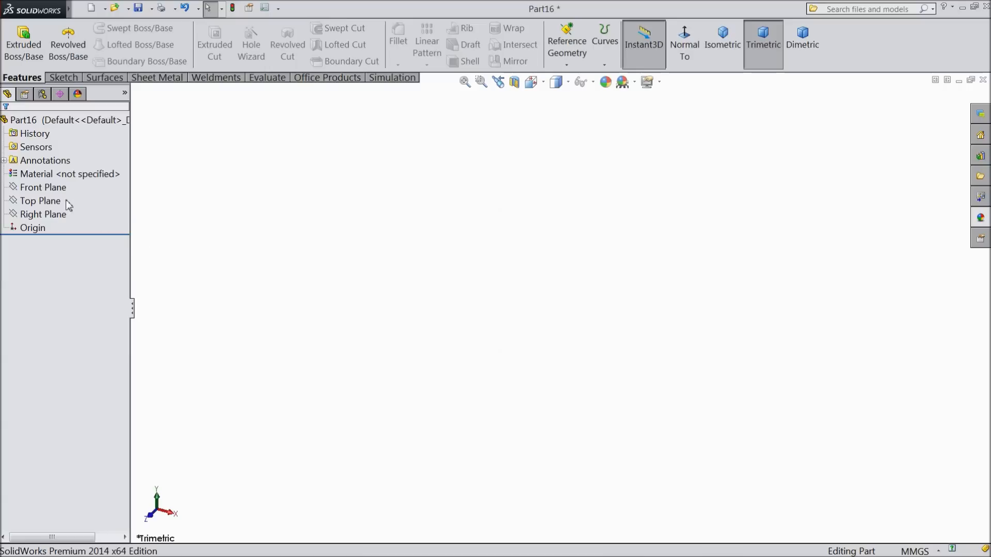
- Start a new sketch on the Top Plane
click(55, 189)
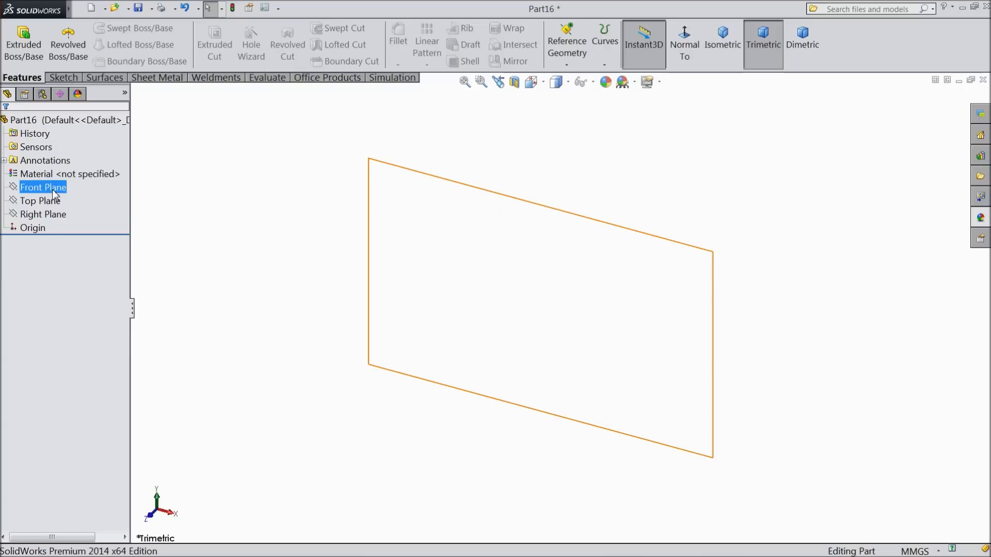
click(51, 202)
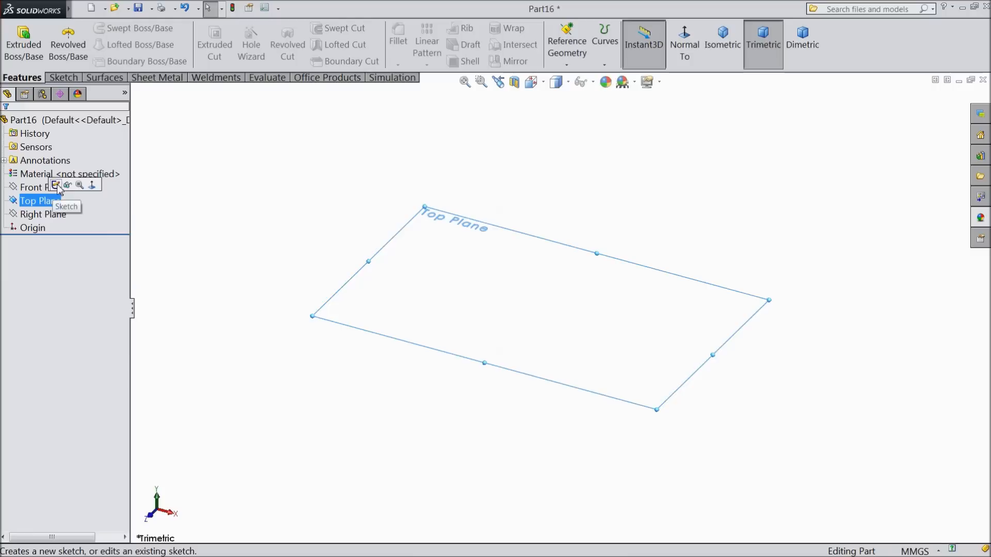
click(59, 187)
click(63, 78)
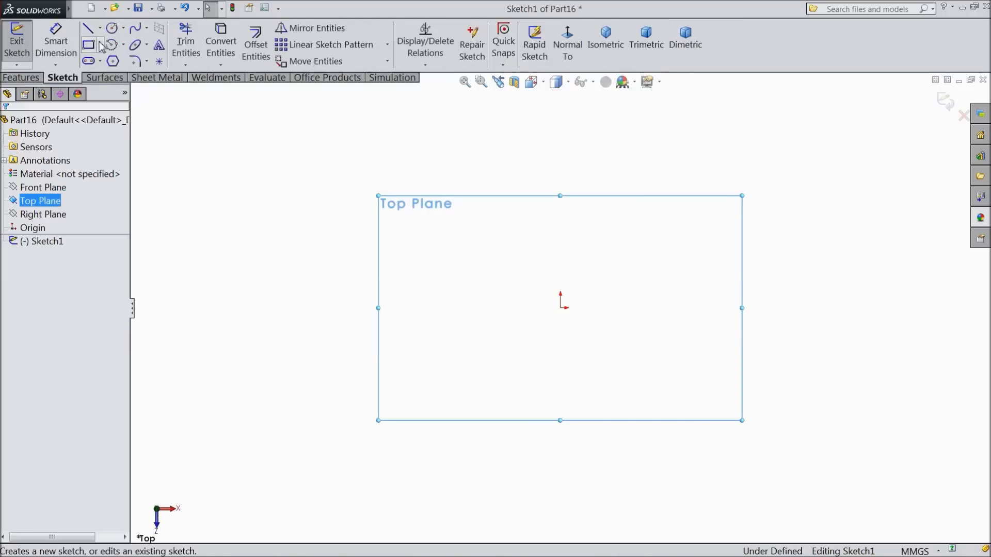
- Draw a horizontal centerline from the origin in the negative X direction
click(101, 29)
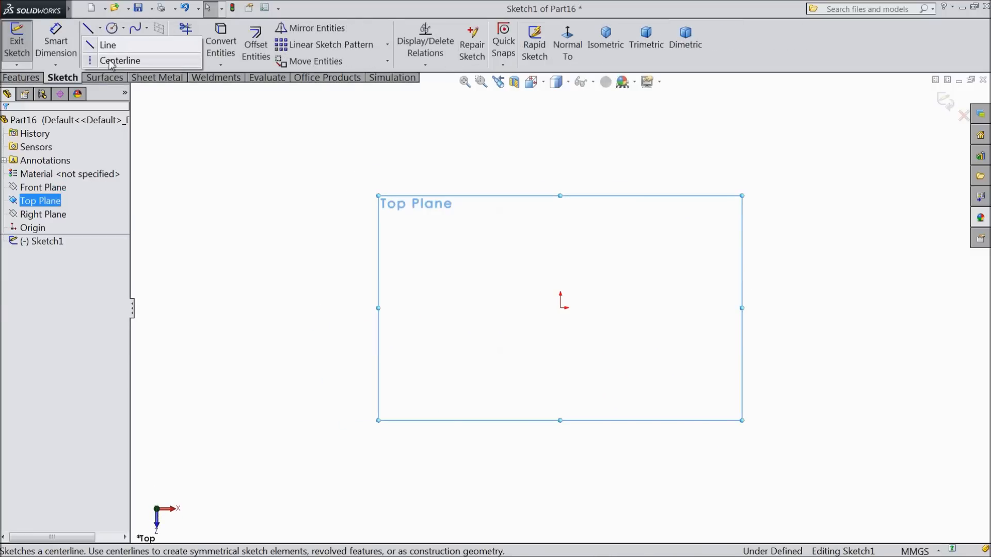
click(109, 59)
click(561, 308)
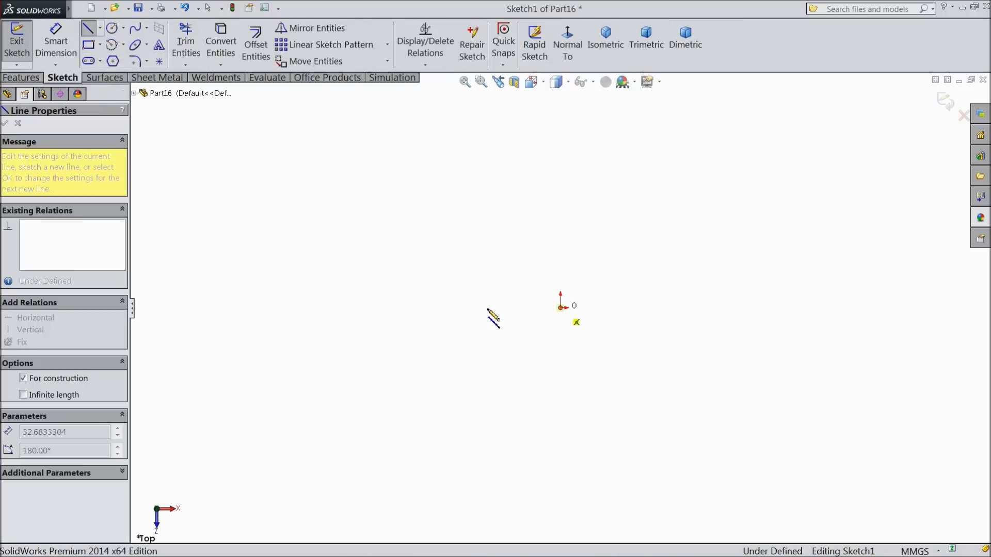
click(289, 308)
right_click(290, 310)
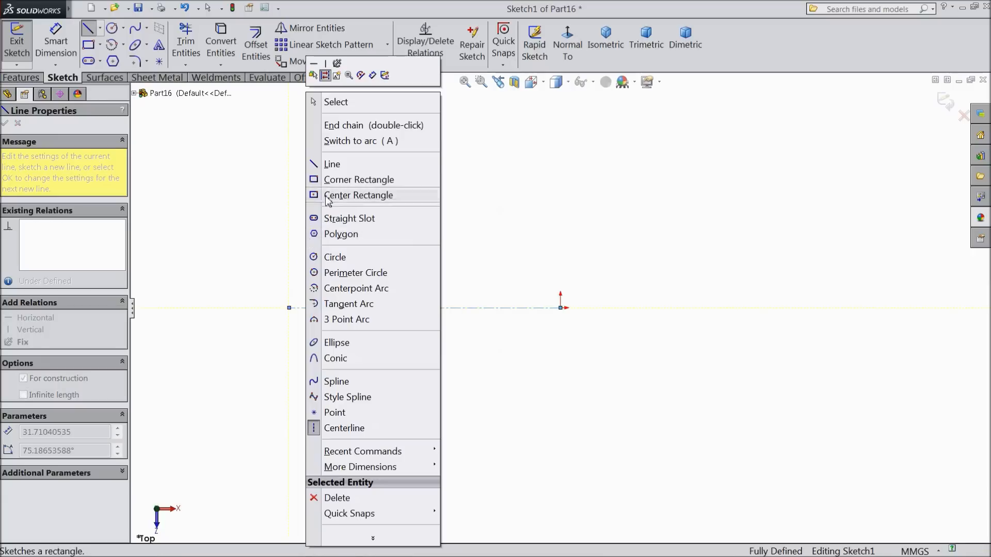
click(338, 102)
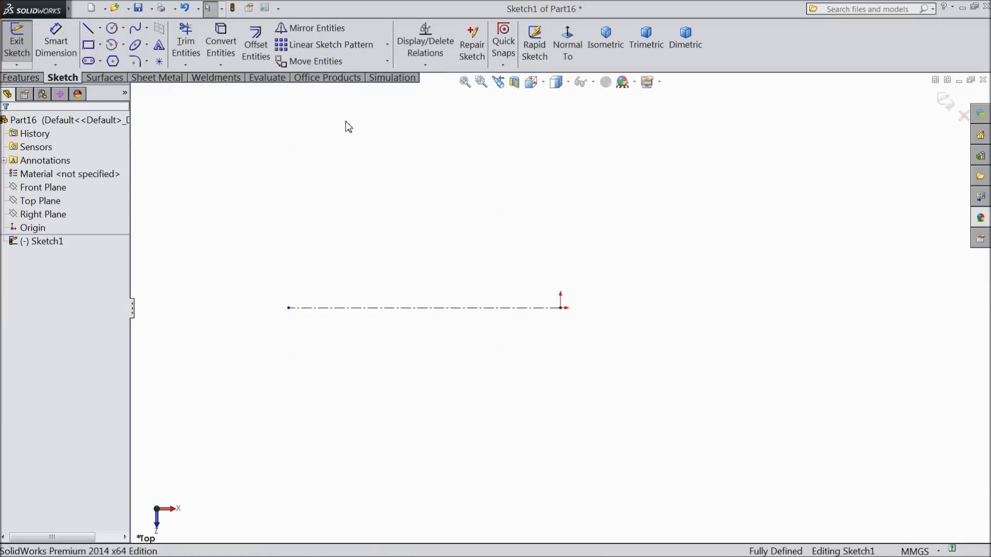
- Draw a vertical line through the origin, extending above and below the centerline
click(91, 32)
scroll(567, 330, down, 2)
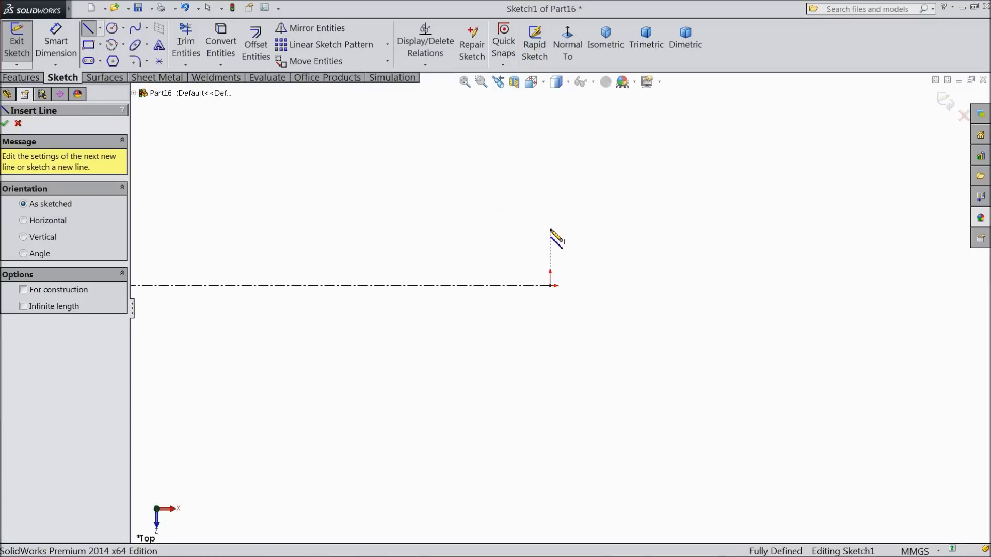
click(550, 228)
click(550, 339)
right_click(595, 329)
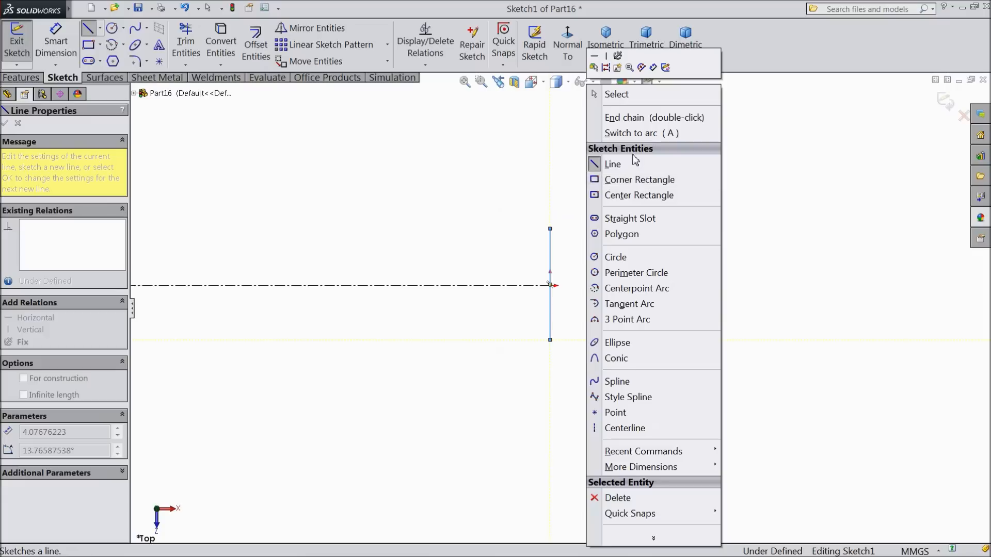
click(614, 95)
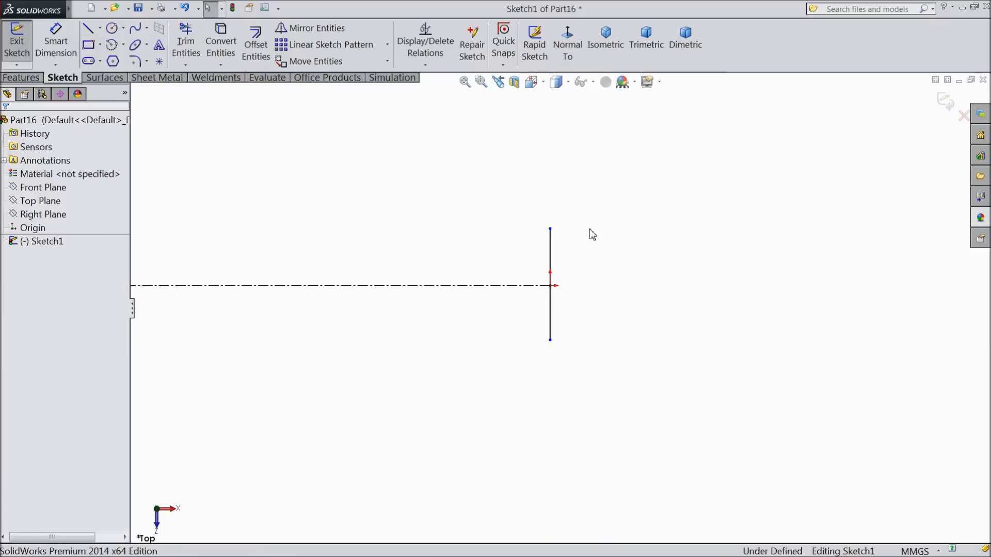
- Add a midpoint relation between the vertical line and the centerline's endpoint at the origin
click(551, 289)
ctrl+click(550, 273)
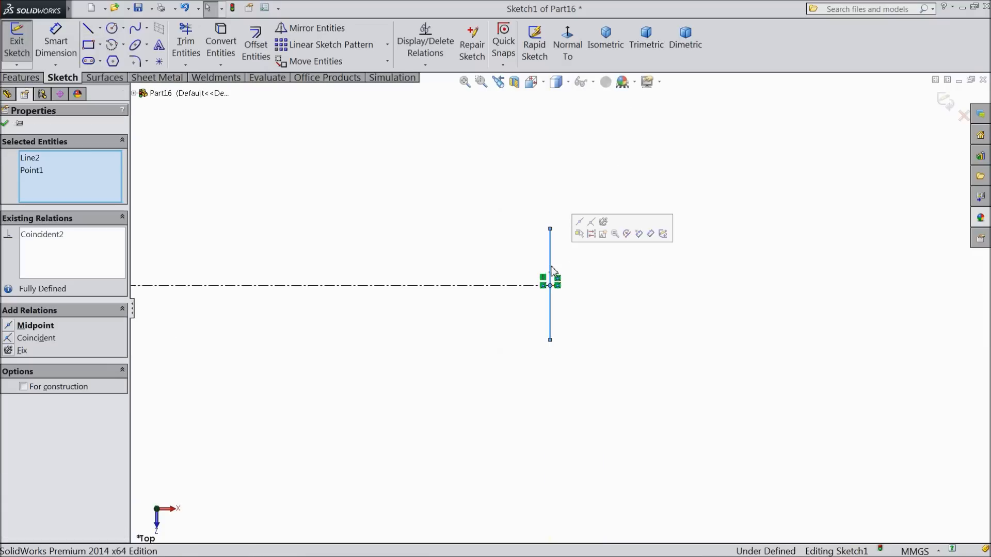
click(579, 222)
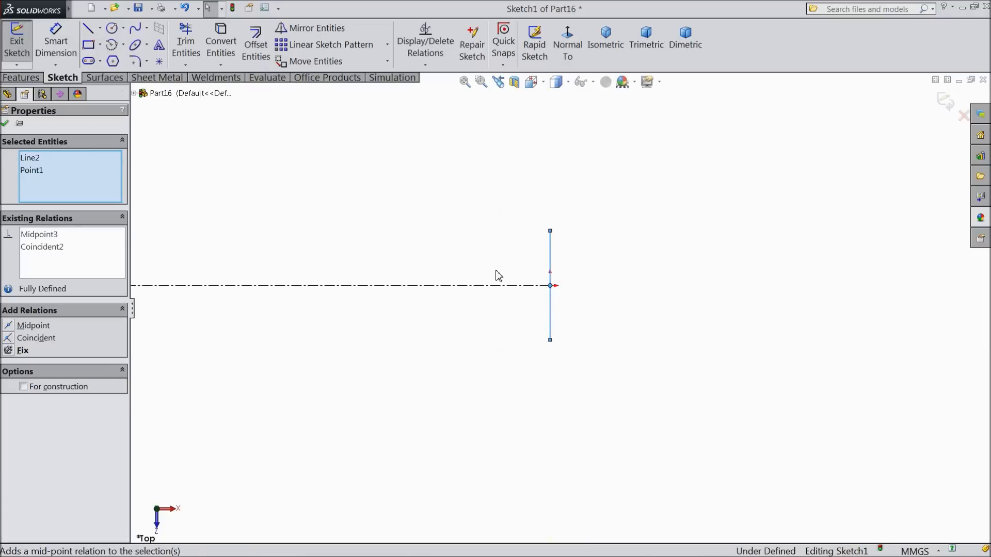
- Dimension the vertical line's length at 16 mm
click(56, 42)
click(550, 304)
click(643, 307)
text(16)
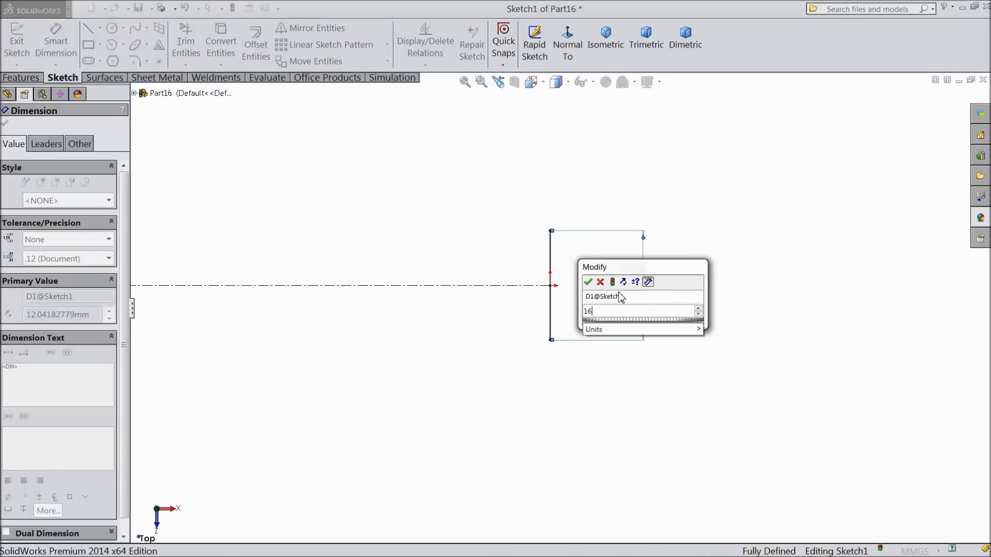
click(588, 282)
key(Escape)
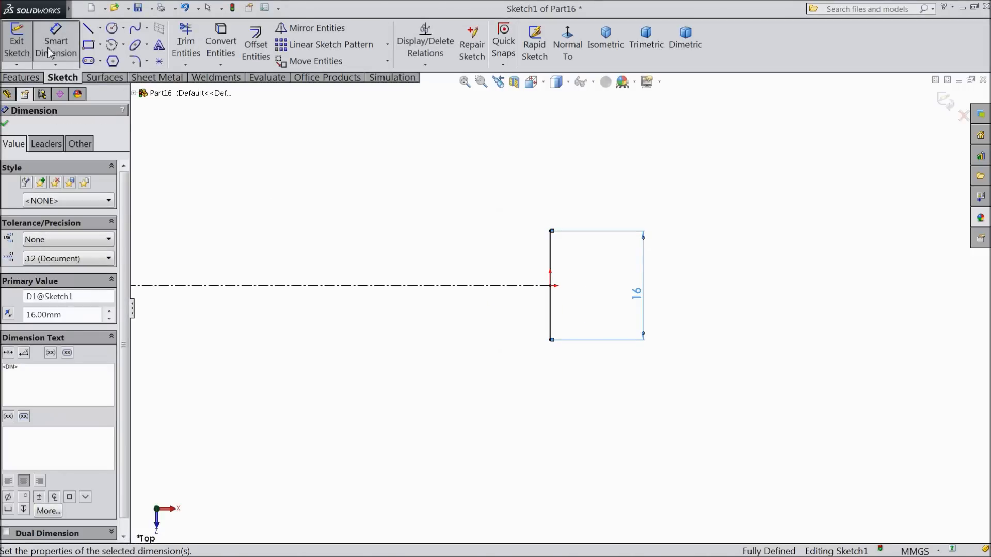
- From the vertical line's lower end, draw a horizontal line about 124 mm long, a 4 mm segment angled inward at 135°, and a short horizontal segment
click(88, 29)
scroll(287, 249, up, 3)
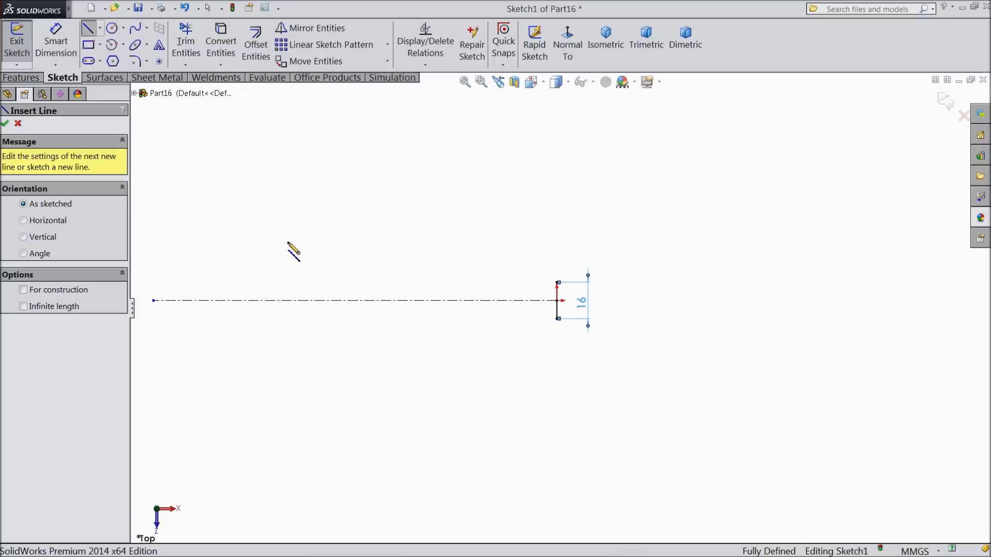
scroll(293, 304, down, 2)
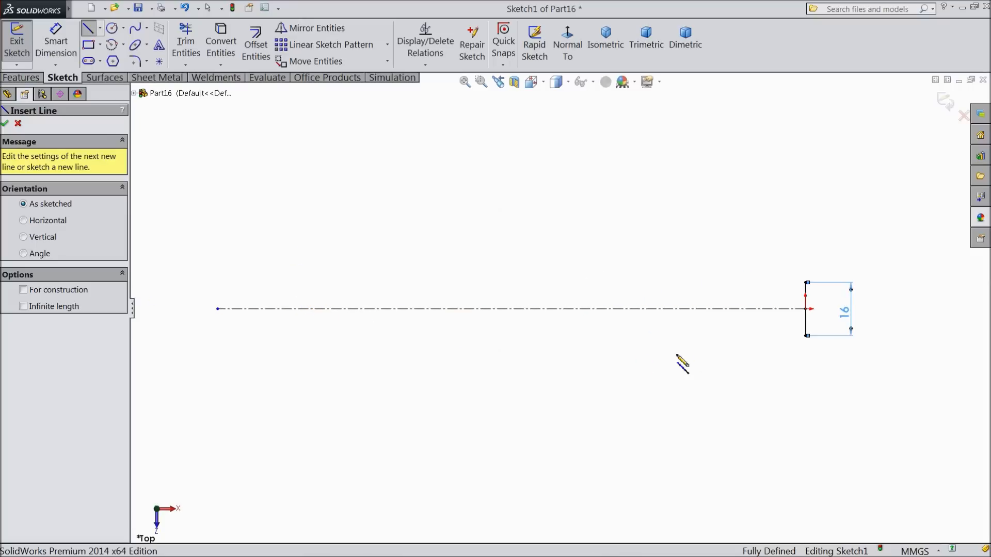
click(806, 336)
click(392, 336)
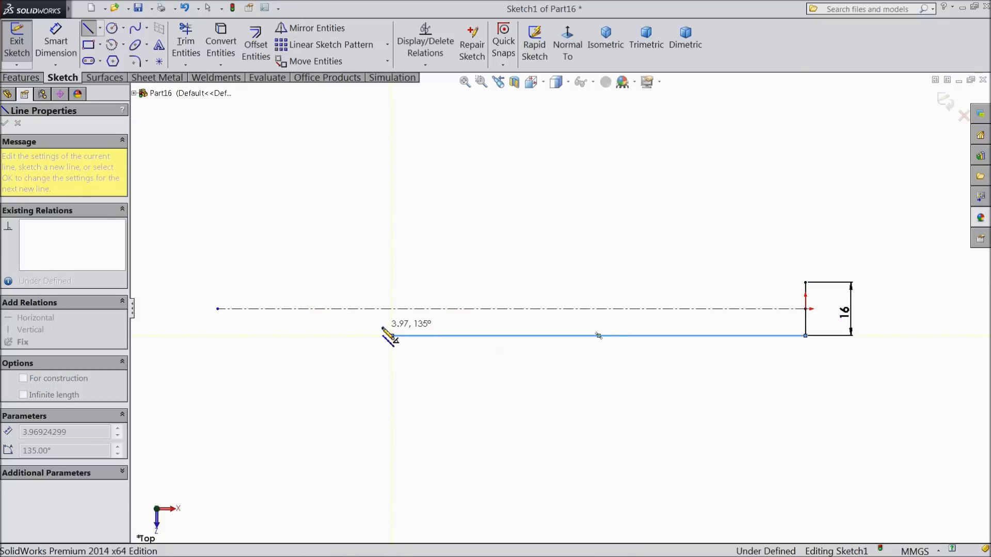
click(383, 326)
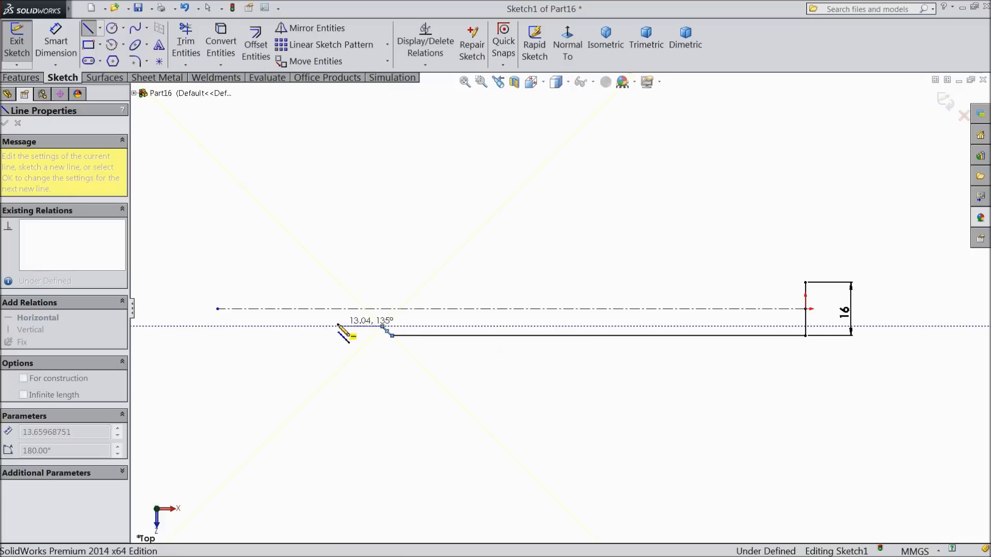
click(334, 326)
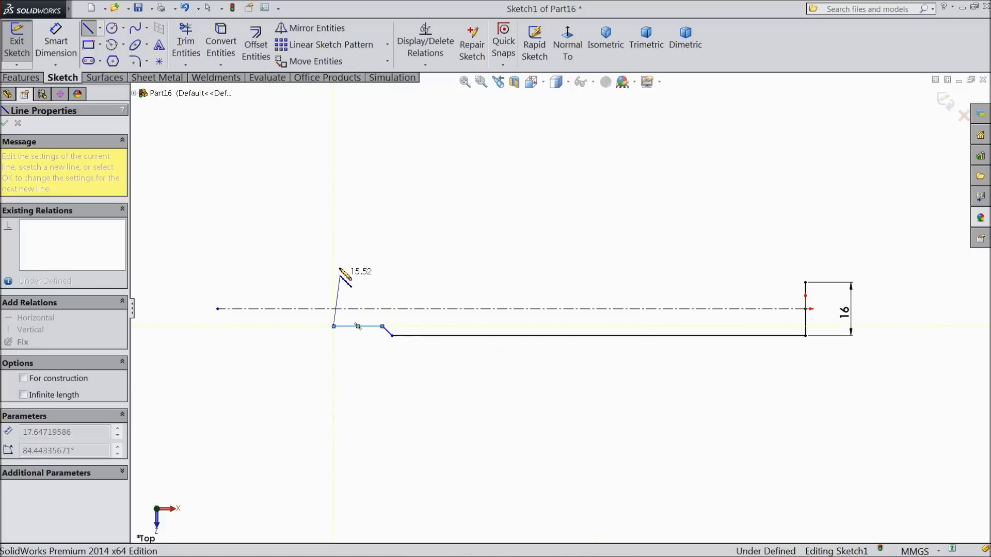
right_click(340, 269)
click(378, 97)
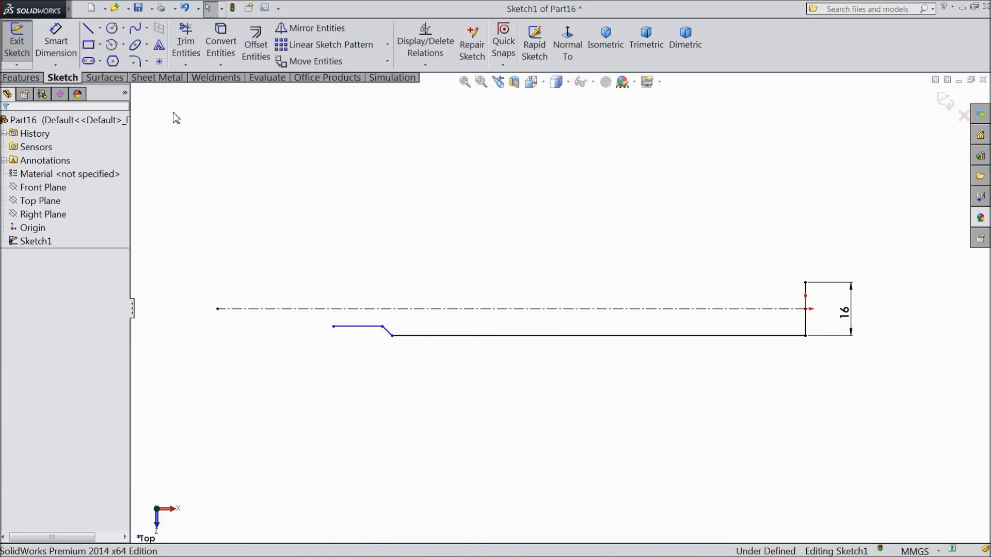
- Dimension the angle between the short slanted segment and the long horizontal line at 120°
click(56, 42)
scroll(325, 332, down, 5)
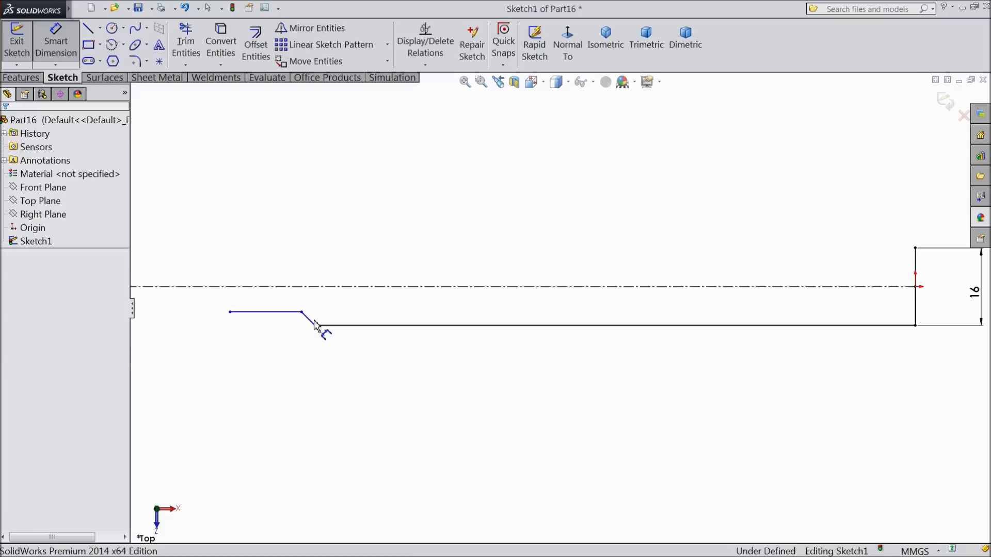
click(356, 323)
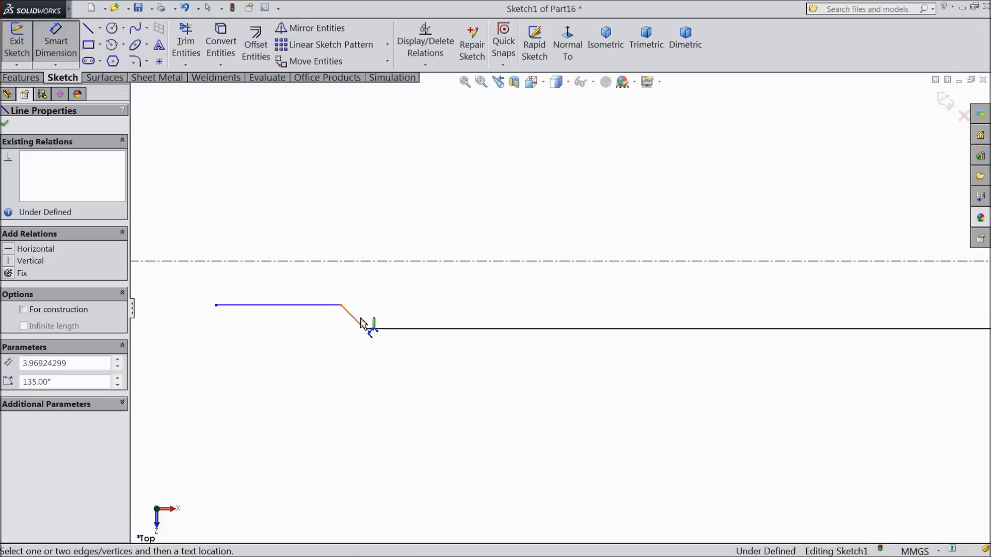
click(390, 328)
click(392, 313)
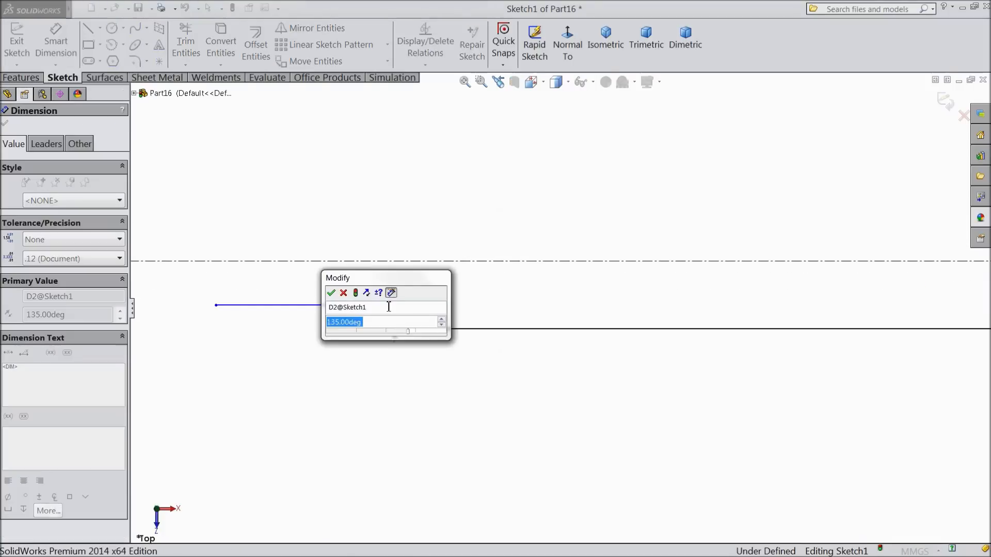
text(120)
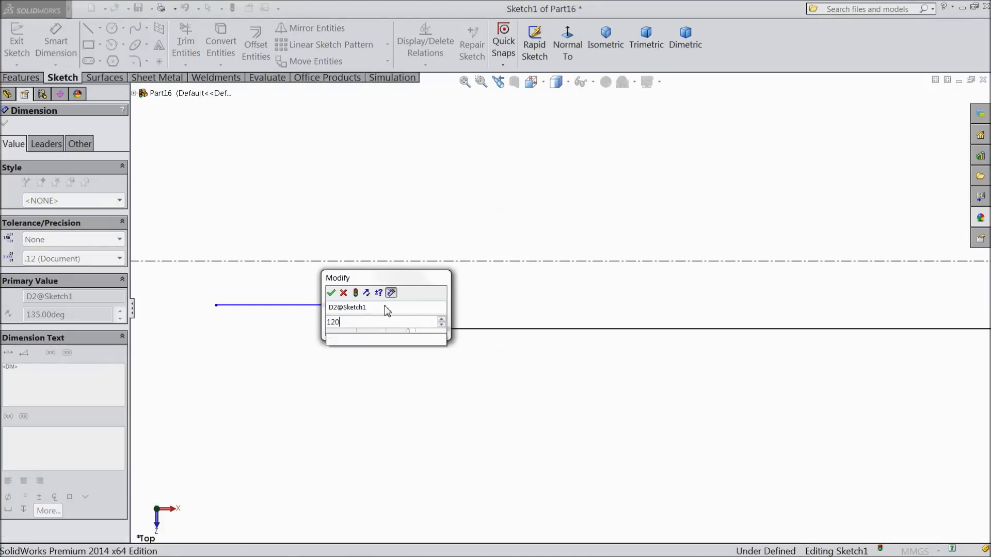
click(332, 293)
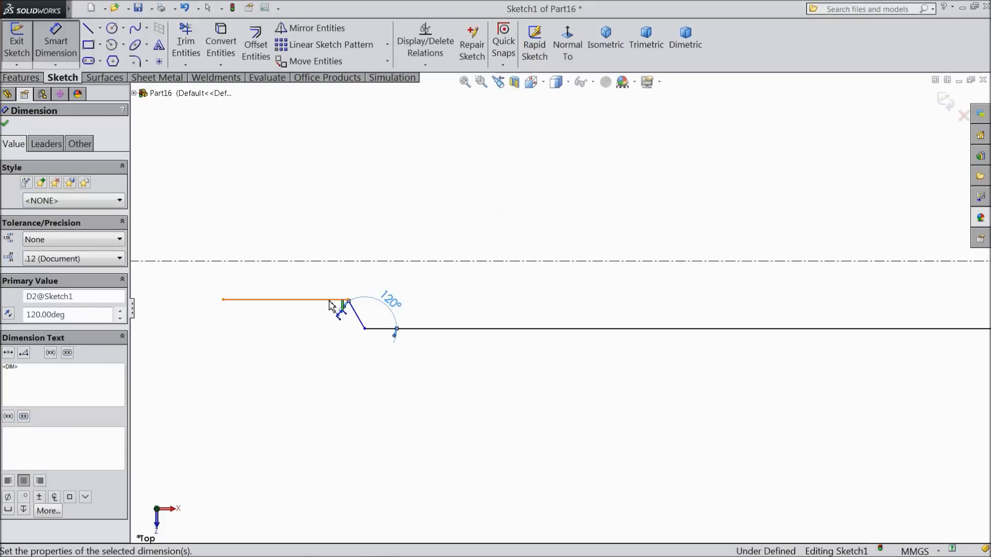
- Dimension the vertical offset between the short and long horizontal lines at 0.75 mm
click(331, 300)
click(379, 329)
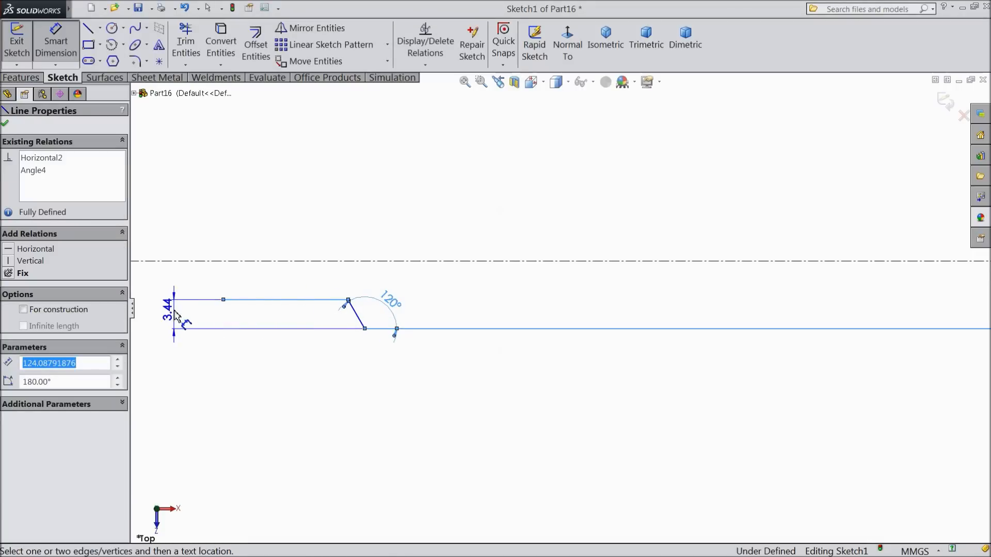
click(176, 315)
text(0)
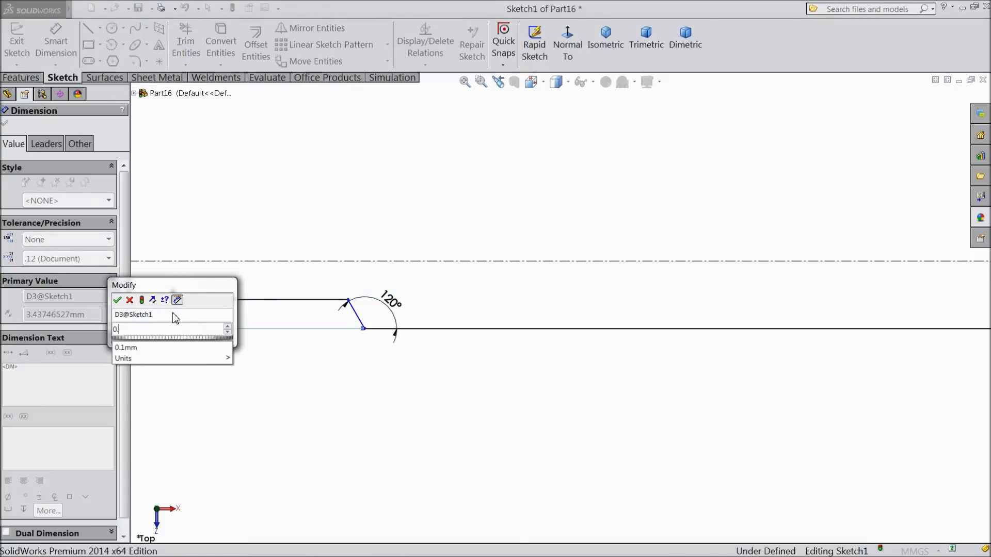
text(.75)
click(117, 300)
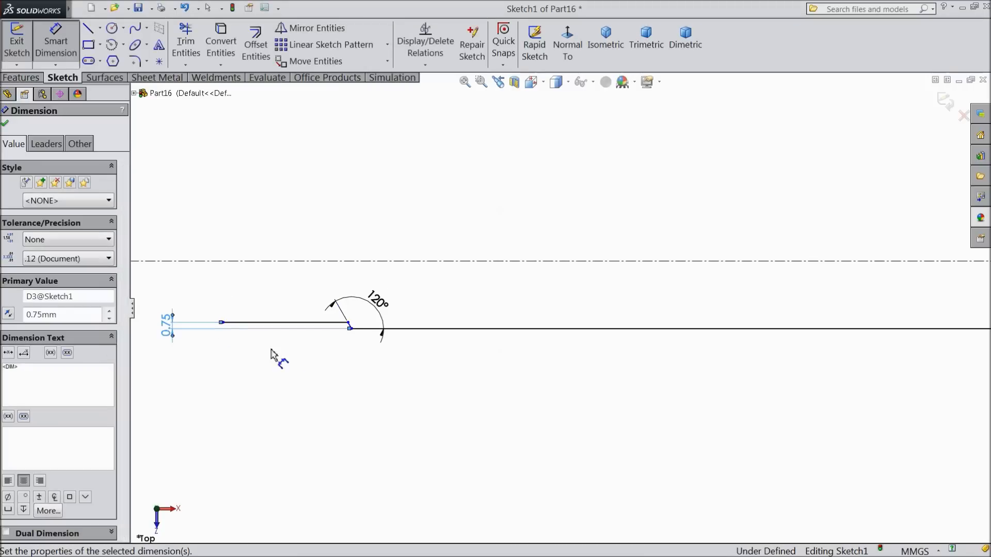
- Dimension the long horizontal line's length at 211.2 mm
scroll(437, 370, up, 6)
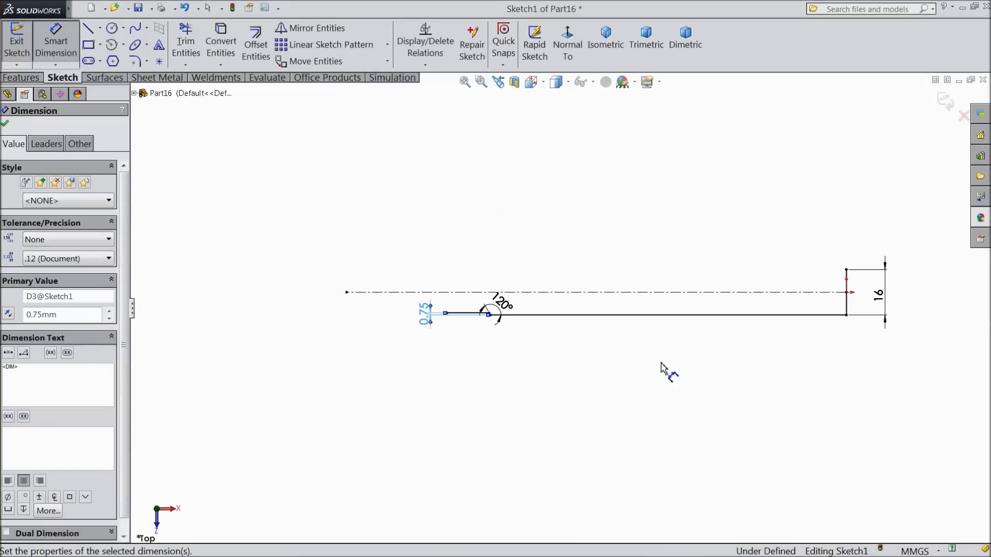
scroll(660, 362, down, 3)
click(628, 283)
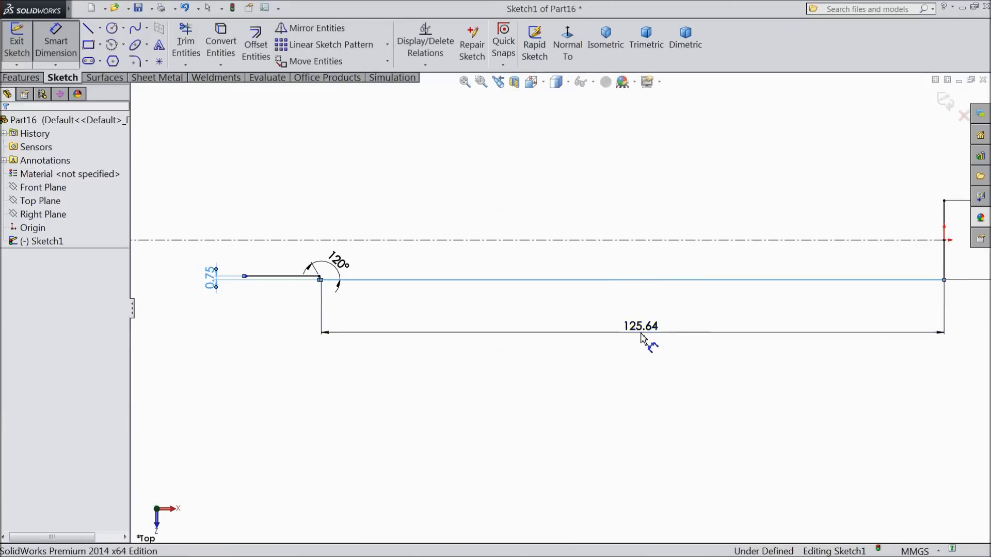
click(642, 332)
text(211.2)
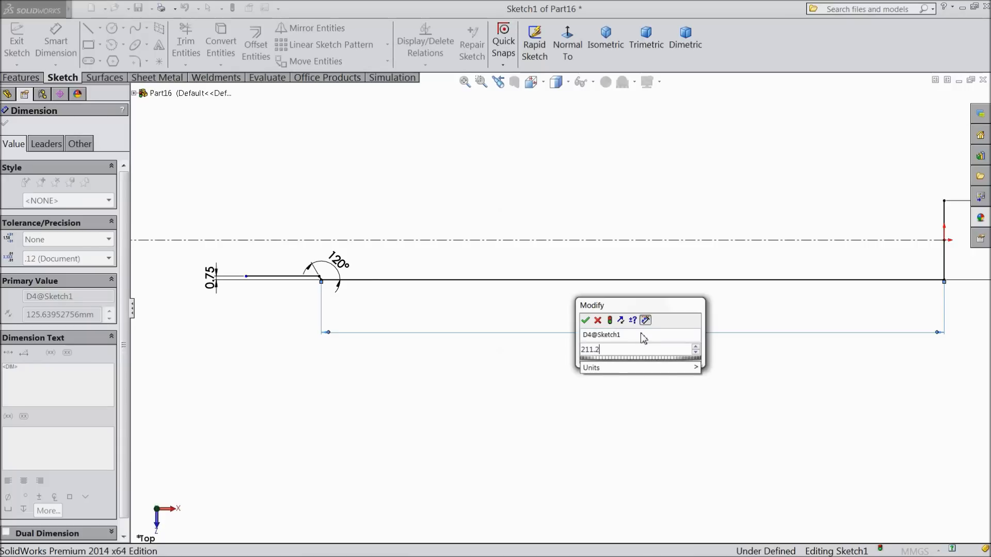
click(586, 321)
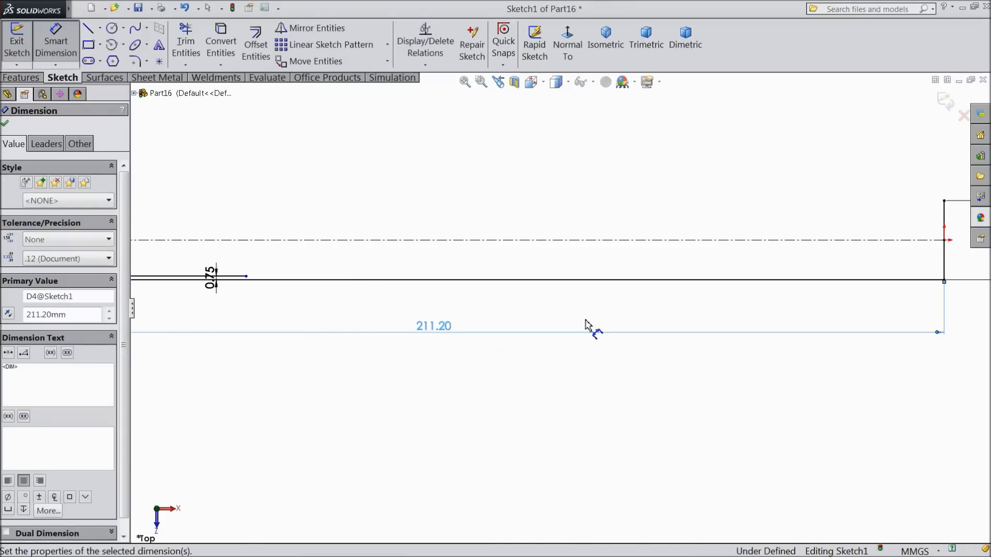
key(f)
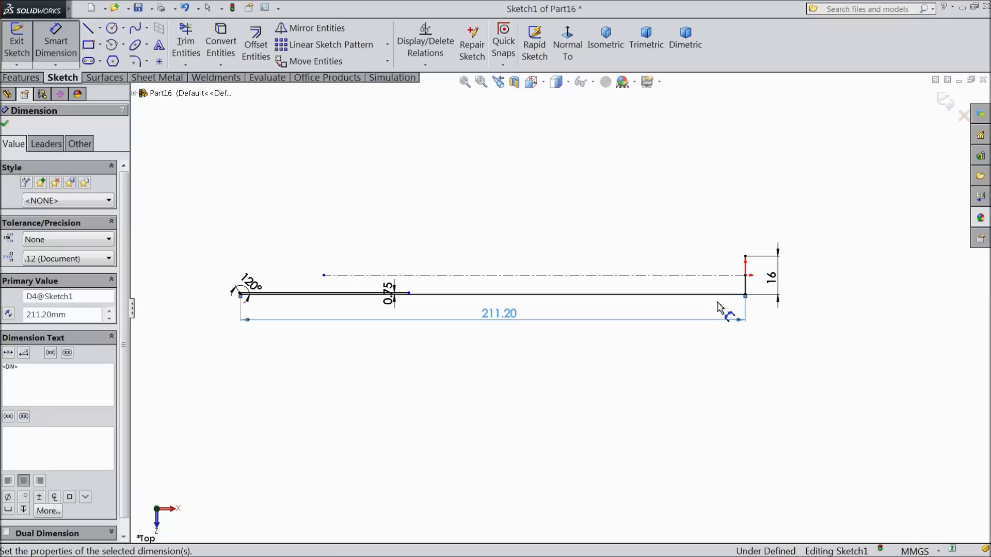
click(5, 123)
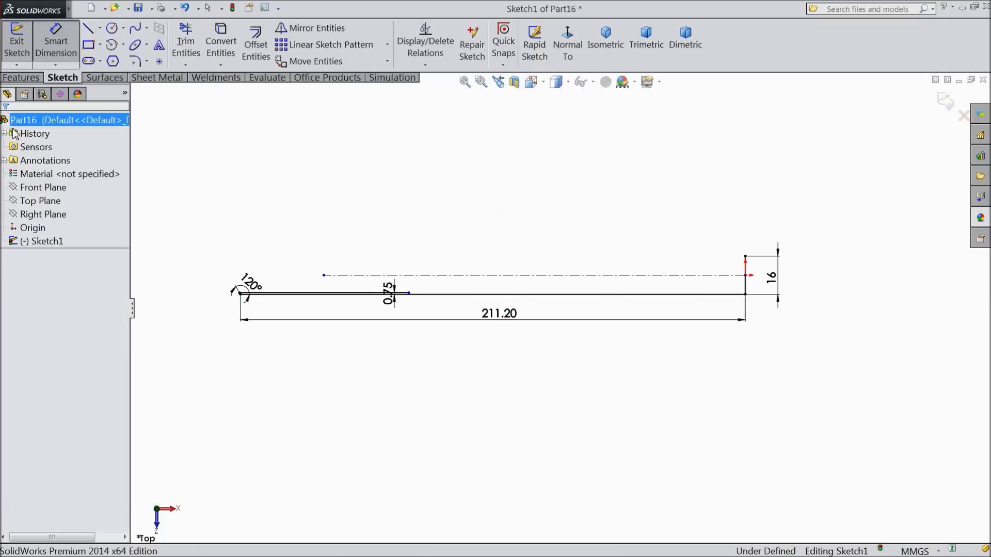
- Move the short horizontal segment's free end outward beyond the slanted segment, to about X -224.7 mm
scroll(248, 292, down, 2)
drag(473, 294, 183, 294)
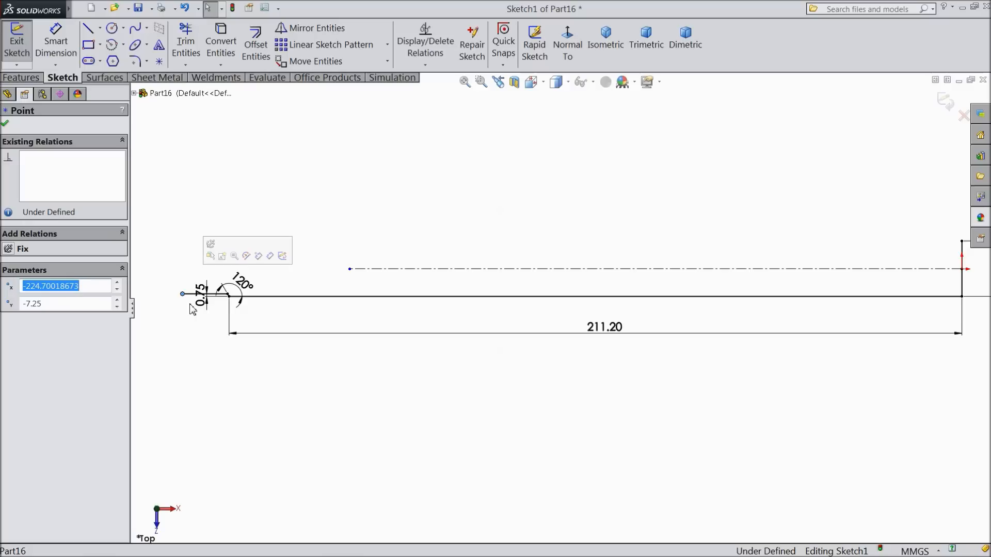
- Dimension the length of the short horizontal segment beyond the slanted segment at 7 mm
scroll(191, 309, down, 2)
scroll(191, 308, down, 1)
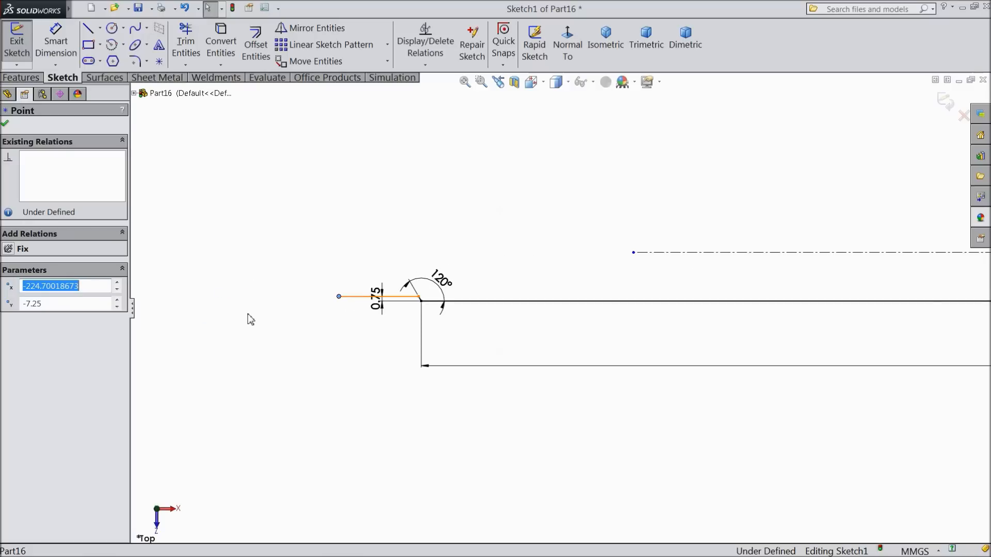
click(55, 41)
scroll(339, 304, down, 3)
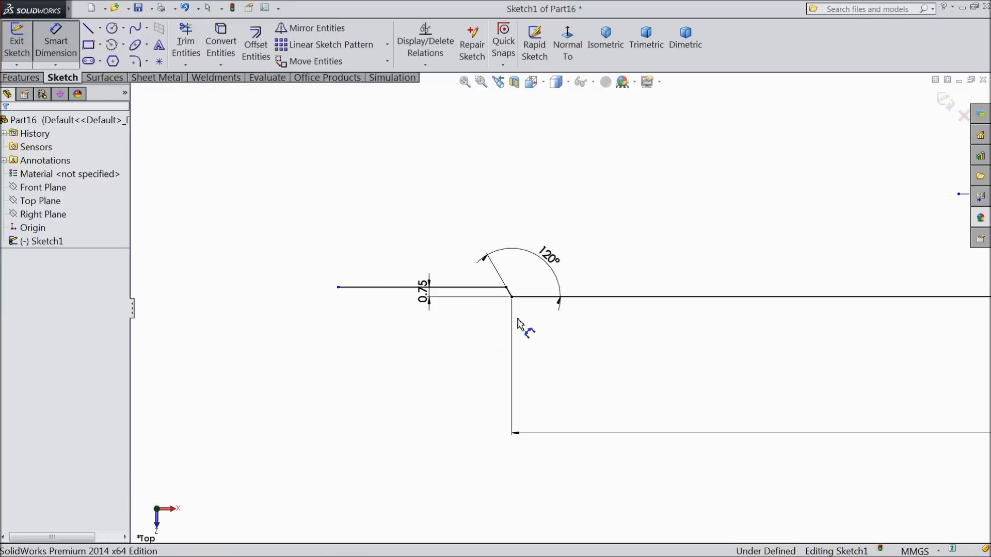
click(463, 293)
click(454, 361)
text(7)
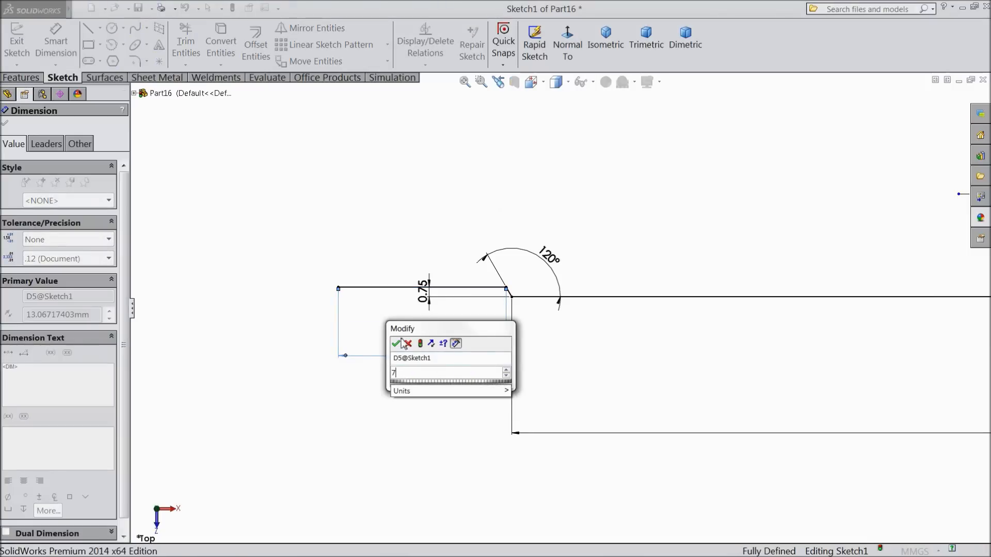
click(396, 343)
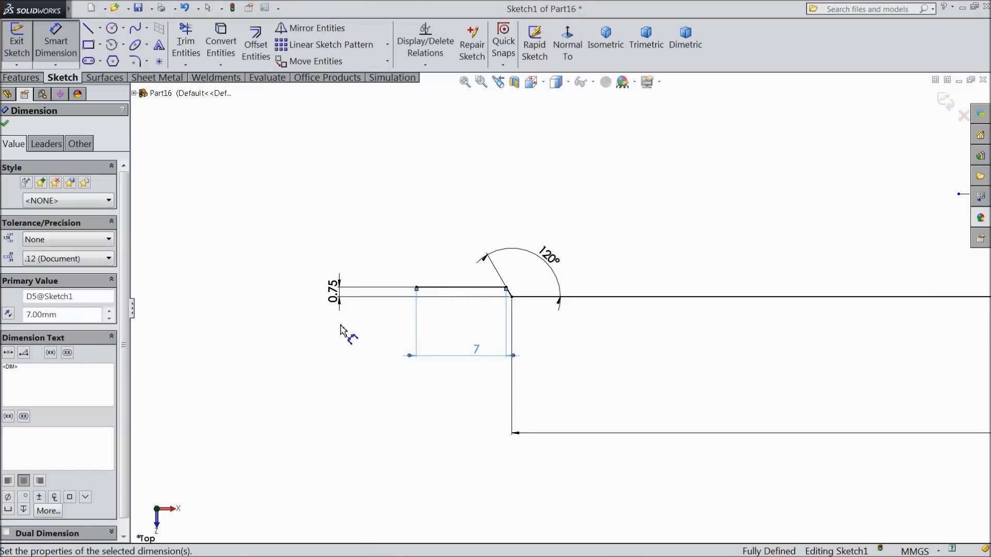
click(5, 124)
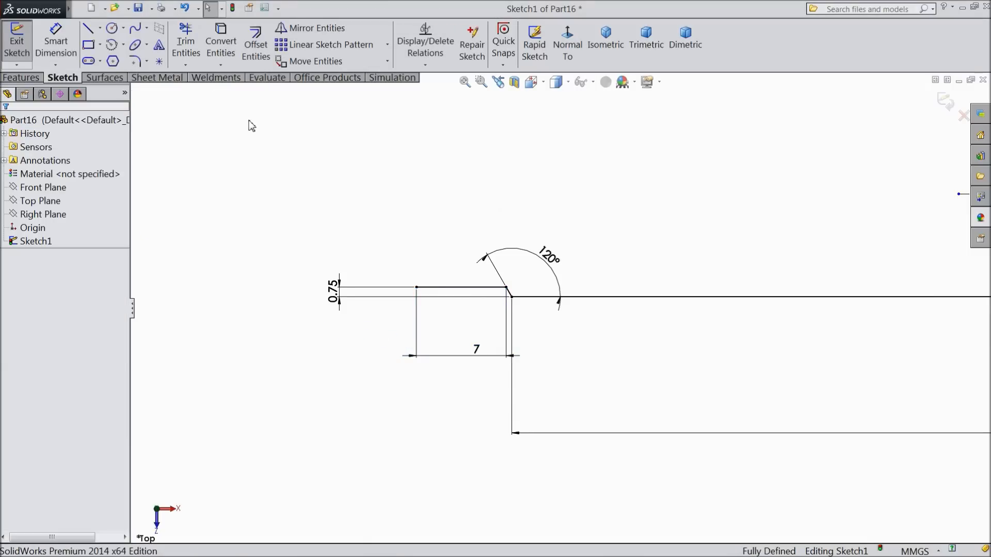
- Mirror the short horizontal segment, the slanted segment and the long horizontal line about the centerline, keeping the originals
scroll(337, 221, up, 4)
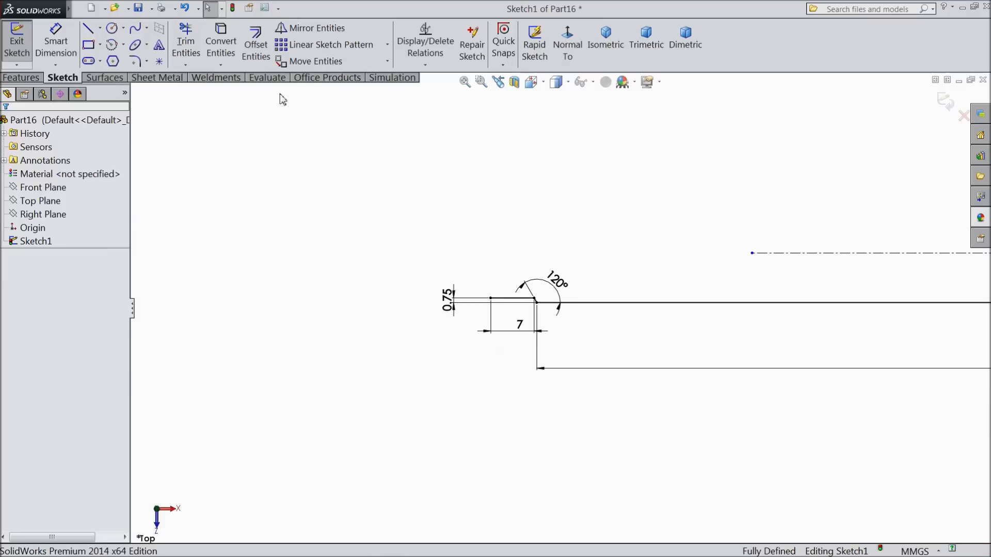
click(318, 31)
scroll(573, 312, down, 3)
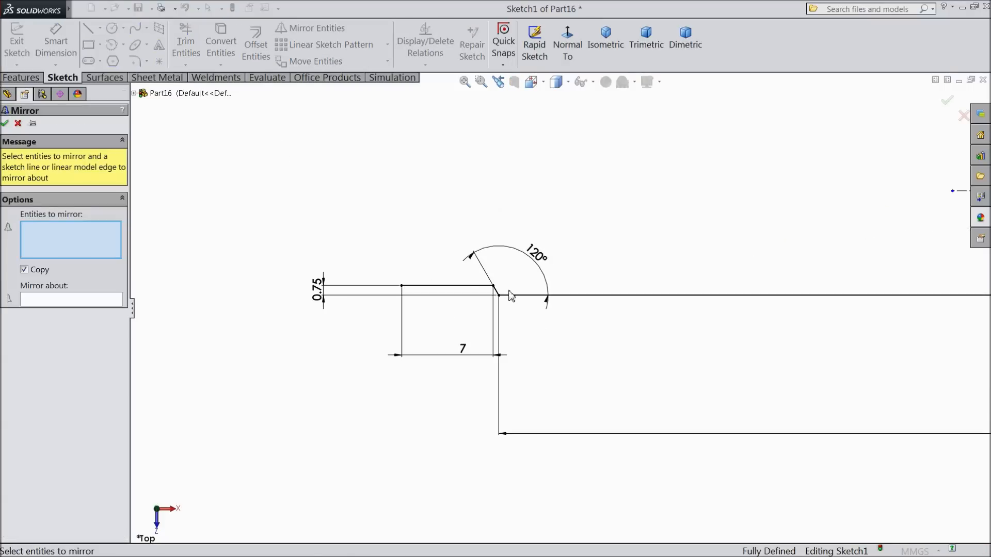
click(476, 286)
click(495, 290)
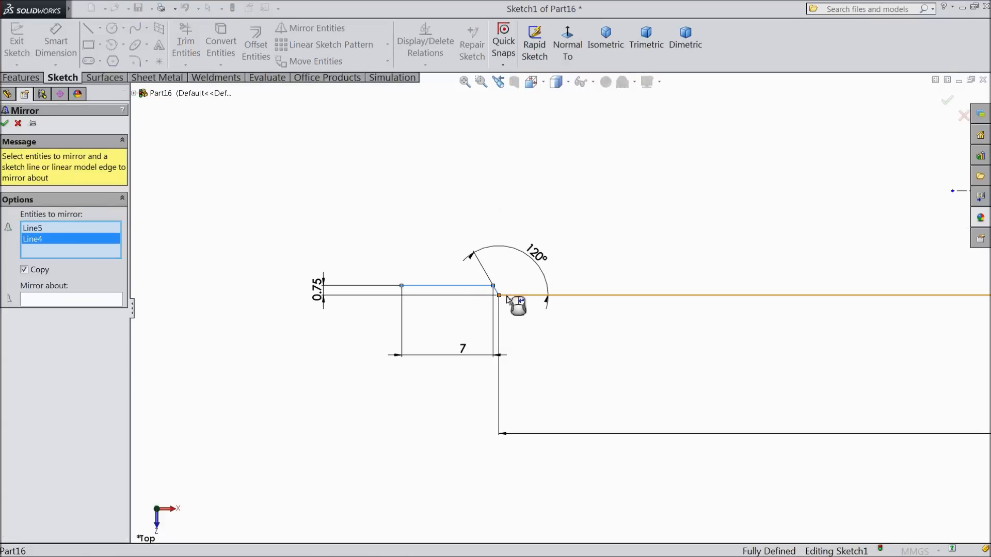
click(509, 295)
scroll(435, 314, up, 5)
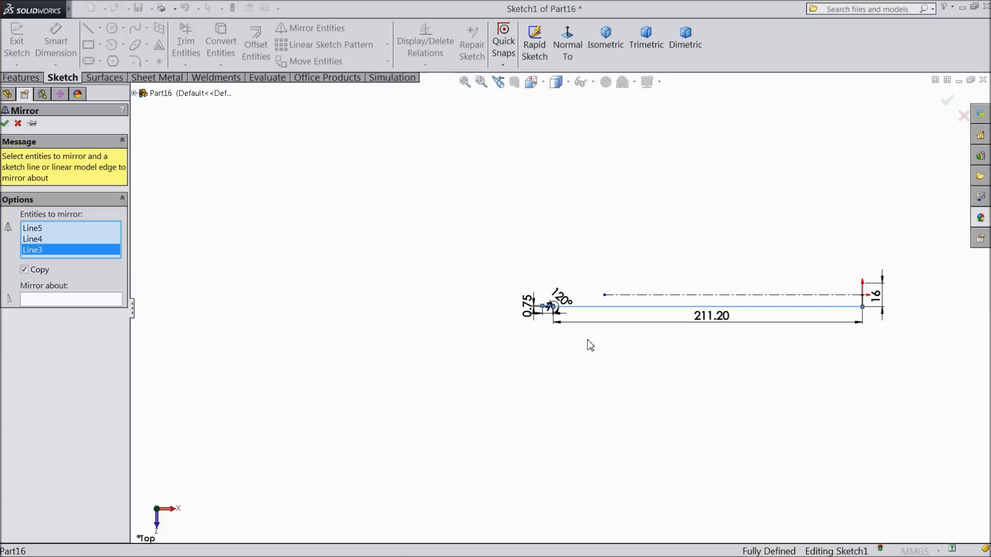
scroll(685, 313, down, 2)
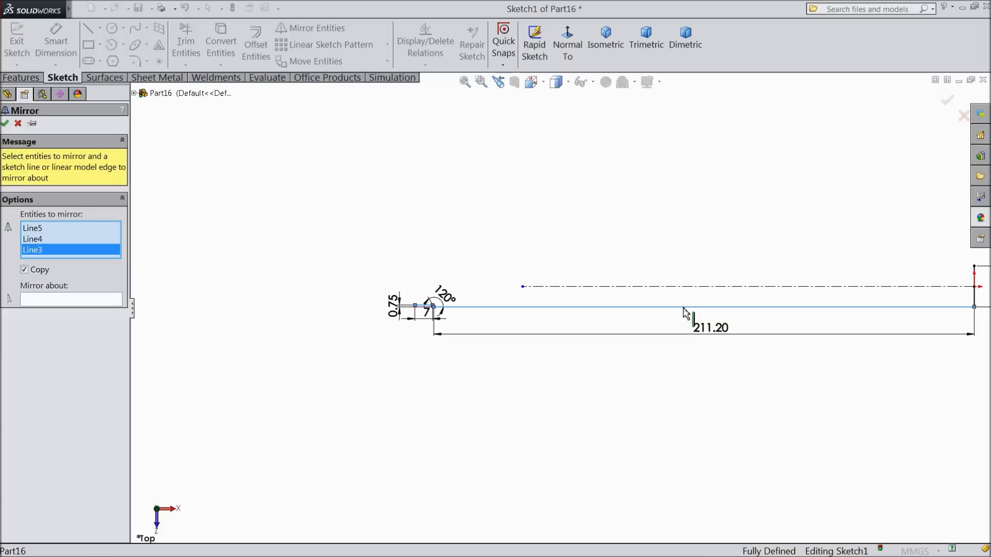
click(105, 301)
click(532, 287)
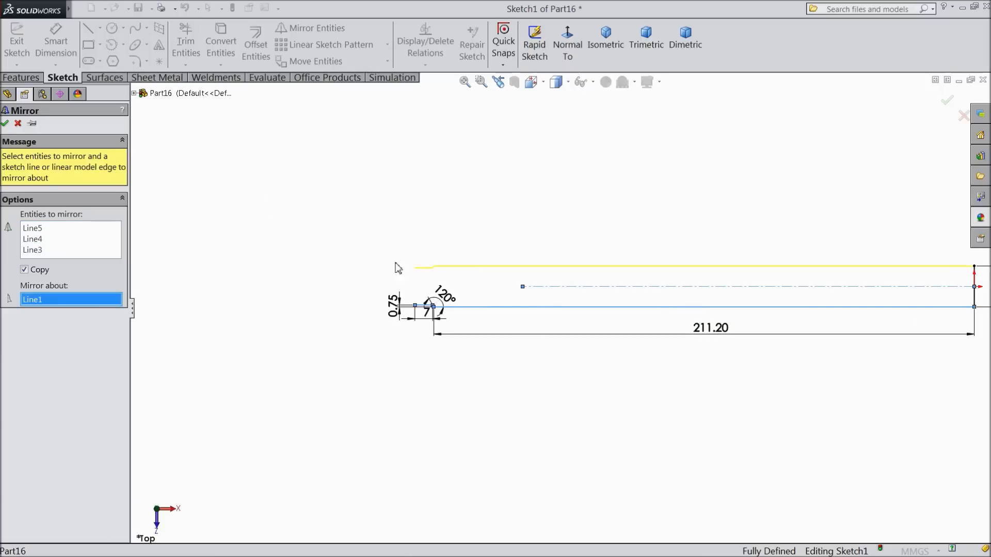
click(6, 124)
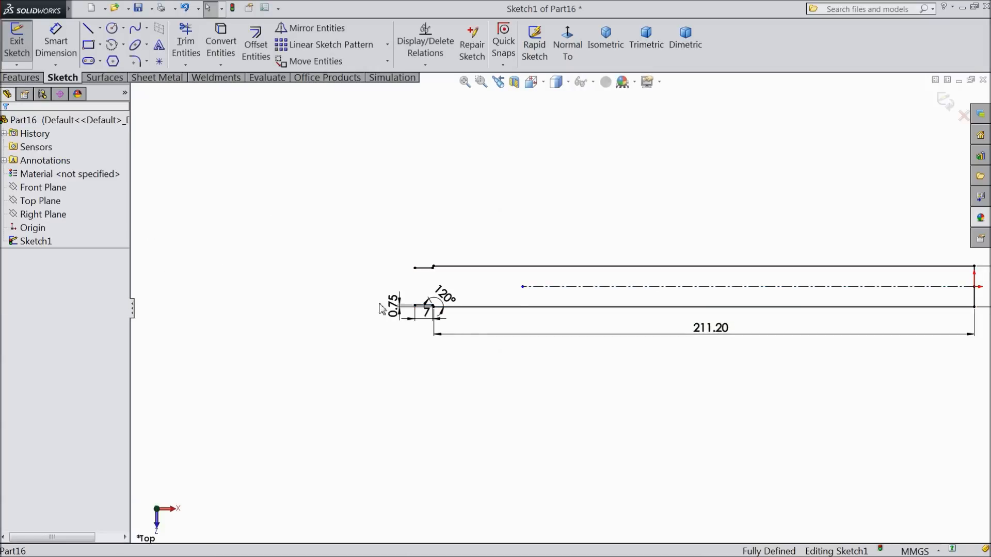
- Draw a vertical line about 12.4 mm long downward from the lower short segment's free end, followed by a short segment slanting down toward the long profile
scroll(515, 314, down, 2)
click(88, 28)
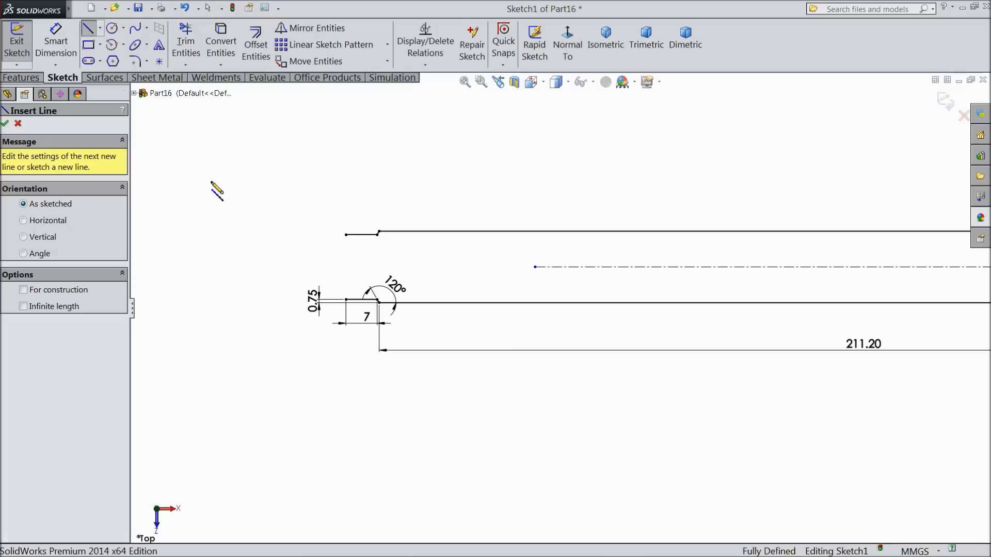
scroll(473, 393, up, 3)
scroll(463, 380, down, 4)
scroll(392, 255, down, 1)
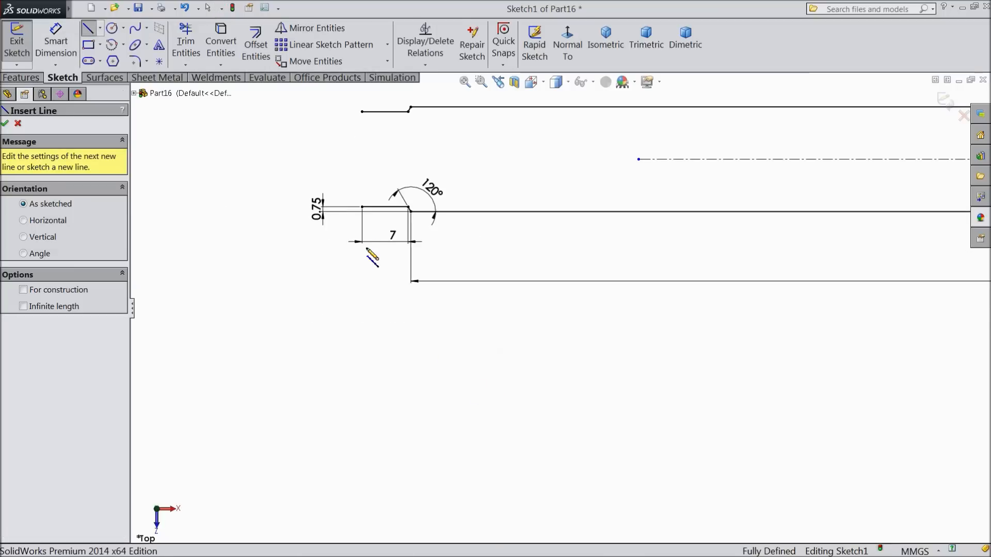
click(361, 207)
click(361, 287)
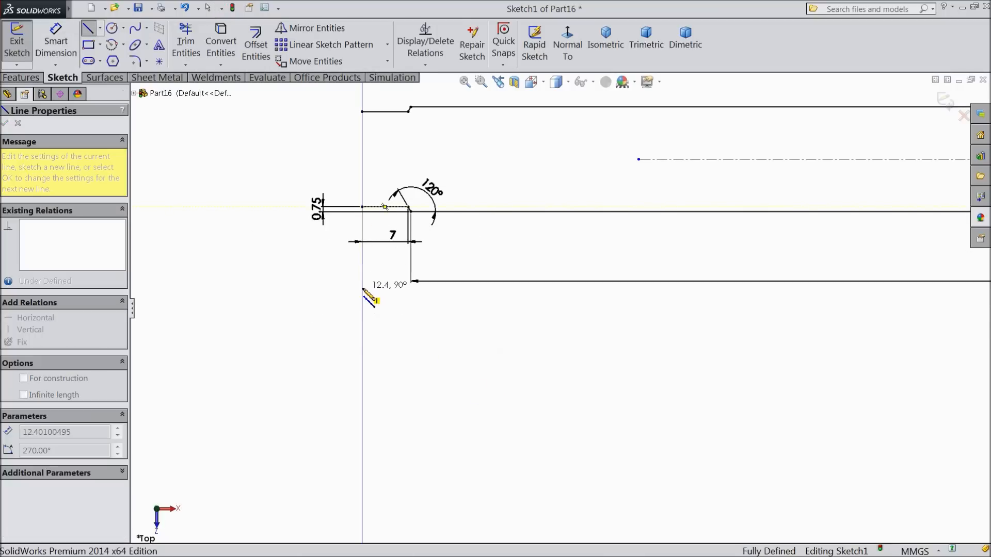
click(373, 294)
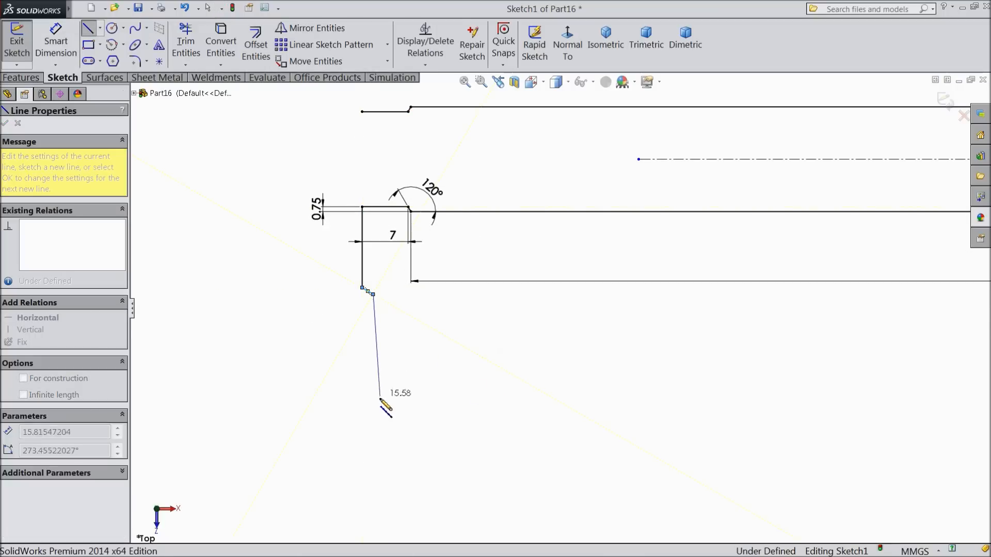
- Continue the chain with a long vertical line downward, an outward-slanting segment about 6 mm long, and a long slanted line back up, and end it
click(373, 416)
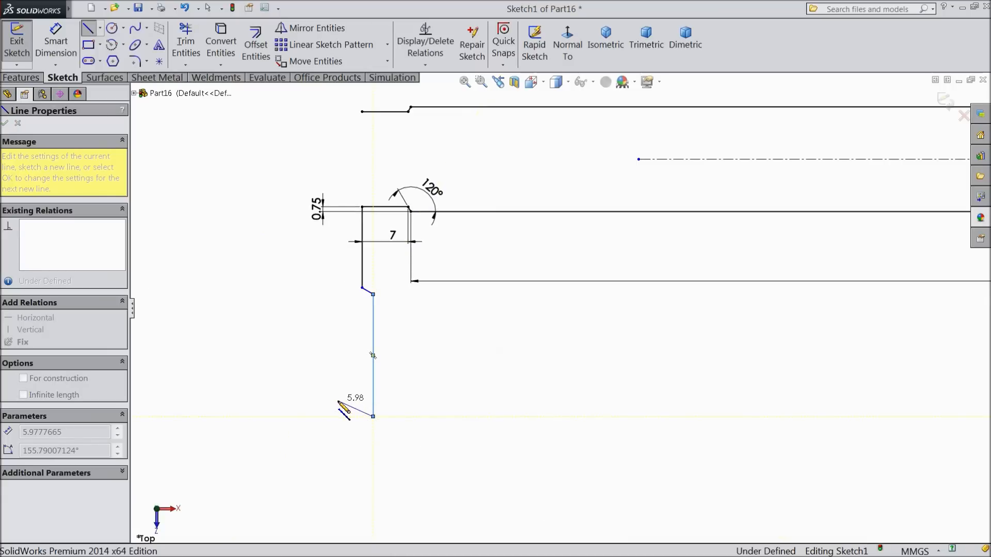
click(337, 400)
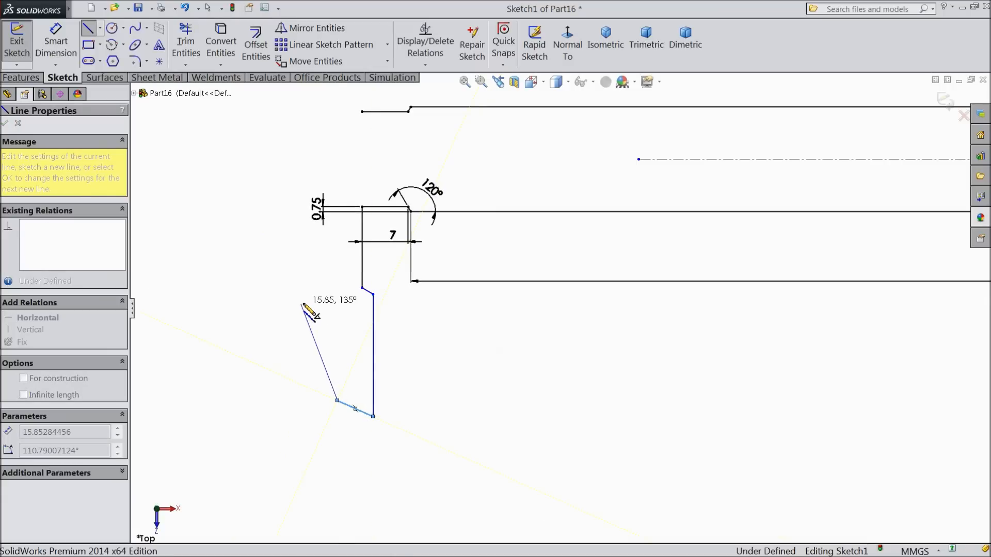
click(290, 233)
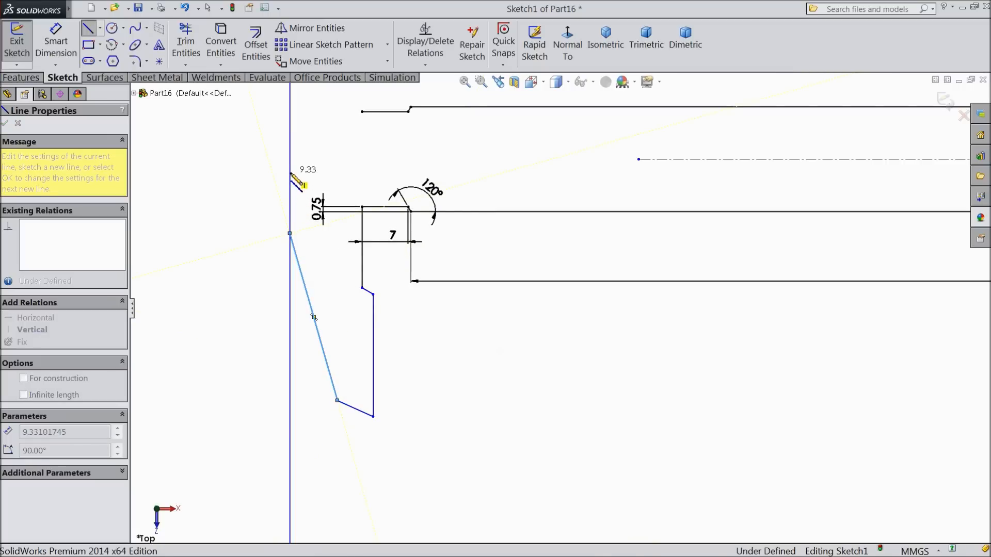
right_click(282, 172)
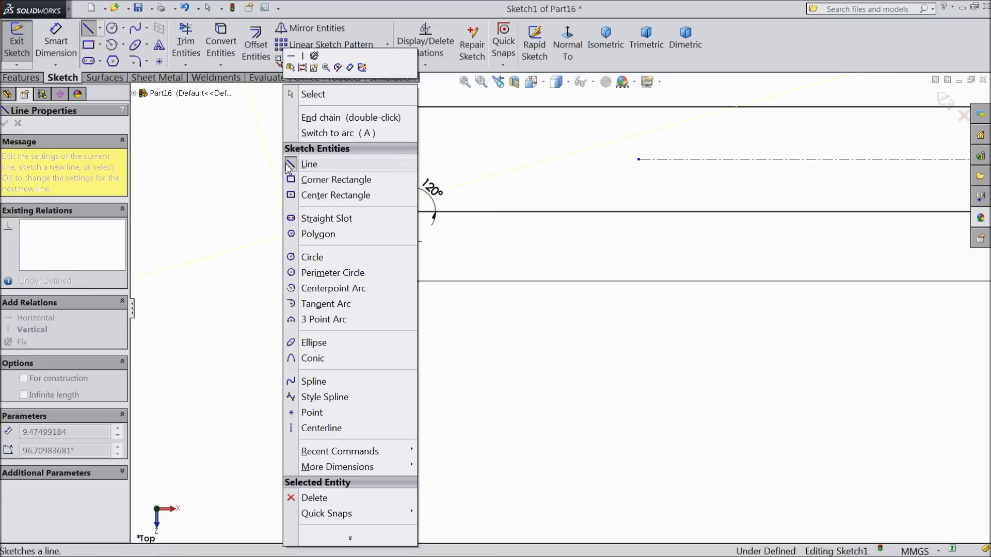
click(312, 95)
scroll(376, 364, down, 3)
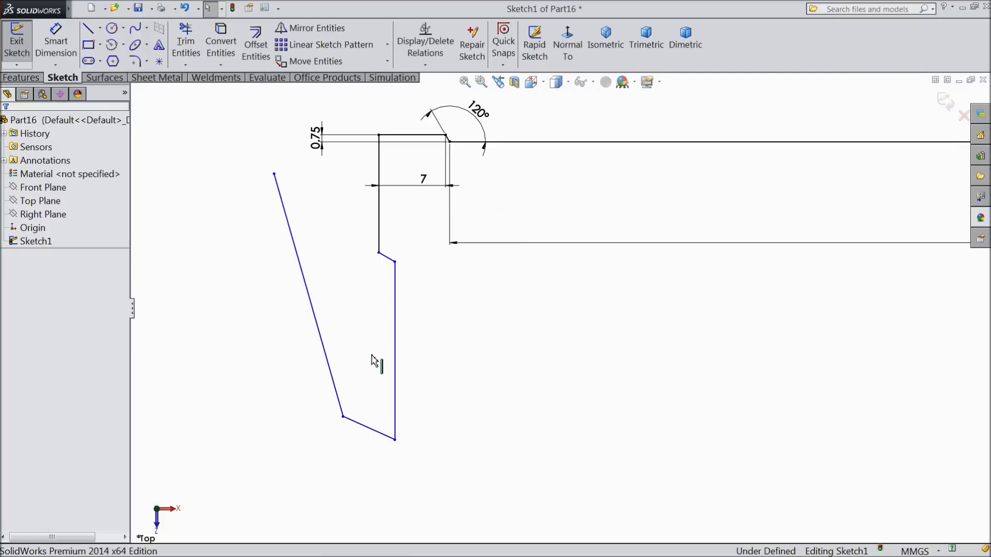
- Dimension the vertical distance from the chain's lowest corner to the lower long horizontal line at 39.25 mm
click(65, 58)
click(395, 442)
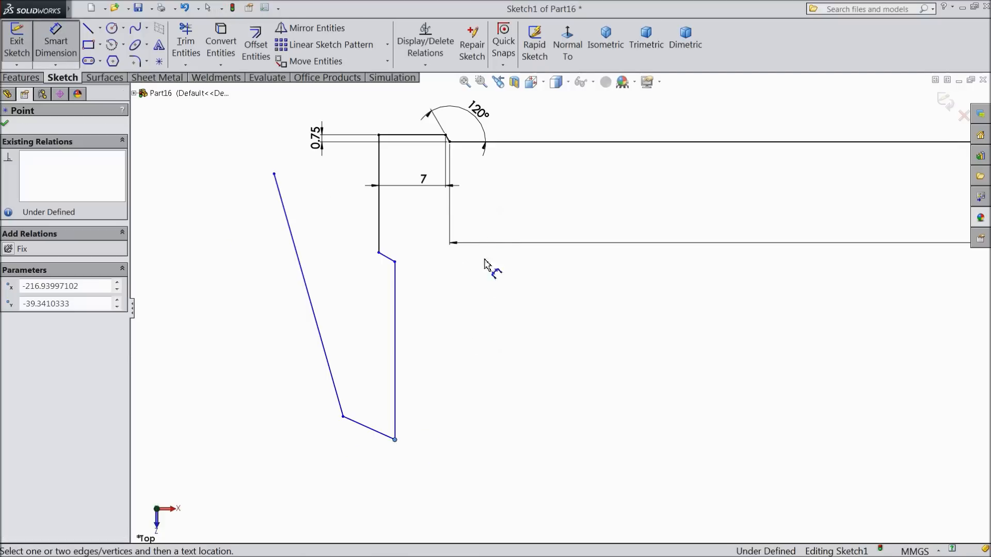
click(518, 143)
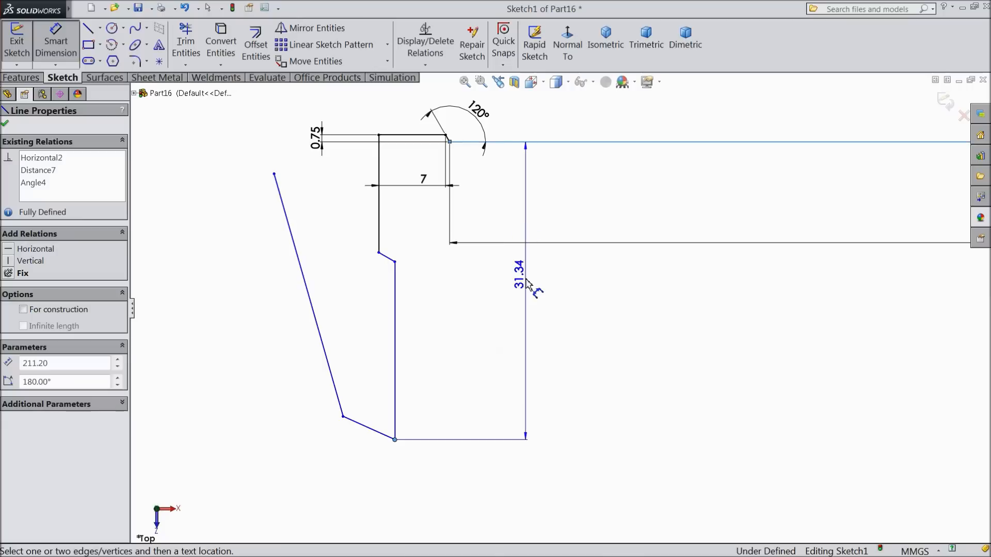
click(538, 328)
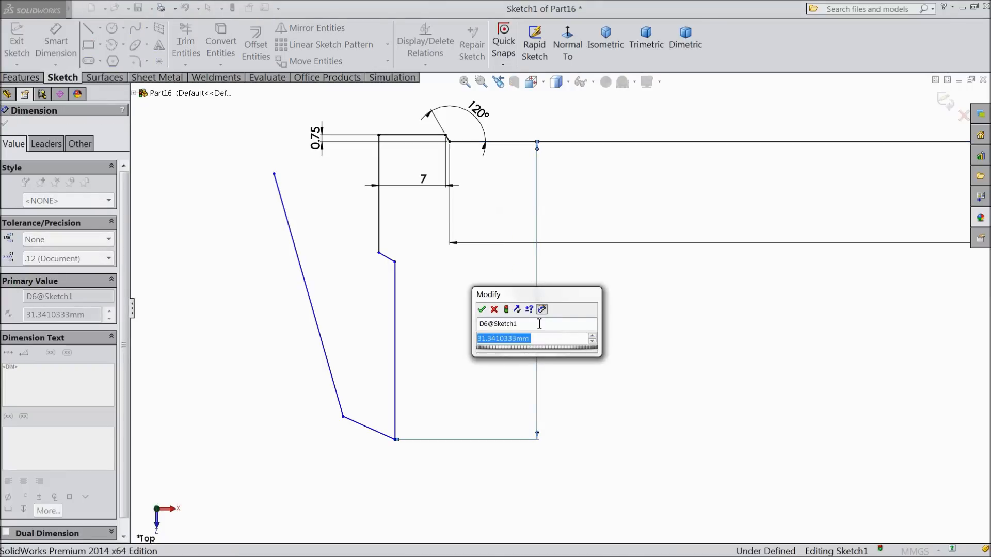
text(39.25)
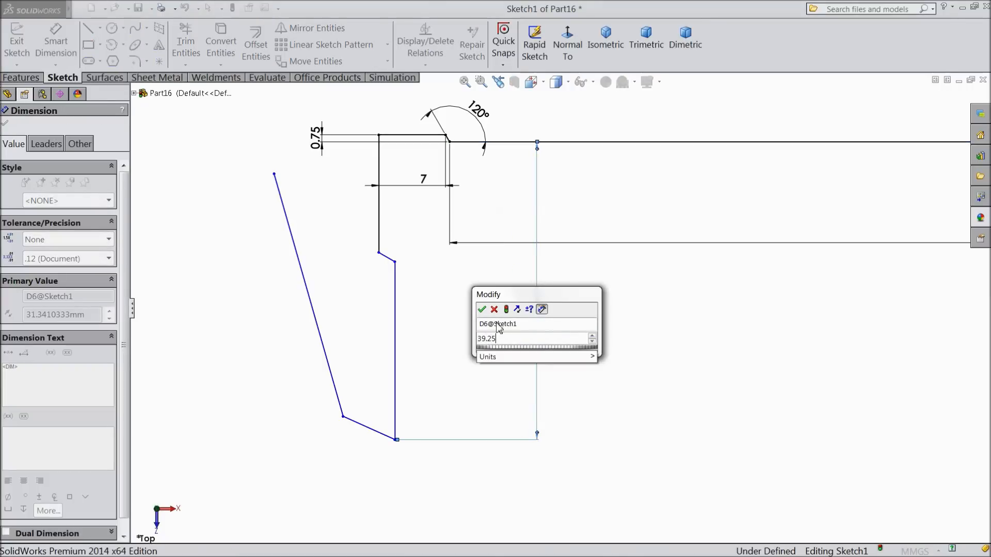
click(482, 310)
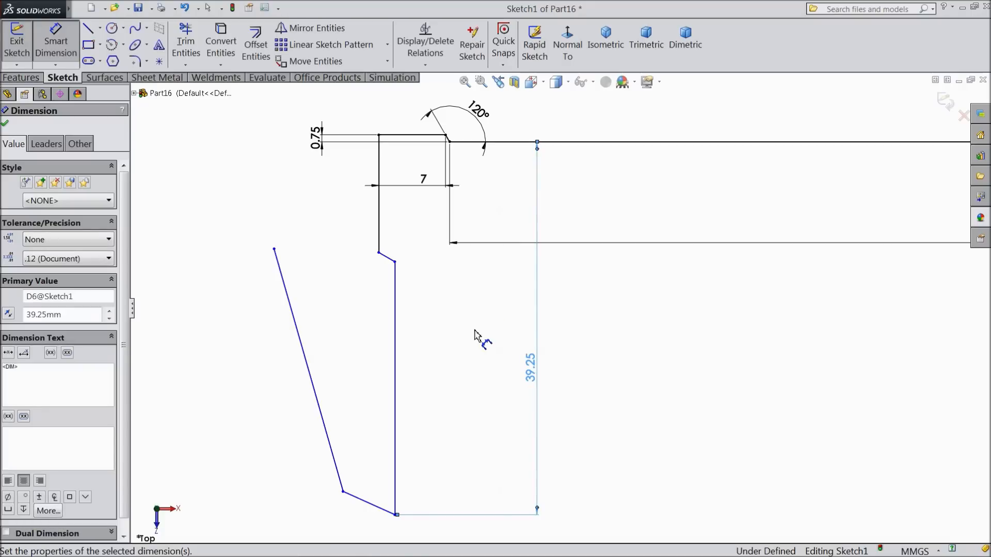
- Dimension the horizontal distance from the long slanted line's free end to the lower vertical line at 14 mm
click(274, 249)
click(395, 363)
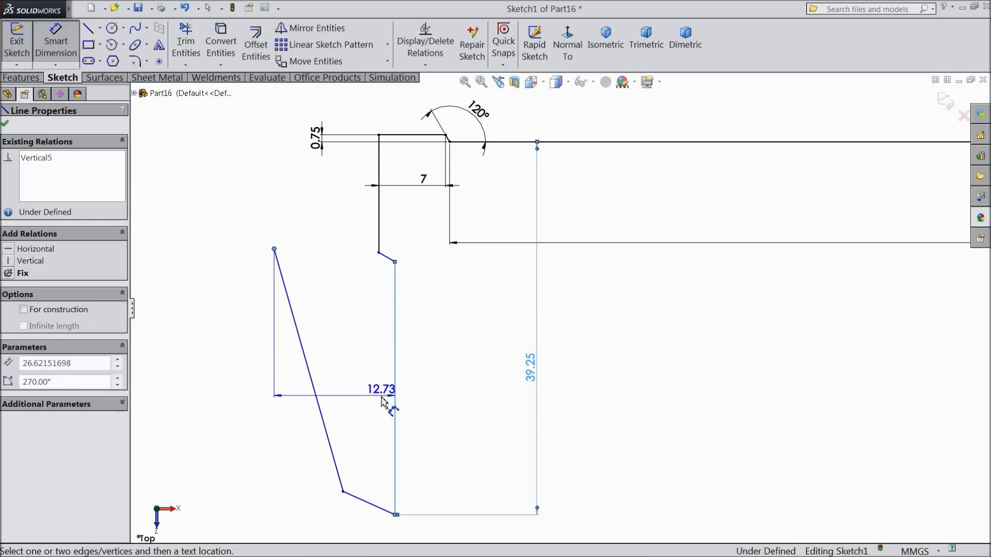
key(z)
click(435, 465)
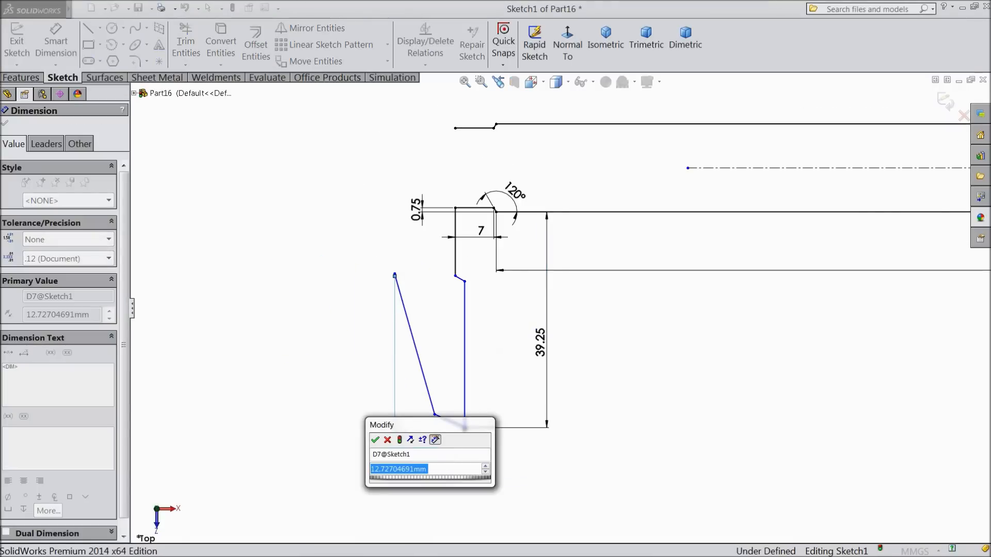
text(14)
click(375, 440)
- Dimension the angle between the bottom slanted segment and the lower vertical line at 63°
scroll(475, 413, down, 5)
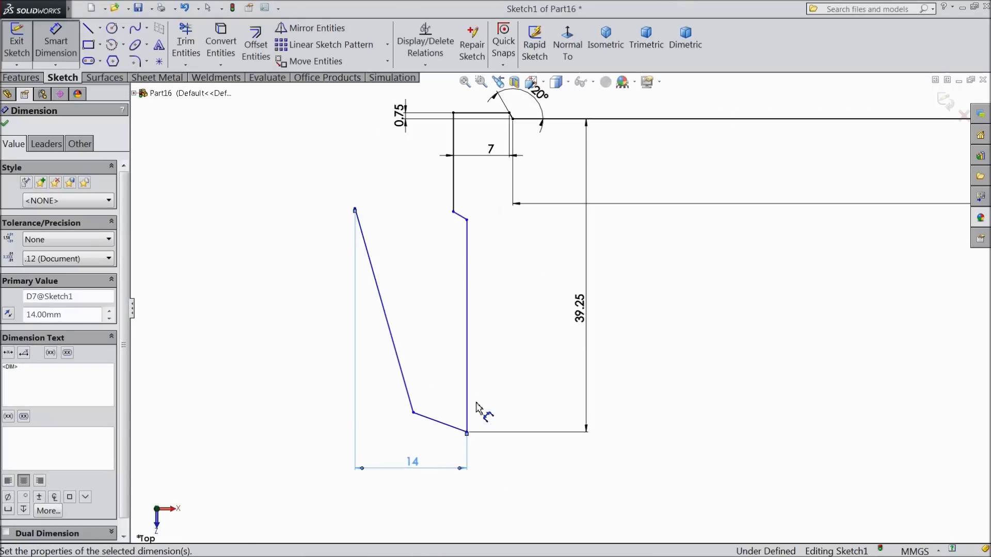
click(468, 425)
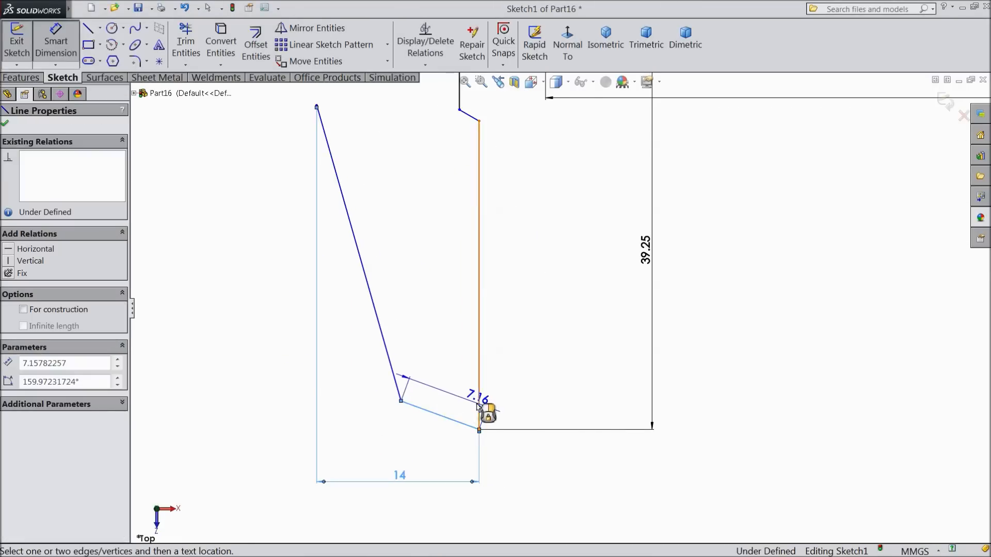
click(478, 407)
click(453, 382)
text(63)
click(388, 357)
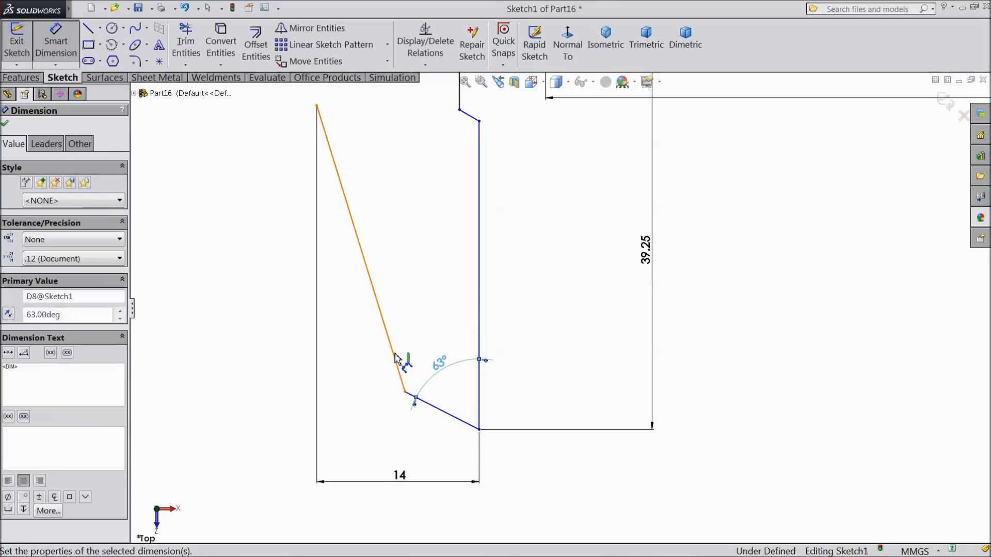
- Dimension the horizontal distance between the bottom slanted segment's two endpoints at 5.8 mm
click(407, 394)
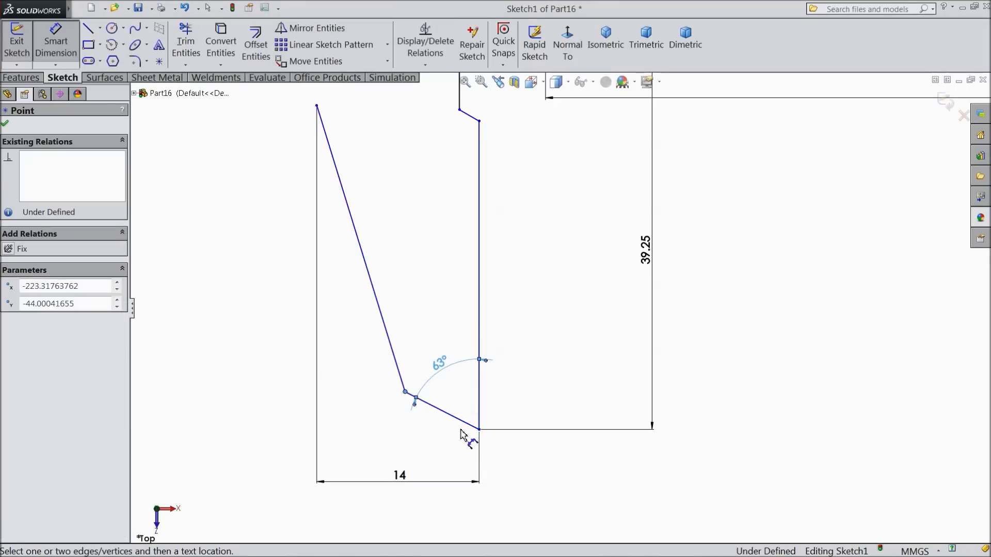
click(479, 429)
click(441, 446)
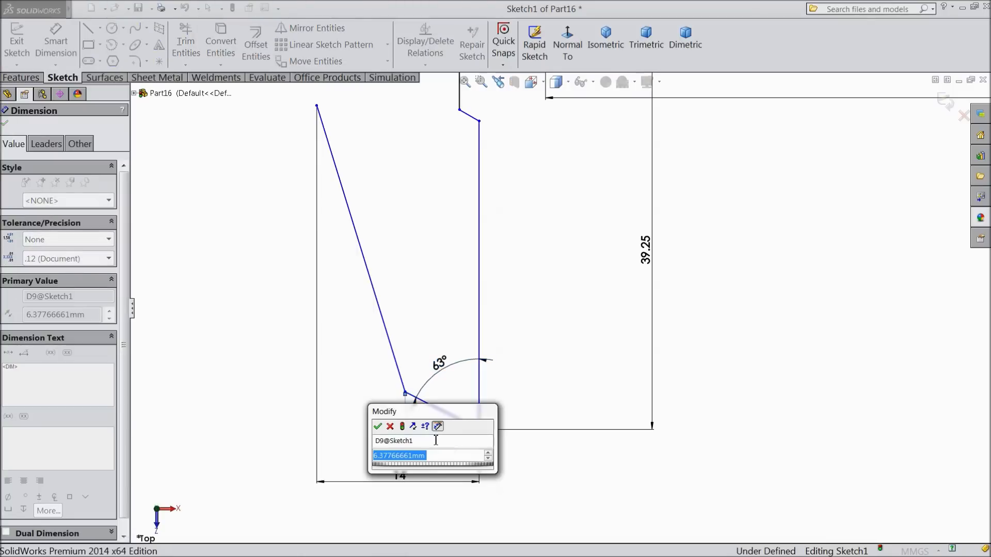
text(5.)
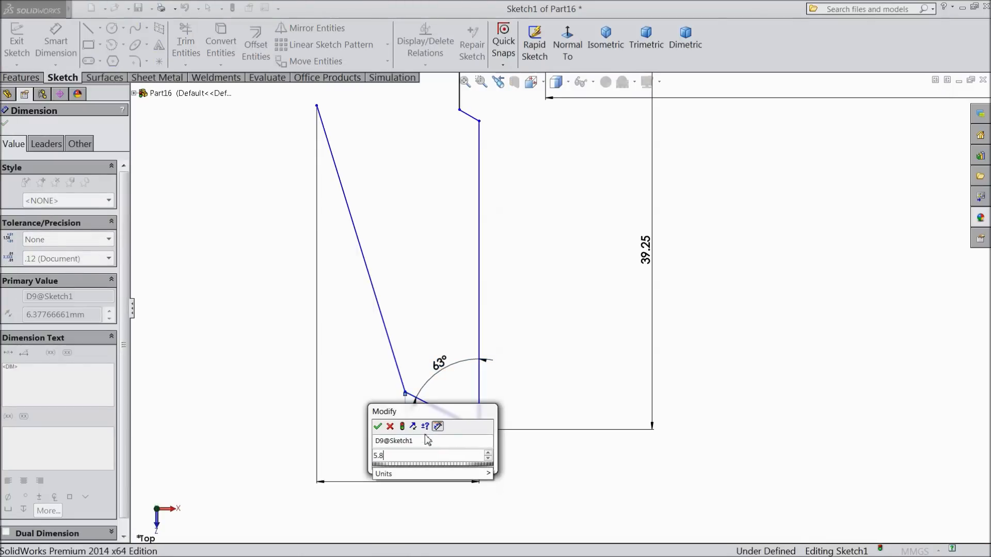
text(8)
click(377, 427)
scroll(490, 364, up, 2)
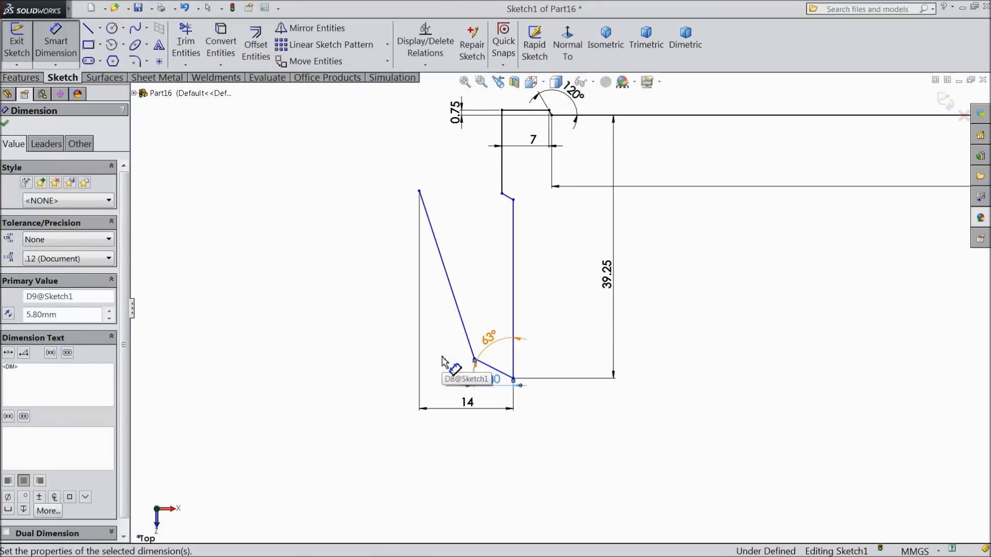
- Dimension the length of the lower vertical line at 28 mm
scroll(552, 214, down, 3)
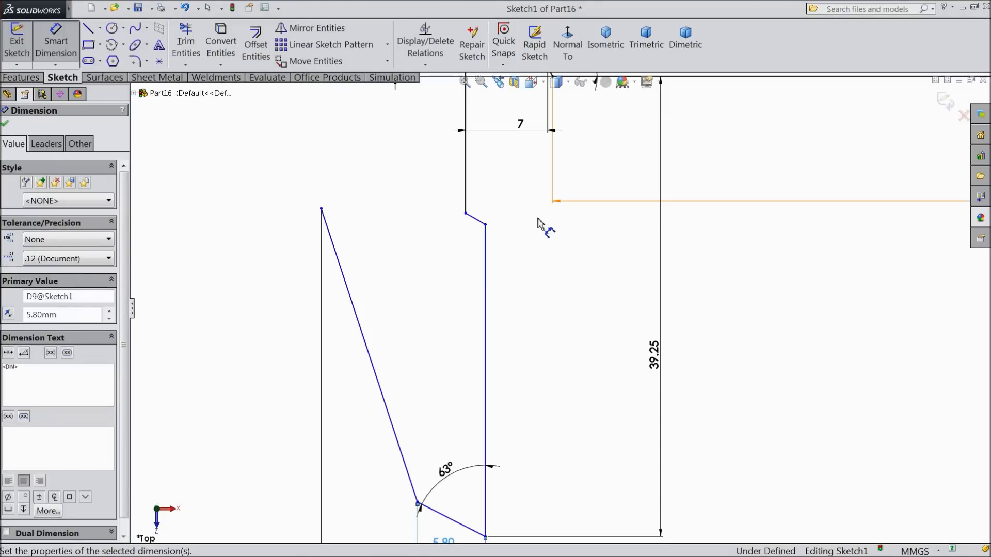
click(487, 350)
click(561, 367)
text(28)
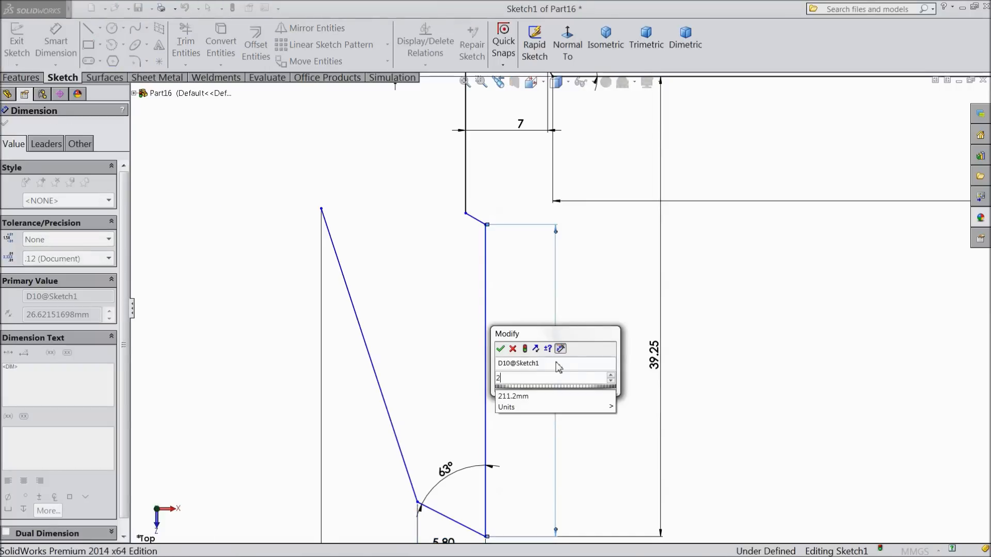
click(500, 349)
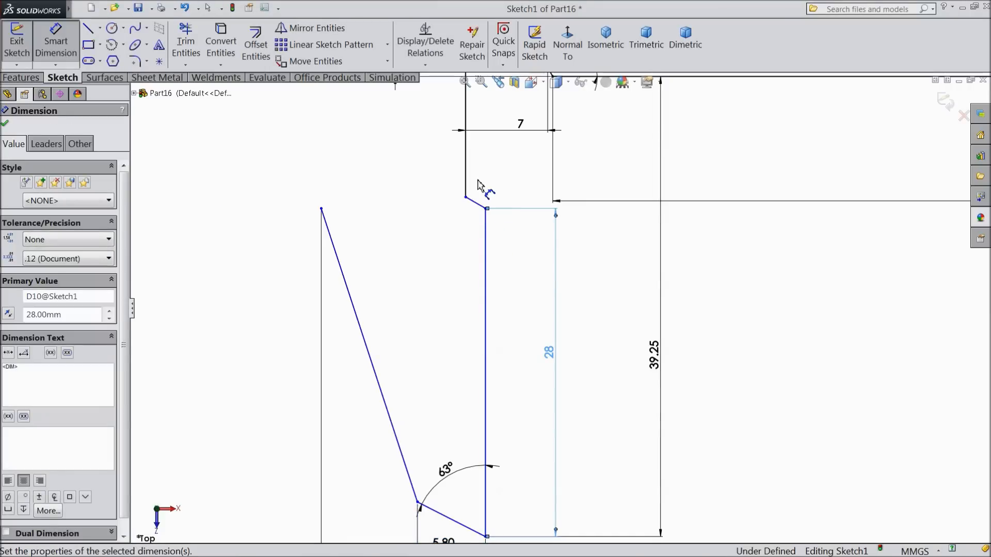
- Try to dimension the angle between the upper vertical line and the short slanted segment below it
click(466, 188)
click(475, 202)
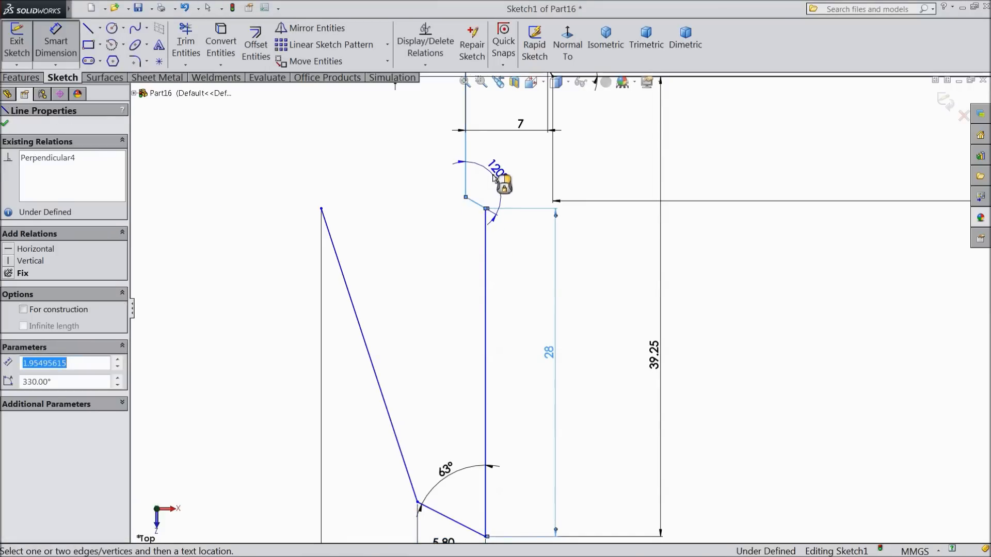
click(496, 181)
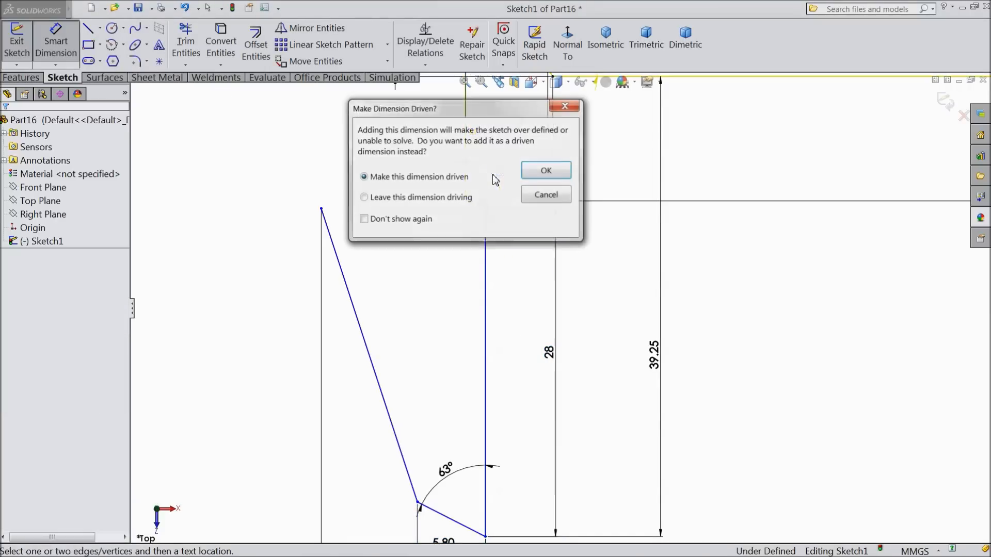
click(564, 107)
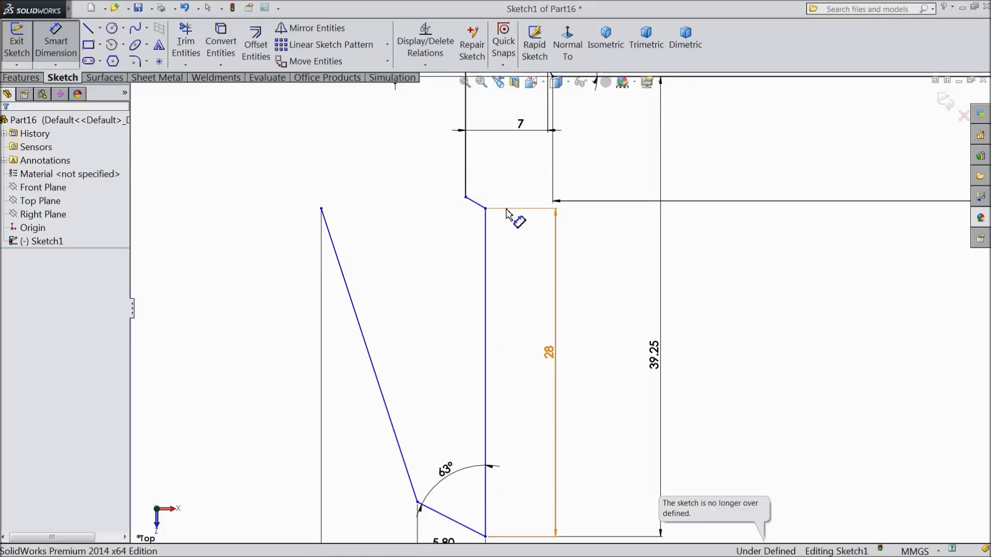
- Dimension the horizontal offset between the upper and lower vertical lines at 0.8 mm
scroll(508, 216, up, 1)
scroll(507, 215, down, 2)
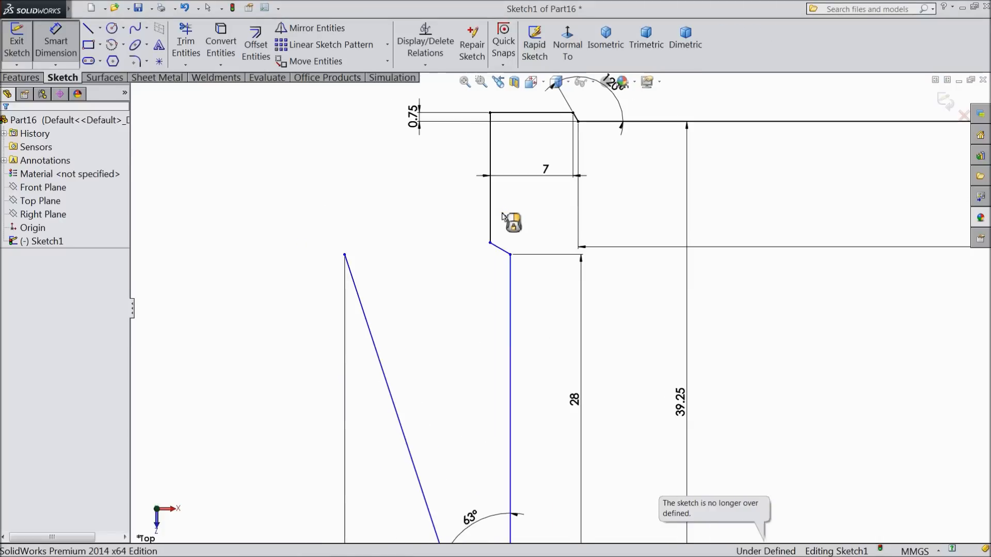
scroll(550, 252, down, 2)
scroll(514, 279, up, 1)
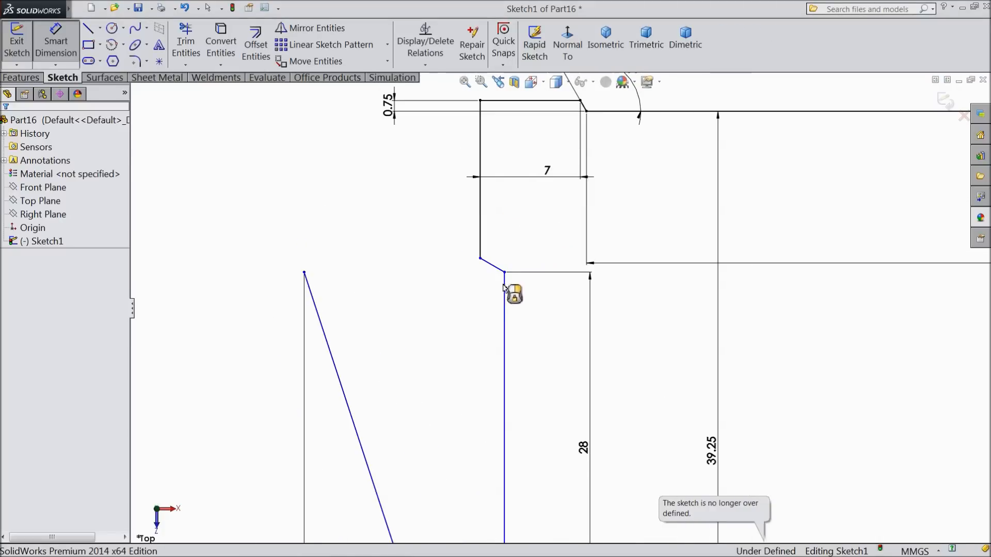
click(504, 289)
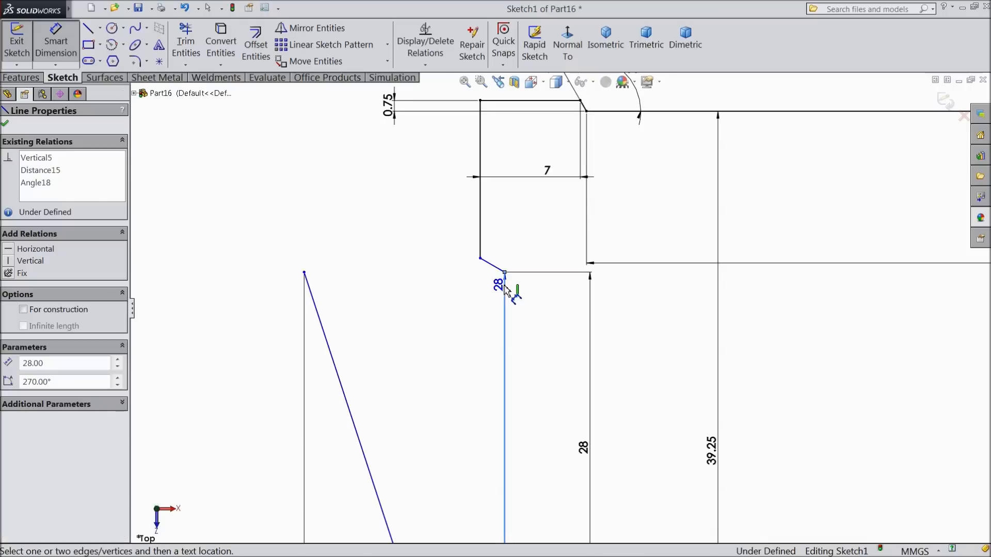
click(480, 240)
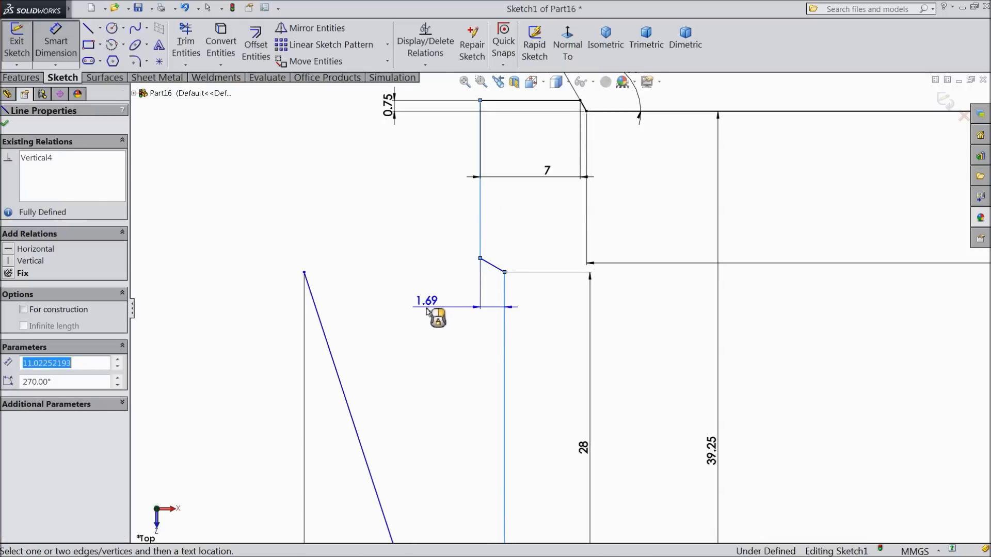
click(435, 320)
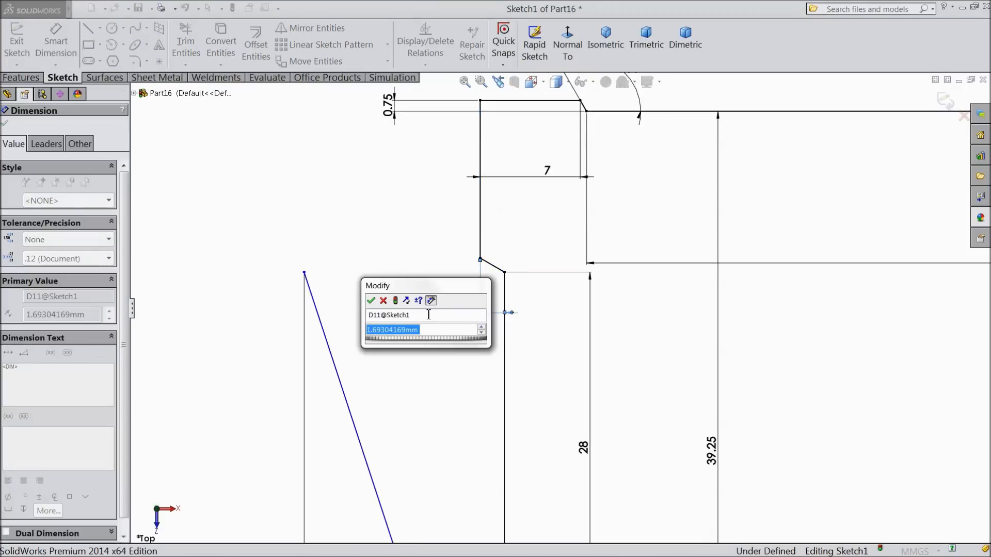
text(0.8)
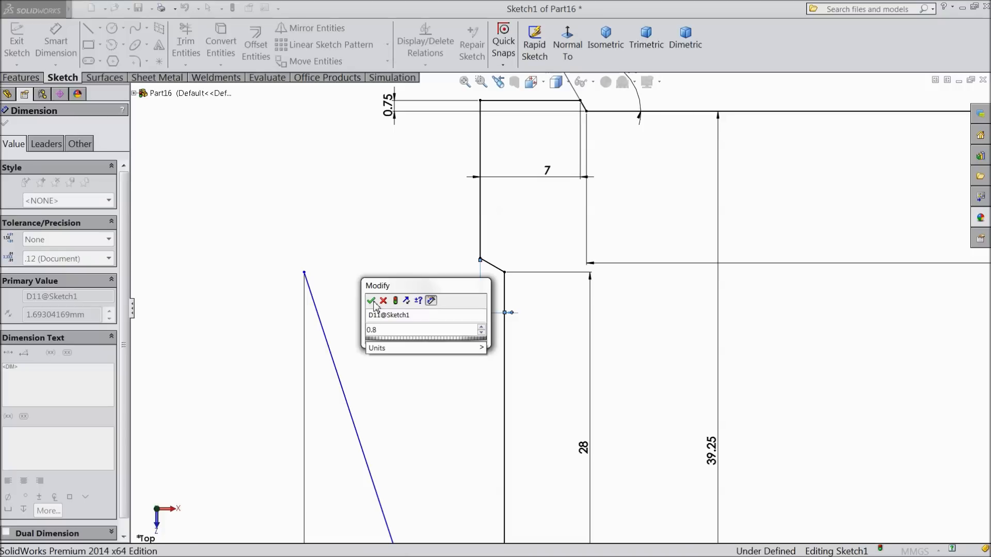
click(371, 300)
- Delete the perpendicular relation from the short slanted segment joining the upper and lower vertical lines
scroll(499, 298, down, 1)
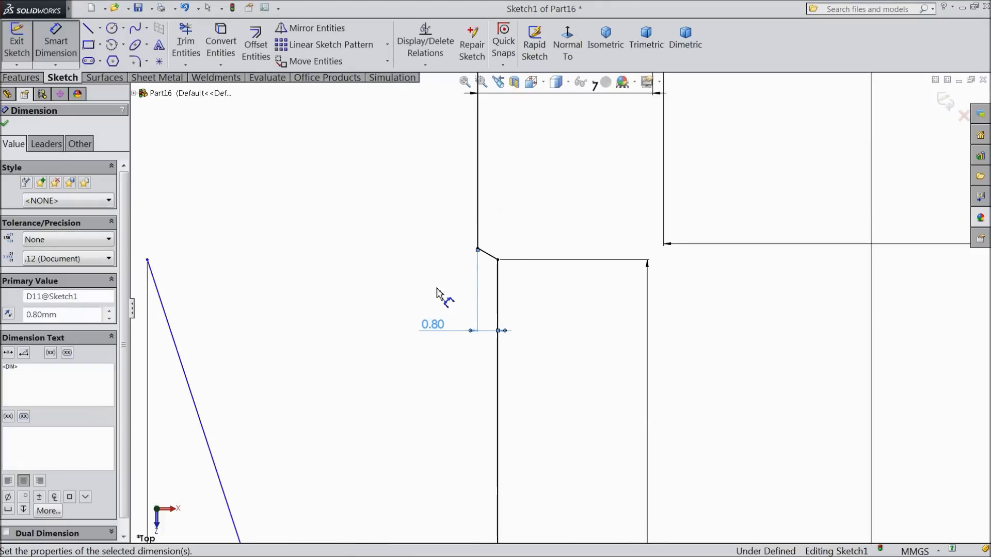
scroll(503, 270, down, 2)
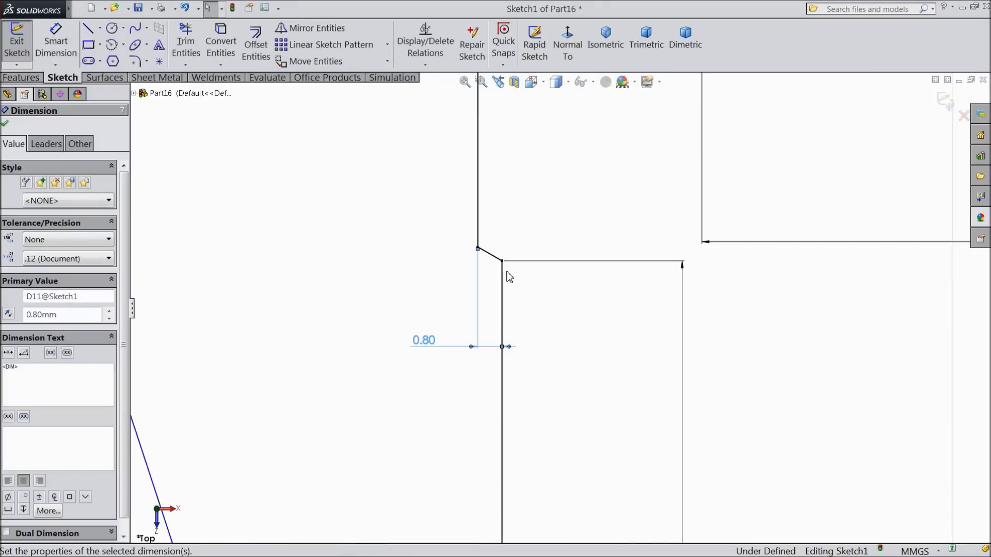
scroll(458, 260, down, 3)
click(520, 274)
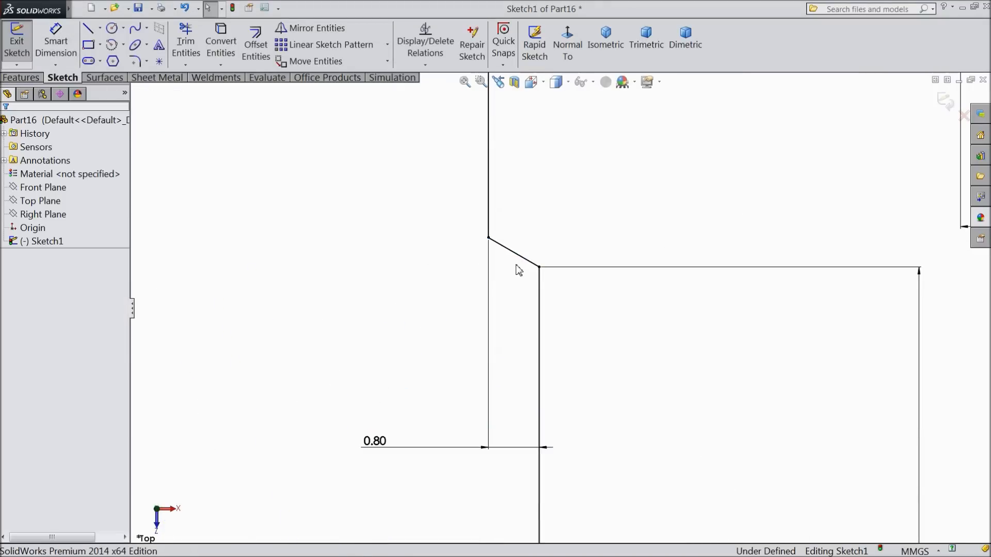
click(517, 257)
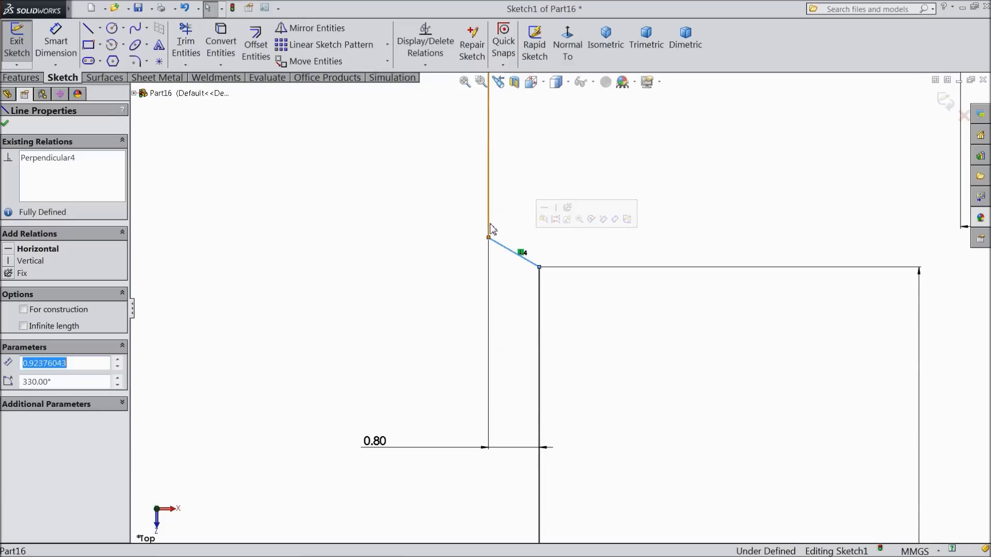
click(522, 254)
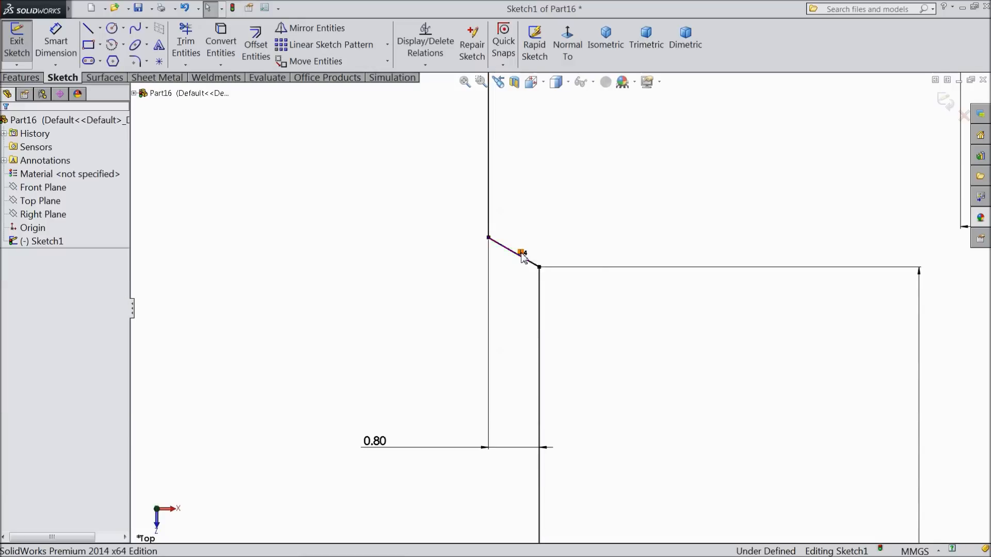
- Dimension the angle between the upper vertical line and the short slanted segment at 135°
click(56, 42)
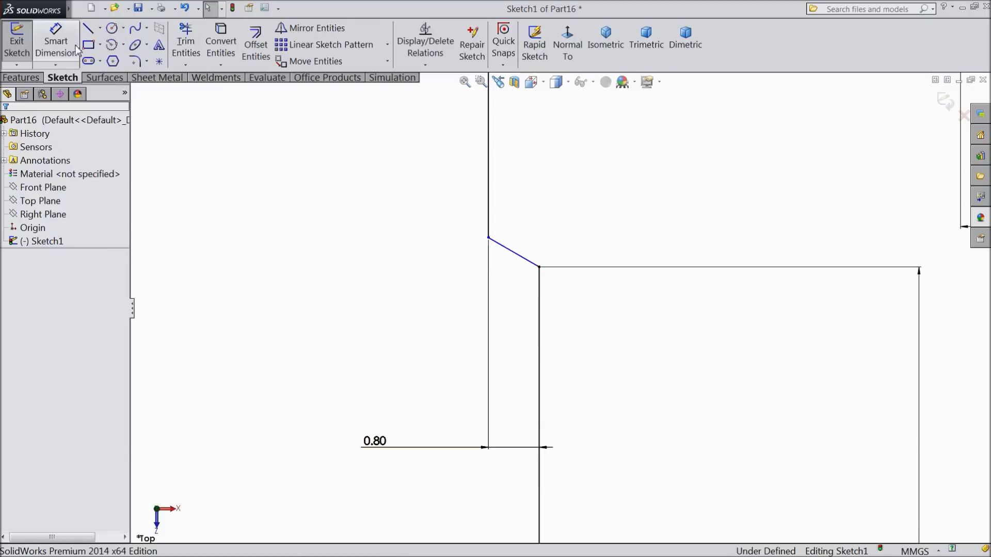
click(488, 210)
click(508, 249)
click(526, 216)
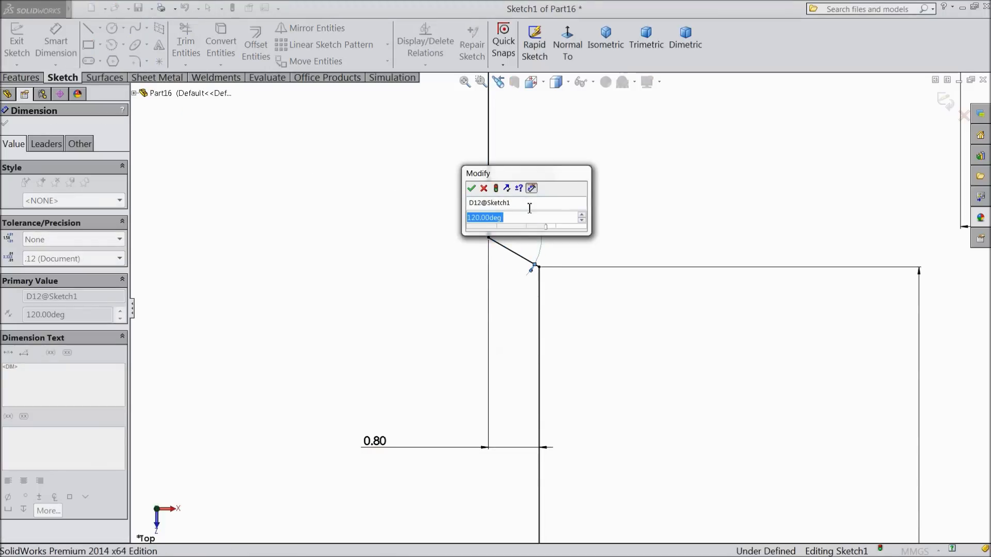
text(135)
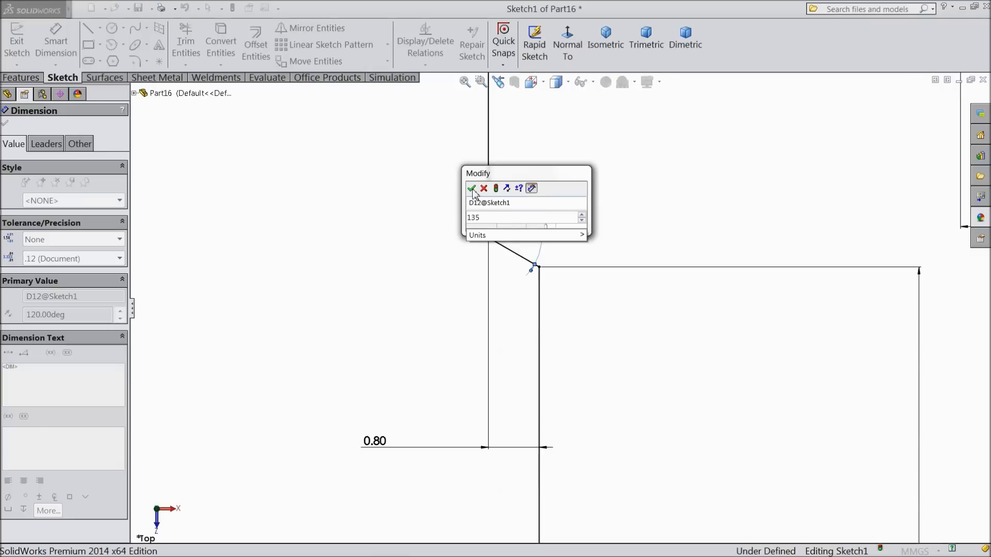
click(471, 189)
- Dimension the vertical distance from the long slanted line's free upper end to the short horizontal line of the step at 3 mm
scroll(496, 225, up, 3)
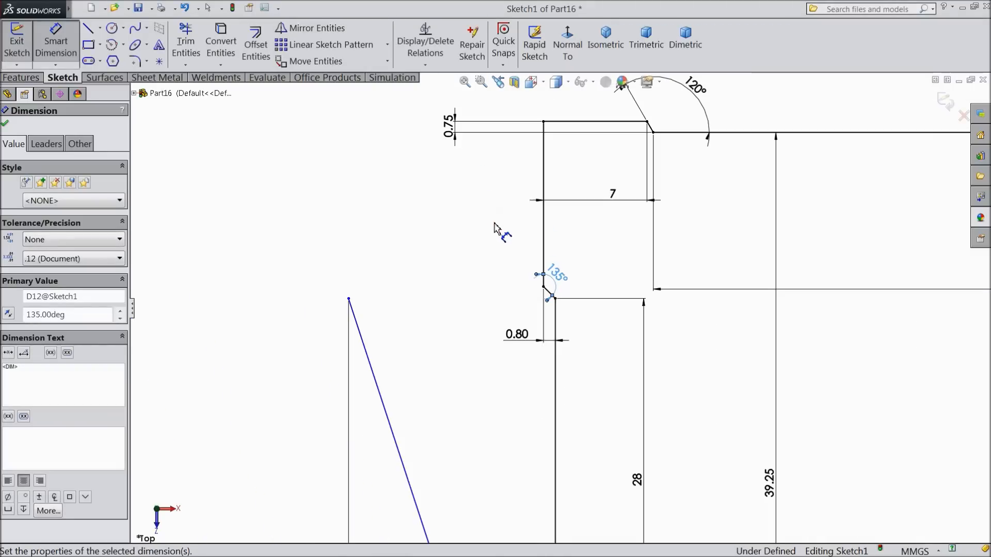
scroll(547, 289, up, 3)
scroll(568, 309, up, 2)
scroll(664, 423, down, 2)
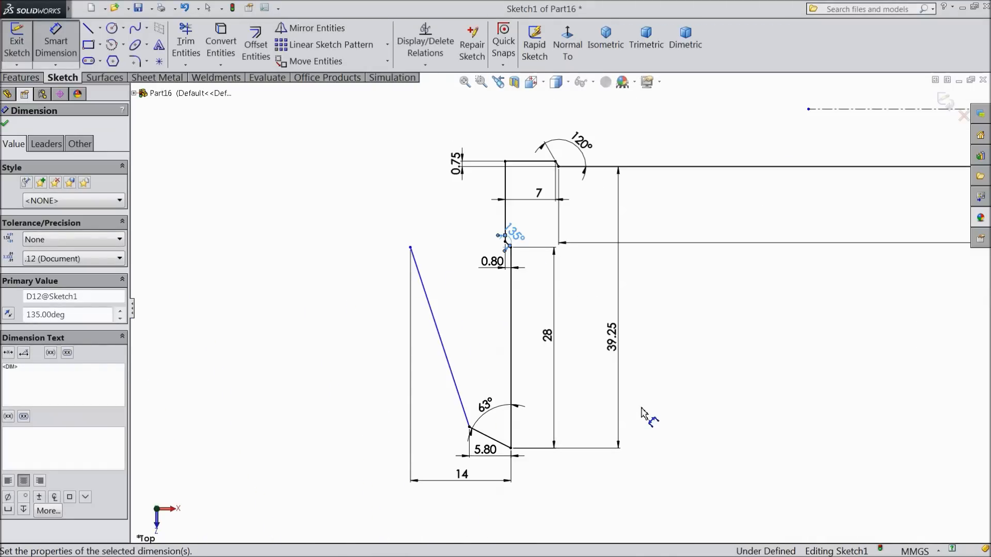
scroll(630, 403, down, 1)
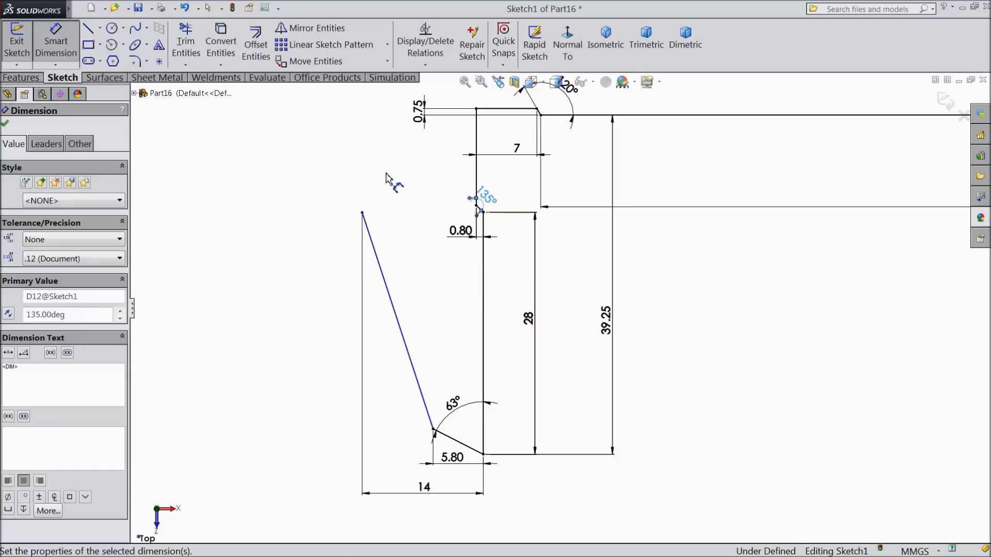
scroll(387, 175, down, 2)
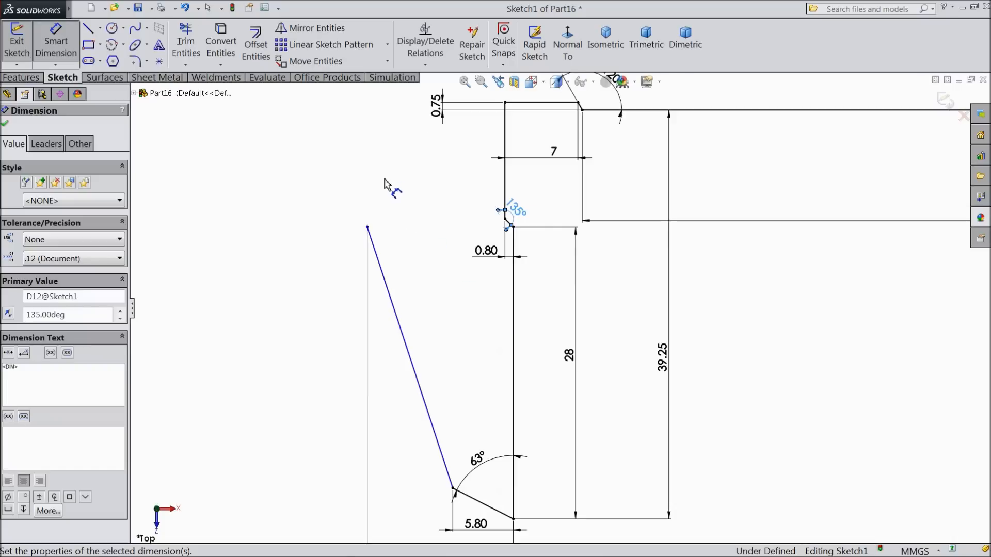
click(368, 228)
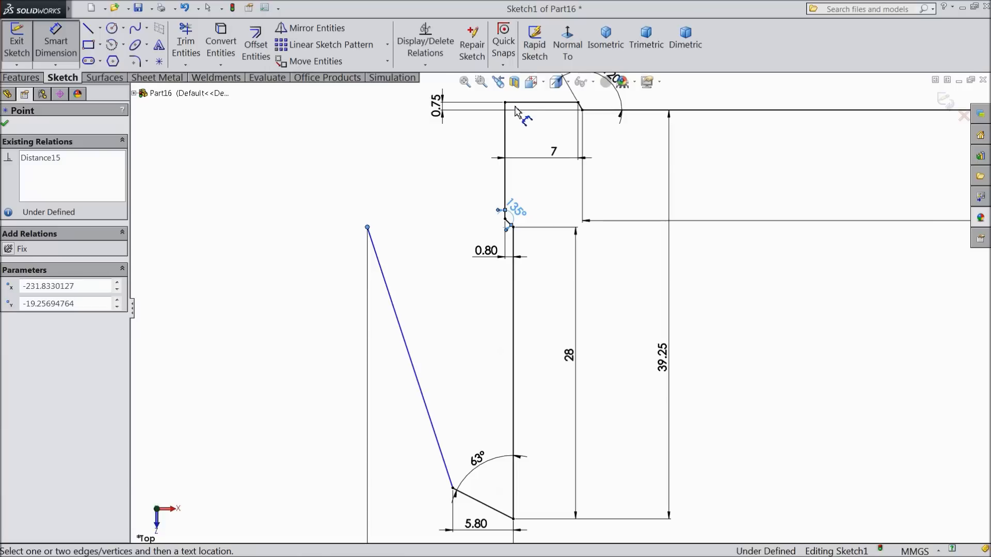
click(542, 102)
click(289, 173)
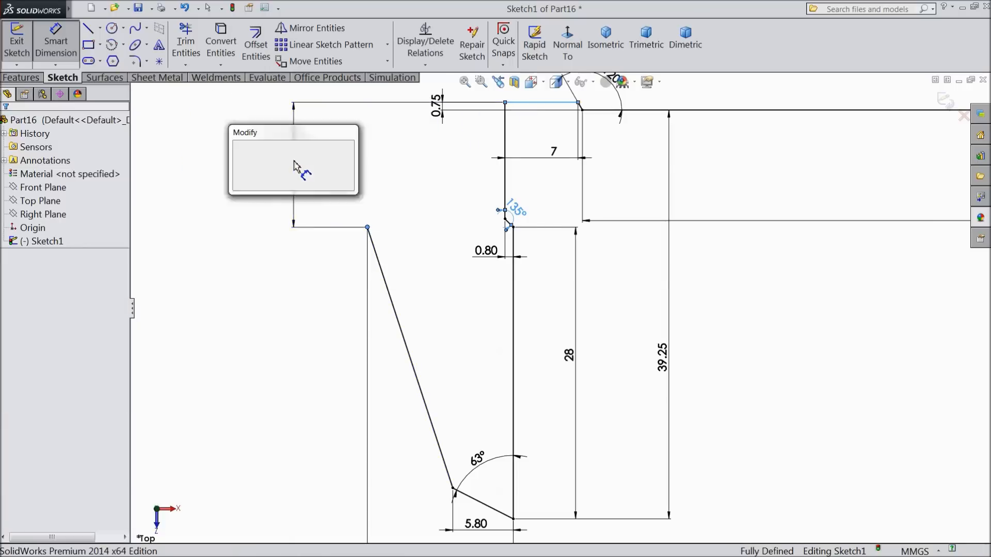
text(3)
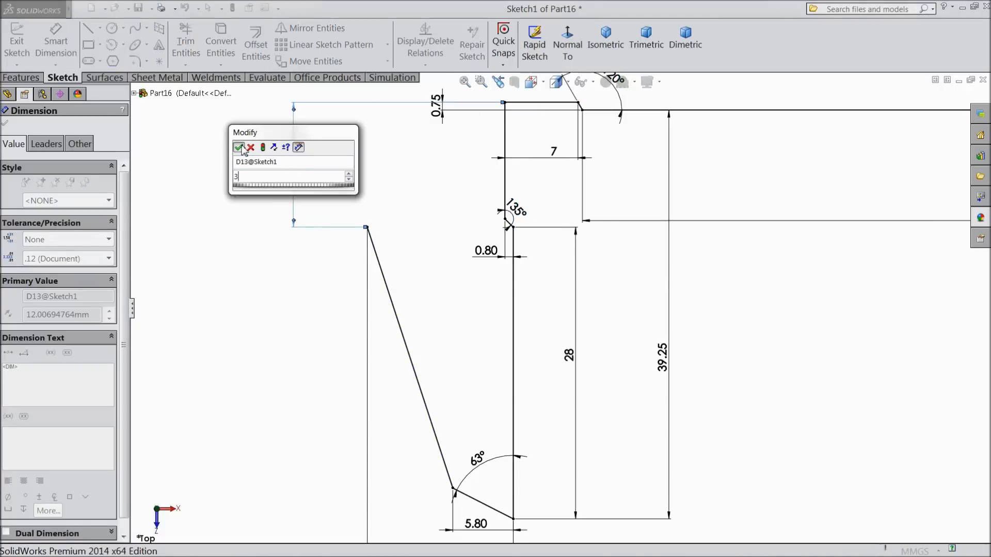
click(239, 147)
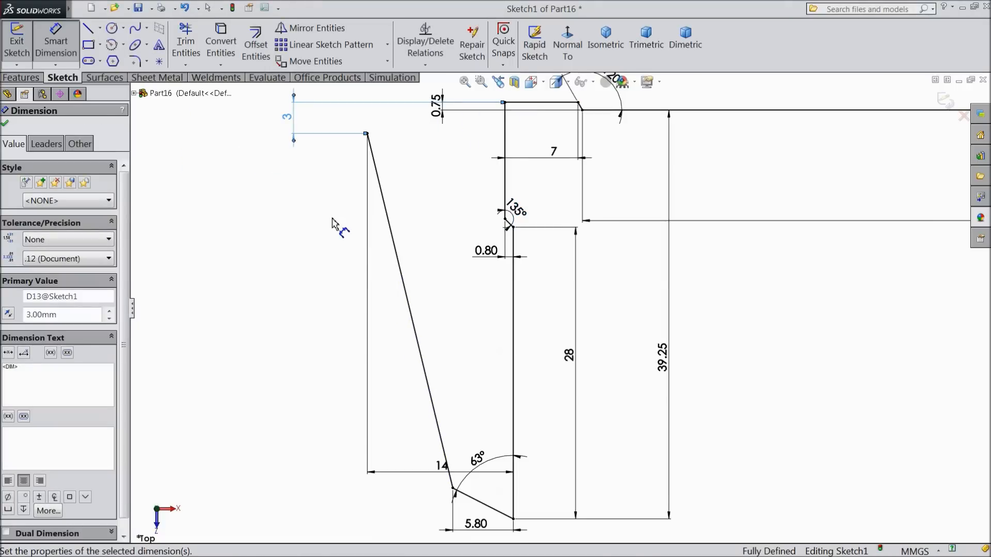
click(5, 126)
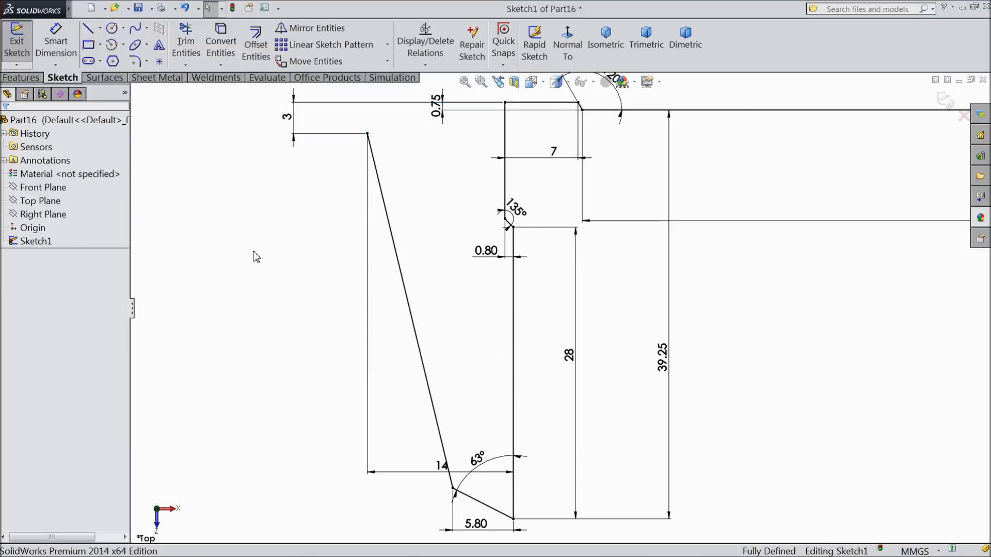
- Examine the open head end of the profile, including the stepped line ends on both sides of the centerline
scroll(256, 257, up, 2)
key(z)
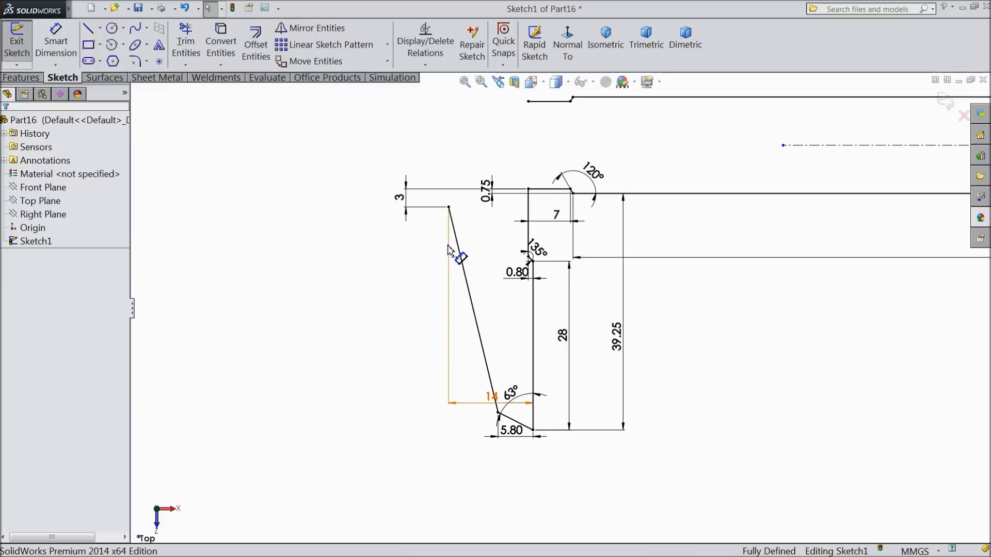
scroll(567, 208, up, 1)
scroll(627, 131, down, 2)
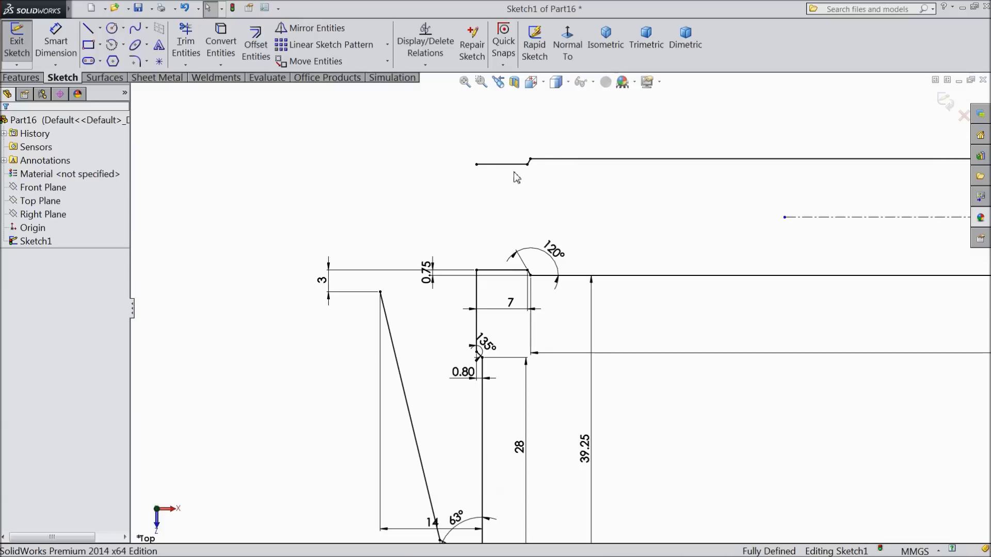
key(z)
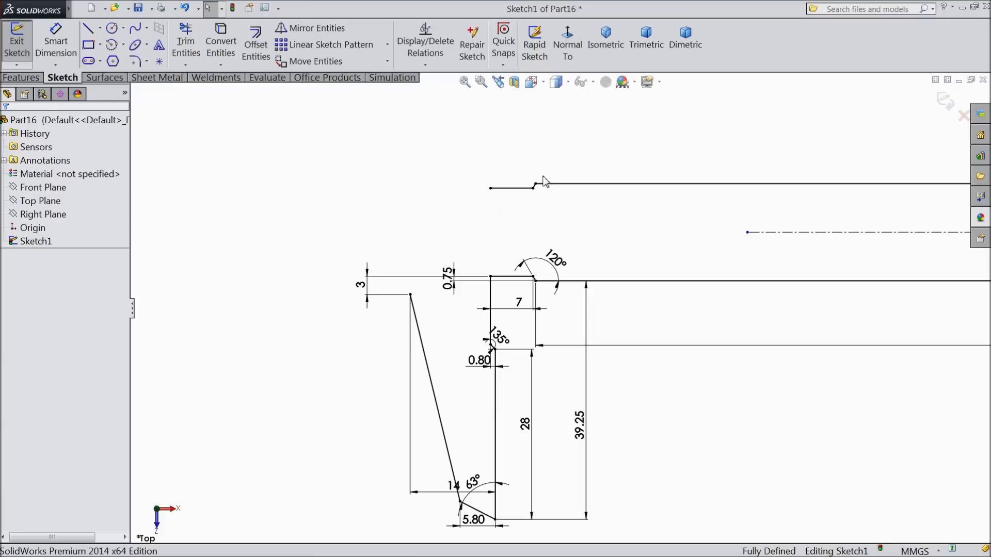
scroll(546, 177, down, 1)
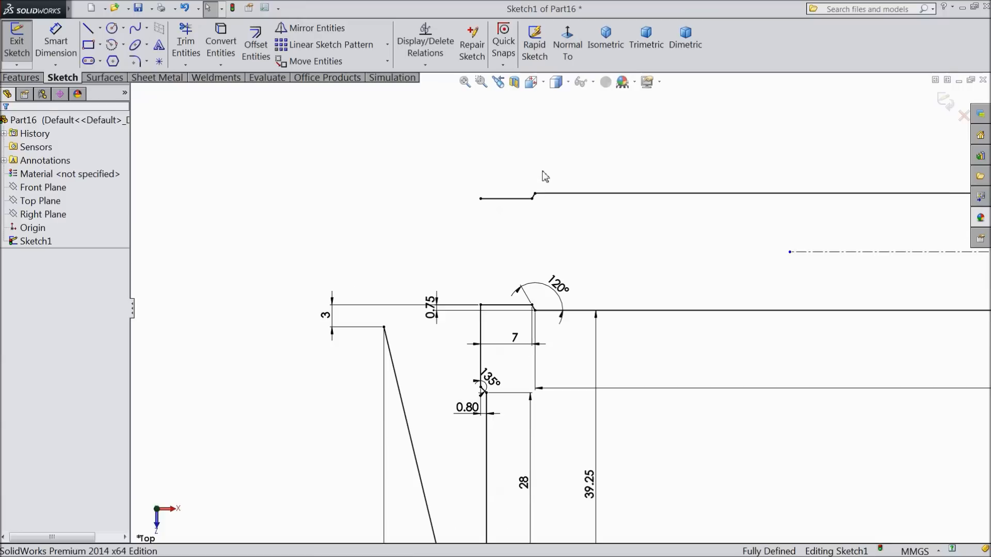
scroll(543, 178, down, 1)
scroll(543, 179, up, 1)
scroll(542, 179, down, 1)
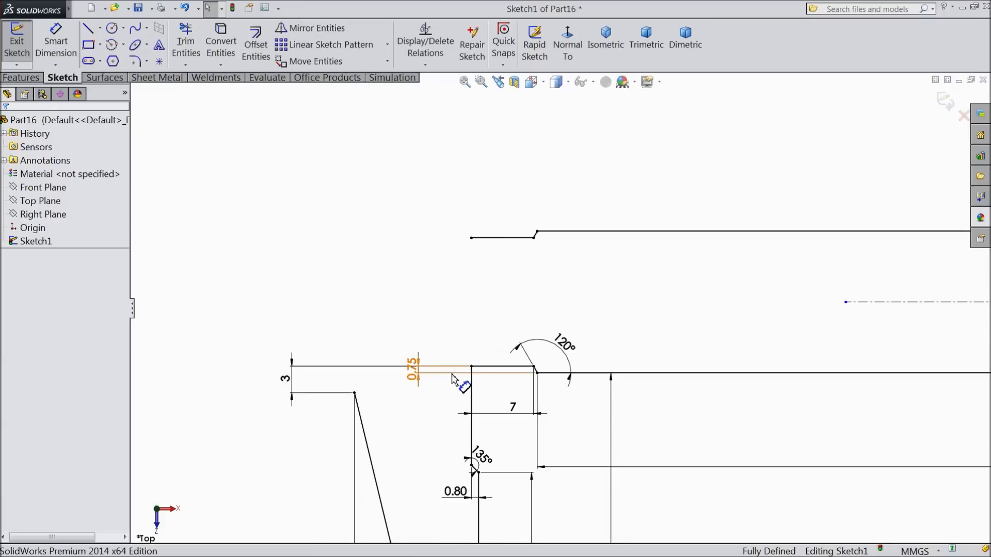
scroll(439, 352, down, 1)
scroll(333, 374, up, 1)
scroll(336, 378, up, 2)
scroll(361, 400, down, 2)
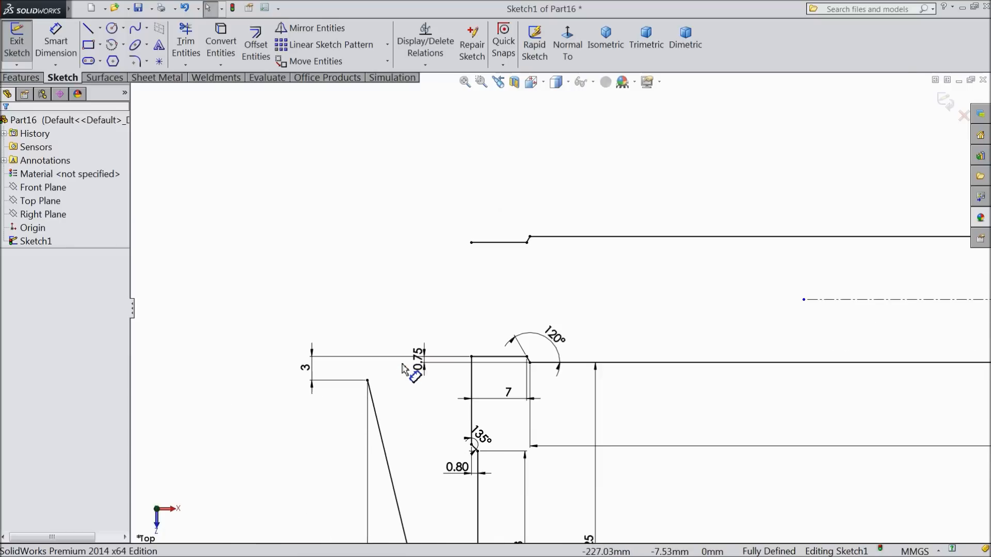
- Sketch a connected stepped chain of vertical and horizontal lines upward from the slanted line's free upper end, with the first horizontal about 7.8 mm long
click(88, 30)
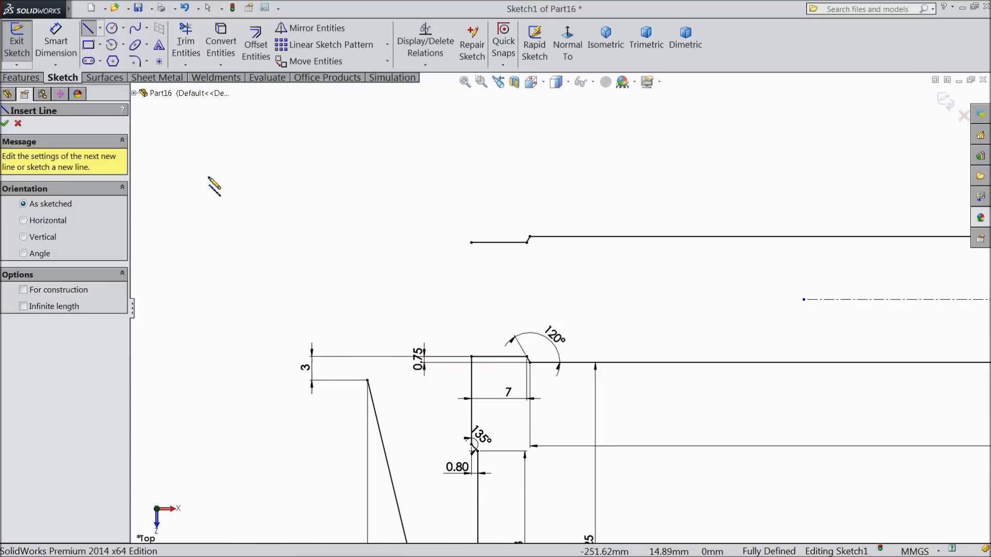
click(367, 380)
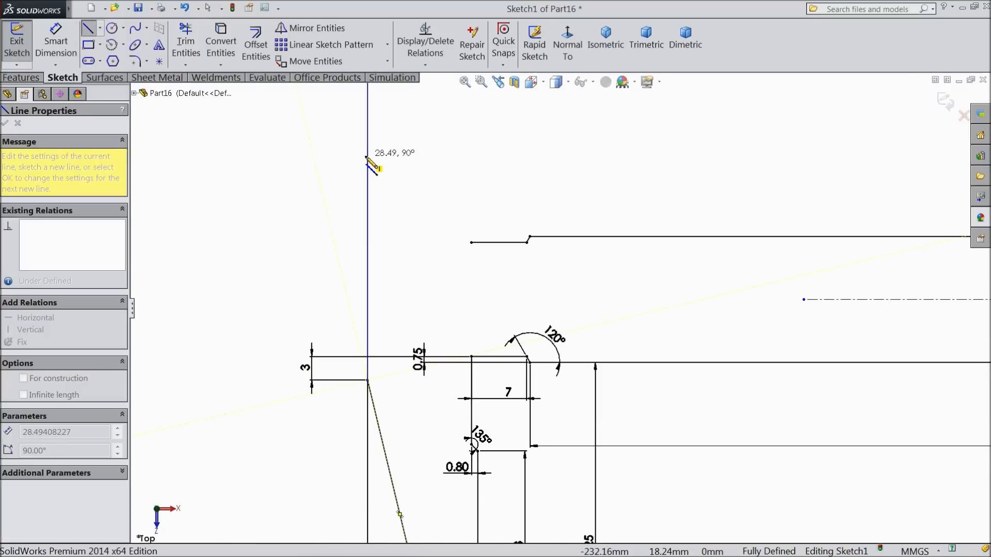
click(370, 139)
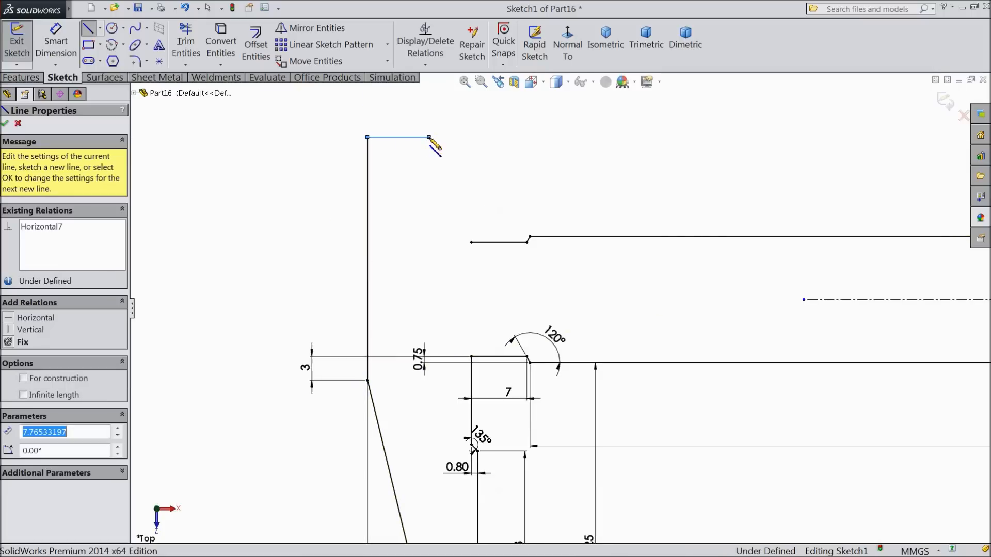
scroll(431, 126, up, 3)
click(485, 166)
click(475, 166)
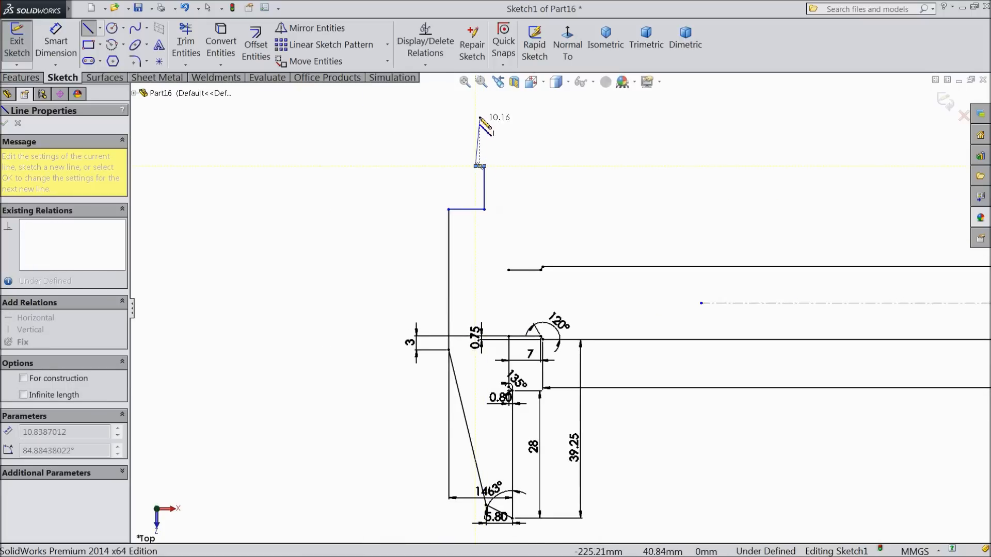
click(475, 101)
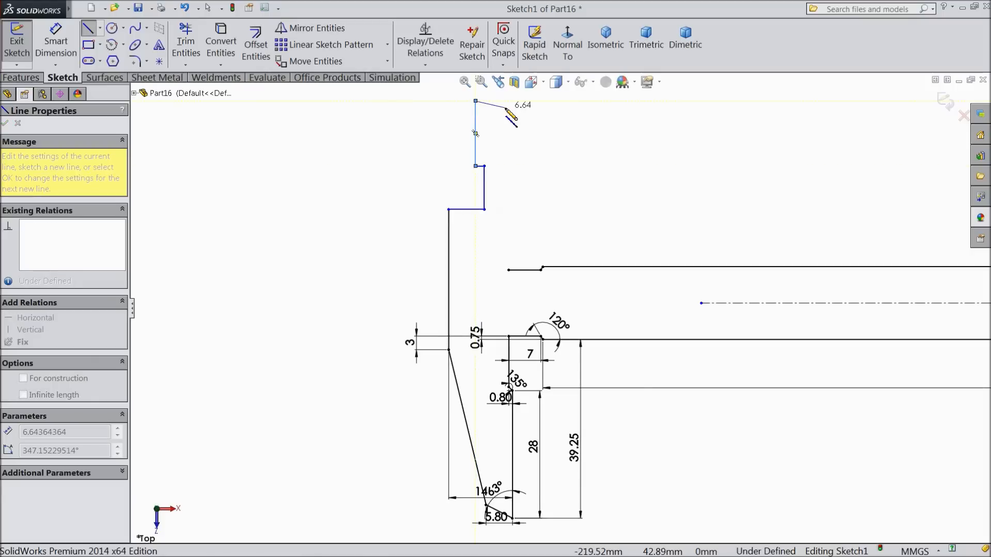
right_click(506, 109)
click(543, 106)
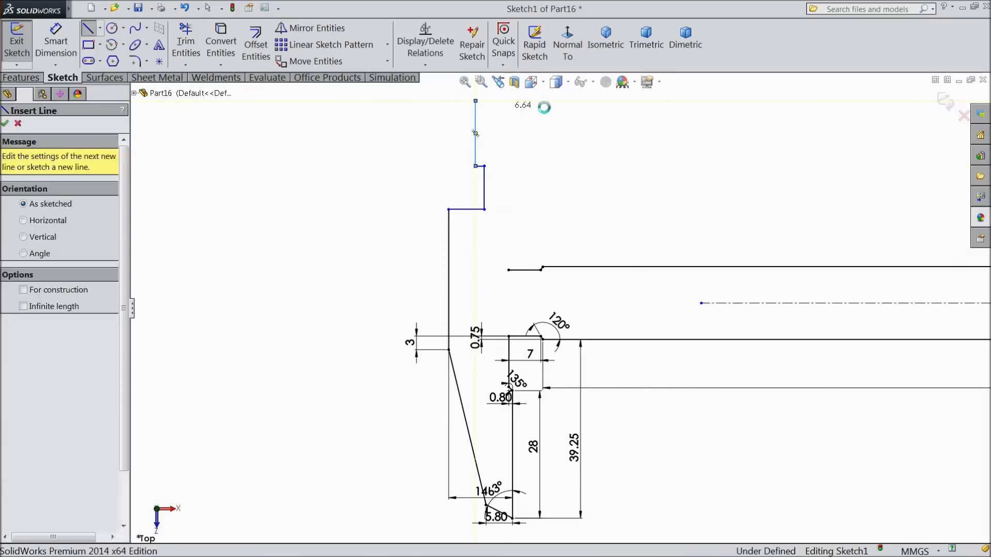
- Sketch a three-point arc from the stepped chain's free top end, bulging outward and ending above the upper short horizontal line
click(124, 46)
click(134, 91)
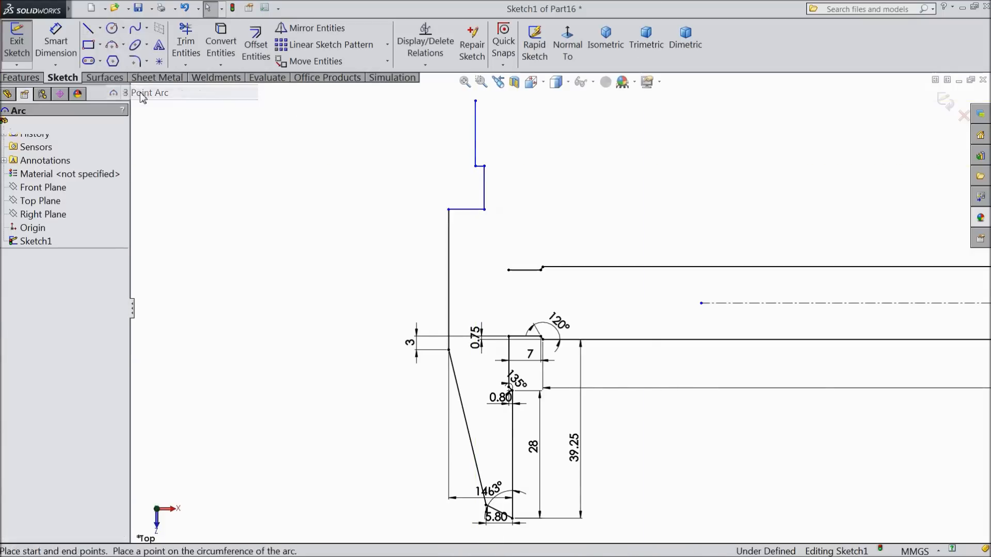
click(476, 101)
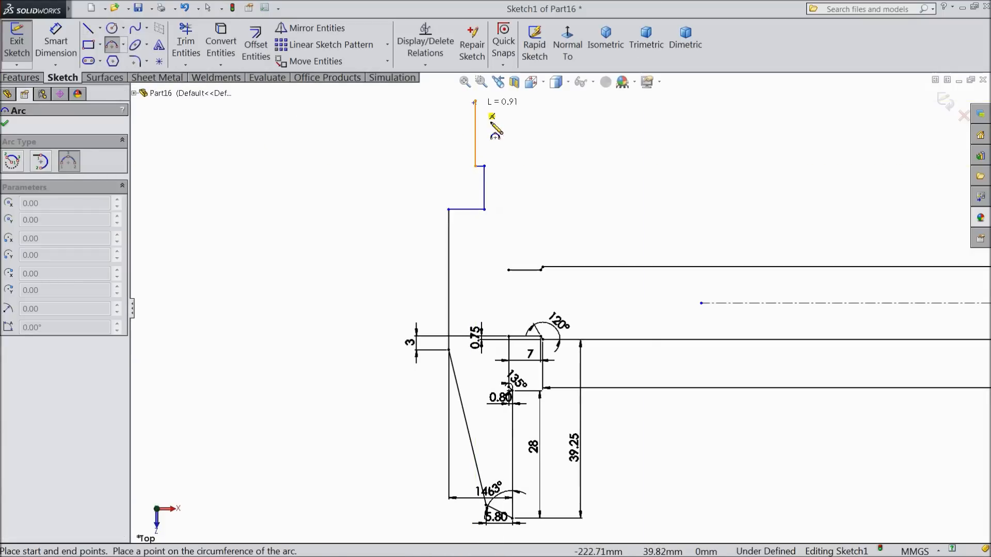
click(522, 224)
click(513, 182)
right_click(564, 168)
click(578, 130)
- Delete the symmetric relation about the centerline between the head-side endpoints of the upper and lower long lines
scroll(539, 227, up, 3)
key(f)
click(749, 275)
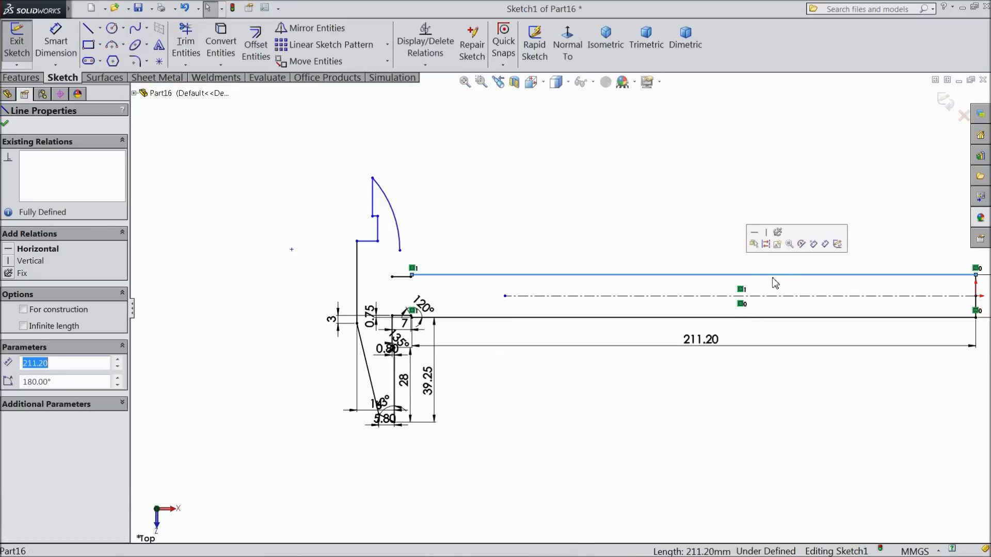
scroll(748, 304, down, 2)
scroll(748, 305, up, 2)
scroll(738, 305, down, 1)
scroll(732, 303, up, 1)
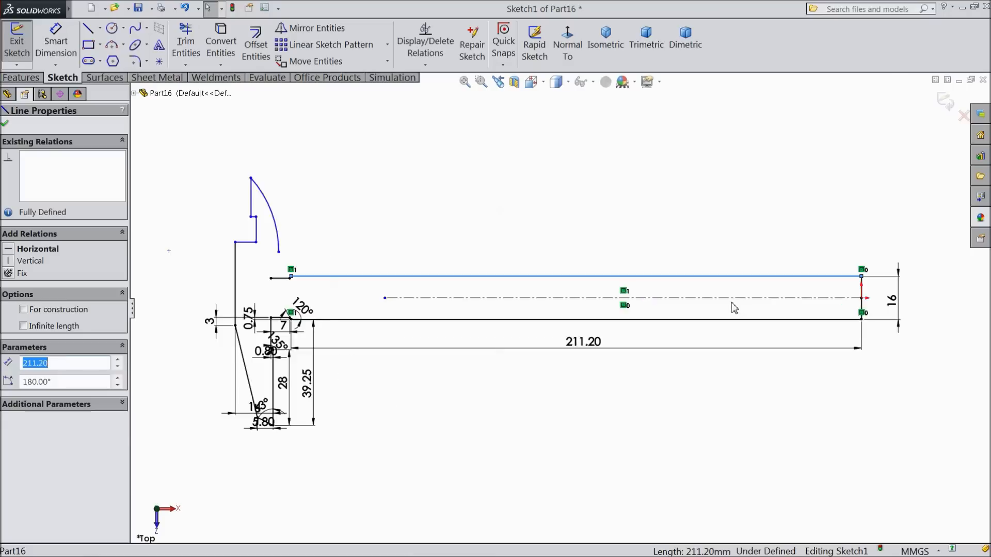
scroll(735, 309, down, 1)
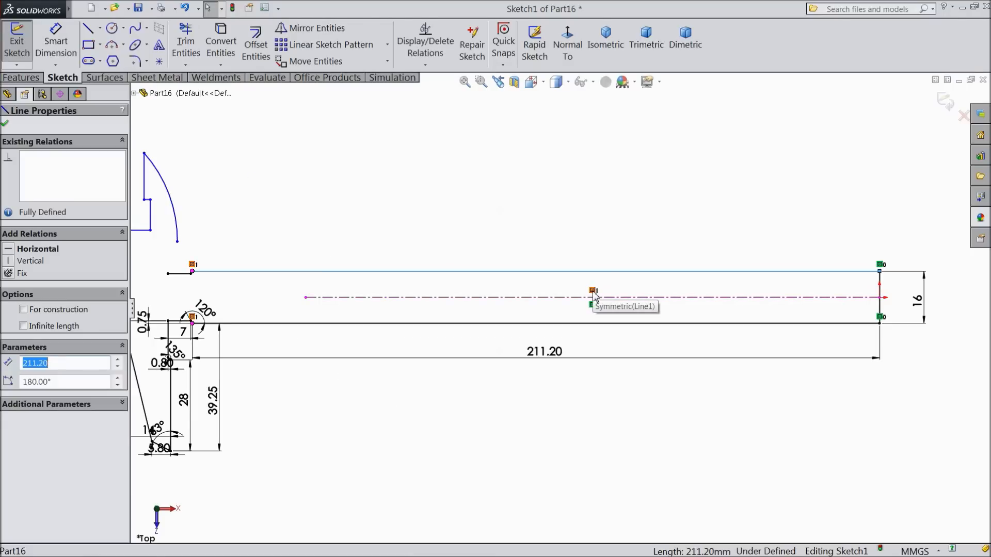
click(593, 292)
key(Delete)
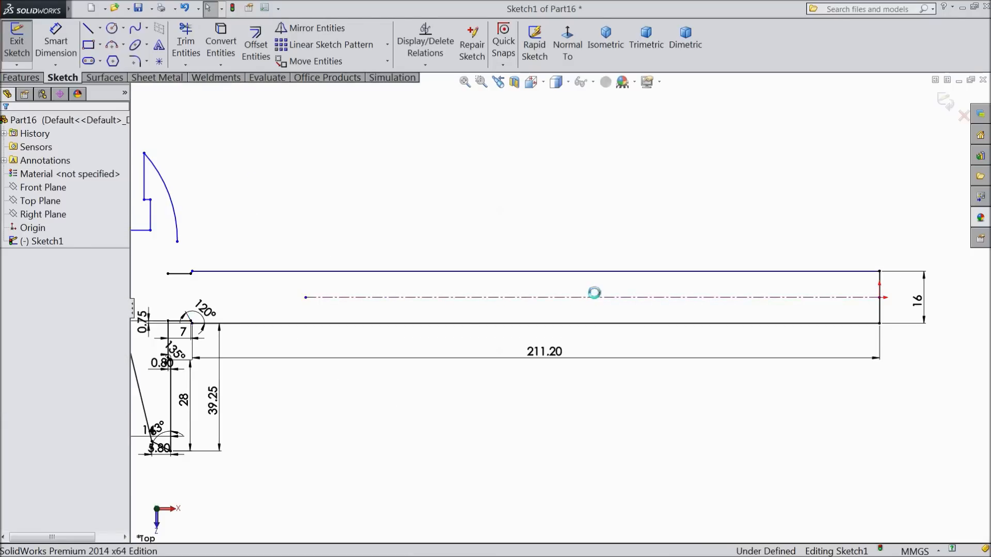
- Dimension the angle between the upper long horizontal line and its short slanted segment at 120°
scroll(249, 277, down, 6)
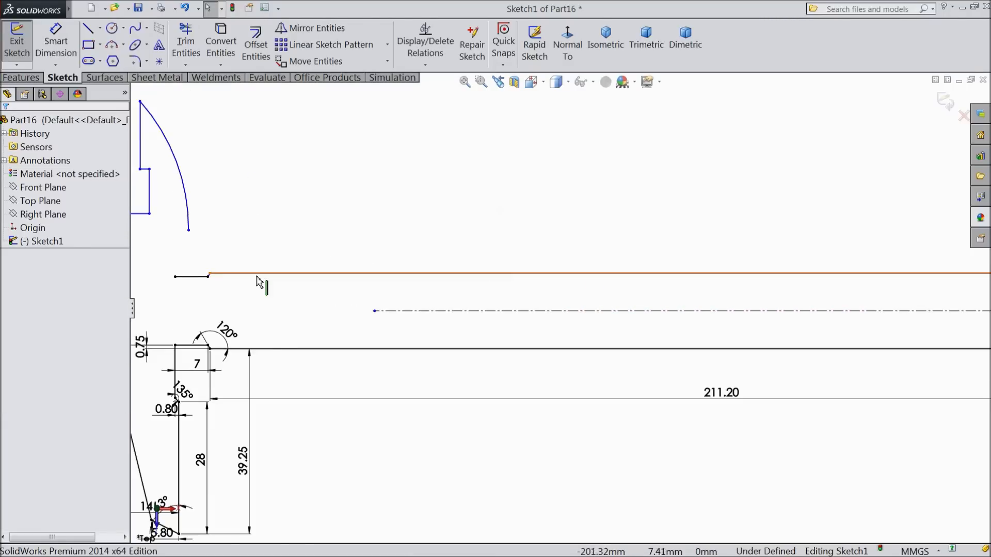
drag(455, 286, 454, 288)
scroll(445, 298, up, 3)
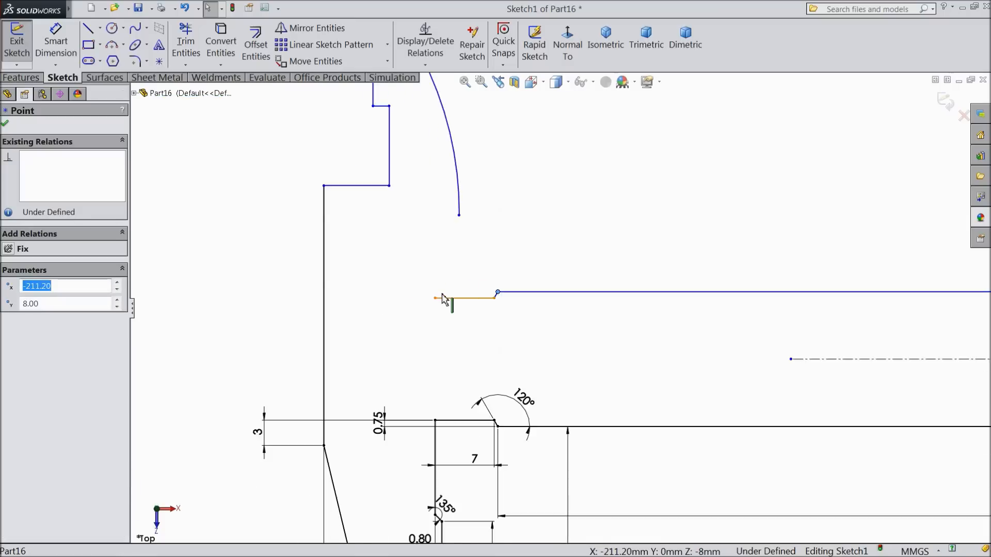
click(56, 41)
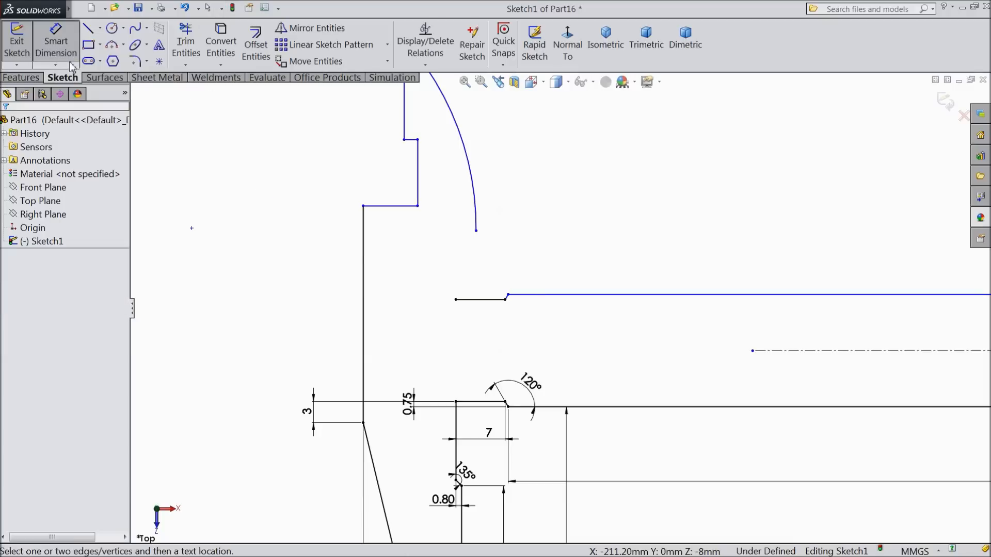
scroll(498, 300, down, 4)
scroll(485, 298, down, 2)
click(470, 285)
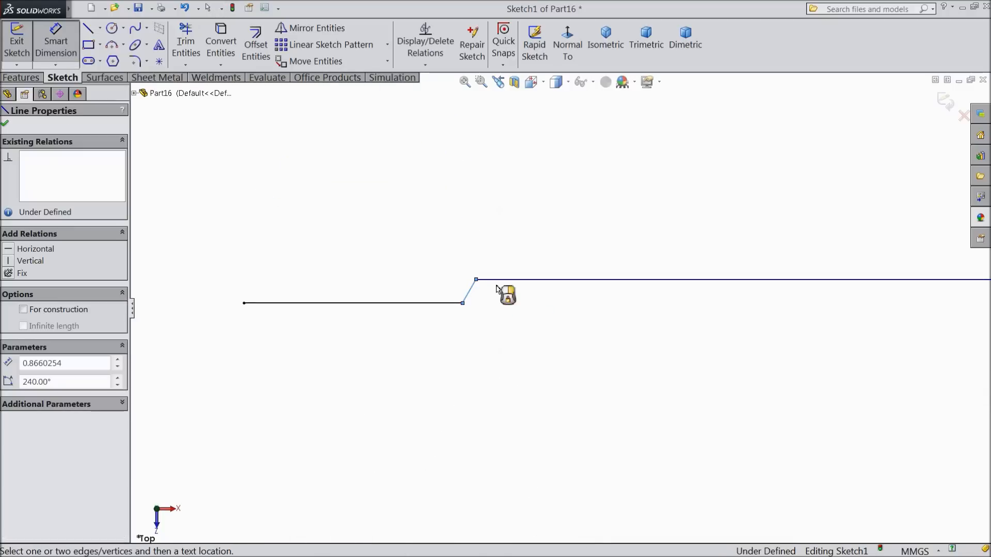
click(503, 280)
click(507, 307)
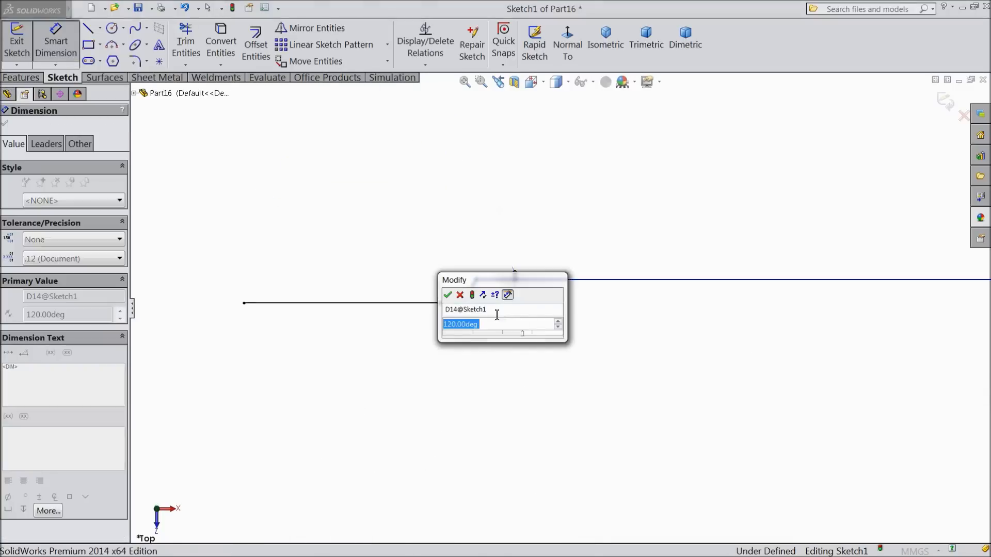
click(448, 295)
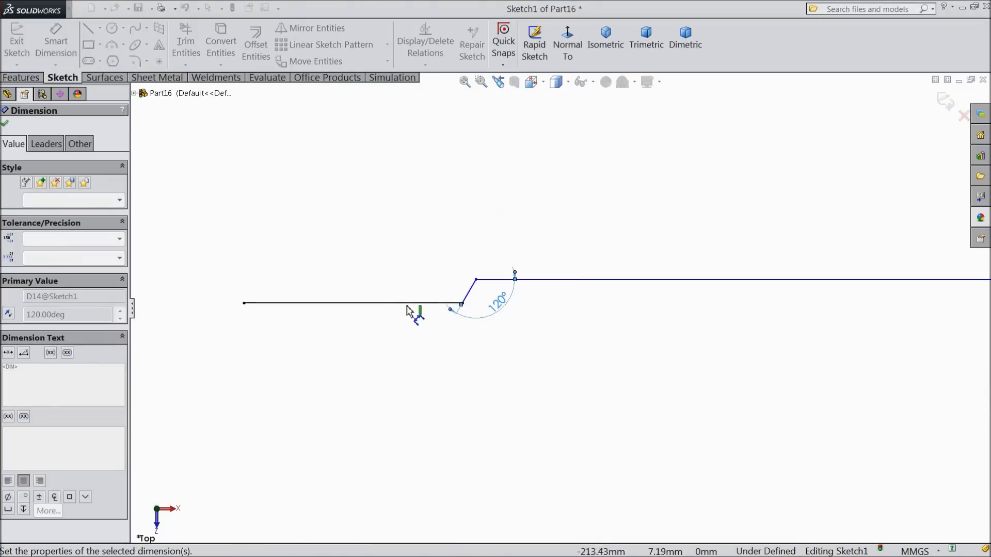
- Try to dimension the length of the upper short horizontal line beside the slanted segment
click(381, 305)
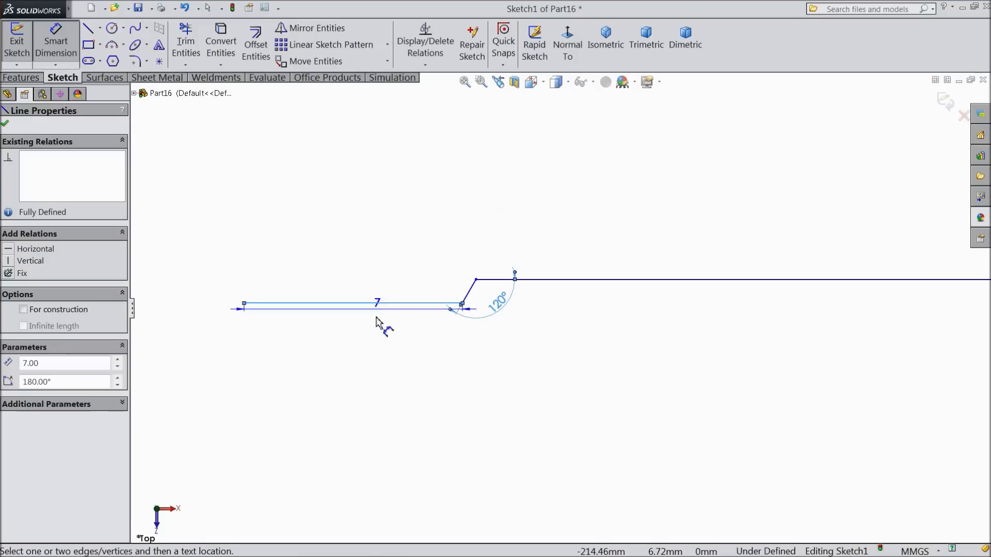
click(390, 334)
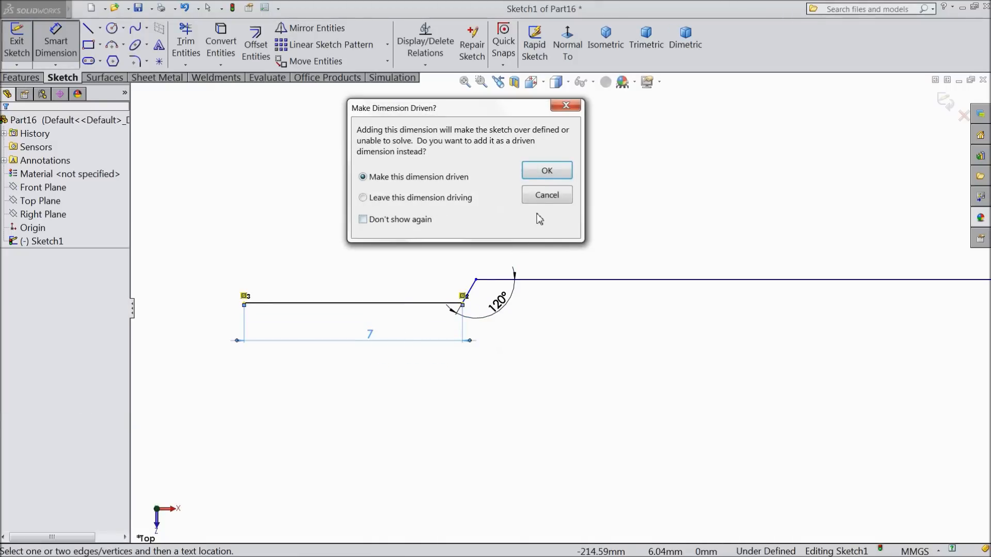
click(547, 196)
scroll(453, 294, up, 4)
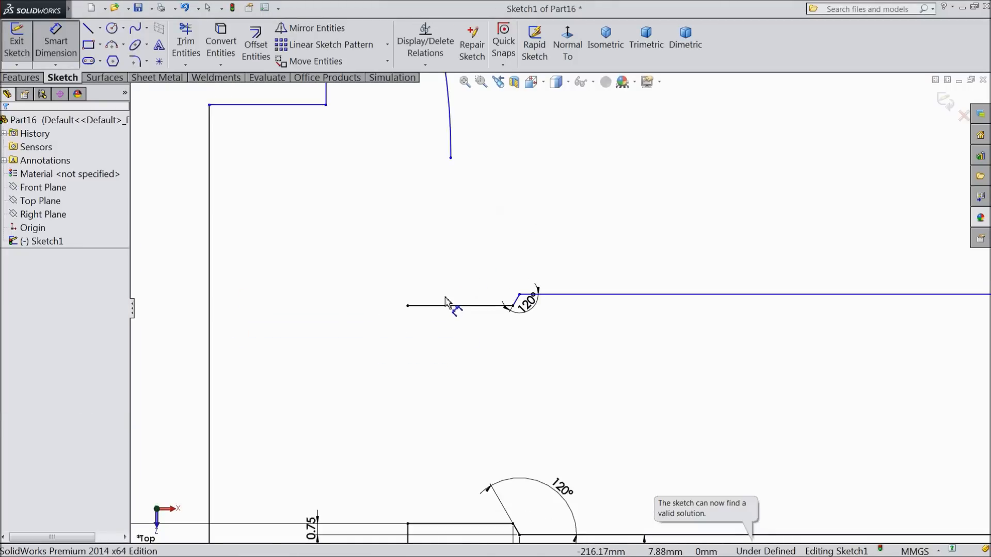
scroll(457, 321, down, 1)
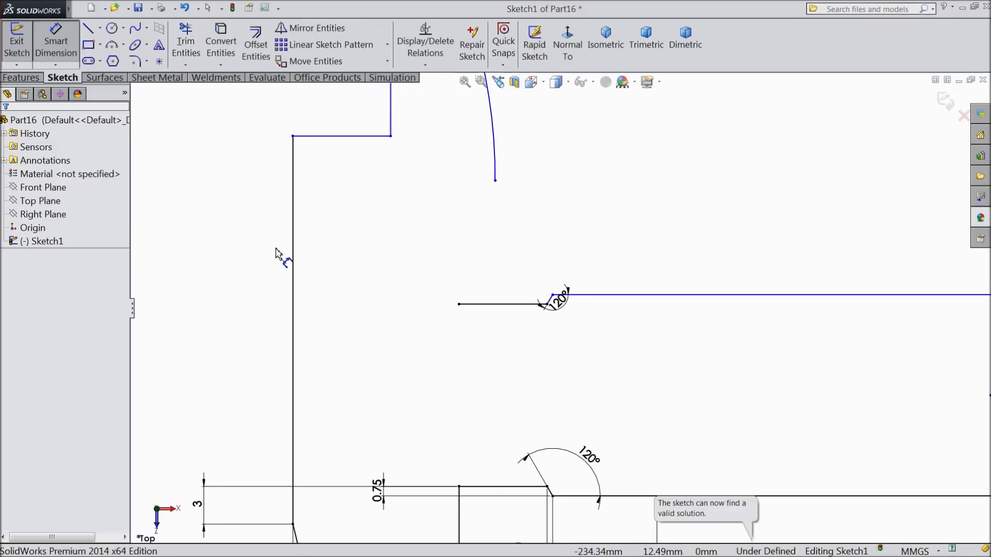
- Try to dimension the horizontal distance from the upper short line's free end to the long vertical head line
click(459, 304)
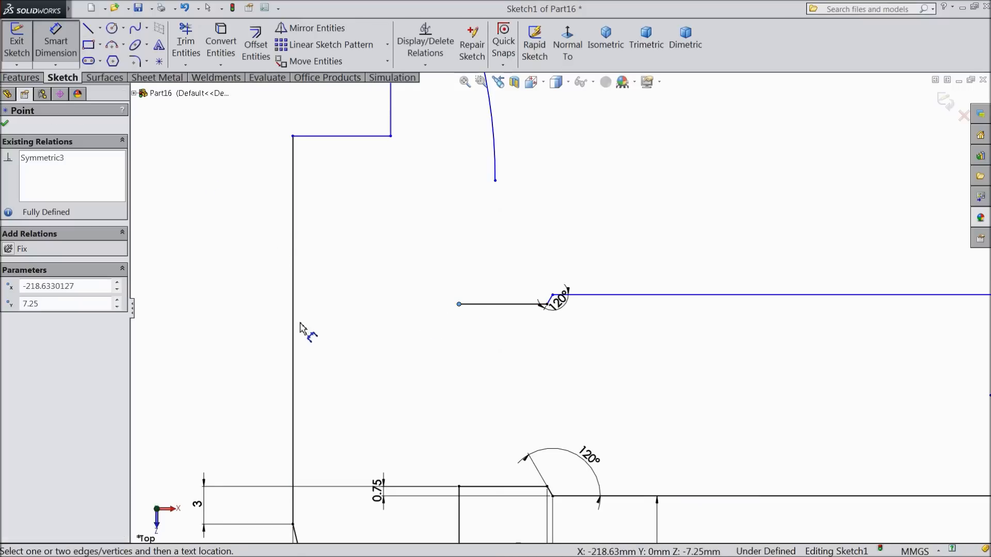
click(294, 331)
click(375, 327)
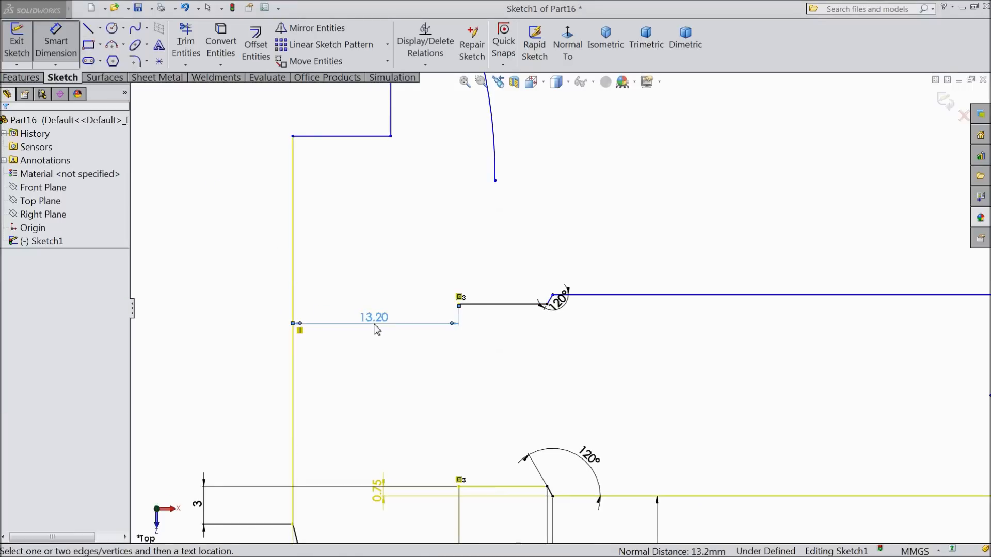
click(546, 196)
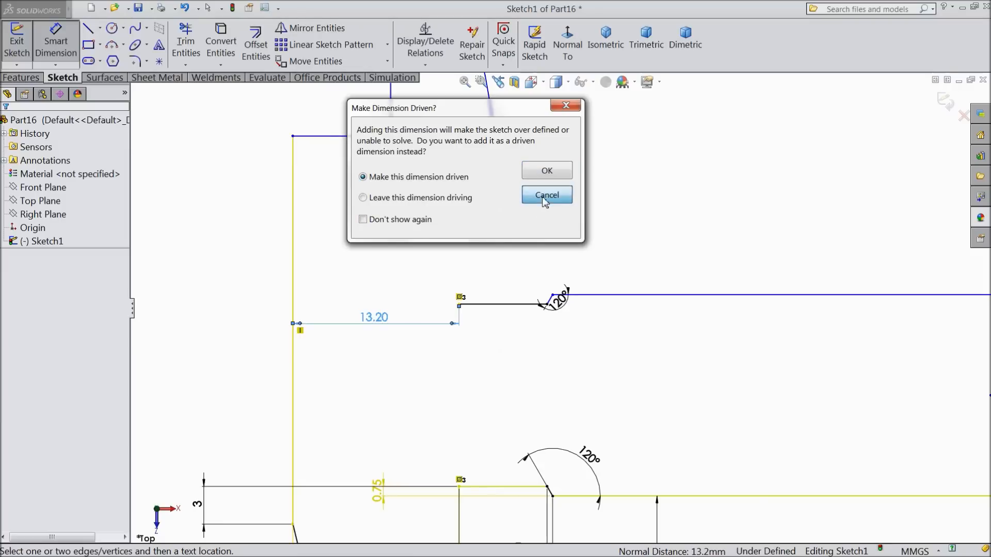
- Examine the upper long line and its relations at the origin end, as well as the head end of the profile
scroll(451, 281, up, 5)
scroll(660, 331, up, 2)
scroll(805, 318, up, 4)
scroll(810, 318, down, 5)
scroll(570, 301, down, 4)
key(Escape)
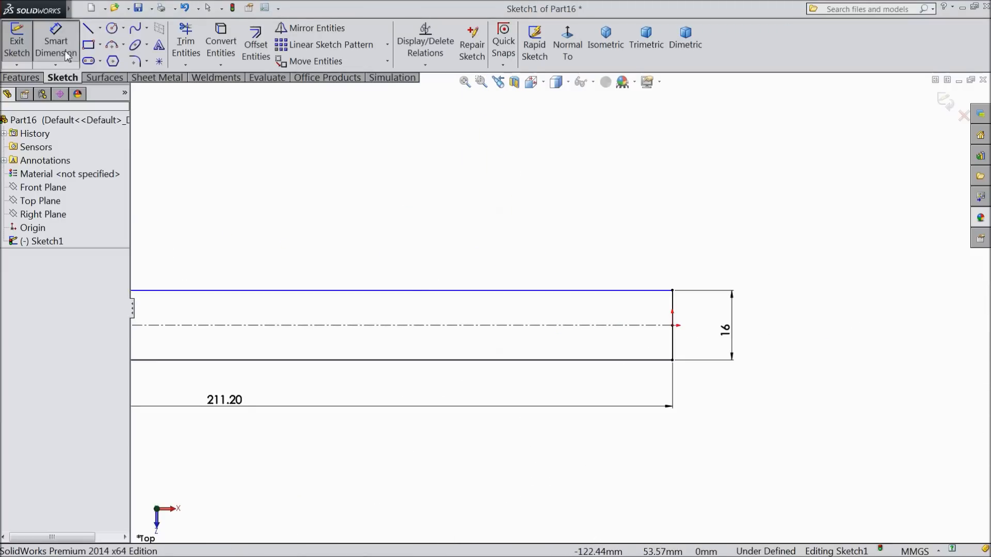
click(642, 291)
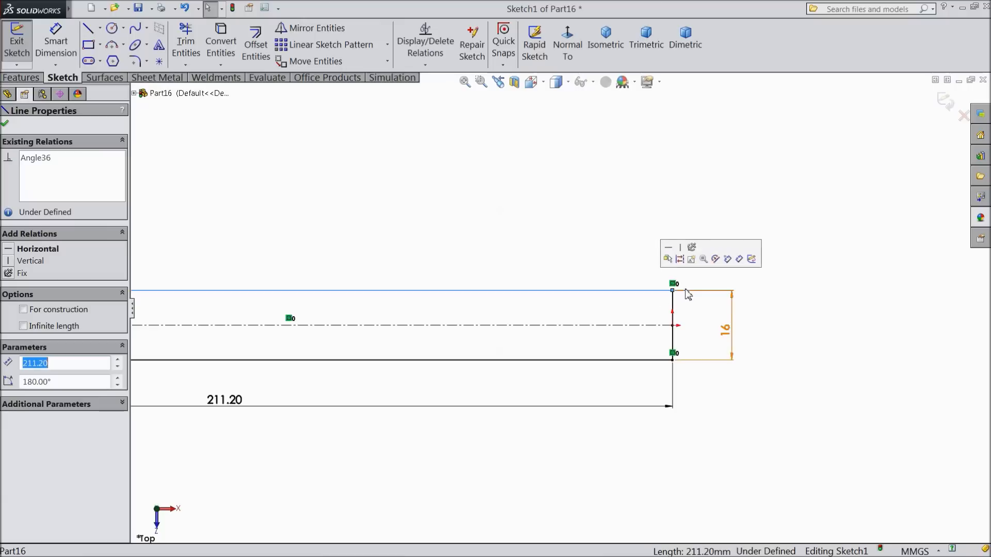
key(Escape)
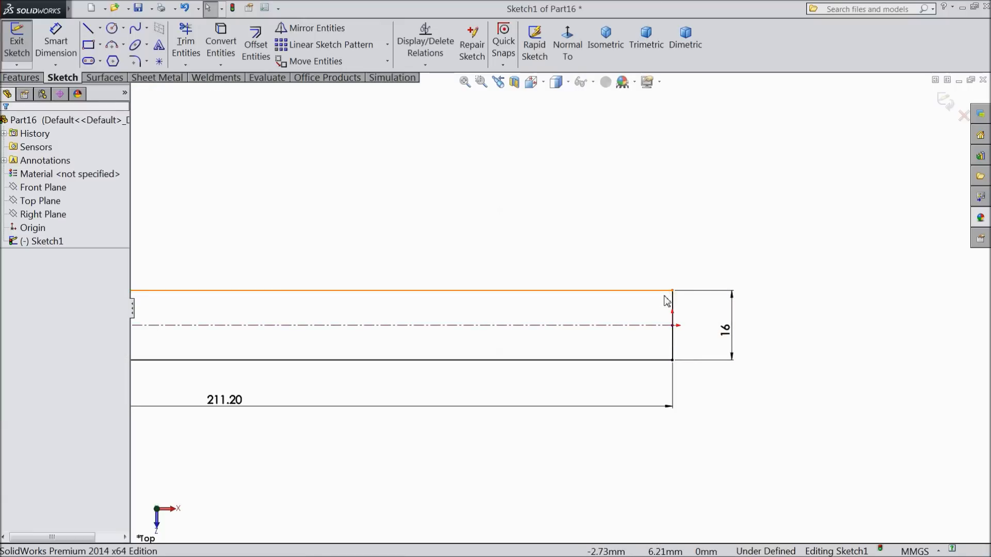
scroll(592, 338, up, 5)
scroll(382, 314, down, 6)
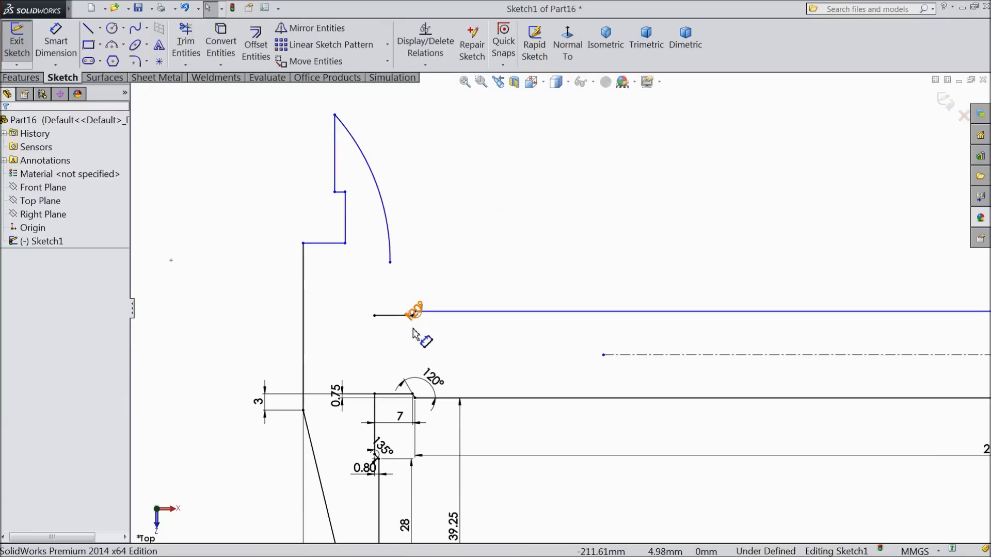
- Try again to dimension the horizontal gap between the upper short line's free end and the long vertical head line
click(59, 49)
scroll(386, 337, down, 3)
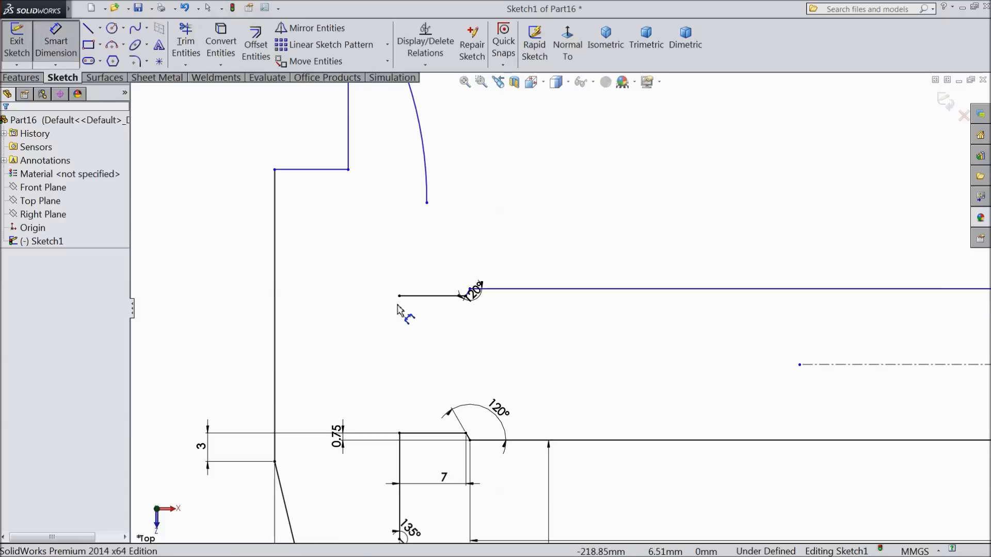
click(393, 297)
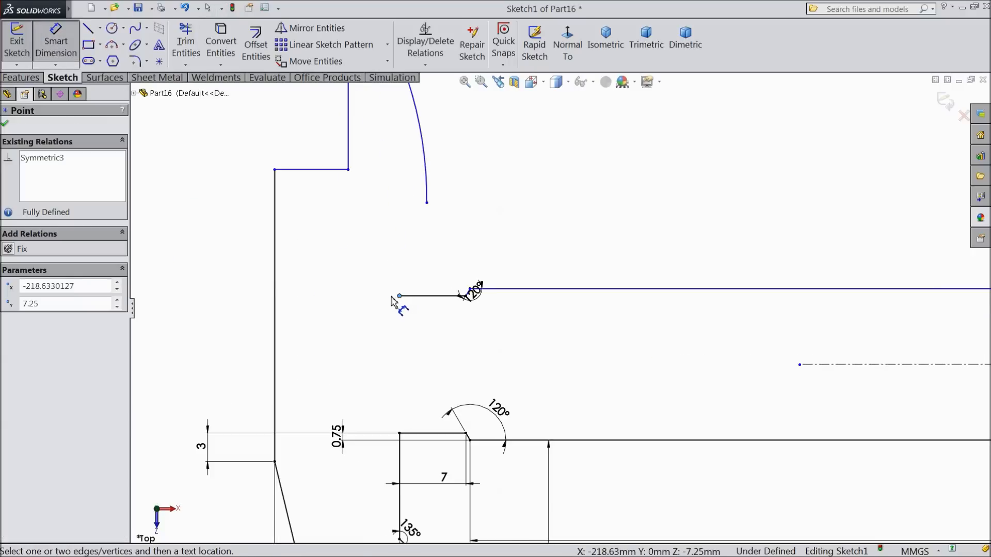
click(276, 304)
click(328, 318)
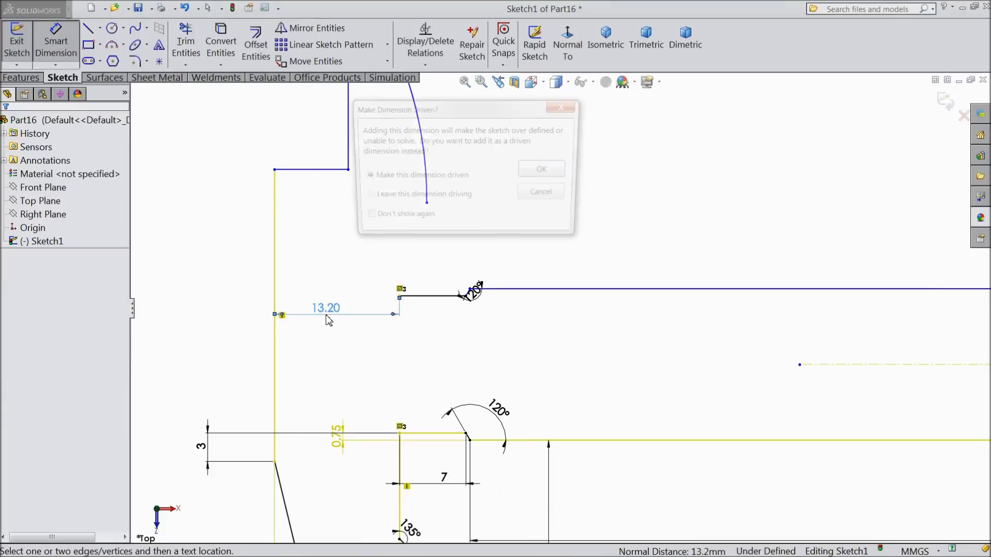
click(538, 195)
- Examine the whole profile and the existing relations of the lower long horizontal line
scroll(569, 364, up, 4)
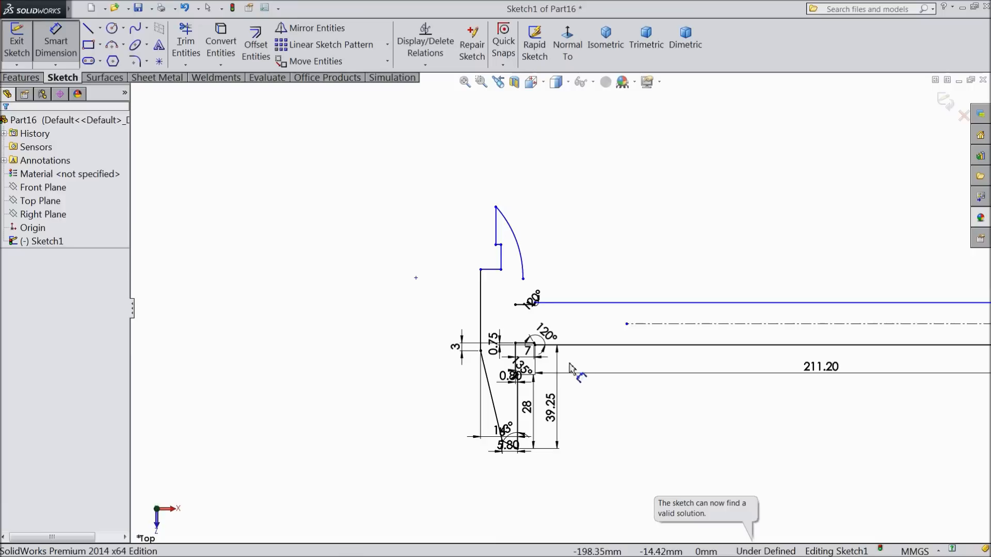
scroll(569, 364, up, 2)
click(58, 45)
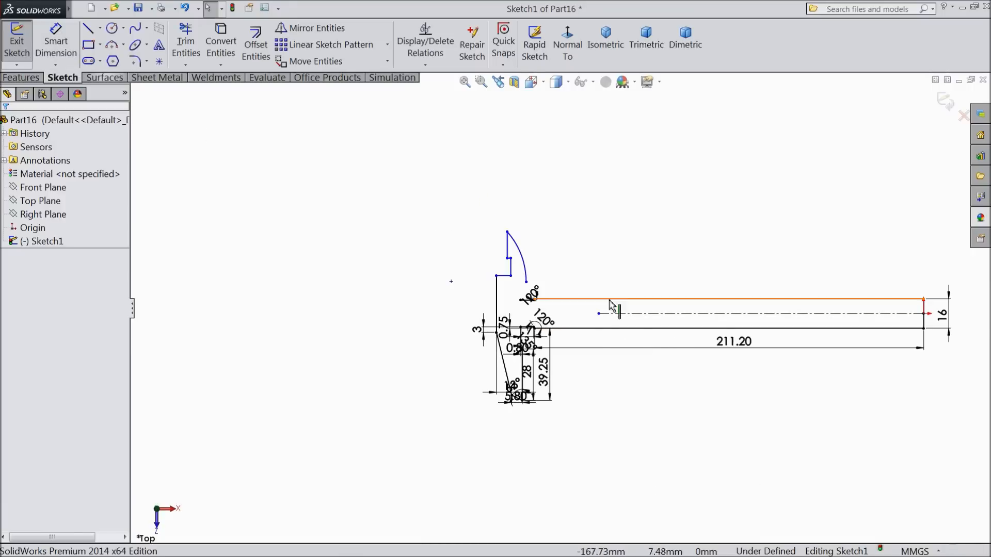
scroll(670, 315, down, 2)
click(688, 336)
scroll(640, 341, up, 2)
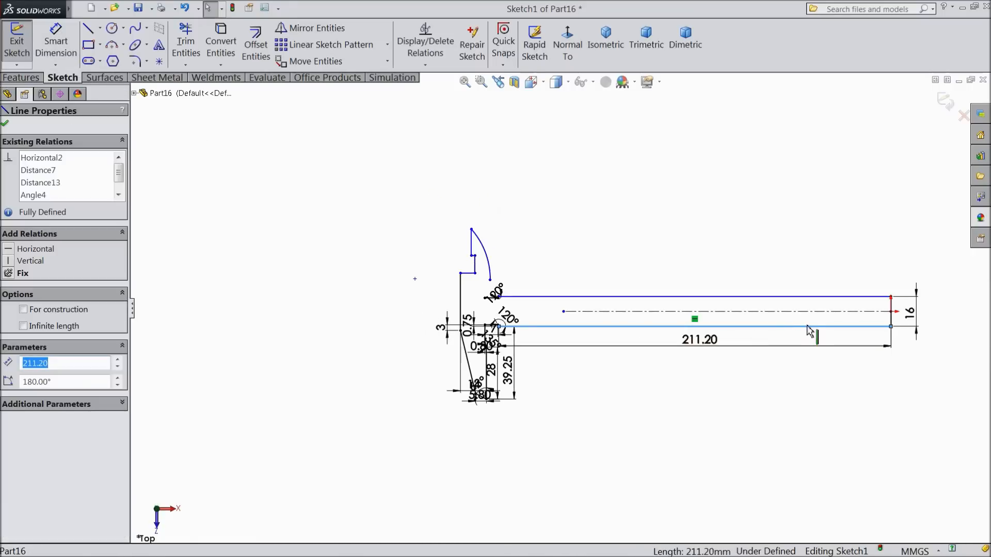
- Examine the relations of the upper and lower long horizontal lines and of the upper line's head-end point
click(788, 297)
scroll(788, 297, up, 1)
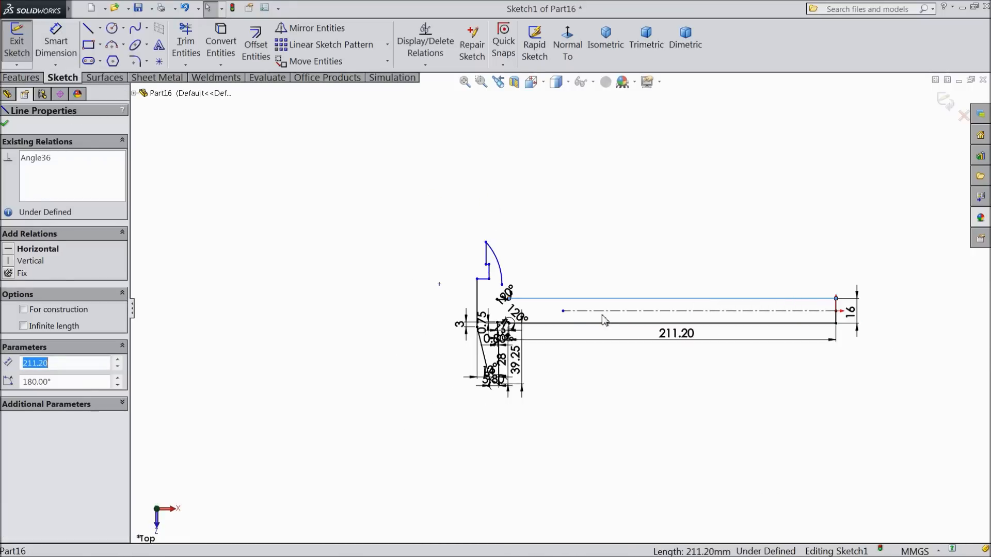
scroll(611, 318, down, 2)
scroll(472, 300, down, 3)
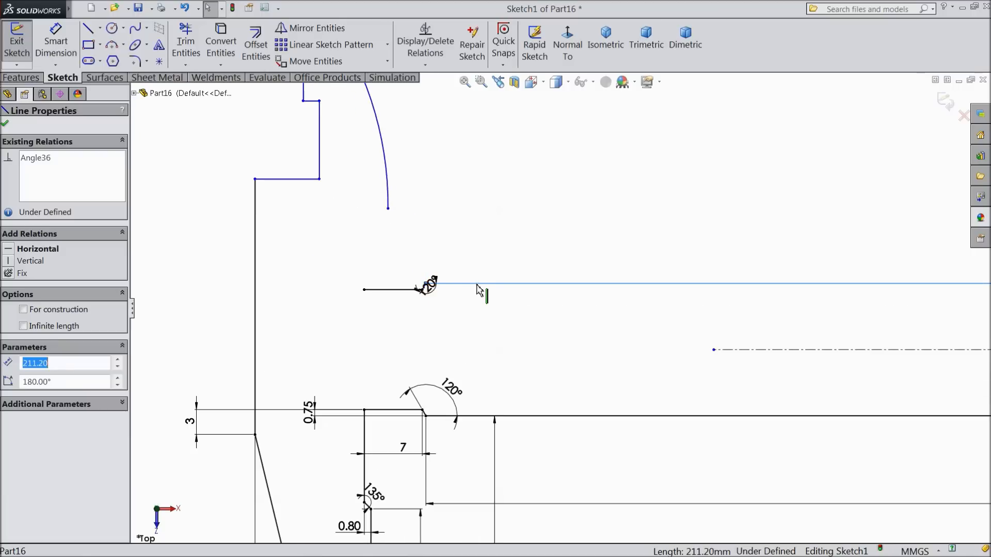
scroll(443, 289, down, 2)
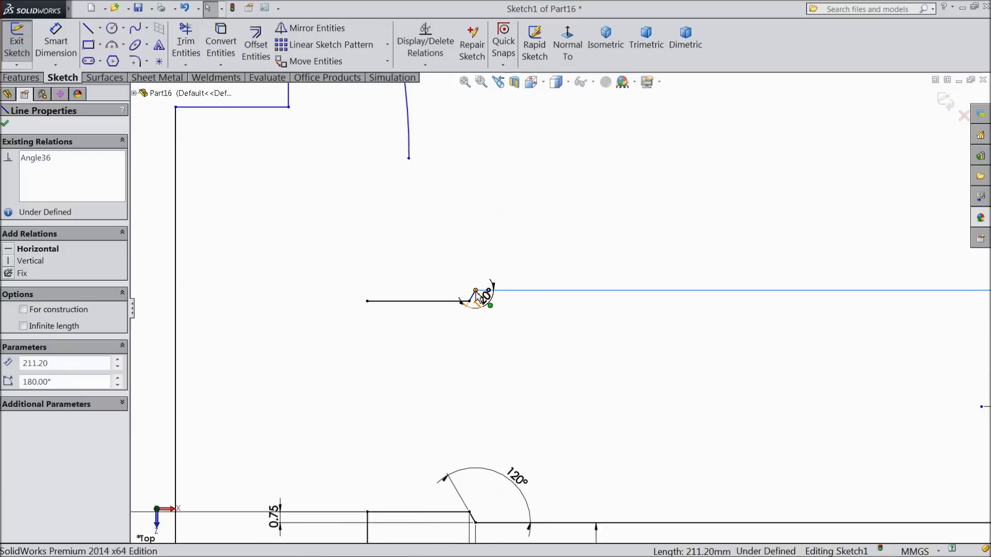
click(475, 291)
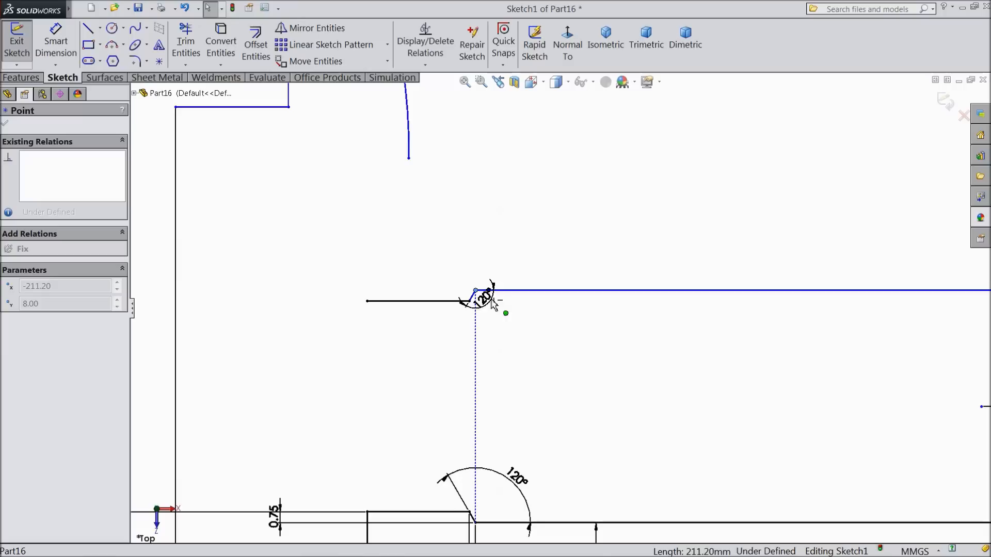
scroll(571, 330, up, 5)
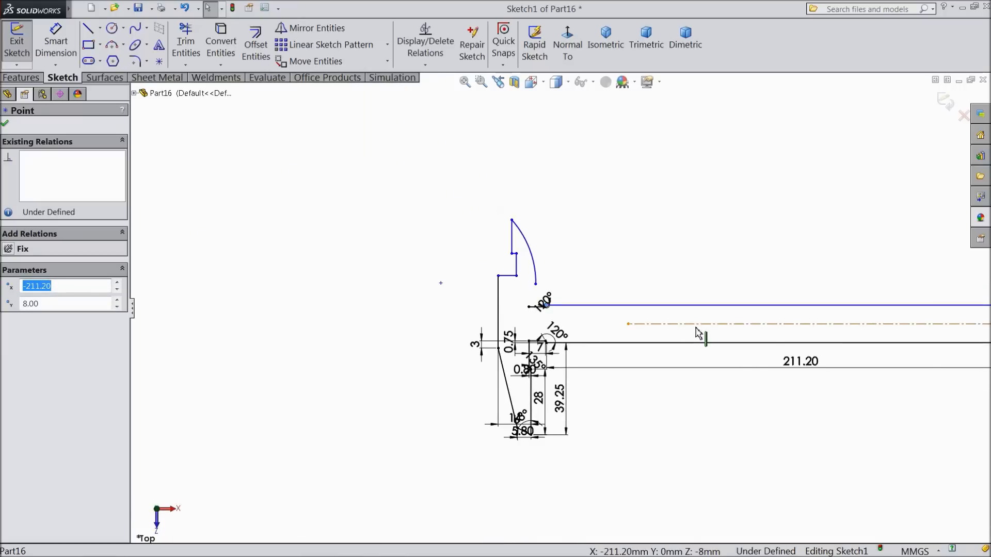
scroll(698, 333, up, 1)
click(747, 338)
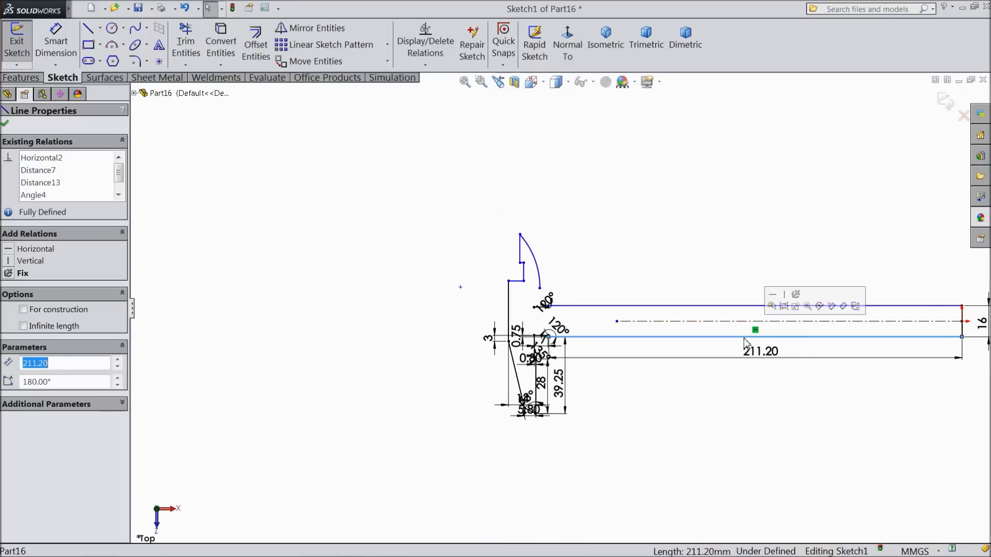
- Delete the upper long horizontal line of the profile together with its associated angle dimension
click(750, 306)
scroll(748, 311, down, 2)
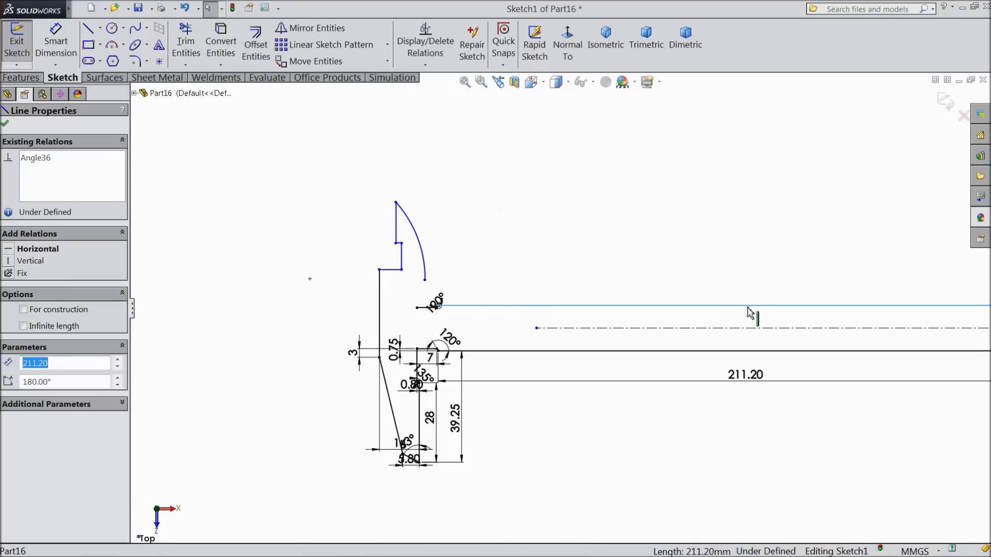
click(718, 307)
key(Delete)
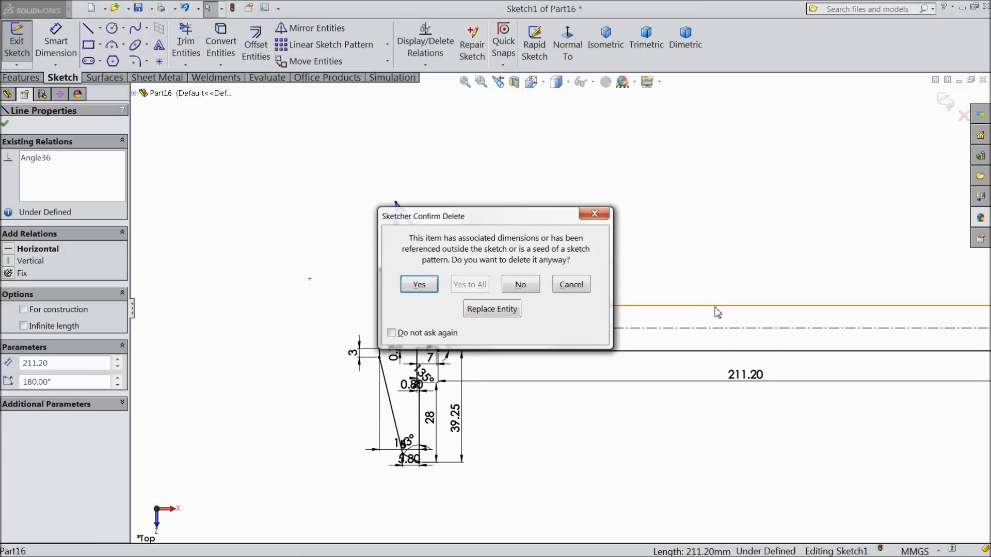
click(419, 285)
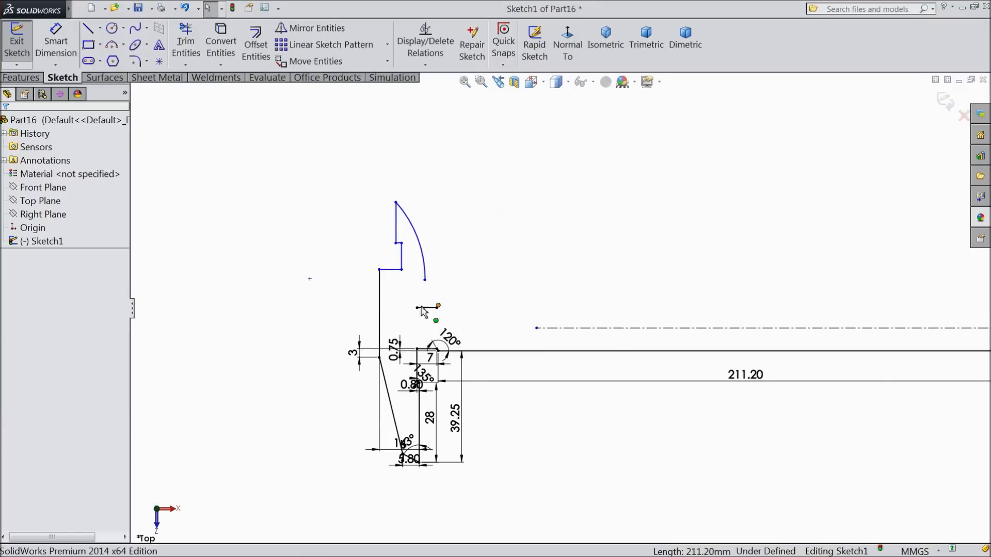
- Try to dimension the horizontal distance from the upper short line's free end to the long vertical head line
scroll(421, 311, down, 3)
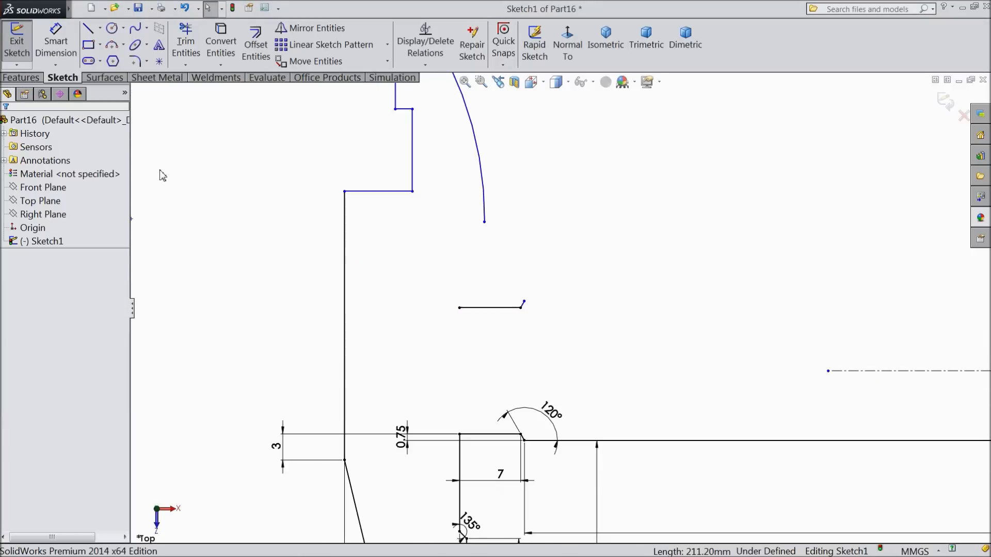
click(53, 53)
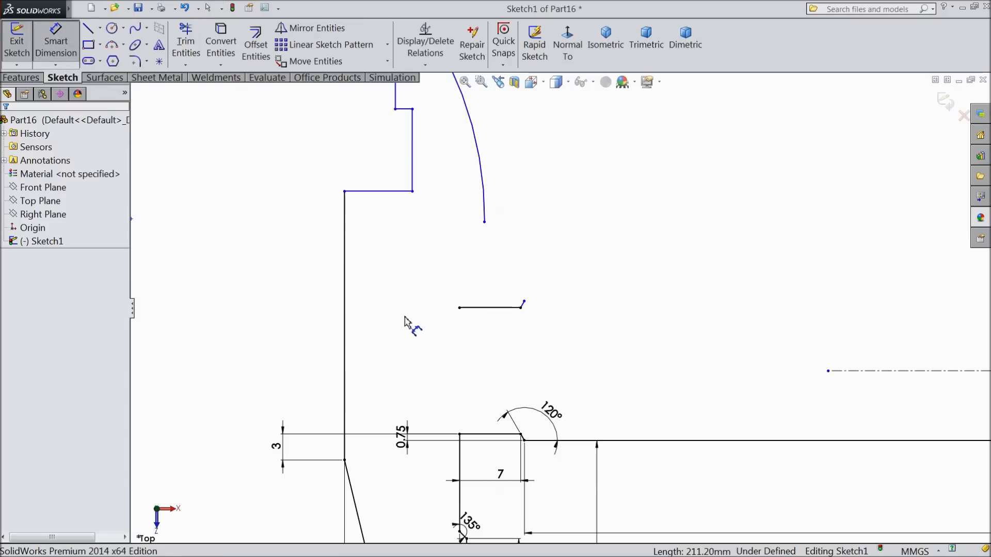
click(459, 309)
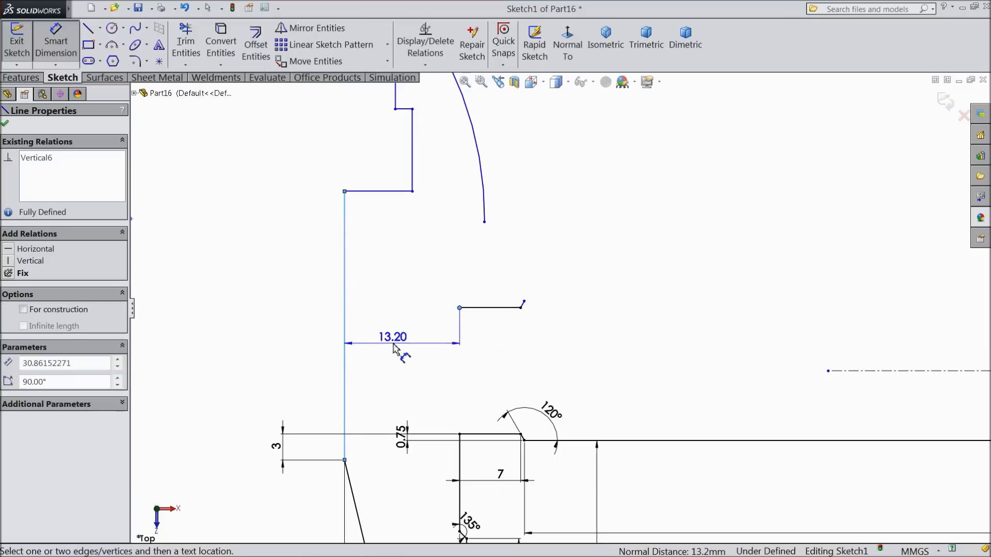
click(402, 299)
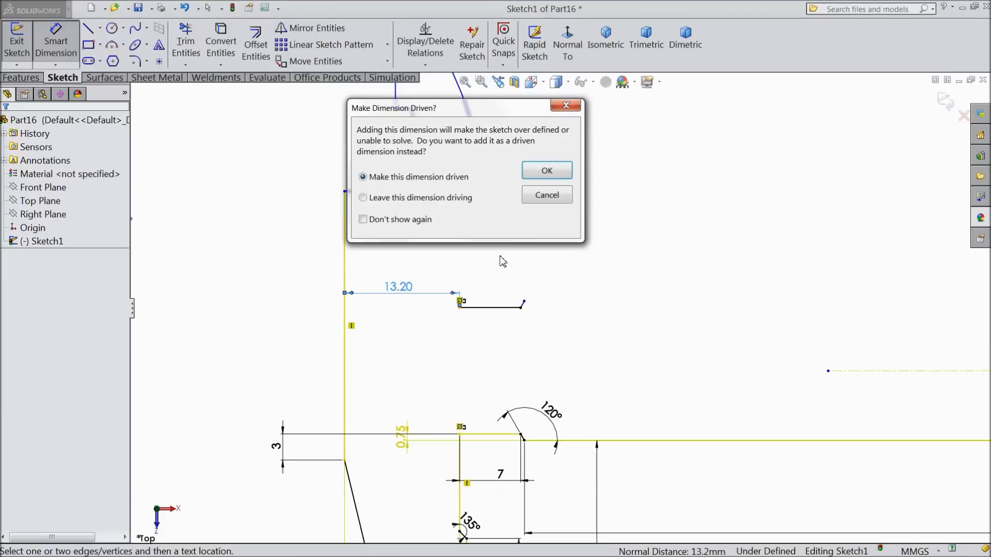
click(547, 195)
key(Escape)
- Remove the relations tying the upper short line's endpoints to the lower short line
click(468, 308)
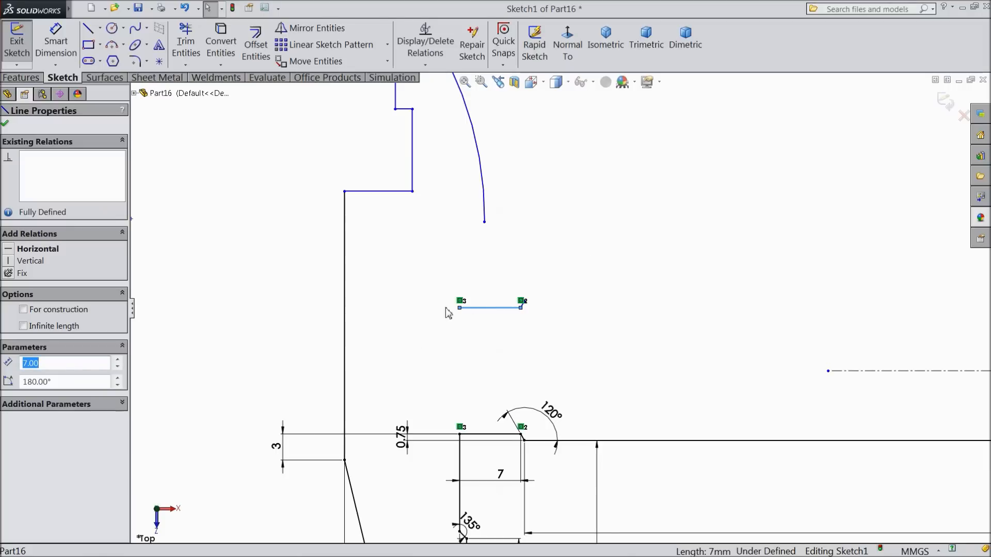
key(Escape)
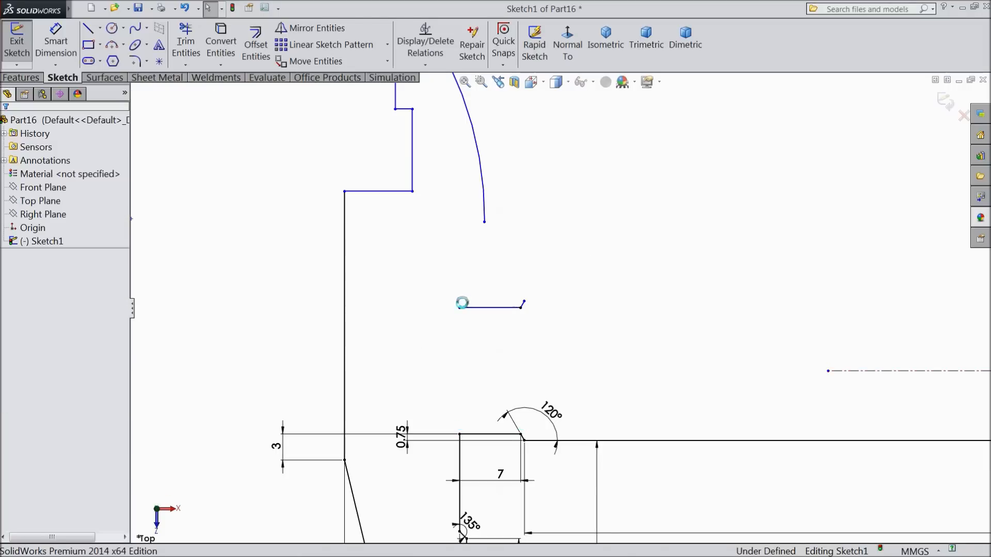
click(495, 307)
key(Escape)
click(520, 308)
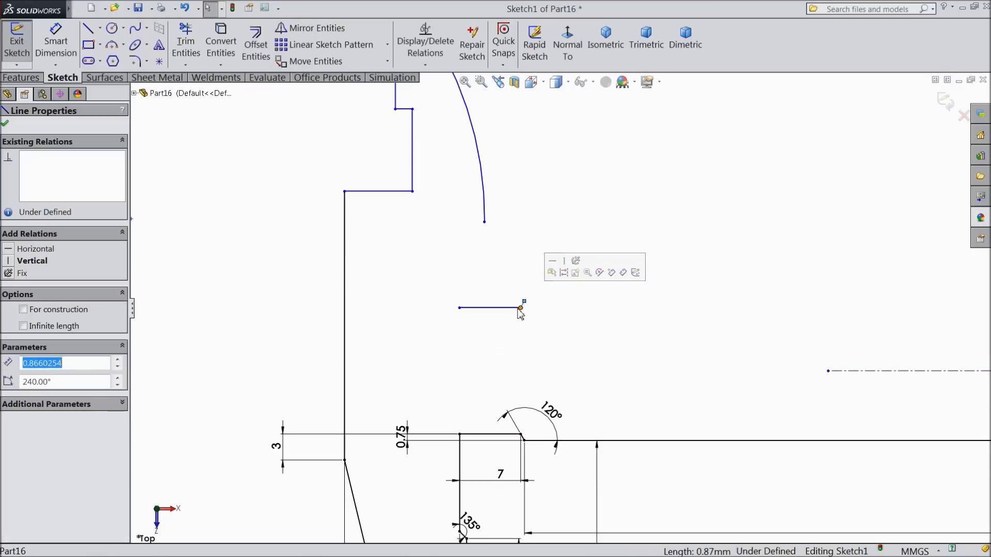
key(Escape)
- Dimension the horizontal gap between the upper short line's free end and the long vertical head line as 13.6 mm
click(56, 46)
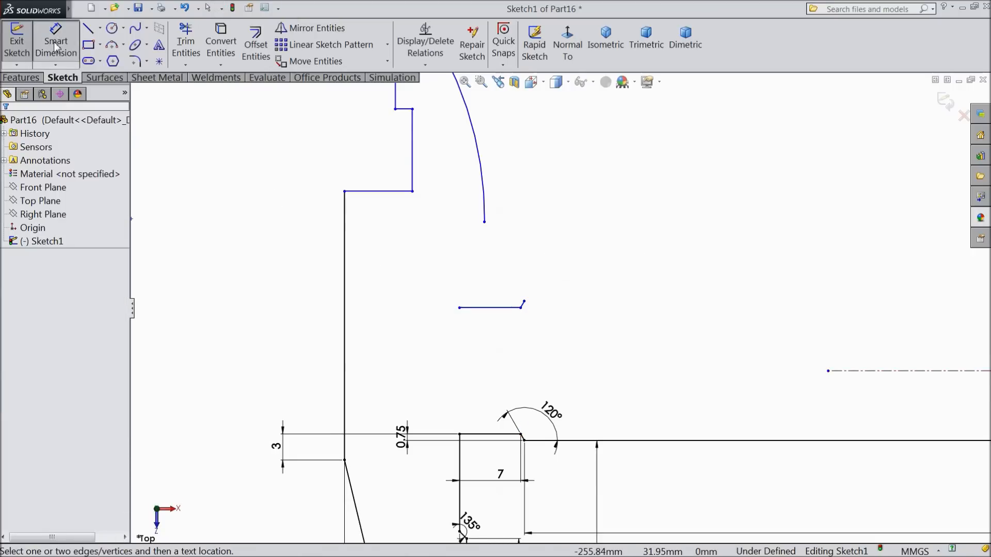
click(459, 308)
click(346, 315)
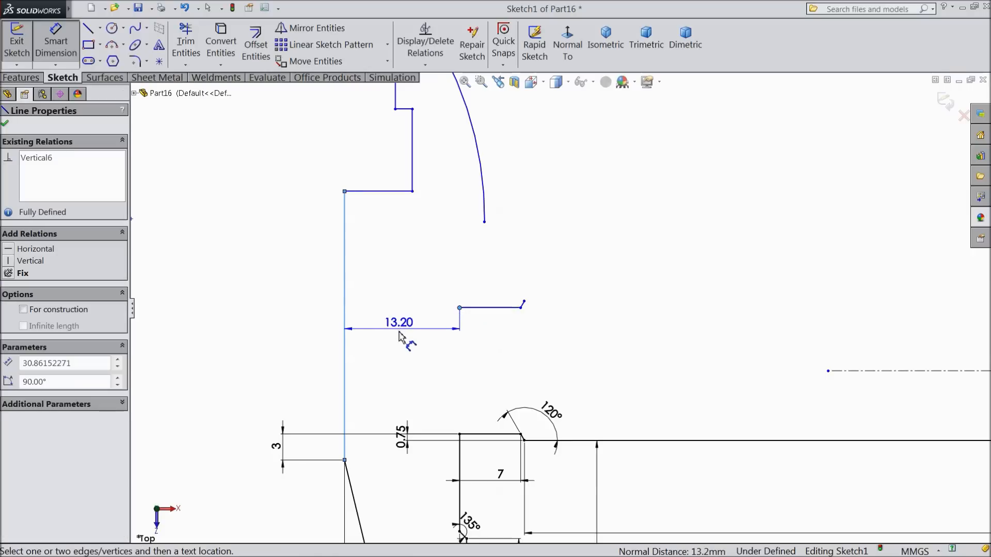
click(404, 338)
text(13.6)
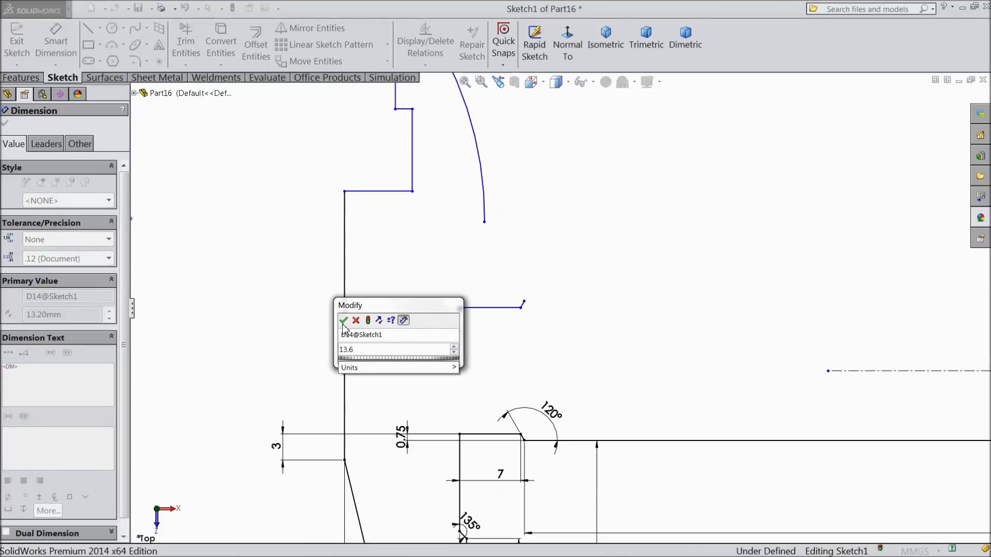
click(343, 320)
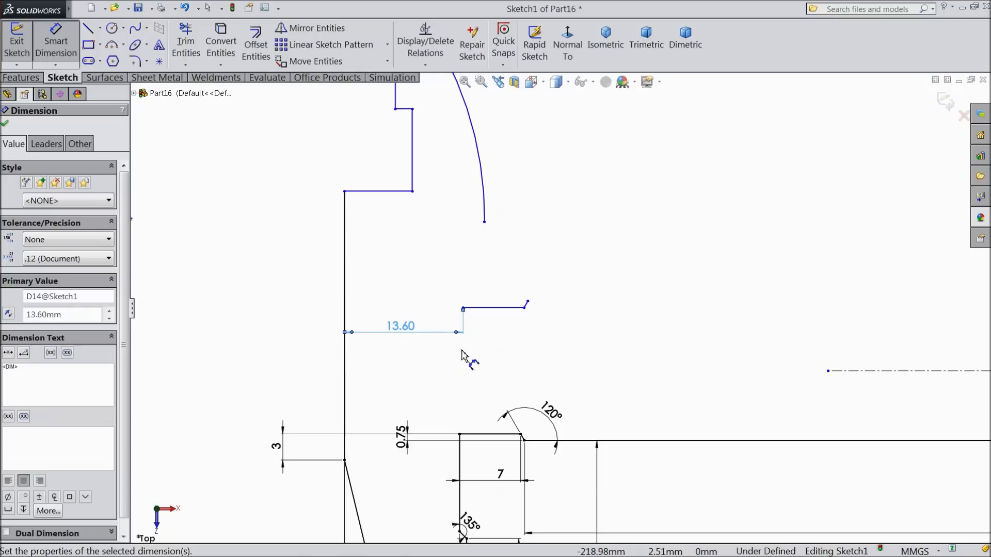
- Dimension the horizontal ledge at the upper end of the long vertical head line as 7.8 mm
scroll(369, 268, up, 3)
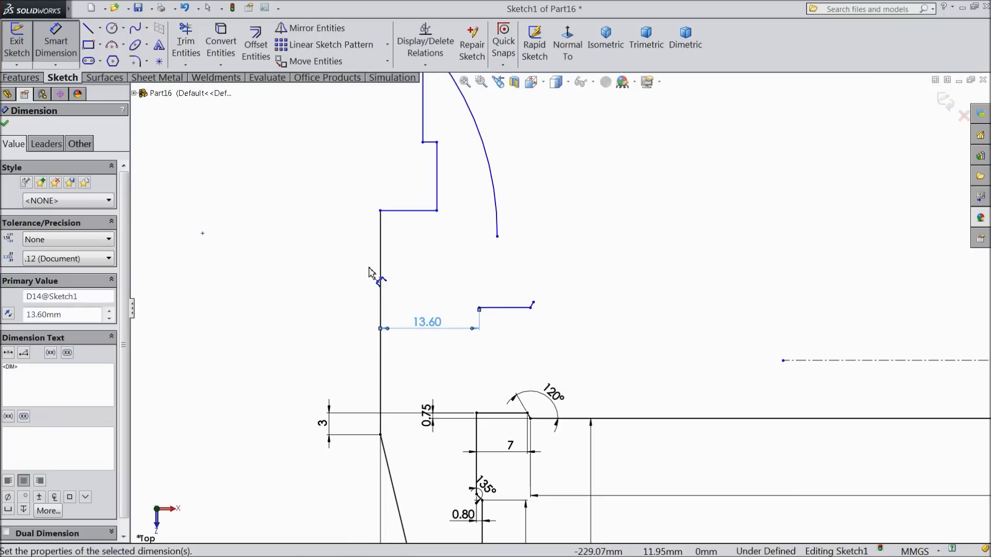
scroll(461, 245, down, 3)
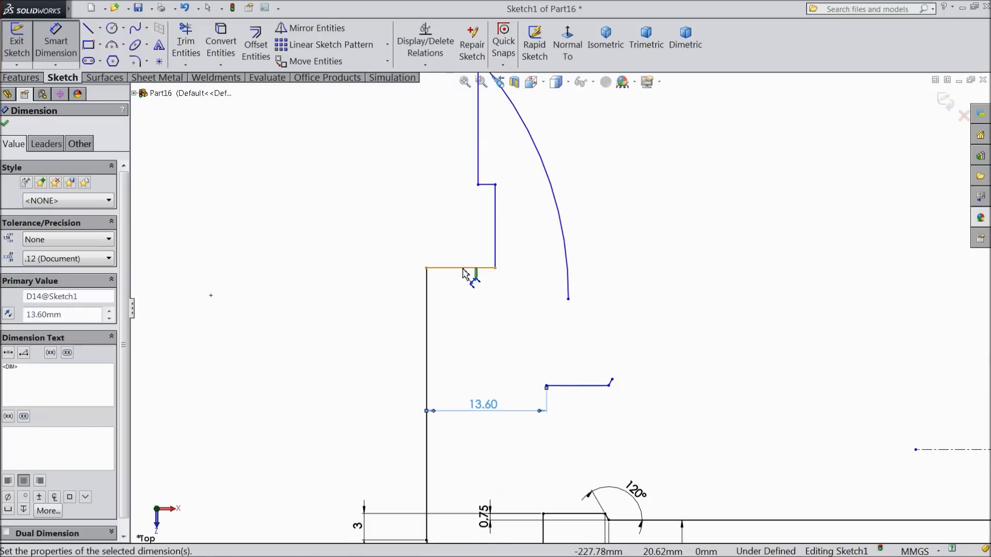
click(462, 269)
click(467, 309)
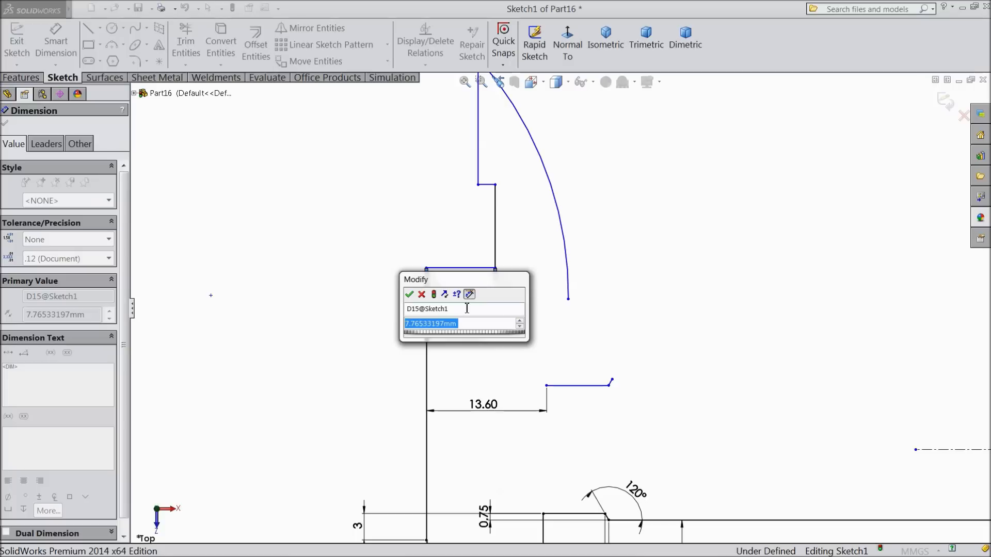
text(7.8)
click(409, 294)
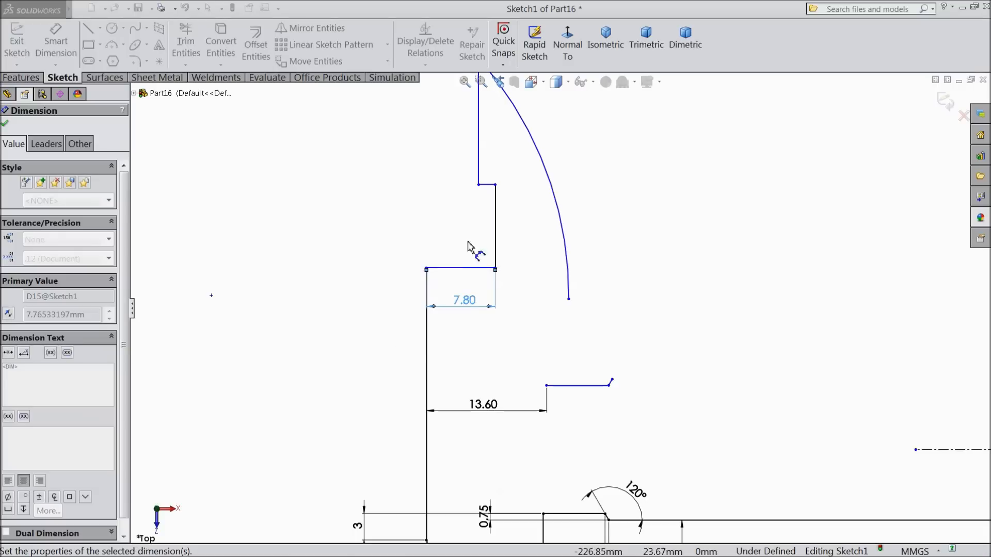
- Dimension the topmost vertical line beside the arc as 9.5 mm long
scroll(511, 159, up, 2)
scroll(521, 203, down, 4)
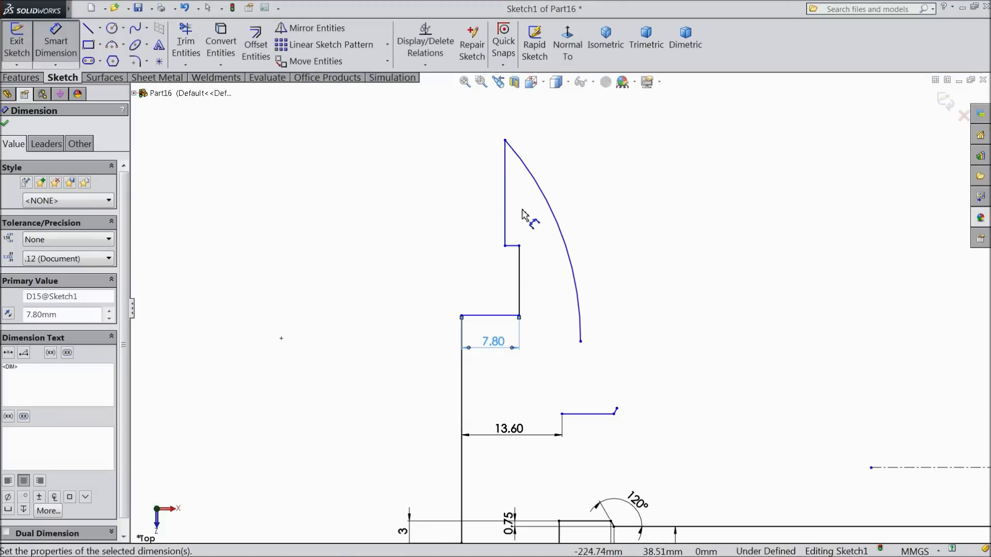
click(510, 241)
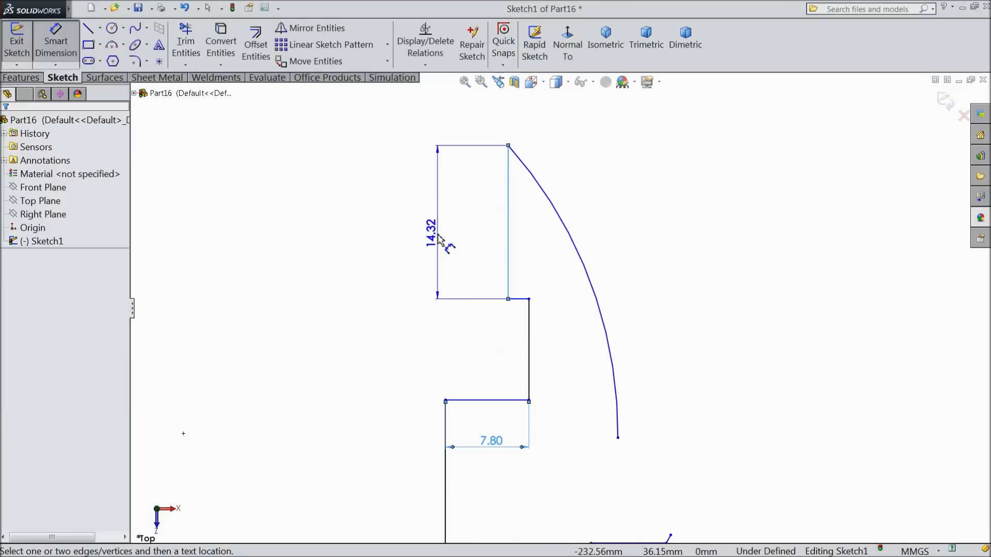
click(440, 238)
text(9.)
key(Return)
- Dimension the vertical distance from the arc's upper endpoint to the 7.8 mm ledge as 15.5 mm
click(508, 198)
click(485, 401)
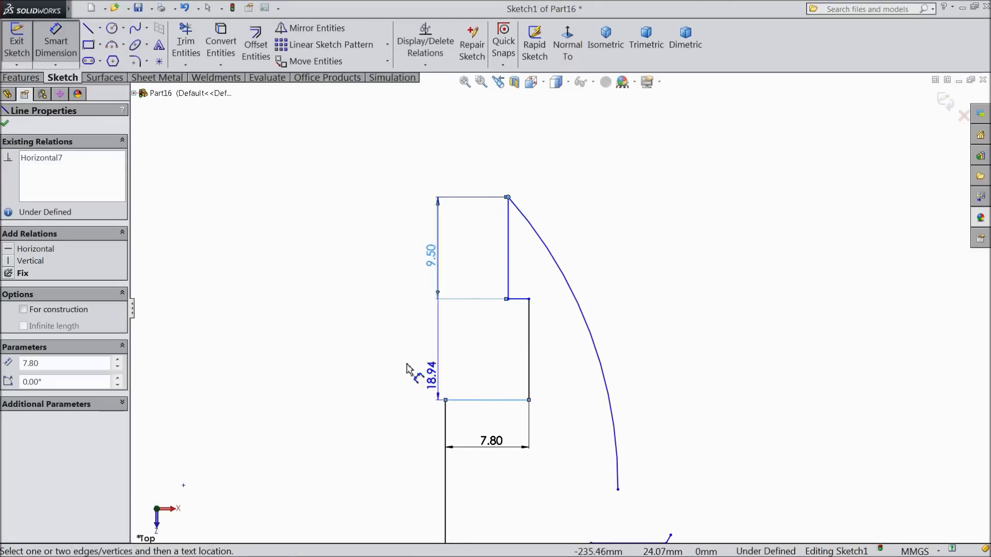
click(346, 305)
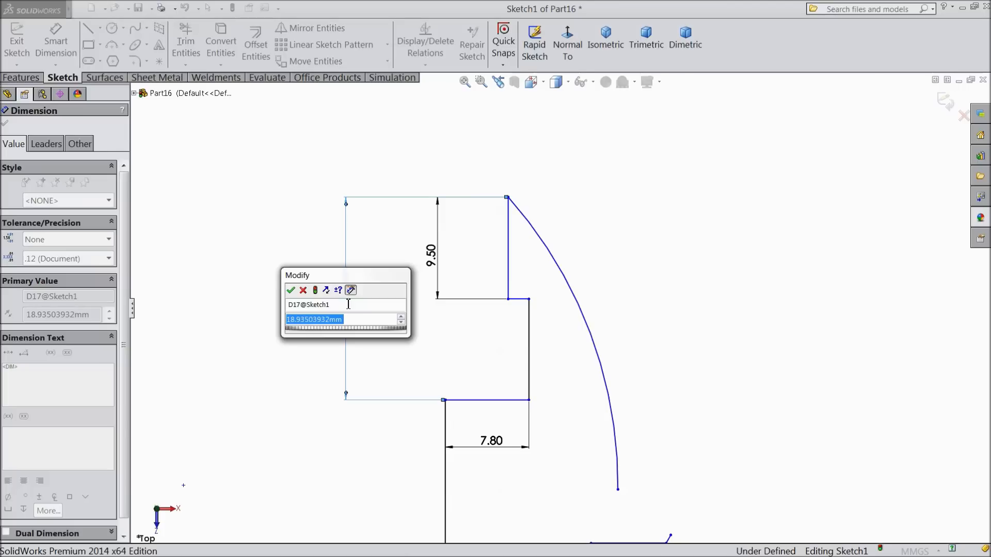
text(15)
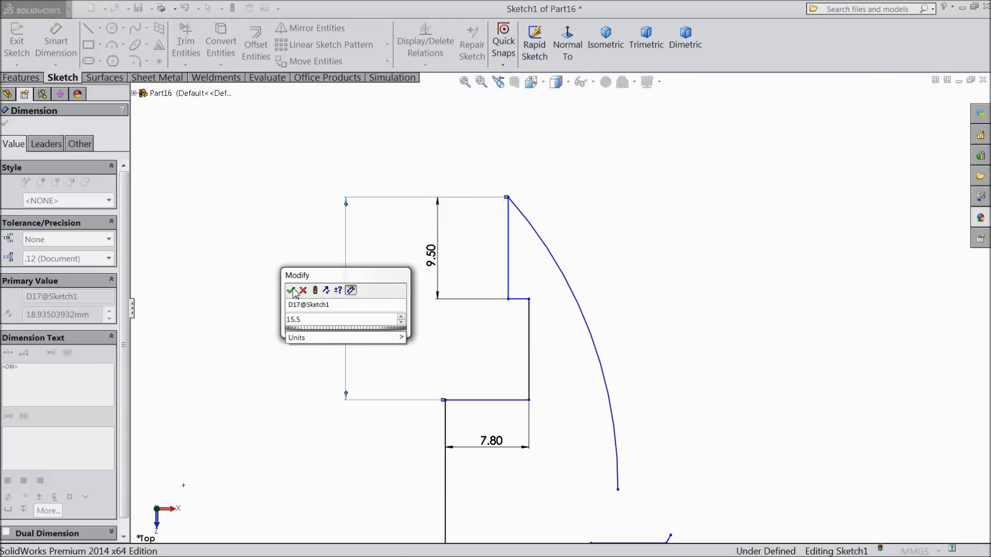
text(.5)
click(291, 290)
- Dimension the tiny horizontal step between the two upper vertical lines as 1 mm
click(519, 335)
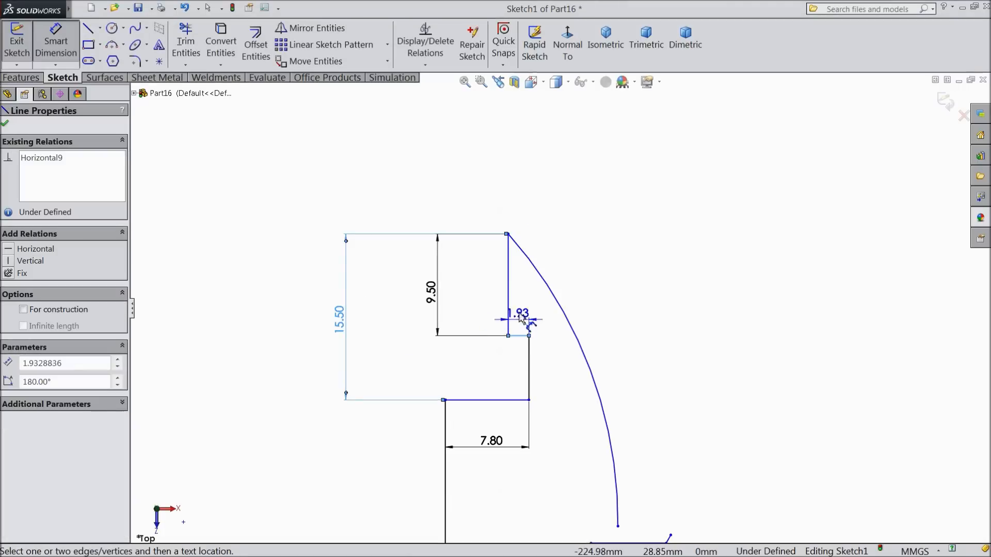
click(518, 189)
text(1)
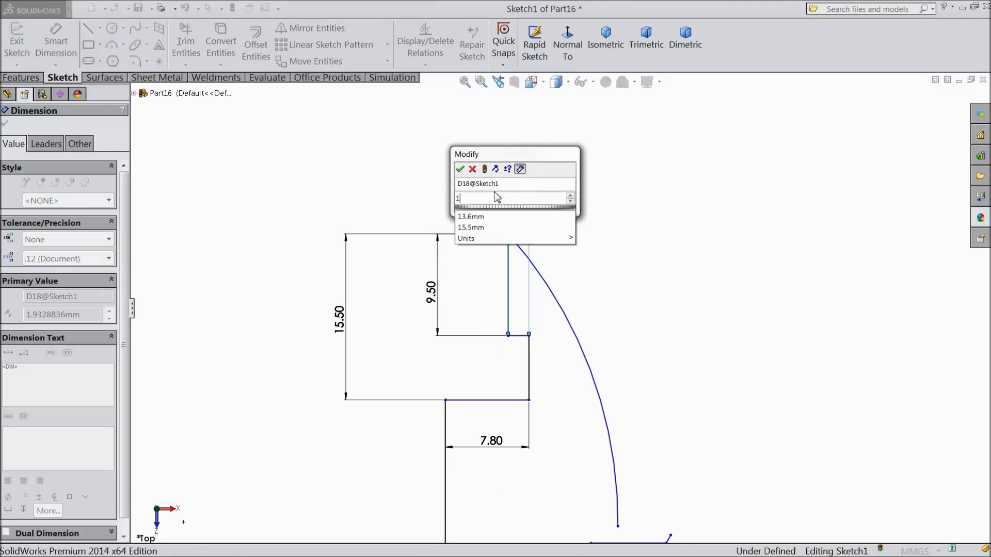
click(459, 170)
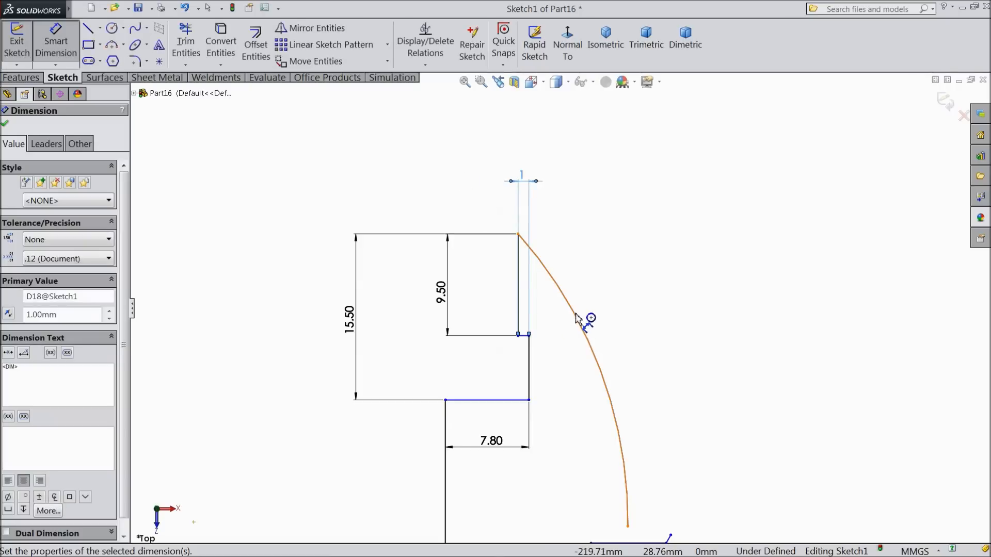
- Dimension the head arc with a 21 mm radius and finish dimensioning
click(576, 317)
click(604, 267)
text(21)
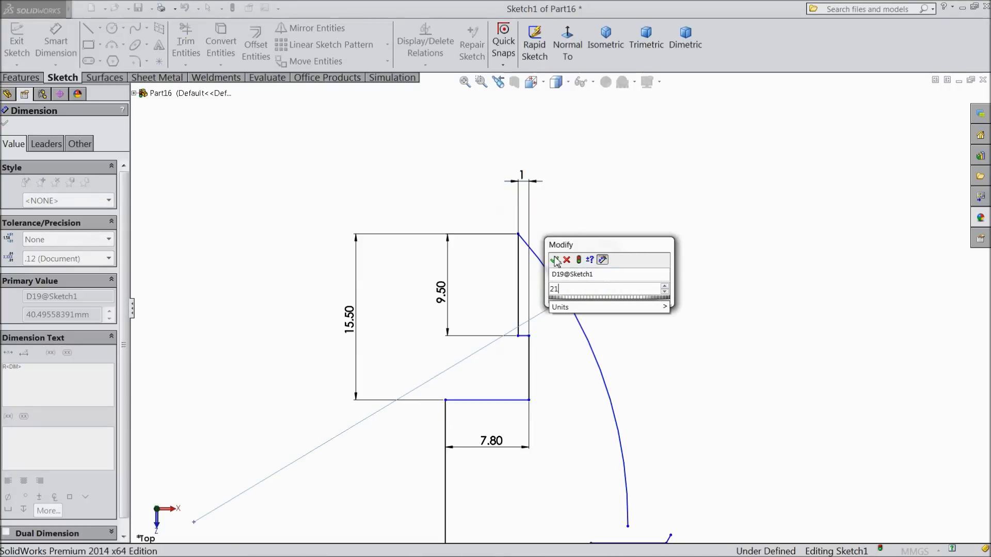
click(555, 260)
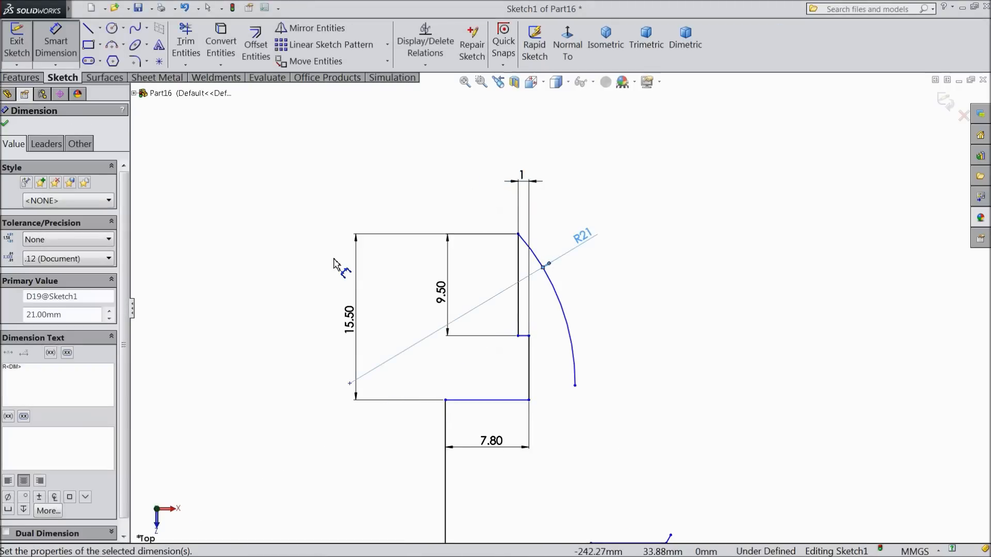
click(57, 61)
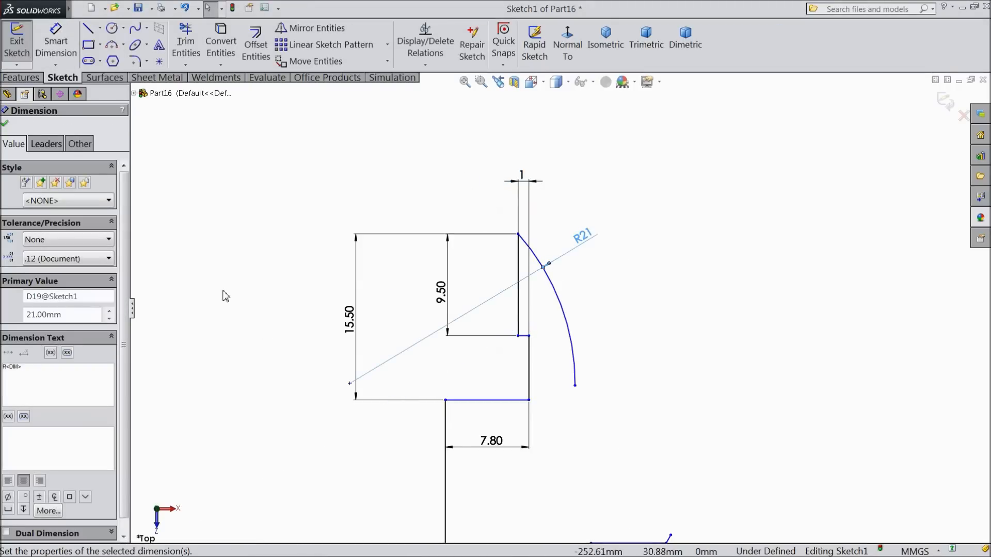
- Add a horizontal relation between the head arc's centre point and the outer end of the 7.8 mm ledge
click(349, 384)
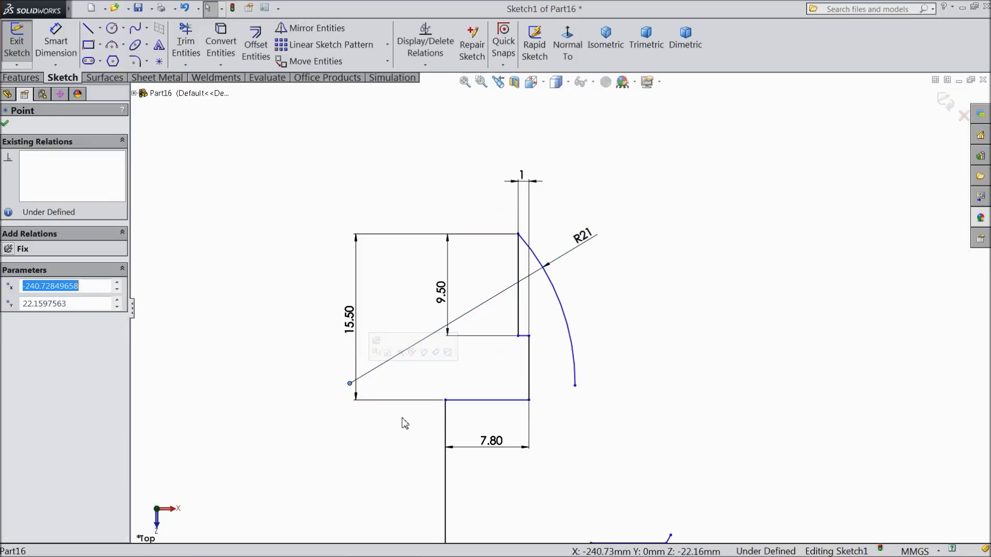
ctrl+click(445, 401)
click(473, 355)
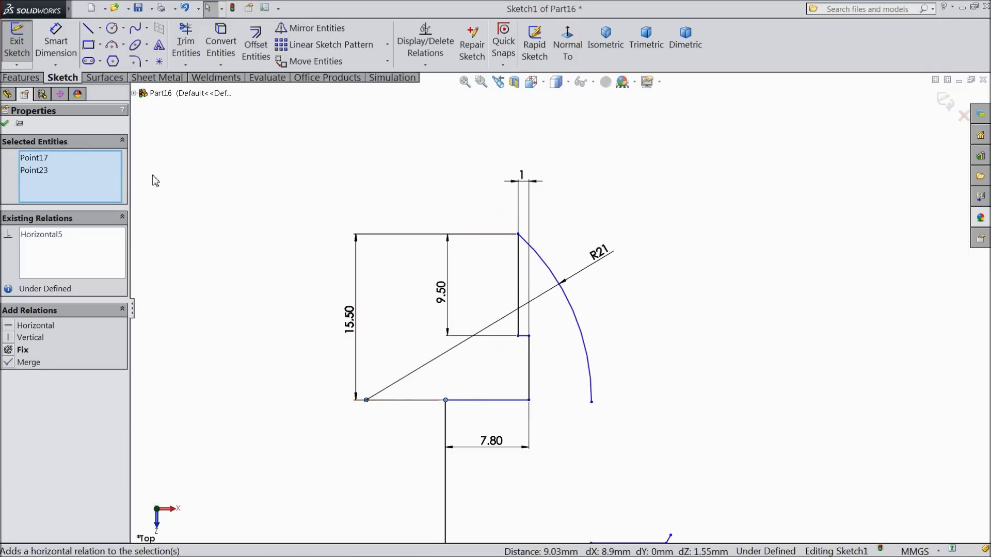
- Draw a line from the head arc's lower endpoint to the start of the short horizontal line below and make it vertical
click(88, 29)
scroll(559, 307, up, 1)
scroll(547, 342, down, 3)
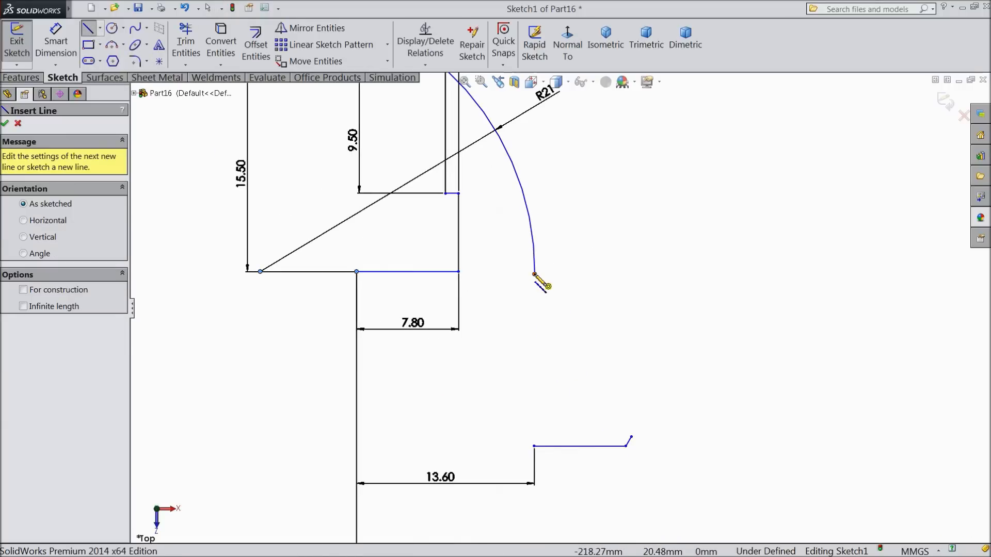
click(534, 274)
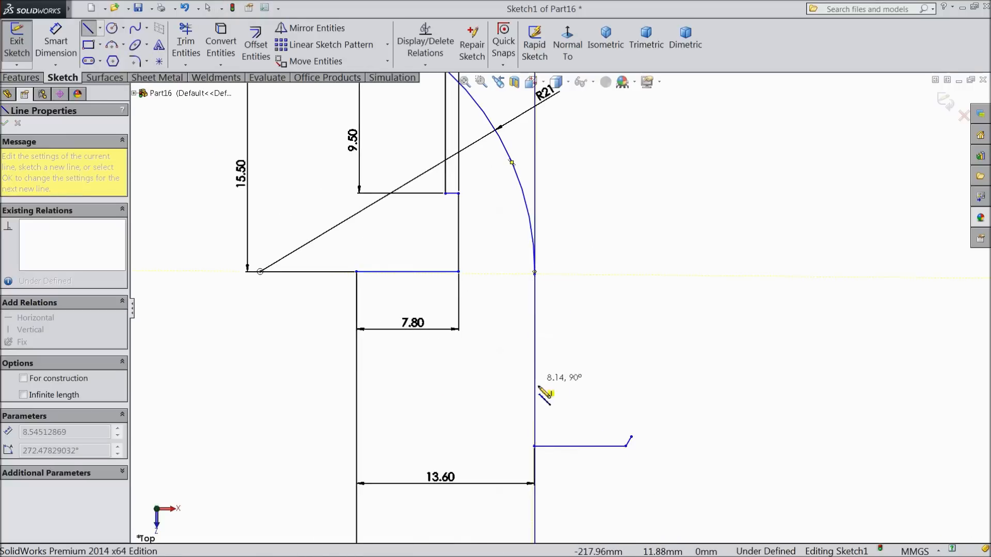
click(534, 446)
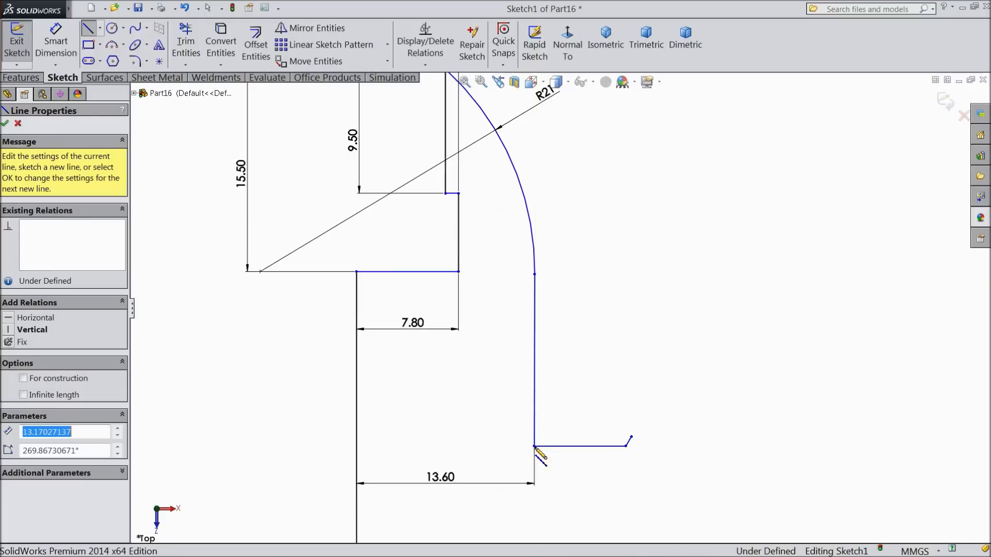
right_click(598, 322)
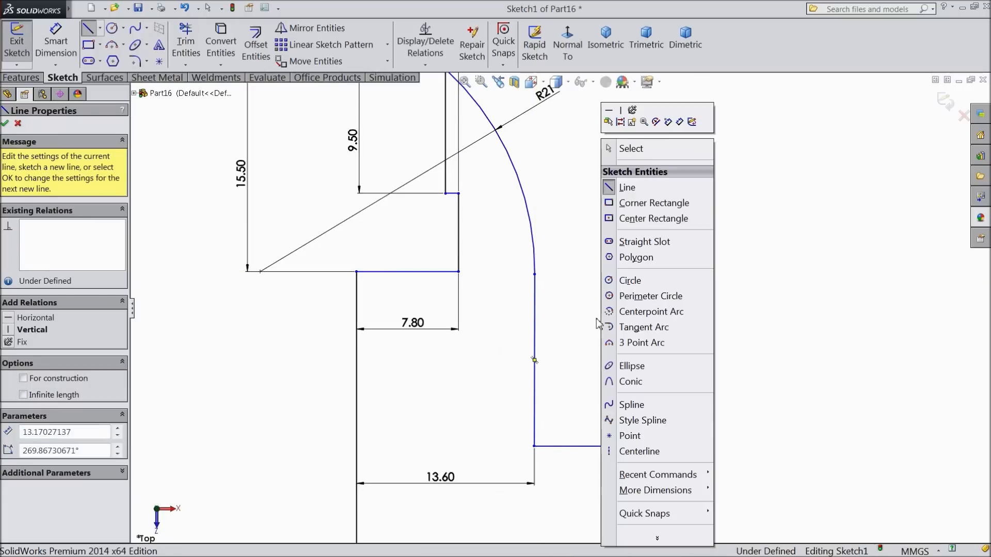
click(635, 188)
click(535, 336)
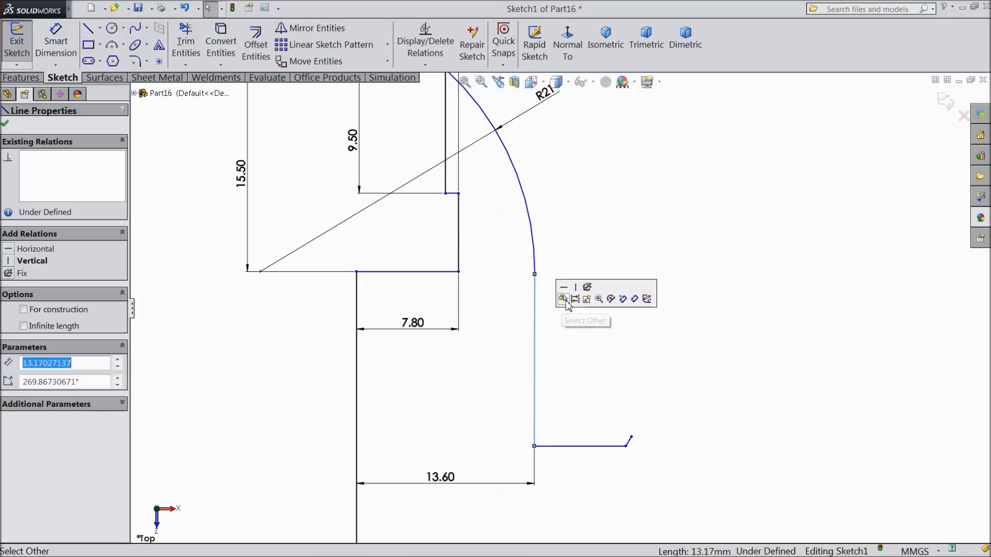
click(575, 287)
- Try to make the head arc tangent to the vertical line below it, and undo the relation
drag(549, 270, 524, 303)
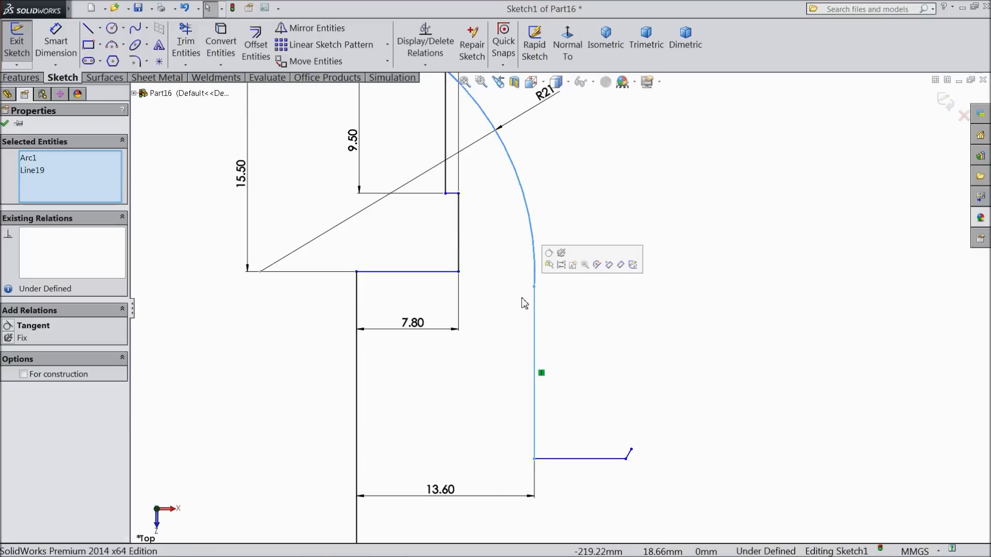
click(548, 253)
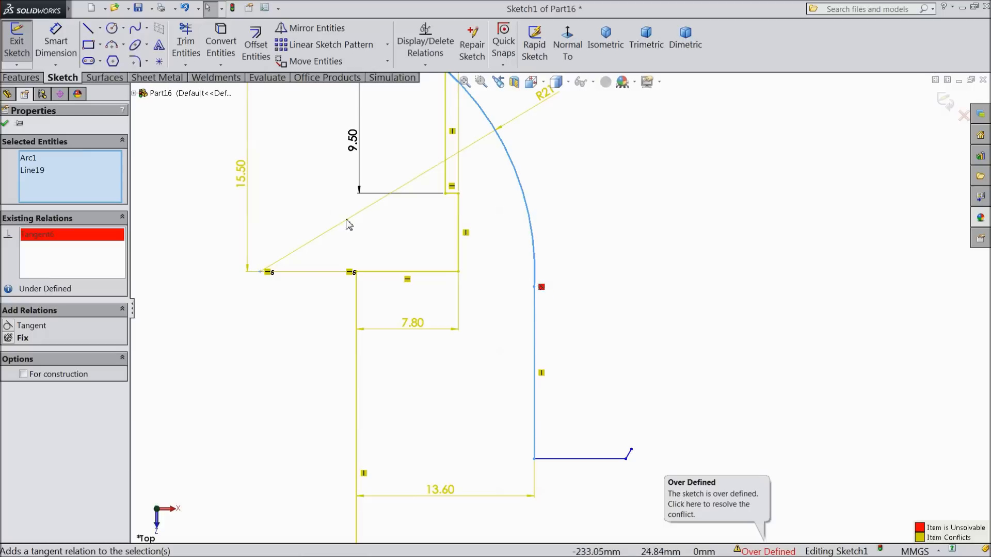
click(6, 124)
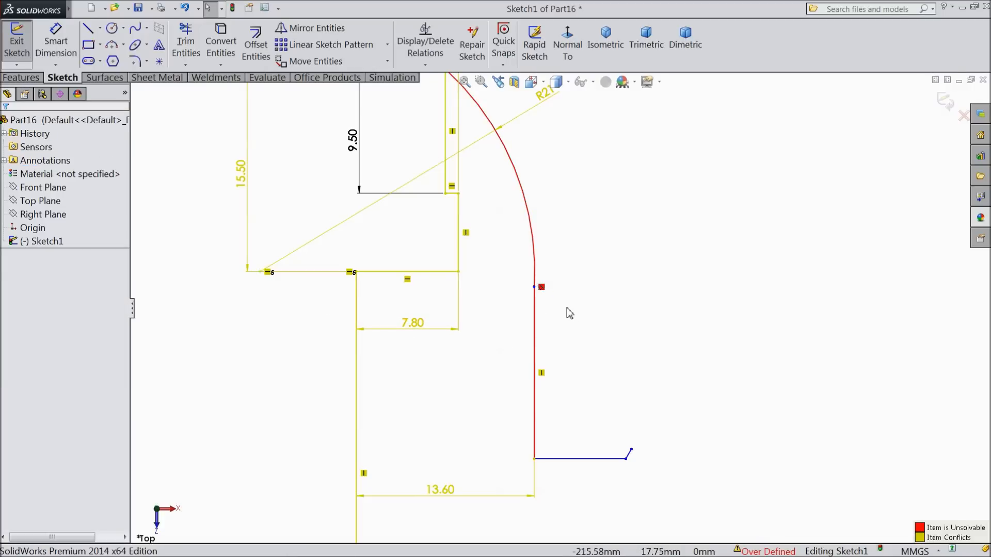
click(184, 8)
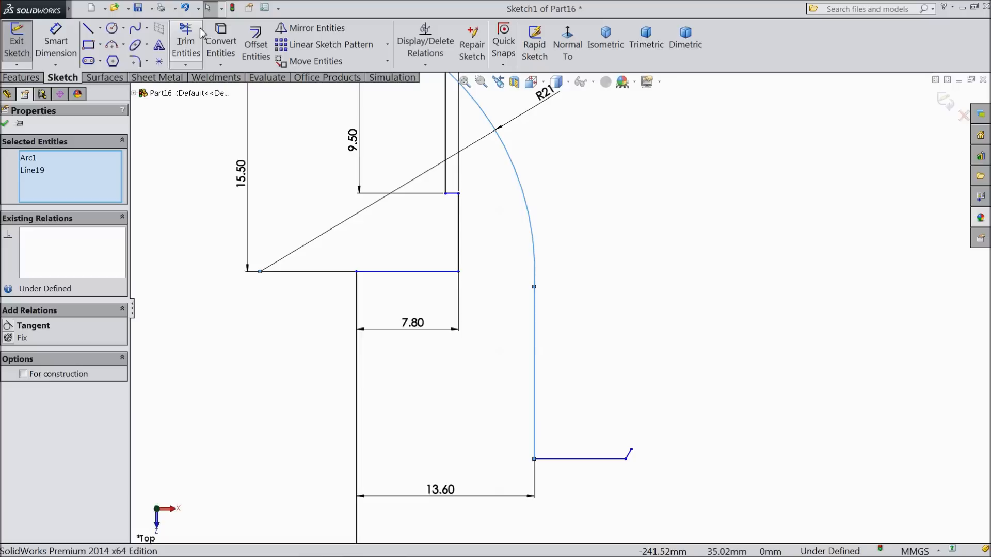
- Examine the junction between the head arc and the vertical line
scroll(551, 303, down, 3)
click(537, 287)
scroll(539, 292, up, 3)
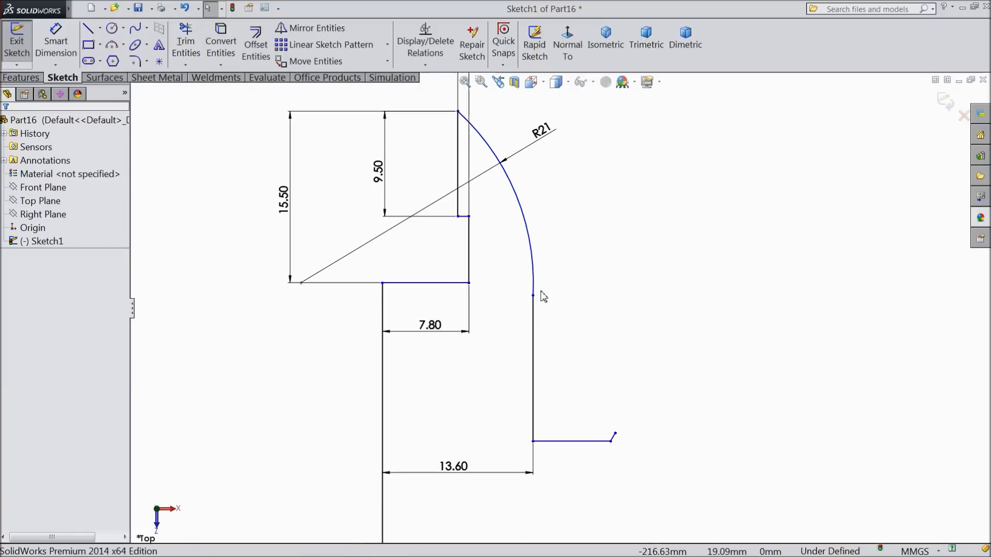
scroll(527, 242, down, 1)
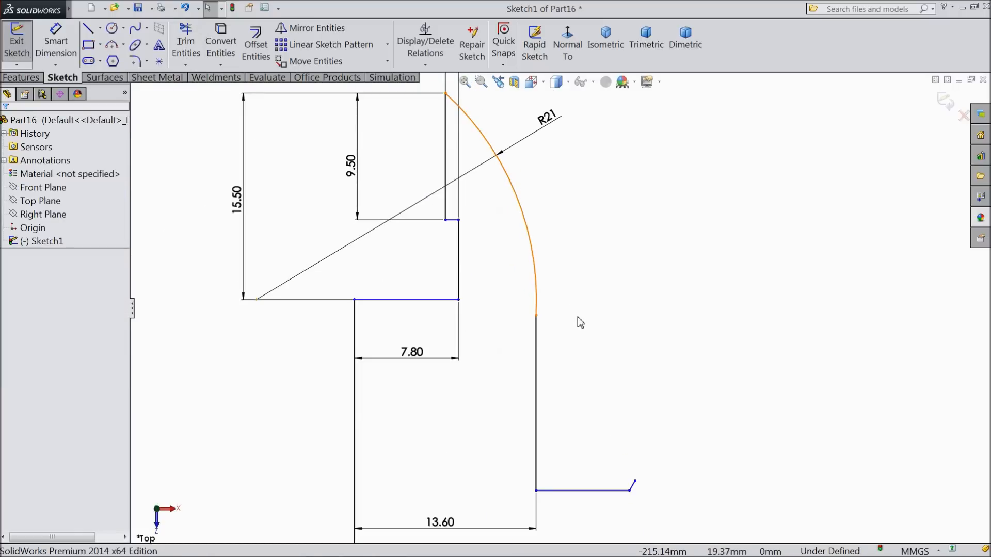
scroll(571, 336, down, 2)
mouse_move(519, 303)
mouse_down()
mouse_move(519, 339)
mouse_move(519, 304)
mouse_up()
scroll(515, 306, up, 5)
- Dimension the overall vertical height from the arc's upper endpoint to the lowest corner of the head as 77 mm and finish dimensioning
click(57, 44)
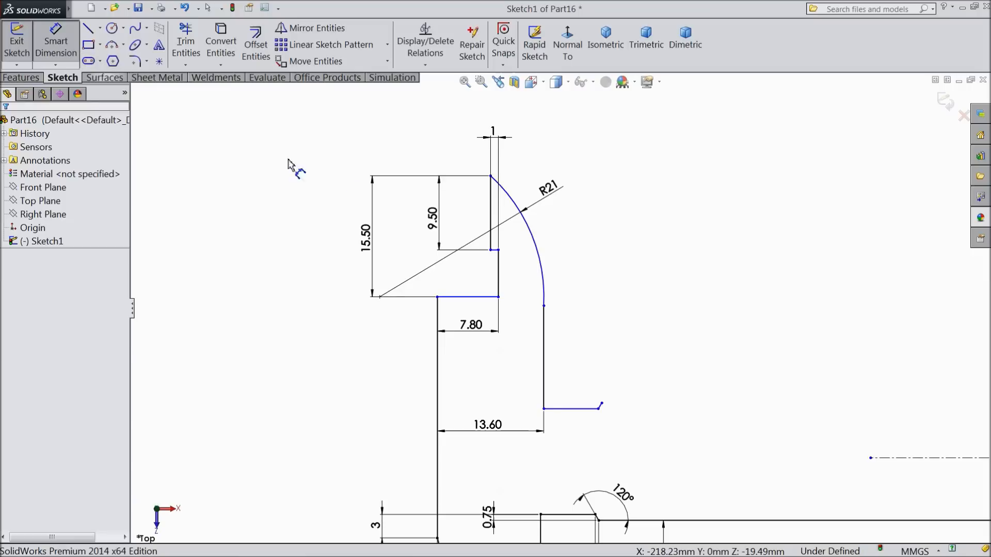
click(491, 176)
scroll(526, 392, up, 4)
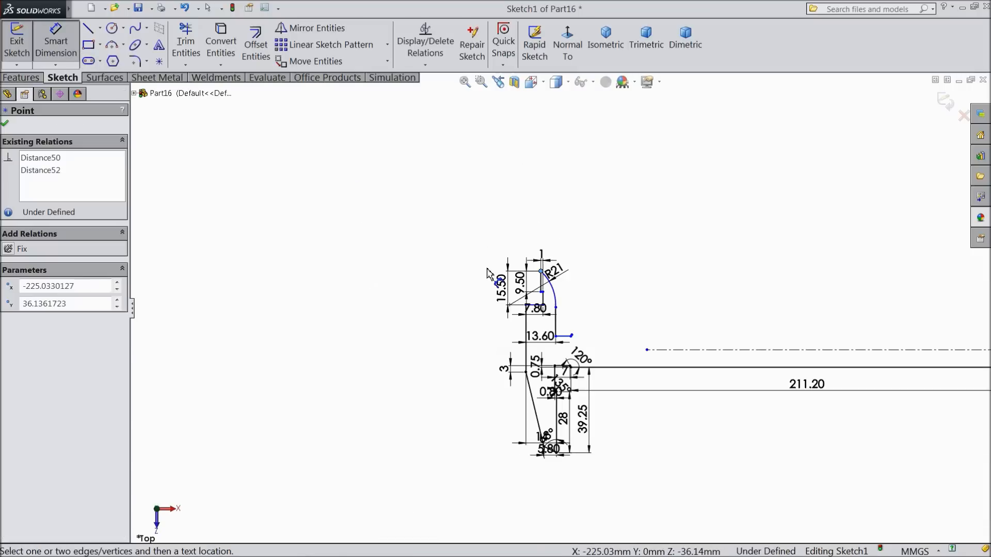
scroll(525, 391, down, 3)
scroll(526, 395, down, 3)
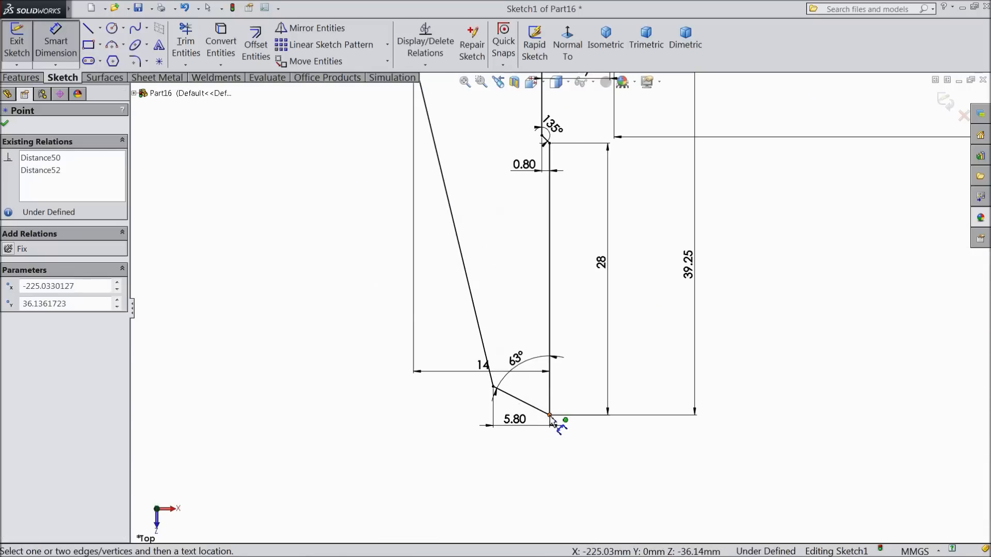
click(549, 414)
scroll(376, 303, up, 5)
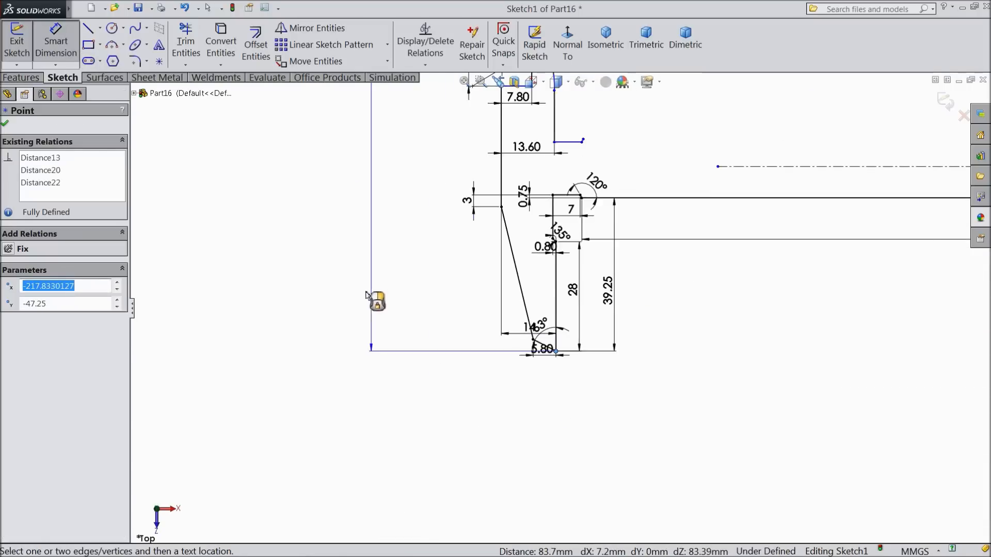
click(368, 219)
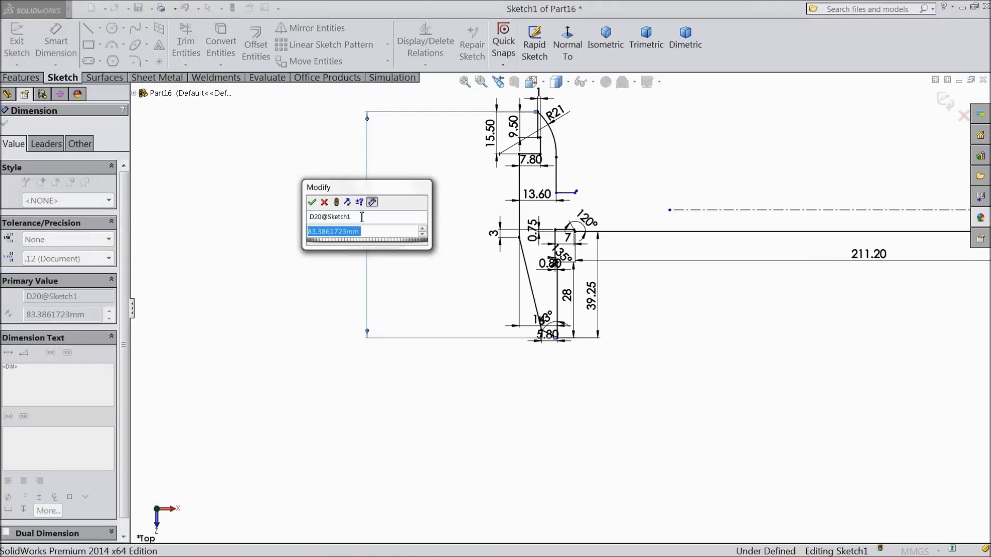
text(77)
key(Return)
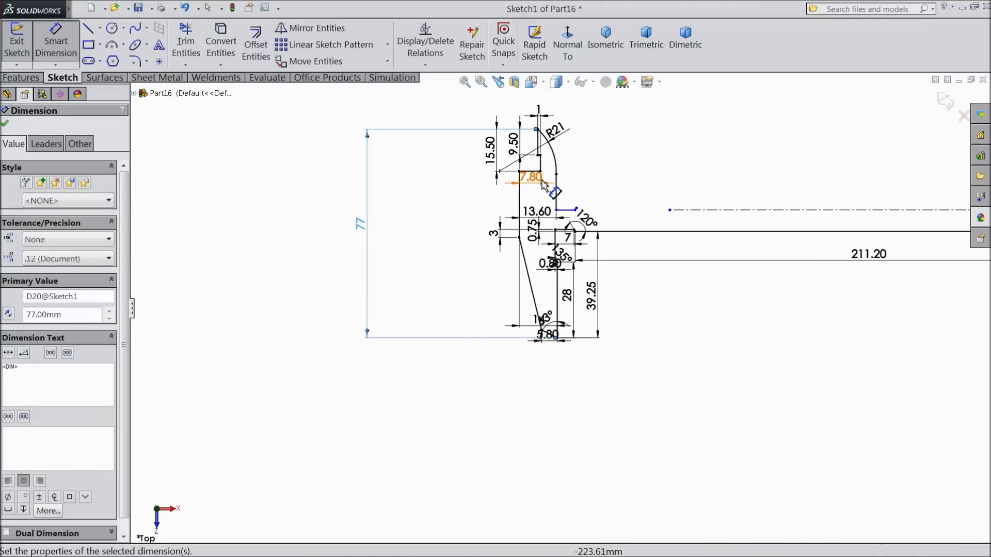
scroll(543, 184, down, 5)
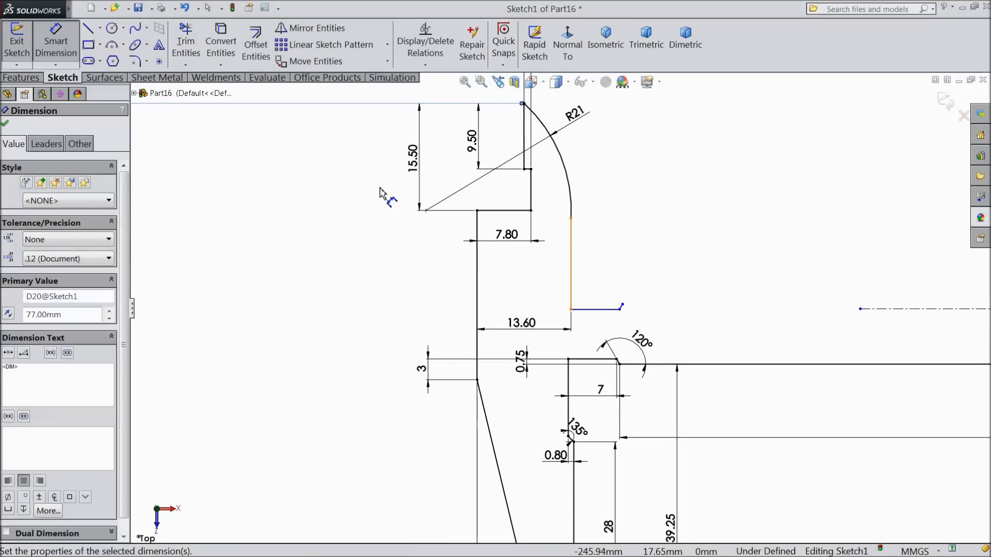
click(53, 50)
- Leave the profile sketch and reopen it for editing
scroll(480, 326, up, 4)
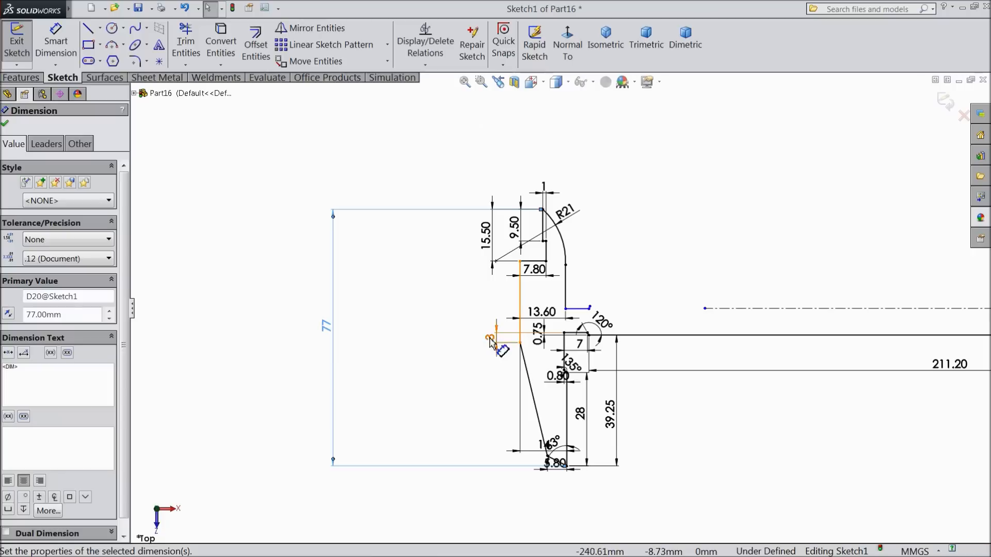
scroll(577, 353, down, 2)
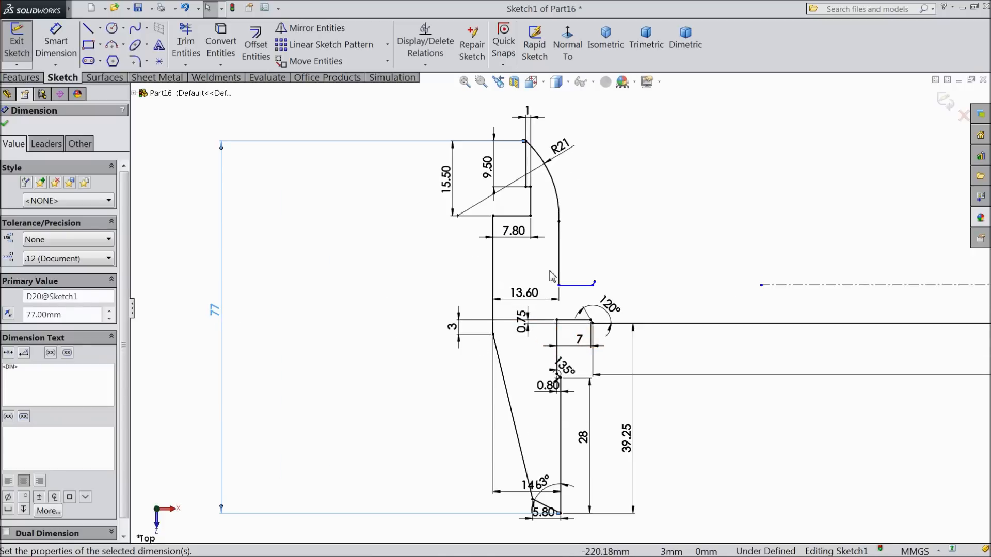
scroll(617, 248, down, 2)
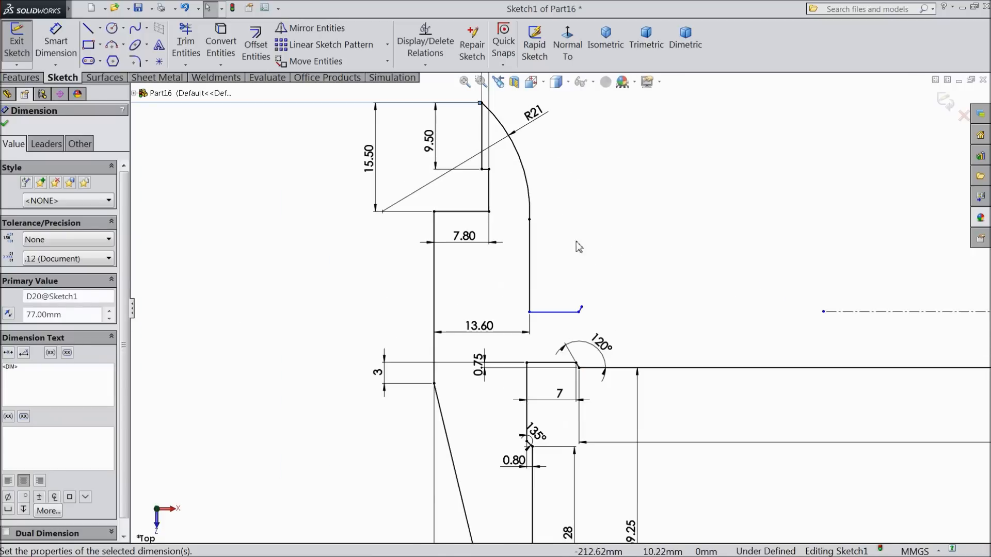
double_click(538, 221)
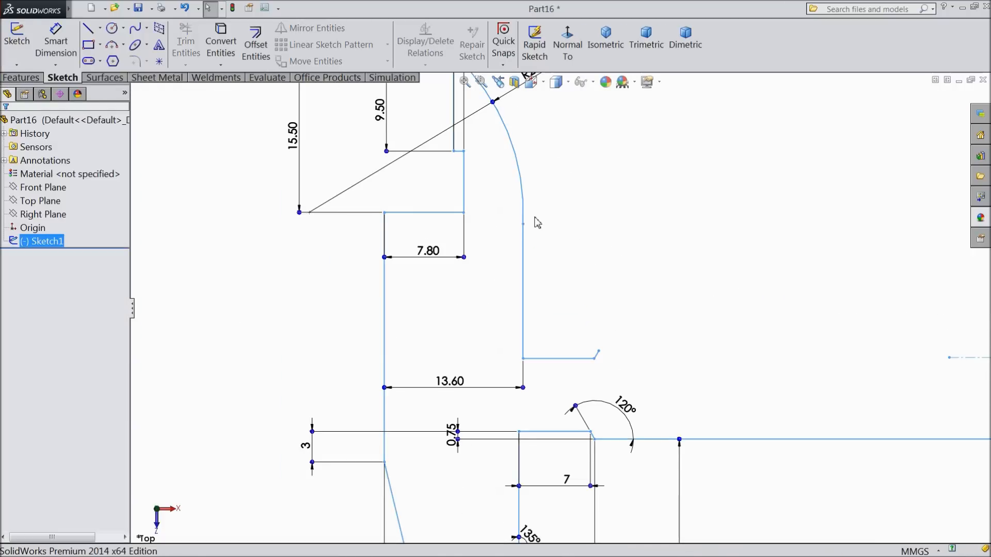
click(532, 225)
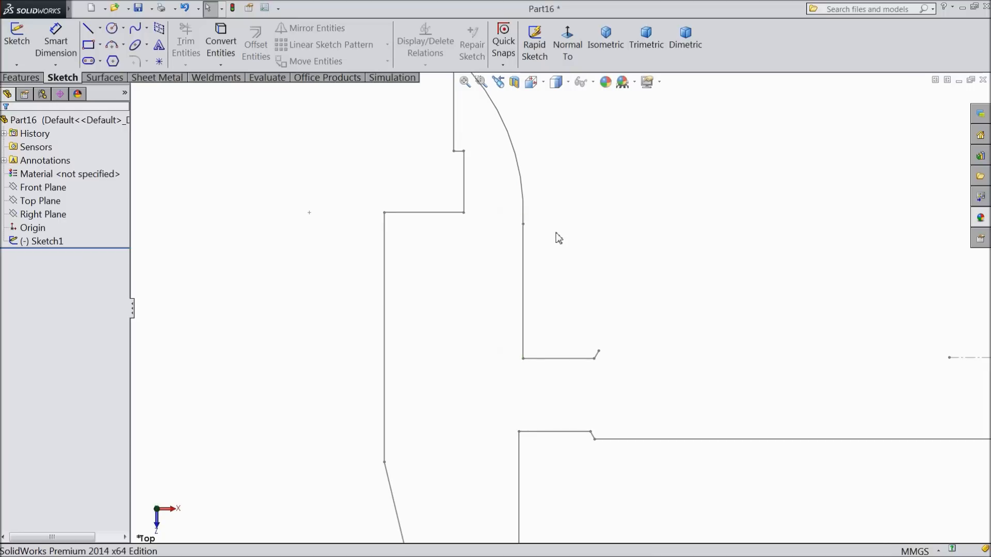
scroll(559, 238, up, 2)
click(45, 241)
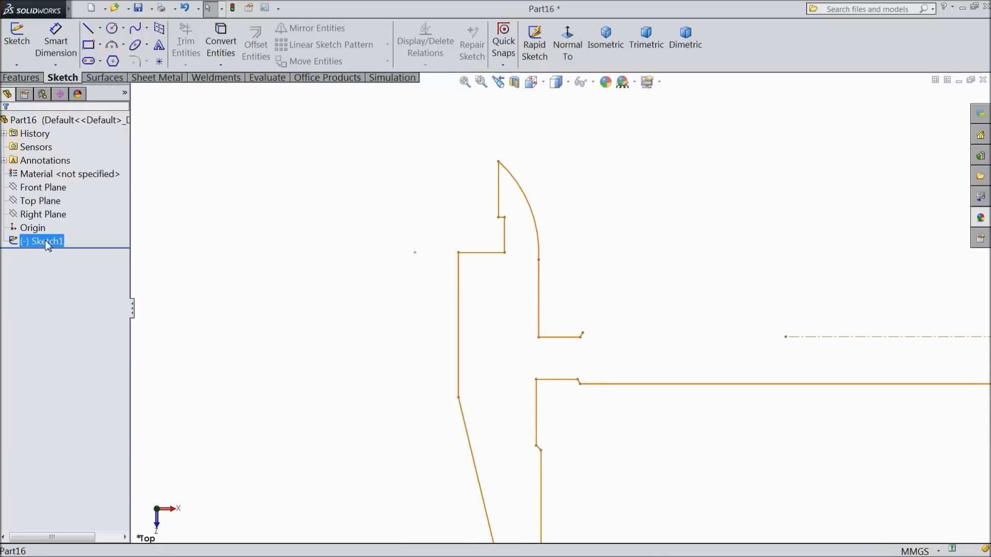
click(54, 213)
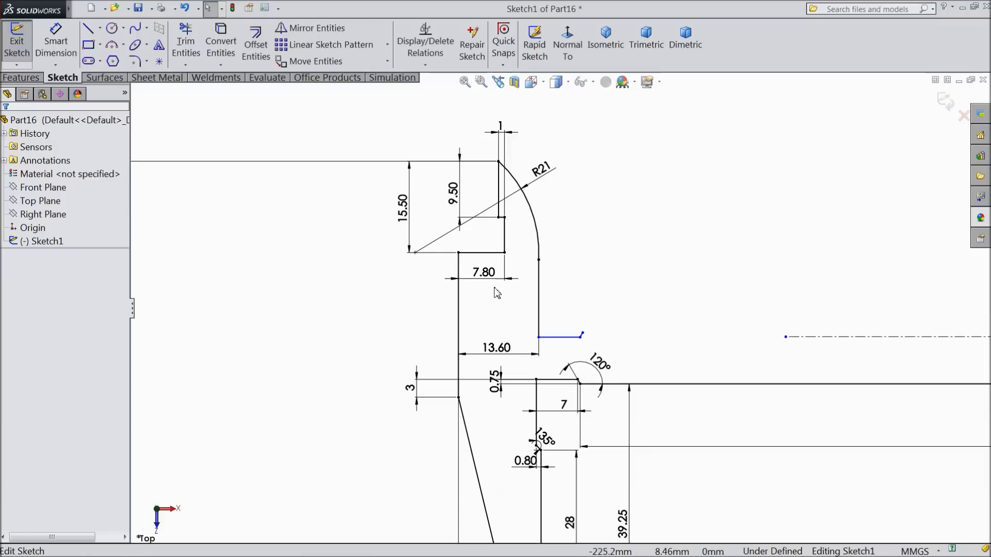
- Retry the tangent relation between the head arc and its adjoining vertical line, and delete that relation
scroll(572, 336, down, 3)
drag(518, 165, 488, 192)
click(518, 149)
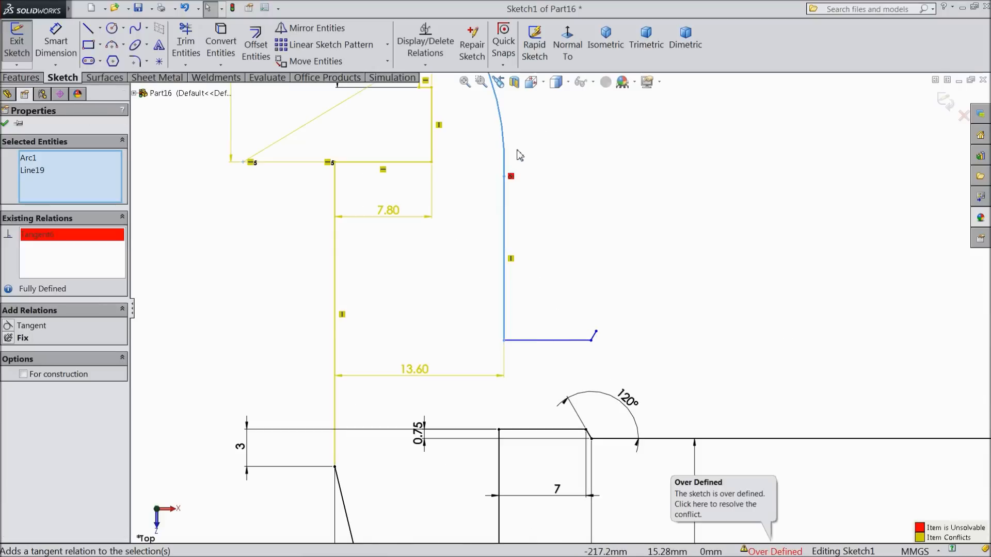
right_click(45, 249)
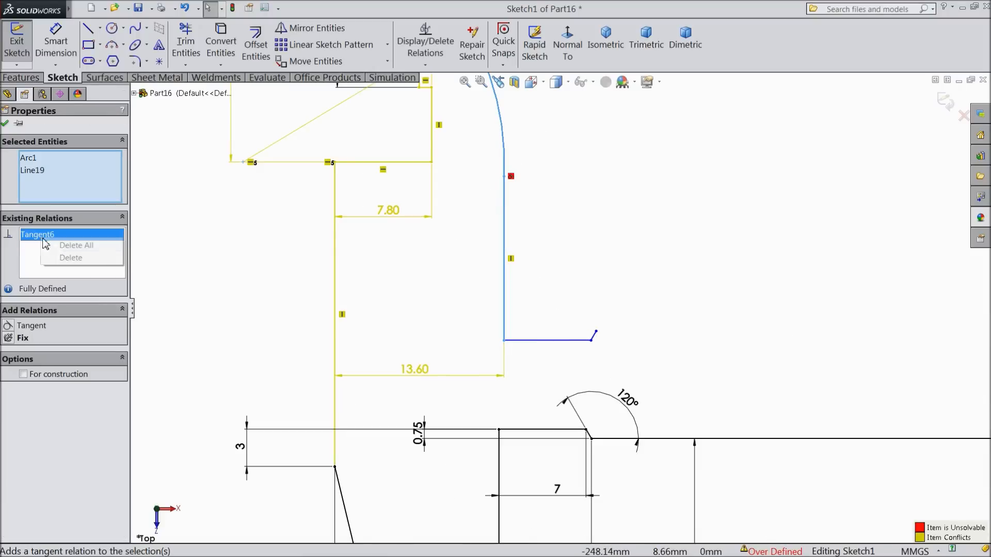
click(71, 257)
click(4, 123)
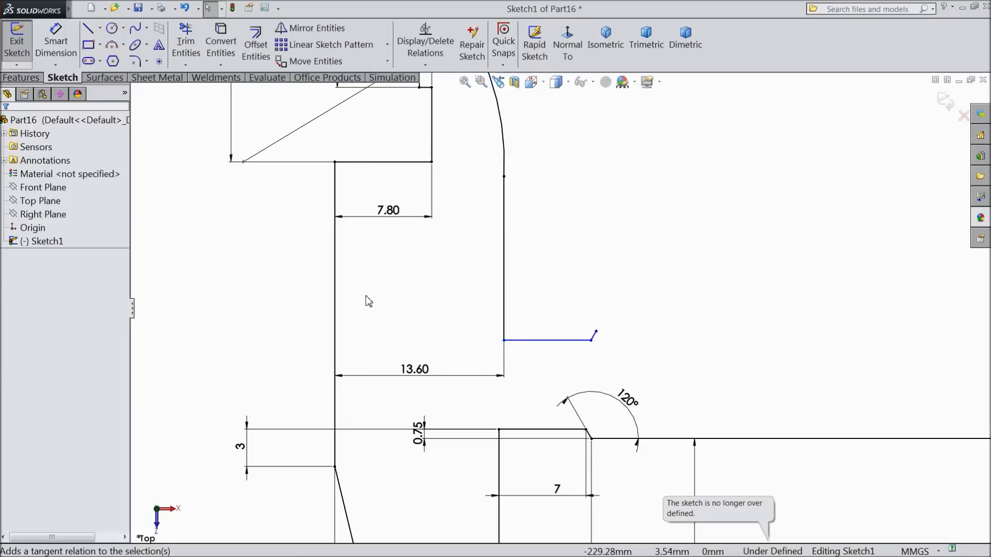
- Draw the shaft's upper line horizontally from the shaft end's upper endpoint toward the head, about 207 mm long
key(f)
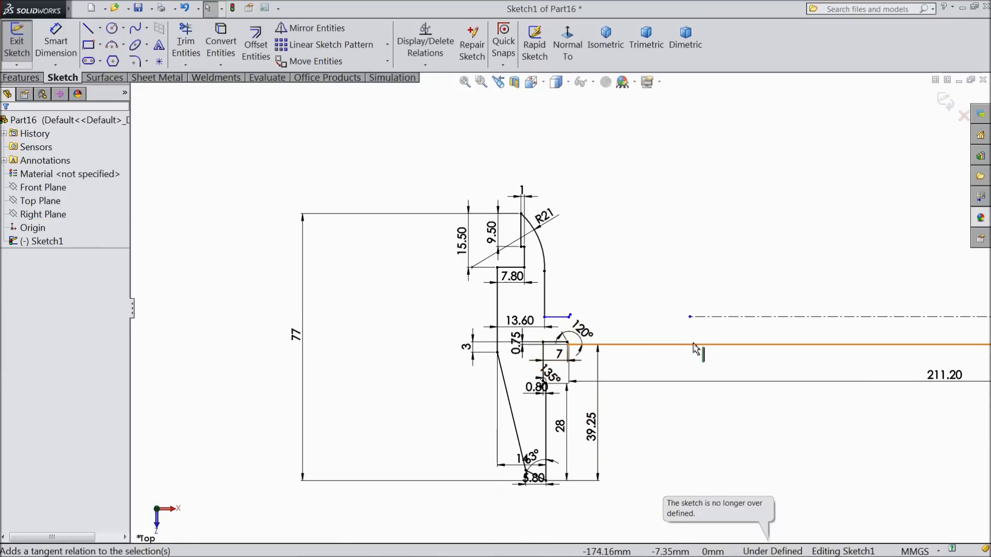
scroll(699, 345, up, 1)
scroll(720, 333, down, 2)
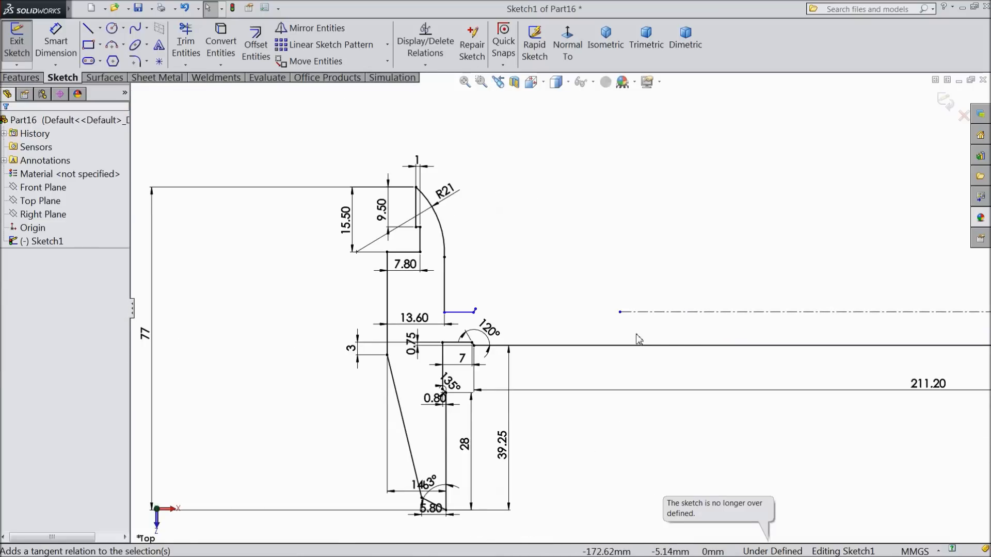
scroll(638, 338, up, 3)
scroll(638, 338, up, 3)
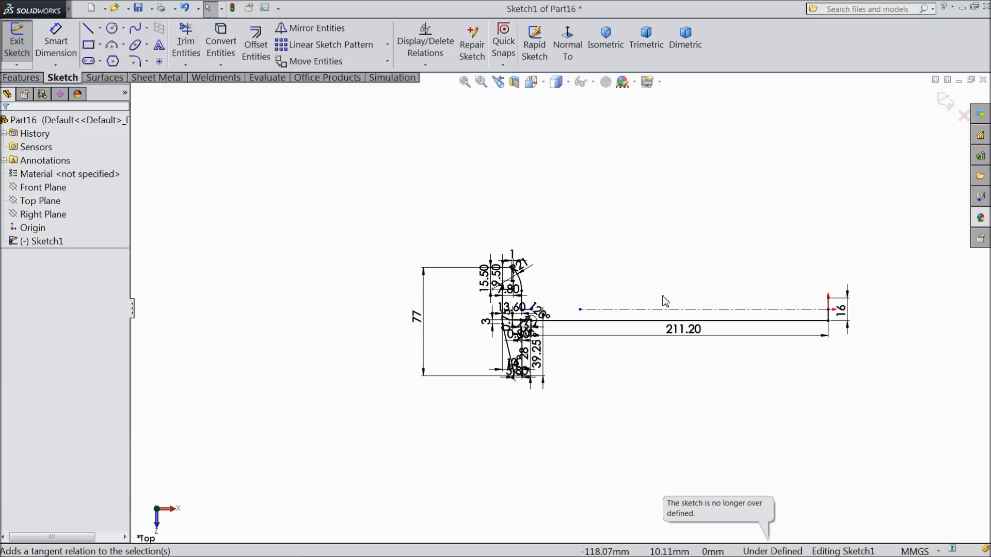
click(89, 29)
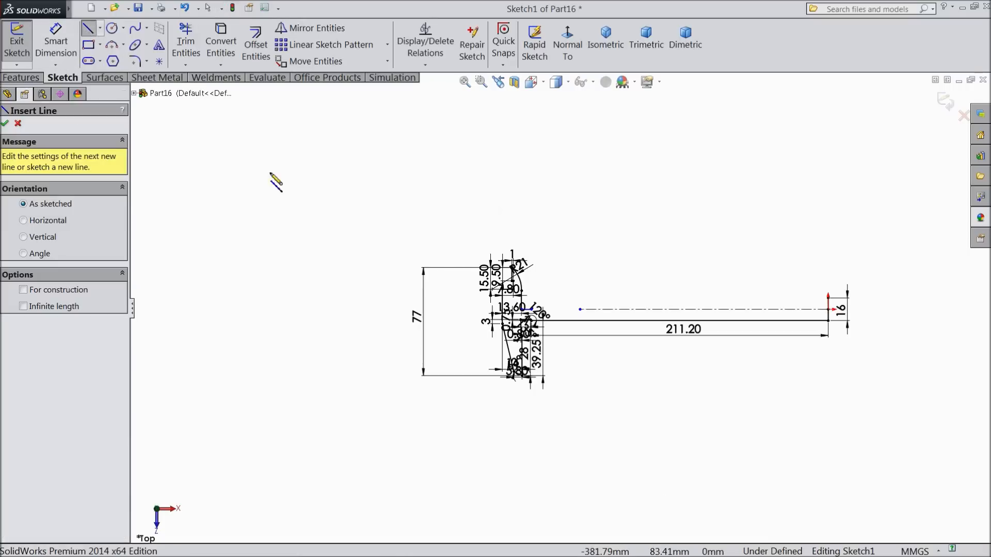
click(828, 298)
scroll(585, 302, up, 5)
scroll(412, 288, up, 4)
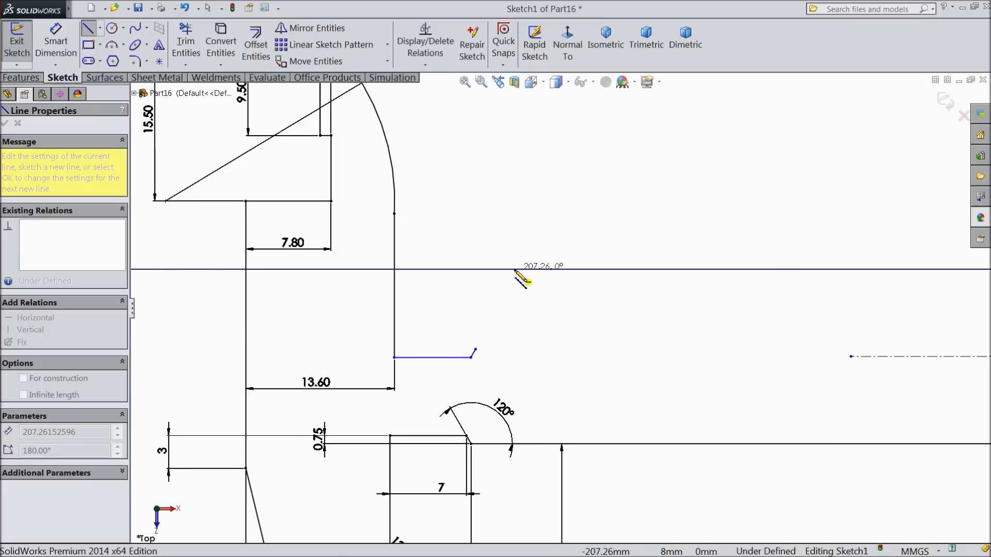
click(515, 269)
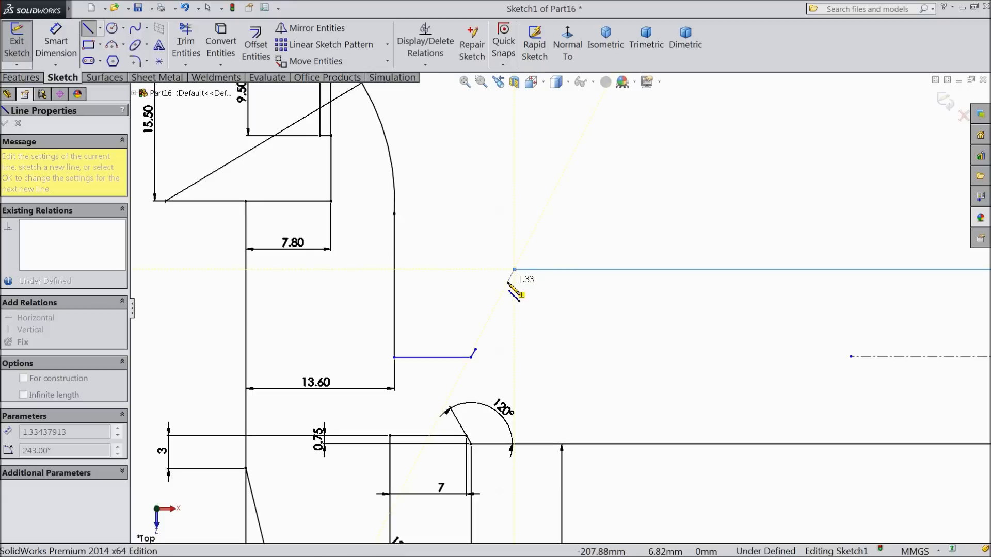
- Continue the line chain with a short slanted step about 1.33 mm long and a horizontal segment ending on the head's vertical line
click(508, 282)
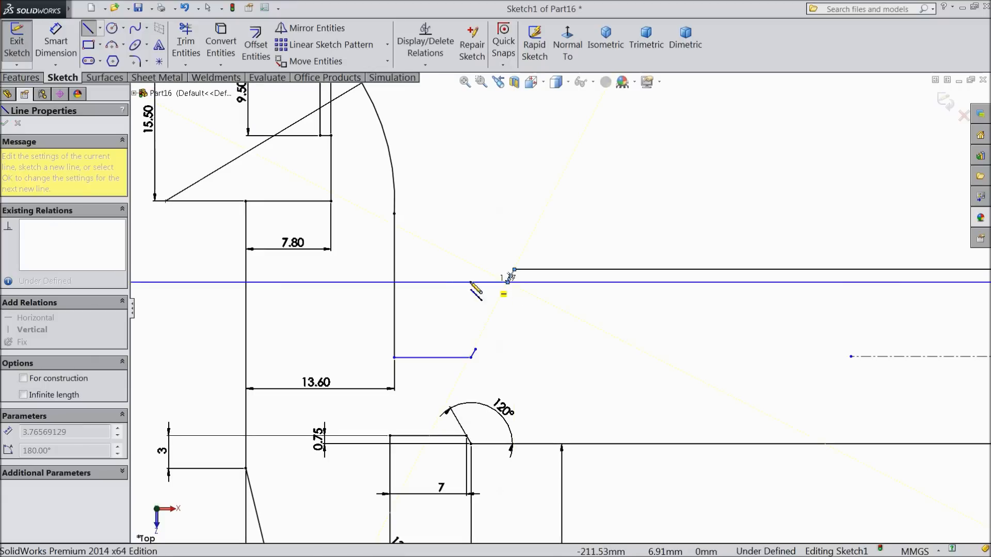
click(394, 282)
right_click(436, 253)
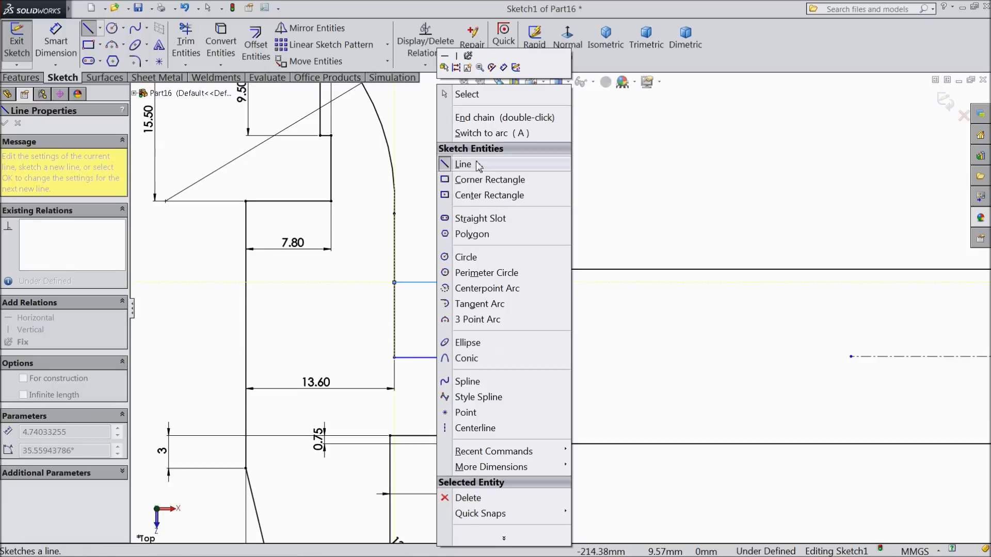
click(466, 94)
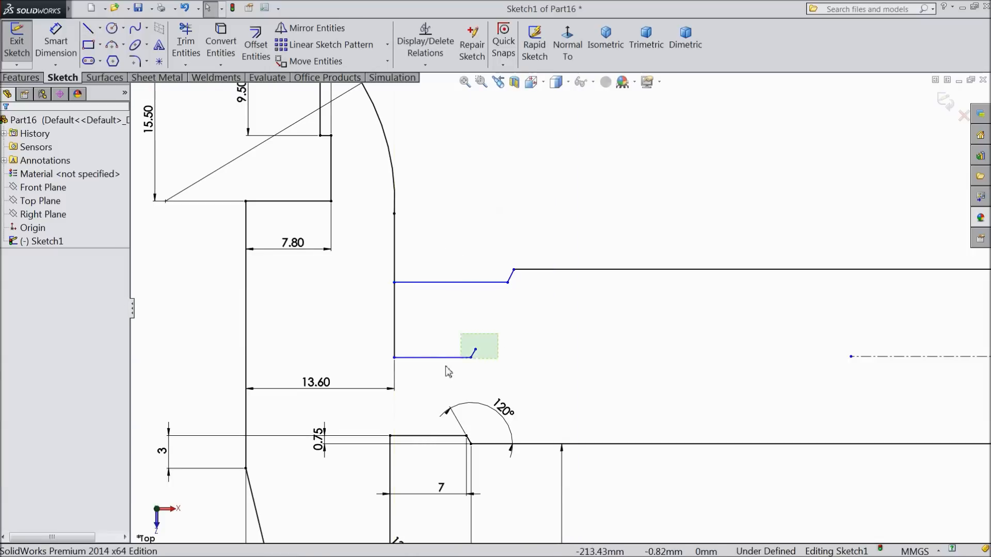
- Delete the old stub lines below the new chain and merge the chain's end with the lower endpoint of the head's vertical line
drag(448, 371, 437, 376)
key(Delete)
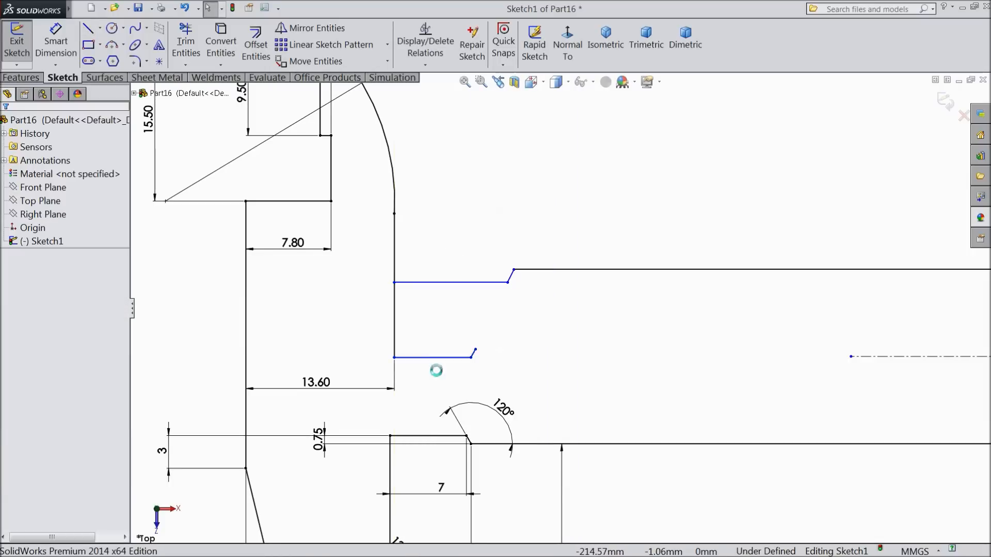
click(394, 357)
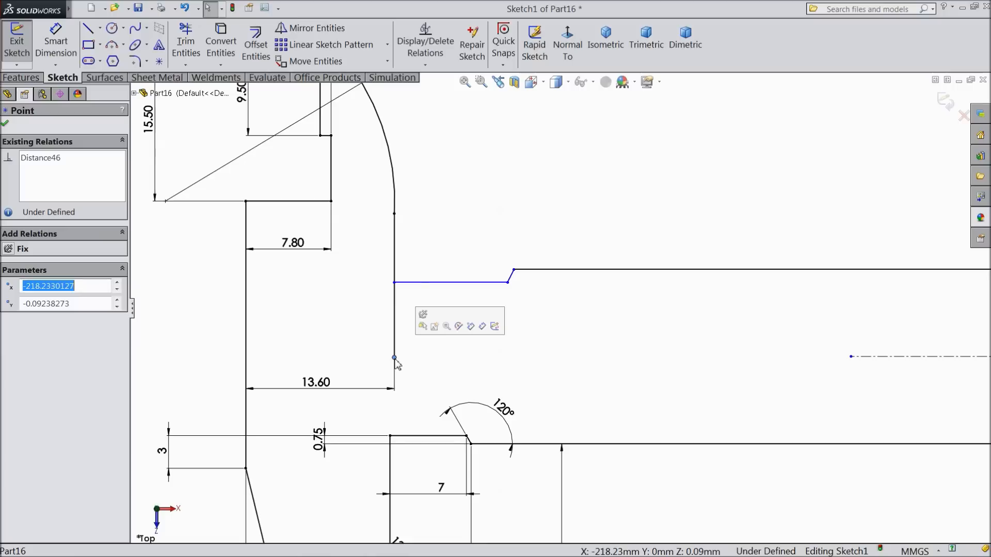
ctrl+click(394, 283)
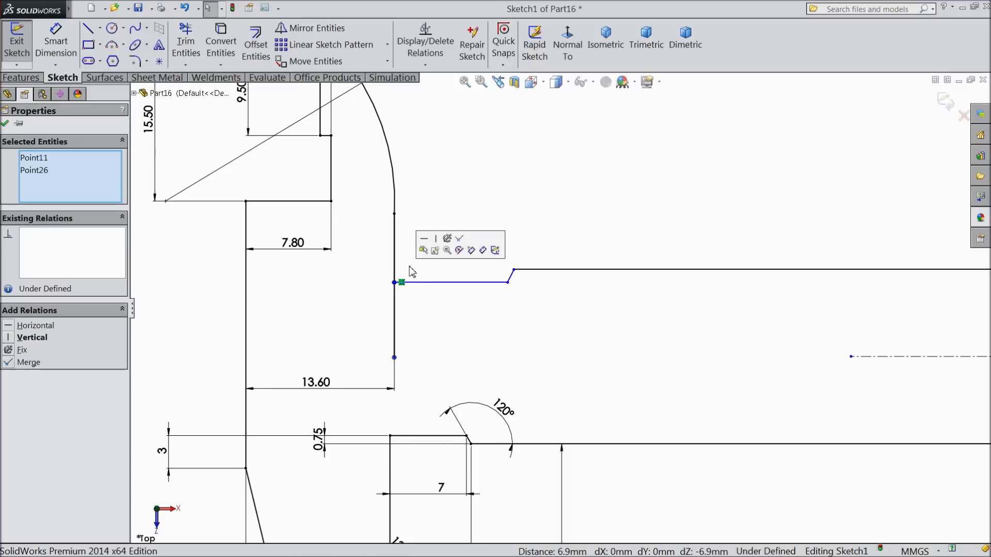
click(460, 238)
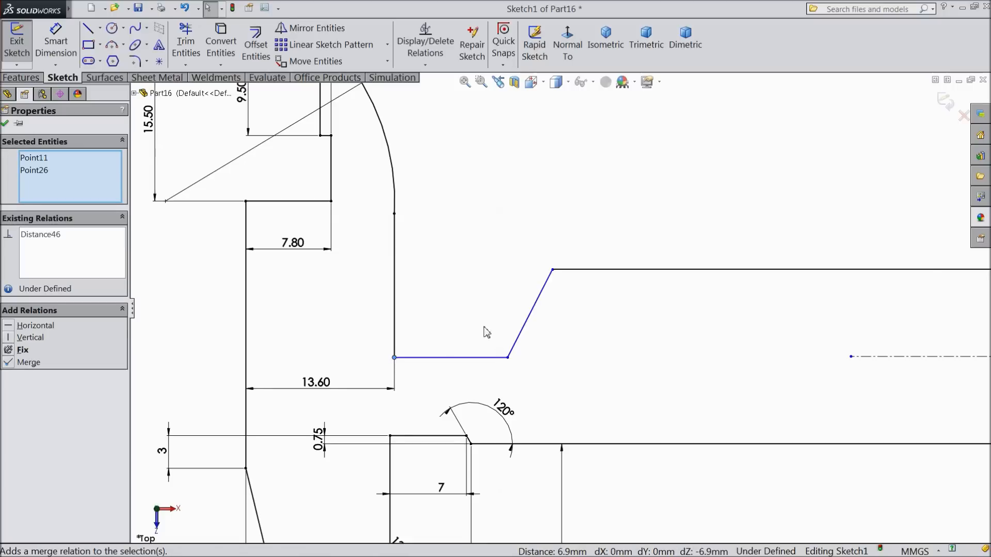
- Try to dimension the angle between the slanted line and the shaft's upper line, and leave the dimension command
click(64, 55)
click(543, 299)
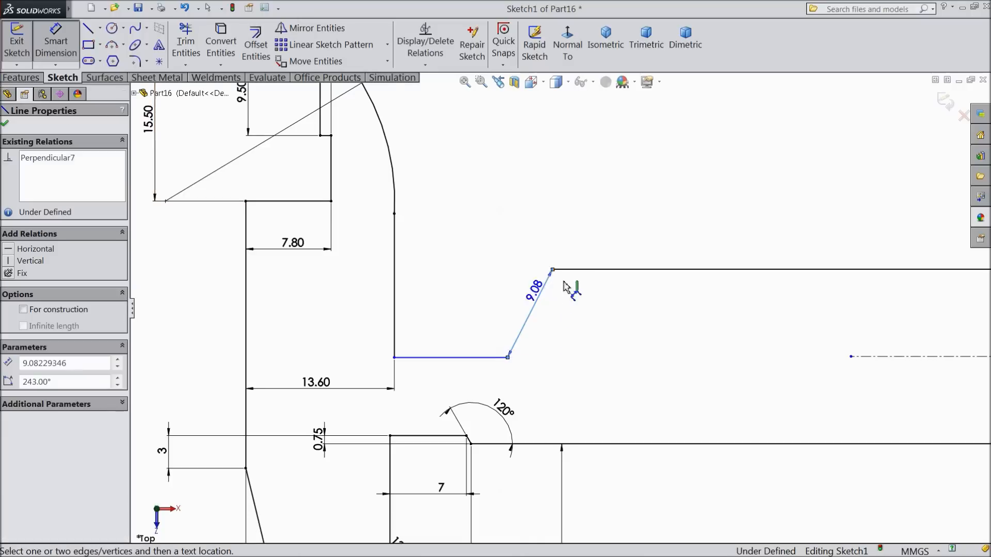
click(582, 270)
click(573, 302)
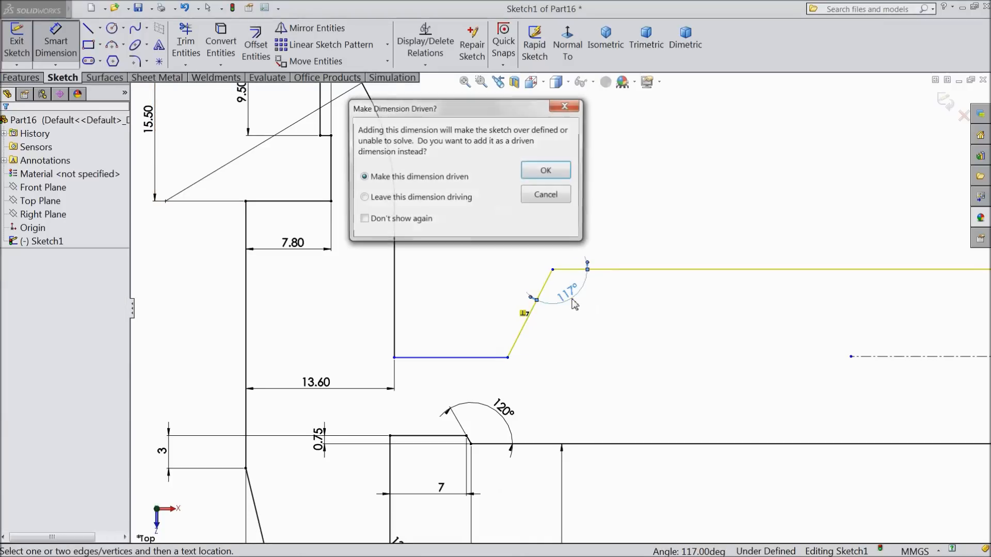
click(546, 195)
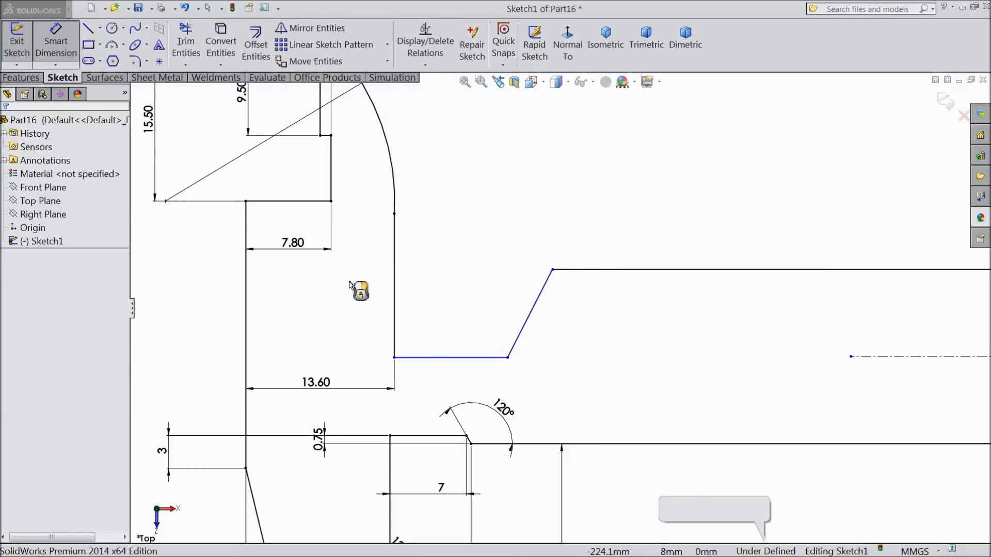
key(Escape)
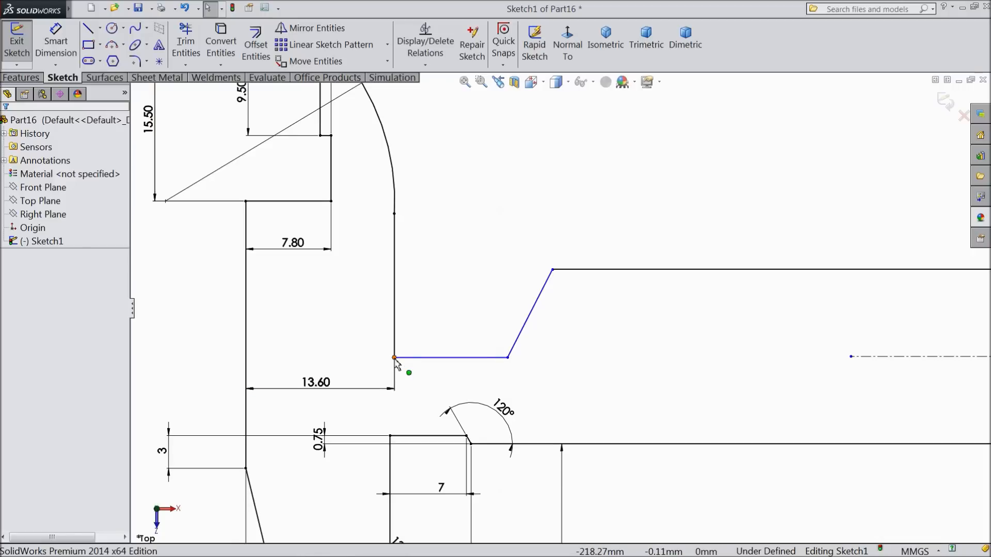
- Delete the vertical line below the head arc and move the short horizontal segment up close to the shaft's upper line
click(396, 318)
key(Delete)
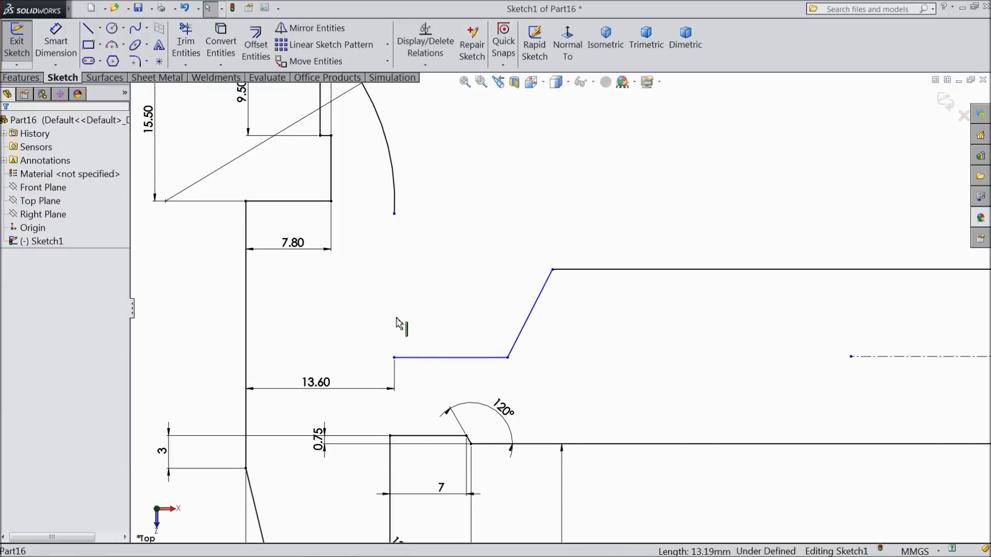
drag(435, 315, 438, 289)
- Retry the angle dimension between the shaft's upper line and the shortened slanted line
click(55, 42)
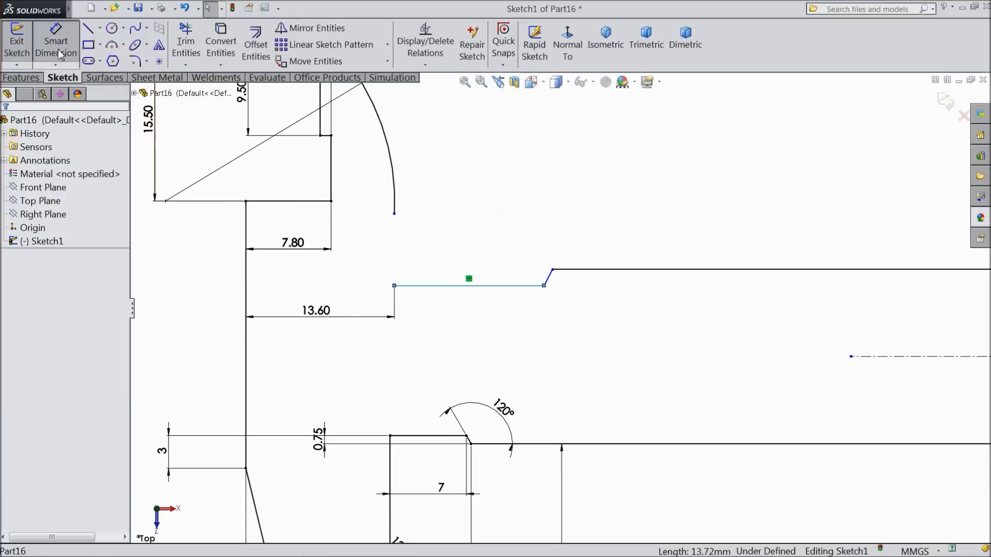
click(565, 270)
click(549, 279)
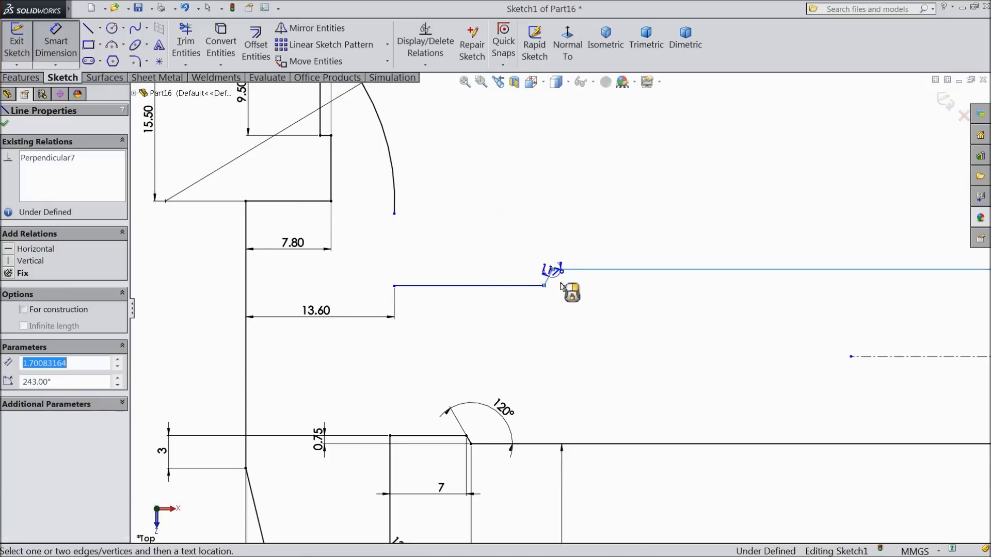
click(574, 282)
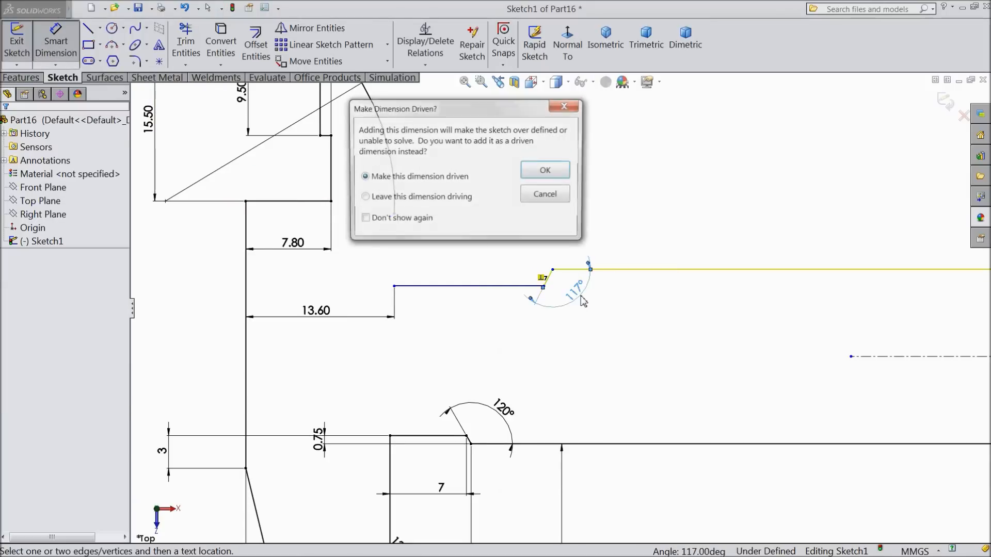
click(546, 197)
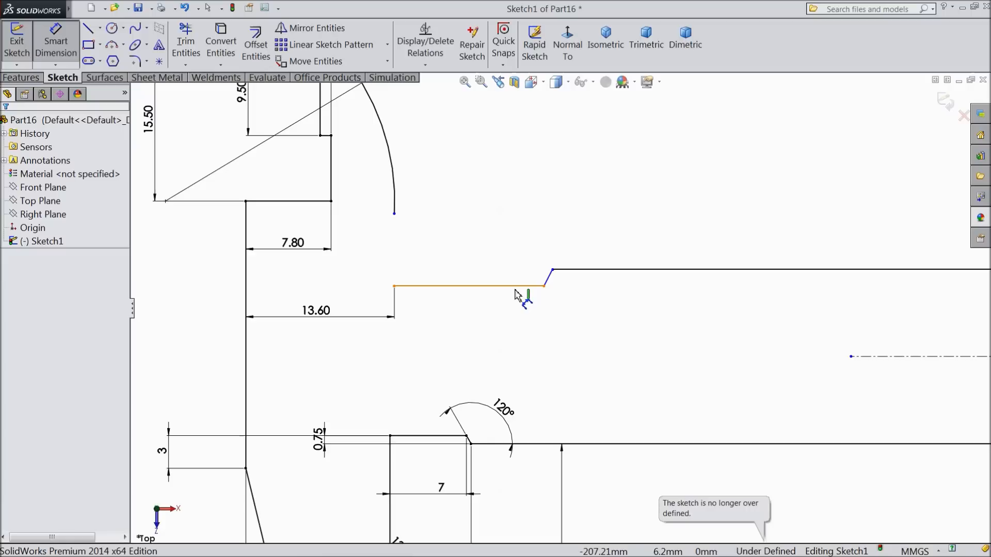
- Dimension the short horizontal segment beside the head as 7 mm long
click(484, 294)
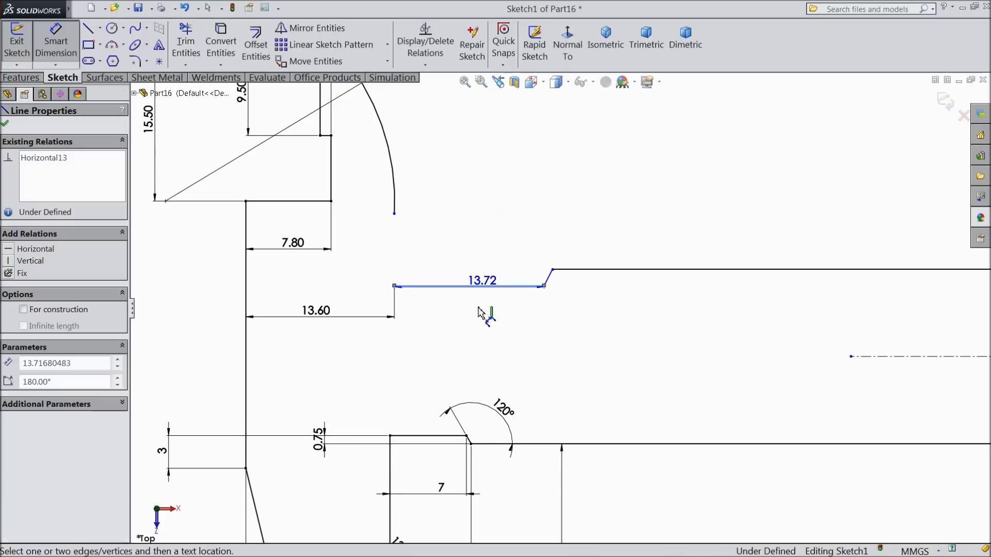
click(472, 325)
text(7)
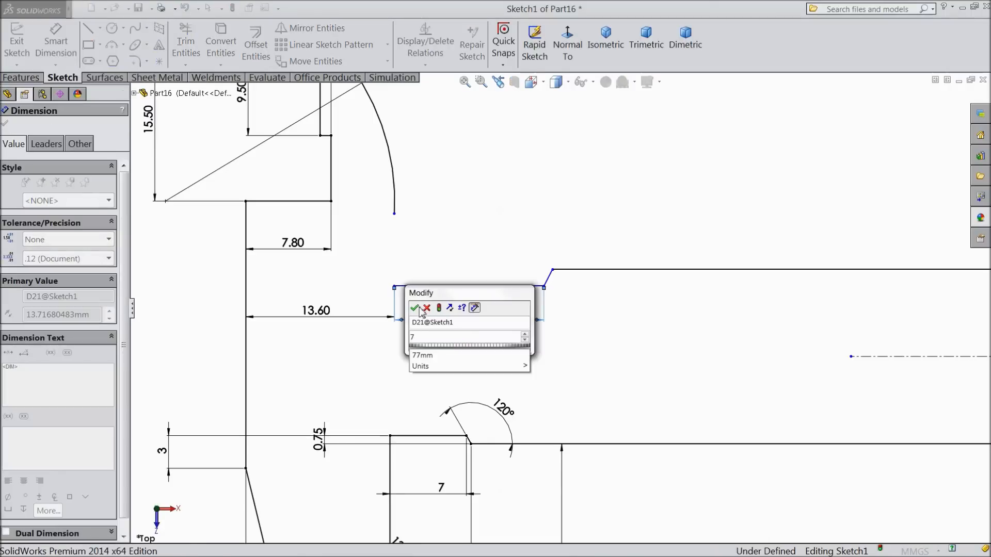
key(Return)
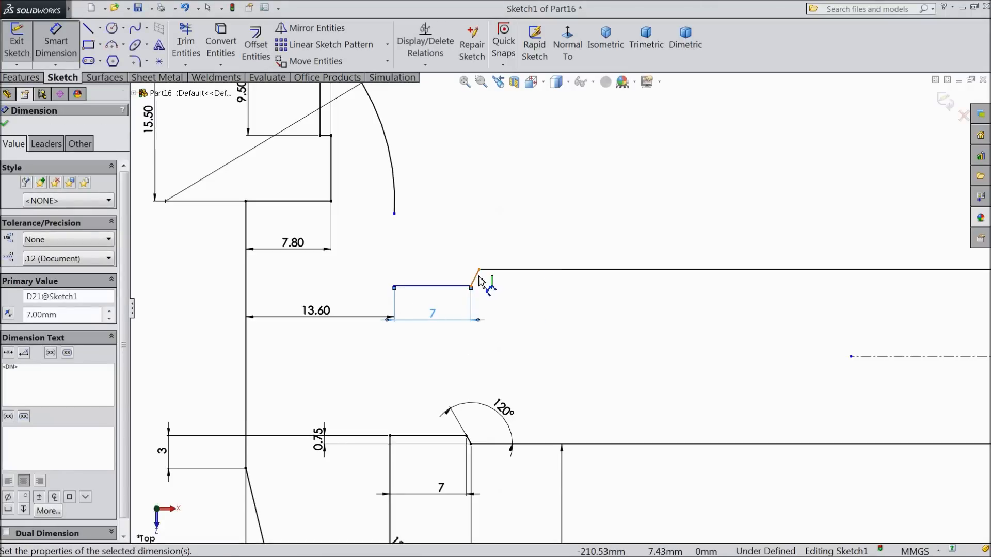
- Try again to add an angle dimension between the slanted line and the shaft's upper line
click(477, 279)
click(493, 269)
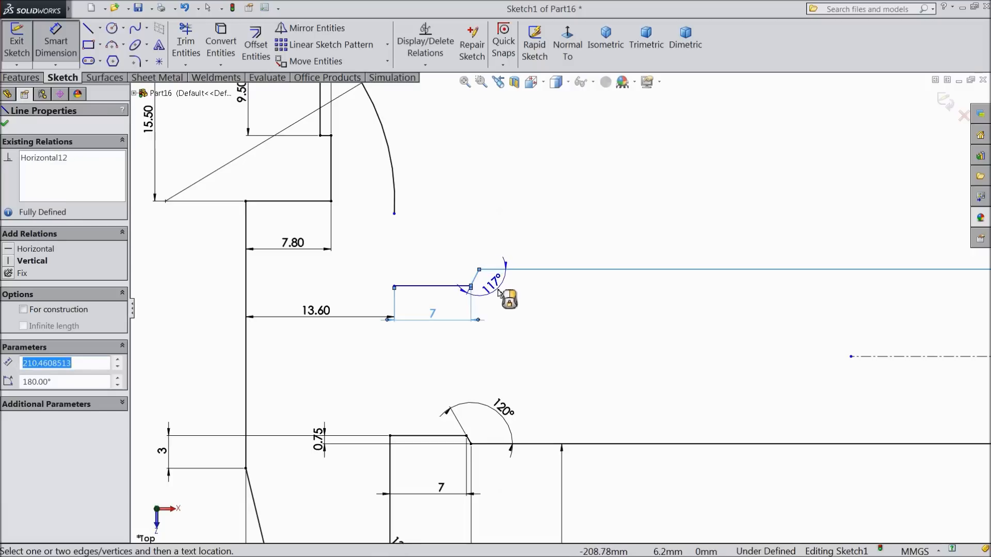
click(498, 293)
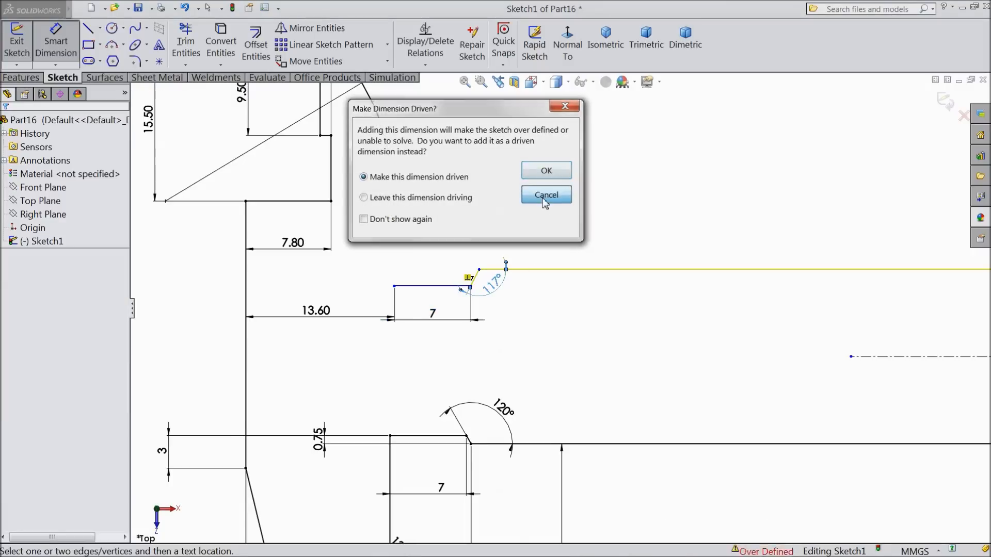
click(545, 196)
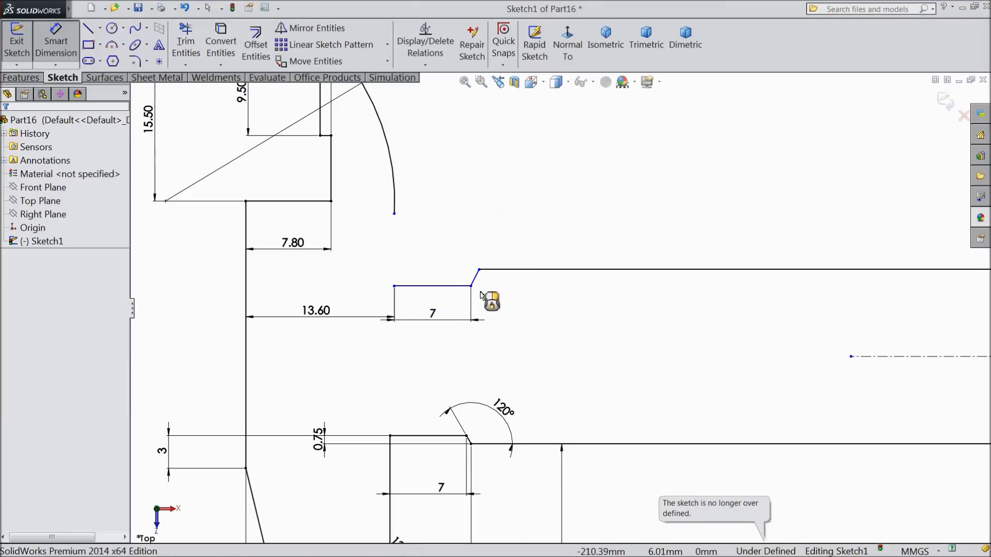
- Dimension the vertical offset between the short horizontal segment and the shaft's upper line as 0.75 mm
click(456, 285)
click(508, 269)
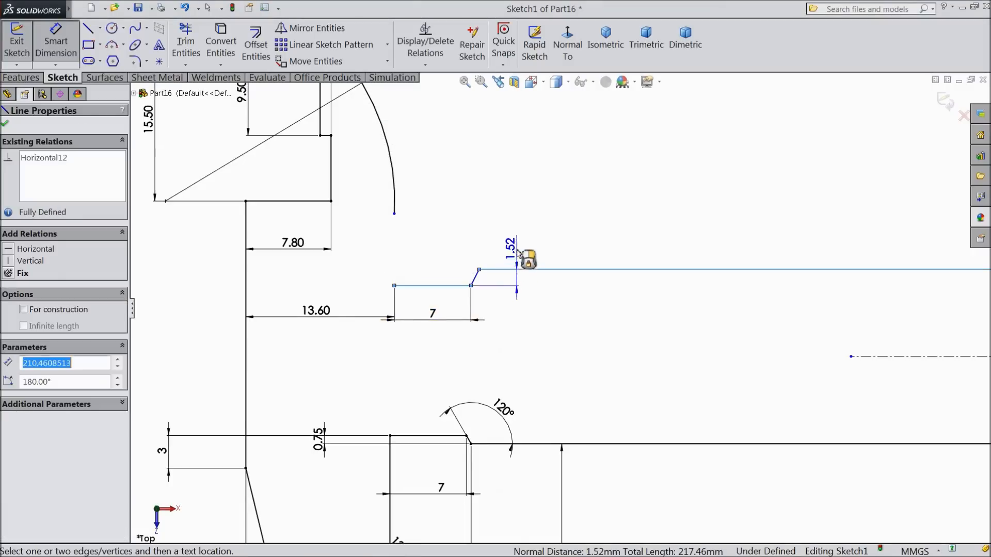
click(555, 247)
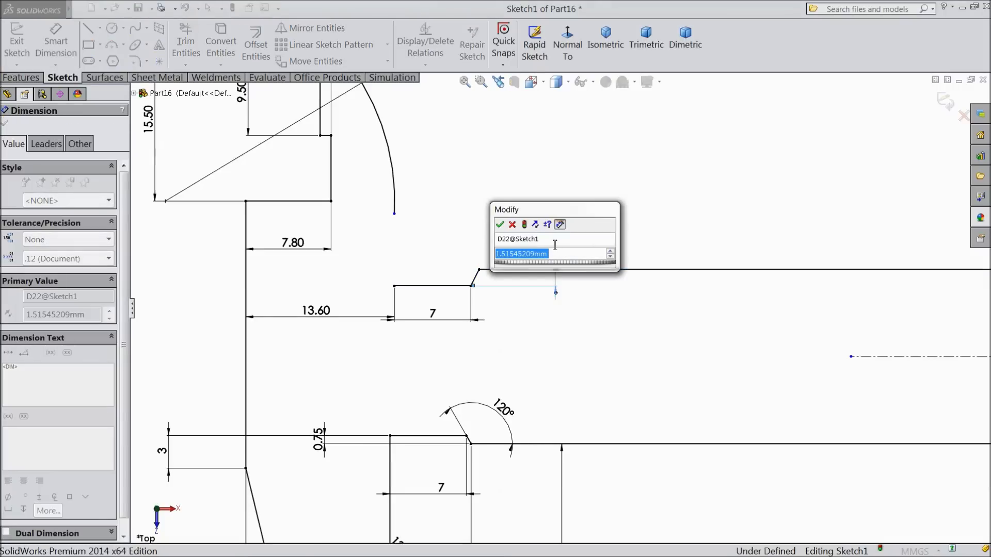
text(0.75)
click(504, 228)
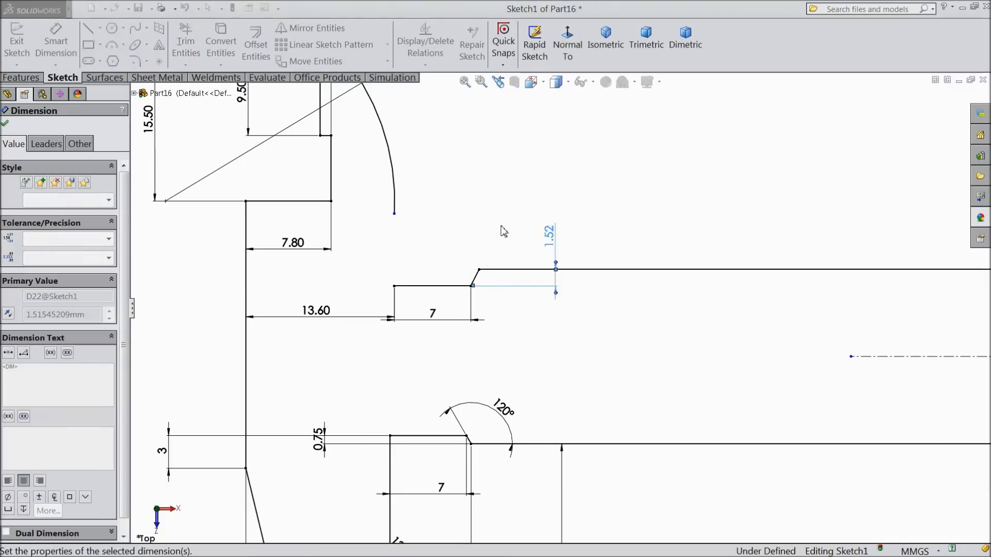
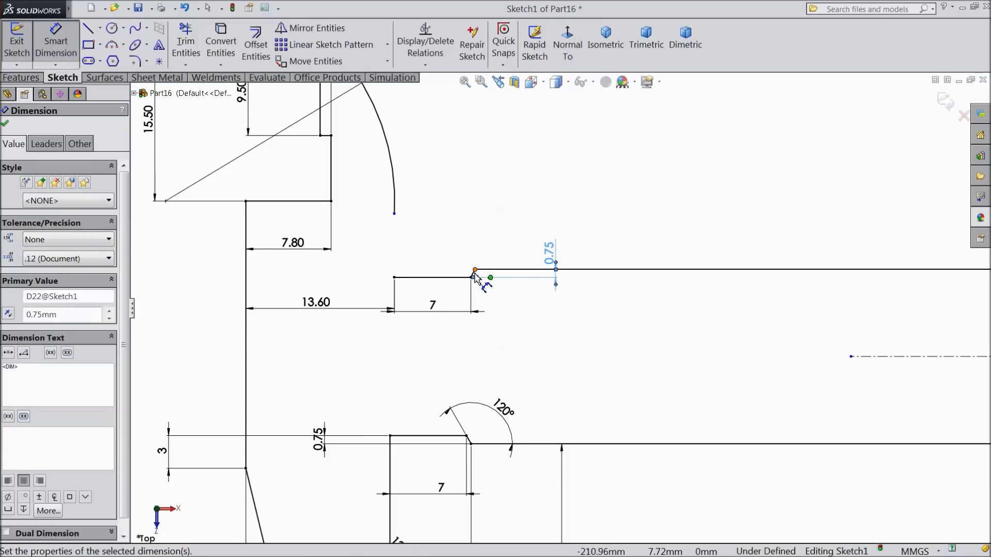
- Make another attempt at dimensioning the slanted line's angle to the shaft's upper line
click(483, 269)
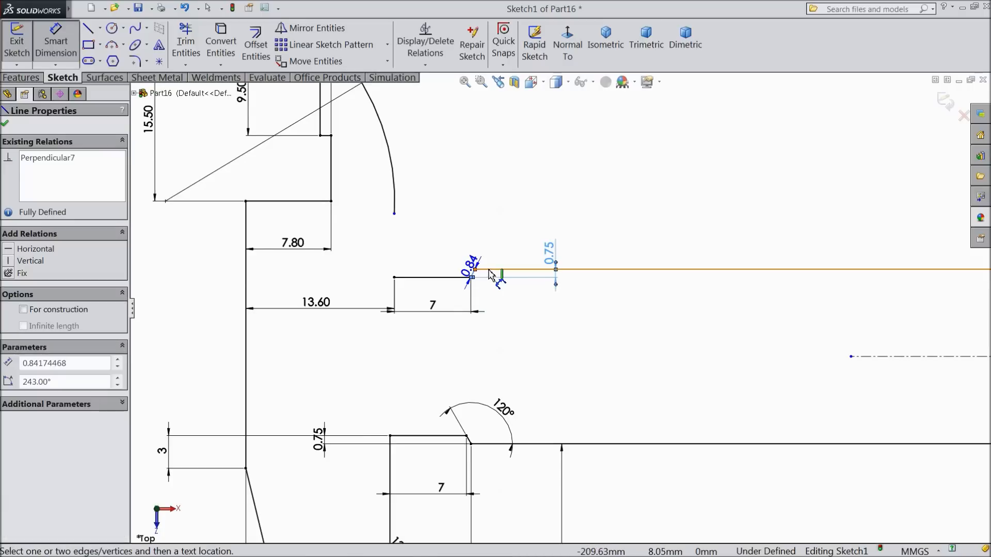
click(514, 308)
click(545, 195)
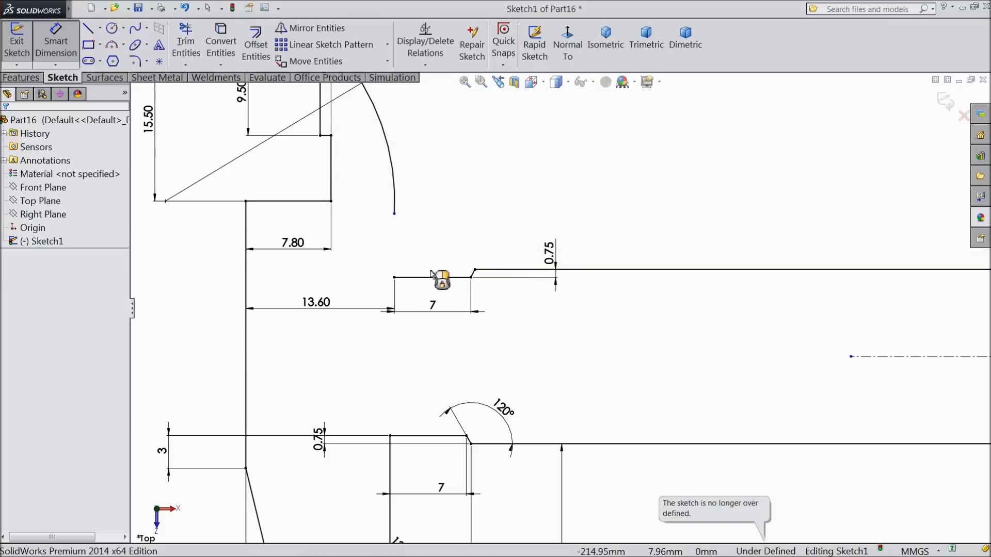
- Try to merge the head arc's free lower endpoint with the outer endpoint of the 7 mm horizontal segment
click(394, 214)
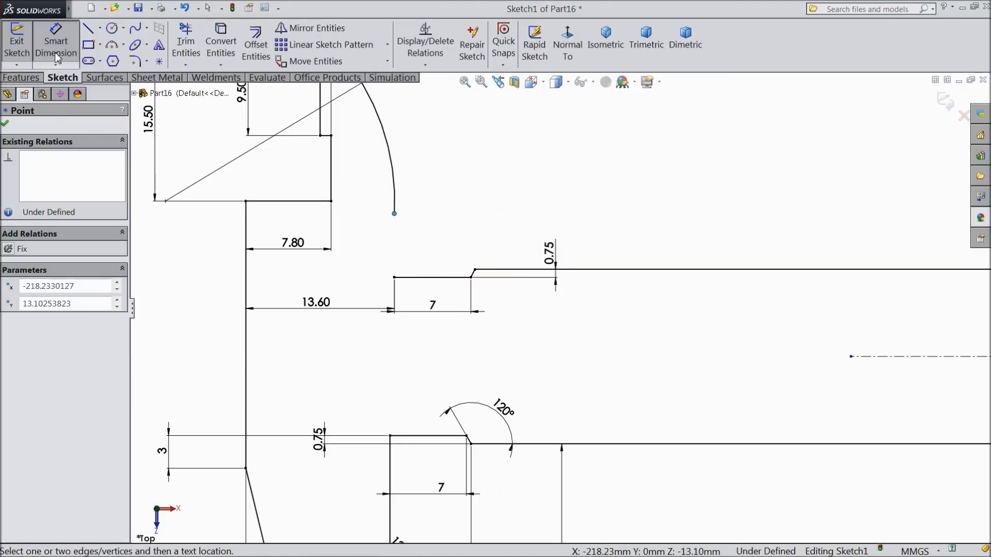
key(Escape)
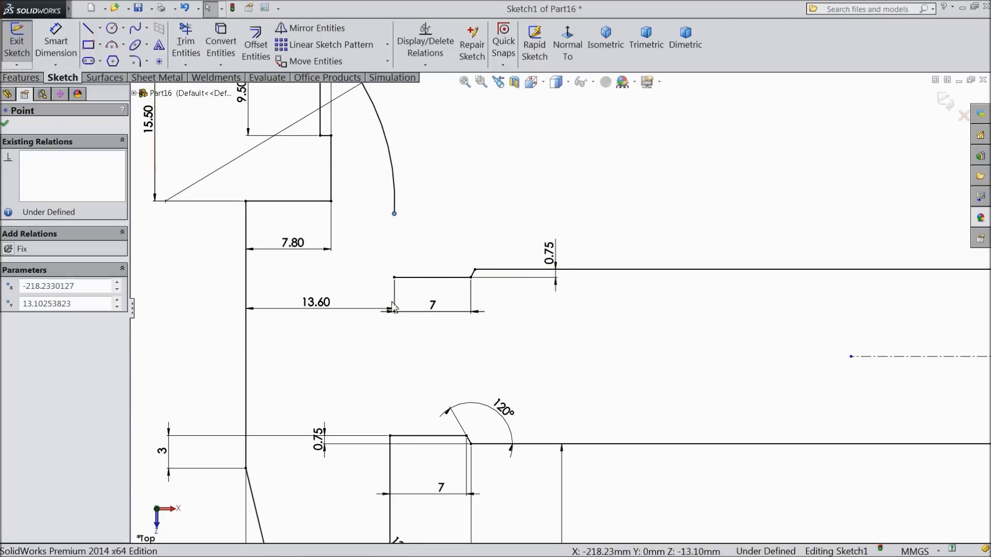
ctrl+click(394, 277)
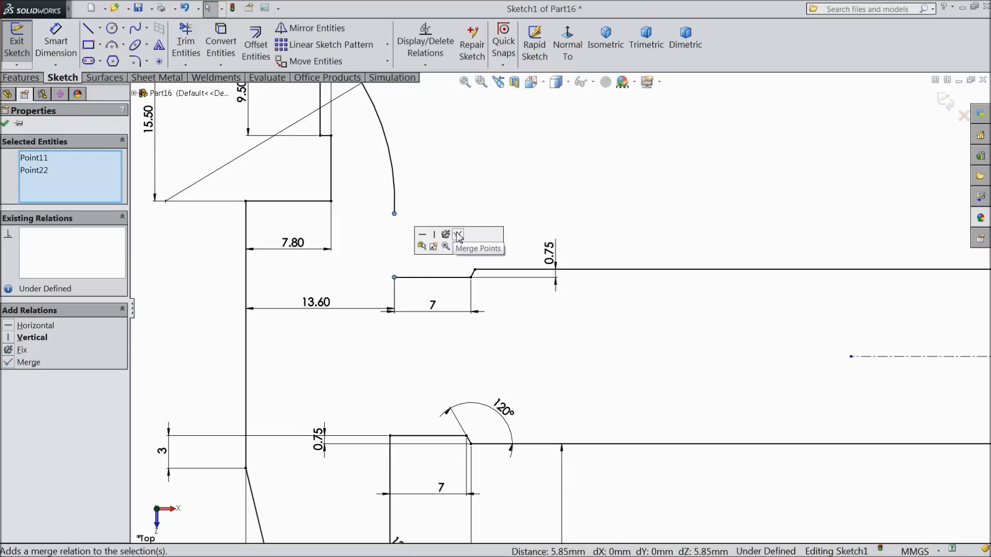
click(459, 241)
click(583, 287)
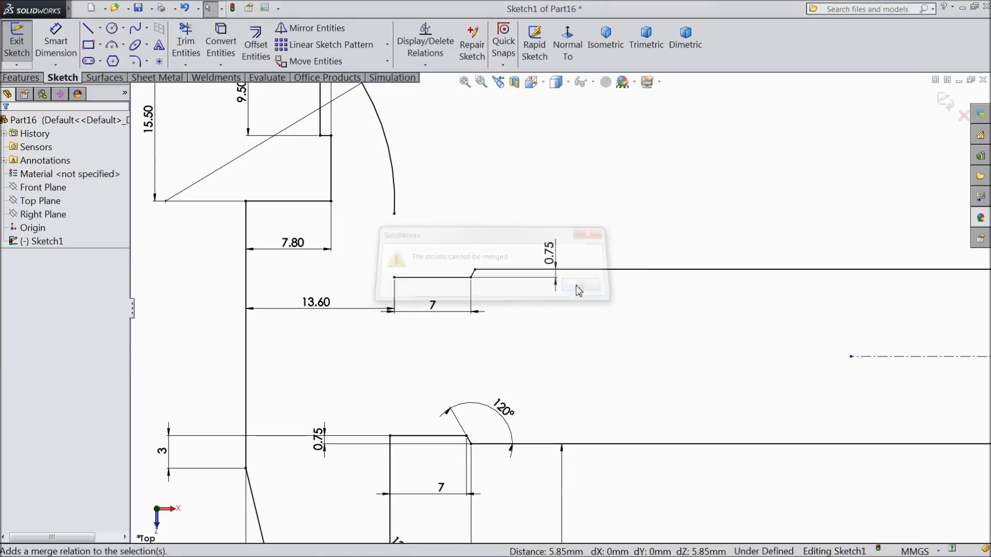
- Extend the head arc's free end down past the 7 mm segment and draw a line from that segment's outer endpoint to the arc
drag(395, 217, 394, 234)
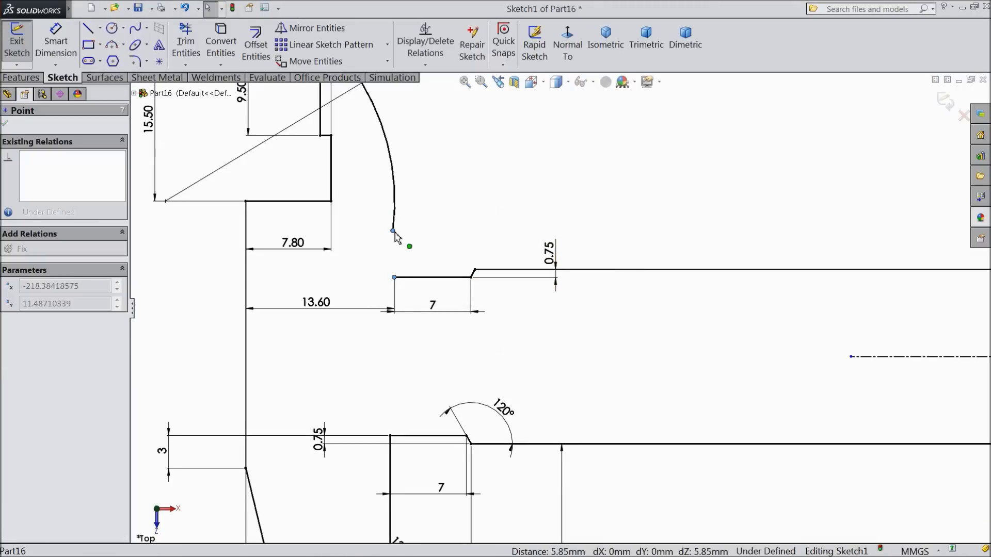
ctrl+click(395, 277)
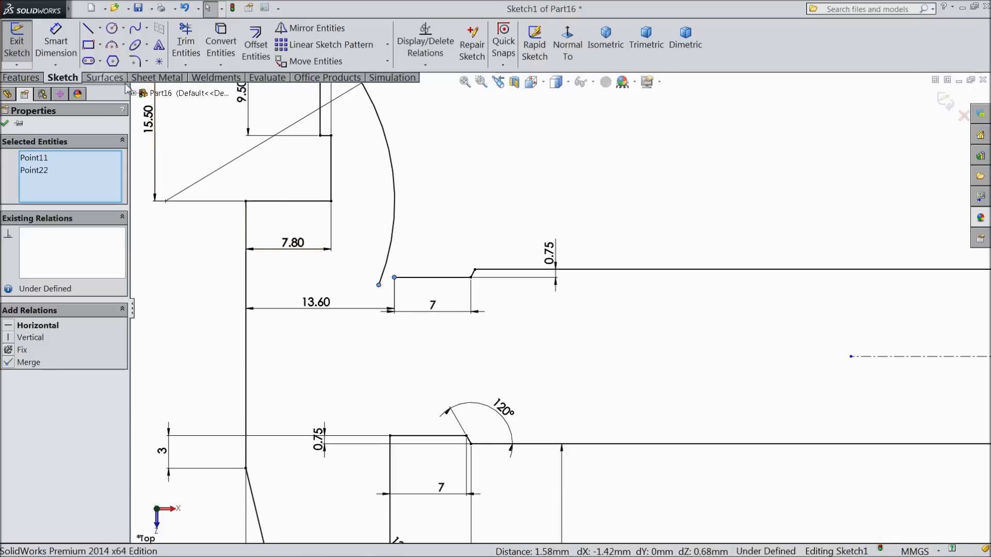
click(89, 32)
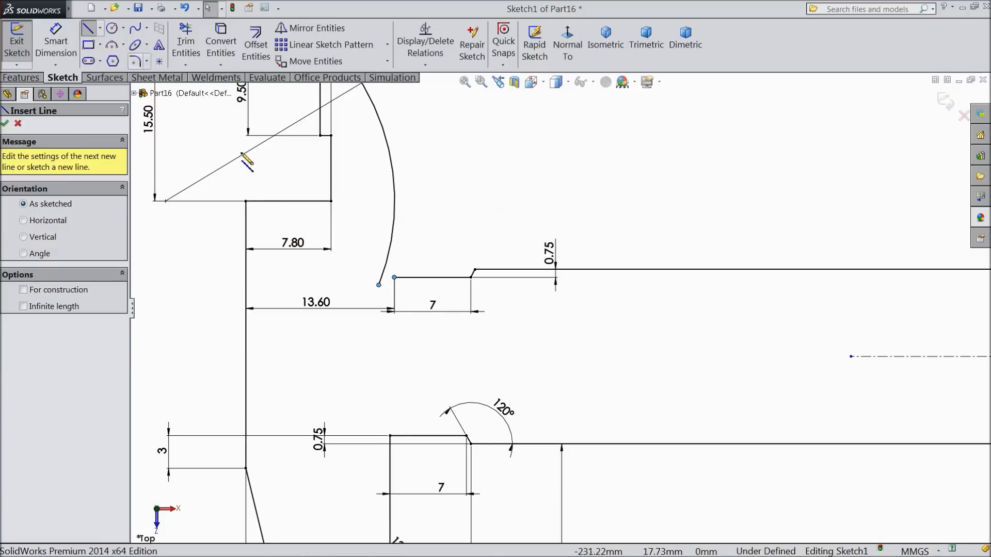
click(394, 277)
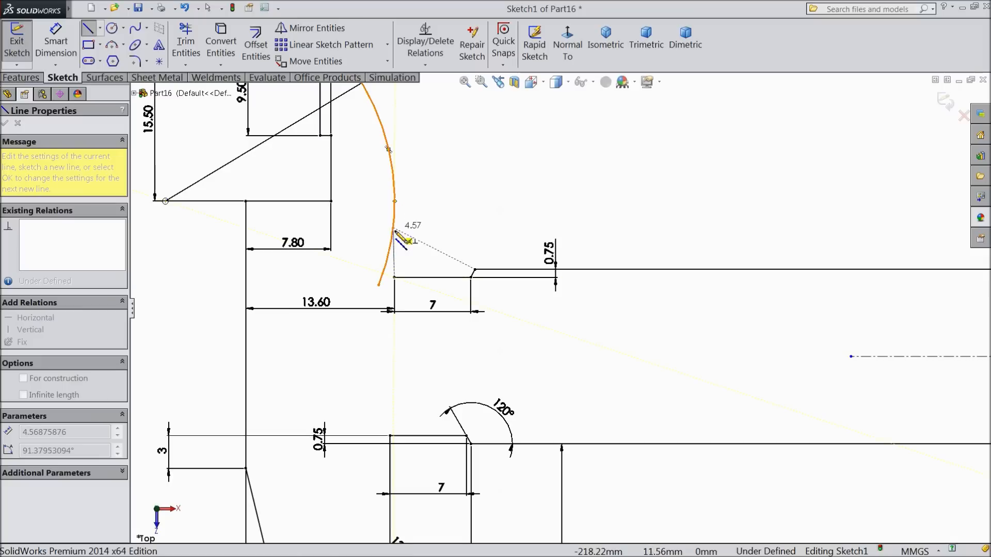
click(393, 233)
right_click(430, 87)
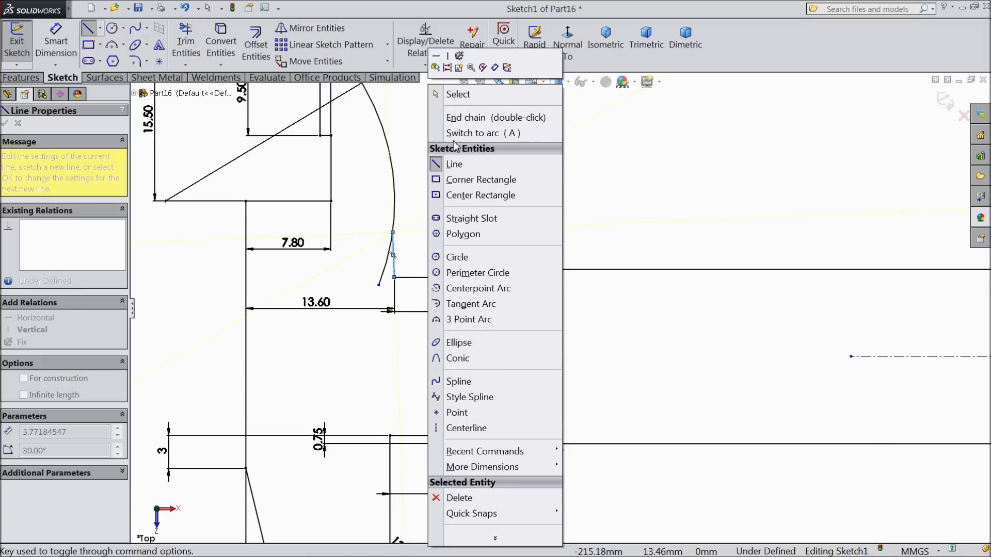
click(457, 166)
- Make the new line tangent to the head arc and trim away the arc portion beyond the tangent point
drag(412, 221, 377, 247)
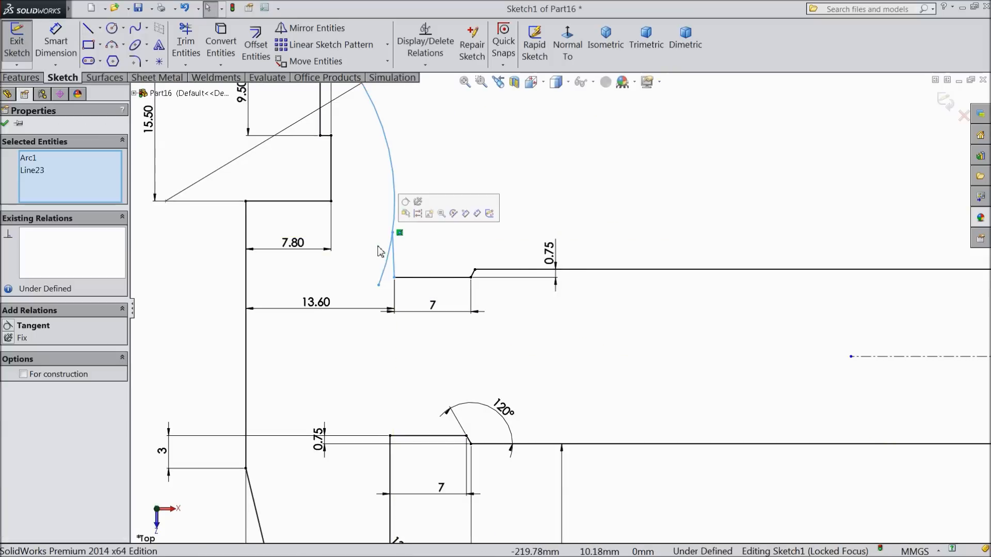
click(405, 202)
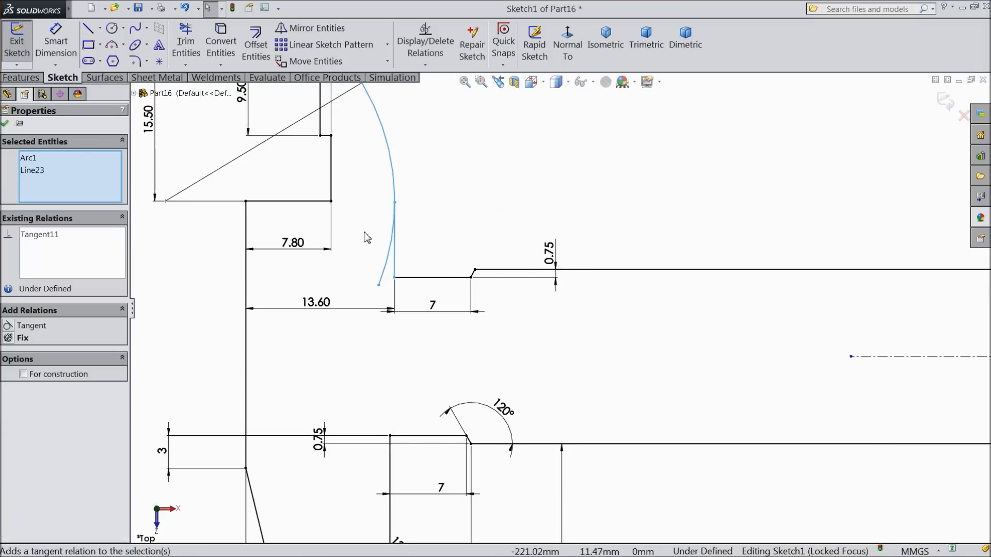
click(185, 41)
click(387, 266)
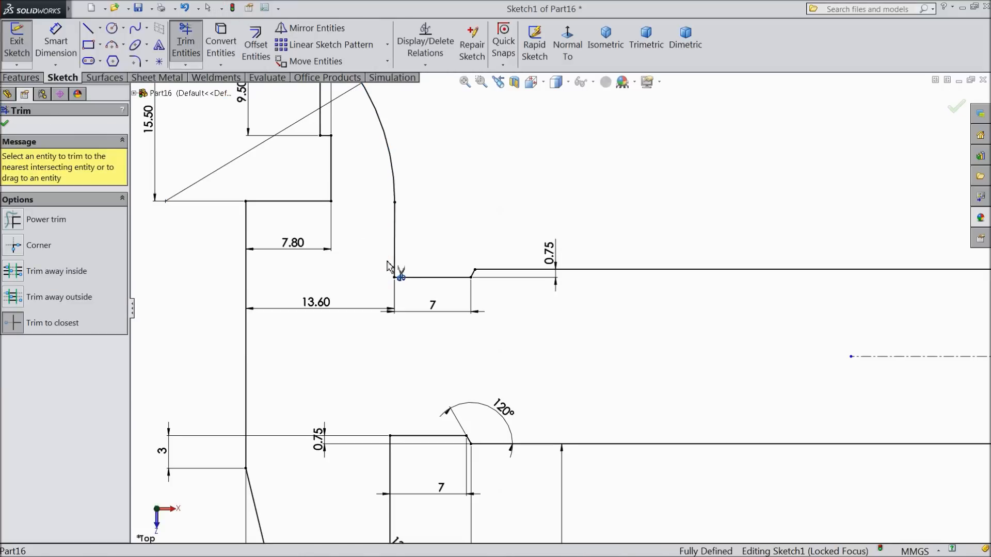
click(6, 124)
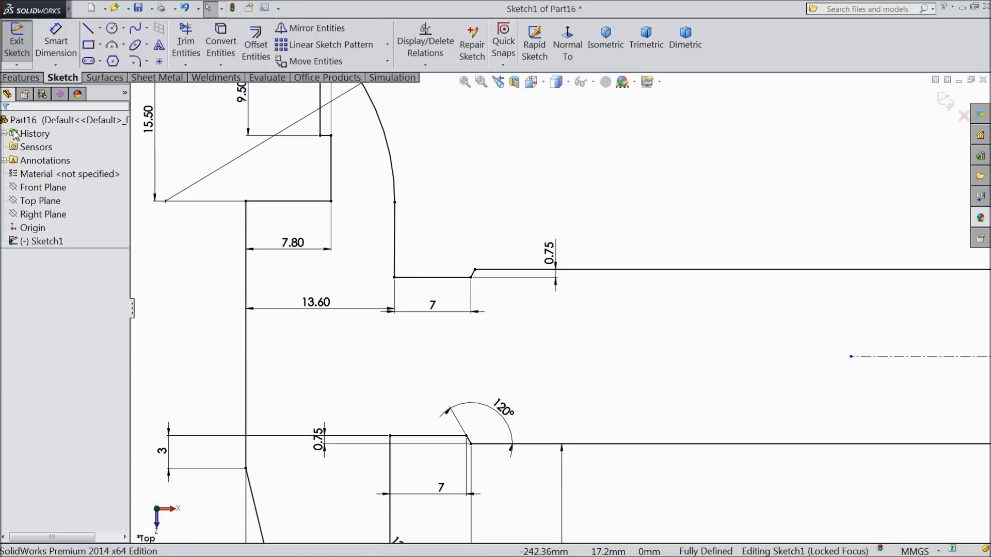
- Apply a 0.5 mm sketch fillet to the outer corner of the 1 mm wide step in the upper jaw
scroll(341, 287, up, 1)
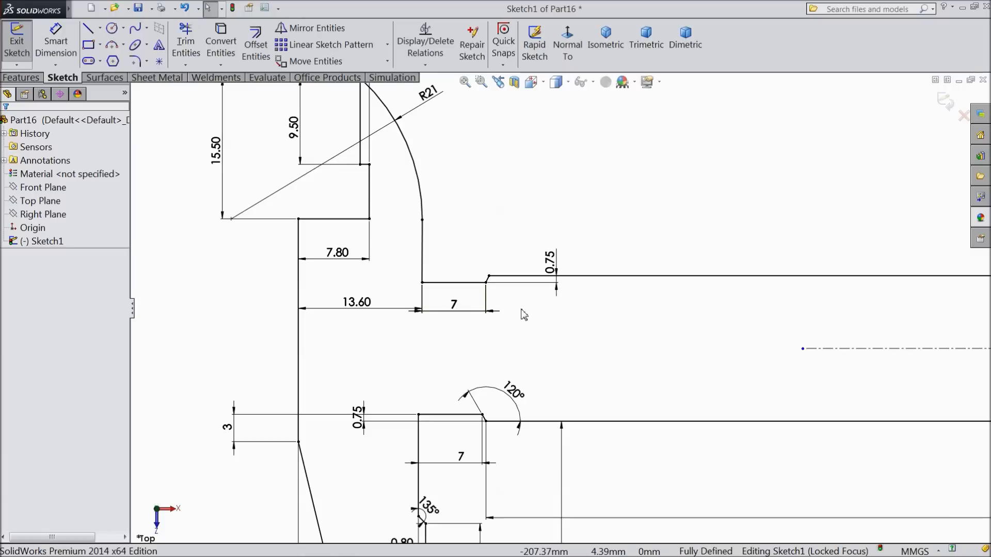
scroll(510, 310, up, 1)
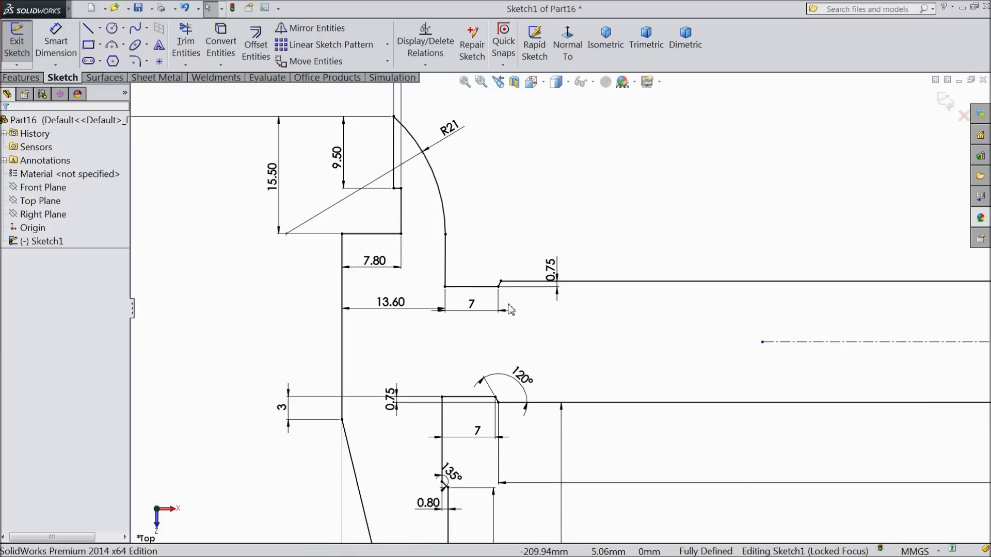
scroll(510, 310, up, 4)
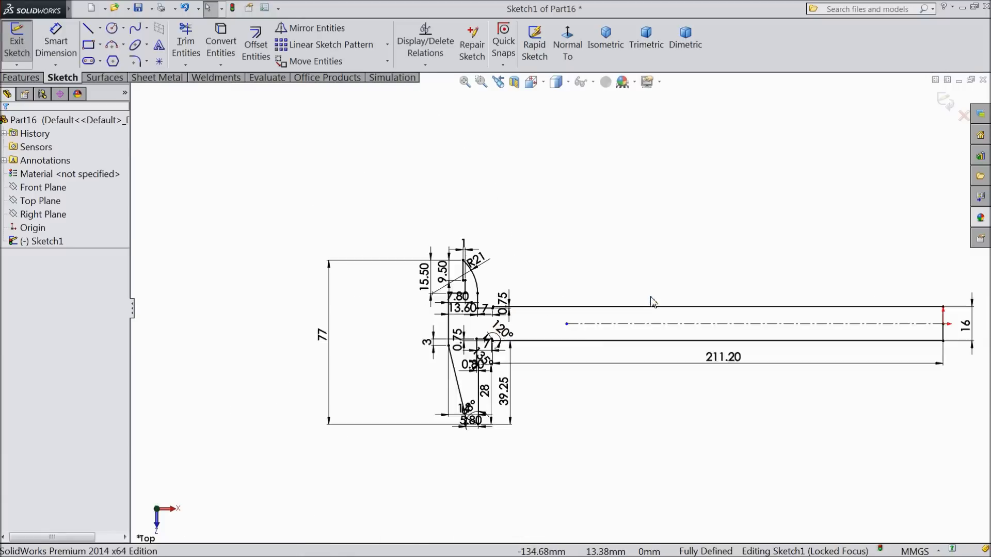
scroll(635, 335, down, 2)
scroll(318, 272, down, 2)
scroll(319, 272, down, 2)
click(135, 65)
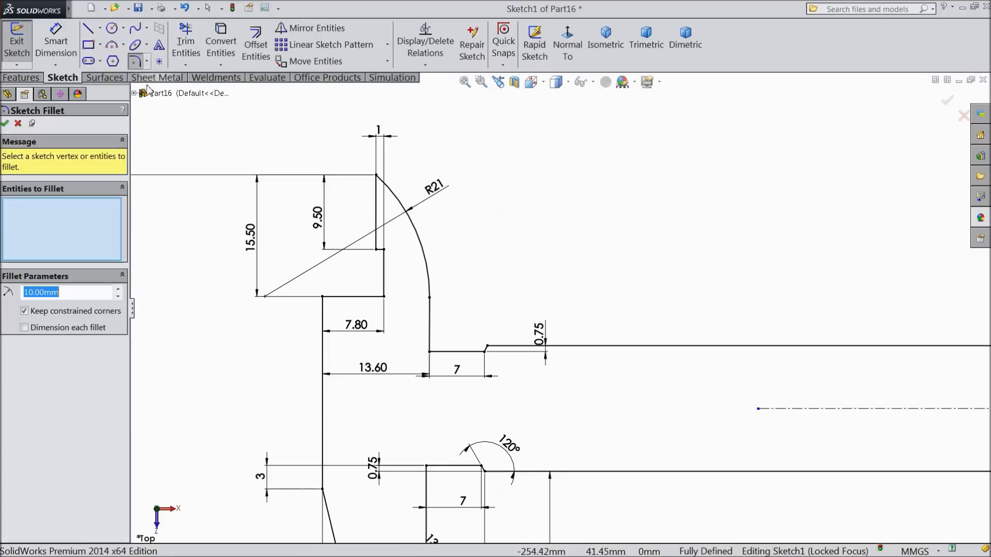
text(1)
scroll(372, 258, down, 2)
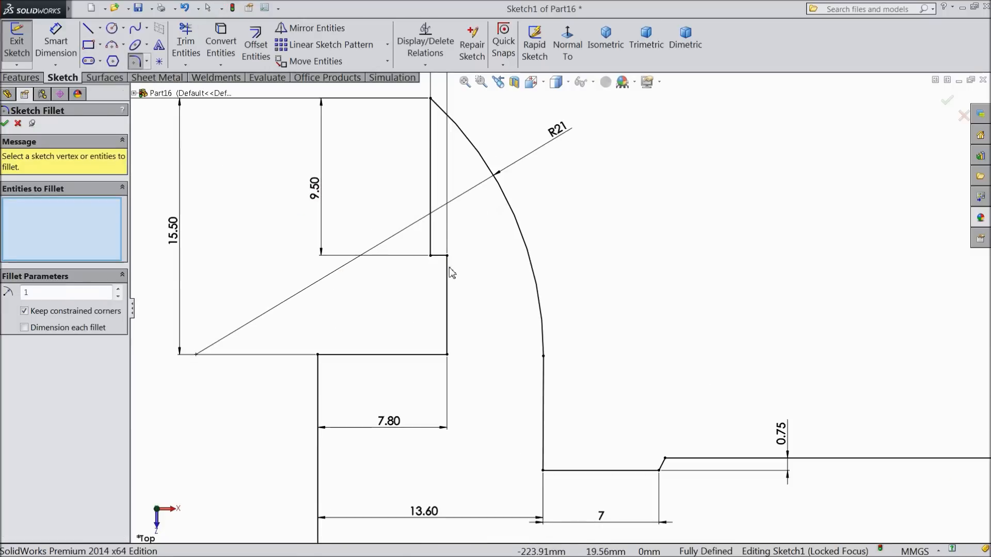
click(440, 257)
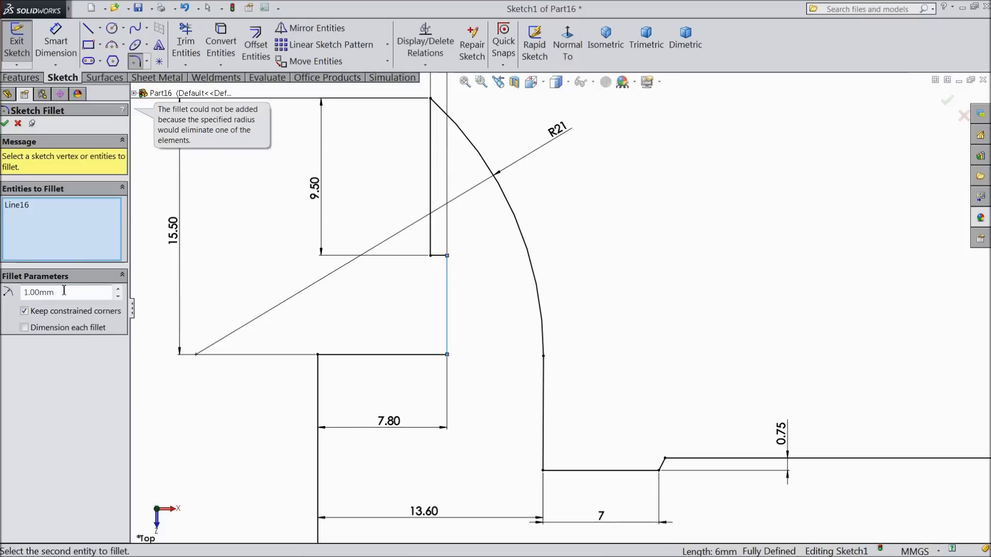
text(0.5)
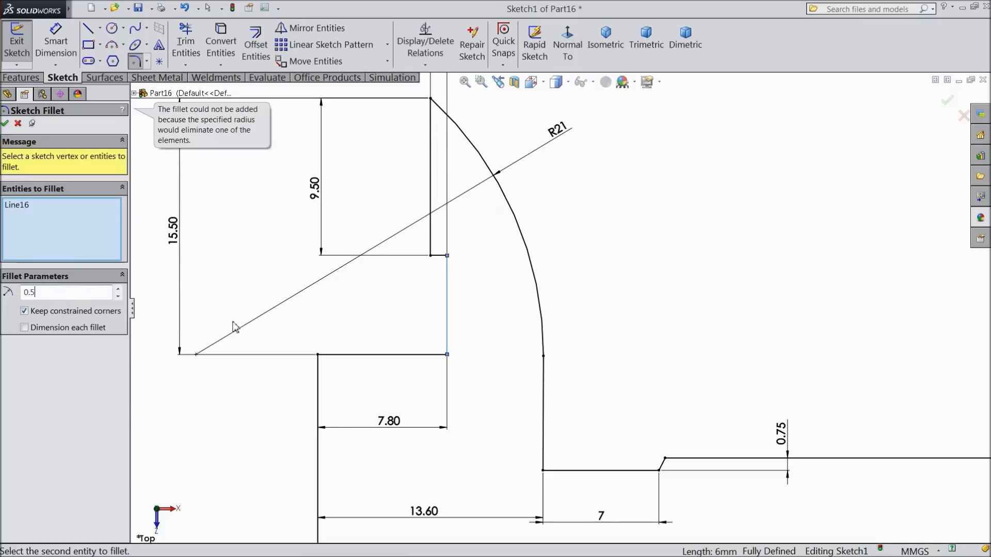
click(446, 270)
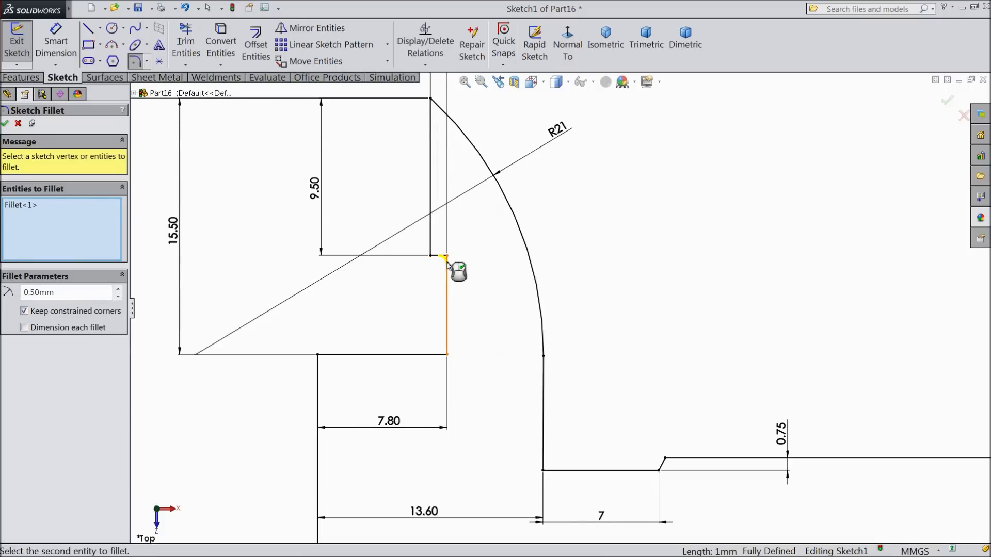
- Add a 0.5 mm sketch fillet where the tangent line meets the 7 mm horizontal segment, and finish the fillets
scroll(555, 402, down, 3)
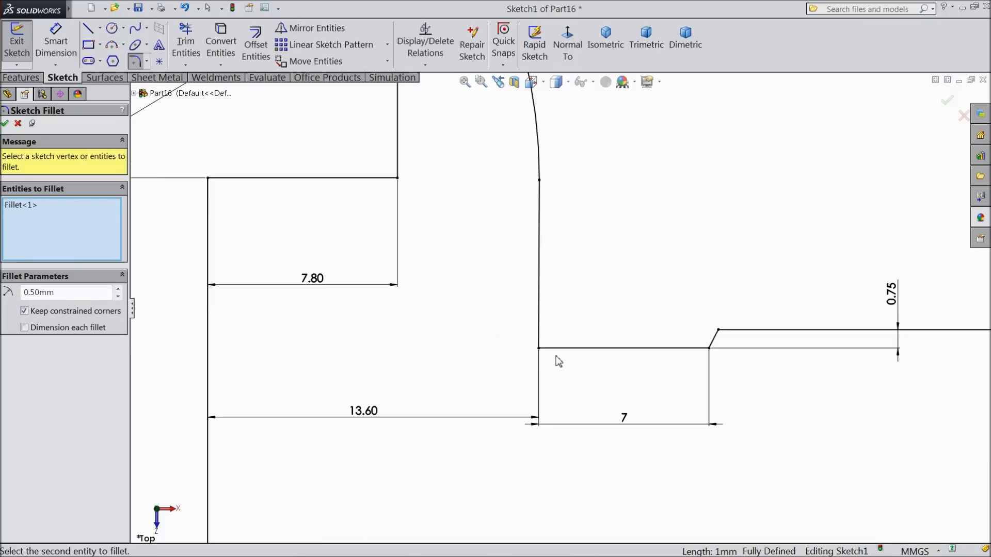
click(539, 349)
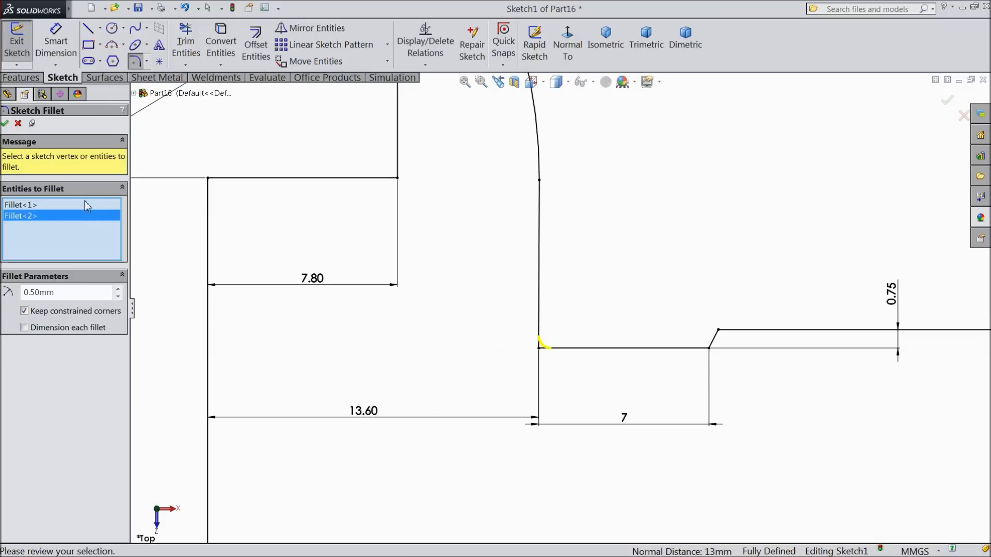
click(5, 124)
scroll(333, 266, up, 3)
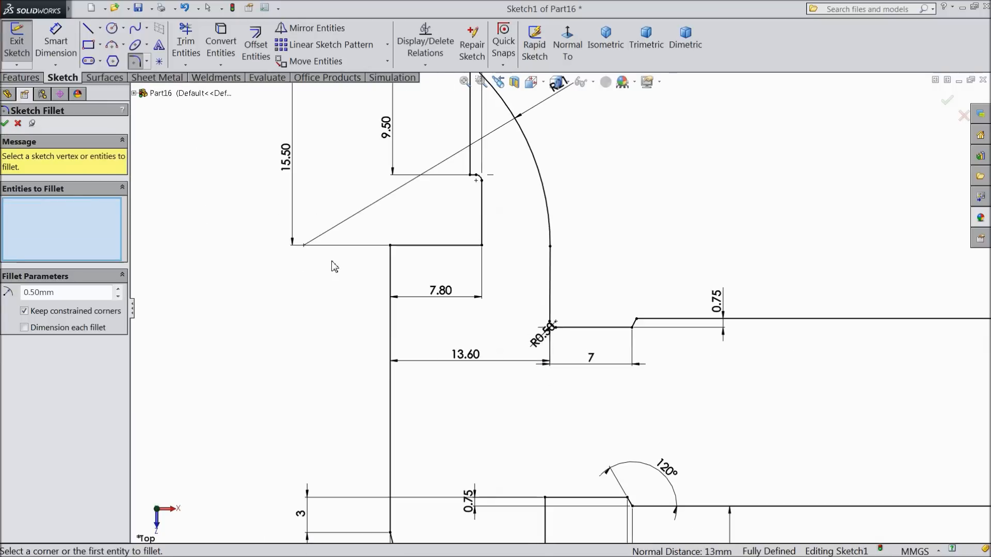
click(5, 124)
- Extrude the finished profile as a blind boss 3 mm deep
click(21, 77)
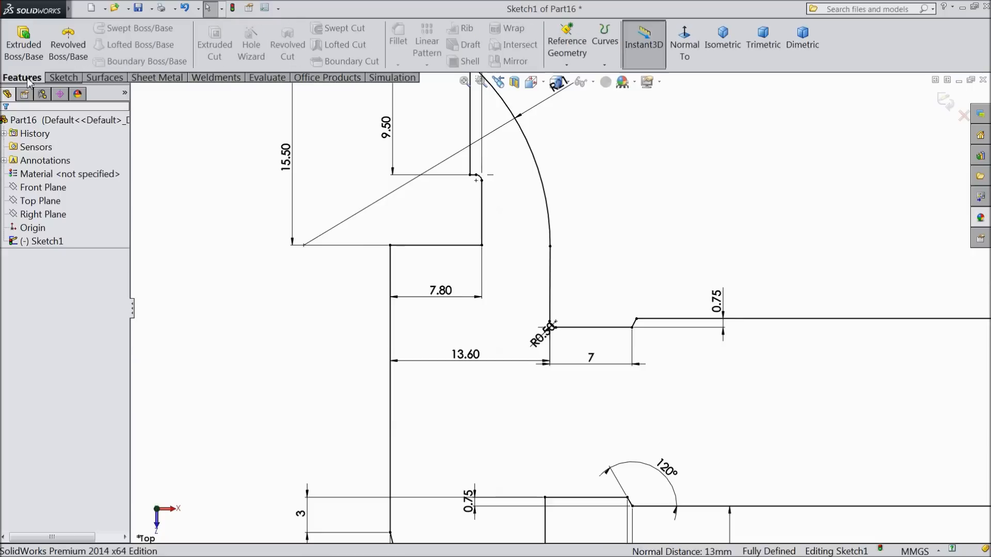
click(24, 47)
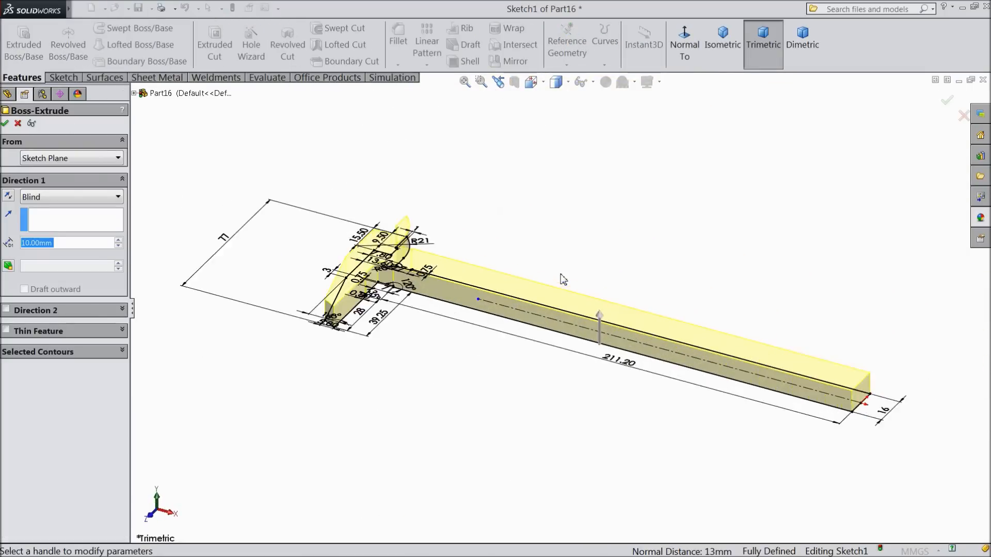
scroll(564, 277, down, 1)
text(3)
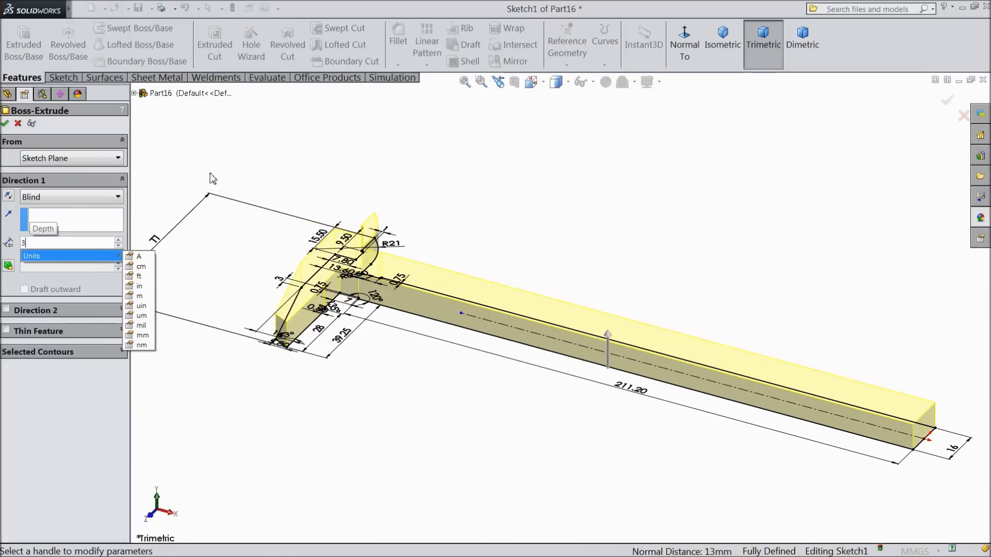
key(Return)
scroll(325, 292, down, 1)
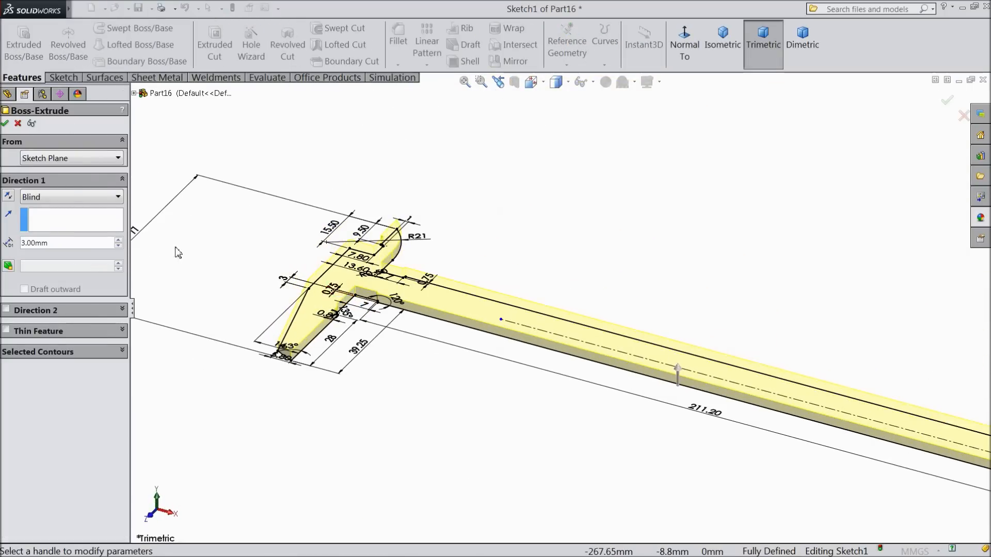
click(5, 124)
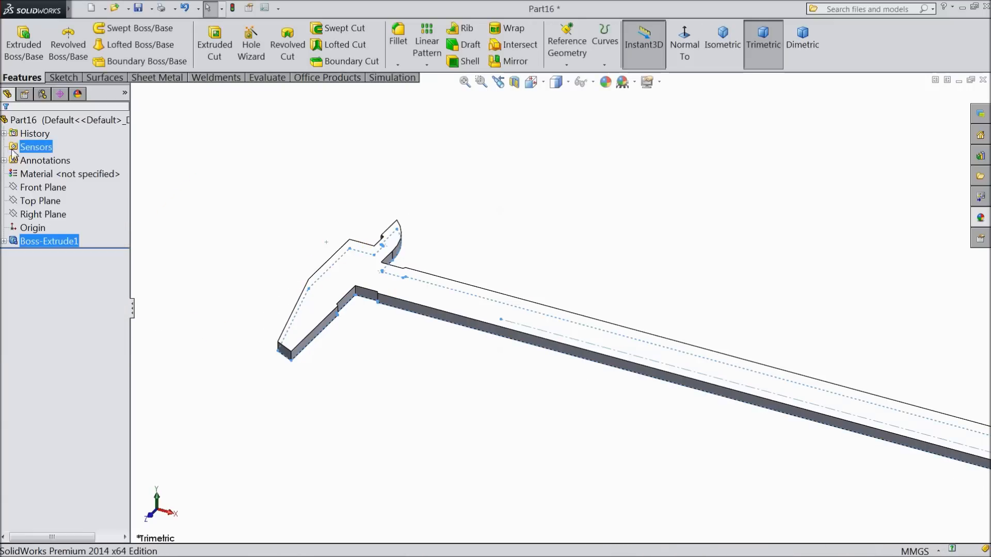
middle_drag(265, 221, 316, 253)
scroll(542, 301, down, 3)
scroll(542, 300, up, 1)
middle_drag(447, 357, 411, 342)
scroll(542, 331, down, 2)
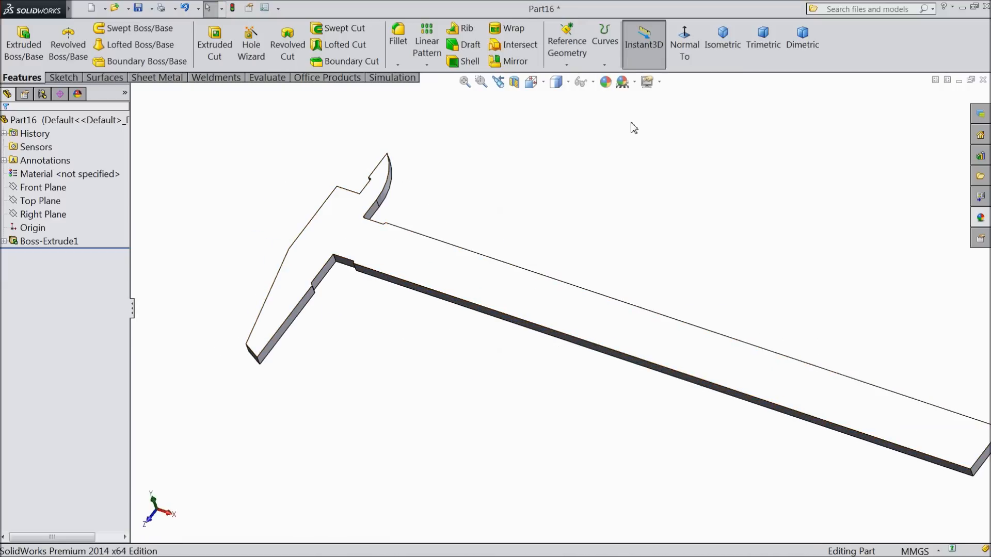
- Start a new sketch on the broad upper face of the extruded body, at the shaft's free end
click(717, 54)
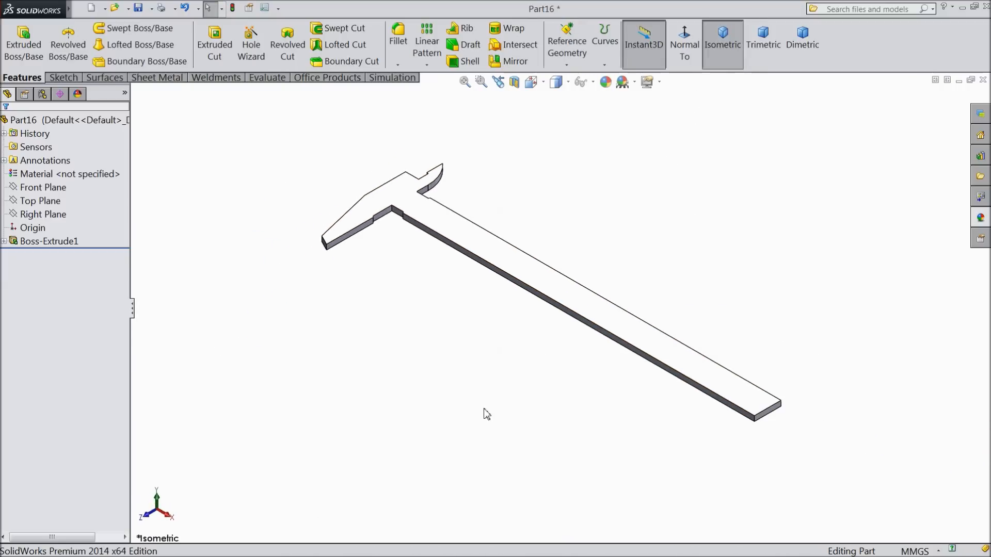
scroll(684, 330, down, 4)
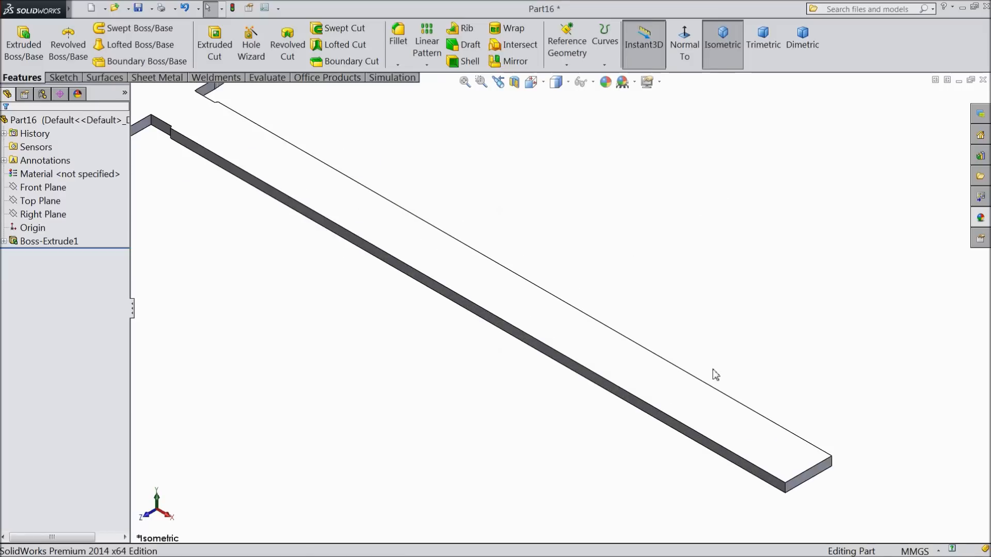
click(692, 413)
click(731, 377)
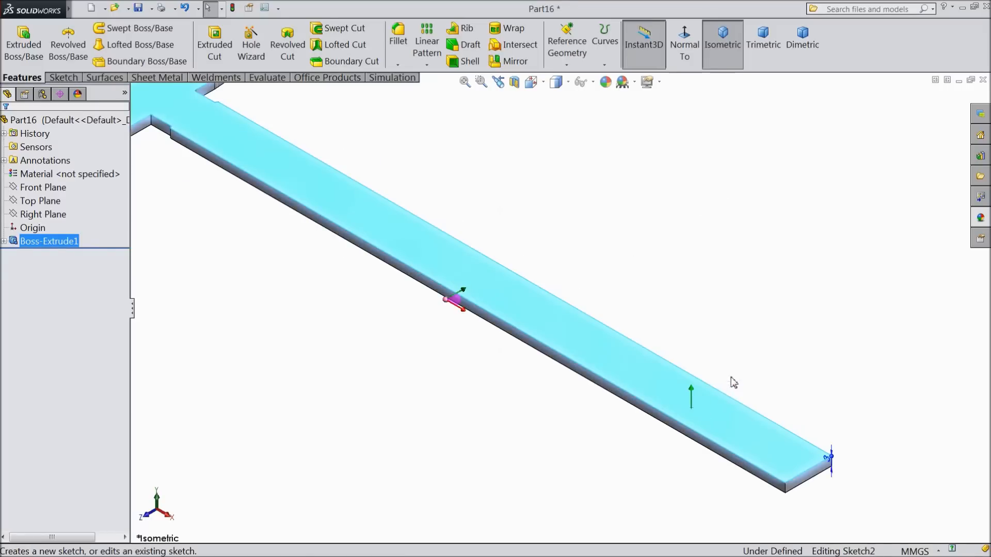
click(684, 66)
scroll(785, 294, down, 8)
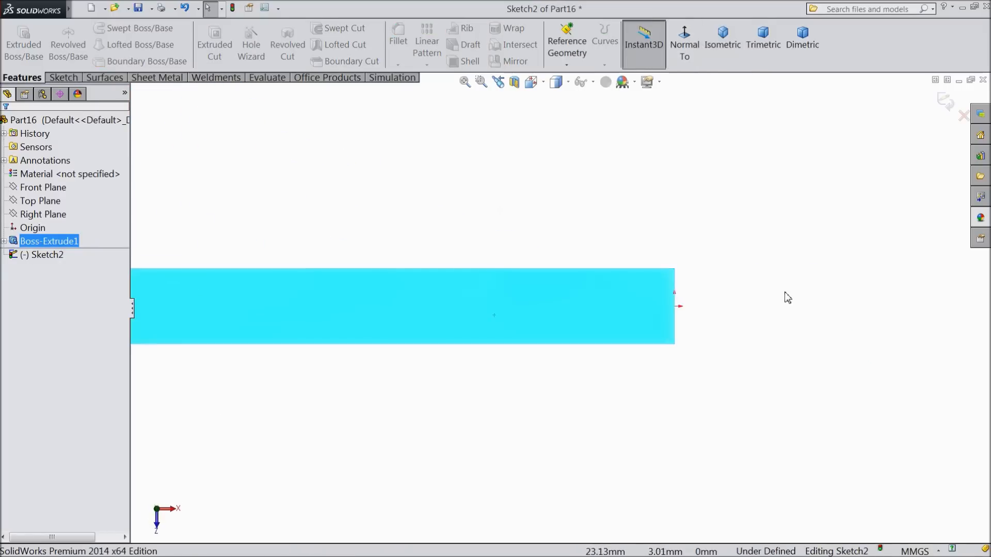
click(64, 77)
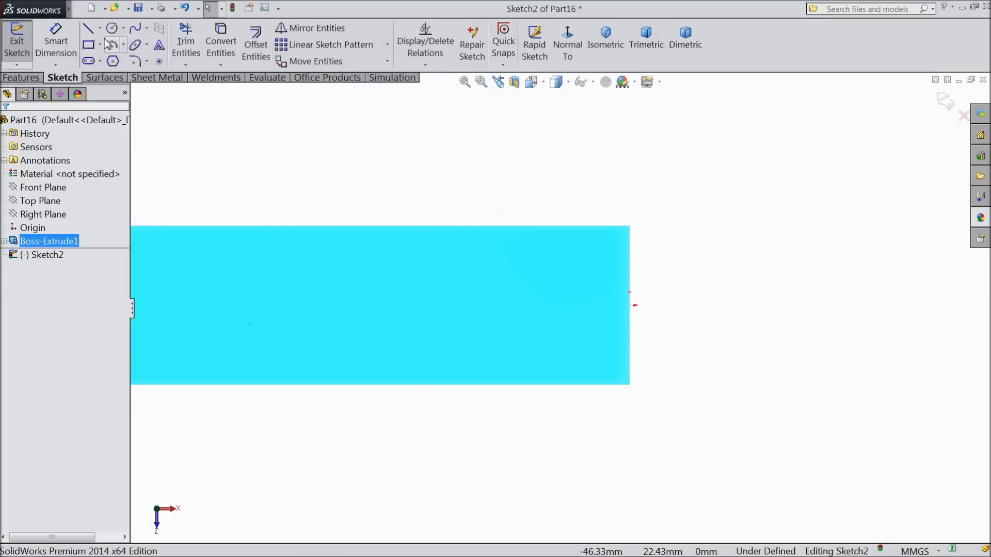
- Sketch two circles about 3 mm in diameter near the shaft's free end, one by each long edge
click(114, 30)
scroll(620, 329, down, 2)
drag(575, 222, 583, 244)
drag(576, 370, 580, 390)
- Dimension the upper circle's centre 3.5 mm from the upper long edge and 3.5 mm from the shaft's end edge
click(63, 53)
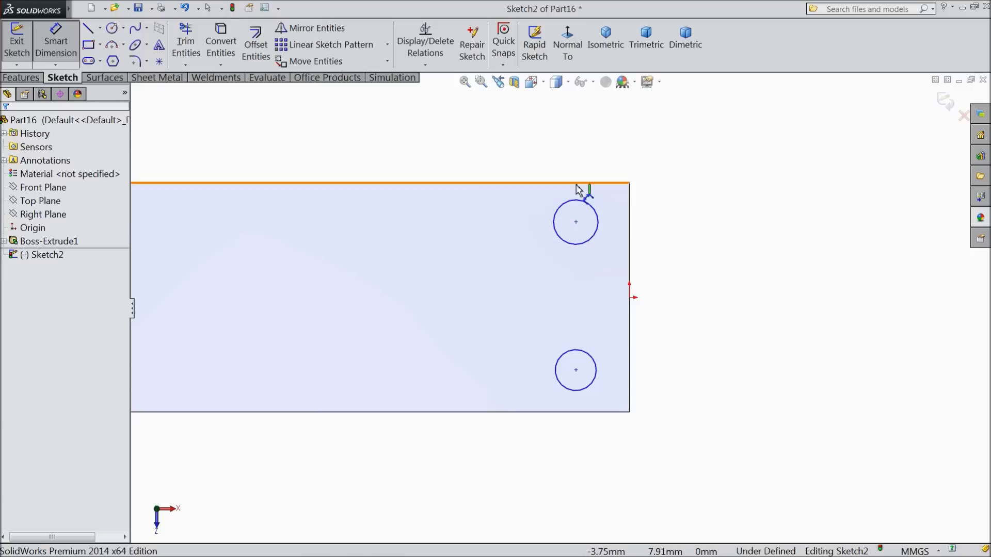
click(576, 184)
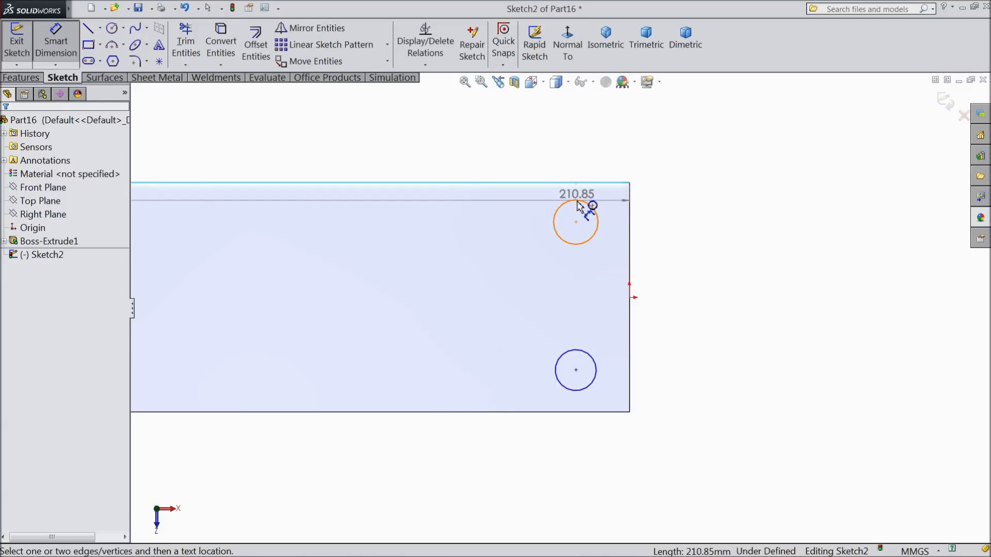
click(579, 206)
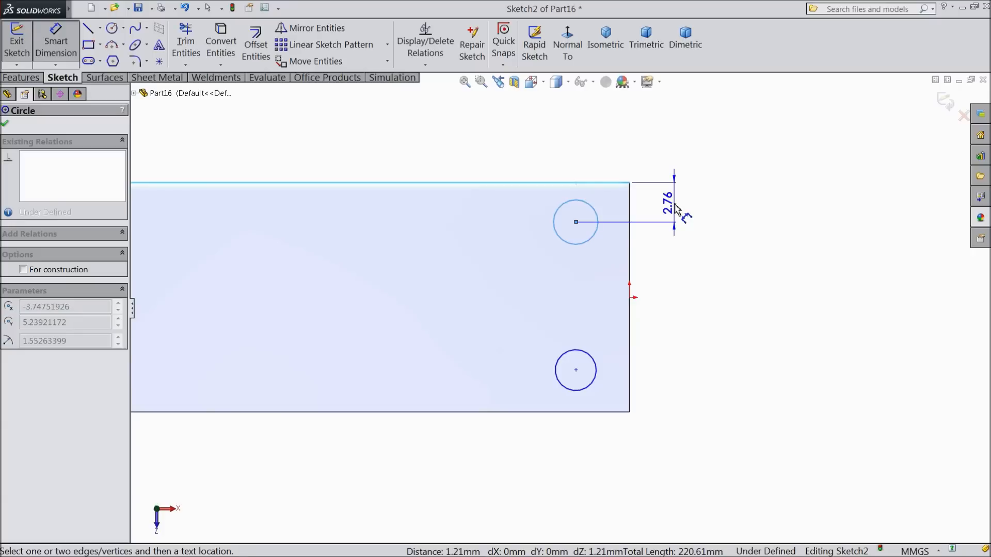
click(675, 208)
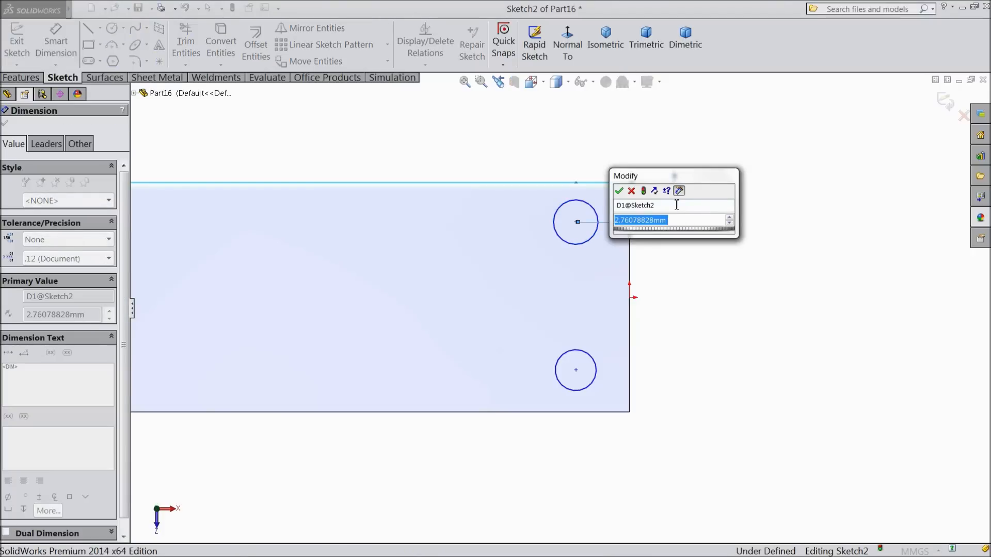
text(3.5)
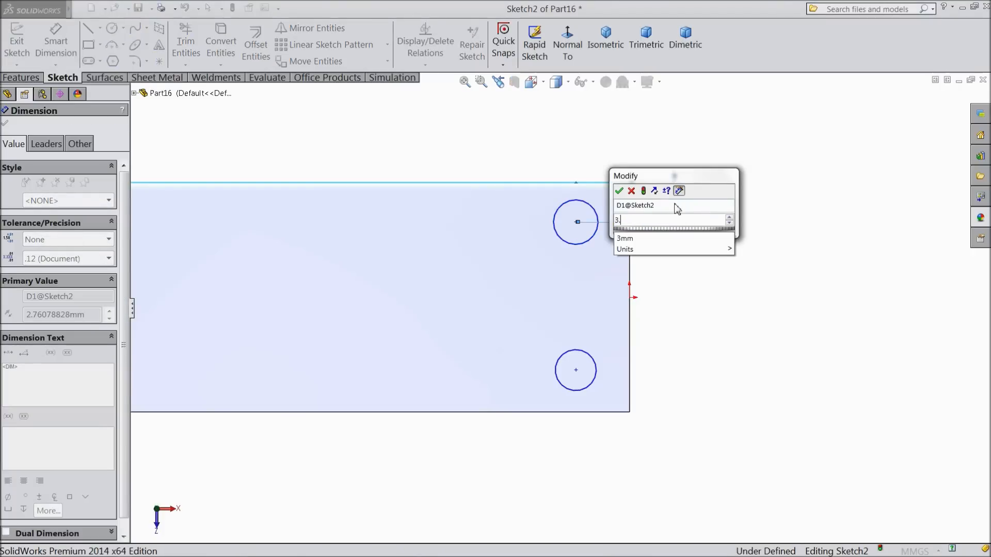
click(619, 191)
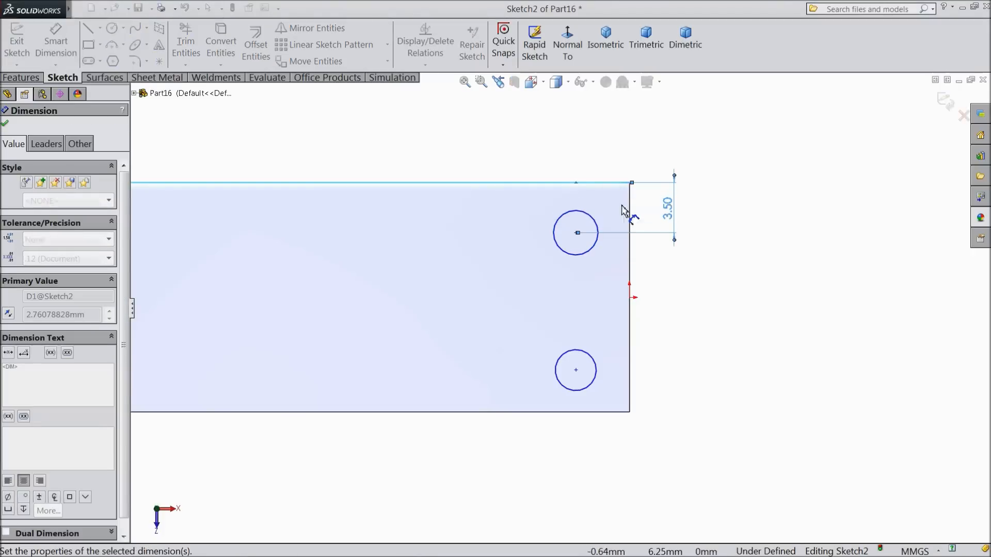
click(597, 243)
click(630, 253)
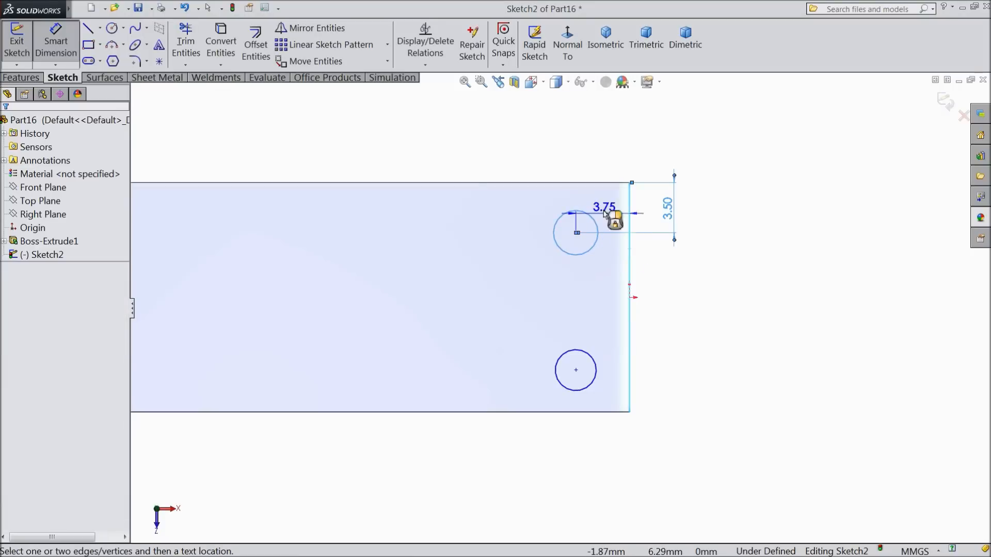
click(598, 152)
text(3.5)
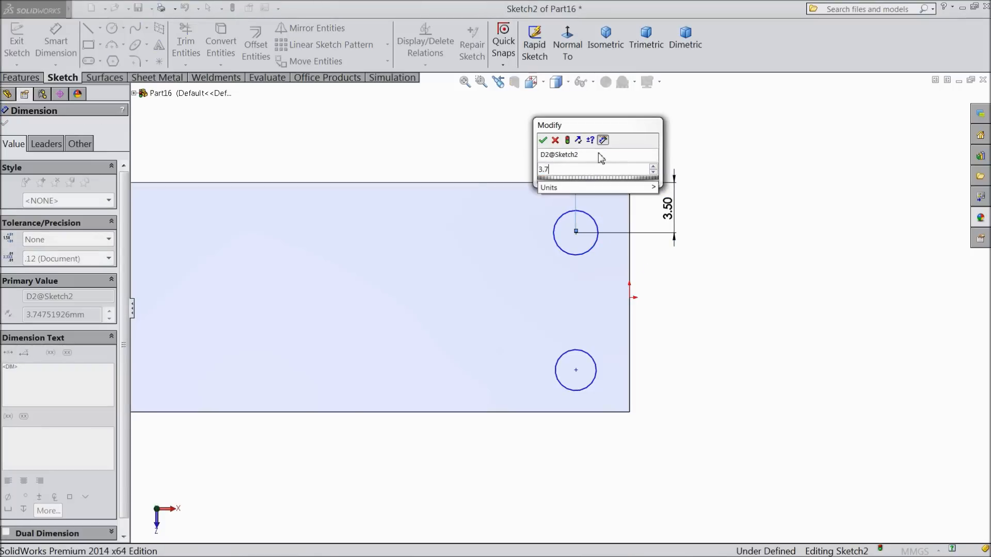
click(542, 141)
- Dimension the lower circle's centre 3.5 mm from the shaft's end edge and 3.5 mm from the lower long edge
click(595, 381)
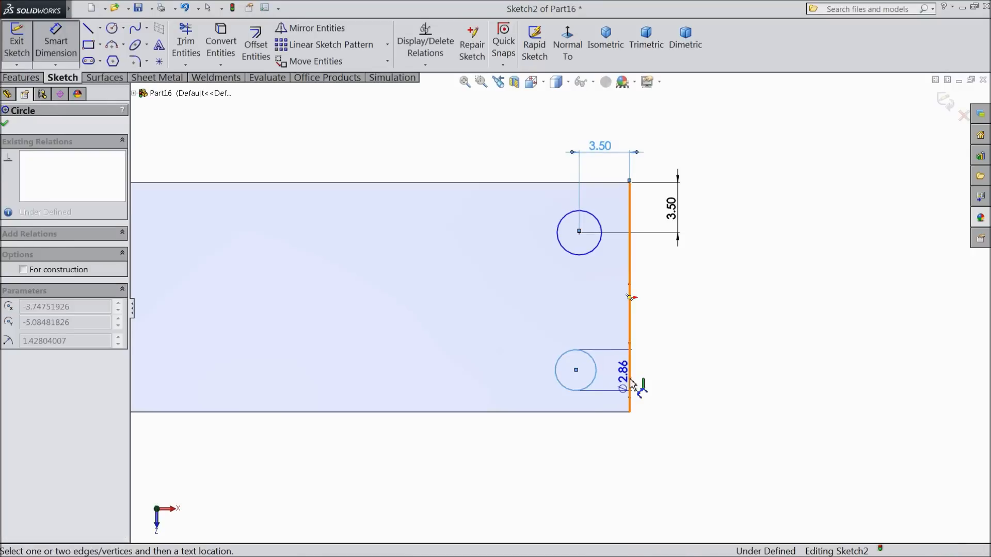
click(631, 382)
click(597, 445)
text(3.5)
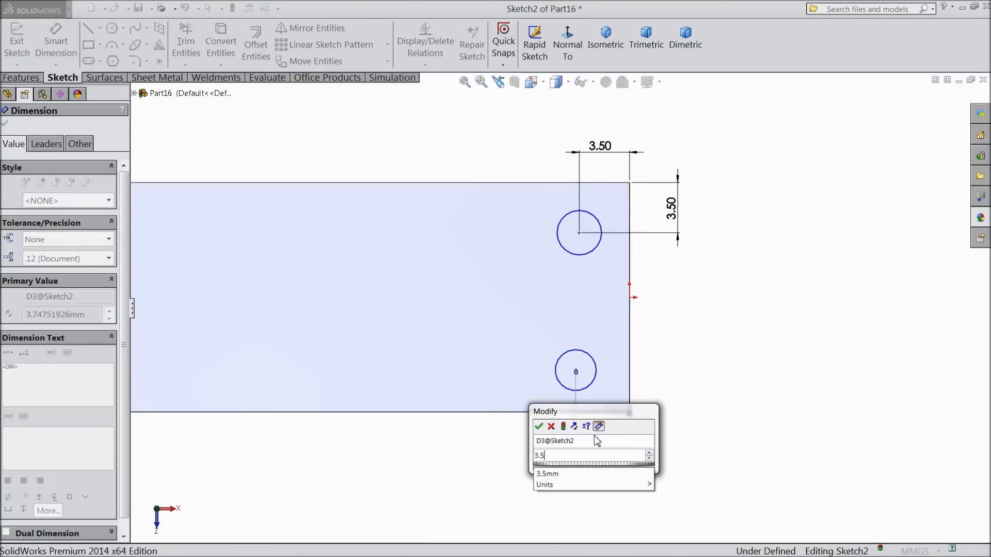
click(538, 426)
click(593, 387)
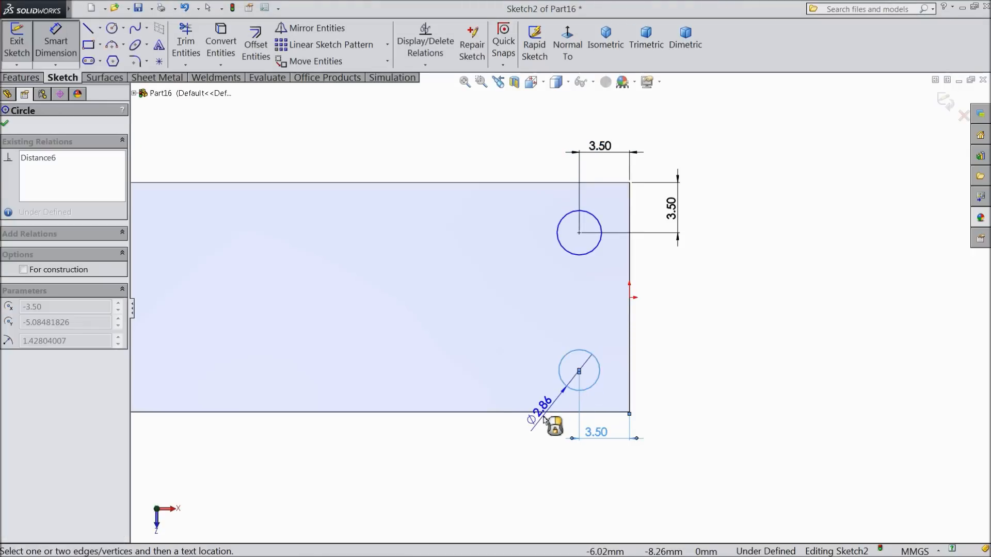
click(546, 413)
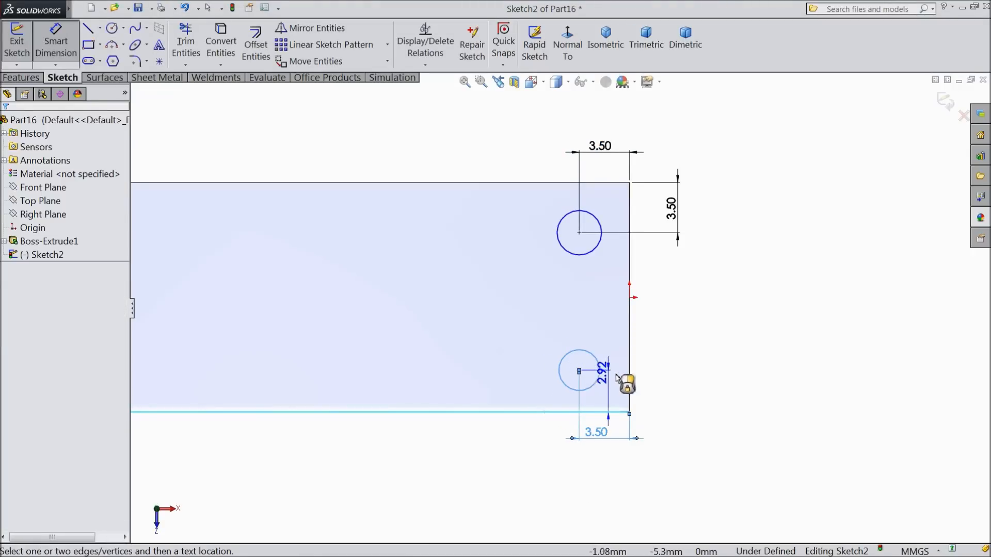
click(674, 394)
text(3.5)
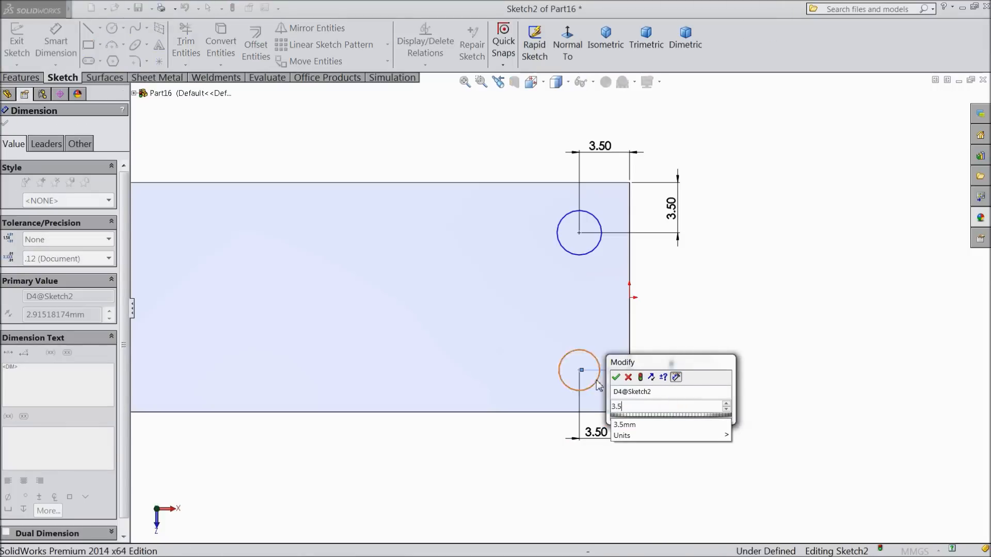
click(615, 378)
- Dimension both circles to a diameter of 3 mm
click(595, 250)
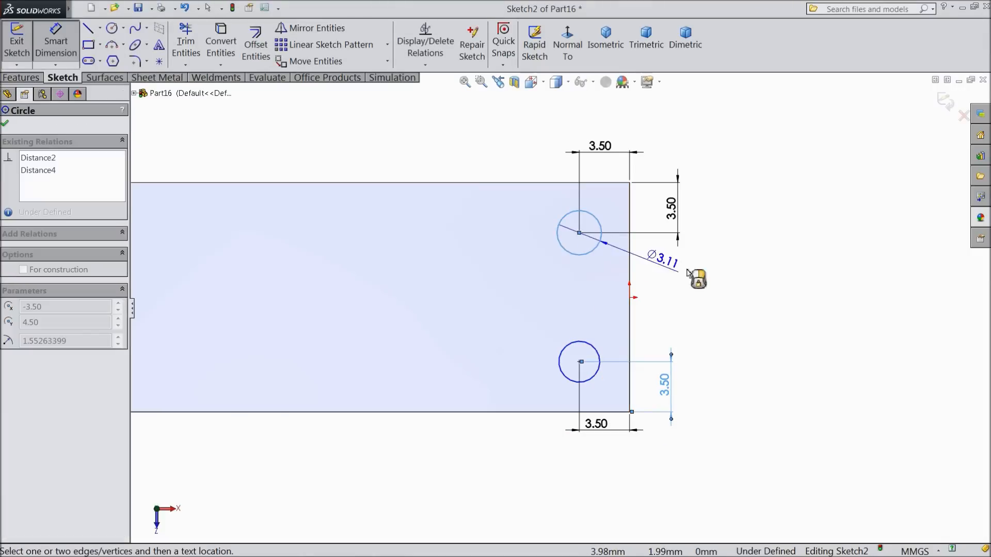
click(735, 282)
text(3)
key(Return)
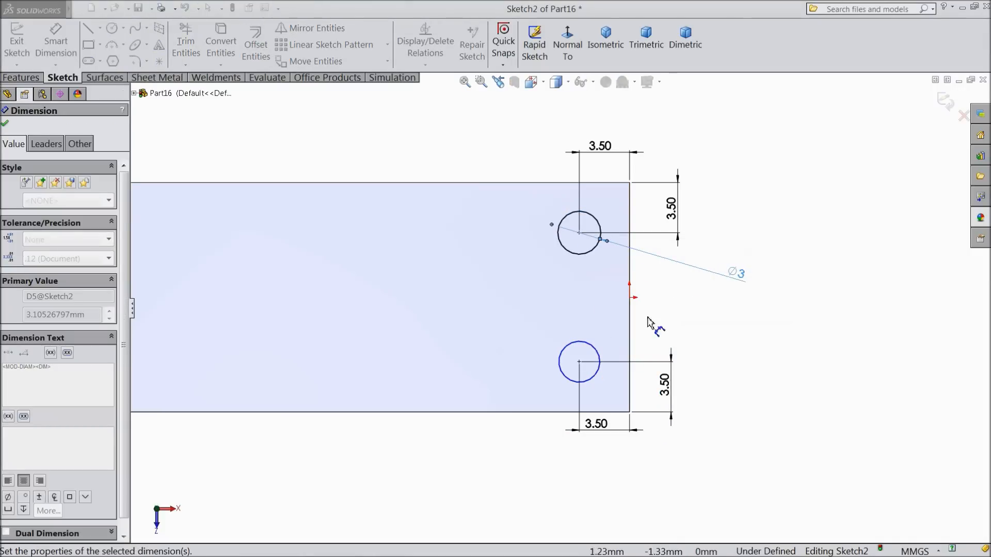
click(600, 373)
click(714, 315)
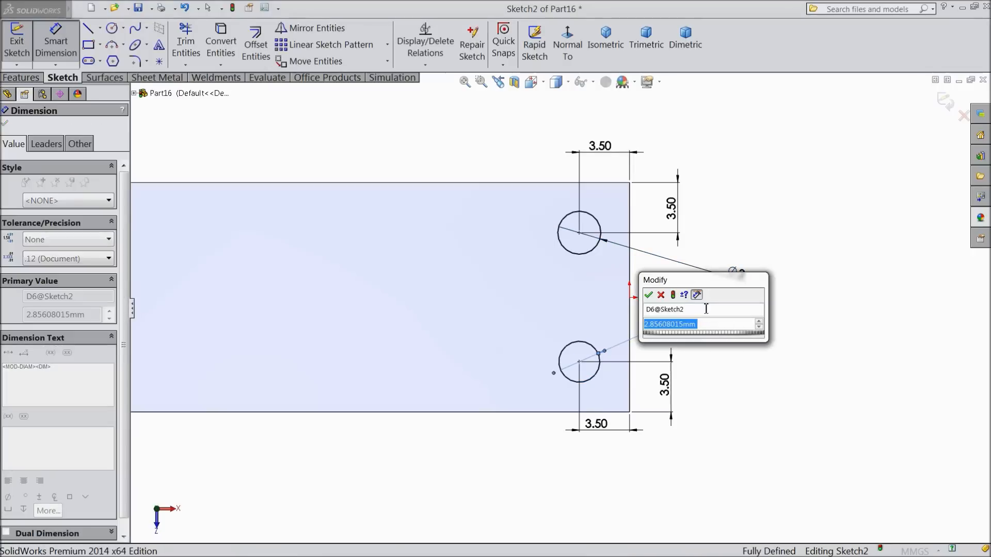
text(3)
key(Return)
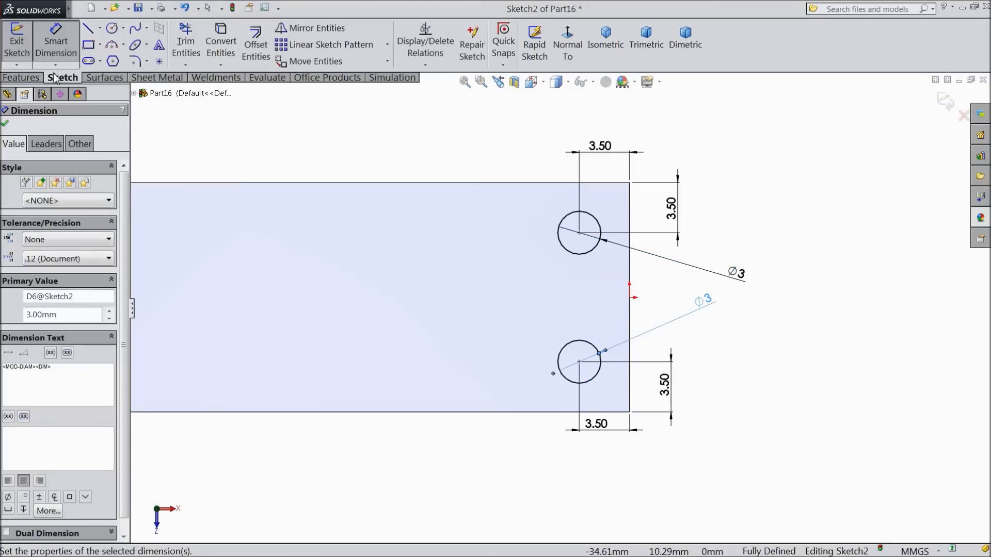
- Cut the two circles into the body as a blind Extruded Cut 1.5 mm deep
click(20, 78)
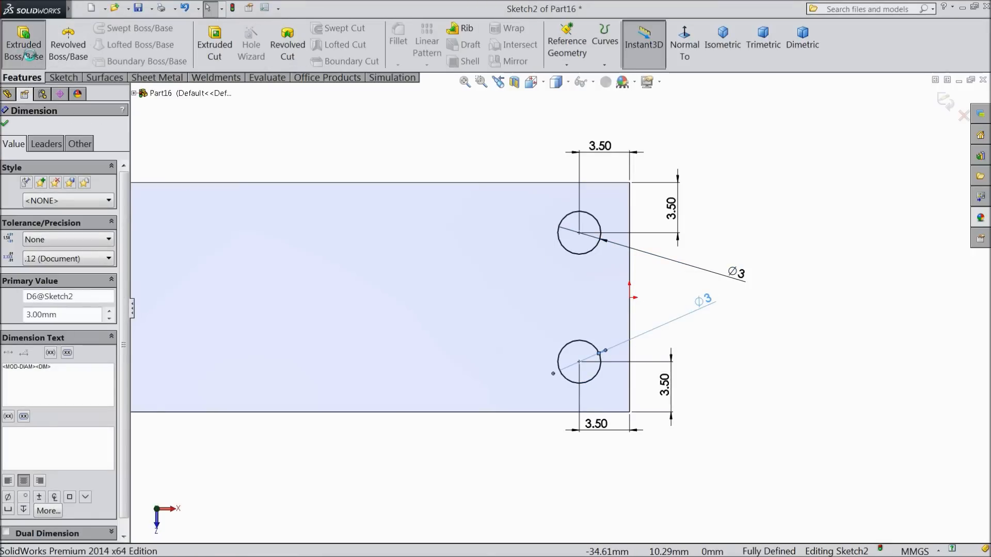
click(33, 57)
click(16, 122)
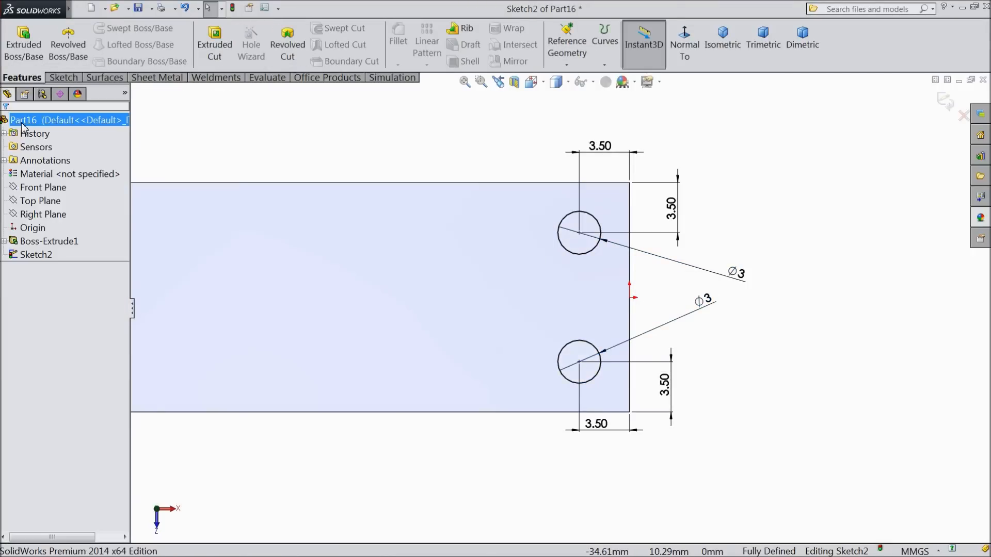
click(215, 47)
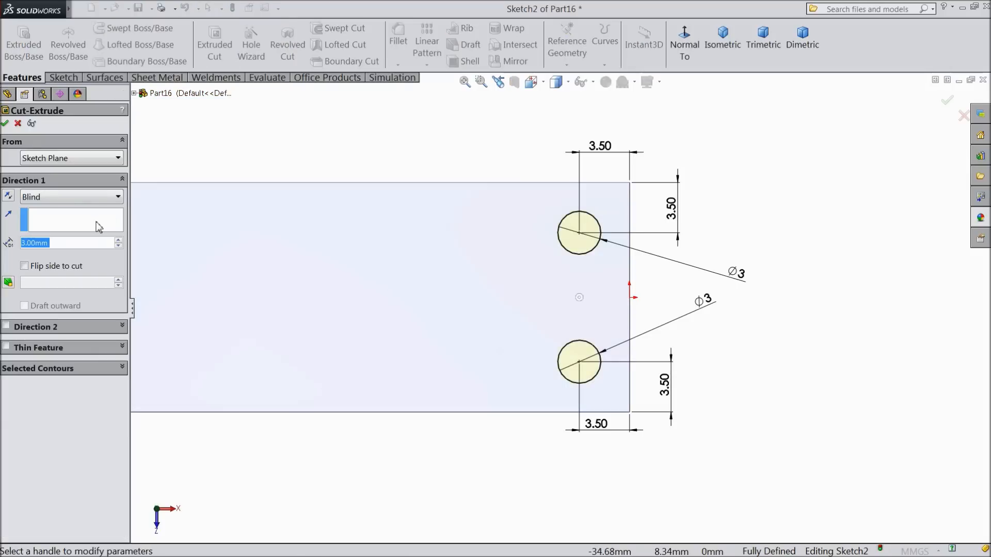
text(1.5)
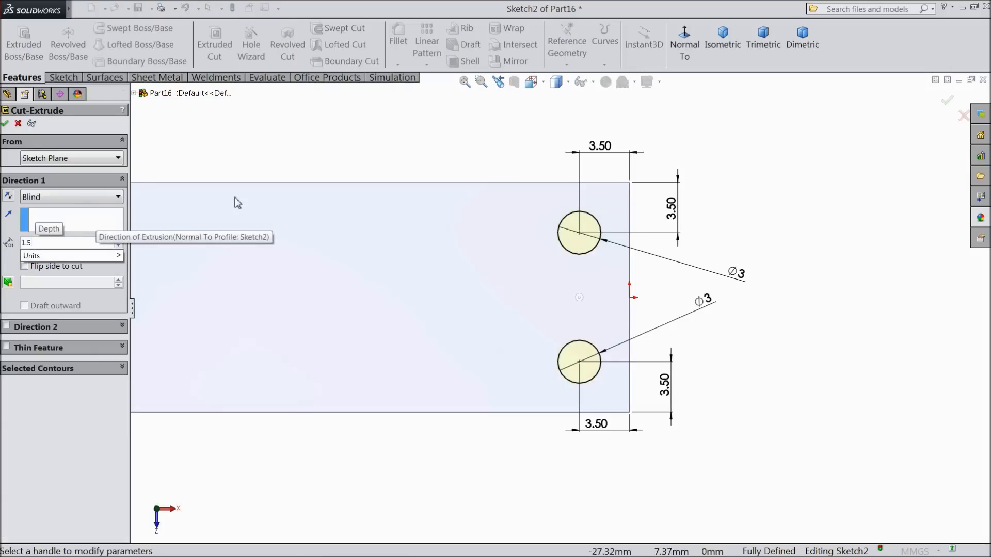
key(Return)
click(7, 124)
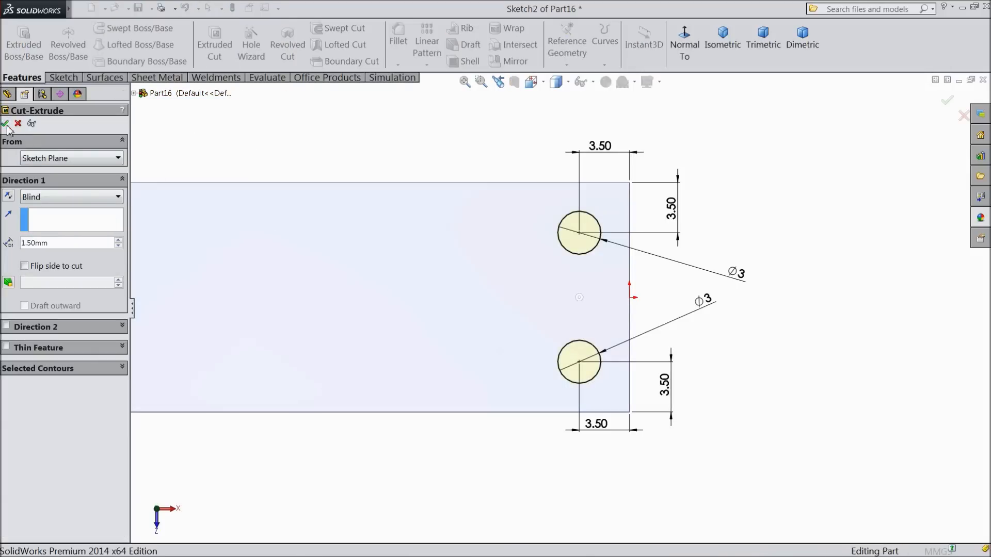
- Start a new sketch on the floor of the upper circular recess and view it normal to the sketch plane
middle_drag(407, 375, 401, 336)
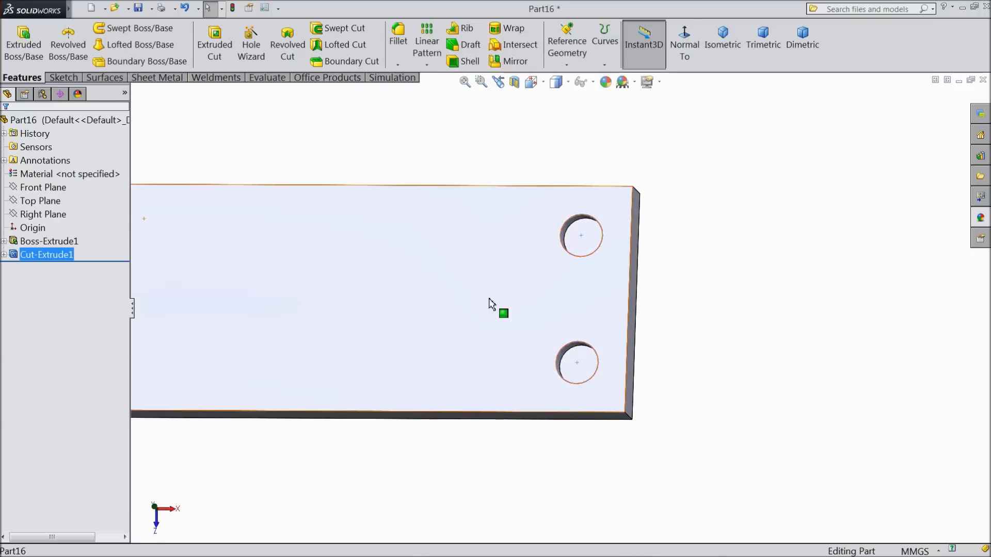
click(590, 248)
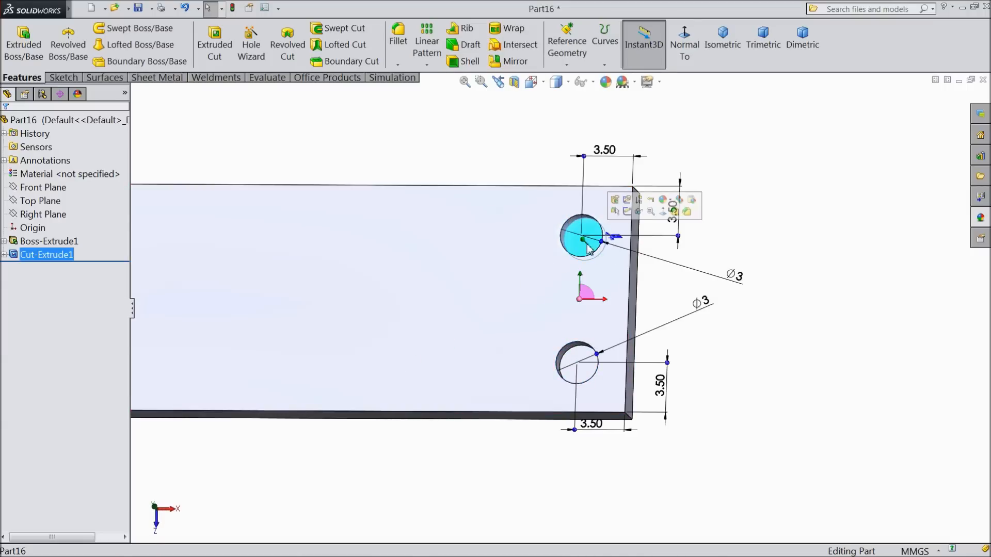
click(627, 212)
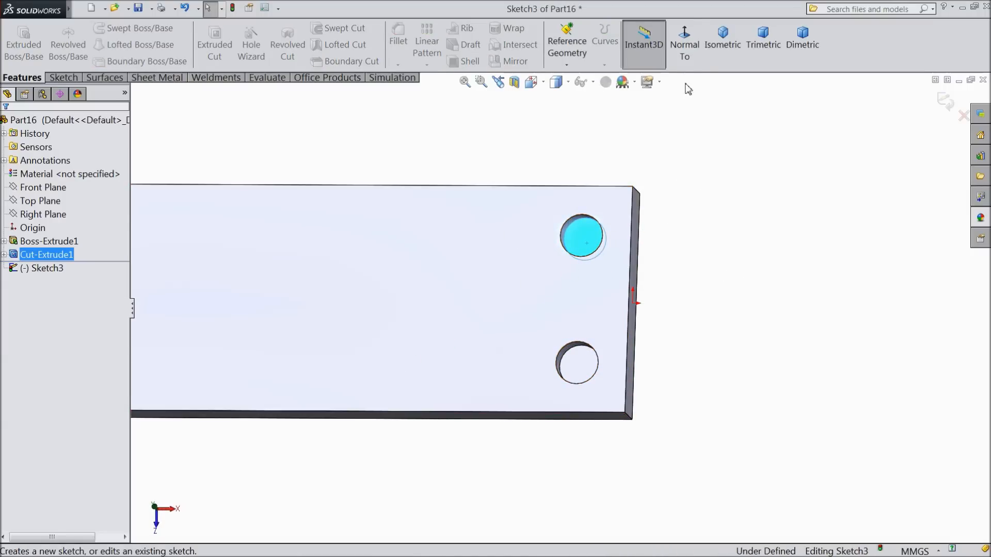
click(680, 65)
scroll(824, 303, down, 8)
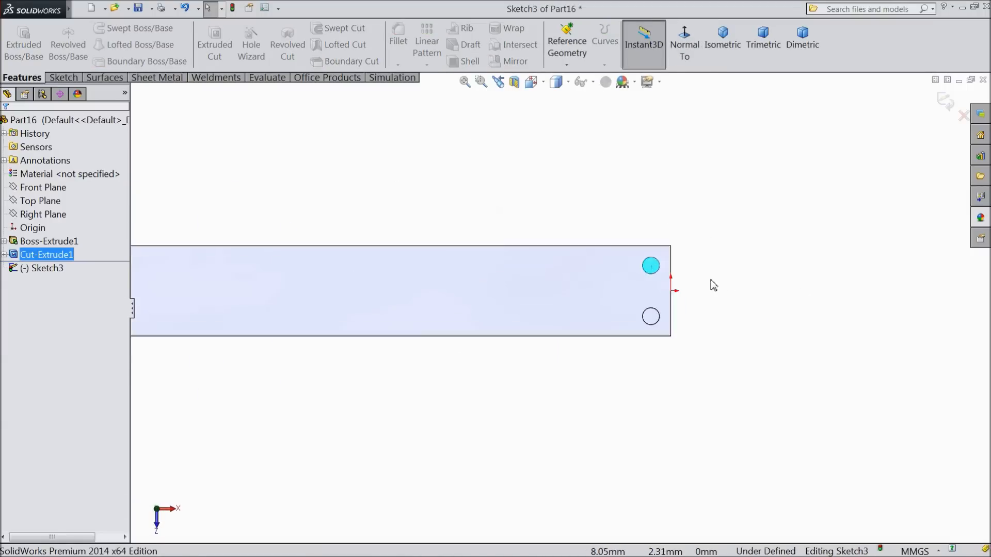
- Sketch a concentric circle of about 0.9 mm radius inside each of the two 3 mm recesses
click(70, 79)
click(112, 28)
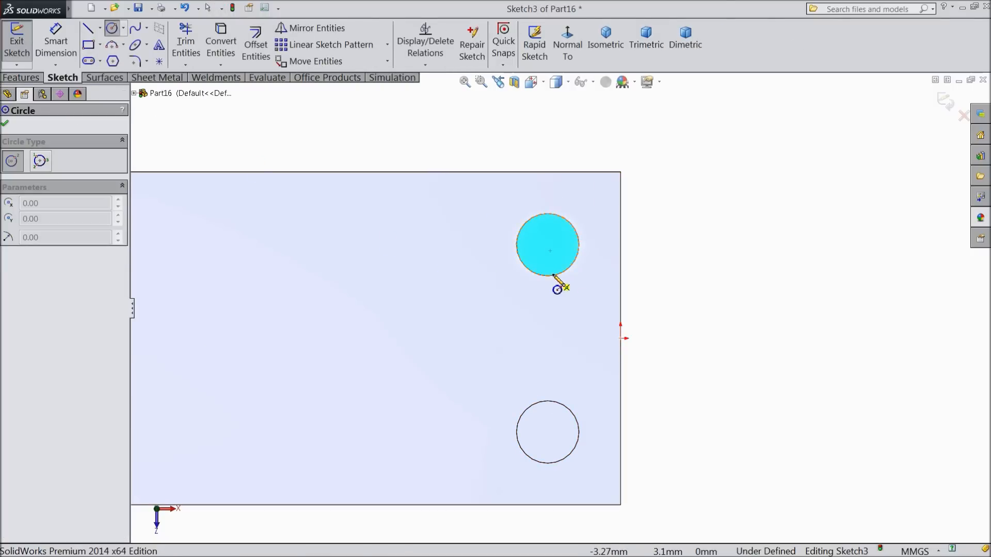
click(548, 244)
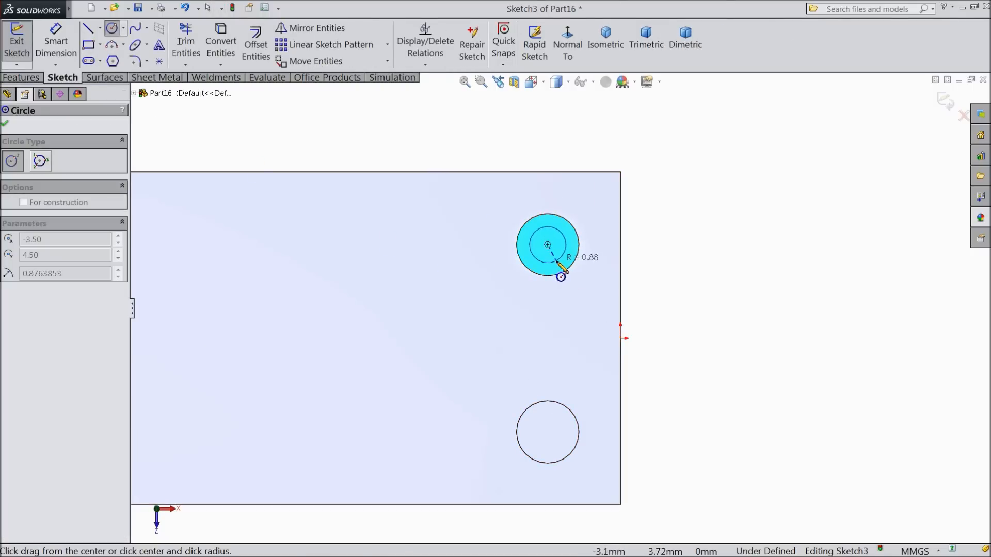
click(555, 260)
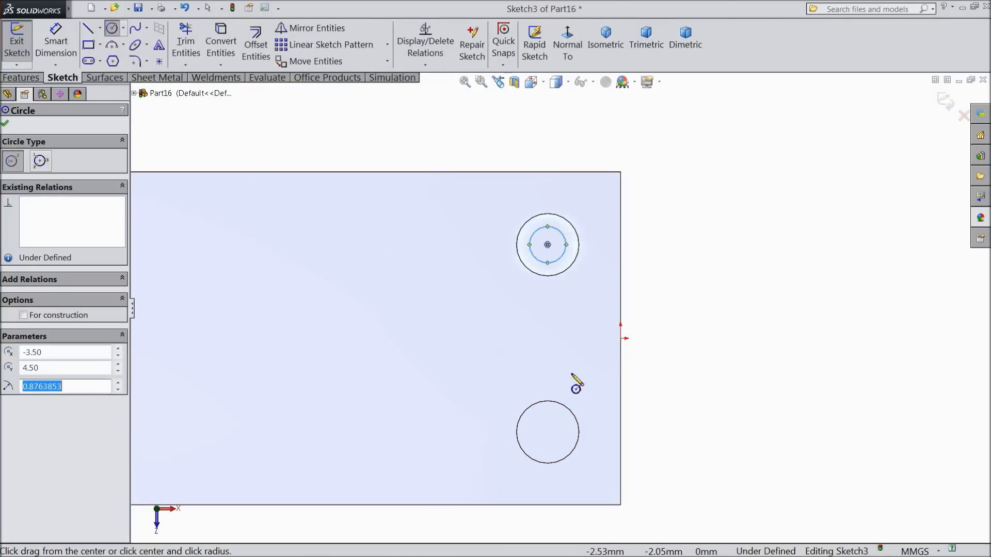
click(548, 433)
click(557, 447)
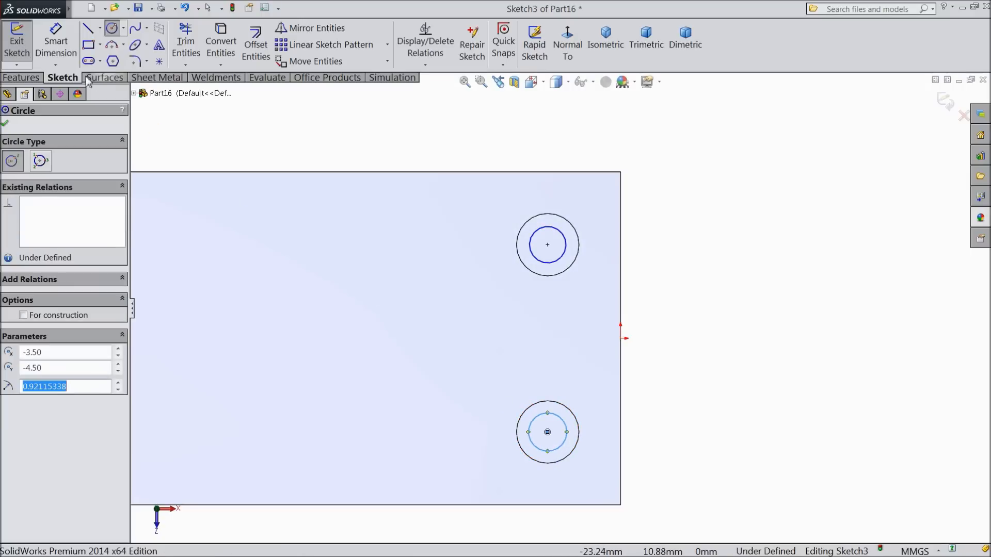
- Dimension both inner circles to a diameter of 2 mm
click(56, 41)
click(563, 262)
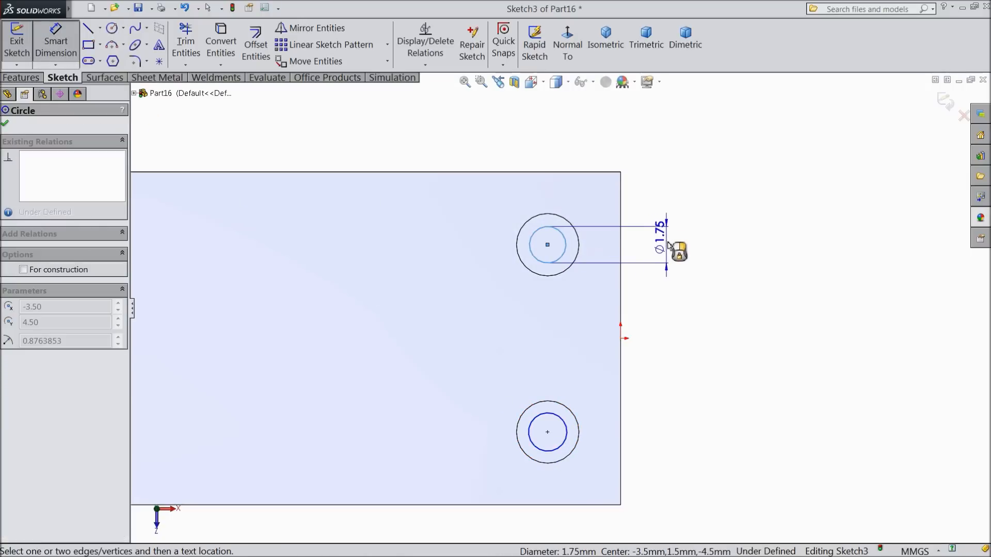
click(674, 251)
text(2)
click(616, 232)
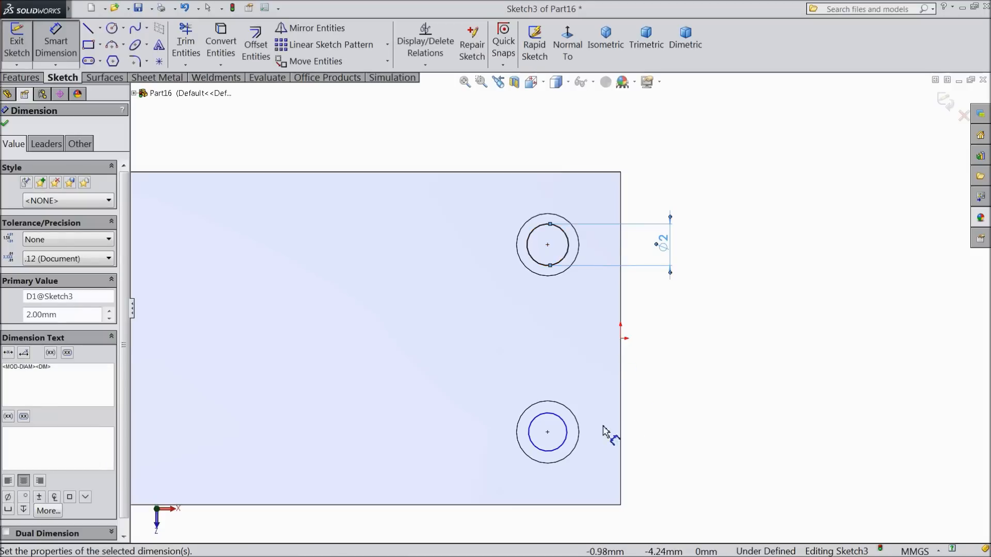
click(565, 441)
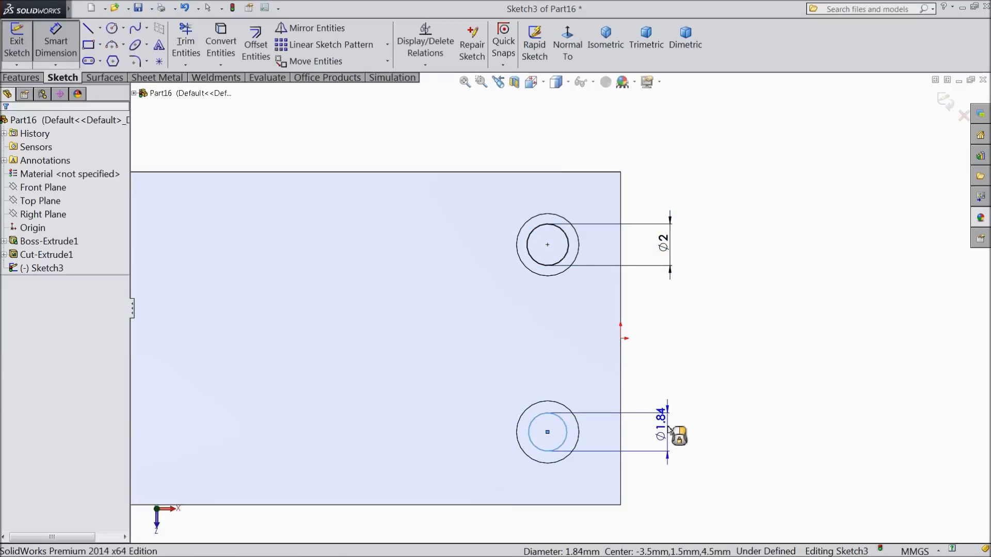
click(674, 436)
text(2)
click(612, 413)
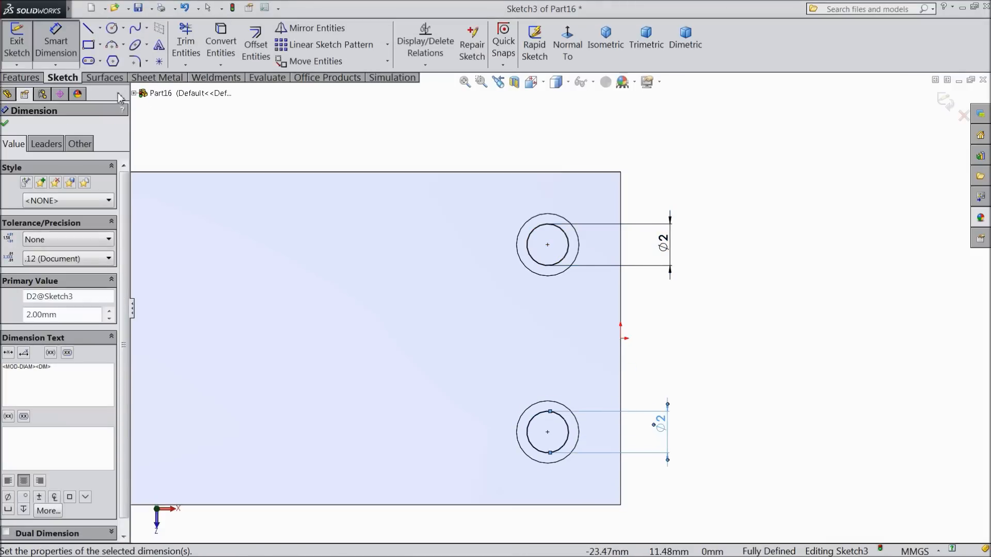
click(22, 78)
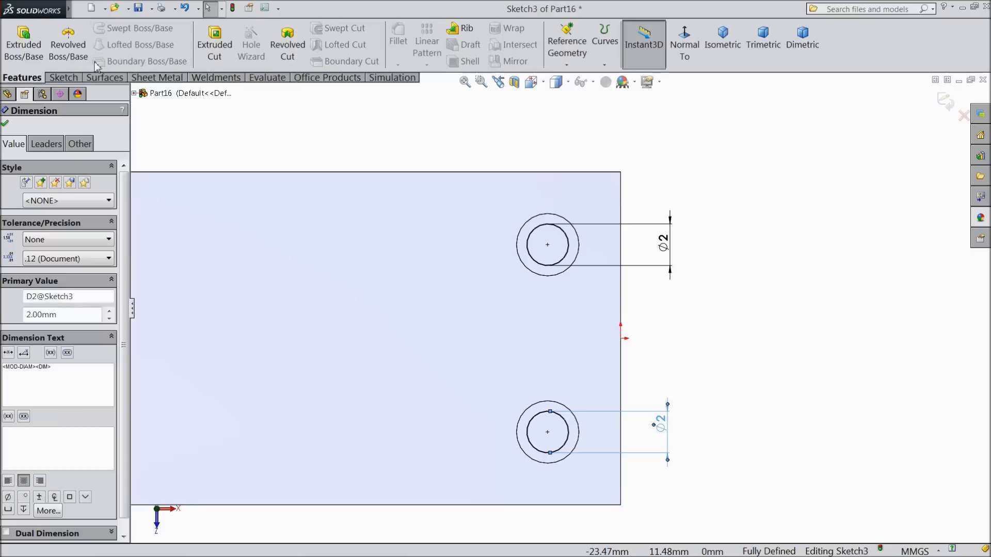
- Cut the two 2 mm circles through the body as an Extruded Cut with the Through All end condition
click(215, 57)
click(36, 195)
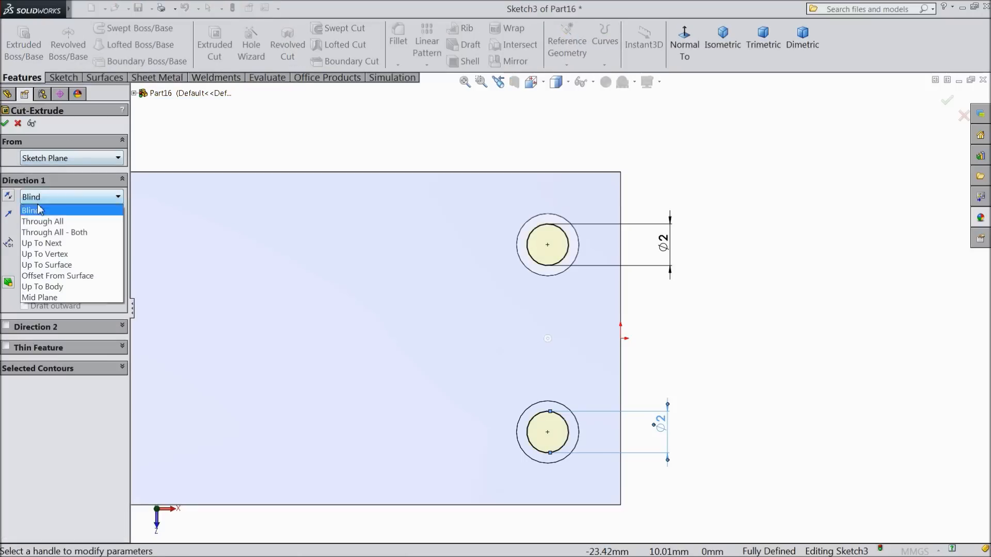
click(47, 219)
click(5, 125)
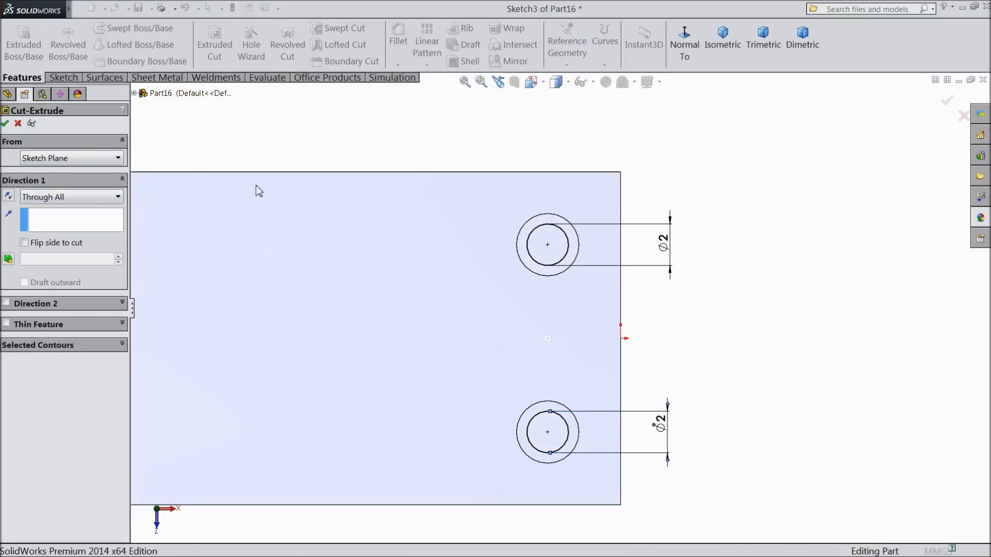
- Create a reference plane offset 15.5 mm from the small step face beside the curved upper jaw, on the jaw tip's side
scroll(439, 195, up, 3)
click(527, 174)
middle_drag(567, 228, 563, 190)
scroll(532, 215, up, 12)
middle_drag(372, 235, 405, 365)
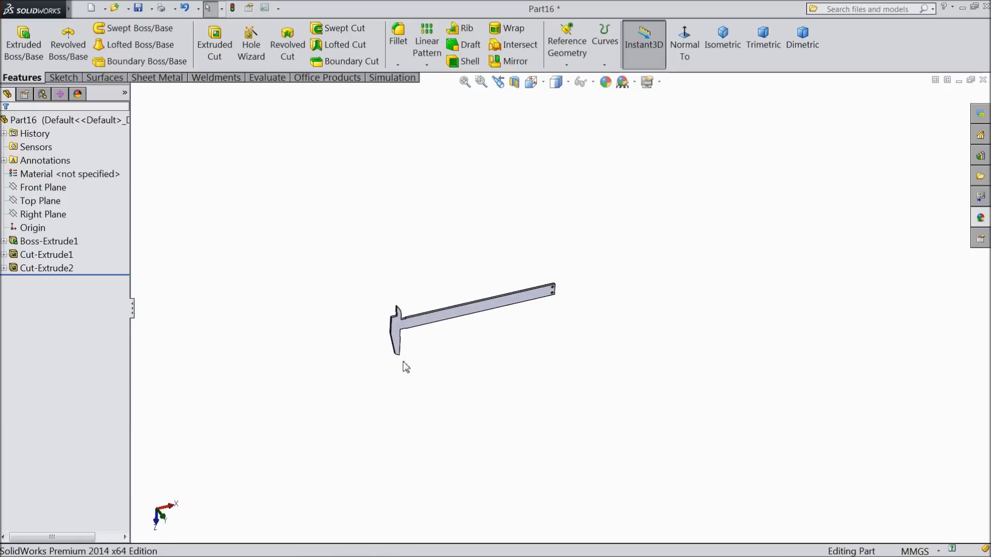
scroll(404, 365, down, 10)
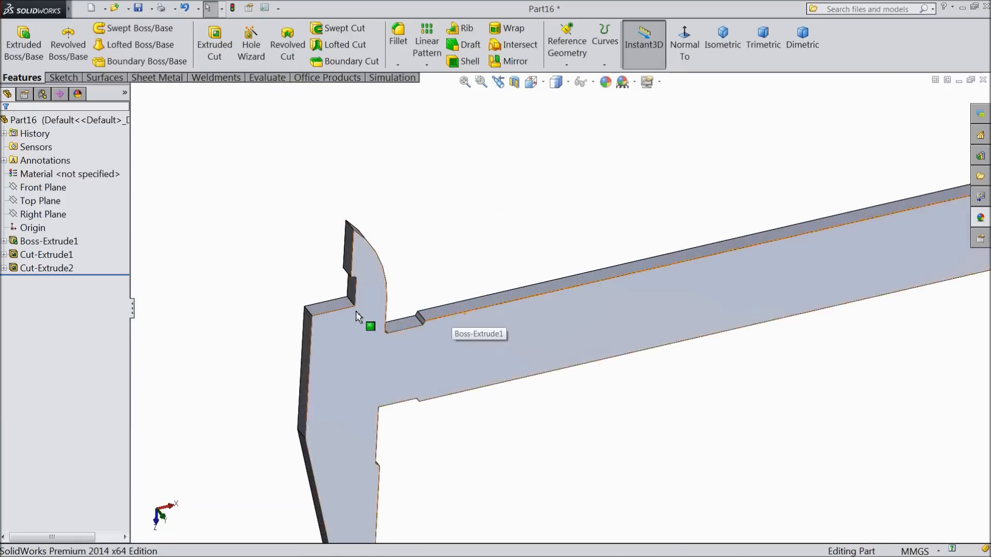
click(326, 307)
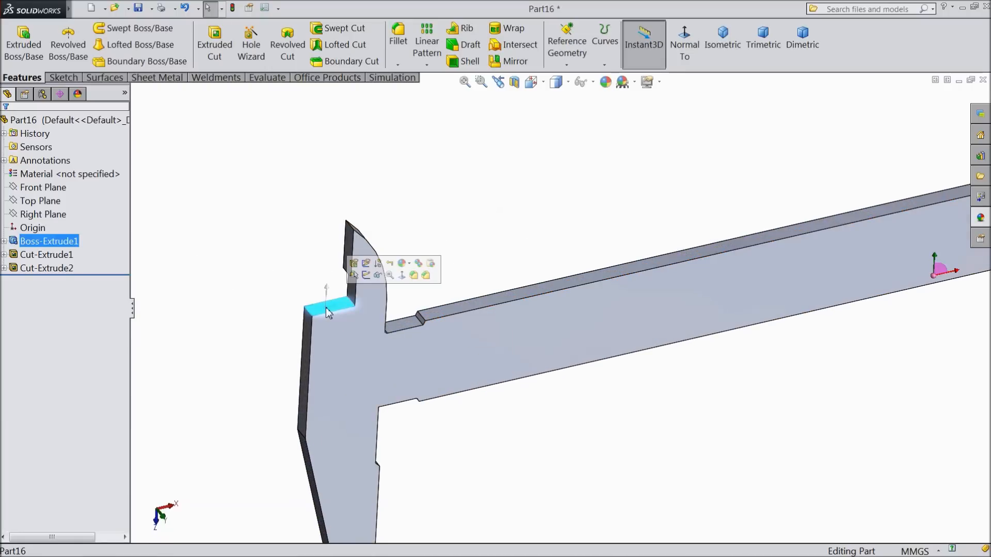
click(566, 66)
click(578, 81)
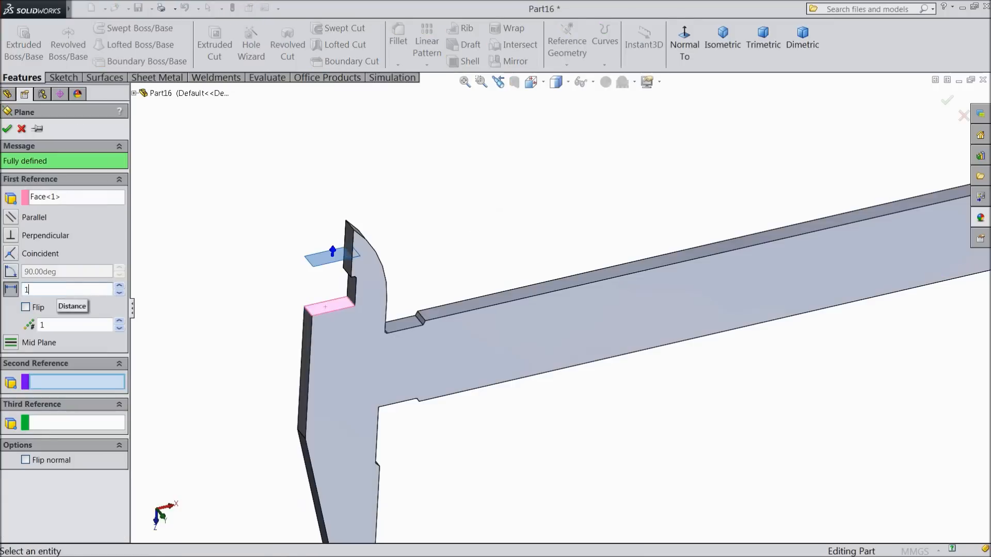
scroll(363, 271, up, 6)
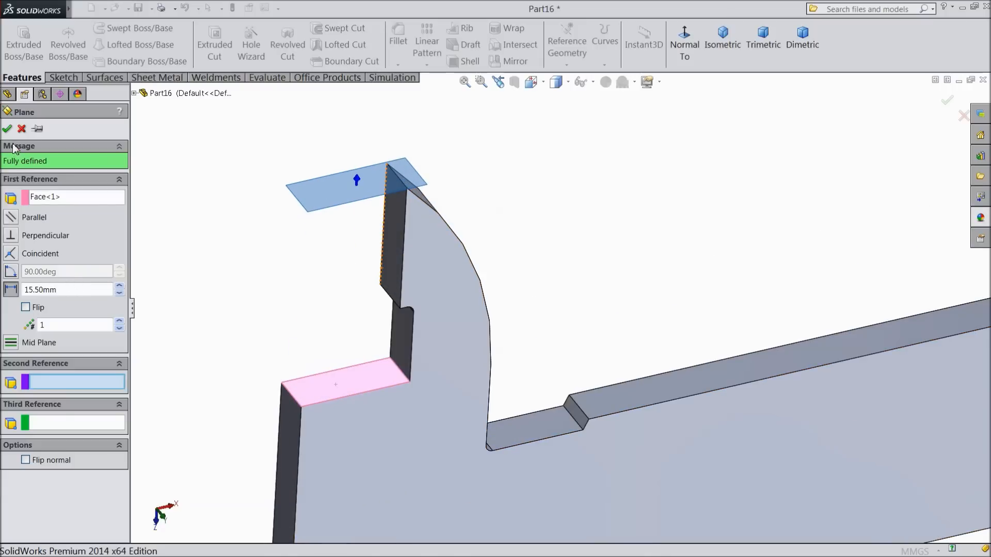
click(7, 130)
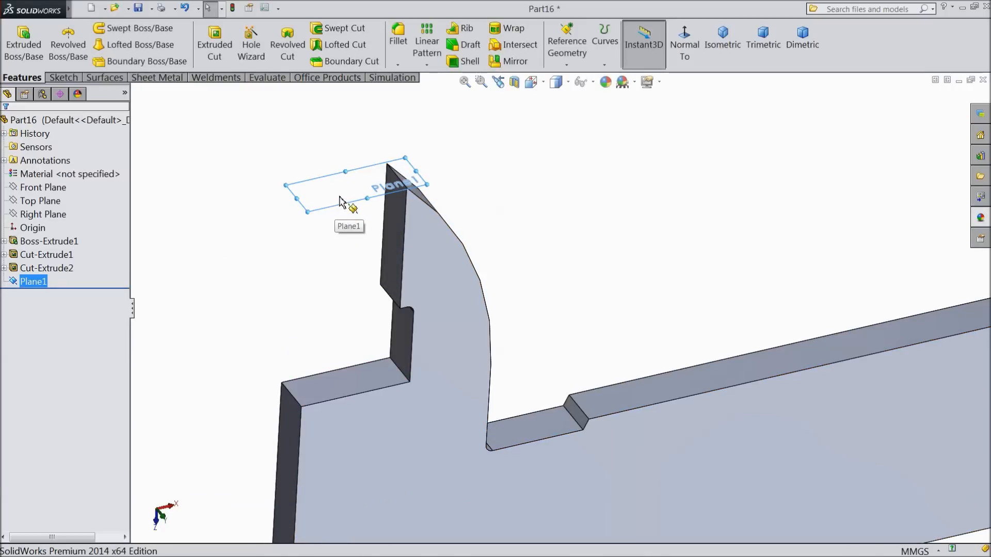
- Start a new sketch on the offset plane and view it normal to the sketch plane
click(339, 201)
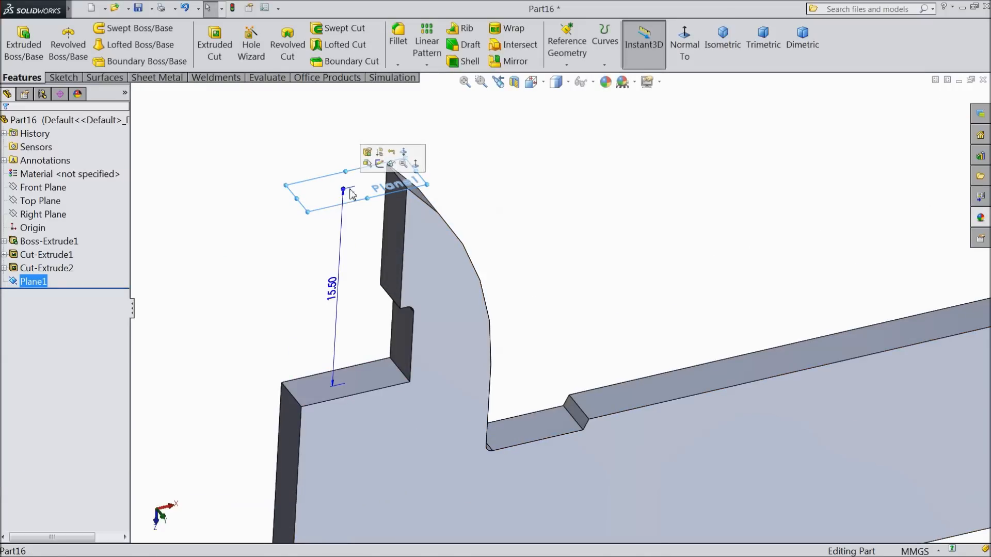
click(380, 164)
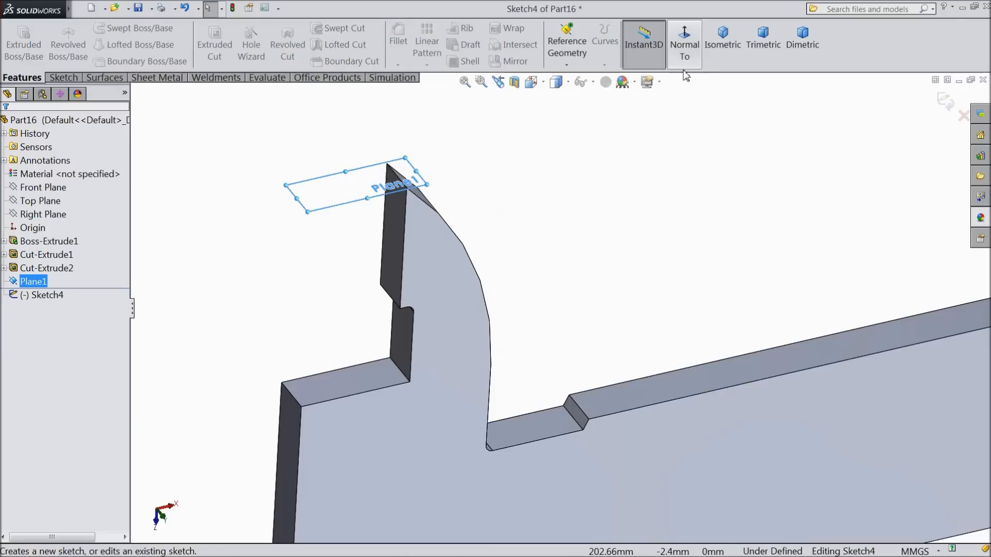
click(684, 51)
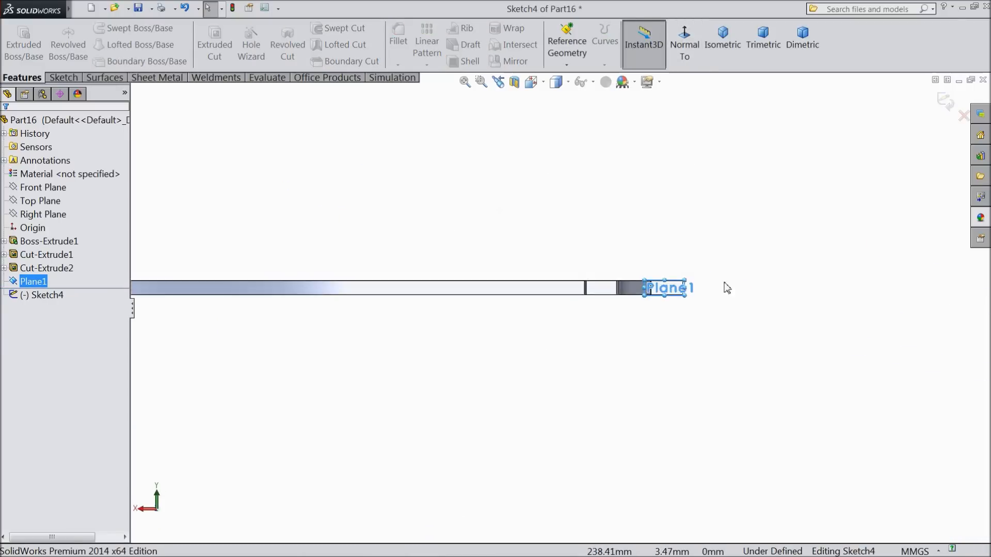
- Sketch a closed right triangle with lines from the jaw tip's edge, about 3 mm high and 4.1 mm long, with a sloping hypotenuse
click(64, 78)
click(88, 29)
scroll(639, 333, down, 3)
mouse_move(630, 365)
middle_down()
mouse_move(597, 394)
mouse_move(614, 407)
middle_up()
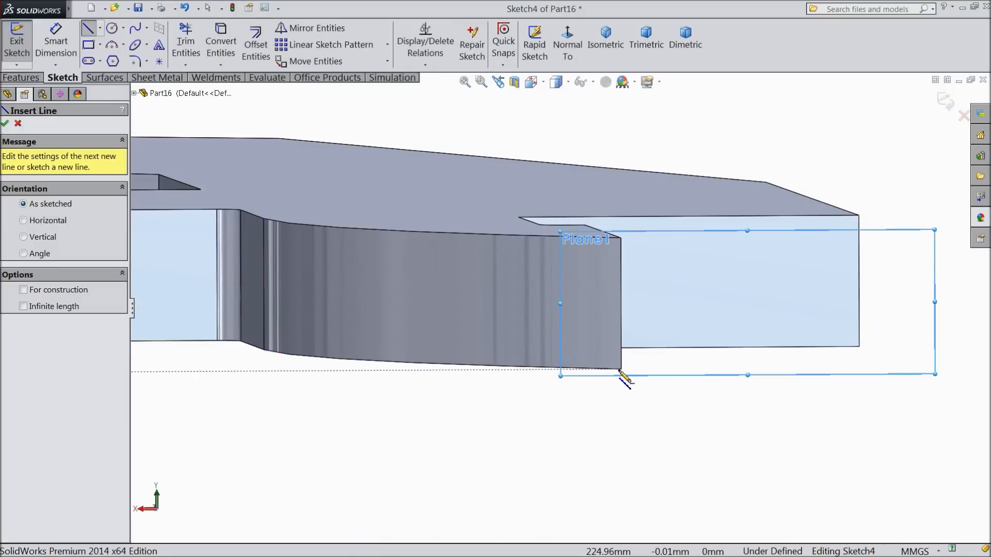
click(620, 369)
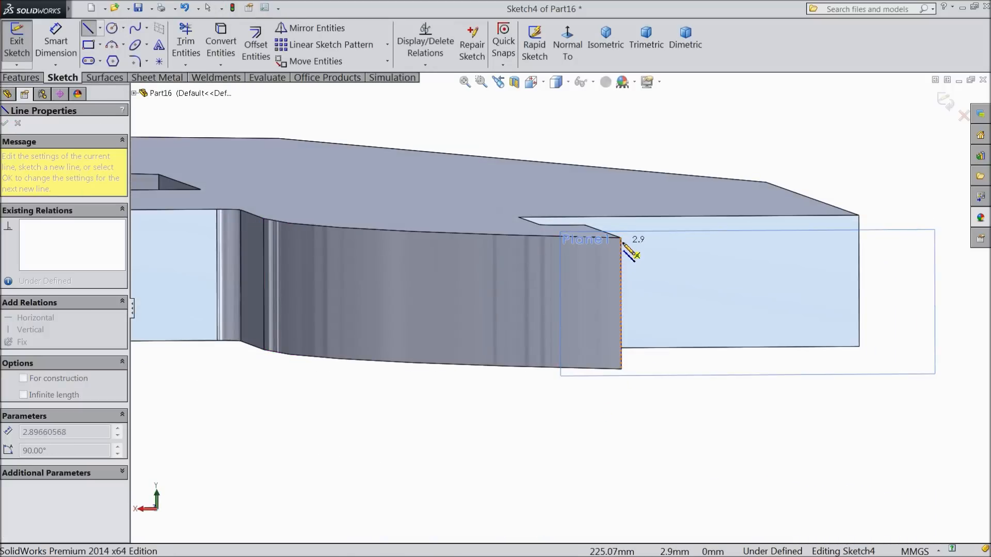
click(621, 238)
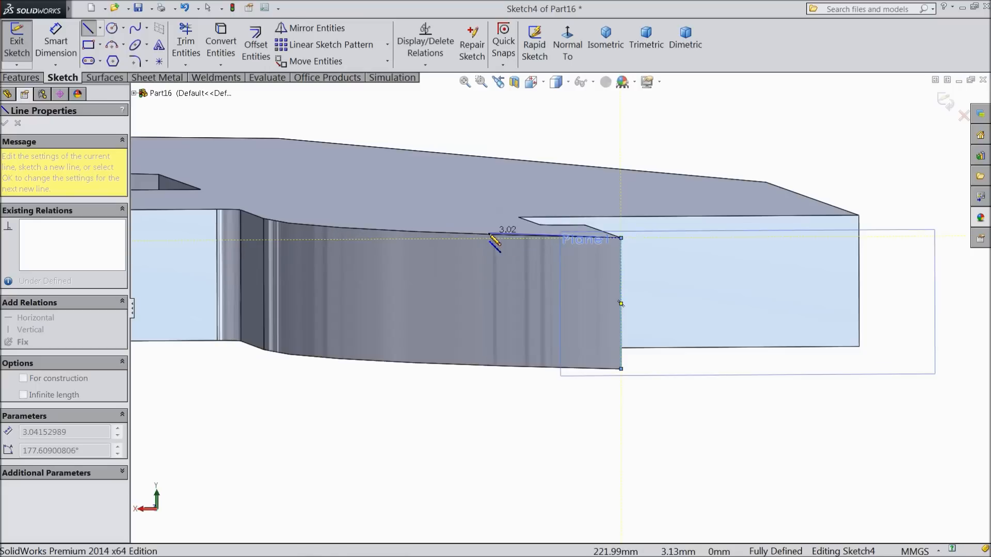
click(567, 45)
scroll(791, 317, down, 10)
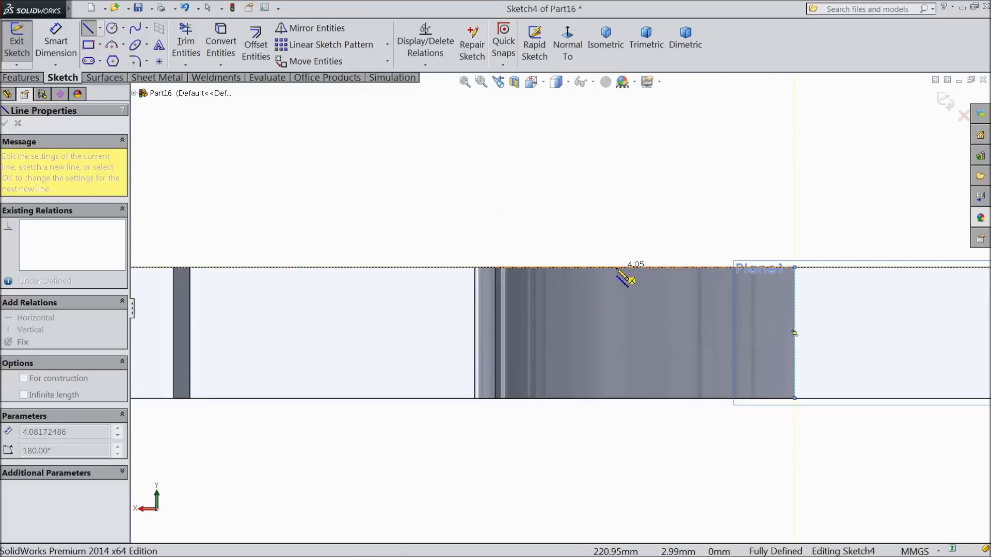
click(614, 267)
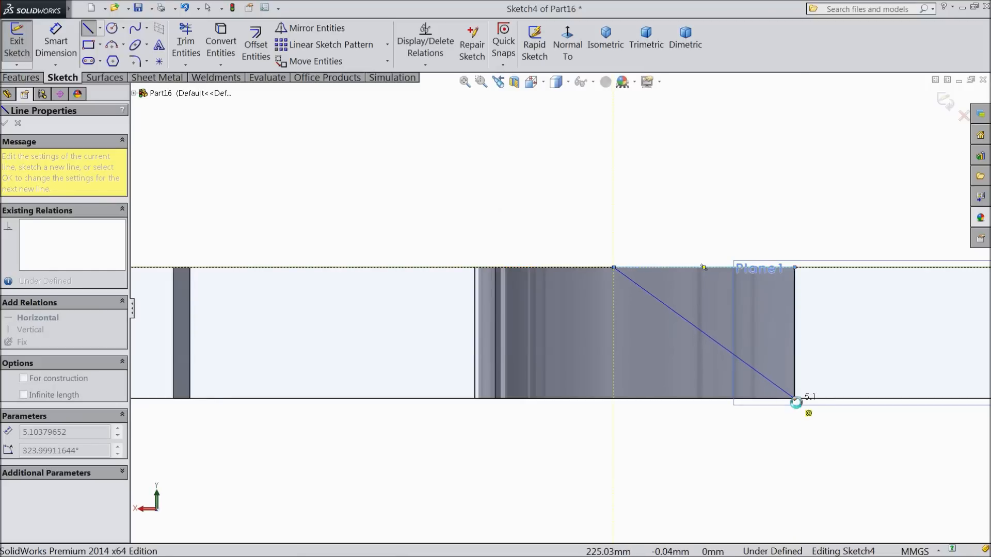
click(795, 398)
right_click(784, 422)
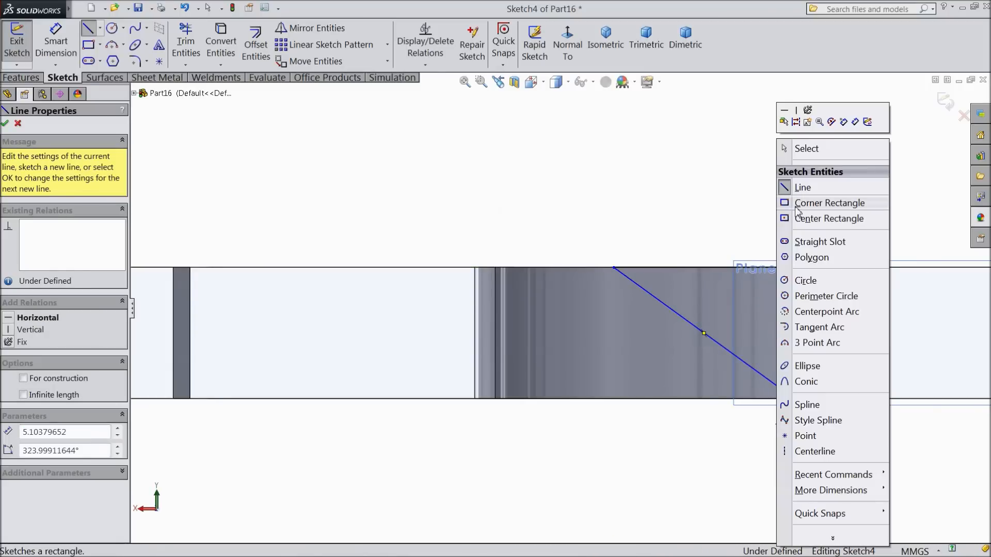
click(790, 155)
- Dimension the angle between the triangle's sloping line and the jaw's lower edge to 26 degrees
click(69, 55)
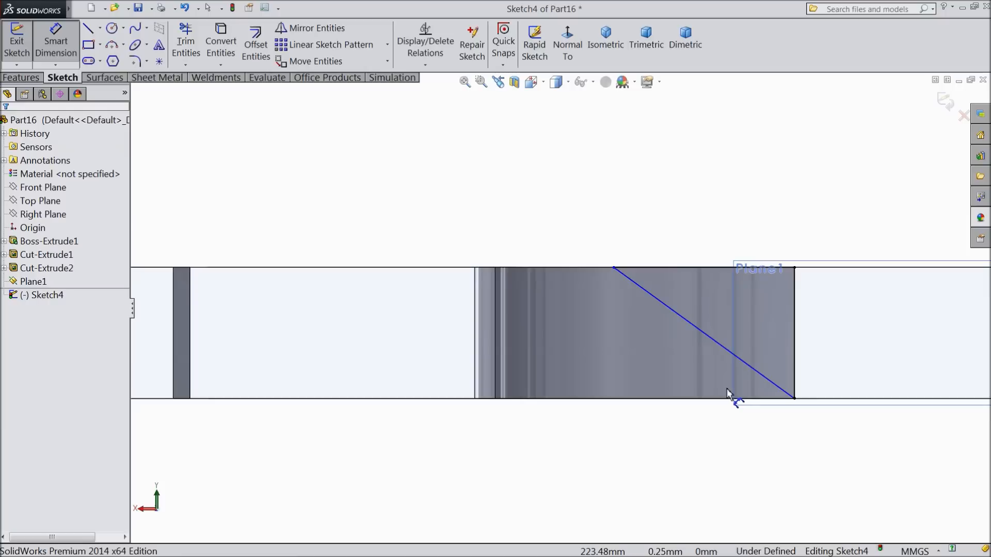
scroll(741, 394, down, 2)
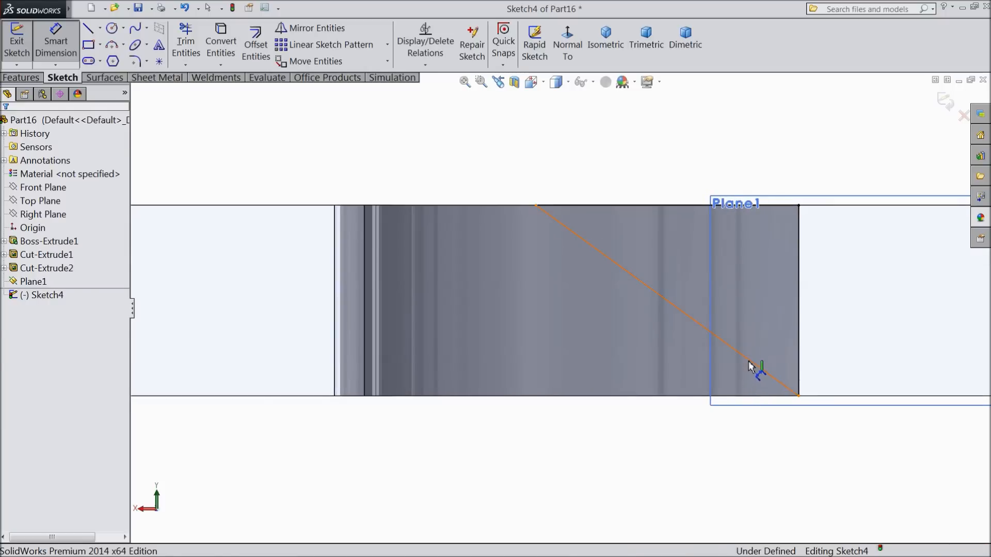
click(749, 365)
click(727, 397)
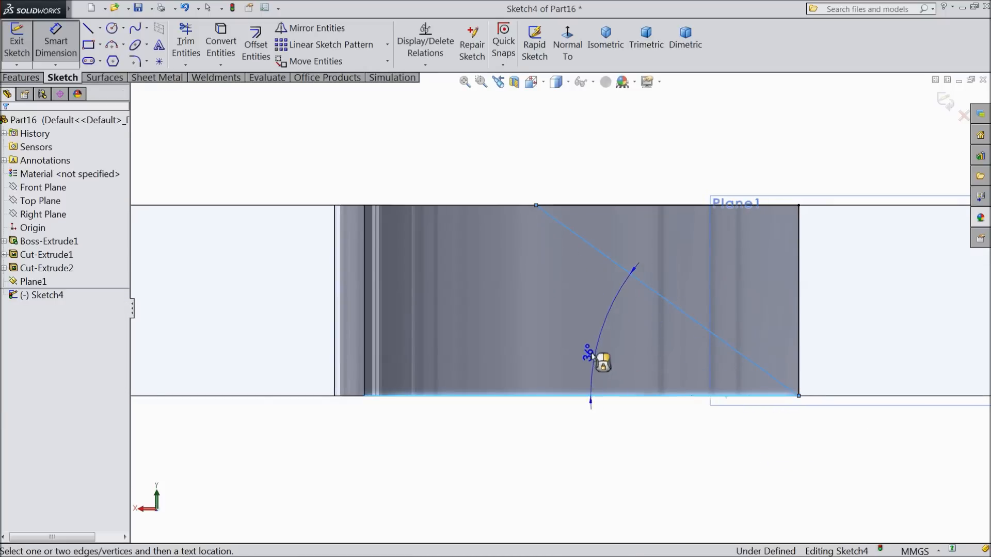
click(496, 313)
text(26)
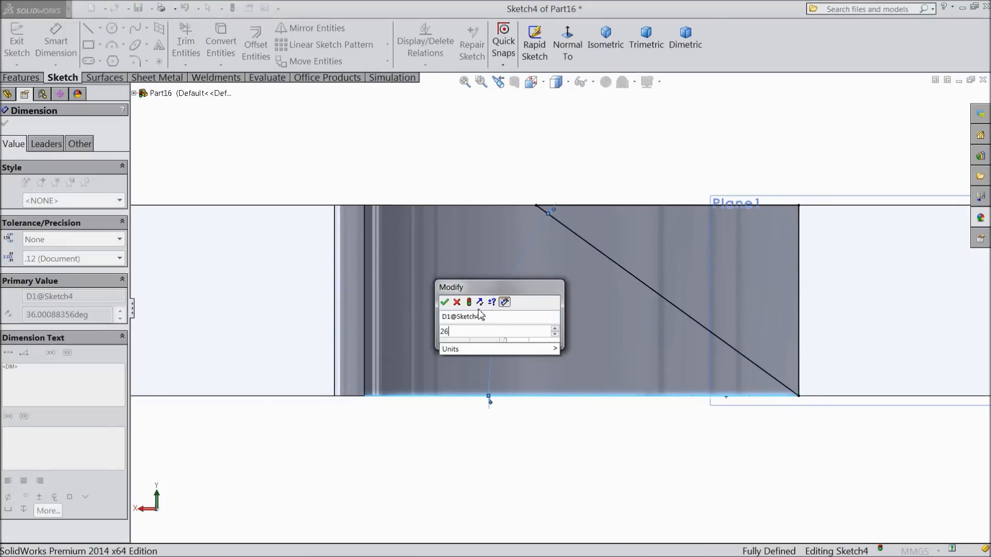
click(444, 303)
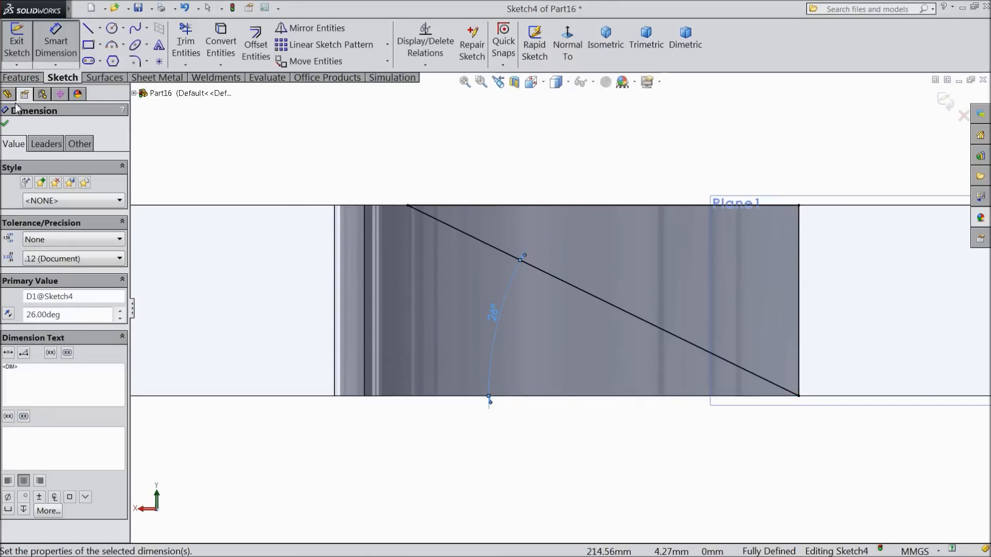
click(6, 125)
- Set up a blind Extruded Cut of the triangular profile with a depth of 12.5 mm
click(21, 77)
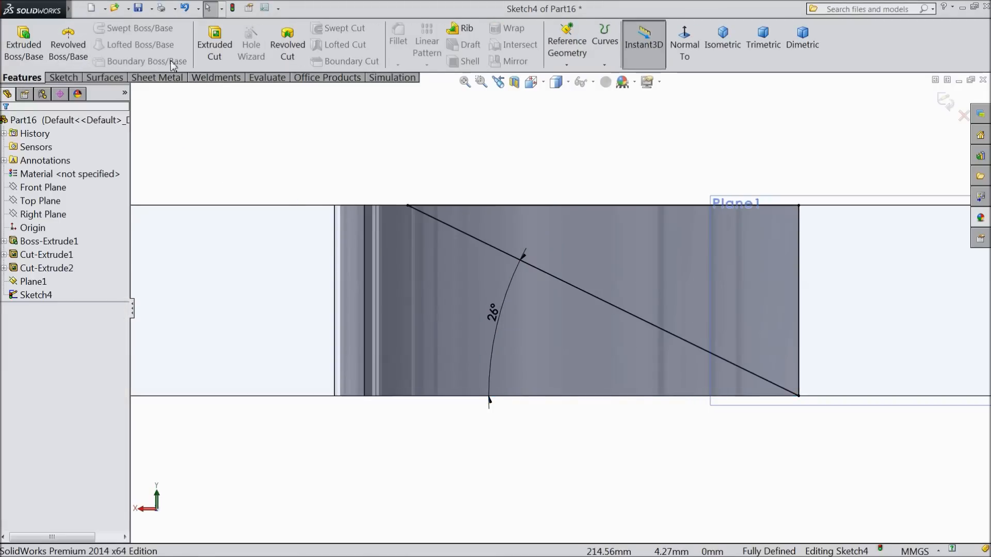
click(216, 52)
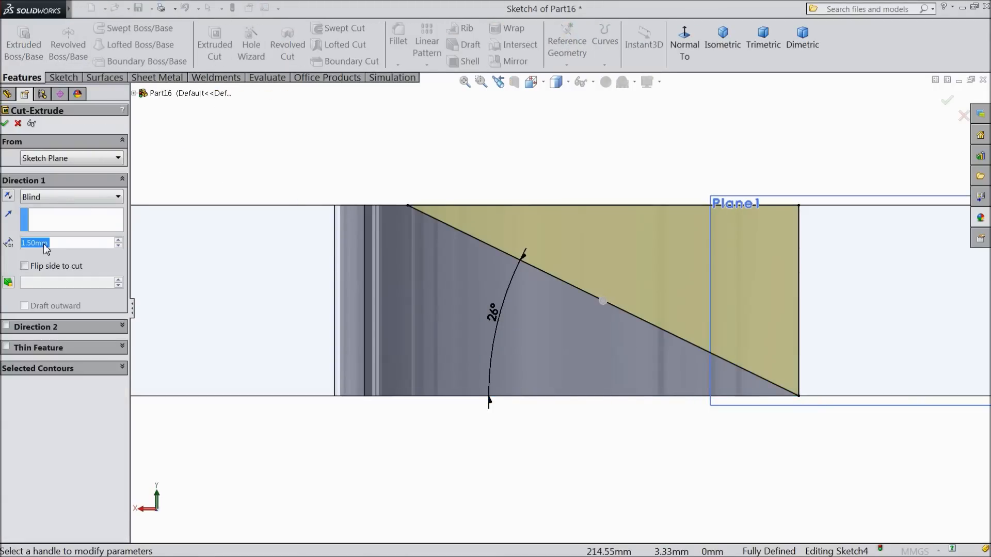
text(12.5)
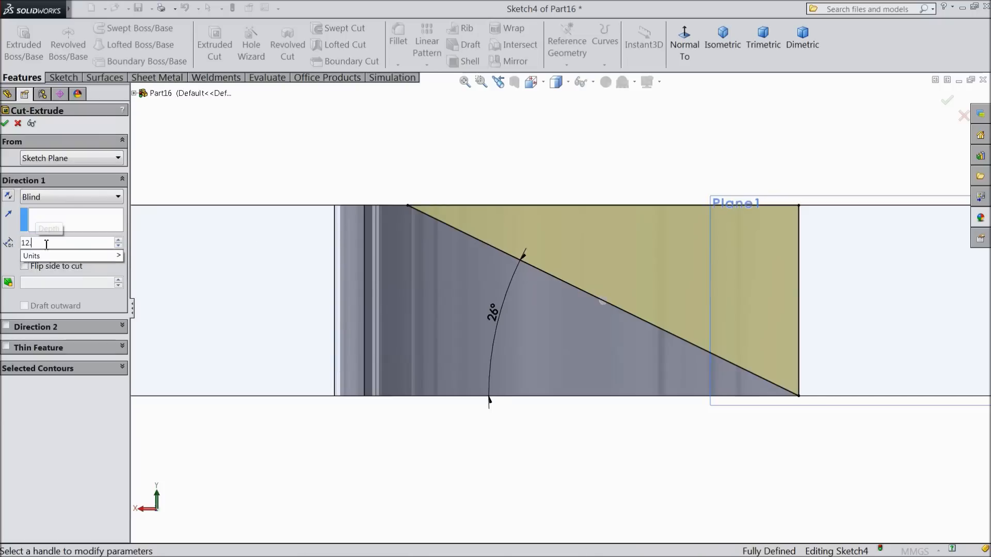
- Cut the 26° triangular profile at the small jaw's tip to a blind depth of 12.5 mm
key(Return)
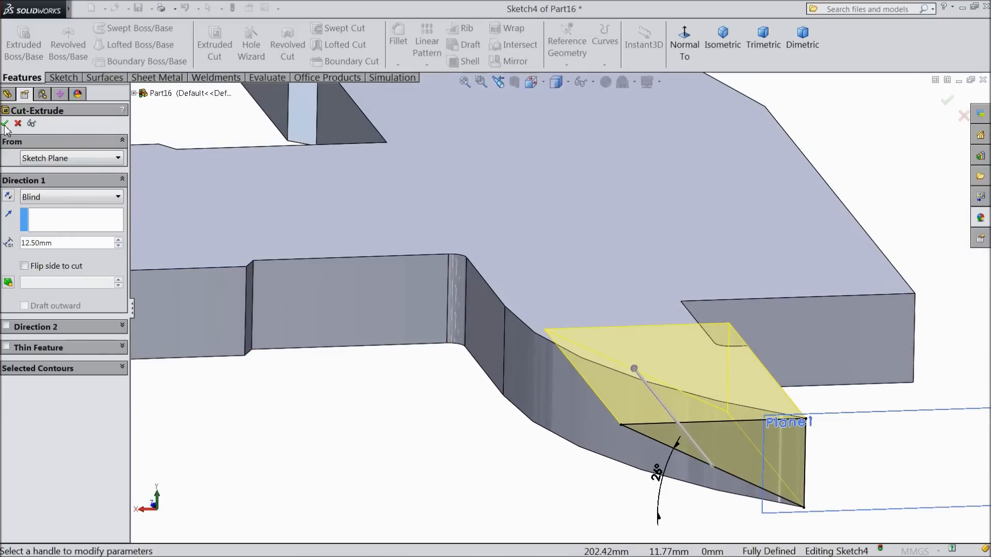
click(5, 124)
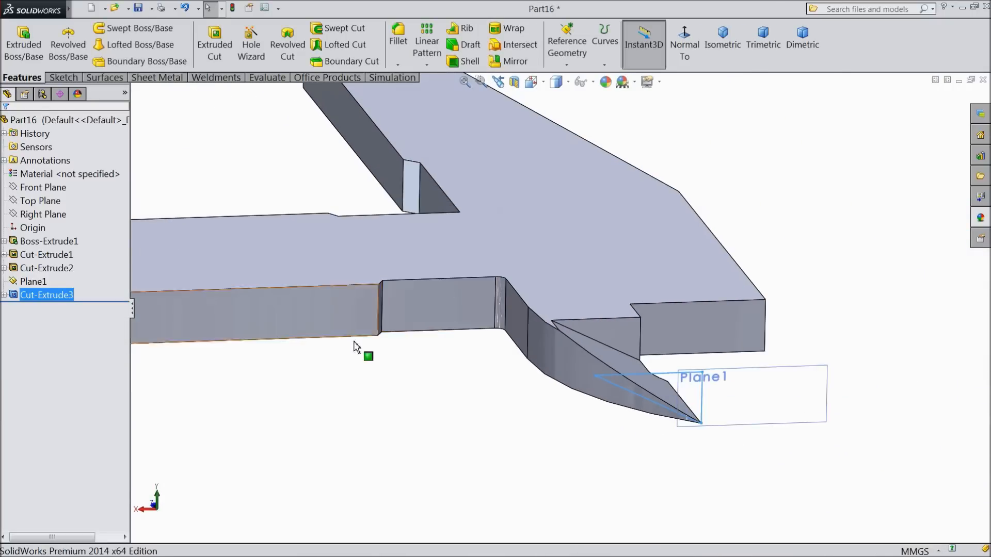
click(451, 357)
- Start a sketch on the narrow end face of the beam, beside the two holes, and view it square-on
mouse_move(450, 364)
middle_down()
mouse_move(427, 367)
mouse_move(437, 360)
middle_up()
scroll(435, 355, up, 10)
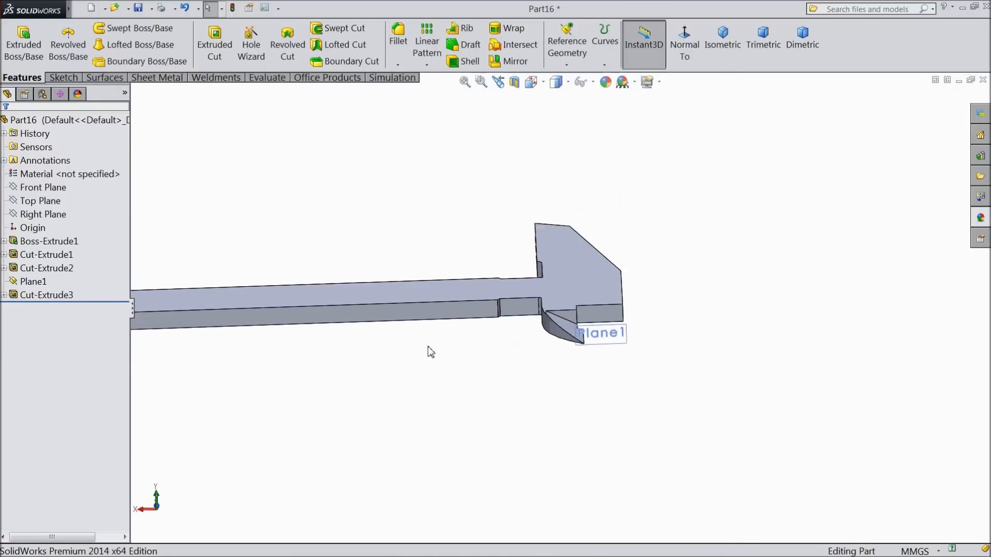
middle_drag(416, 336, 467, 318)
scroll(421, 325, down, 5)
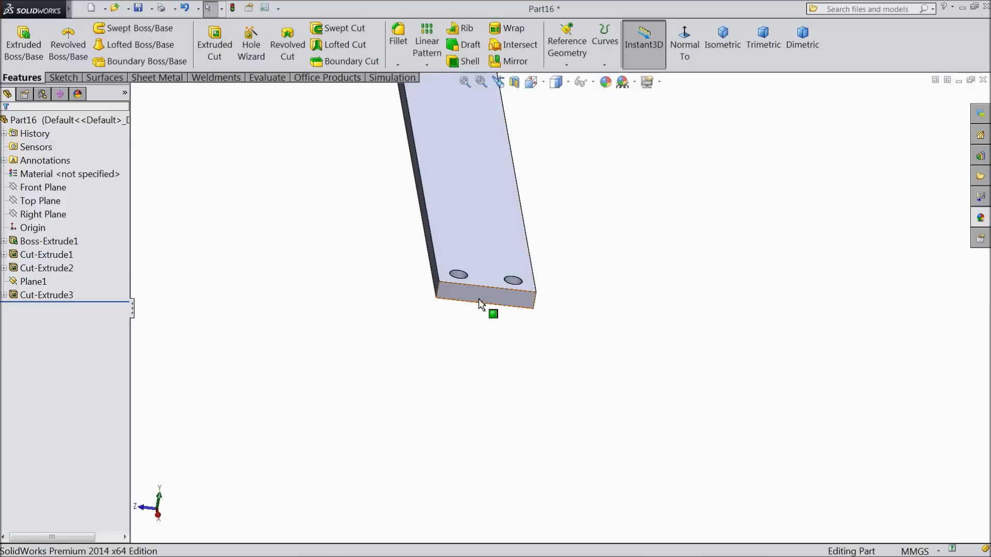
click(480, 303)
click(520, 273)
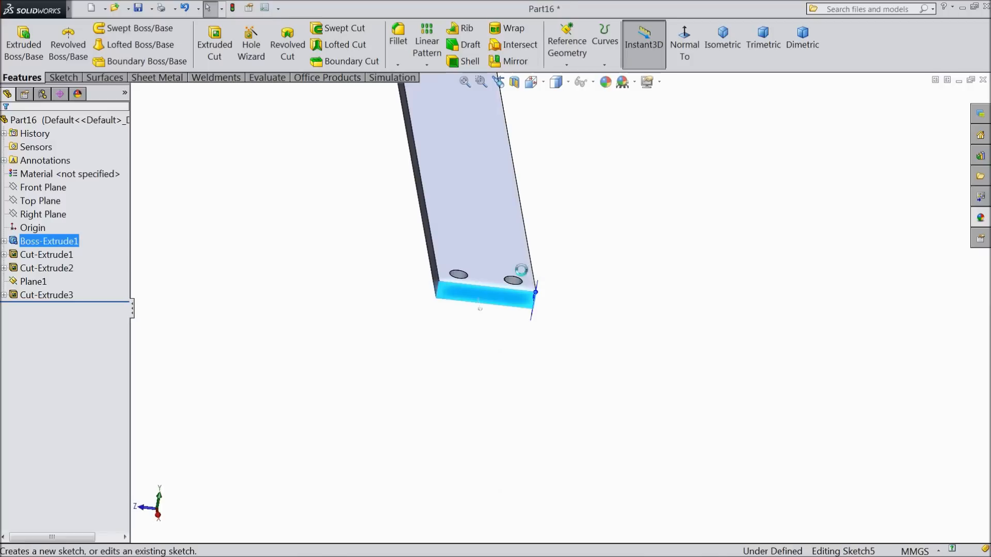
click(684, 45)
scroll(658, 308, down, 2)
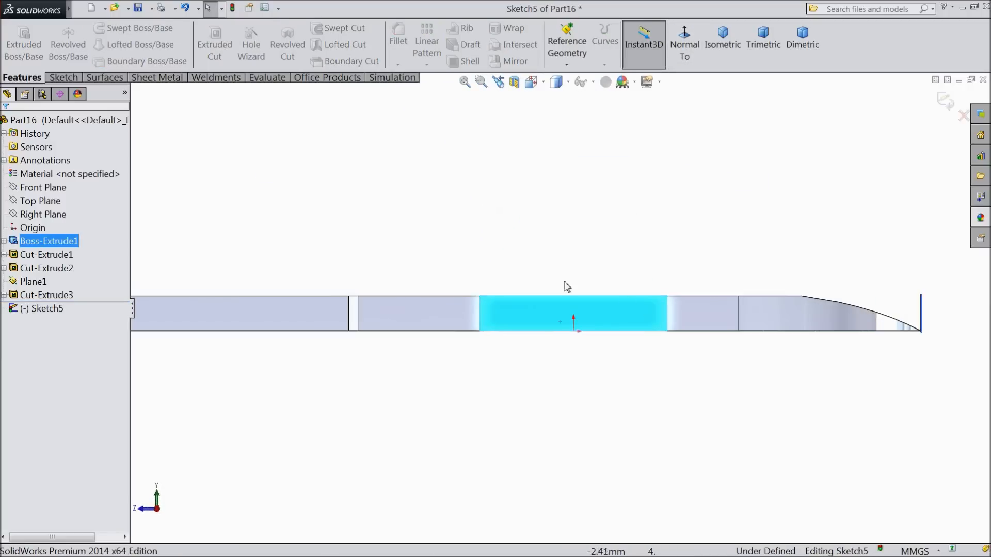
- Sketch a vertical centerline from the origin up past the top edge of the end face
click(73, 77)
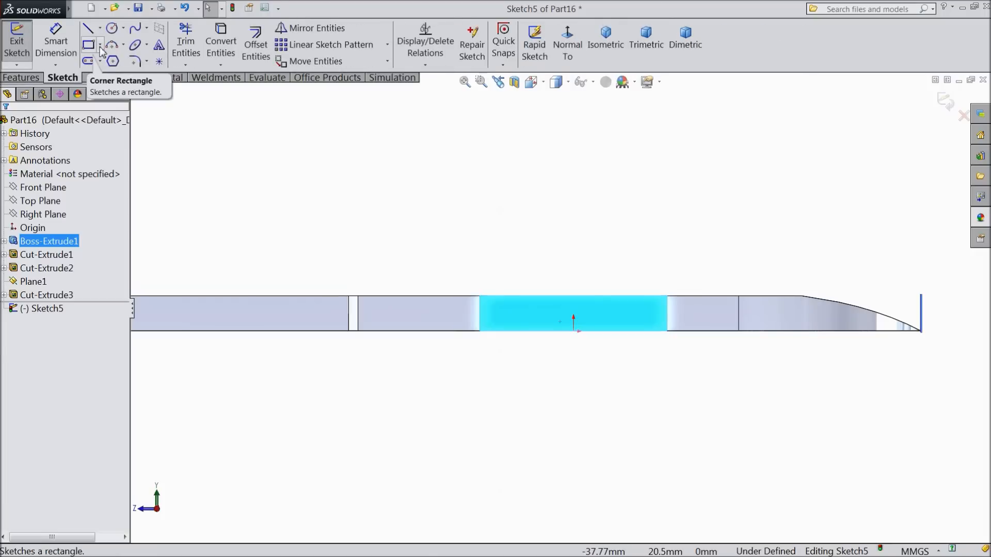
click(100, 28)
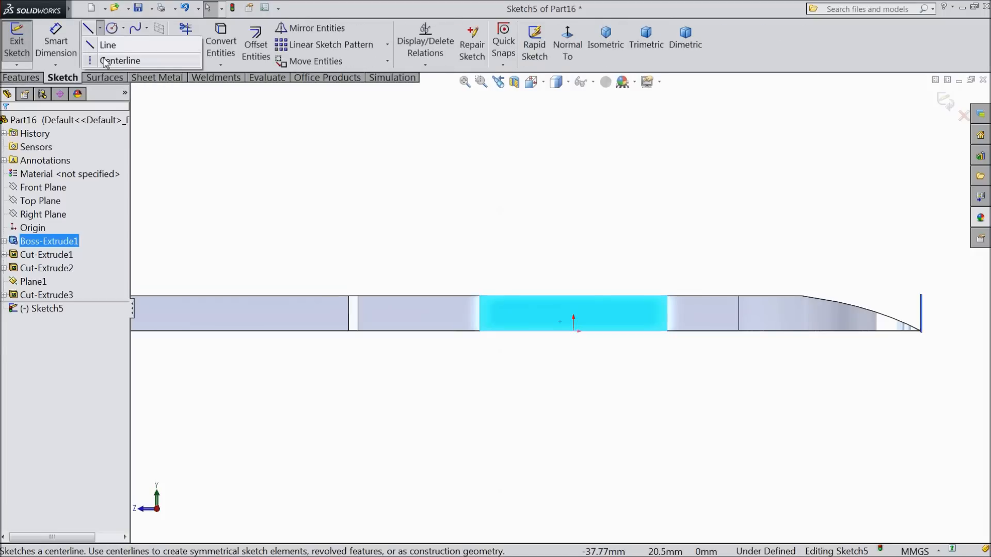
click(111, 60)
scroll(579, 316, down, 2)
click(563, 343)
click(563, 254)
right_click(593, 93)
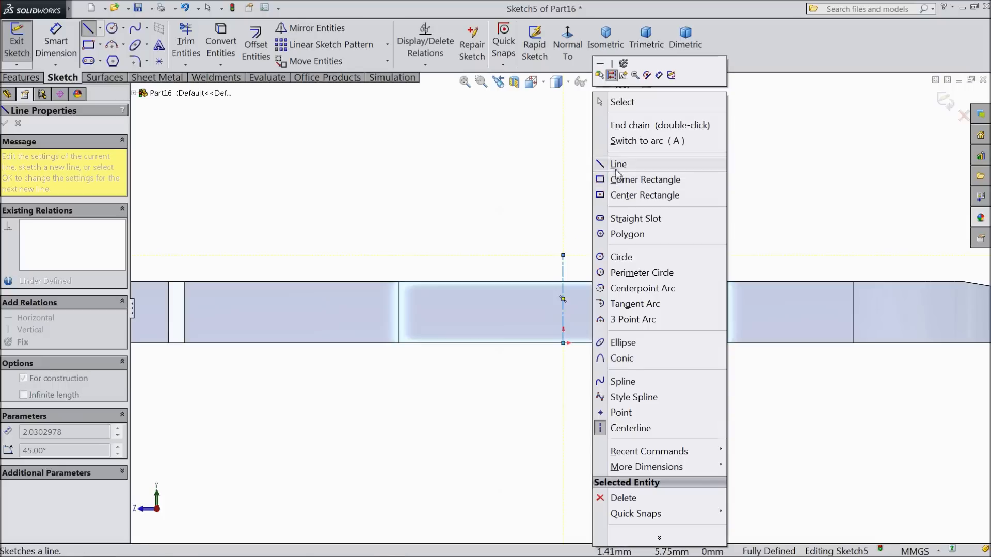
click(623, 102)
- Sketch a corner rectangle about 4.9 by 1.6 mm on the end face's bottom edge, with its sides symmetric about the centerline
click(101, 45)
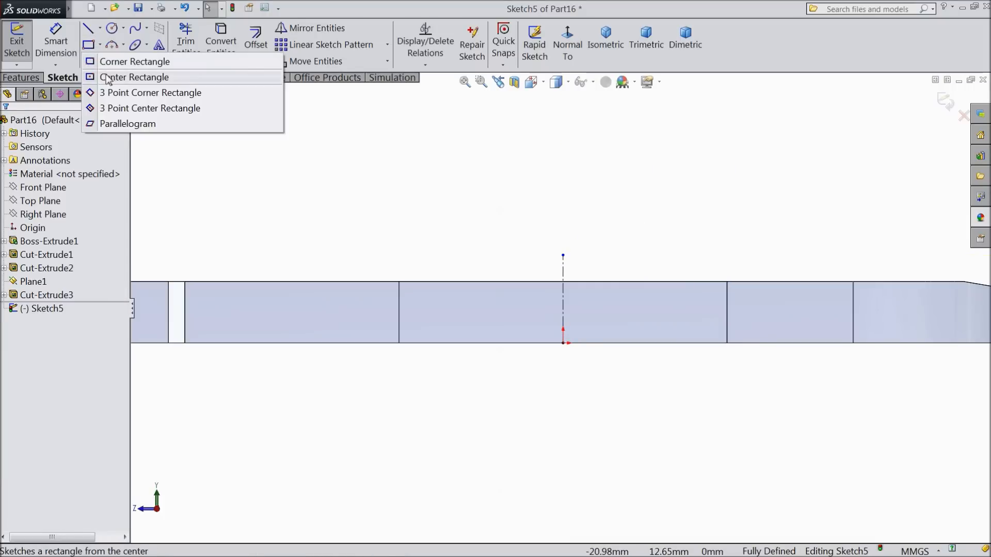
click(111, 59)
scroll(572, 387, down, 2)
scroll(571, 387, down, 2)
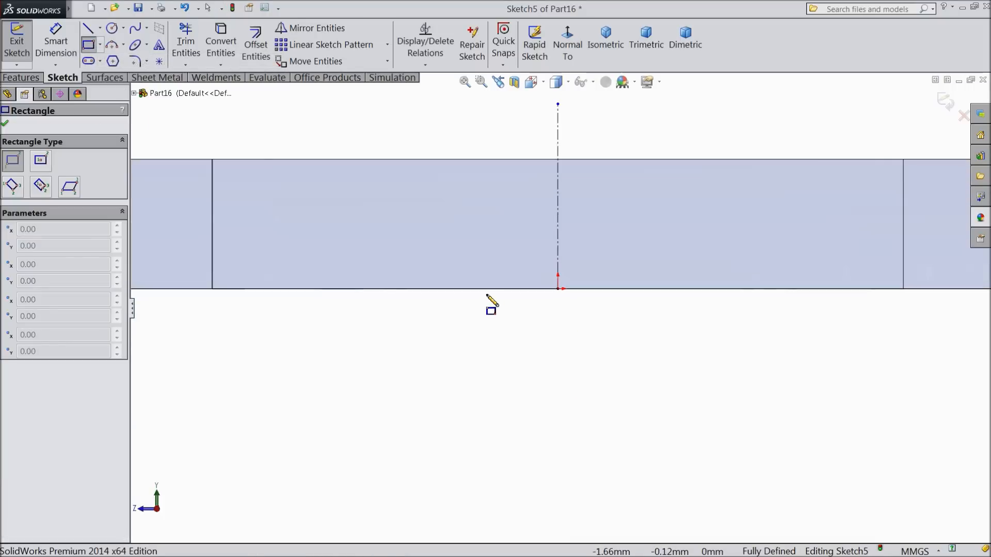
click(463, 289)
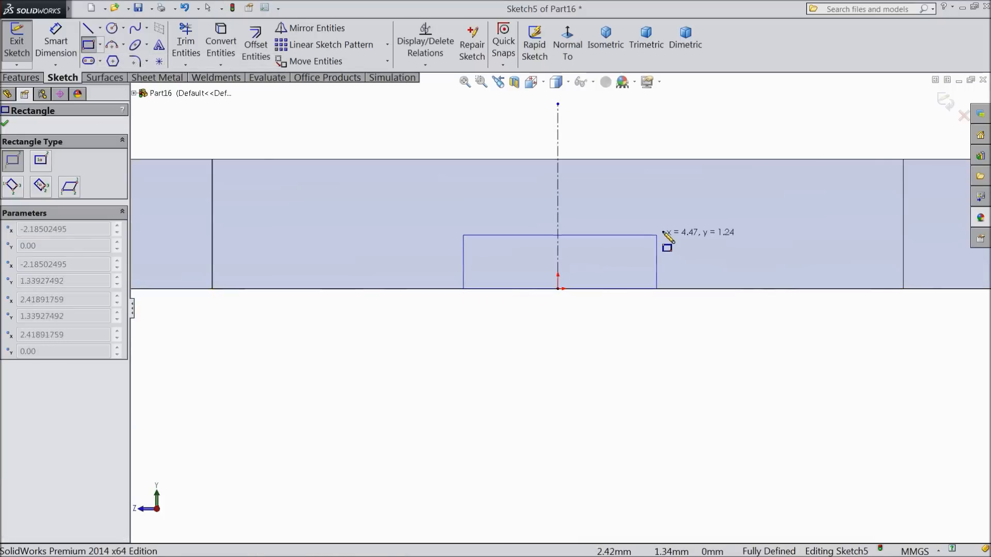
click(674, 221)
right_click(585, 374)
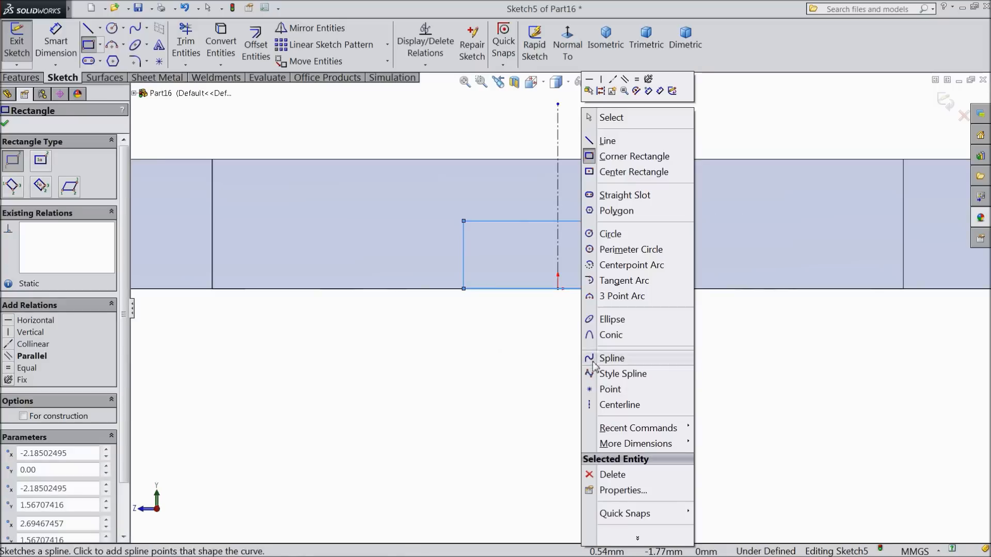
click(602, 117)
drag(690, 240, 441, 271)
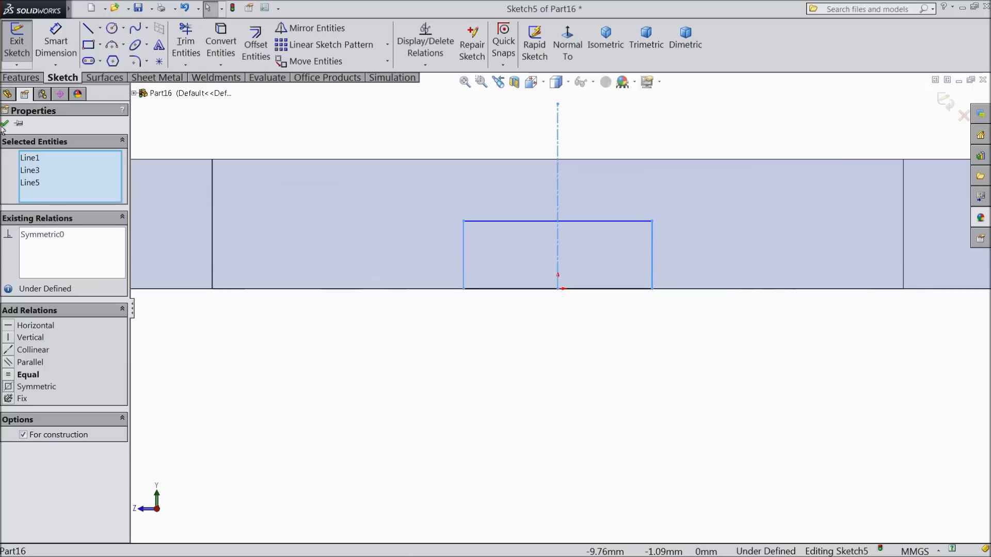
- Dimension the rectangle to a height of 1.65 mm and a width of 4 mm
click(56, 41)
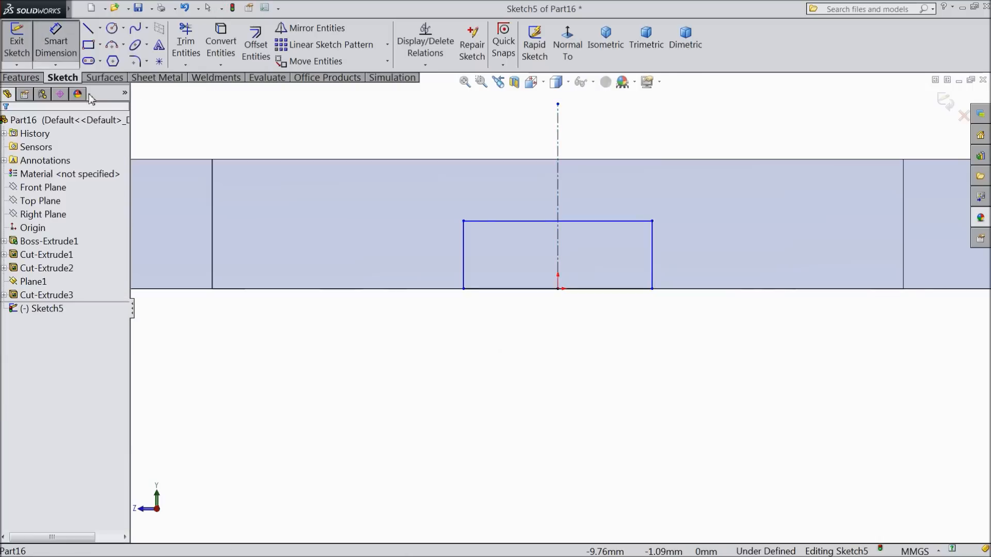
click(652, 273)
click(703, 258)
text(1.65)
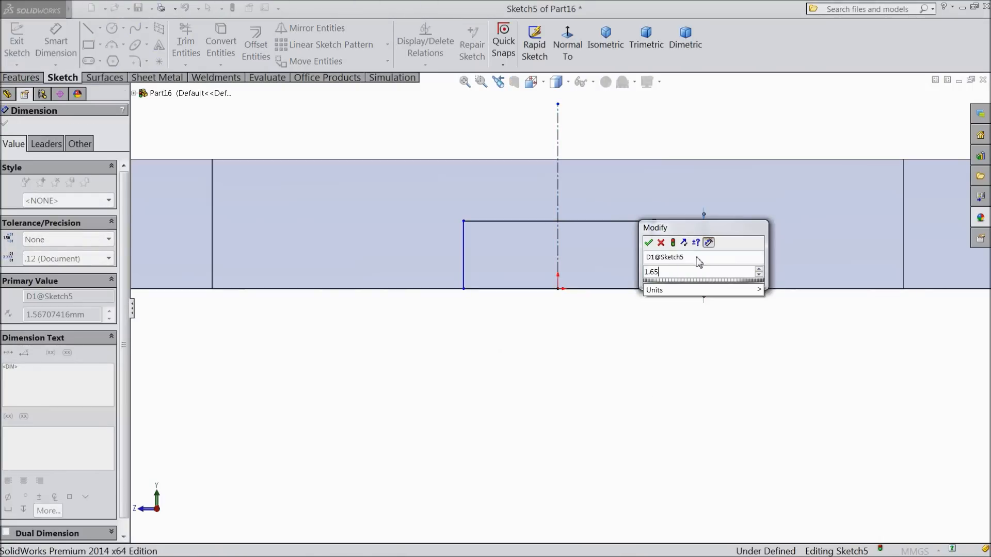
click(648, 242)
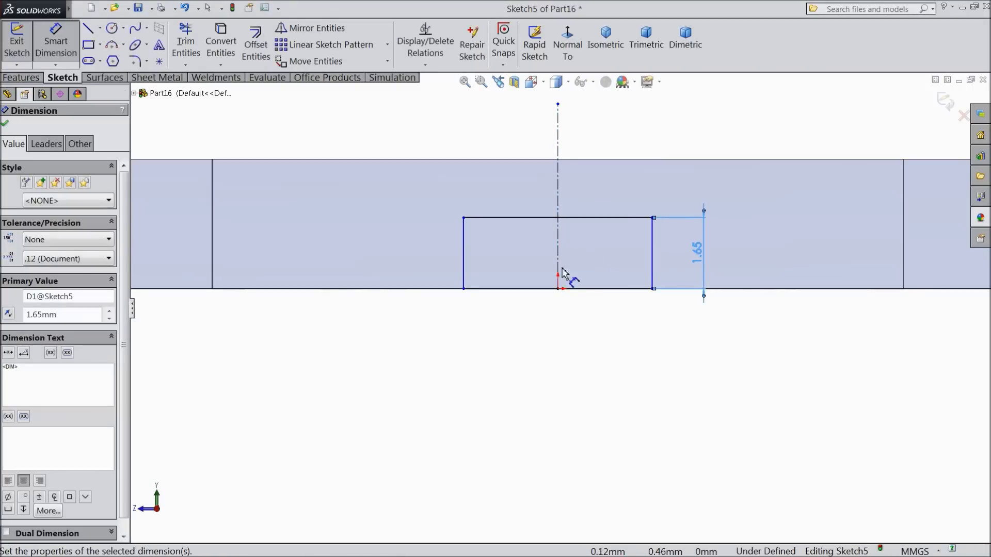
click(575, 290)
click(555, 364)
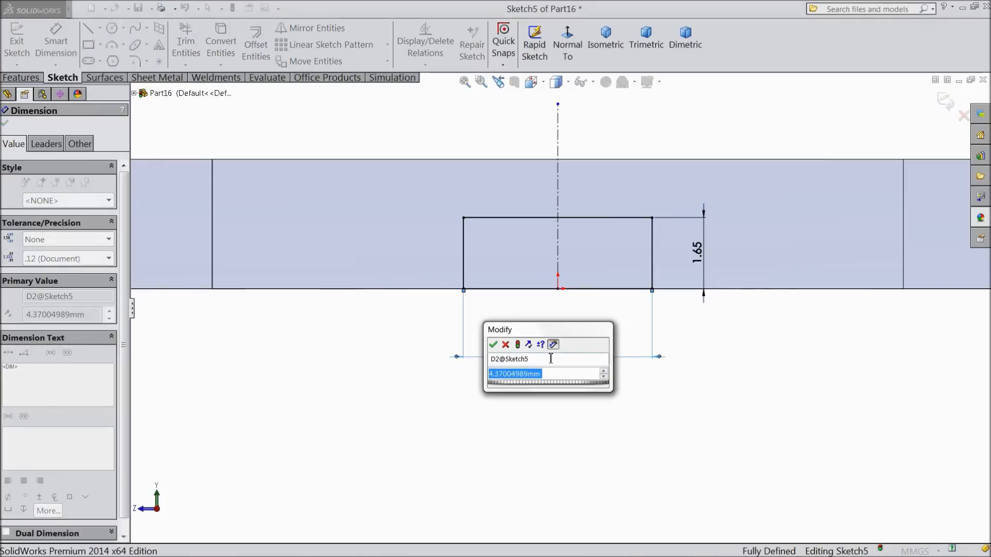
text(4)
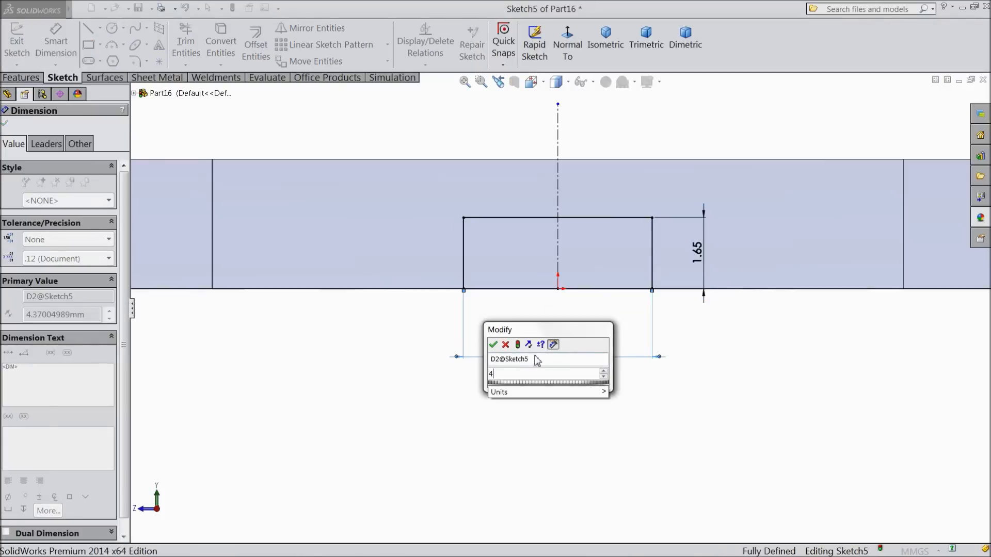
click(493, 344)
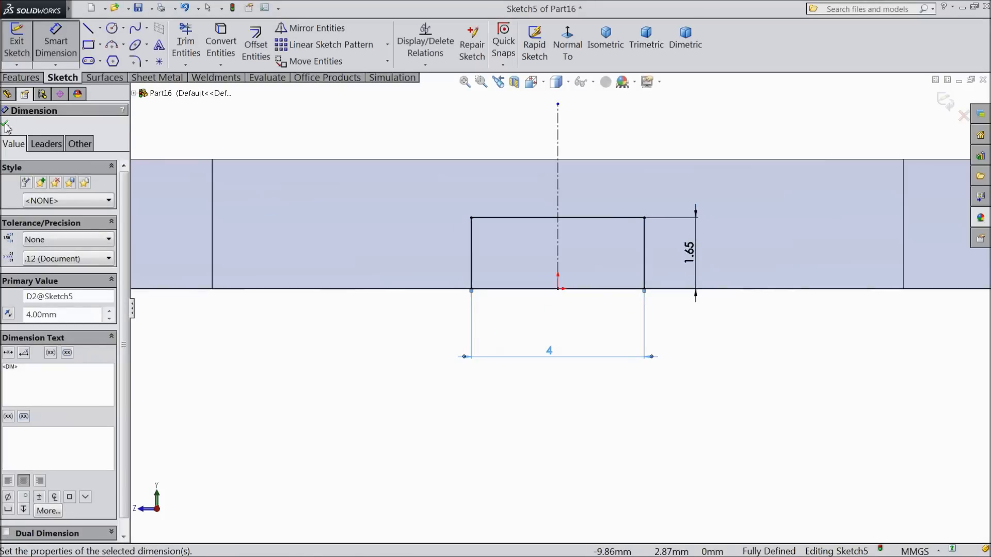
click(7, 126)
- Cut the rectangle 210 mm blind along the beam to form the central groove
click(24, 78)
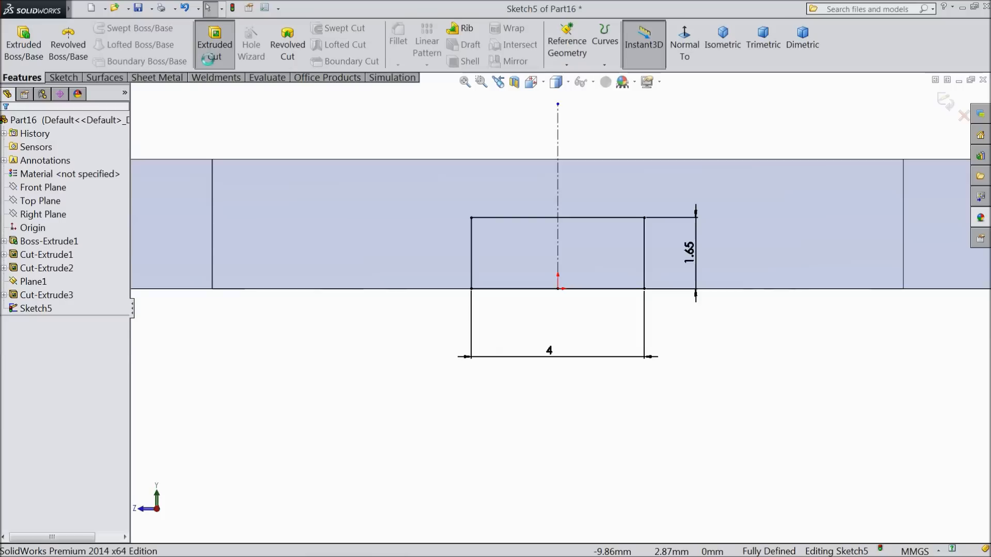
click(214, 44)
scroll(419, 363, up, 5)
middle_drag(419, 363, 407, 296)
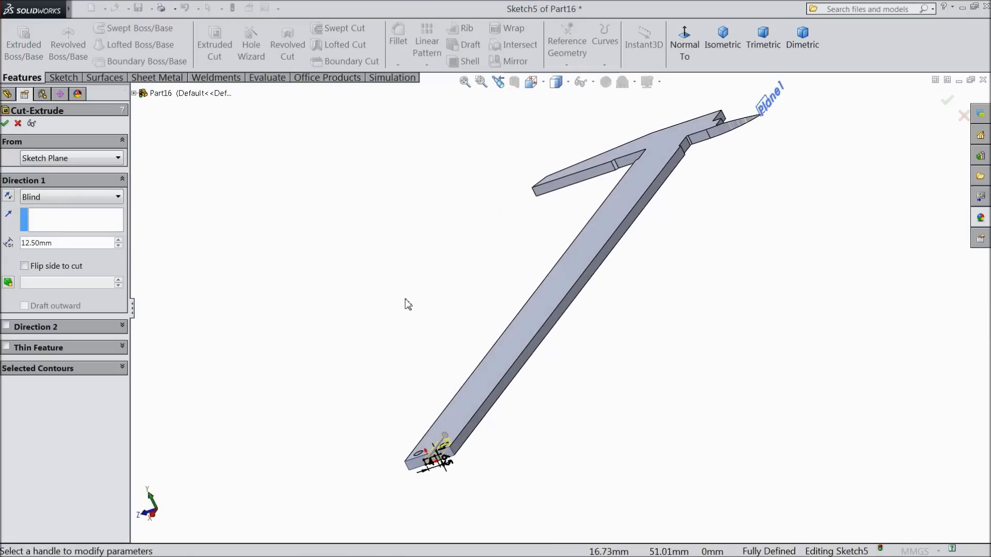
scroll(411, 394, down, 5)
middle_drag(438, 418, 367, 265)
scroll(378, 333, up, 5)
scroll(438, 207, down, 2)
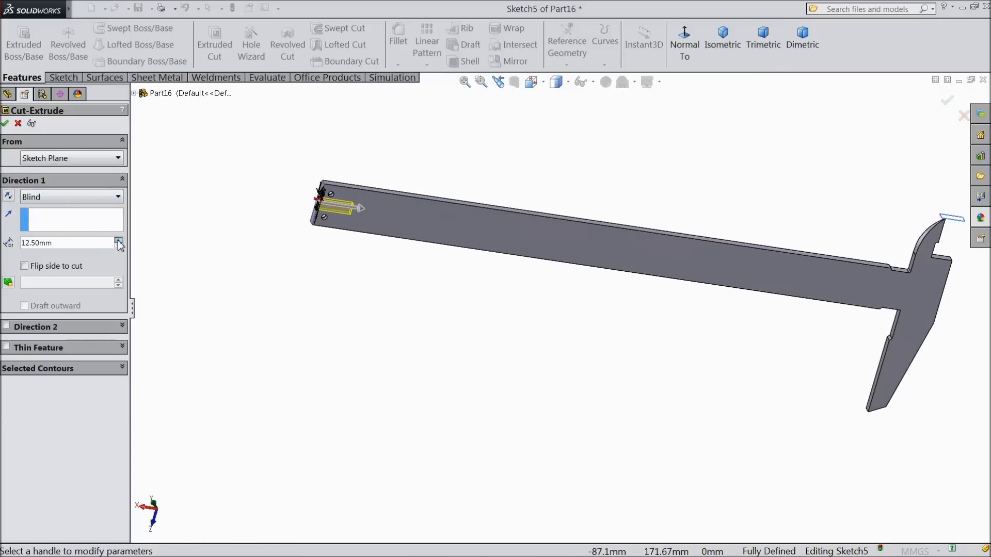
drag(119, 241, 118, 241)
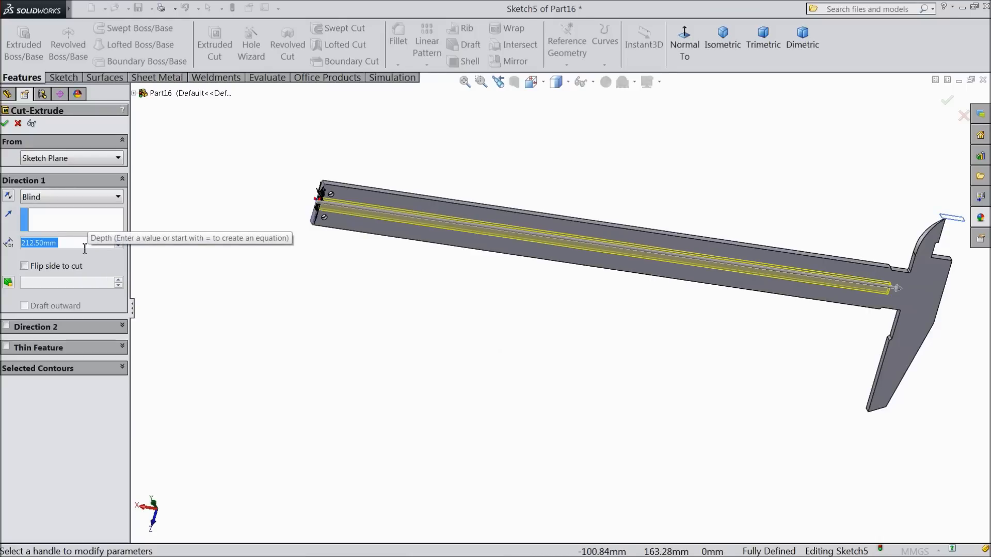
text(210)
key(Return)
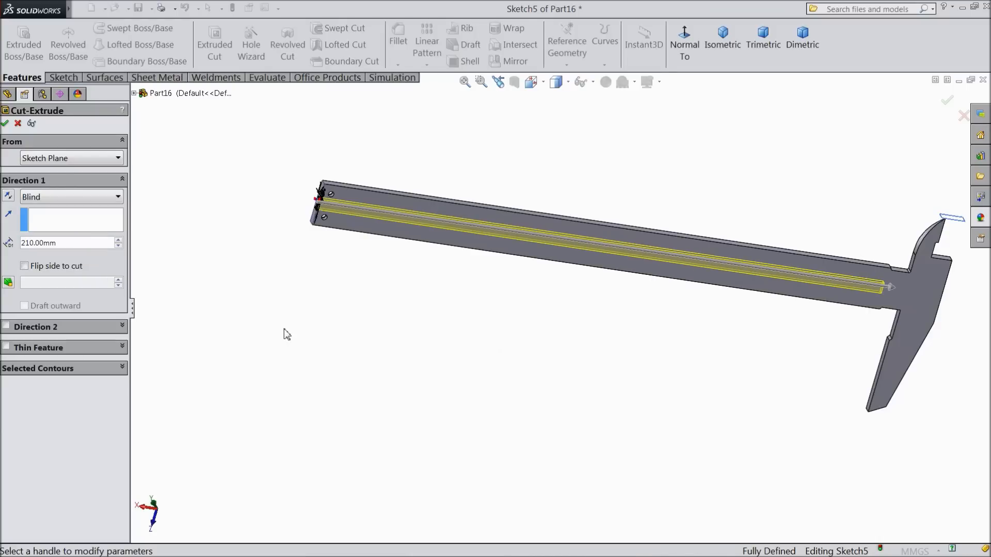
click(5, 124)
- Create a reference plane offset 39.25 mm from the beam's long side face, towards the tip of the large jaw
middle_drag(308, 276, 279, 202)
middle_drag(398, 340, 389, 276)
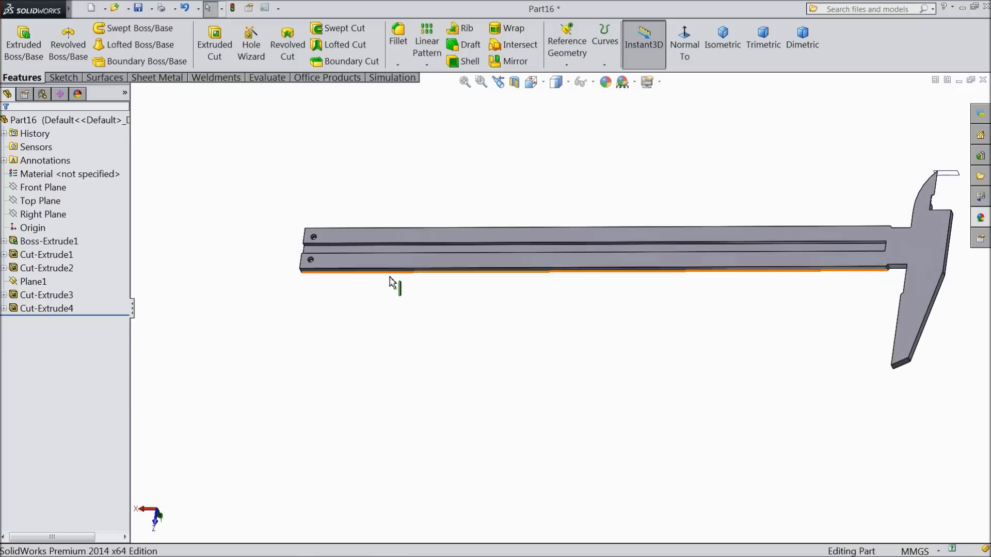
scroll(604, 320, down, 2)
click(563, 256)
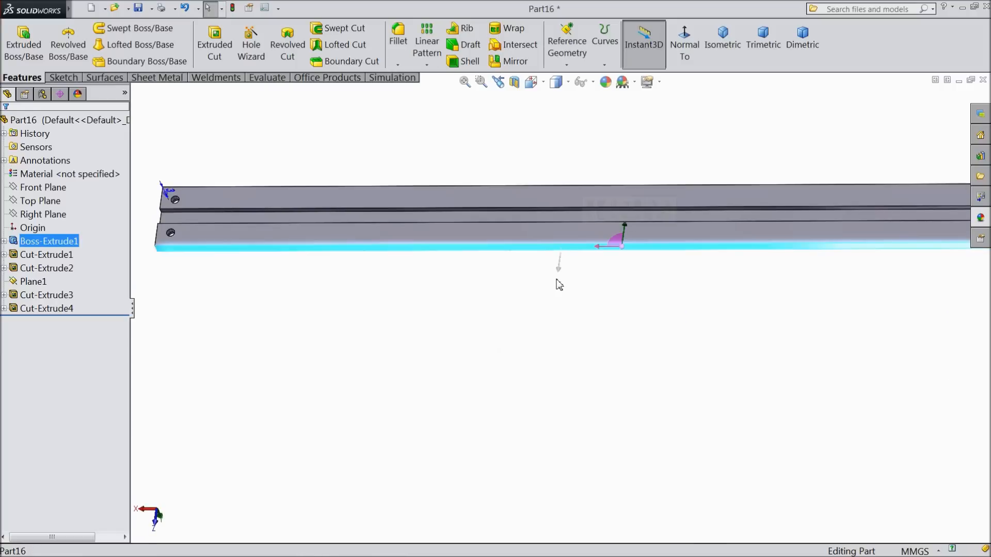
click(574, 66)
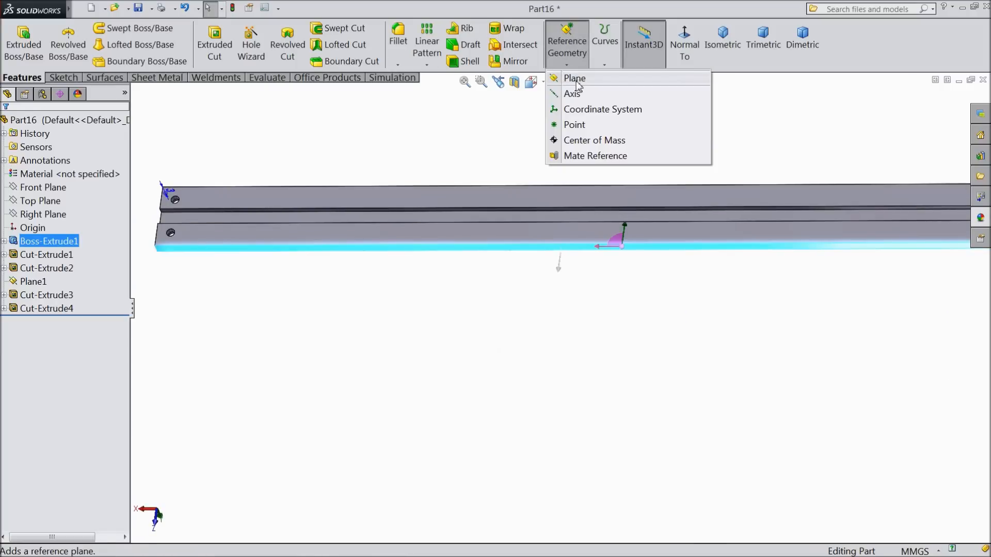
click(575, 78)
scroll(431, 266, up, 5)
scroll(666, 278, down, 2)
click(29, 290)
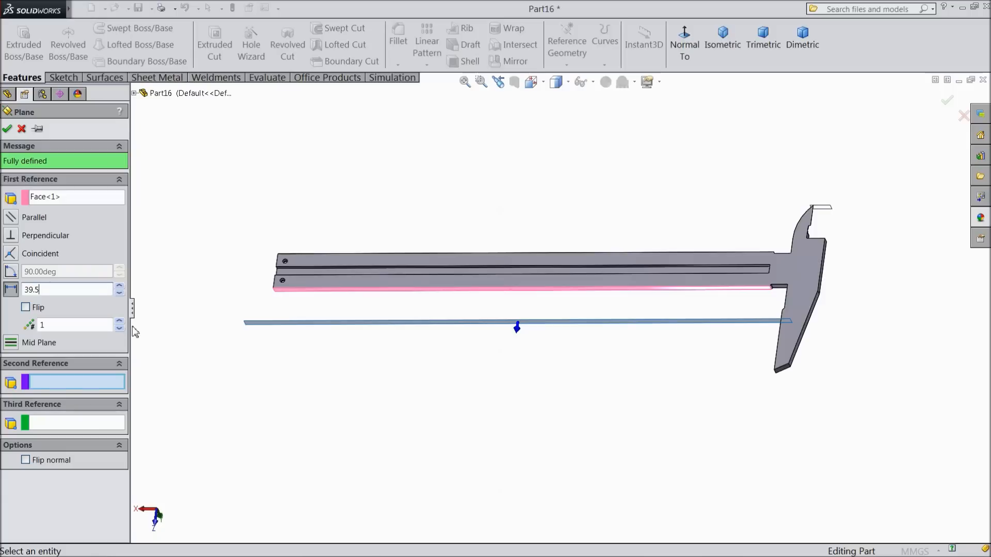
key(Return)
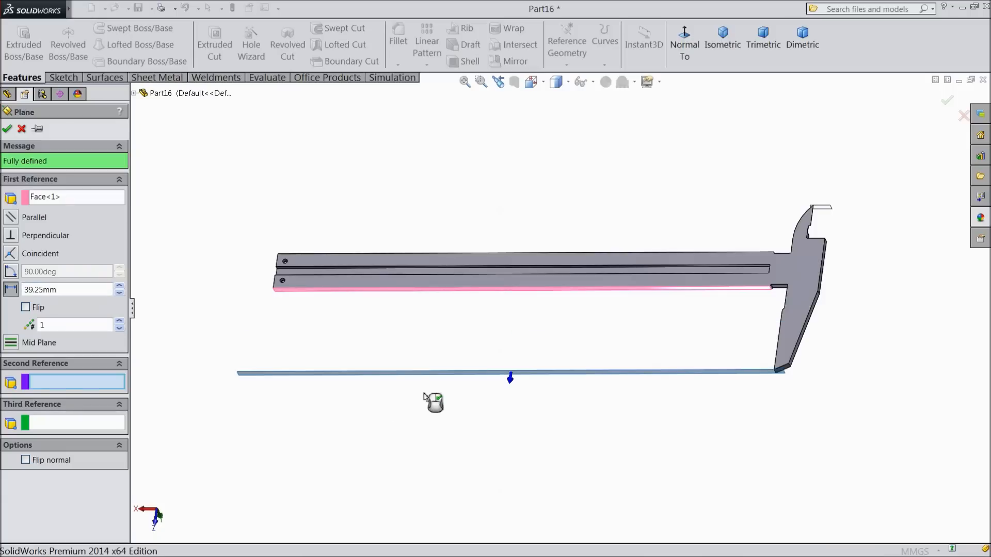
middle_drag(422, 331, 433, 394)
scroll(694, 392, down, 6)
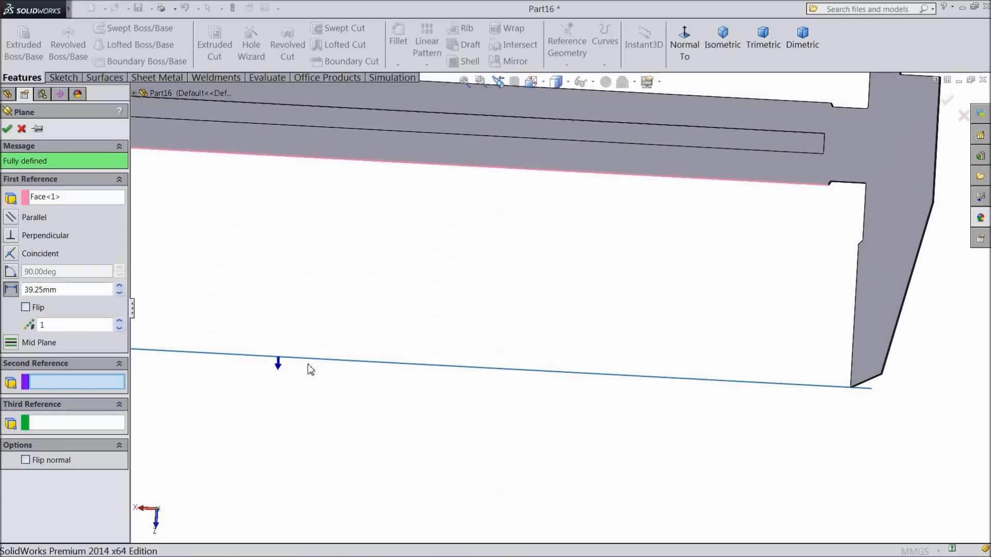
click(8, 129)
- Start a sketch on the new plane at the large jaw's tip and view it square-on
scroll(313, 348, up, 5)
middle_drag(389, 380, 453, 288)
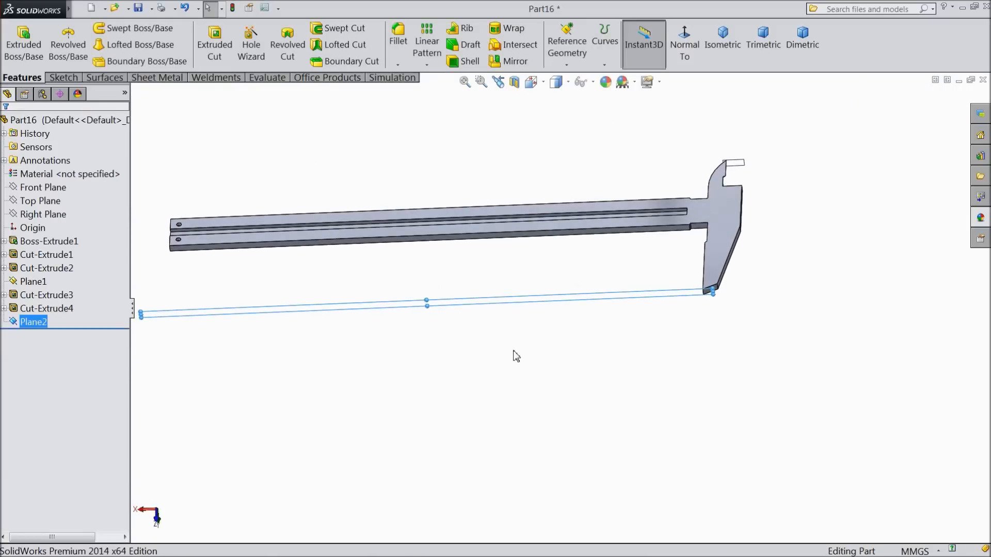
middle_drag(789, 230, 758, 224)
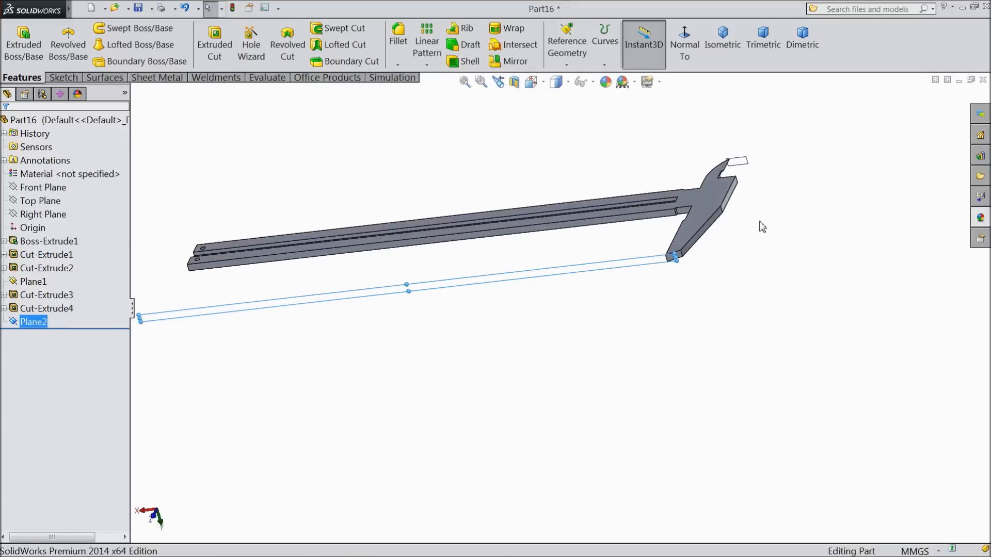
scroll(660, 263, down, 3)
click(610, 283)
click(648, 245)
click(680, 67)
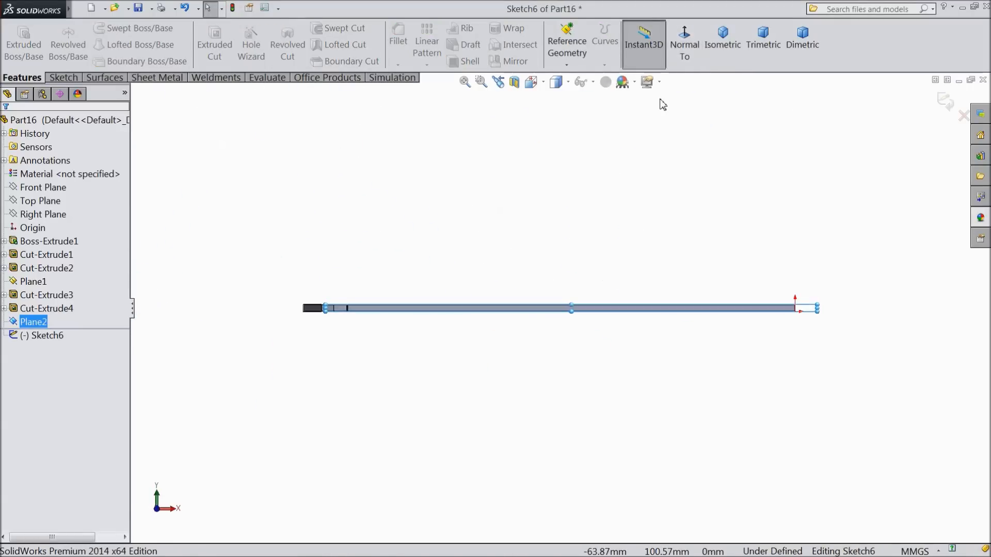
scroll(364, 297, down, 2)
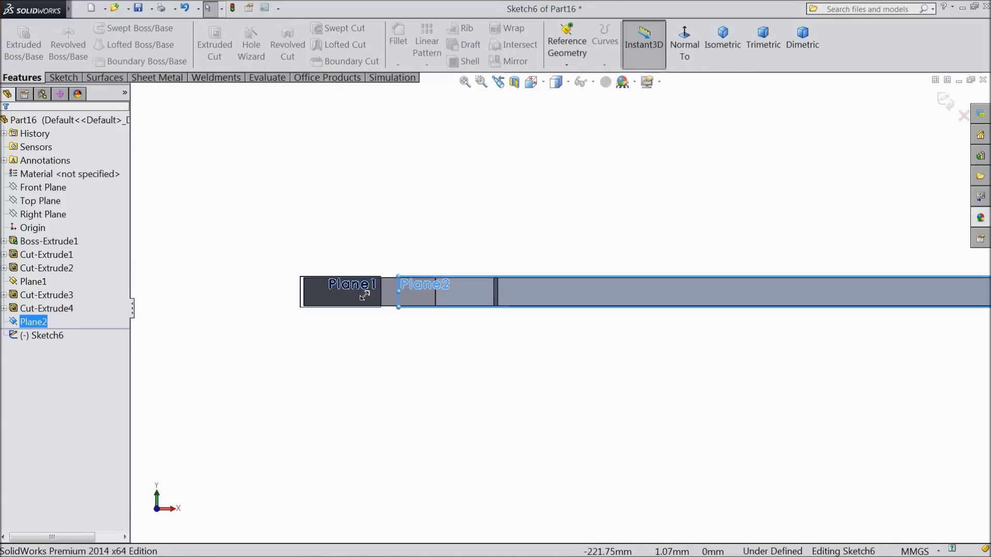
- Sketch a closed right triangle across the large jaw's tip, with a top side about 4.28 mm long and a diagonal long side
click(64, 78)
click(92, 31)
mouse_move(301, 199)
middle_down()
mouse_move(299, 222)
mouse_move(300, 211)
middle_up()
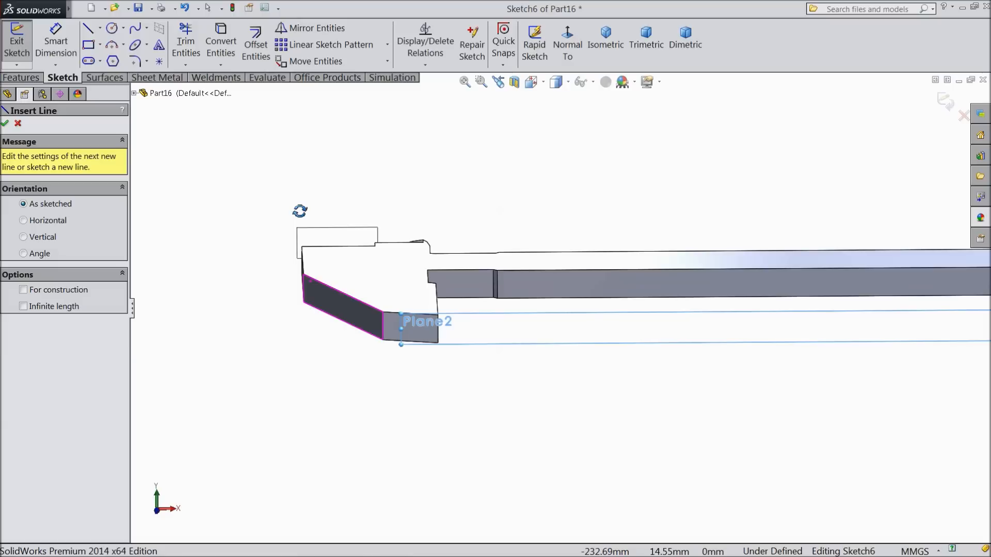
click(568, 52)
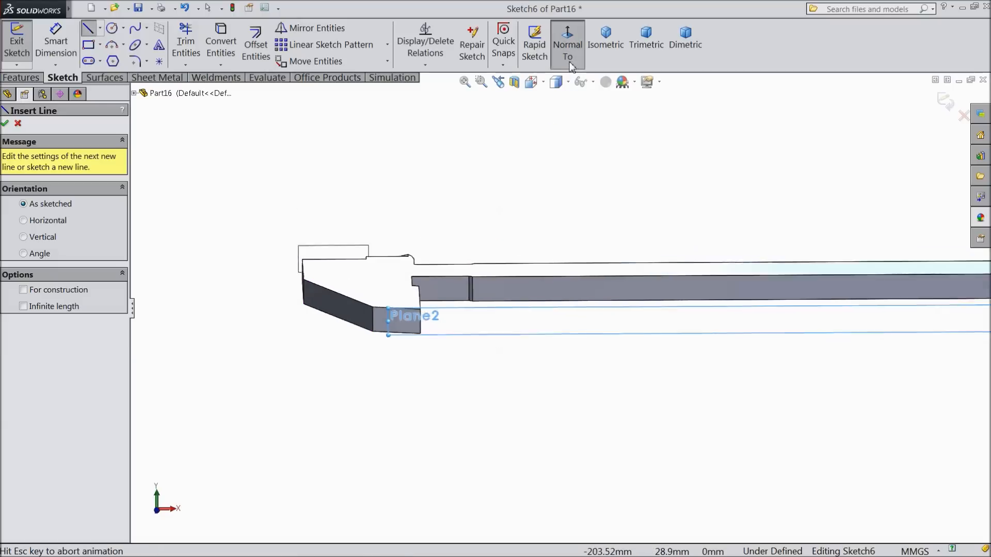
scroll(345, 326, down, 10)
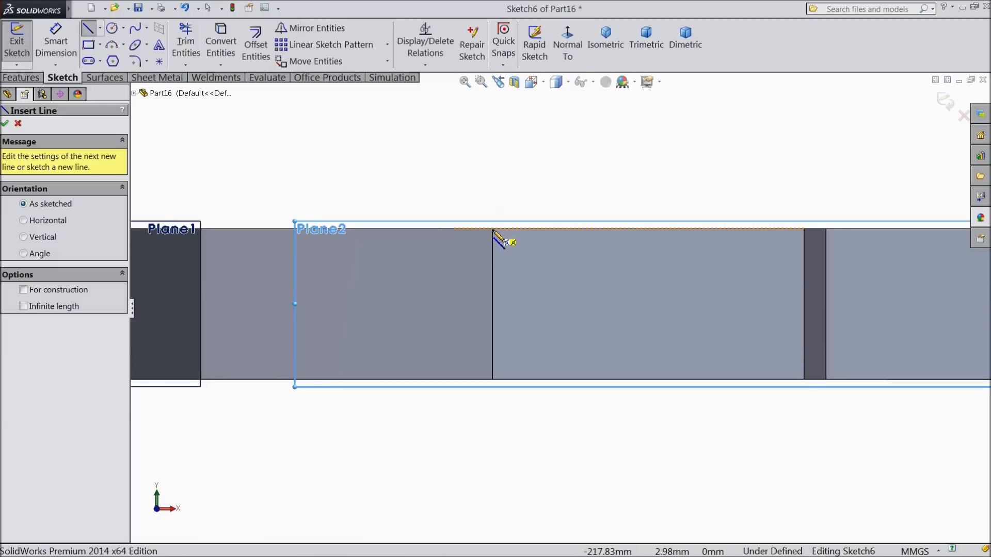
click(492, 229)
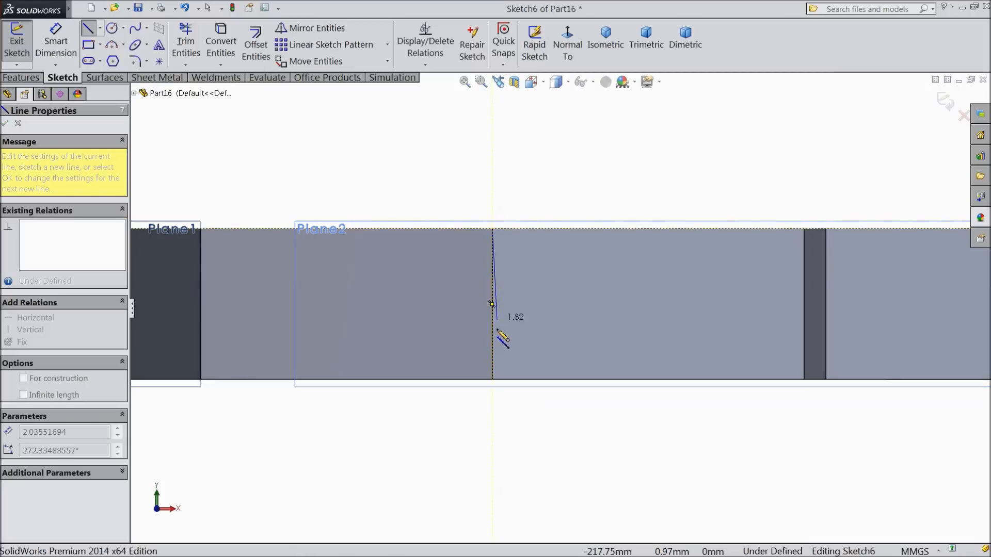
click(493, 380)
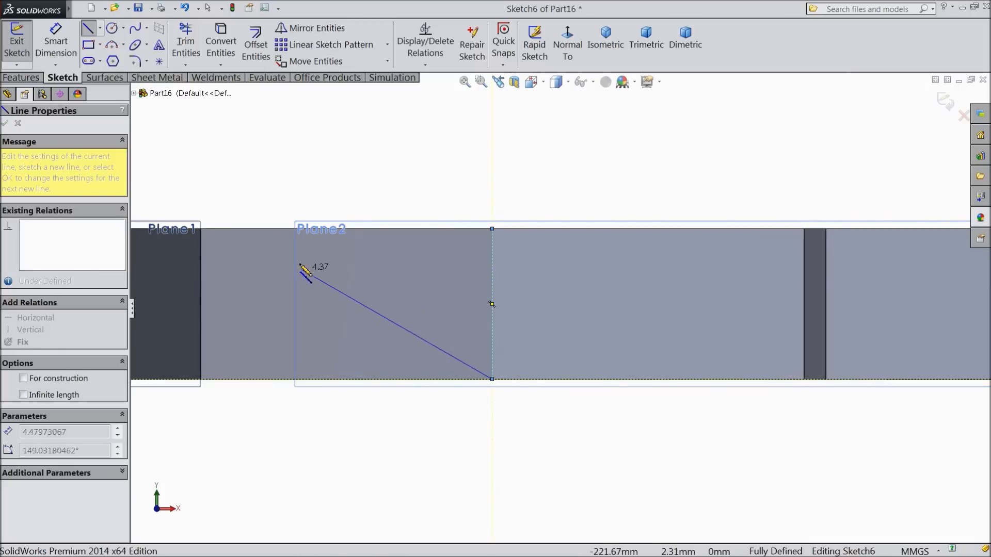
click(277, 228)
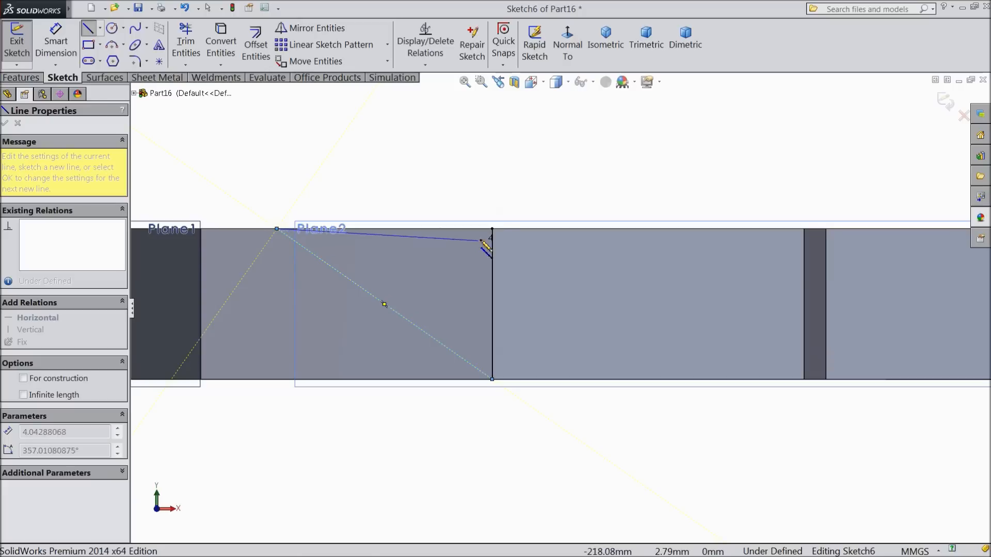
click(492, 228)
right_click(448, 222)
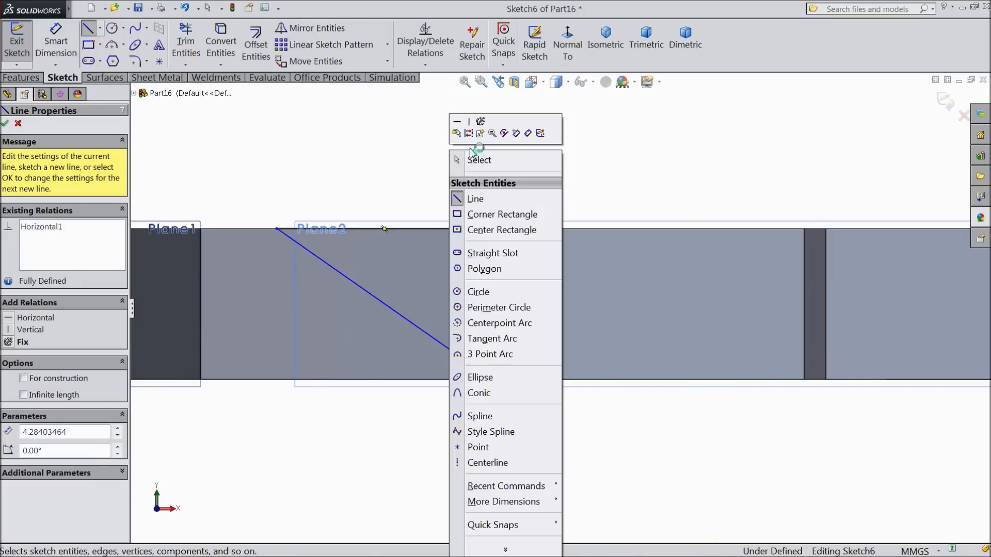
click(472, 161)
- Dimension the angle between the triangle's diagonal and the jaw's lower edge to 26 degrees
click(55, 41)
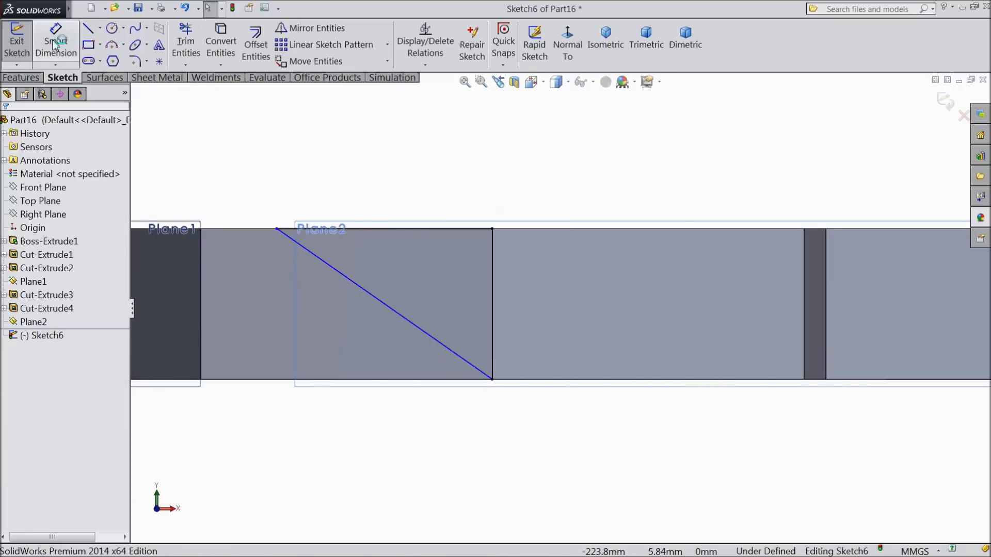
click(431, 337)
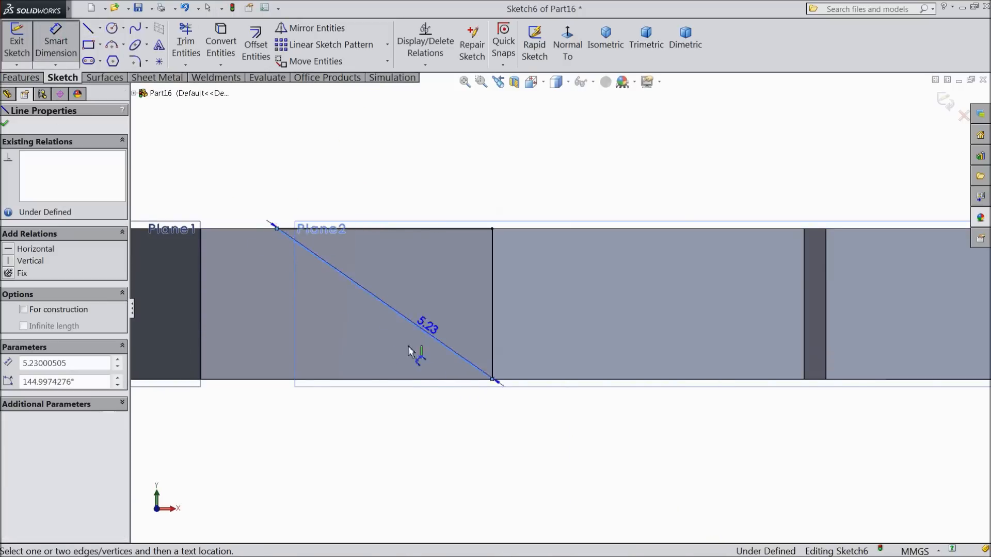
click(394, 380)
click(340, 339)
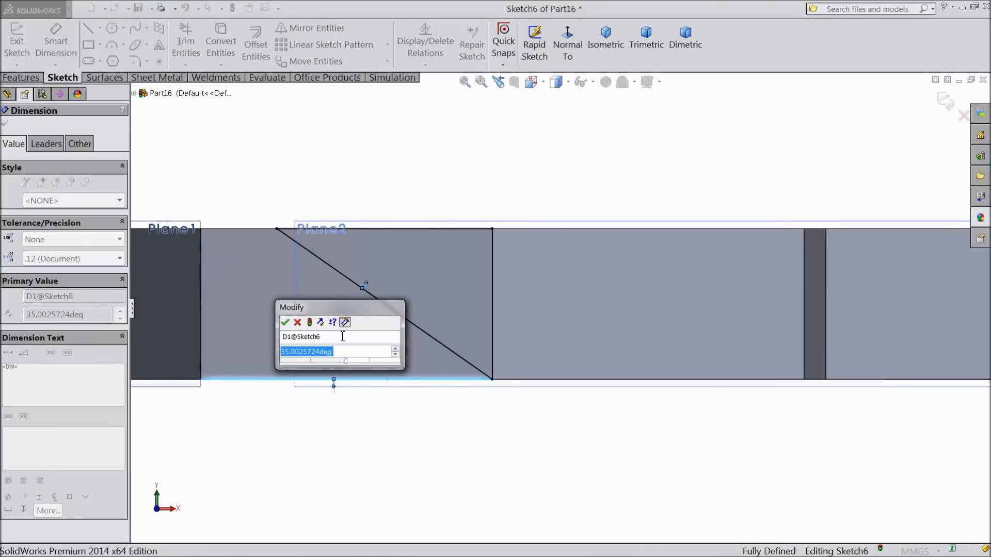
text(26)
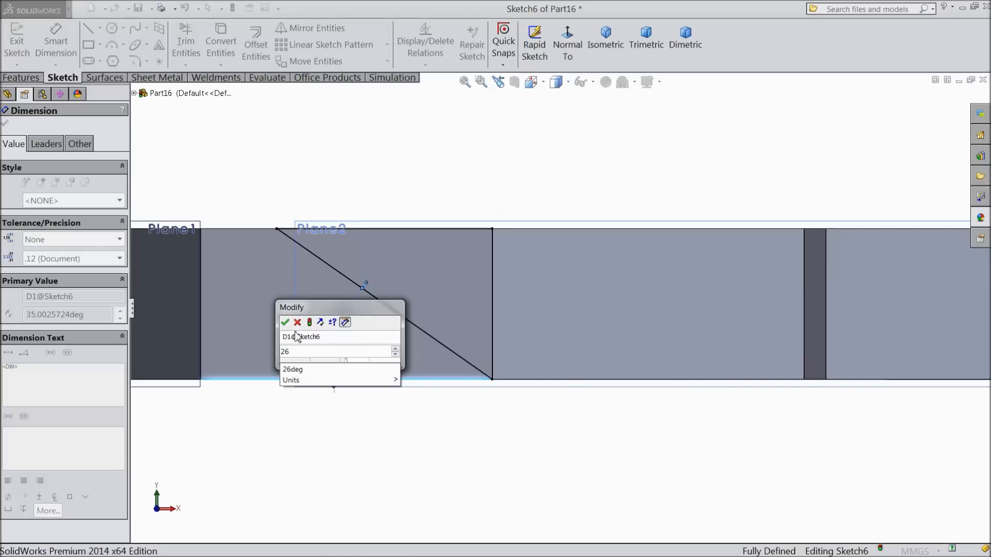
click(285, 324)
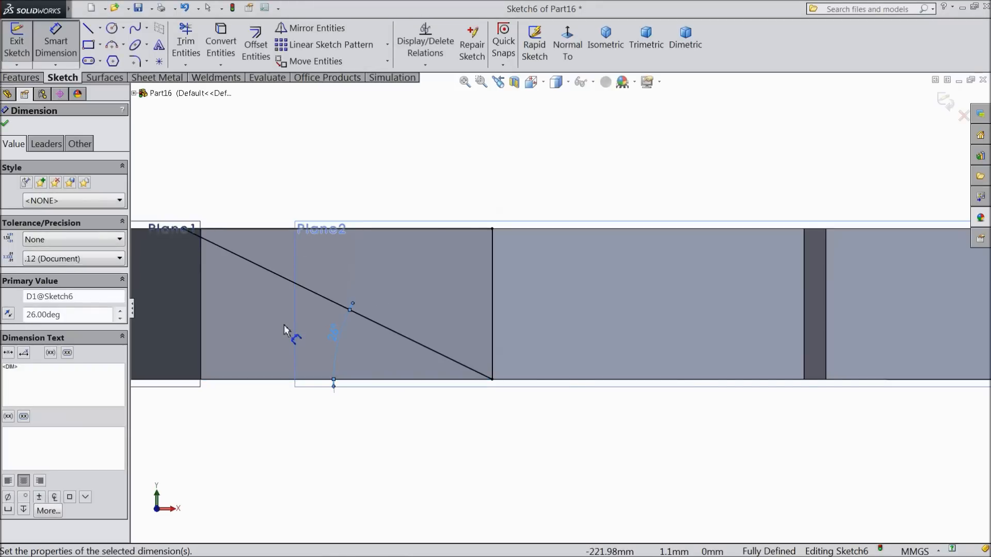
key(z)
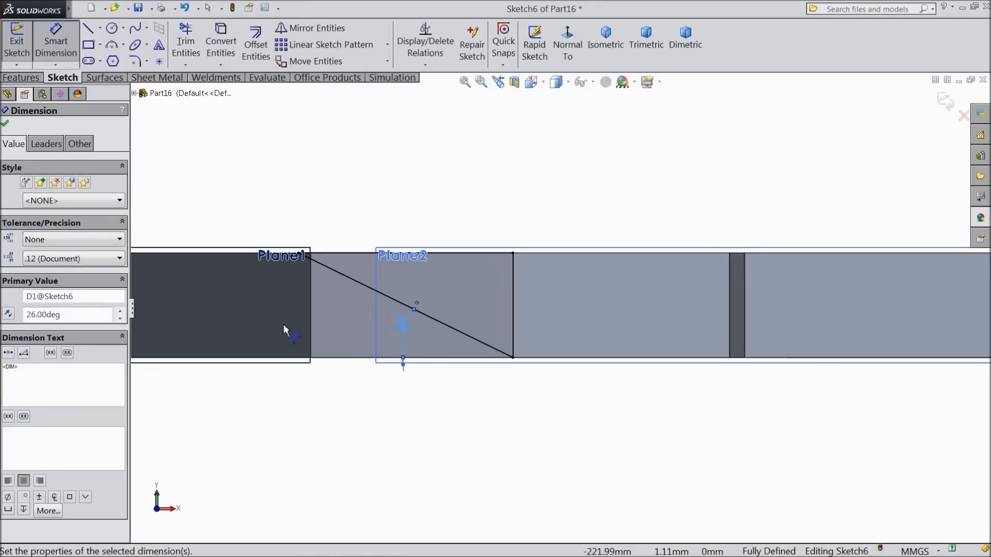
click(6, 126)
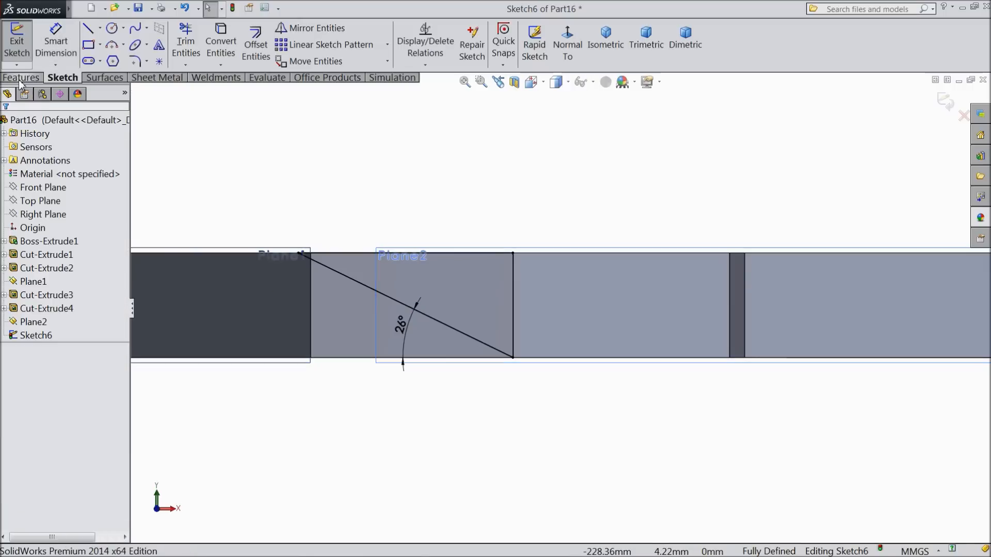
- Cut the triangle 13.5 mm blind into the large jaw to bevel its tip
click(20, 78)
click(213, 56)
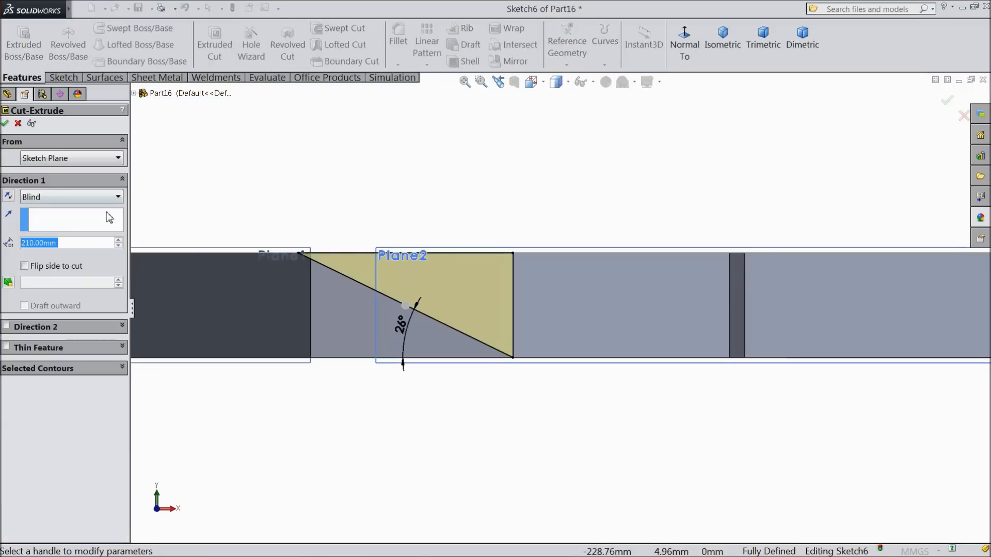
text(3.5)
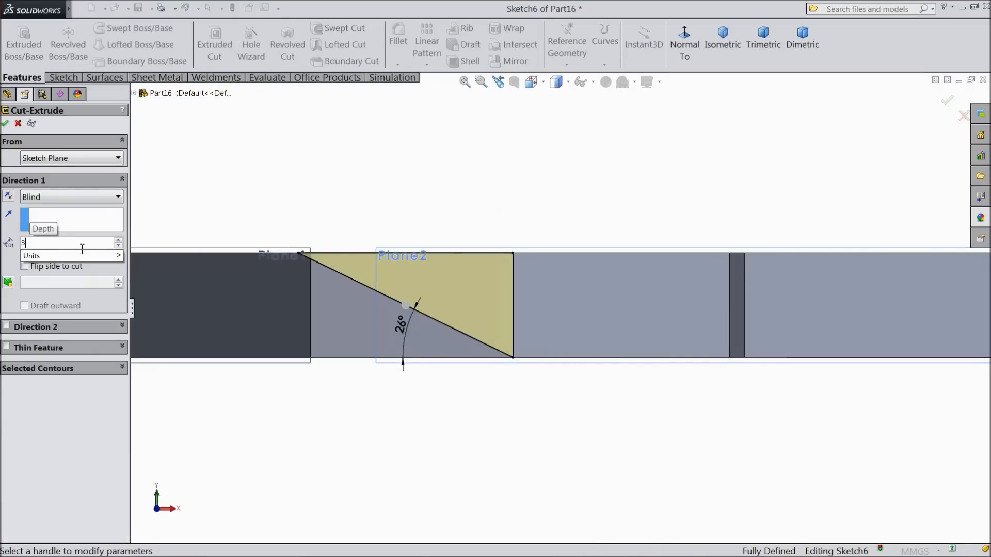
key(BackSpace)
text(13.5)
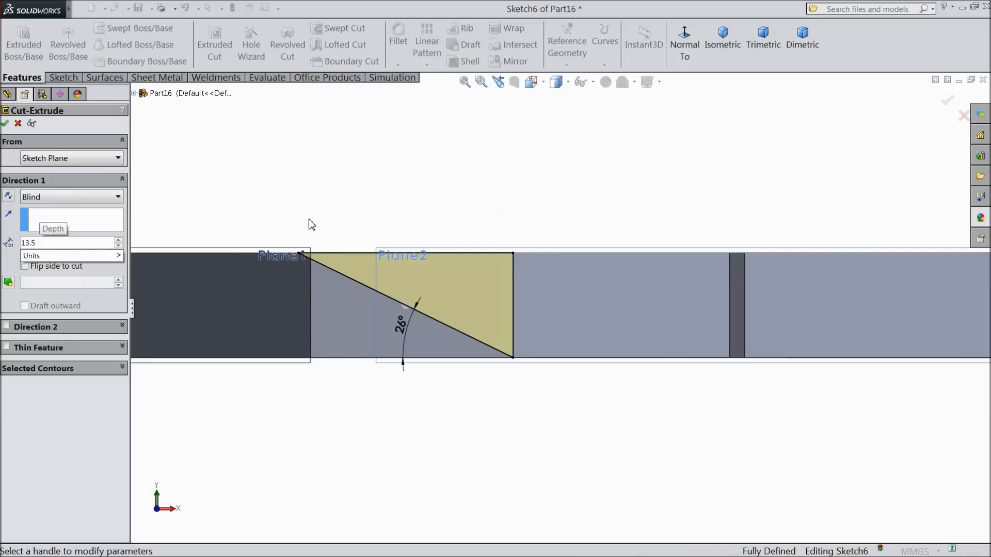
key(Return)
middle_drag(304, 220, 321, 244)
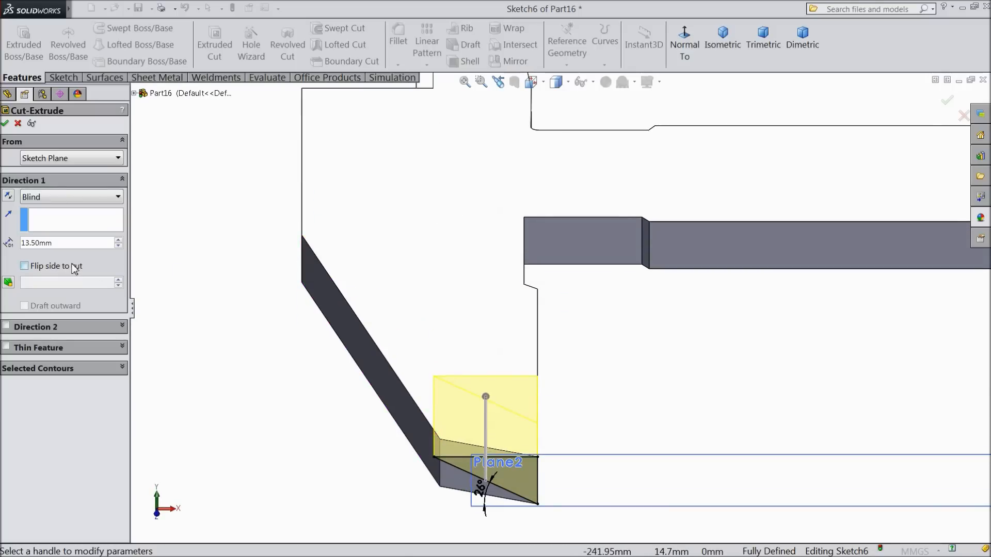
click(6, 125)
- Start a sketch on the caliper body's large flat face and view it square-on
mouse_move(238, 324)
middle_down()
mouse_move(228, 342)
mouse_move(254, 332)
mouse_move(262, 352)
mouse_move(287, 354)
mouse_move(263, 343)
mouse_move(268, 349)
middle_up()
scroll(246, 336, up, 5)
scroll(330, 310, up, 4)
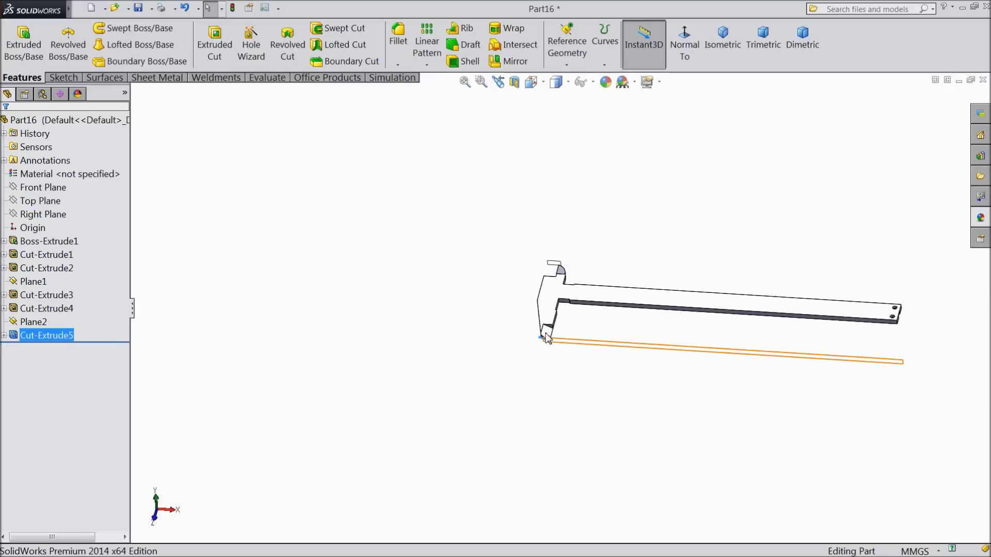
scroll(645, 310, down, 5)
mouse_move(616, 321)
middle_down()
mouse_move(590, 348)
mouse_move(593, 276)
middle_up()
click(587, 264)
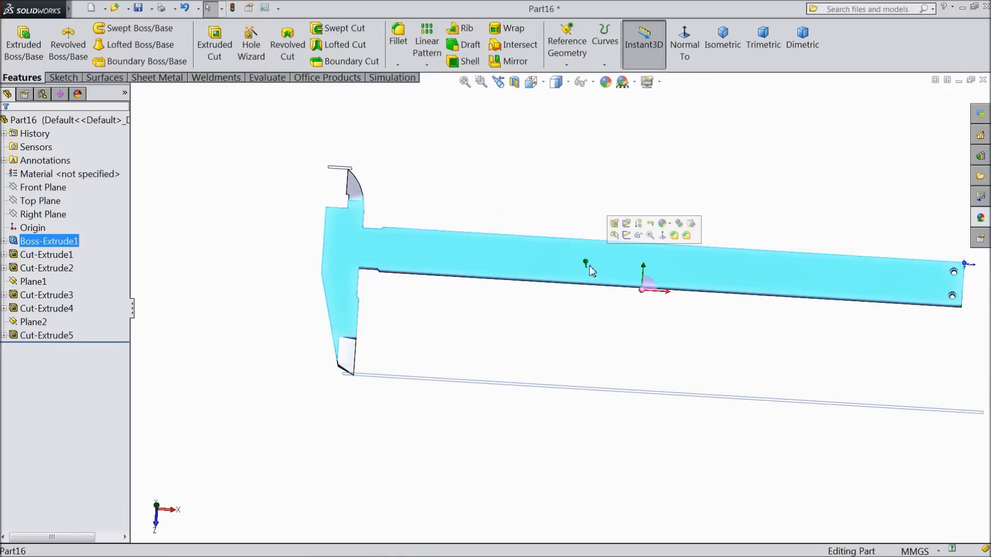
click(626, 235)
click(685, 47)
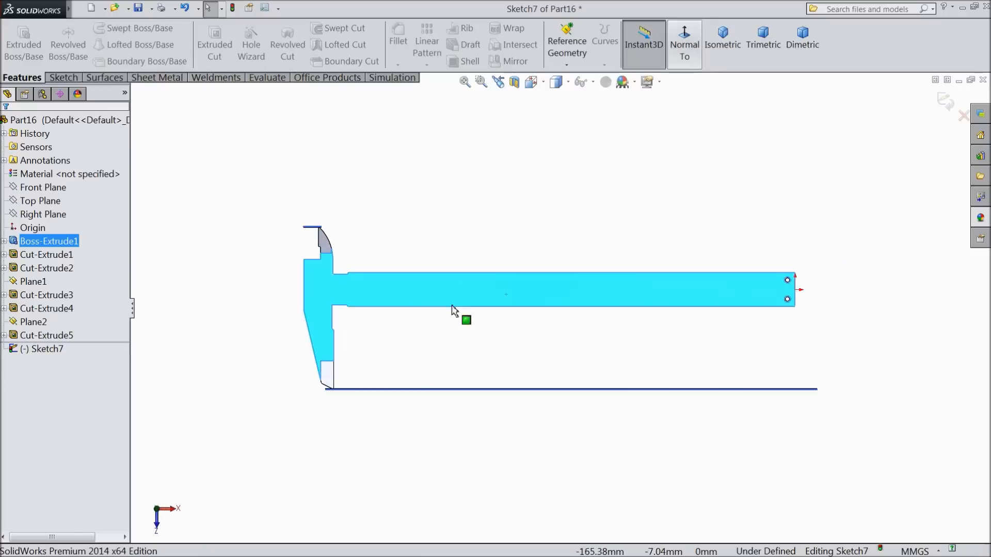
- Sketch a narrow upright corner rectangle, about 0.42 mm wide and 4.9 mm high, above the notch where the beam meets the large jaw
scroll(367, 320, down, 10)
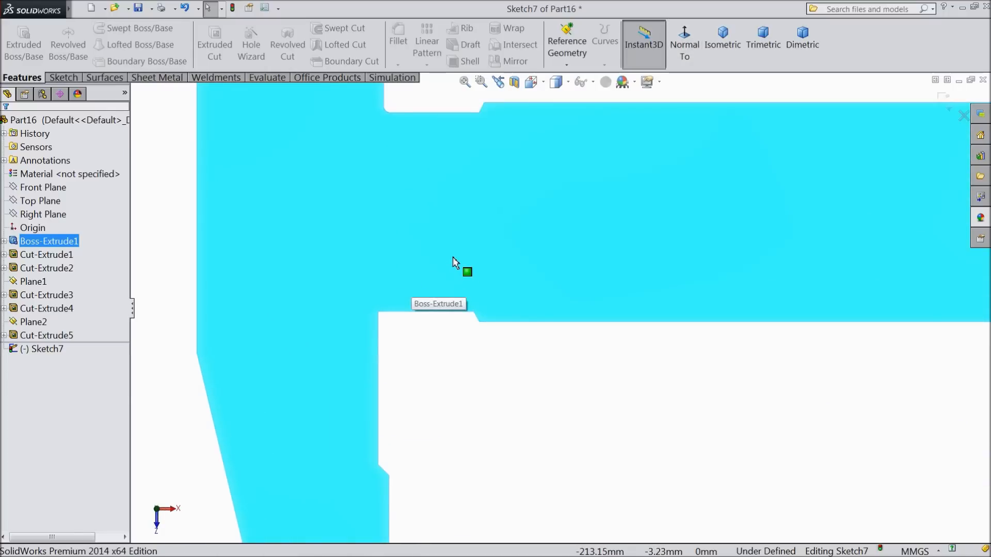
click(72, 81)
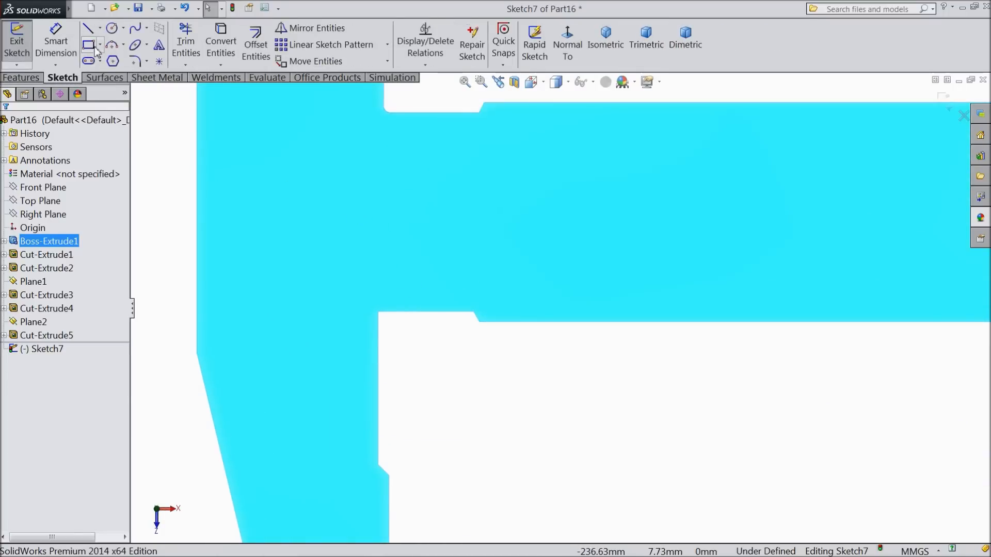
click(99, 44)
click(111, 61)
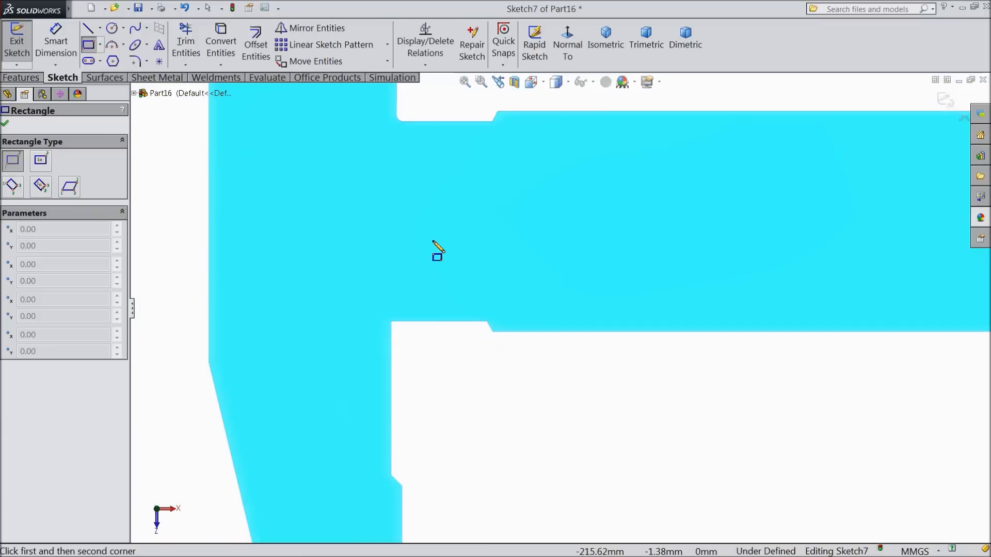
scroll(478, 280, down, 2)
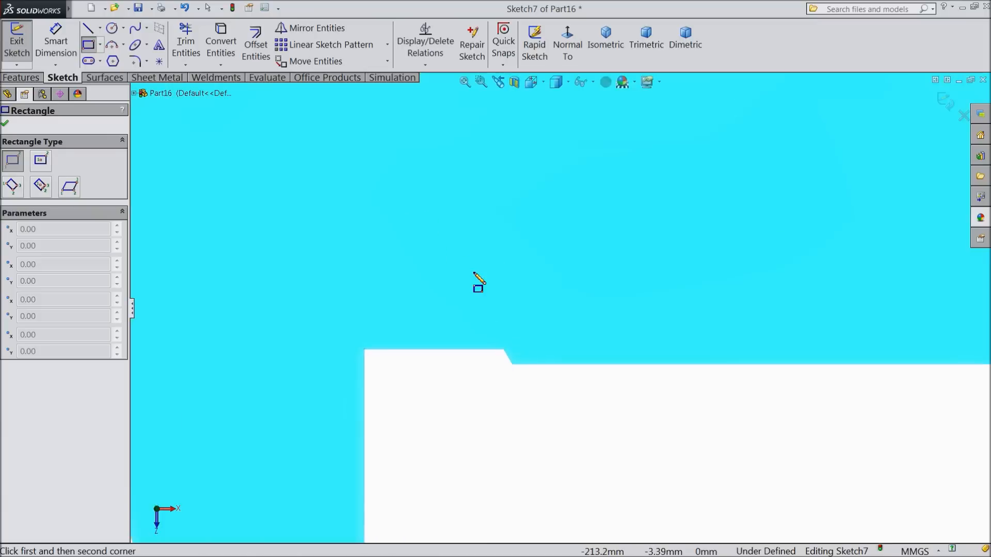
click(439, 223)
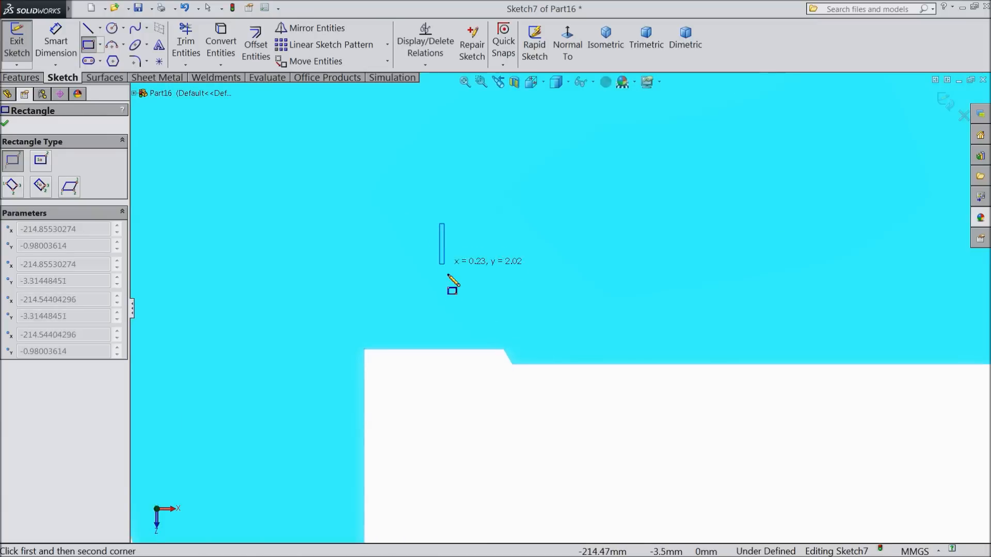
click(448, 321)
- Dimension the distance from the rectangle's short lower side to the beam's lower edge as 2.5 mm
click(56, 41)
scroll(409, 310, down, 2)
click(521, 338)
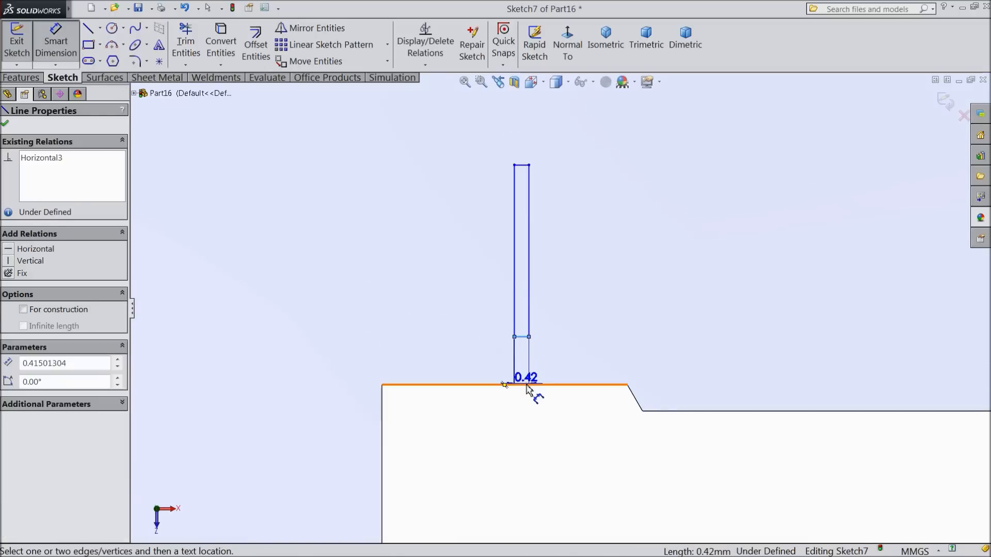
click(532, 385)
click(555, 384)
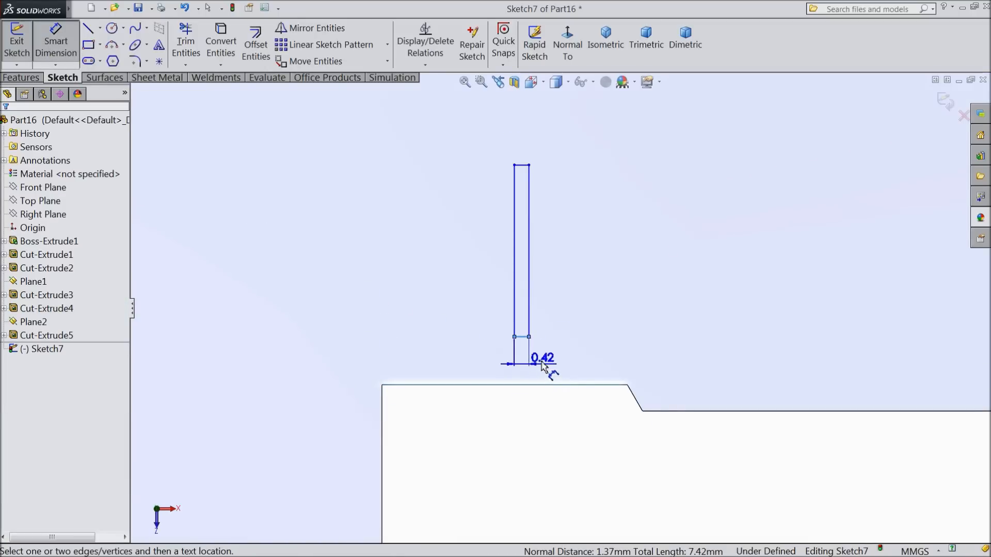
click(657, 412)
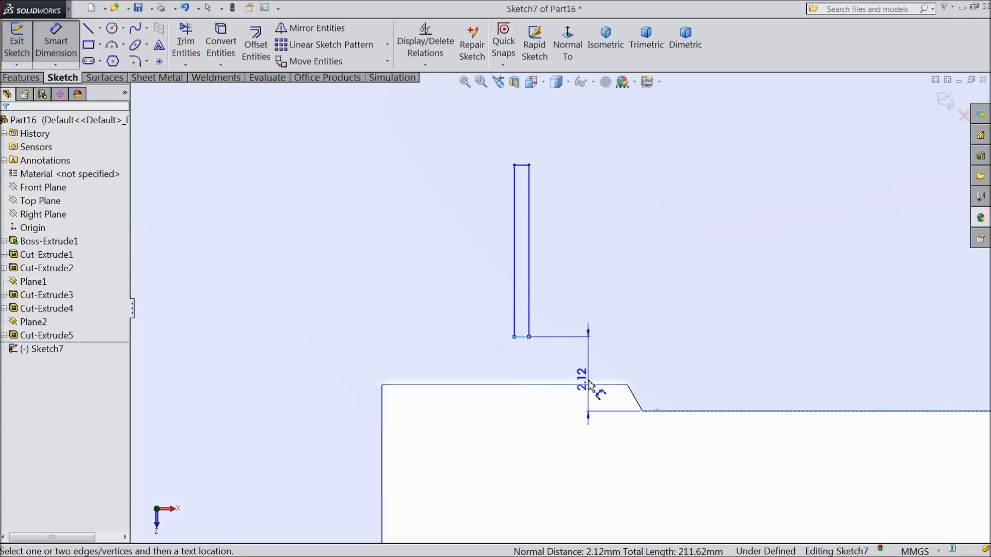
click(664, 382)
text(2.5)
key(Return)
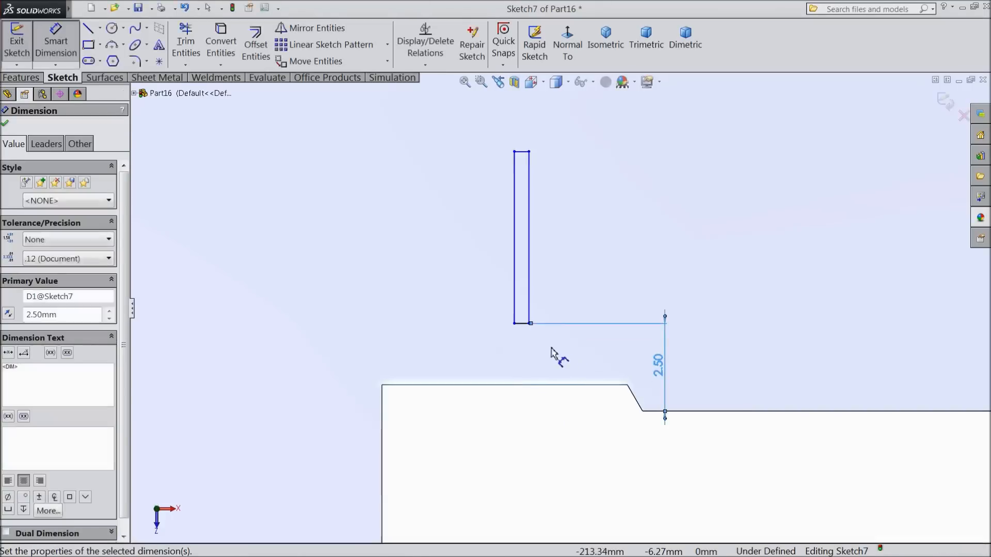
- Dimension the distance from the rectangle's long side to the large jaw's inner edge as 4.6 mm
click(515, 316)
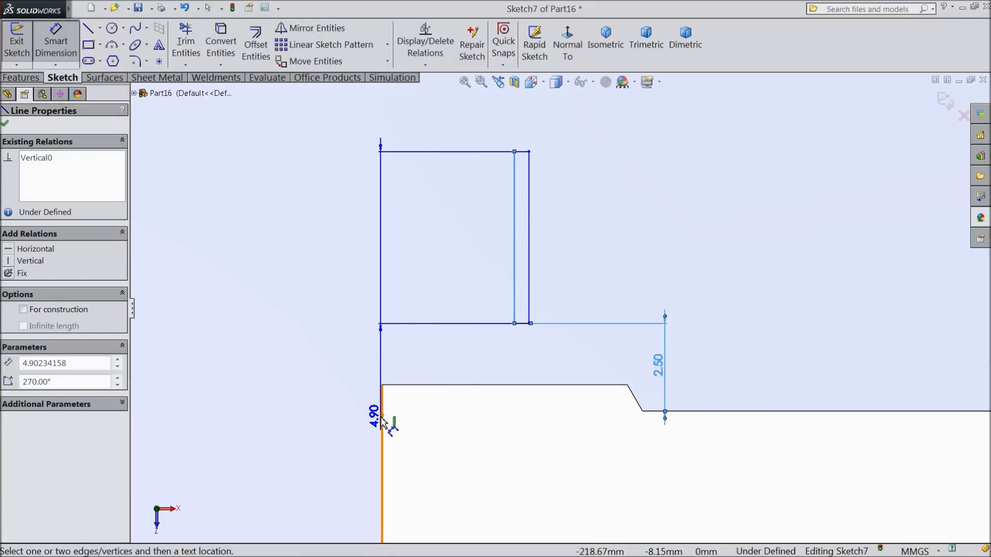
click(381, 412)
click(449, 438)
text(4)
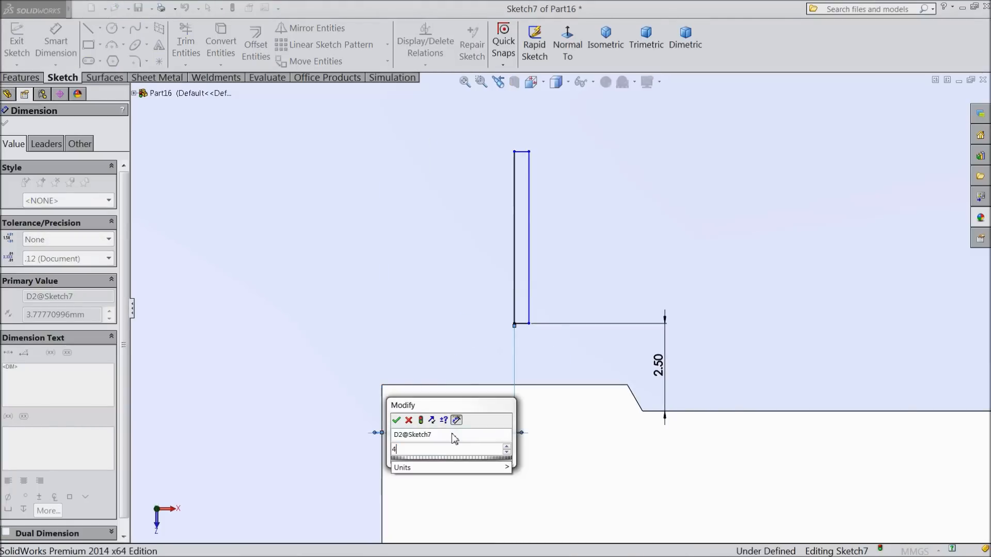
text(.6)
click(397, 420)
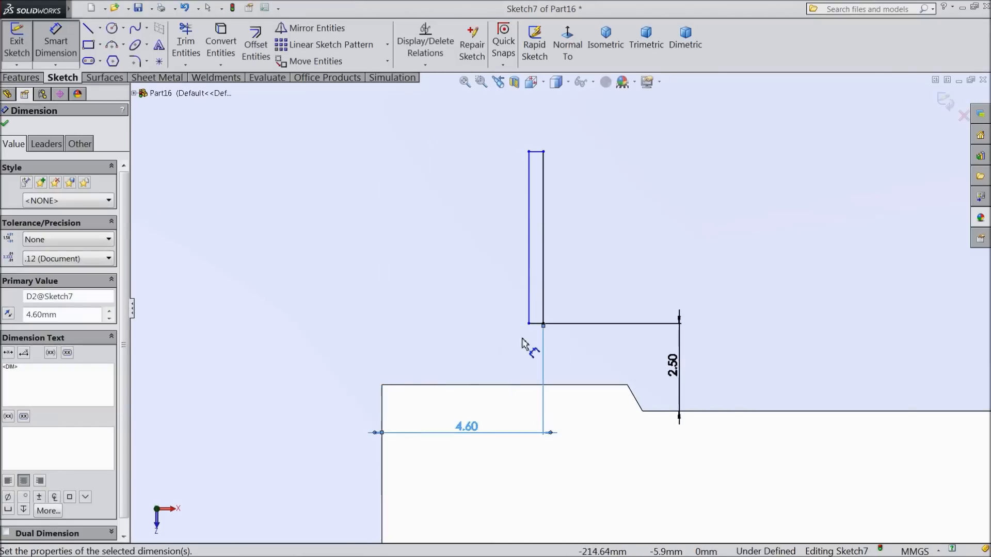
- Set the rectangle's height to 6 mm
click(529, 225)
click(495, 231)
text(6)
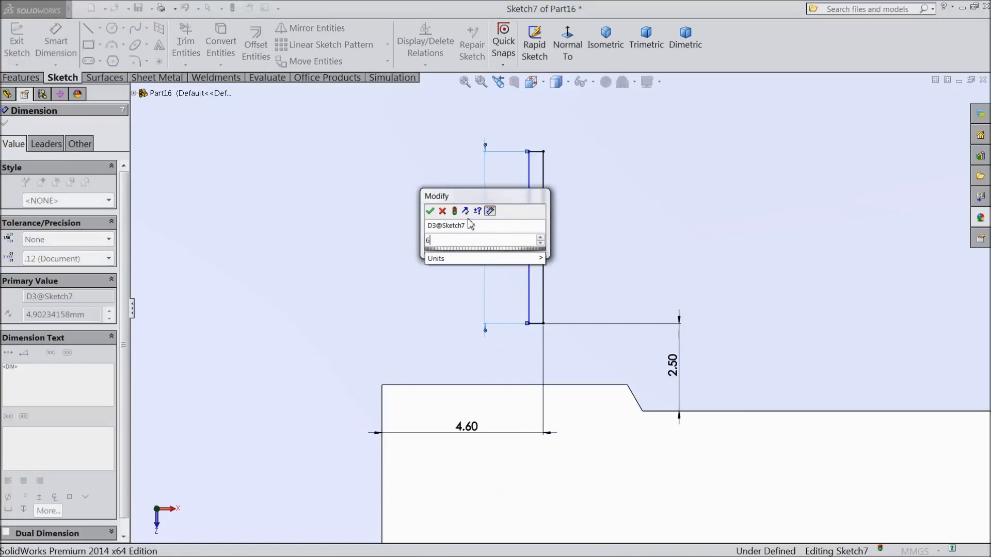
click(430, 211)
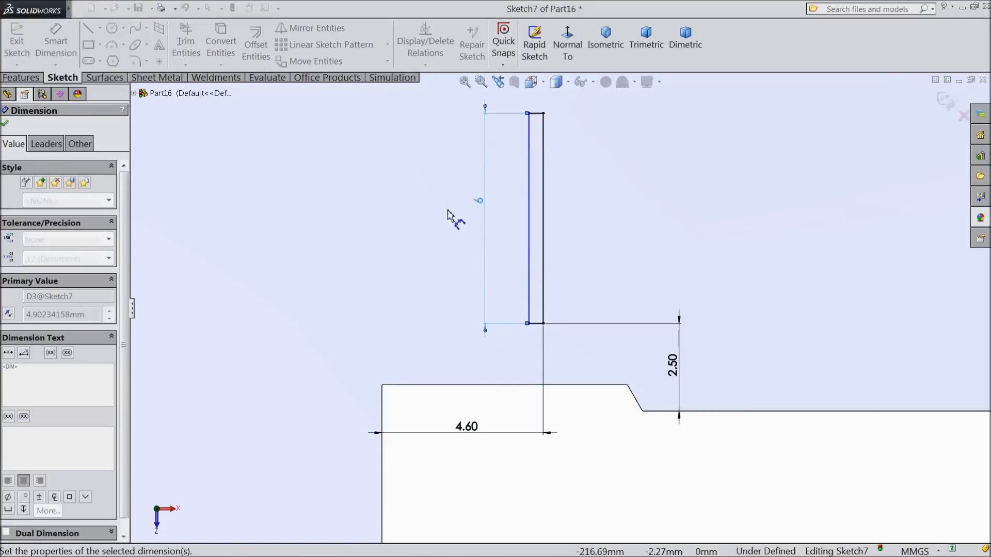
- Dimension the narrow rectangle's width as 0.05 mm
click(536, 113)
click(533, 99)
text(0.05)
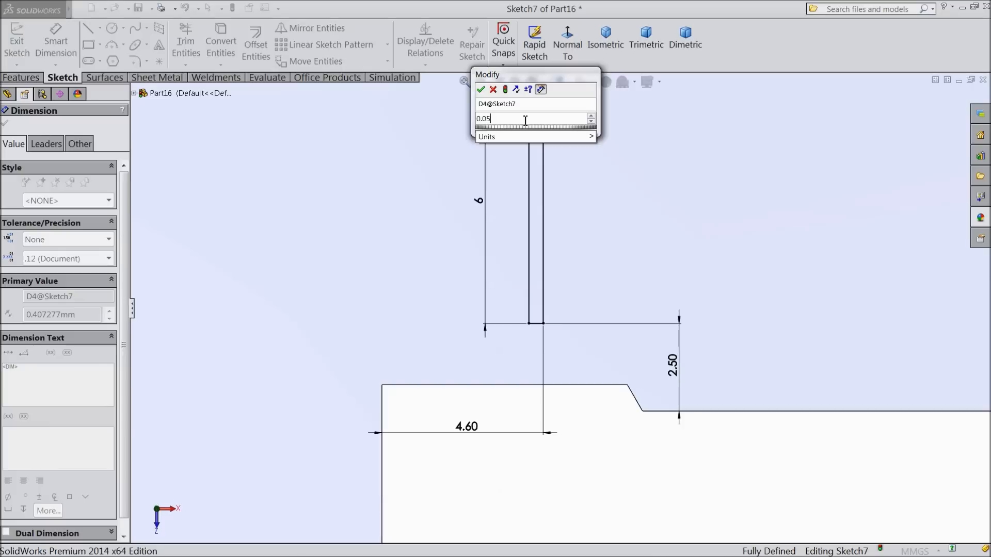
click(481, 90)
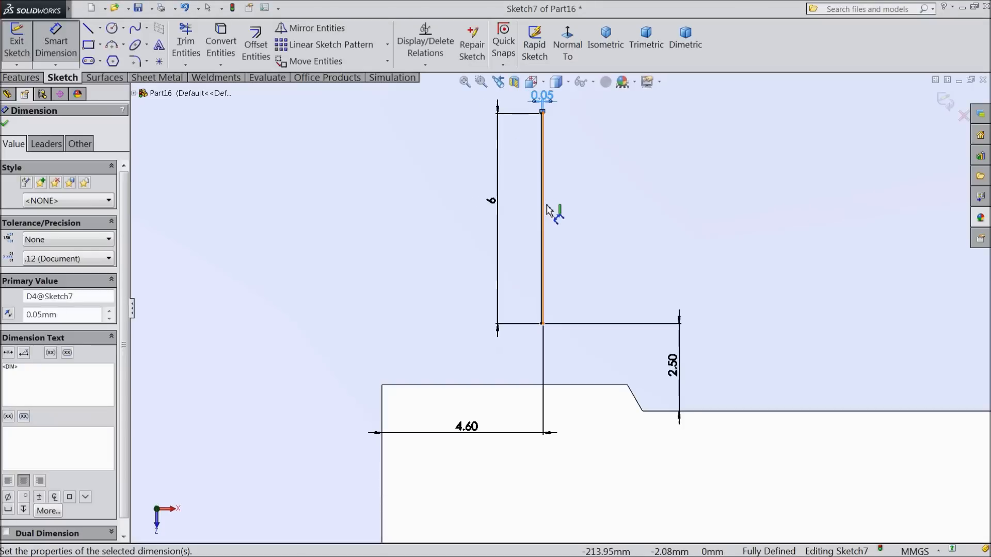
- Delete the 4.60 mm distance dimension between the rectangle's far long side and the large jaw's inner edge
scroll(555, 338, down, 5)
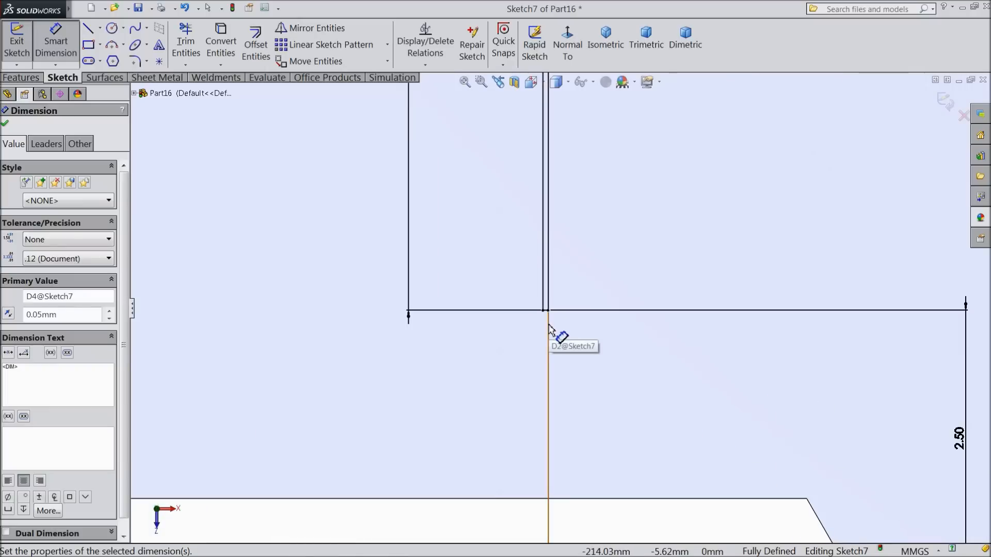
scroll(546, 329, up, 3)
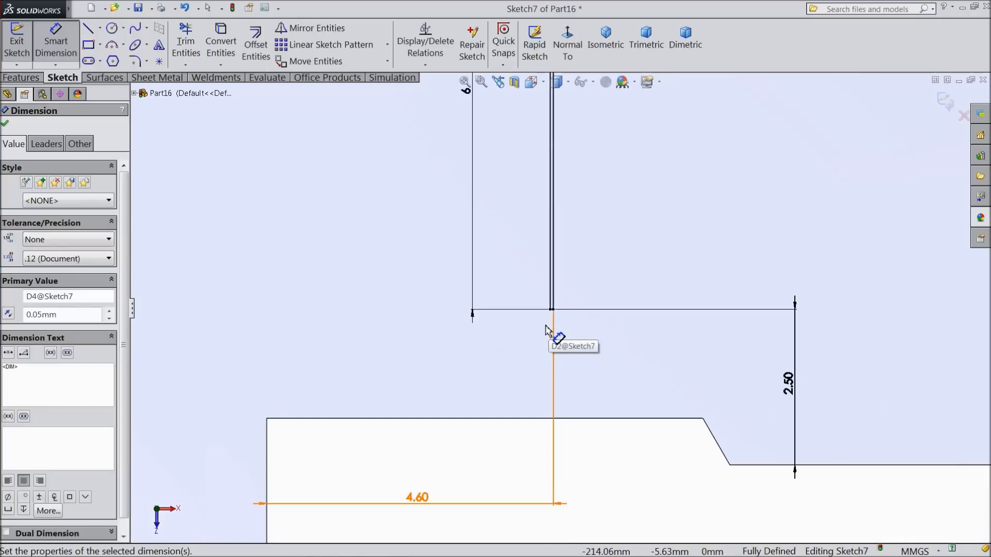
key(Delete)
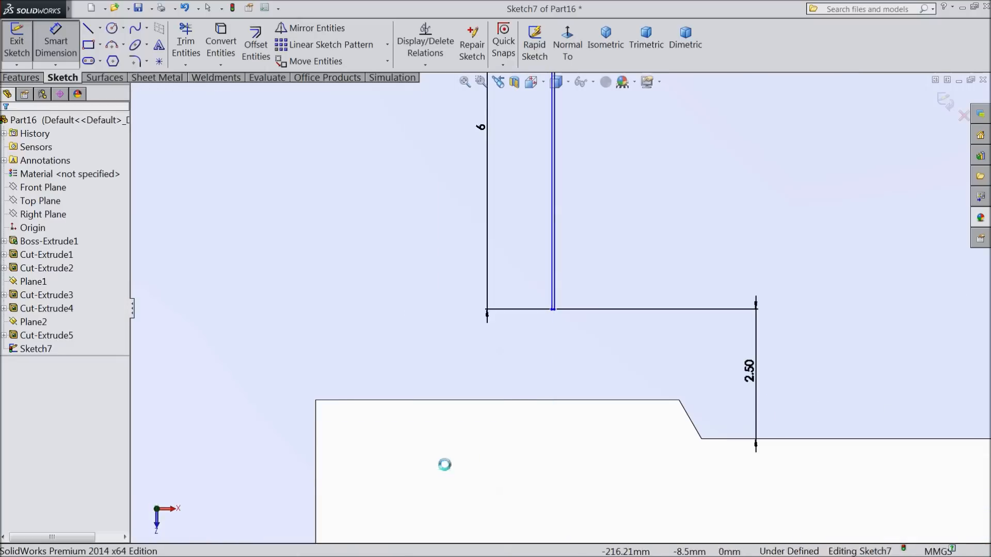
- Dimension the distance from the rectangle's long side nearest the large jaw to the jaw's inner edge as 4.6 mm
scroll(564, 320, down, 2)
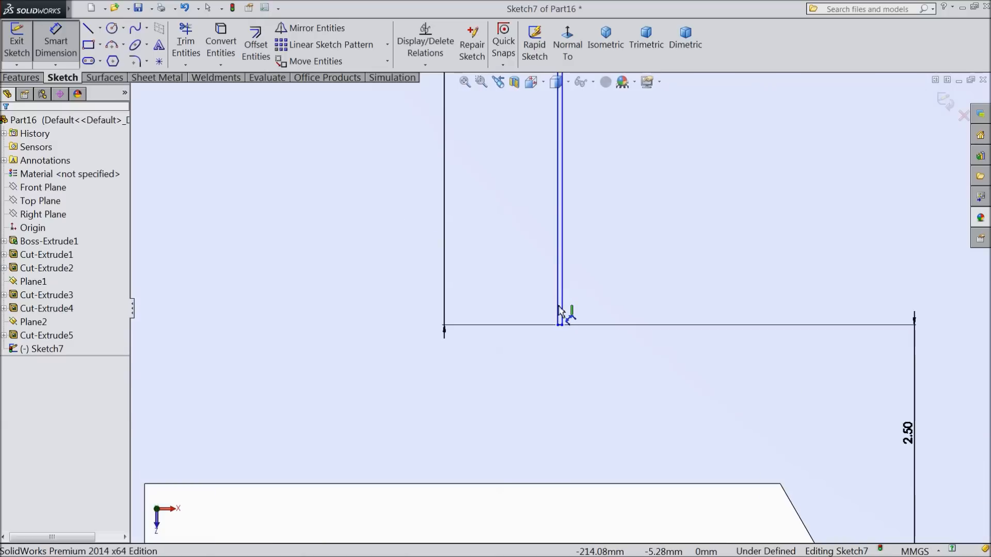
click(557, 306)
scroll(245, 452, up, 2)
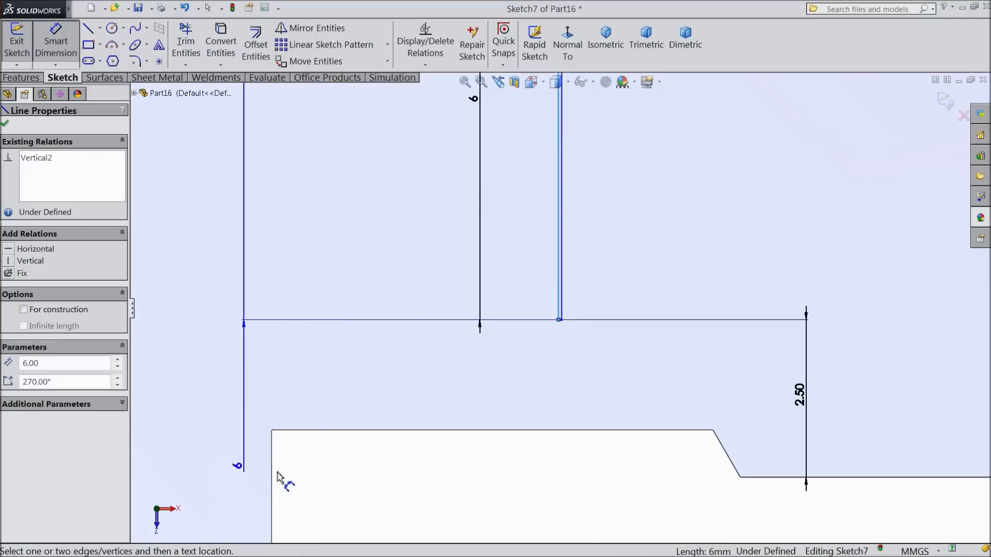
click(273, 469)
click(413, 462)
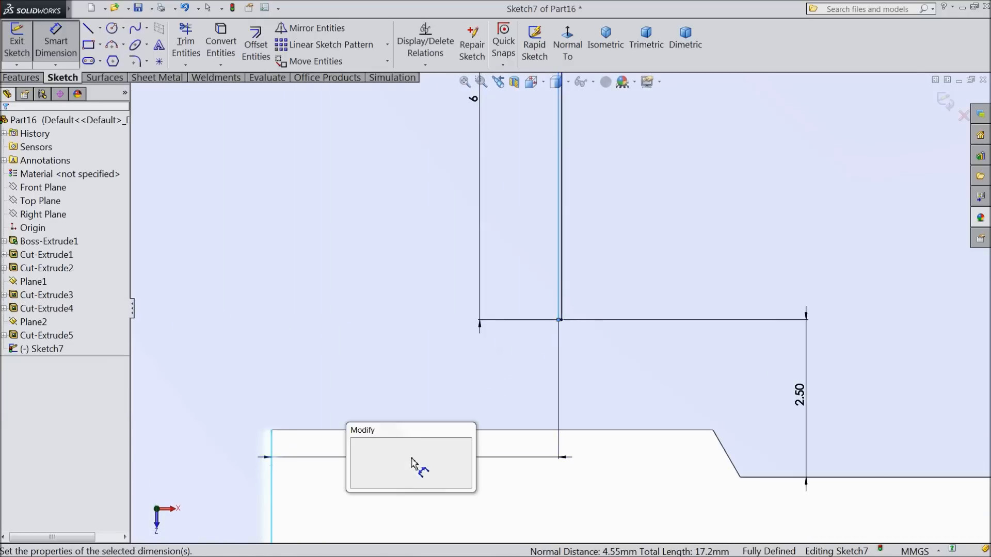
text(4.6)
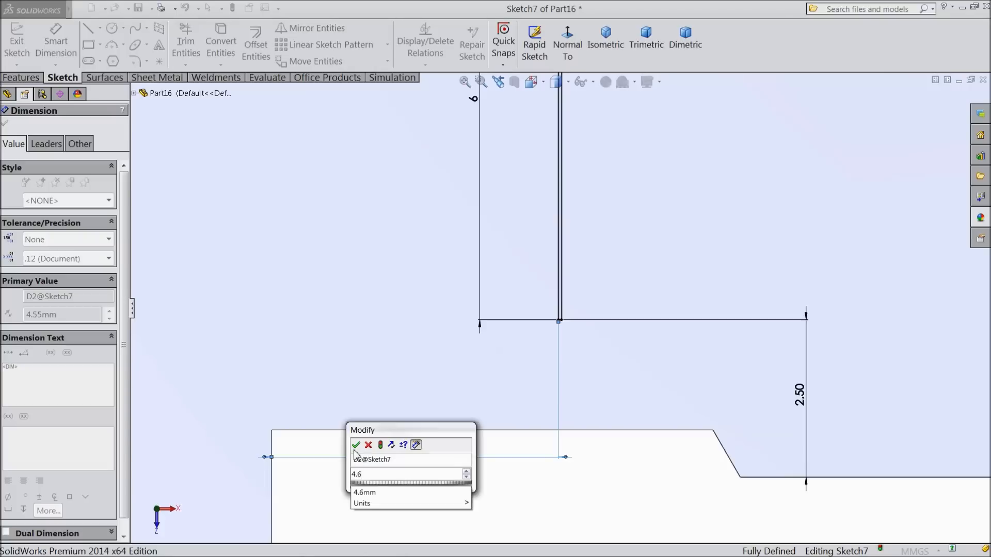
click(356, 445)
scroll(624, 379, up, 2)
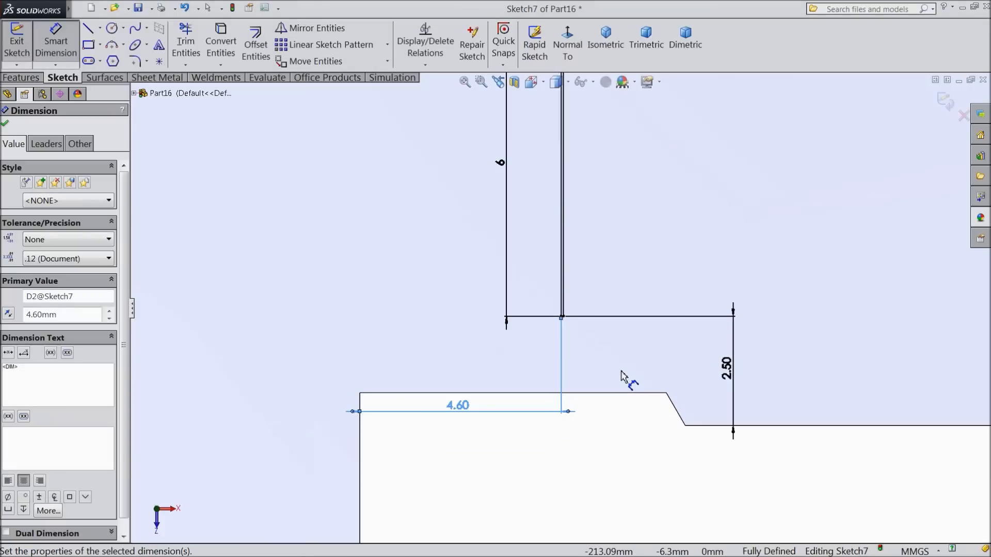
scroll(618, 365, up, 2)
scroll(644, 284, down, 1)
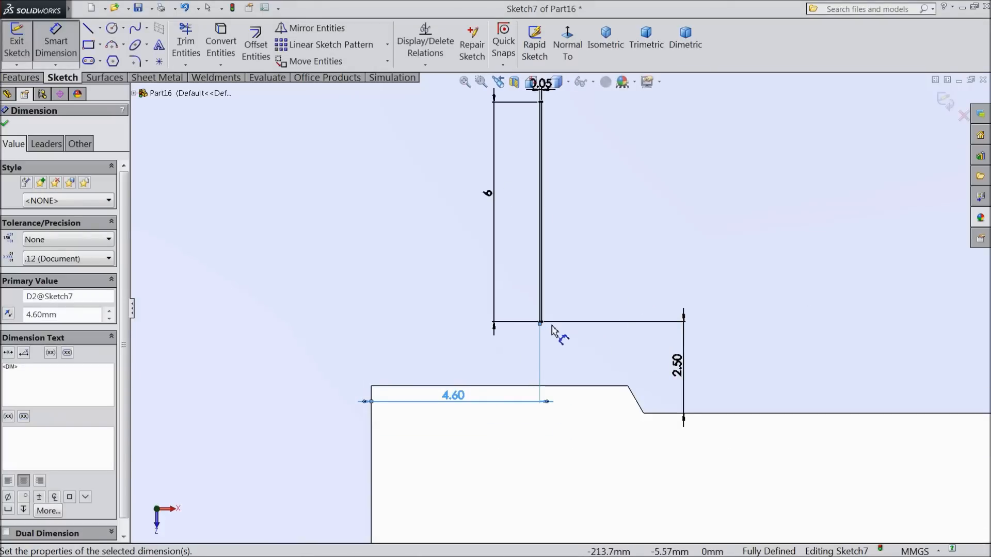
click(4, 125)
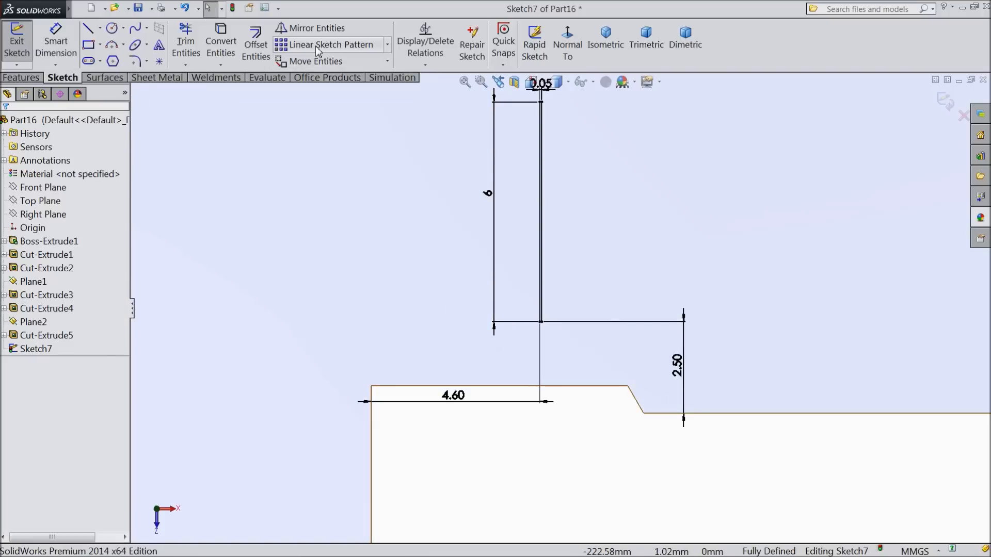
- Start a linear sketch pattern and pick all four lines of the narrow rectangle as the entities to pattern
click(319, 50)
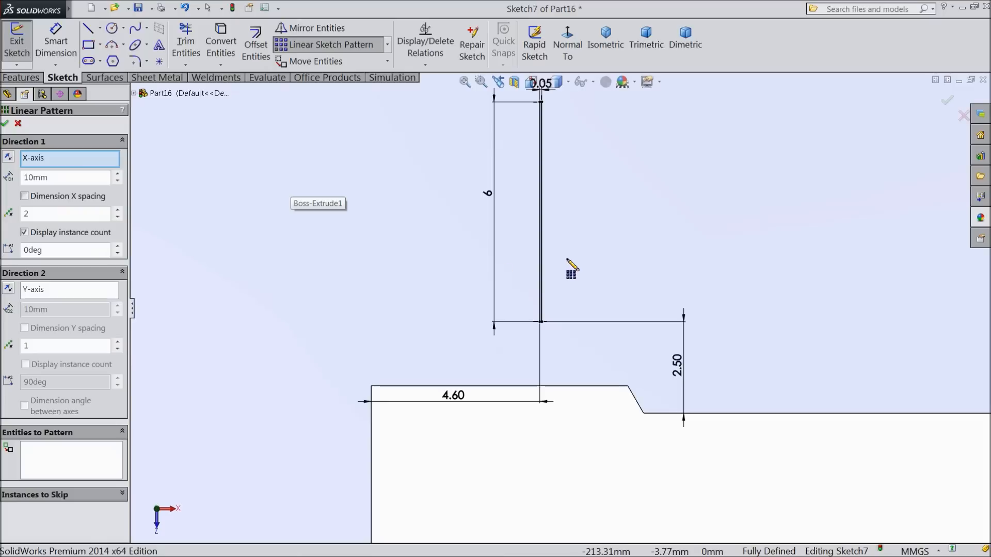
scroll(550, 304, down, 5)
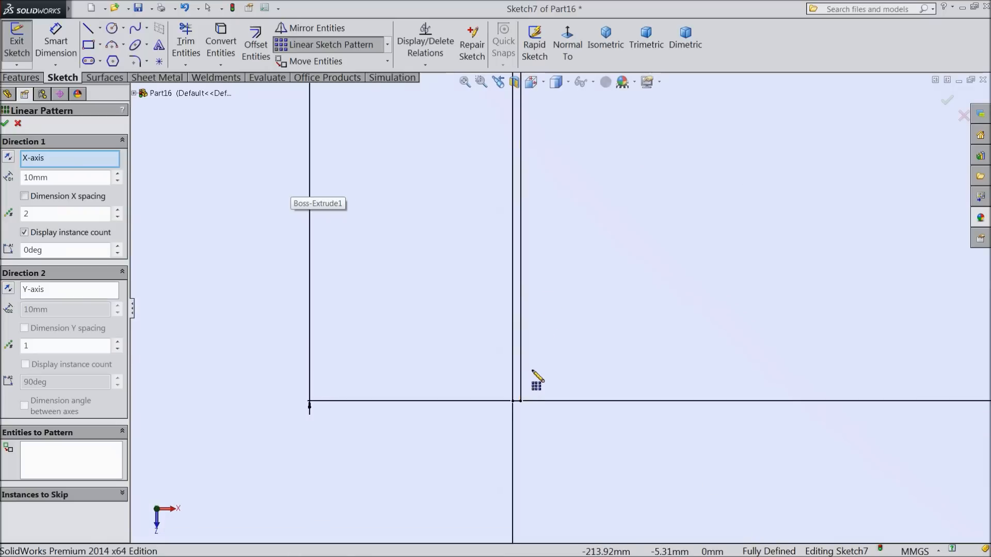
scroll(527, 388, up, 1)
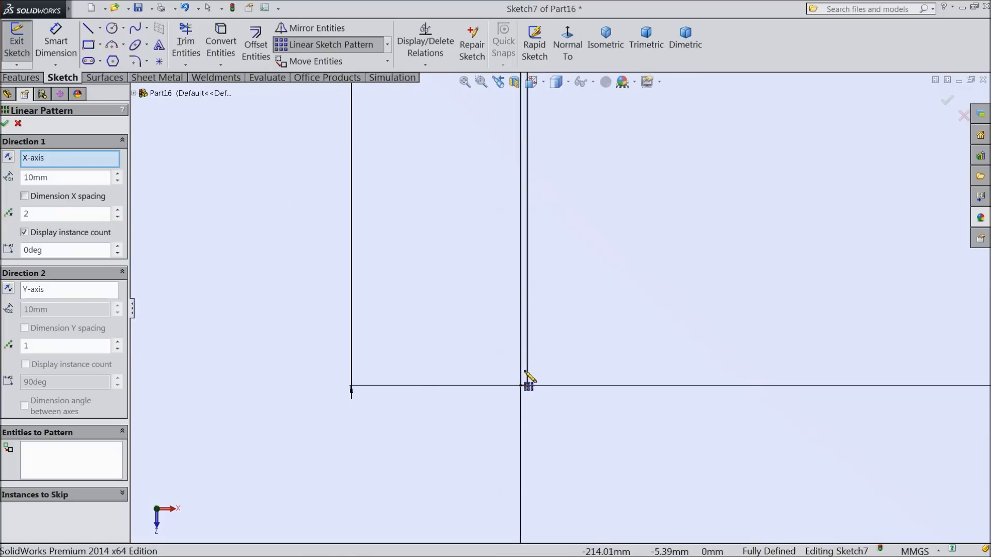
click(110, 459)
scroll(508, 399, down, 3)
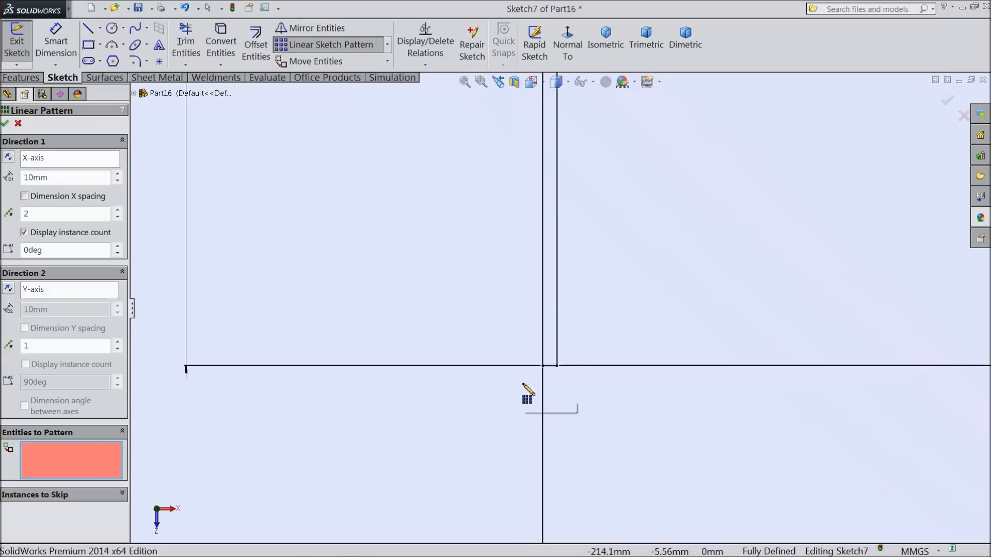
click(557, 363)
click(556, 356)
click(542, 353)
scroll(525, 367, up, 6)
scroll(539, 356, up, 2)
scroll(566, 192, down, 6)
scroll(563, 180, down, 6)
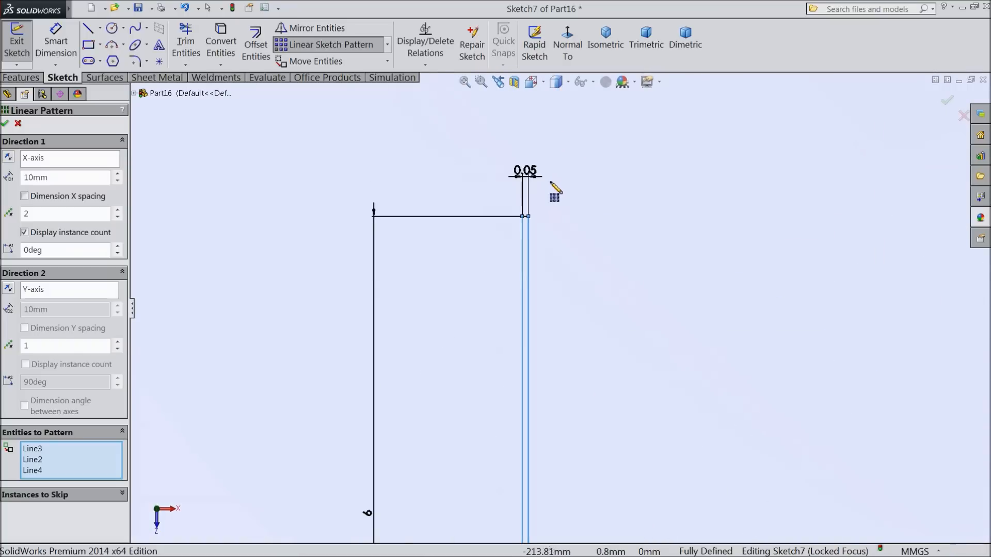
click(546, 263)
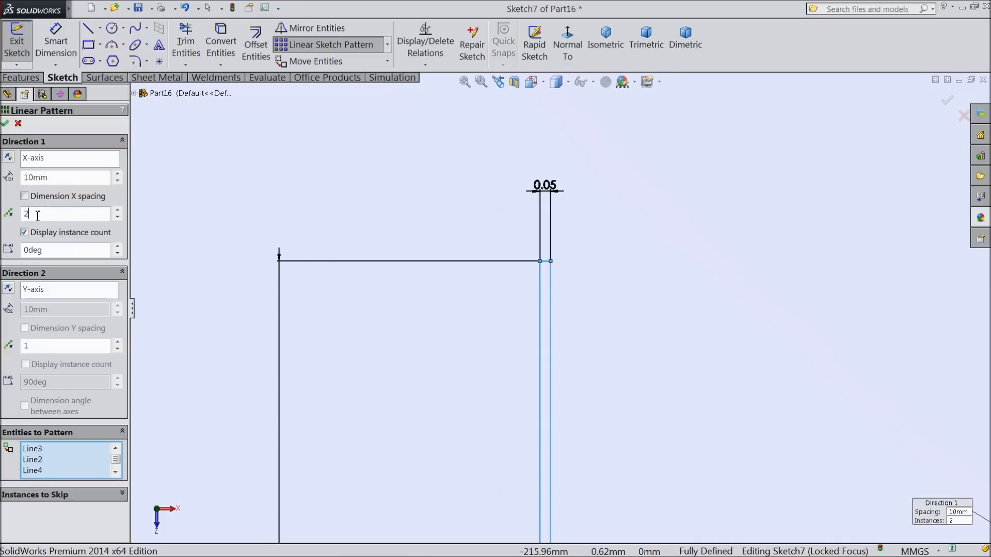
- Pattern the rectangle along the beam in the X-axis direction with 20 instances at 10 mm spacing
scroll(207, 260, up, 20)
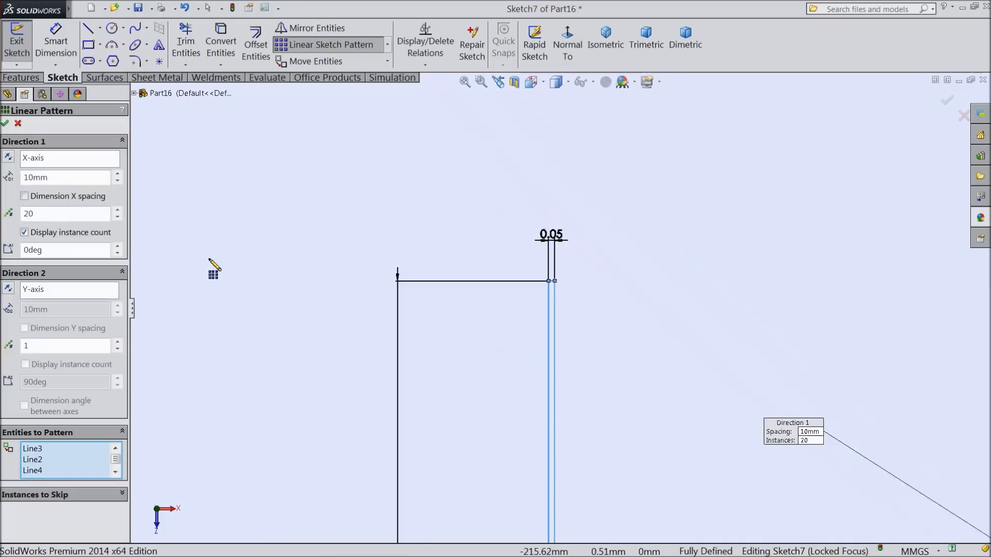
scroll(258, 306, up, 4)
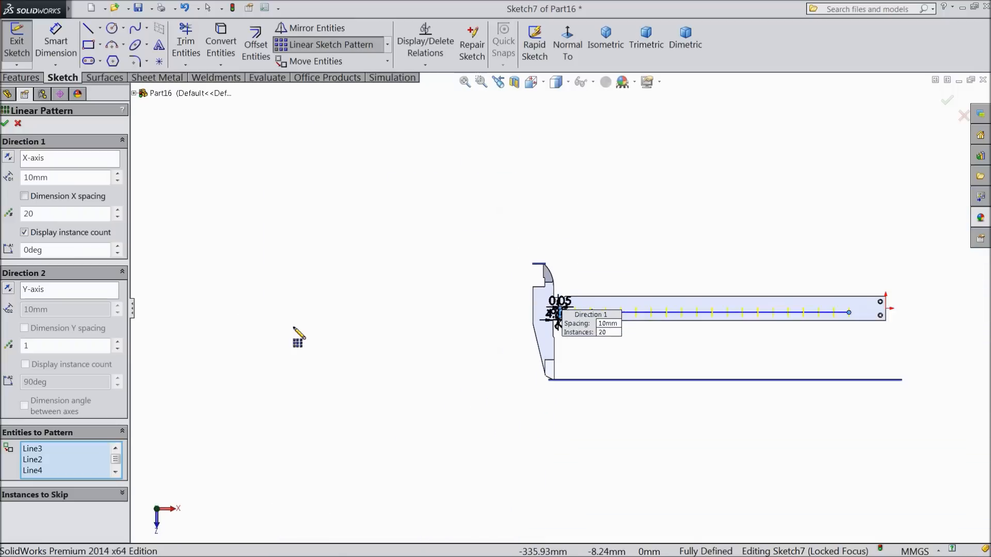
scroll(575, 330, down, 4)
scroll(588, 336, up, 1)
scroll(568, 310, down, 6)
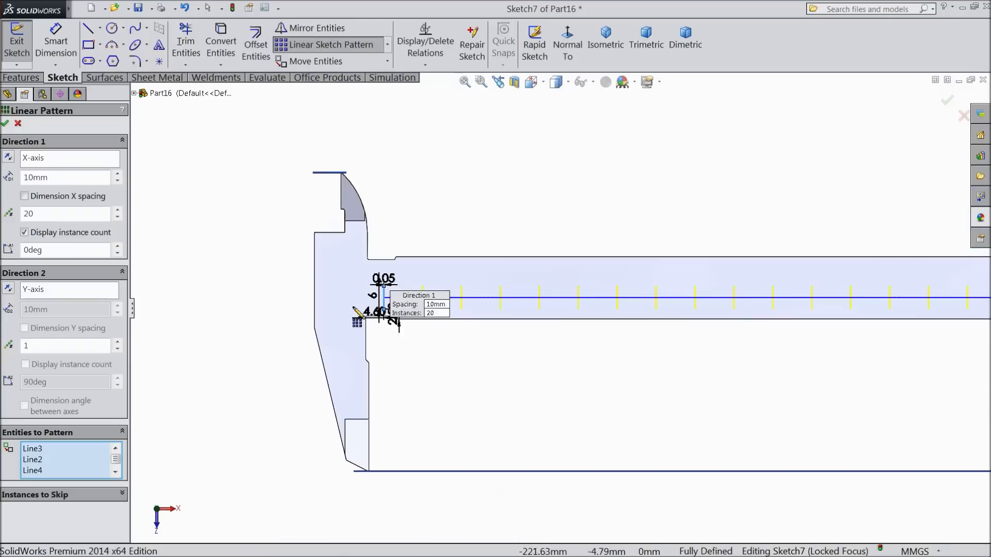
scroll(408, 279, down, 2)
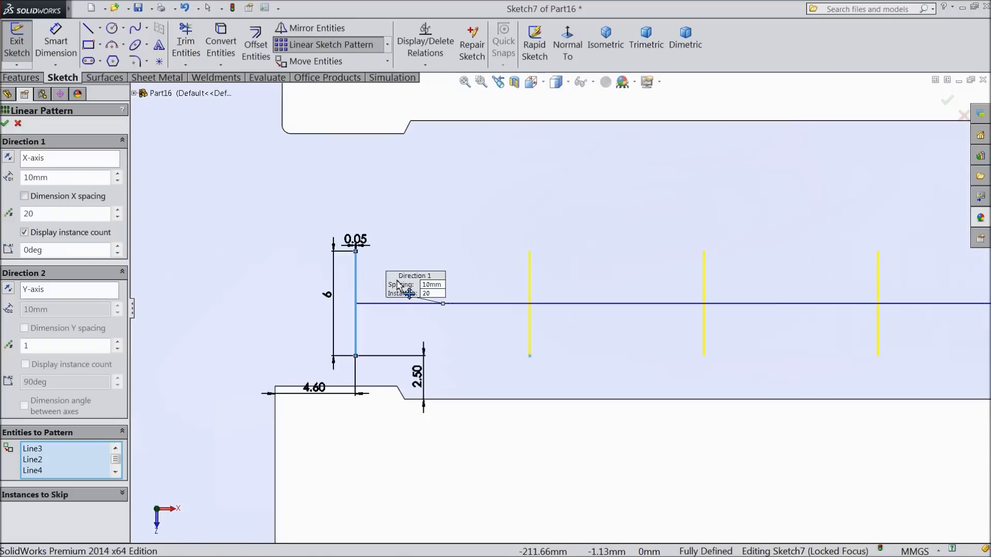
scroll(413, 317, down, 2)
scroll(391, 354, down, 1)
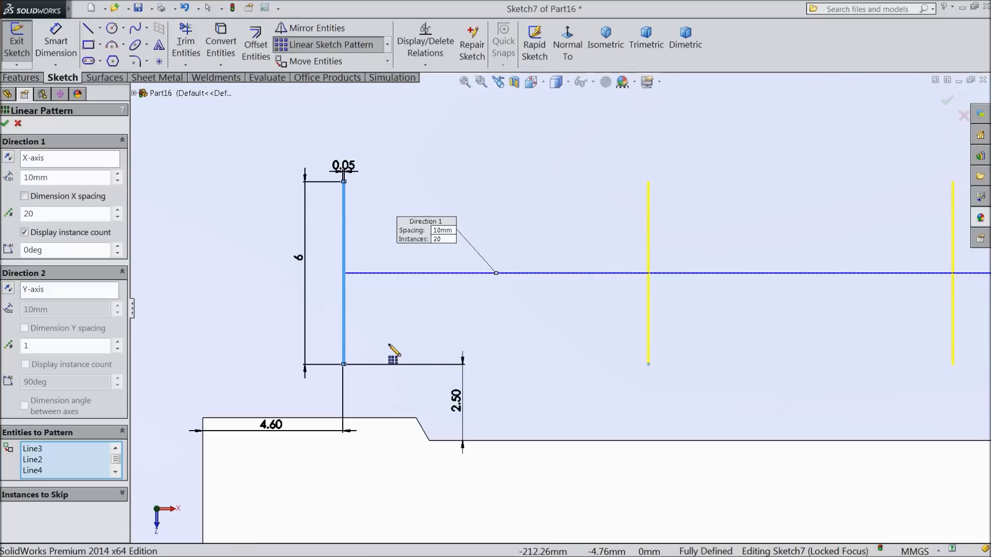
scroll(390, 340, down, 1)
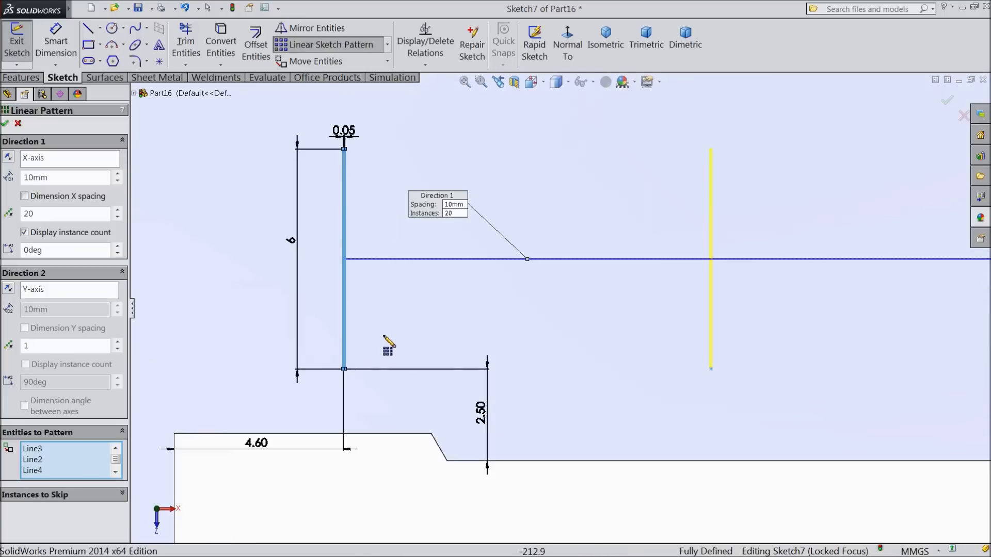
click(5, 123)
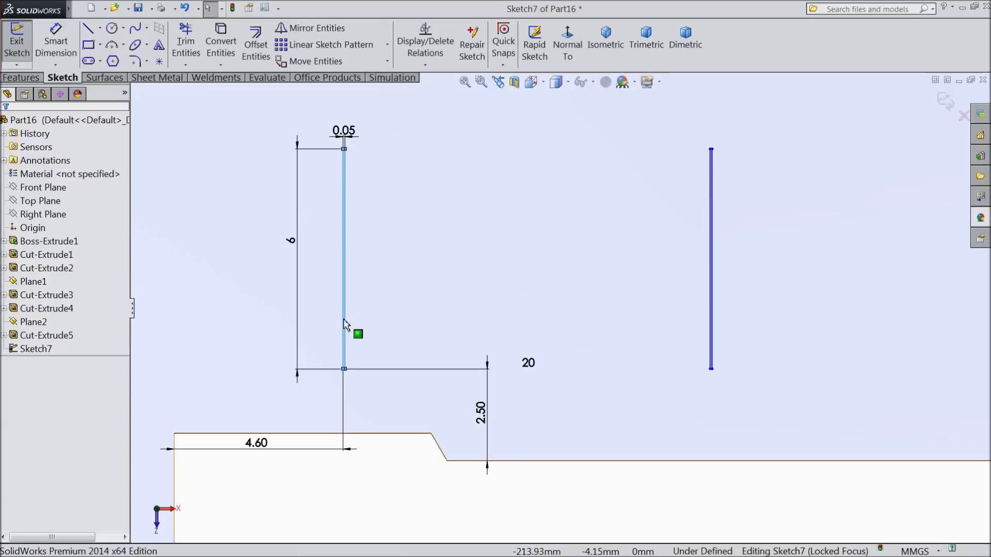
- Sketch a second narrow upright corner rectangle, about 0.17 mm wide and 3.46 mm high, between the first two patterned marks
click(89, 45)
scroll(415, 328, down, 3)
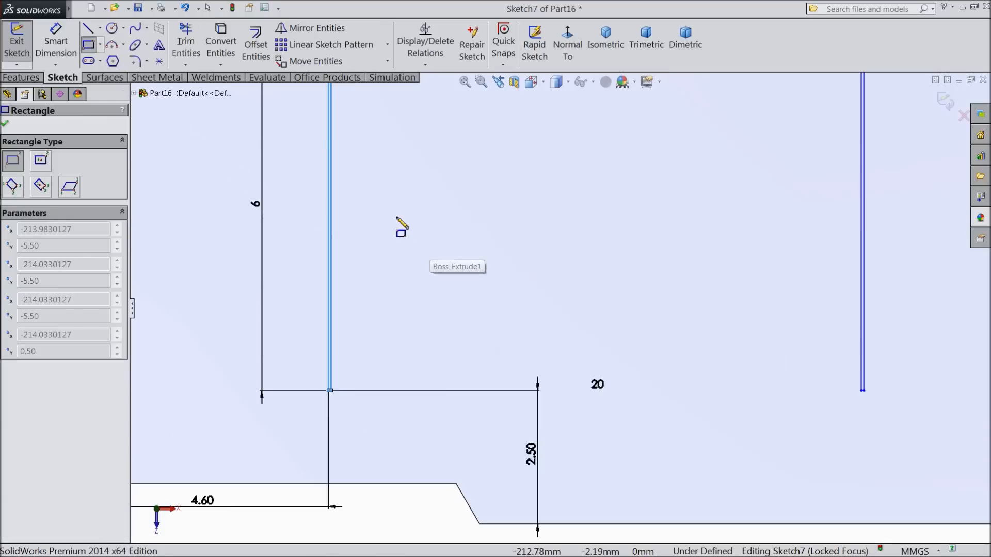
drag(387, 191, 395, 375)
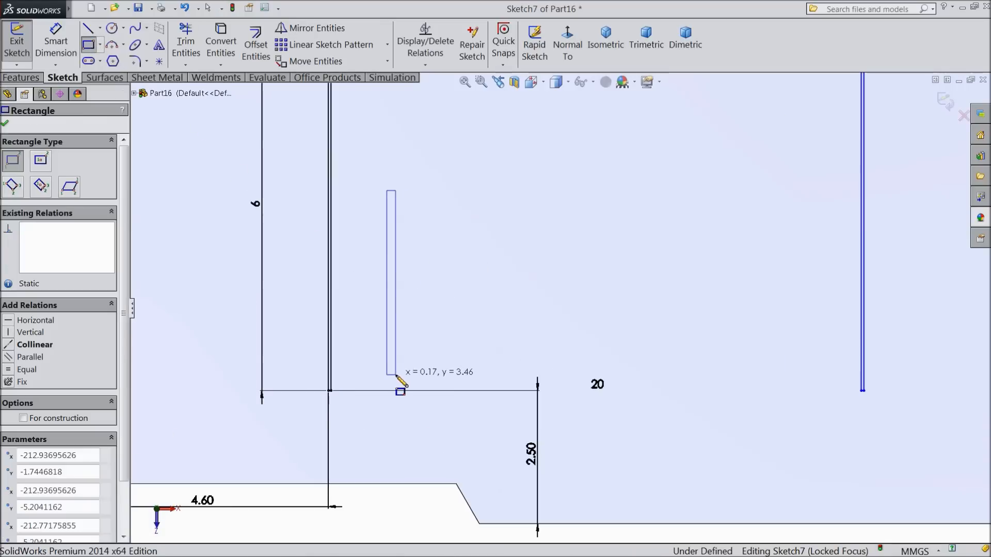
- Dimension the second rectangle's height as 4 mm
click(55, 41)
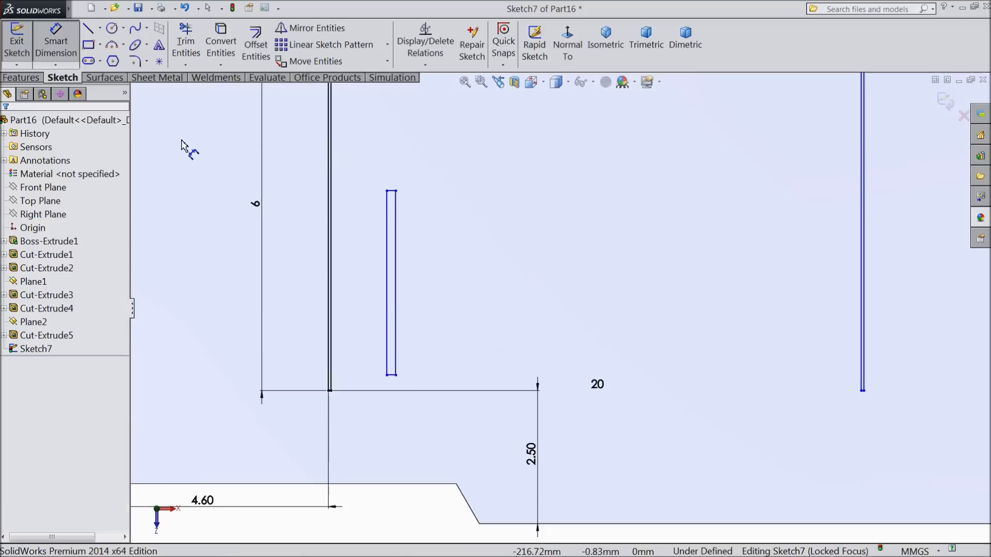
click(397, 301)
click(417, 289)
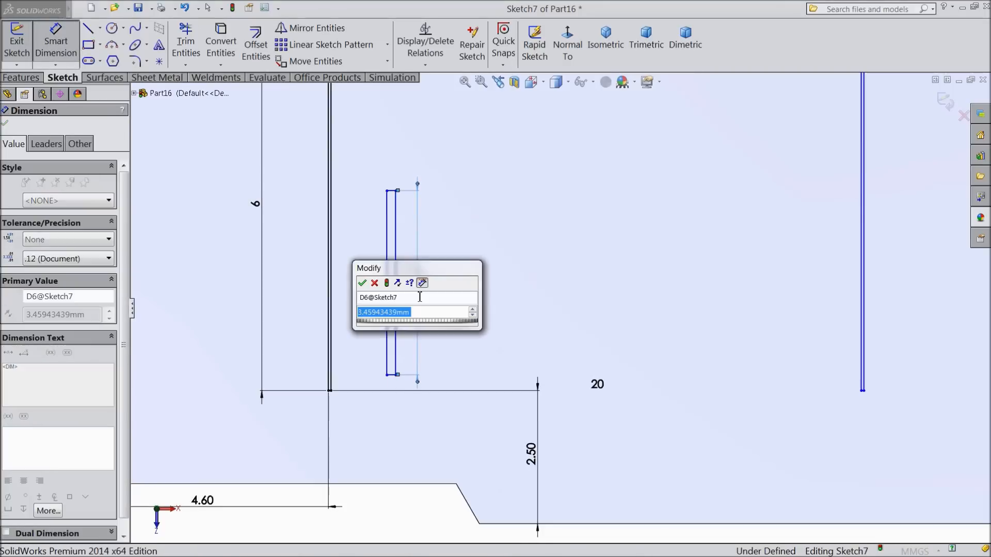
text(4)
click(362, 283)
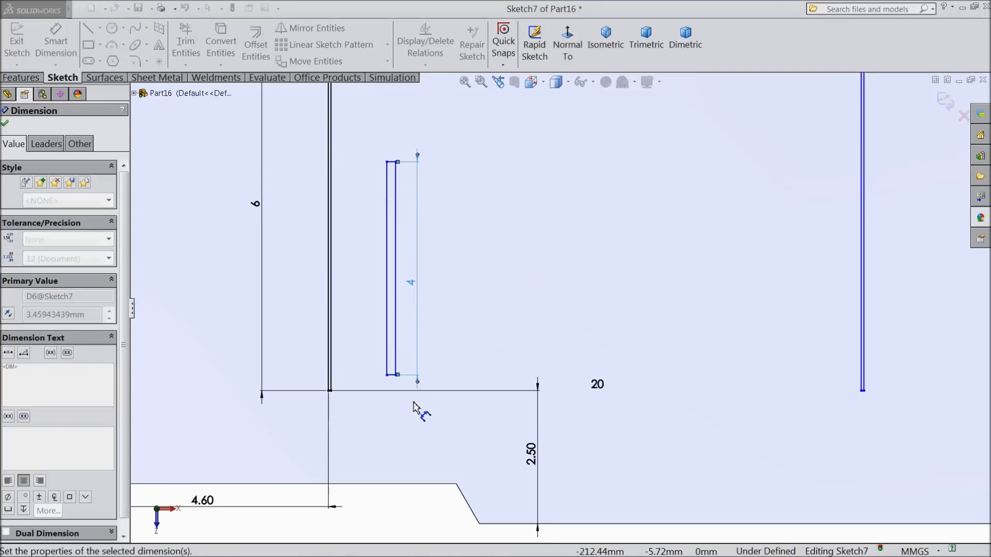
- Dimension the distance from the second rectangle's short lower side to the beam's lower edge as 2.5 mm
click(393, 375)
click(514, 523)
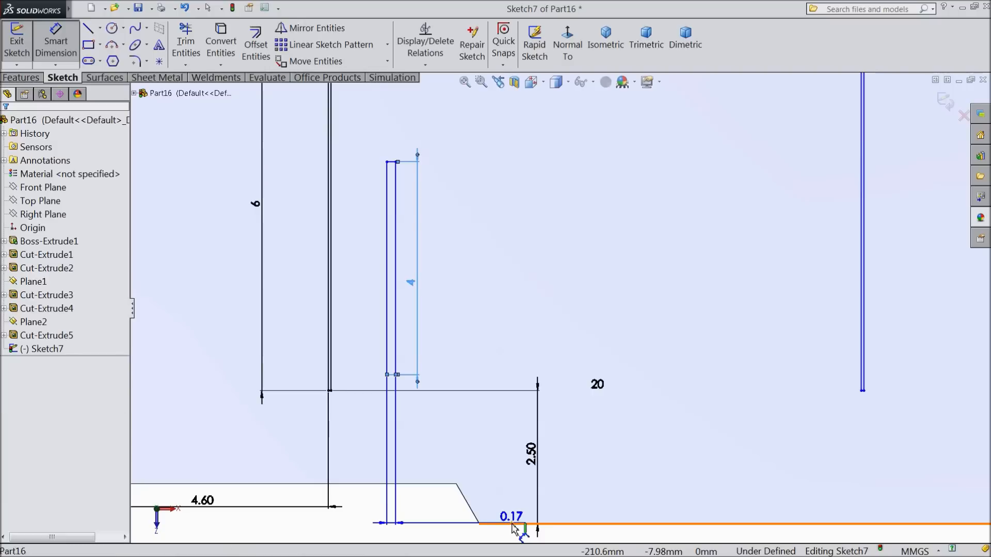
click(595, 469)
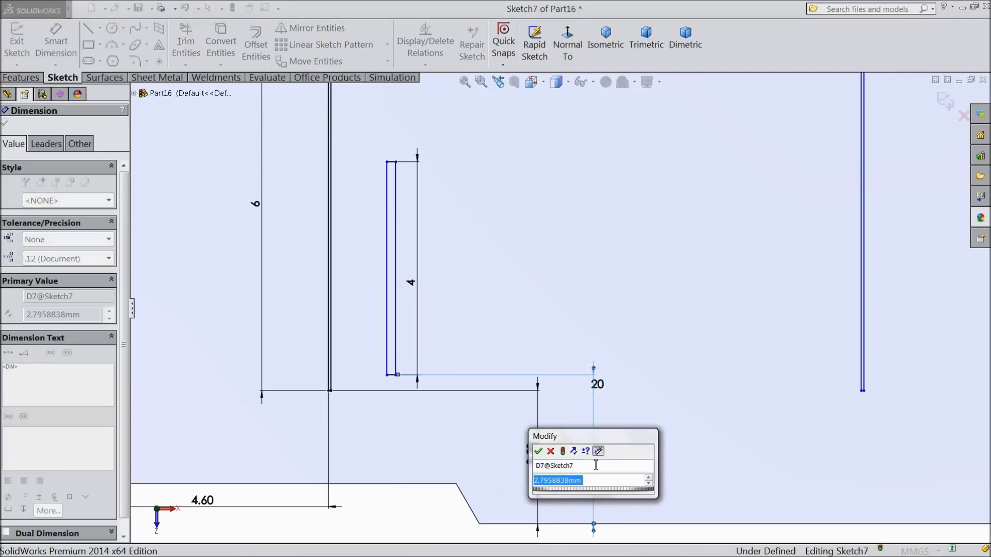
text(=)
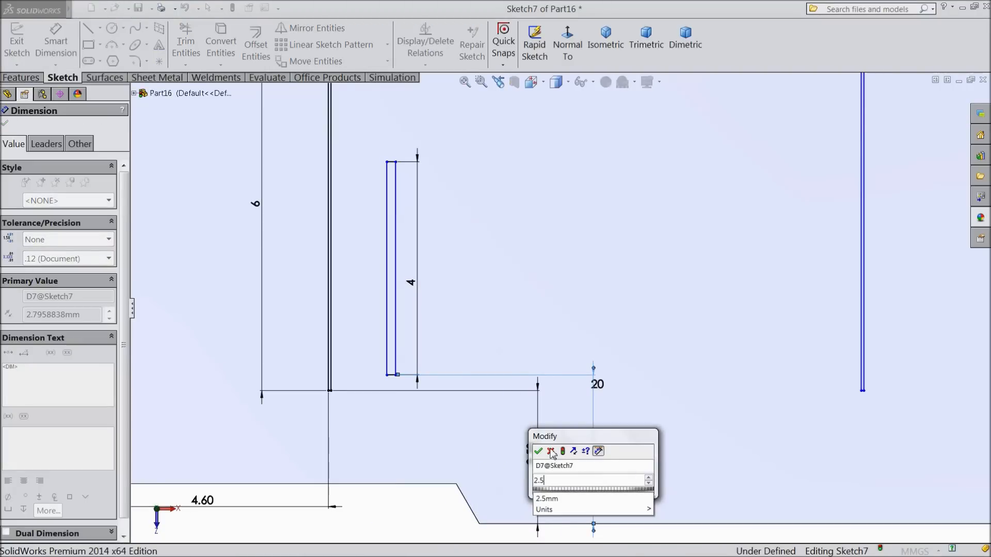
click(539, 452)
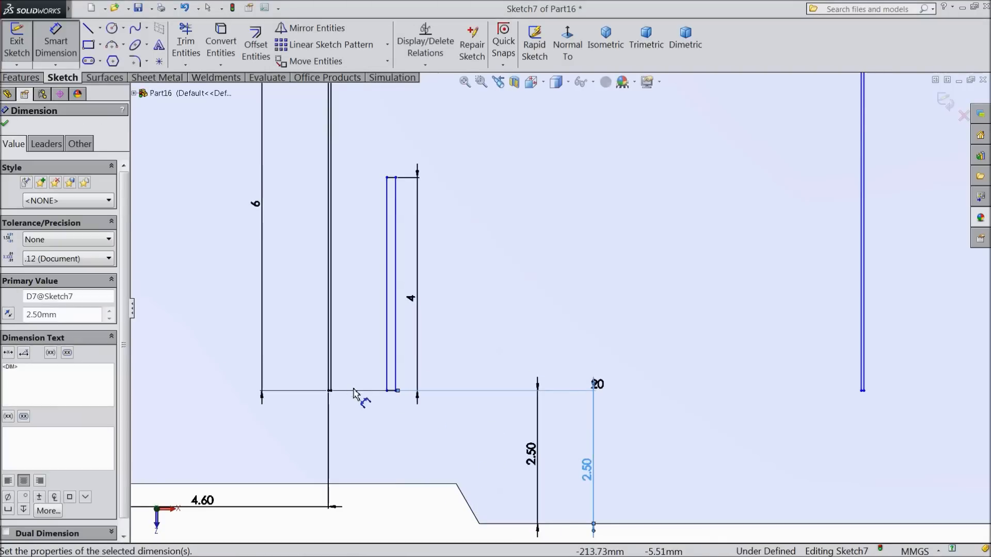
- Dimension the distance between the long left sides of the first mark and the second rectangle as 1 mm
scroll(356, 390, down, 2)
scroll(379, 382, down, 3)
click(355, 341)
scroll(524, 345, up, 1)
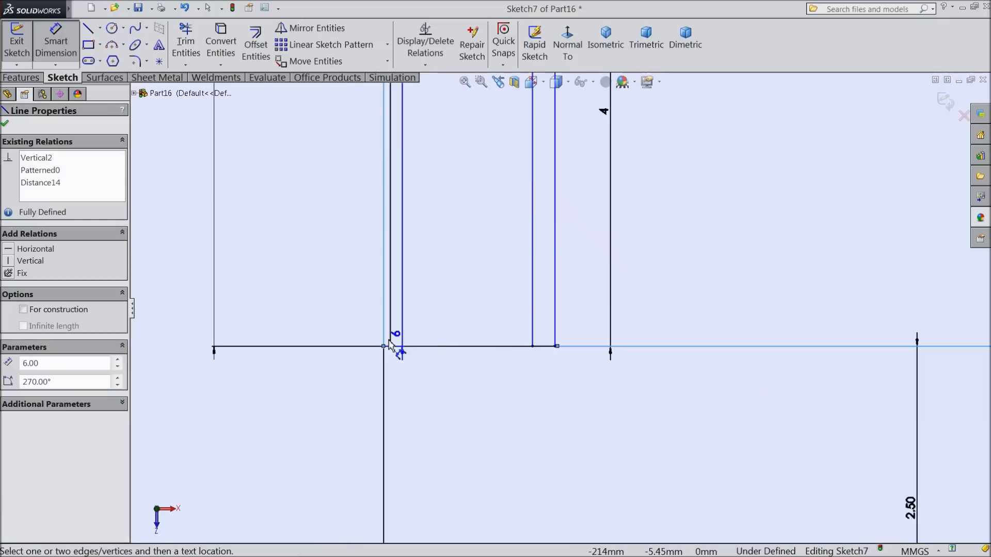
click(532, 330)
click(383, 371)
click(464, 392)
text(1.00mm)
click(406, 381)
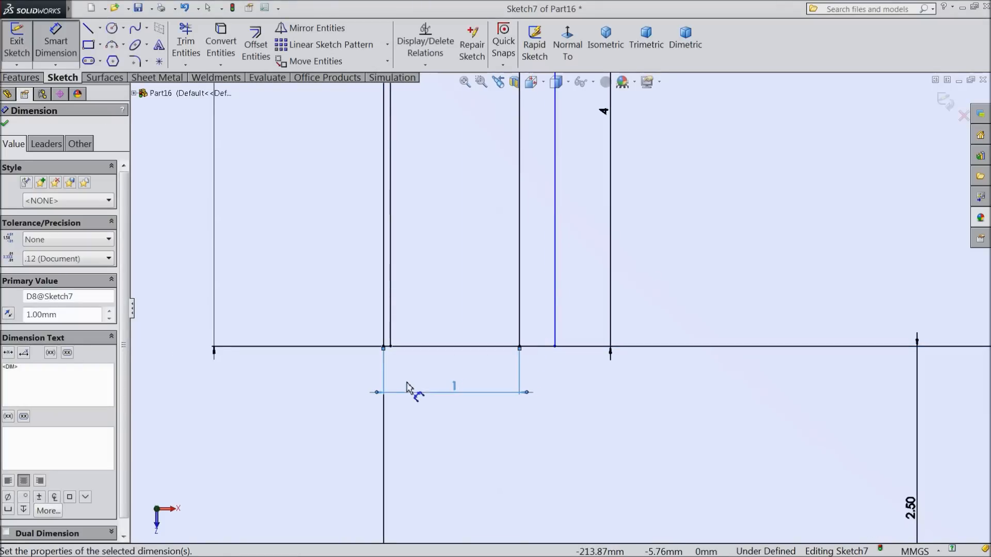
- Dimension the second rectangle's width as 0.05 mm
click(540, 350)
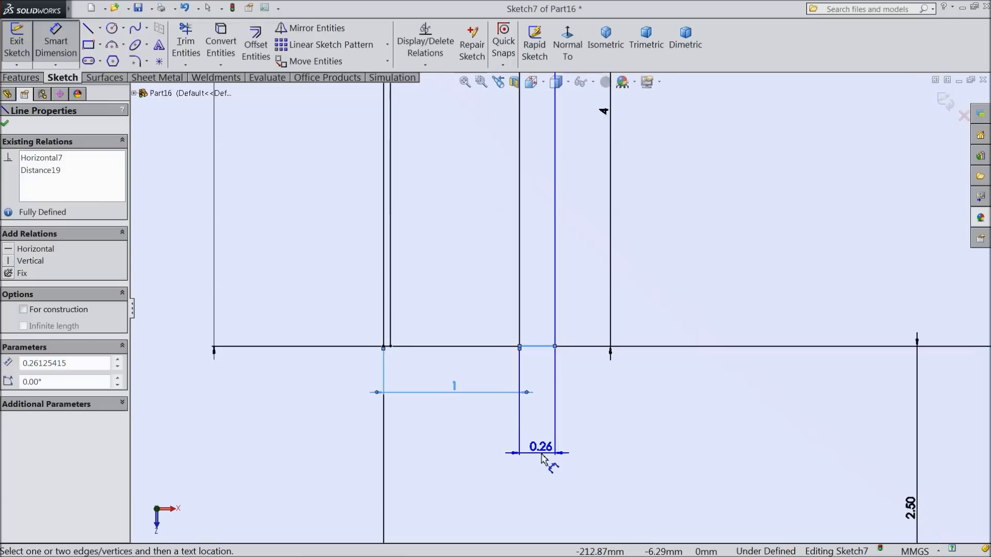
scroll(547, 413, up, 3)
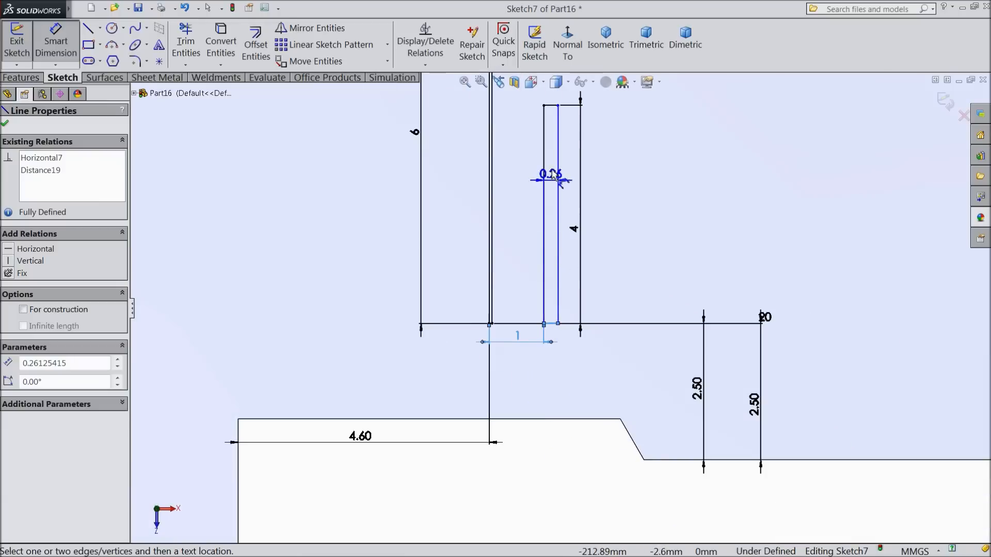
scroll(557, 113, up, 1)
scroll(556, 115, up, 1)
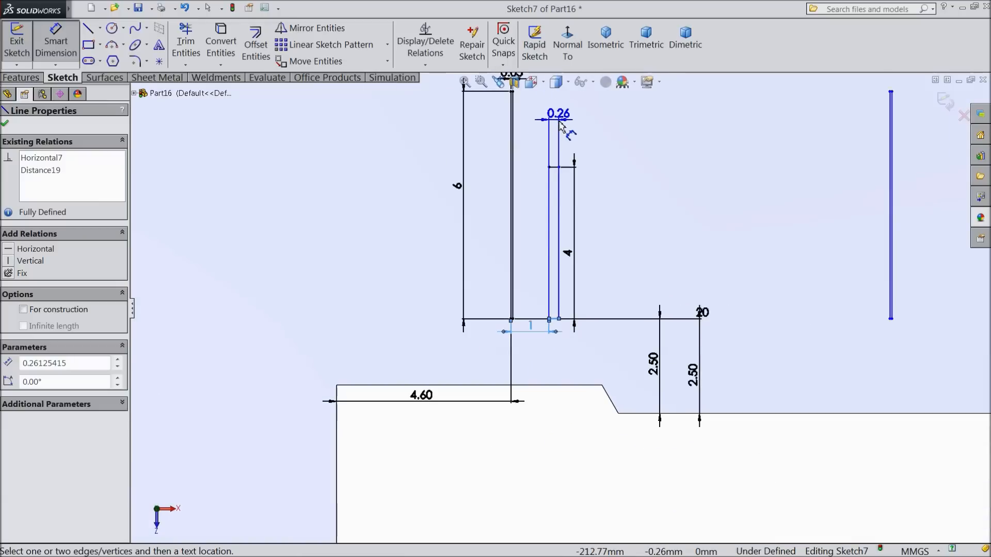
click(557, 122)
text(0.05)
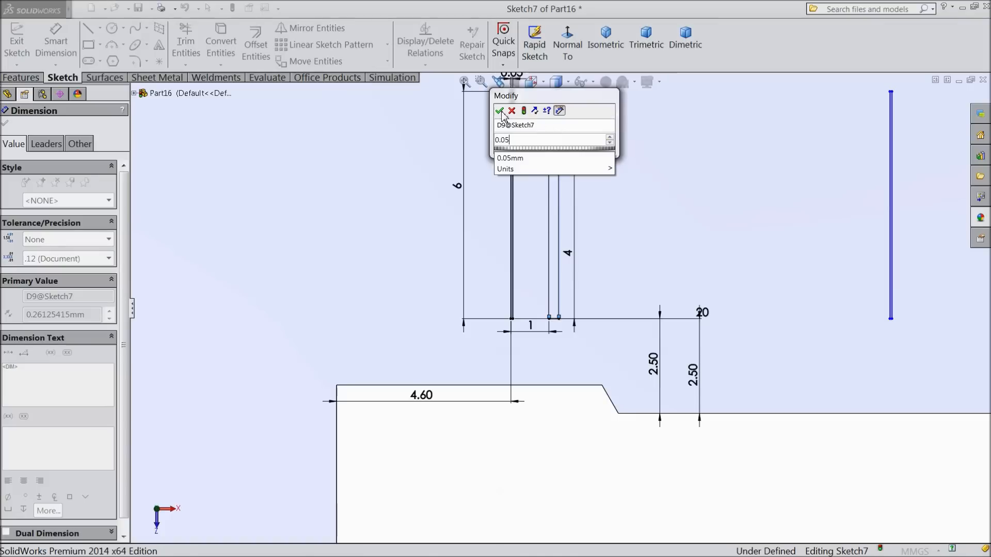
key(Return)
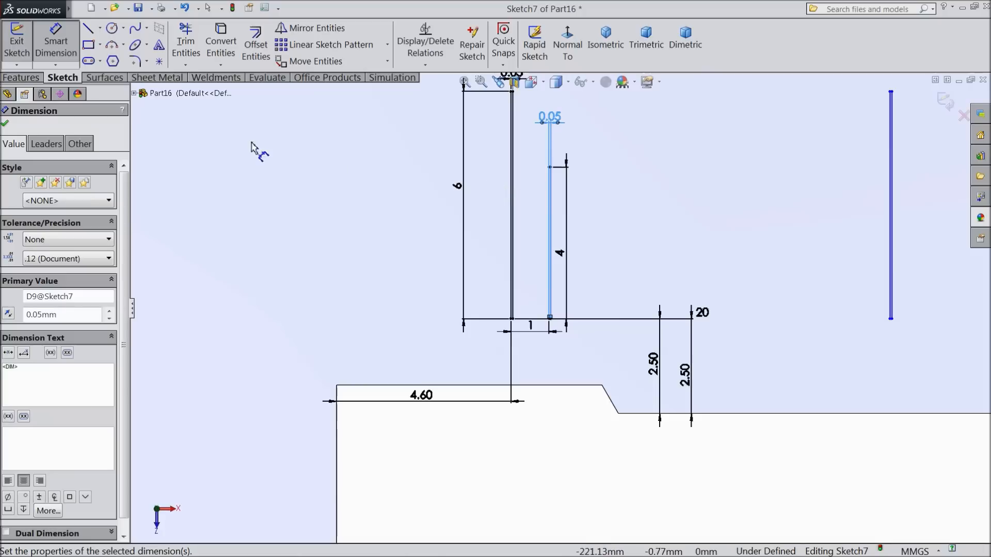
click(339, 48)
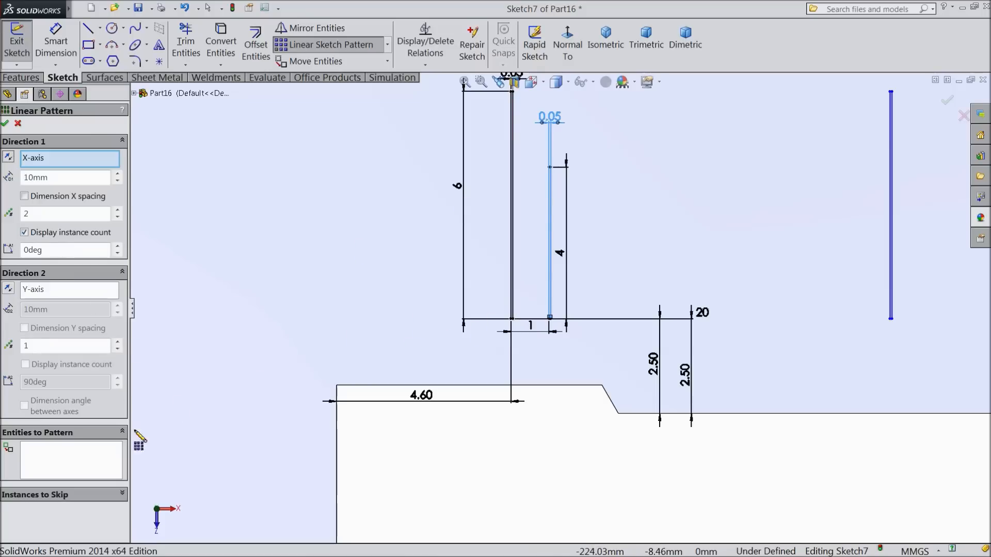
click(90, 452)
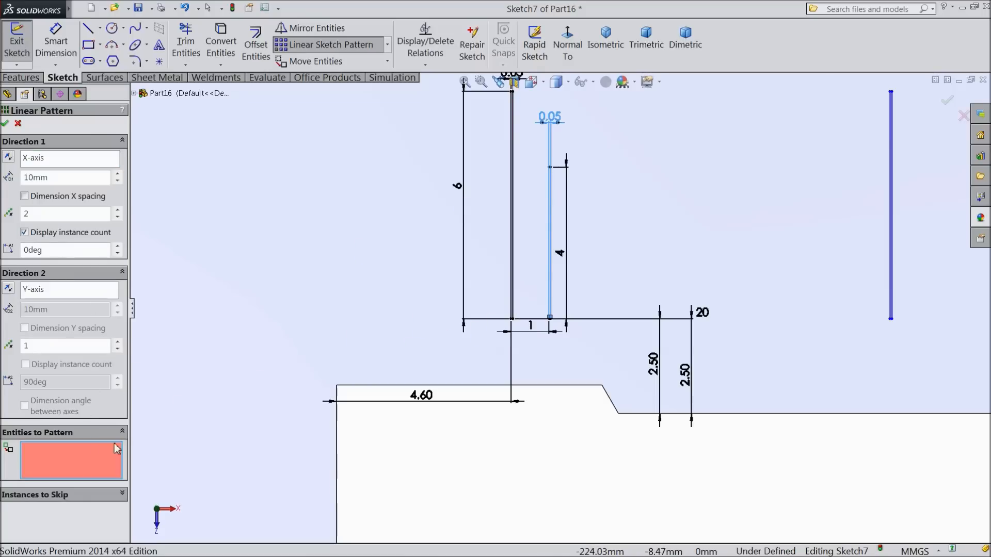
scroll(516, 351, down, 5)
scroll(514, 346, down, 2)
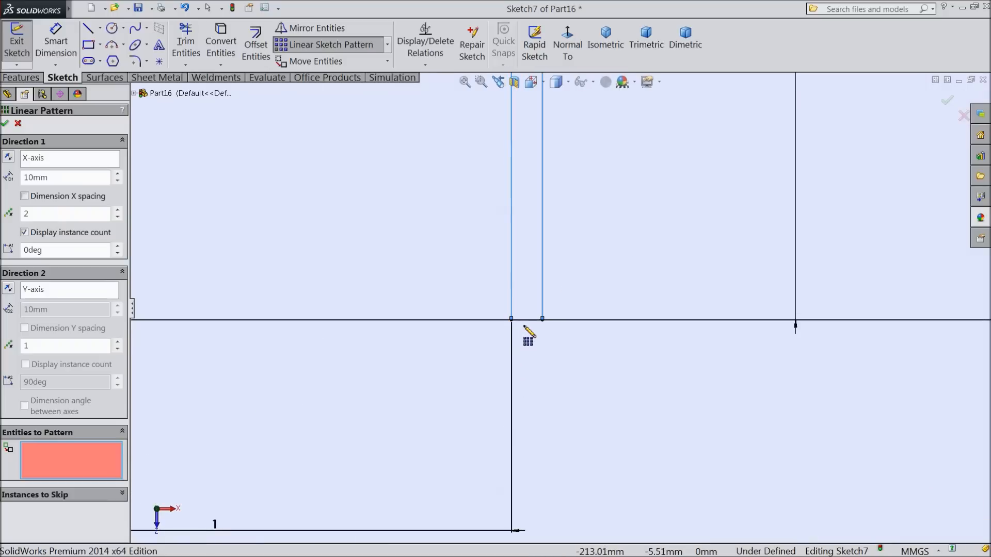
click(526, 321)
click(542, 301)
click(510, 299)
scroll(508, 298, up, 3)
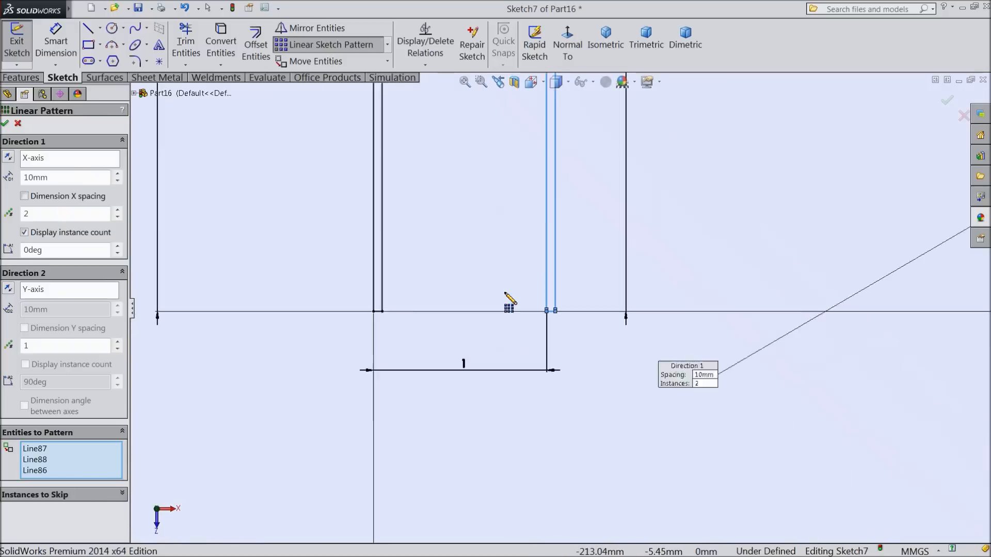
scroll(509, 301, up, 5)
scroll(565, 116, down, 6)
click(537, 305)
scroll(535, 309, up, 6)
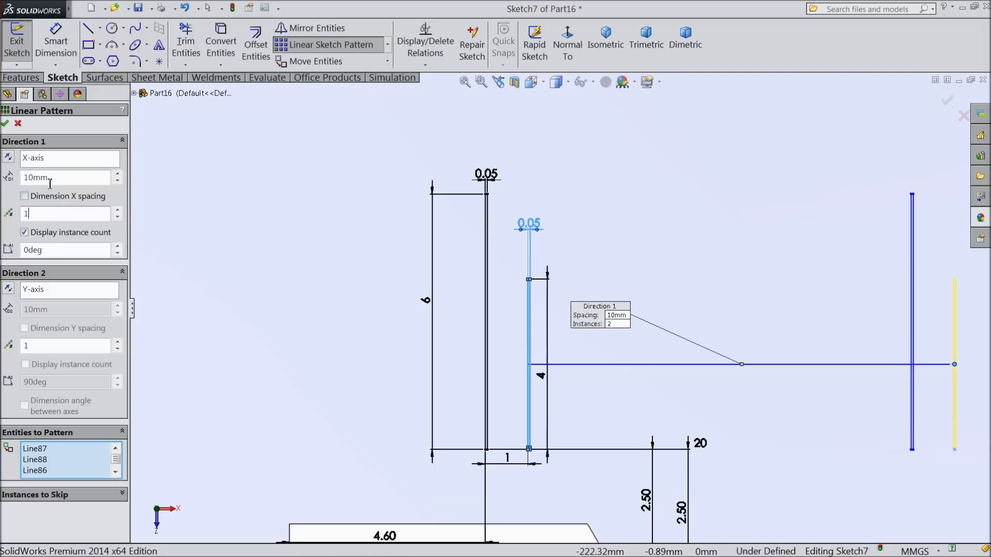
drag(48, 179, 26, 177)
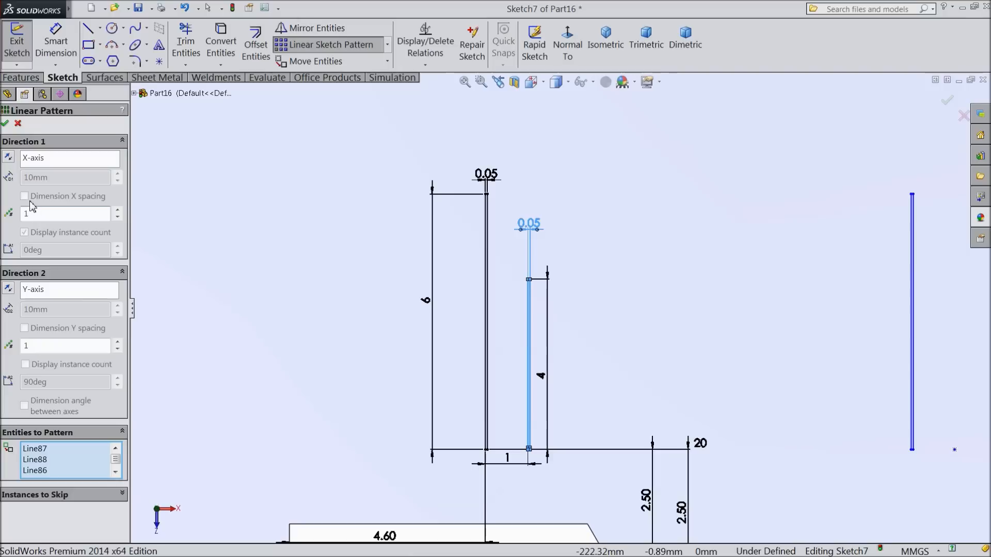
click(58, 161)
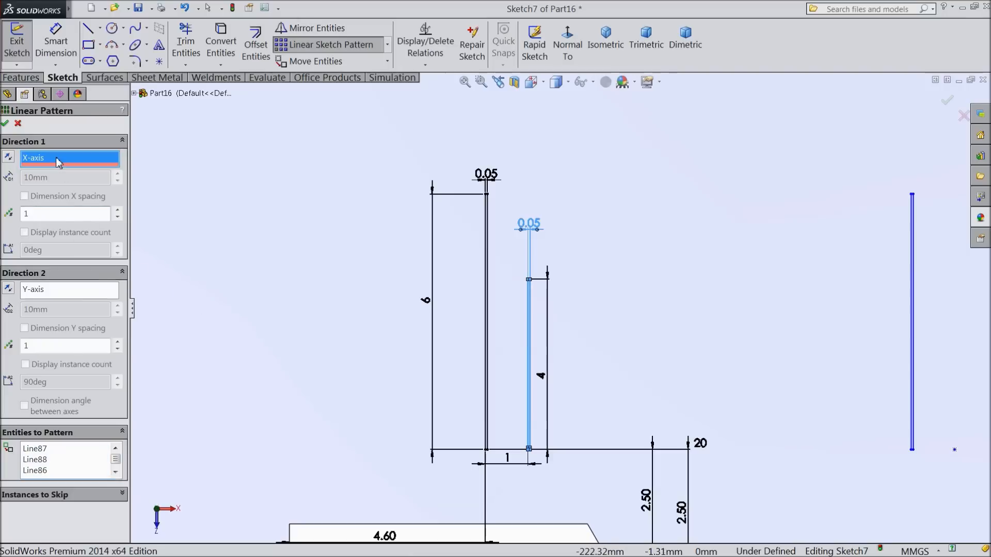
scroll(413, 401, up, 3)
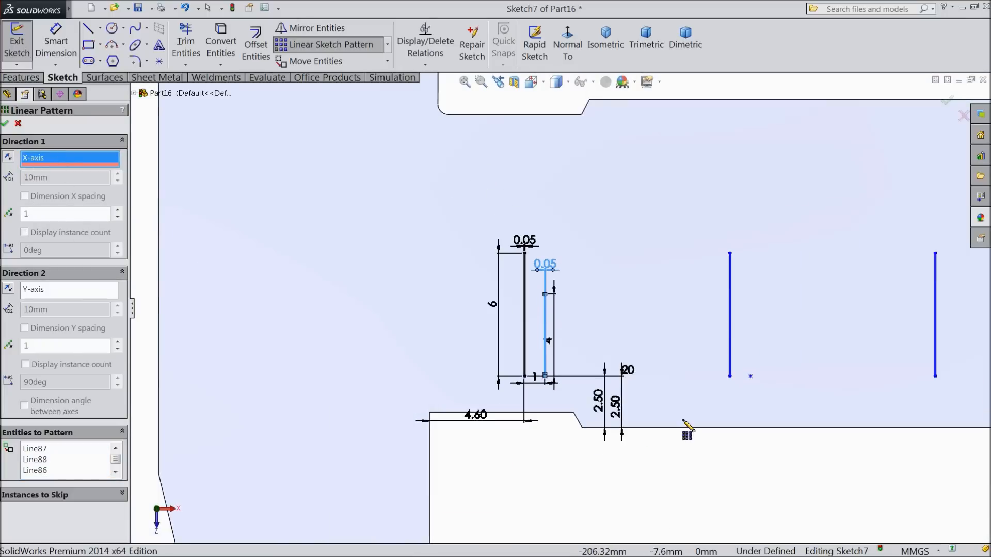
click(683, 428)
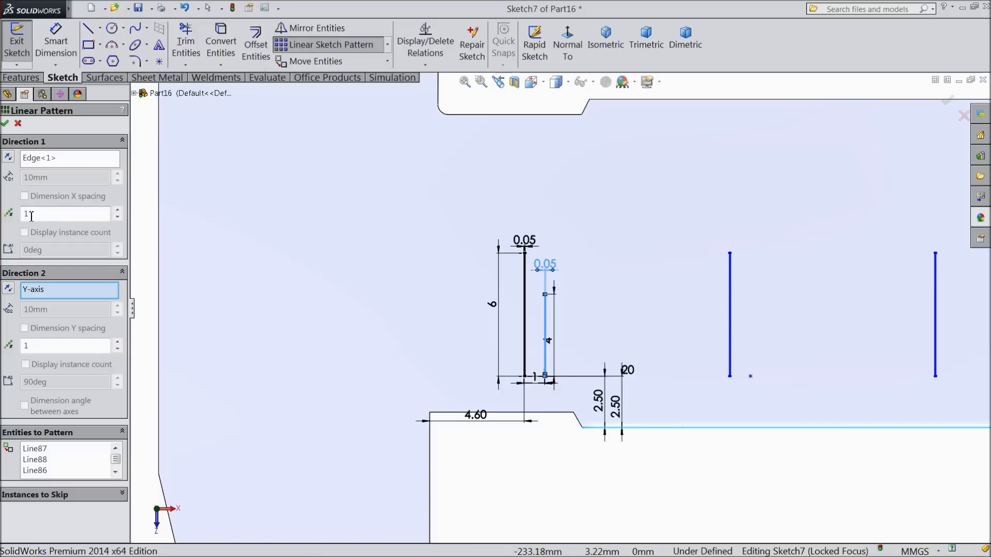
drag(114, 458, 114, 459)
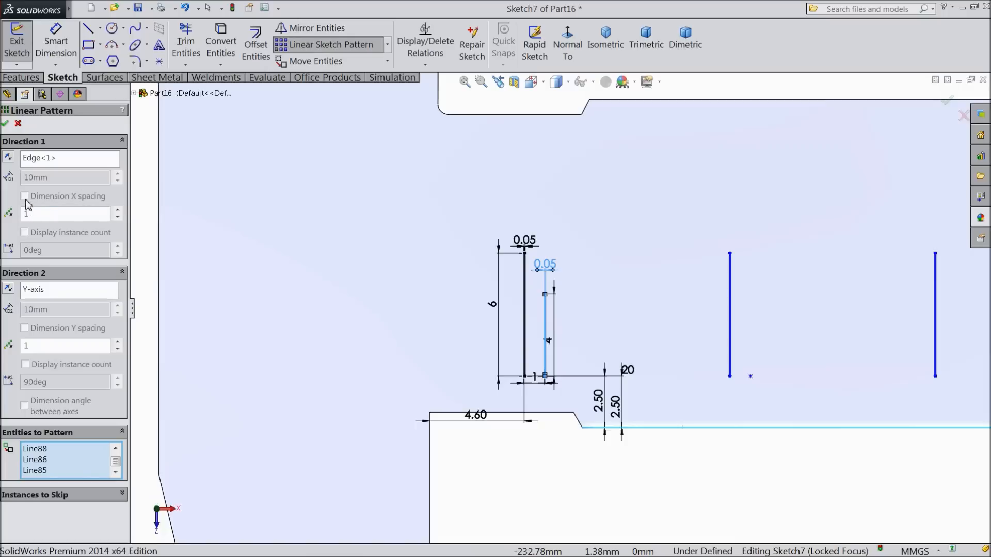
click(18, 124)
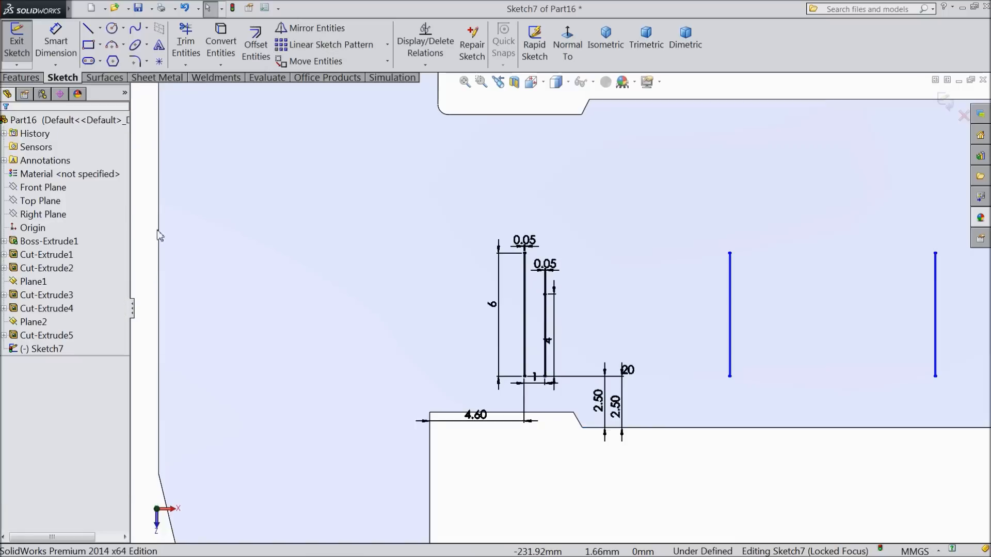
- Pattern the four lines of the second rectangle along the beam in the X-axis direction with 199 instances at 1 mm spacing
click(293, 47)
scroll(597, 342, down, 2)
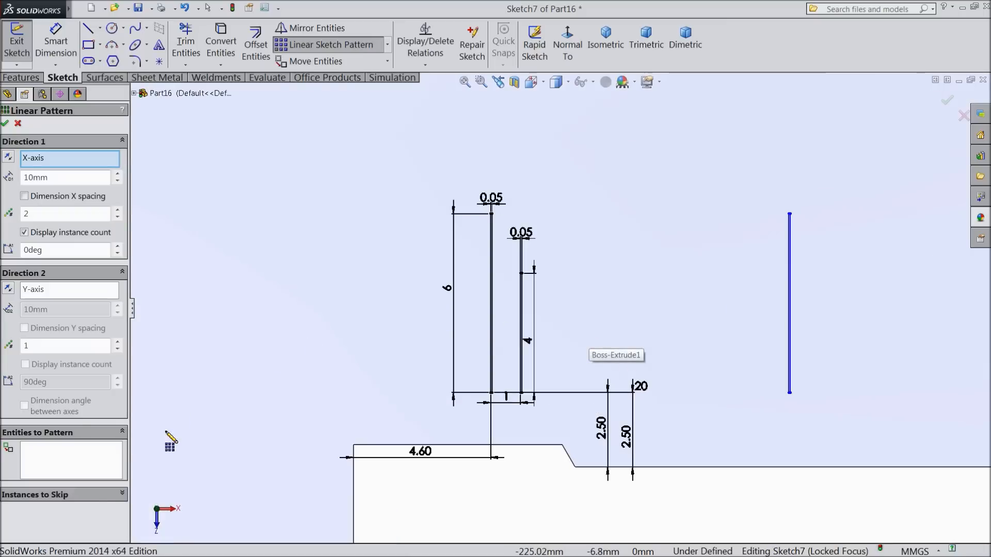
click(104, 460)
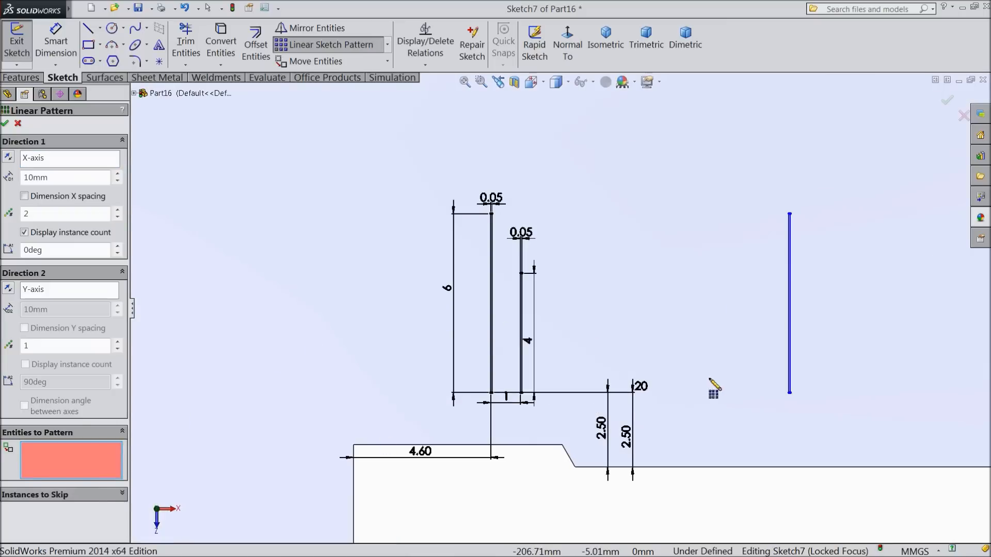
scroll(671, 382, down, 4)
scroll(381, 425, down, 3)
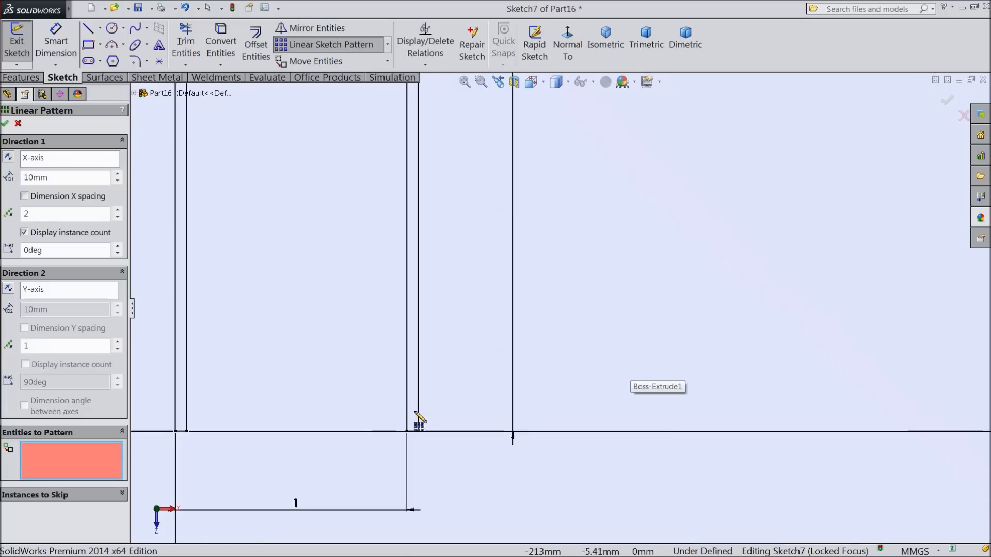
click(416, 415)
click(406, 414)
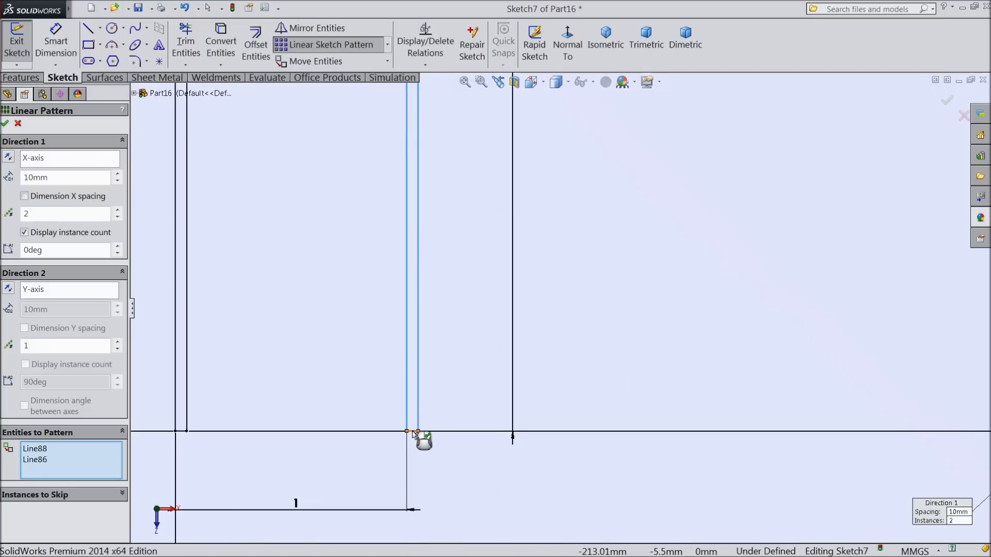
click(412, 431)
scroll(415, 355, up, 5)
scroll(467, 267, up, 3)
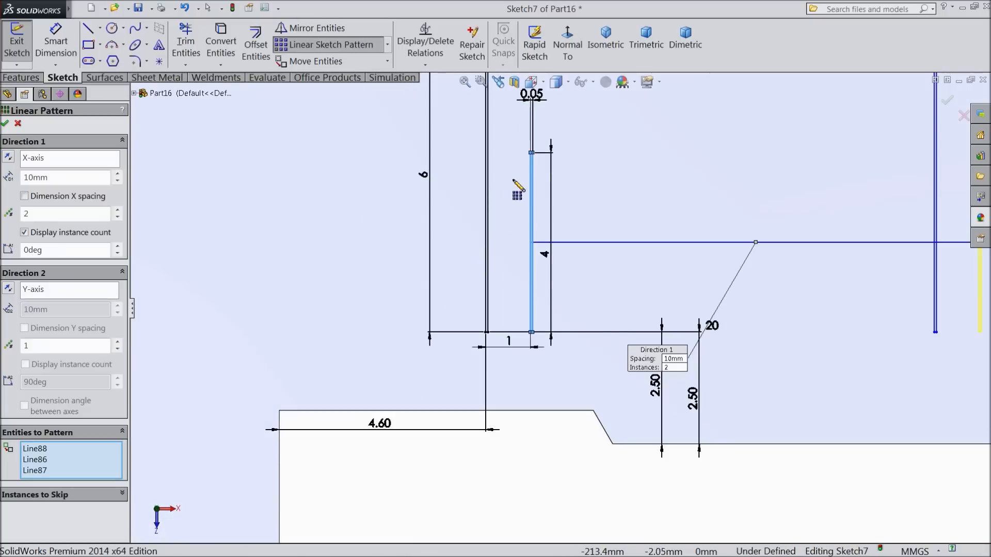
scroll(542, 155, down, 5)
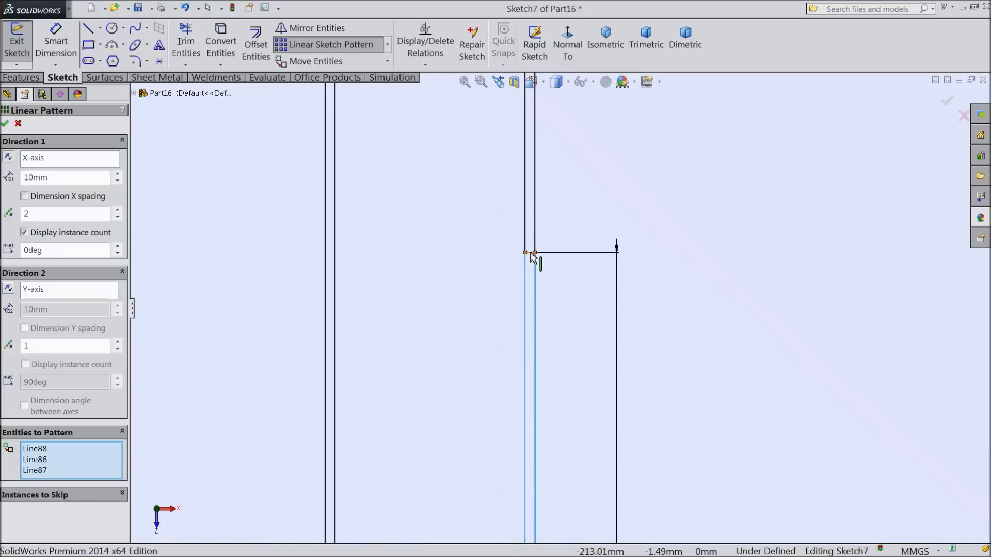
click(533, 255)
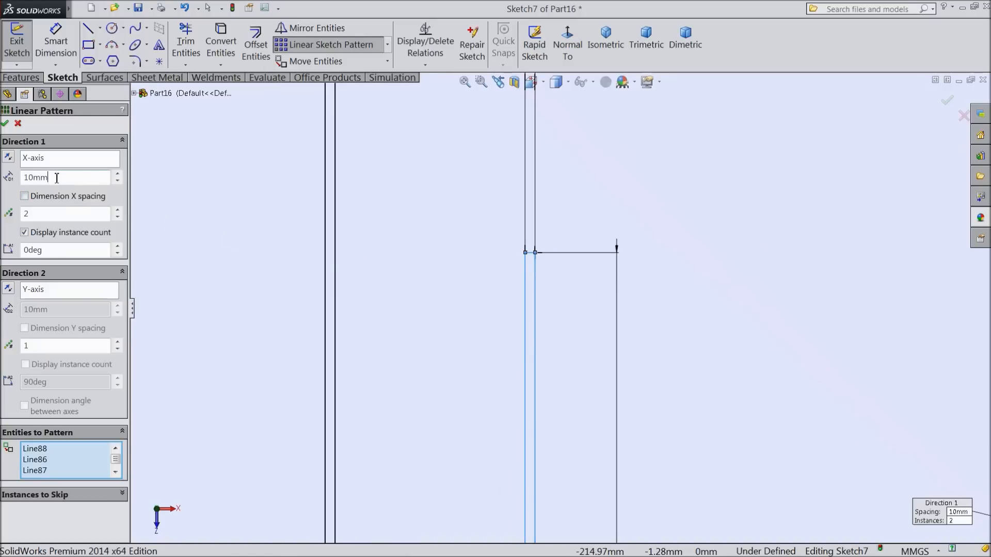
text(1)
click(45, 213)
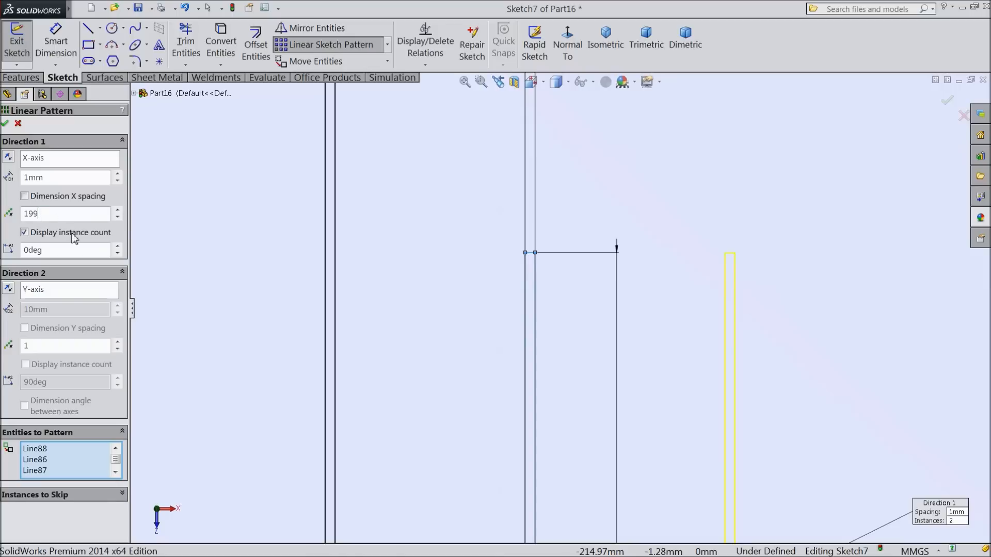
click(4, 230)
scroll(166, 250, up, 14)
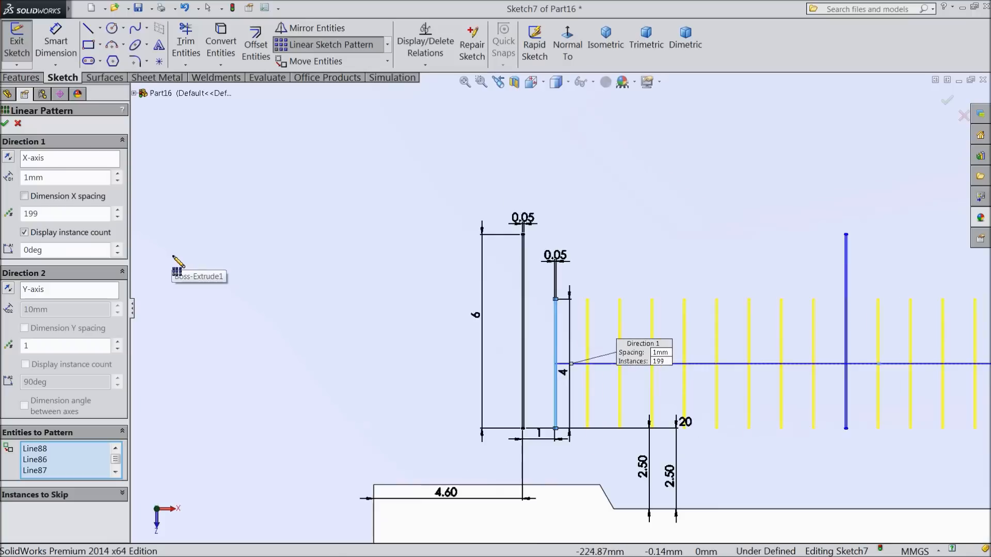
scroll(183, 266, up, 8)
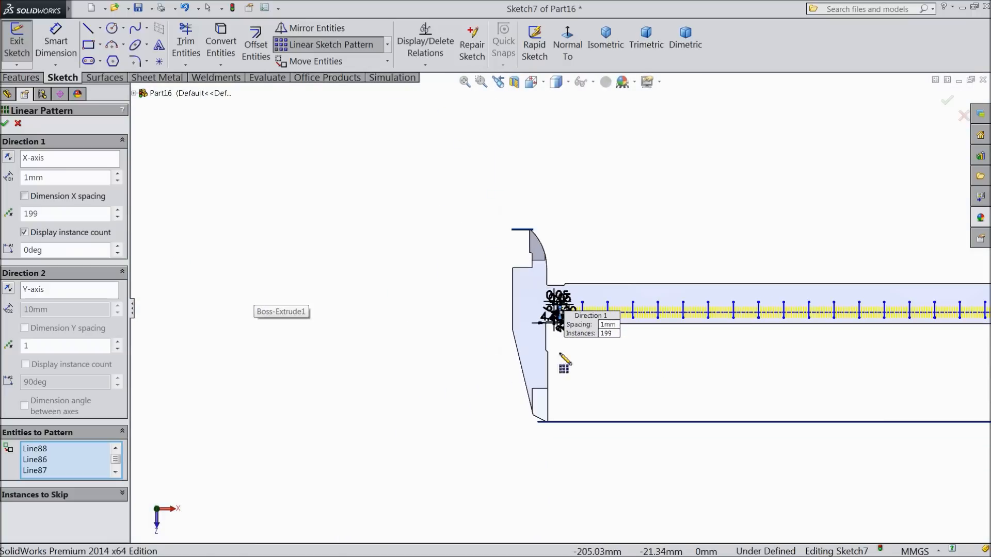
scroll(820, 318, down, 10)
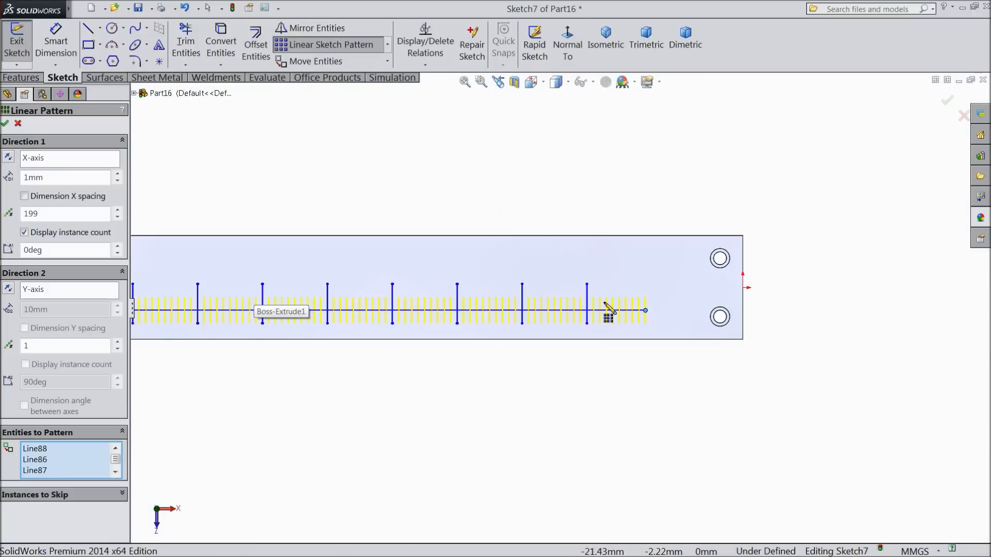
scroll(601, 320, down, 2)
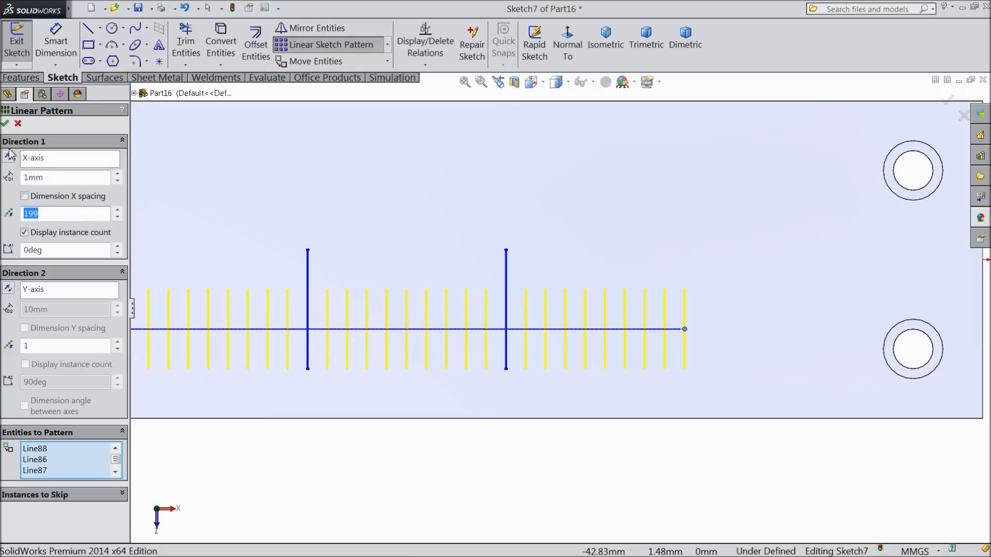
click(6, 125)
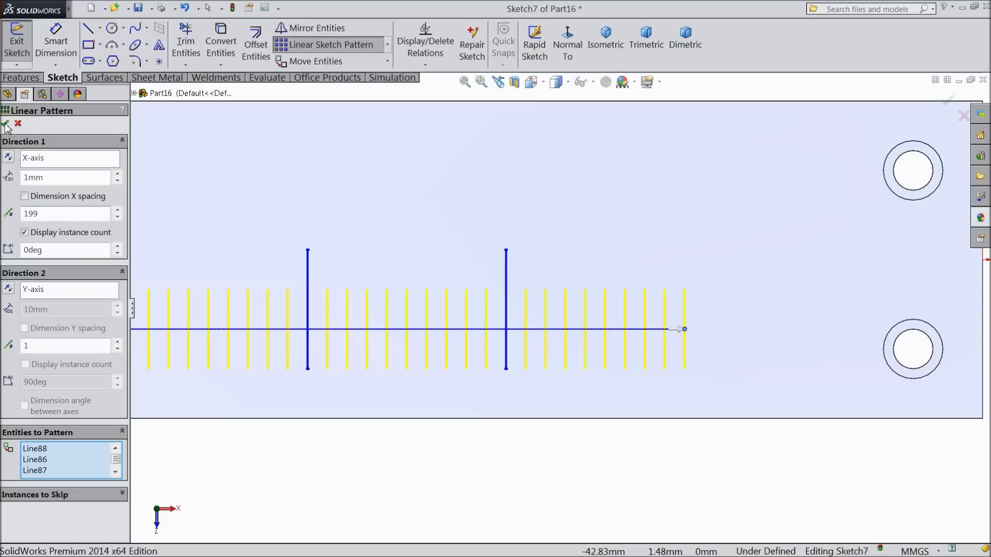
scroll(307, 304, up, 4)
scroll(310, 306, up, 5)
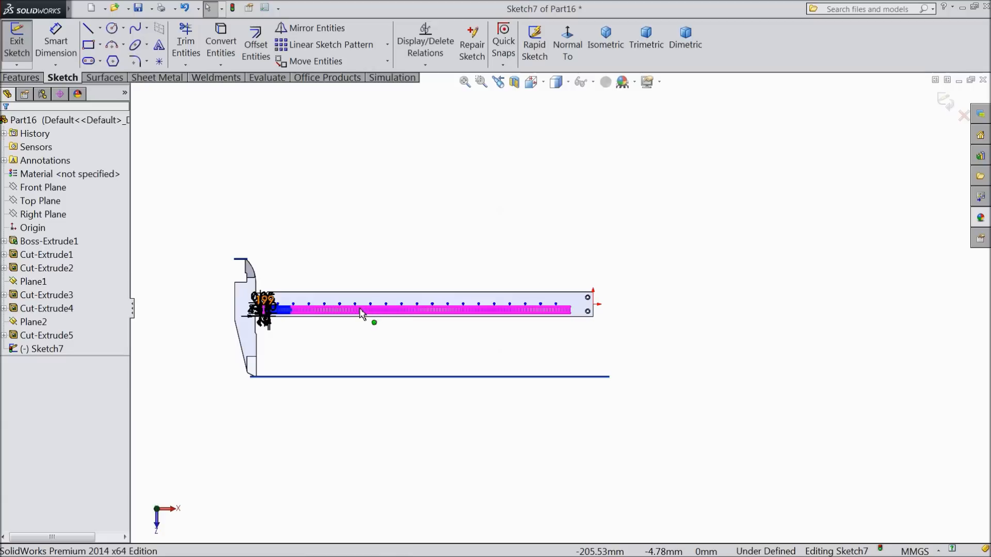
scroll(356, 315, down, 2)
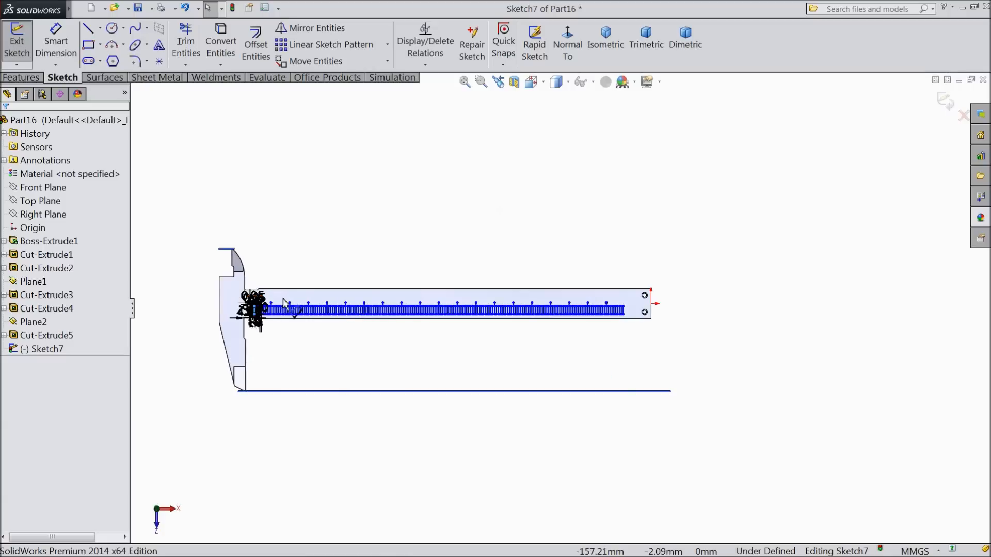
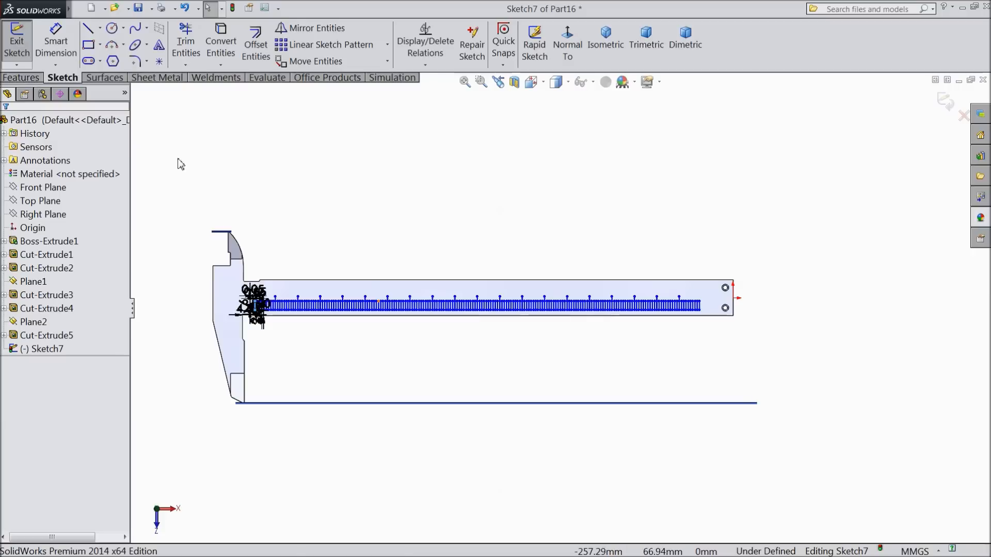
scroll(280, 289, down, 3)
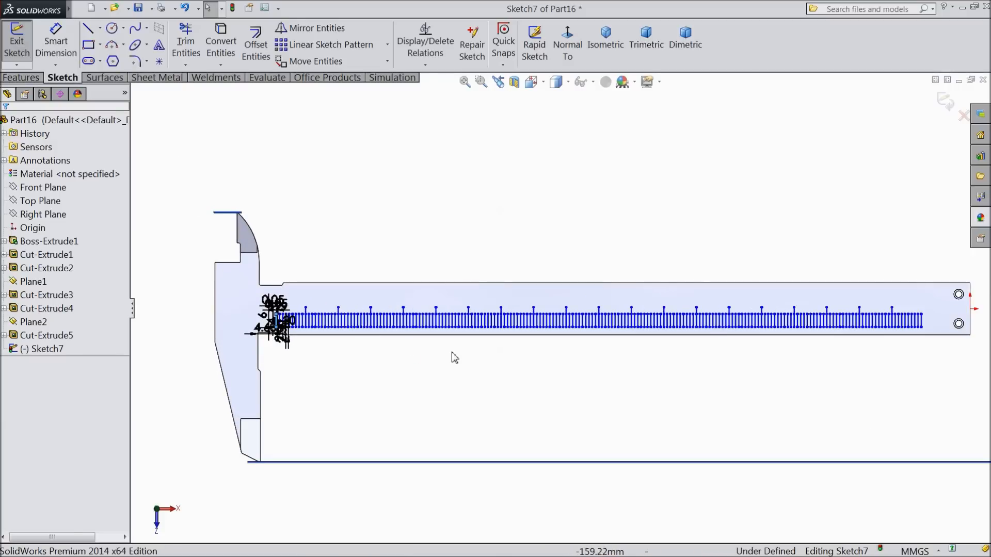
- Extrude-cut the patterned scale-mark sketch to a blind depth of 0.10 mm
scroll(433, 346, down, 1)
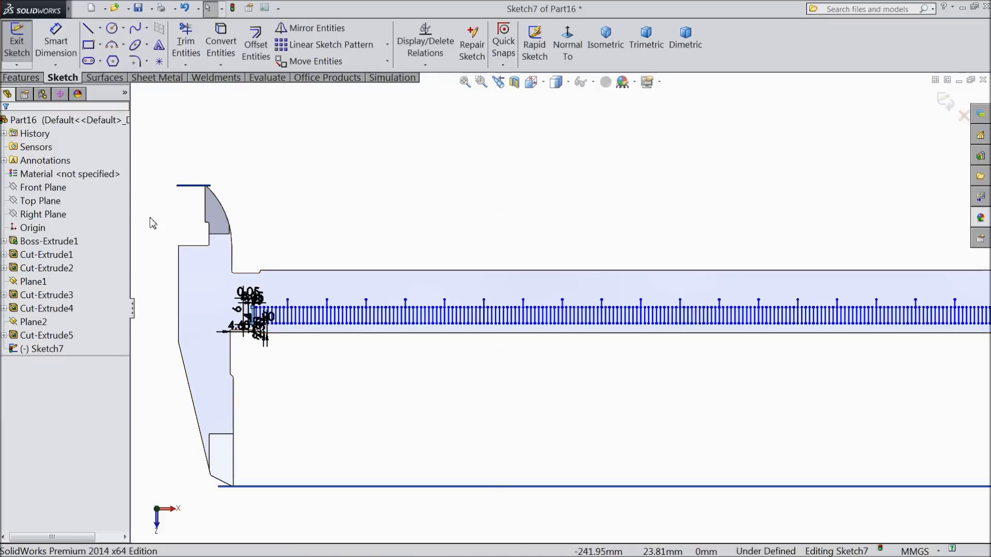
click(20, 78)
click(213, 57)
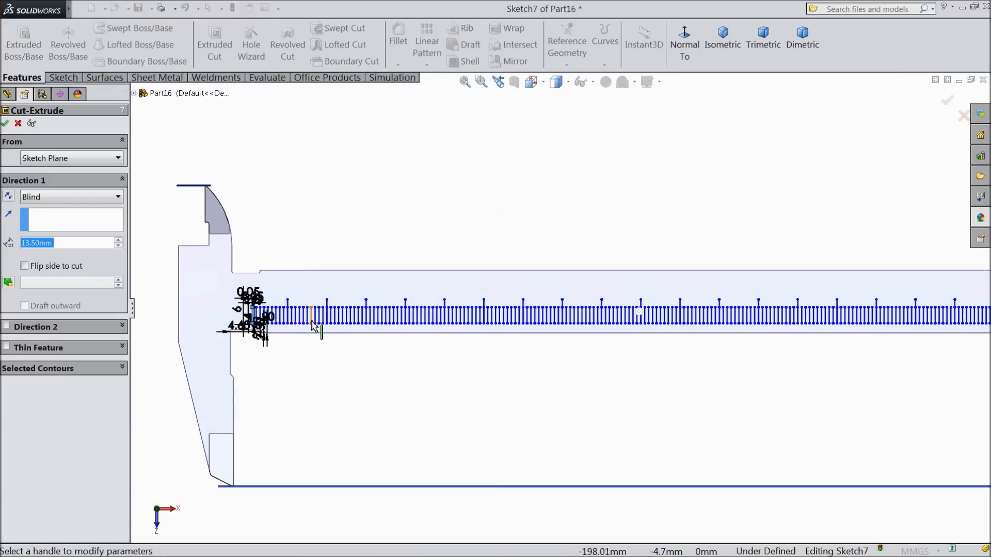
scroll(315, 322, down, 10)
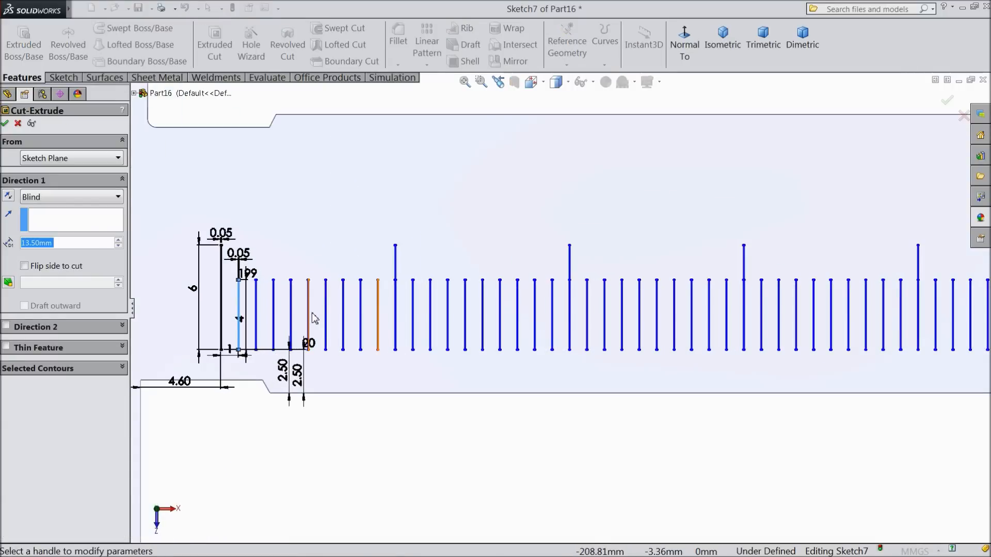
scroll(312, 314, down, 3)
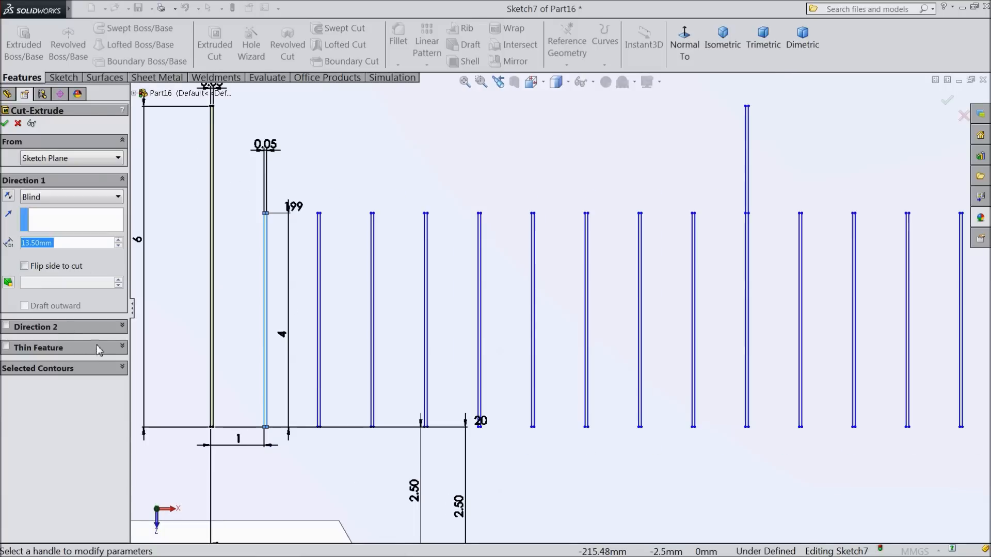
scroll(371, 312, up, 3)
scroll(513, 323, down, 5)
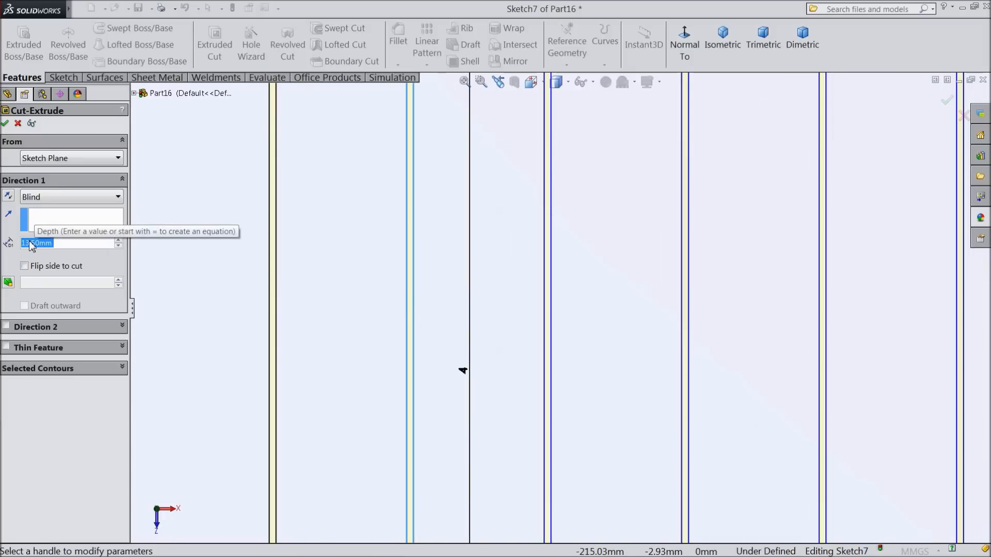
text(0)
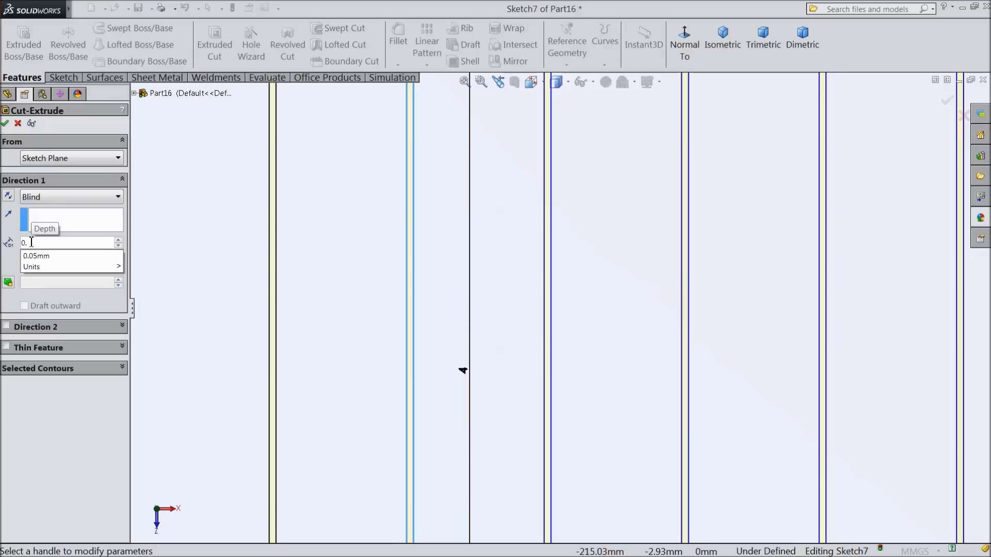
text(.10mm)
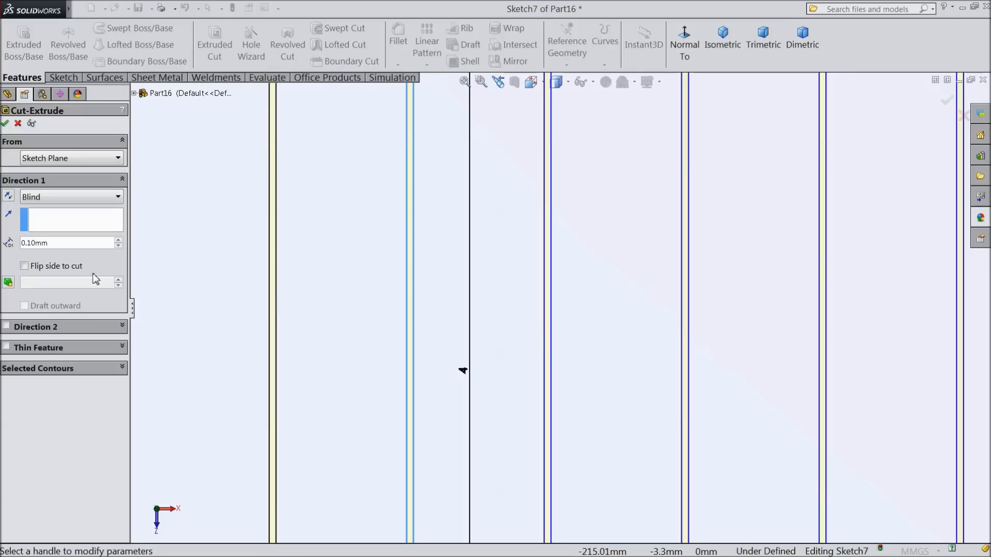
click(5, 124)
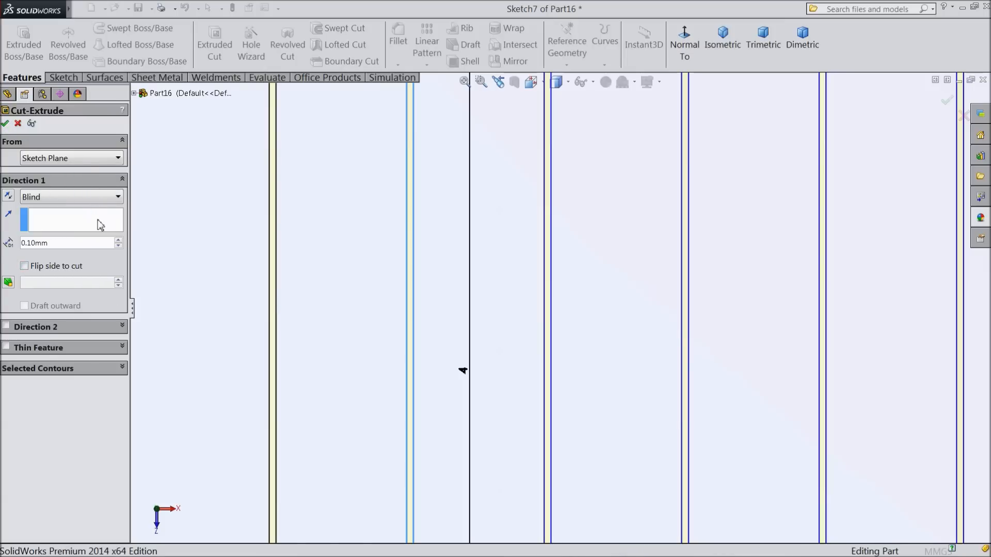
- Apply a black color appearance to the scale-mark cut feature
scroll(290, 319, up, 5)
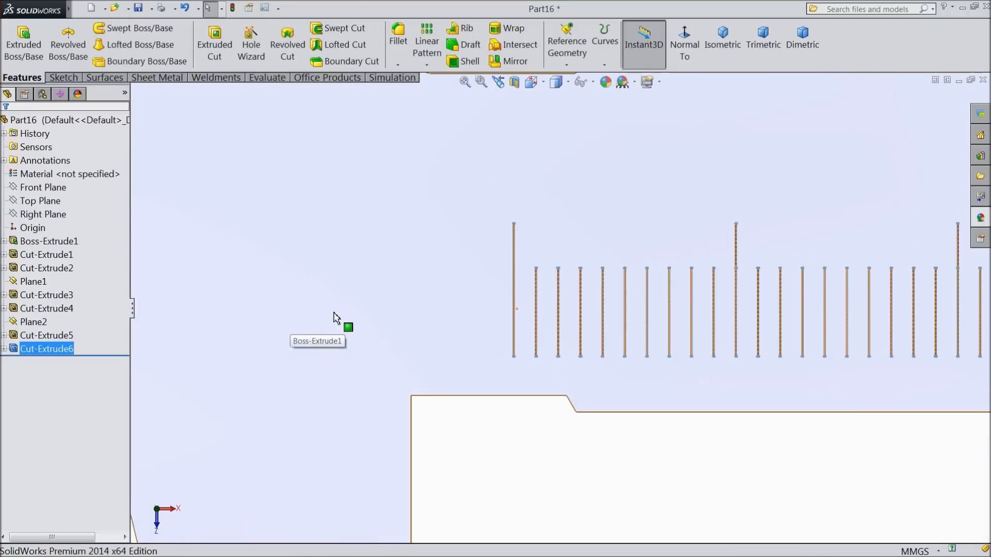
click(605, 82)
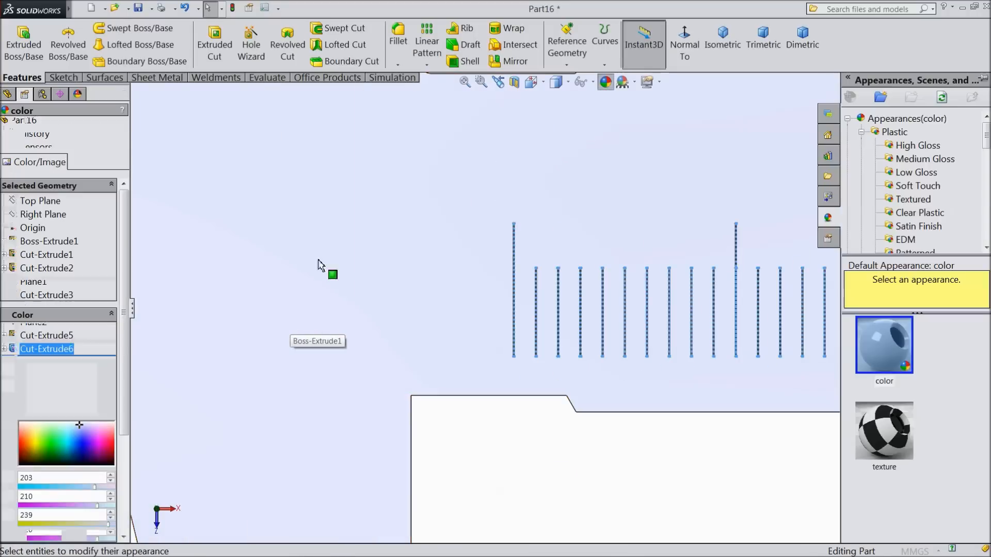
click(91, 402)
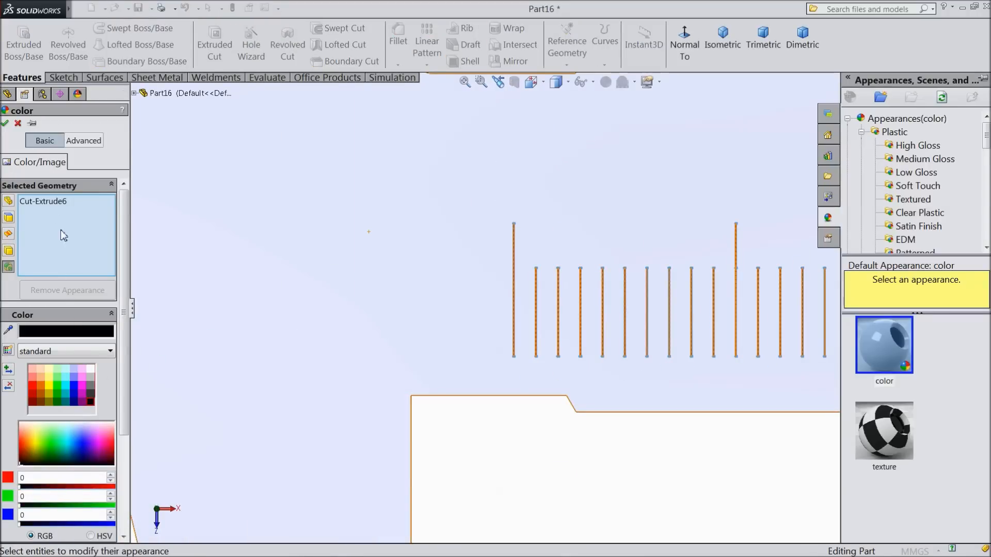
click(6, 124)
- Examine the engraved scale marks along the beam from several angles and distances
scroll(423, 385, down, 5)
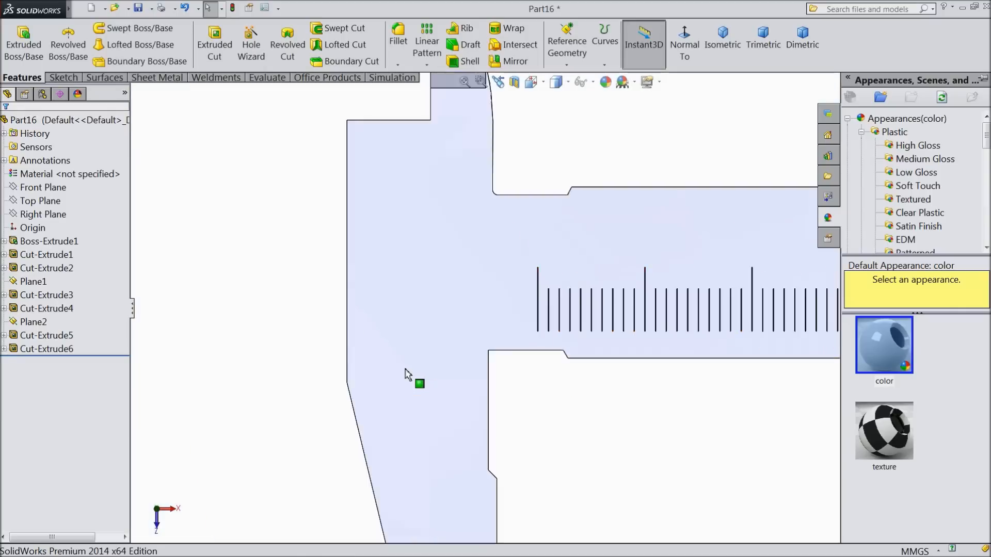
click(548, 390)
scroll(683, 404, up, 2)
scroll(764, 351, down, 6)
middle_drag(743, 348, 679, 294)
scroll(669, 310, down, 3)
middle_drag(659, 334, 611, 343)
scroll(608, 334, up, 3)
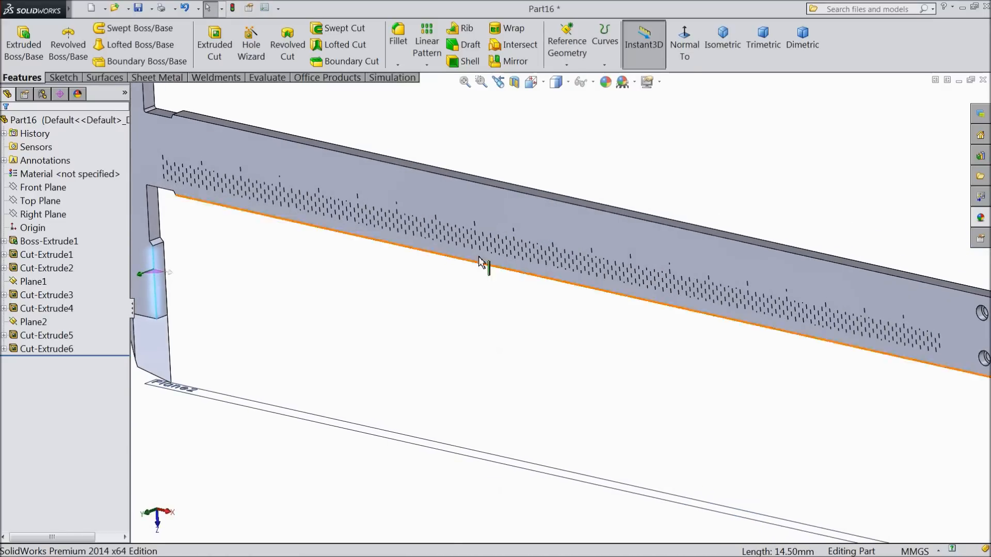
scroll(482, 264, down, 6)
middle_drag(482, 305, 475, 332)
scroll(494, 308, up, 5)
scroll(473, 336, up, 5)
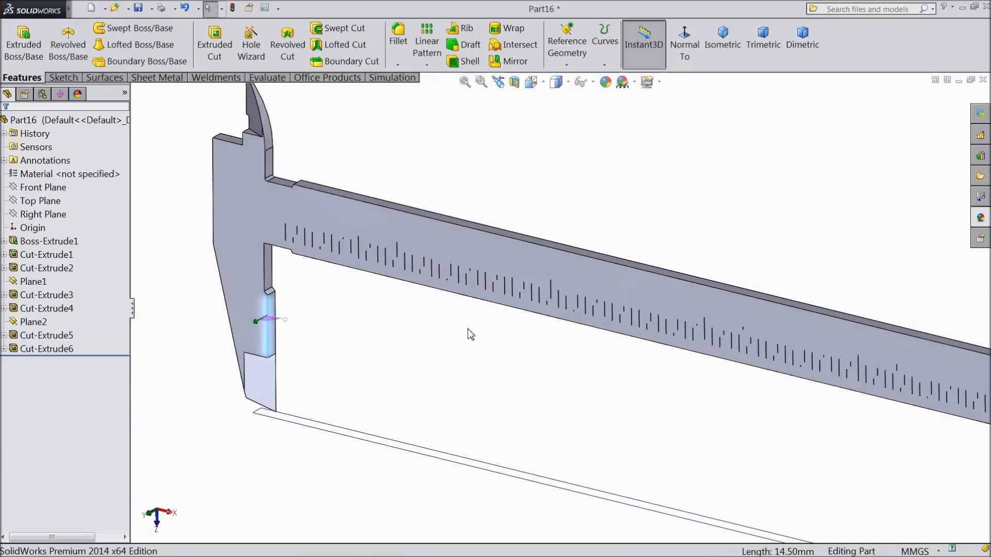
scroll(586, 338, down, 2)
middle_drag(571, 344, 586, 335)
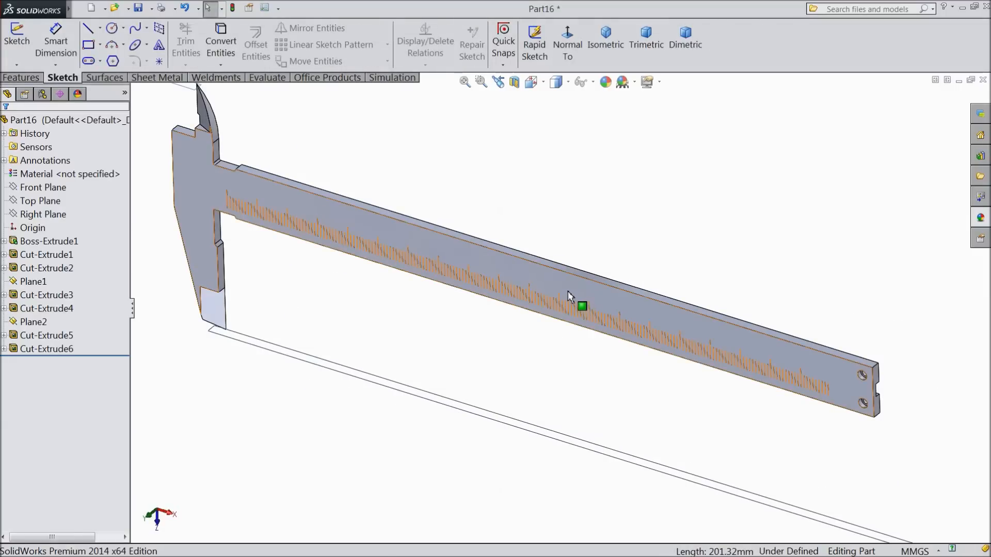
- On the beam's front face, sketch a horizontal construction line about 201 mm long just above the scale marks
click(569, 295)
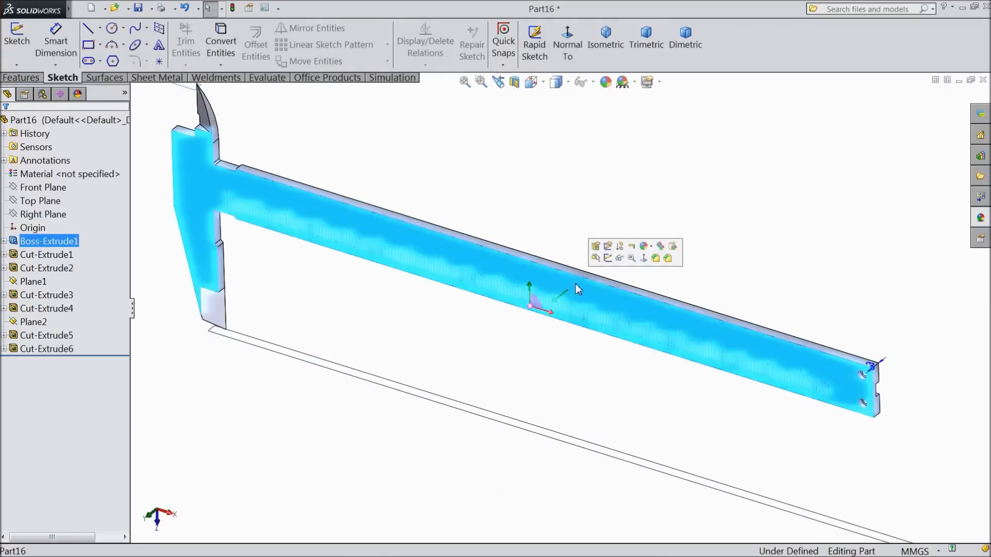
click(598, 256)
click(561, 61)
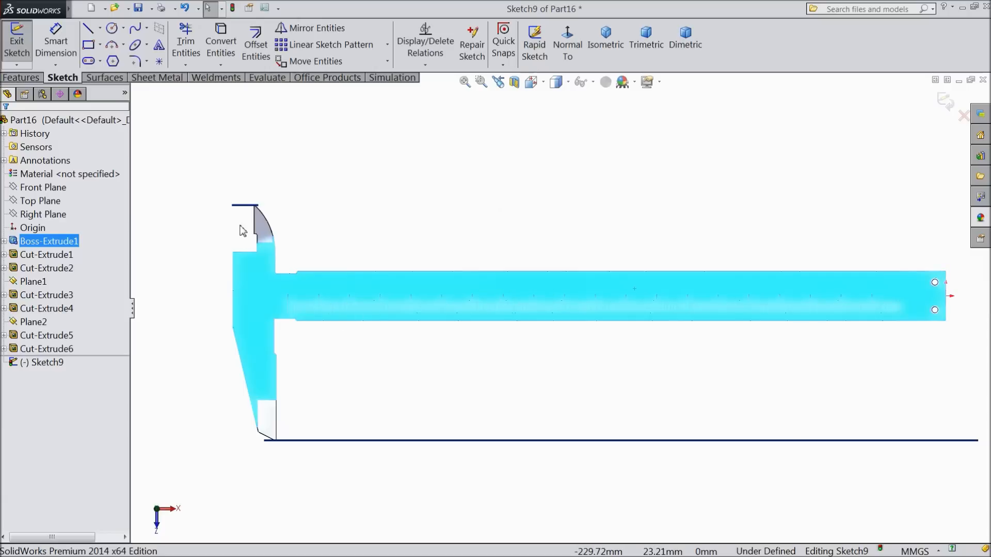
click(100, 28)
click(110, 61)
scroll(342, 303, down, 6)
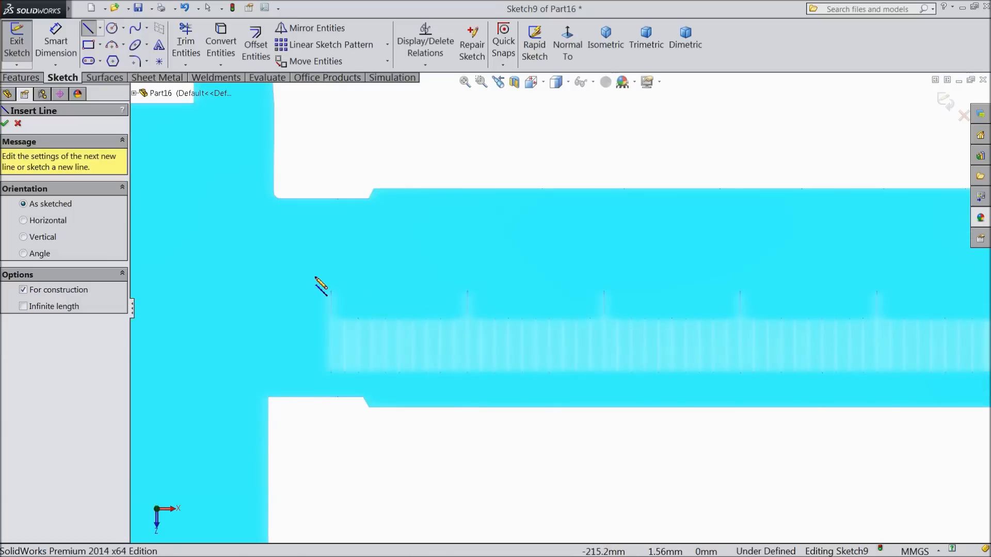
click(316, 277)
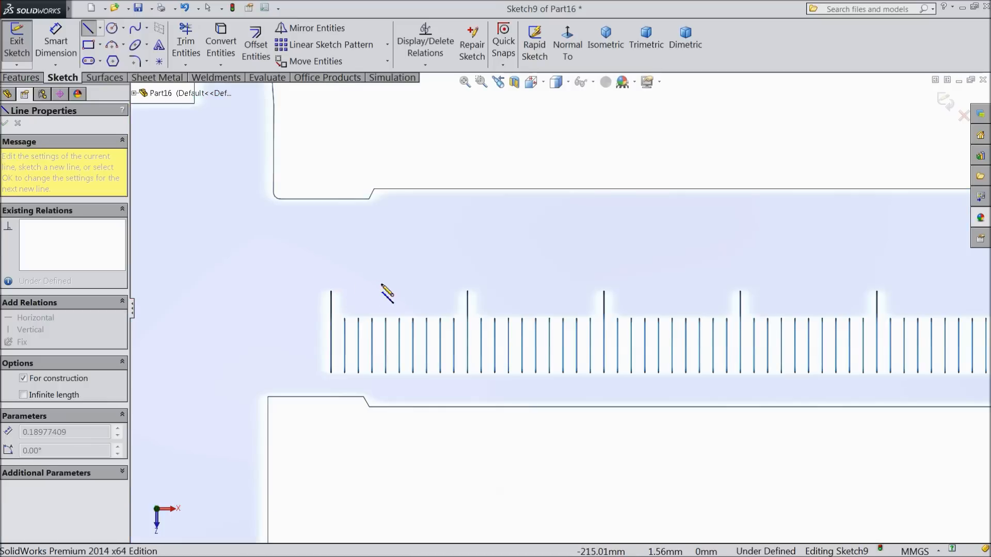
scroll(415, 283, up, 3)
scroll(764, 320, up, 2)
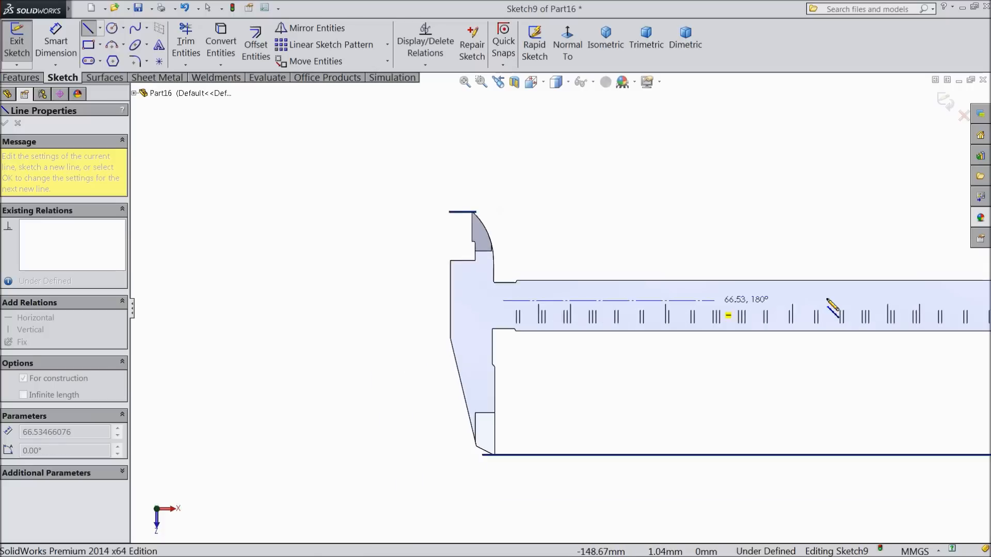
scroll(904, 310, up, 2)
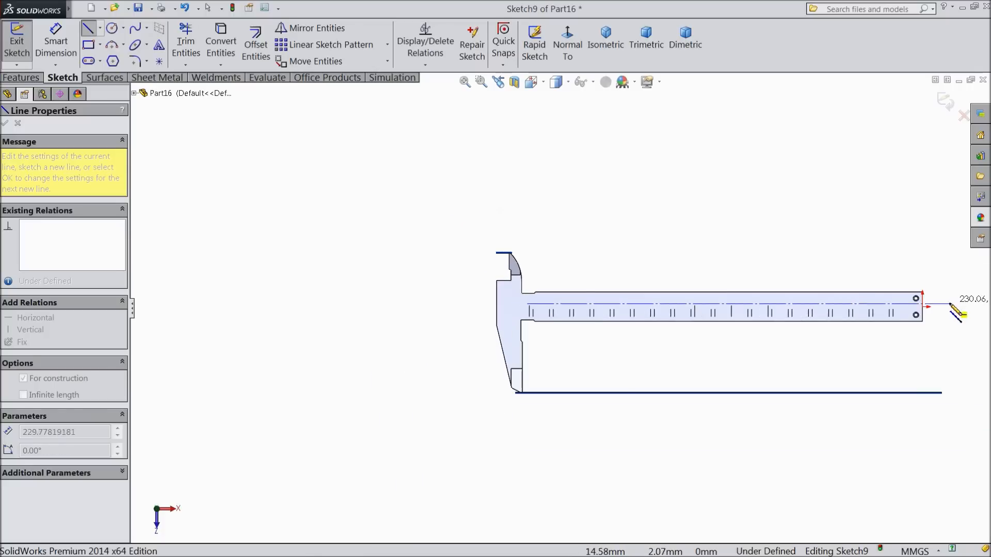
click(897, 305)
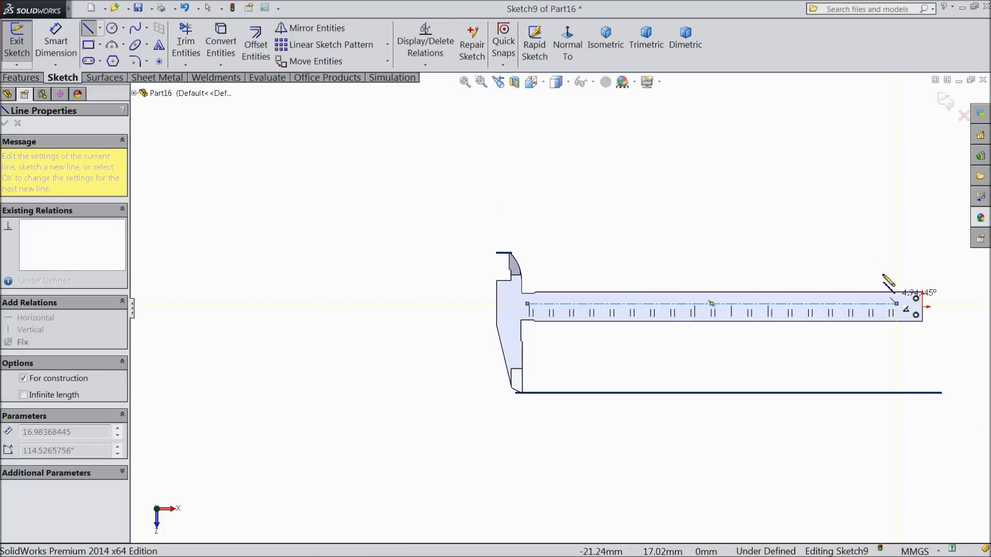
right_click(884, 278)
click(879, 101)
scroll(725, 289, down, 2)
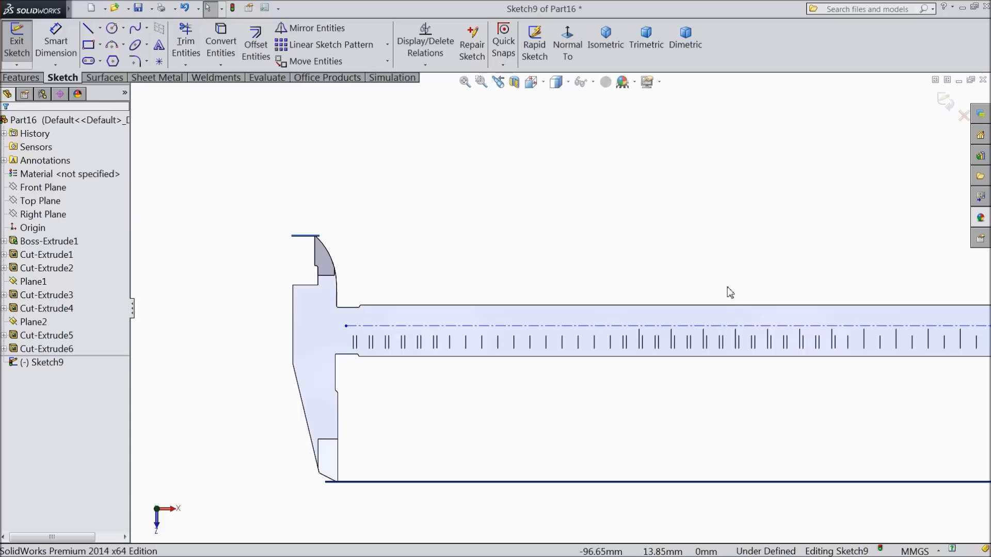
scroll(877, 316, down, 1)
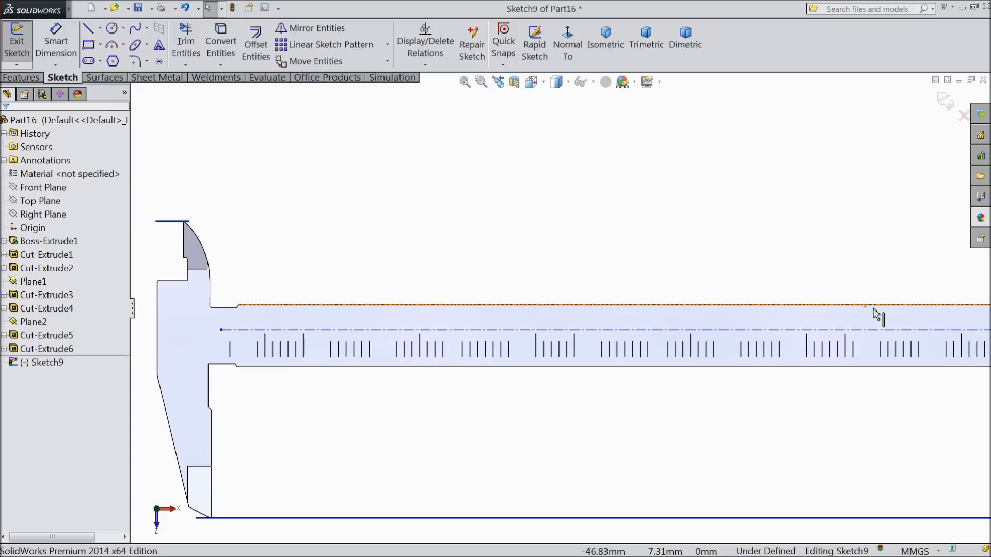
click(159, 45)
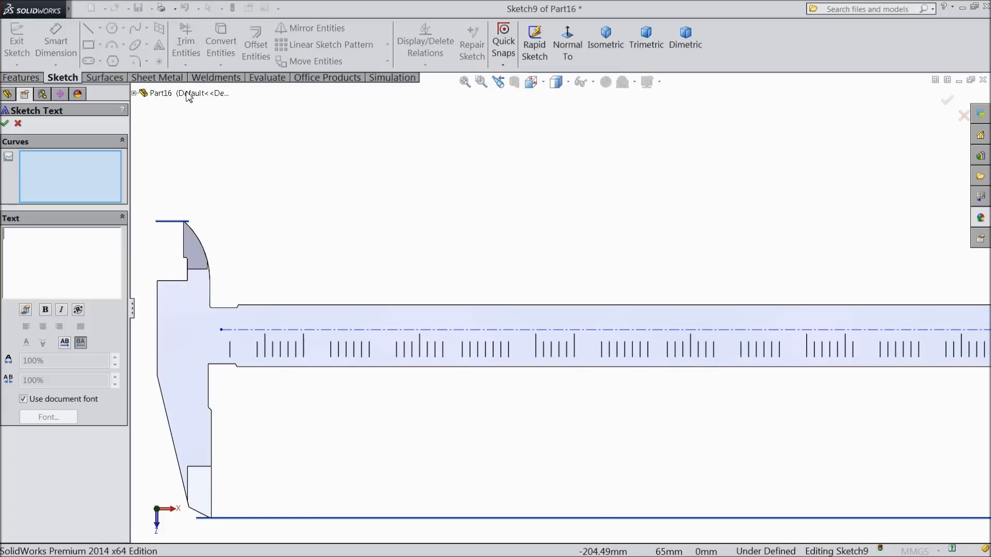
click(264, 329)
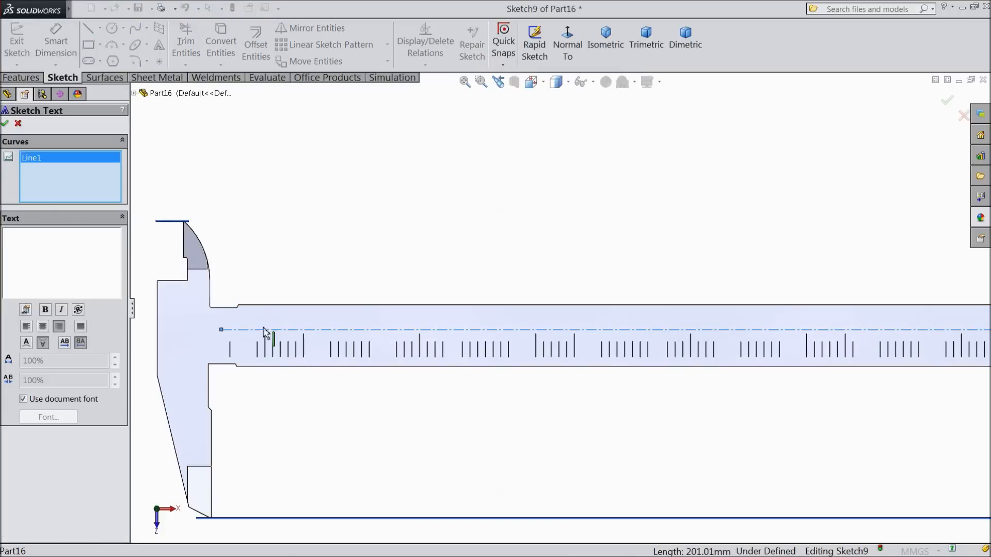
click(64, 246)
text(01234)
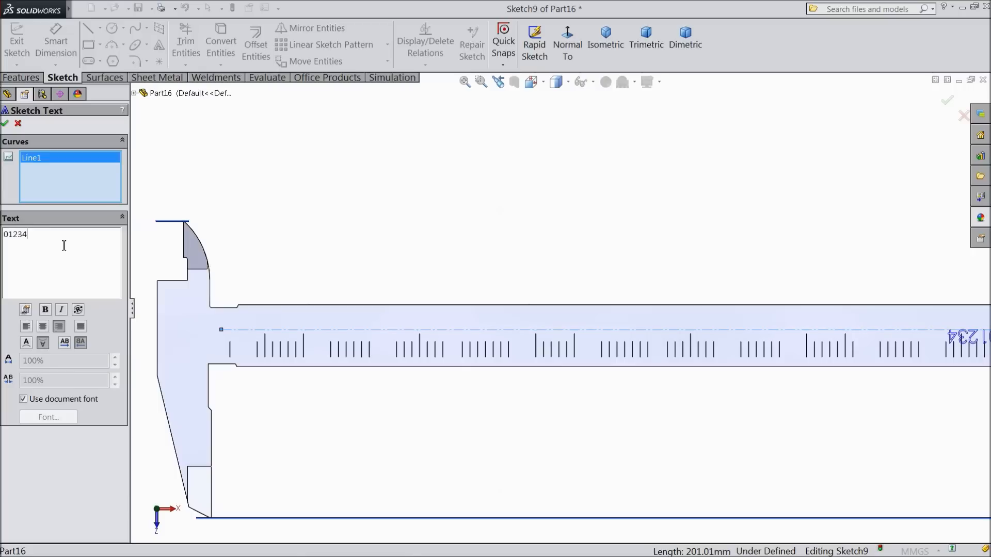
text(56789)
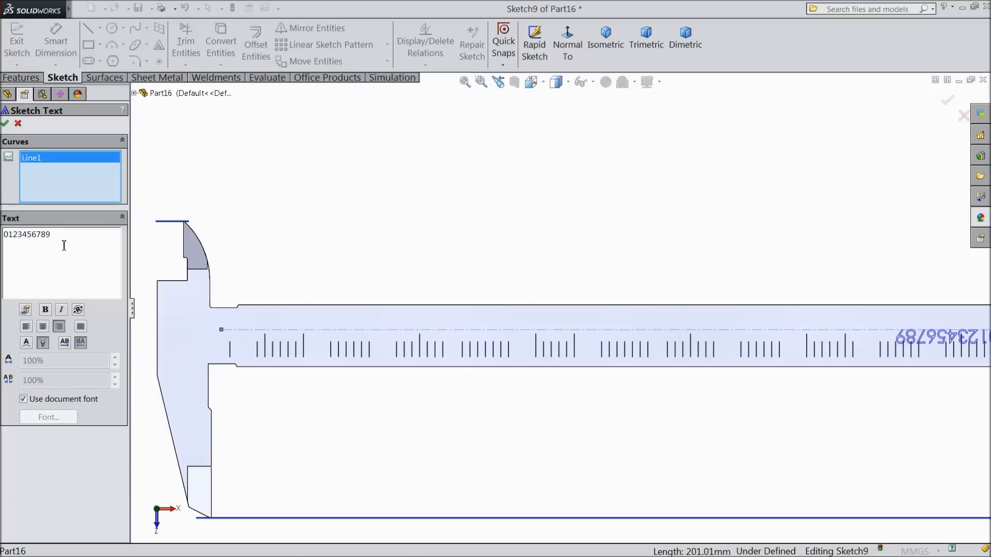
text(10)
- Left-align the scale text and flip it vertically and horizontally so it reads upright from left to right
click(27, 328)
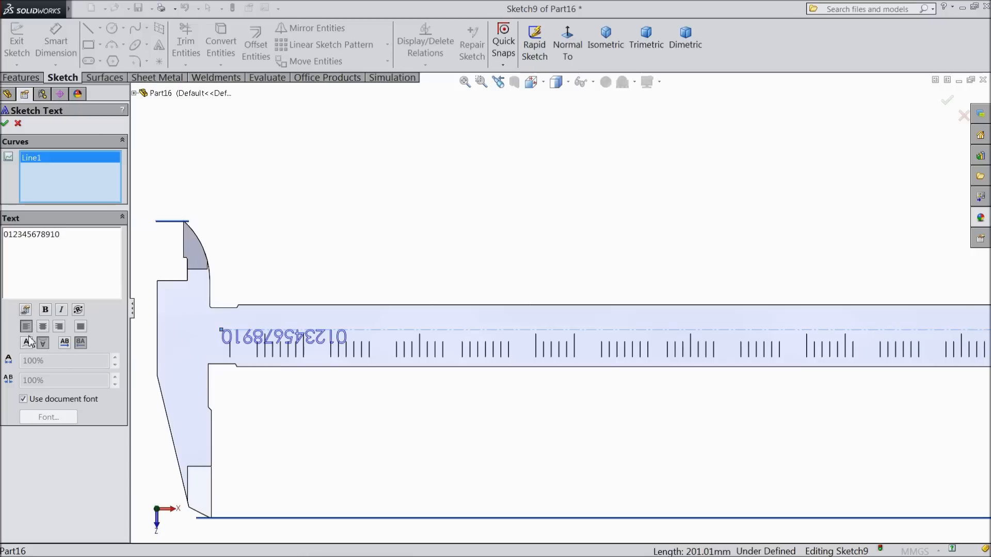
click(27, 343)
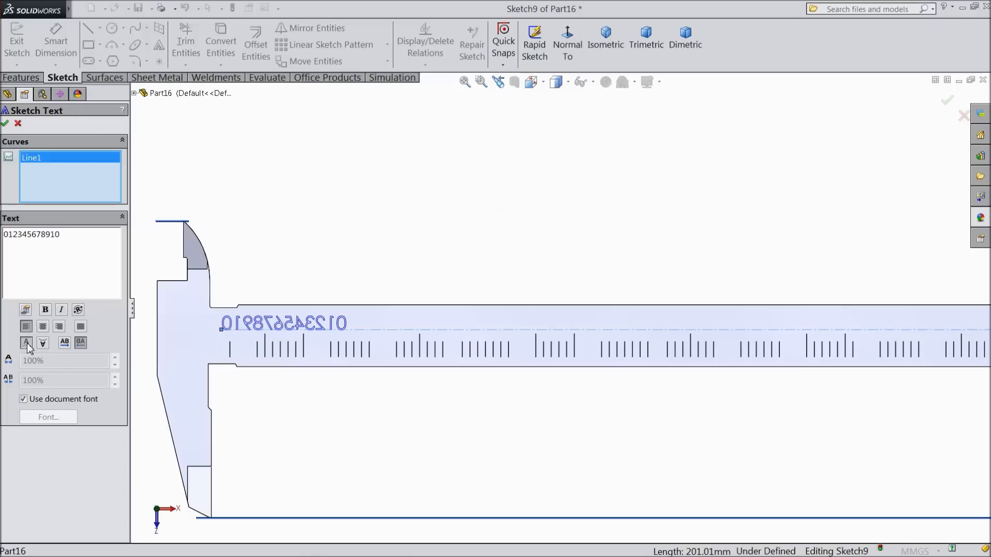
click(65, 343)
scroll(317, 341, down, 1)
scroll(317, 341, down, 1)
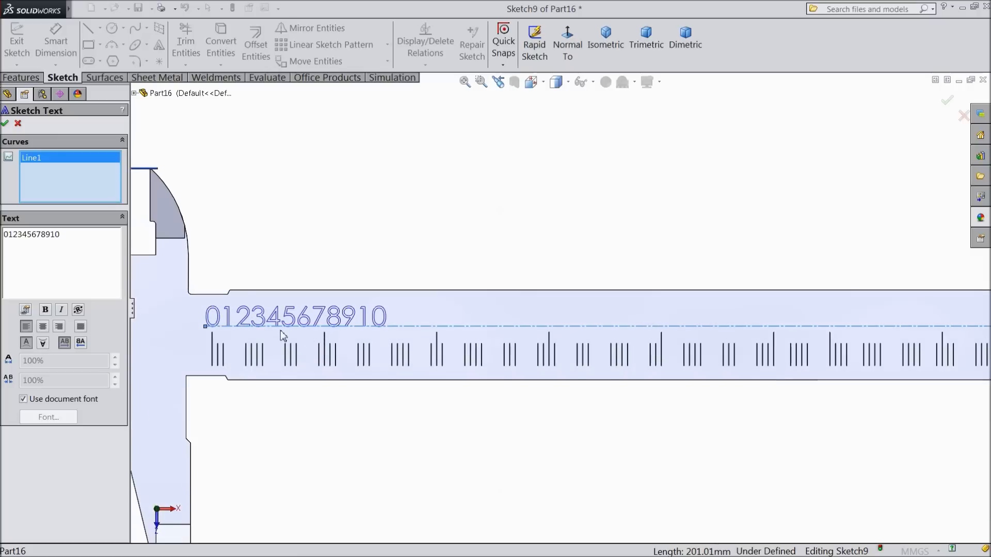
scroll(280, 330, down, 2)
scroll(350, 311, down, 1)
scroll(351, 311, down, 1)
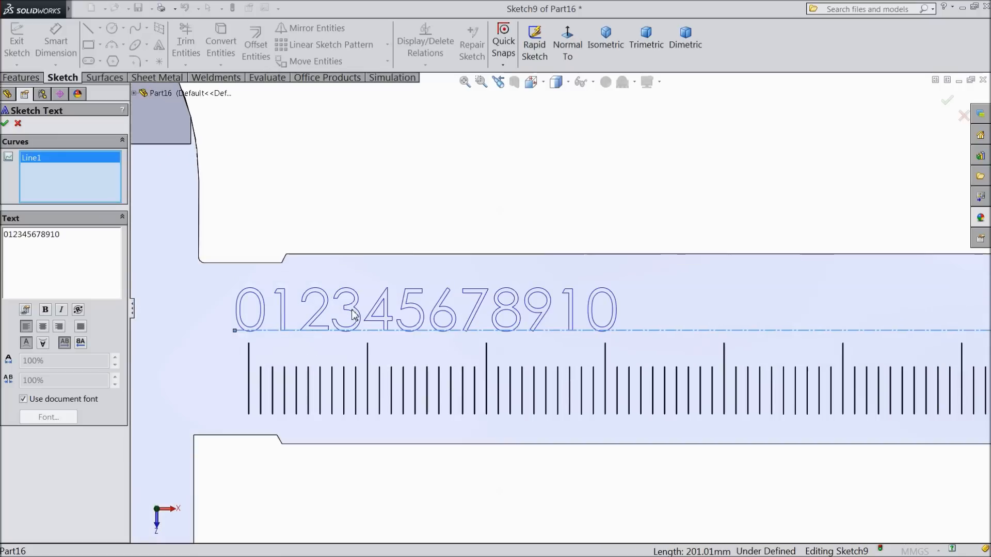
- Insert spaces between the digits 0 to 6 of the scale text so each number sits above its long scale mark
click(11, 235)
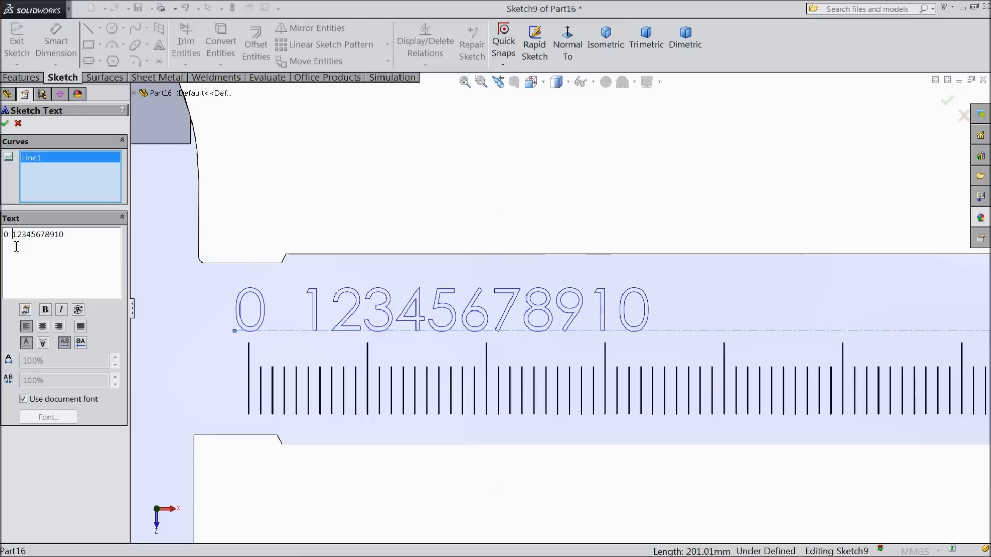
key(BackSpace)
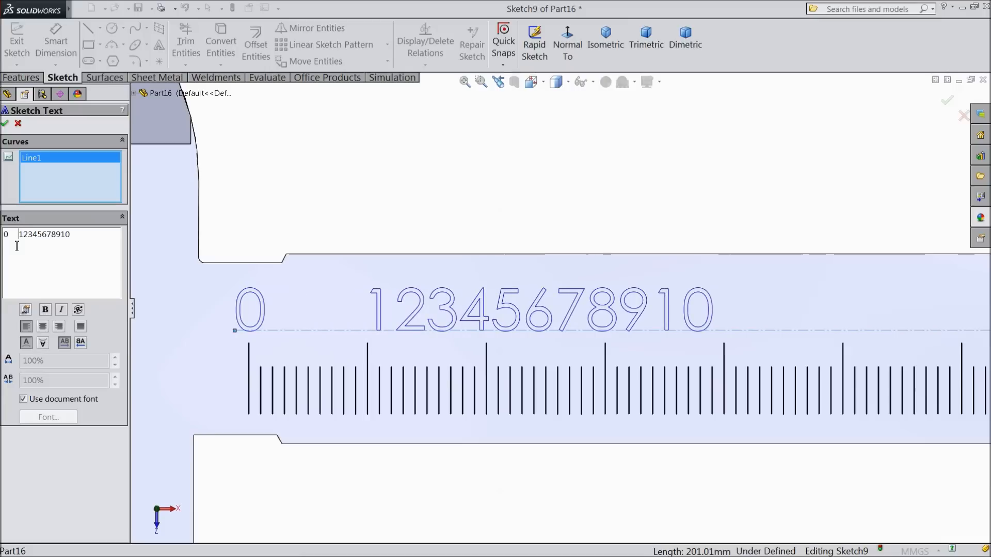
key(Right)
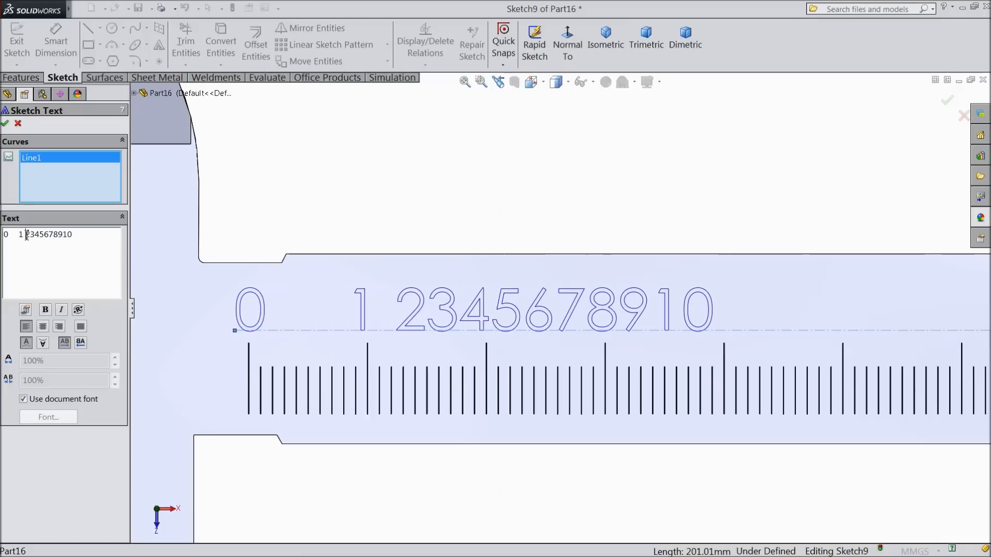
key(Right)
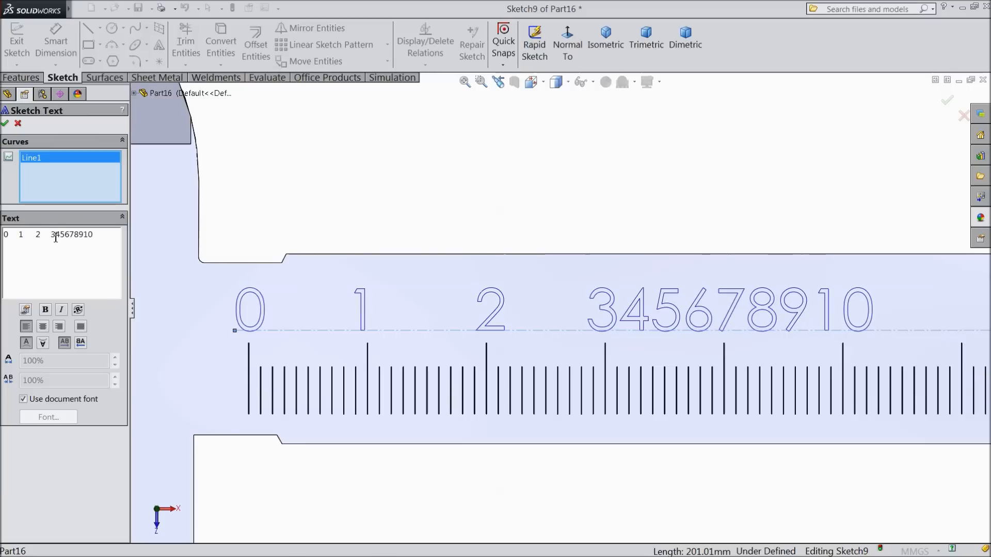
key(Right)
click(67, 236)
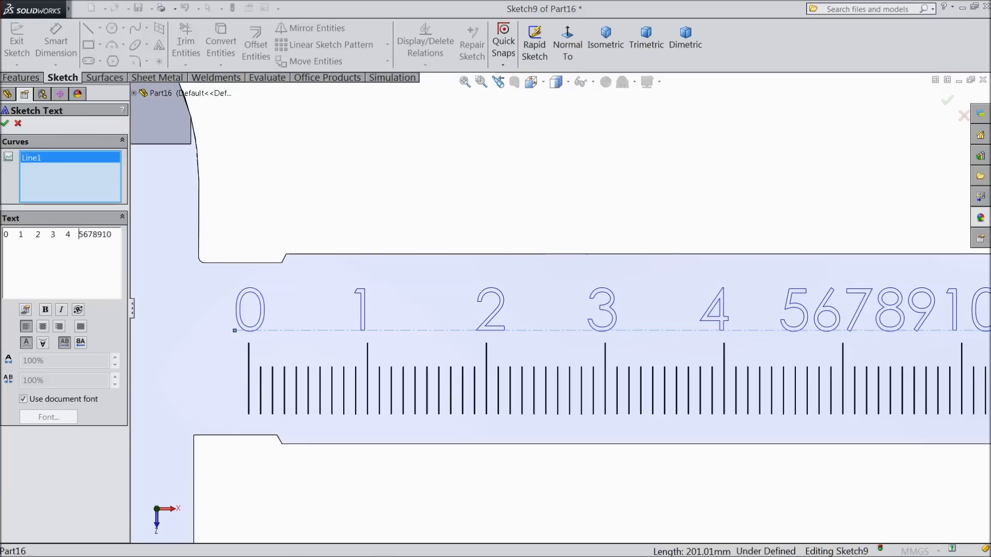
key(Right)
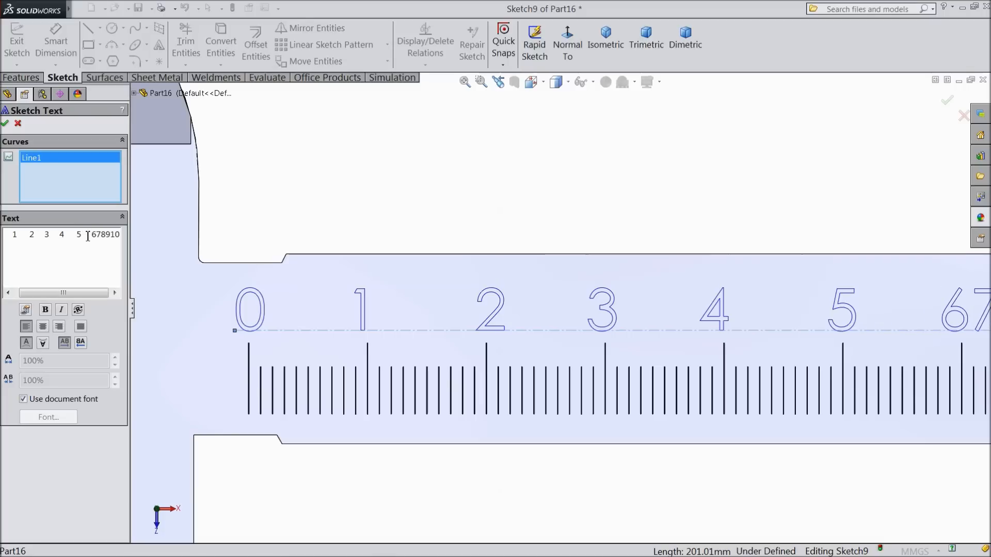
- Adjust the spaces between 6, 7, 8, 9 and 10 in the scale text to align them with their long marks
scroll(265, 301, up, 8)
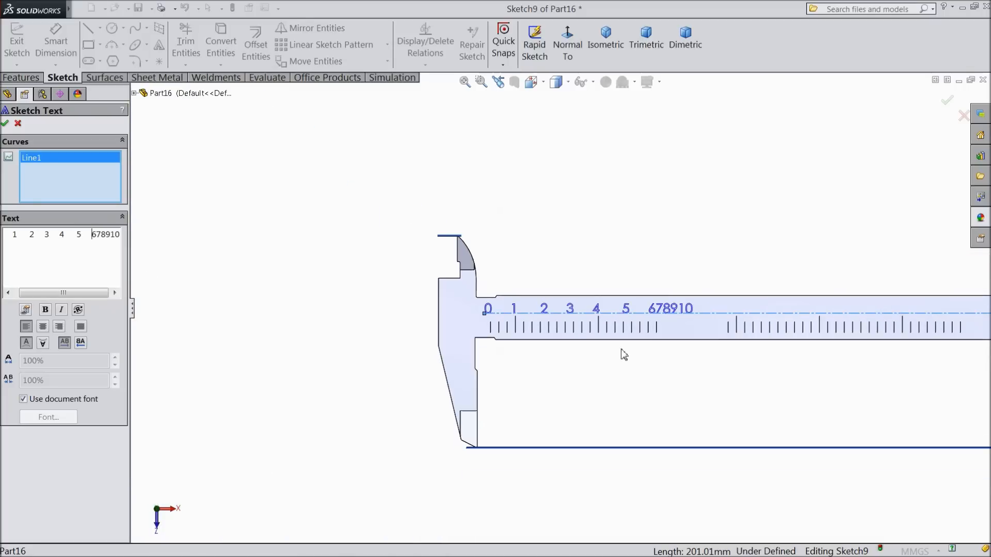
scroll(754, 326, down, 3)
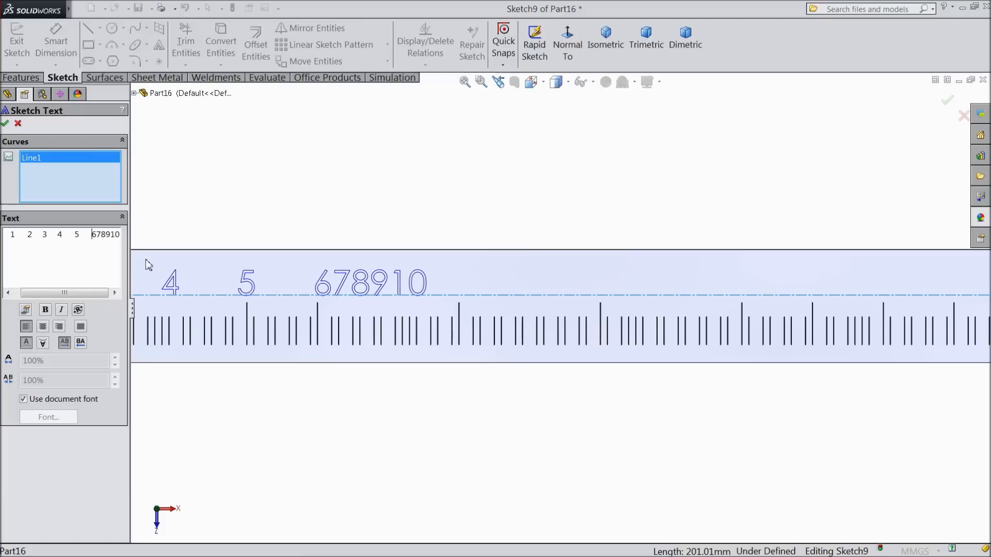
key(BackSpace)
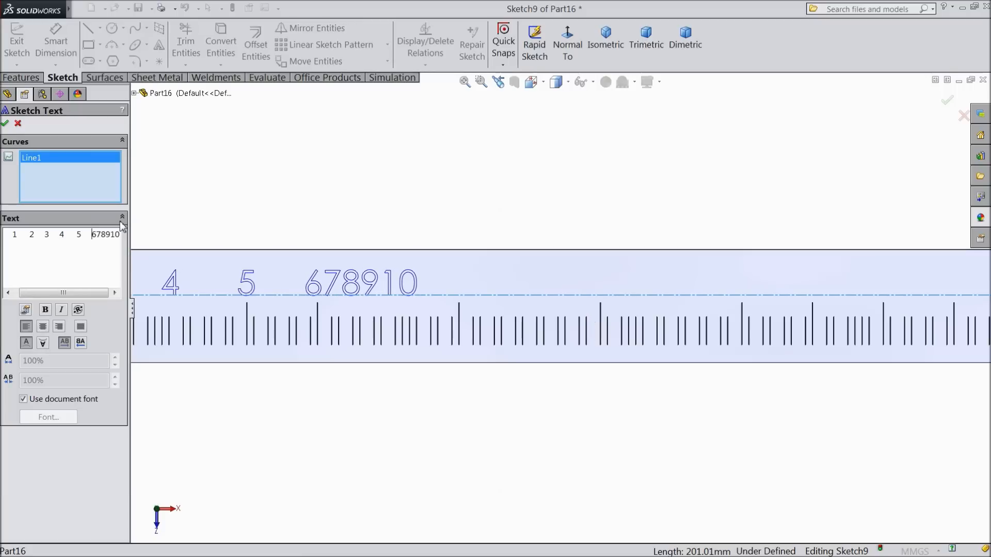
click(98, 234)
scroll(390, 338, down, 1)
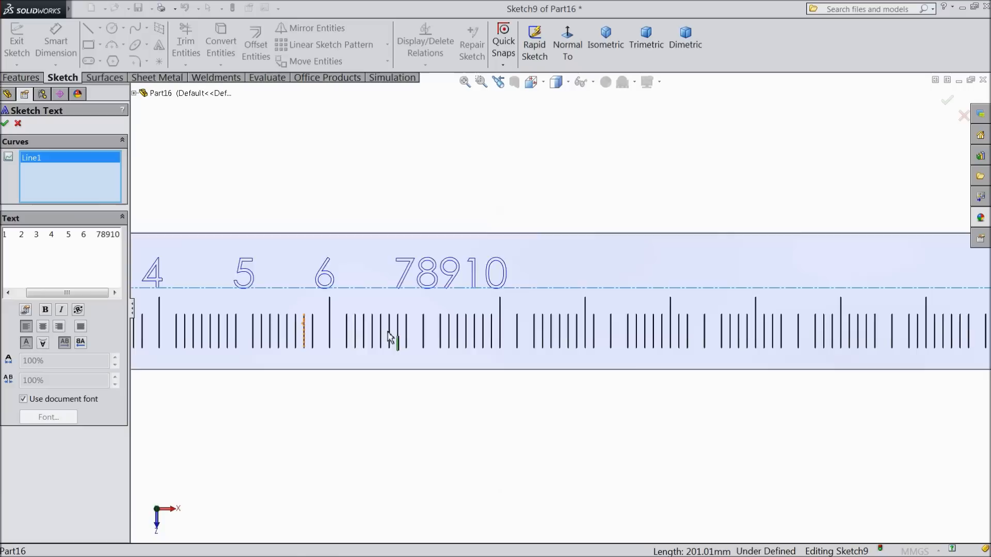
scroll(388, 333, down, 2)
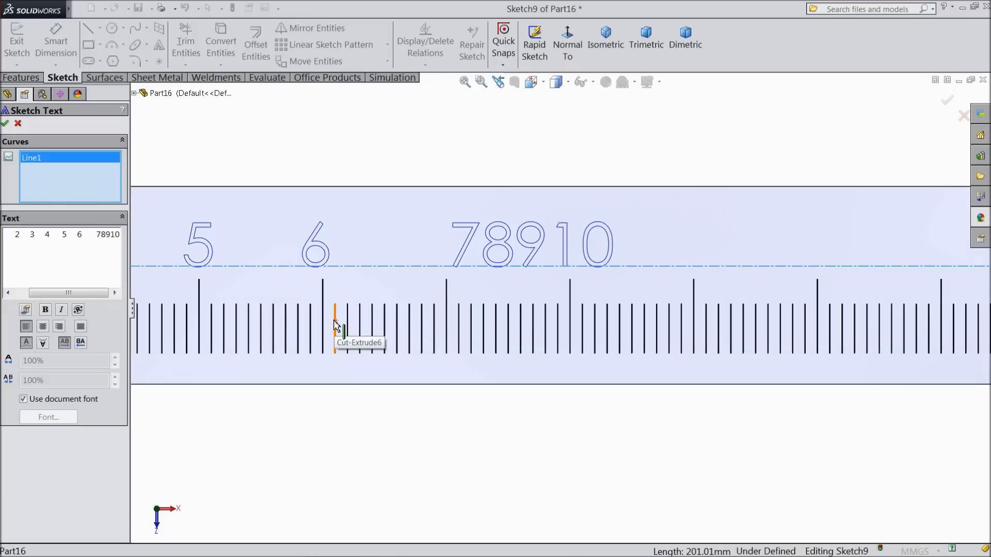
key(BackSpace)
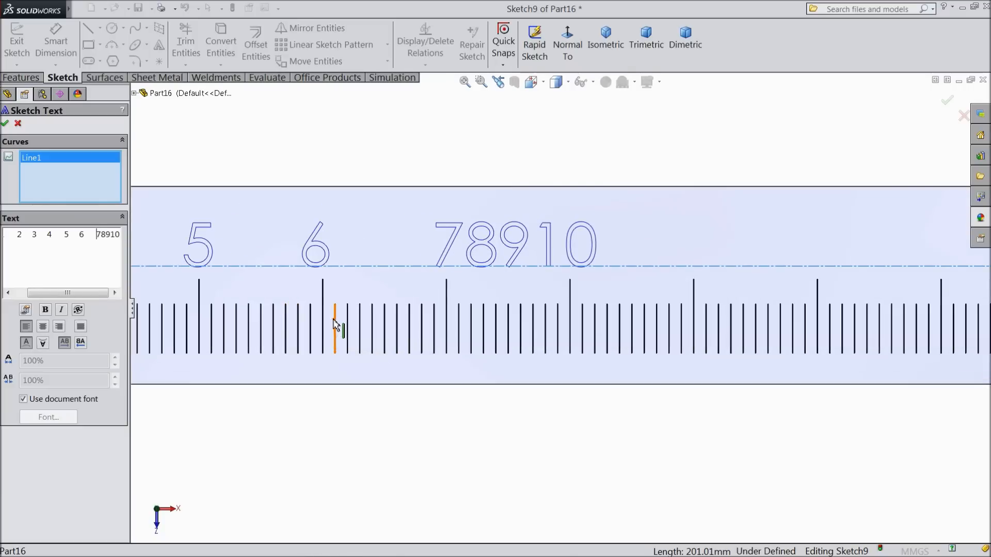
click(103, 234)
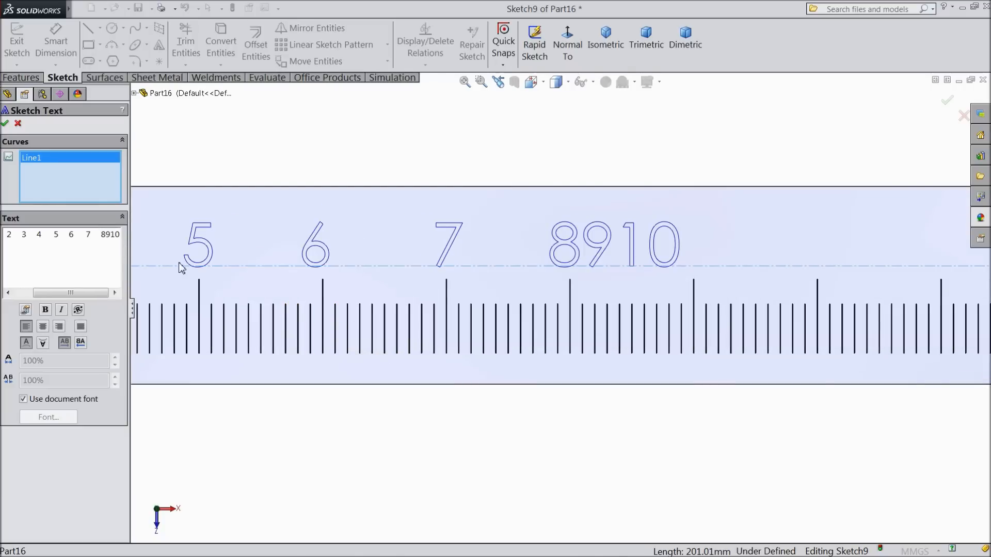
click(108, 234)
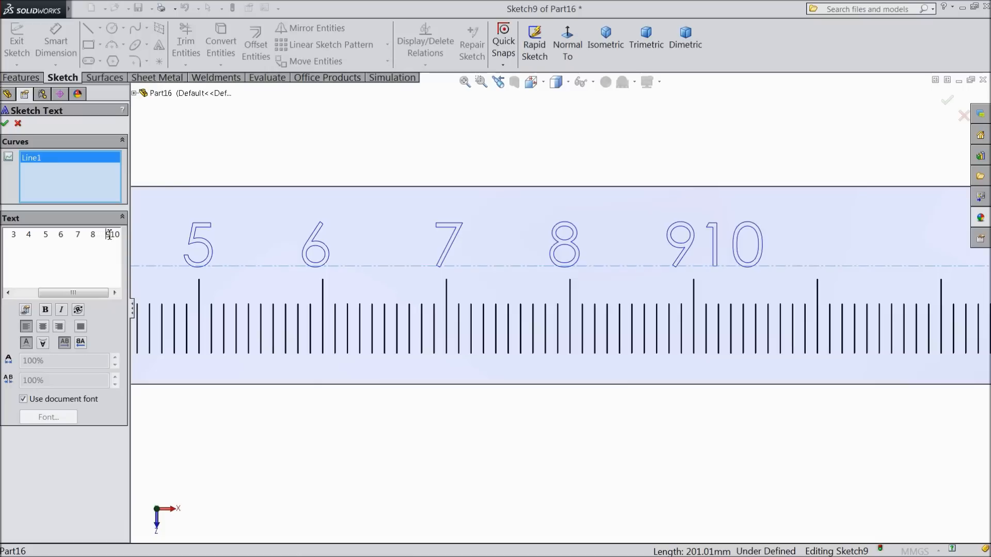
click(113, 235)
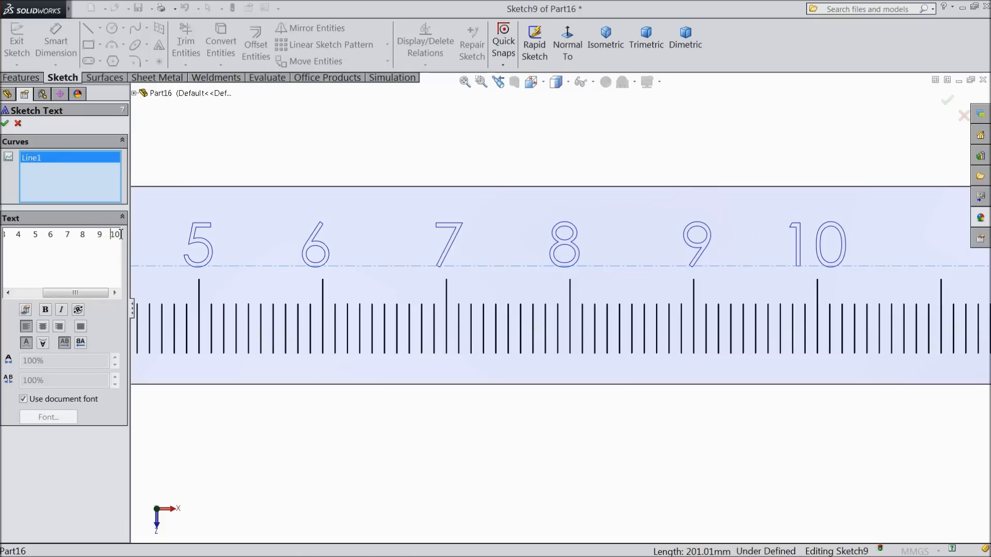
text(11)
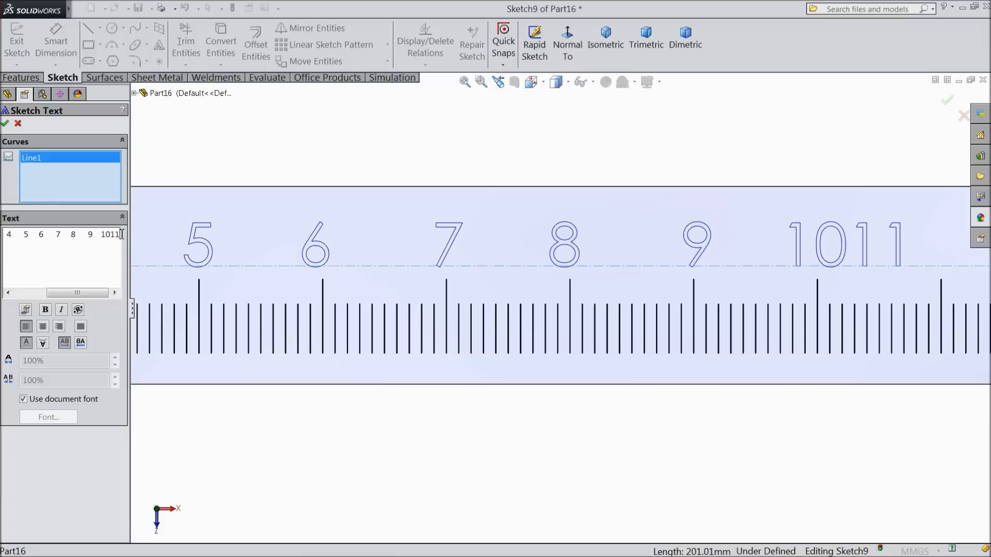
text(12)
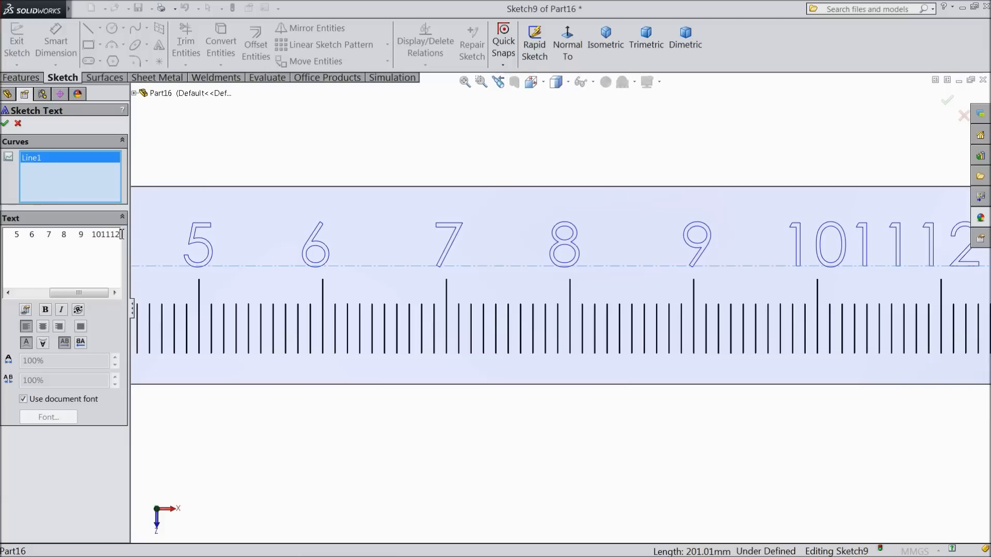
text(13141516)
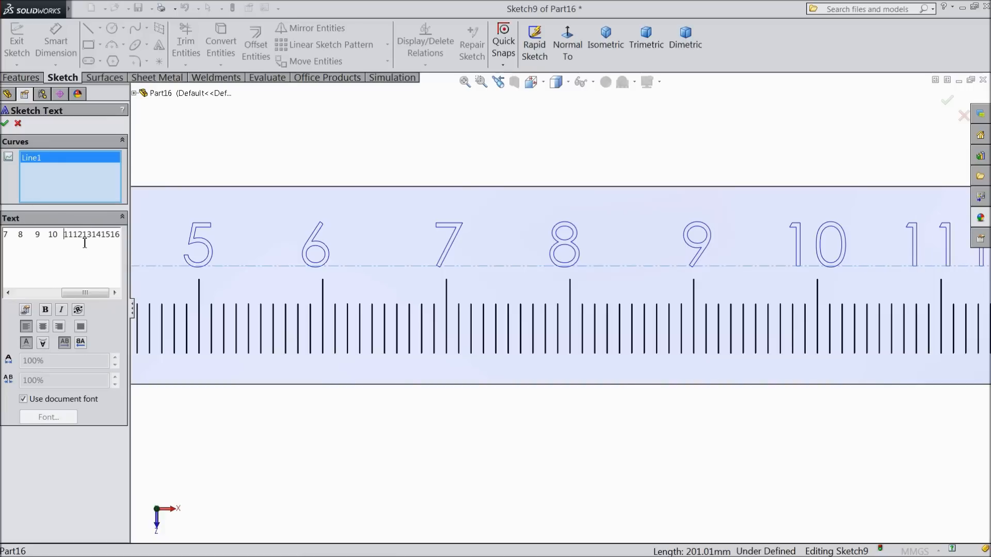
- Insert spaces between the numbers 11 to 16 in the scale text so each lines up with its long mark
scroll(536, 413, up, 5)
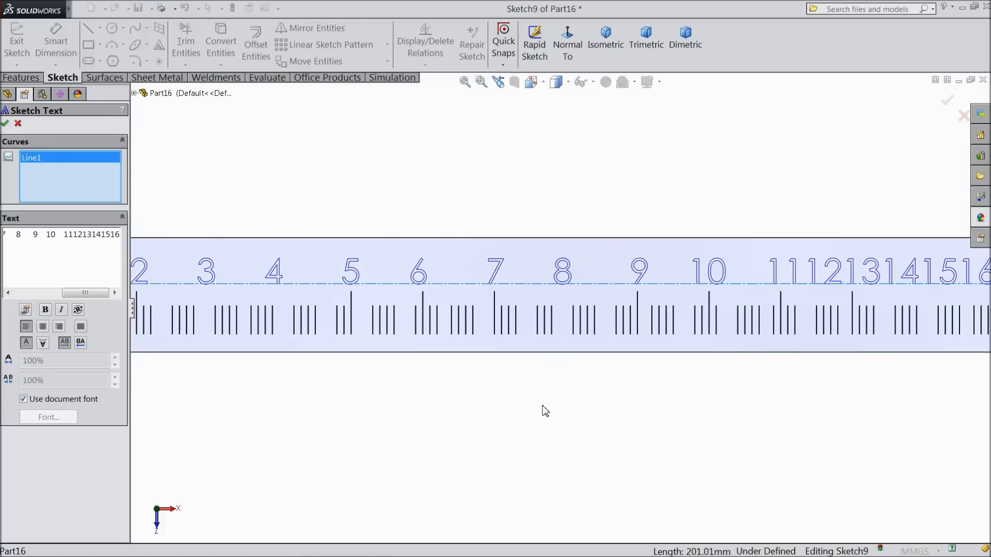
scroll(815, 299, down, 4)
scroll(784, 312, down, 3)
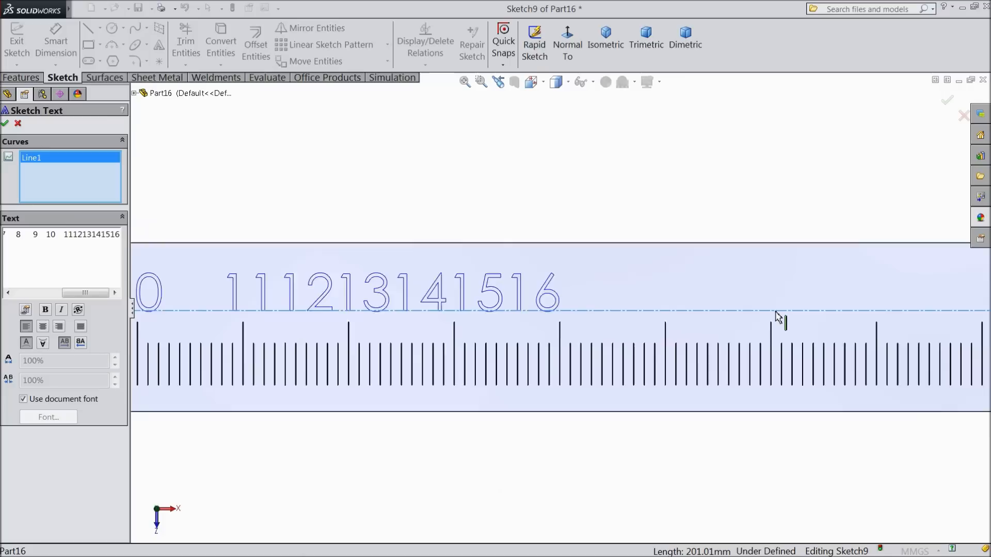
scroll(776, 316, up, 1)
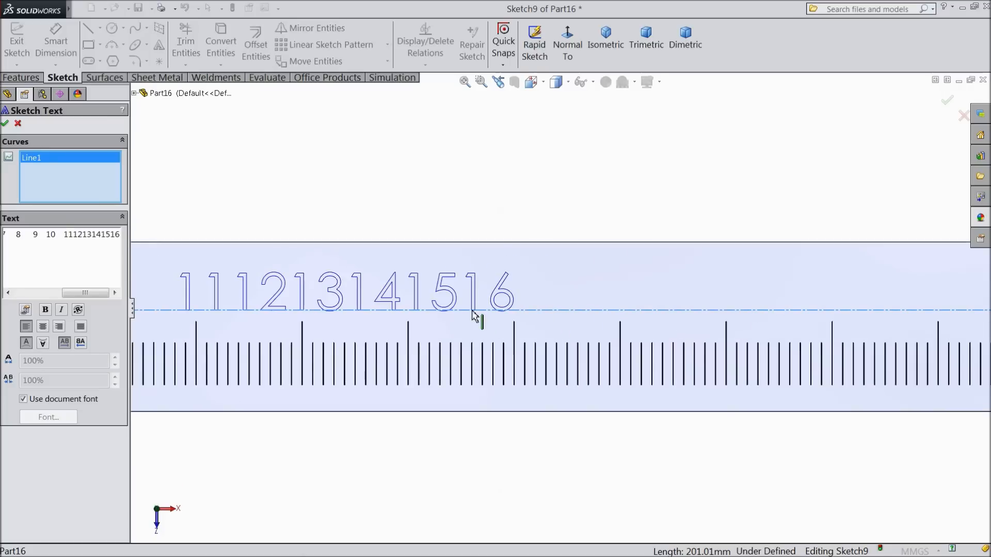
click(73, 235)
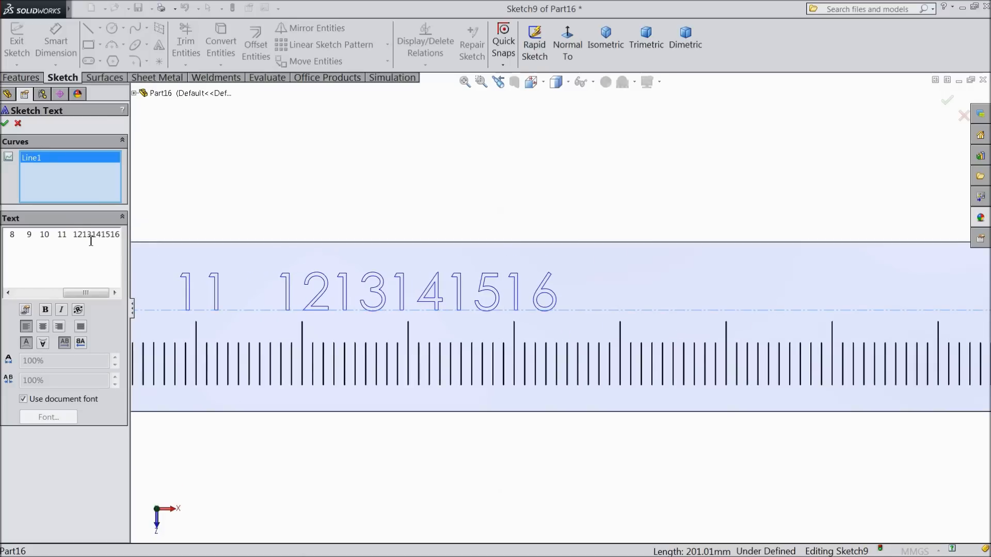
click(85, 235)
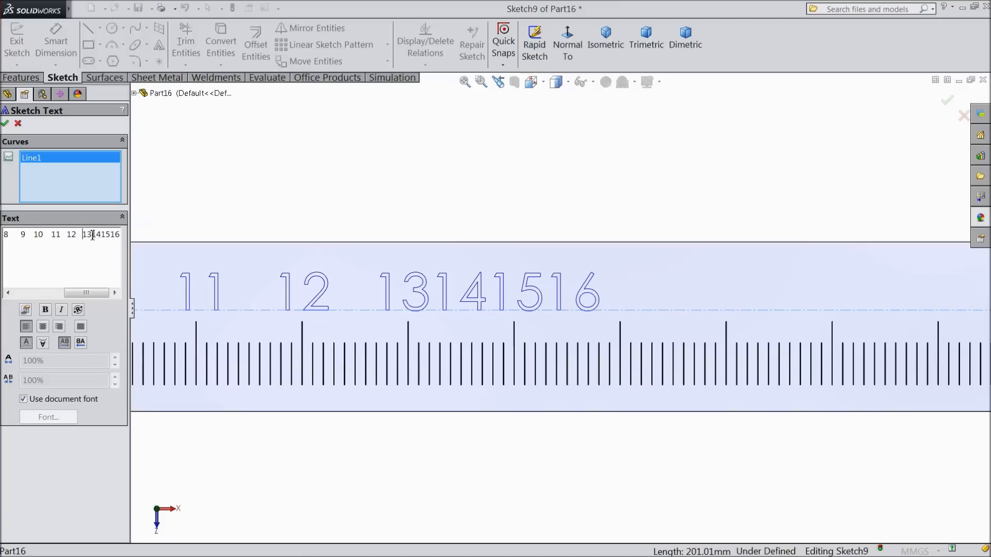
click(93, 235)
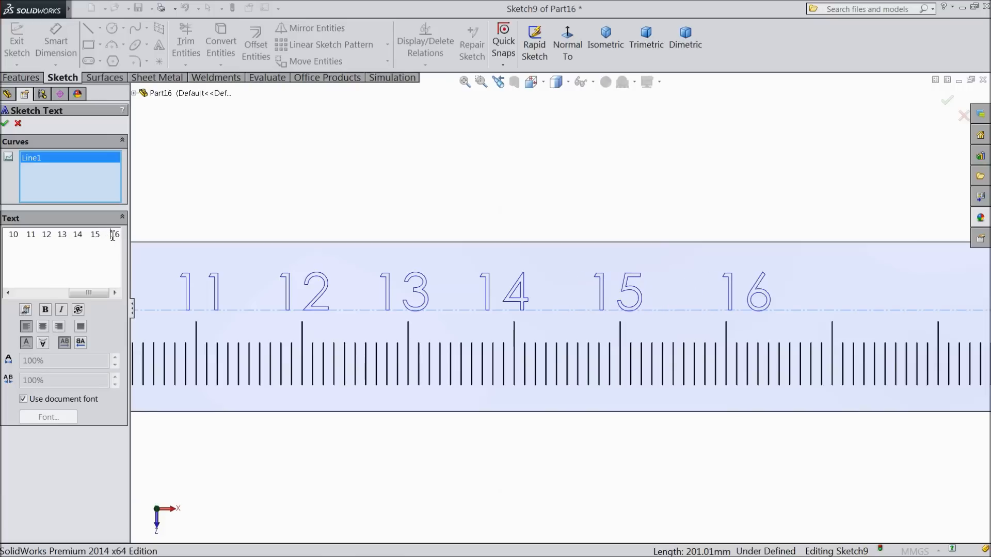
key(BackSpace)
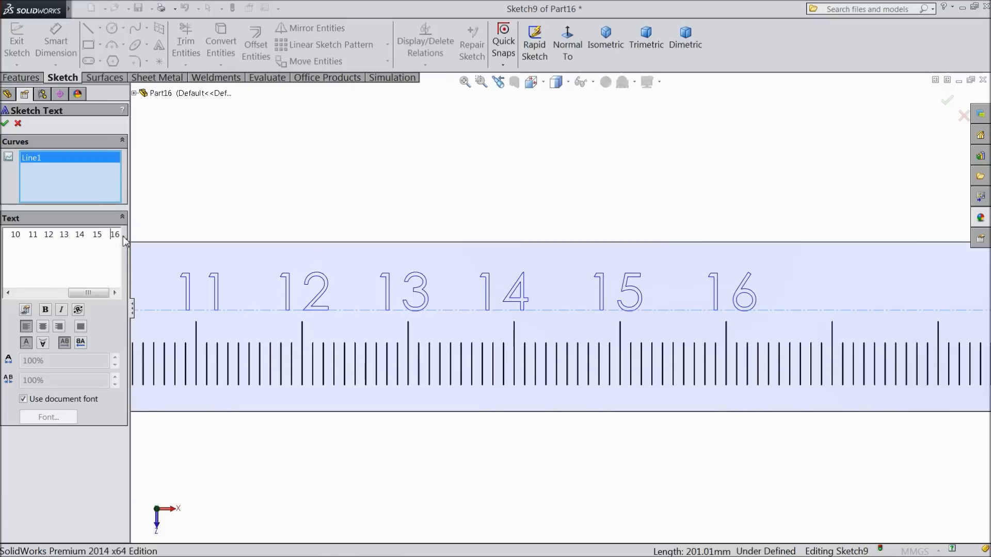
- Append 17181920 to the end of the scale text
text(17)
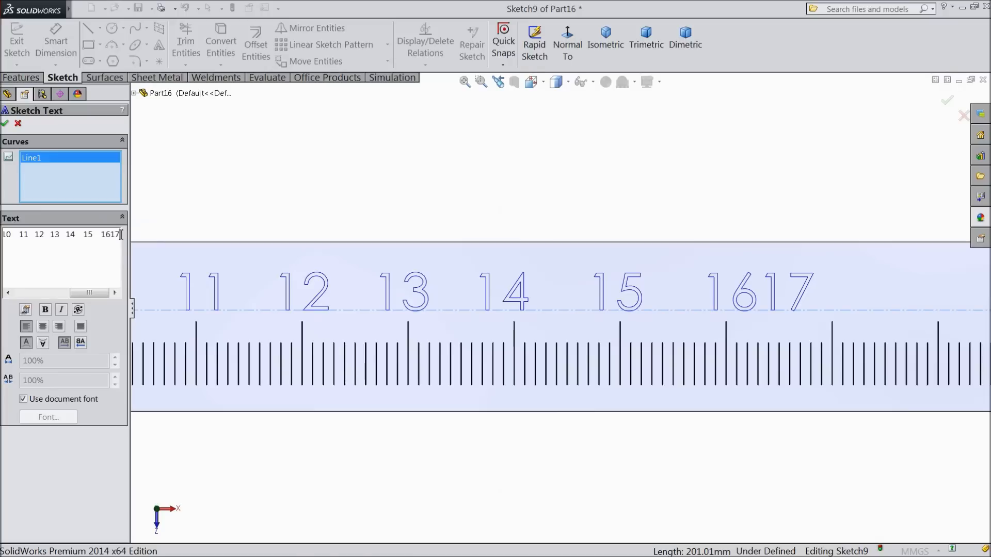
text(1819)
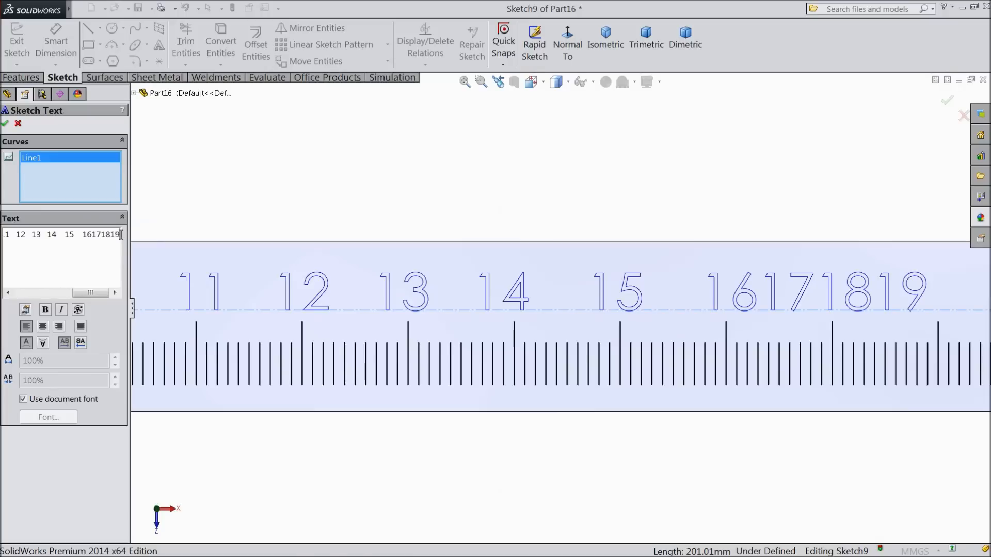
text(20)
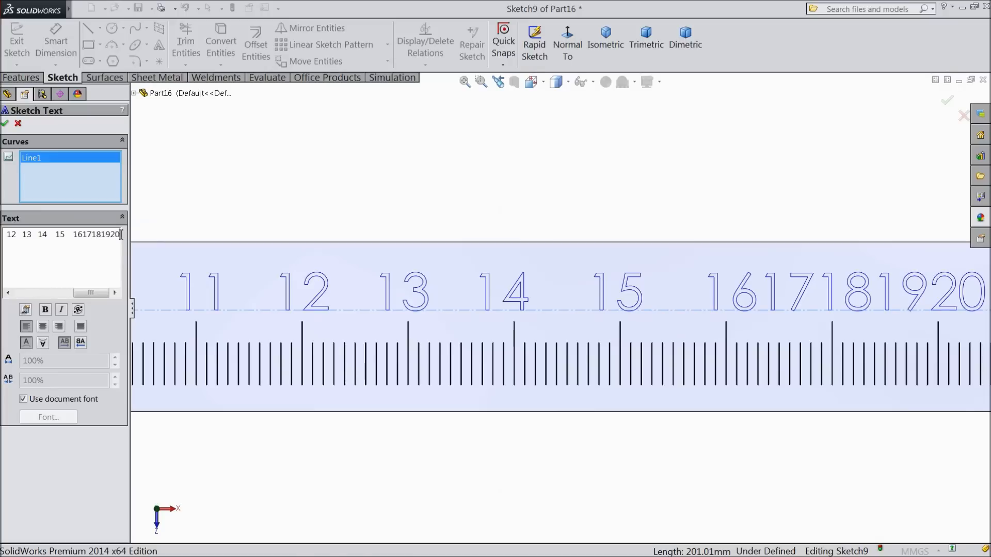
- Space the numbers 16 to 20 apart to match the long marks near the beam's end, and accept the sketch text
click(86, 235)
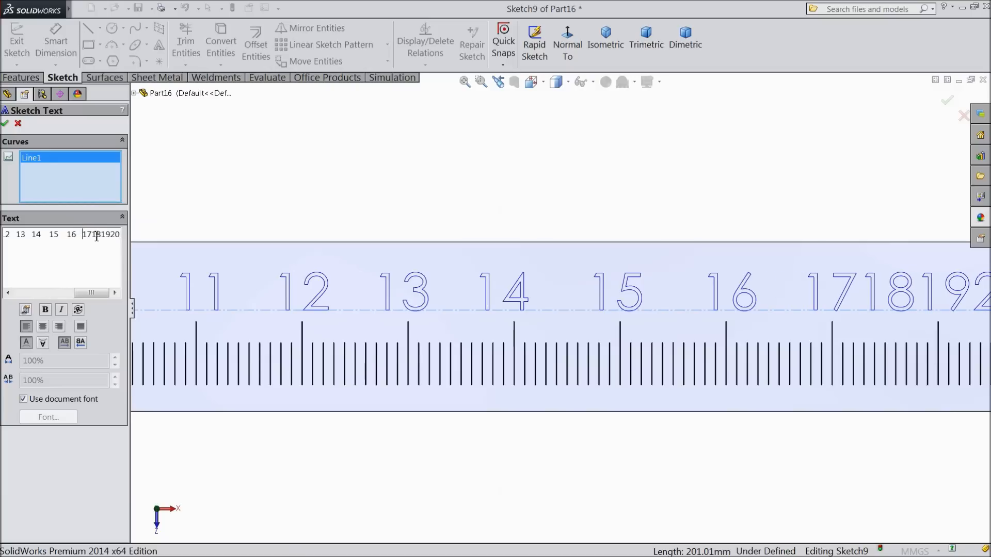
click(95, 235)
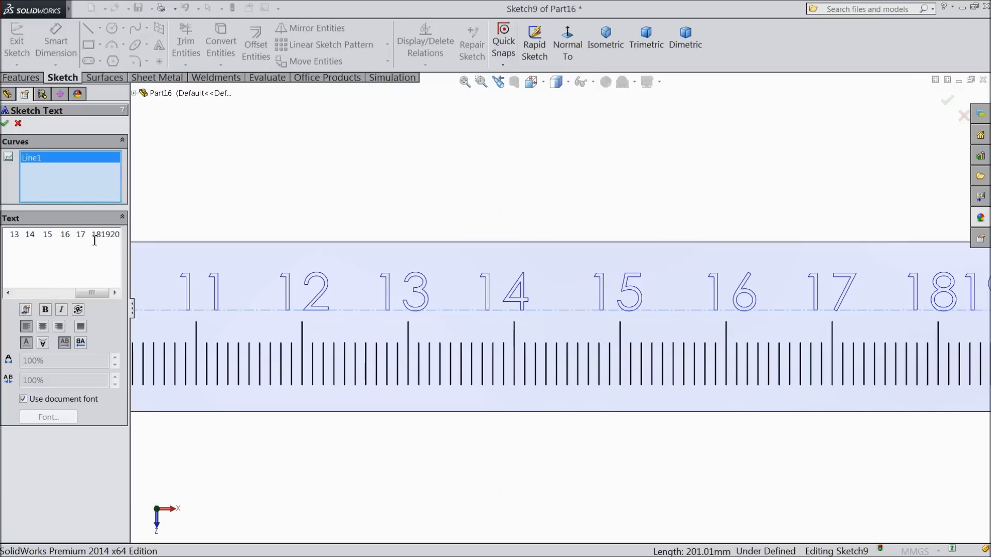
scroll(482, 409, up, 3)
scroll(668, 396, up, 1)
scroll(903, 317, down, 1)
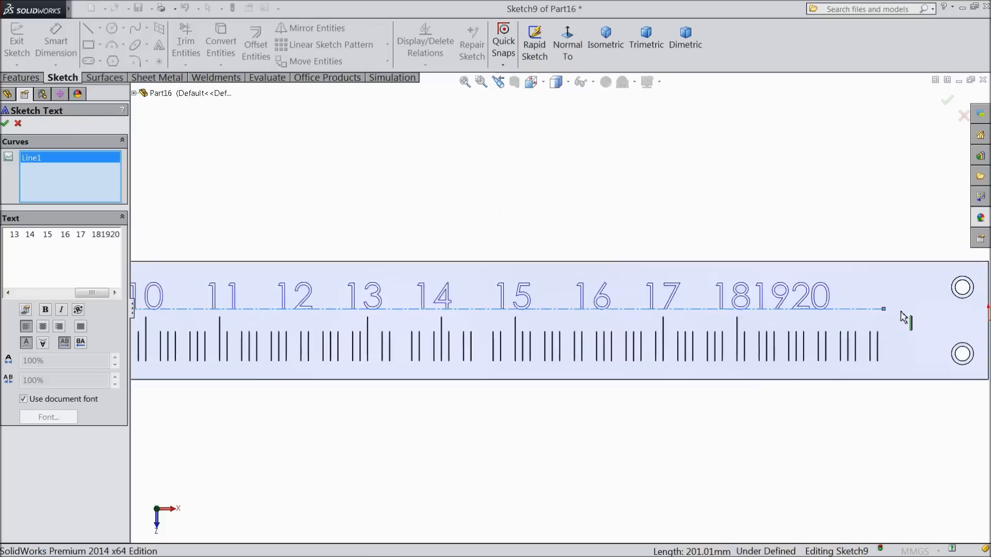
scroll(902, 317, down, 2)
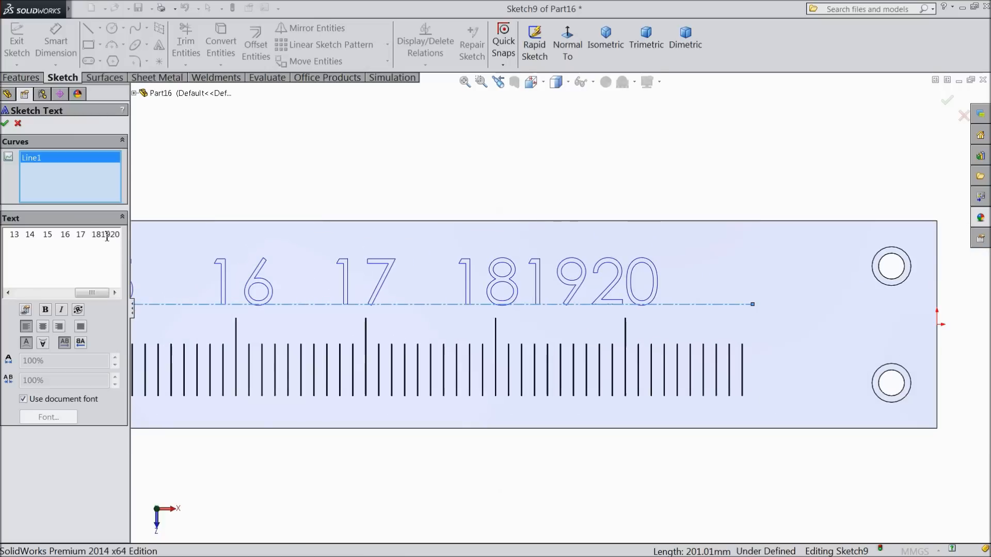
click(104, 235)
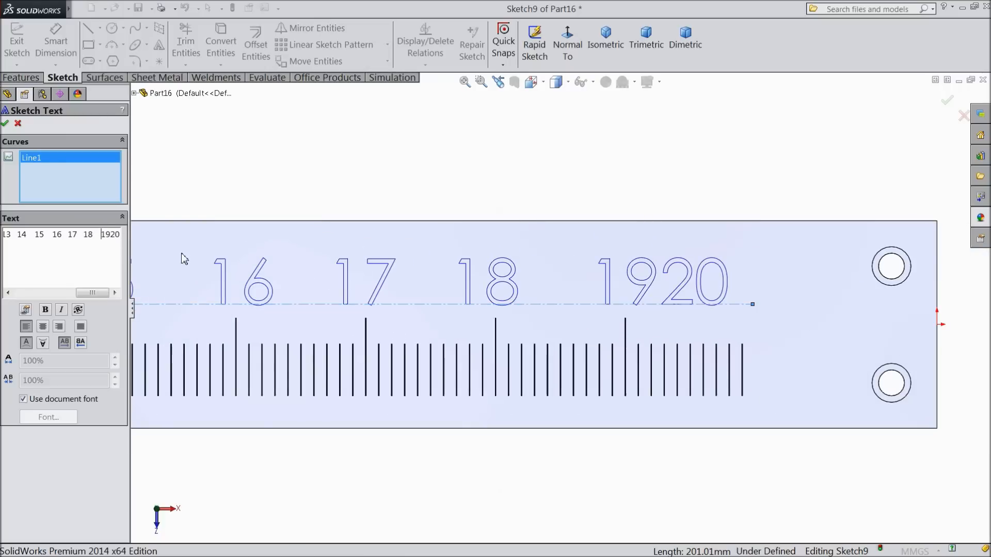
click(112, 236)
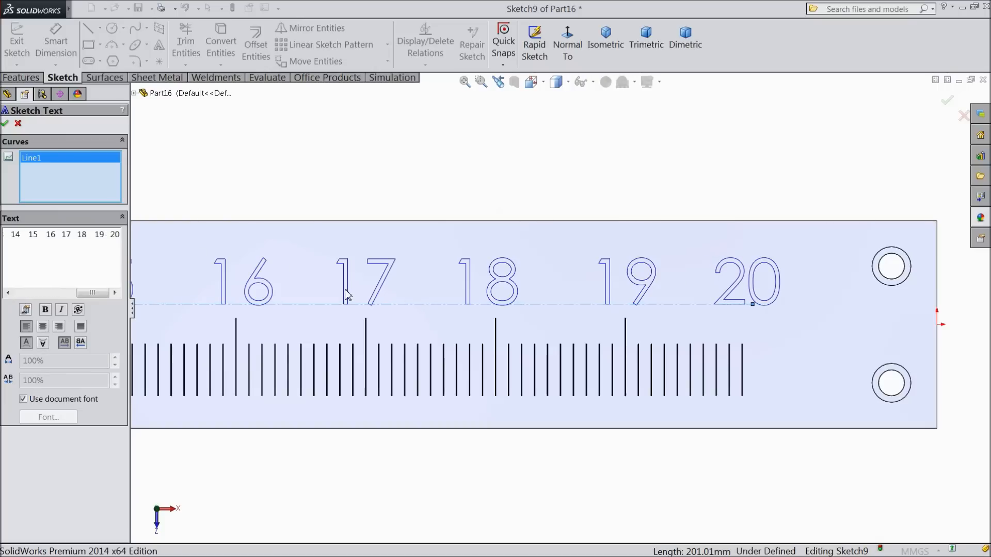
click(5, 123)
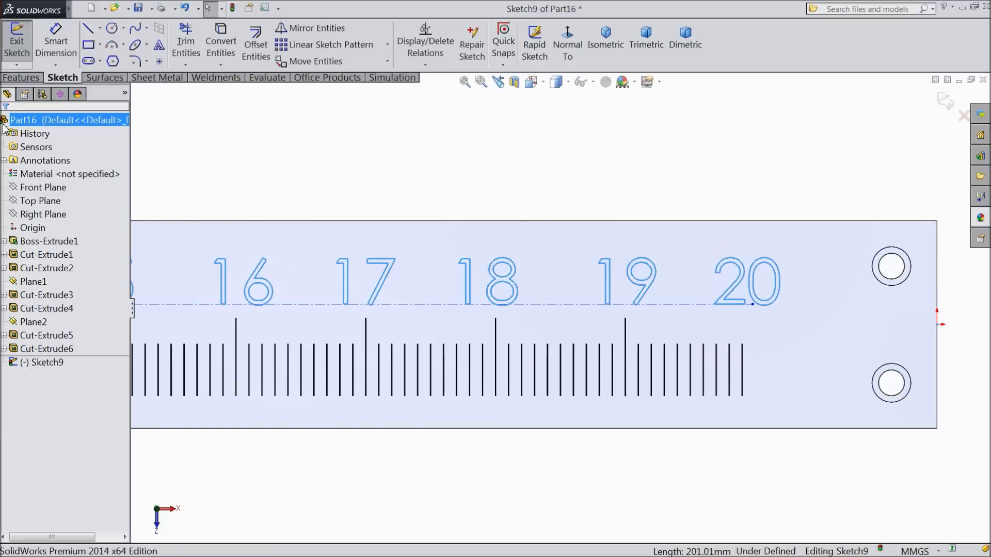
- Cut-extrude the scale number text as a blind cut 0.10 mm deep into the beam face
scroll(261, 271, down, 3)
scroll(261, 272, down, 8)
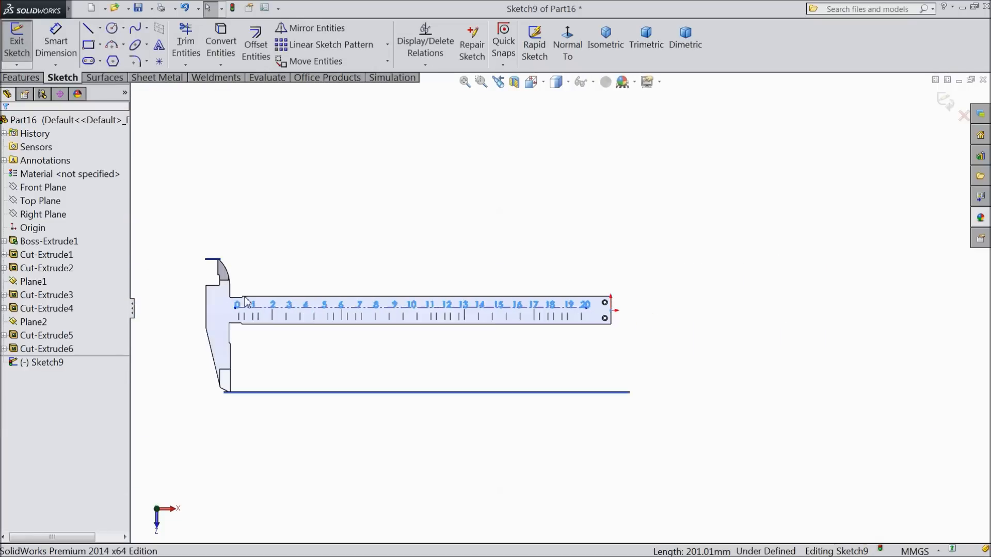
scroll(353, 304, up, 3)
click(21, 77)
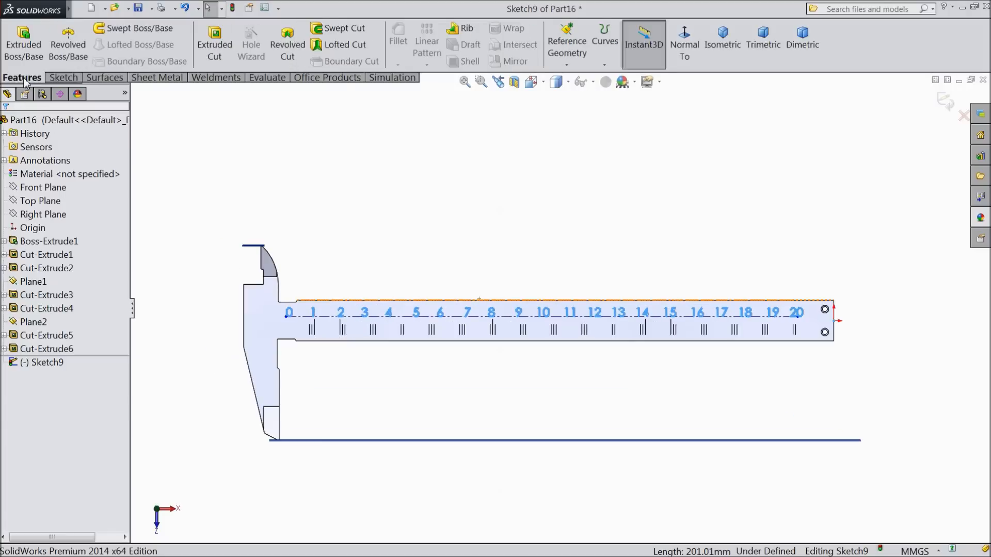
click(214, 43)
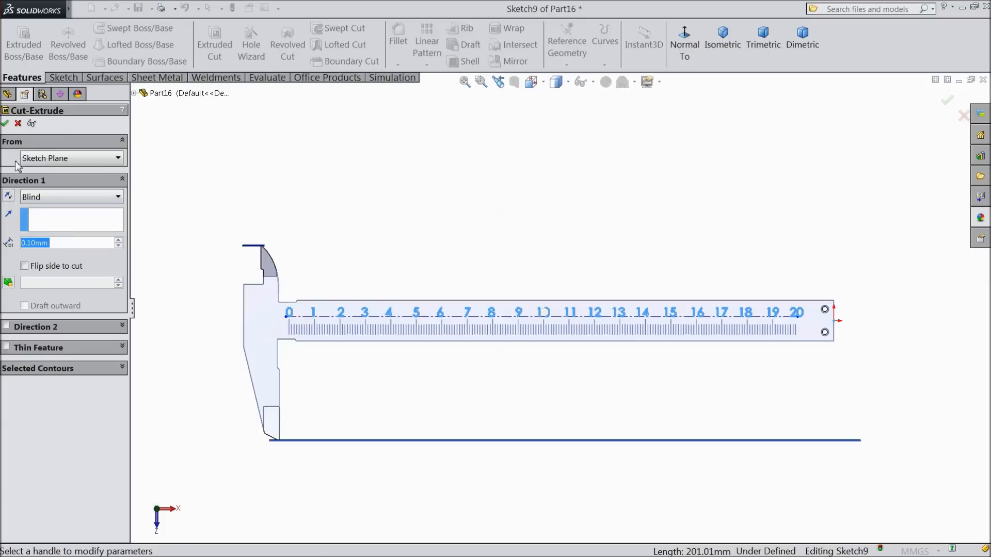
click(4, 124)
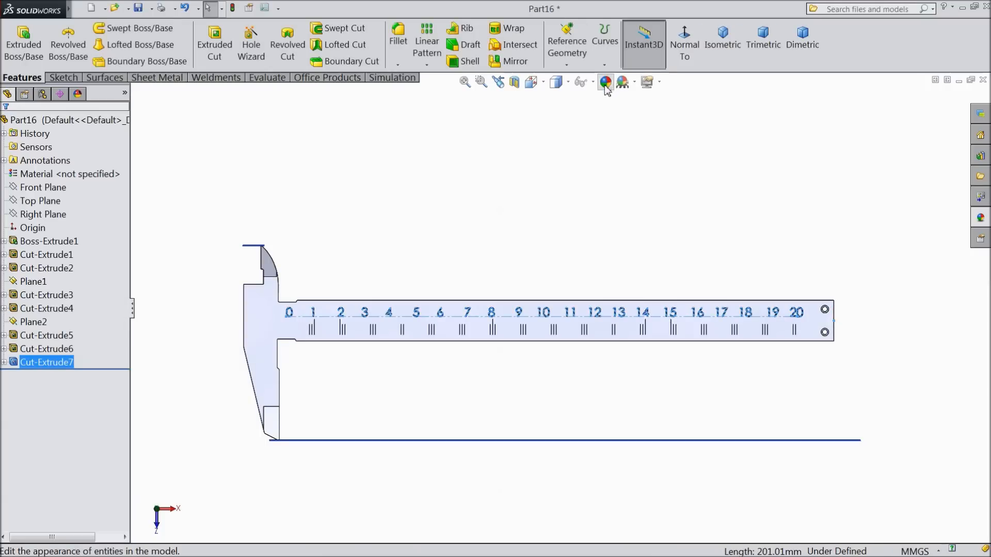
- Colour the engraved scale number cut black
scroll(582, 294, down, 4)
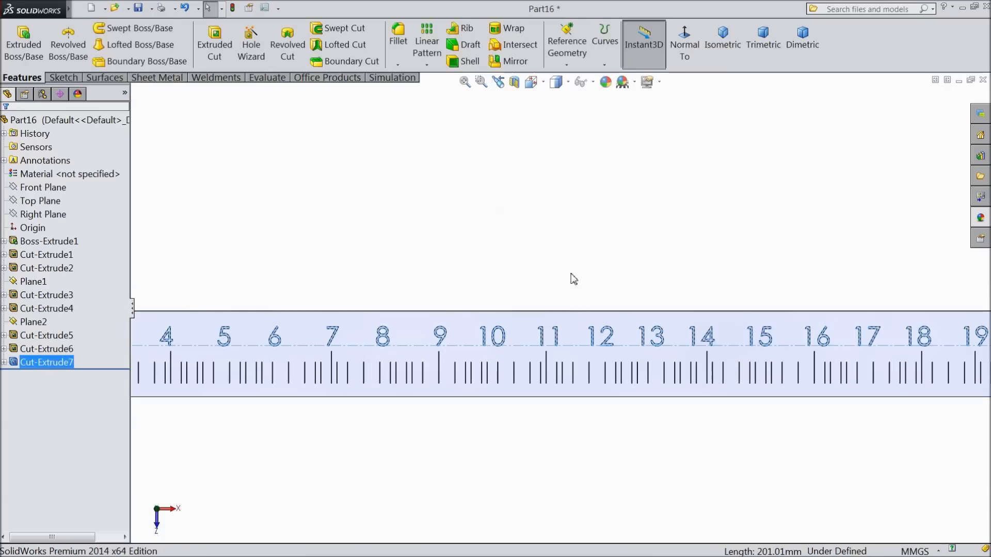
click(605, 82)
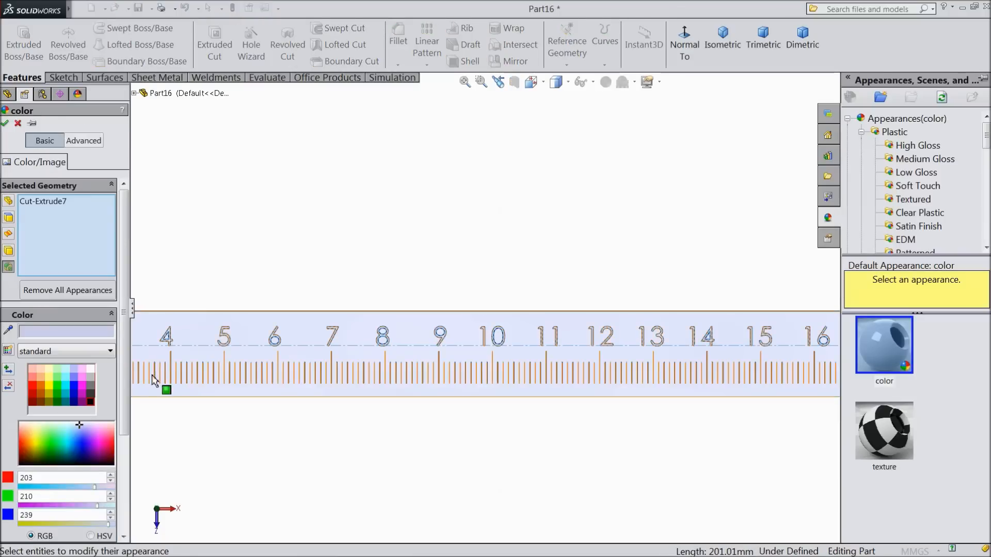
click(91, 401)
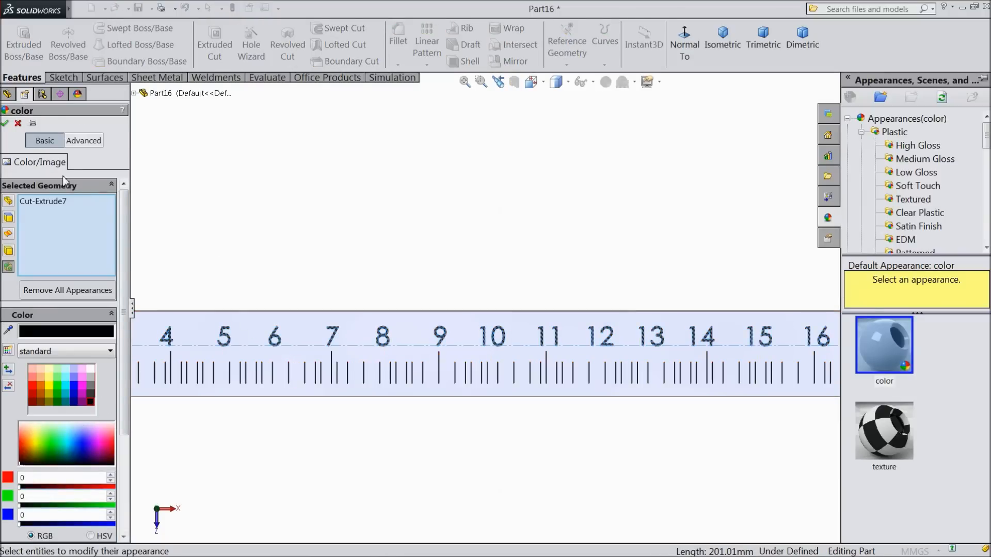
click(5, 122)
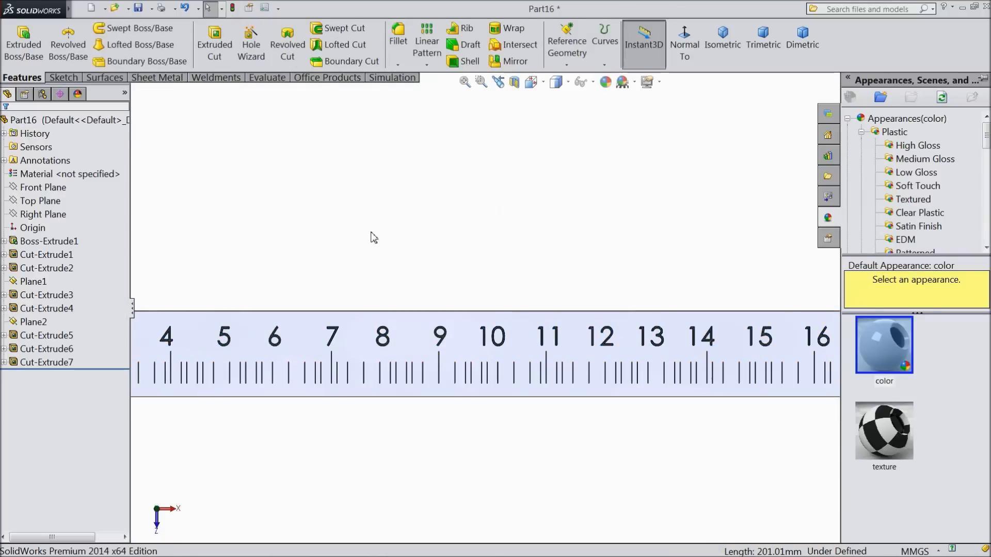
click(371, 232)
- Hide the two reference planes at the tips of the lower and upper jaws
scroll(406, 249, up, 3)
mouse_move(410, 249)
middle_down()
mouse_move(396, 220)
mouse_move(397, 281)
mouse_move(426, 244)
mouse_move(387, 263)
middle_up()
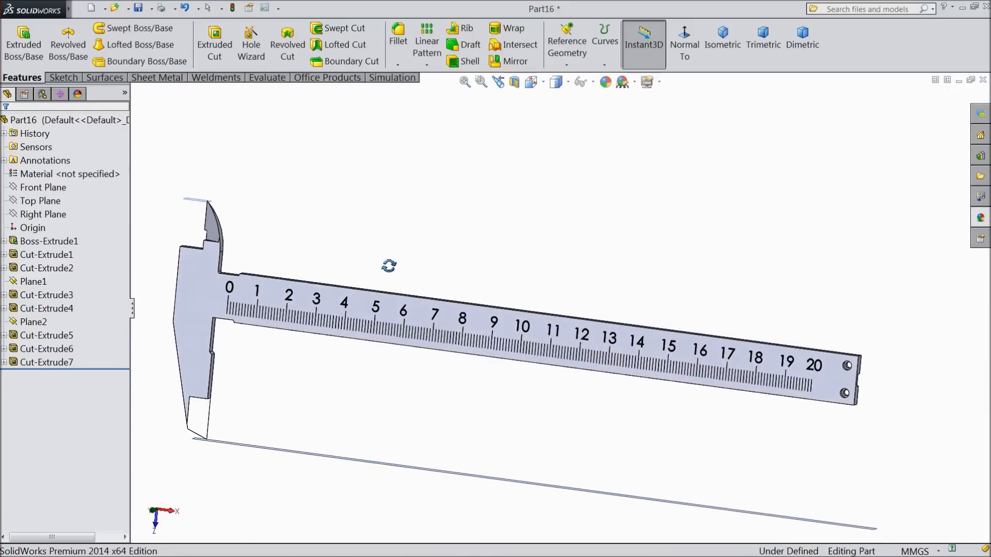
middle_drag(301, 216, 281, 327)
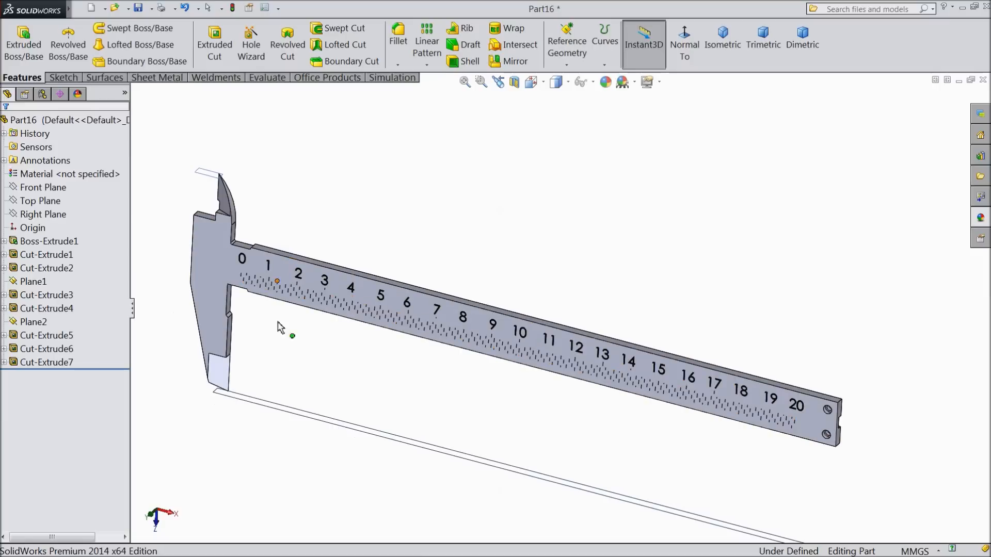
click(264, 404)
click(318, 375)
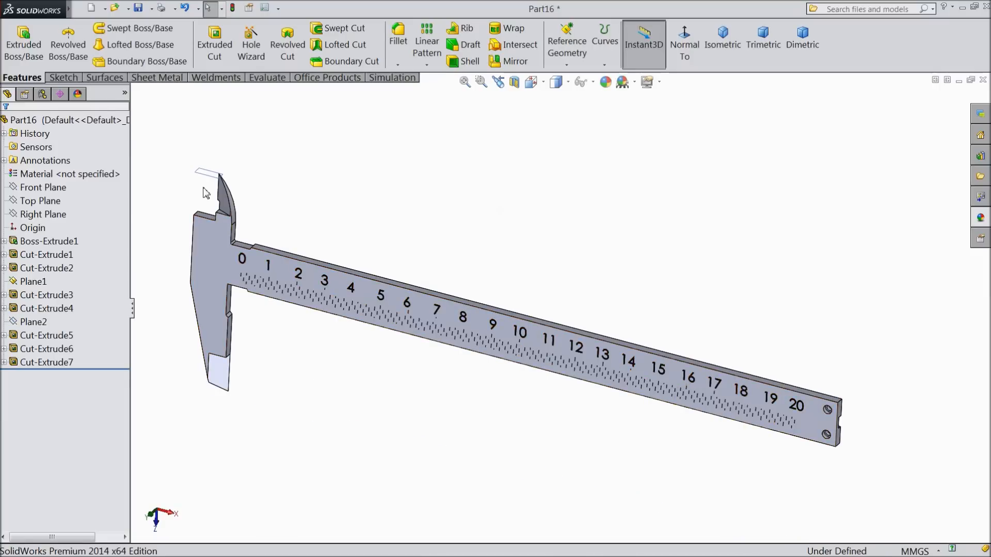
click(206, 177)
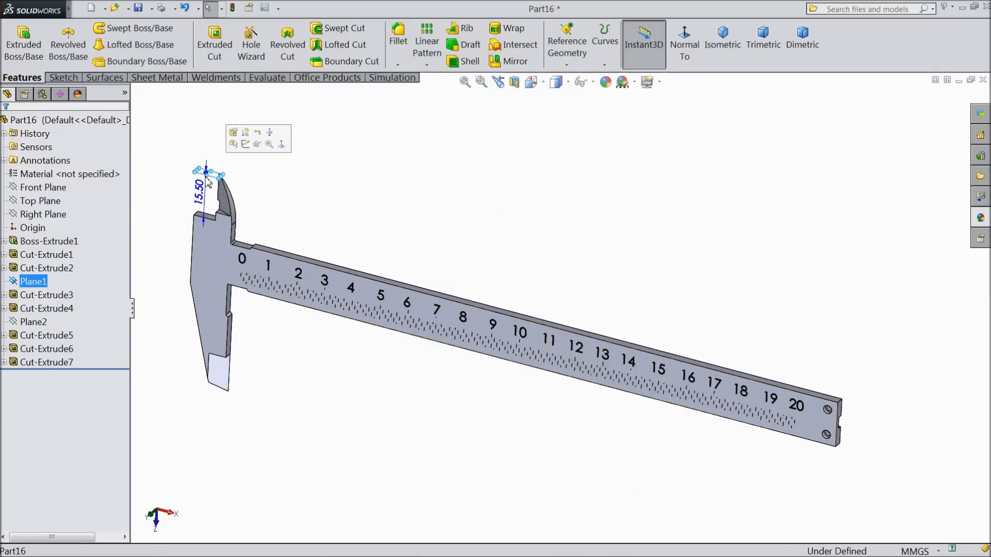
click(256, 144)
- Examine the caliper body with its engraved scale marks and numbers from an angled view
scroll(404, 311, down, 2)
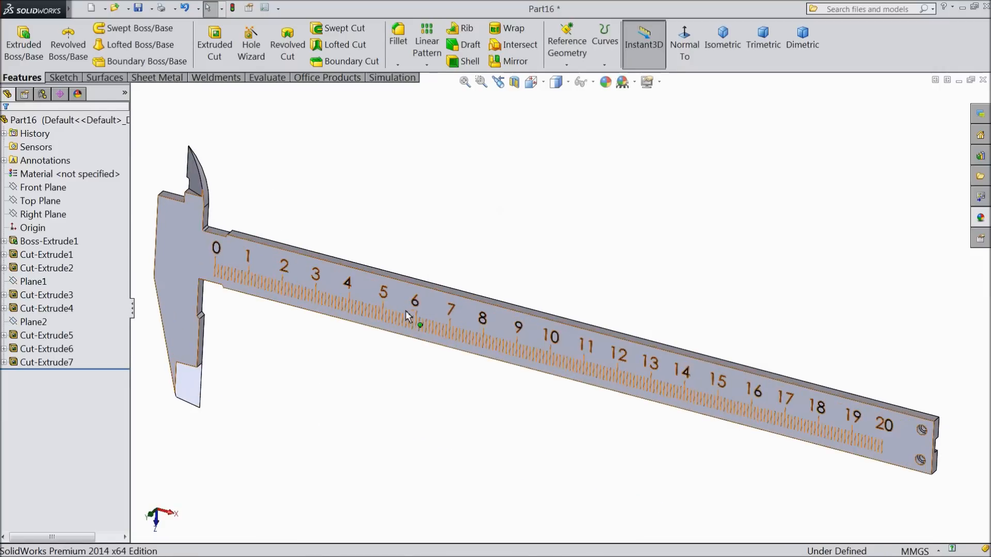
middle_drag(453, 309, 428, 241)
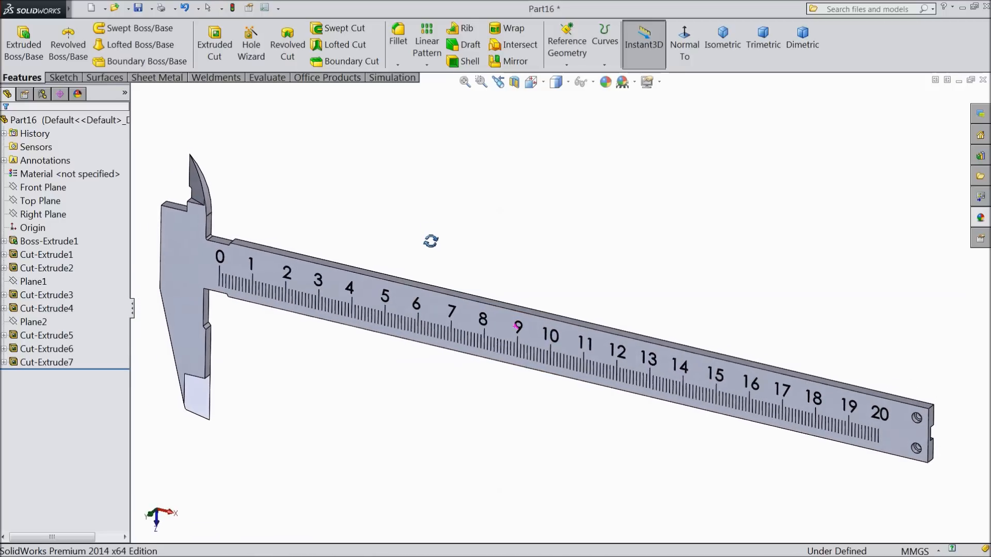
scroll(457, 302, down, 1)
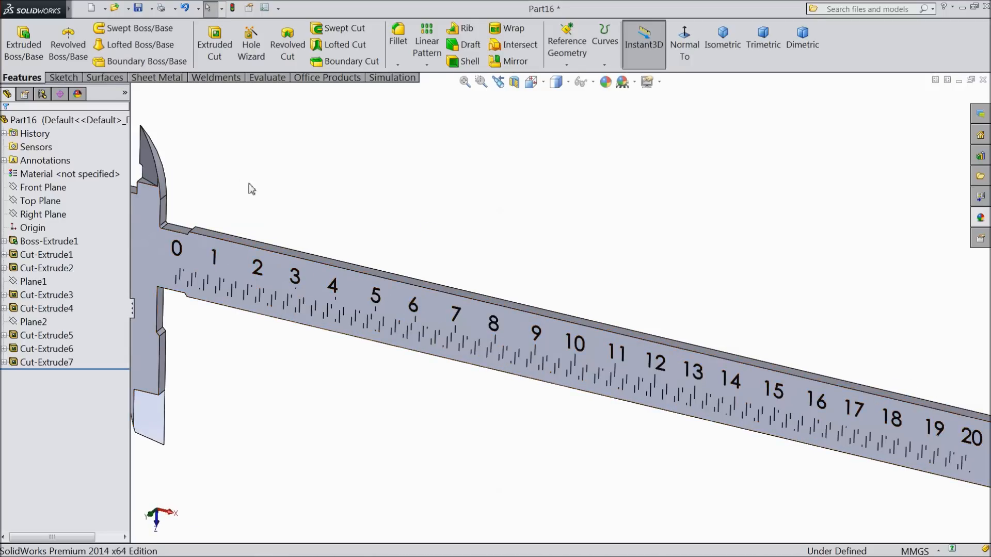
click(132, 312)
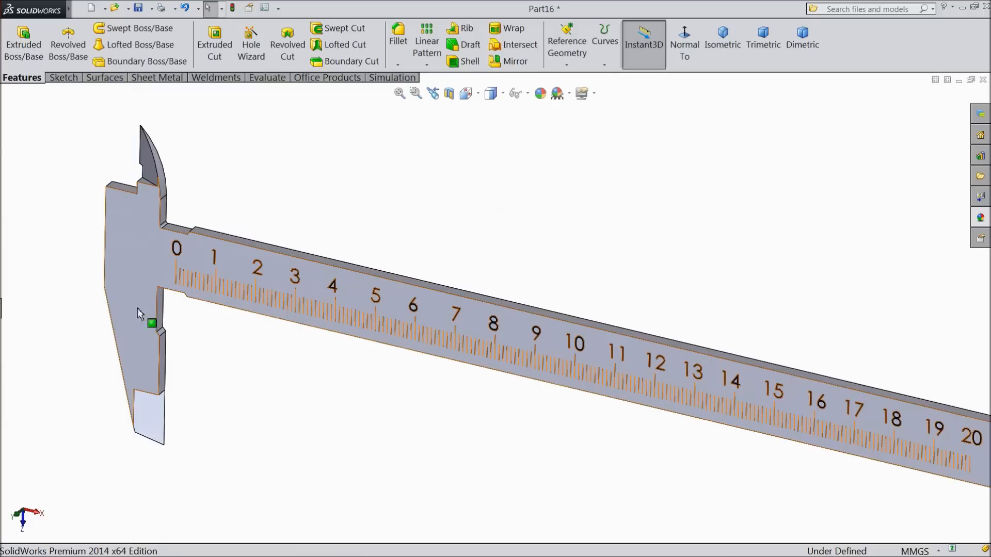
scroll(591, 347, up, 1)
scroll(590, 343, down, 1)
scroll(588, 339, up, 1)
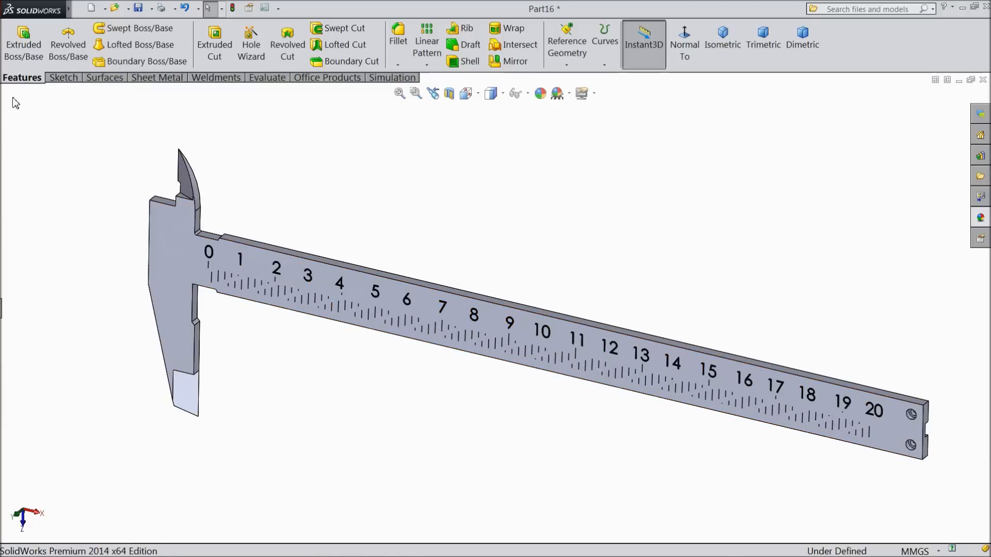
click(2, 304)
- Apply a yellow colour (RGB 255, 255, 0) to the whole part
click(62, 119)
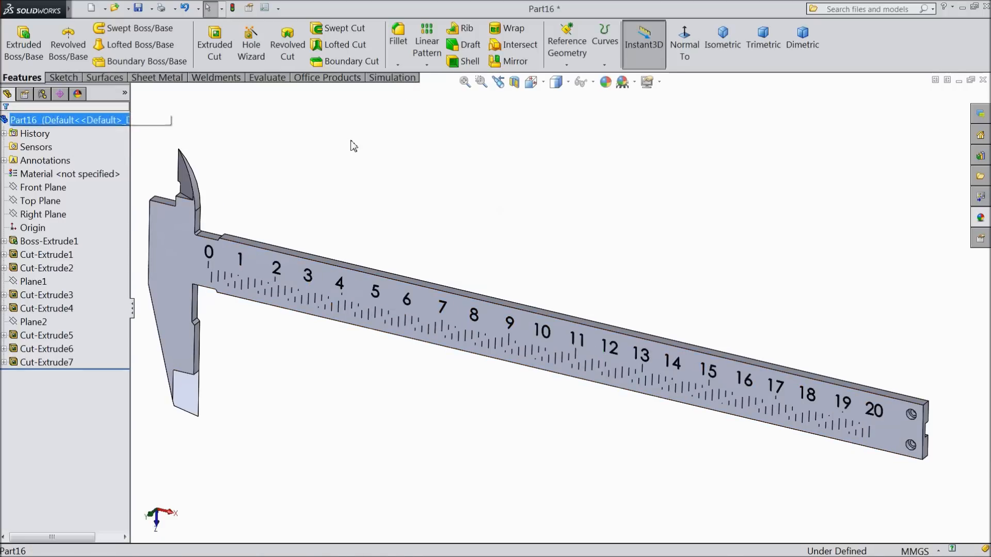
click(606, 84)
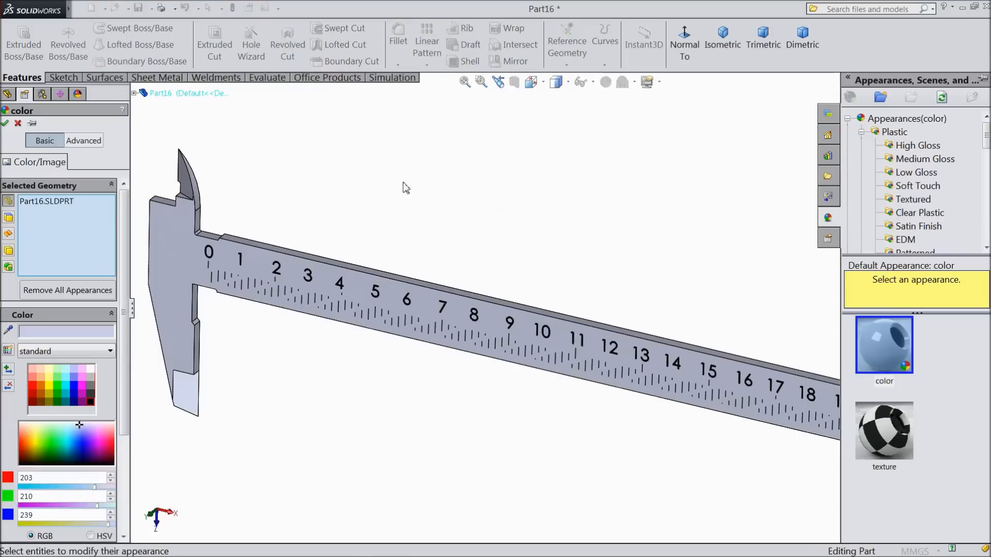
click(55, 388)
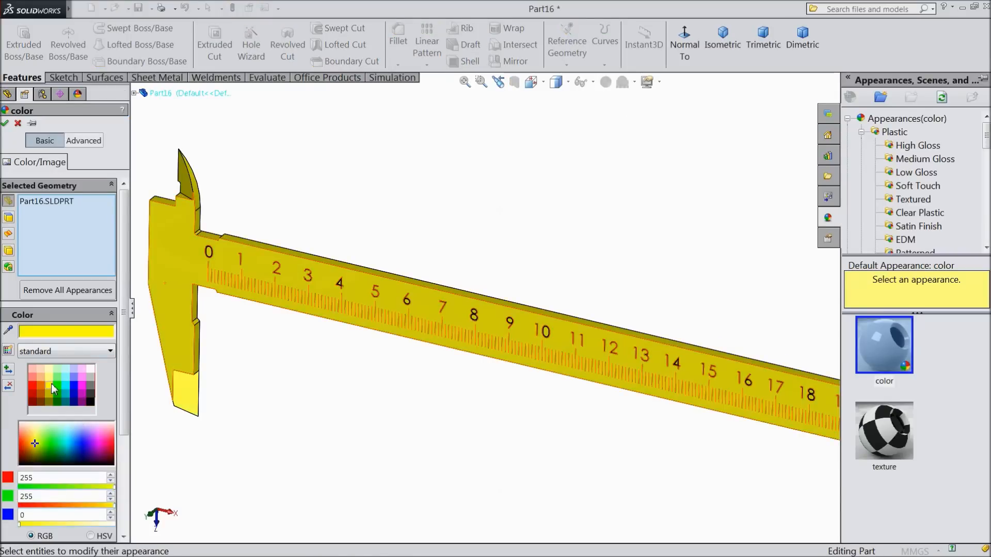
click(49, 392)
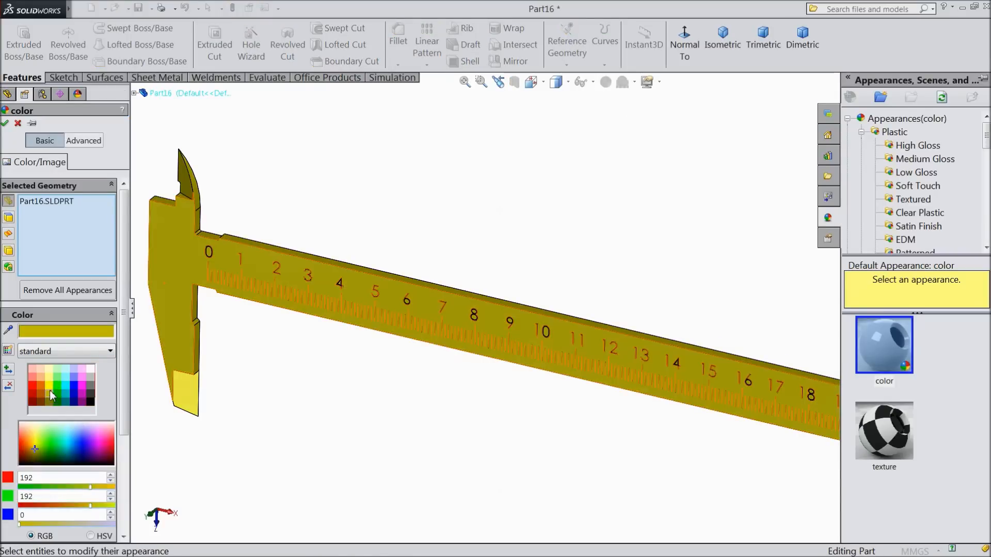
click(55, 389)
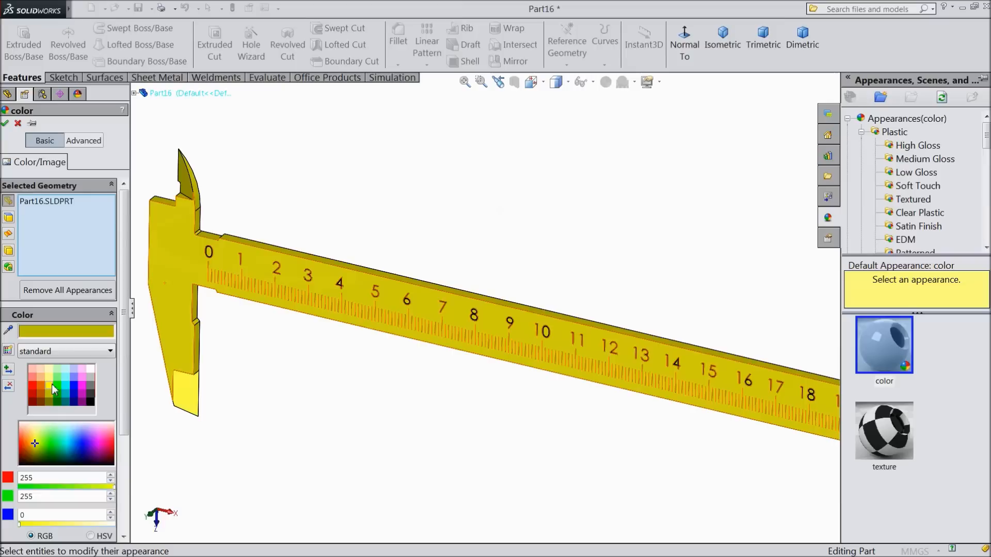
click(4, 123)
- Save the part as Main Scale in the Vernier Caliper folder on the desktop
middle_drag(427, 180, 407, 209)
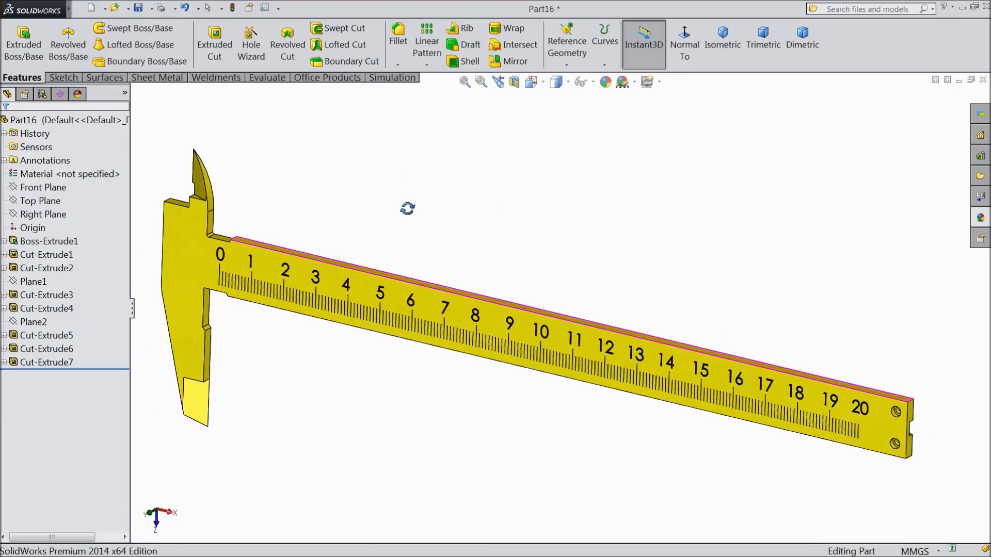
click(138, 8)
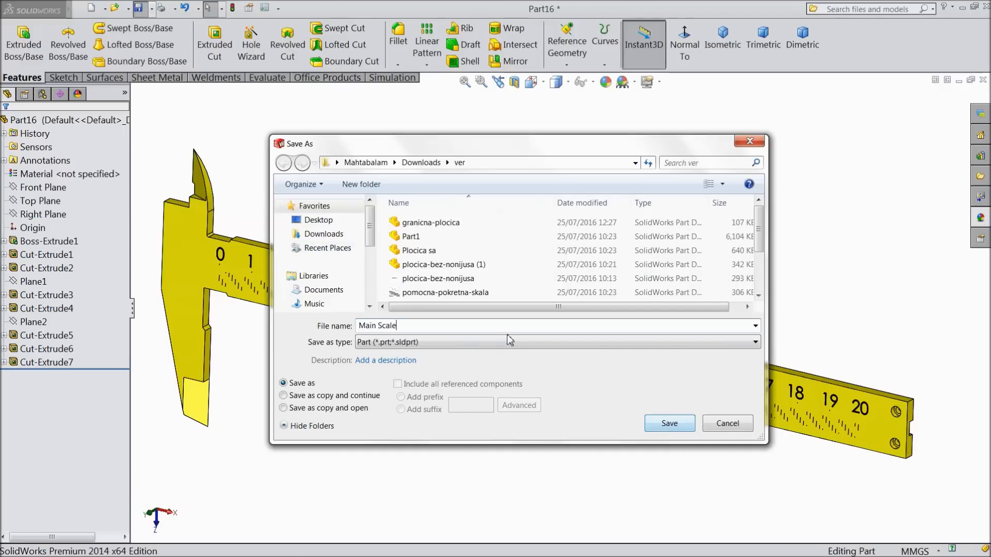
click(336, 222)
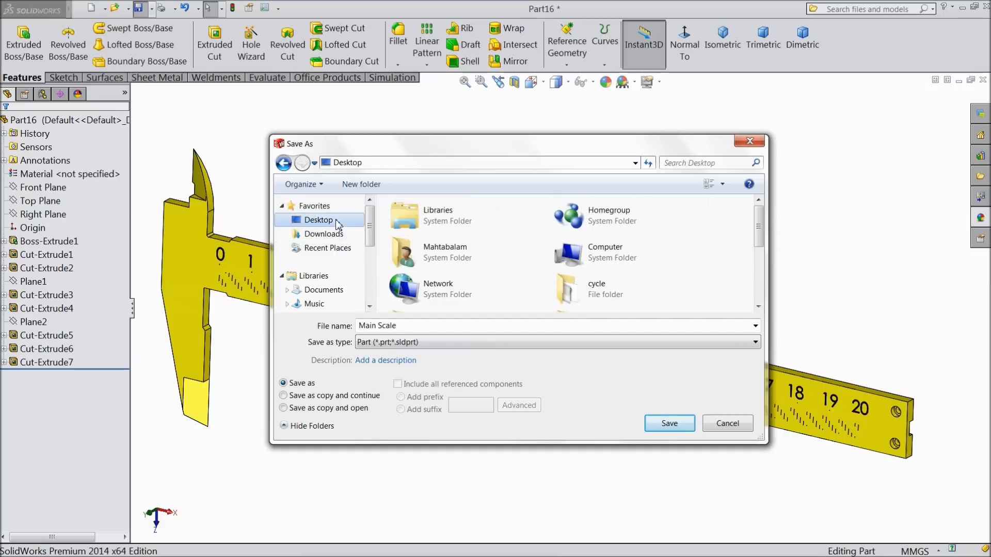
drag(758, 239, 760, 291)
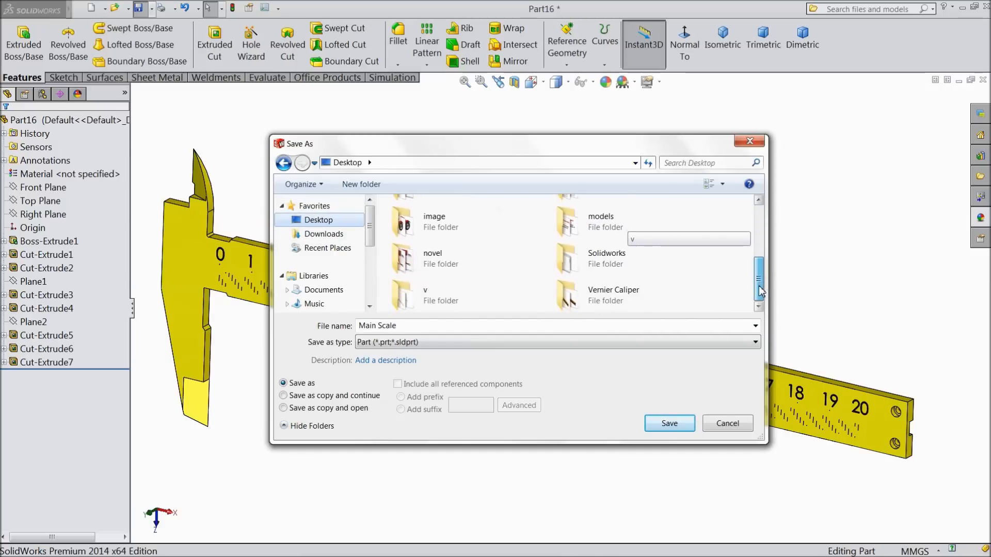
double_click(613, 295)
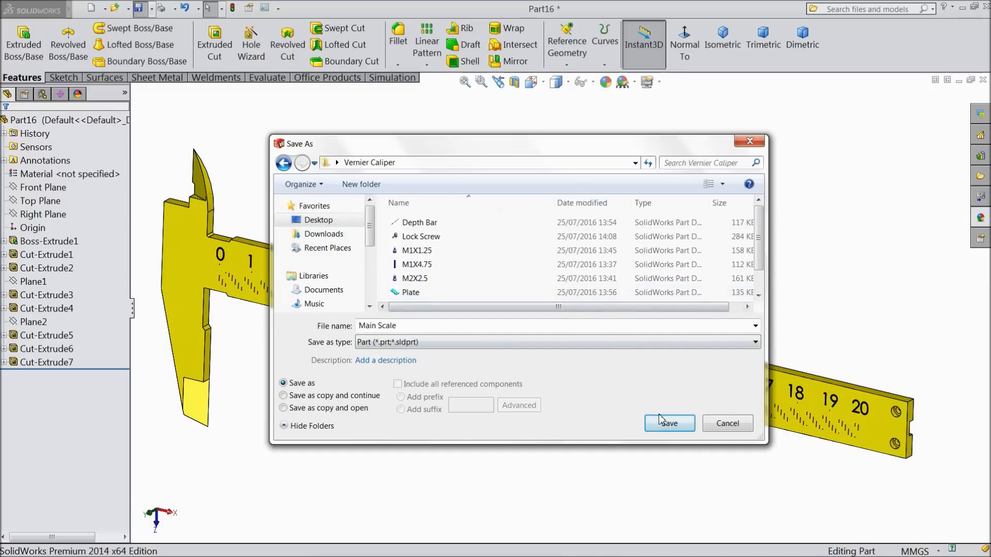
click(671, 424)
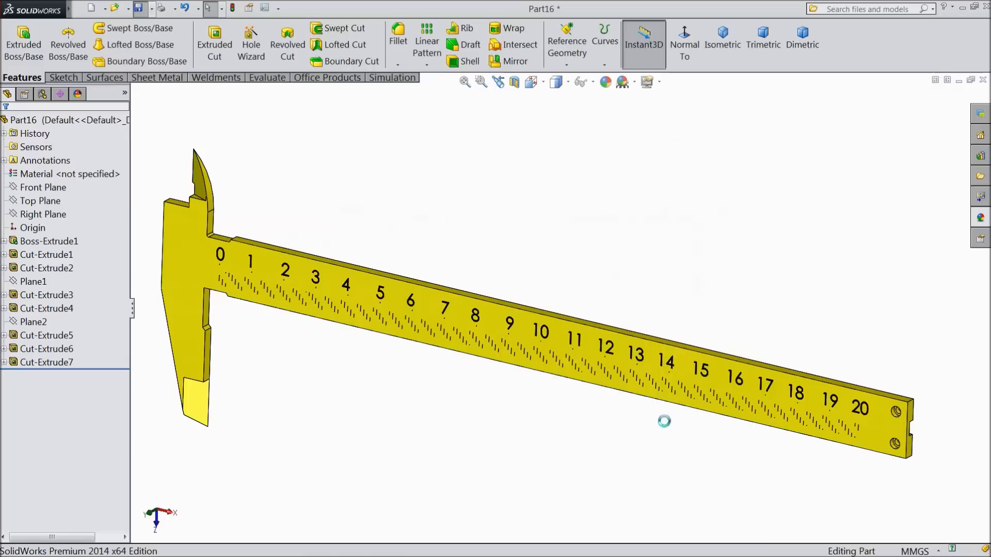
middle_drag(419, 281, 411, 369)
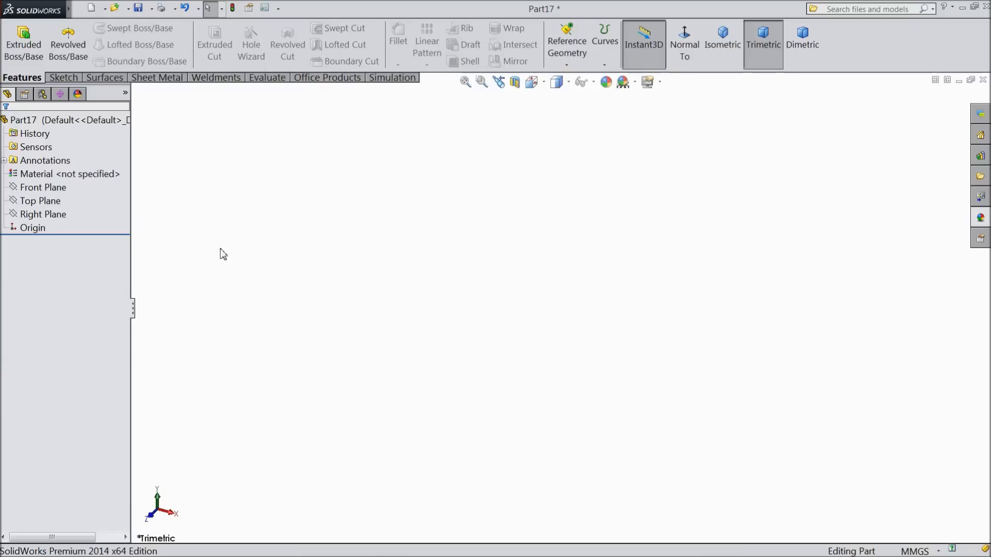
- Start a sketch on the Front Plane of the new part and draw a horizontal centerline leftward from the origin
click(56, 189)
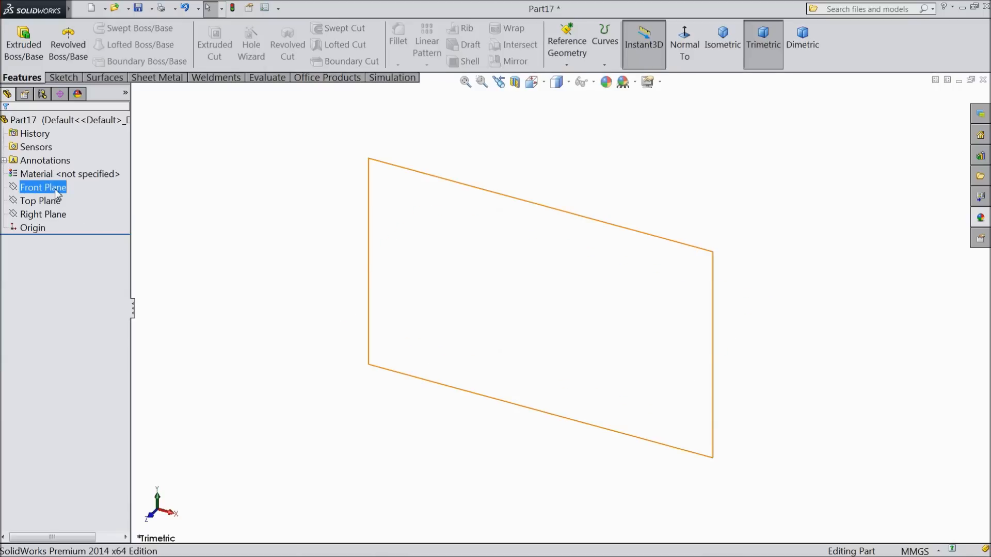
click(63, 171)
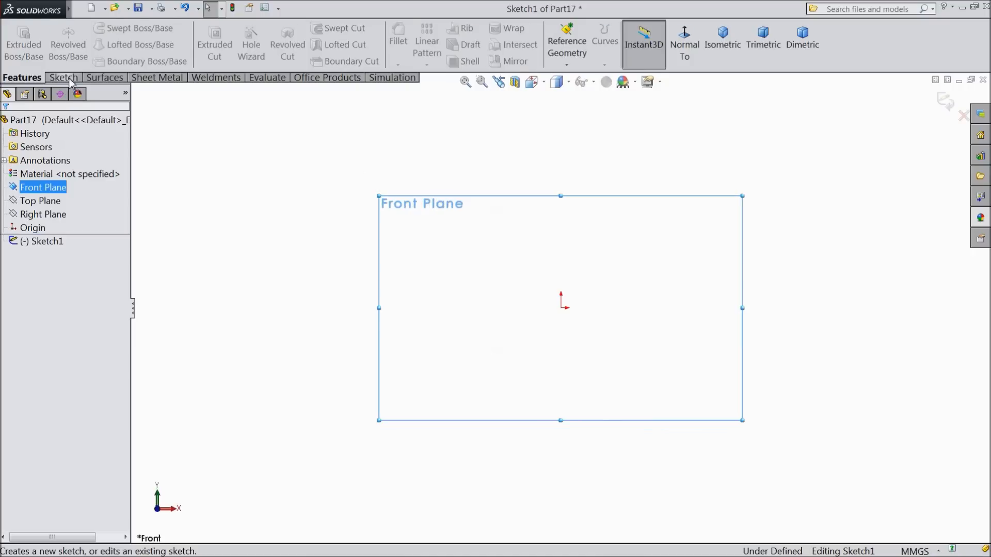
click(70, 79)
click(100, 29)
click(109, 60)
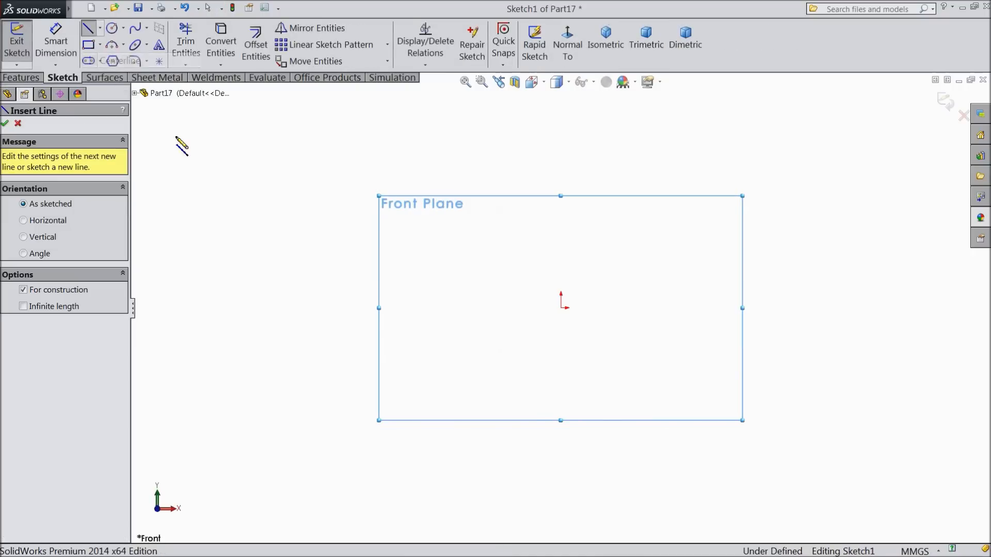
click(561, 308)
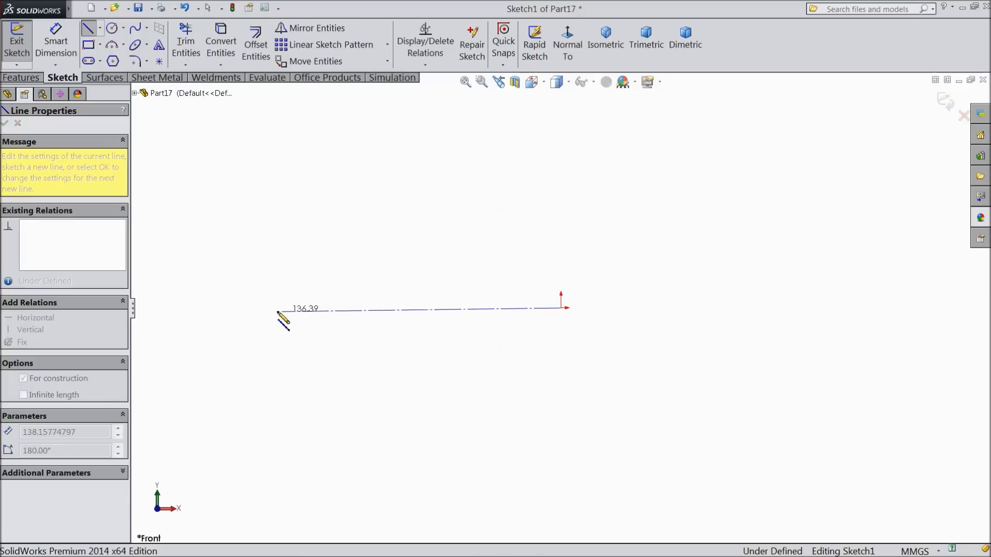
click(260, 308)
right_click(266, 259)
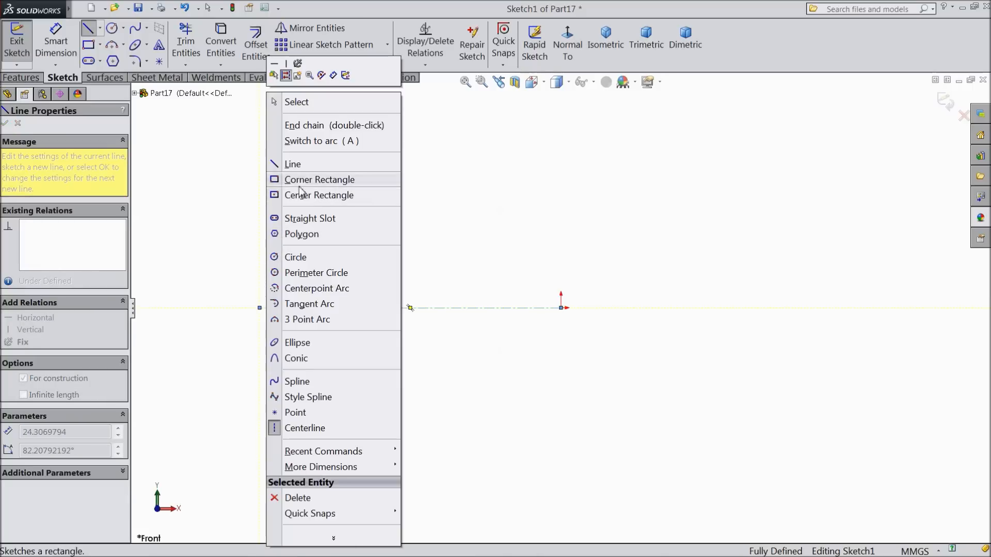
click(318, 107)
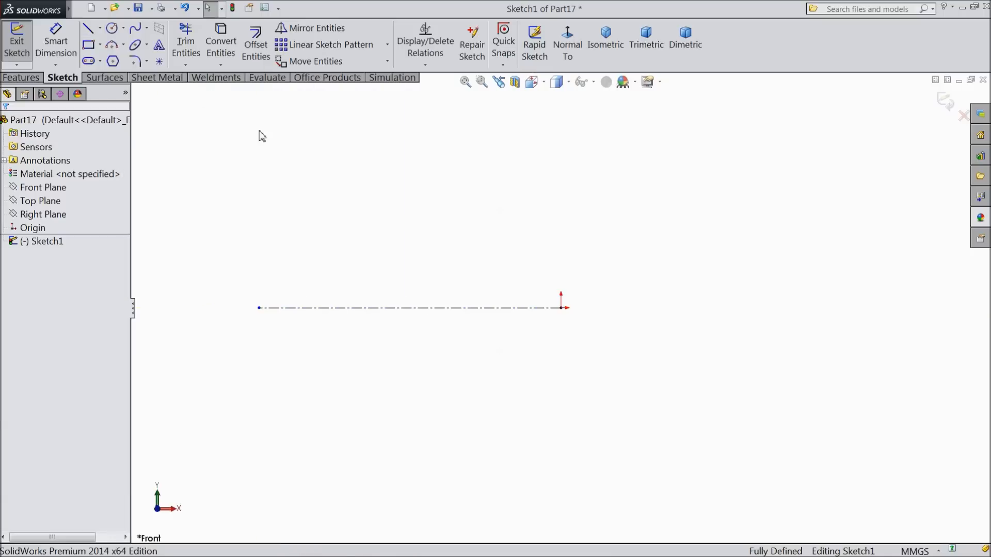
- Draw a vertical line about 42 mm long across the centerline's end, passing through the origin
click(88, 28)
scroll(541, 310, down, 3)
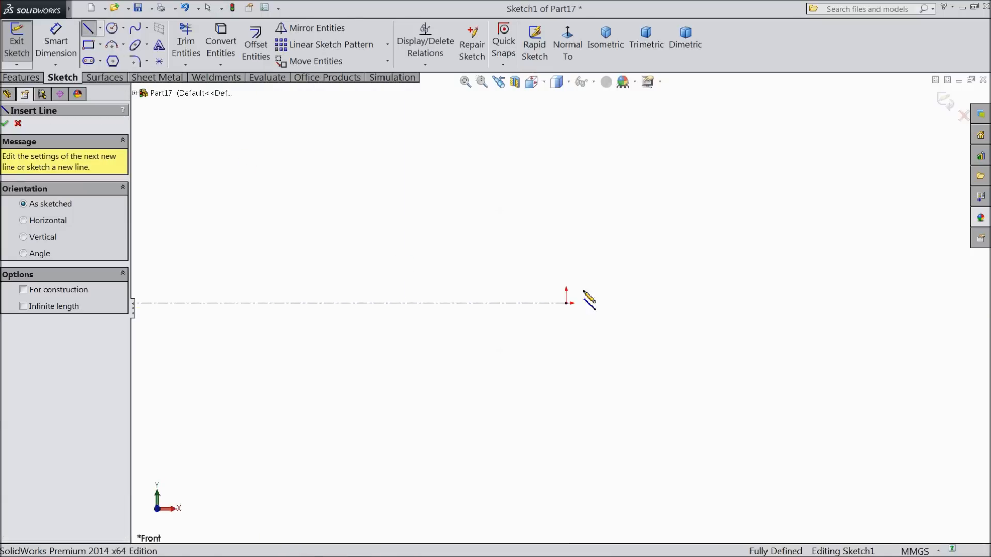
click(566, 240)
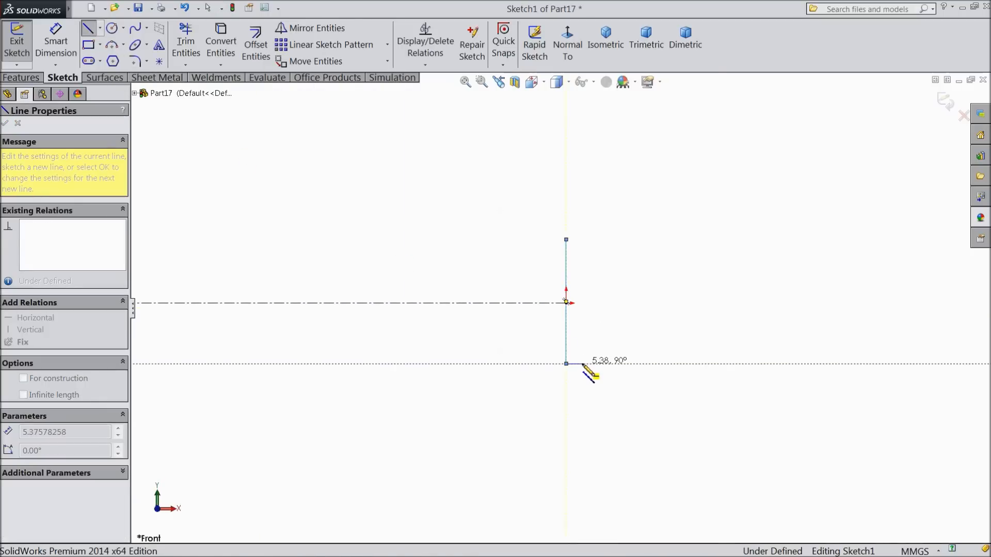
click(567, 365)
right_click(568, 365)
click(614, 95)
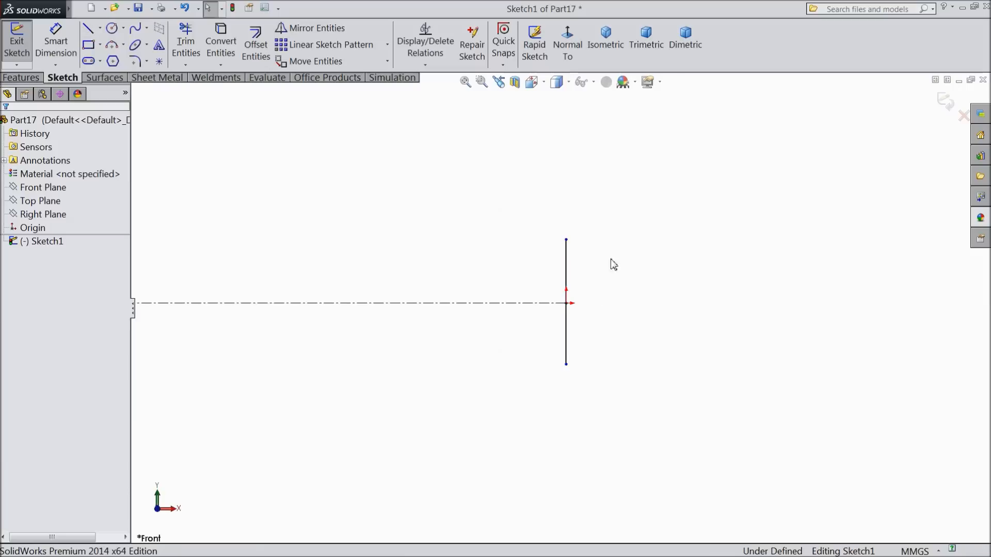
- Add a midpoint relation between the vertical line and the origin endpoint of the centerline
click(566, 303)
click(568, 284)
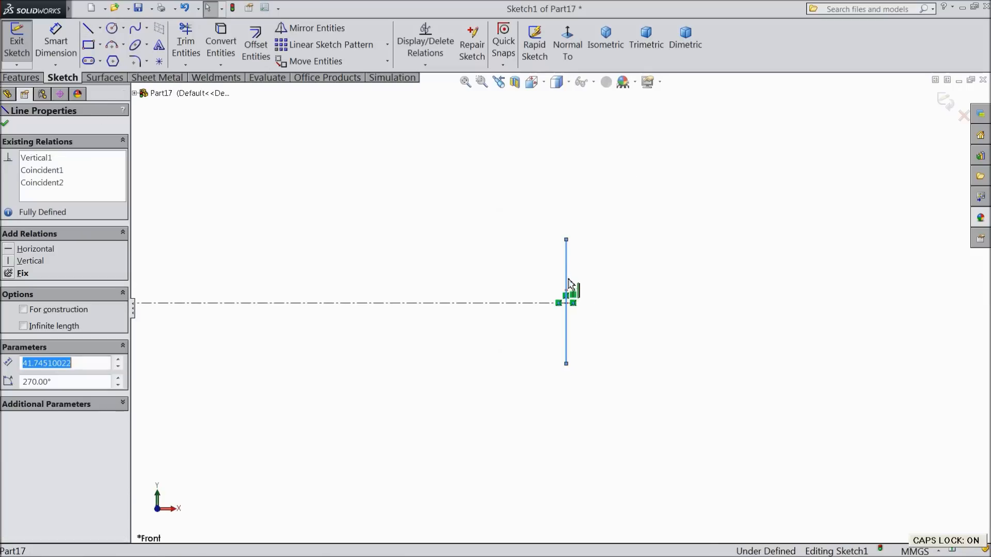
click(315, 363)
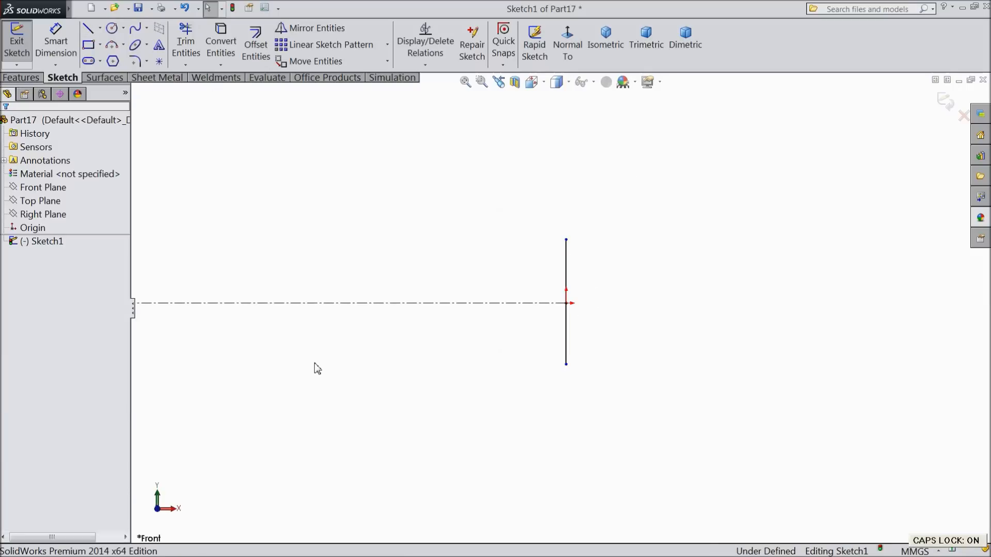
click(566, 307)
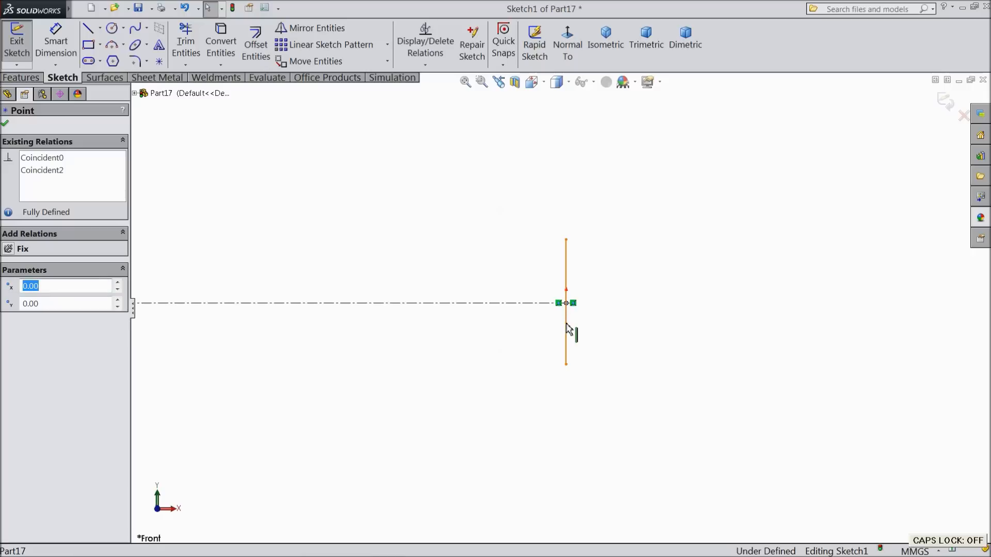
click(568, 328)
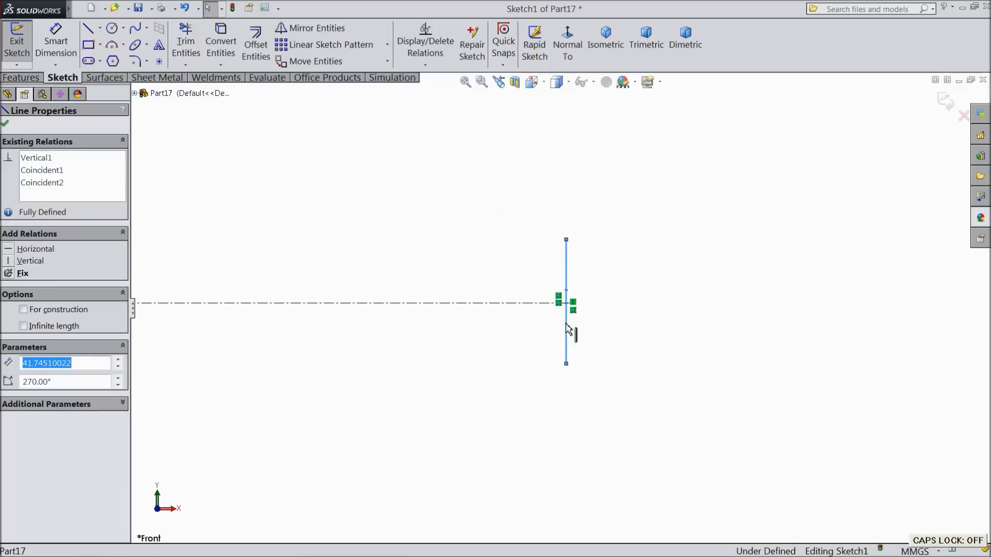
click(552, 343)
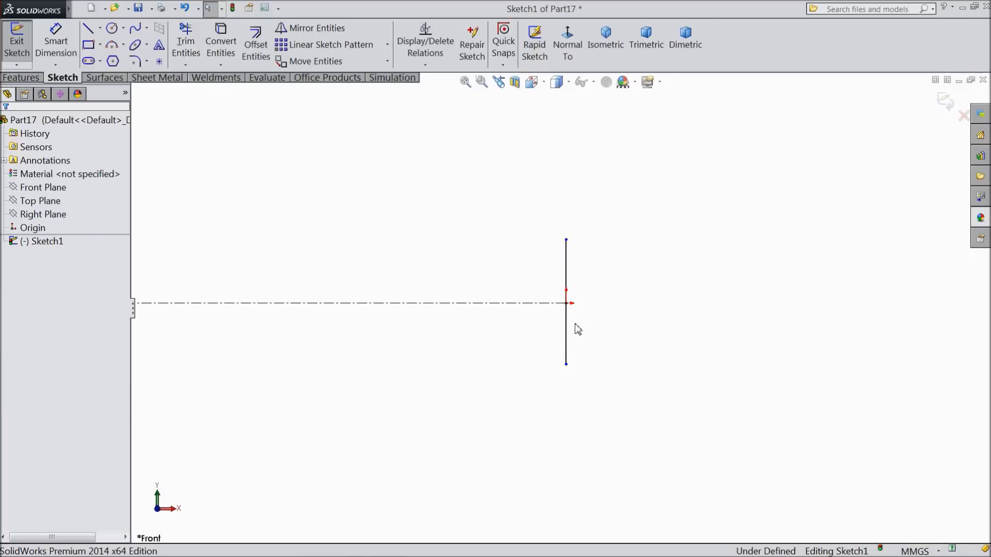
click(567, 307)
click(568, 328)
ctrl+click(566, 303)
click(593, 279)
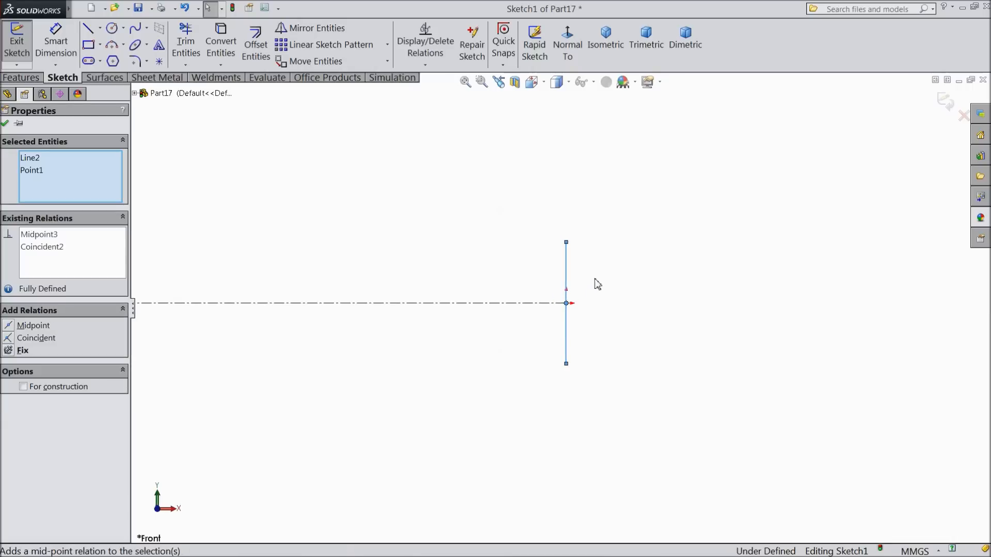
- Dimension the vertical line at the origin to a length of 25 mm
click(56, 41)
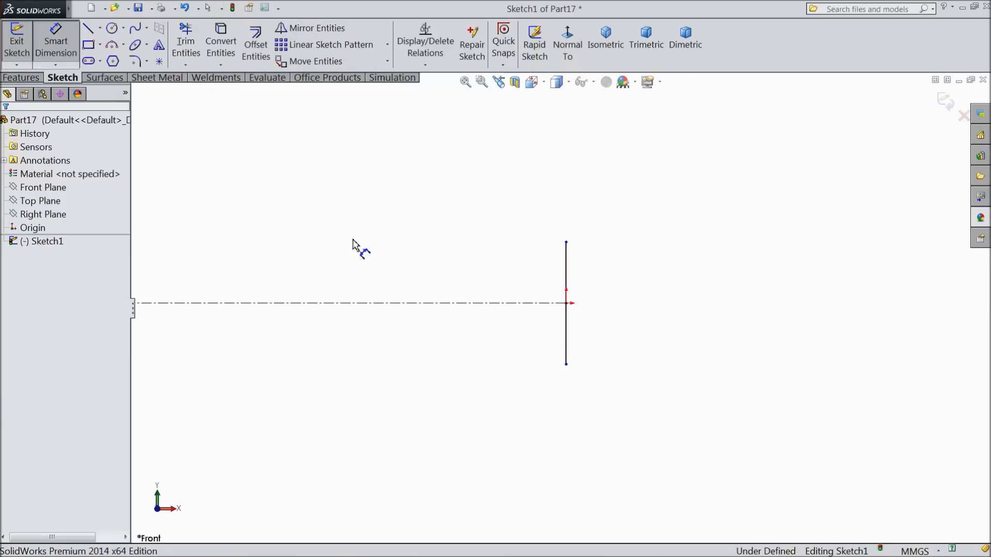
click(566, 282)
click(622, 305)
text(25)
click(565, 287)
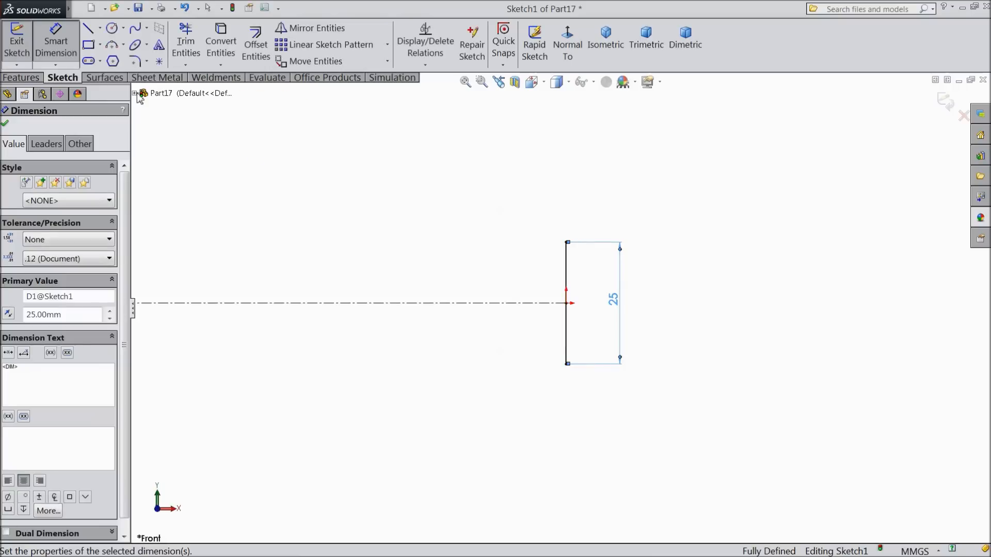
- From the vertical line's lower end, draw a horizontal edge about 46 mm leftward, a slanted jaw edge downward and a short sloping tip
click(87, 29)
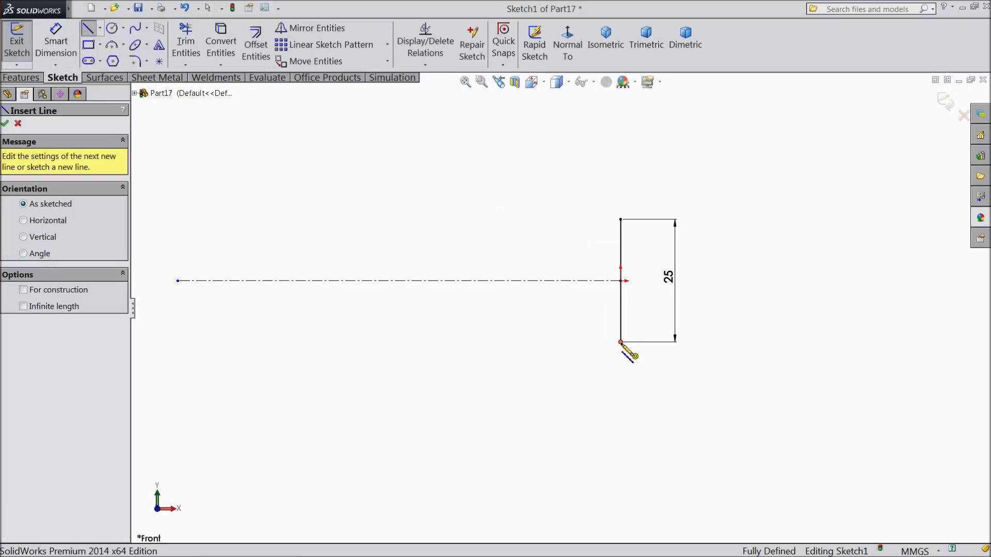
click(621, 342)
click(394, 342)
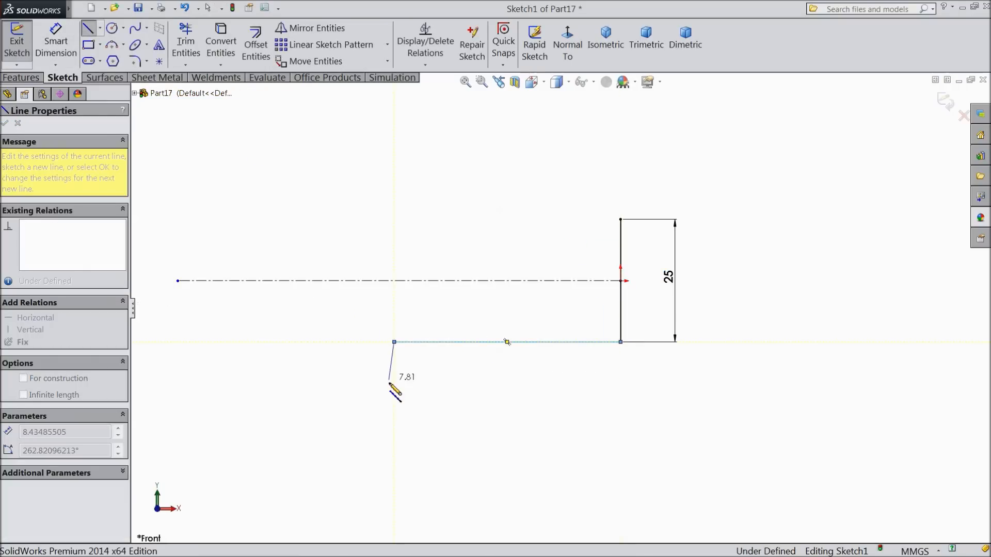
click(342, 494)
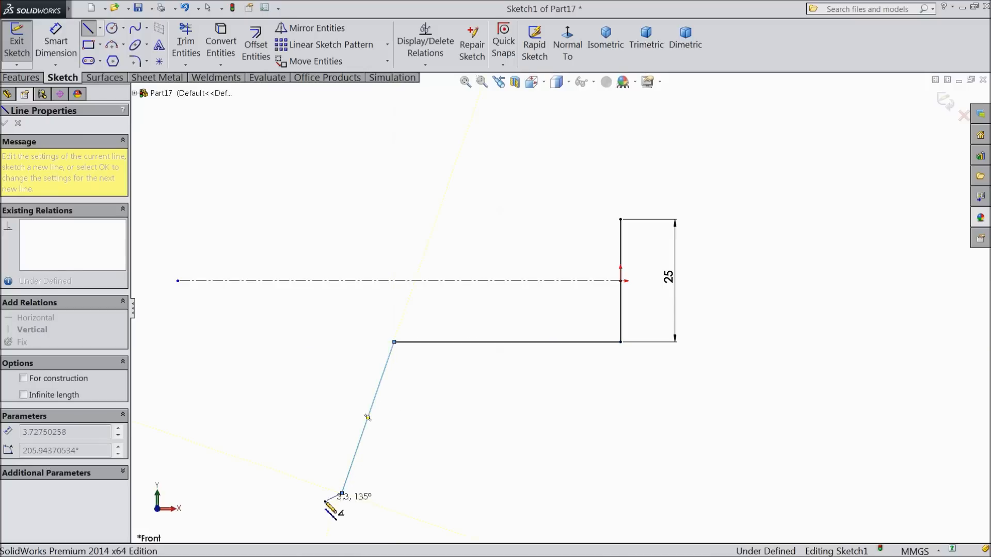
click(300, 514)
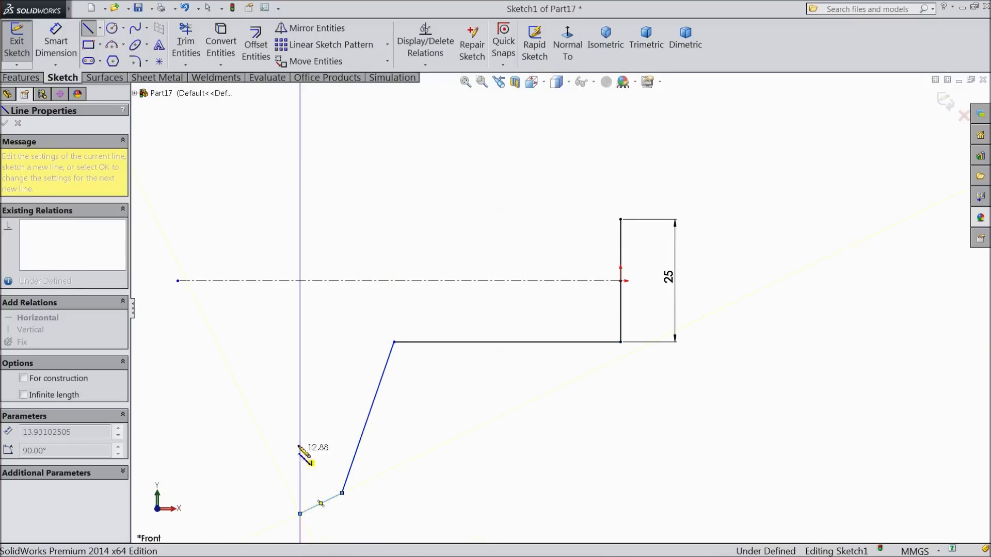
- Continue the outline up the jaw's inner side with a small slanted jog, a vertical about 15 mm, a leftward step and a vertical crossing the centerline
click(300, 394)
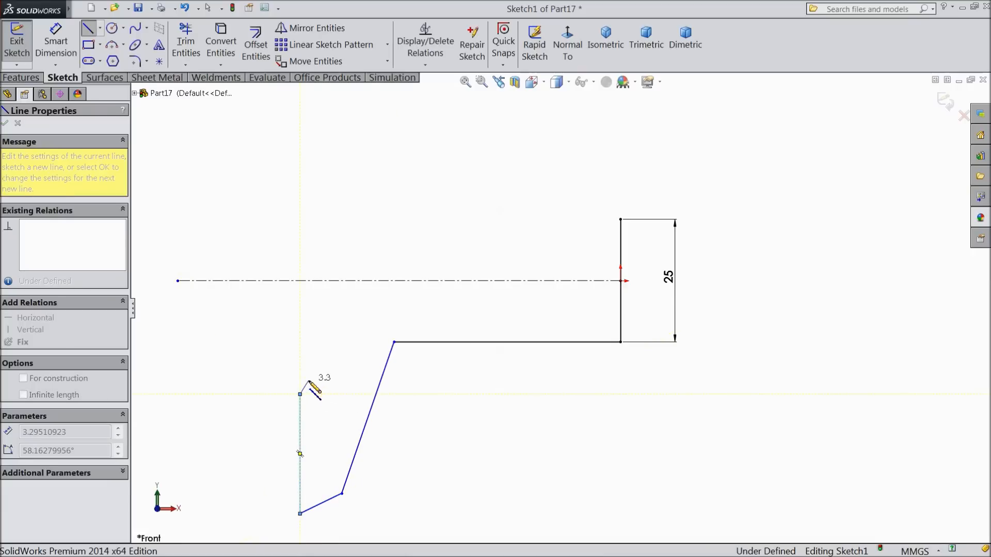
click(308, 381)
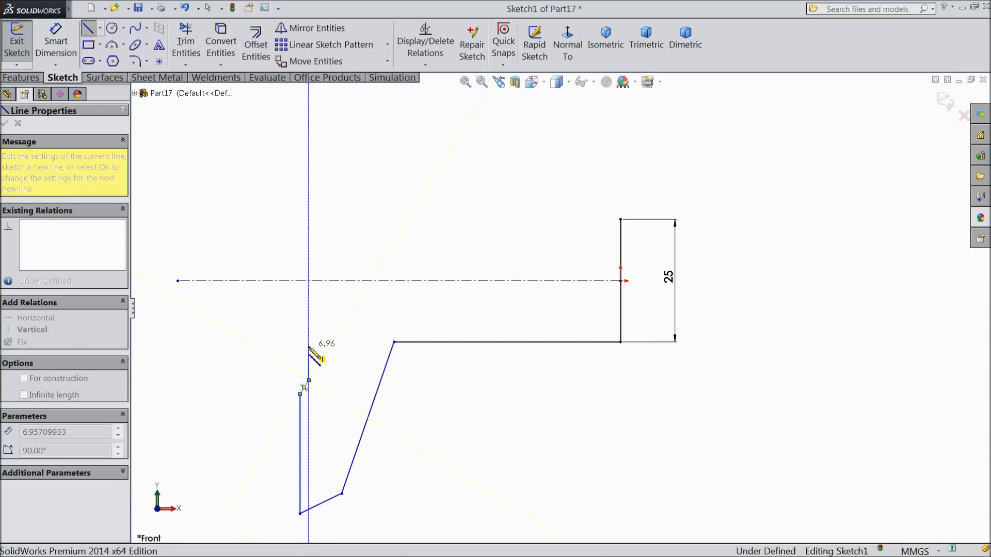
click(308, 308)
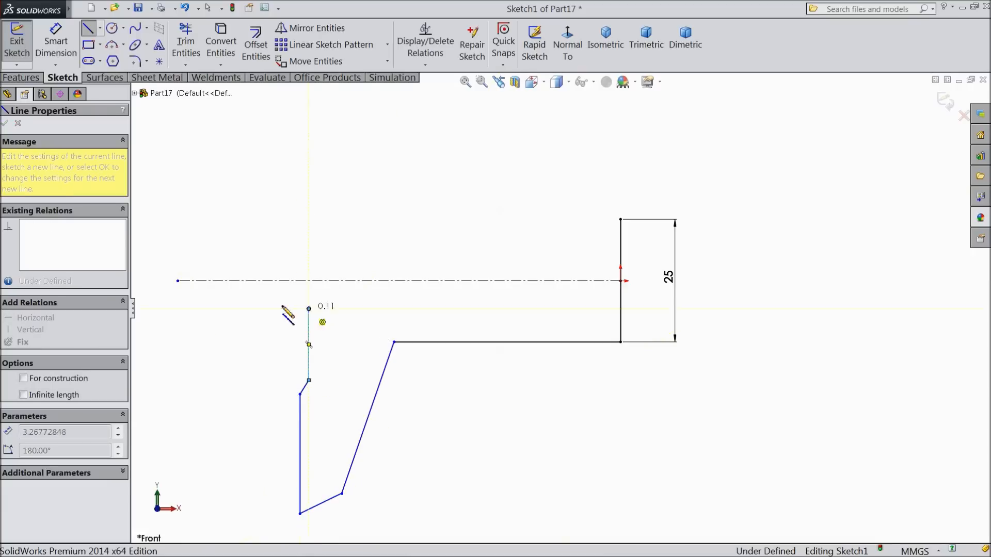
click(232, 309)
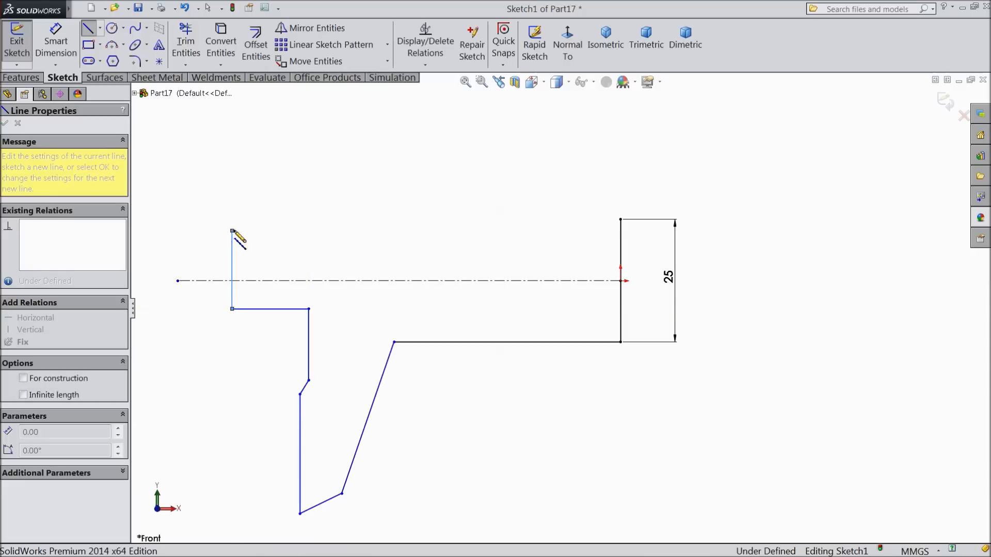
click(232, 230)
right_click(232, 230)
click(283, 93)
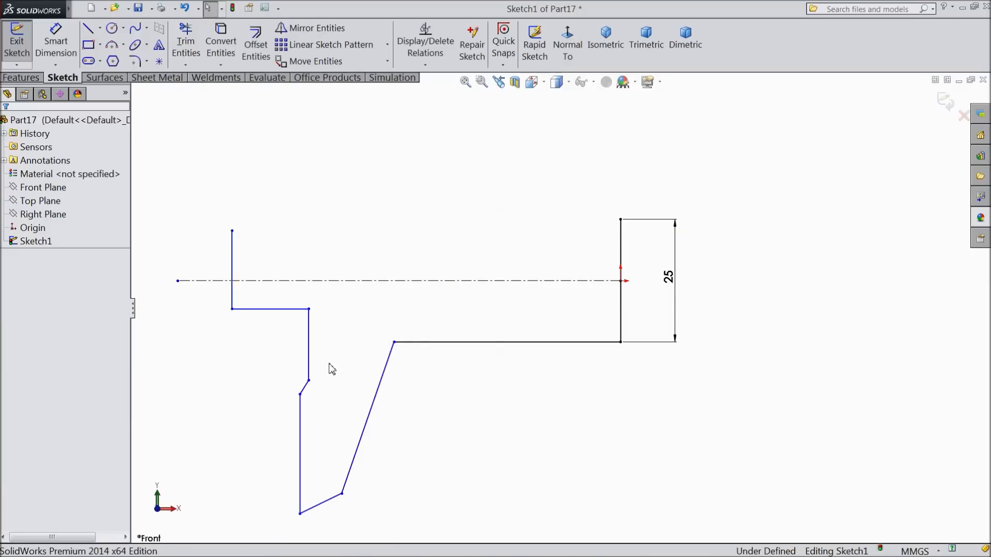
- Dimension the horizontal distance between the vertical line at the origin and the jaw's upper inner vertical edge to 54 mm
scroll(331, 369, down, 2)
click(56, 44)
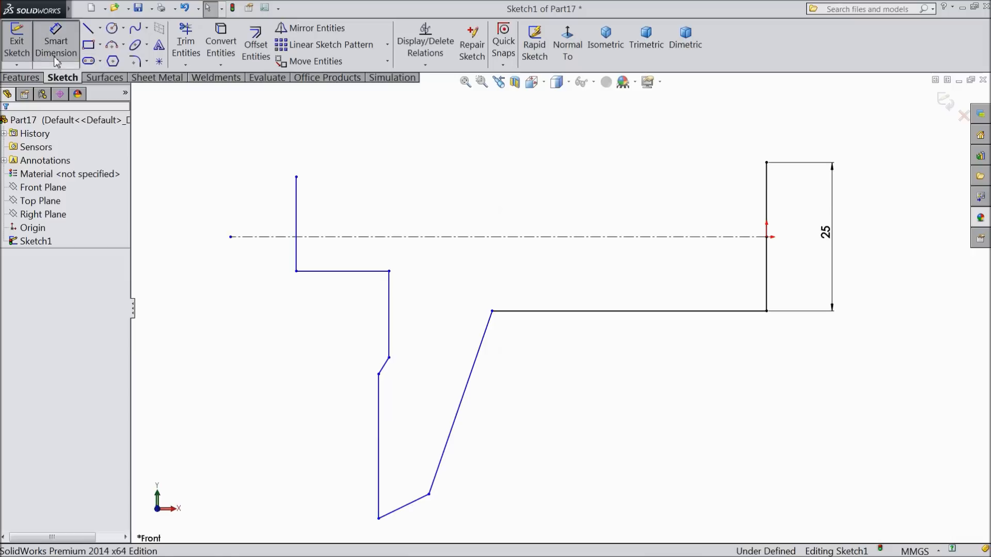
click(766, 281)
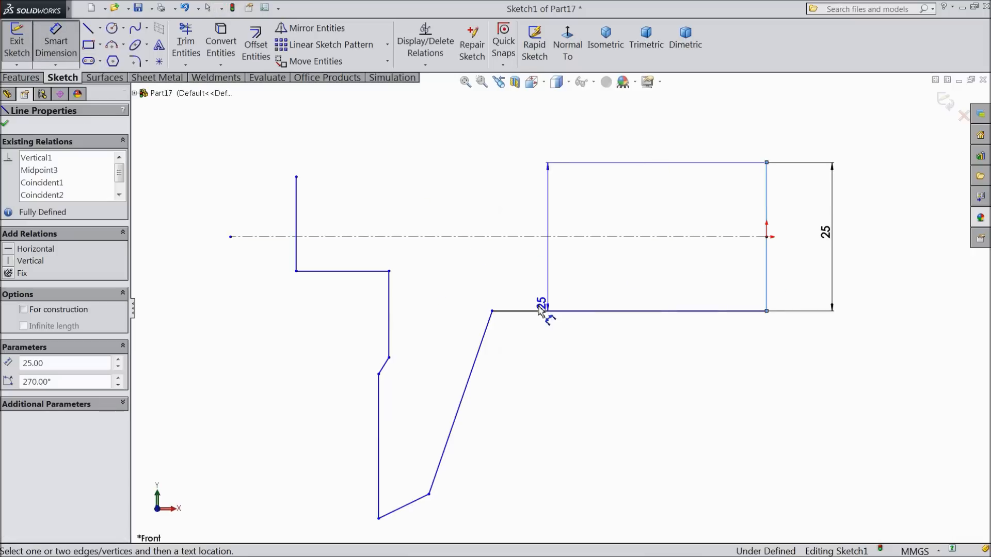
click(389, 315)
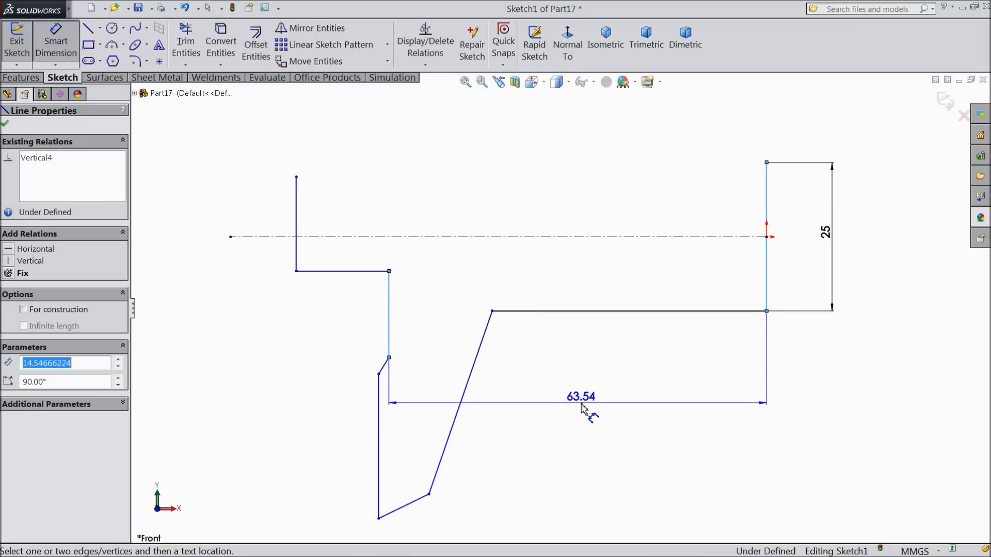
click(581, 407)
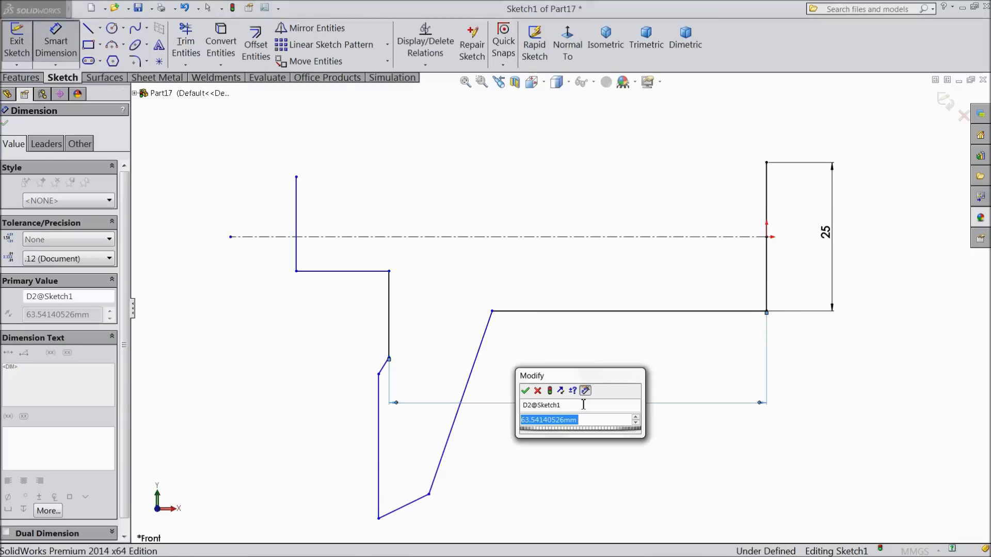
text(54)
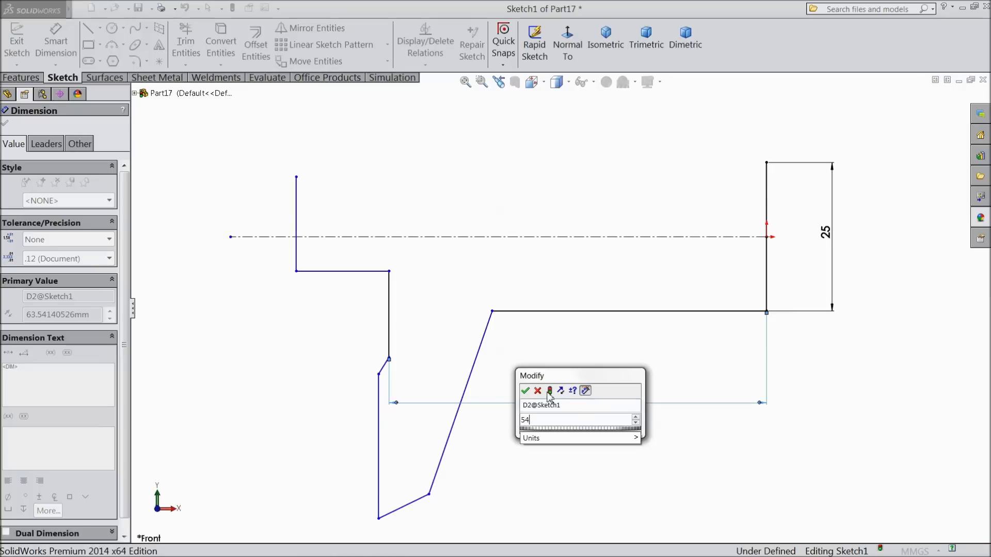
click(524, 390)
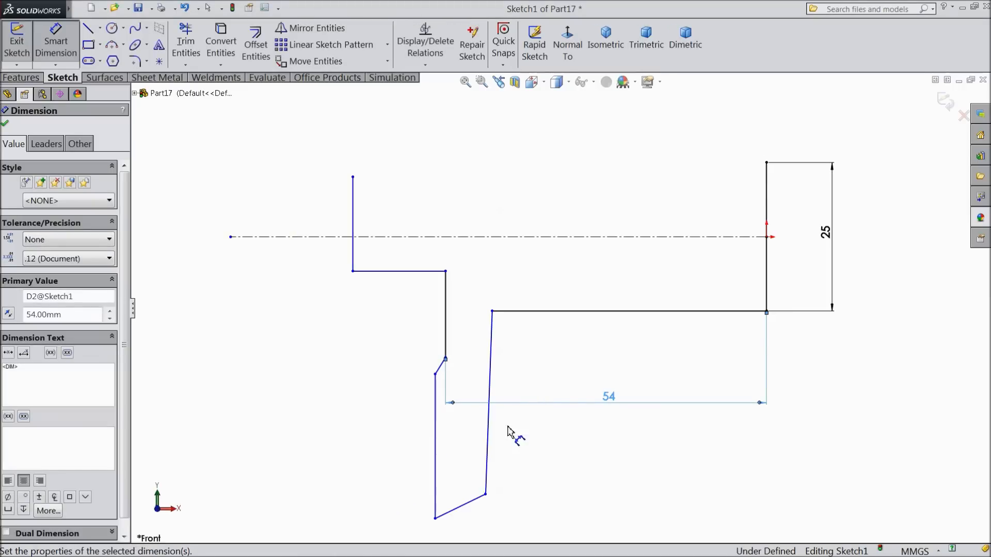
- Set the angle between the slanted jaw edge and the long lower horizontal edge to 104.46 degrees
click(490, 338)
click(521, 311)
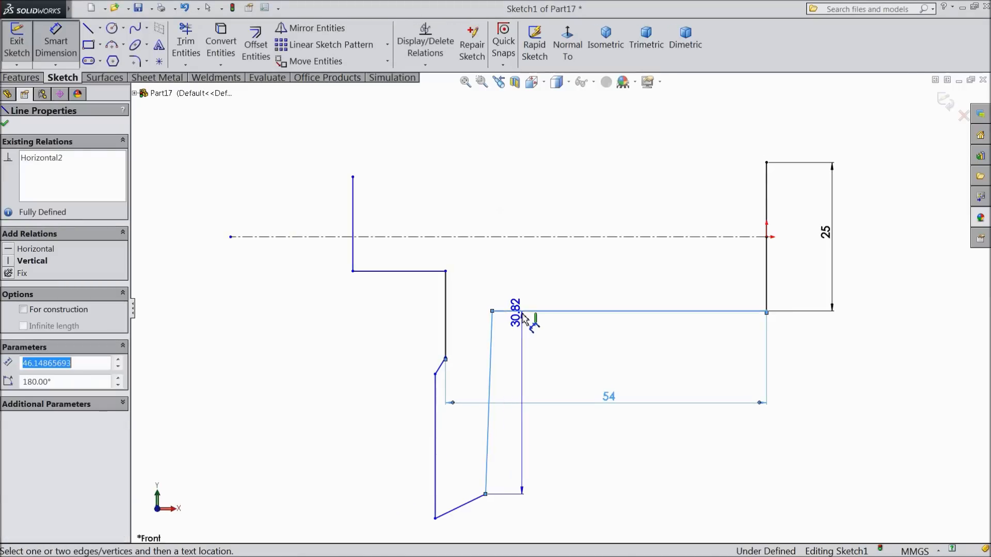
click(522, 343)
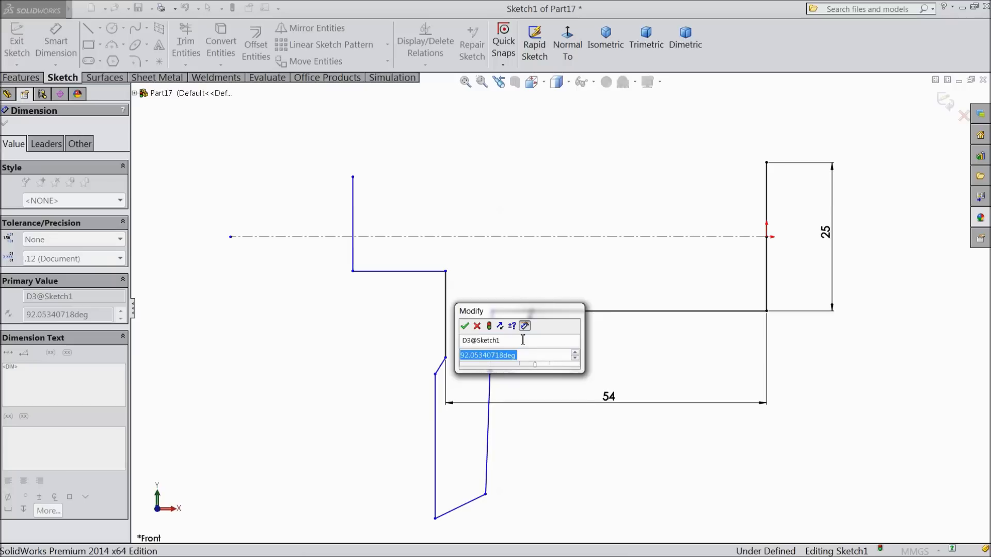
text(104.46)
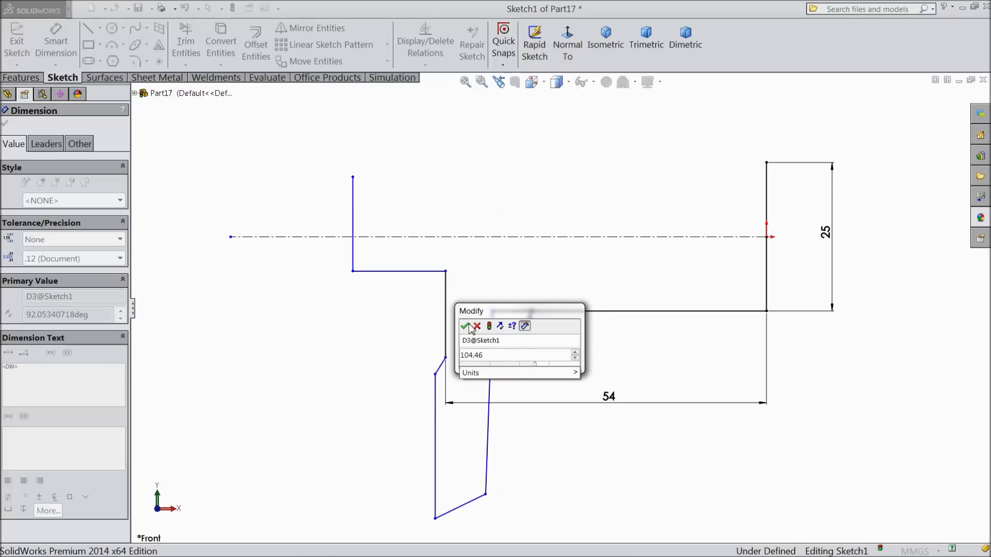
key(Return)
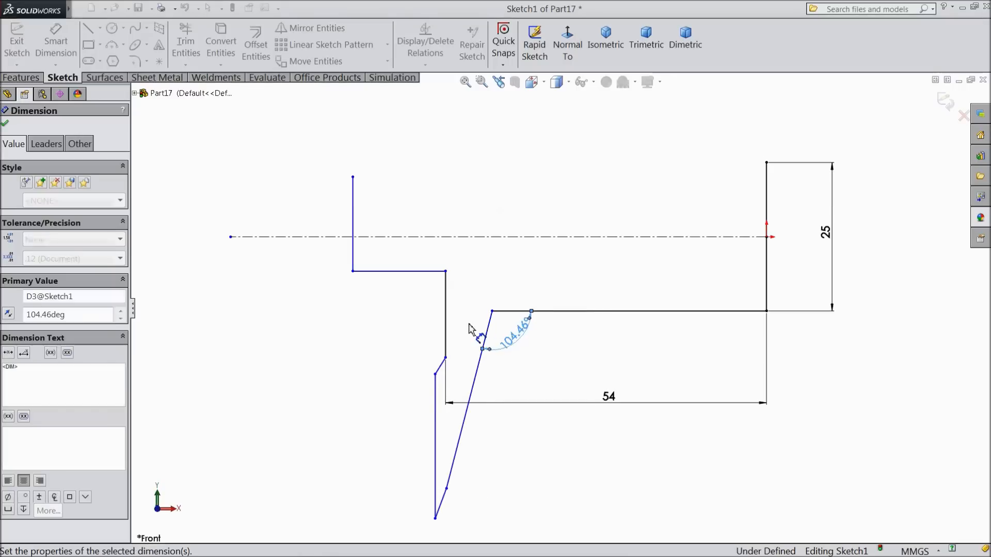
- Dimension the vertical distance from the jaw's lowest point to the long horizontal edge to 35 mm
scroll(503, 377, down, 2)
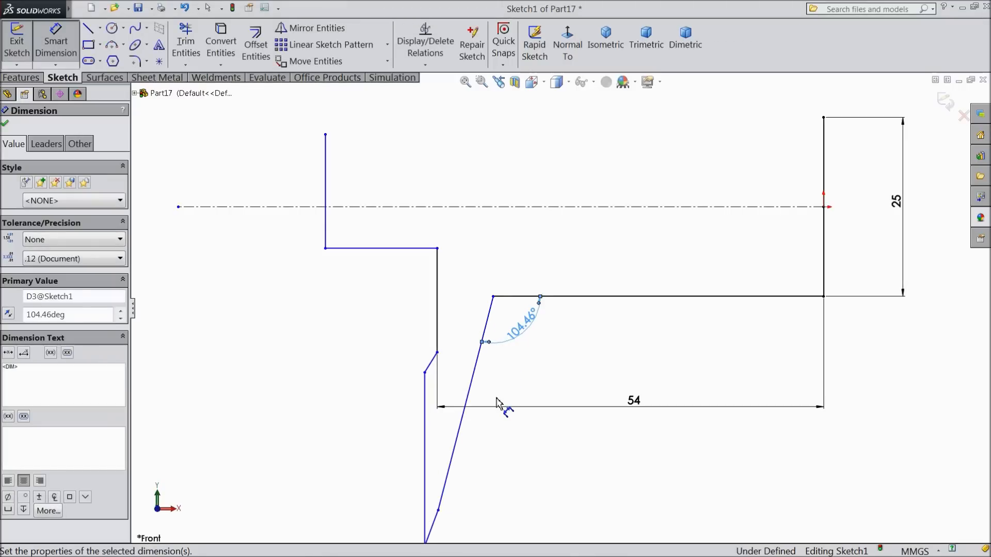
scroll(496, 399, up, 1)
scroll(493, 420, down, 2)
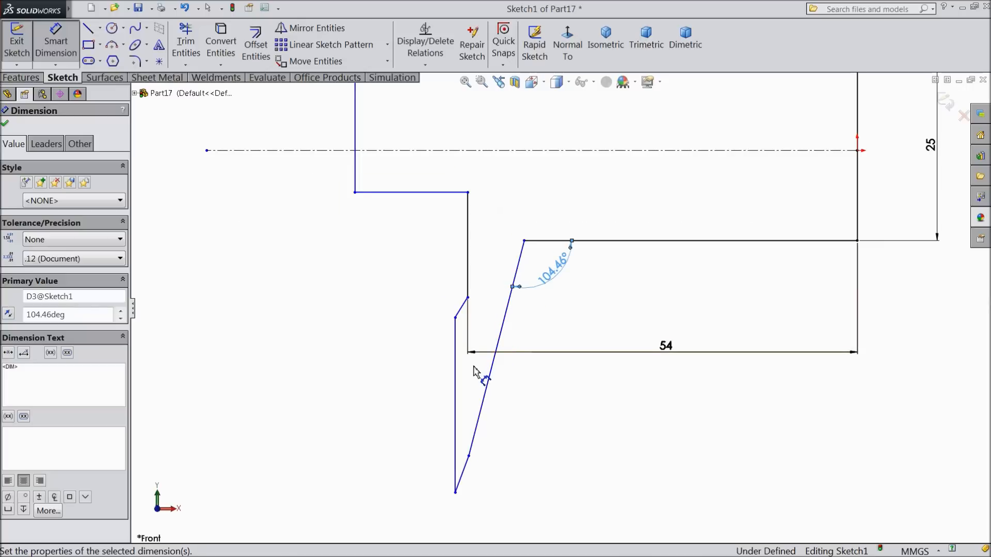
click(455, 492)
click(617, 241)
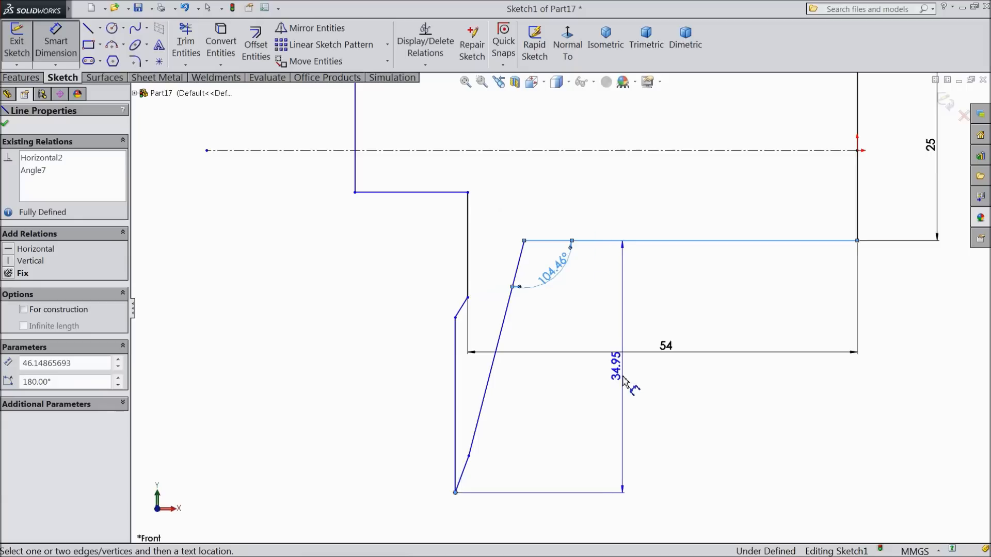
click(623, 391)
text(35)
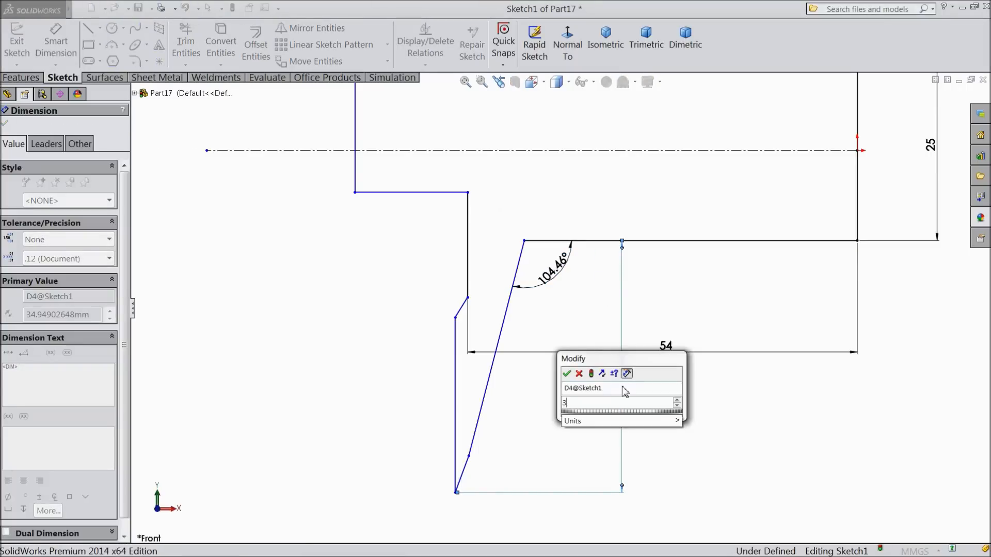
click(567, 373)
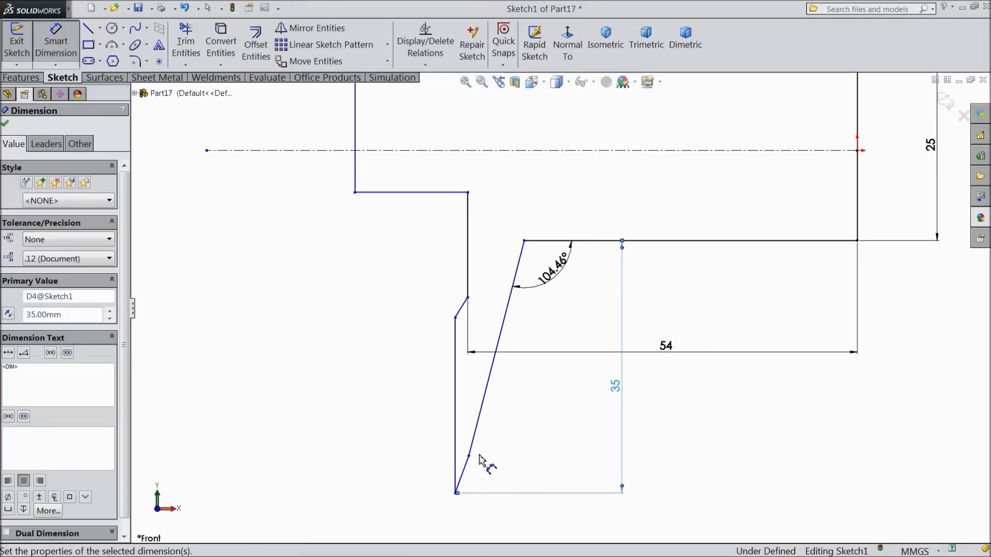
- Dimension the horizontal distance between the slanted jaw edge's upper corner and the jaw's upper inner vertical edge to 14 mm
scroll(480, 435, down, 3)
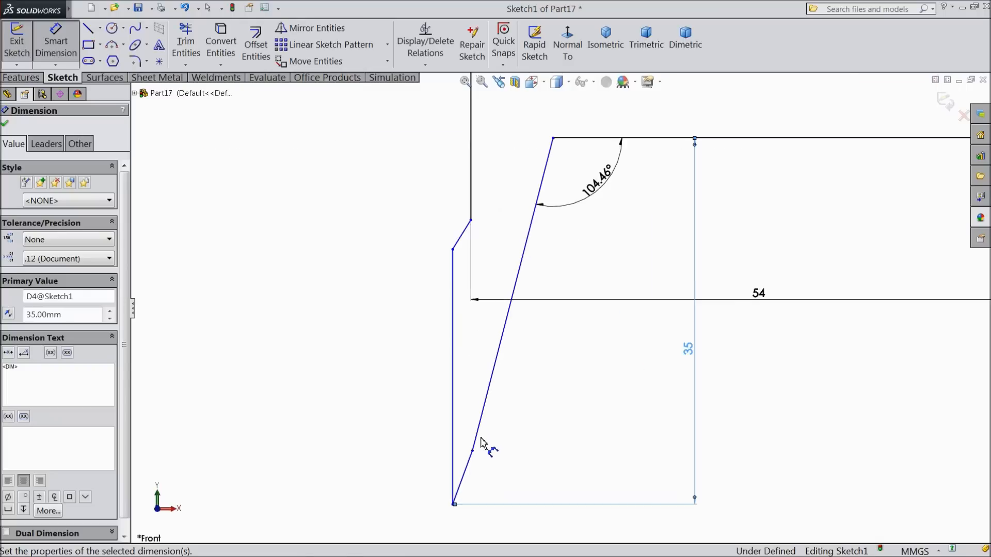
scroll(466, 456, up, 2)
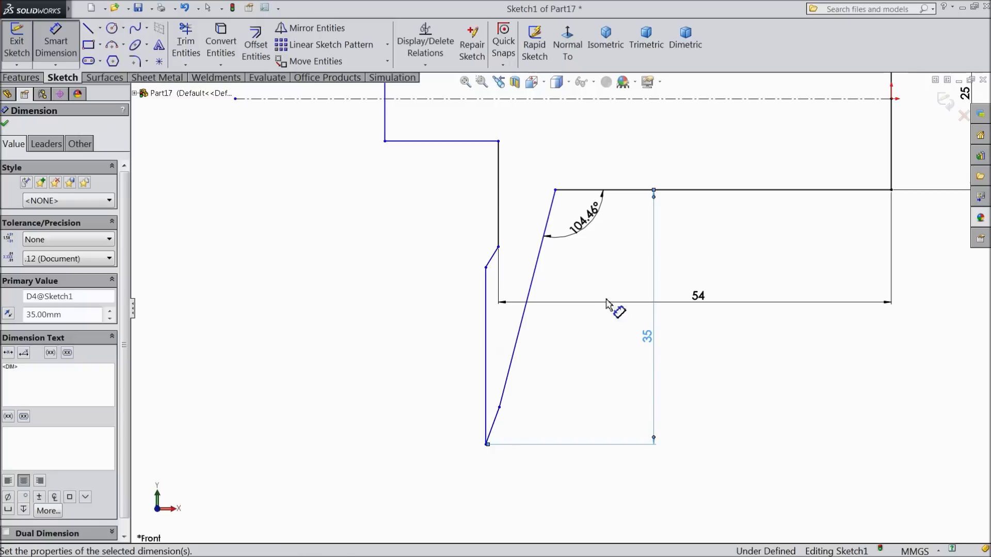
click(556, 191)
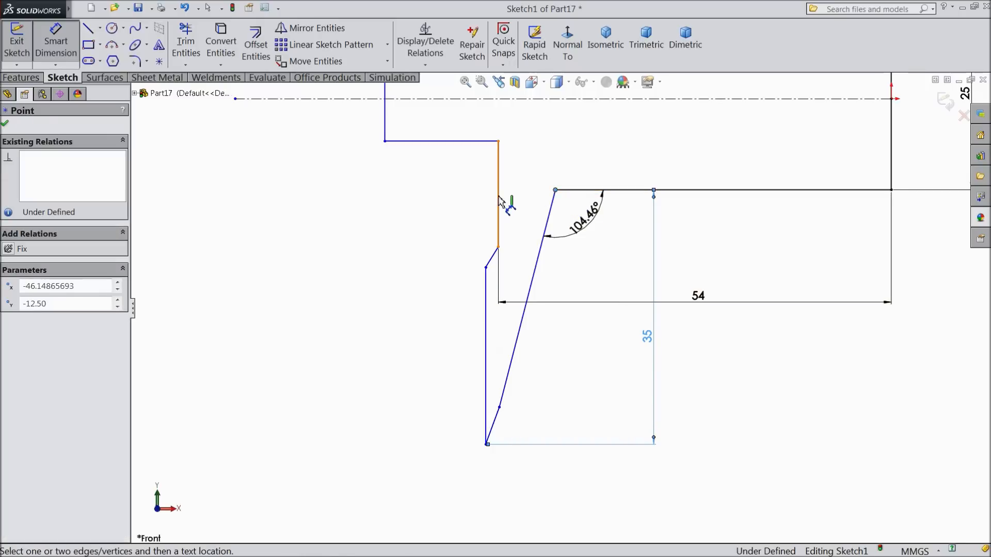
click(498, 201)
click(530, 138)
text(14)
key(Return)
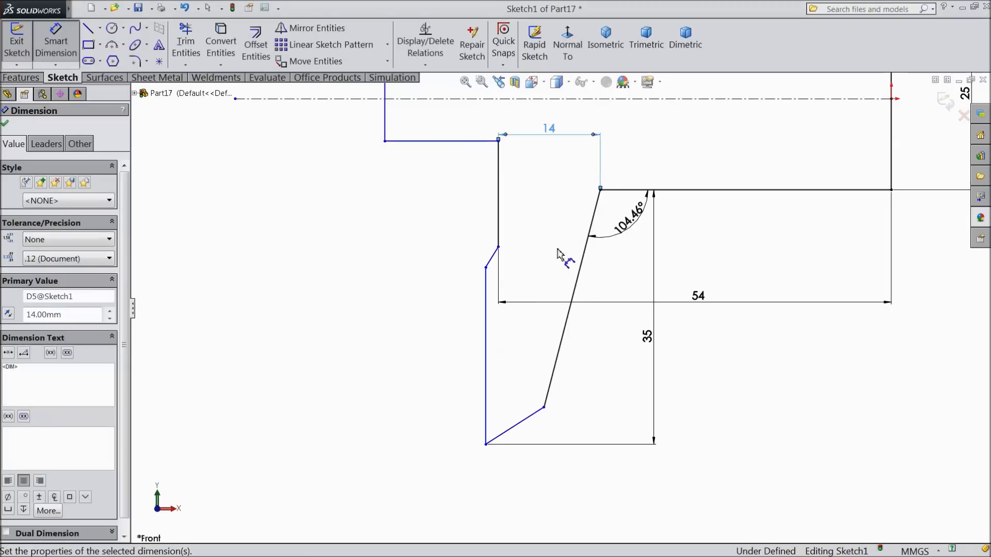
- Set the angle between the short slanted edge at the jaw tip and the long inner vertical edge to 63.43 degrees
click(521, 428)
click(486, 419)
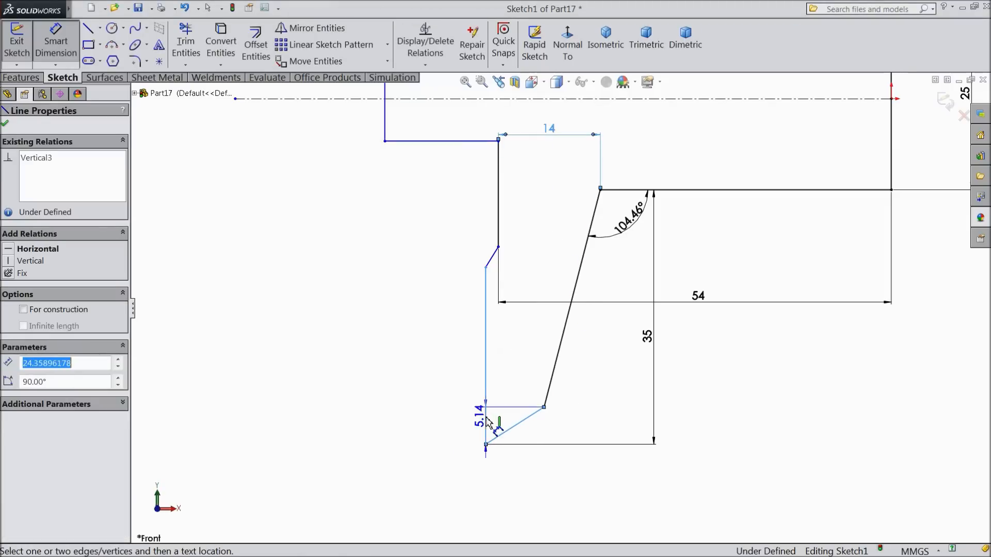
click(522, 392)
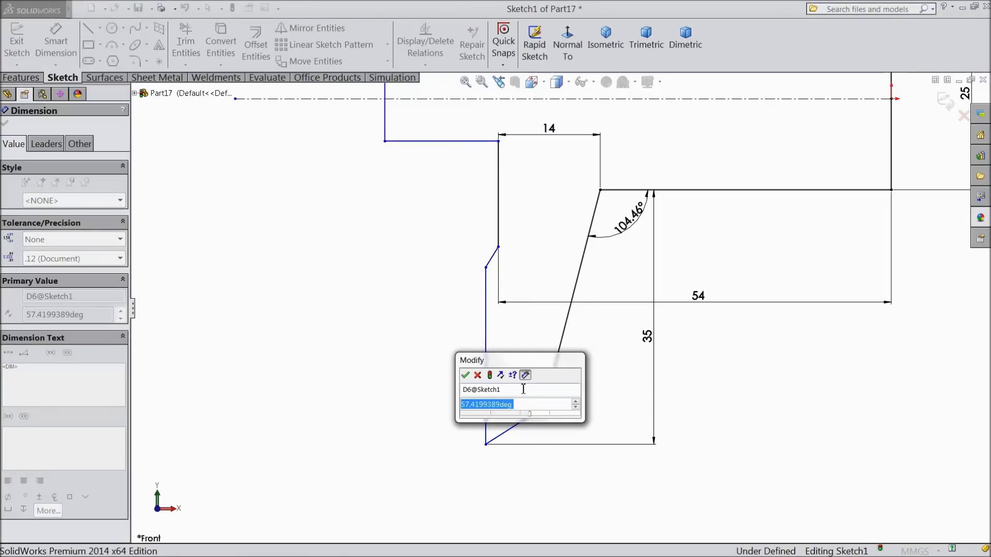
text(63.43)
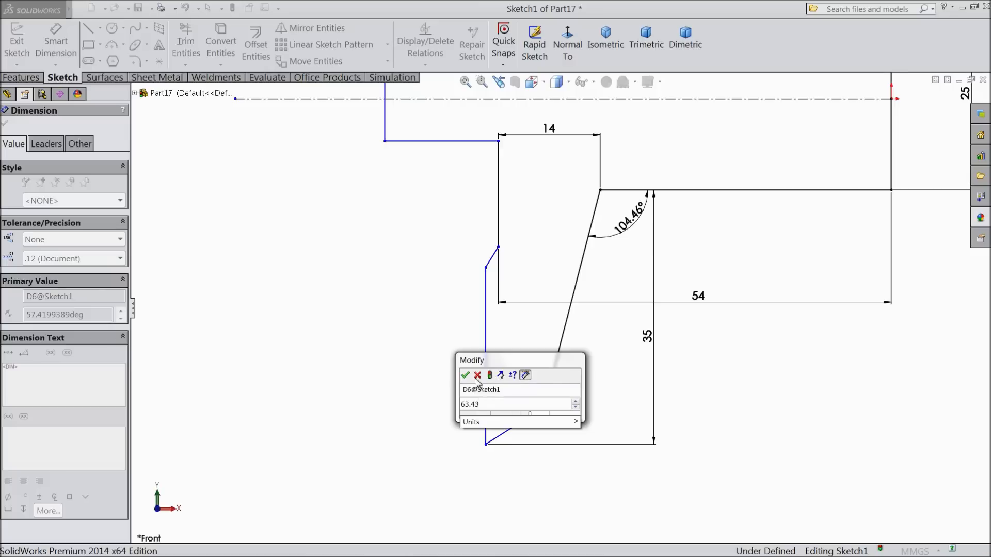
click(466, 375)
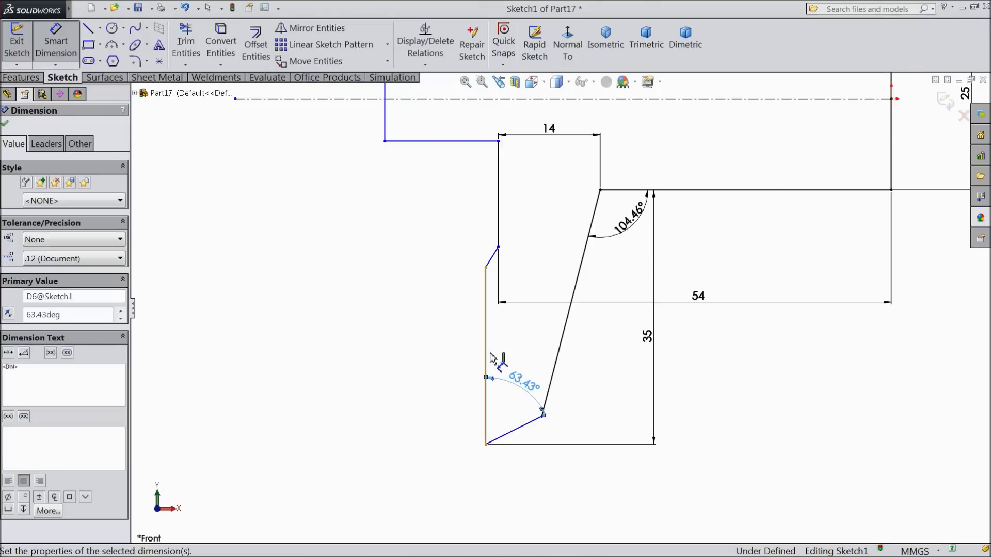
- Set the angle between the small slanted jog and the long inner vertical edge below it to 120 degrees
scroll(492, 263, down, 2)
scroll(501, 263, up, 1)
scroll(501, 263, down, 1)
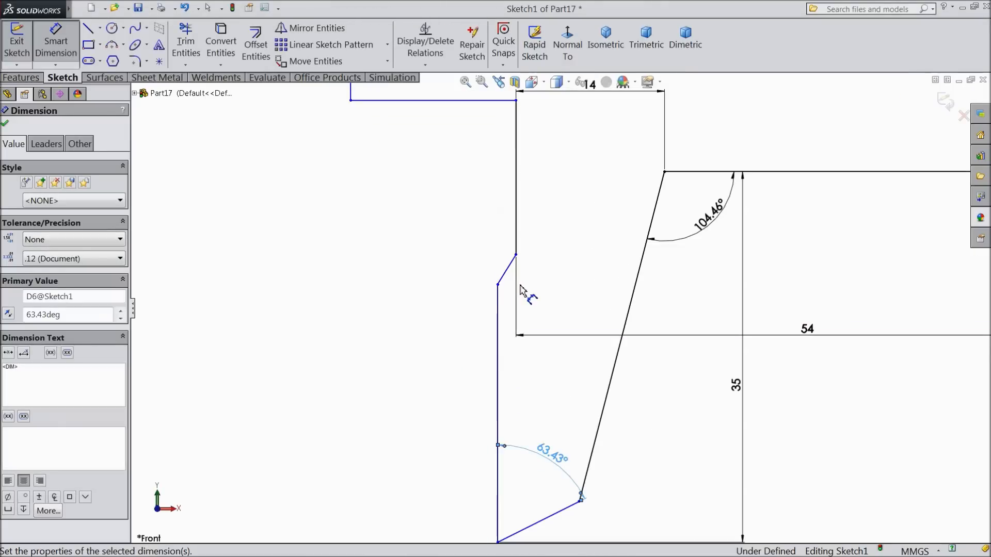
click(507, 269)
click(497, 310)
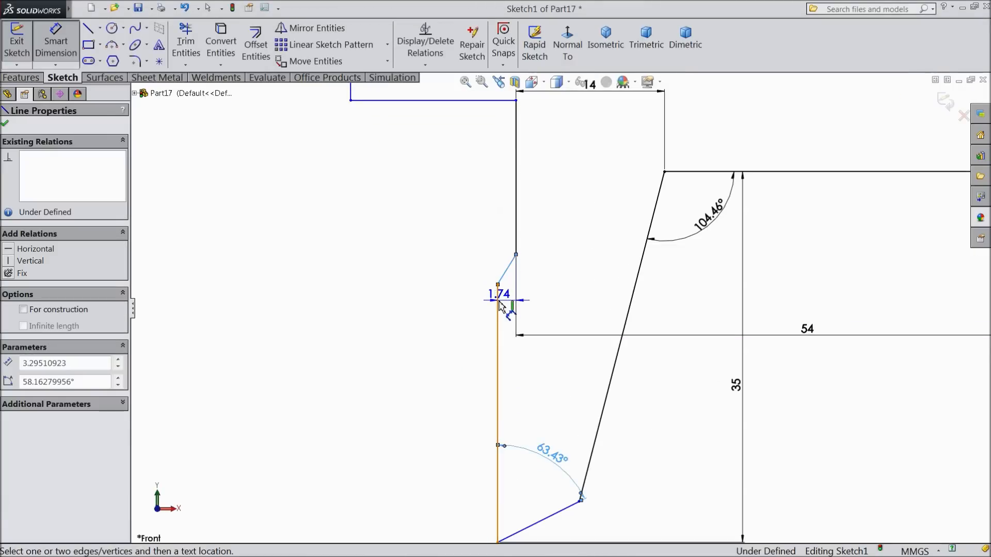
text(120)
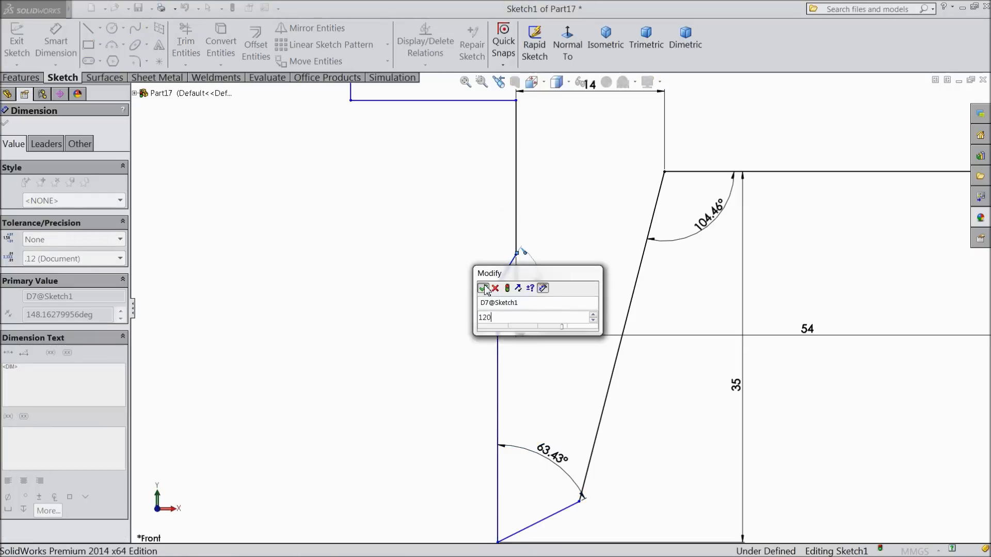
key(Return)
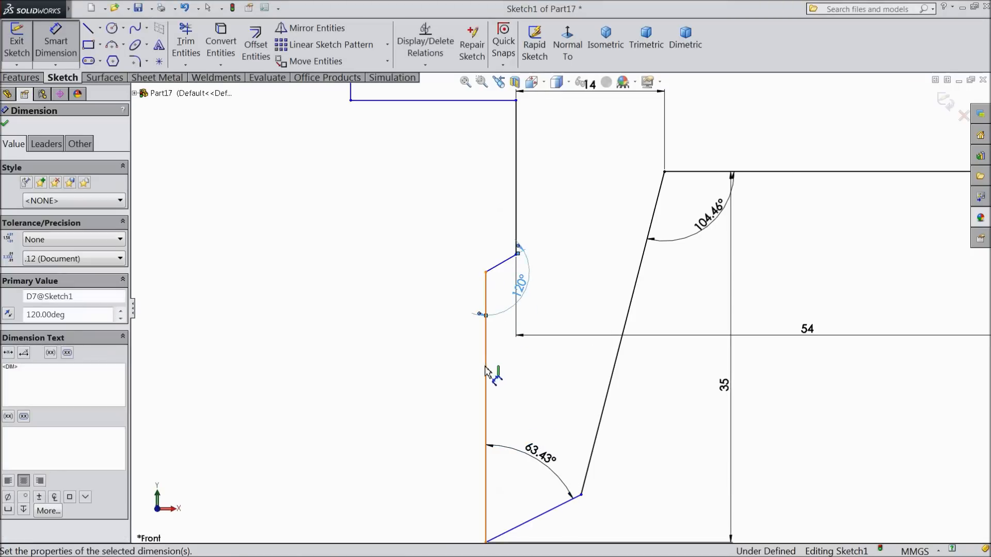
- Dimension the length of the jaw's long lower inner vertical edge to 28 mm
click(485, 370)
click(434, 380)
text(28)
click(372, 360)
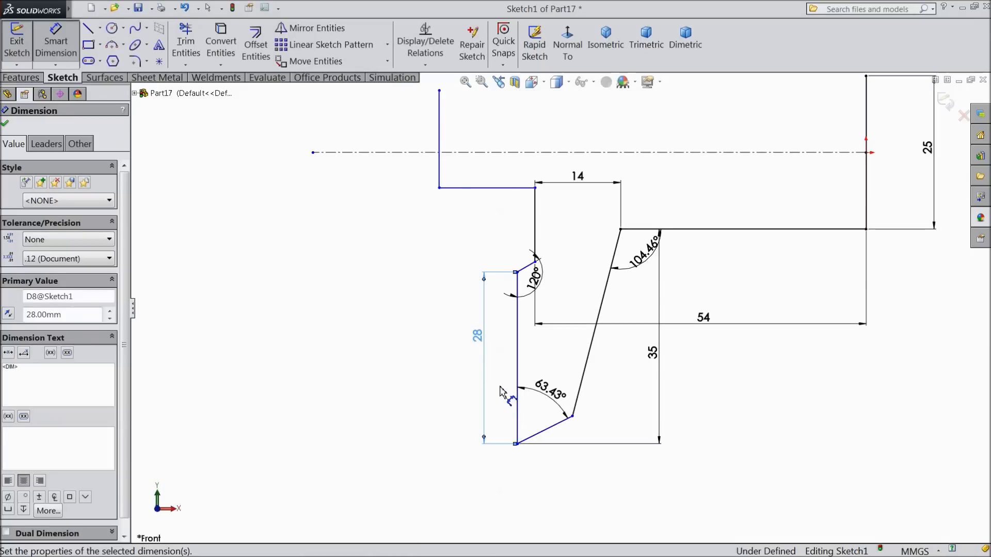
- Dimension the vertical distance from the jaw's lowest point to the short horizontal step edge just below the centerline to 45 mm
click(516, 444)
click(457, 189)
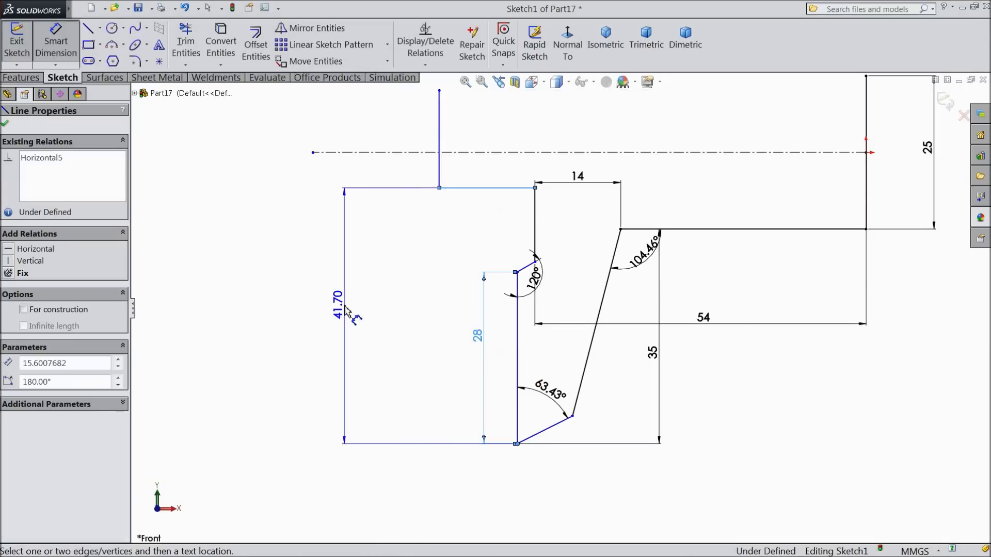
click(344, 310)
text(45)
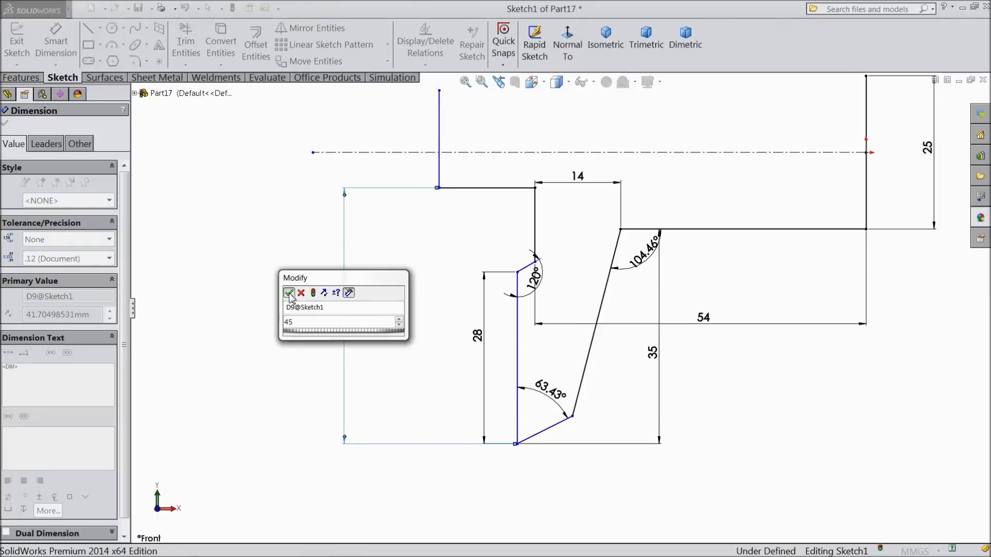
click(288, 292)
- Set the vertical line crossing the centerline to 18 mm long, and move the 104.46° dimension farther from its corner
scroll(508, 188, down, 3)
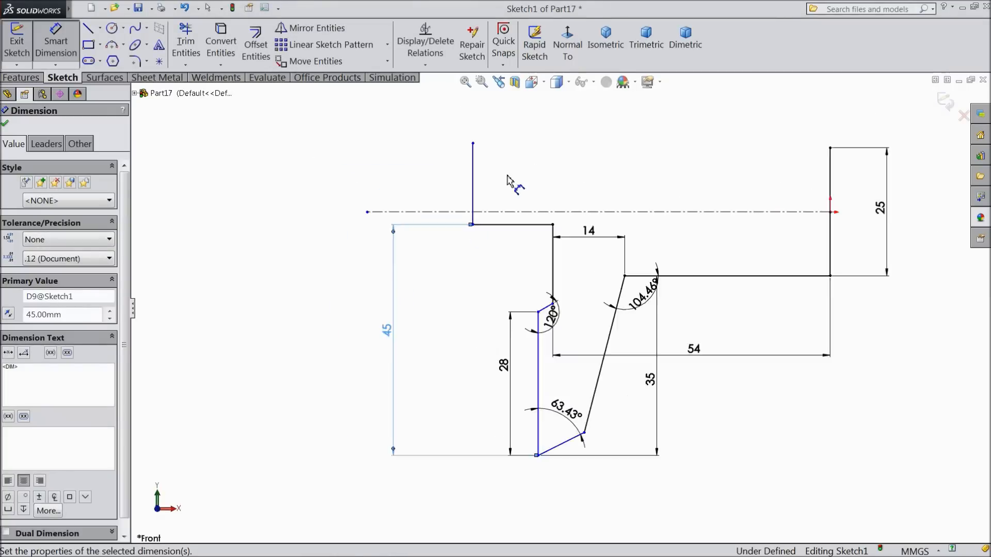
click(469, 191)
click(426, 198)
text(18)
click(371, 180)
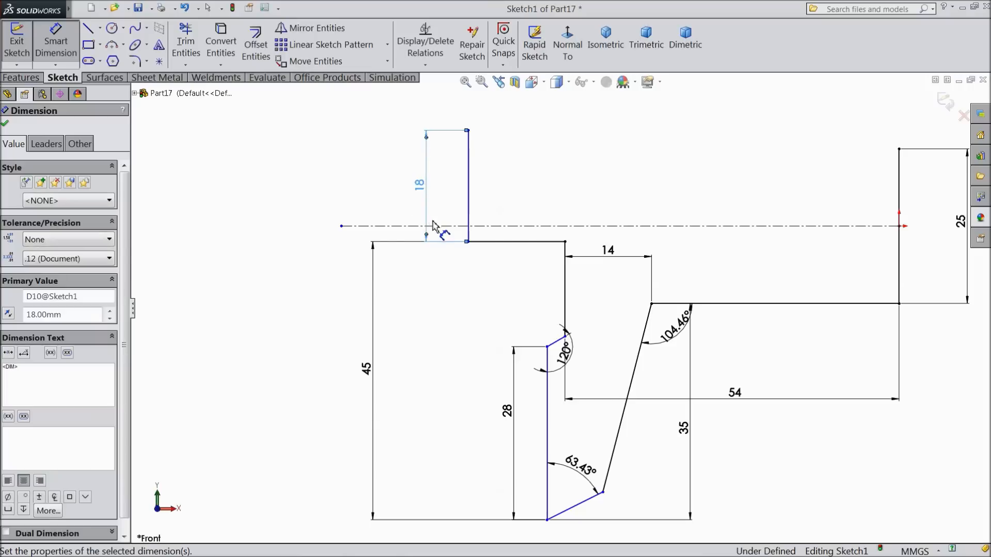
scroll(432, 221, up, 1)
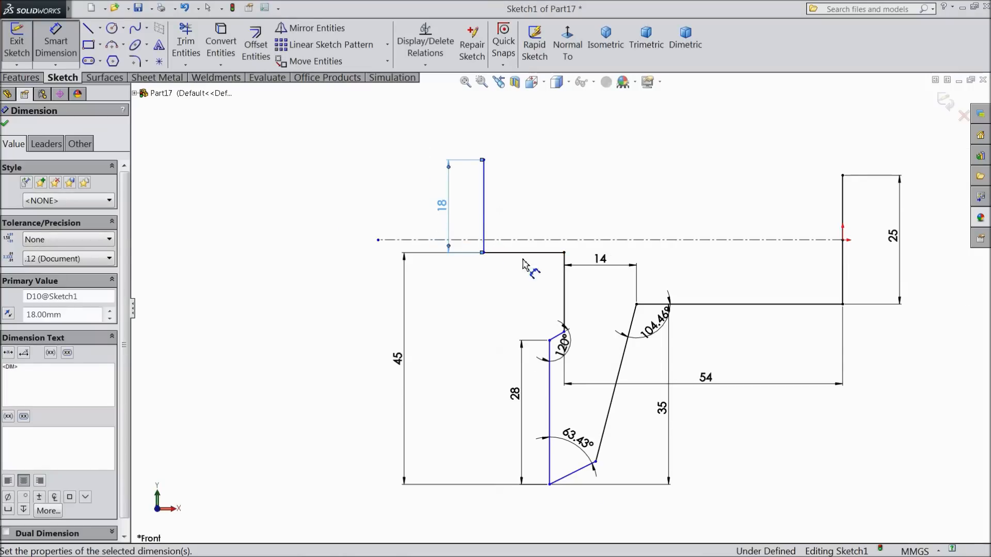
mouse_move(654, 323)
mouse_down()
mouse_move(682, 351)
mouse_move(674, 349)
mouse_up()
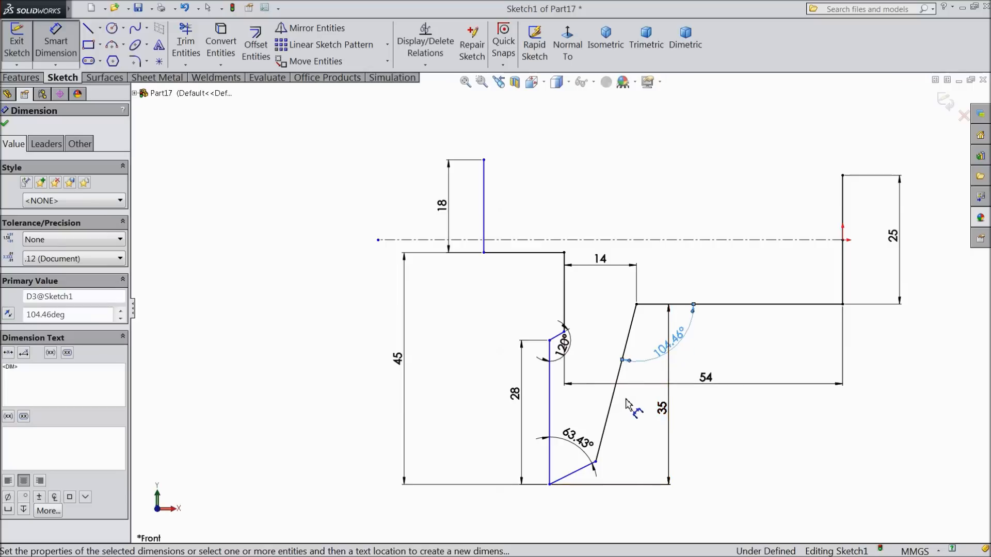
- Dimension the horizontal offset between the jaw's upper inner vertical edge and the lower one beneath the jog to 0.8 mm, and finish dimensioning
scroll(572, 372, down, 4)
click(564, 316)
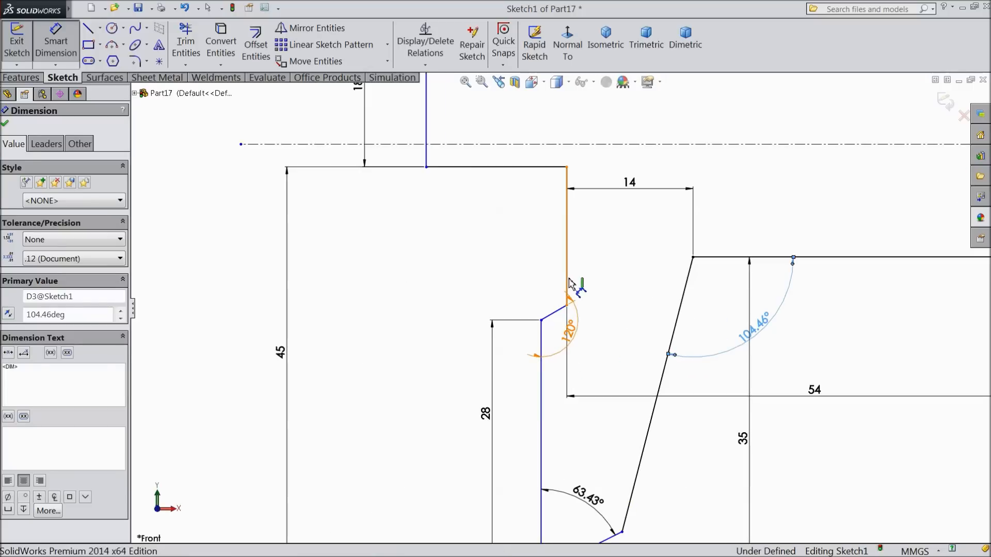
click(541, 321)
click(548, 266)
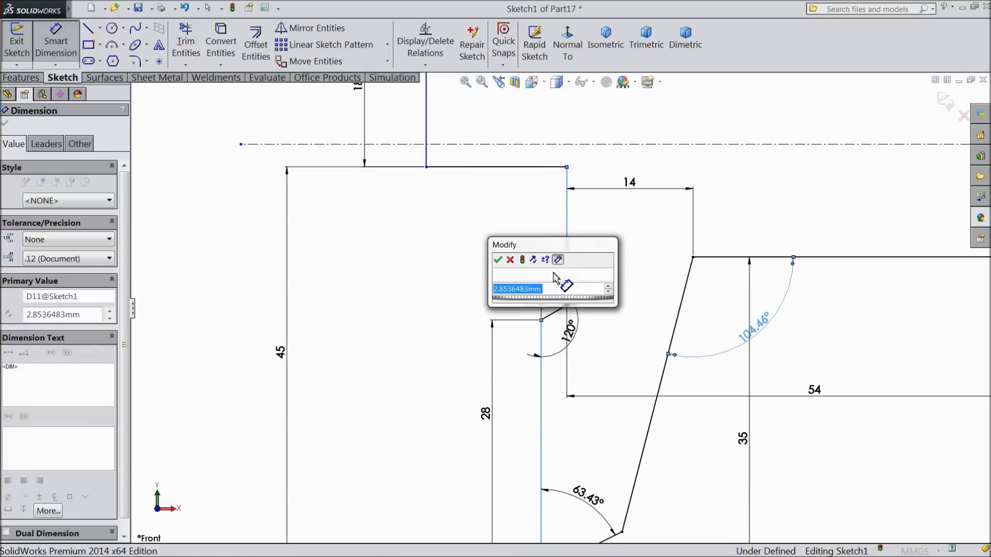
text(0.)
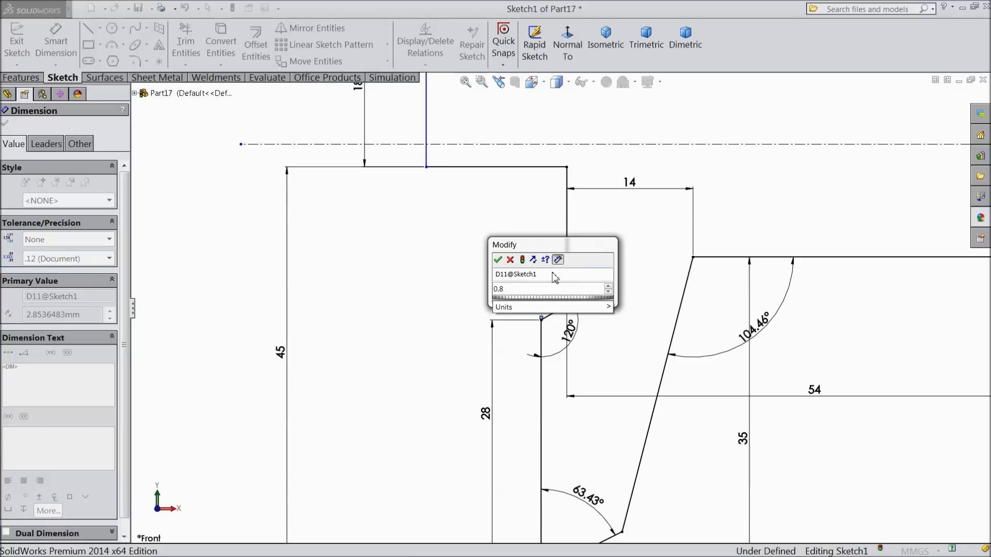
text(8)
key(Return)
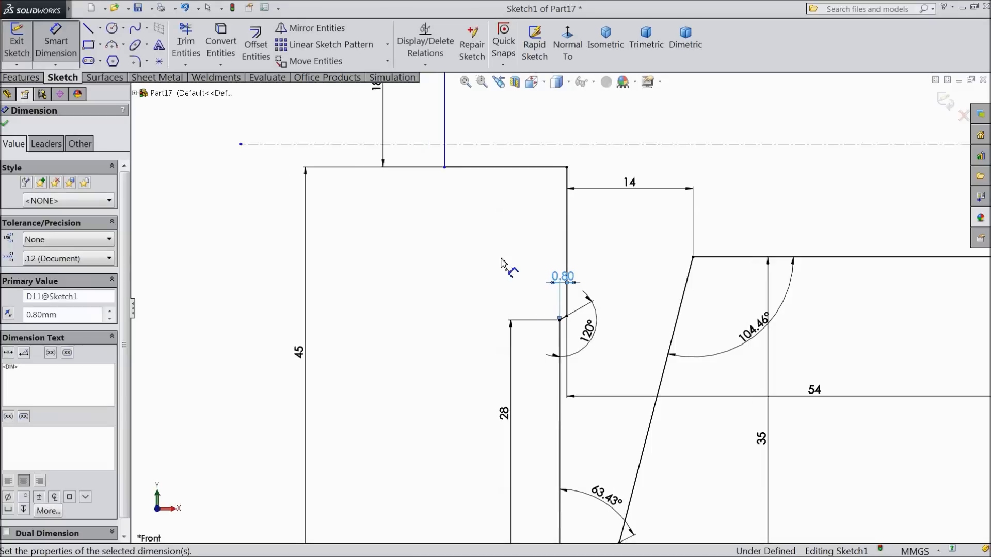
scroll(546, 320, up, 2)
scroll(613, 391, down, 1)
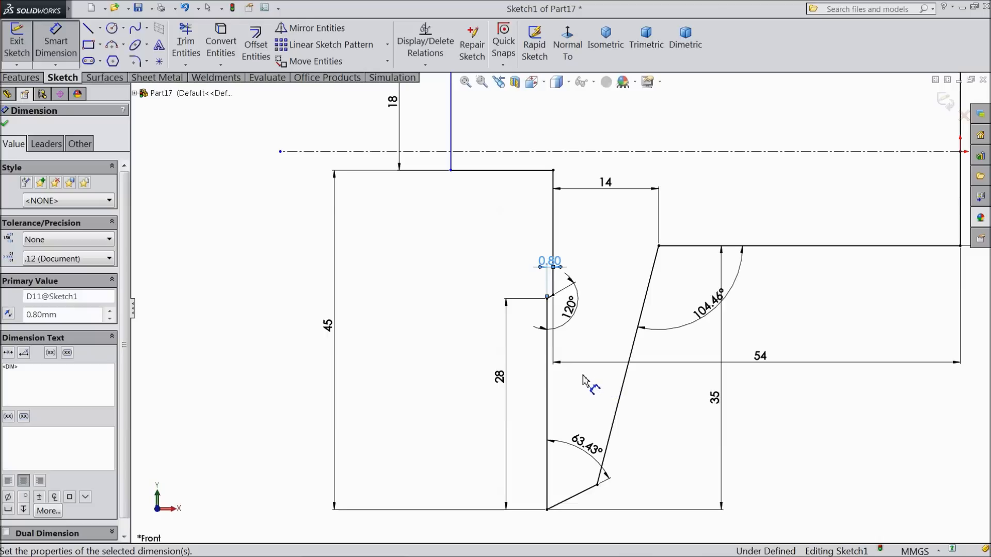
scroll(561, 308, up, 3)
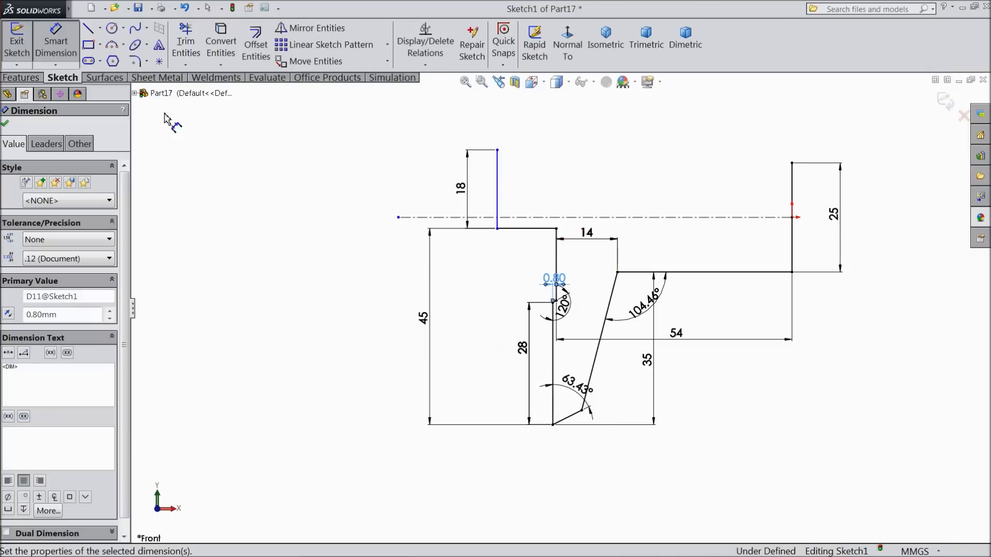
click(6, 125)
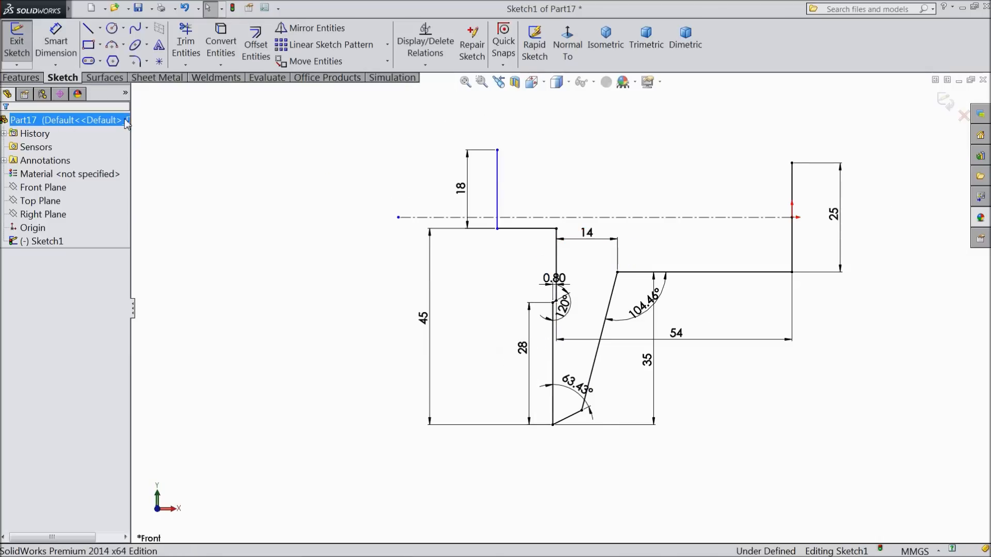
- Close the outline from the origin-side vertical's upper end with a long horizontal, a vertical, a step about 2 mm wide, another vertical and an arc to the 18 mm line
click(89, 31)
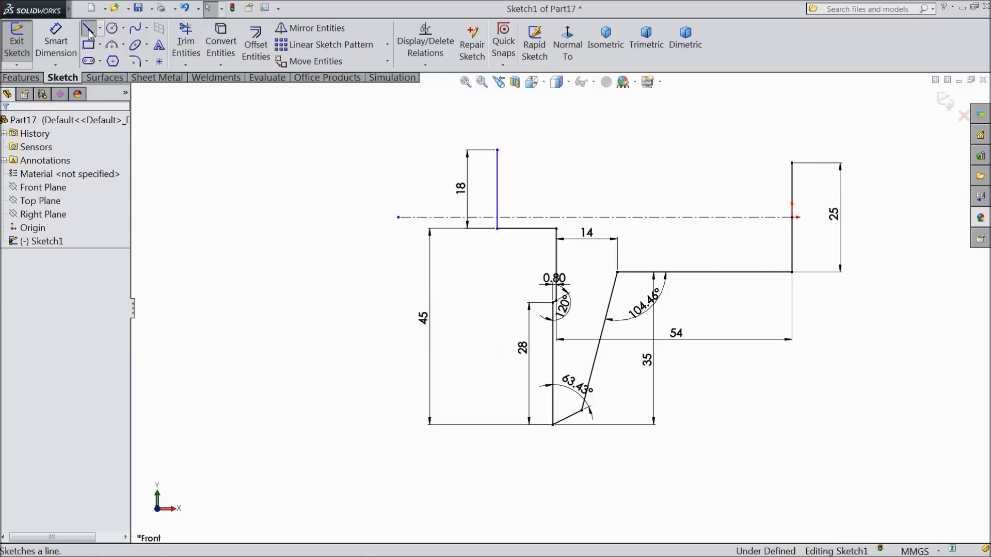
click(792, 163)
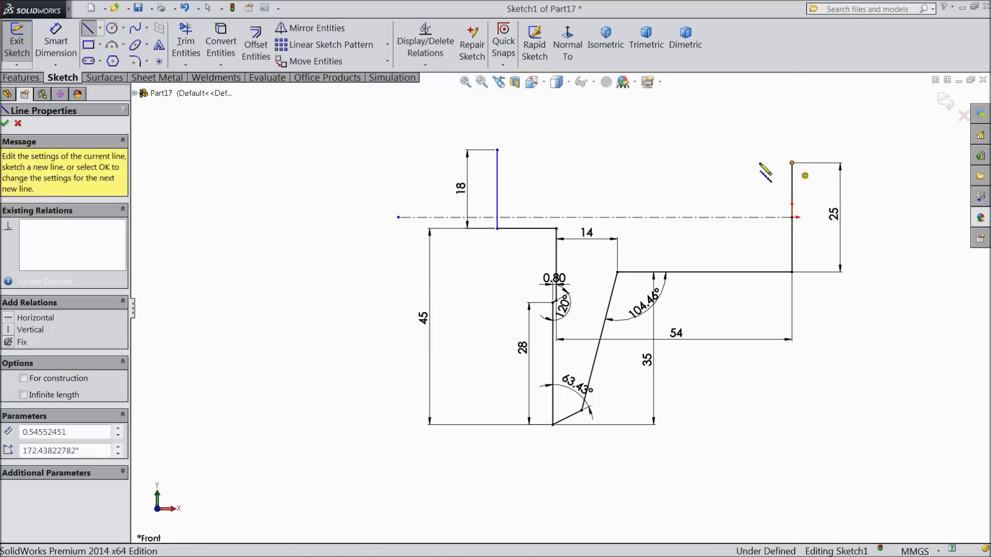
click(524, 163)
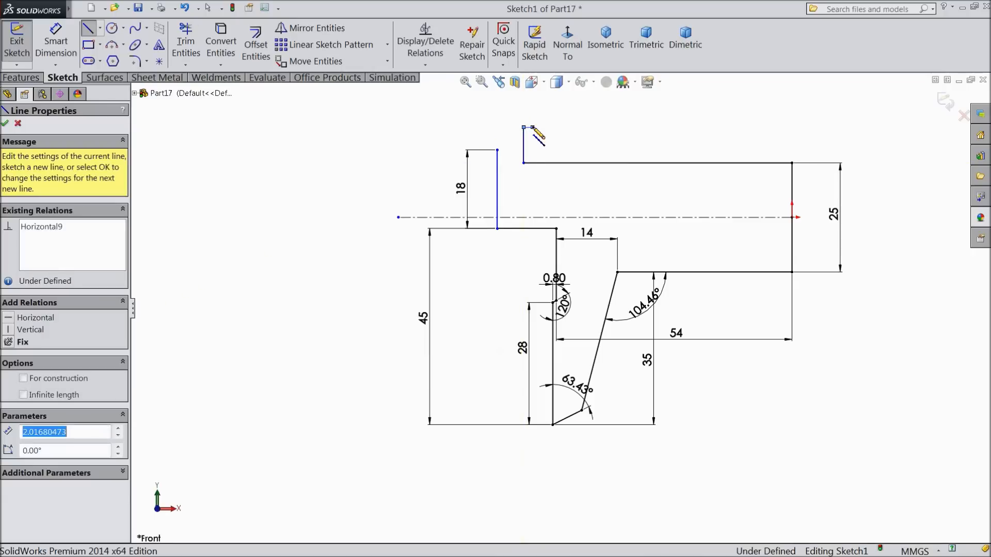
click(525, 127)
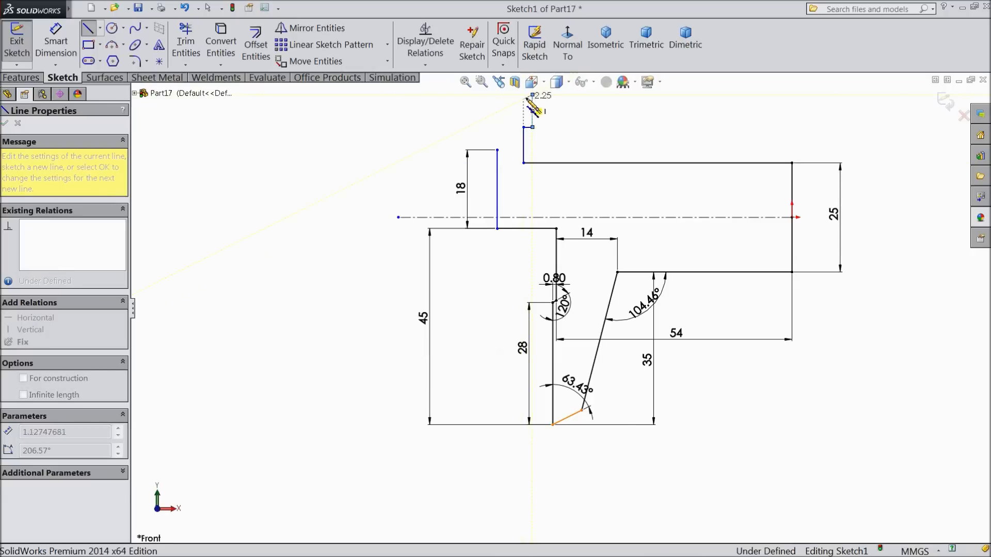
click(497, 150)
right_click(444, 151)
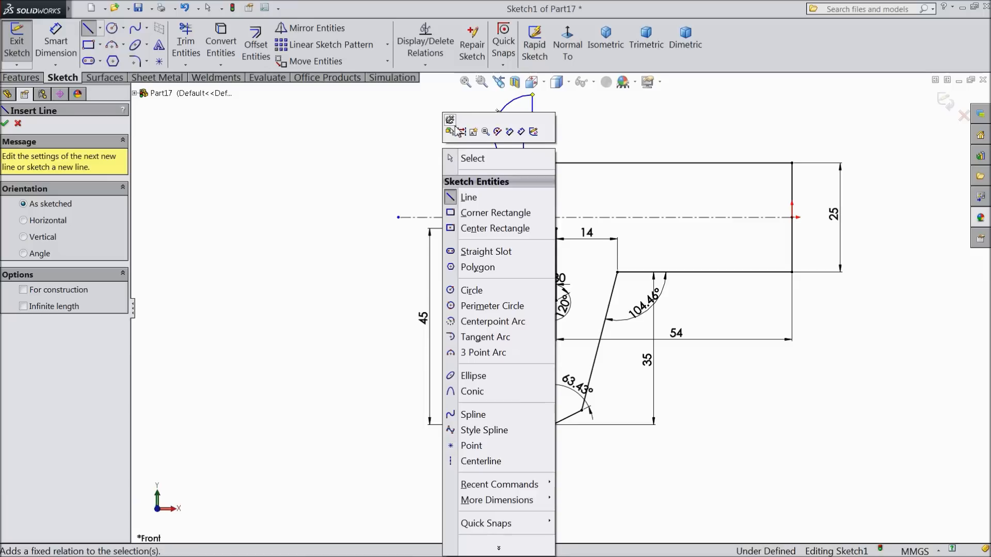
click(460, 161)
key(f)
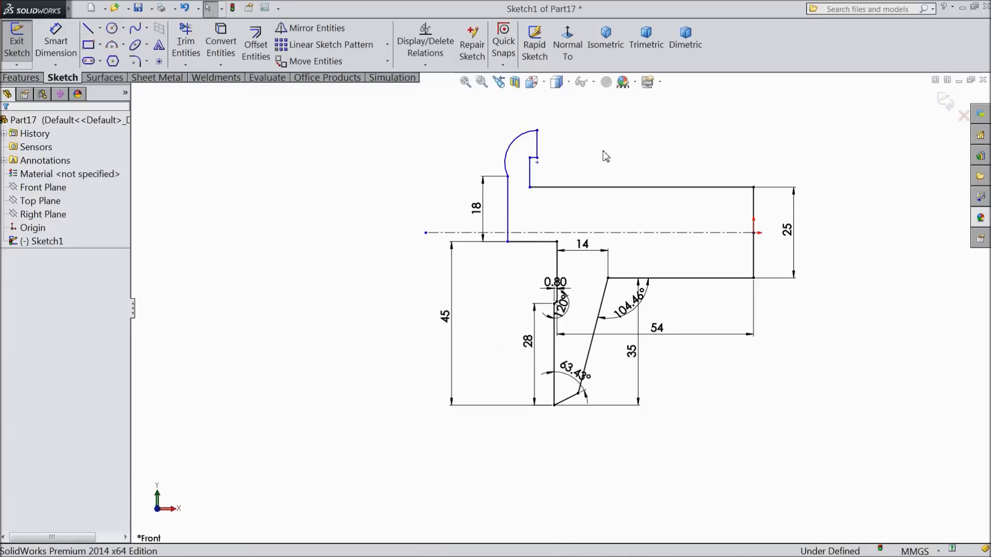
- Dimension the horizontal distance between the 18 mm vertical line and the lower end of the short inner vertical to 5.93 mm
scroll(574, 202, down, 2)
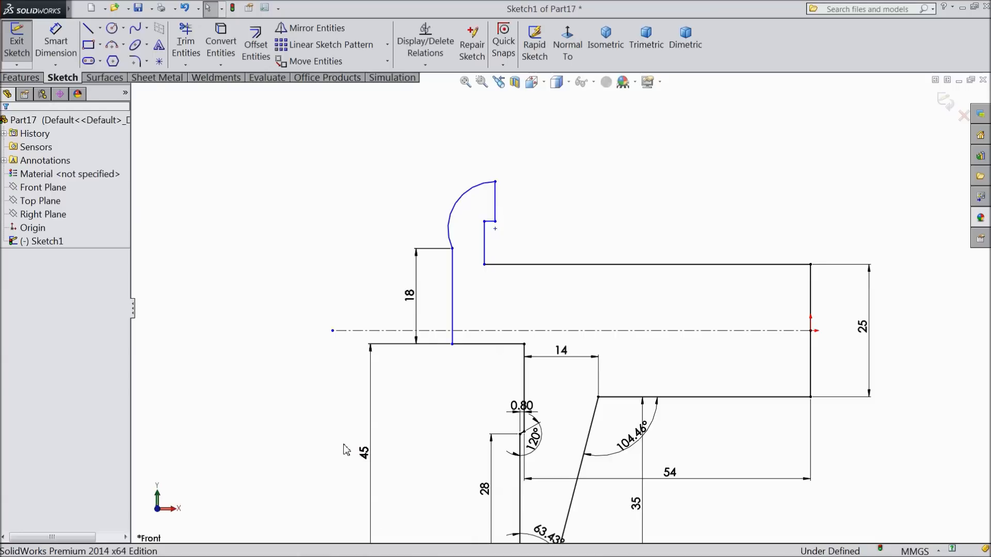
scroll(556, 328, down, 1)
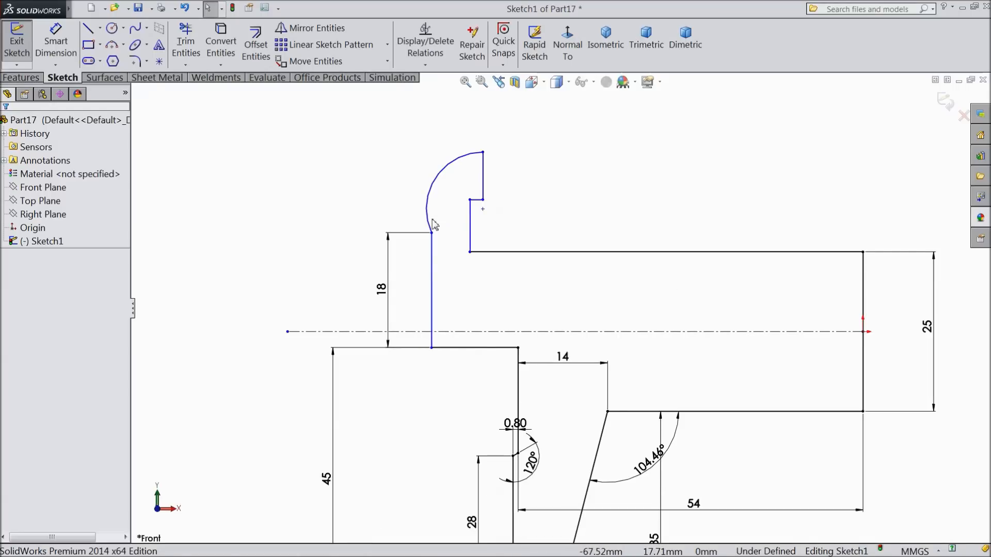
click(55, 41)
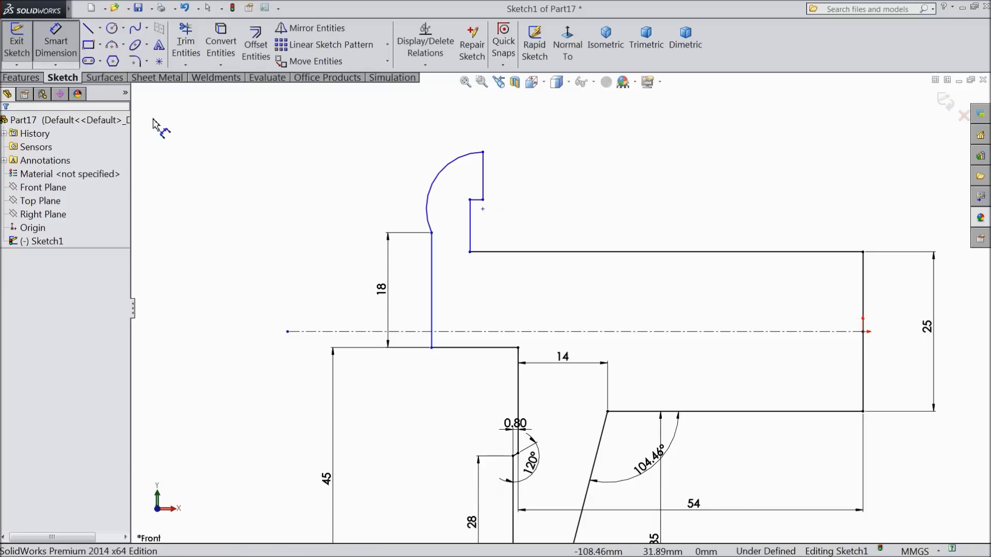
scroll(449, 278, down, 1)
scroll(508, 261, down, 1)
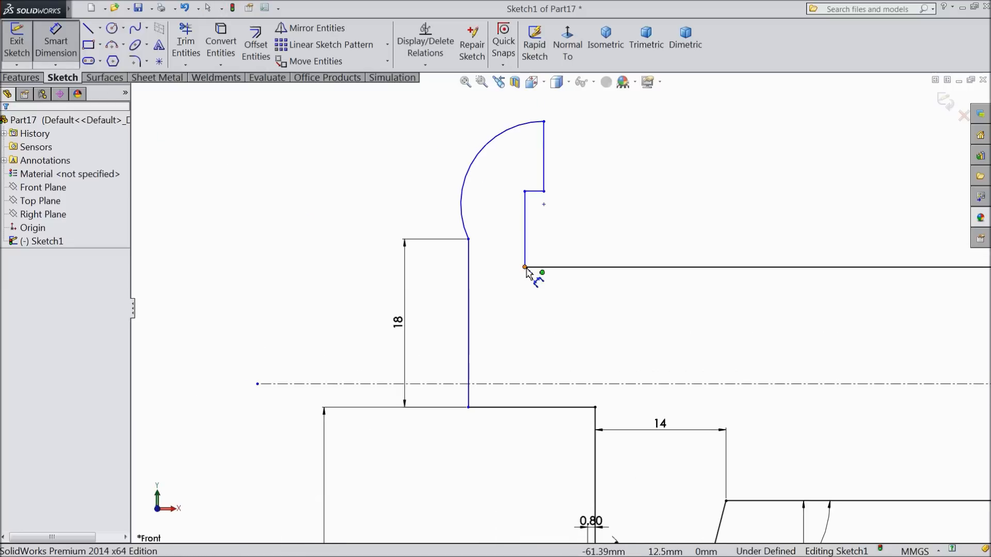
click(525, 267)
click(469, 275)
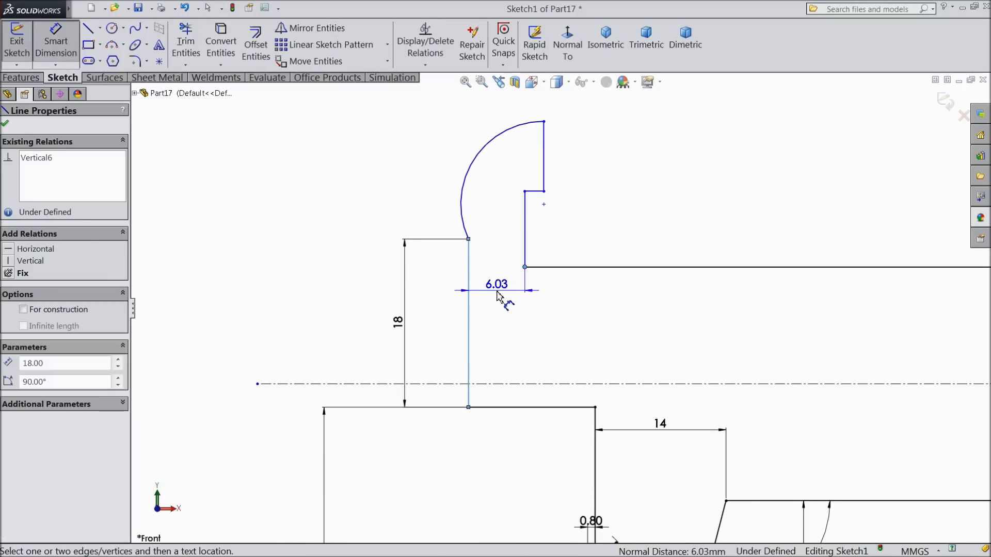
click(497, 296)
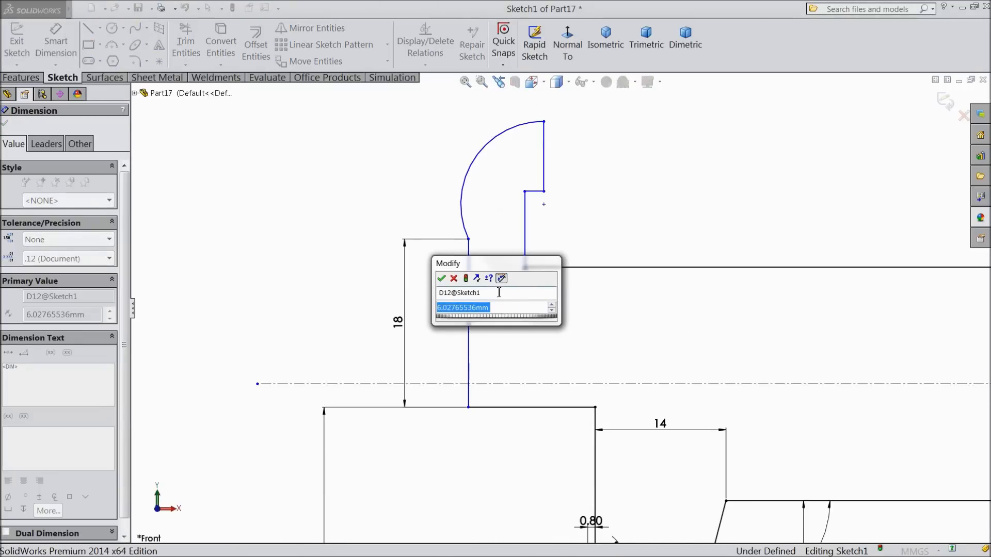
text(5.93)
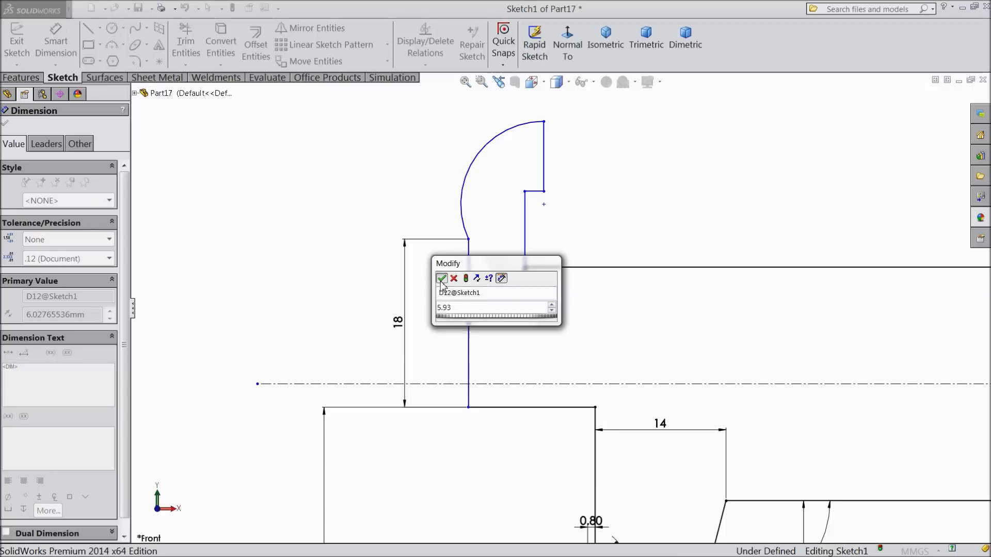
click(441, 278)
- Dimension the overall horizontal distance from the 18 mm vertical line to the vertical edge through the origin to 68.93 mm
click(468, 320)
scroll(470, 320, up, 3)
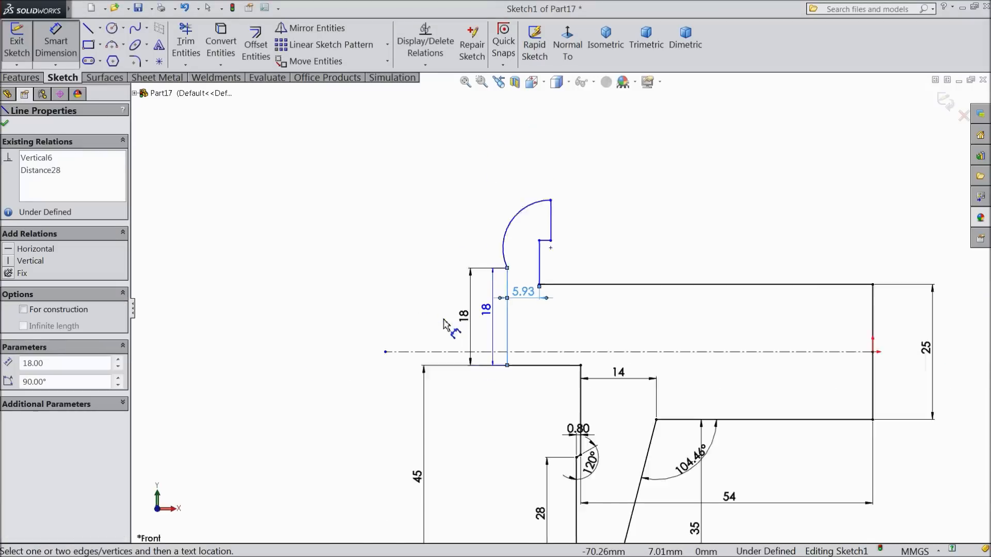
click(821, 319)
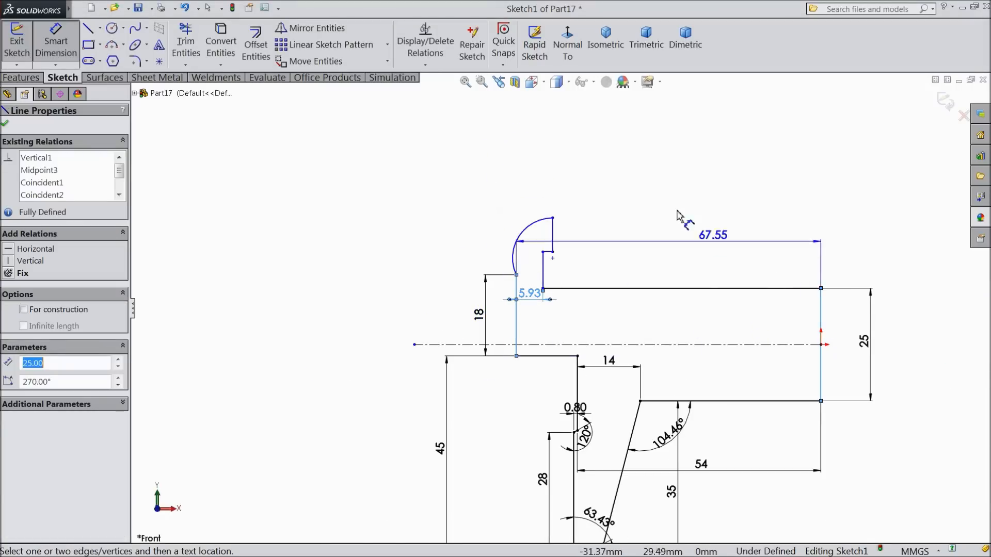
click(671, 182)
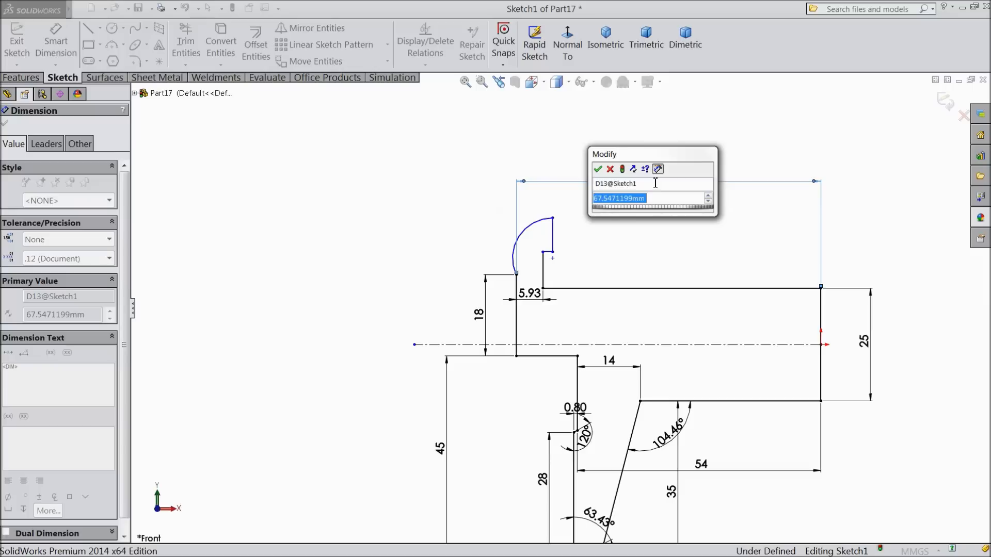
text(6)
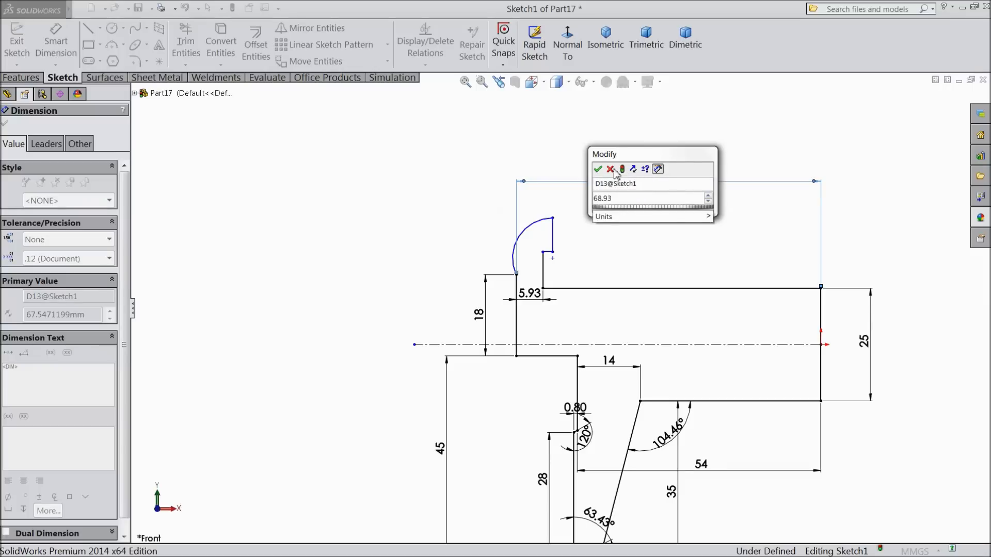
text(8.93)
click(598, 170)
- Finish dimensioning and make the upper jaw arc tangent to the 18 mm vertical line
scroll(609, 284, down, 3)
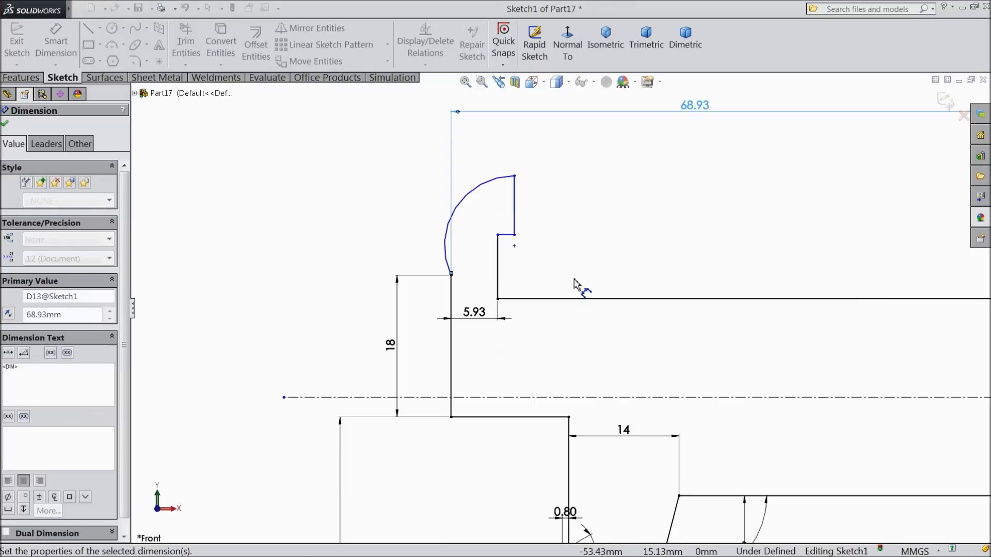
scroll(506, 276, down, 2)
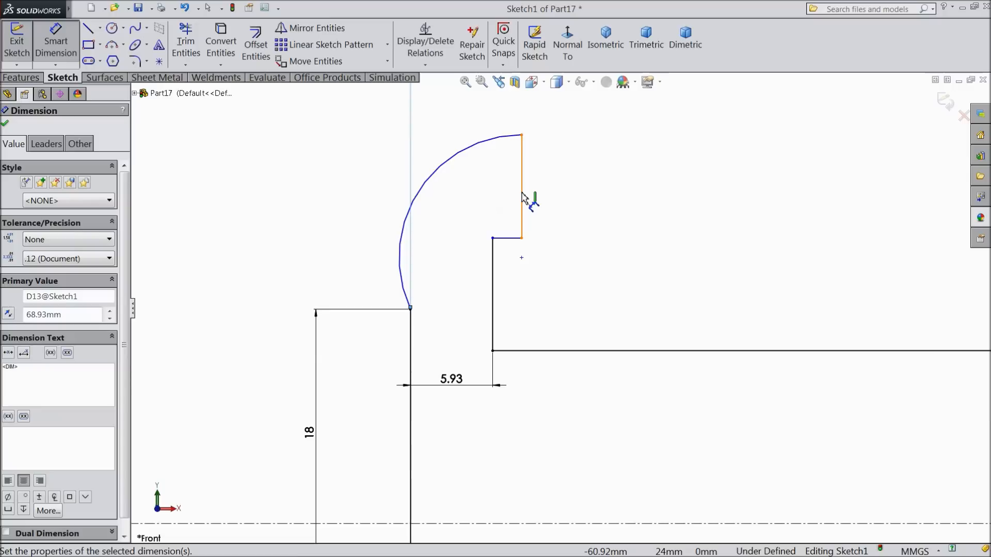
click(46, 40)
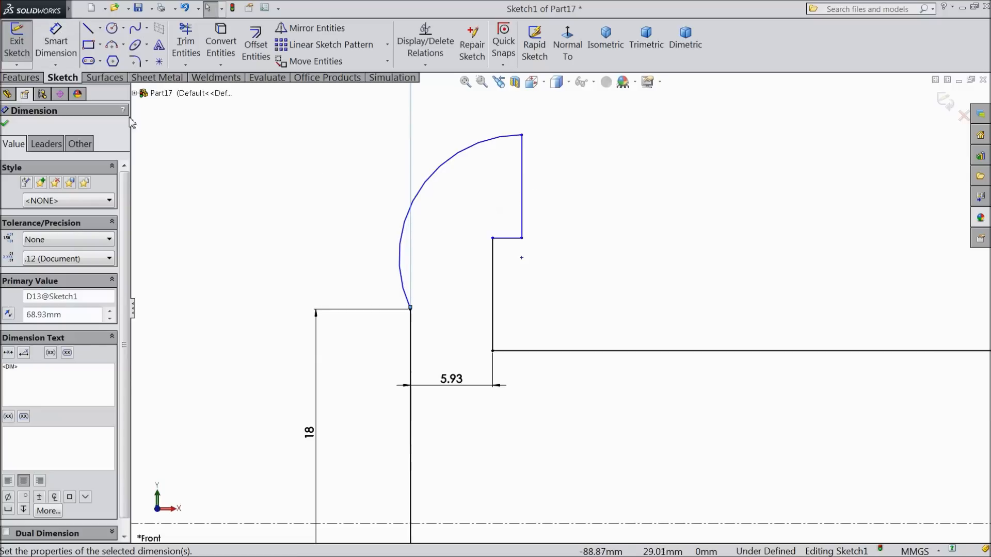
click(411, 330)
ctrl+click(402, 287)
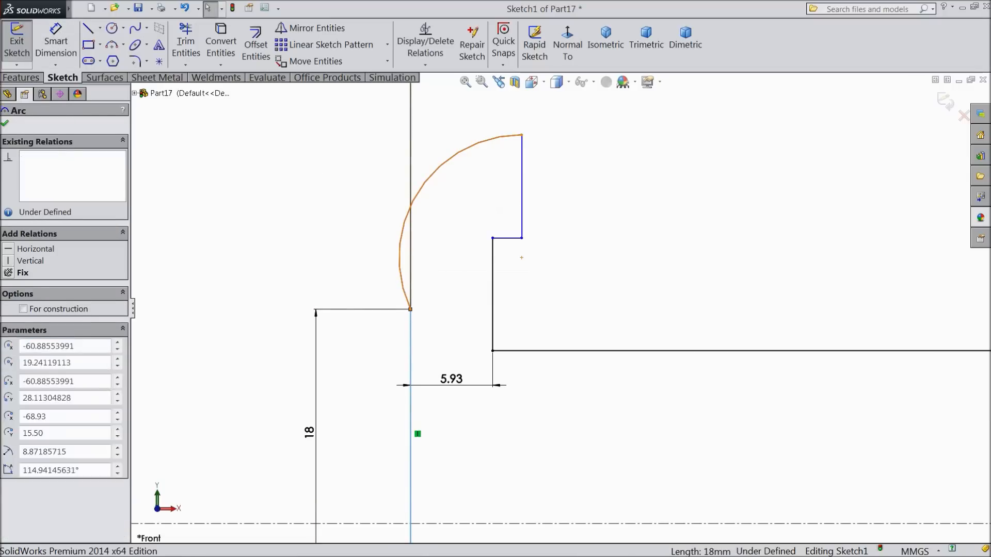
click(437, 256)
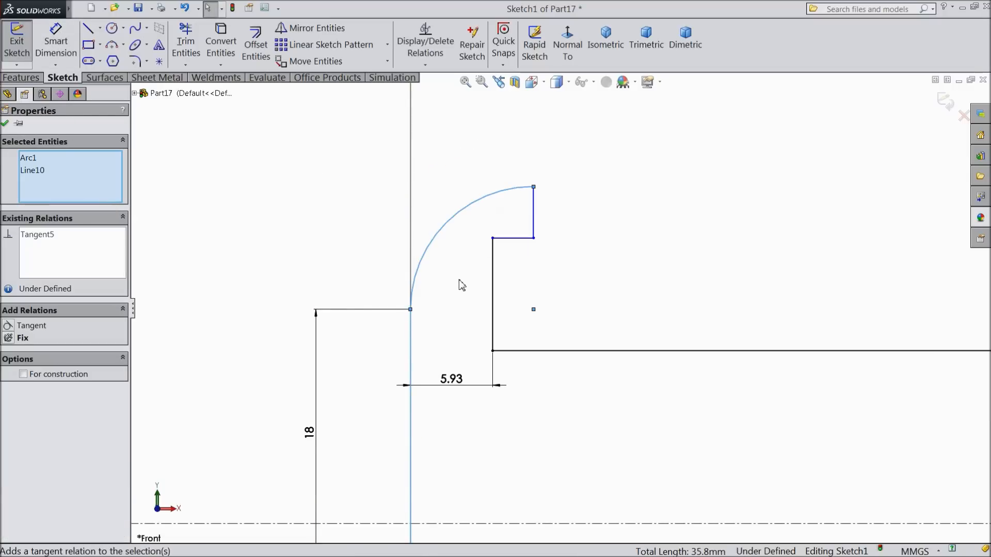
- Dimension the upper jaw arc to an 18 mm radius and finish dimensioning
click(54, 47)
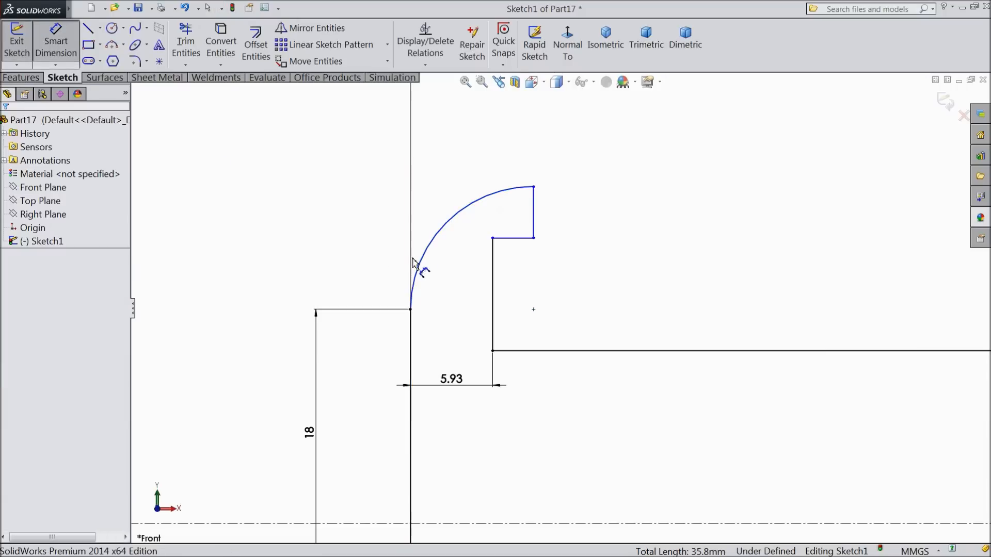
click(426, 251)
click(376, 208)
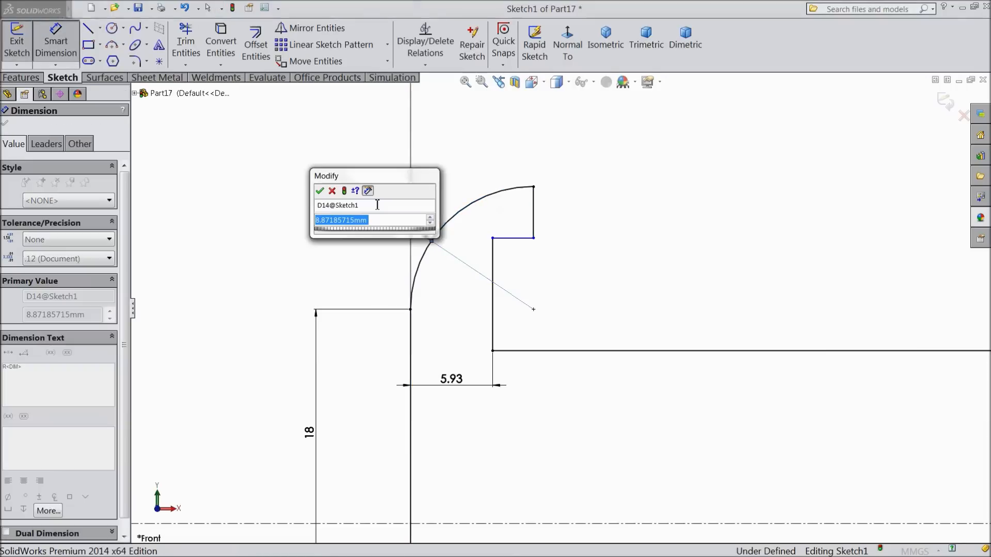
text(1)
click(319, 191)
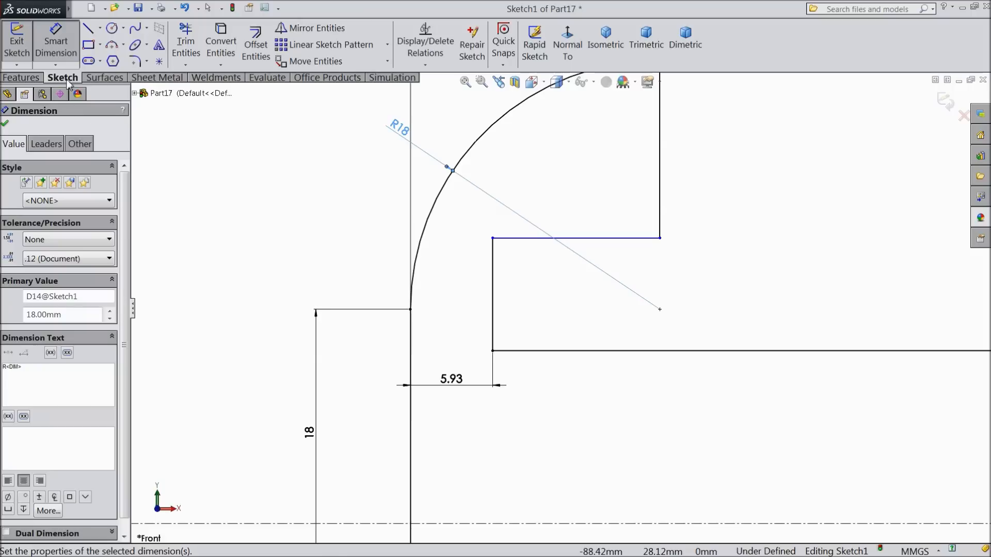
key(Escape)
- Add a horizontal relation between the arc's lower endpoint and its center point
click(410, 309)
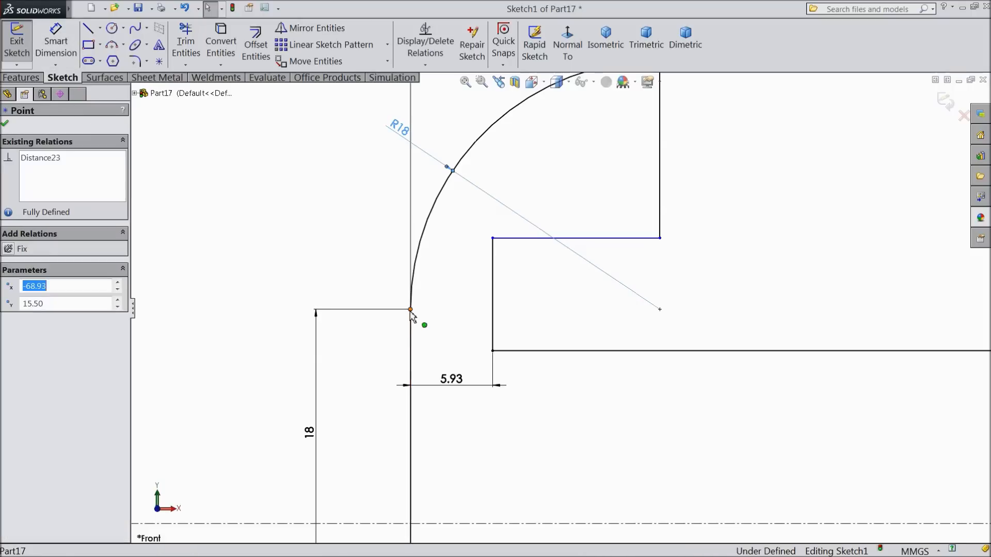
ctrl+click(659, 310)
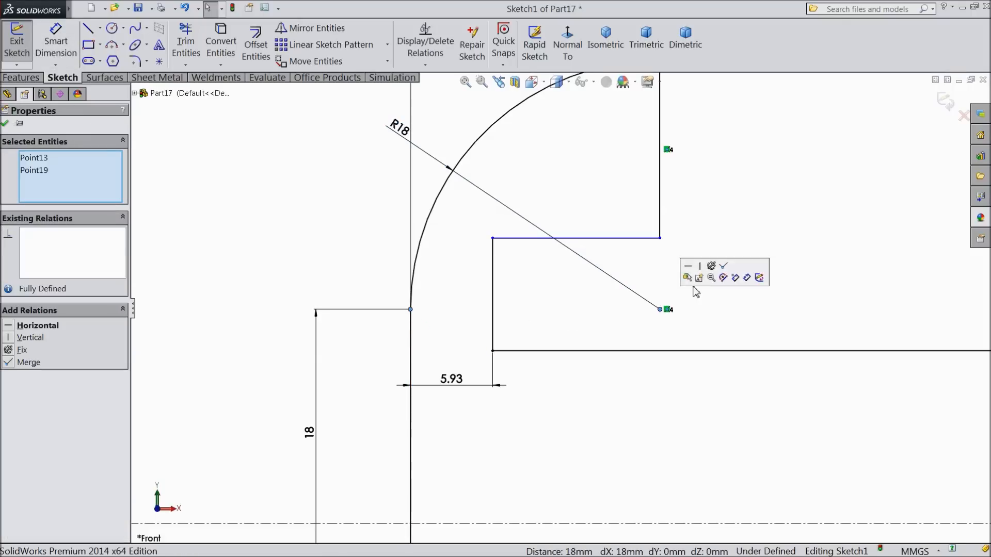
click(690, 272)
- Try to dimension the horizontal distance between the vertical under the arc's upper end and the short inner vertical
scroll(539, 268, up, 2)
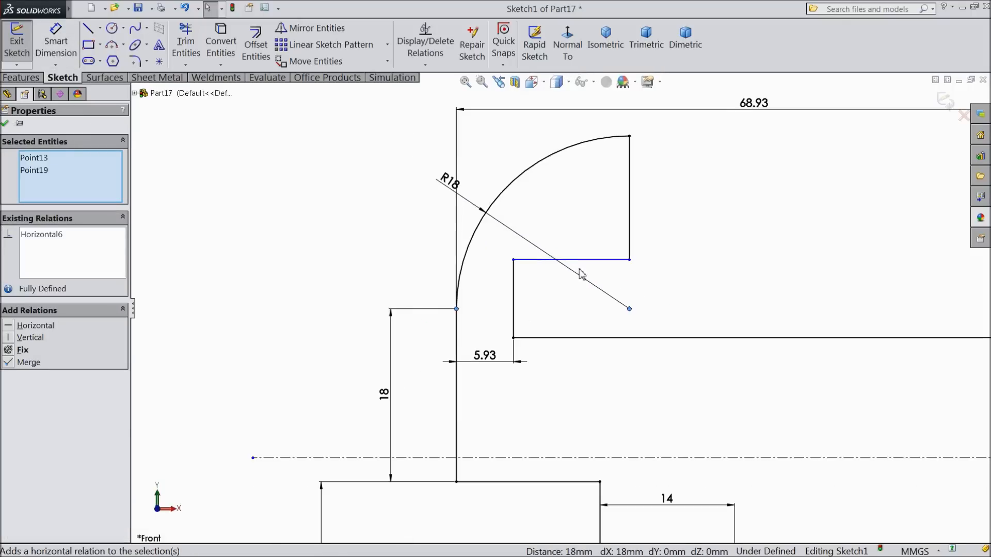
click(55, 44)
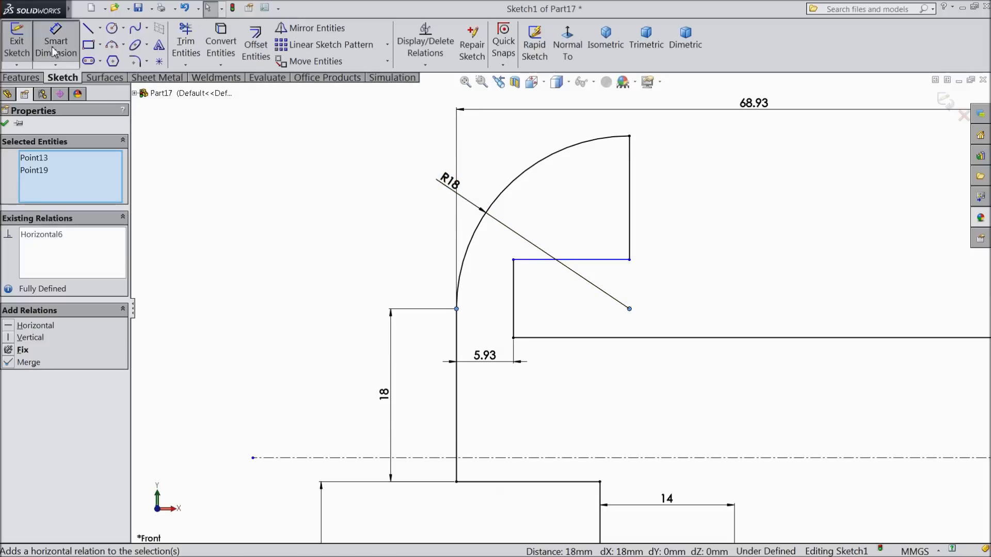
click(629, 232)
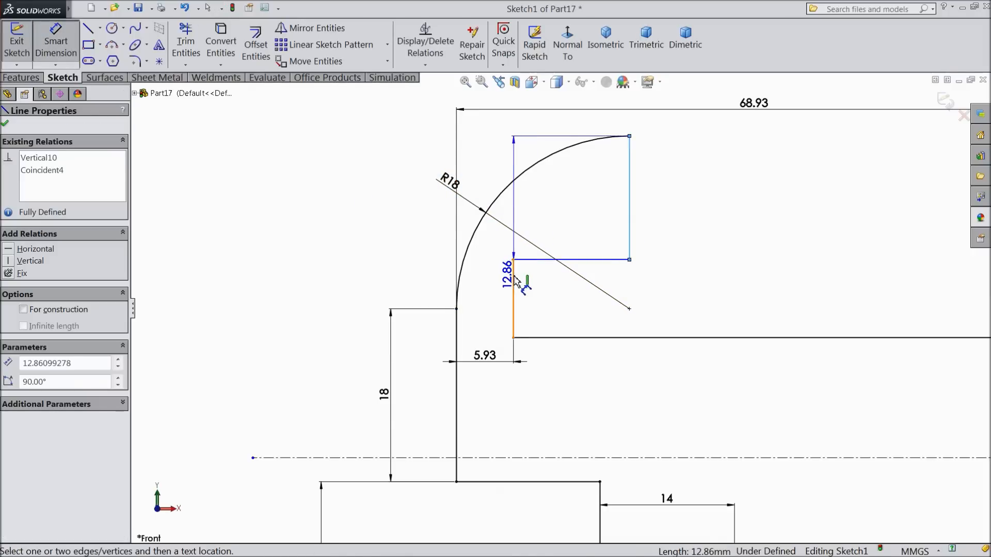
click(513, 297)
click(556, 138)
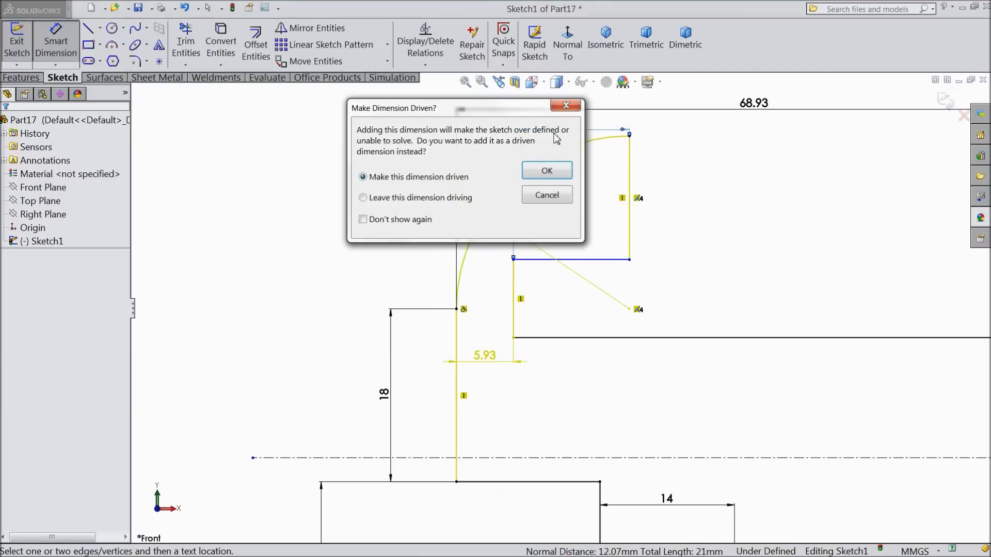
- Cancel the over-defining dimension and dimension the vertical line below the arc's upper end to 9.5 mm
click(565, 106)
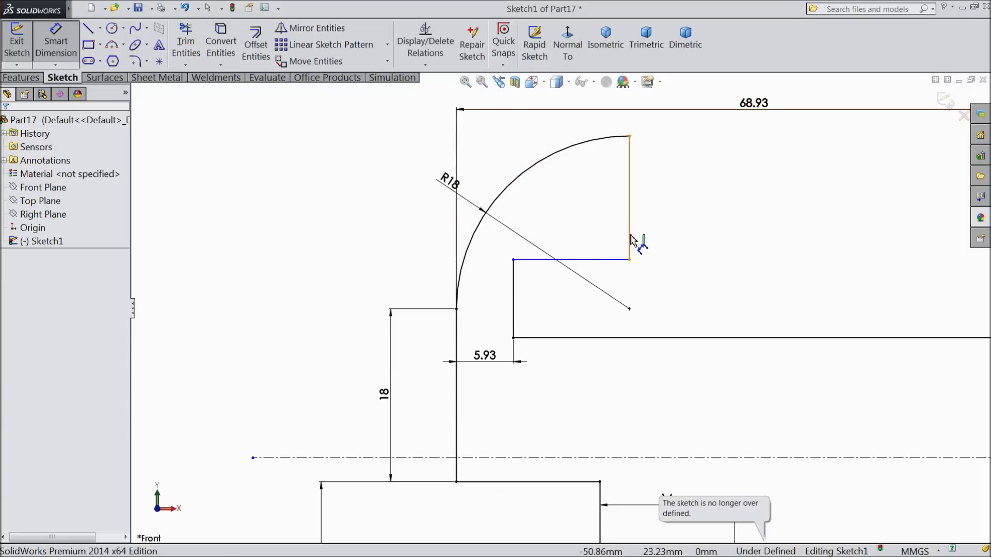
click(626, 260)
click(631, 228)
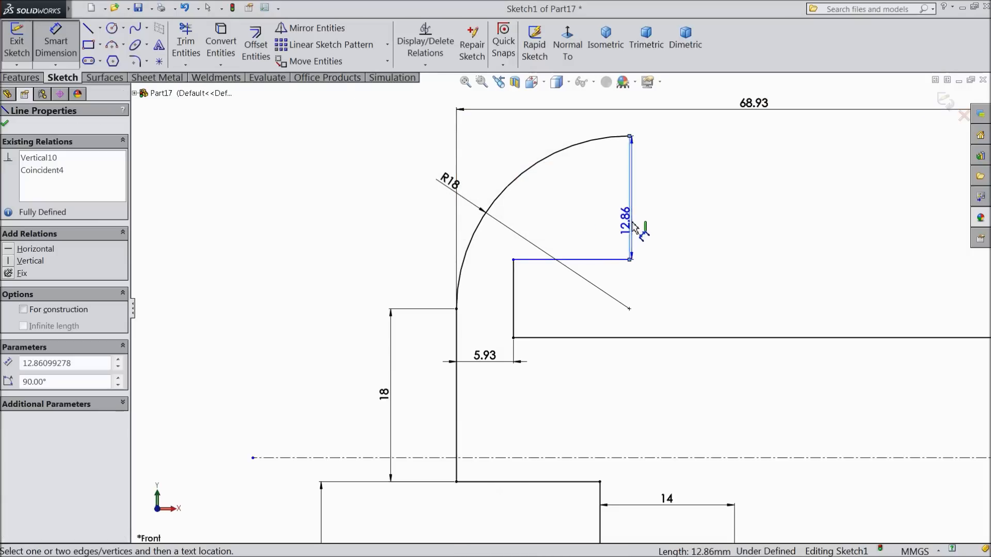
click(657, 215)
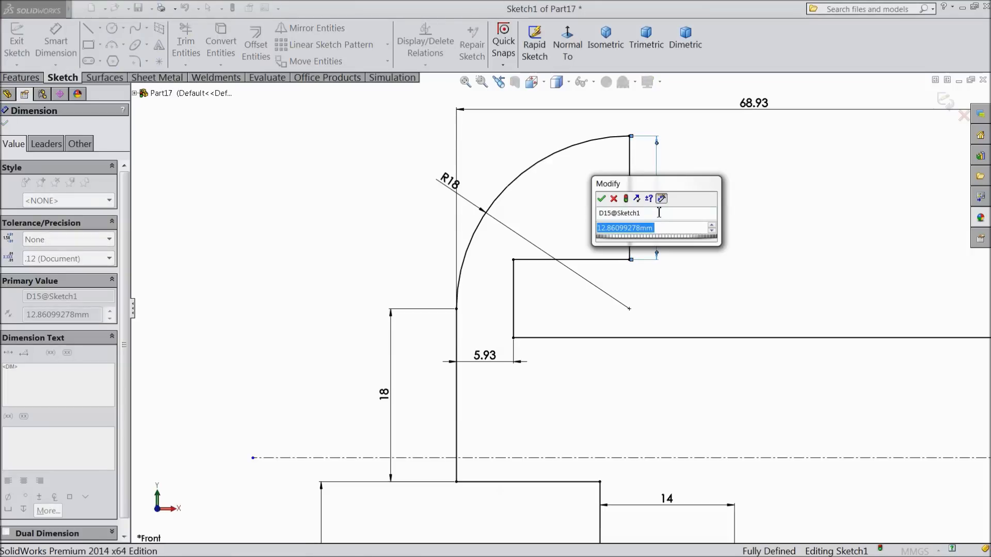
text(9.)
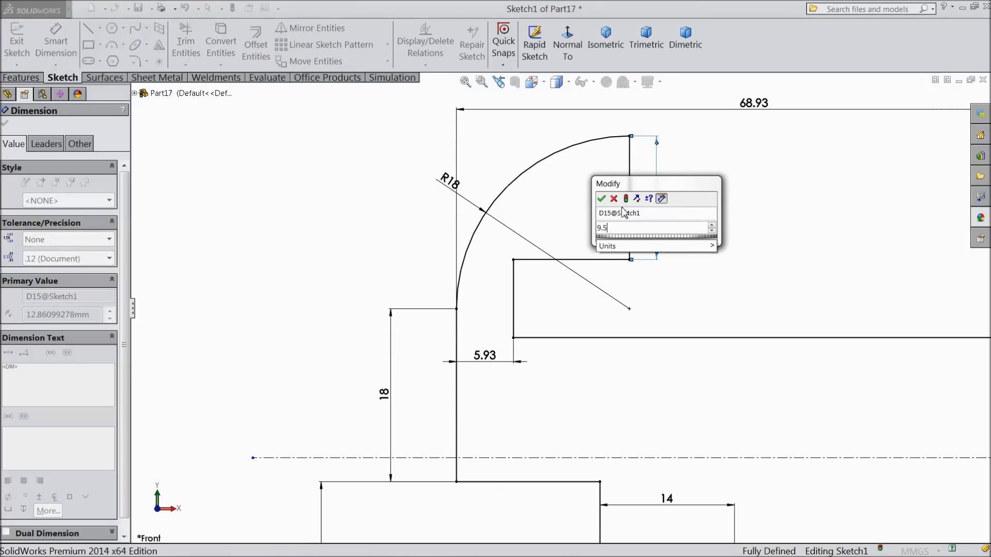
text(5)
click(601, 200)
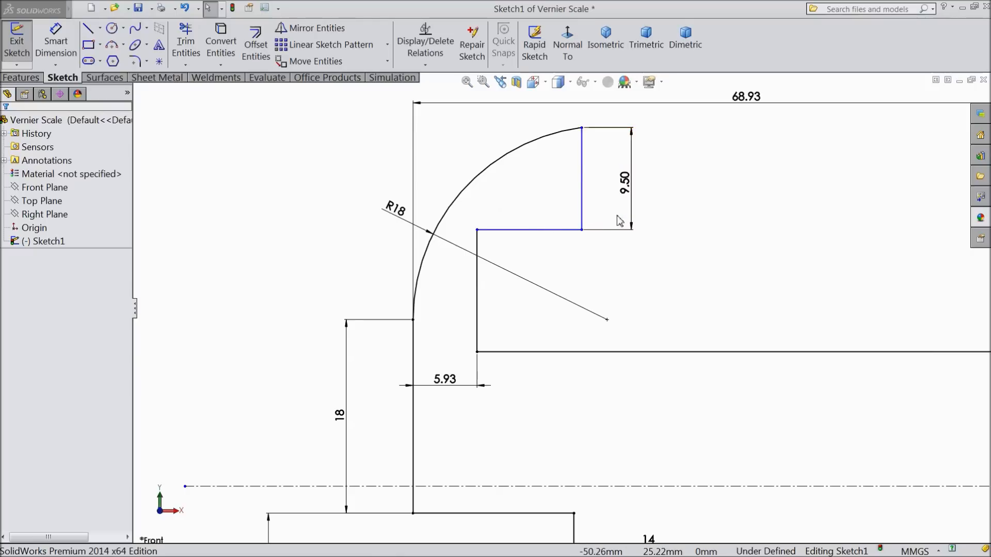
- Dimension the horizontal distance between the 9.5 mm vertical line and the lower vertical line to 1 mm
click(56, 41)
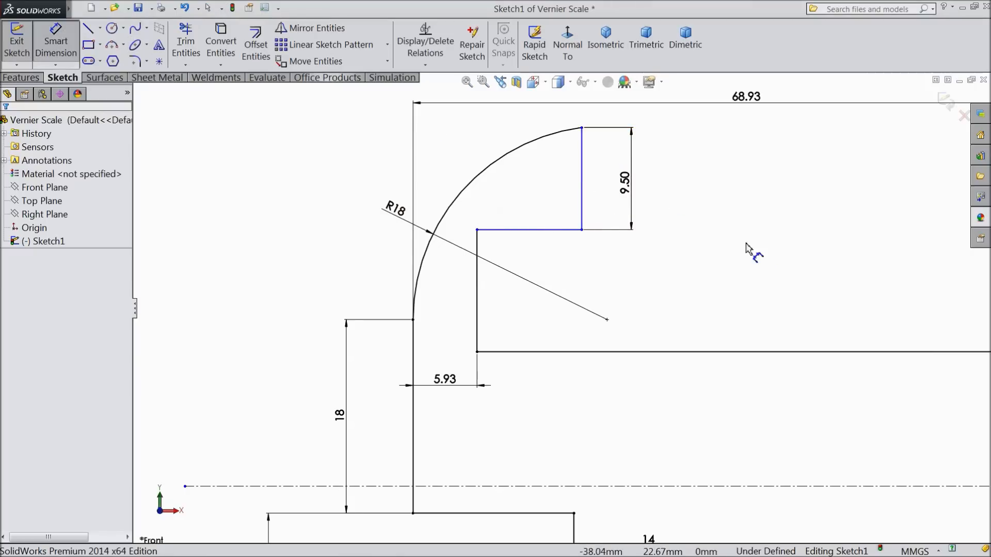
click(582, 206)
click(476, 247)
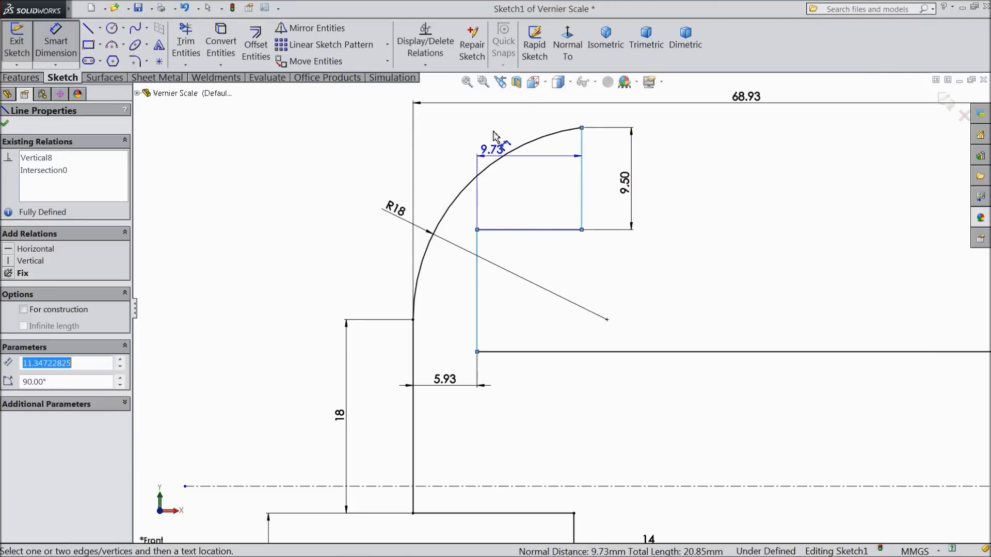
click(526, 113)
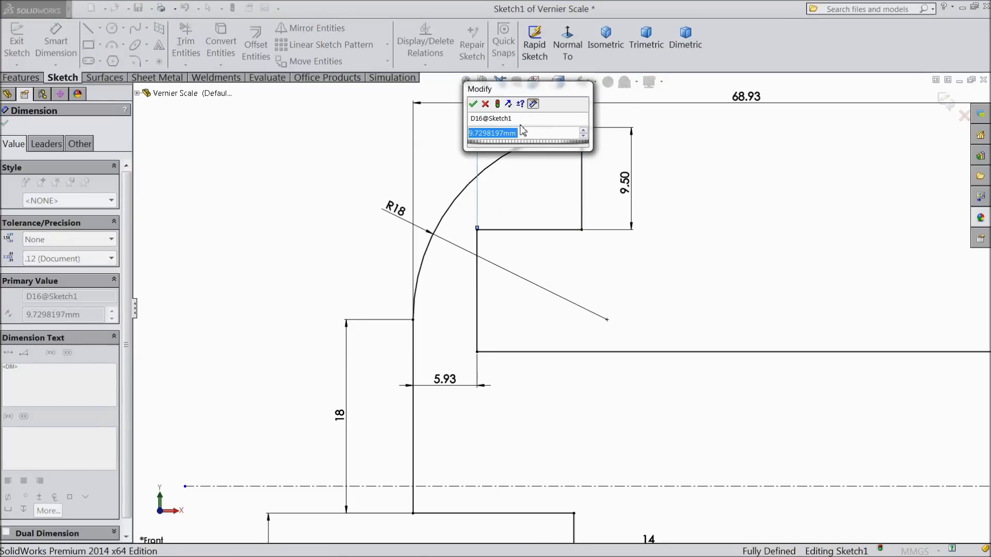
text(1)
click(473, 103)
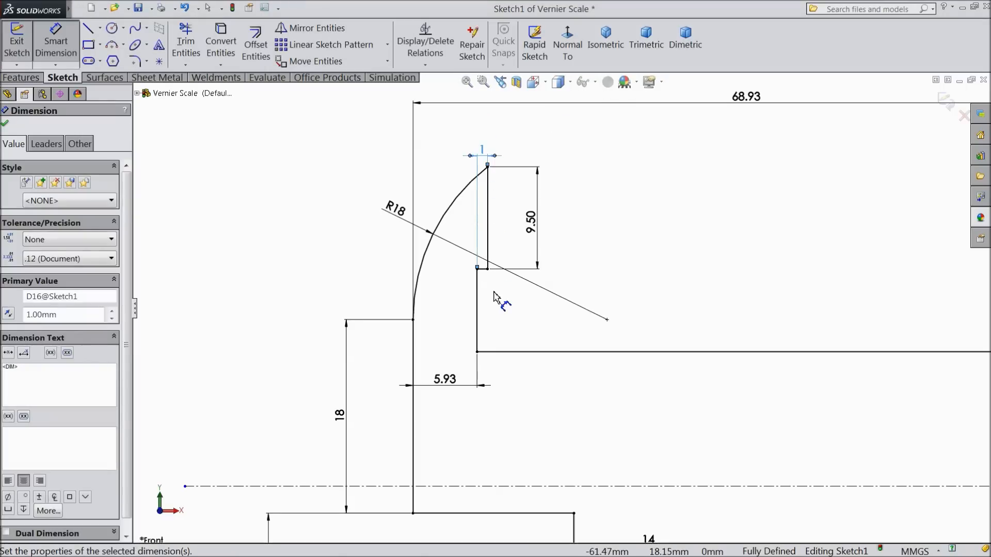
scroll(491, 297, down, 1)
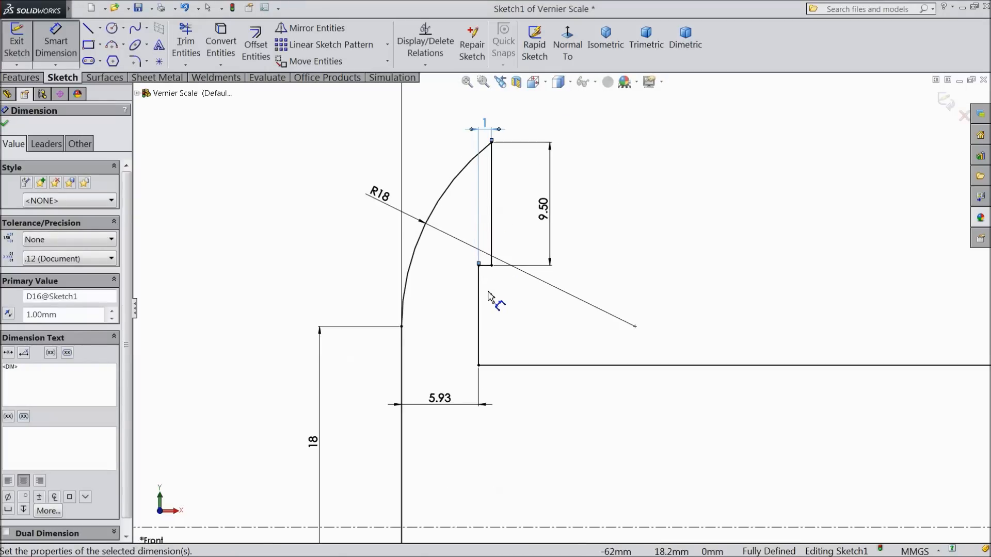
click(492, 145)
click(599, 365)
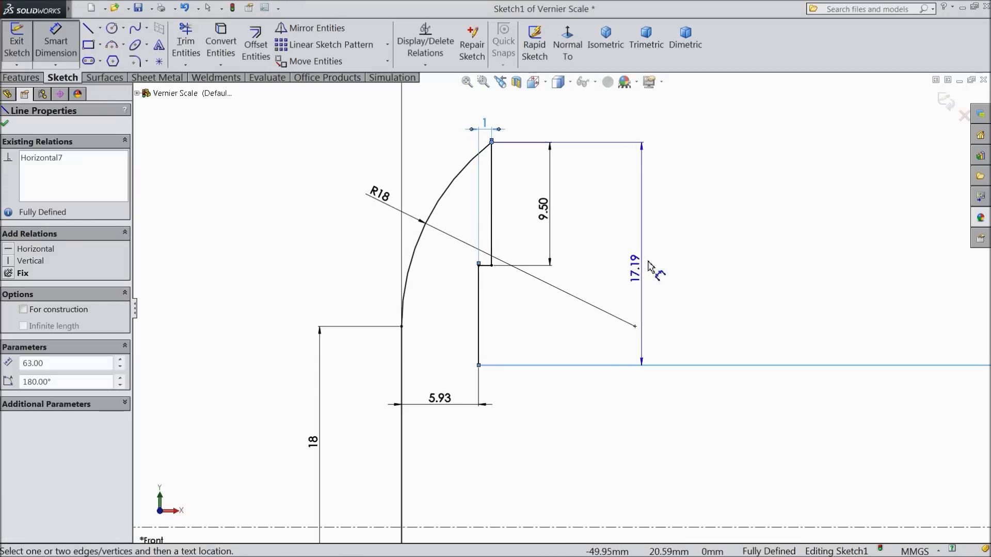
click(686, 249)
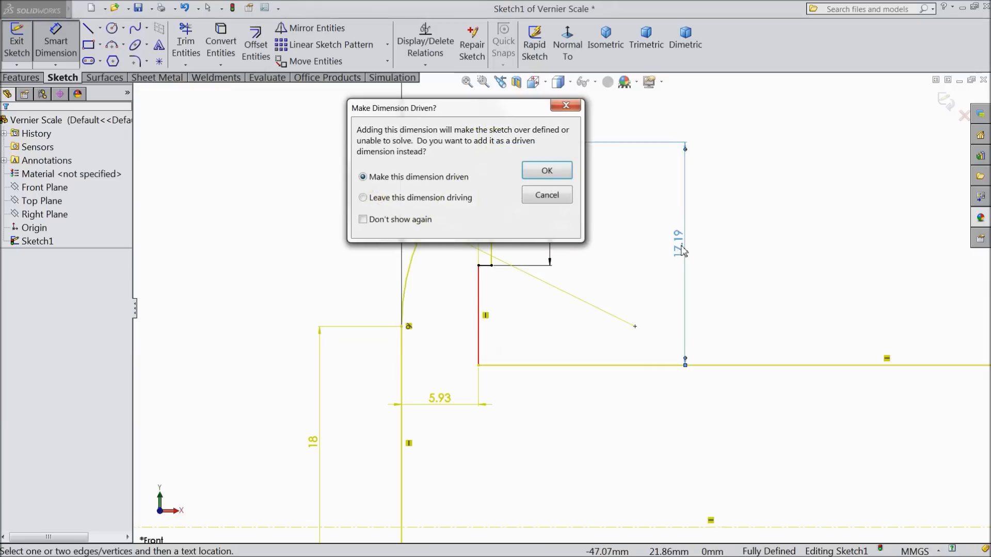
click(566, 107)
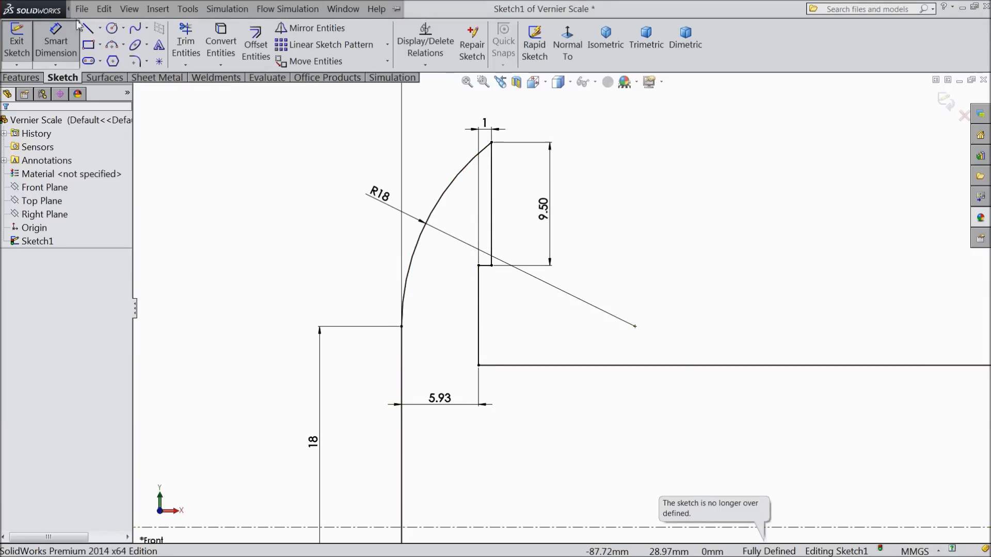
click(68, 52)
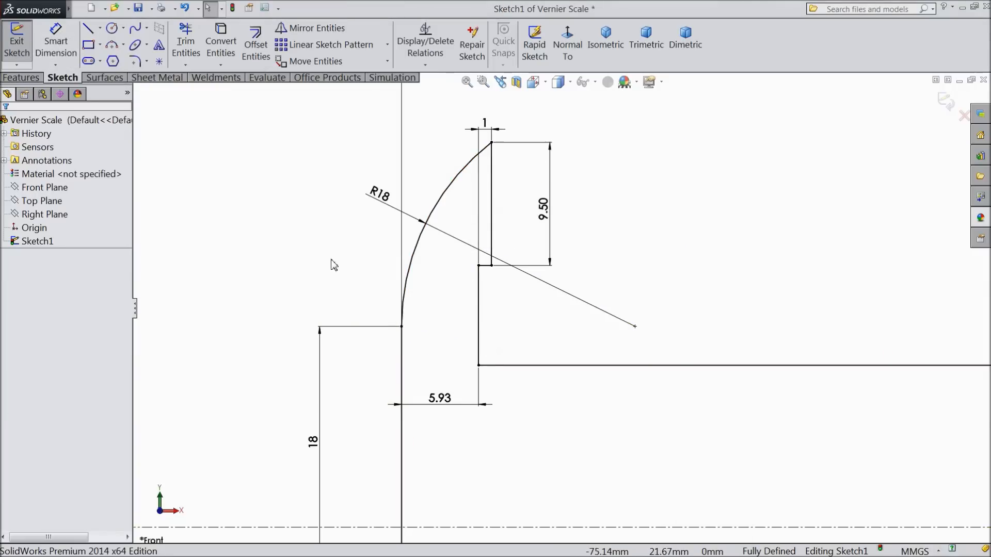
- Delete the tangent relation between the R18 arc and the vertical line below it
click(404, 303)
click(409, 326)
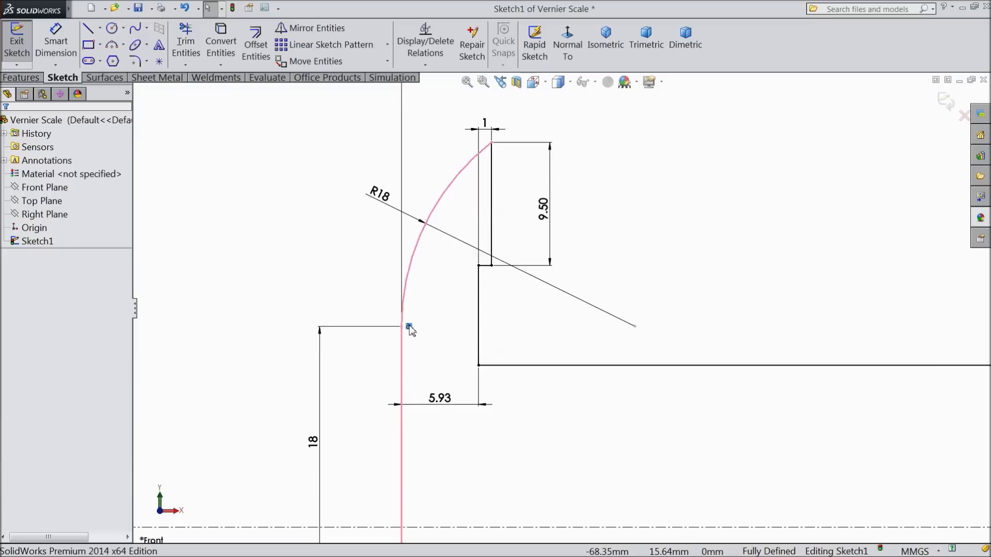
key(Delete)
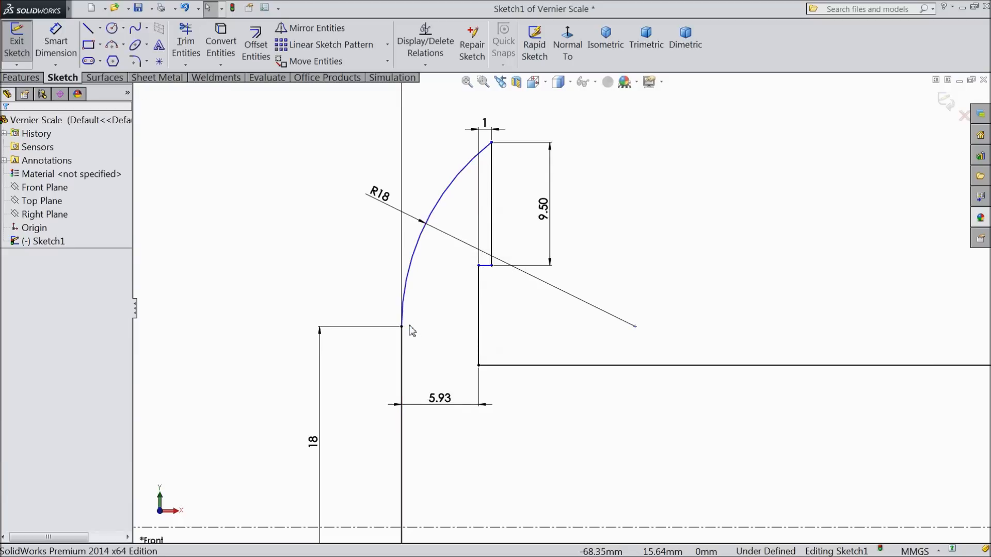
- Dimension the vertical distance from the arc's upper endpoint to the long horizontal line to 17 mm
click(56, 44)
click(491, 142)
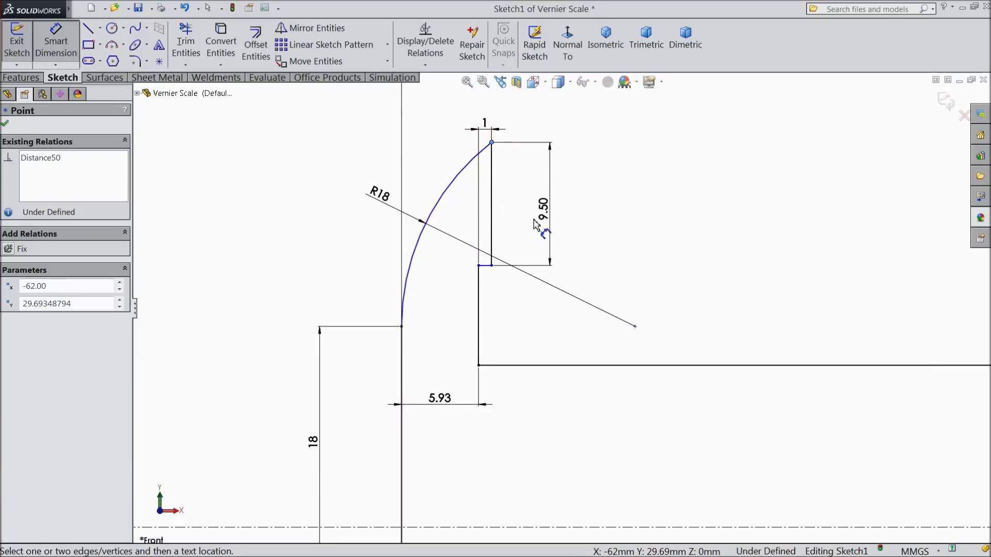
click(569, 365)
click(672, 281)
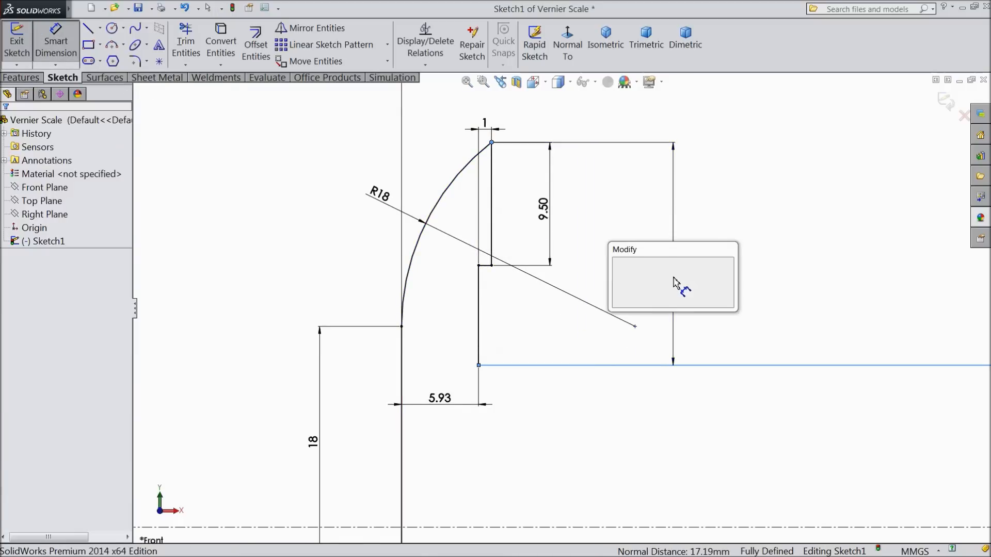
text(17)
key(Return)
- Sketch a circle of about 0.9 mm radius below the lower end of the 9.5 mm line, passing through that endpoint
scroll(508, 286, down, 4)
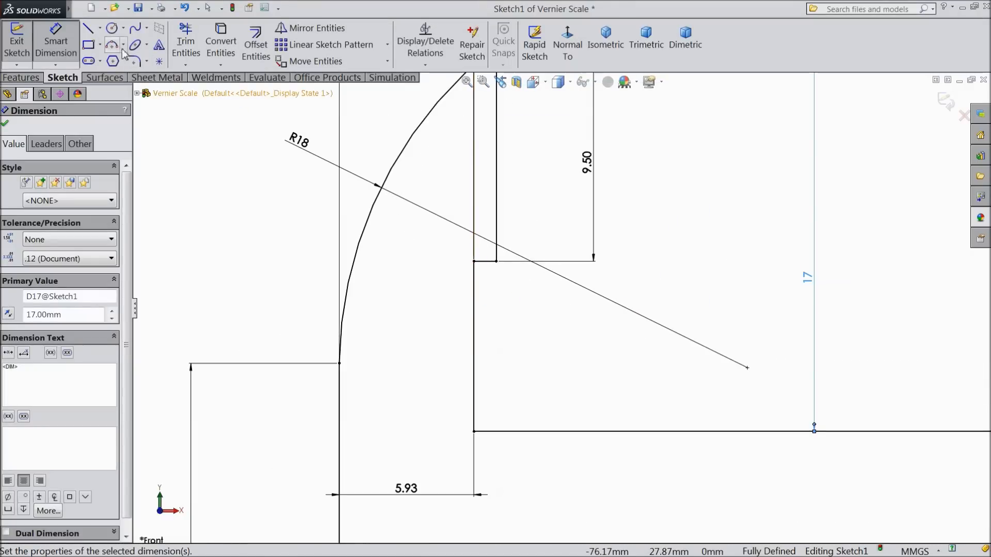
click(113, 31)
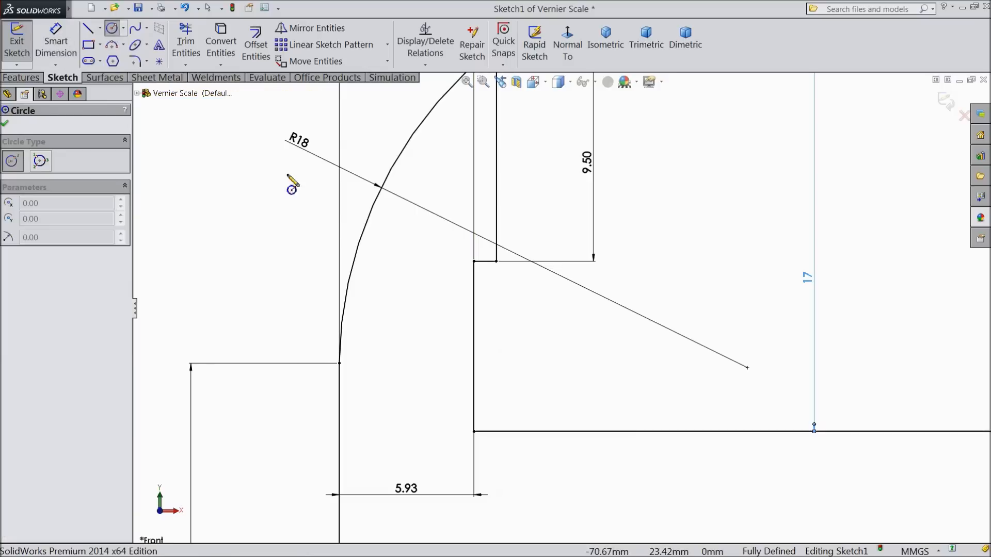
click(497, 283)
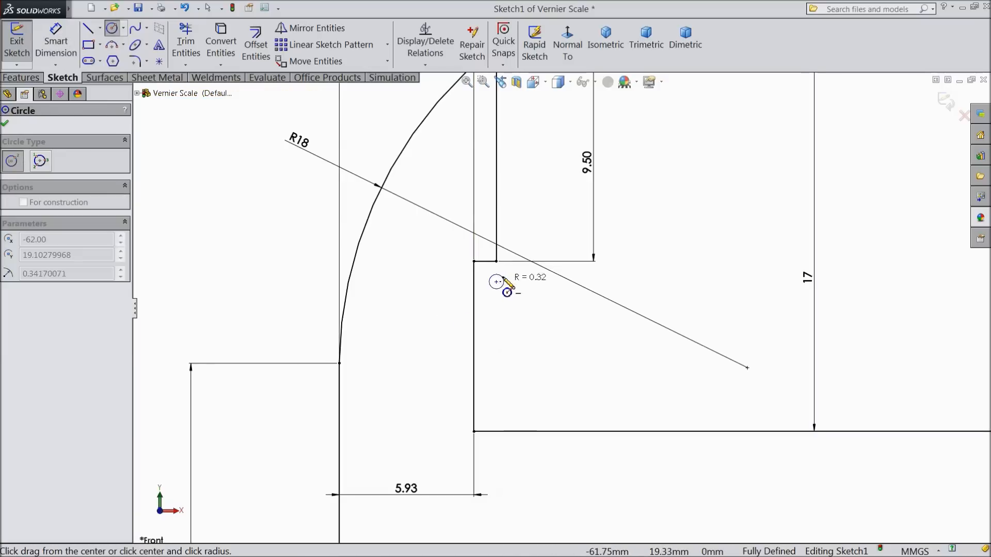
click(496, 262)
scroll(493, 270, down, 4)
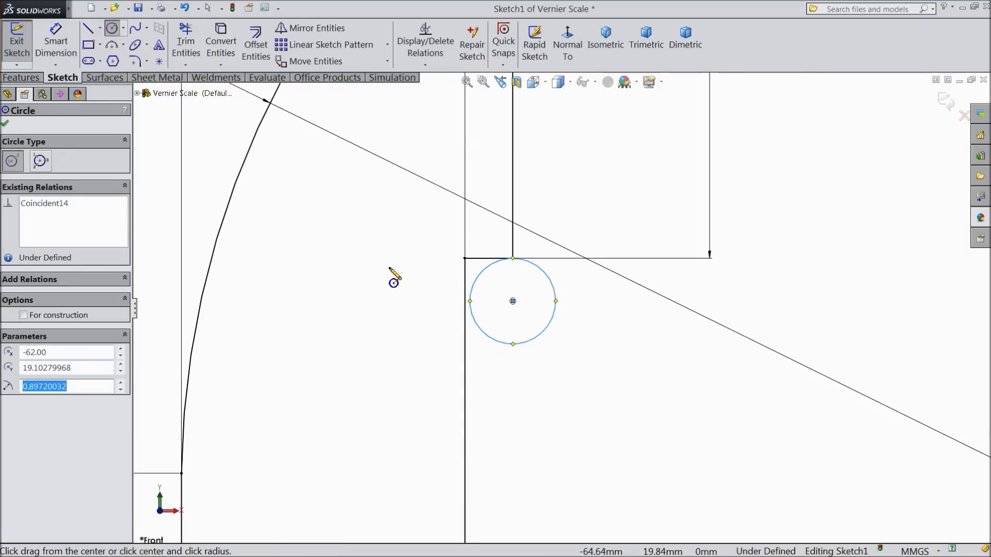
right_click(382, 273)
click(409, 129)
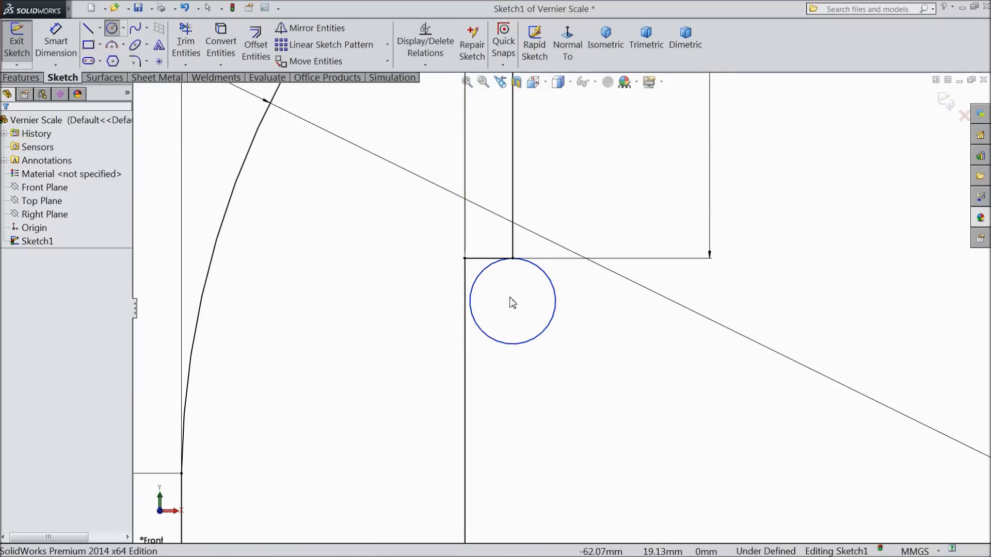
- Add a tangent relation between the small circle and the vertical line beside it
click(464, 340)
ctrl+click(487, 337)
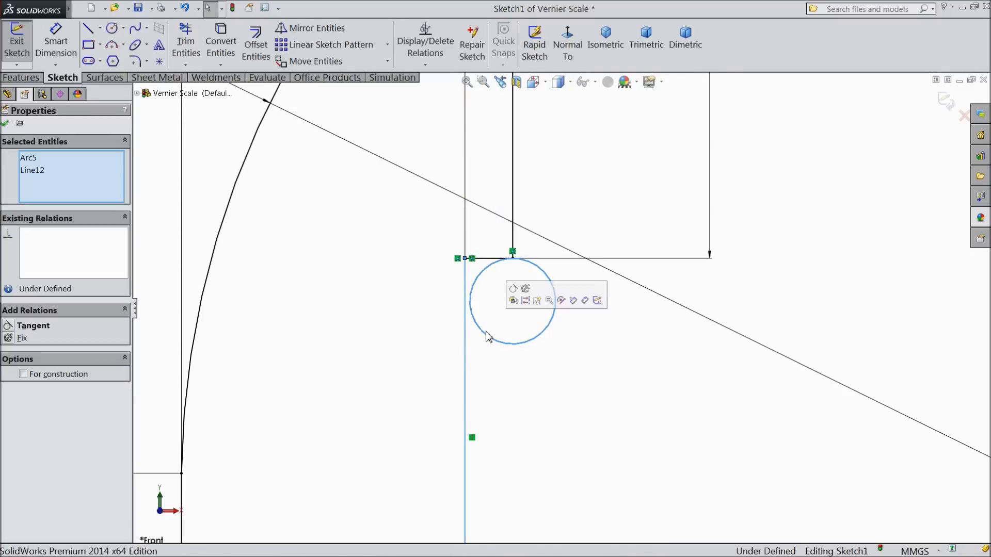
click(513, 288)
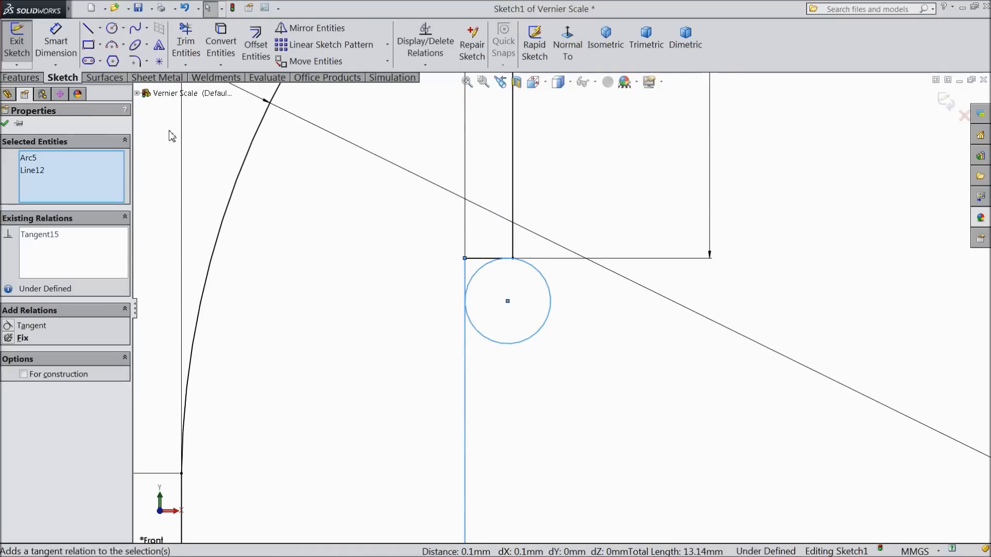
click(4, 122)
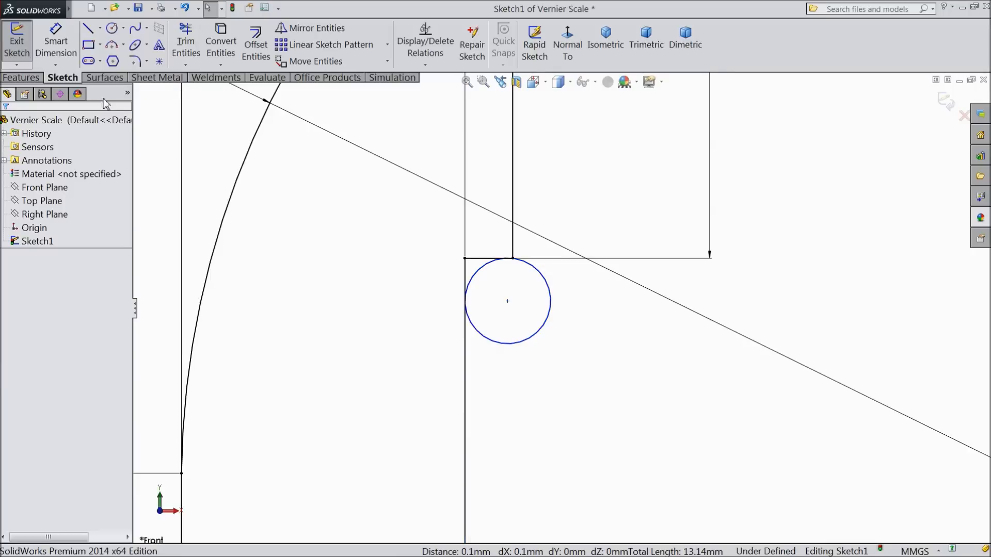
- Try to trim the small circle to its corner arc and trim away the line segments outside the arc
click(185, 50)
click(547, 328)
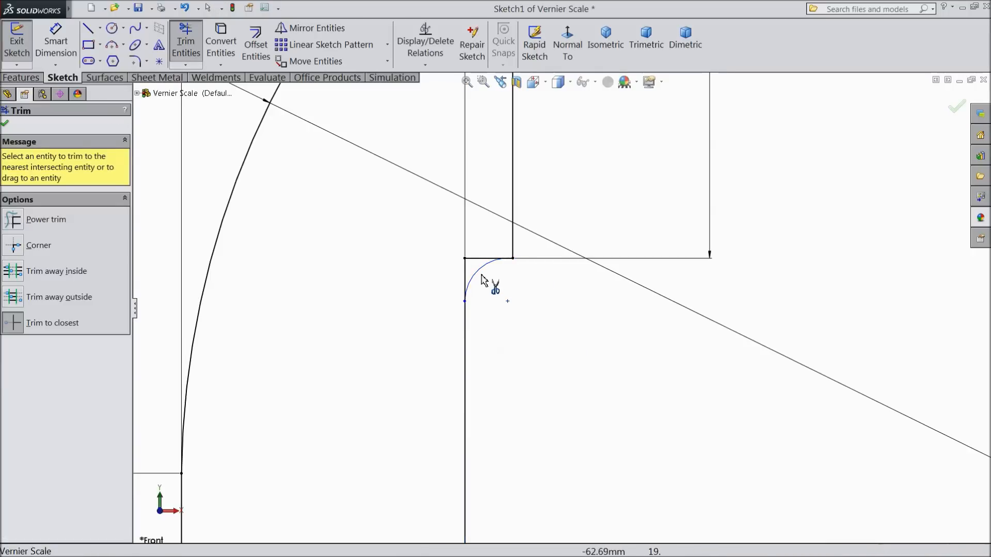
click(465, 275)
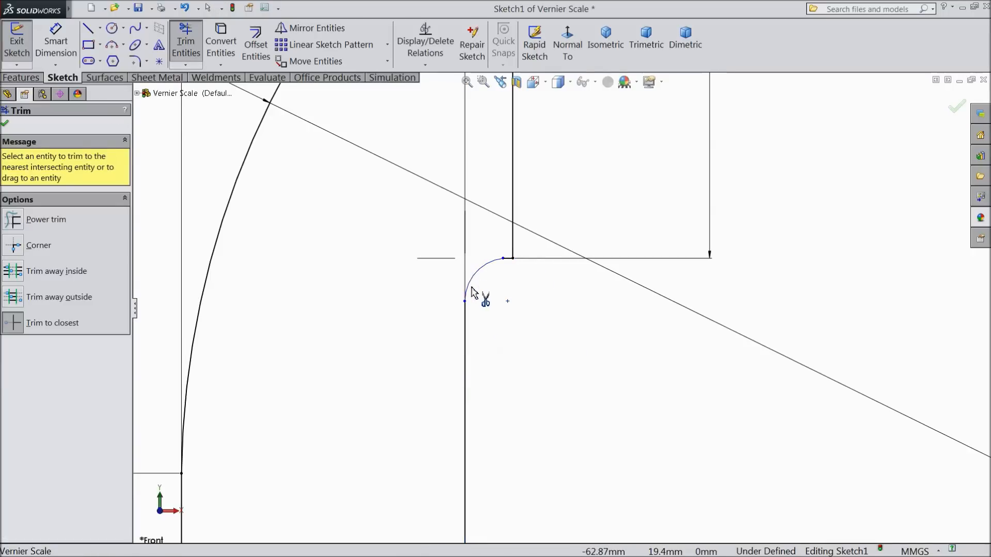
scroll(438, 279, up, 2)
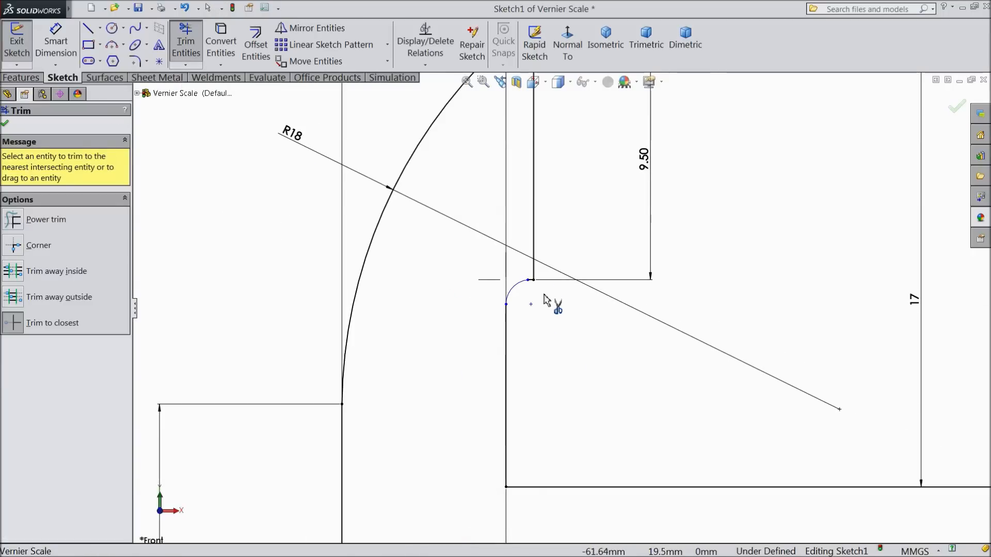
scroll(546, 299, down, 2)
scroll(546, 299, up, 3)
scroll(546, 298, down, 4)
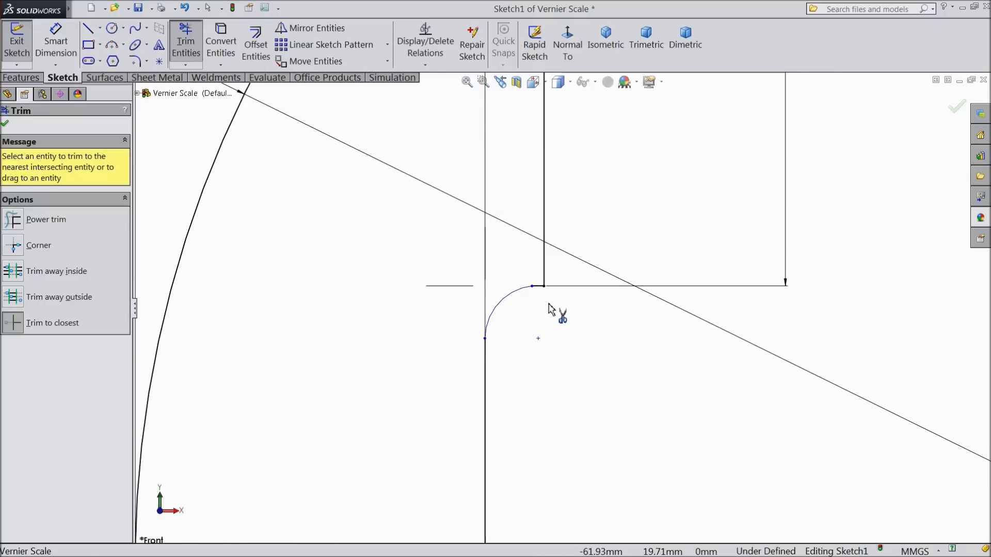
scroll(548, 304, down, 2)
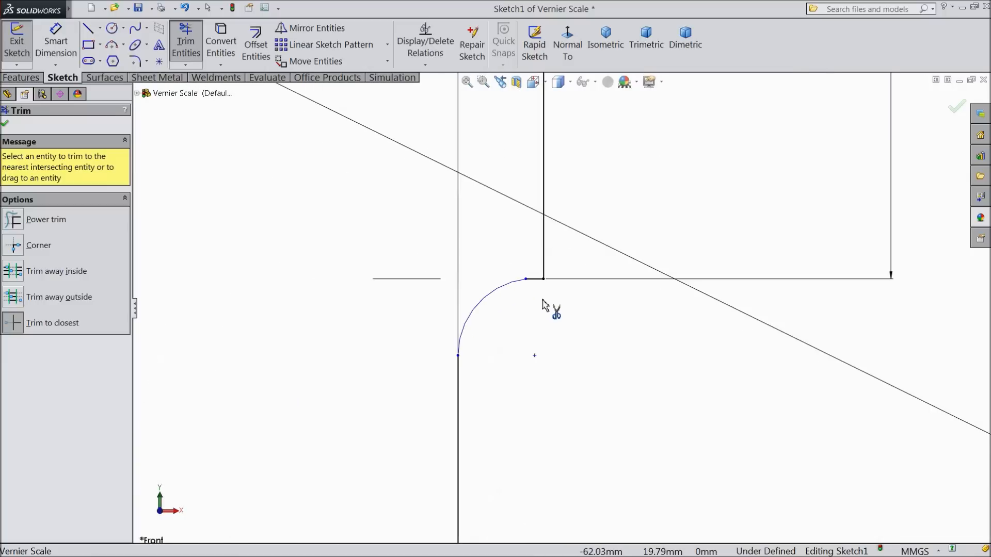
- Undo the trims of the small circle and the adjoining corner lines
click(186, 8)
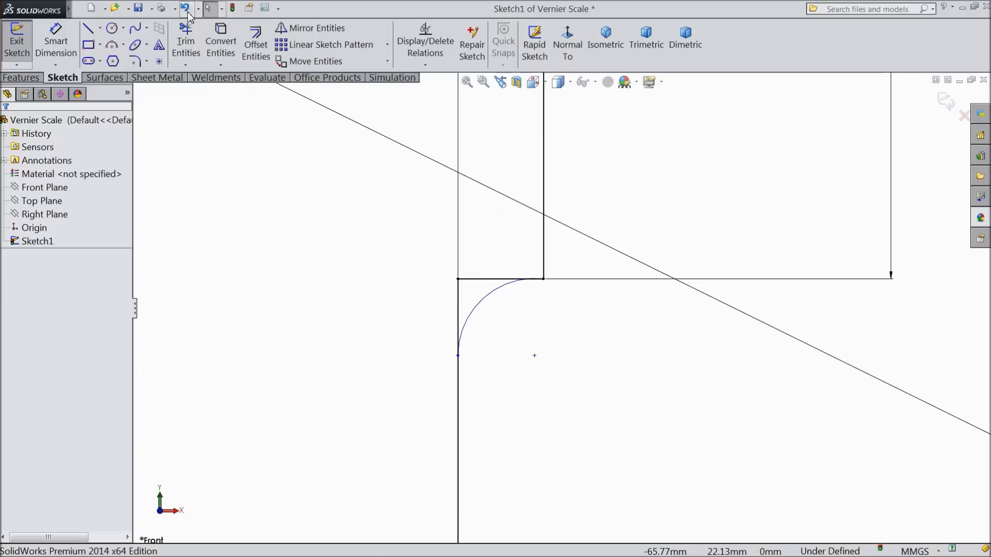
click(187, 14)
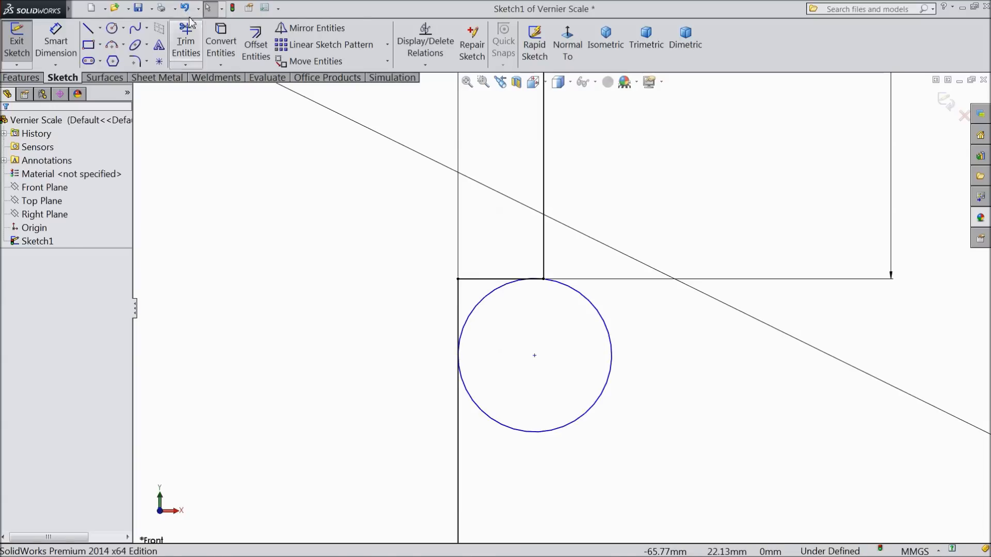
scroll(546, 306, down, 4)
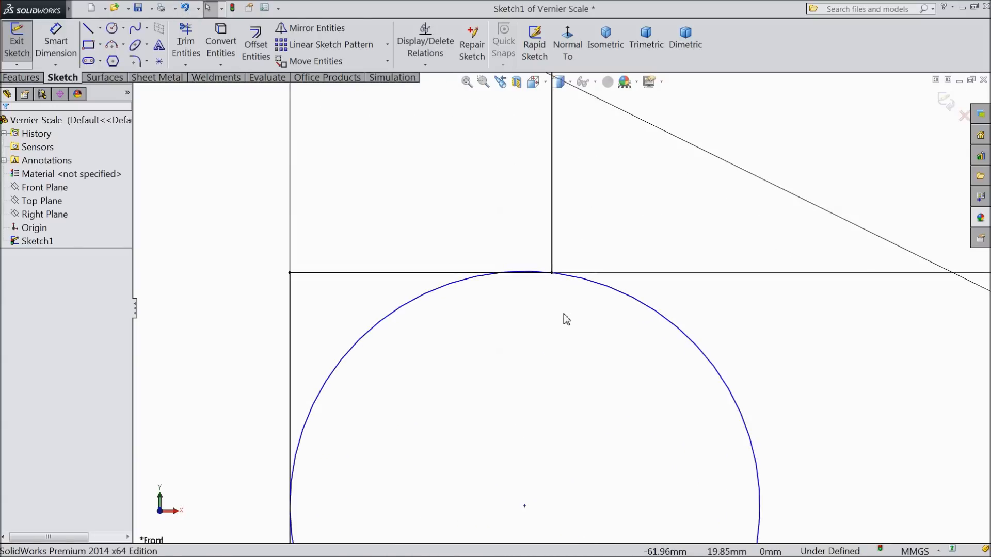
scroll(561, 308, up, 1)
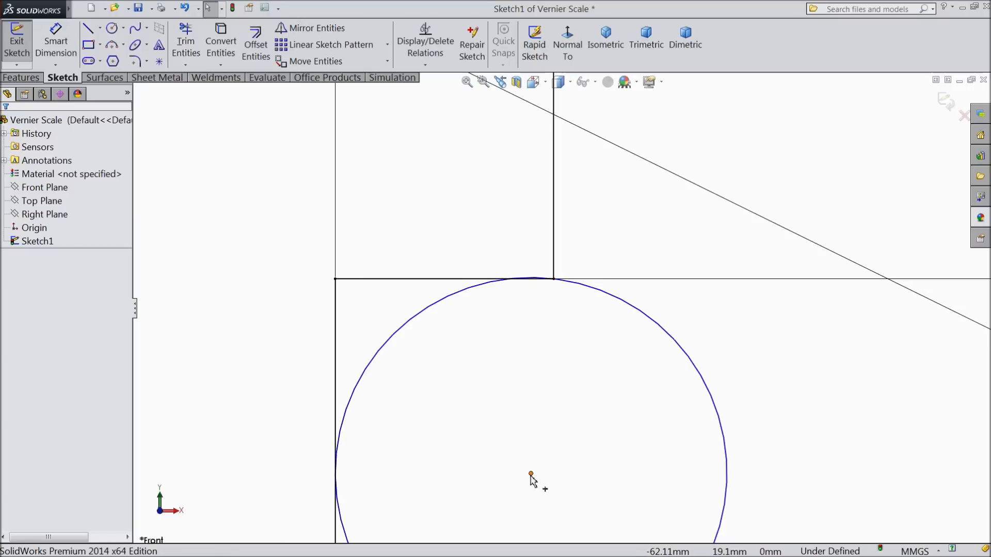
- Dimension the small corner circle with a diameter of 2 mm
click(56, 42)
scroll(563, 310, up, 3)
click(659, 400)
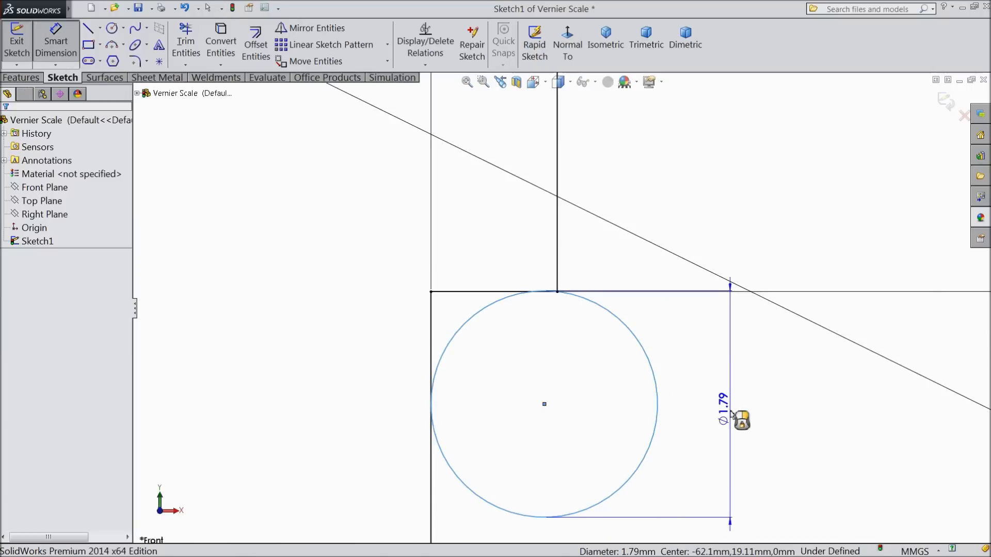
click(733, 413)
text(2)
click(674, 398)
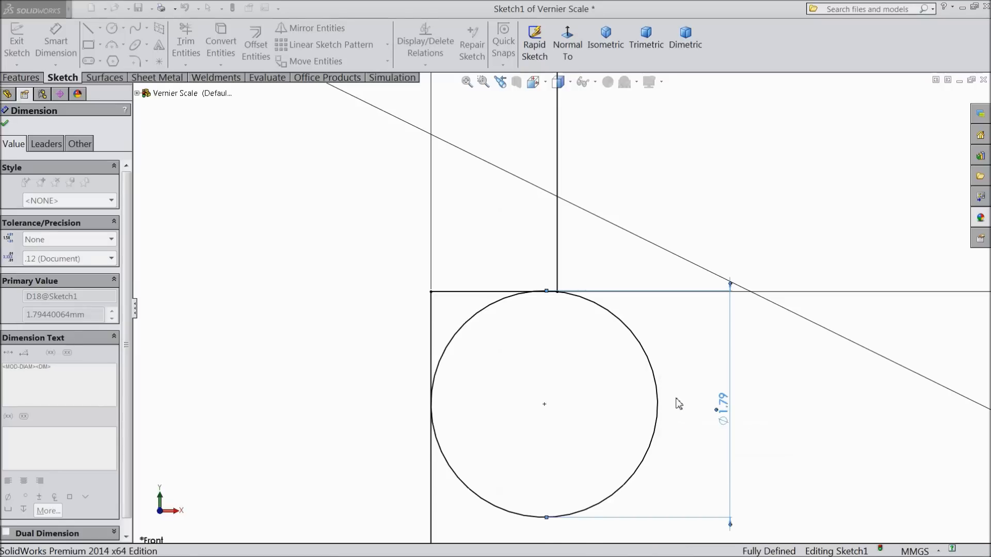
- Trim the 2 mm circle to its corner arc and trim away the leftover line segments outside the arc
scroll(544, 287, down, 6)
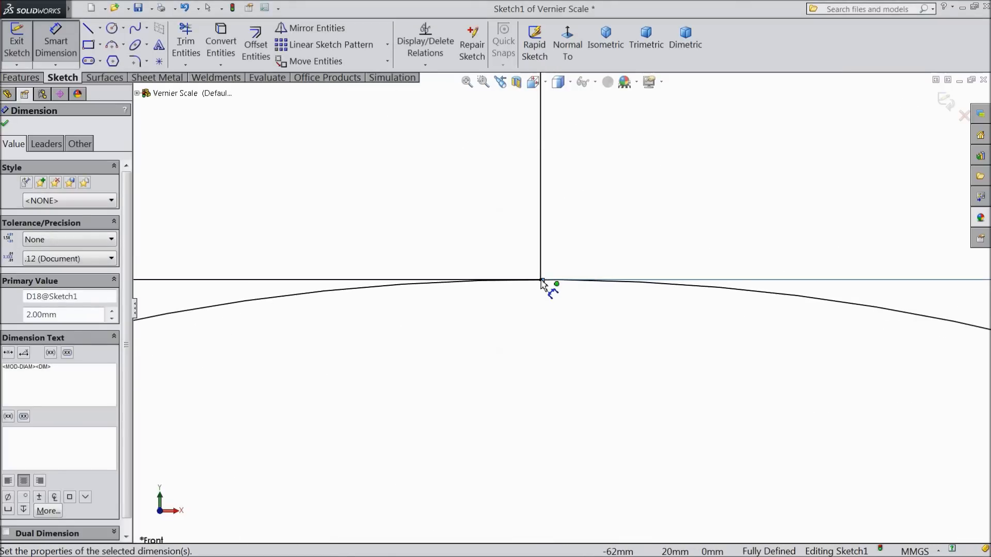
scroll(539, 290, down, 5)
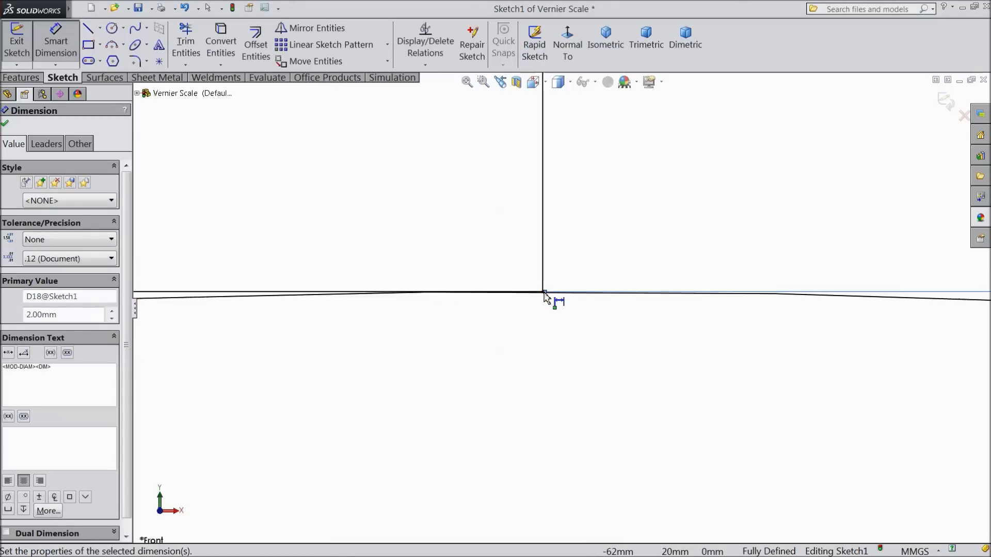
scroll(539, 291, up, 6)
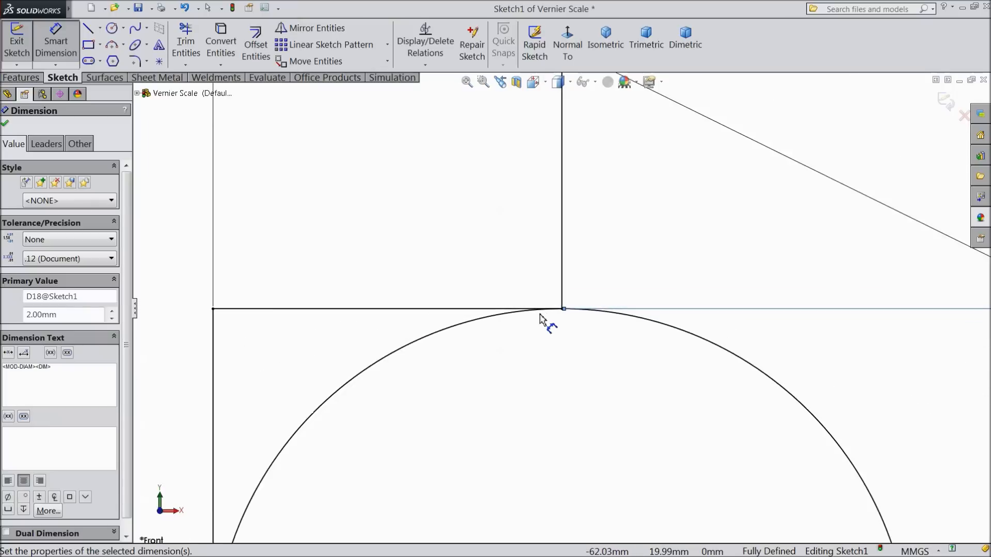
scroll(540, 321, up, 3)
click(56, 42)
click(187, 46)
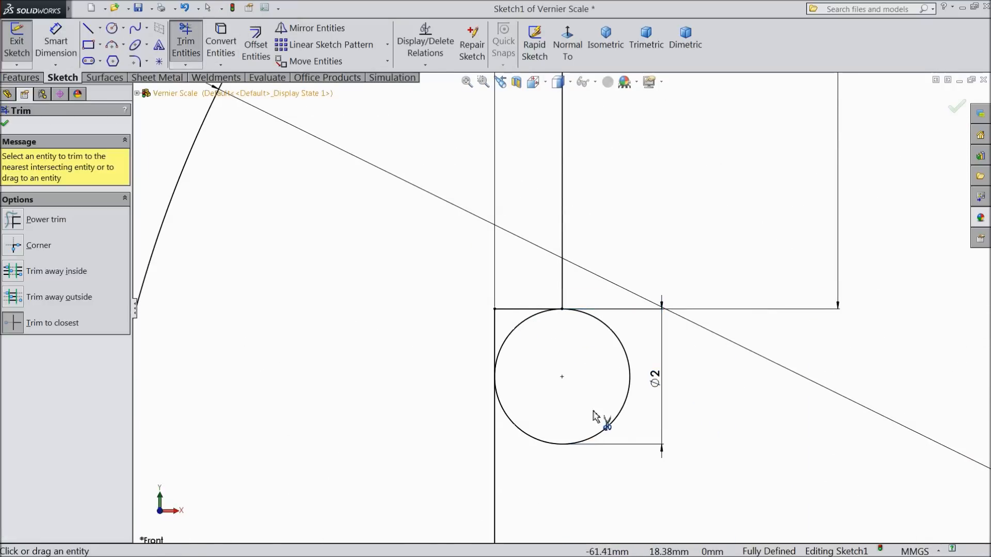
click(611, 429)
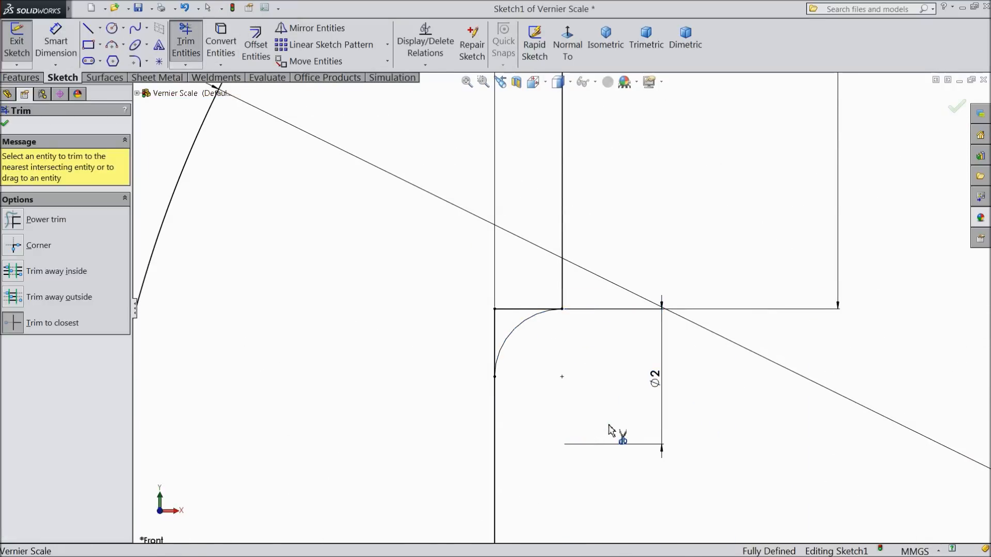
click(508, 309)
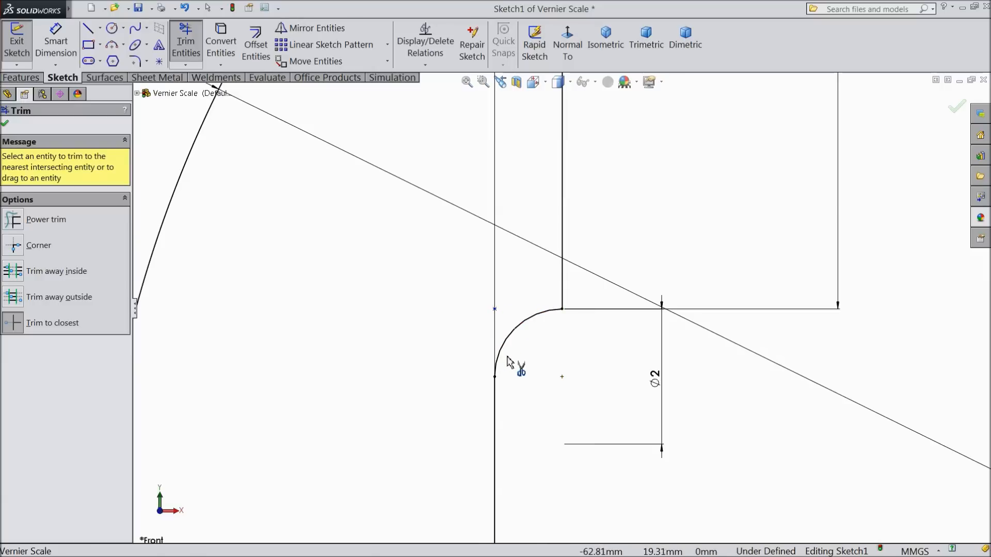
click(5, 125)
- Examine the rounded jaw corner and the dimensioned profile around it
scroll(499, 303, up, 3)
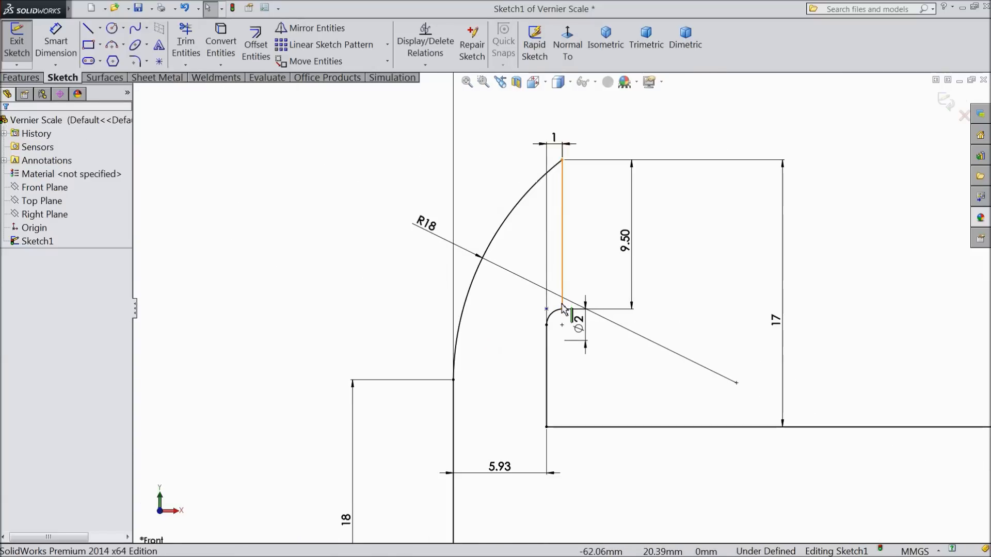
scroll(644, 375, down, 1)
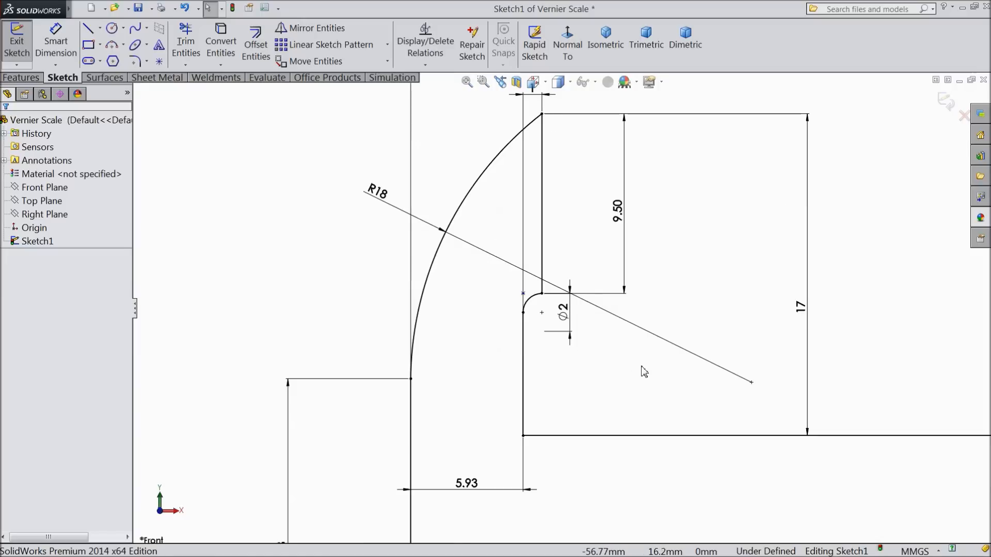
scroll(644, 372, up, 1)
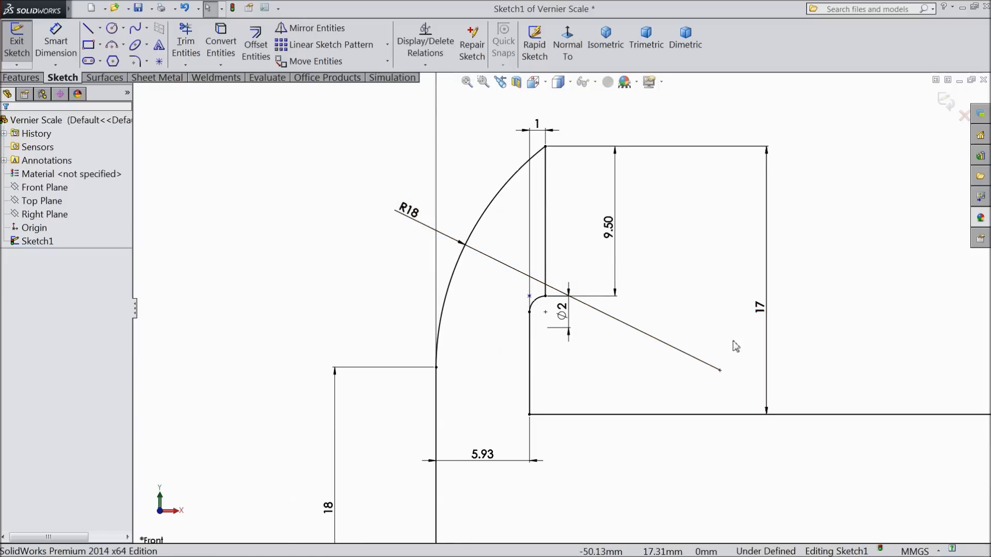
scroll(354, 287, up, 10)
scroll(717, 365, down, 2)
scroll(719, 371, down, 2)
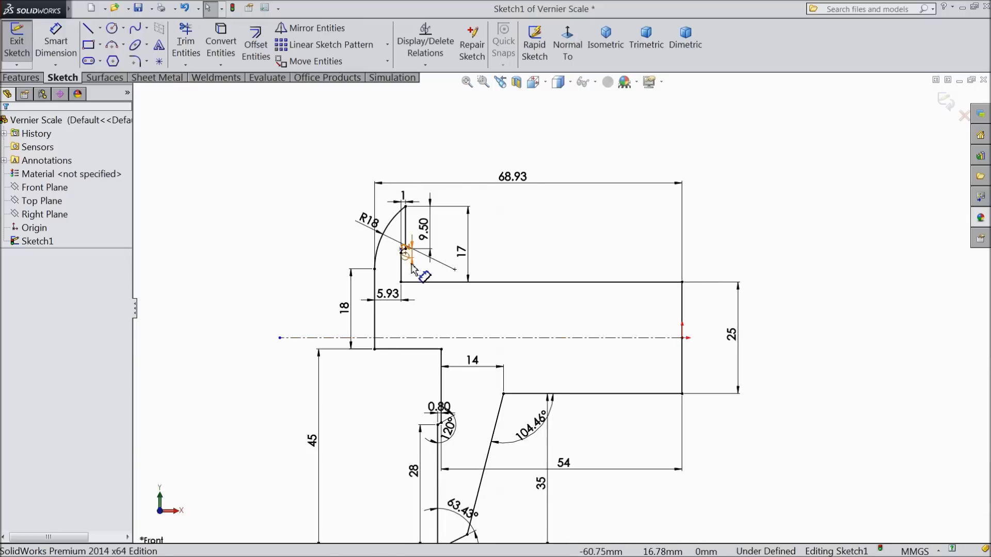
scroll(392, 251, down, 3)
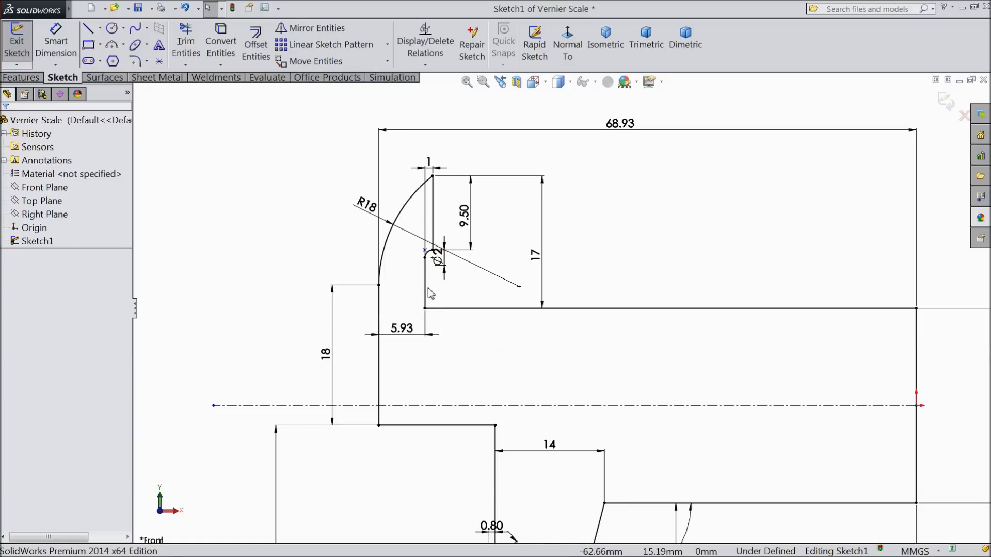
scroll(390, 310, up, 1)
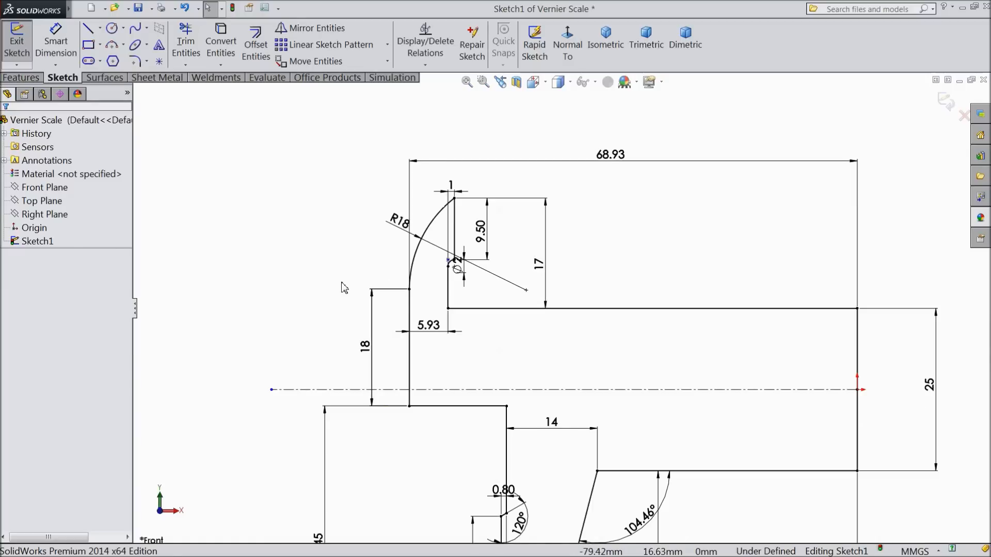
- Extrude the vernier scale profile as a blind boss 5.5 mm deep and save the part
click(21, 77)
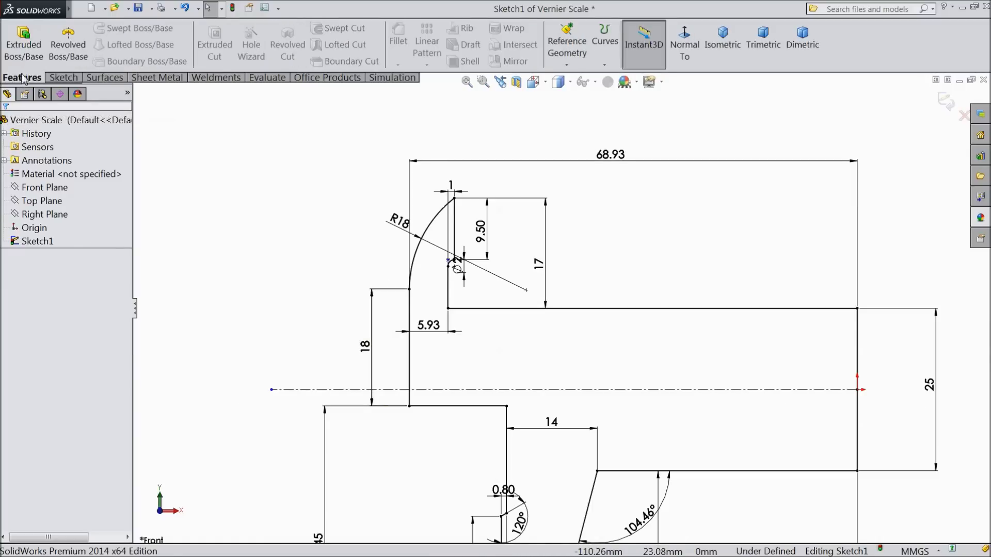
click(23, 46)
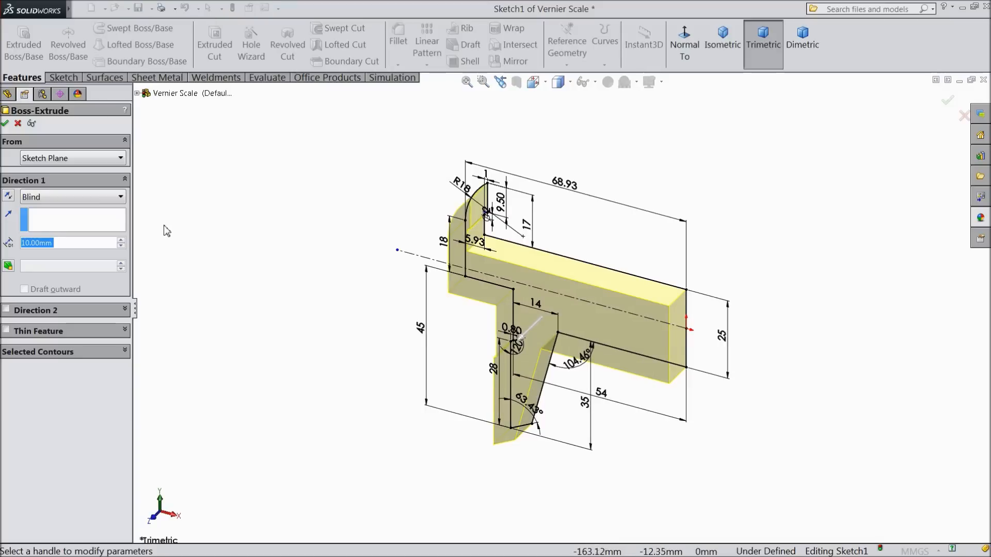
text(5.5)
key(Return)
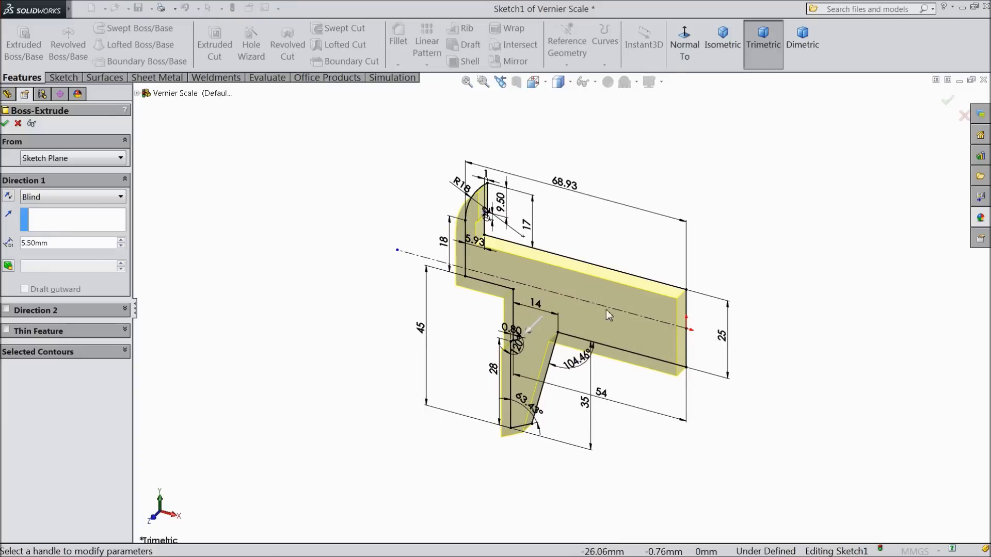
scroll(583, 305, down, 1)
scroll(516, 296, down, 3)
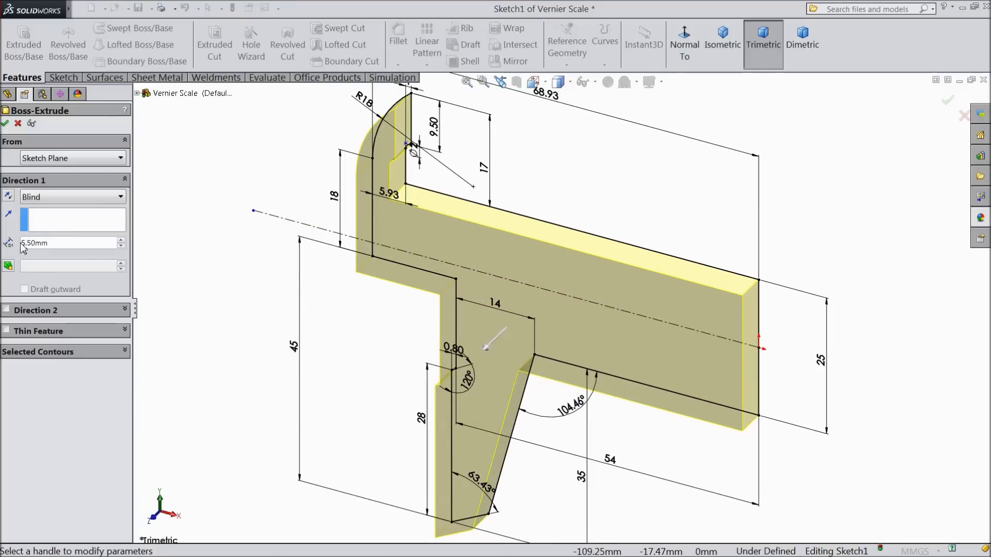
click(5, 124)
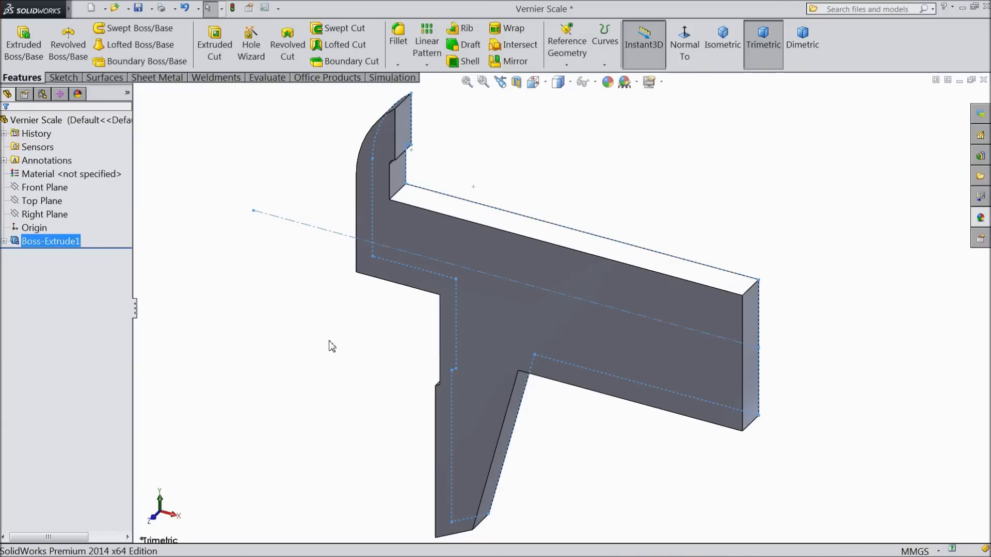
click(332, 346)
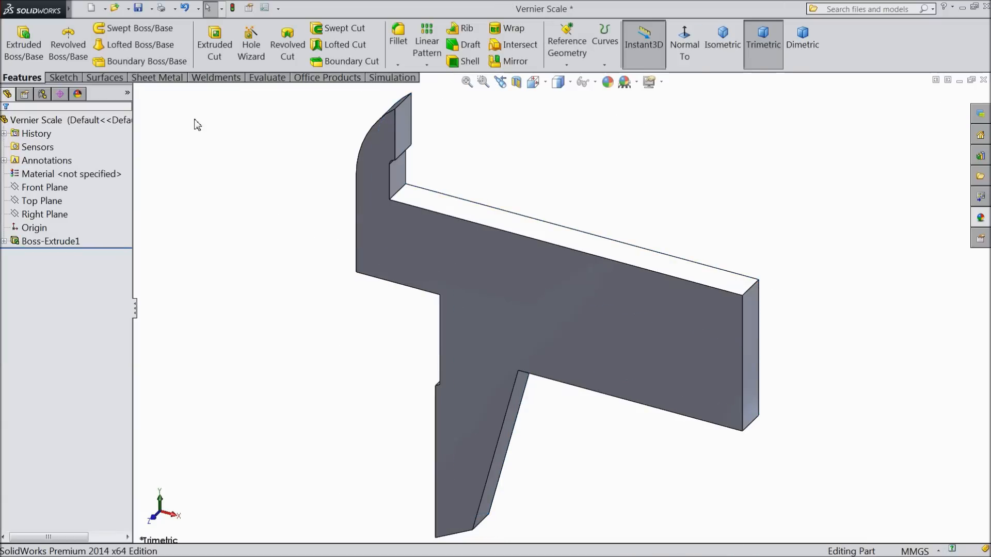
click(138, 9)
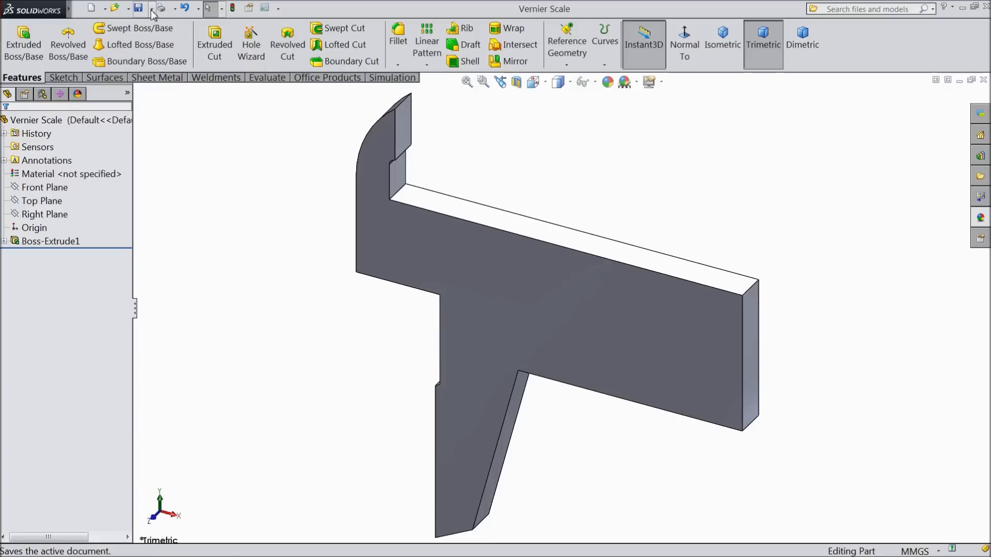
- Start a sketch on the extruded body's large front face and view it face-on
mouse_move(305, 337)
middle_down()
mouse_move(316, 261)
mouse_move(291, 262)
mouse_move(332, 325)
mouse_move(288, 327)
mouse_move(310, 331)
mouse_move(302, 326)
middle_up()
scroll(301, 326, up, 2)
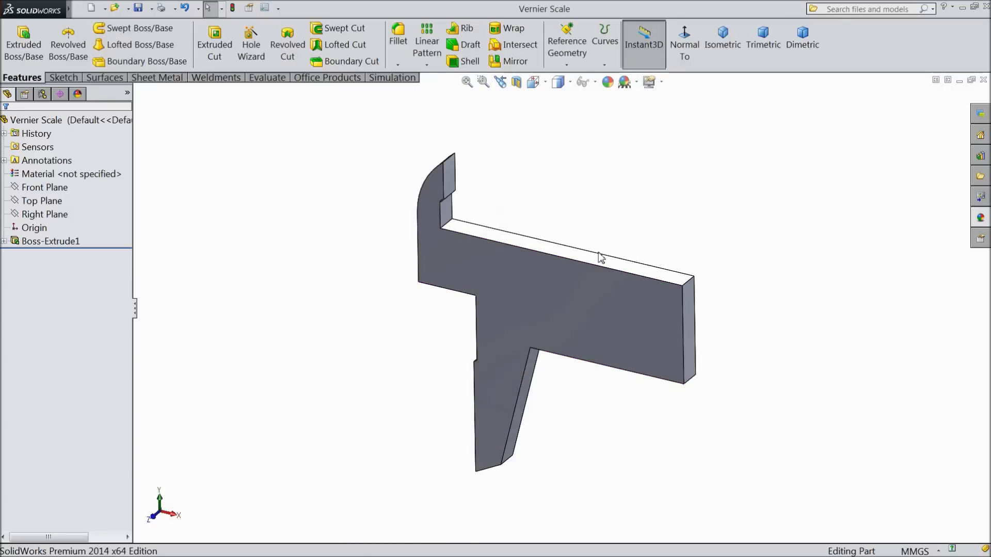
scroll(597, 252, down, 2)
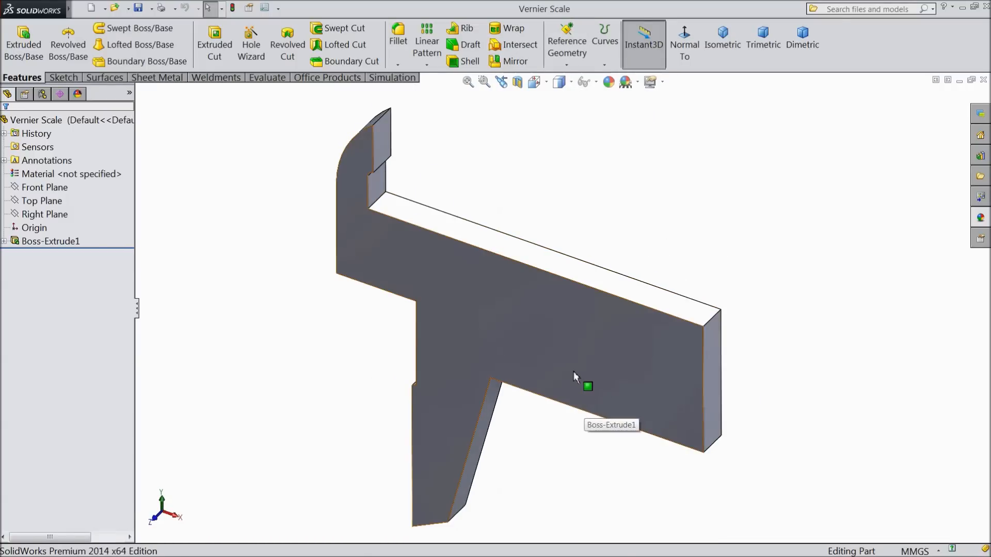
click(573, 371)
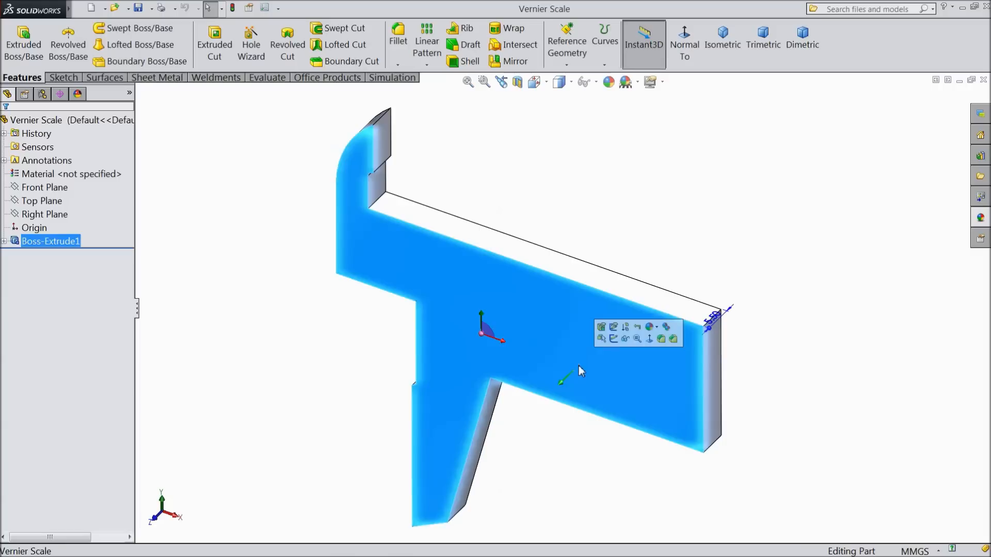
click(618, 338)
click(684, 50)
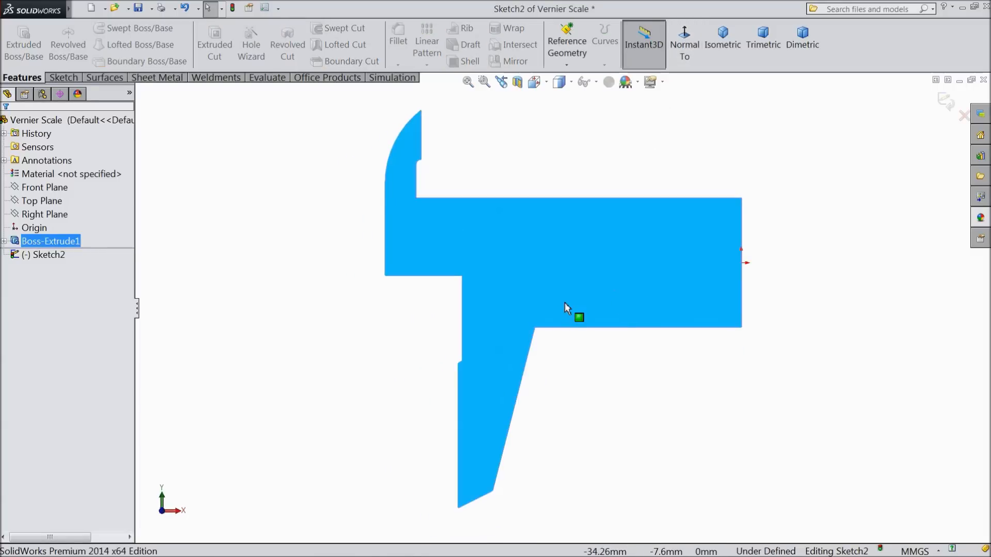
- Sketch a closed line outline from the beam's end edge through the inner jaw corner and around the upper jaw, with a sloping closing line about 55 mm long
click(63, 79)
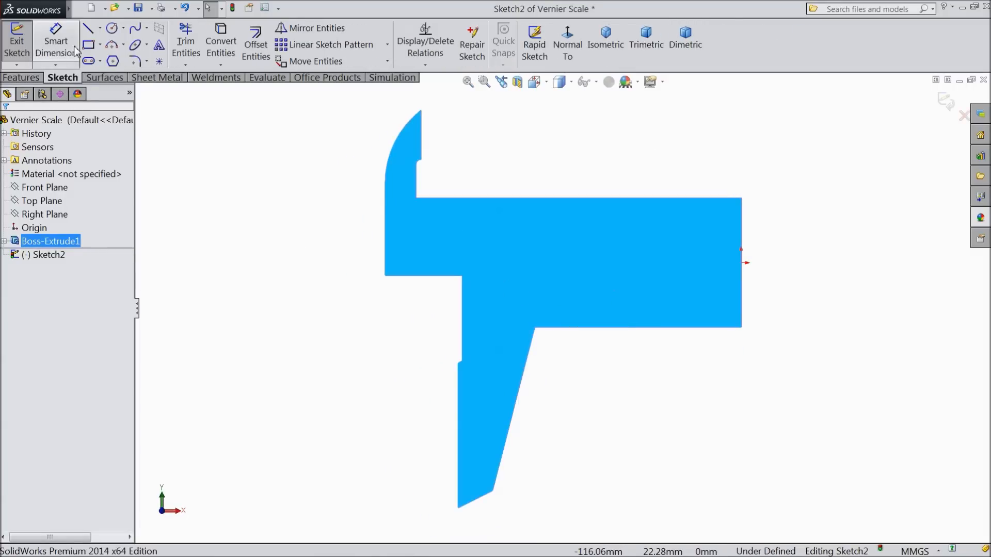
click(88, 29)
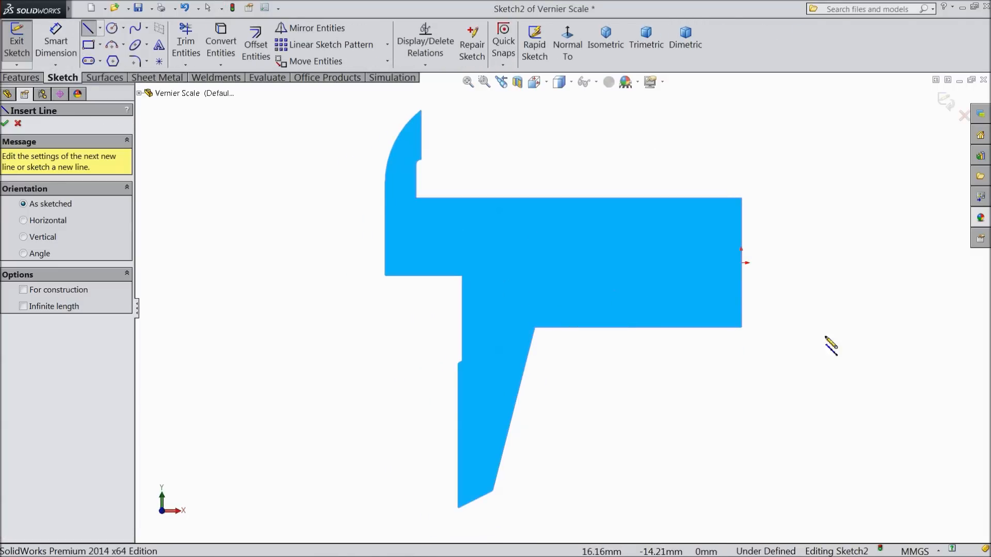
click(742, 224)
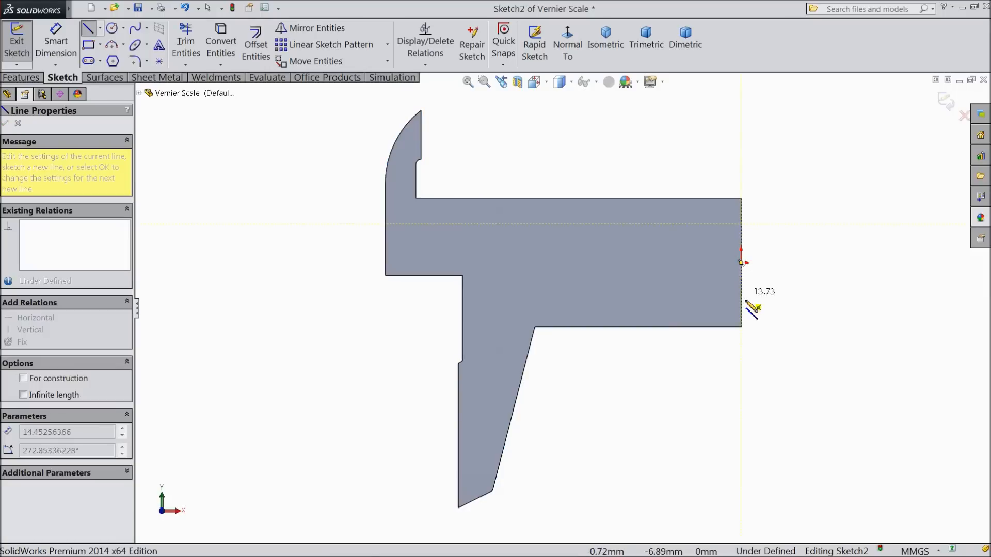
click(742, 300)
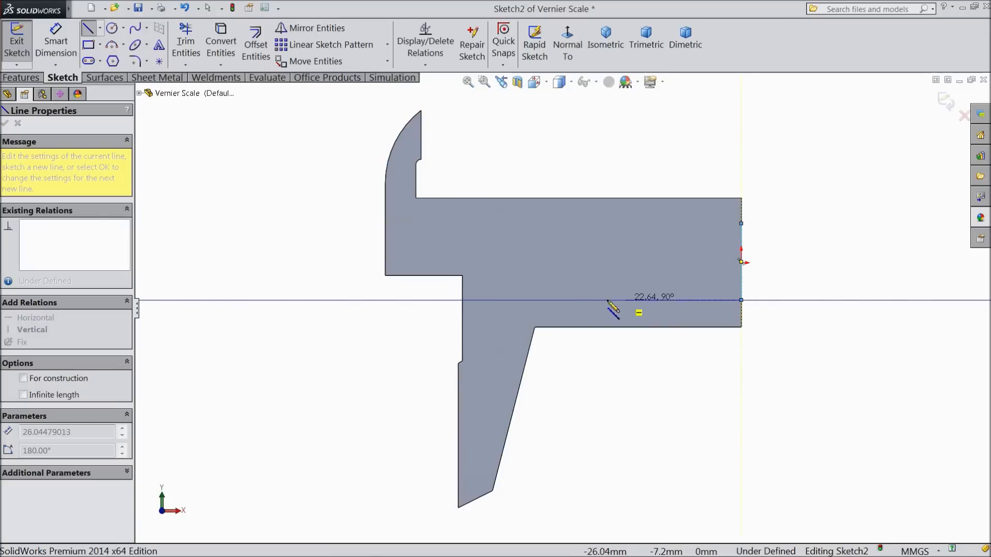
click(463, 300)
click(462, 275)
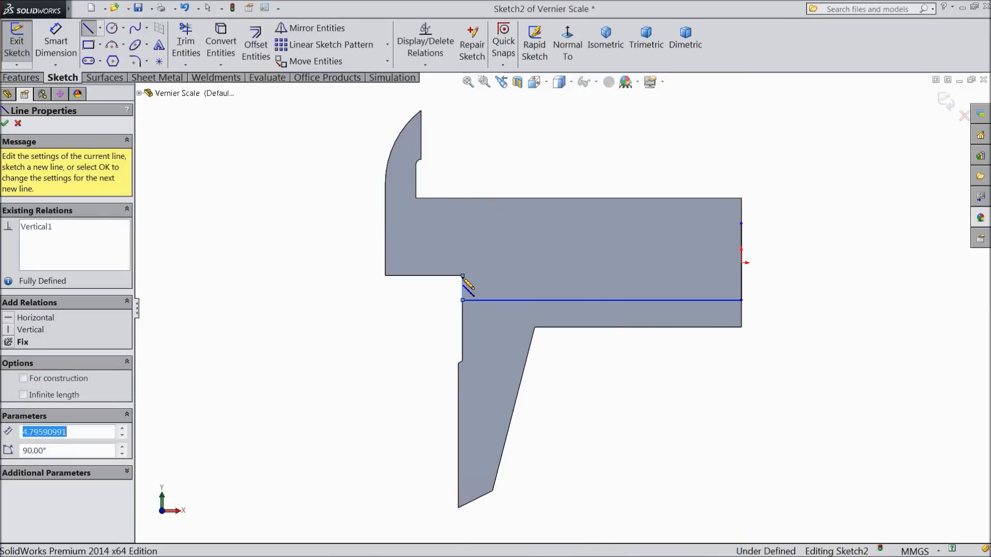
click(351, 276)
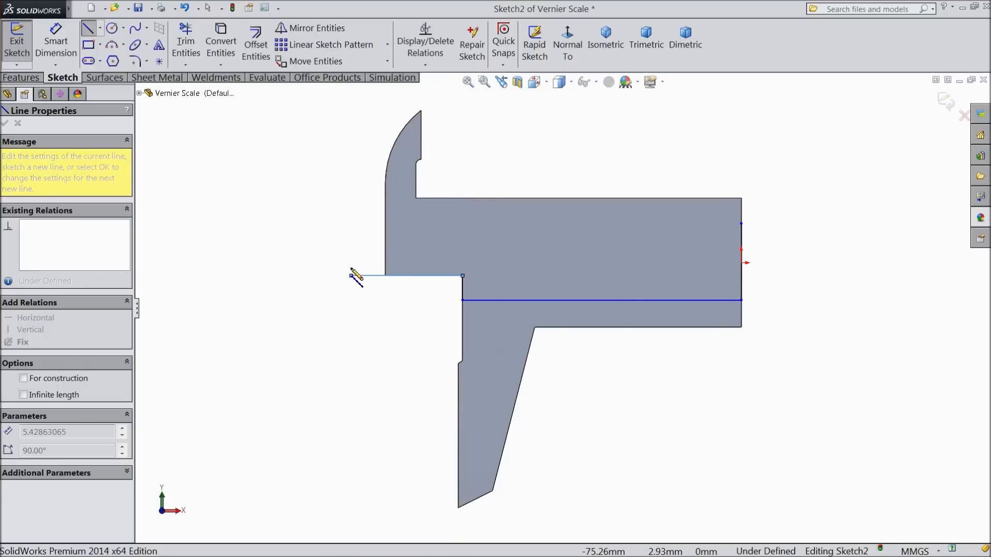
click(351, 99)
click(456, 99)
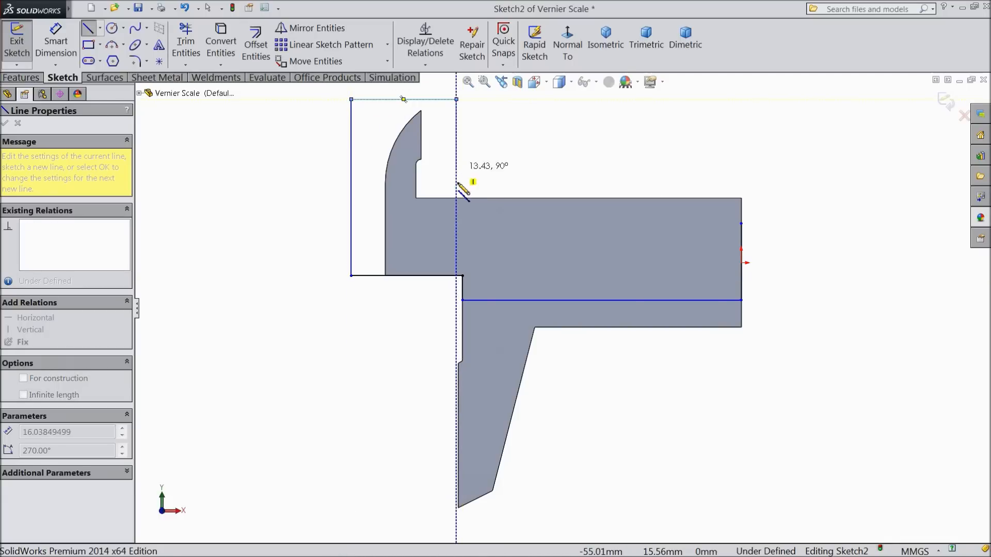
click(456, 212)
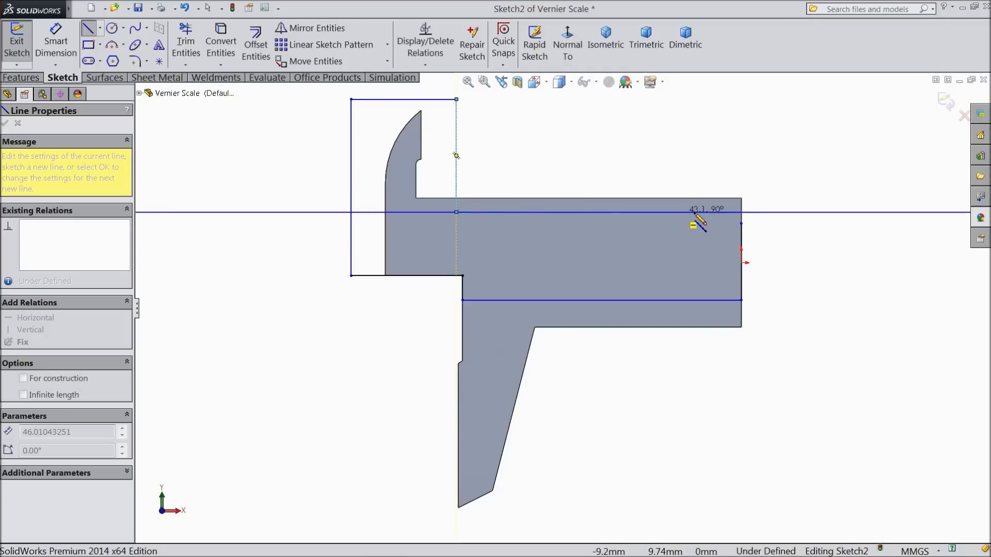
click(741, 223)
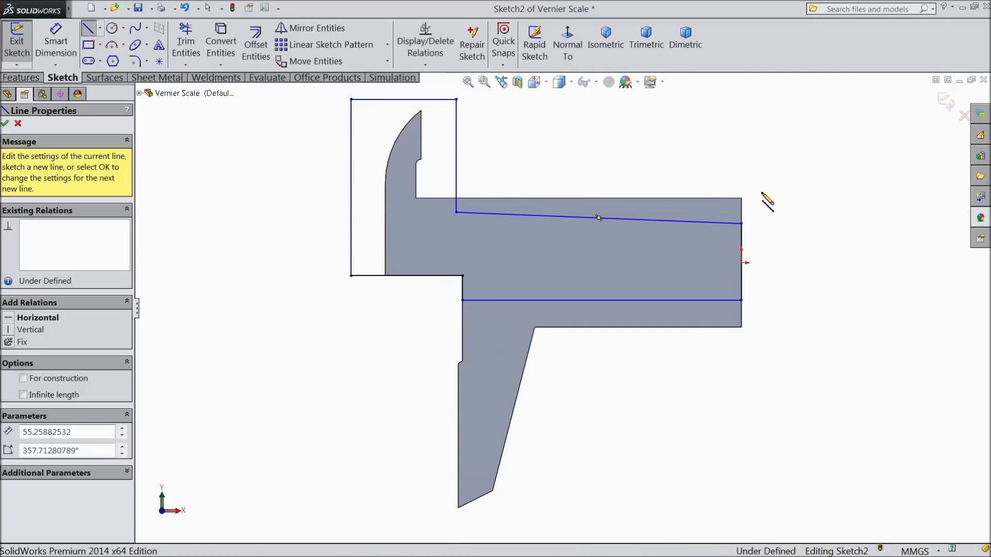
right_click(763, 200)
click(787, 146)
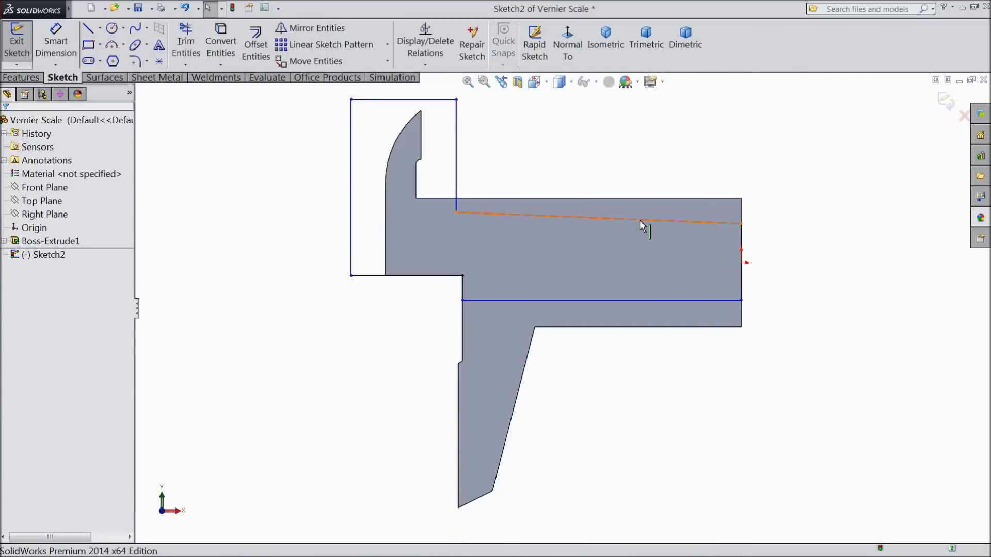
- Make the outline's sloping closing line horizontal and set its length to 54 mm
click(640, 224)
click(670, 184)
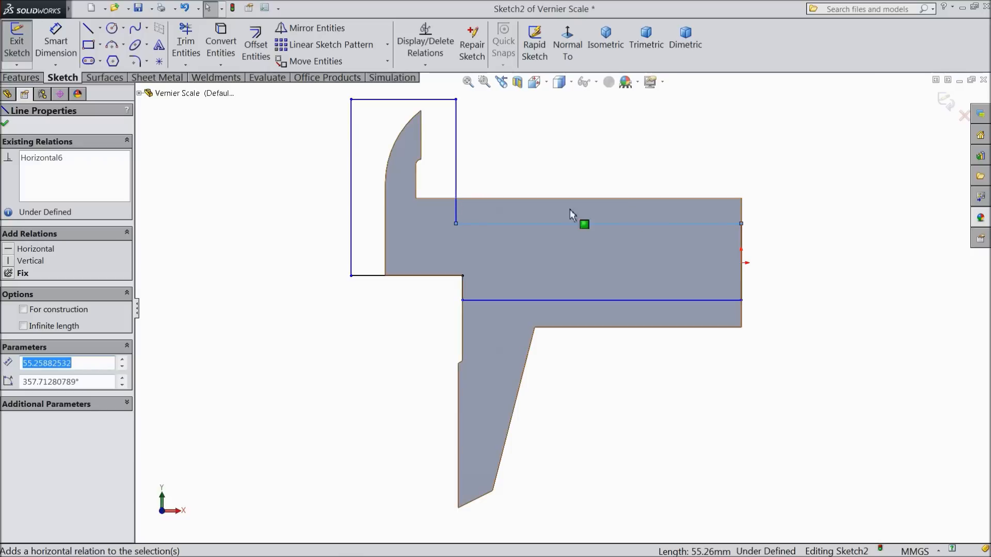
click(57, 45)
click(614, 227)
click(588, 155)
text(54)
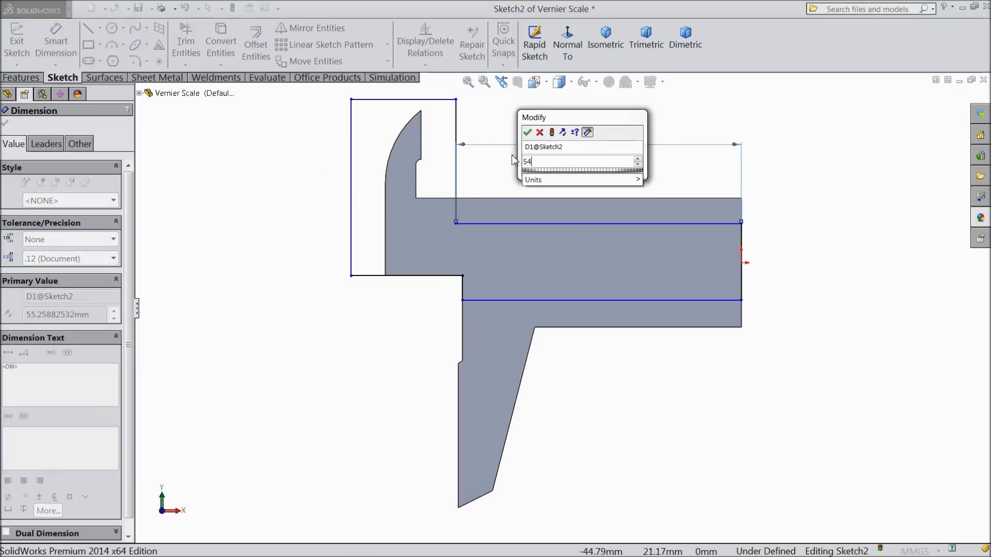
click(527, 133)
- Dimension the 54 mm horizontal line 4.25 mm below the beam's upper edge
scroll(740, 213, down, 2)
click(718, 230)
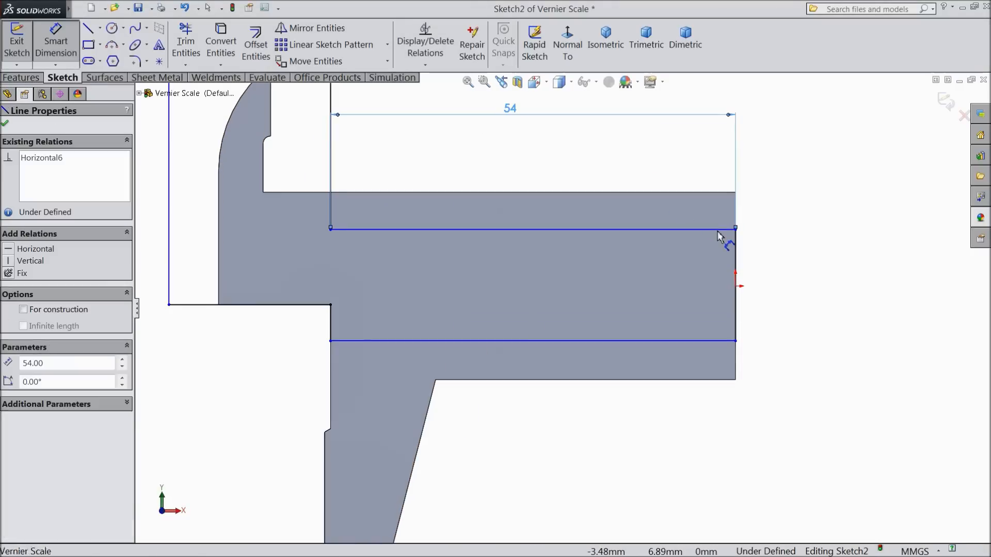
click(719, 193)
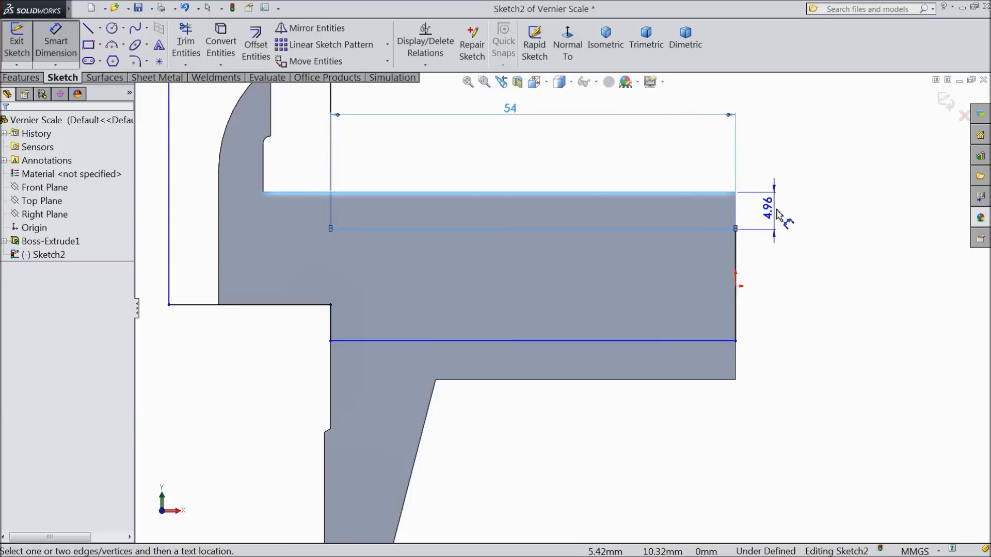
click(778, 214)
text(4.2)
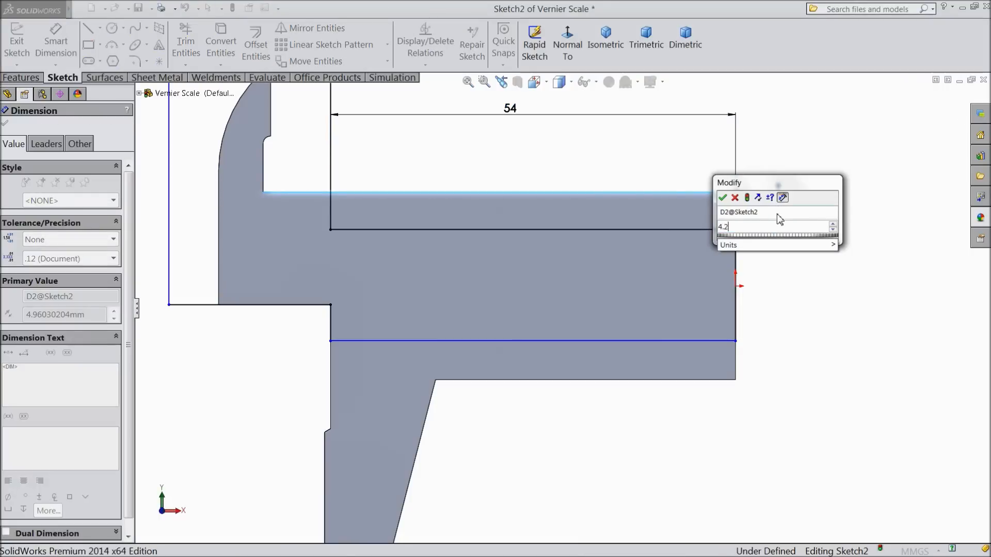
text(5)
click(723, 198)
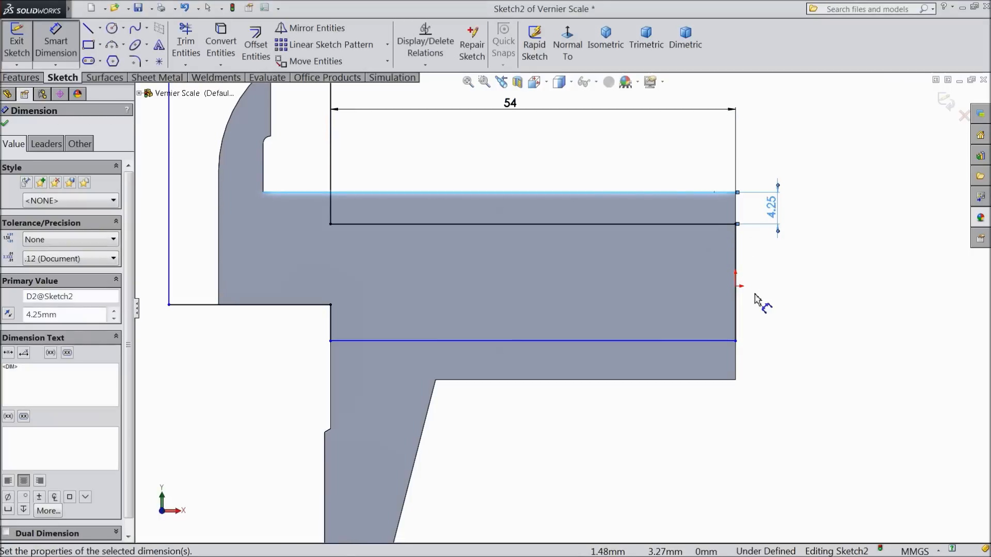
- Set the outline's vertical line along the beam's end edge to 16.5 mm and finish dimensioning
click(737, 313)
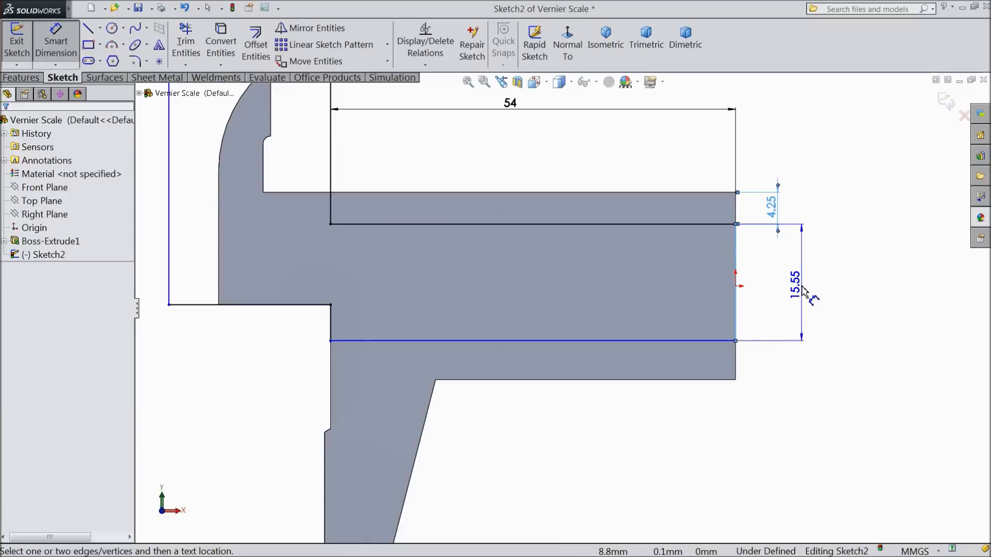
click(802, 285)
text(16.5)
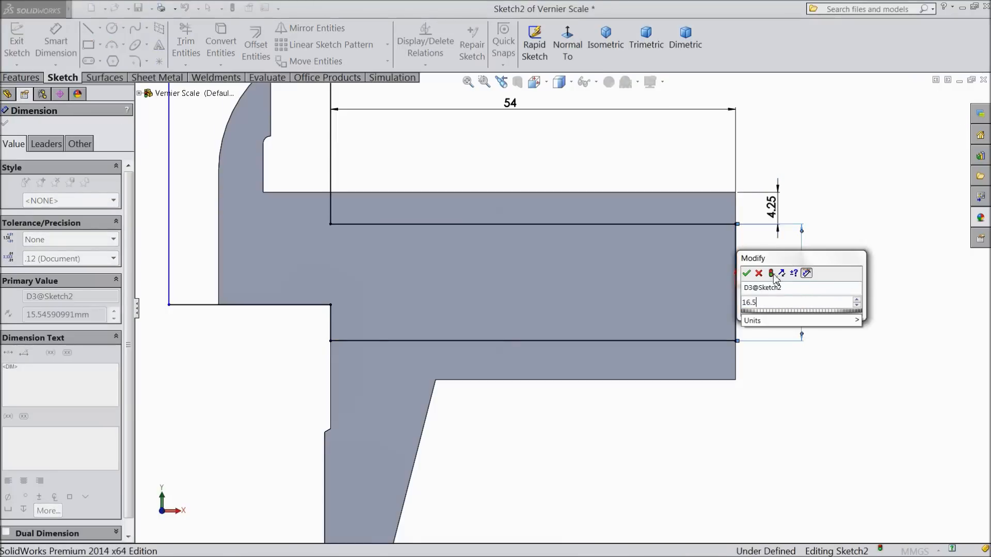
click(746, 273)
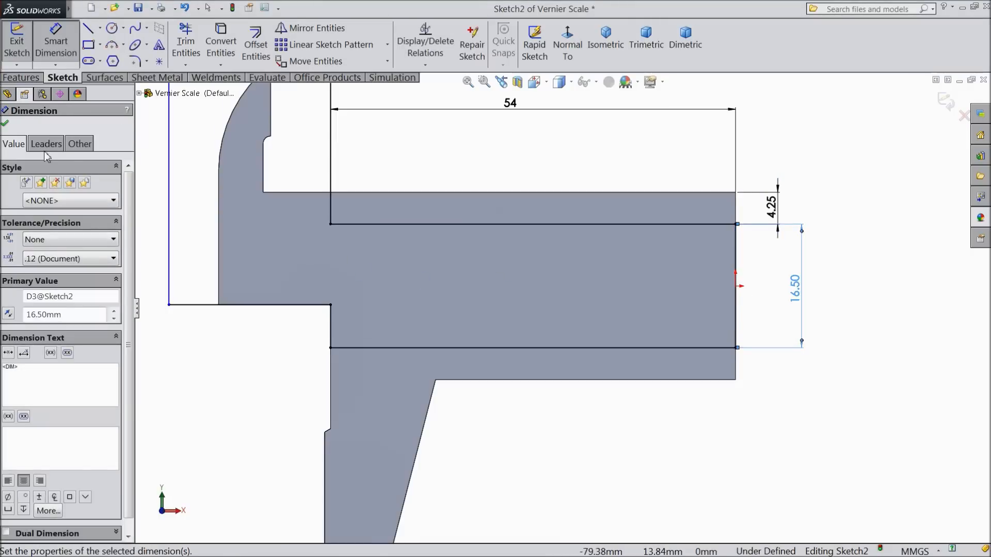
click(7, 123)
- Cut the outline into the body as a blind extruded cut 3 mm deep
click(20, 79)
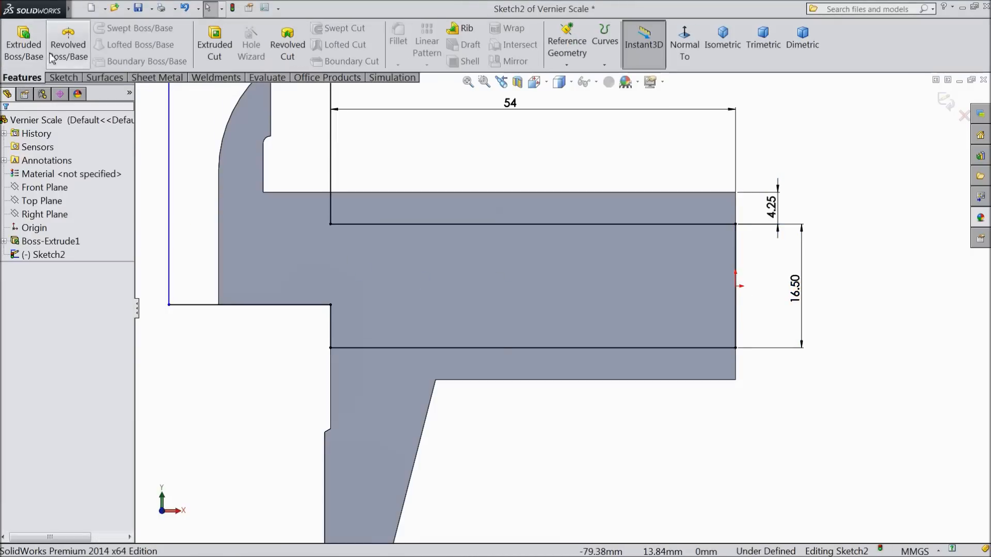
click(214, 45)
text(3)
key(Return)
scroll(285, 382, up, 2)
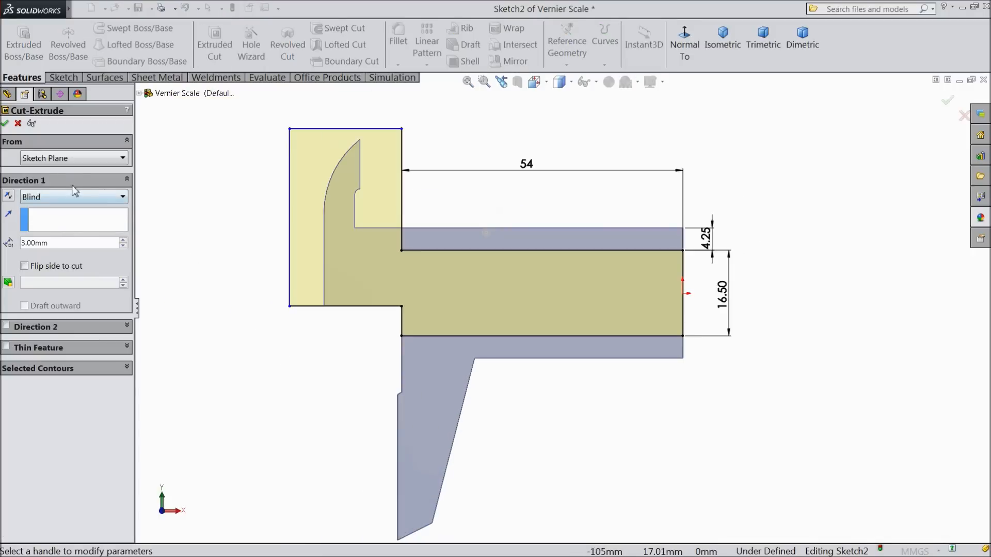
click(6, 123)
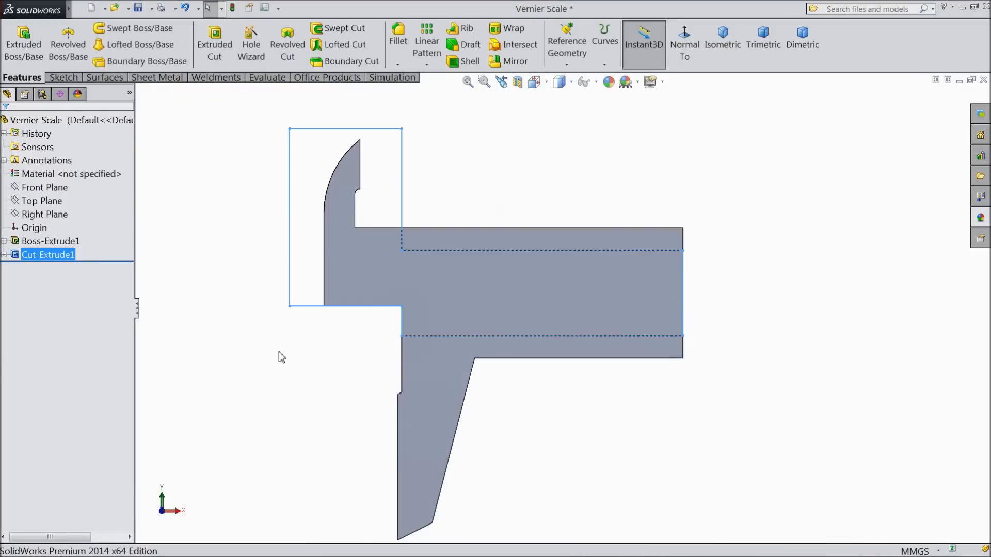
- Start a sketch on the raised strip along the beam's upper edge and view it face-on
mouse_move(286, 374)
middle_down()
mouse_move(272, 258)
mouse_move(237, 294)
mouse_move(283, 330)
mouse_move(279, 369)
mouse_move(256, 347)
mouse_move(281, 356)
mouse_move(277, 371)
middle_up()
click(540, 243)
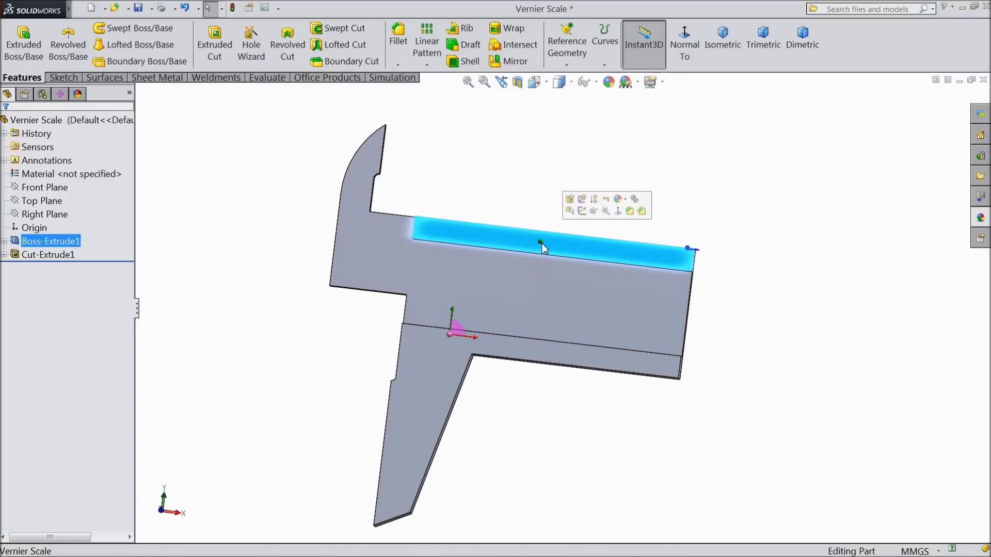
click(583, 212)
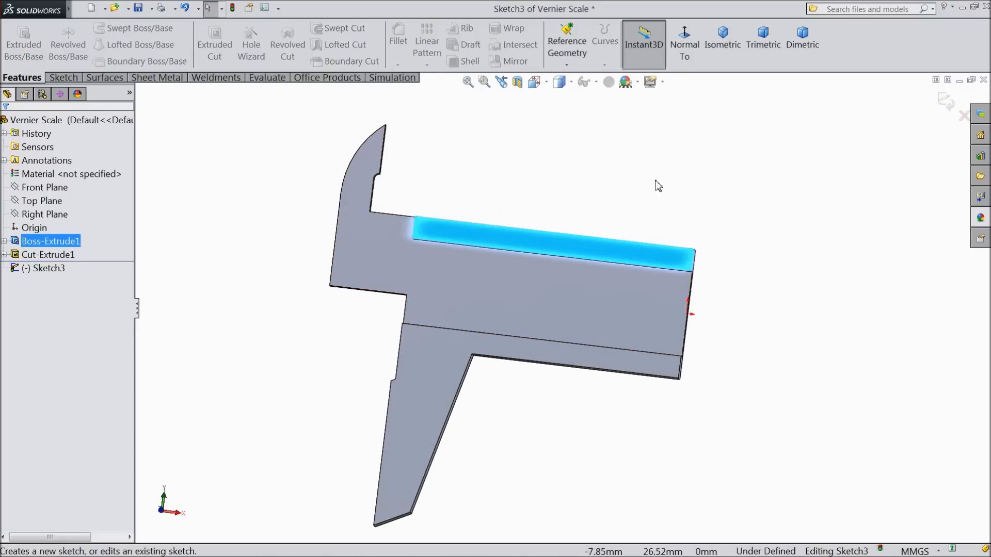
scroll(706, 219, down, 3)
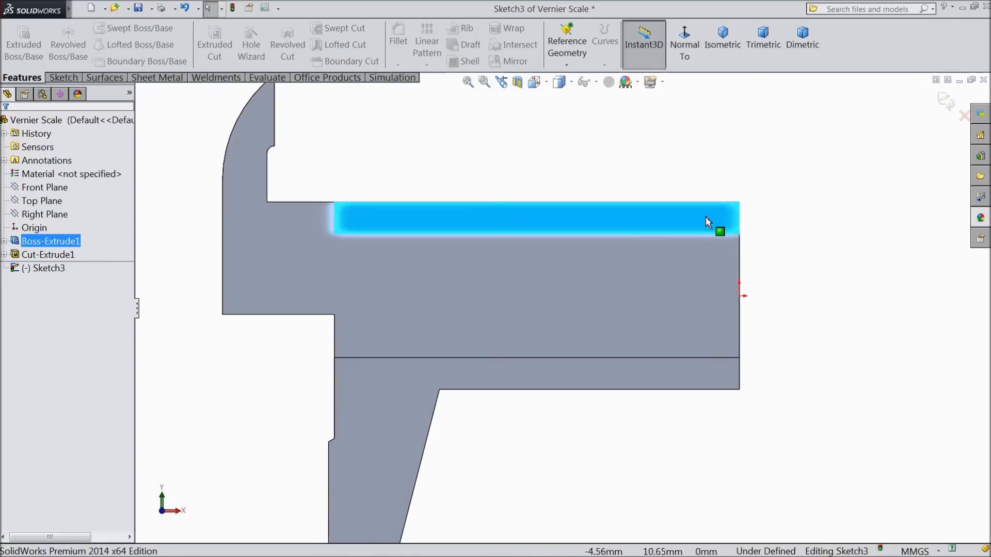
- Sketch a horizontal construction centerline about 50 mm long from the origin along the beam toward the jaws
click(72, 82)
click(100, 28)
click(105, 60)
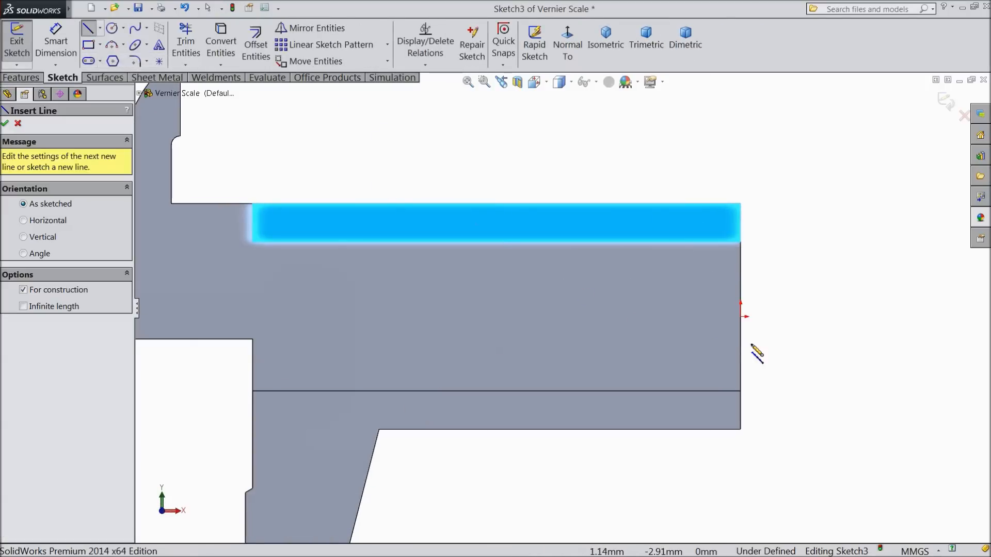
click(741, 316)
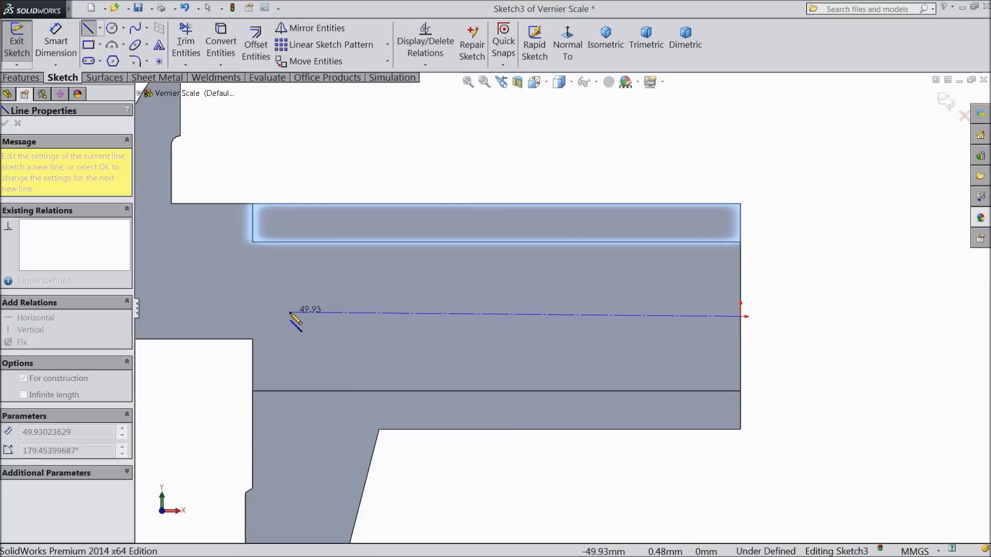
click(289, 316)
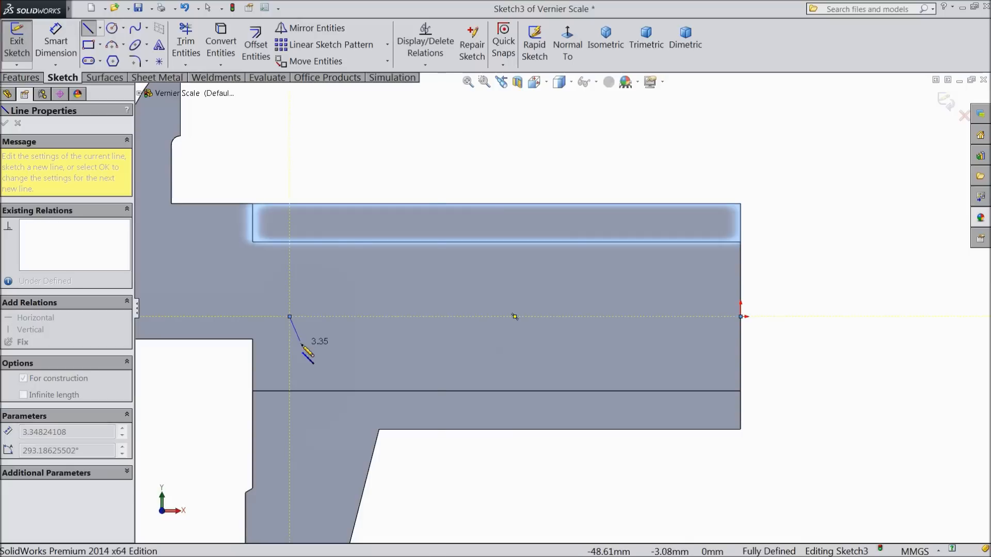
right_click(303, 350)
click(331, 103)
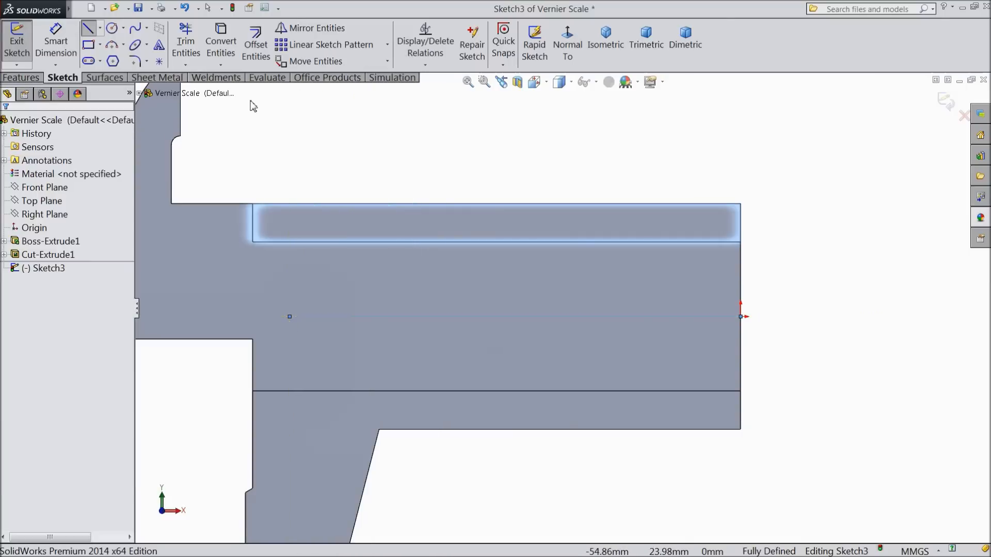
- Sketch three circles spaced along the upper strip, the middle one about 3 mm and the one nearest the beam's end about 2.4 mm in diameter
click(112, 29)
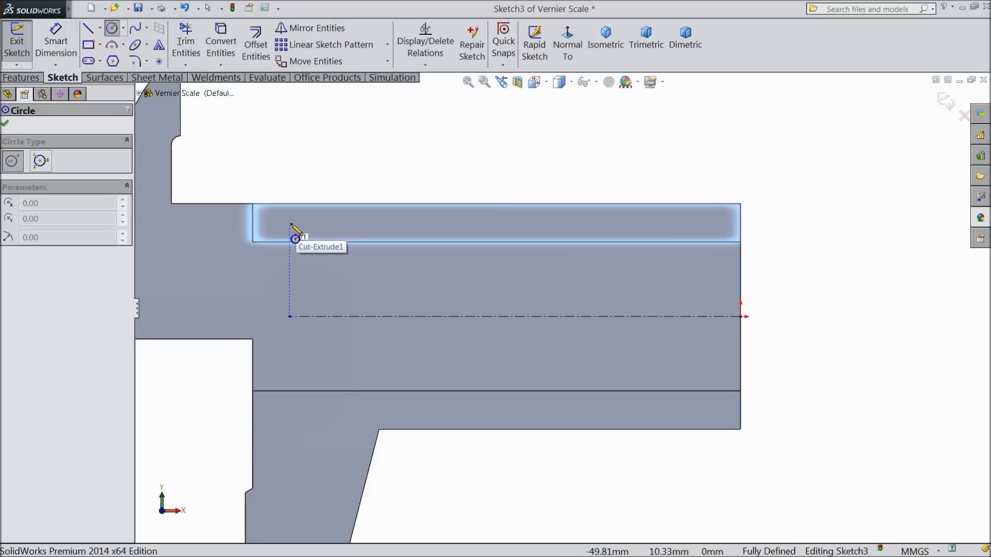
drag(283, 223, 295, 232)
drag(461, 224, 475, 233)
drag(658, 223, 663, 233)
right_click(607, 98)
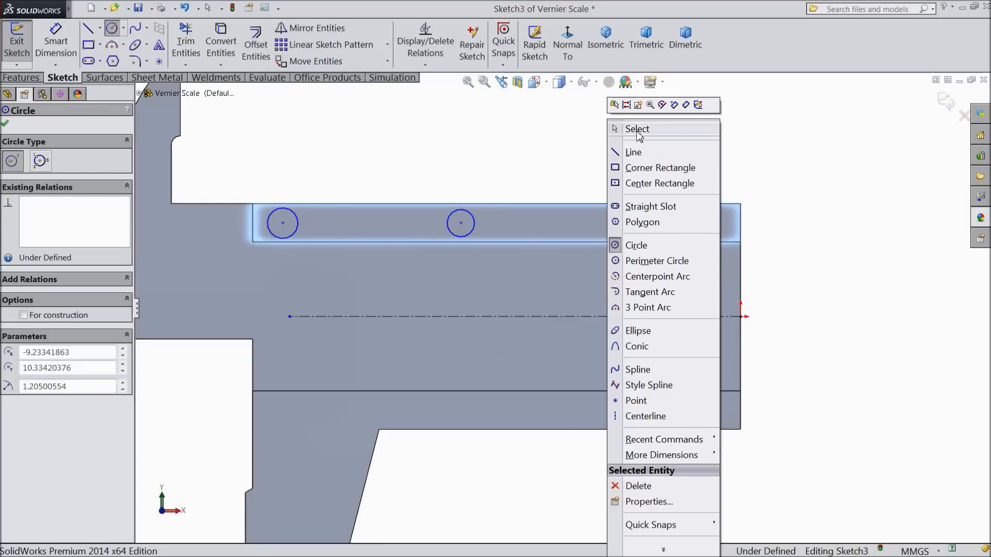
click(622, 129)
- Set the diameter of the circle nearest the beam's end edge to 1 mm
scroll(595, 204, down, 2)
click(56, 41)
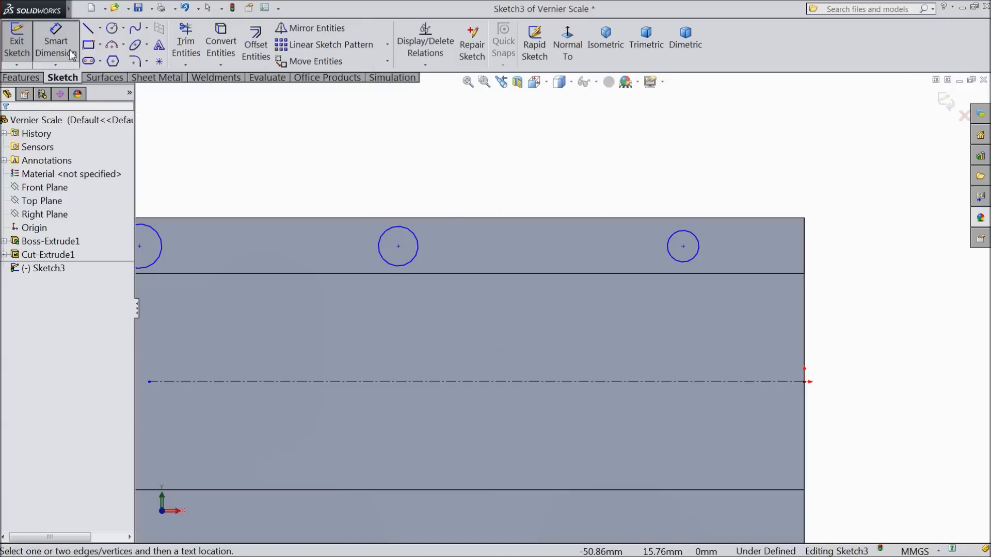
click(698, 254)
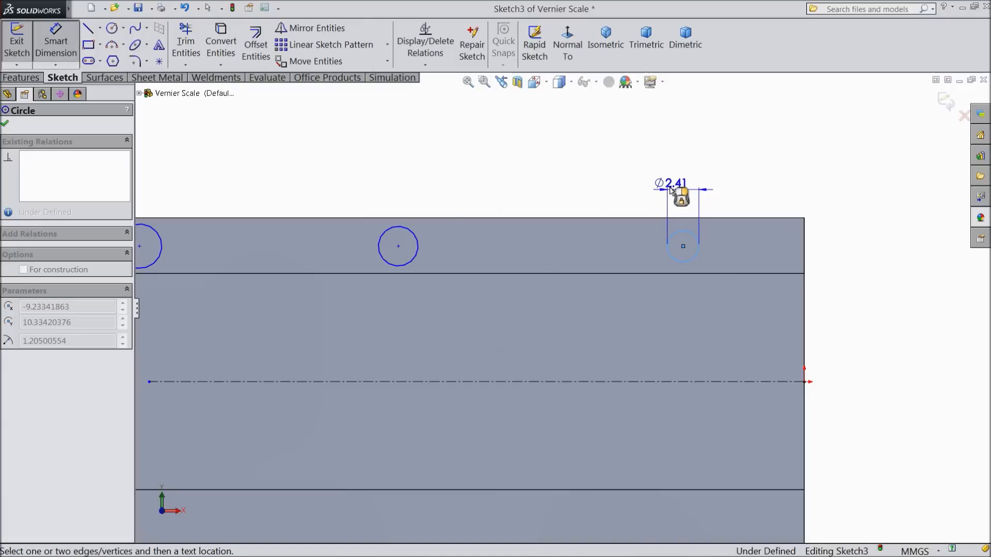
click(688, 165)
text(1)
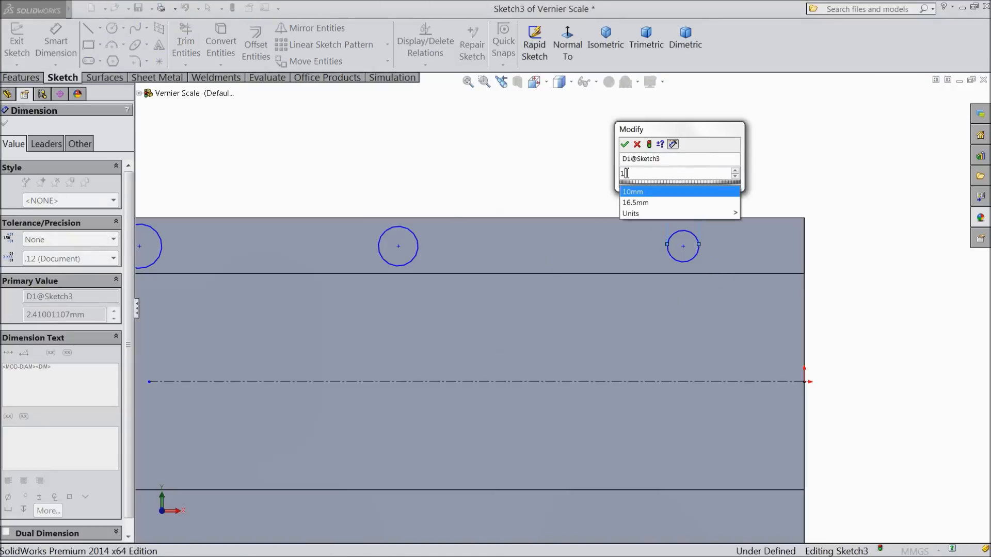
click(625, 145)
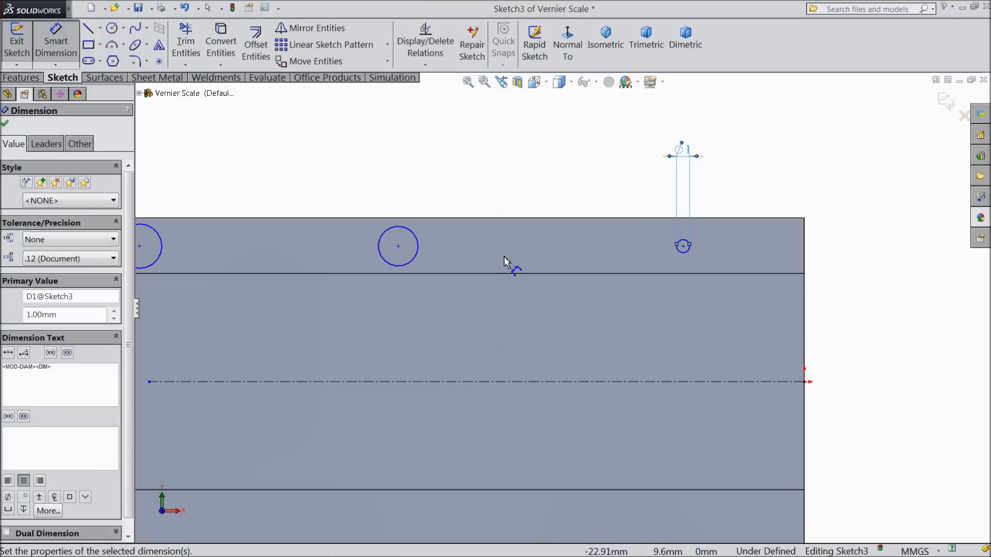
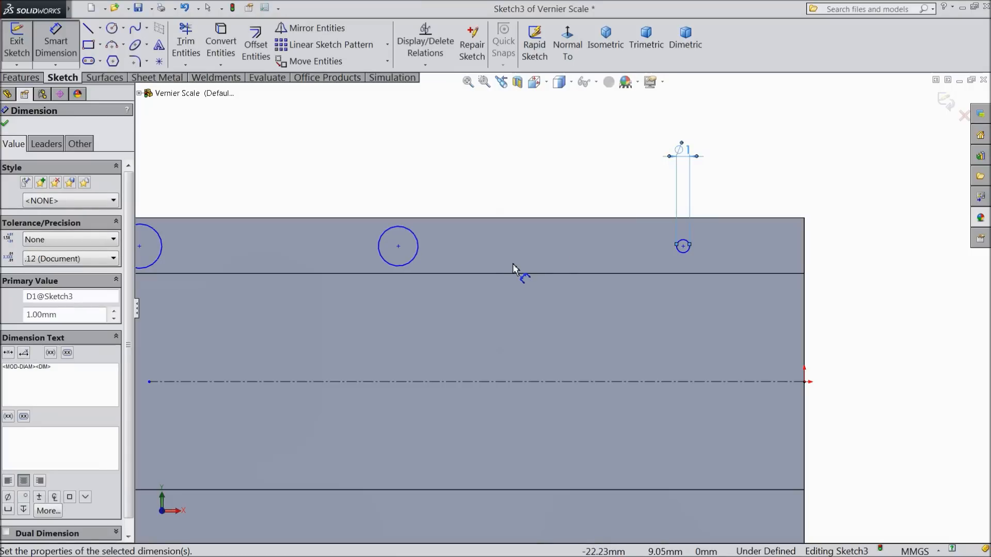
- Dimension the 1 mm circle's centre 2.125 mm below the beam's upper edge
click(689, 253)
click(773, 218)
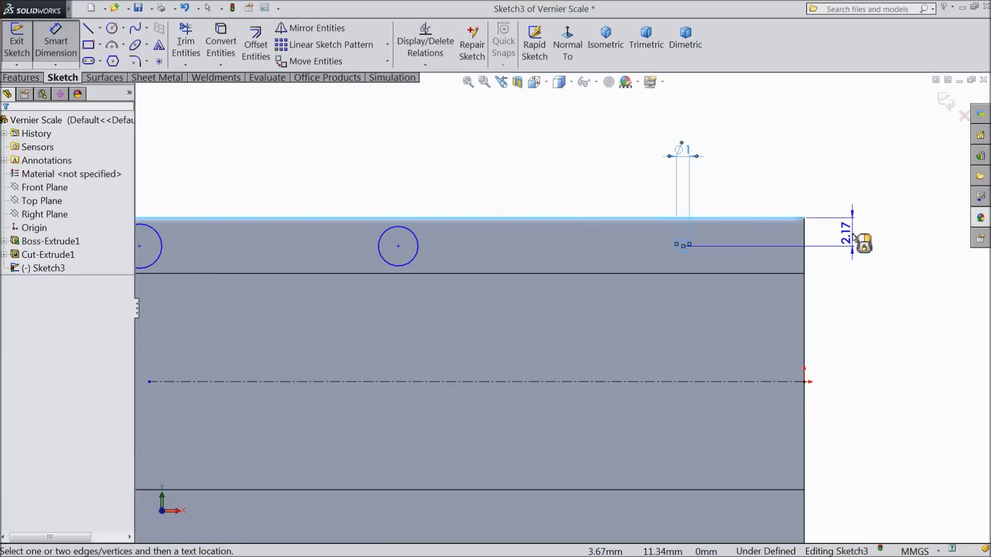
click(859, 239)
text(2.)
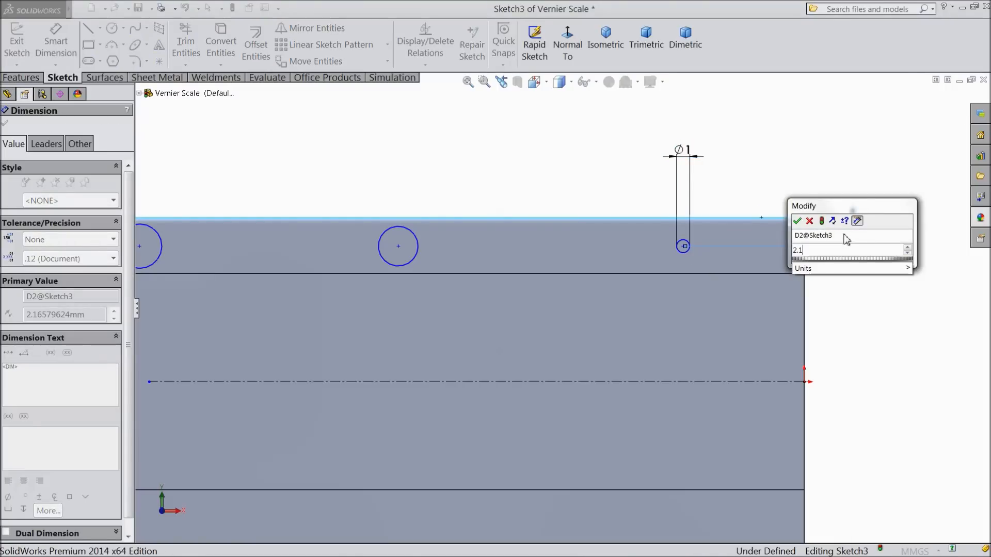
text(125)
click(797, 221)
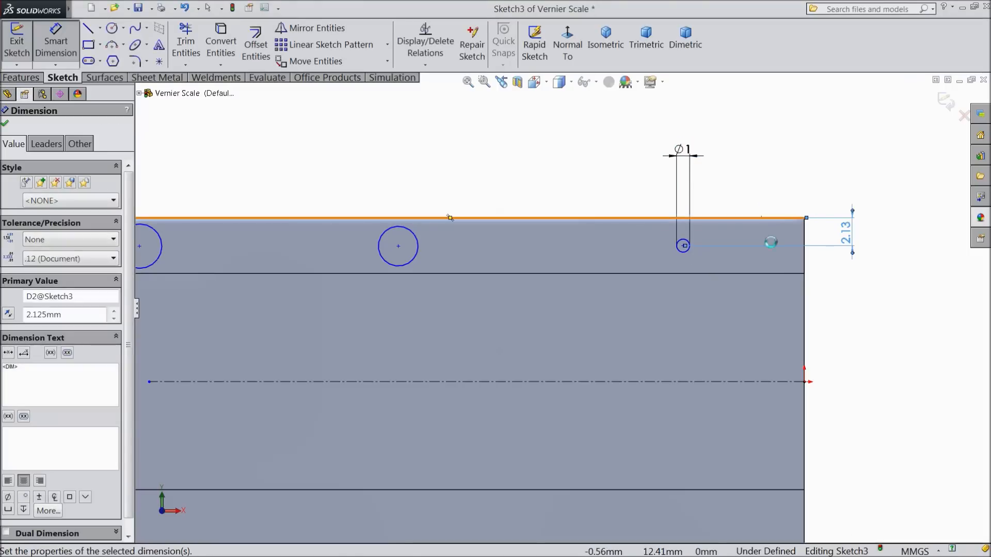
- Dimension the 1 mm circle's centre 4 mm from the beam's end edge
click(683, 253)
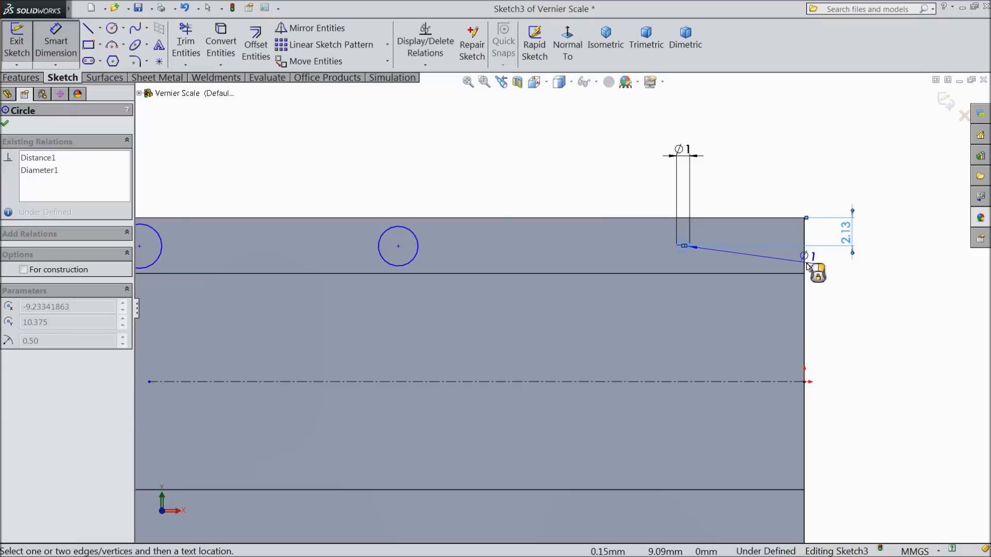
click(804, 264)
click(738, 132)
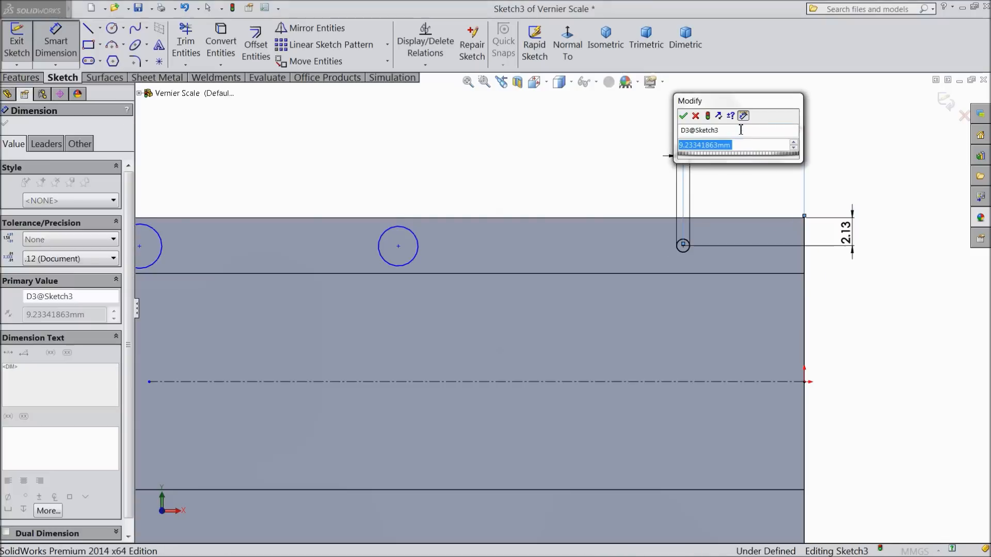
click(686, 111)
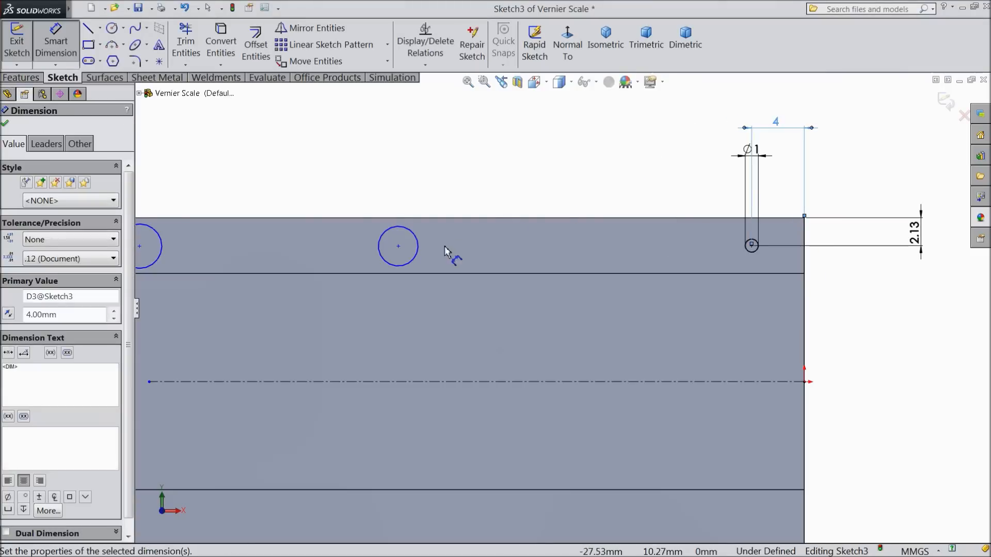
- Dimension the middle circle's centre 27 mm from the beam's end edge
click(414, 262)
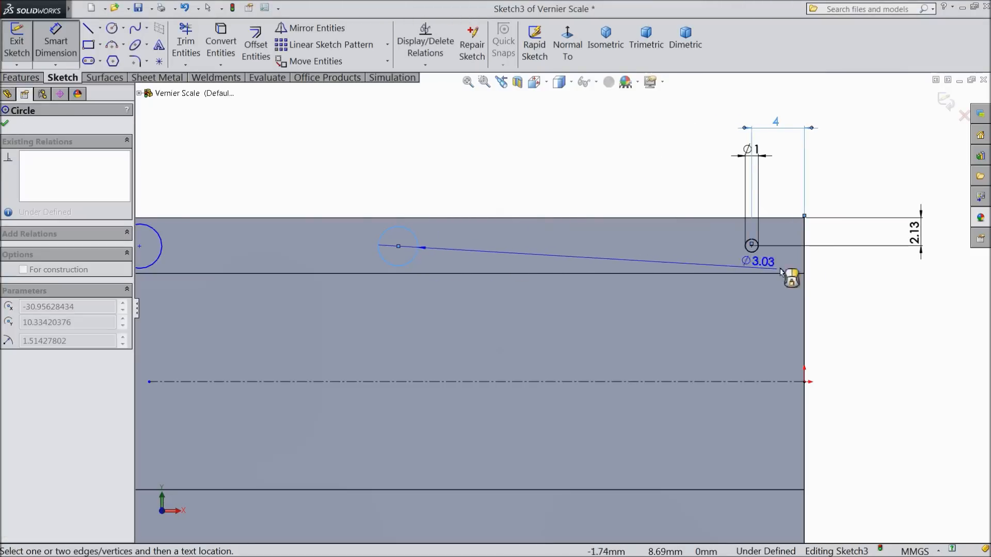
click(804, 268)
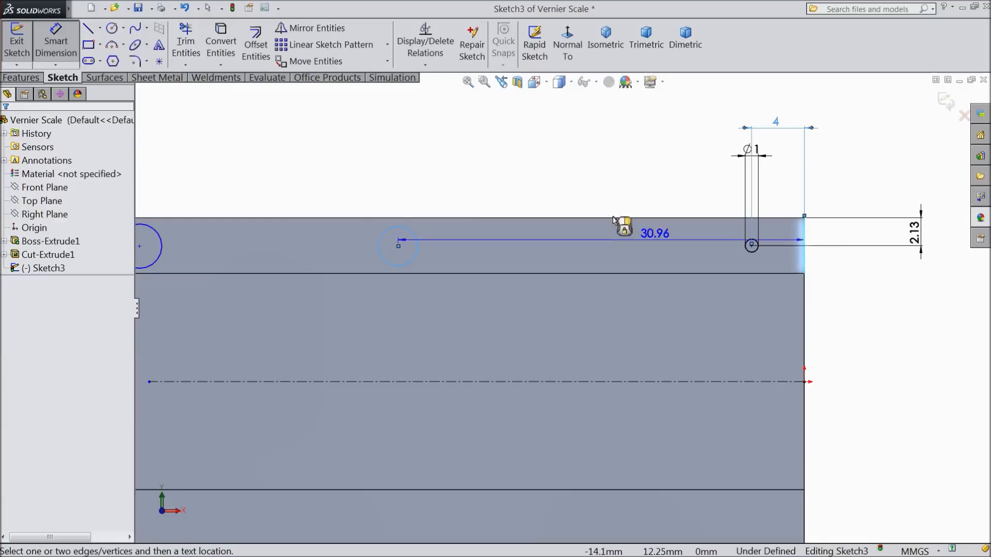
click(591, 121)
text(27)
click(535, 105)
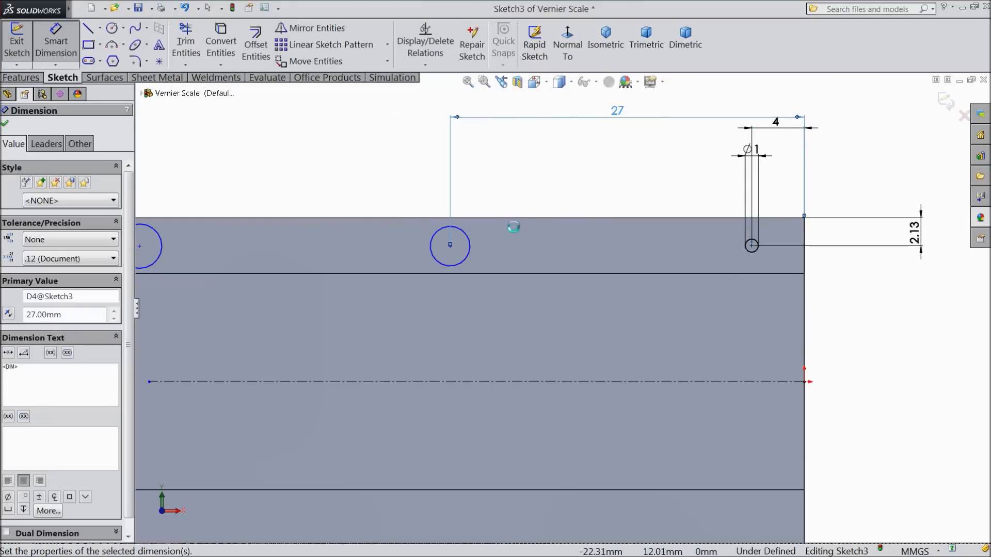
- Dimension the centre of the circle nearest the jaws 4 mm from the recessed strip's inner end edge
scroll(504, 234, up, 2)
scroll(367, 270, down, 2)
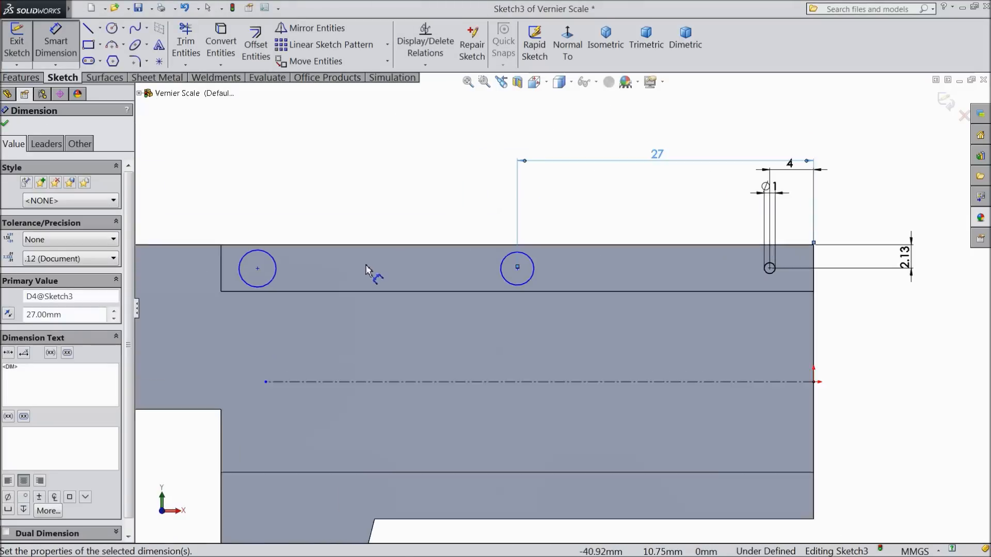
click(275, 279)
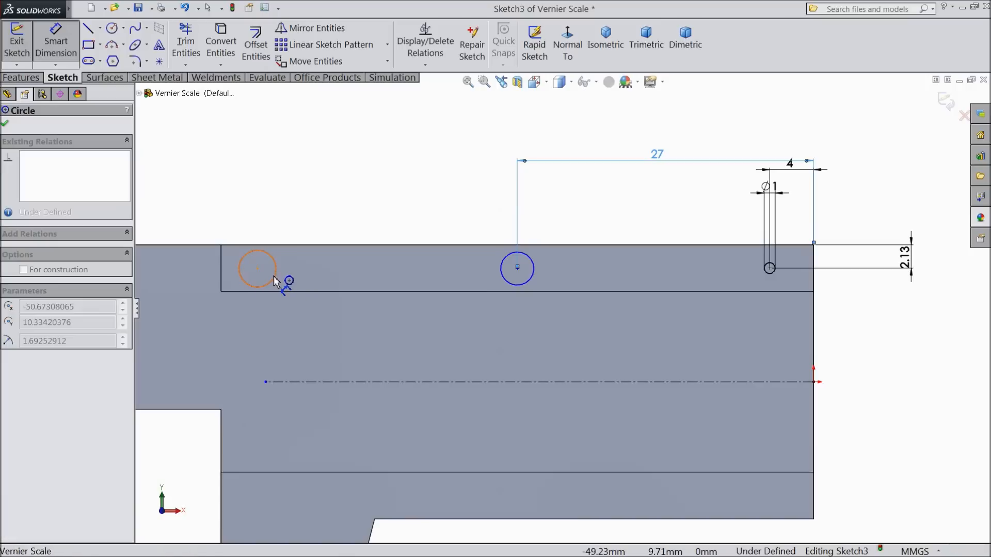
click(221, 265)
click(243, 192)
text(4)
click(187, 177)
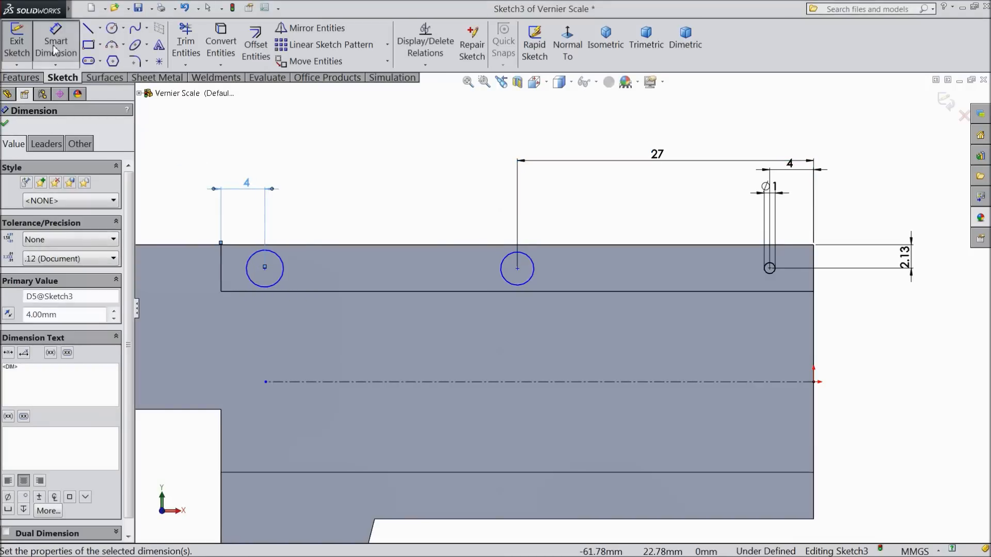
- Apply an Equal relation to the three circles along the upper strip
click(283, 280)
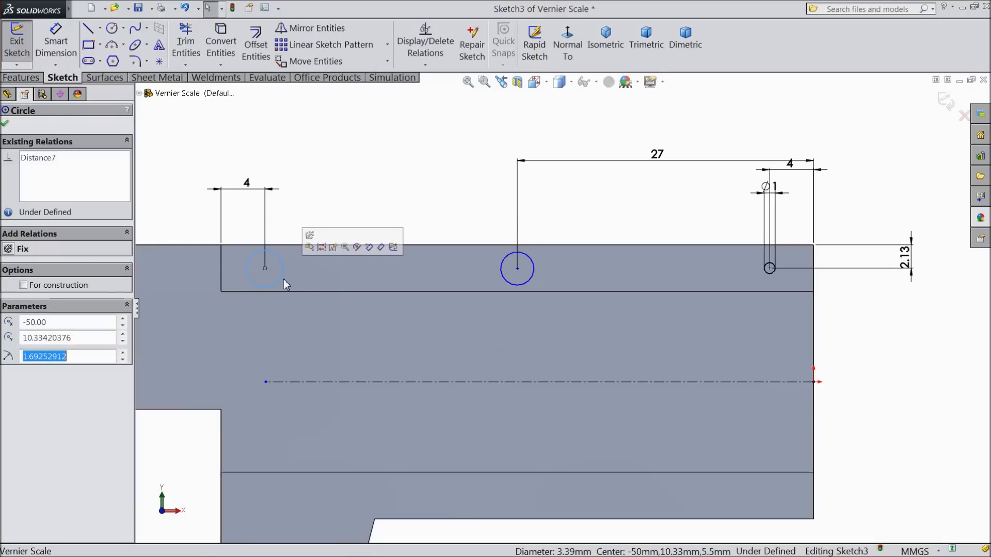
ctrl+click(523, 285)
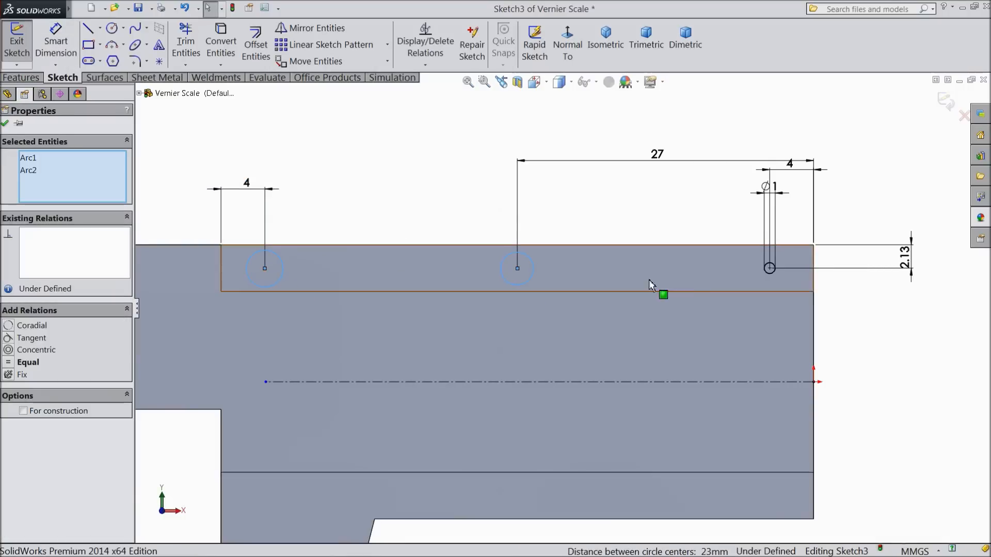
ctrl+click(769, 269)
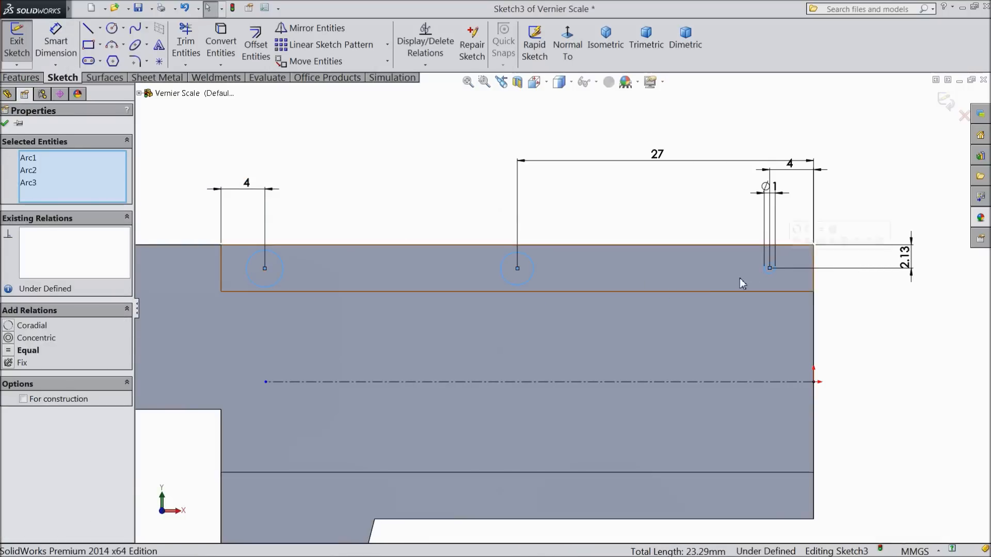
click(24, 362)
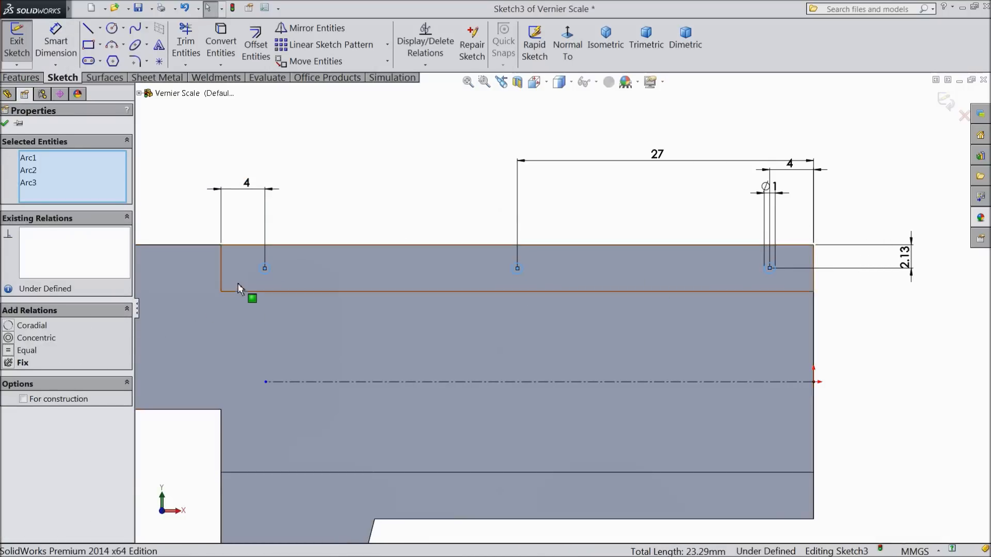
click(5, 122)
- Align the centres of the three upper circles with a Horizontal relation
click(265, 268)
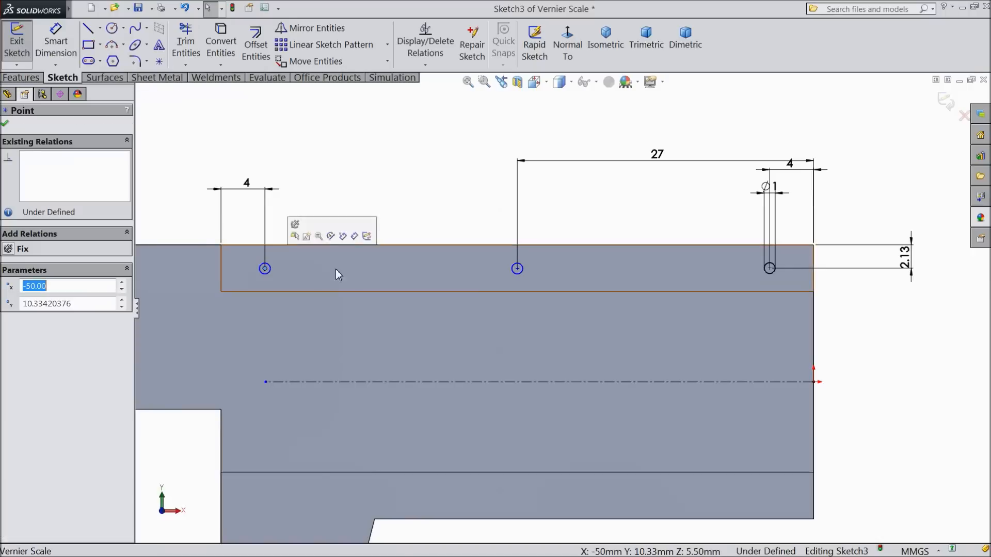
ctrl+click(516, 268)
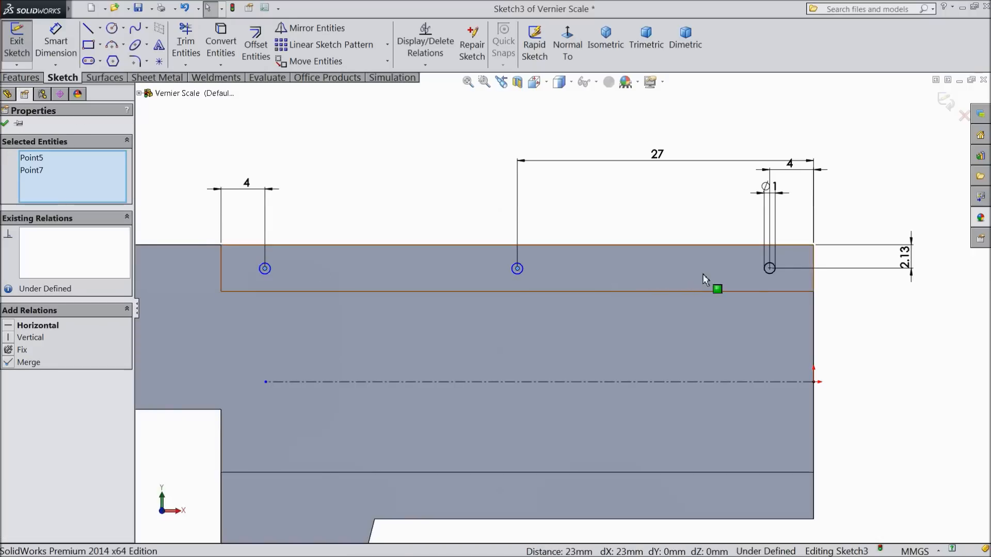
ctrl+click(770, 268)
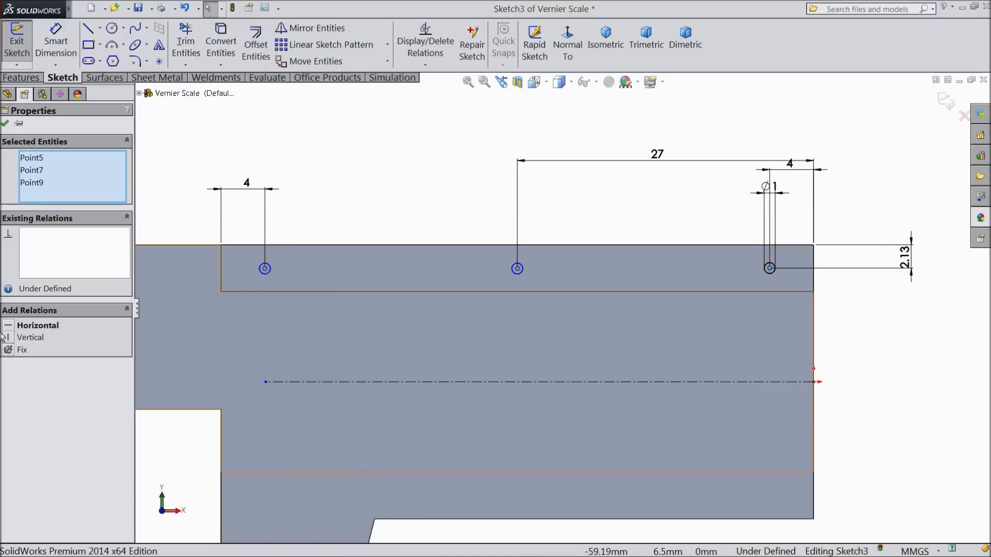
click(32, 328)
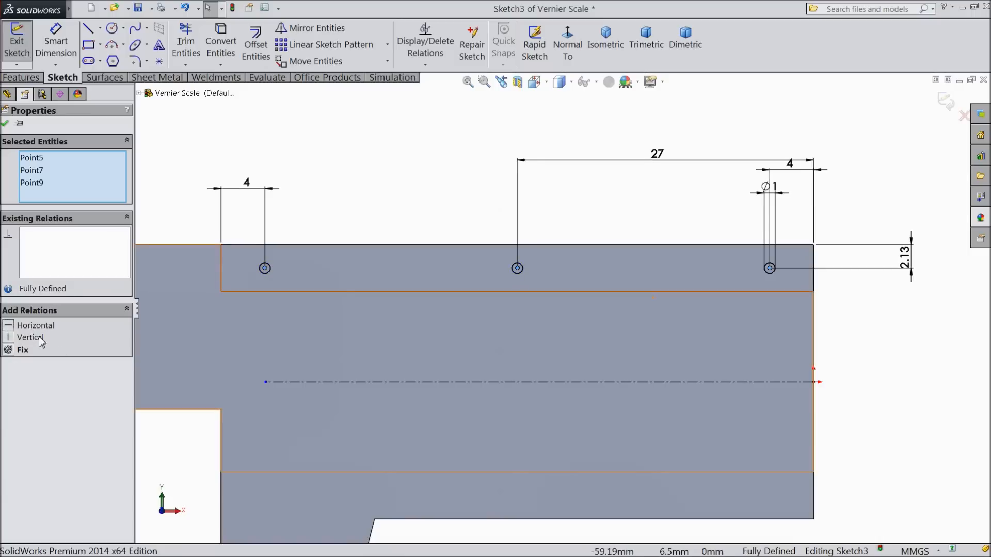
click(5, 125)
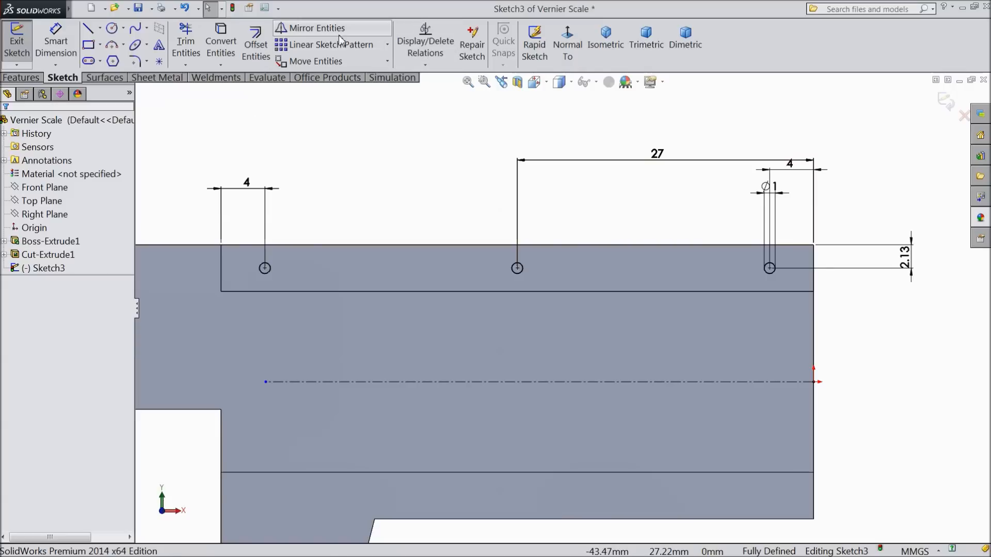
- Mirror the three circles about the horizontal centreline onto the lower strip, keeping the originals
click(316, 29)
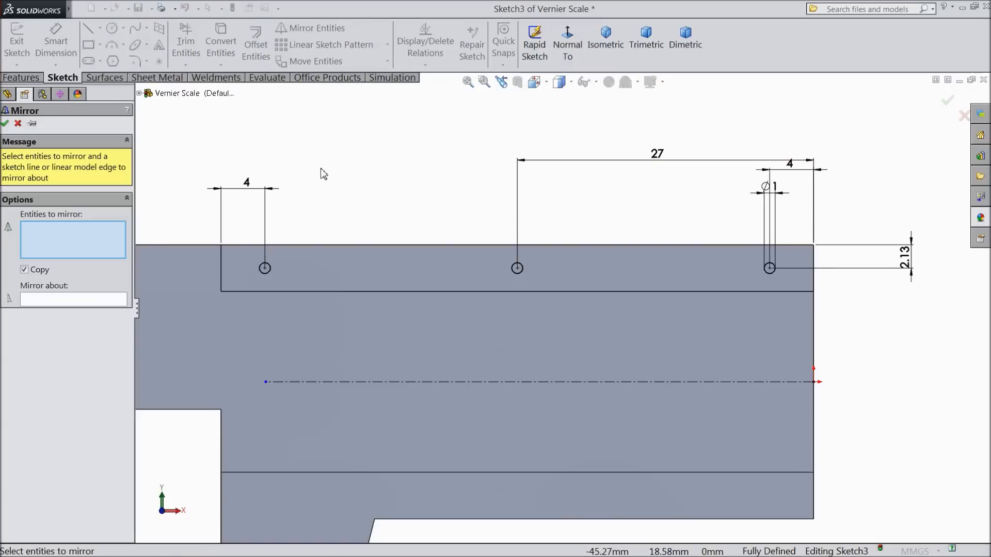
click(521, 275)
click(261, 274)
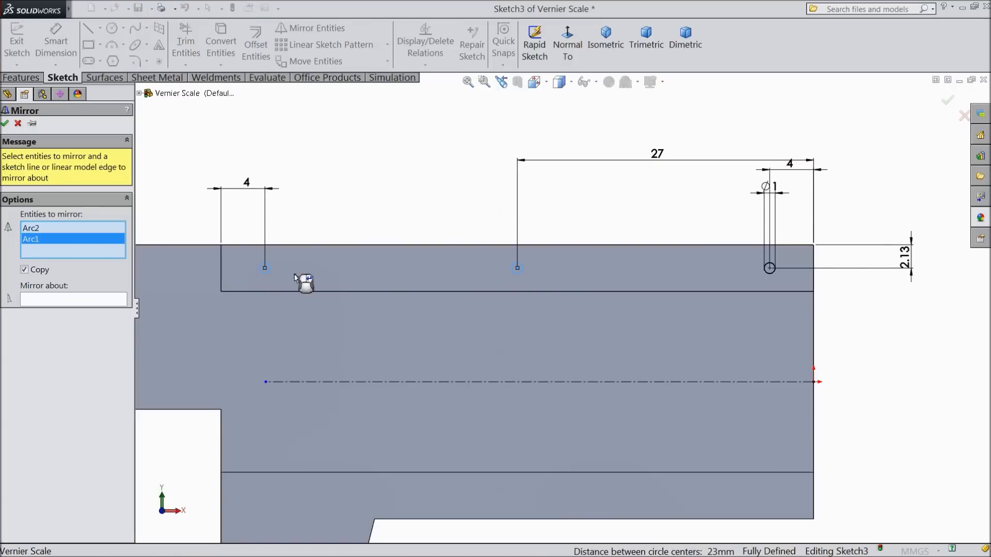
click(771, 274)
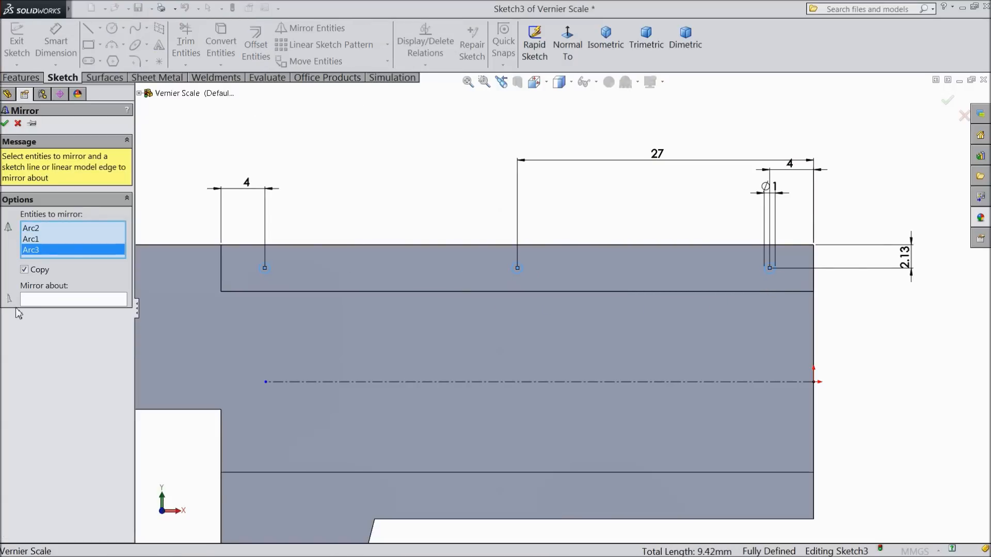
click(37, 302)
click(420, 384)
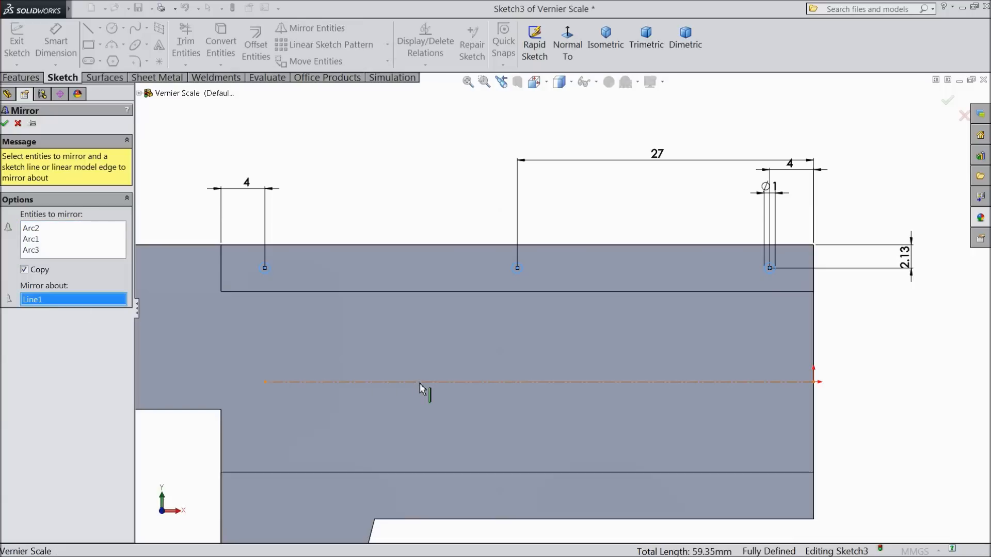
click(5, 123)
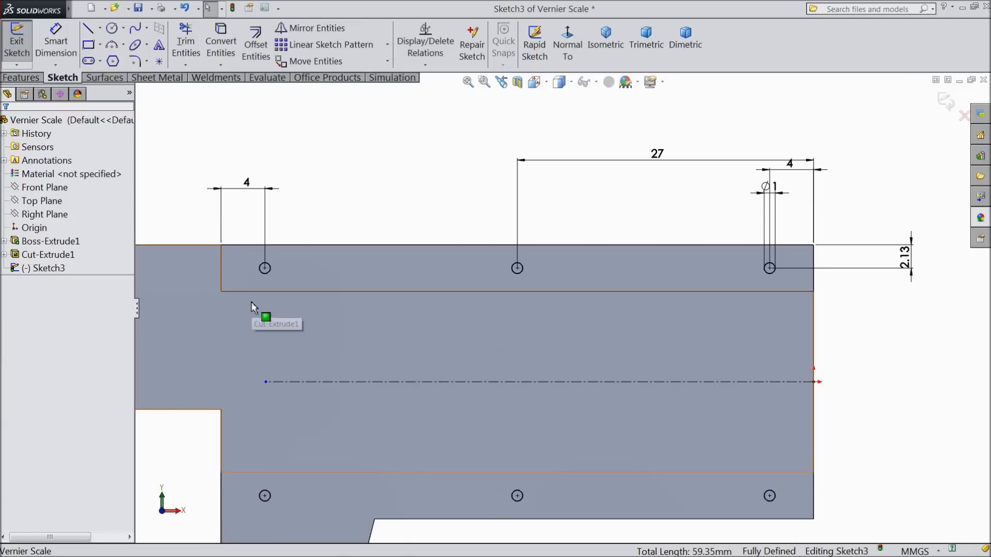
- Cut-extrude the six circles as blind holes 1.25 mm deep
key(z)
click(21, 77)
click(214, 44)
text(1.25)
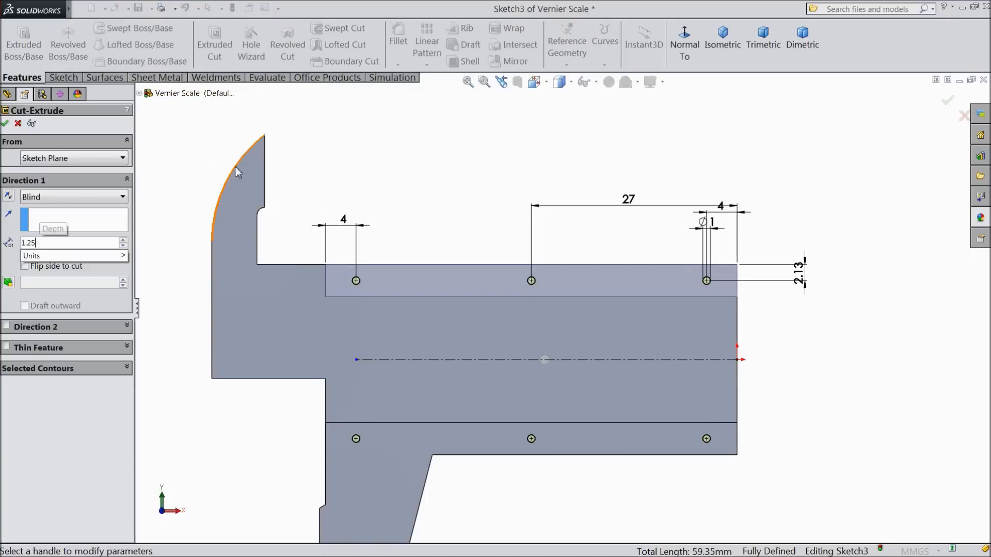
key(Return)
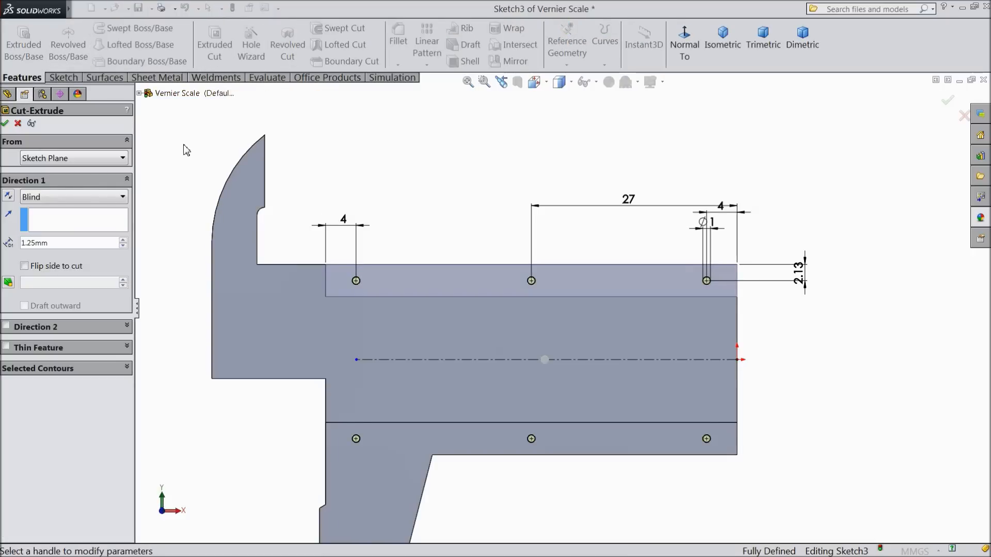
click(5, 124)
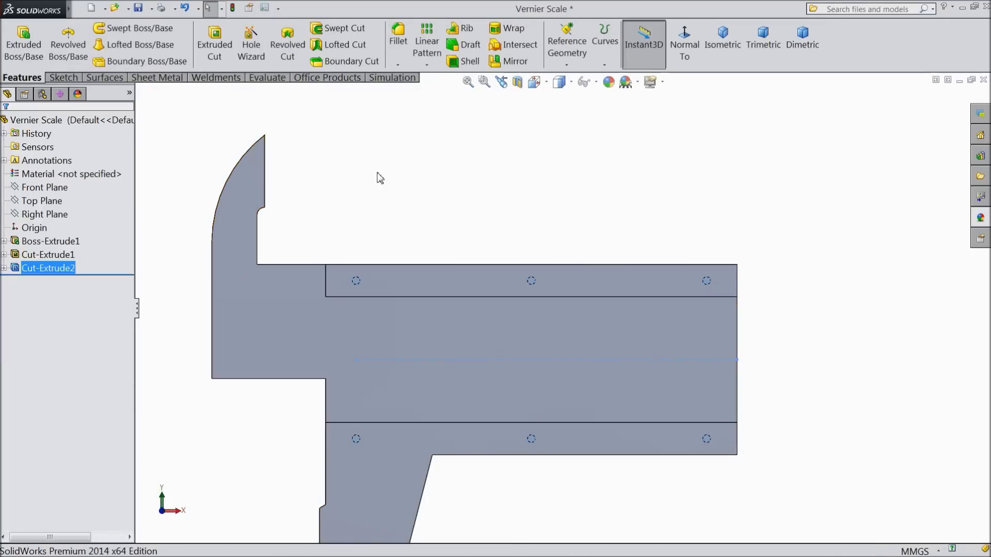
- Create a reference plane offset 17.5 mm above the beam's long upper side face
mouse_move(379, 163)
middle_down()
mouse_move(365, 112)
mouse_move(347, 146)
mouse_move(368, 157)
mouse_move(361, 256)
mouse_move(389, 268)
middle_up()
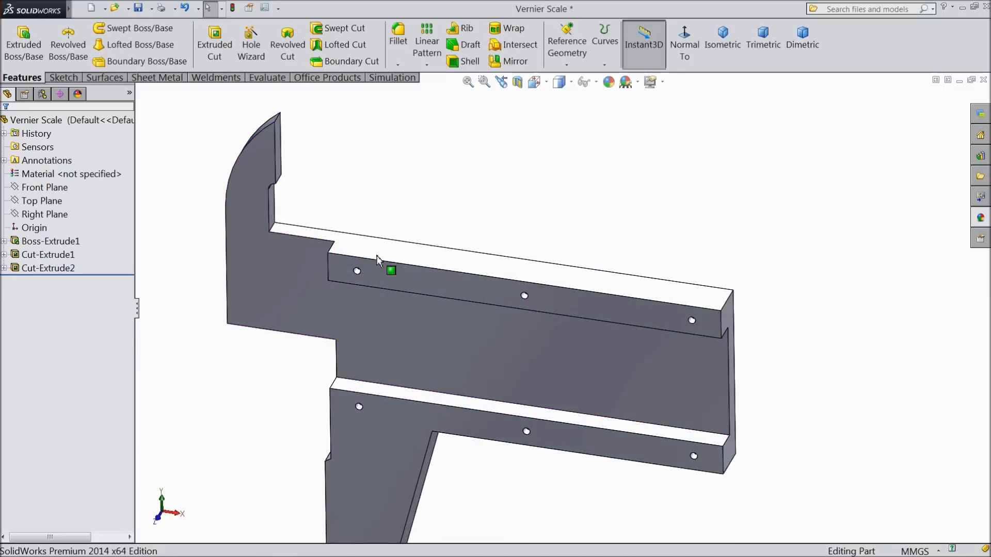
click(480, 266)
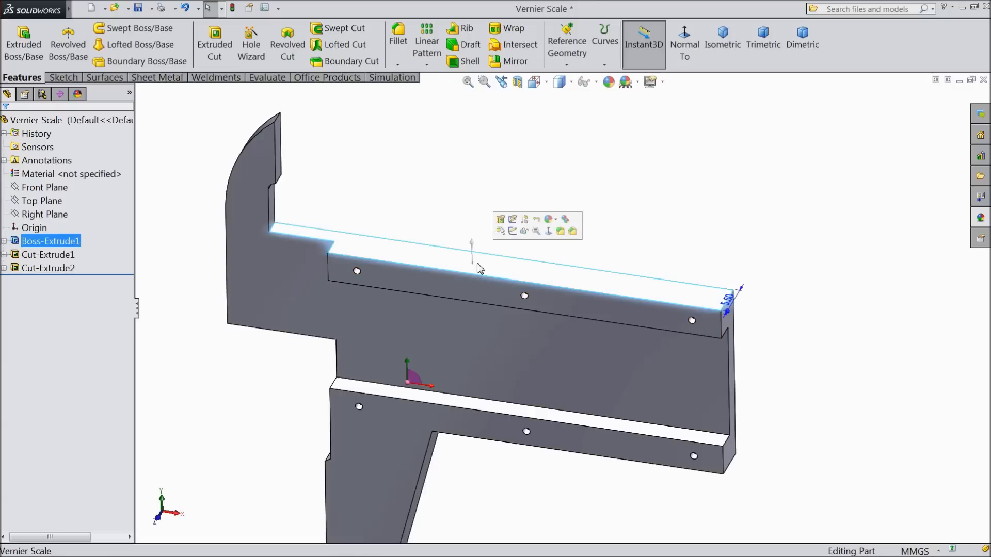
click(567, 68)
click(567, 79)
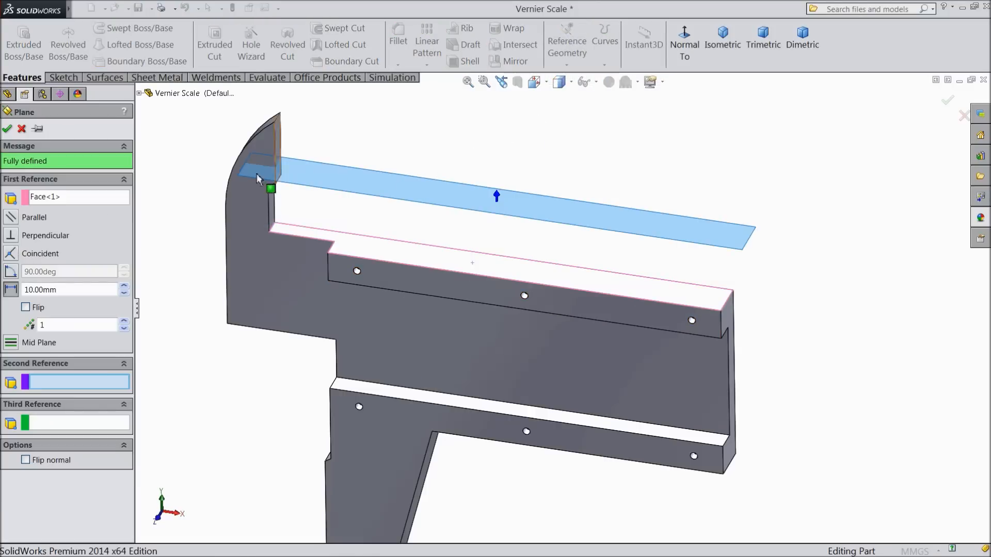
drag(64, 296, 19, 295)
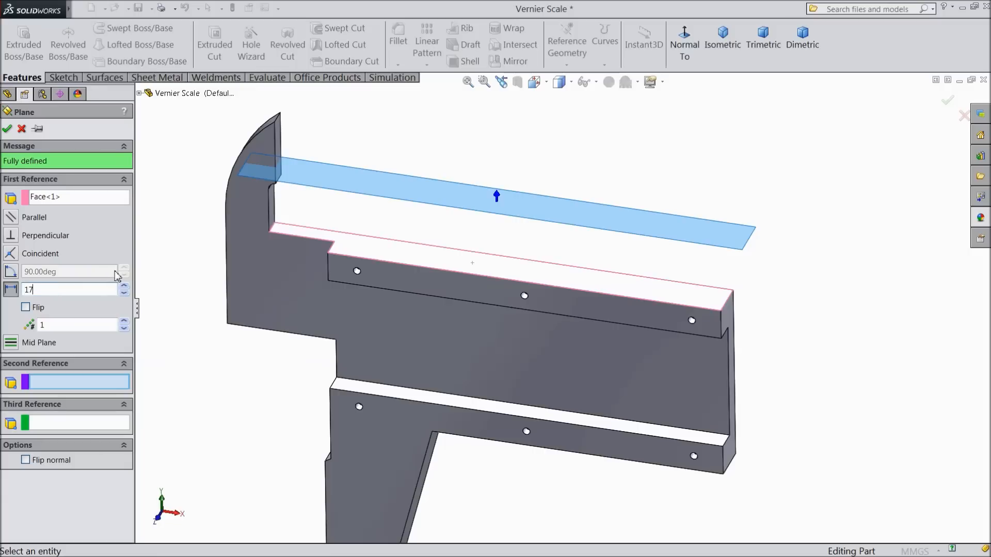
key(Return)
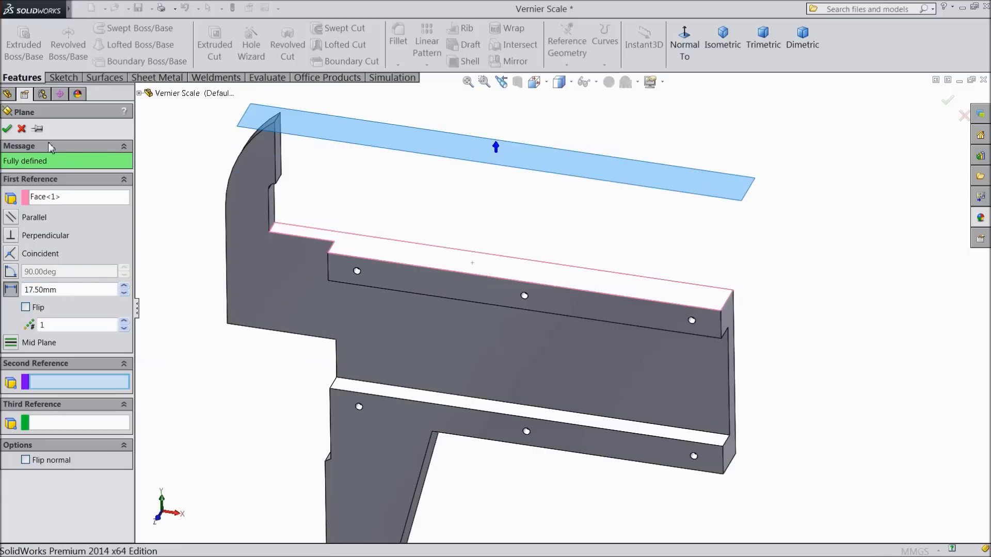
click(7, 129)
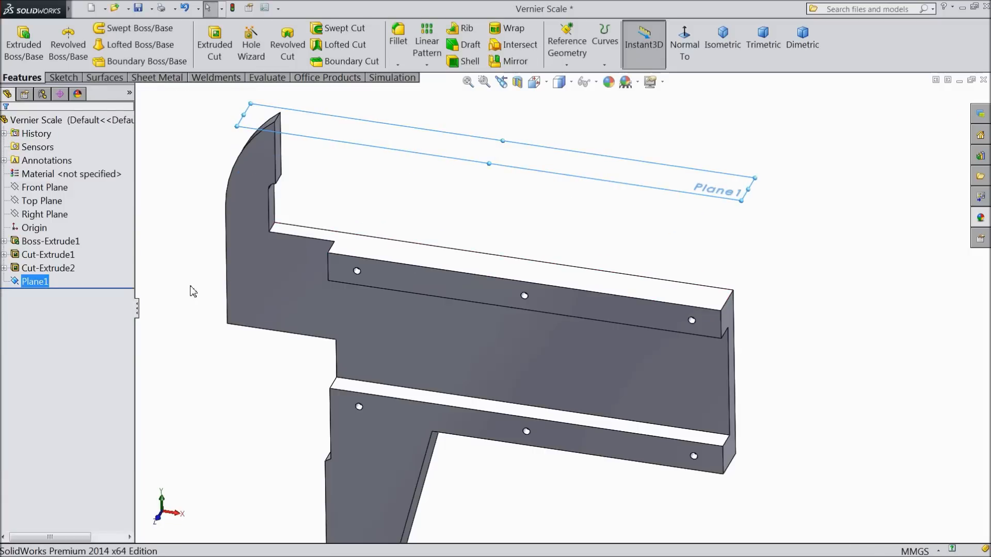
- Create a reference plane offset 34.75 mm below the underside face of the beam's lower strip
key(f)
middle_drag(308, 390, 541, 353)
click(541, 360)
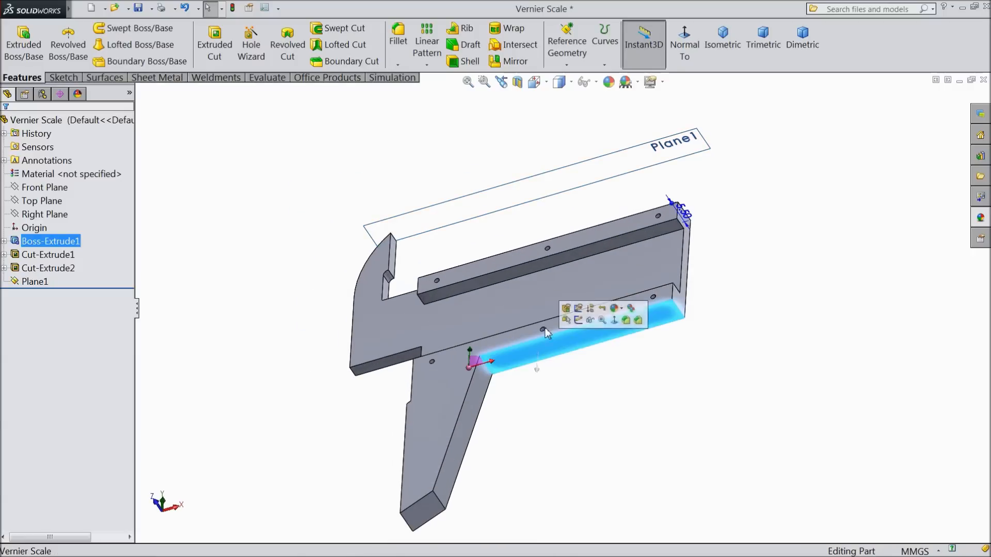
click(568, 65)
click(573, 78)
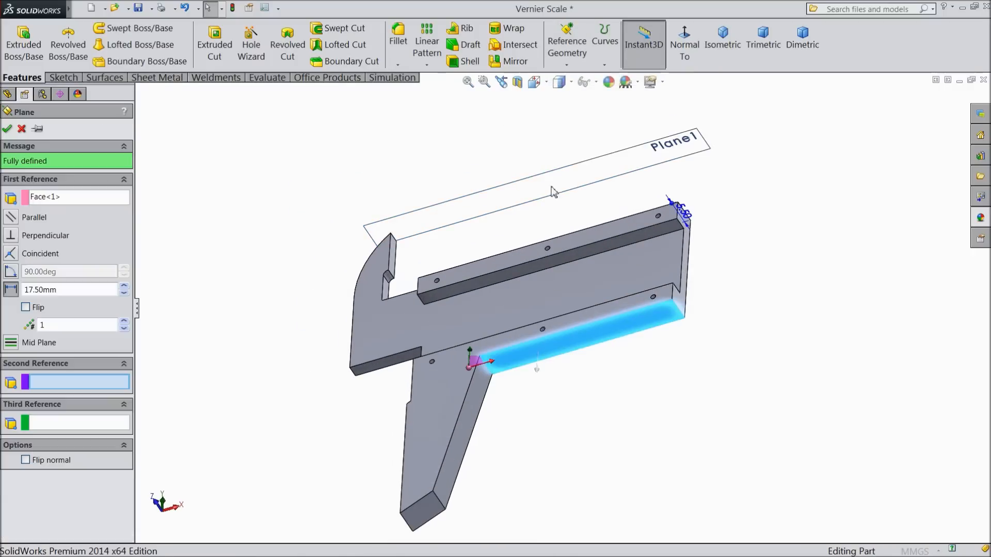
drag(56, 292, 22, 291)
text(39)
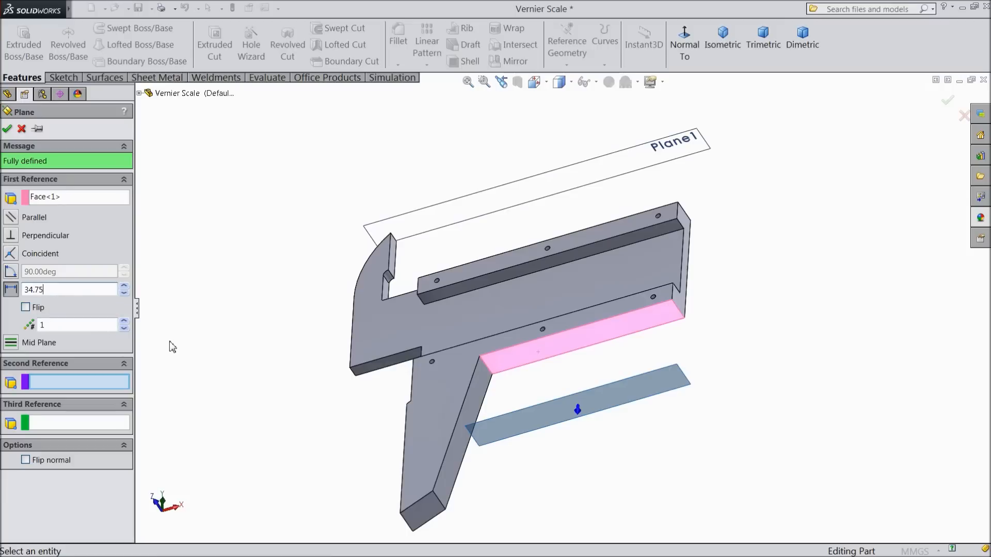
key(Return)
middle_drag(221, 310, 253, 430)
scroll(651, 367, down, 1)
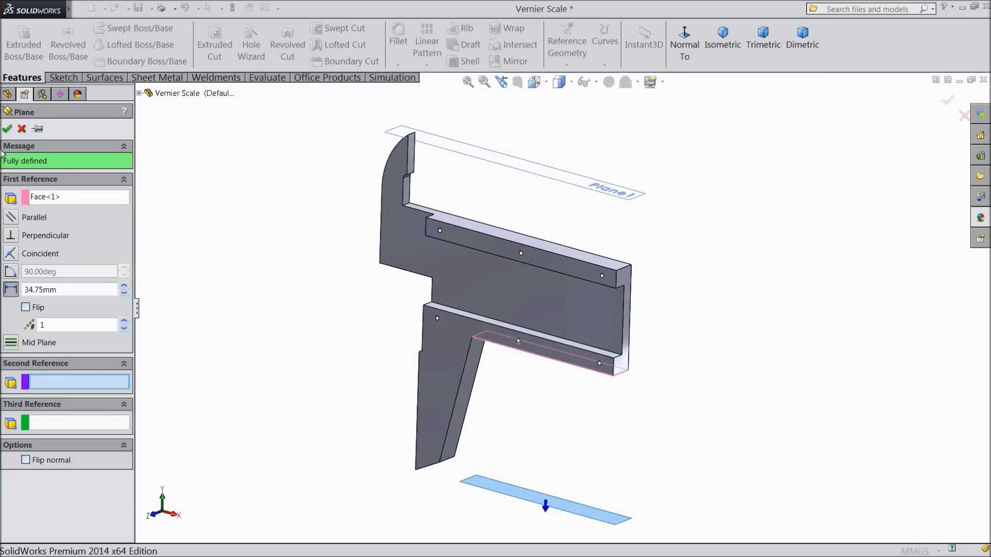
click(7, 129)
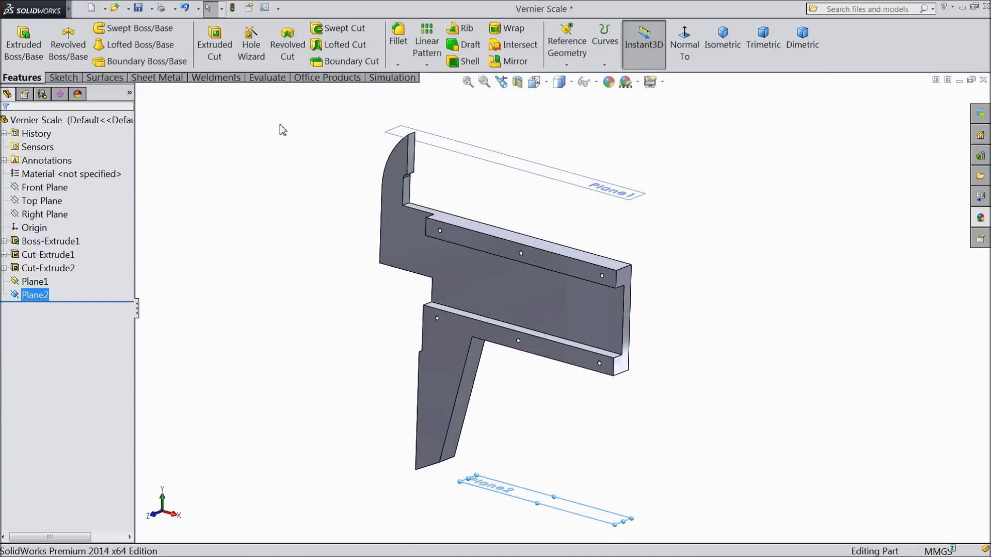
- On the plane above the beam, sketch a closed right triangle over the short jaw, with legs 2.5 mm and about 4.7 mm
middle_drag(283, 130, 279, 215)
click(428, 160)
click(467, 140)
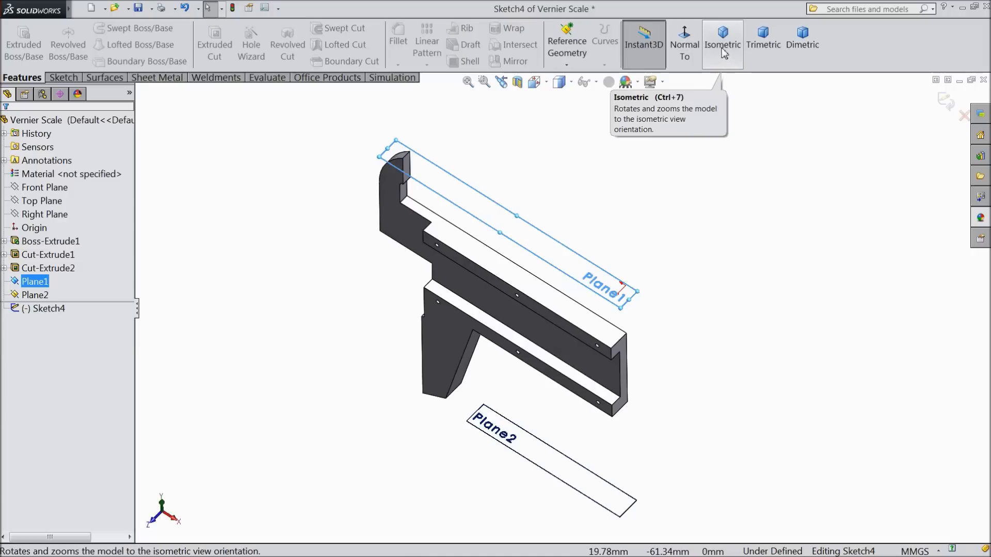
click(685, 48)
scroll(784, 332, down, 3)
click(63, 77)
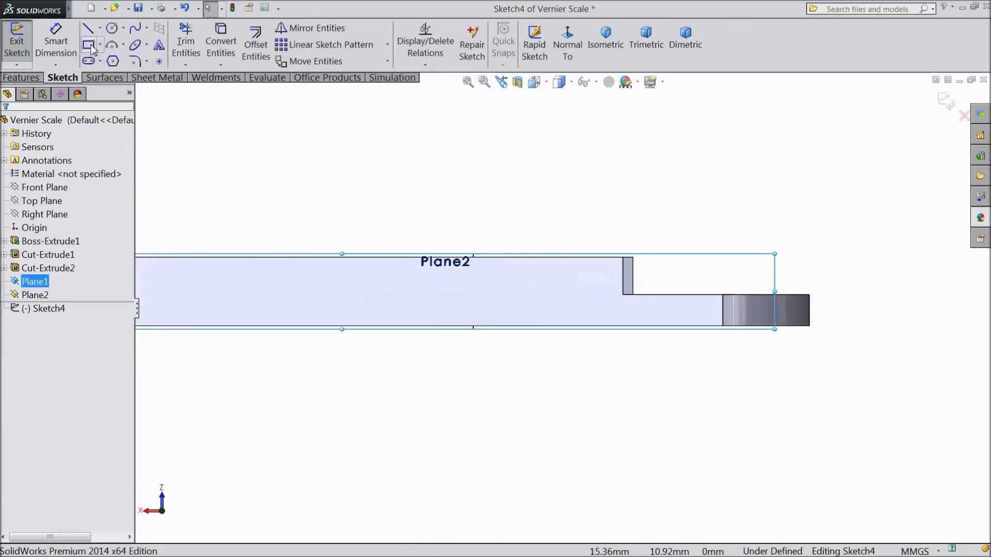
click(90, 32)
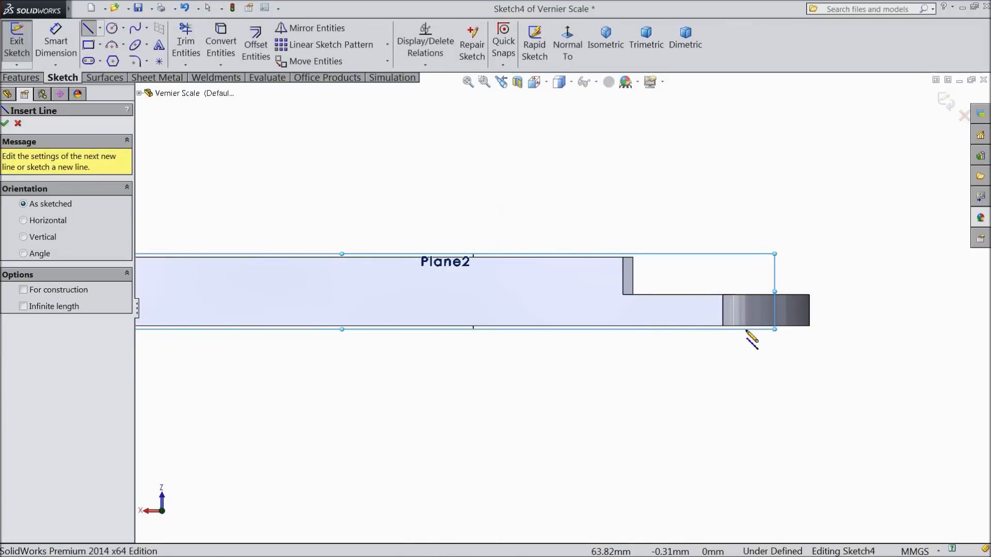
scroll(751, 340, down, 3)
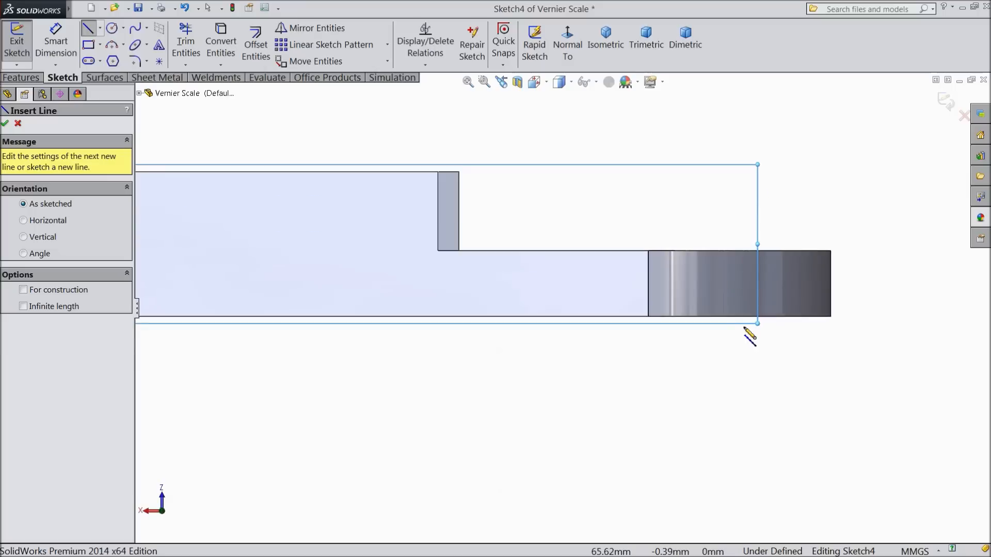
click(648, 251)
click(648, 317)
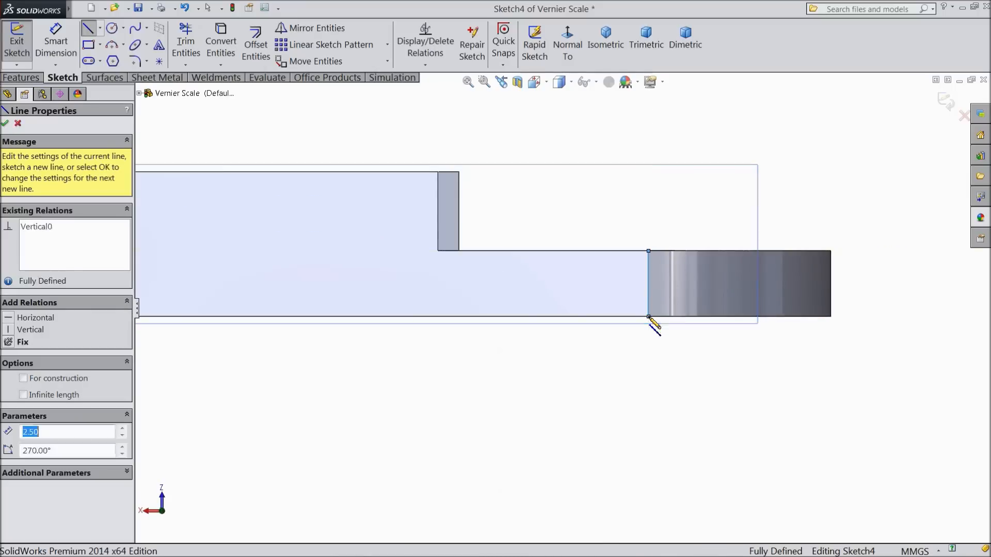
click(774, 316)
click(648, 251)
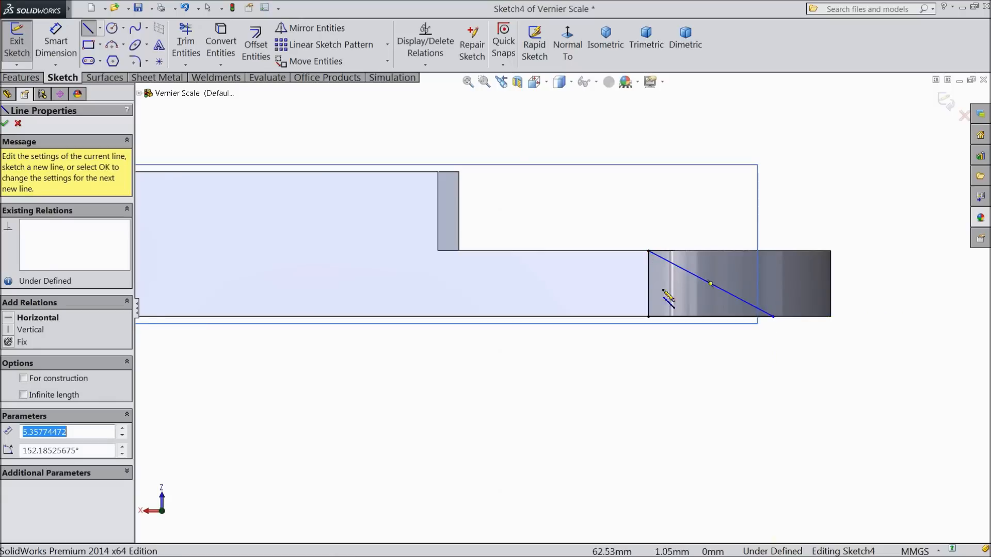
right_click(676, 370)
click(709, 190)
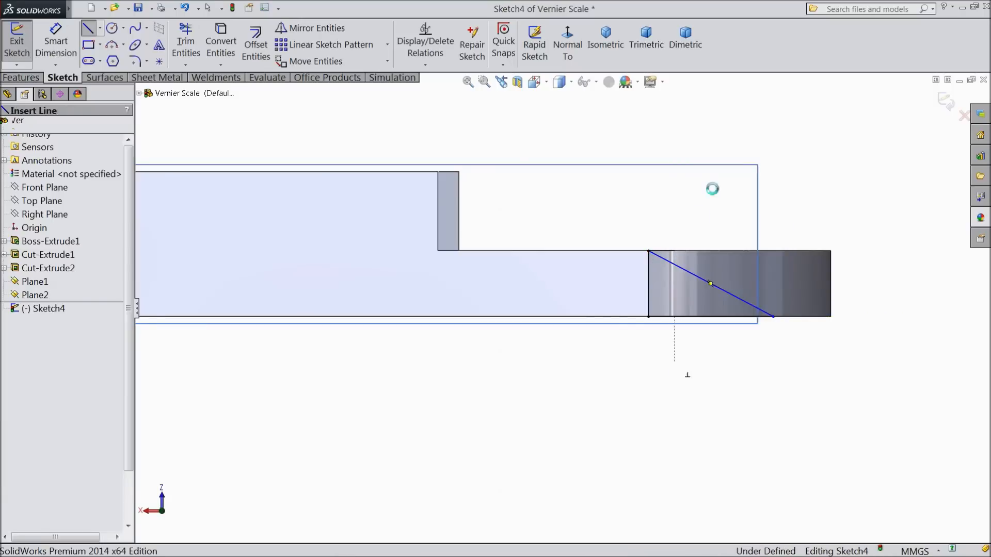
- Dimension the angle between the triangle's sloped line and its long leg as 26°
click(73, 56)
scroll(758, 316, down, 2)
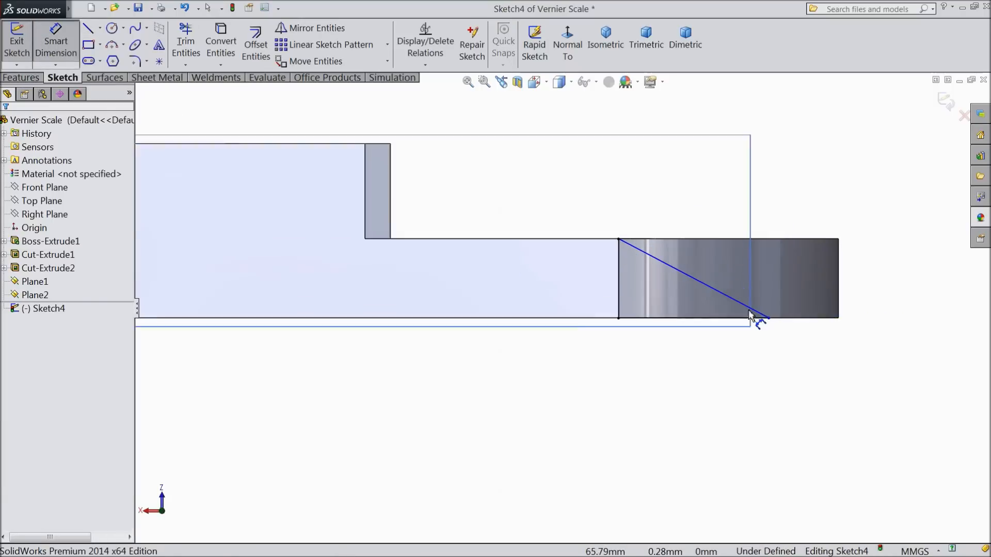
click(709, 295)
click(696, 320)
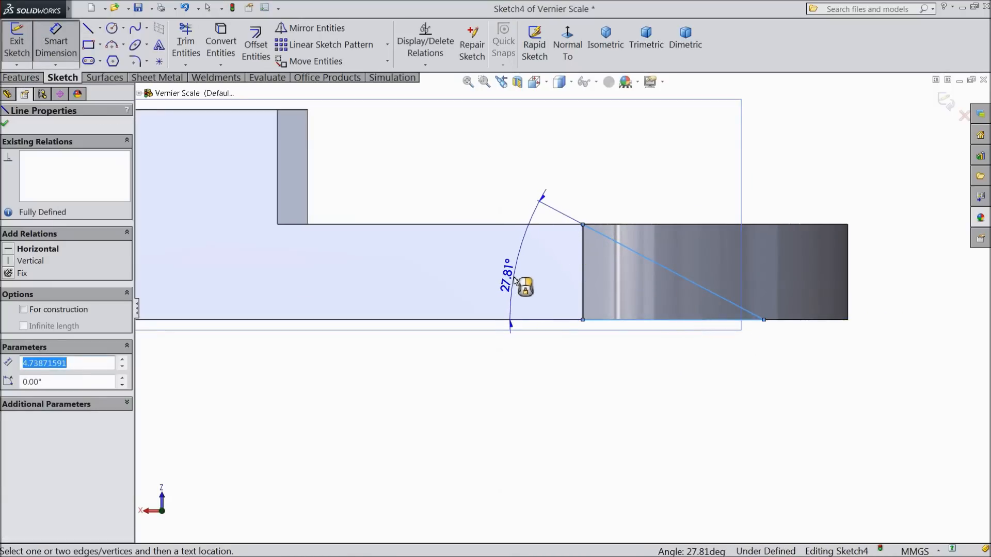
click(514, 280)
text(2)
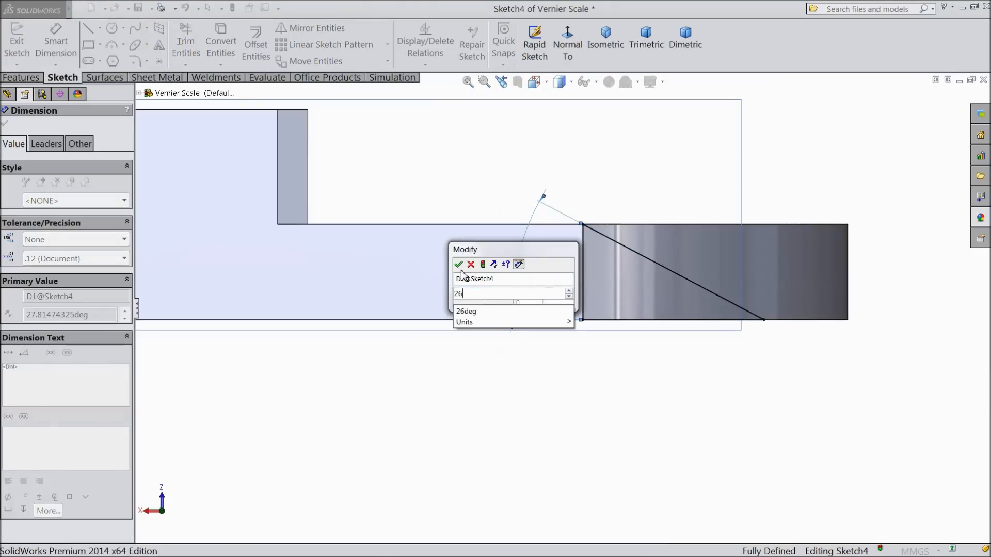
text(6)
click(458, 264)
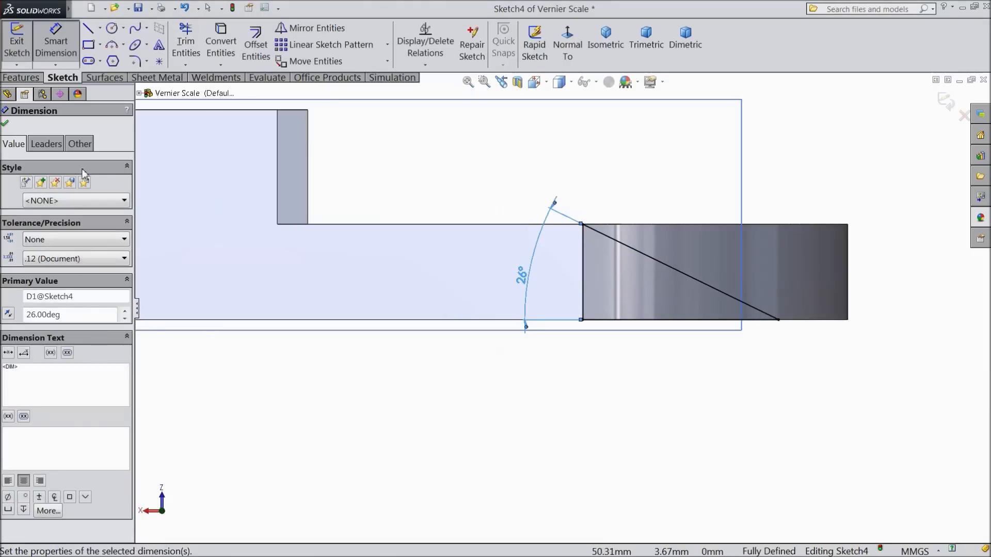
click(5, 125)
- Cut-extrude the triangle 12.5 mm deep into the short upper jaw as a blind cut
click(24, 78)
click(214, 44)
middle_drag(479, 382, 484, 334)
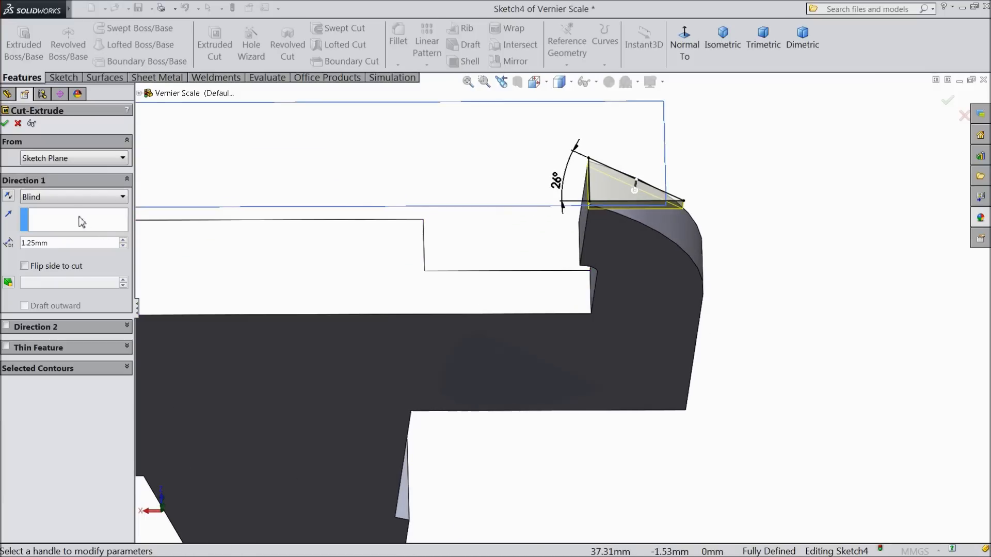
double_click(32, 243)
text(12.5)
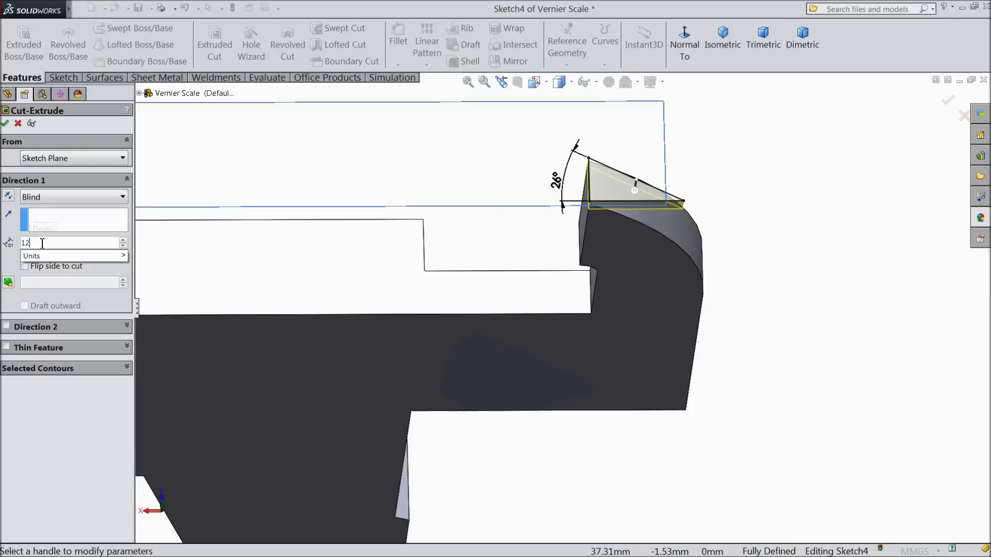
key(Return)
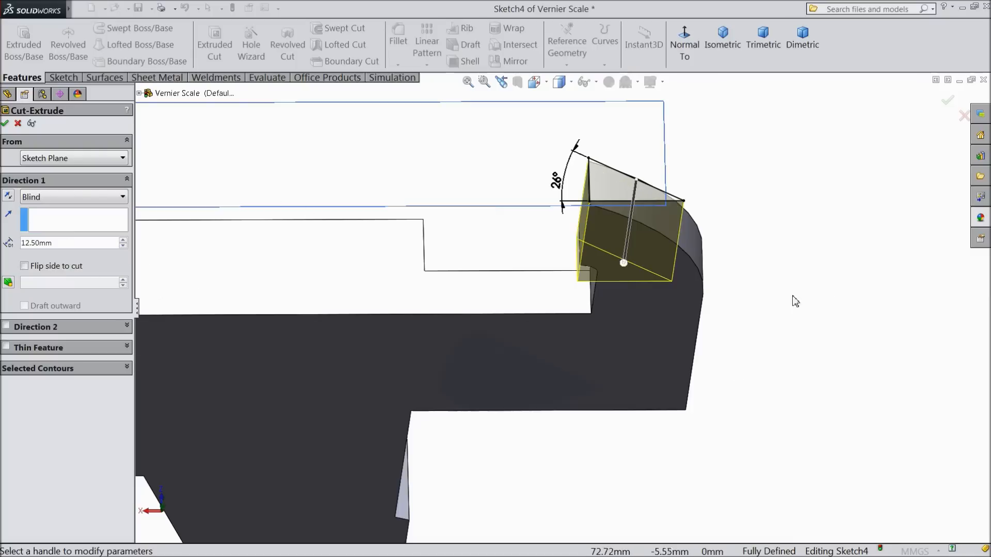
click(5, 124)
- On the lower strip's outer side face, sketch a corner rectangle about 14.8 by 2.5 mm across the base of the long jaw
mouse_move(662, 257)
middle_down()
mouse_move(664, 274)
mouse_move(661, 243)
middle_up()
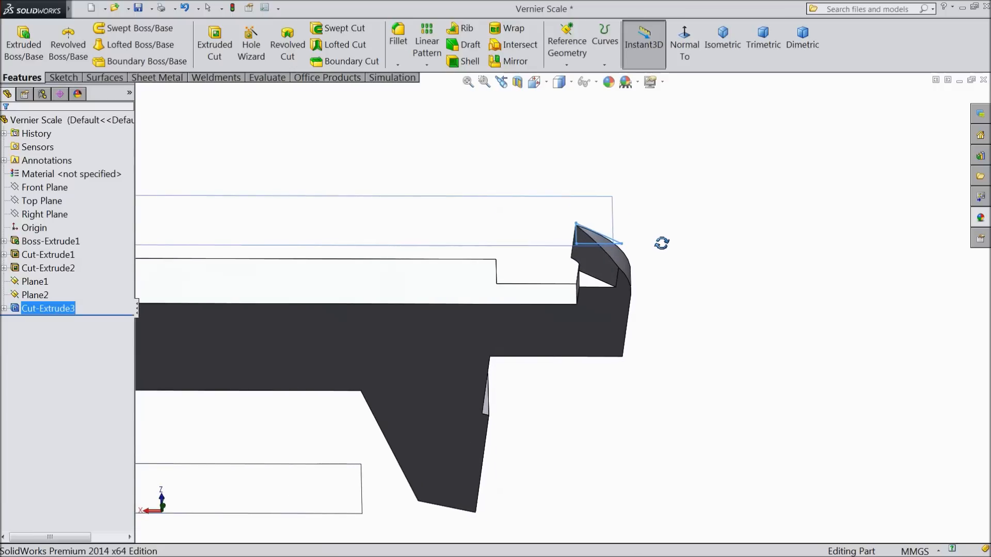
scroll(650, 294, up, 5)
middle_drag(610, 336, 383, 212)
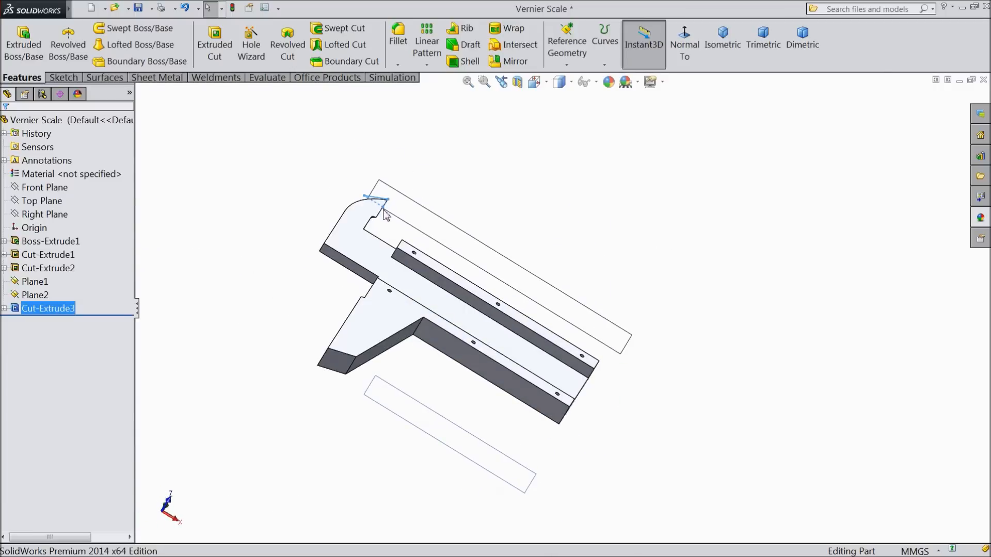
click(295, 334)
middle_drag(295, 334, 614, 335)
scroll(616, 340, down, 3)
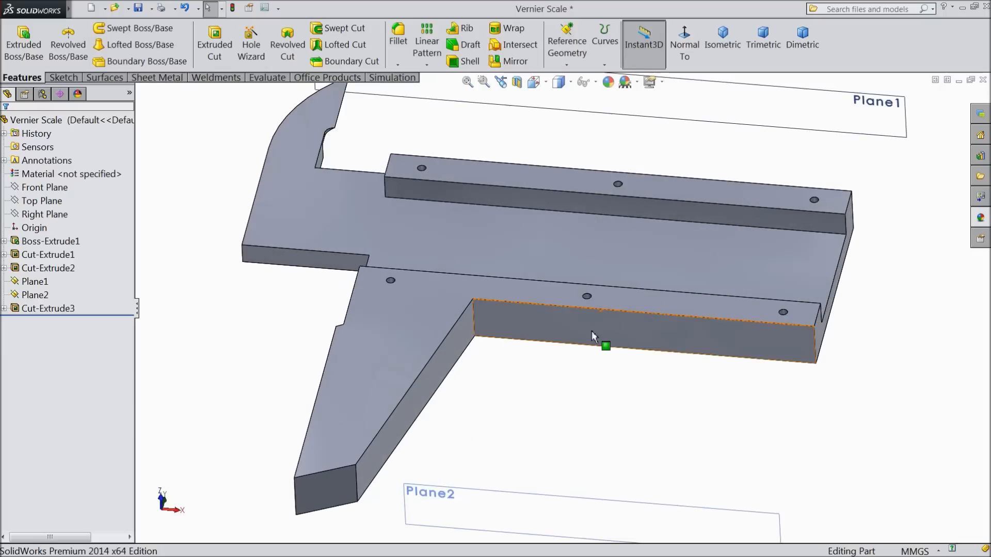
click(593, 338)
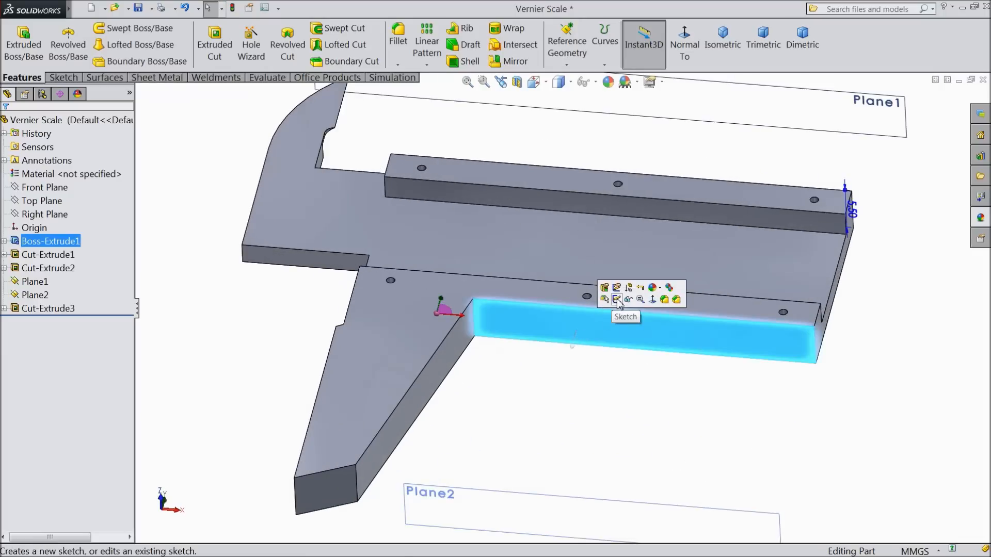
click(604, 299)
click(688, 51)
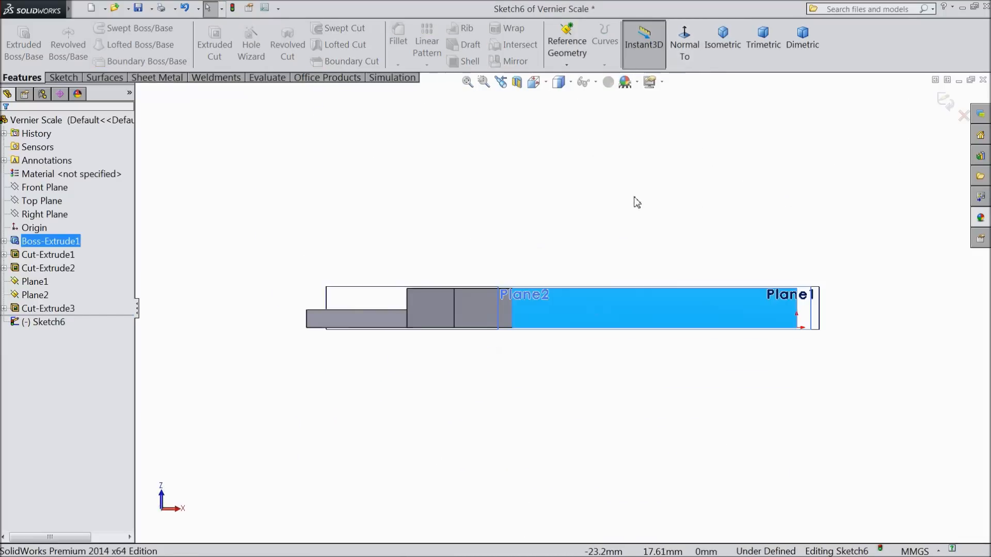
click(70, 77)
click(101, 44)
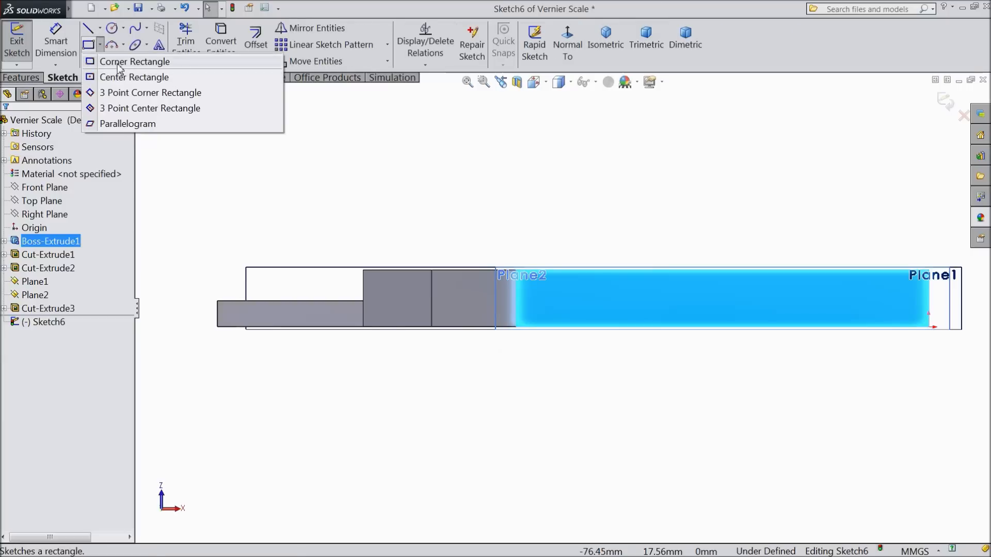
click(111, 60)
scroll(361, 329, down, 2)
scroll(393, 326, down, 1)
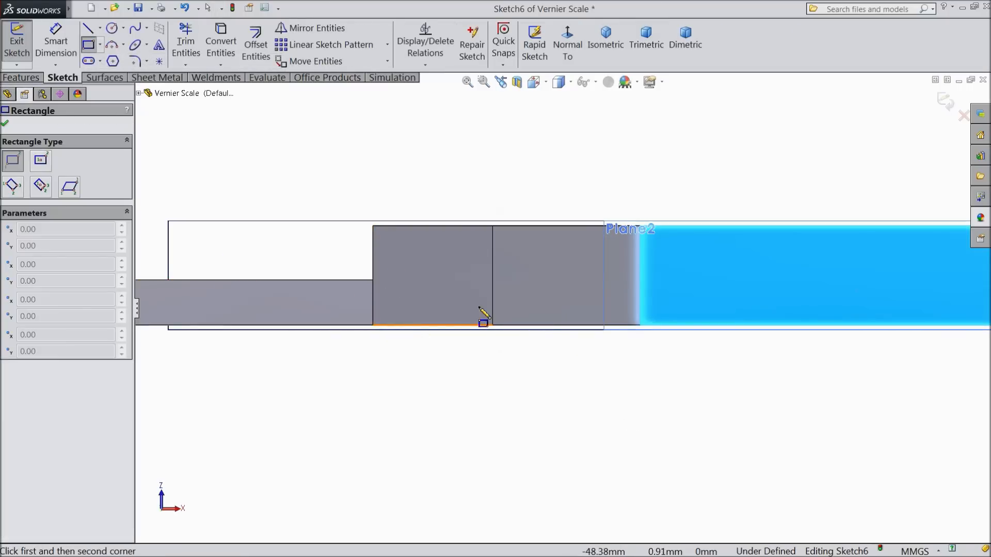
click(640, 325)
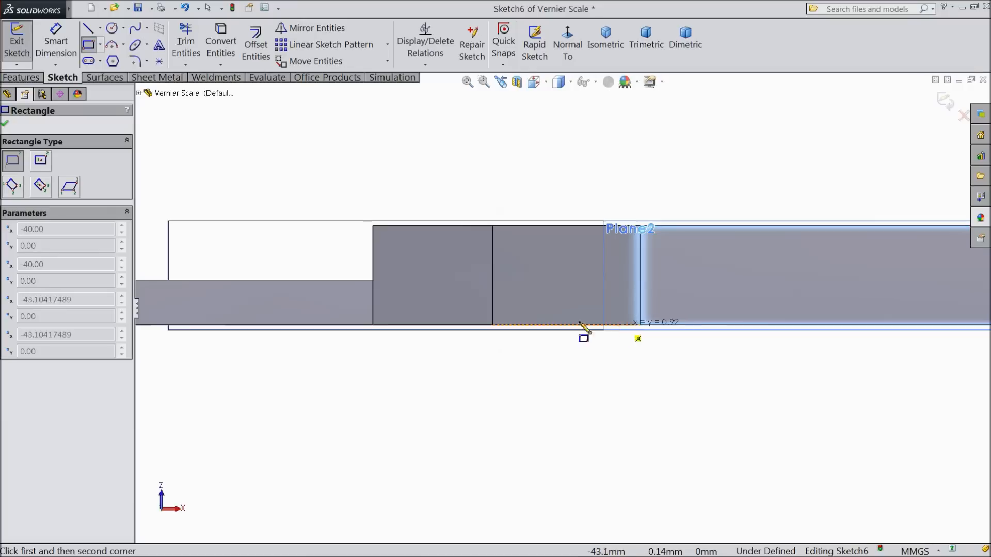
click(374, 281)
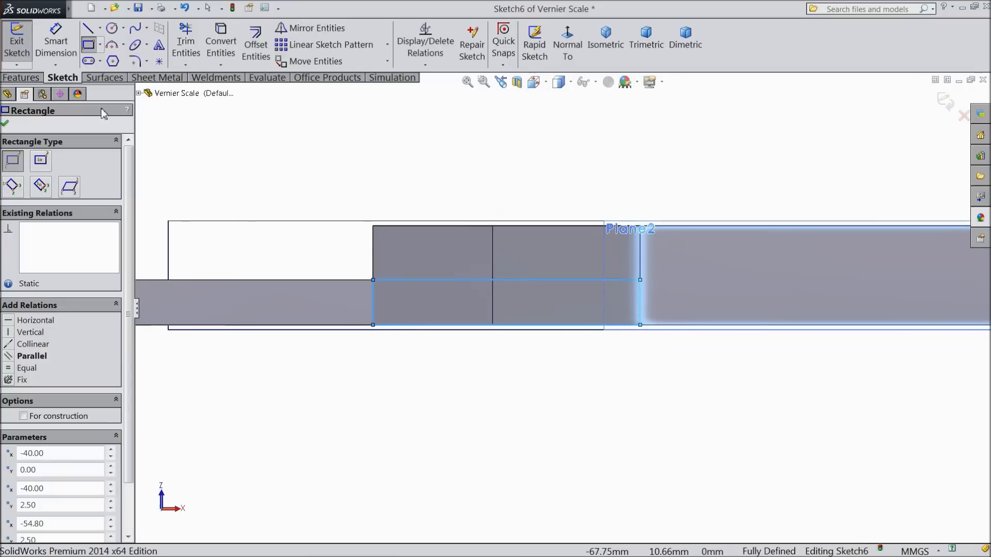
click(56, 41)
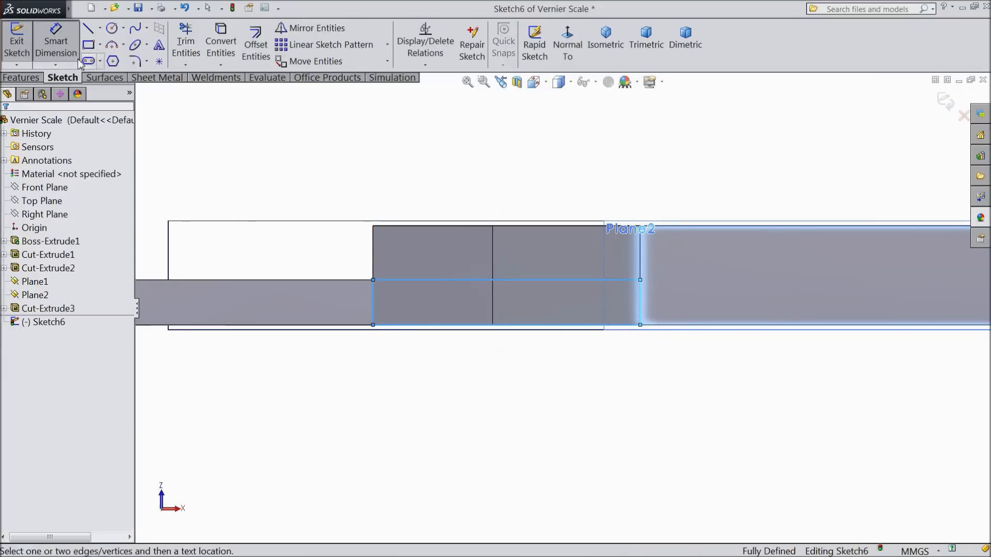
click(424, 279)
click(397, 226)
click(318, 255)
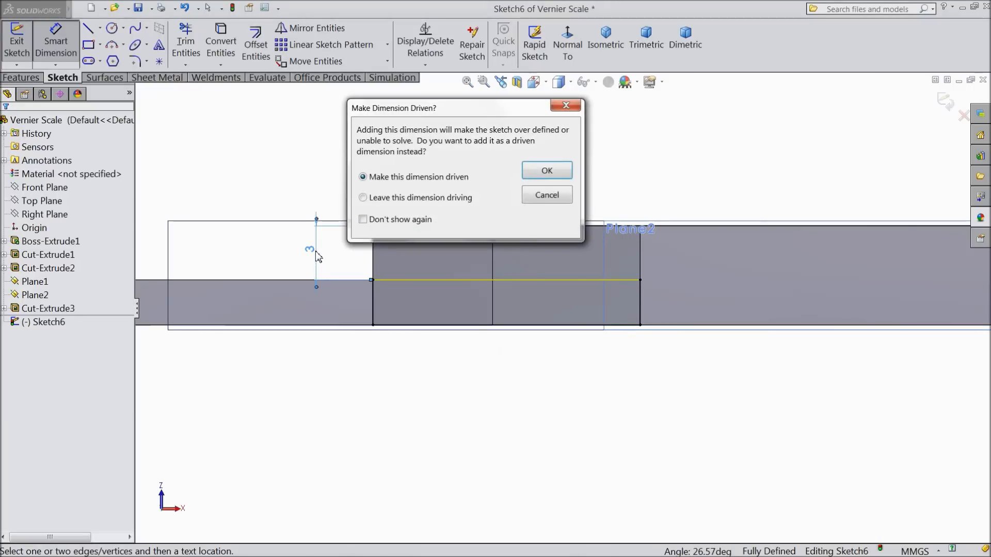
click(546, 195)
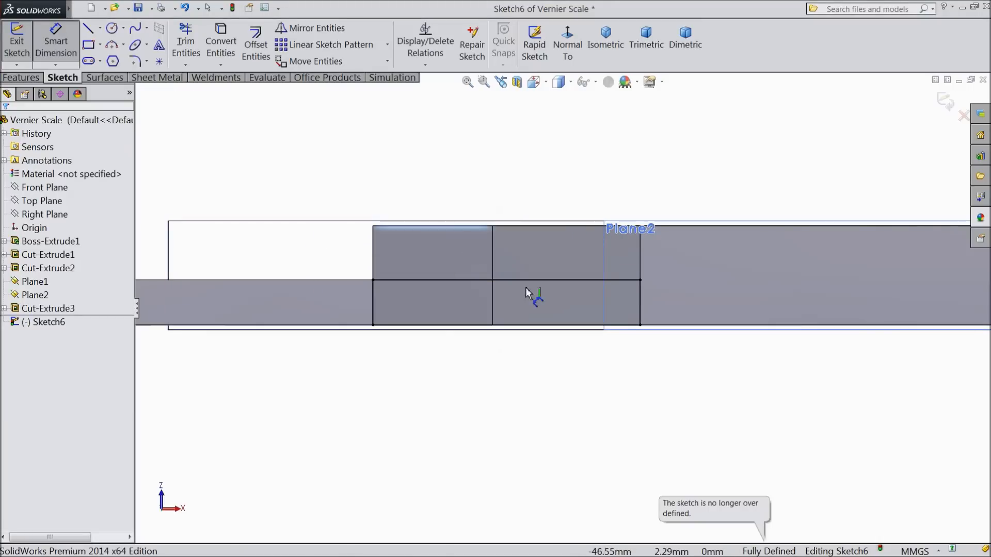
- Cut-extrude the rectangle as a blind cut 62.5 mm deep in the reversed direction, along the whole long lower jaw
click(21, 77)
click(214, 46)
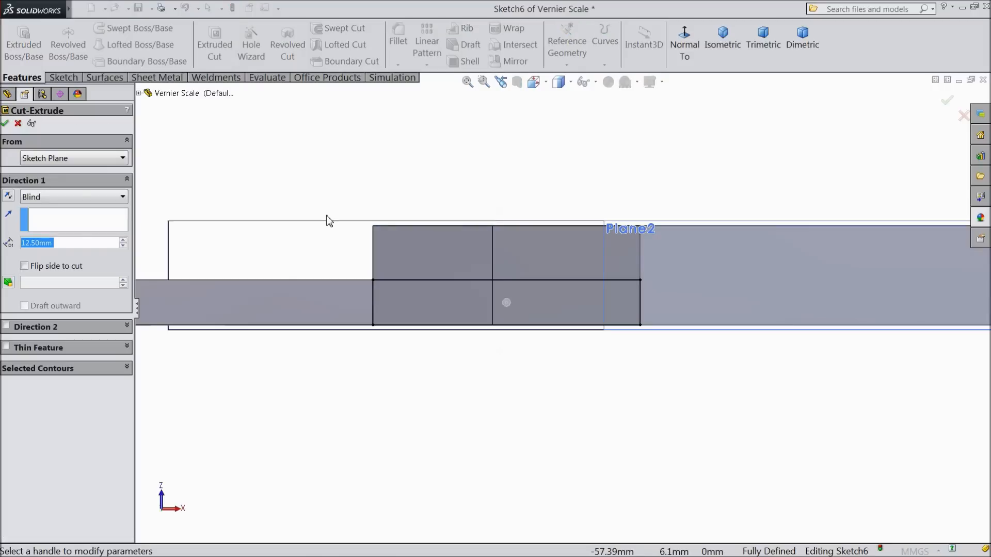
middle_drag(477, 209, 444, 279)
click(9, 196)
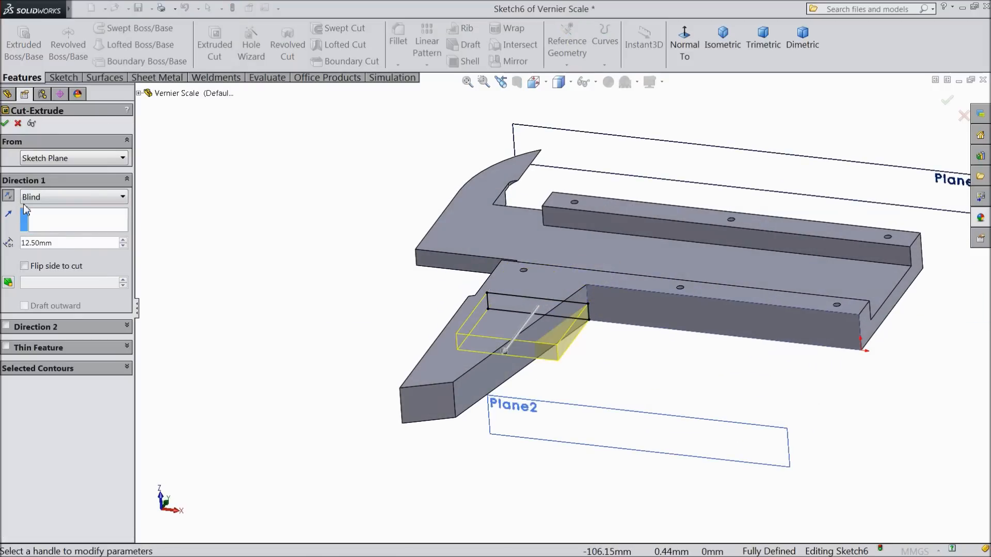
click(123, 240)
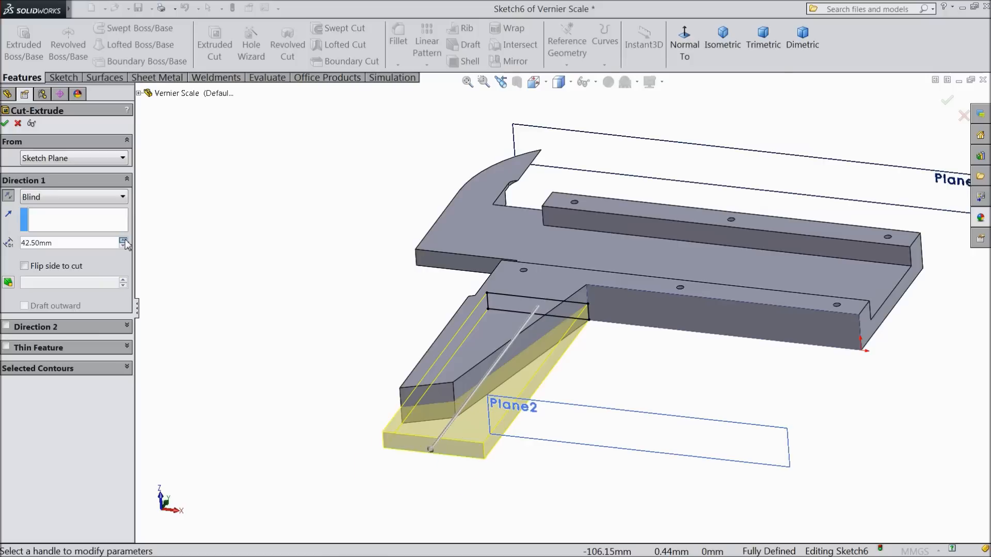
scroll(313, 208, up, 2)
middle_drag(341, 206, 289, 240)
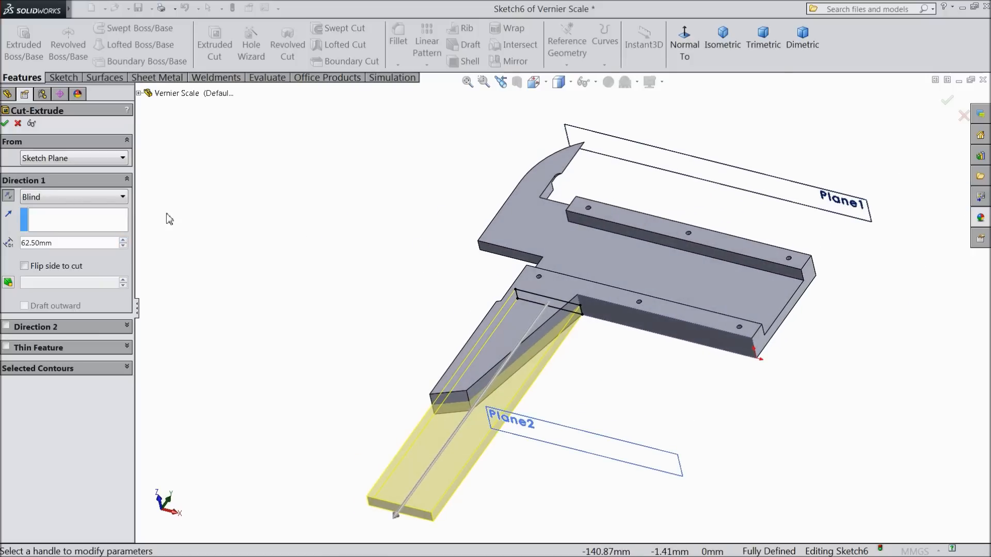
click(5, 123)
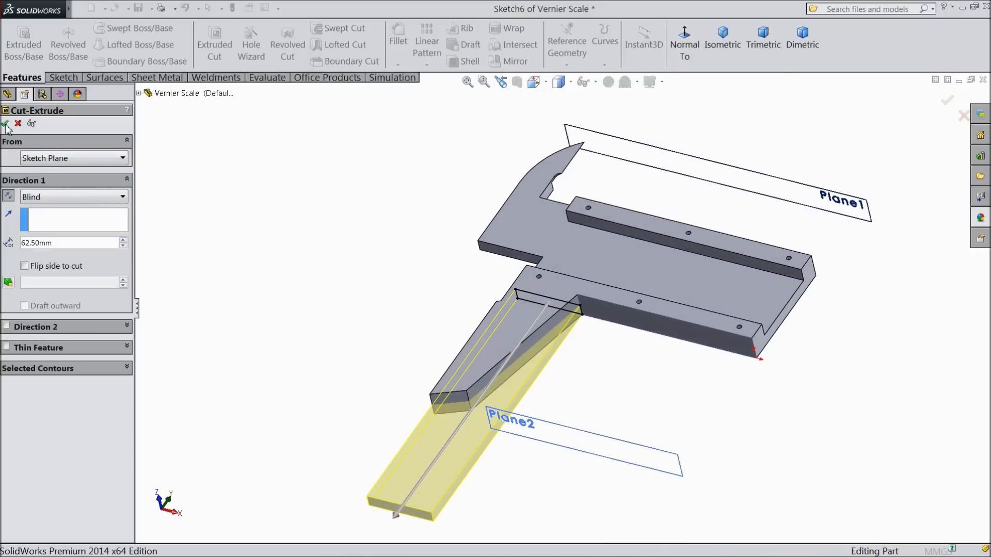
- Start a new sketch on Plane2, the offset plane at the tip of the long lower jaw
mouse_move(380, 256)
middle_down()
mouse_move(380, 181)
mouse_move(380, 263)
middle_up()
scroll(505, 372, down, 2)
scroll(505, 372, down, 2)
click(504, 364)
click(535, 330)
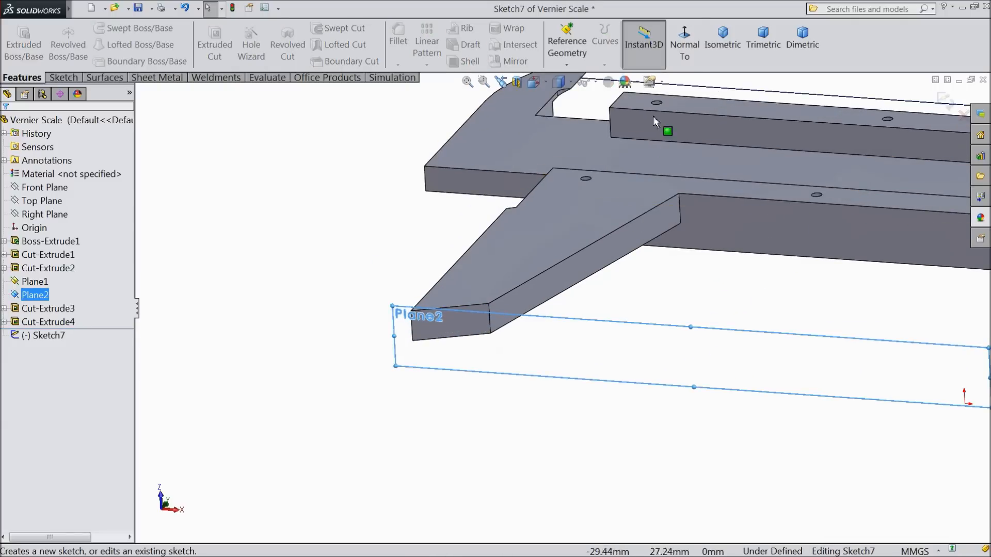
click(685, 46)
scroll(434, 301, down, 2)
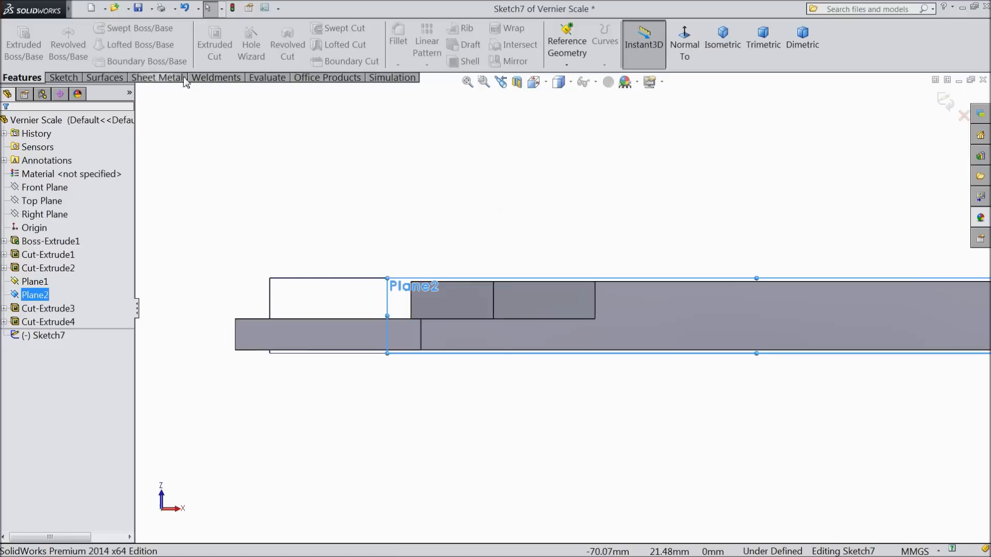
- Sketch a closed right triangle on the jaw tip's outer corner, with its long leg about 6.2 mm along the upper edge
click(70, 78)
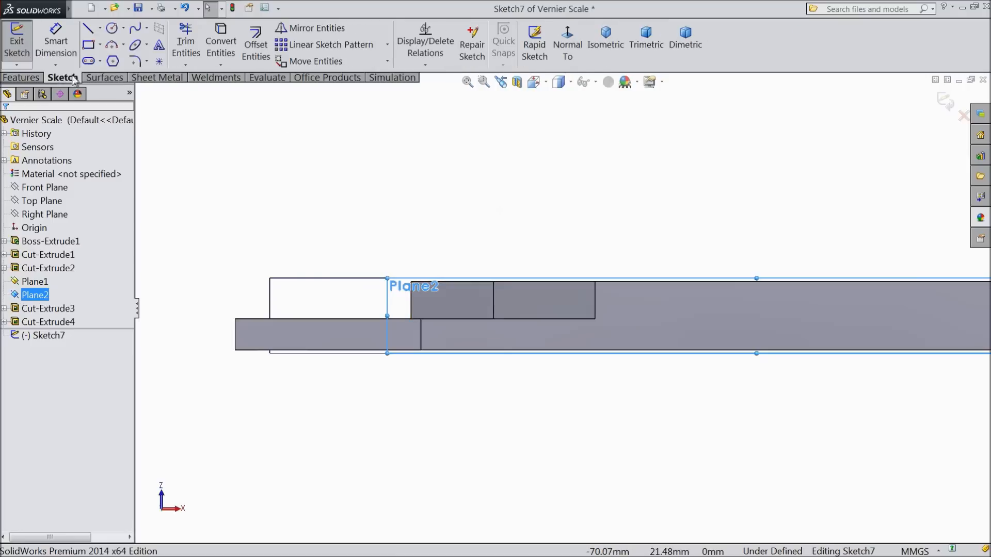
click(91, 32)
scroll(448, 312, down, 3)
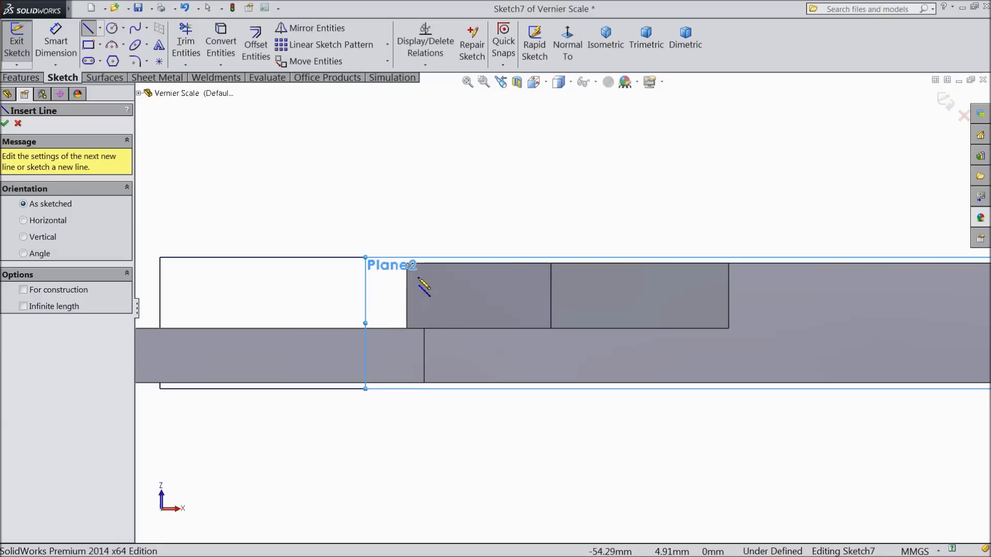
scroll(413, 289, down, 3)
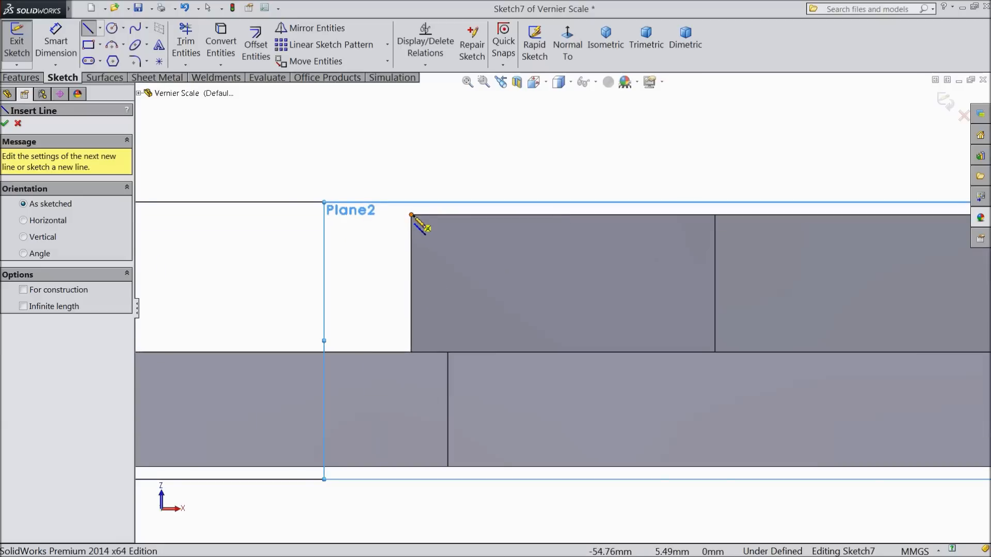
click(412, 215)
click(412, 353)
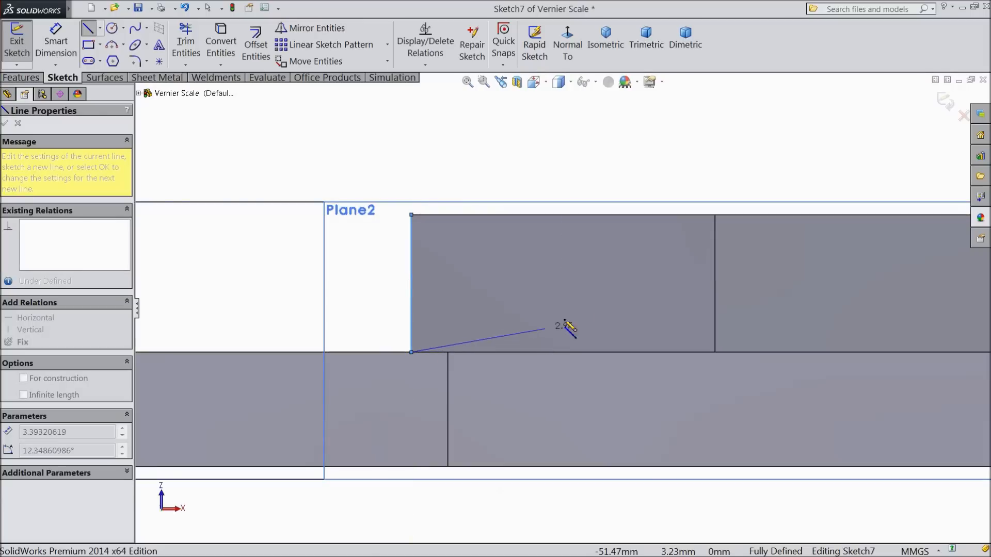
click(697, 215)
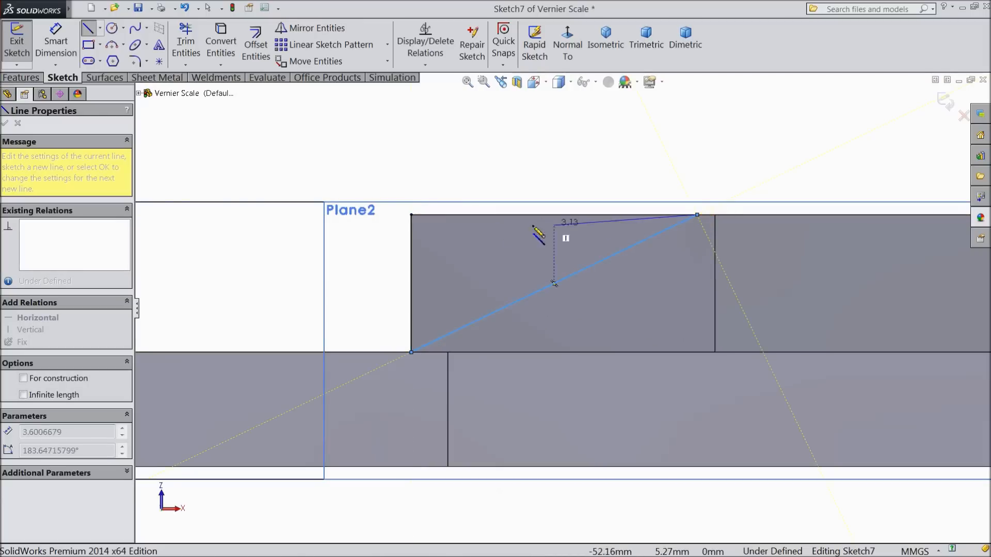
click(412, 215)
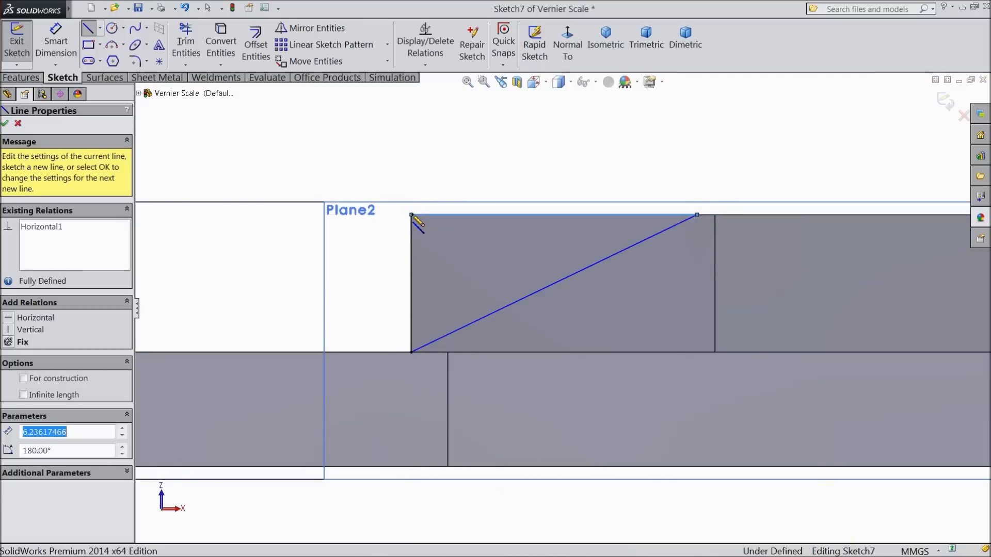
right_click(409, 161)
click(413, 159)
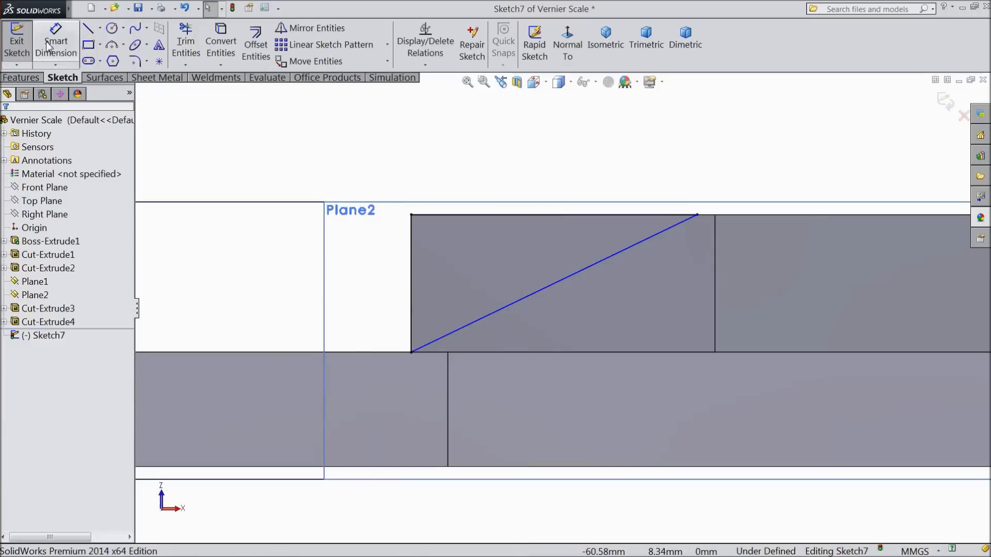
- Dimension the angle between the triangle's sloped line and the jaw's lower horizontal edge as 26°
click(56, 47)
click(544, 298)
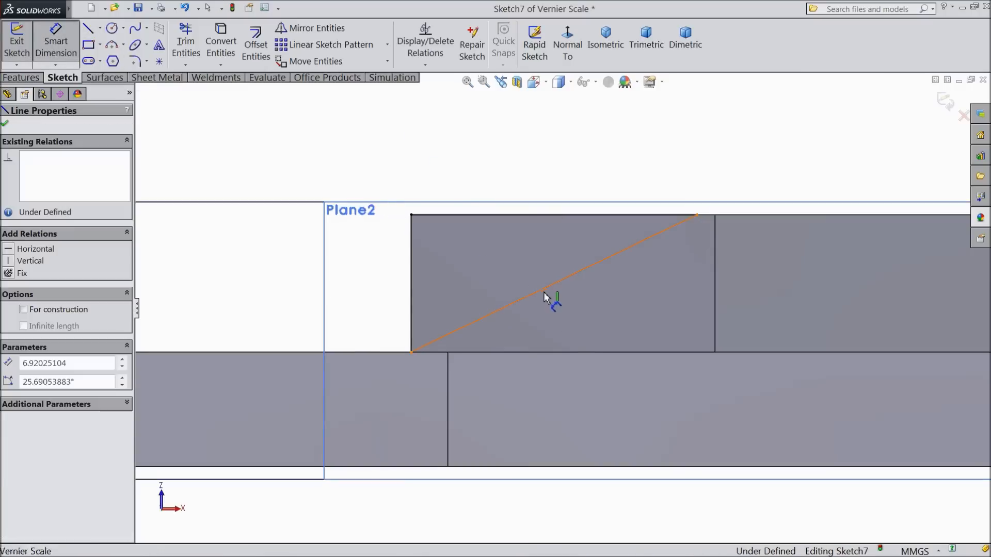
click(591, 352)
click(636, 311)
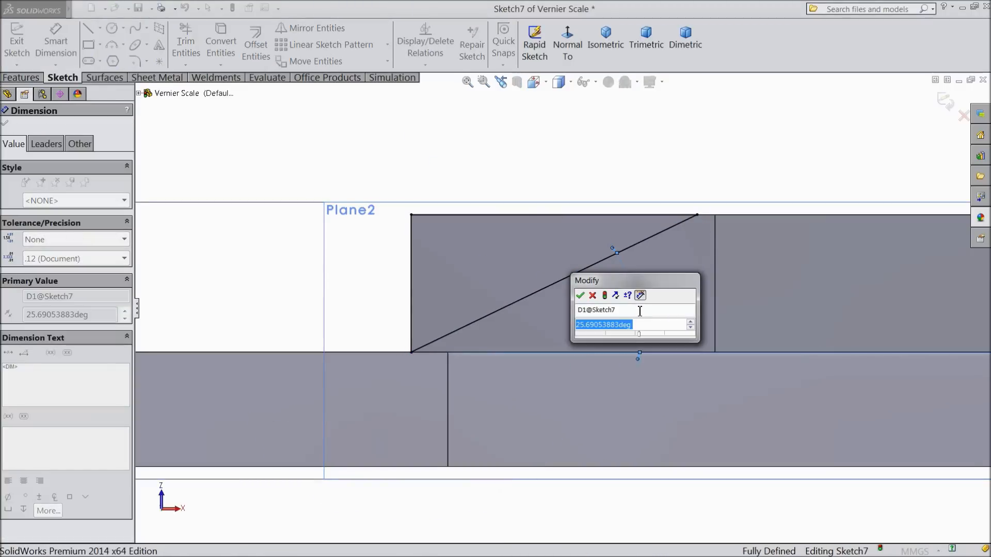
text(26)
click(579, 295)
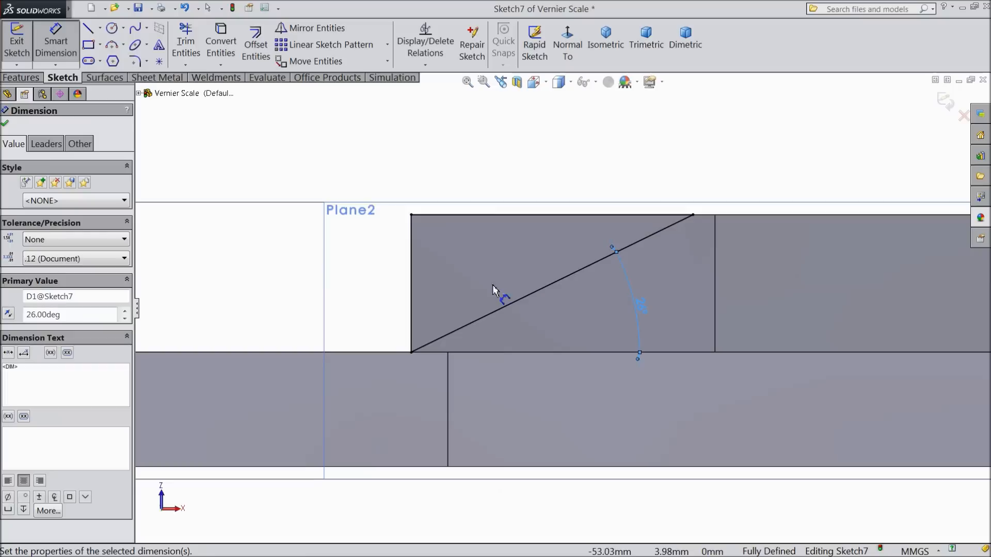
click(4, 124)
key(Escape)
- Cut-extrude the triangle 13.25 mm deep into the long lower jaw as a blind cut
click(21, 78)
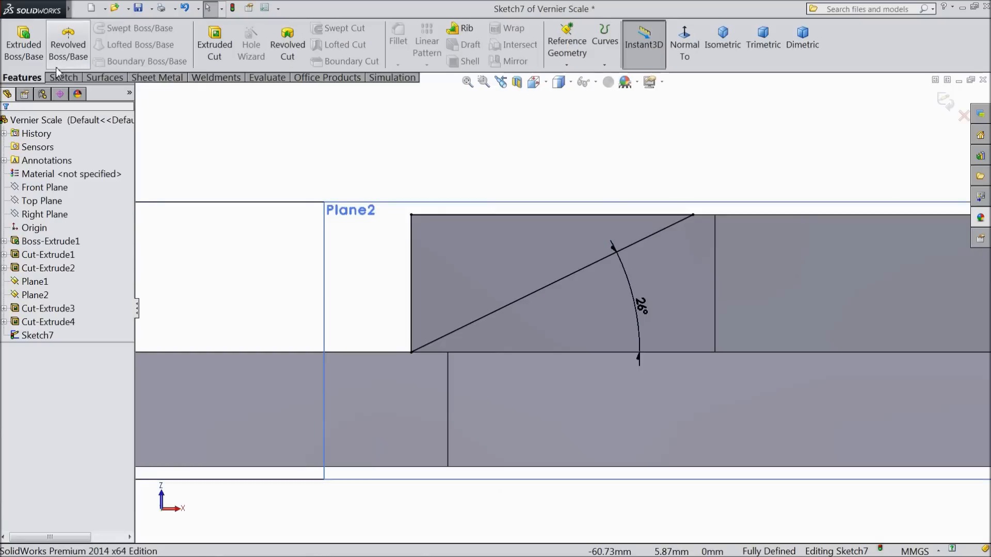
click(223, 51)
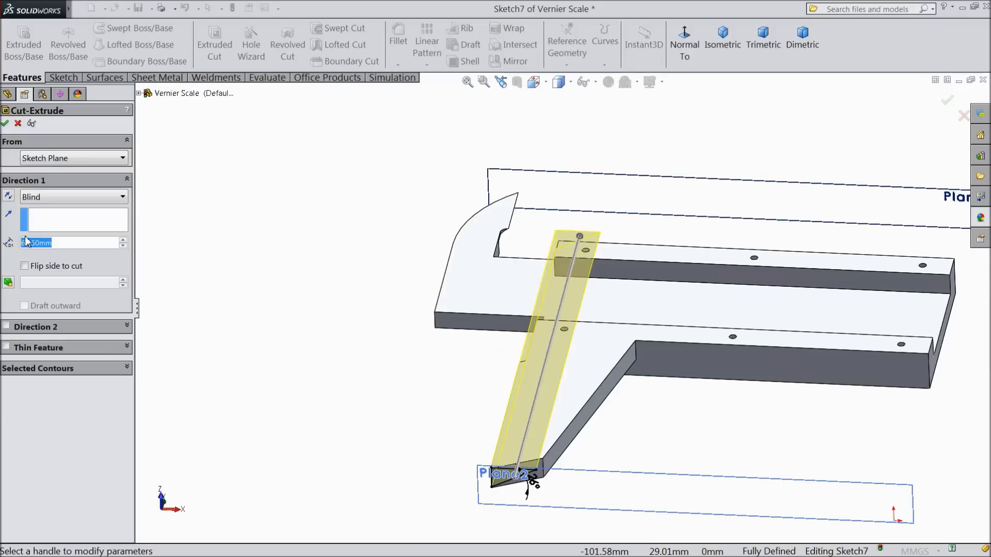
text(13)
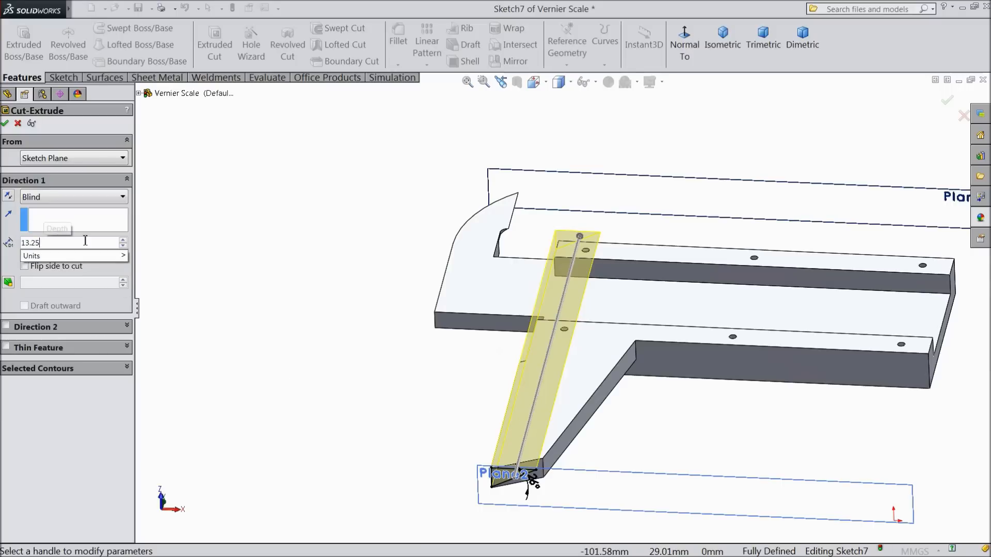
text(.25)
key(Return)
scroll(531, 453, down, 3)
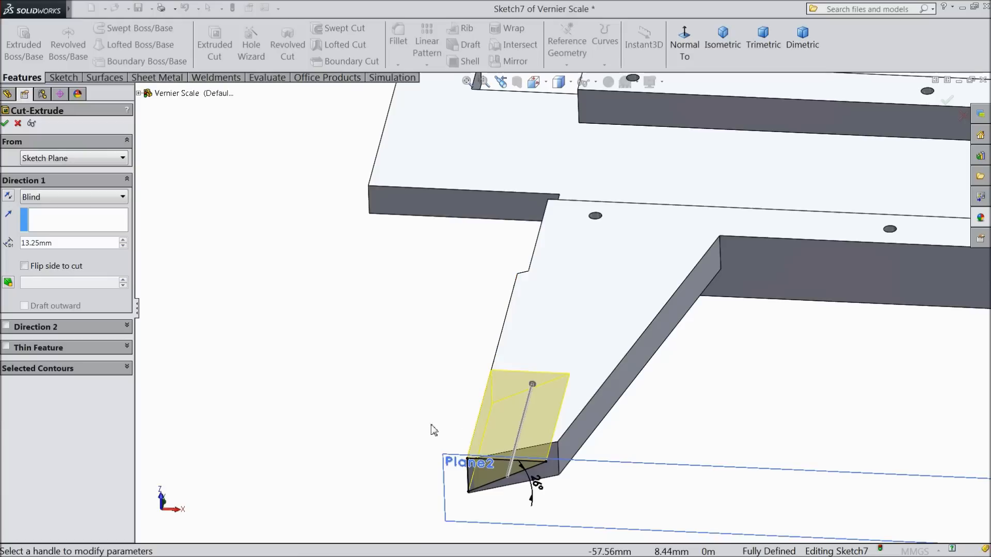
click(5, 124)
- Examine the bevel cut at the long jaw's tip and reopen its triangle sketch to check the profile against the jaw corner
scroll(397, 400, up, 3)
click(426, 397)
middle_drag(427, 404, 408, 335)
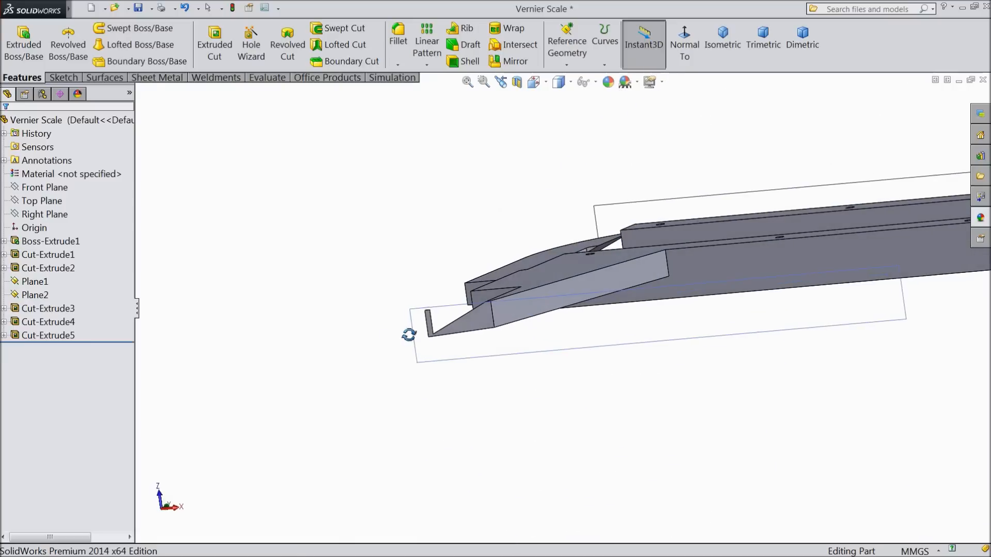
scroll(467, 324, down, 5)
middle_drag(471, 321, 497, 294)
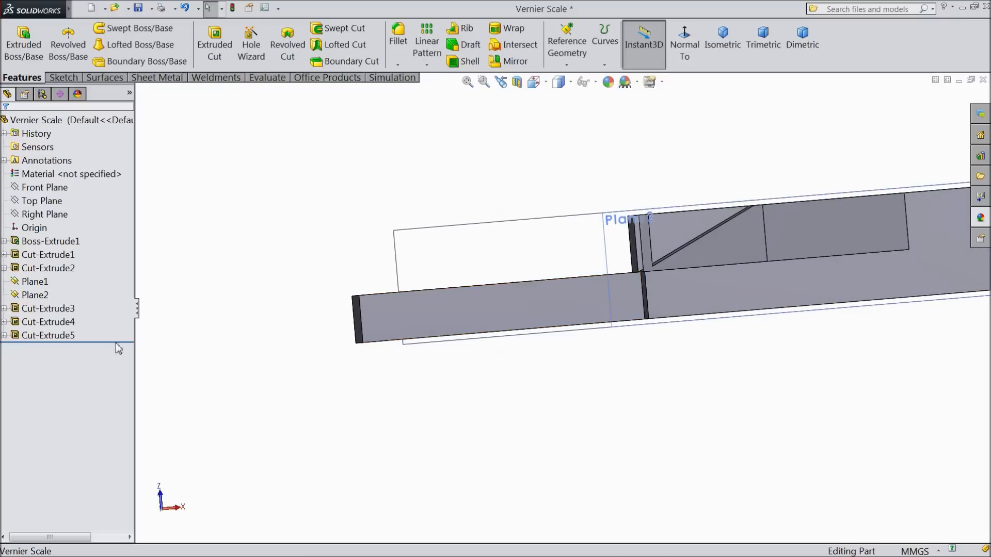
click(4, 336)
click(27, 349)
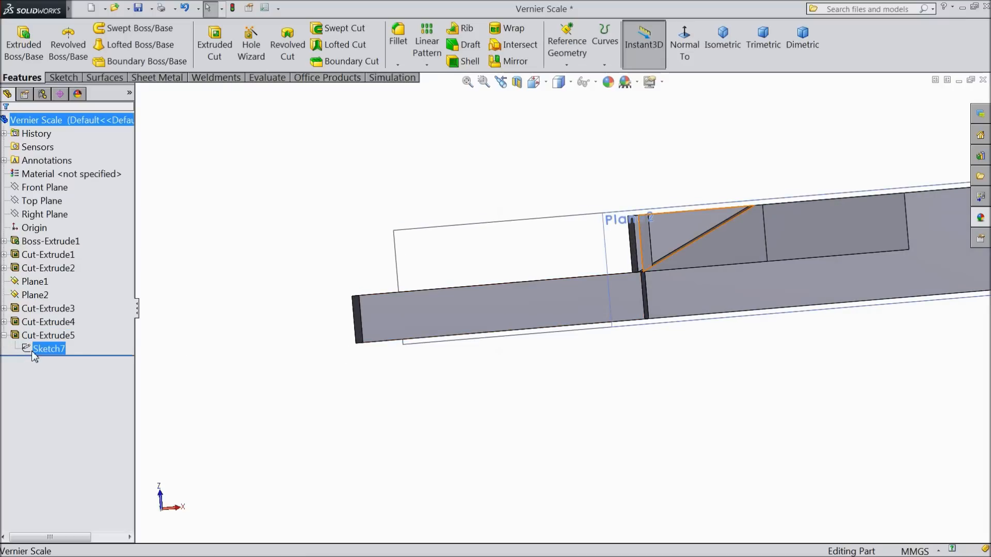
click(35, 332)
click(684, 52)
scroll(421, 310, down, 5)
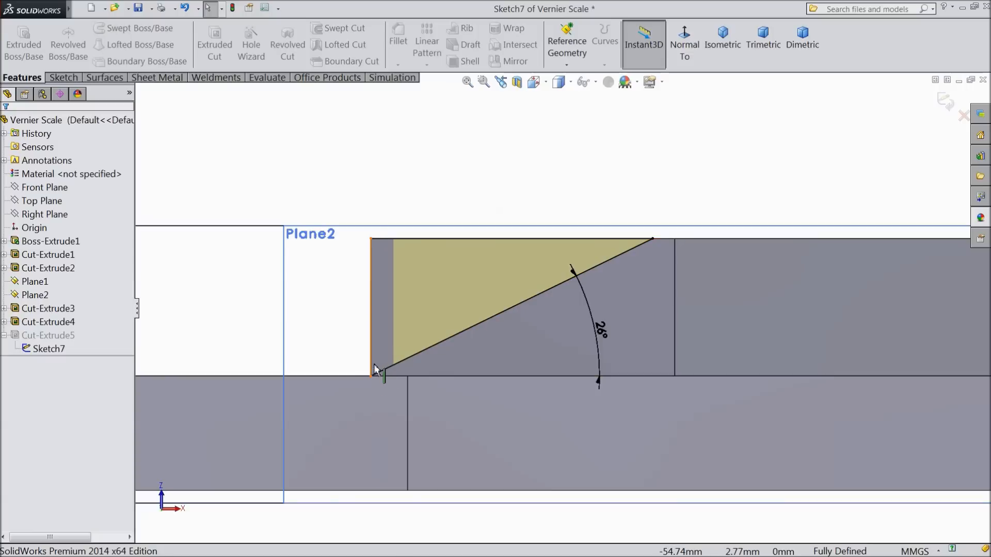
key(z)
mouse_move(376, 214)
middle_down()
mouse_move(376, 310)
mouse_move(416, 344)
mouse_move(400, 327)
mouse_move(381, 452)
mouse_move(373, 225)
middle_up()
scroll(392, 216, up, 3)
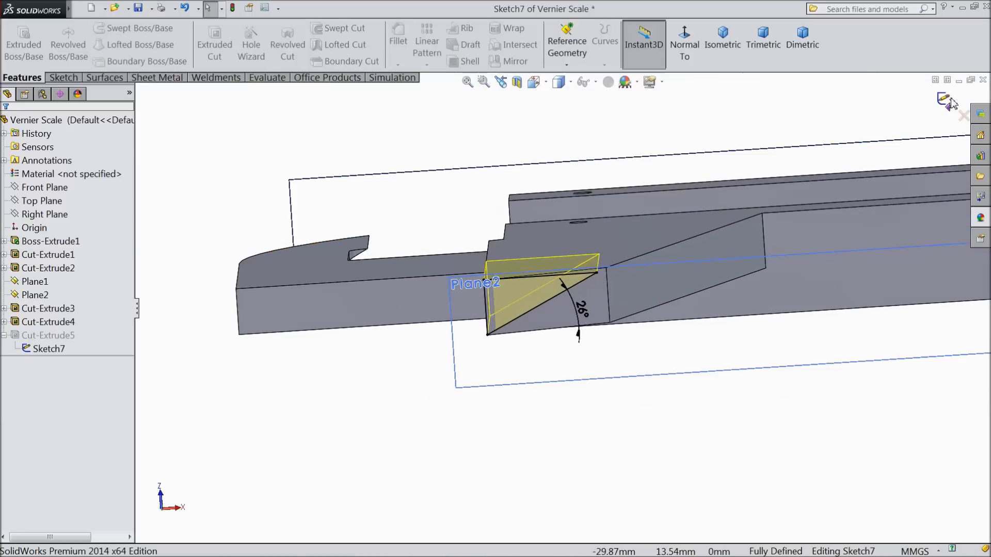
click(948, 104)
scroll(583, 214, up, 2)
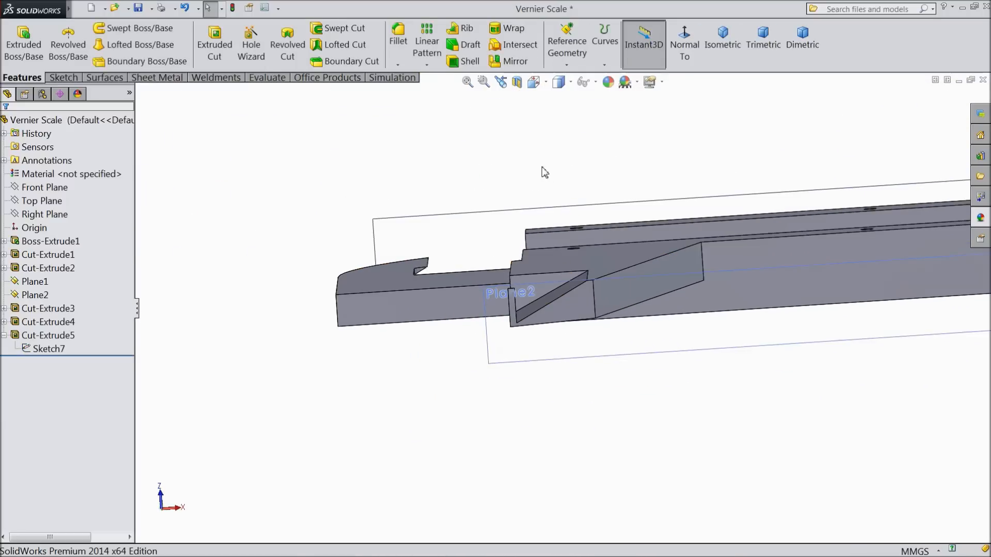
- Set the offset distance of Plane2 from the lower strip's side face to 35 mm
middle_drag(542, 230, 543, 237)
scroll(543, 237, up, 3)
scroll(583, 451, down, 4)
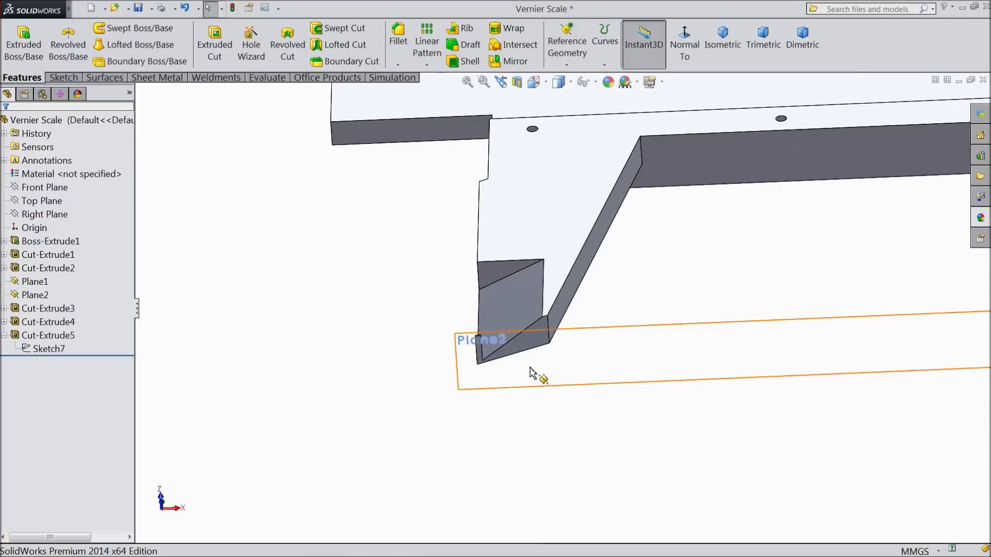
click(532, 372)
scroll(776, 277, up, 2)
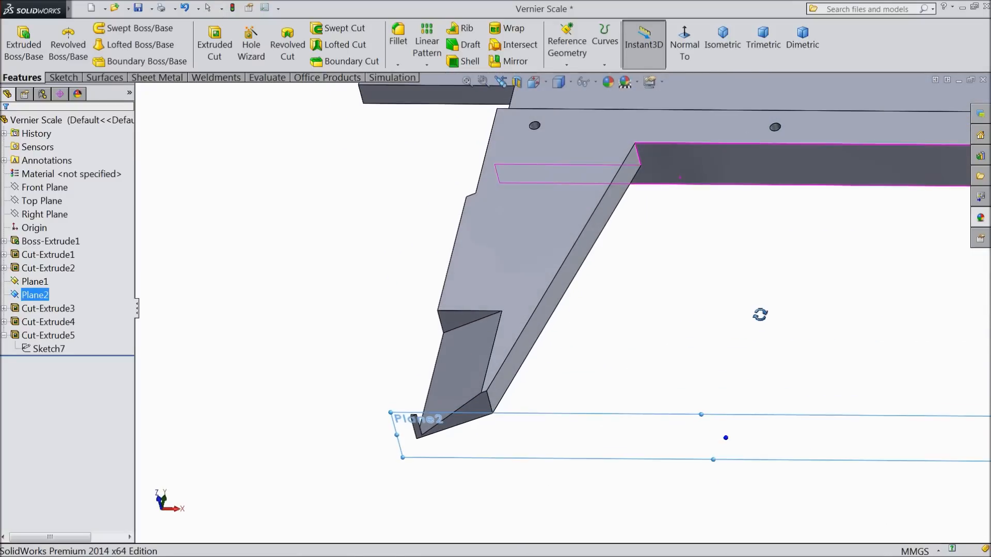
scroll(645, 296, up, 2)
middle_drag(640, 295, 630, 414)
scroll(642, 335, down, 2)
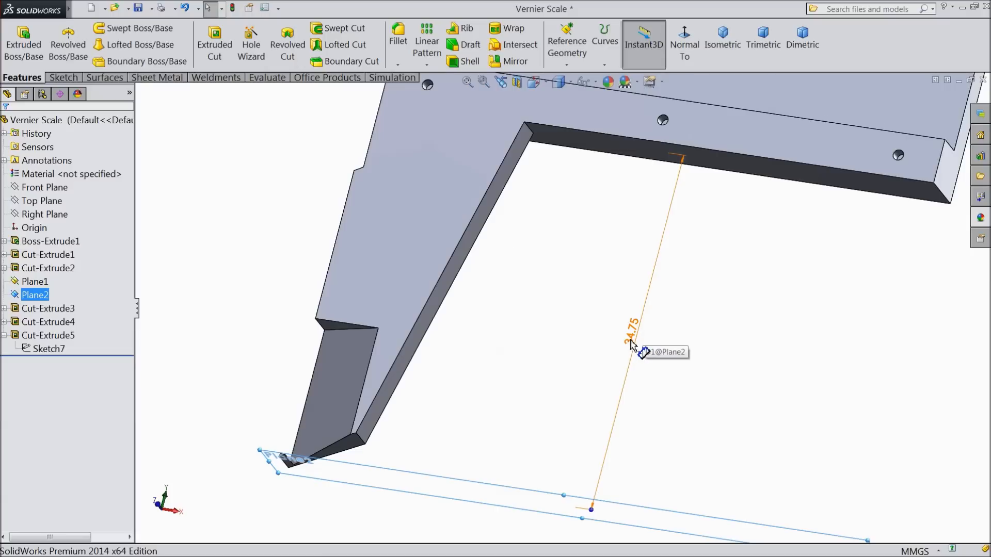
click(632, 341)
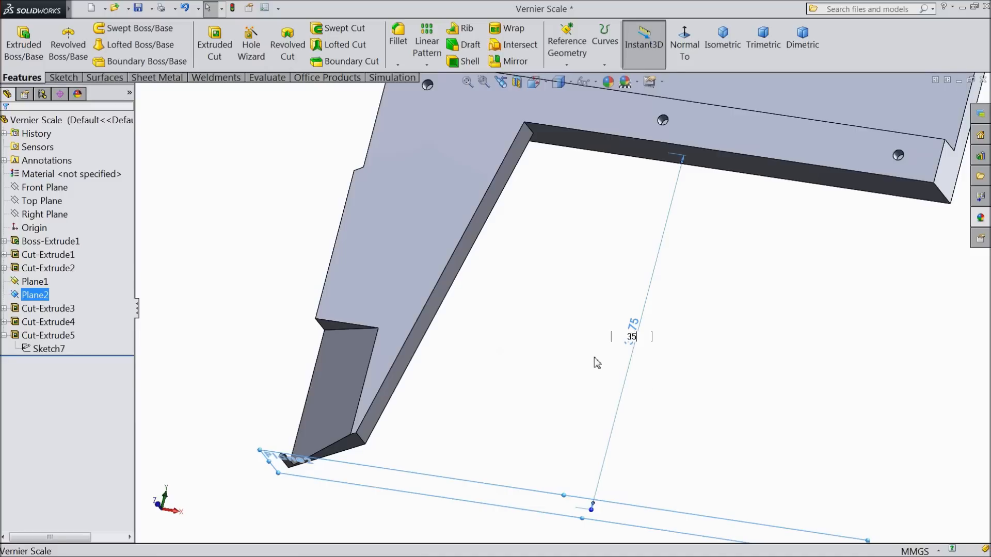
key(Return)
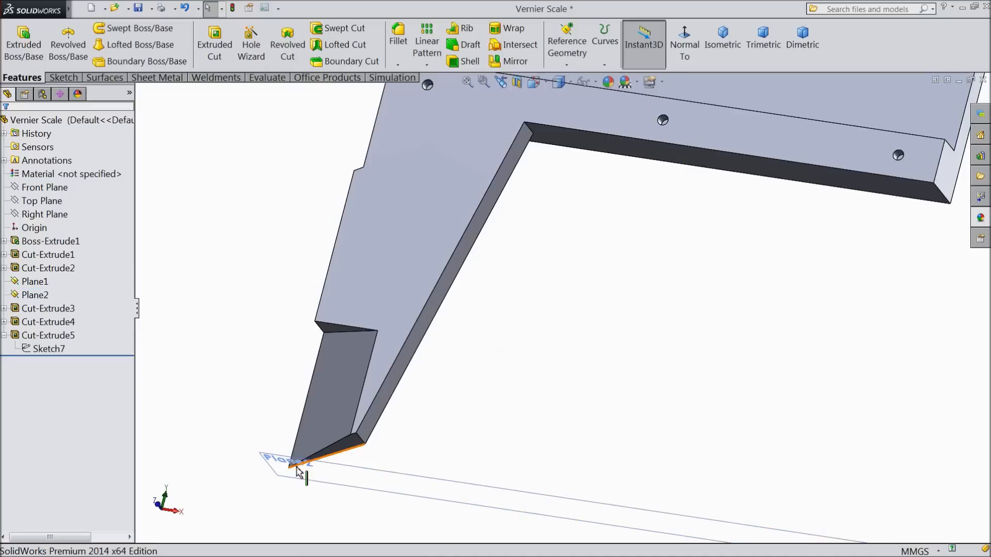
- Set the blind depth of the bevel cut at the long lower jaw's tip to 13.5 mm
middle_drag(299, 471, 345, 412)
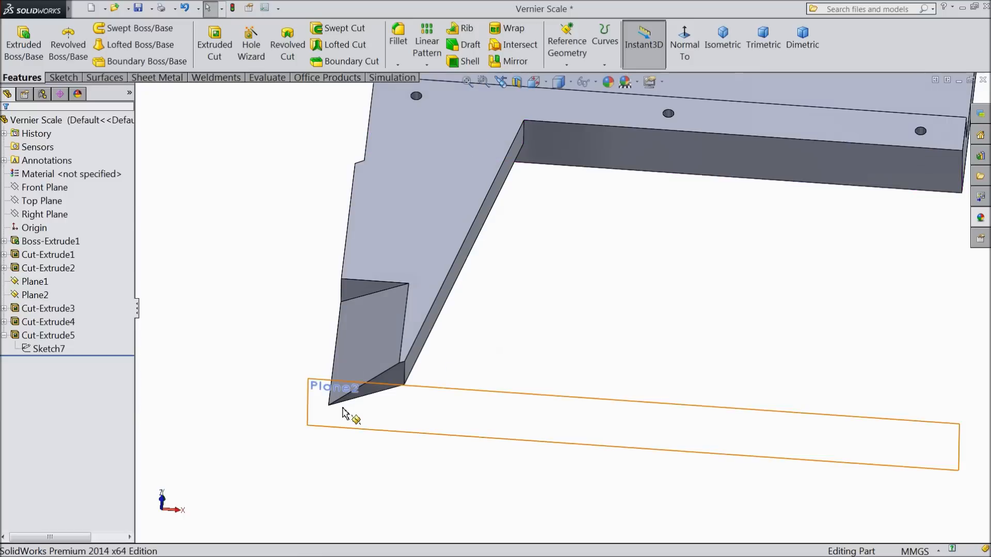
scroll(344, 408, down, 3)
scroll(368, 377, up, 1)
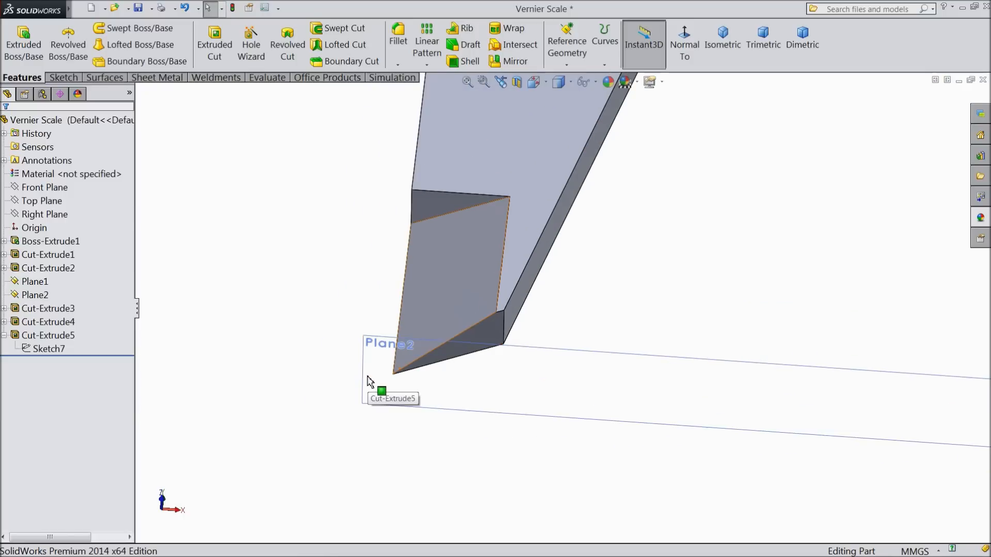
scroll(477, 326, up, 3)
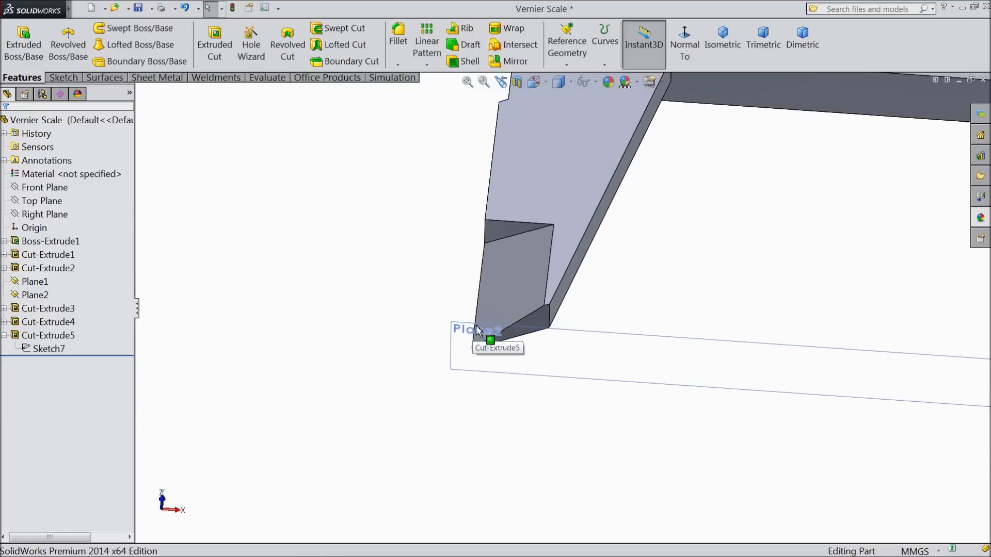
scroll(479, 335, up, 2)
scroll(567, 257, down, 2)
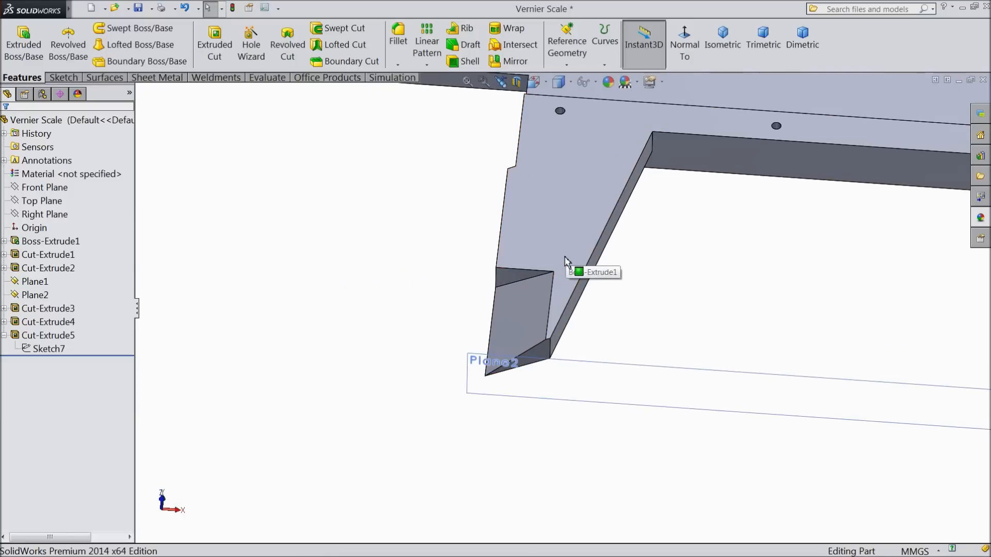
click(26, 335)
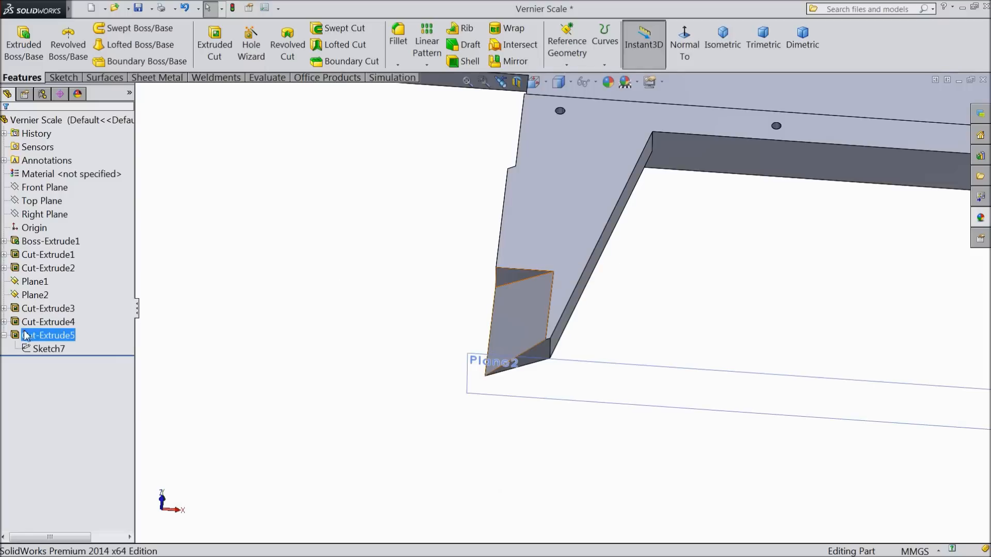
click(25, 307)
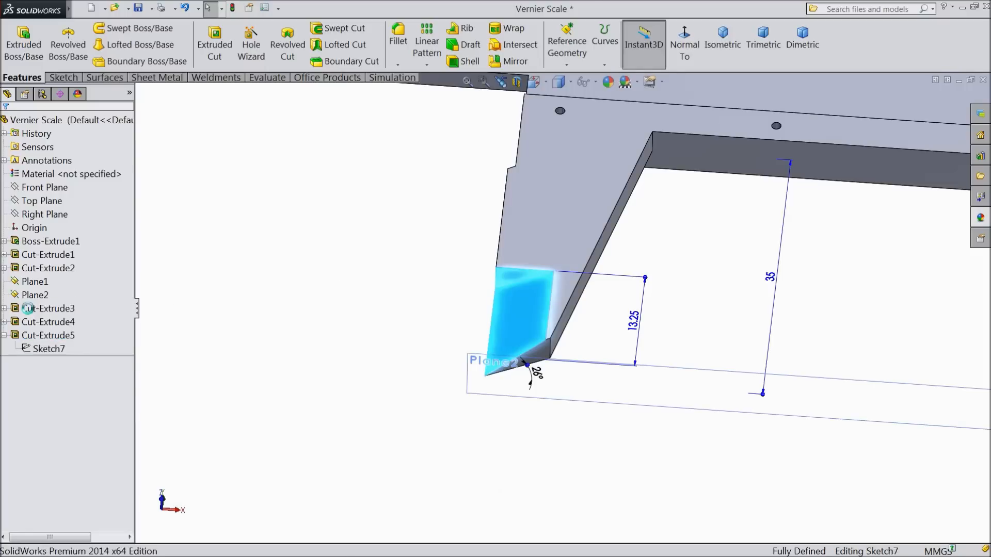
text(13.5)
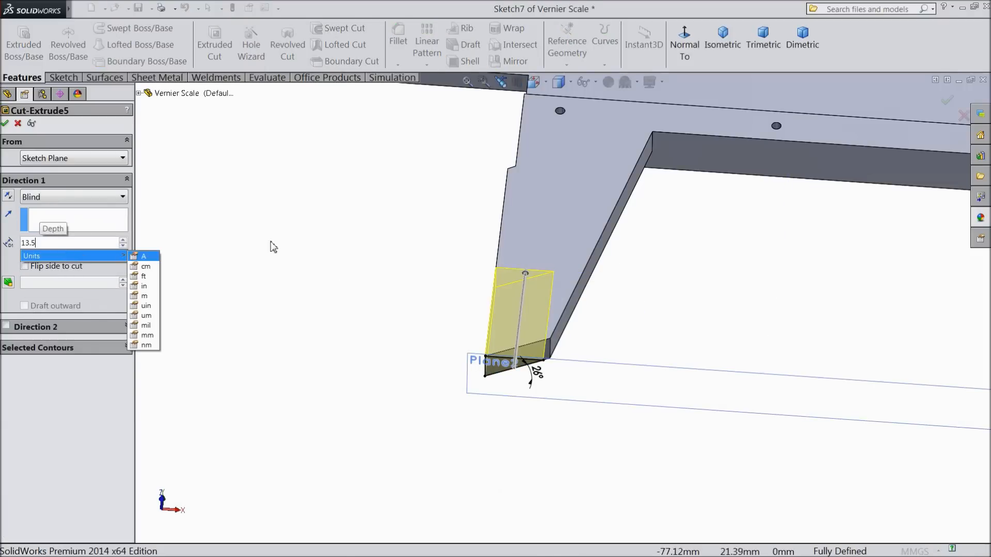
key(Return)
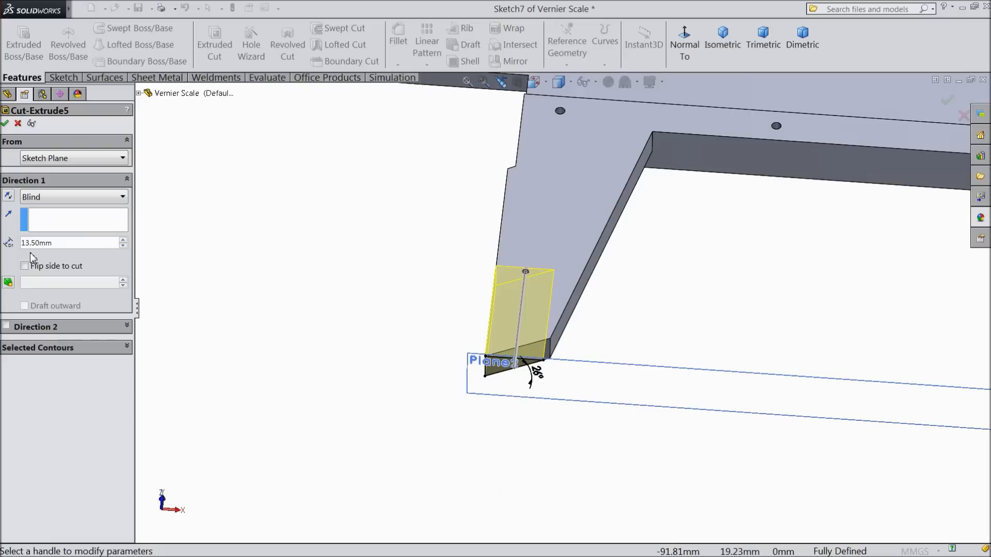
click(5, 123)
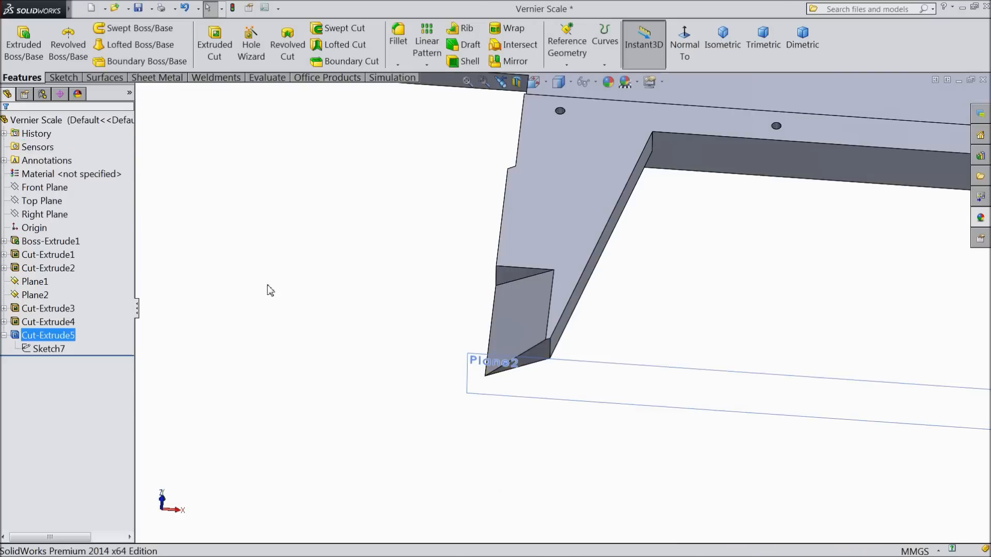
- Start a sketch on the long narrow top face of the slider body and orient the view normal to it
scroll(451, 273, up, 3)
middle_drag(450, 273, 441, 390)
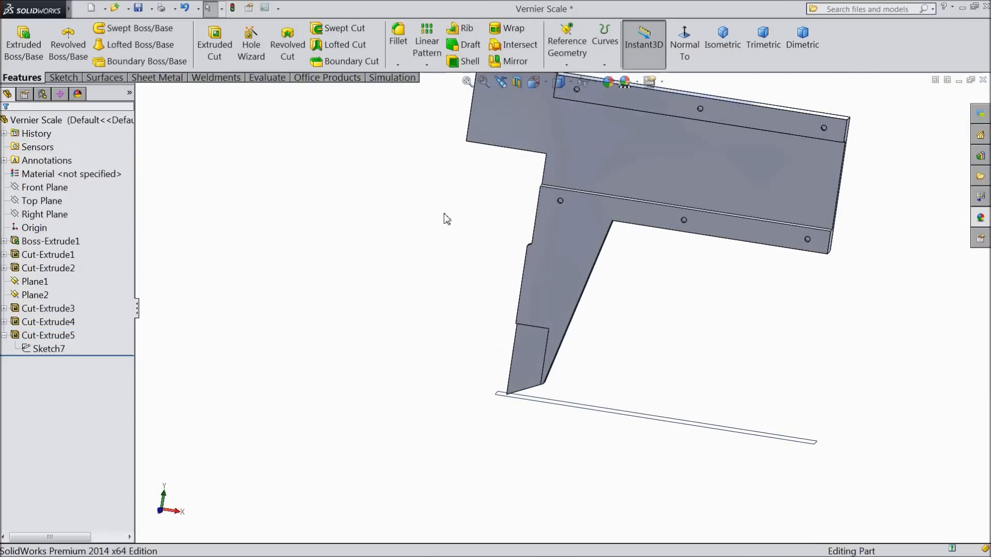
middle_drag(447, 219, 495, 363)
scroll(718, 242, down, 3)
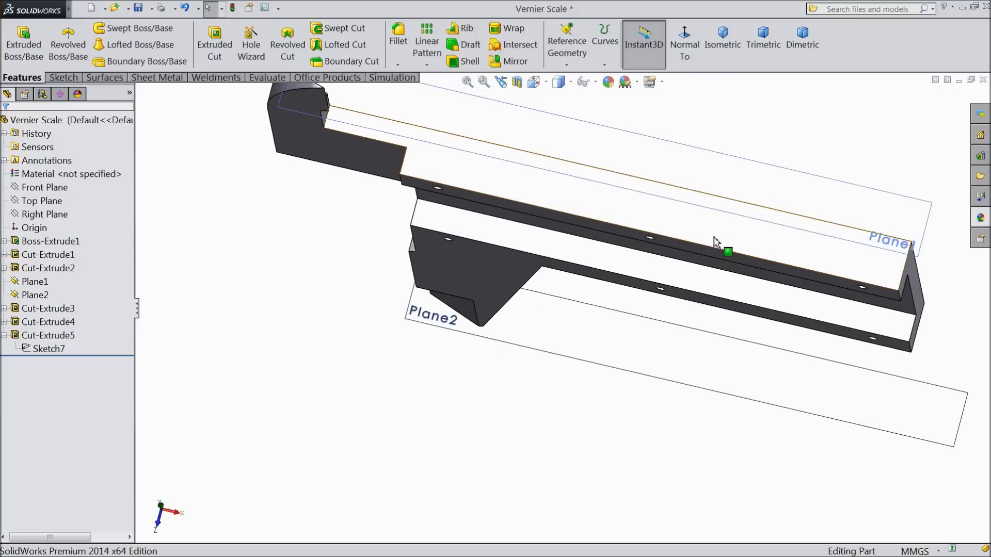
click(715, 242)
click(752, 209)
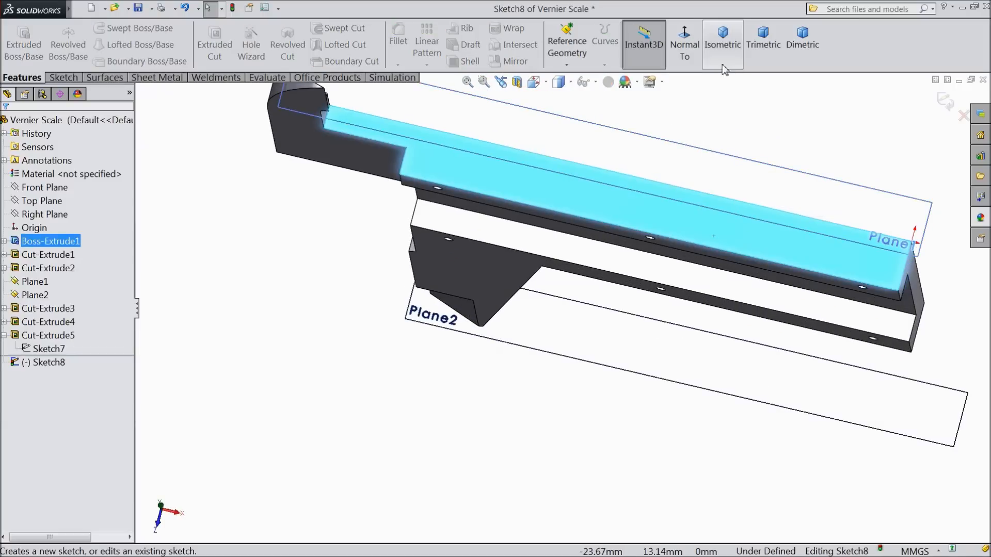
click(683, 52)
scroll(598, 310, down, 2)
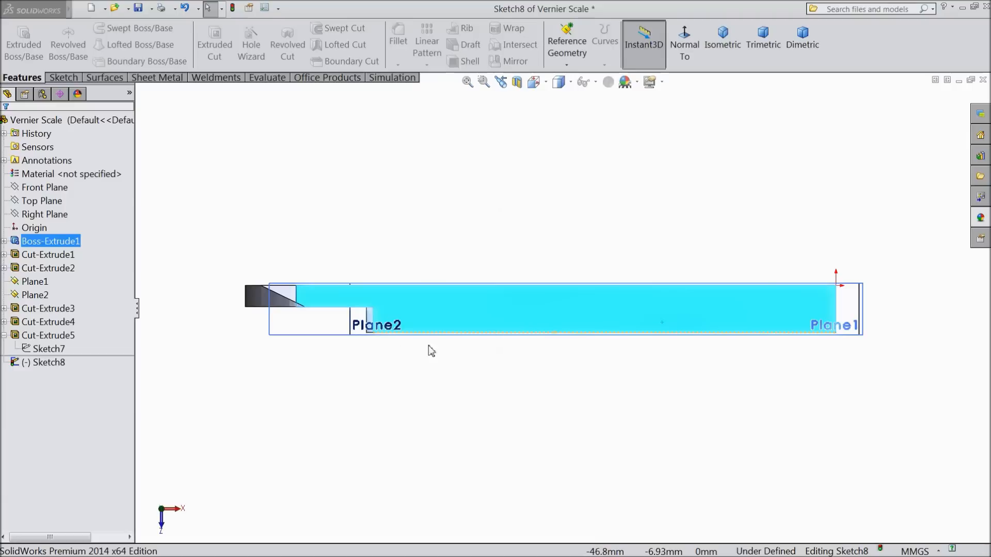
- Sketch two circles on the face, about 2.08 mm diameter near the origin end and about 1.75 mm near the stepped end
click(63, 78)
click(112, 28)
scroll(531, 335, down, 2)
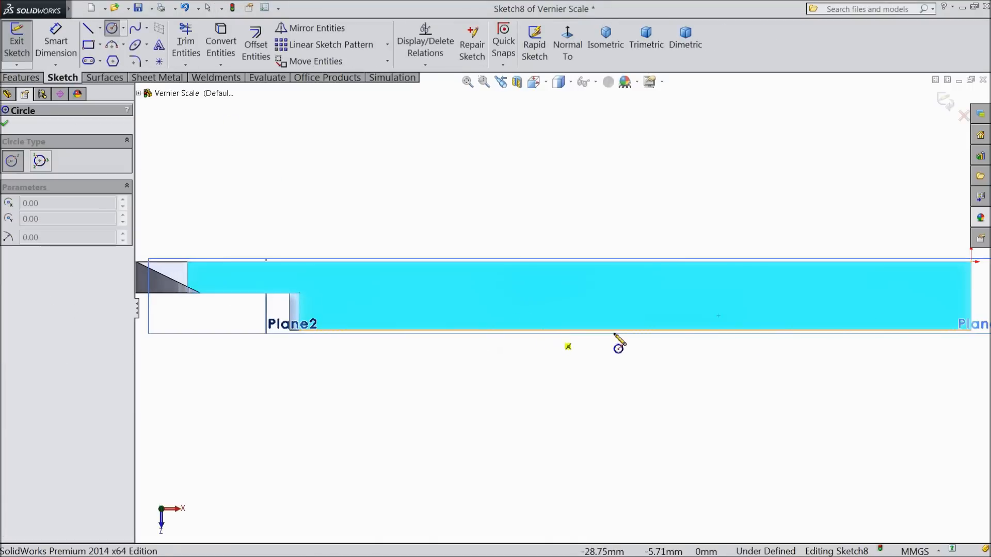
click(923, 309)
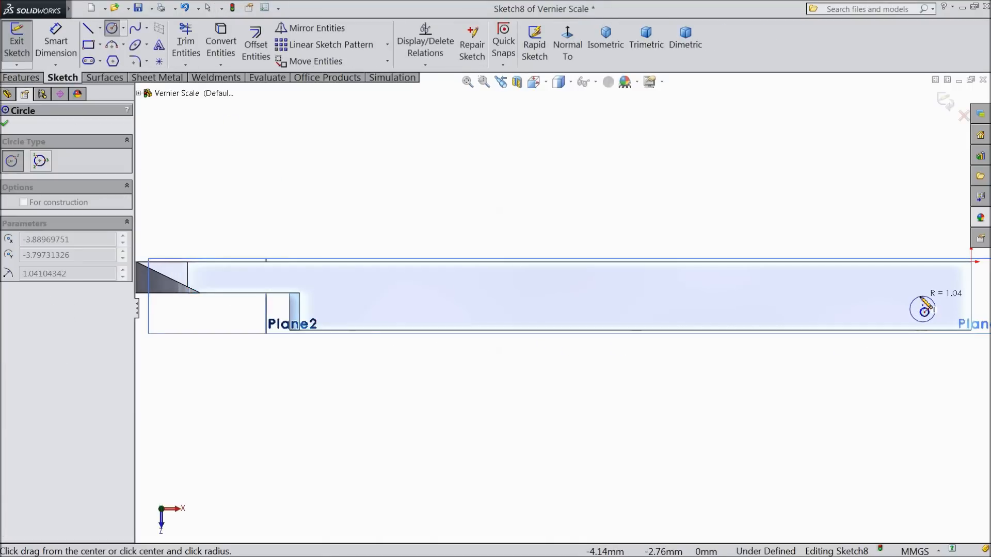
click(919, 296)
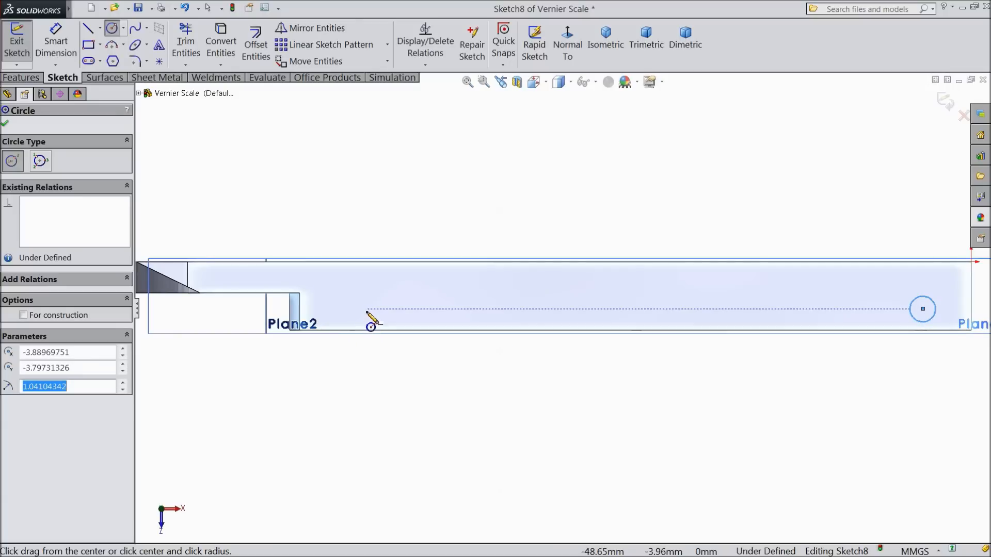
click(368, 310)
click(379, 309)
- Dimension the diameter of the circle near the stepped end as 1 mm
click(57, 43)
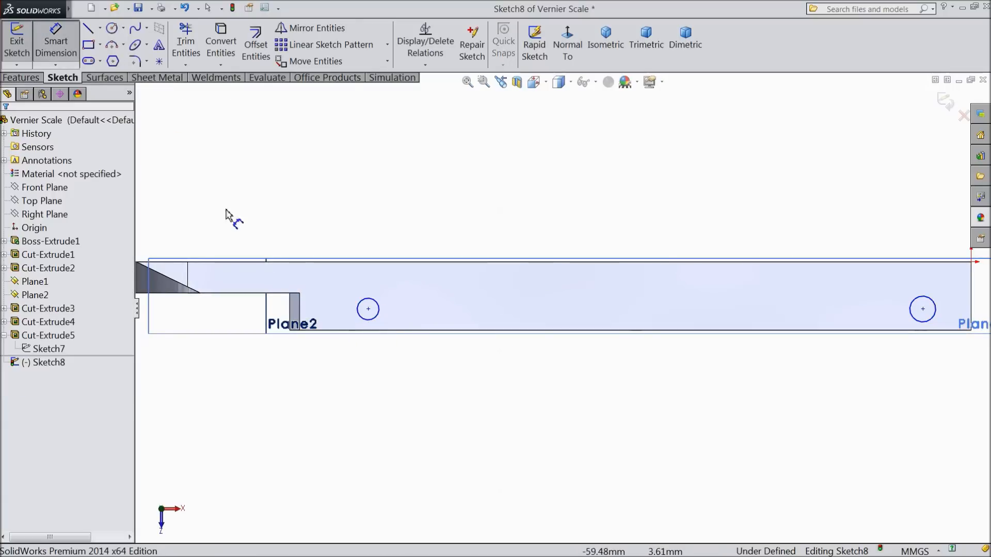
scroll(383, 312, down, 2)
click(390, 295)
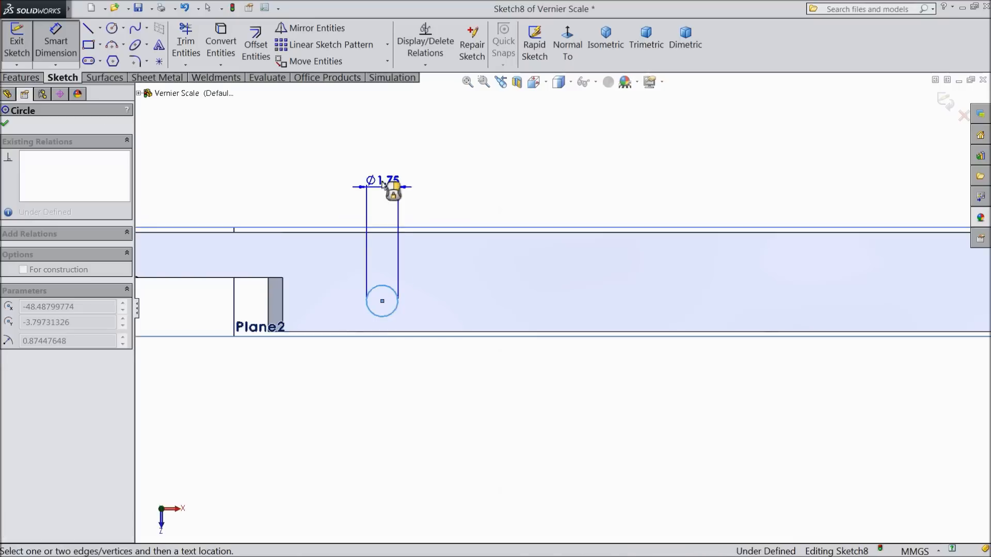
click(389, 193)
text(1)
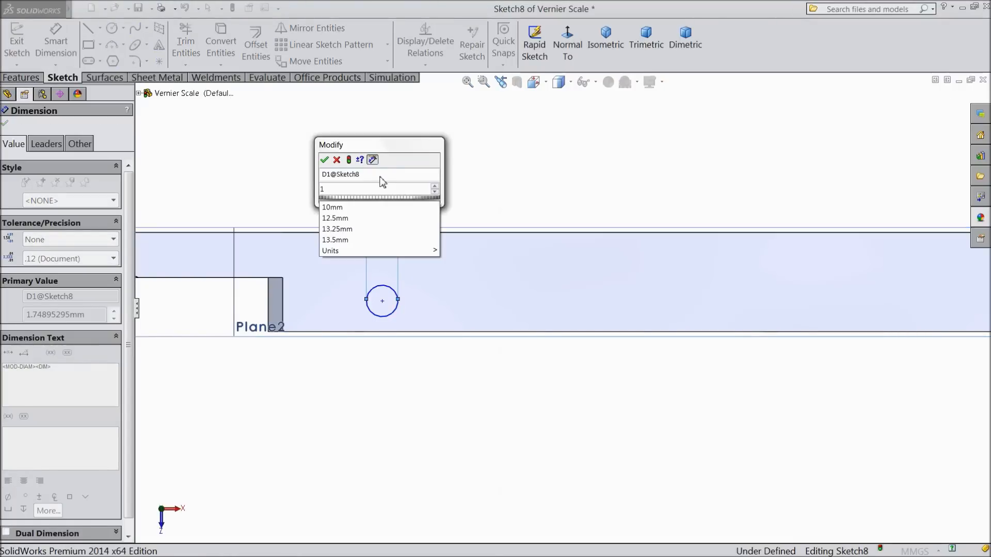
key(Return)
- Dimension the stepped-end circle's centre 1.5 mm from the face's lower long edge
click(384, 311)
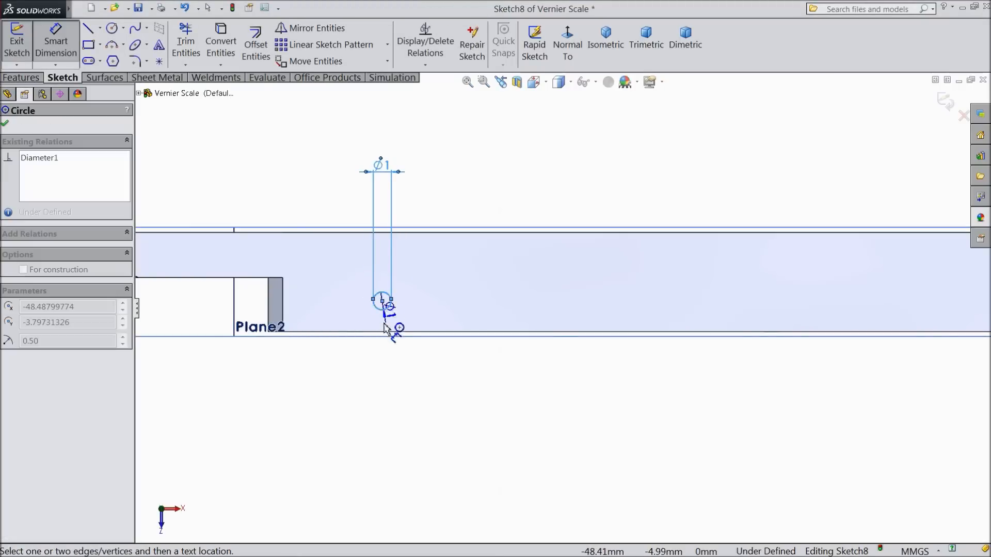
click(388, 332)
click(205, 321)
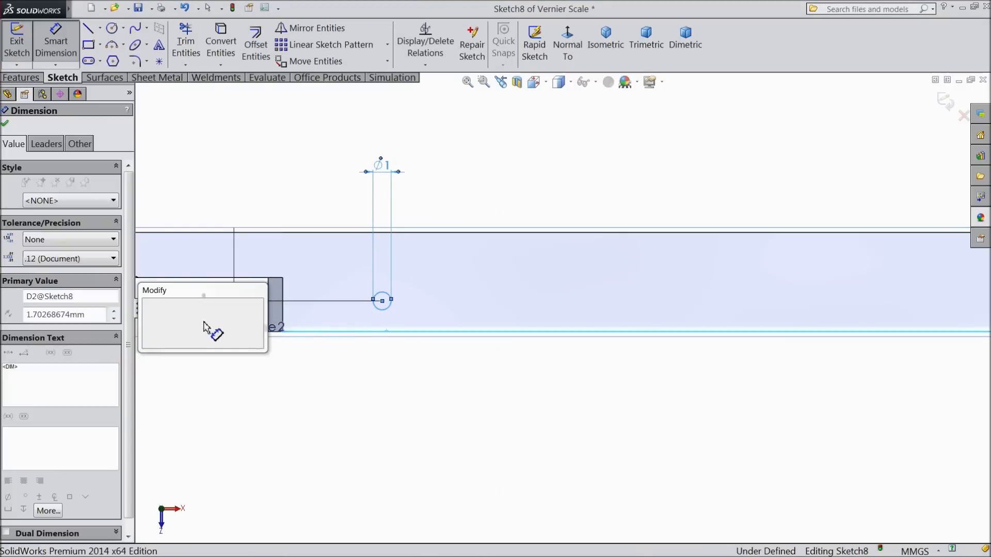
text(1.5)
click(148, 306)
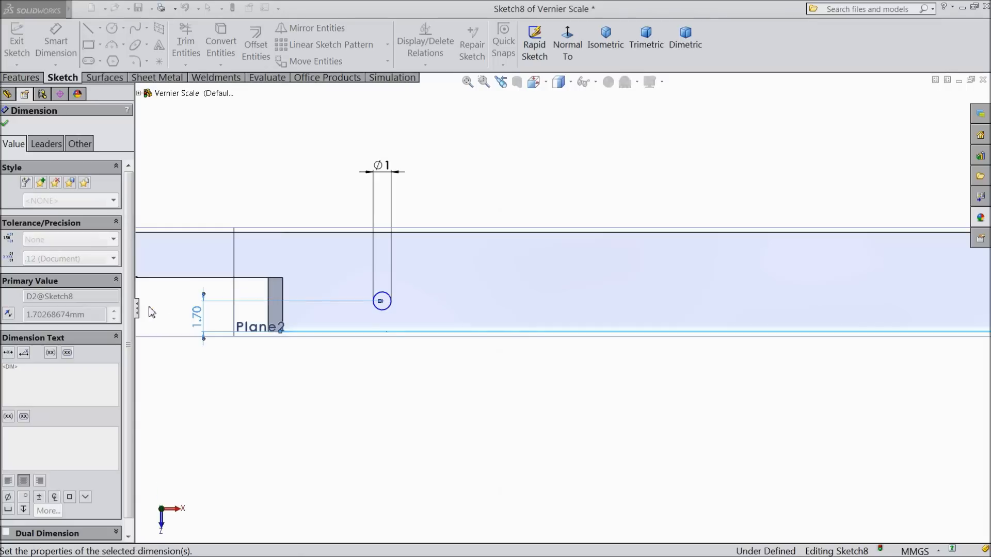
- Dimension the origin-end circle's centre 7.54 mm from the face's short end edge
scroll(371, 341, up, 3)
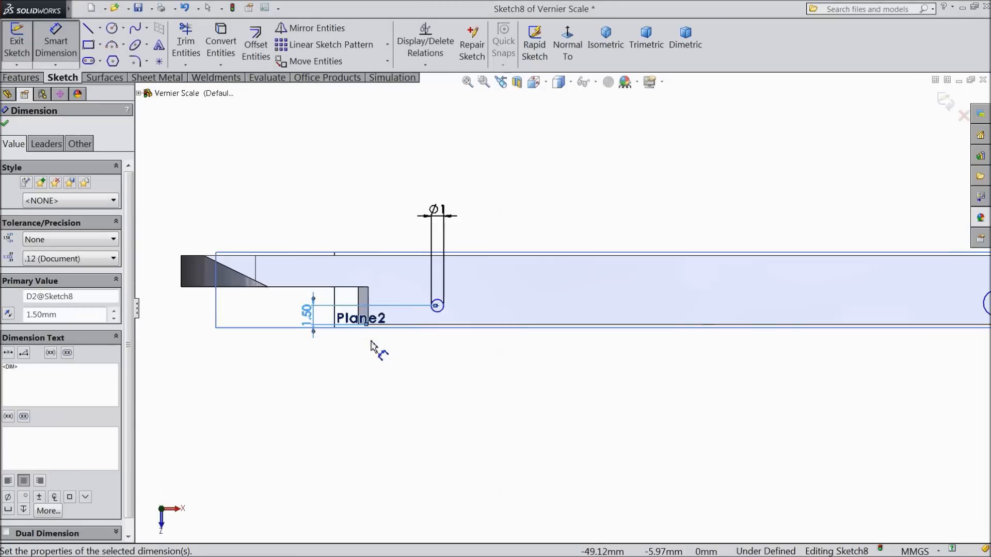
scroll(715, 365, up, 1)
scroll(872, 316, down, 4)
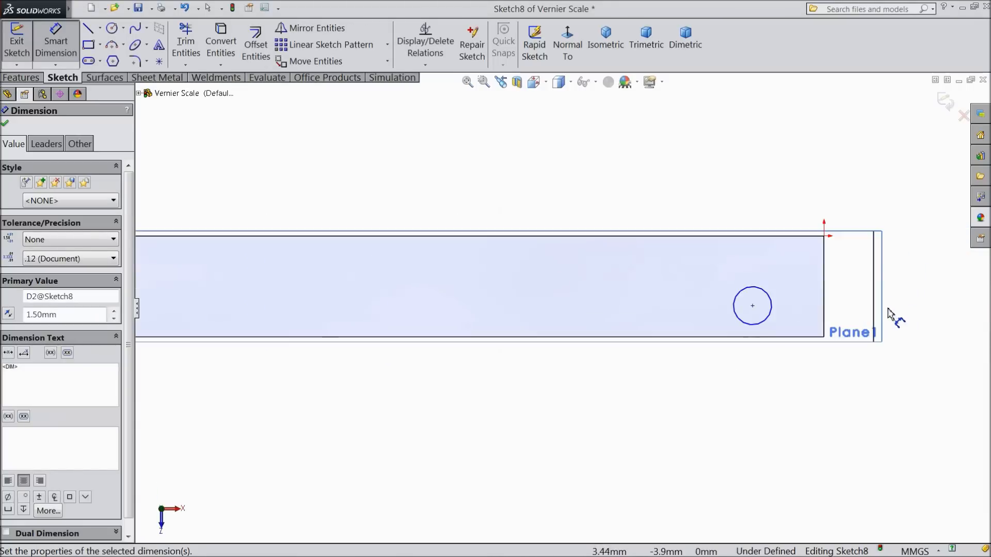
click(713, 325)
click(801, 269)
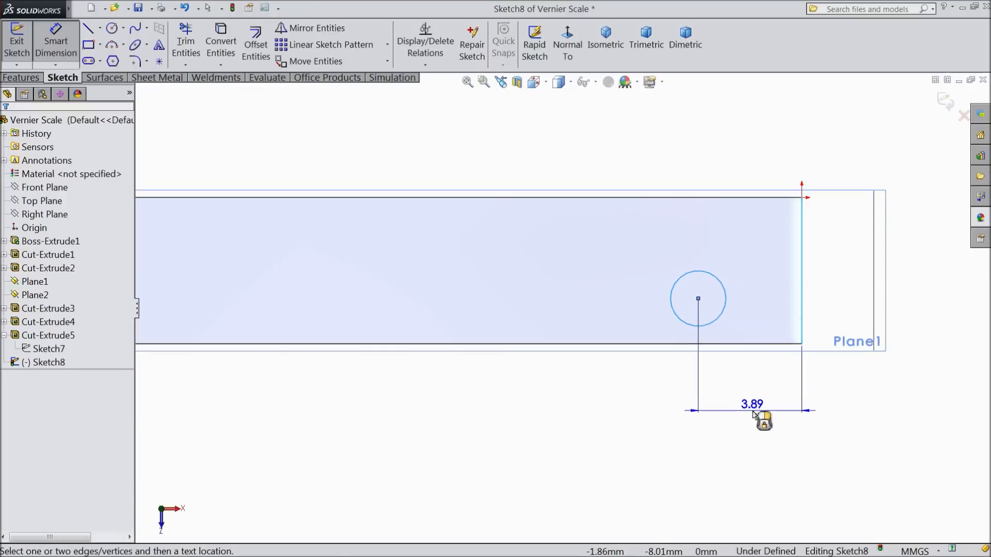
click(757, 417)
text(7.54)
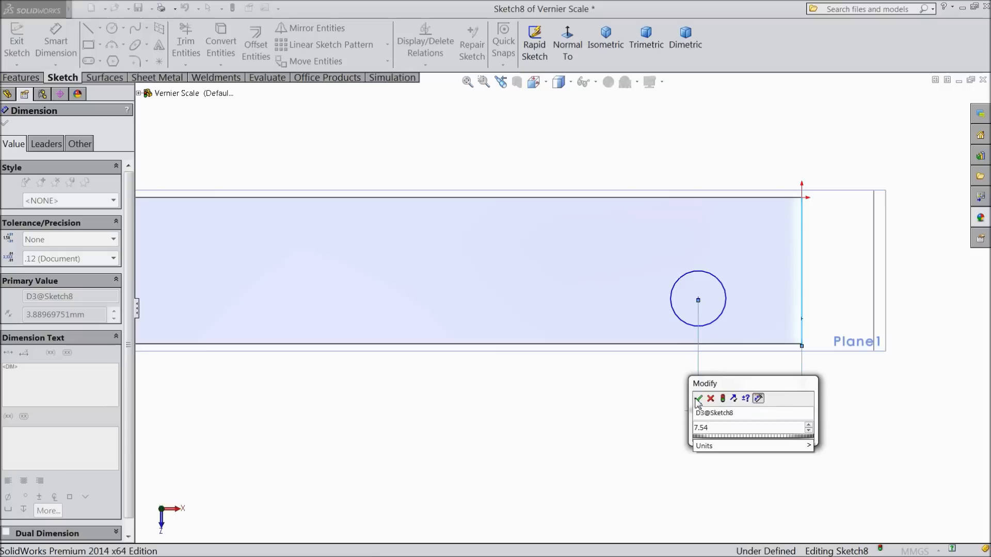
click(698, 399)
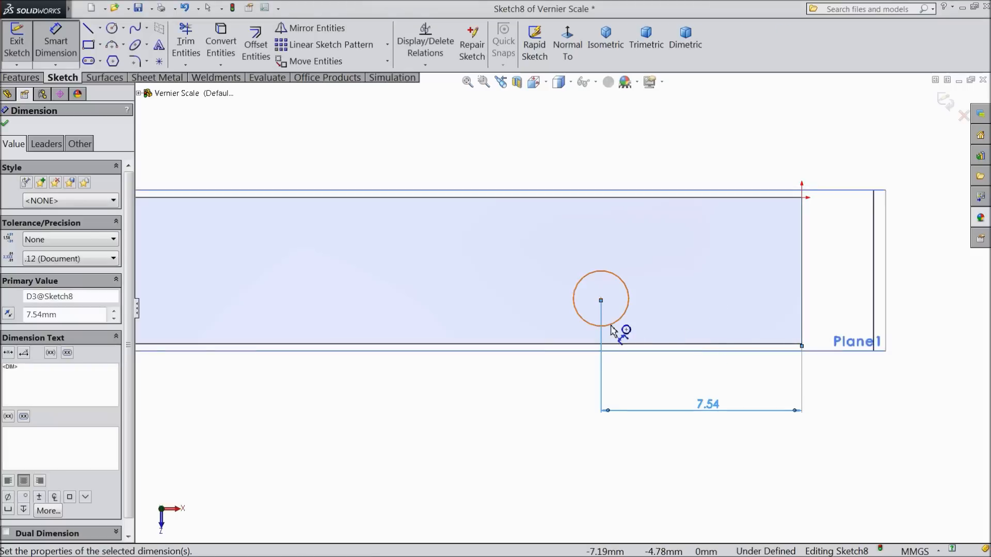
- Dimension the origin-end circle's centre 1.5 mm from the face's lower long edge
click(614, 326)
click(630, 343)
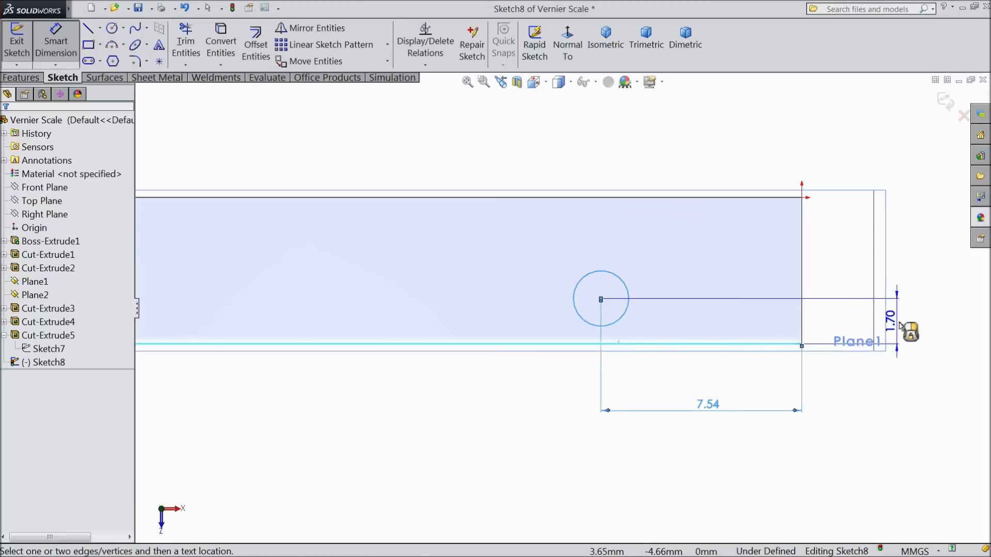
click(921, 333)
text(1.5)
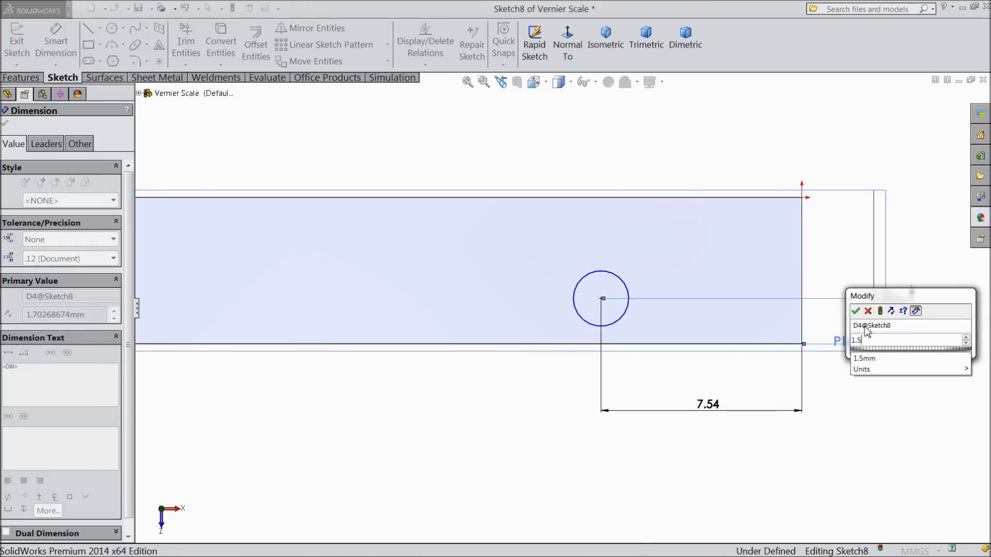
click(856, 311)
- Dimension the diameter of the circle near the origin end as 1 mm
click(598, 326)
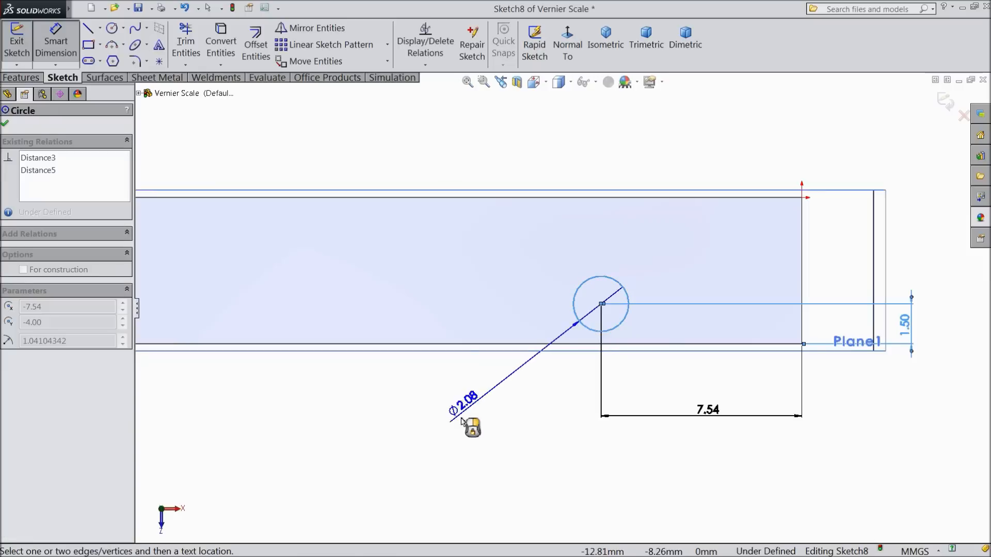
click(463, 430)
text(1)
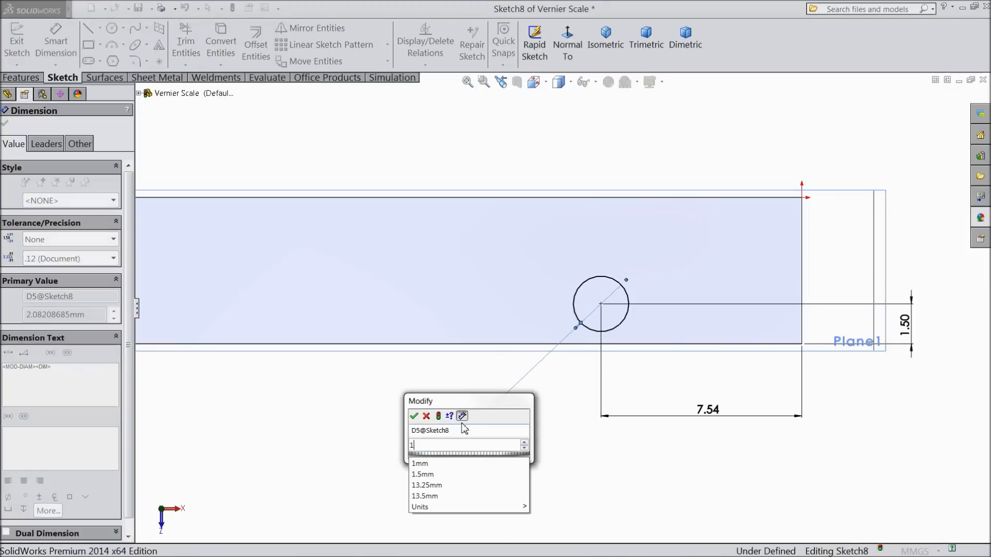
click(414, 417)
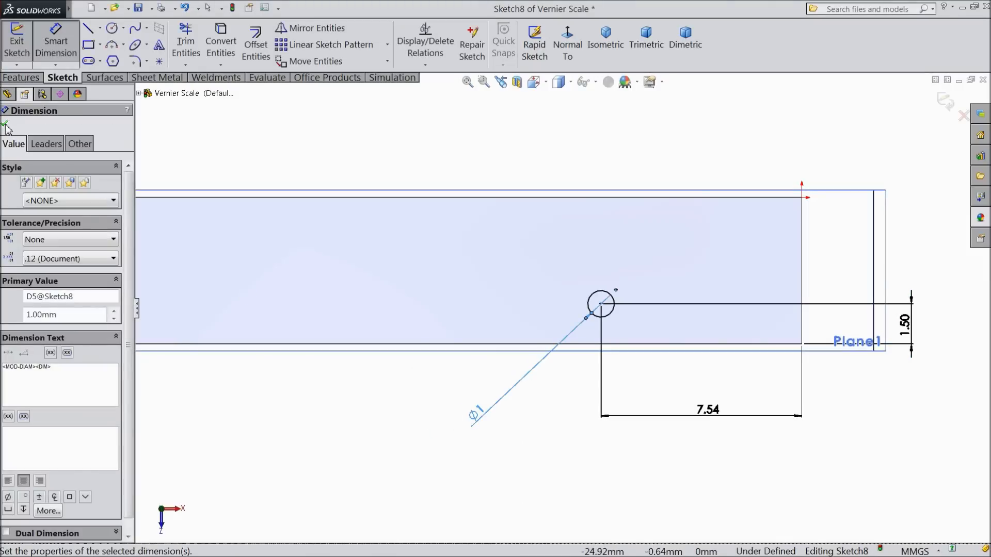
- Dimension the horizontal distance between the two 1 mm circles' centres as 40.8 mm
scroll(548, 381, up, 2)
scroll(454, 345, up, 3)
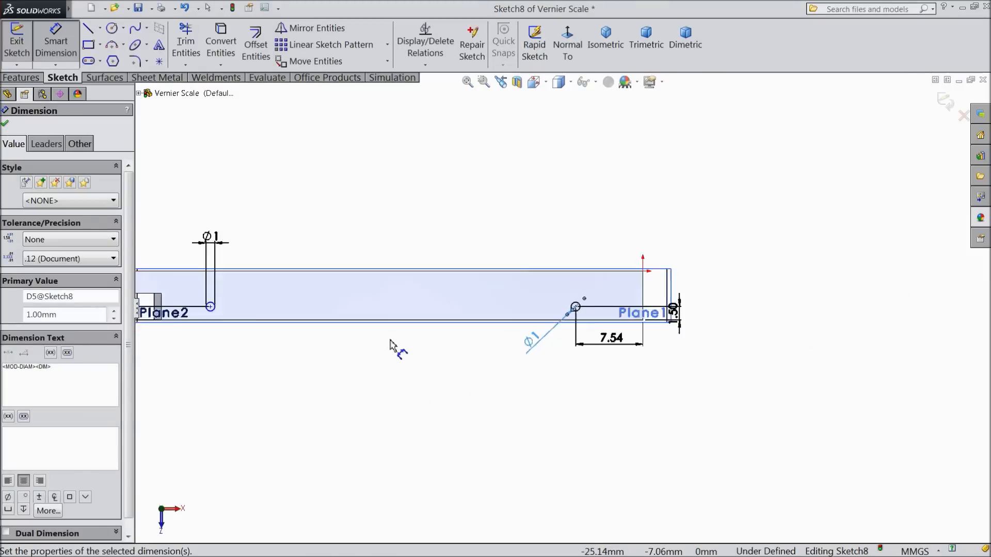
scroll(243, 309, down, 3)
click(247, 304)
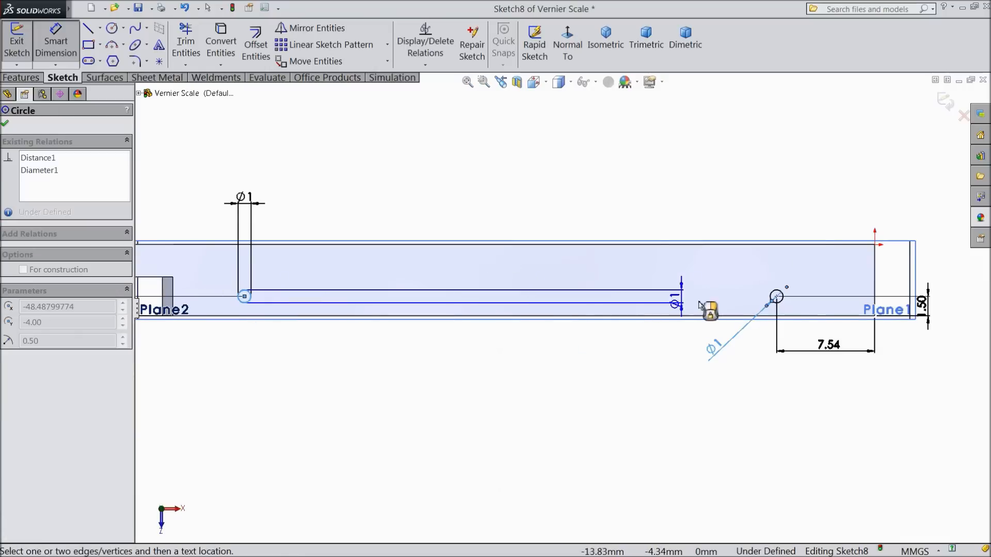
click(775, 300)
click(518, 381)
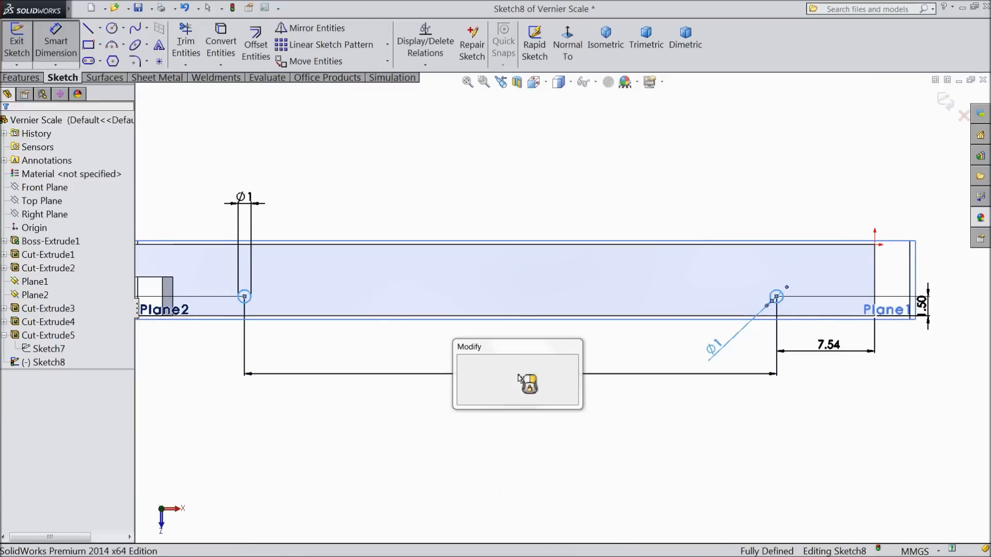
text(40.8)
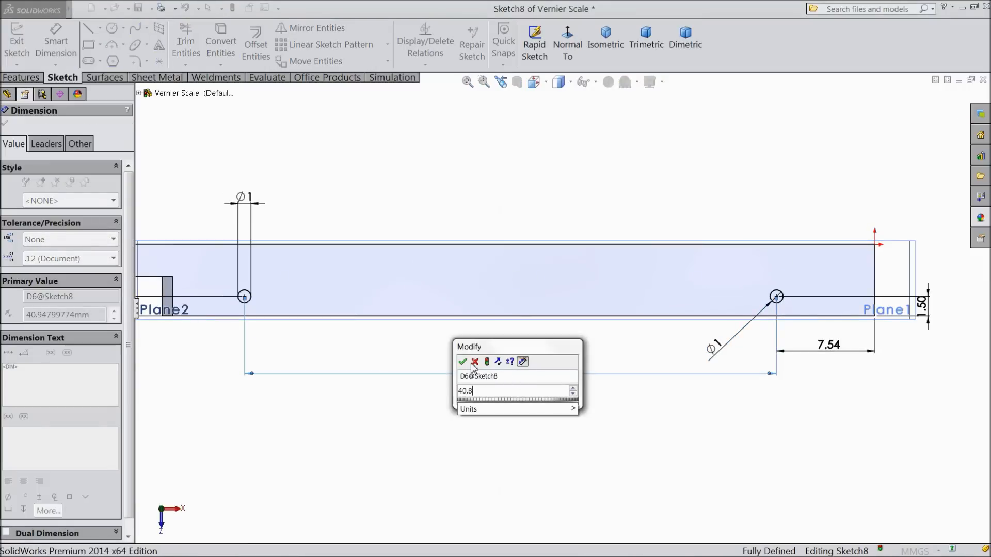
key(Return)
click(66, 50)
click(330, 205)
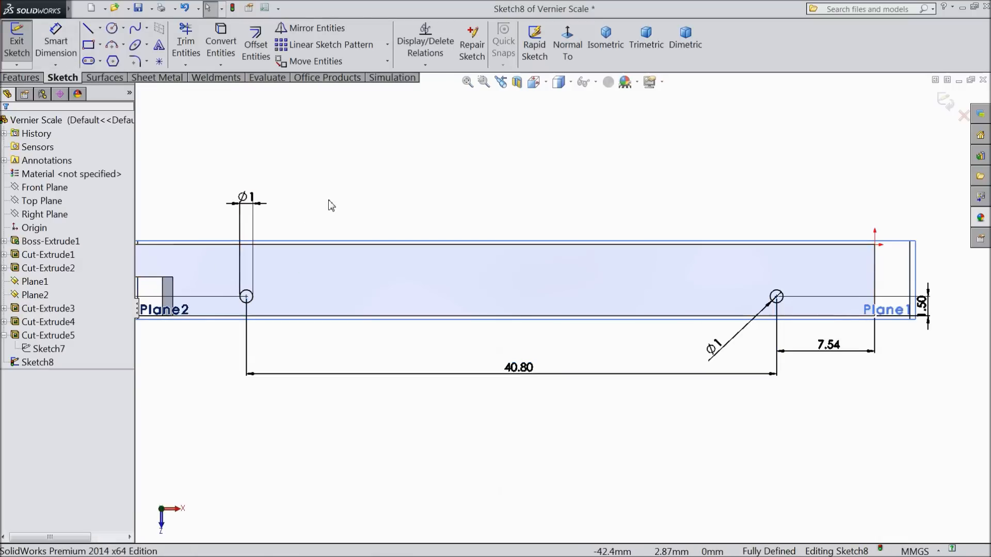
- Try to add a horizontal relation between the two circles' centre points
click(247, 297)
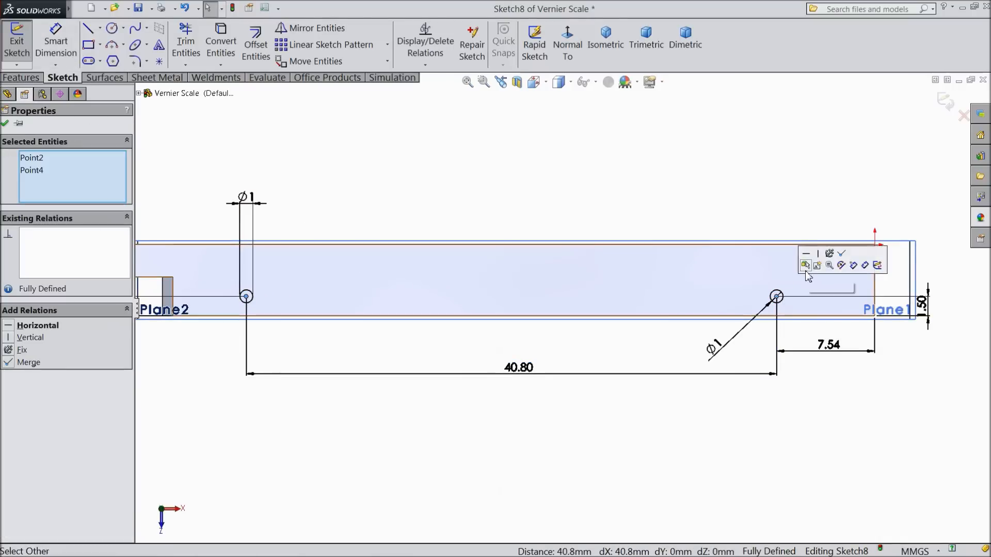
click(806, 256)
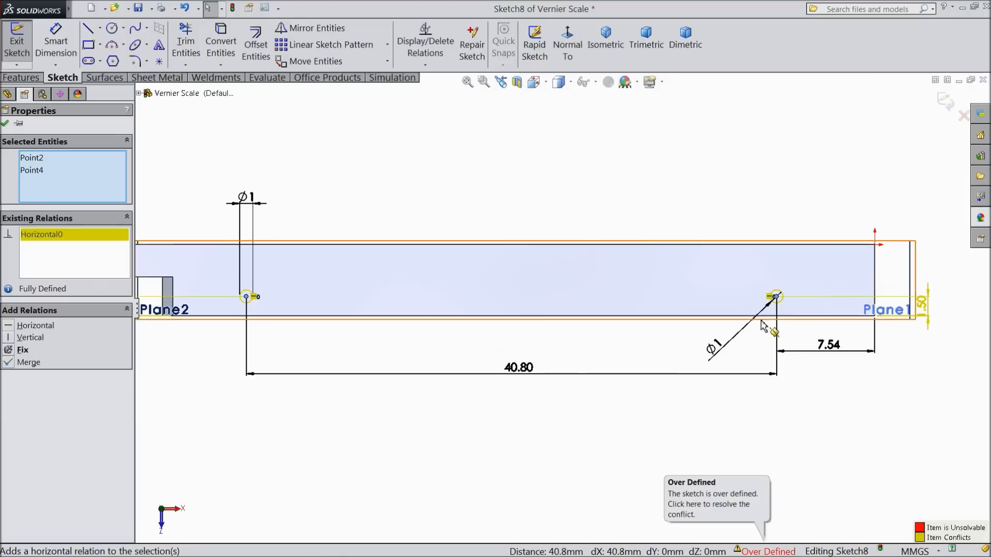
right_click(50, 239)
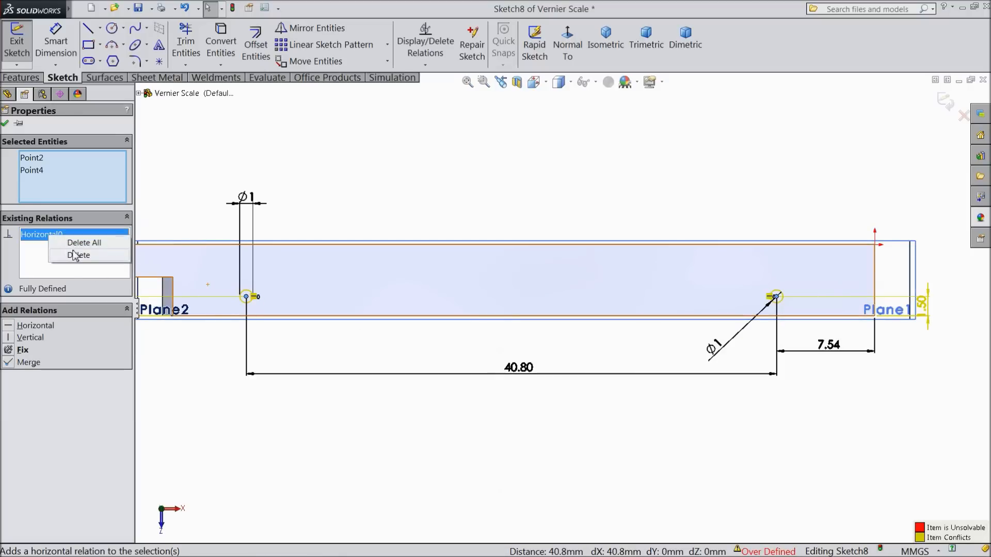
click(77, 255)
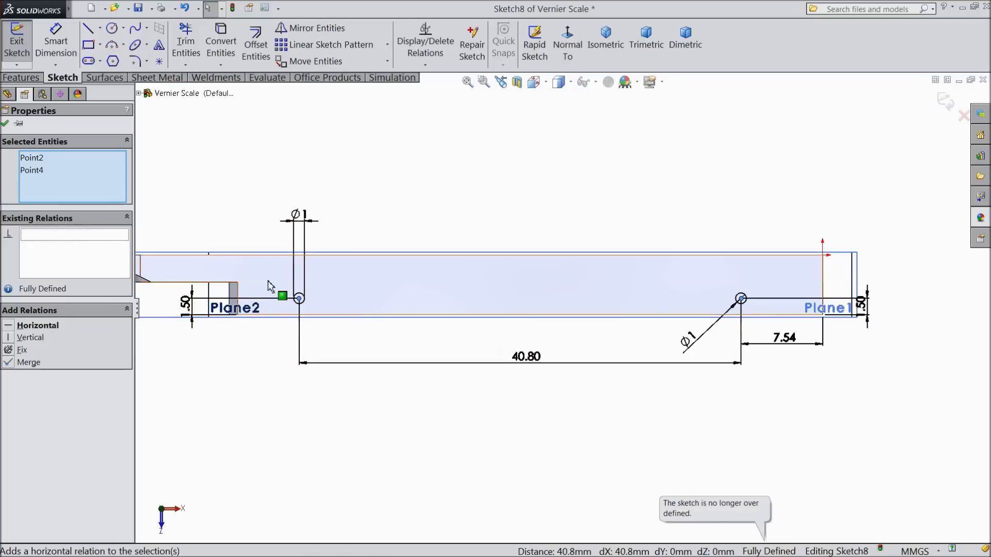
click(4, 124)
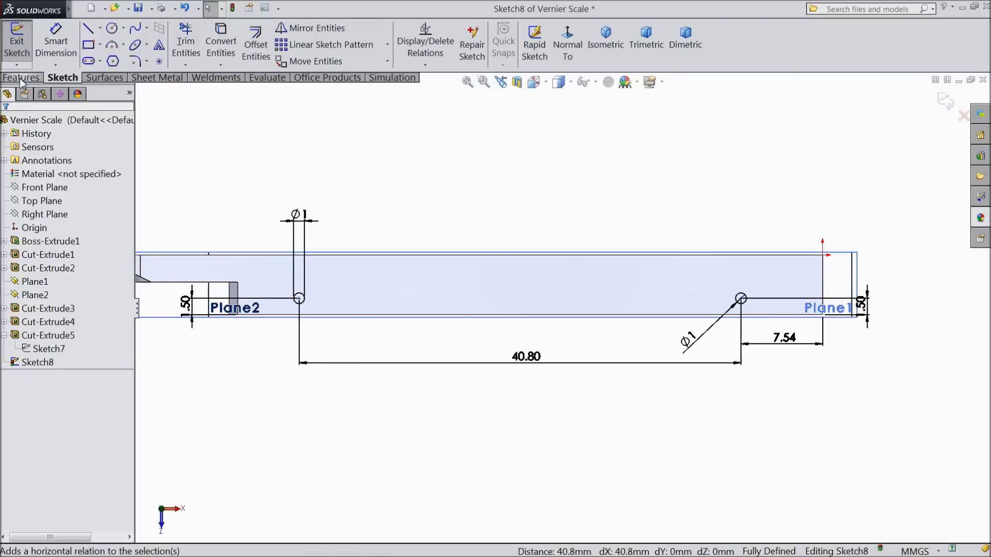
- Cut-extrude the two 1 mm circles with a blind depth of 3 mm into the body
click(21, 78)
click(215, 45)
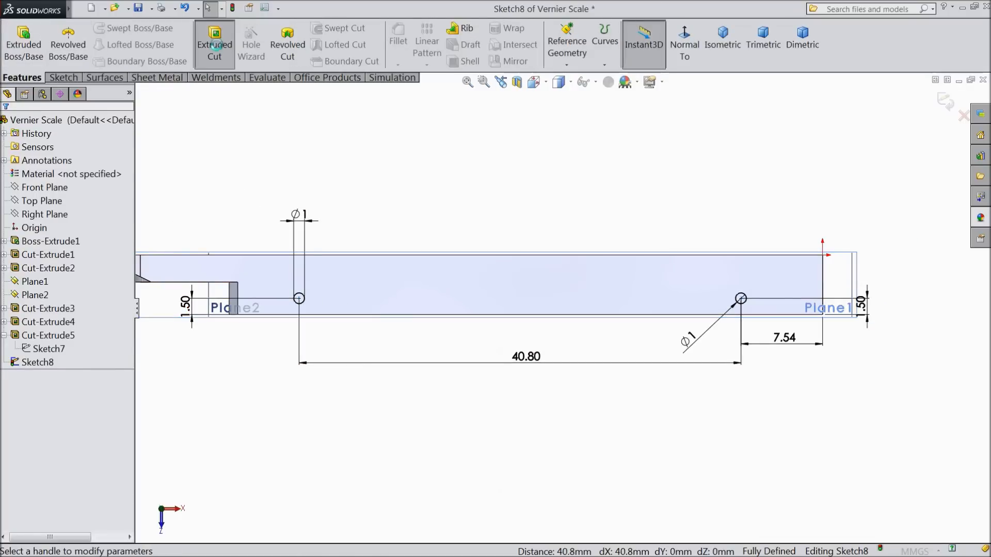
text(3)
key(Return)
mouse_move(270, 323)
middle_down()
mouse_move(297, 351)
mouse_move(287, 325)
middle_up()
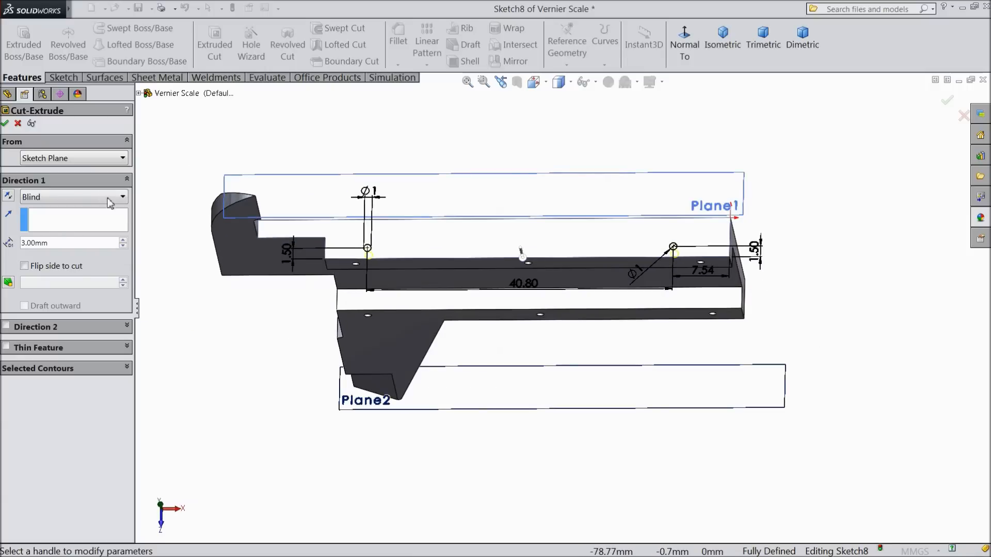
click(5, 123)
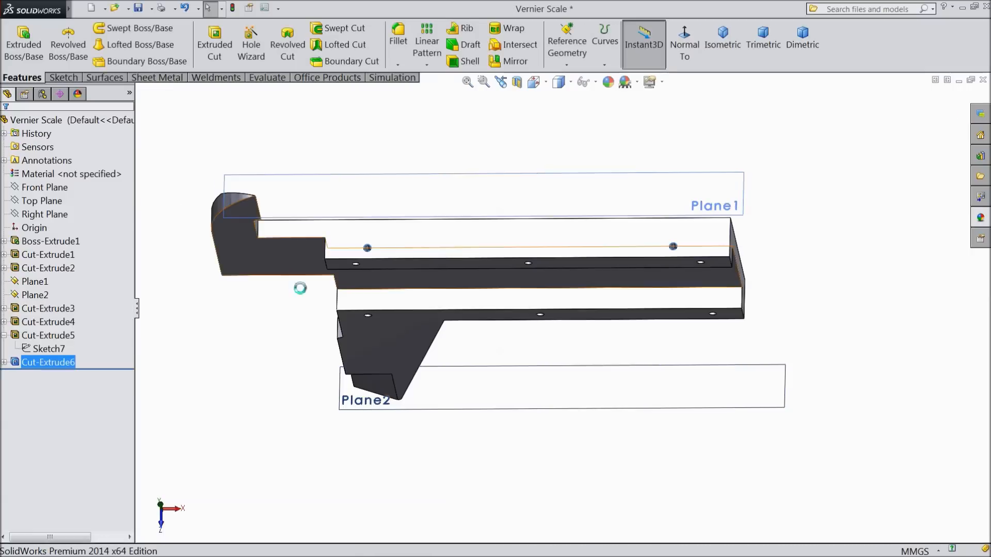
- Hide reference planes Plane1 and Plane2
middle_drag(296, 319, 296, 324)
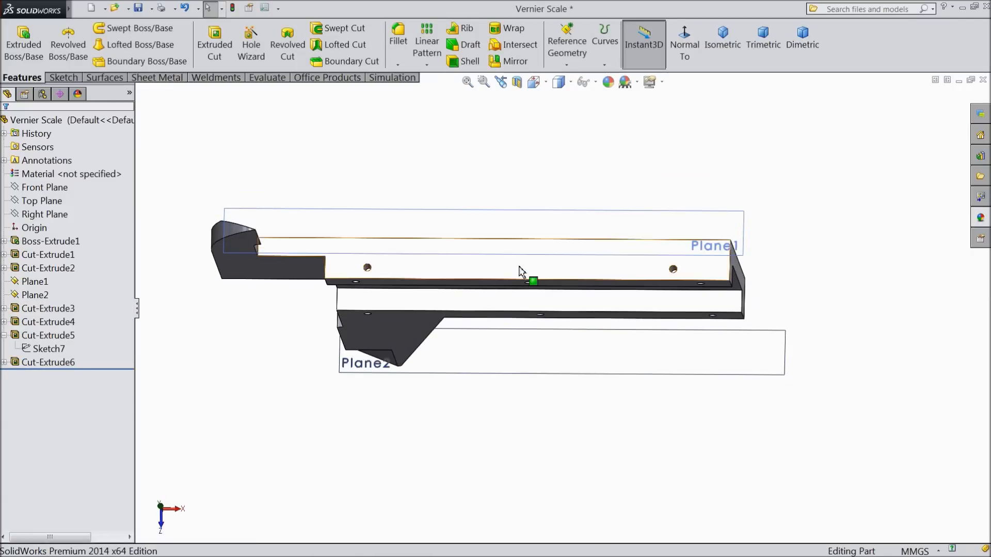
scroll(525, 278, down, 2)
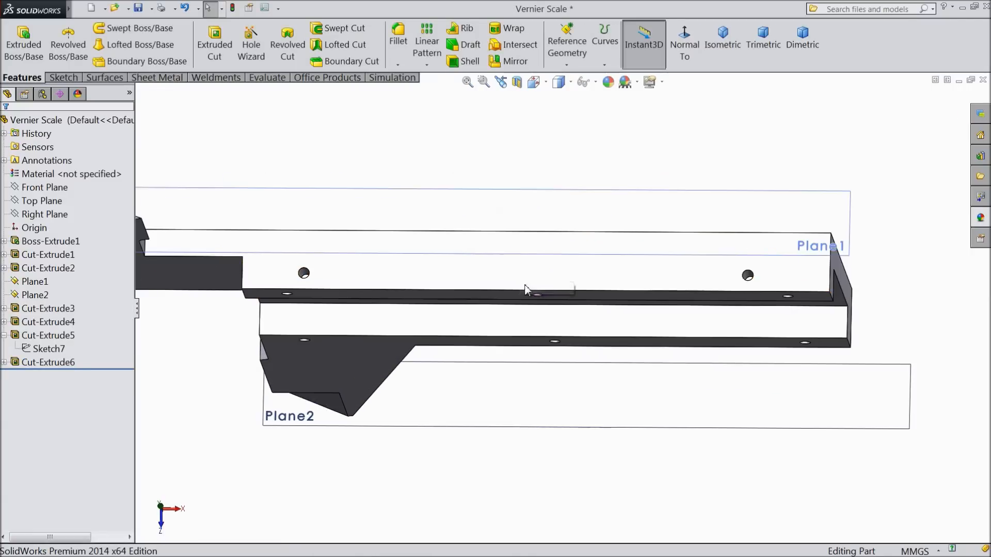
click(828, 209)
click(881, 175)
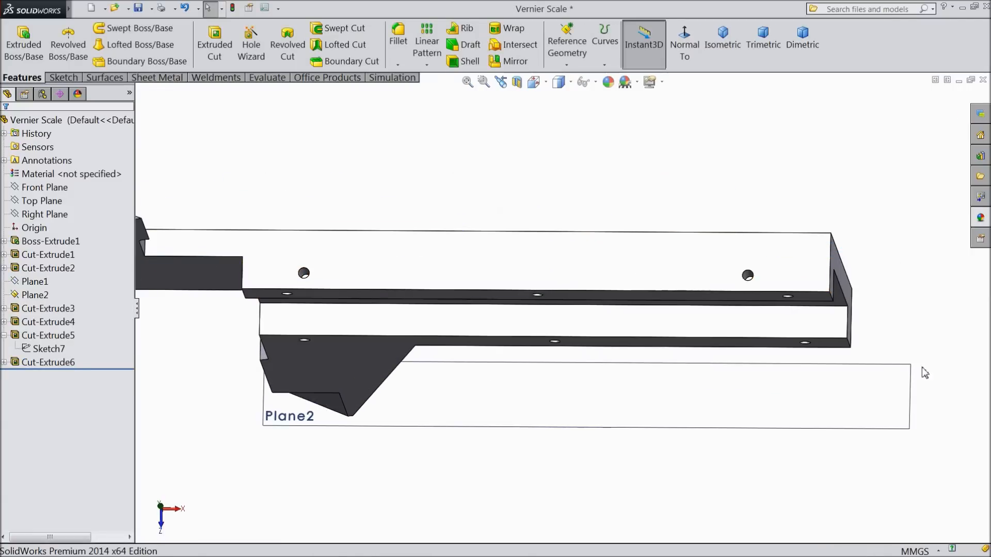
click(903, 411)
click(953, 375)
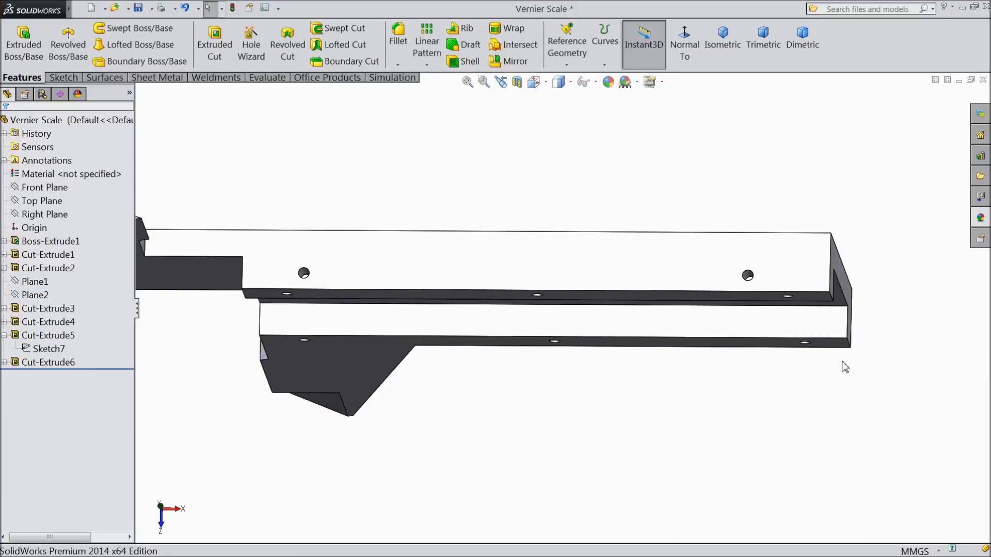
- Start a sketch on the body's top face and draw a circle of about 1.1 mm radius between the two holes
click(606, 278)
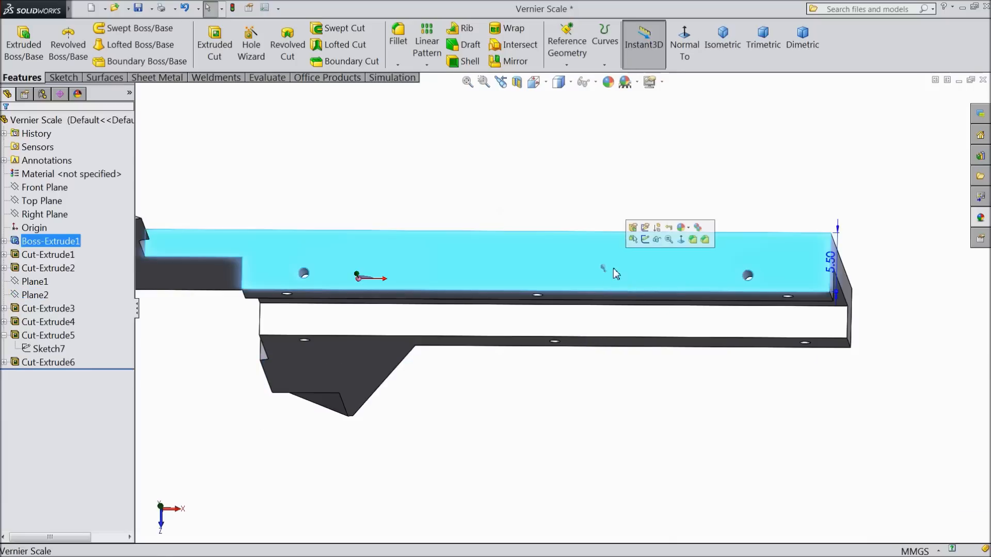
click(646, 240)
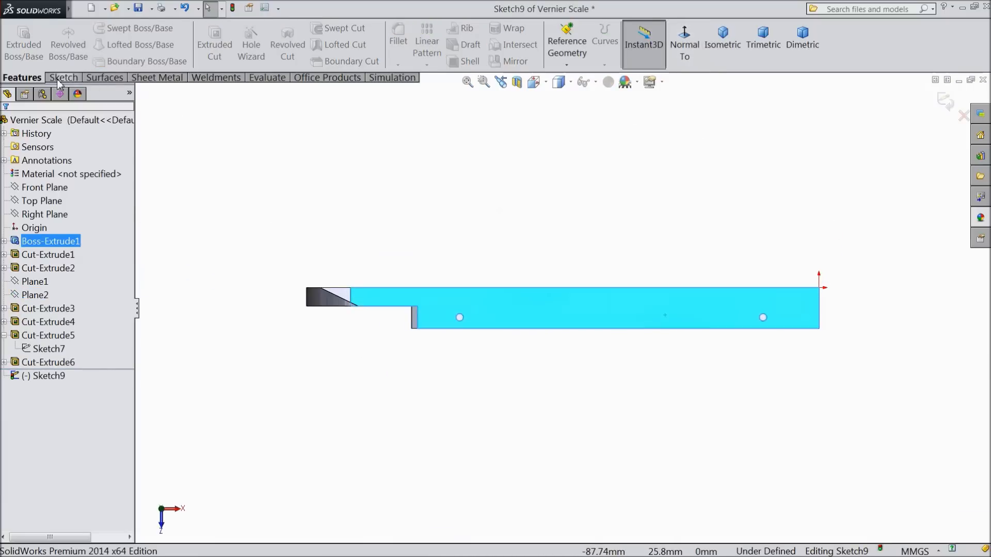
click(58, 80)
click(112, 30)
scroll(671, 340, down, 3)
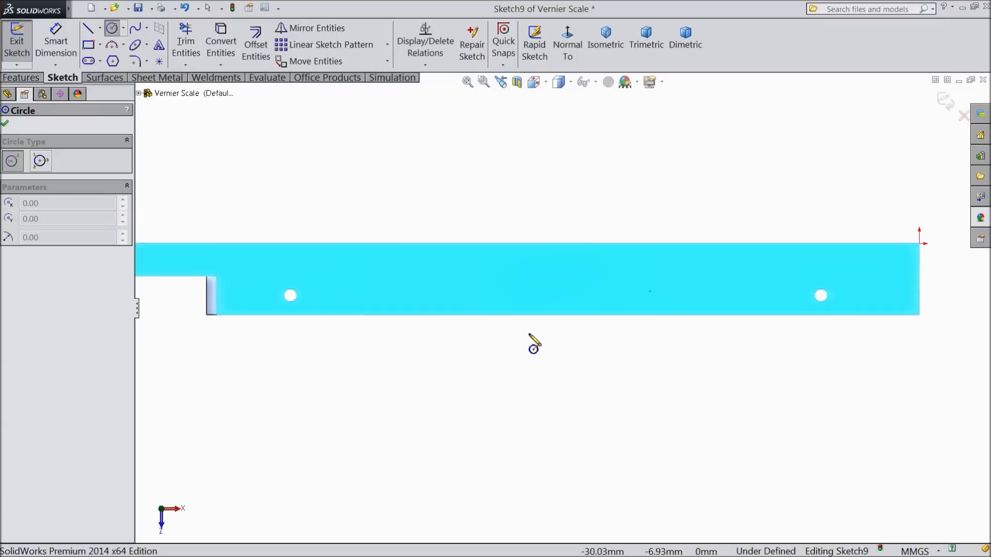
click(568, 292)
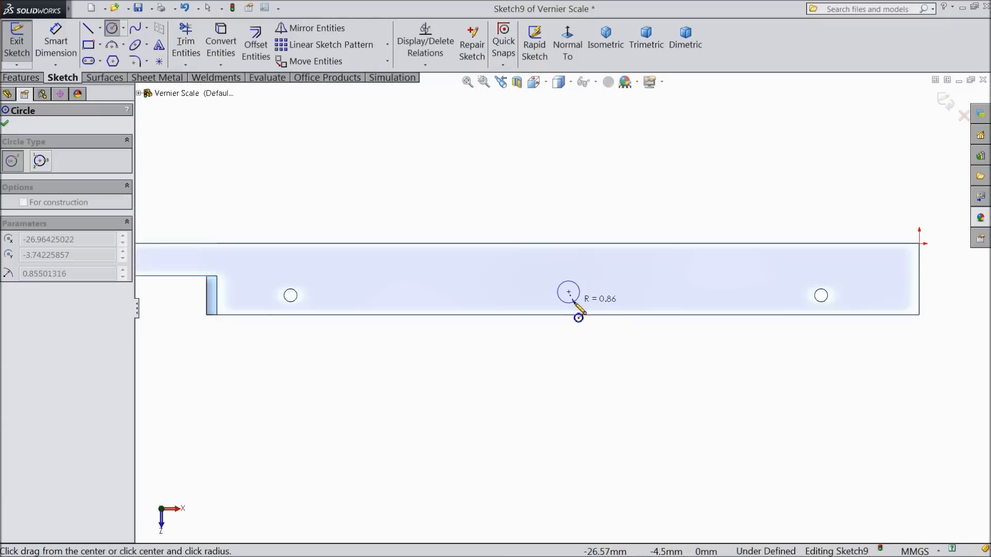
click(577, 303)
- Dimension the middle circle's diameter as 2 mm
click(56, 44)
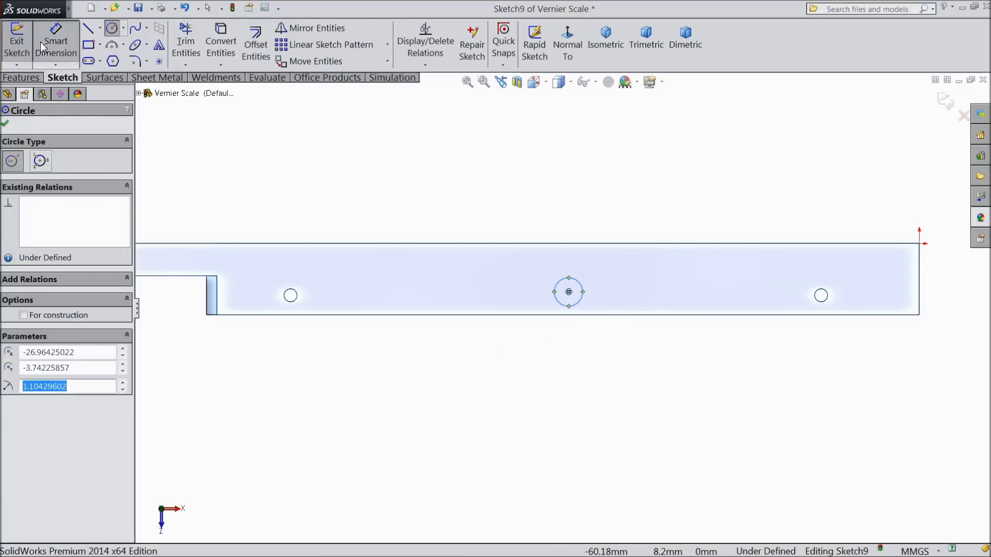
click(566, 278)
click(553, 214)
text(2)
click(494, 179)
- Dimension the middle circle's centre 1.5 mm from the face's lower long edge
scroll(584, 311, up, 4)
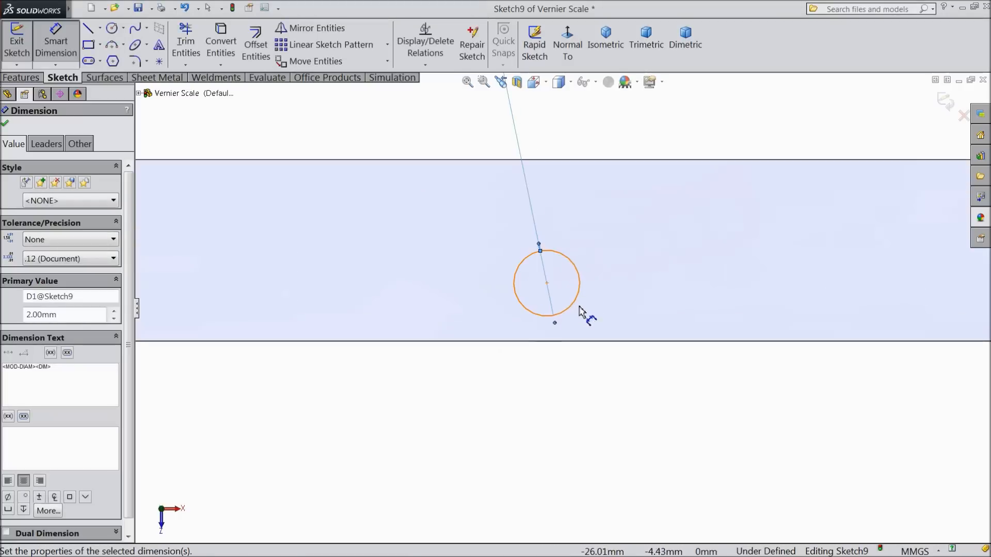
click(567, 314)
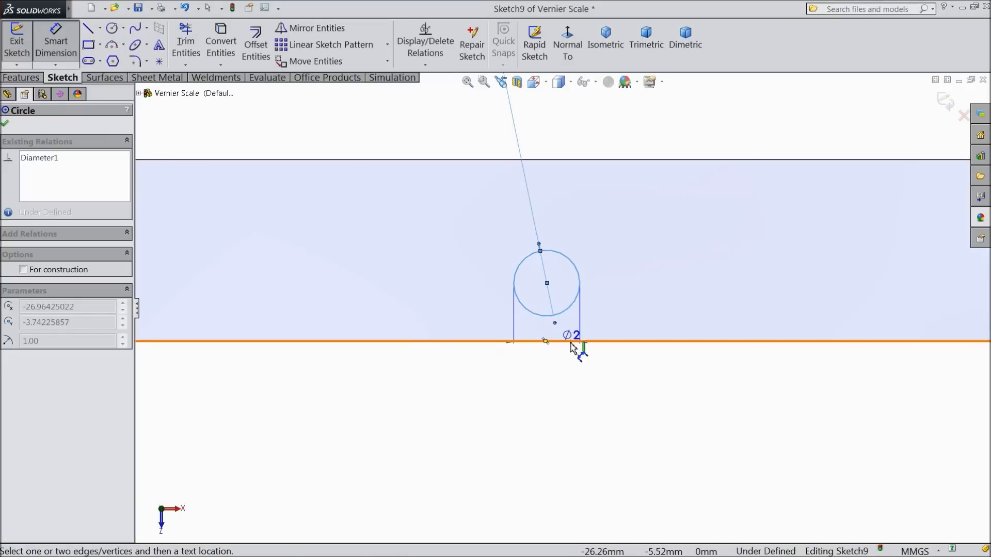
click(575, 341)
click(677, 313)
text(10)
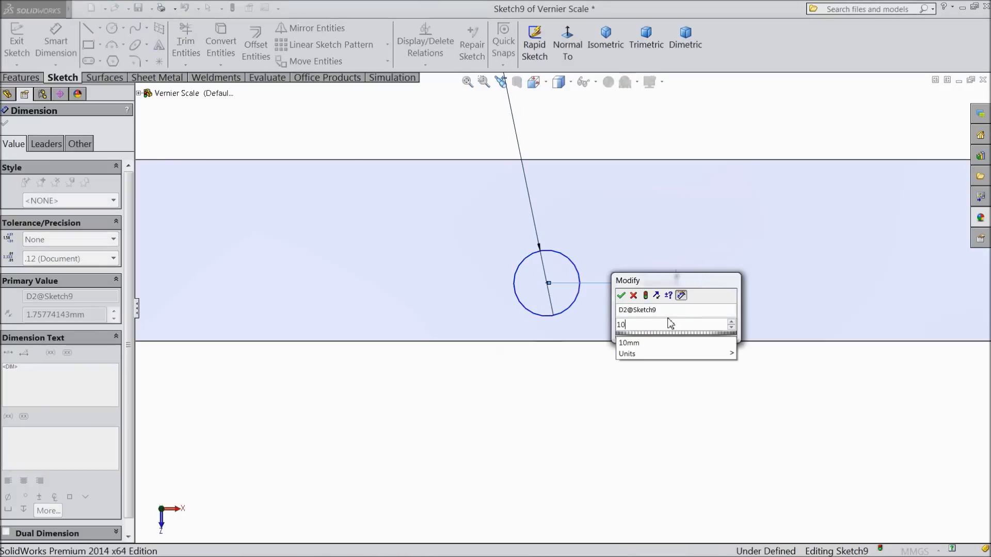
key(BackSpace)
text(.5)
click(621, 295)
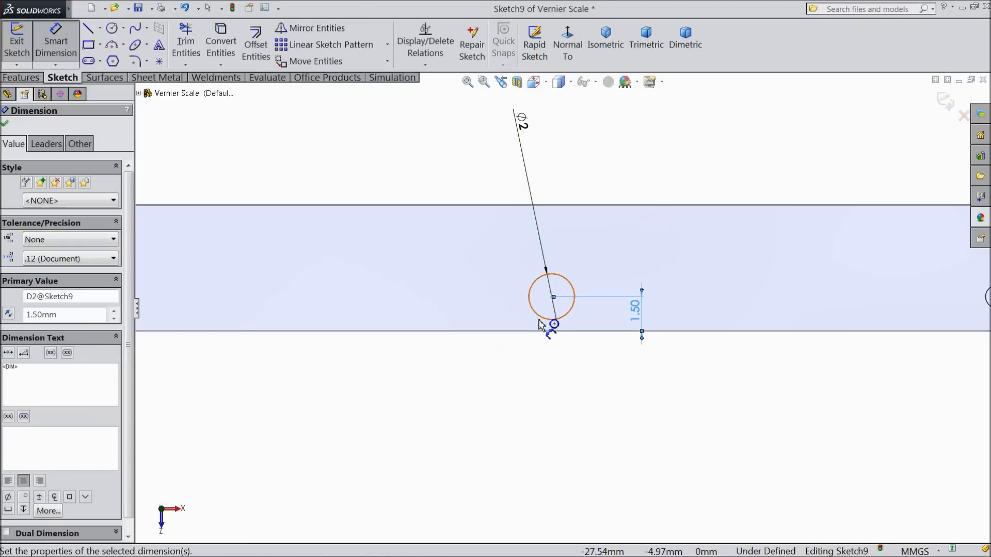
- Dimension the middle circle's centre 20.4 mm from the centre of the 1 mm hole near the origin end
scroll(539, 325, up, 2)
click(561, 312)
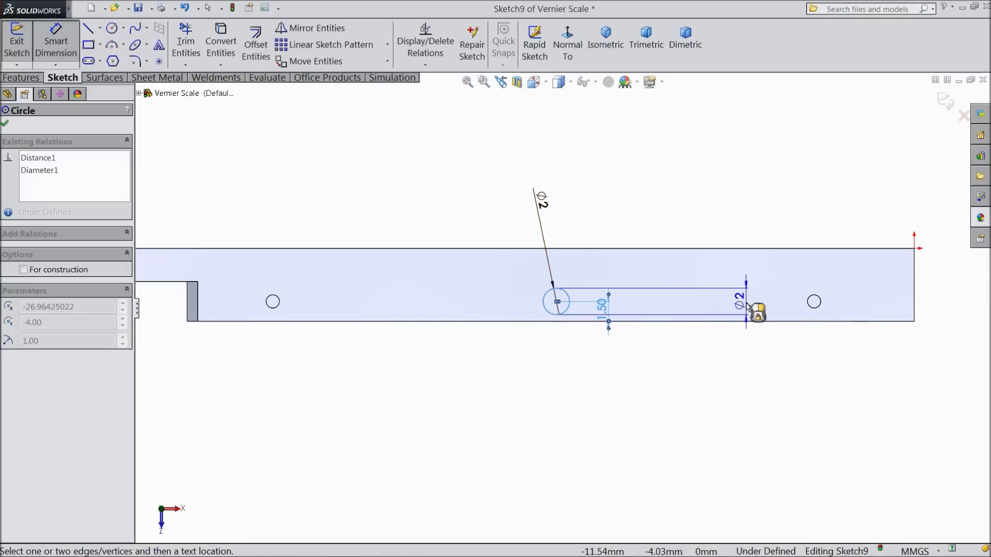
scroll(794, 305, down, 3)
click(827, 315)
click(624, 387)
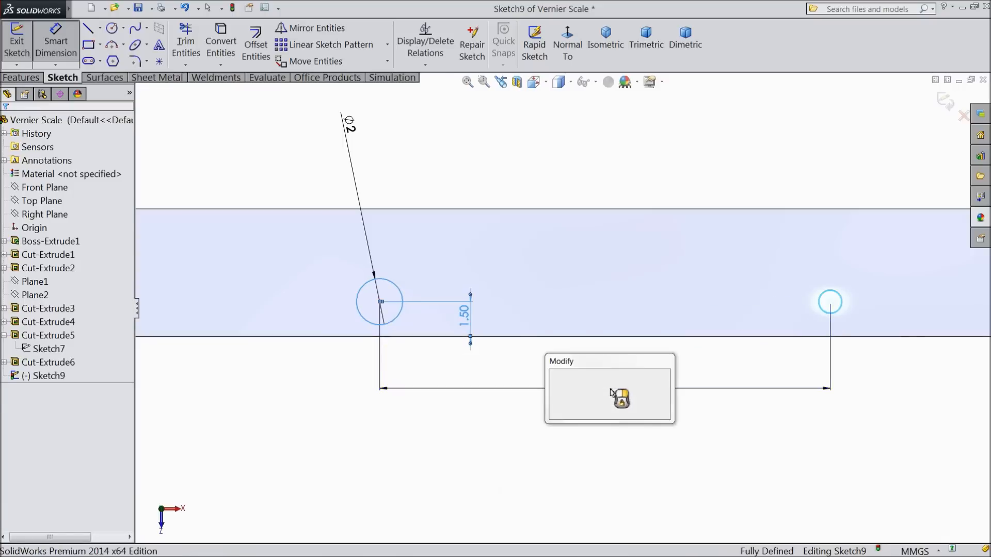
text(20.4)
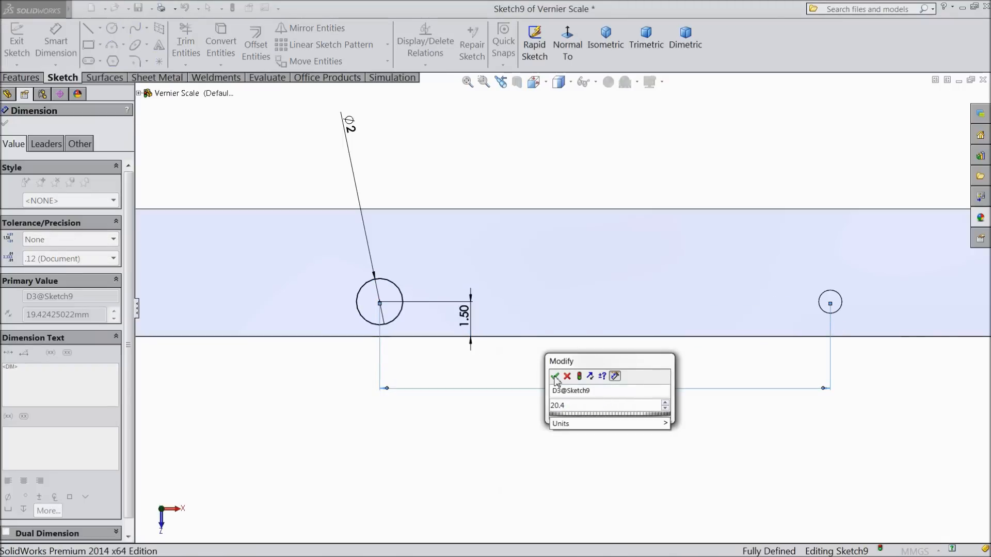
click(555, 378)
click(6, 123)
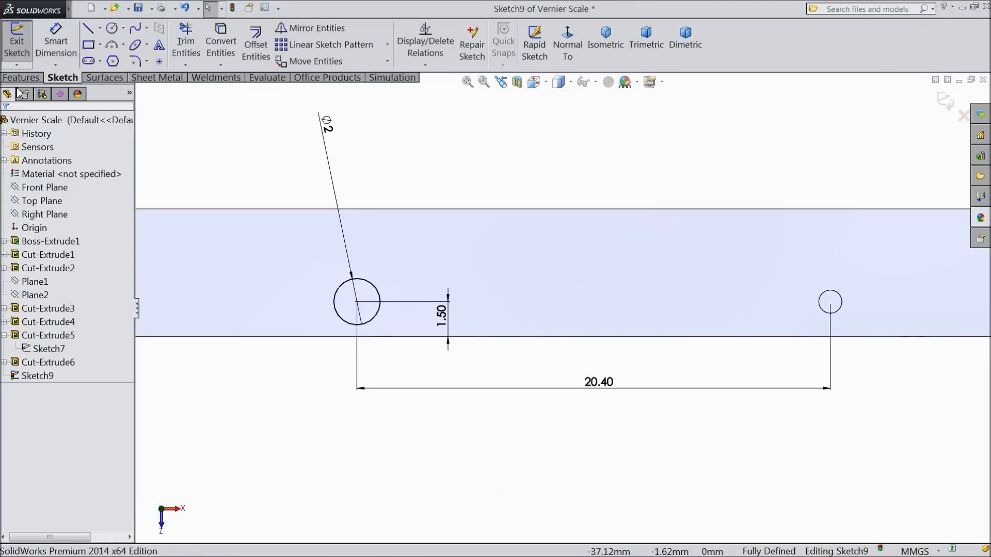
- Cut the 2 mm middle circle into the body with Extruded Cut, using the Up To Next end condition
click(20, 77)
click(215, 43)
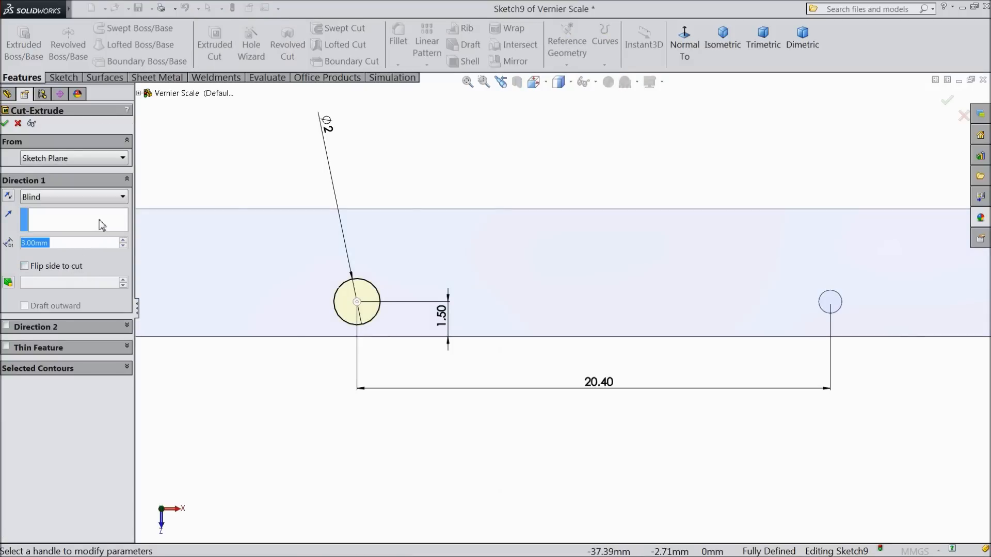
scroll(293, 329, up, 5)
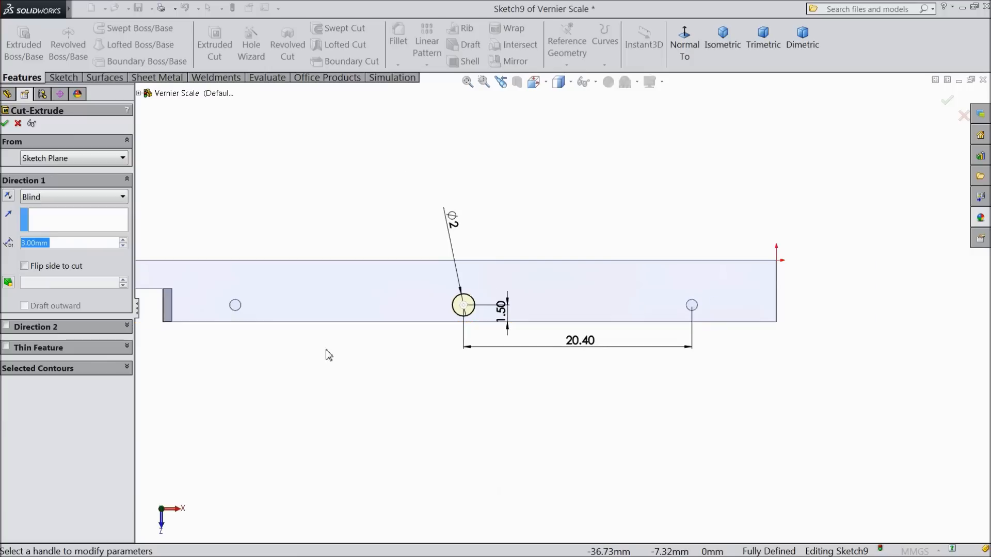
click(71, 200)
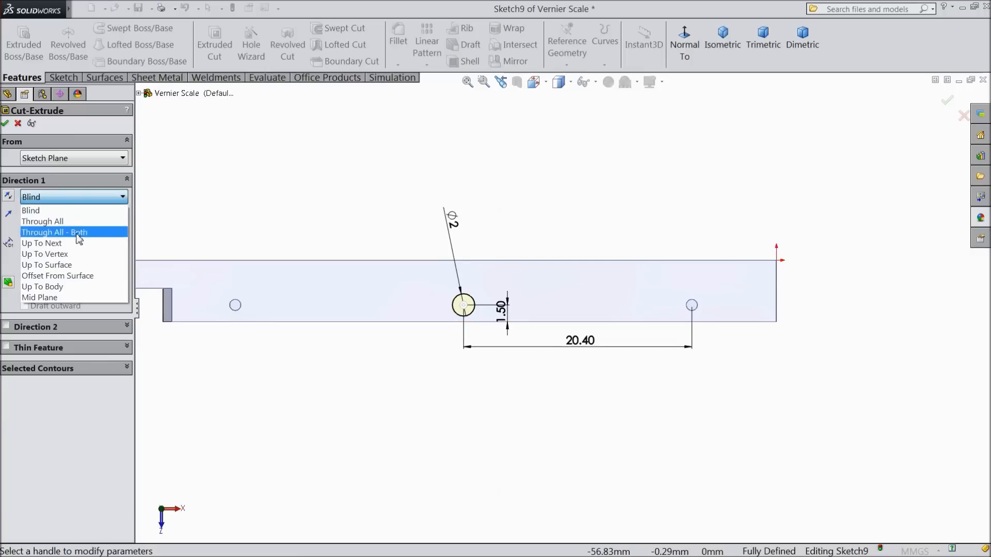
click(61, 245)
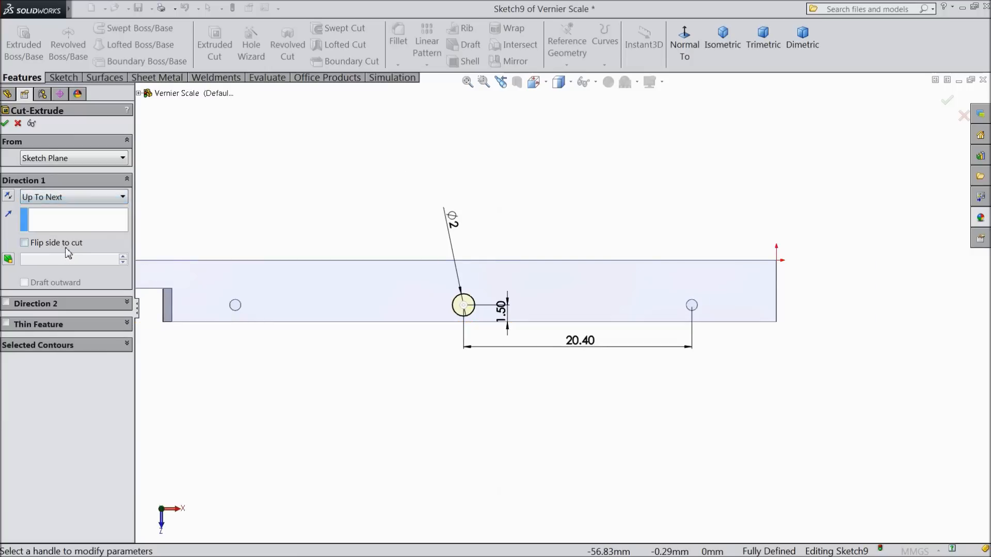
middle_drag(397, 420, 382, 339)
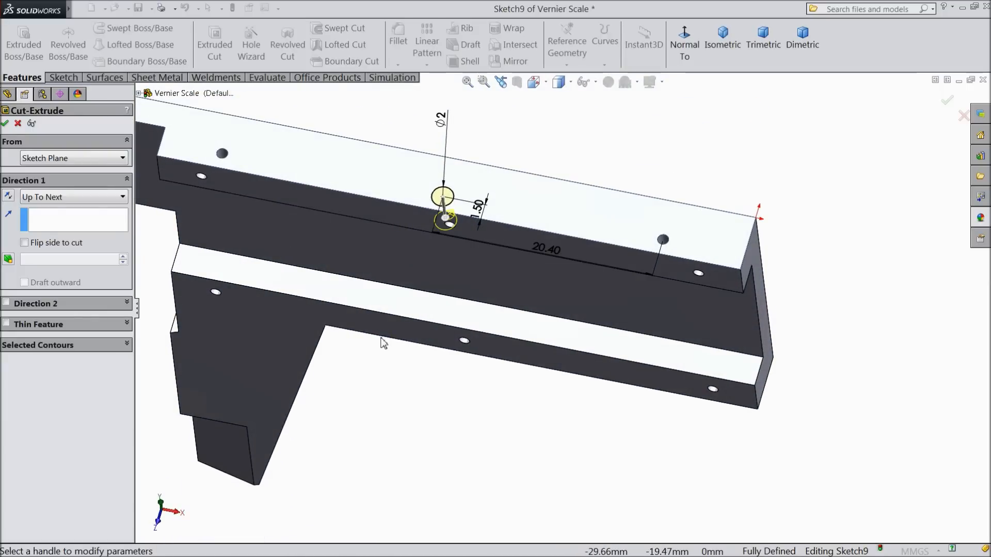
click(6, 124)
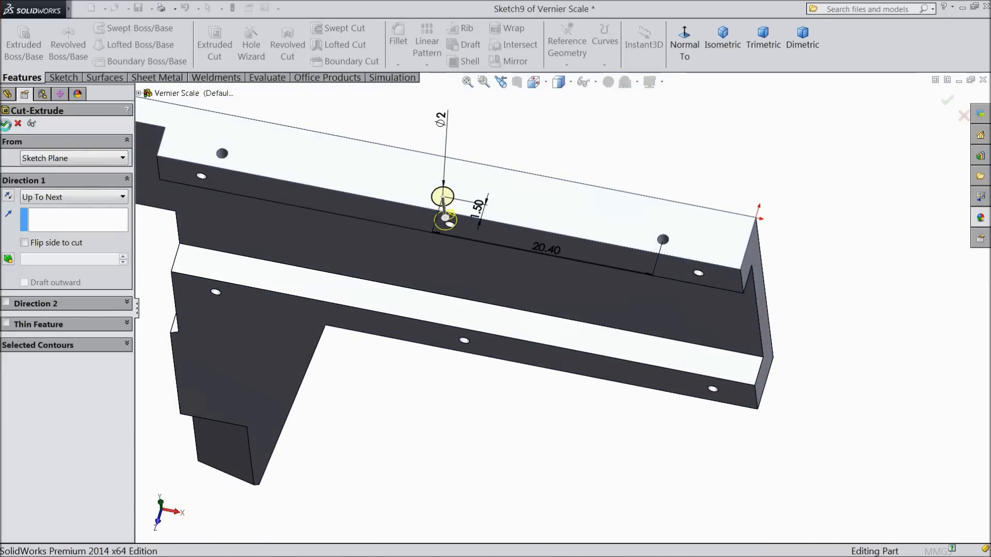
- Edit the extruded cut of the two 1 mm holes on the top face and set its end condition to Up To Next
mouse_move(348, 305)
middle_down()
mouse_move(419, 396)
mouse_move(454, 131)
mouse_move(433, 447)
mouse_move(464, 135)
mouse_move(451, 268)
mouse_move(412, 351)
middle_up()
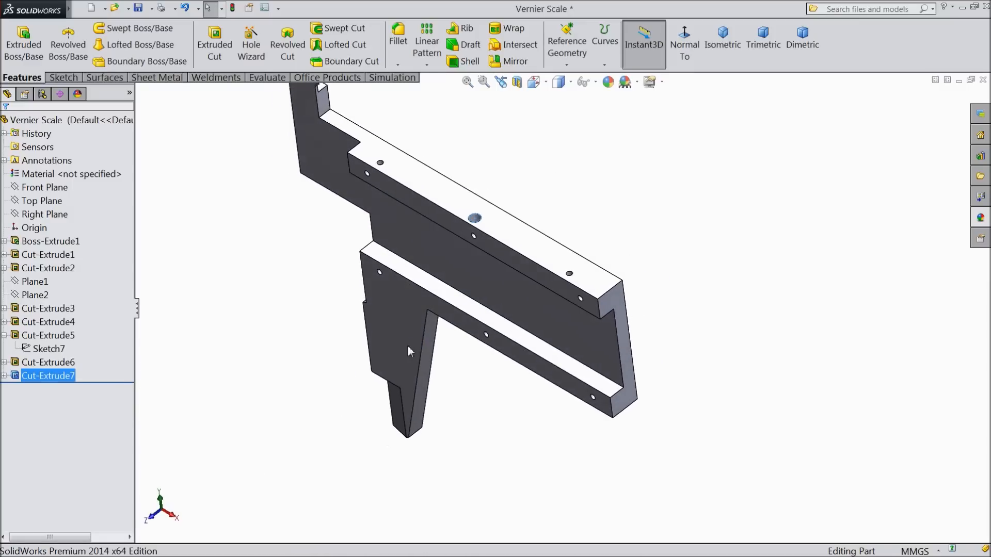
ctrl+click(47, 368)
click(29, 368)
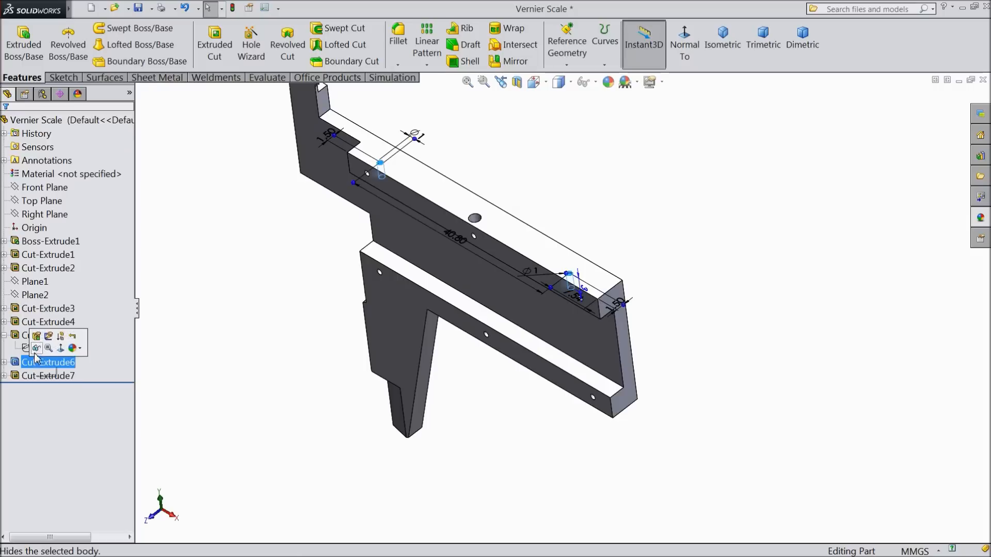
click(38, 341)
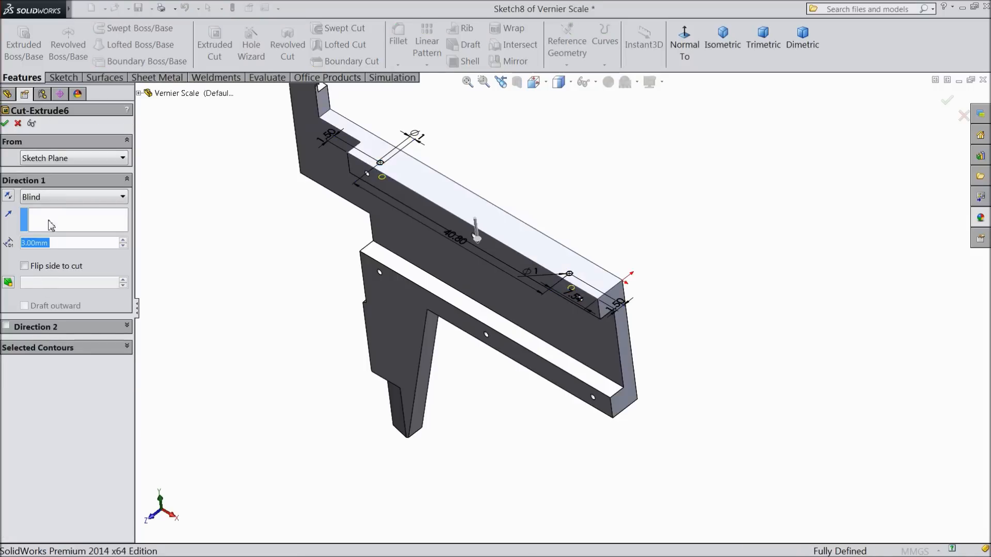
click(47, 202)
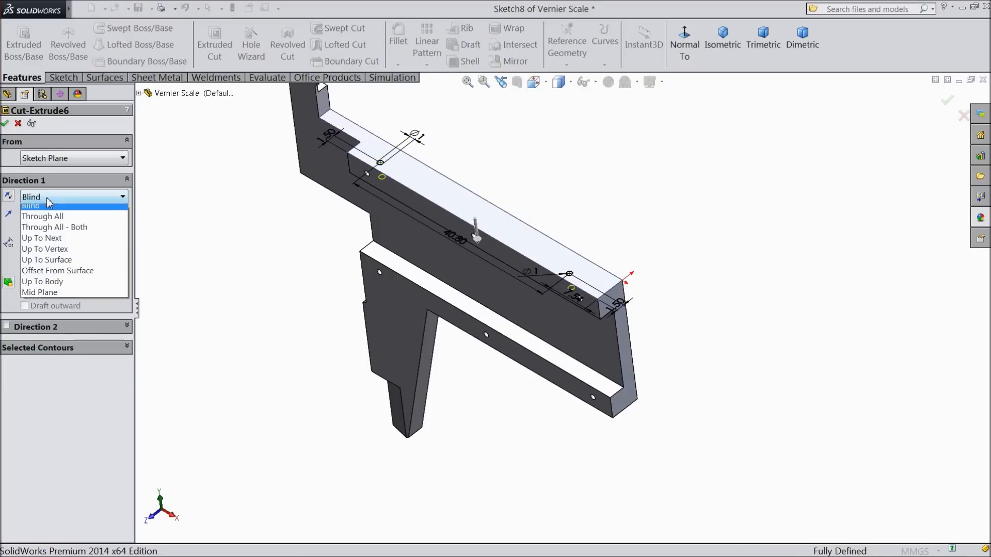
click(54, 250)
scroll(449, 258, down, 3)
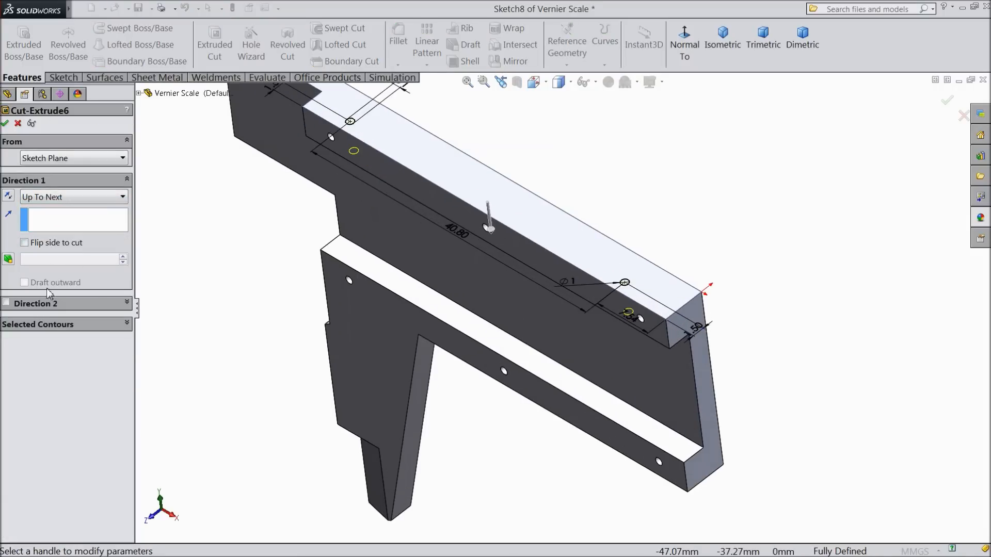
click(5, 123)
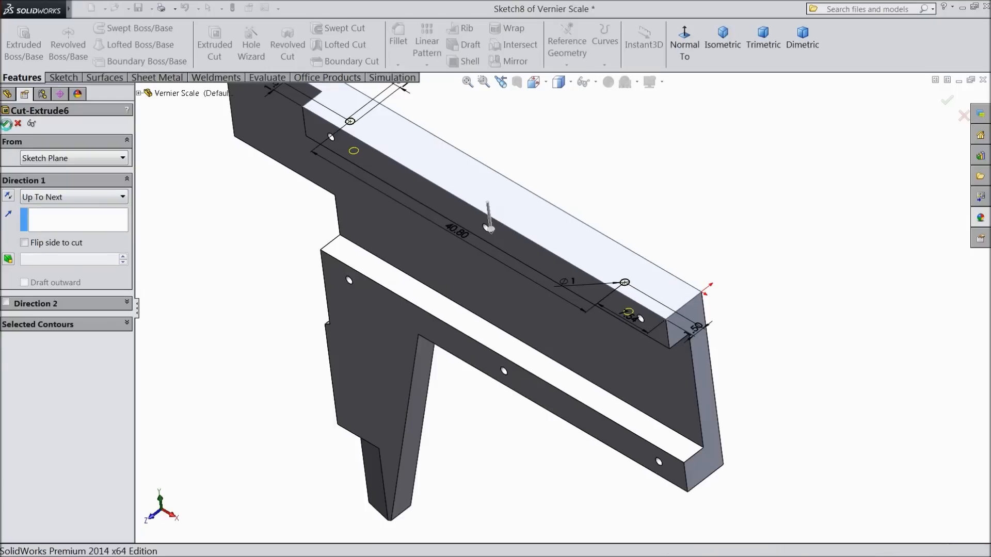
scroll(335, 371, up, 2)
mouse_move(355, 345)
middle_down()
mouse_move(398, 126)
mouse_move(392, 269)
mouse_move(361, 354)
middle_up()
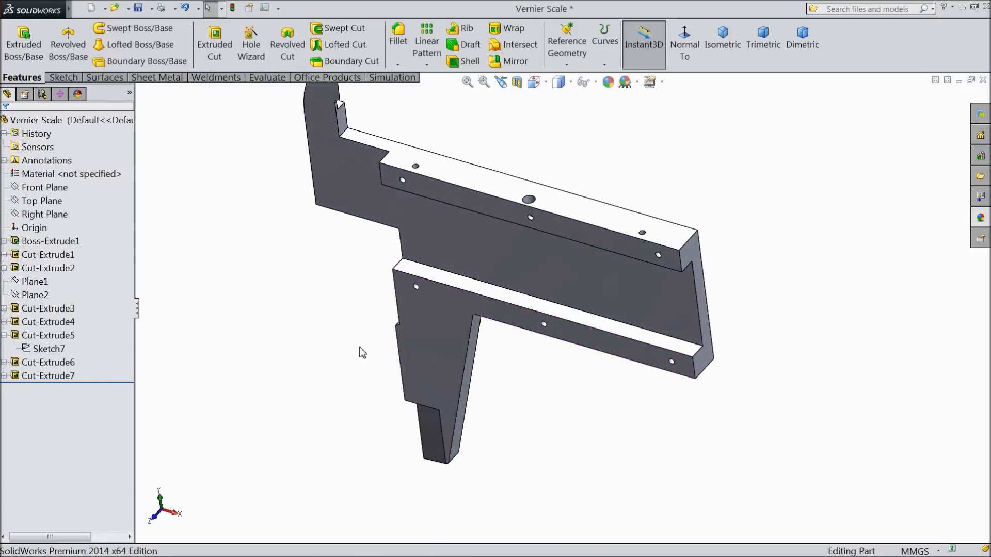
- Colour the whole Vernier Scale part red (RGB 255, 0, 0) and save the part
click(719, 49)
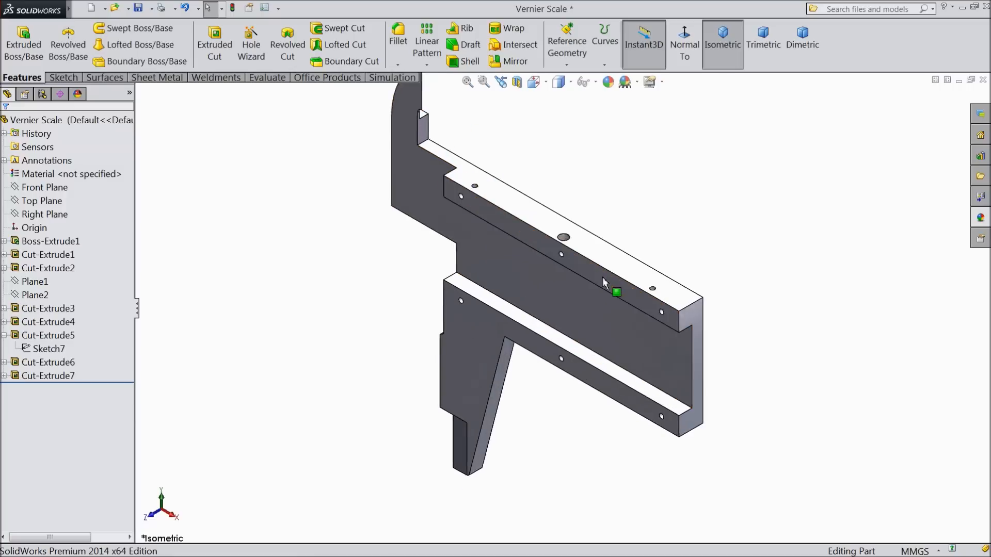
scroll(609, 279, up, 3)
mouse_move(647, 260)
middle_down()
mouse_move(699, 254)
mouse_move(664, 265)
middle_up()
scroll(676, 335, down, 2)
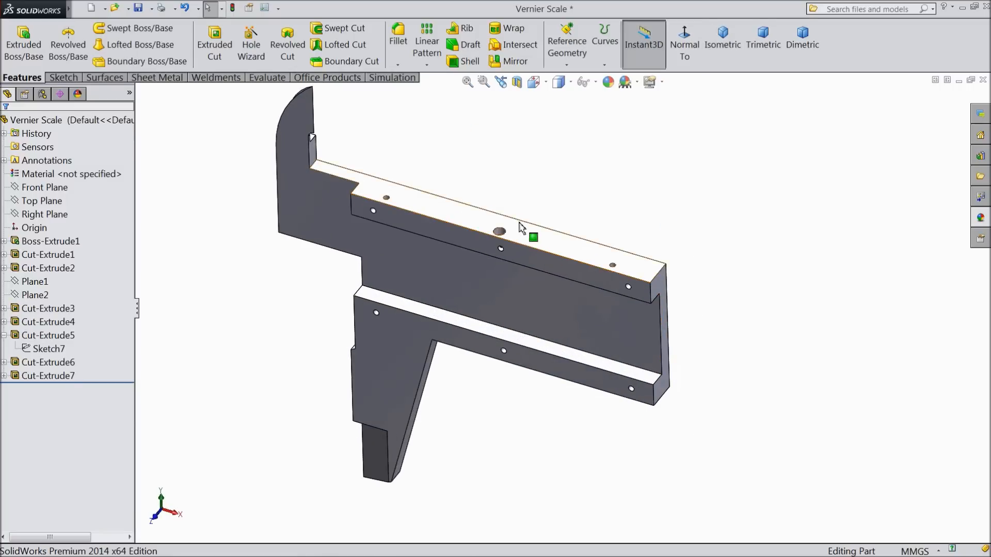
click(74, 120)
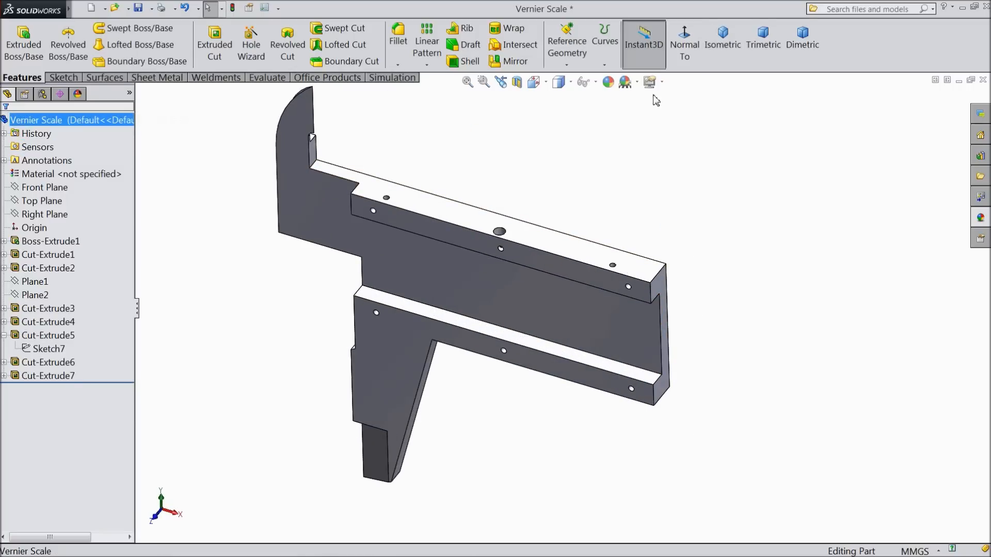
click(609, 82)
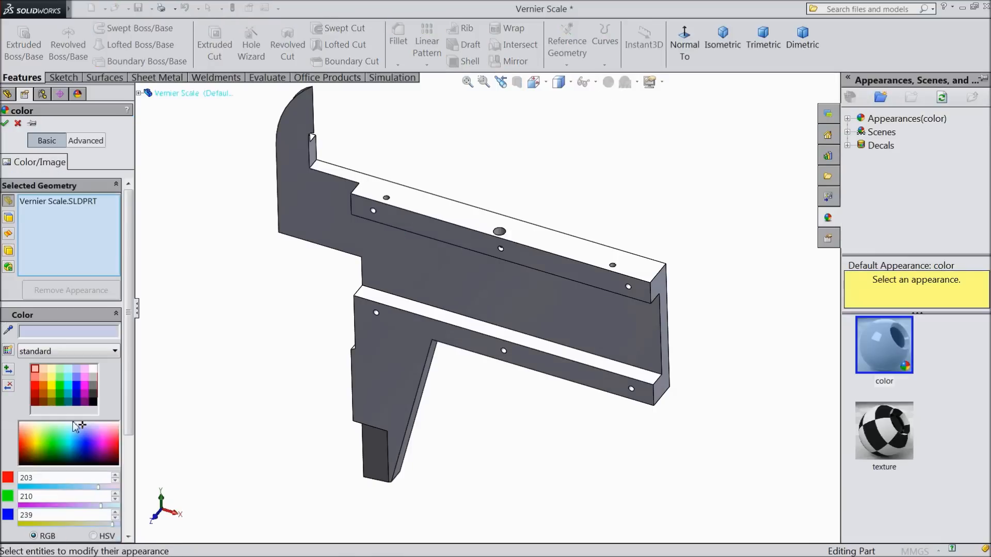
click(35, 386)
middle_drag(166, 360, 209, 291)
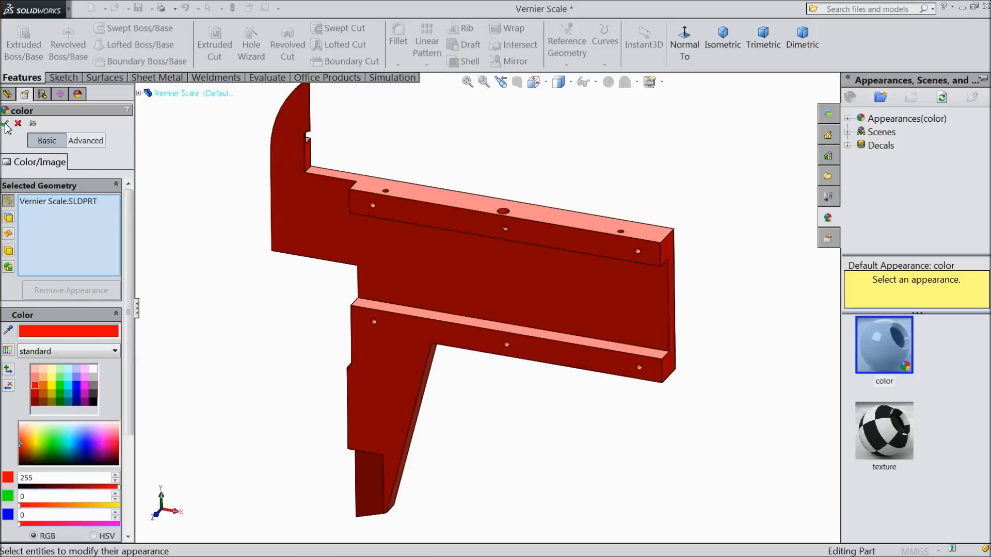
click(5, 124)
middle_drag(232, 239, 267, 279)
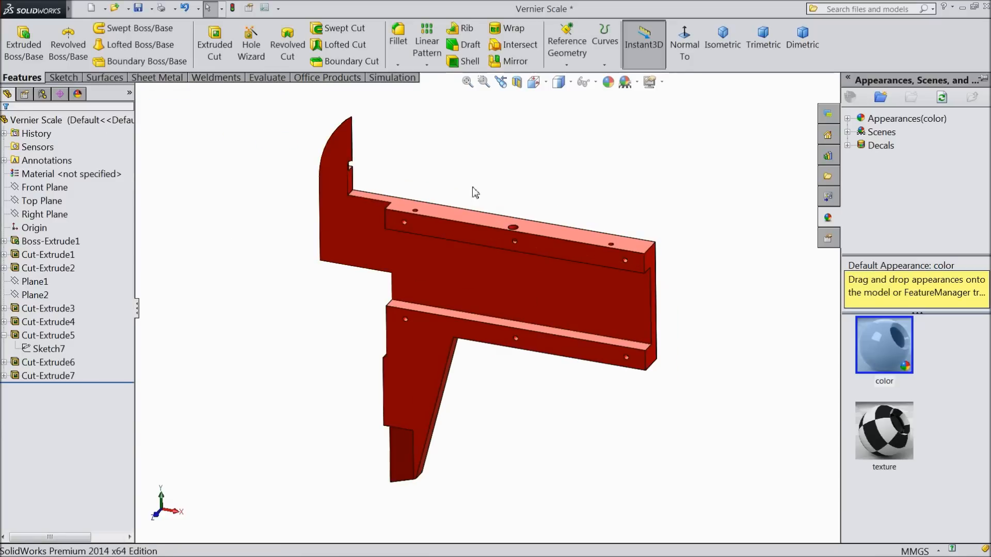
click(138, 8)
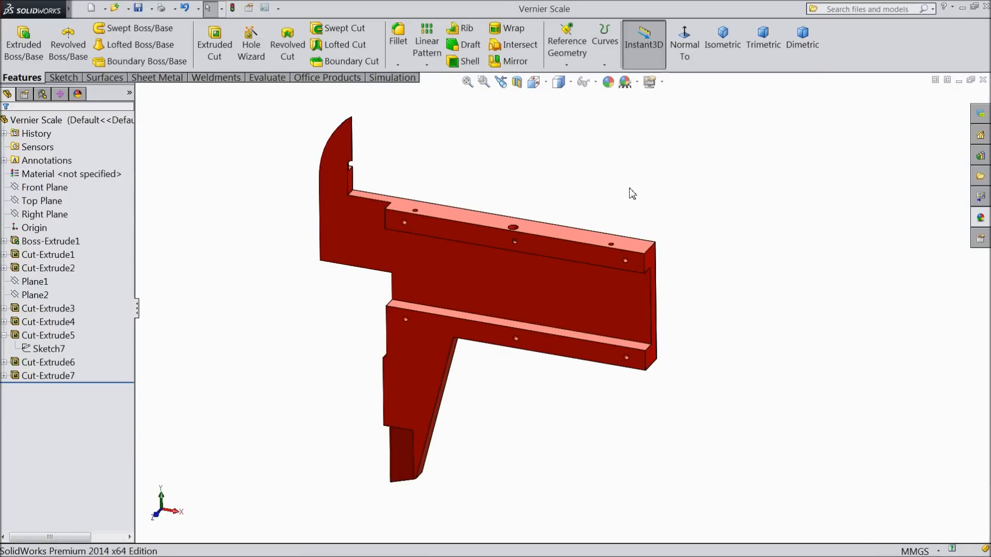
mouse_move(636, 184)
middle_down()
mouse_move(617, 197)
mouse_move(641, 181)
mouse_move(626, 181)
middle_up()
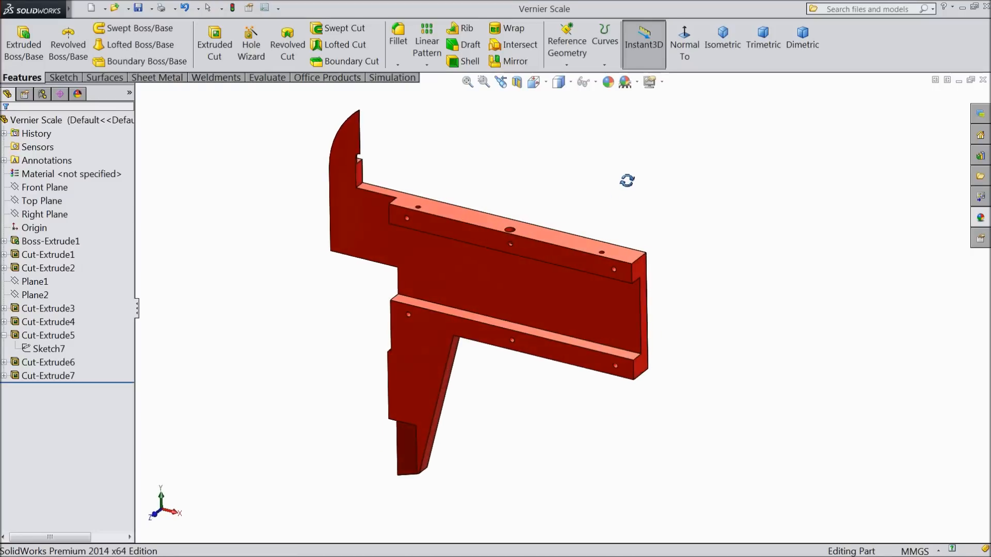
scroll(537, 265, down, 3)
scroll(540, 313, up, 1)
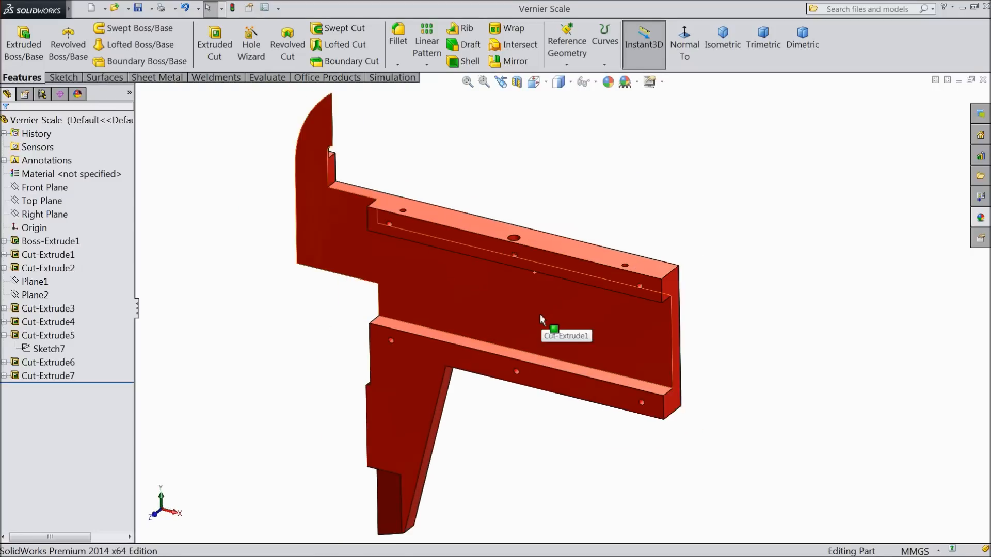
middle_drag(540, 314, 529, 334)
scroll(563, 362, down, 1)
scroll(564, 365, down, 1)
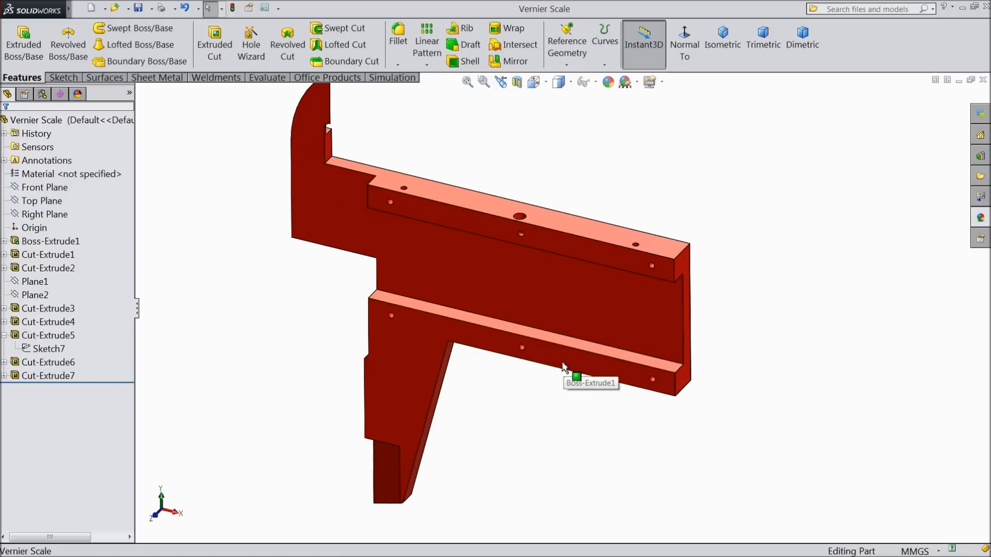
middle_drag(521, 400, 505, 373)
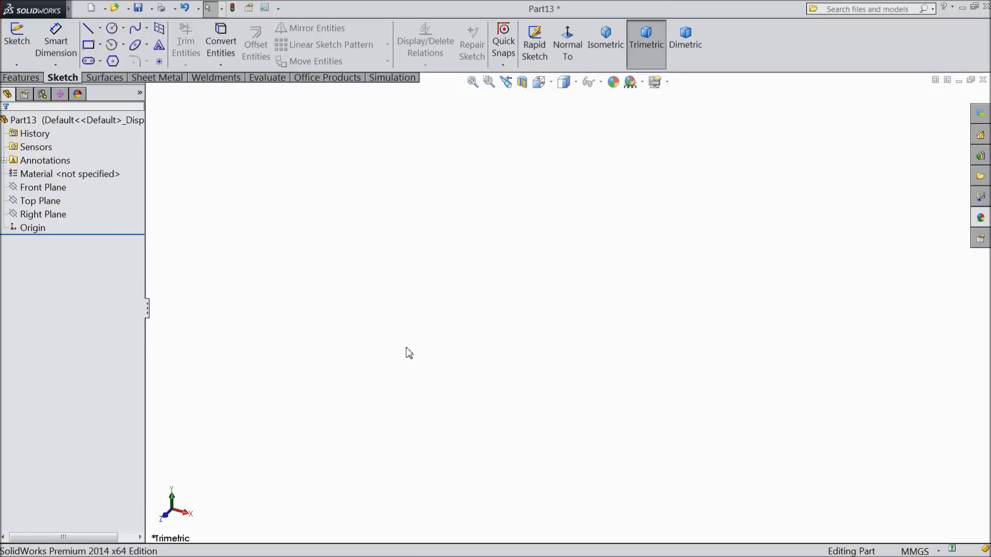
- Start a sketch on the Front Plane of the new part
click(56, 189)
click(54, 201)
click(55, 191)
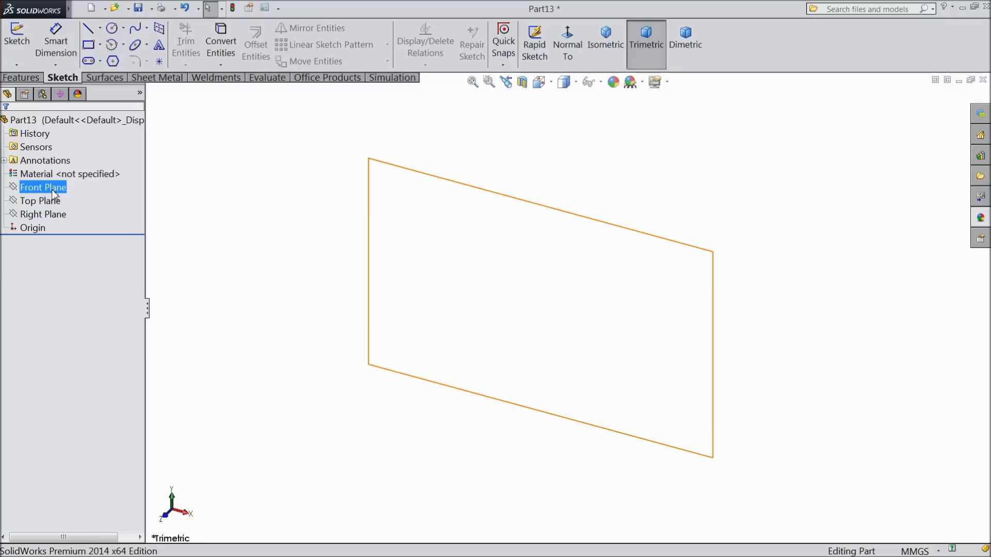
click(53, 204)
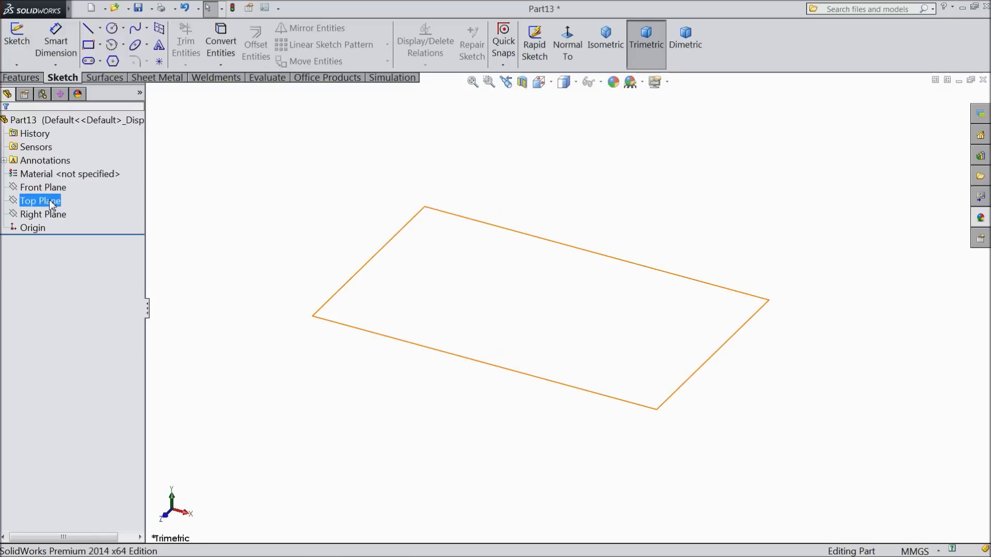
click(47, 187)
click(62, 171)
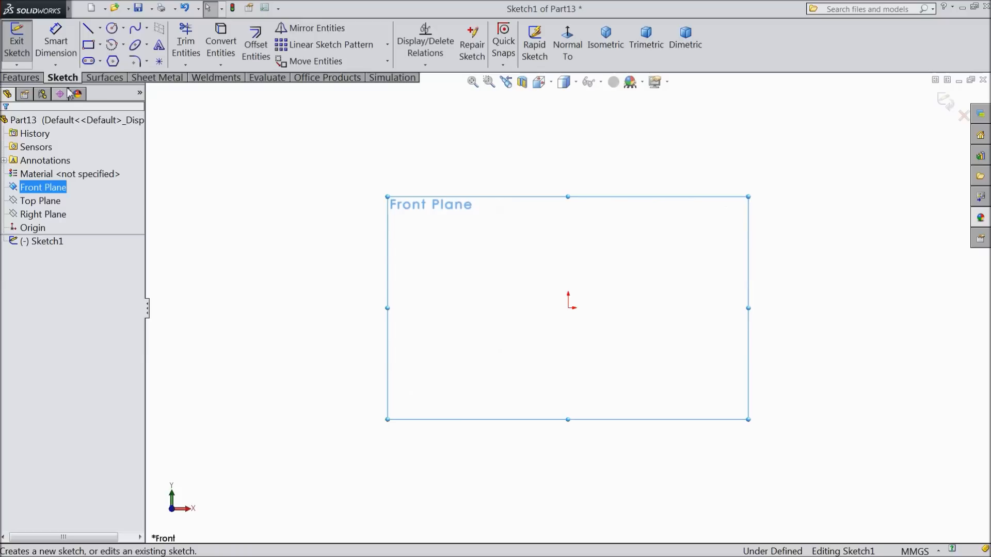
- Draw a corner rectangle about 143 mm long starting at the origin
click(89, 45)
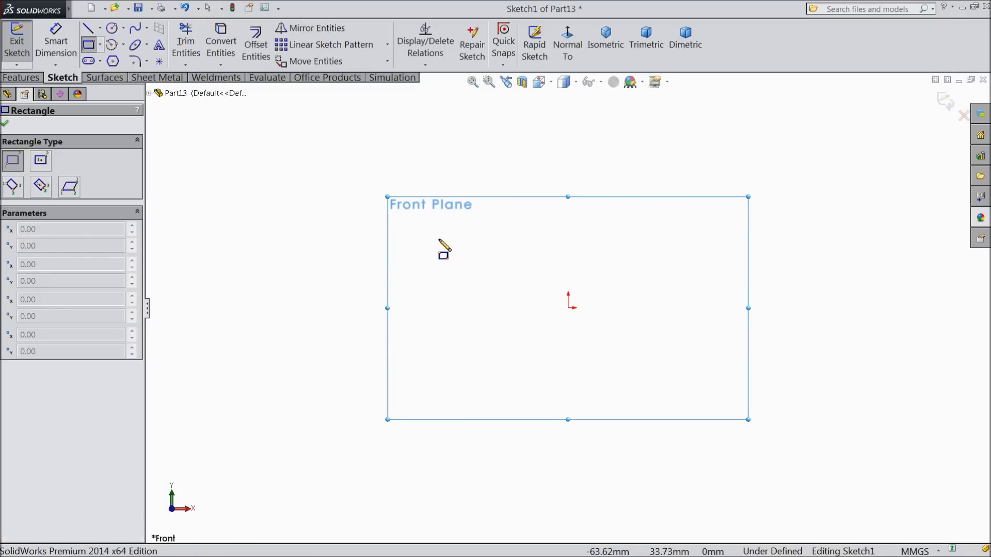
click(568, 307)
click(858, 265)
scroll(876, 272, down, 3)
- Dimension the rectangle's lower long edge as 54 mm
click(56, 41)
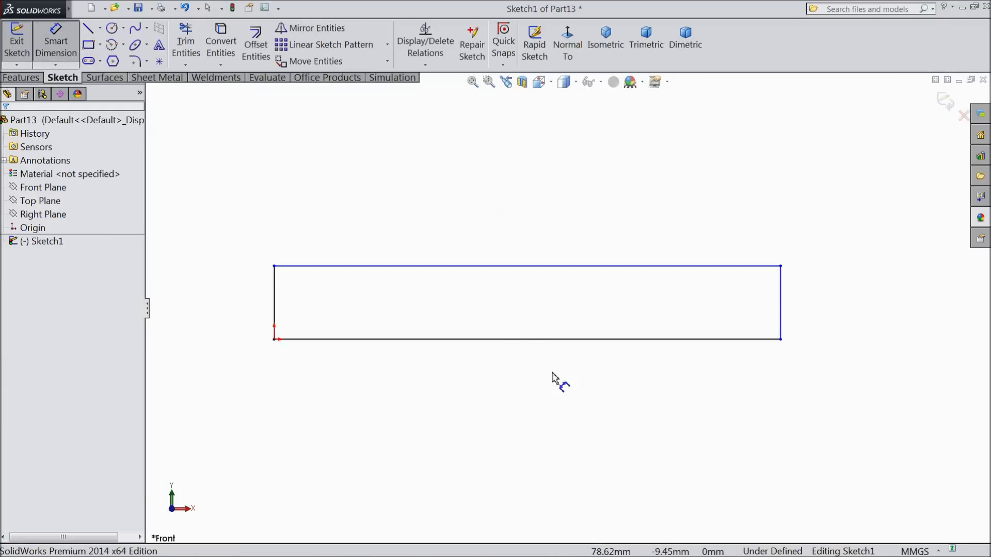
click(532, 340)
click(527, 371)
text(5)
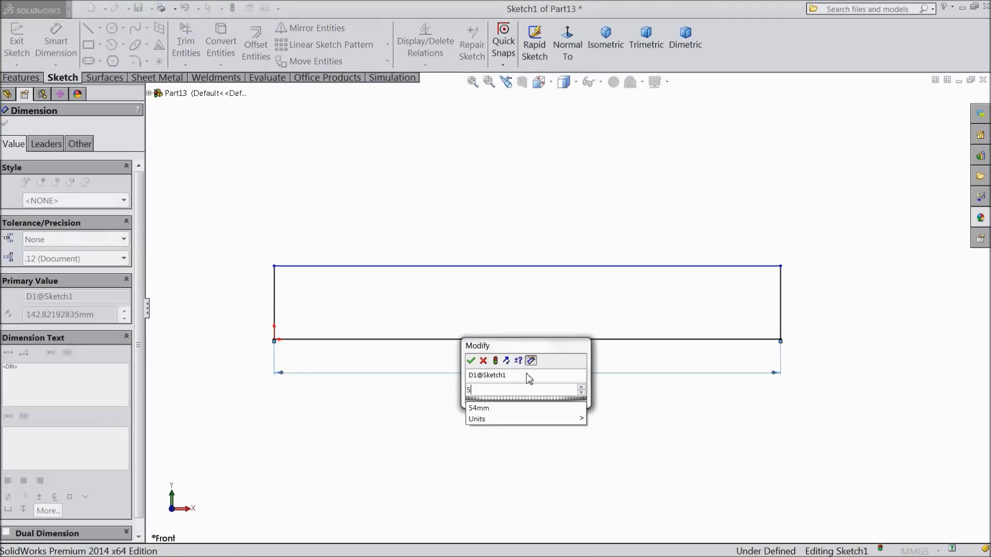
text(4)
key(Return)
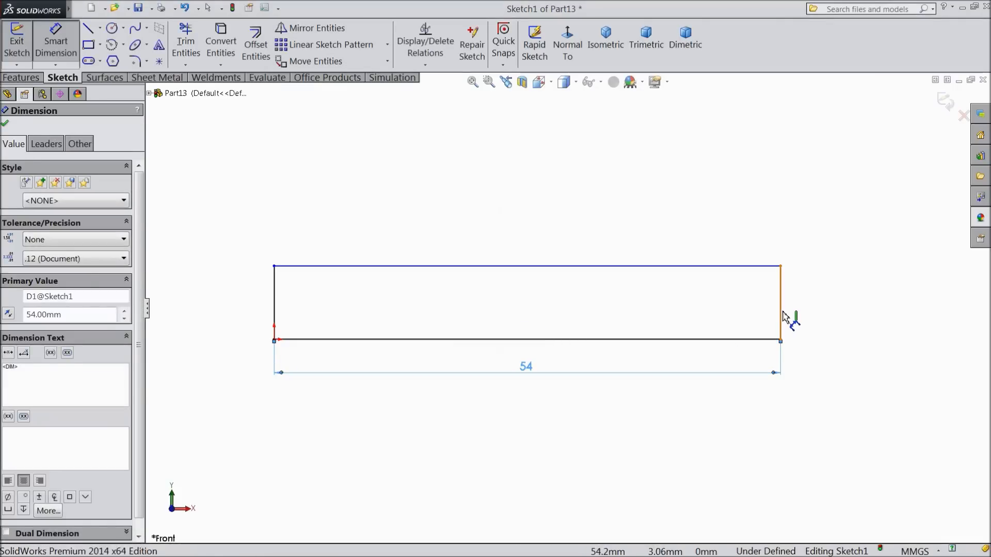
- Dimension the rectangle's short edge opposite the origin as 7.5 mm
click(781, 314)
click(836, 312)
text(7)
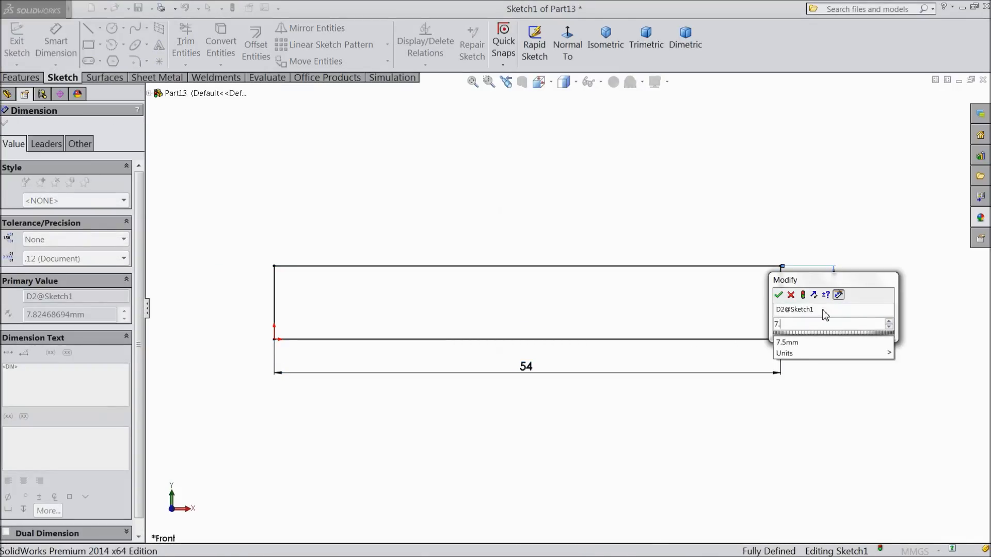
text(.5)
click(778, 295)
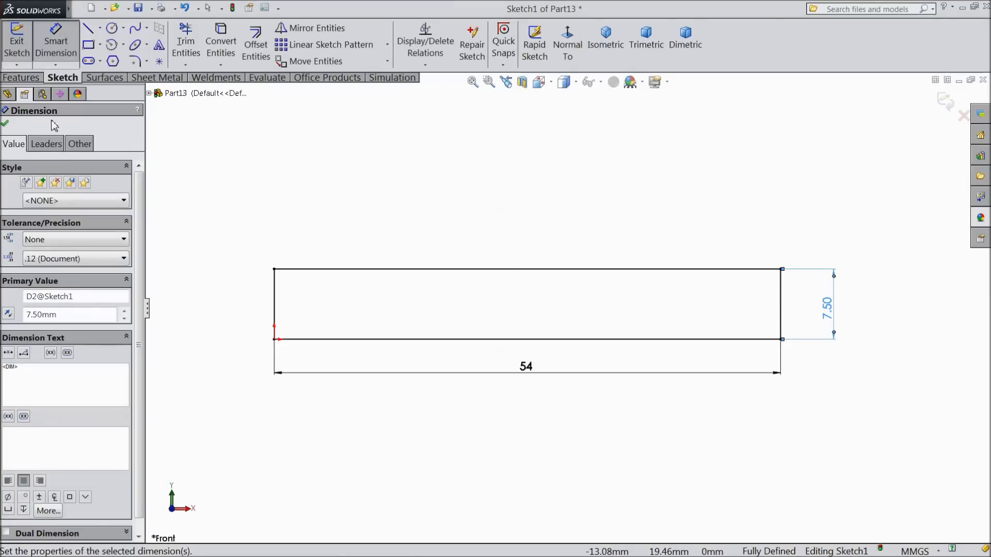
click(6, 124)
- Extrude the 54 x 7.5 mm rectangle as a blind boss 2 mm deep
click(22, 78)
click(23, 44)
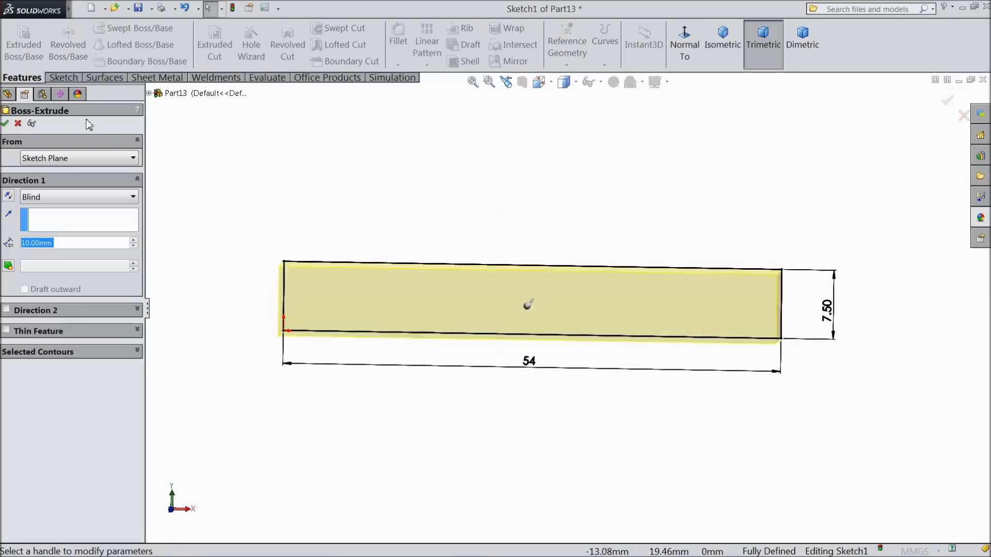
text(2)
key(Return)
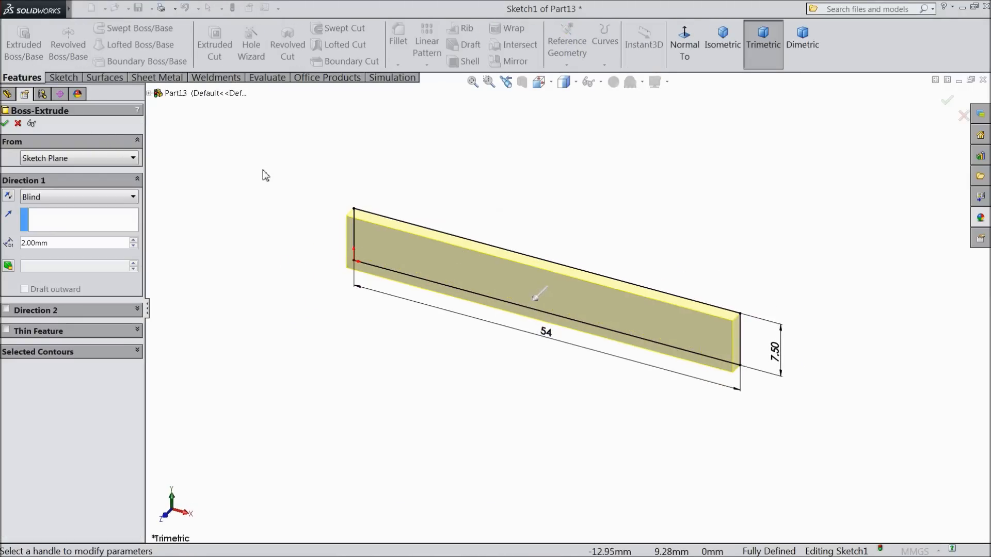
click(6, 124)
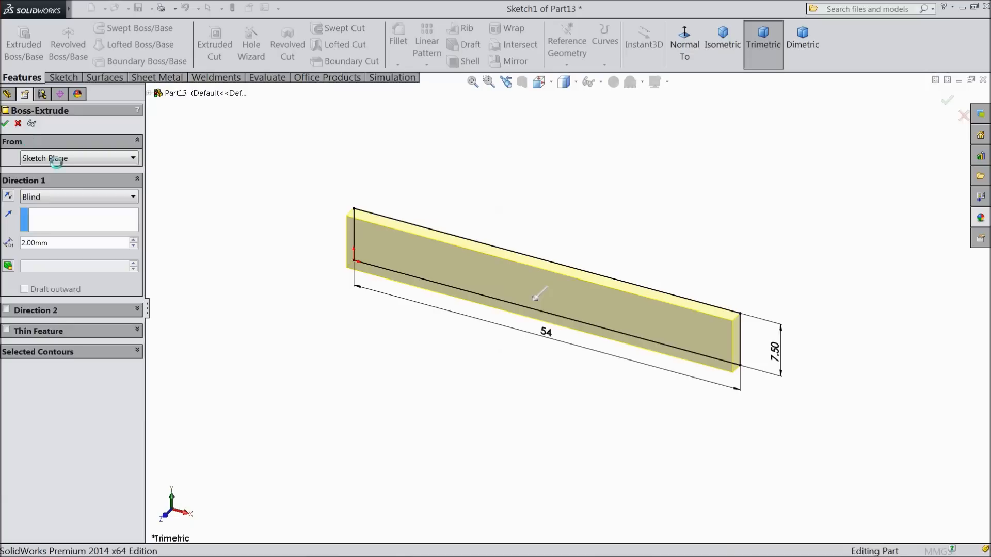
- Start a sketch on the plate's narrow end face away from the origin and view it face-on
middle_drag(531, 365, 630, 364)
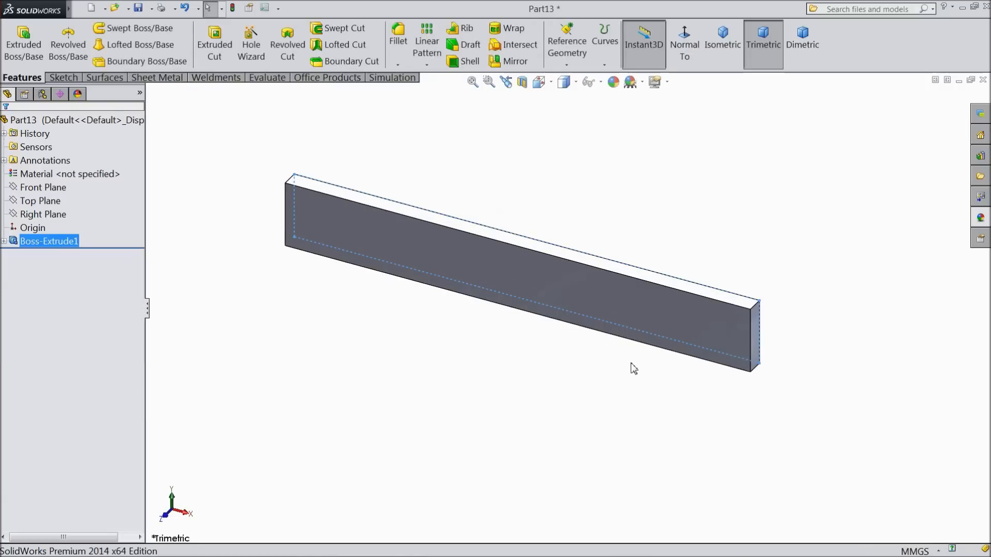
middle_drag(692, 378, 662, 380)
click(694, 361)
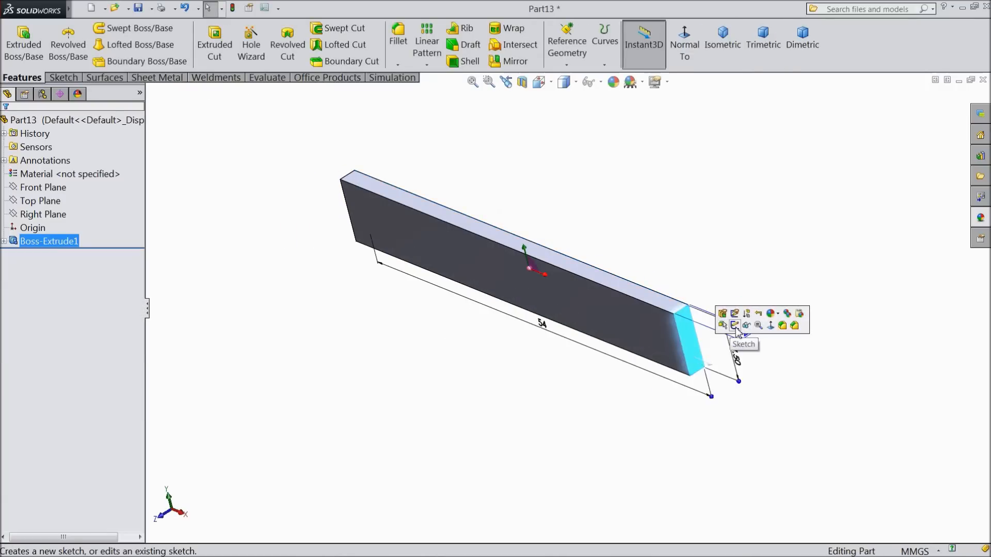
click(735, 325)
click(685, 45)
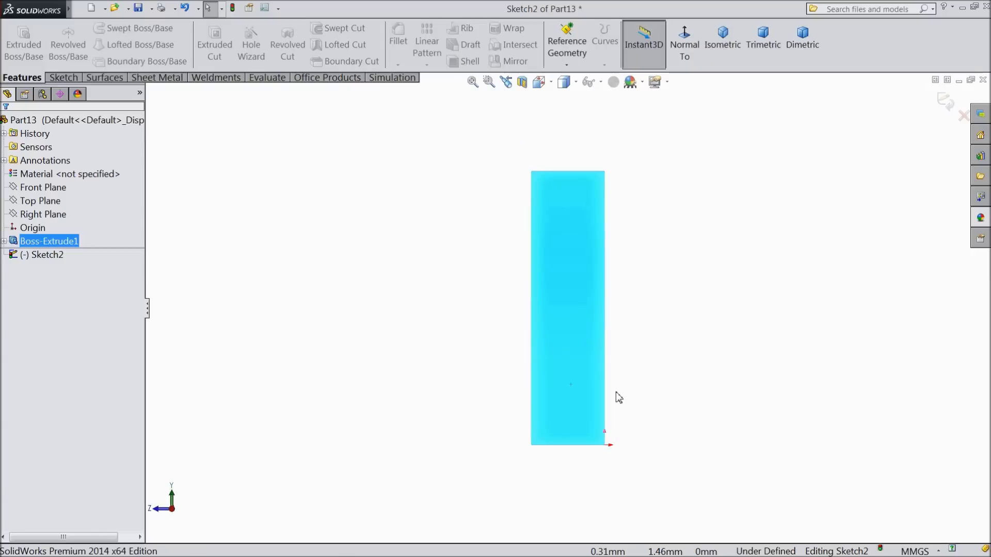
scroll(615, 393, down, 2)
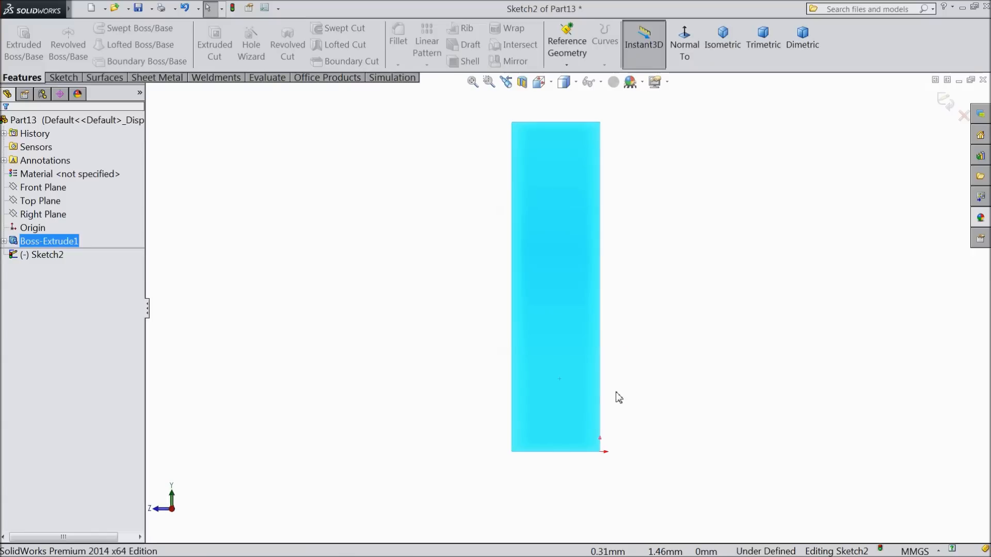
- Draw a closed right triangle from the origin across the face's 2 mm lower edge, its slanted side about 26° from the long edge
click(63, 78)
click(100, 29)
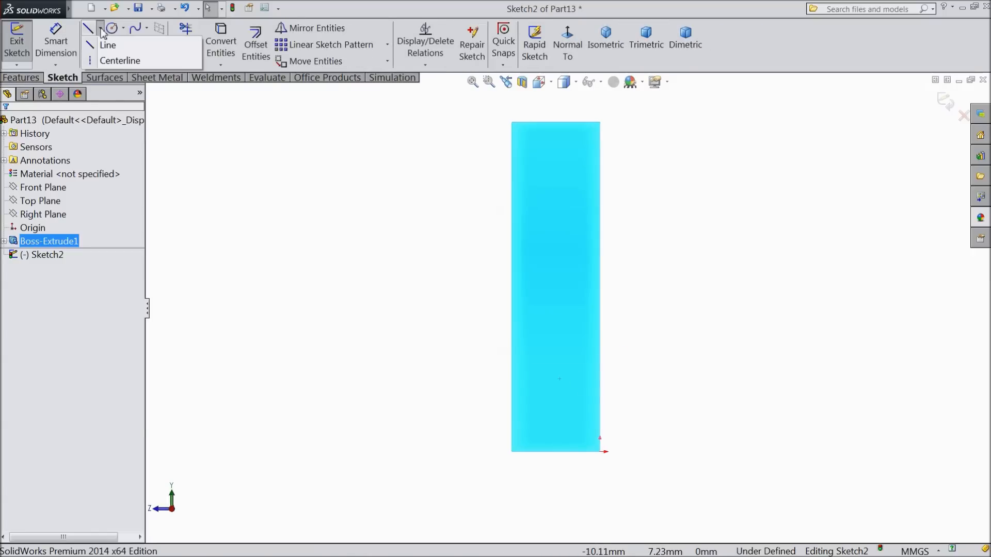
click(110, 42)
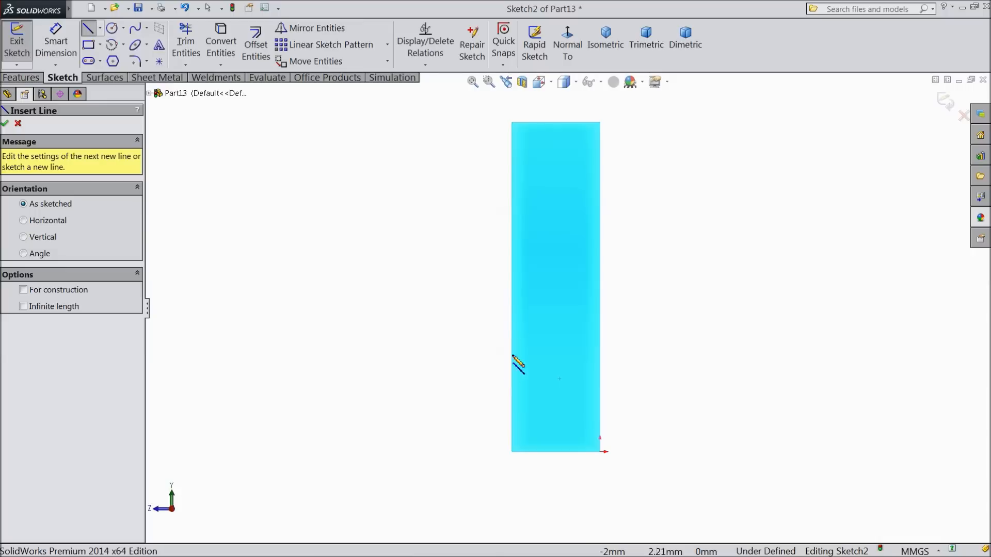
click(599, 451)
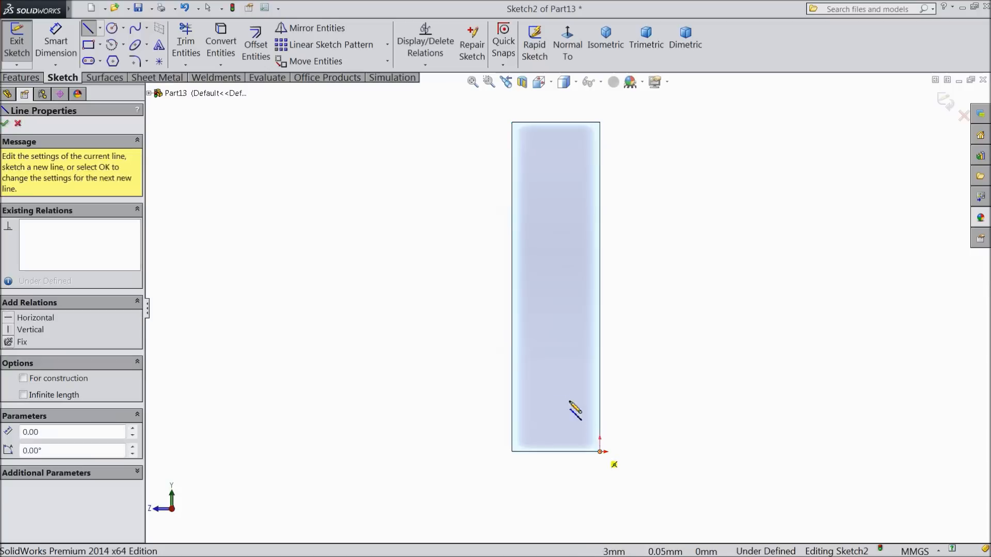
click(511, 271)
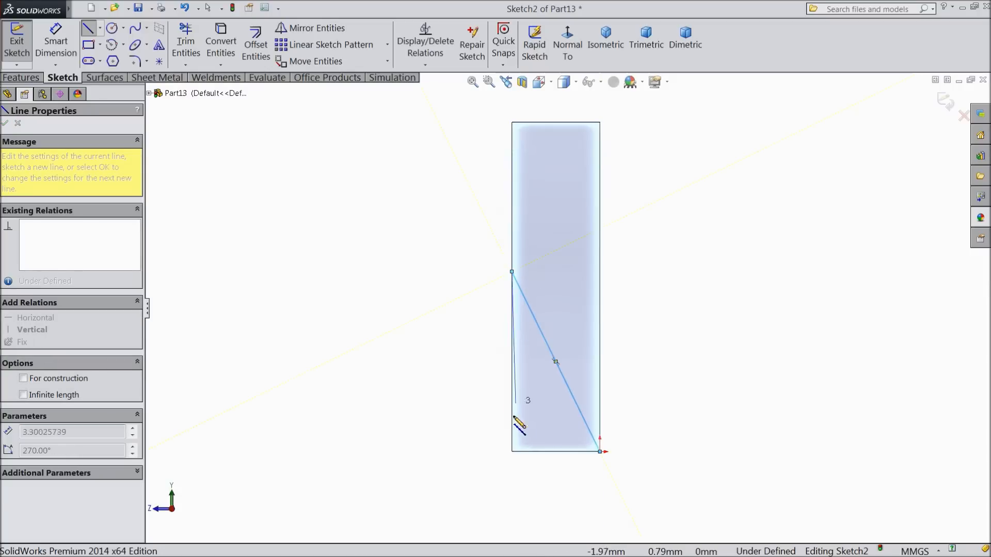
click(511, 451)
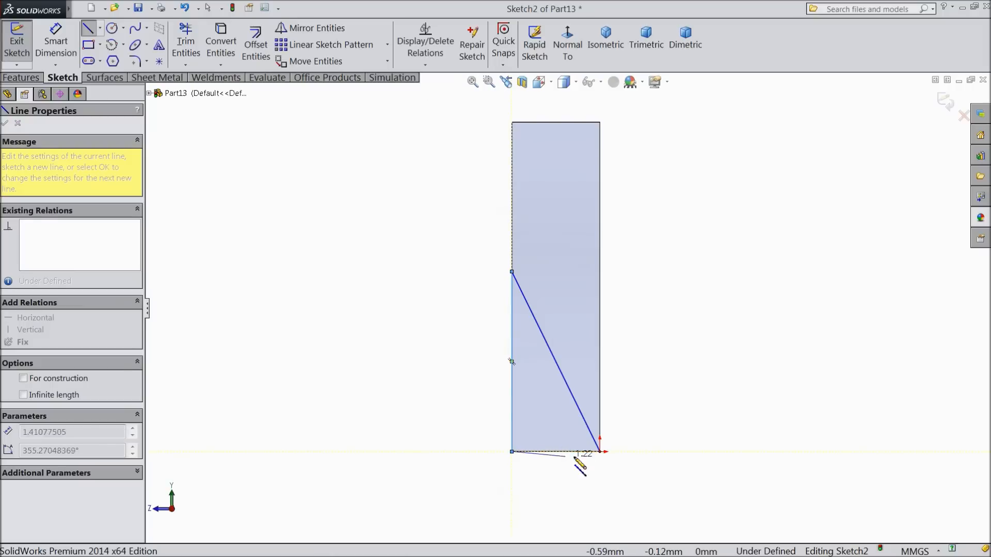
click(600, 451)
right_click(680, 381)
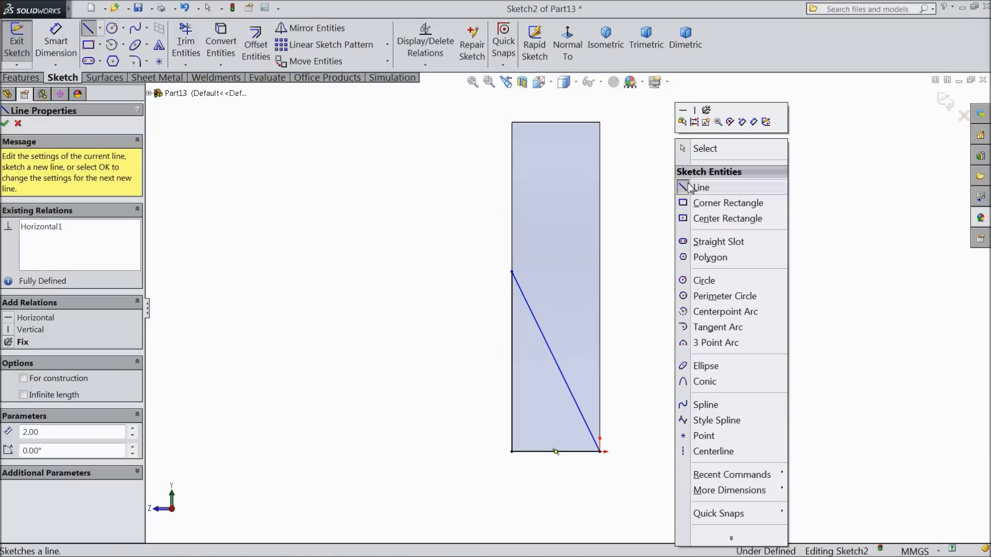
click(703, 149)
- Dimension the angle between the face's long edge at the origin and the triangle's slanted line as 24°
click(55, 42)
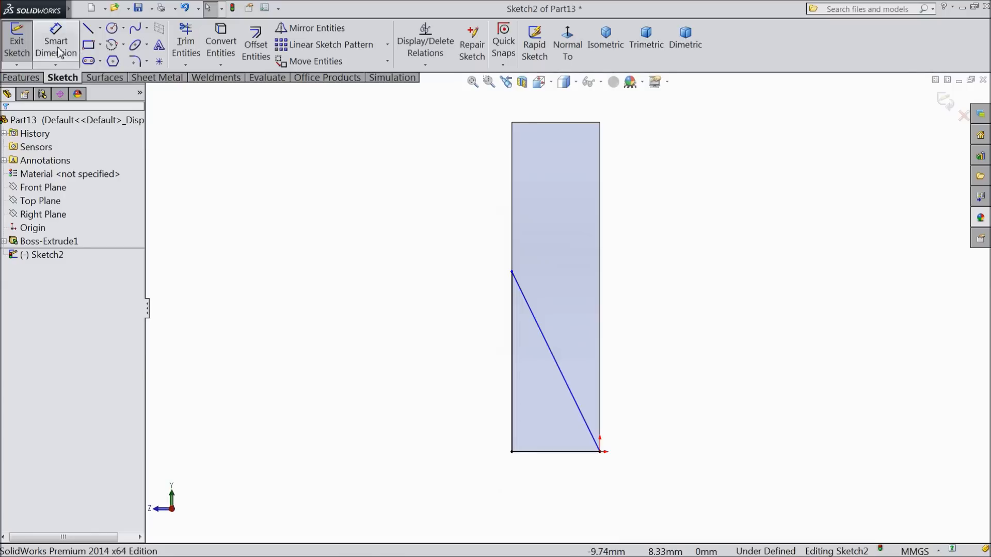
click(600, 341)
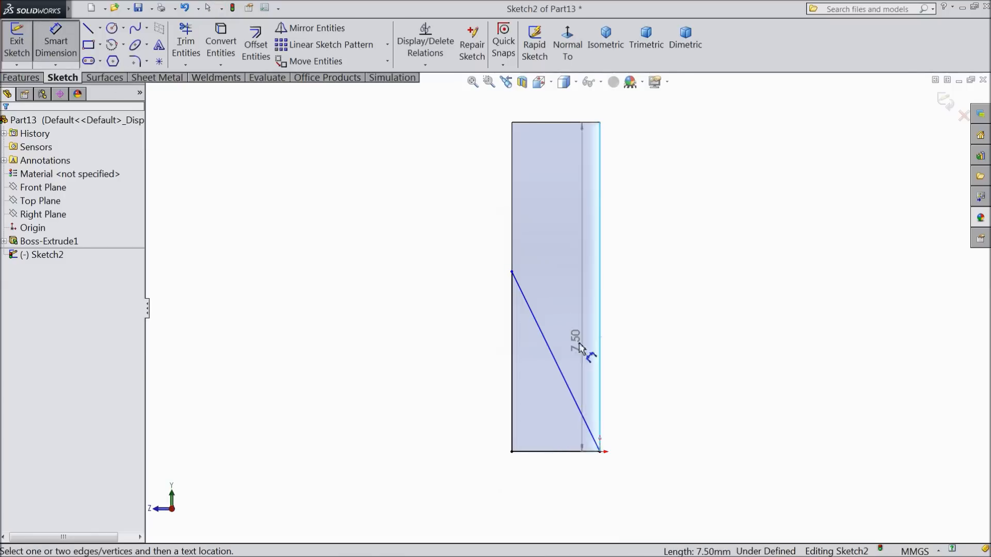
click(555, 358)
click(536, 246)
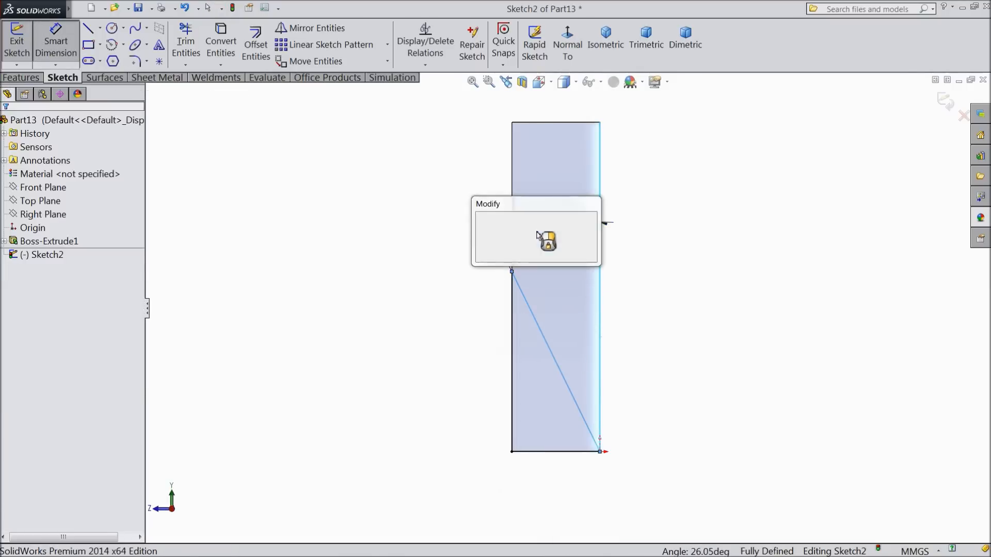
text(24)
click(482, 219)
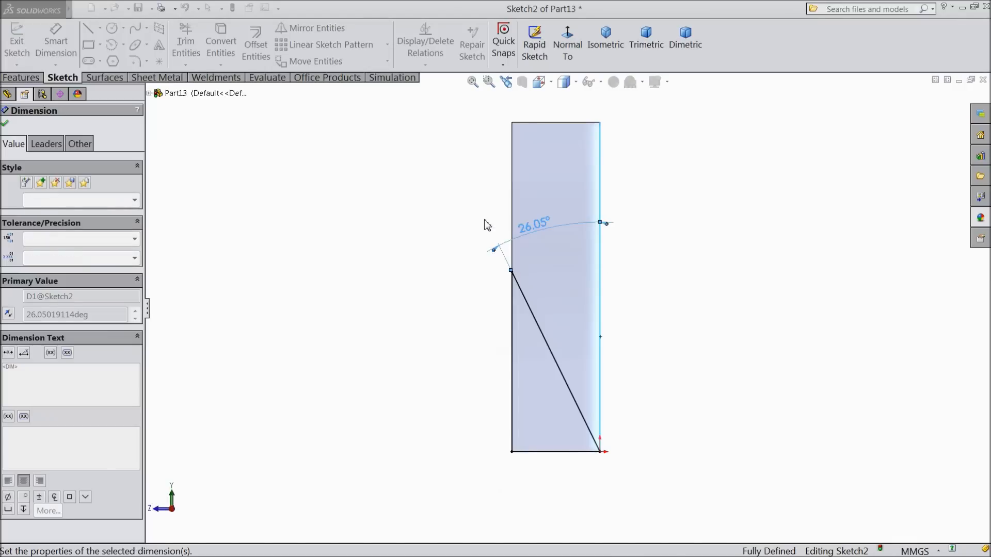
click(6, 124)
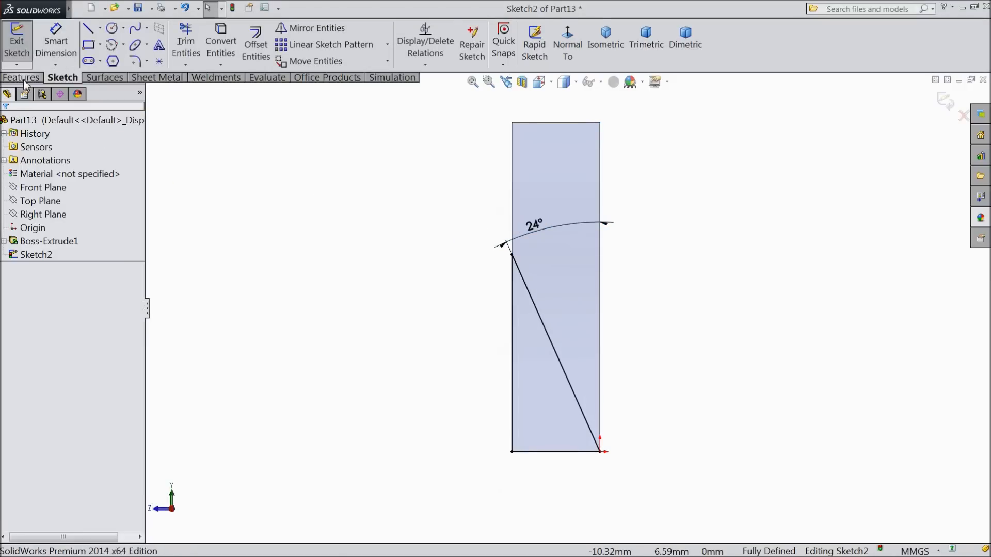
- Cut the triangle along the plate's full length with an Extruded Cut set to Through All
click(22, 77)
click(214, 45)
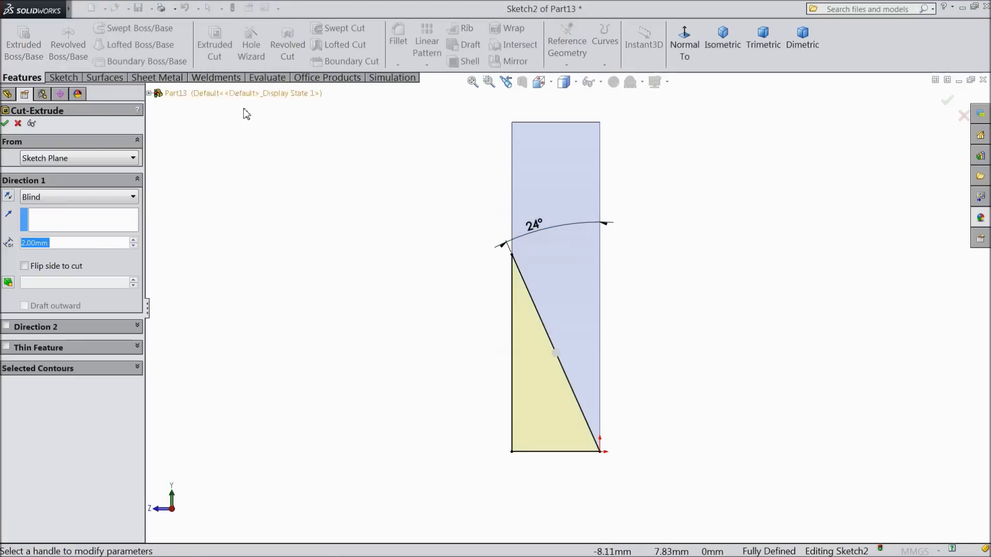
click(68, 199)
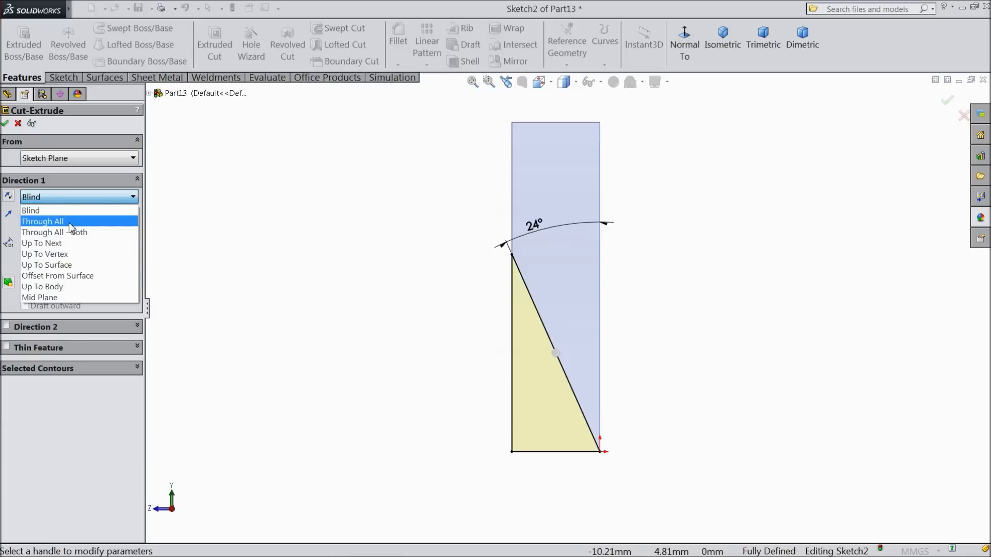
click(70, 224)
scroll(351, 302, up, 4)
middle_drag(353, 303, 385, 316)
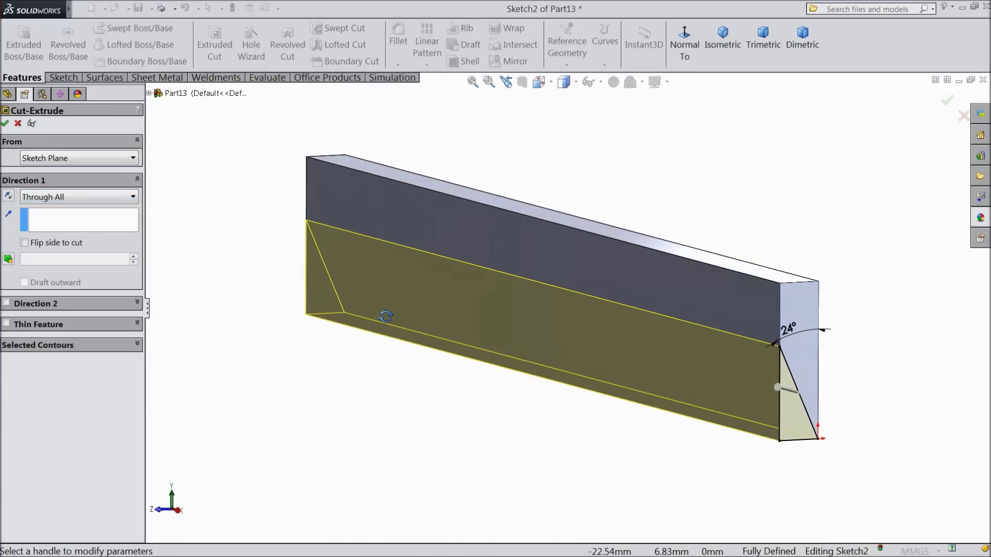
click(5, 124)
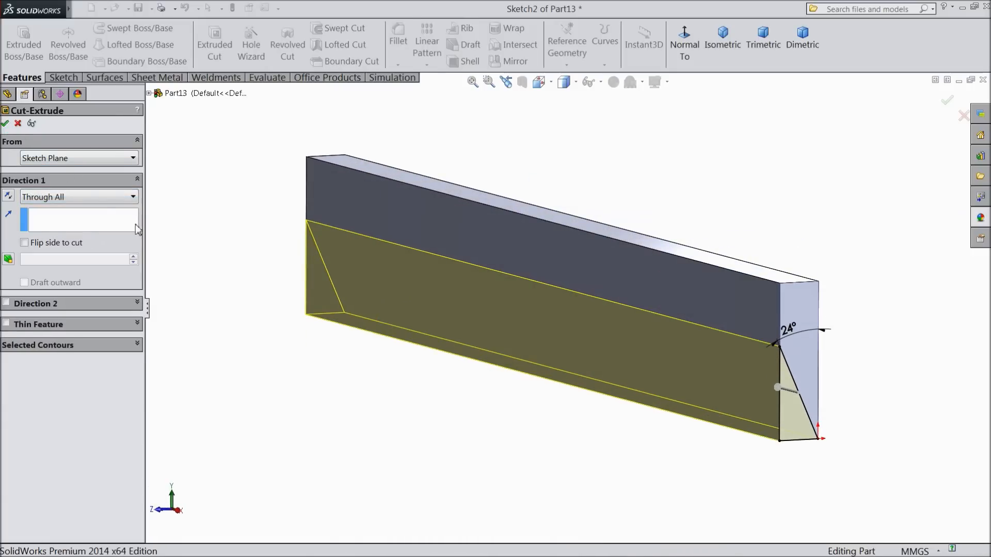
- Start a sketch on the flat front face above the bevel and view it face-on
middle_drag(334, 347, 394, 327)
click(466, 252)
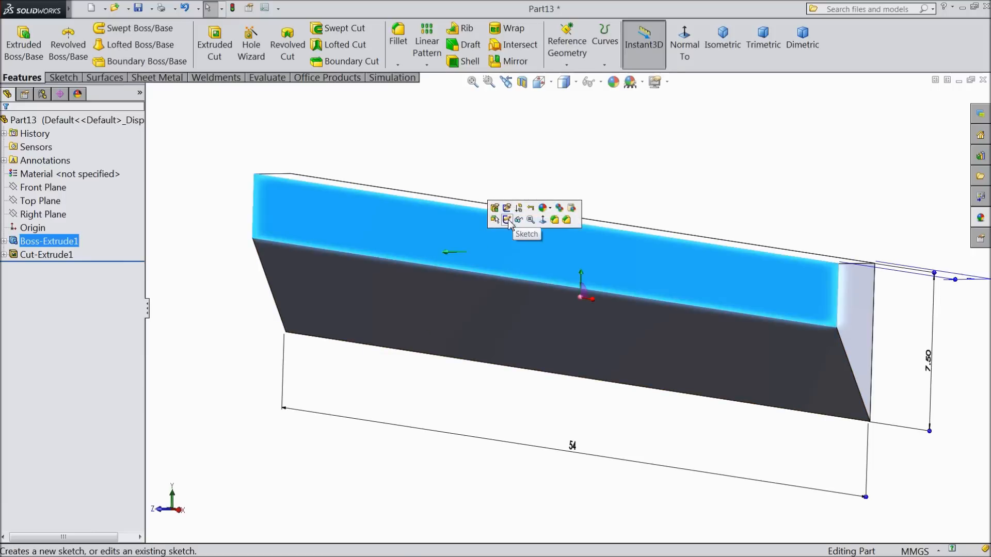
click(507, 220)
click(684, 43)
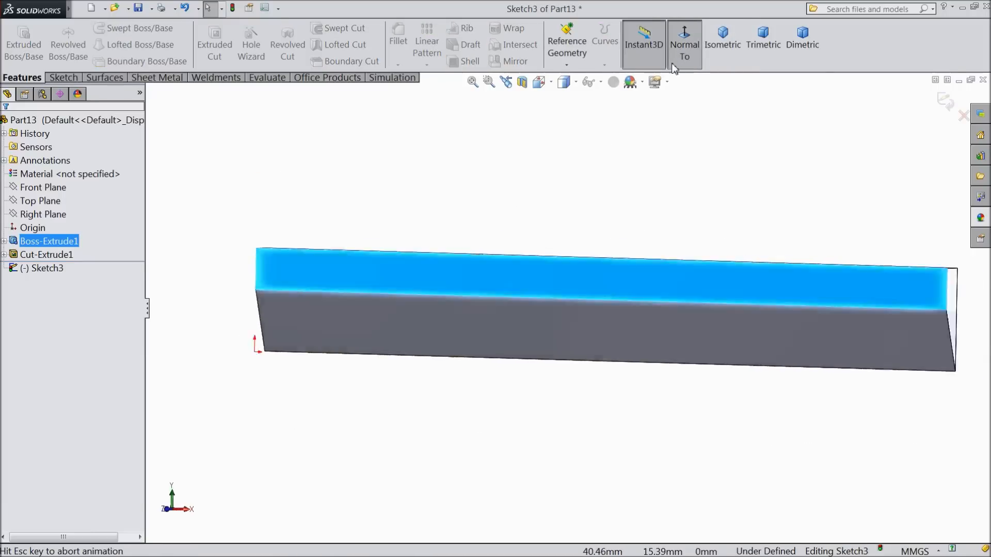
scroll(610, 298, down, 1)
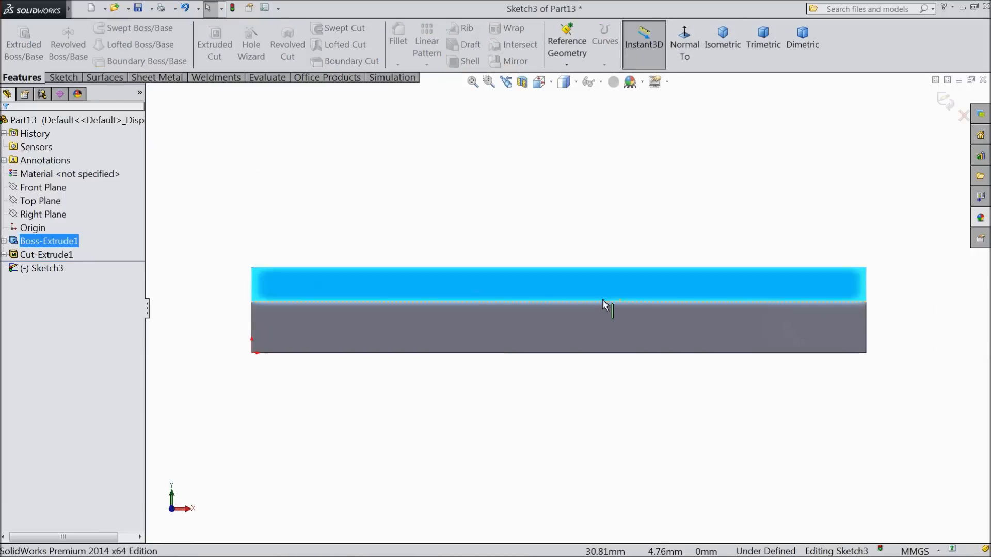
- Draw three circles about 1.5 to 1.75 mm in diameter along the flat strip, one near each end and one near the middle
click(65, 80)
click(100, 28)
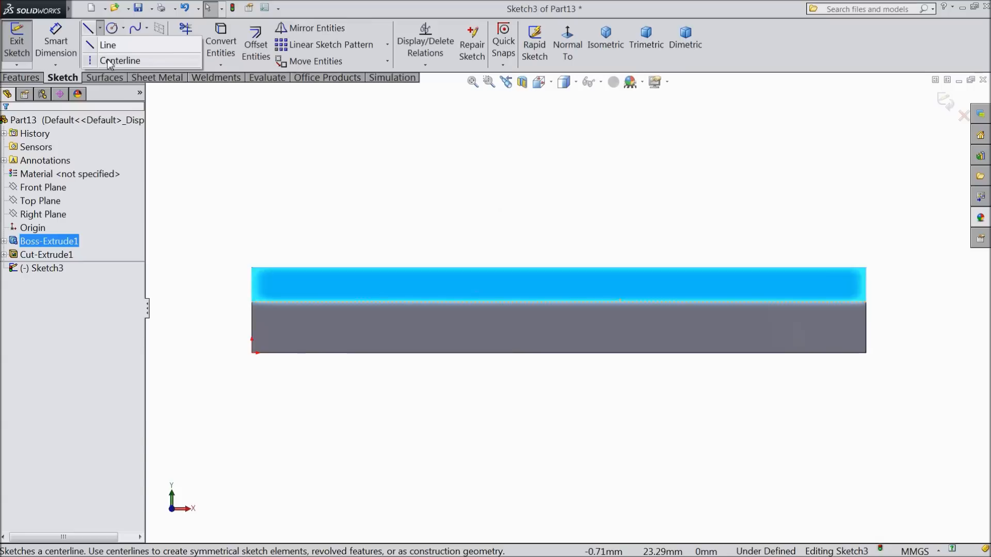
click(111, 28)
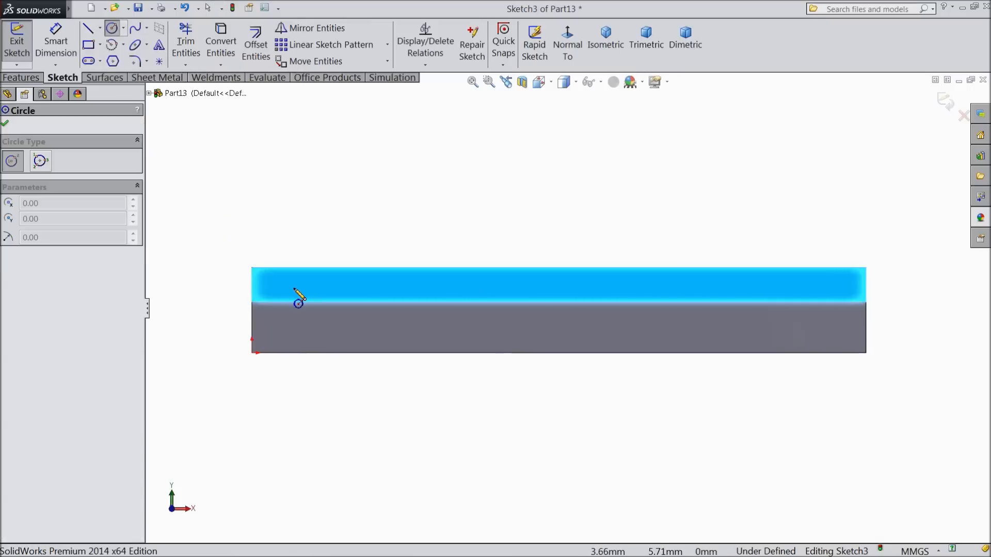
drag(290, 287, 300, 290)
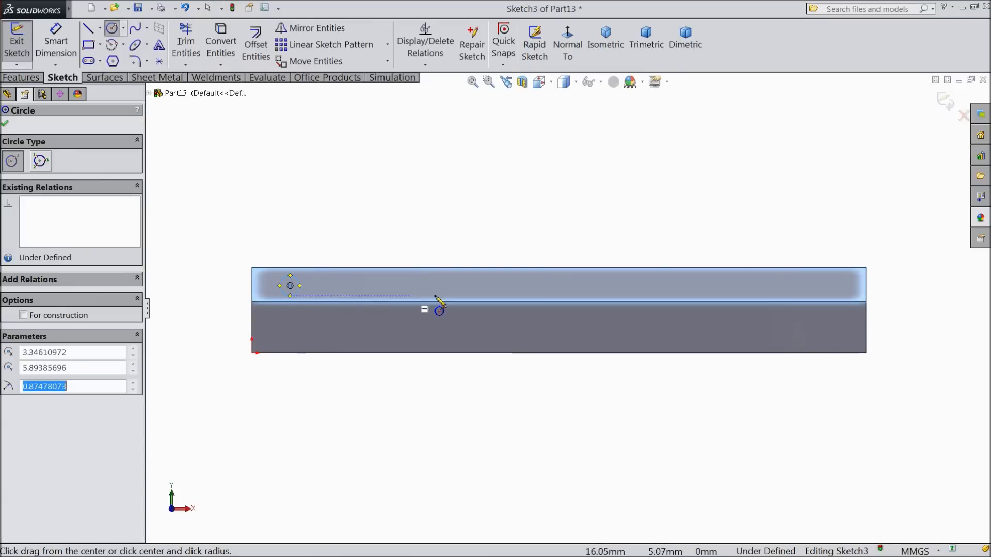
drag(565, 285, 572, 290)
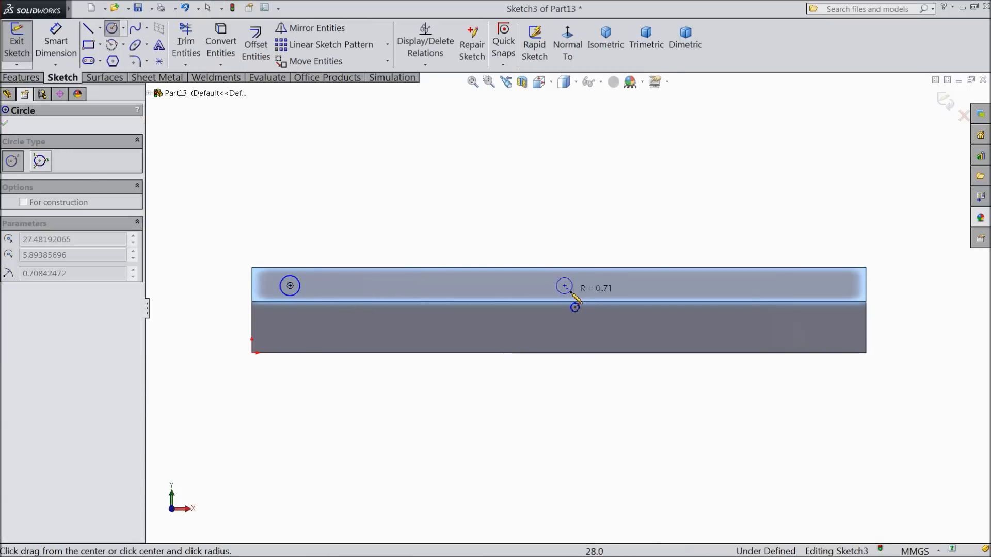
drag(830, 287, 837, 300)
scroll(671, 305, down, 2)
right_click(497, 181)
click(526, 126)
- Dimension the circle nearest the origin with a diameter of 2 mm
click(55, 39)
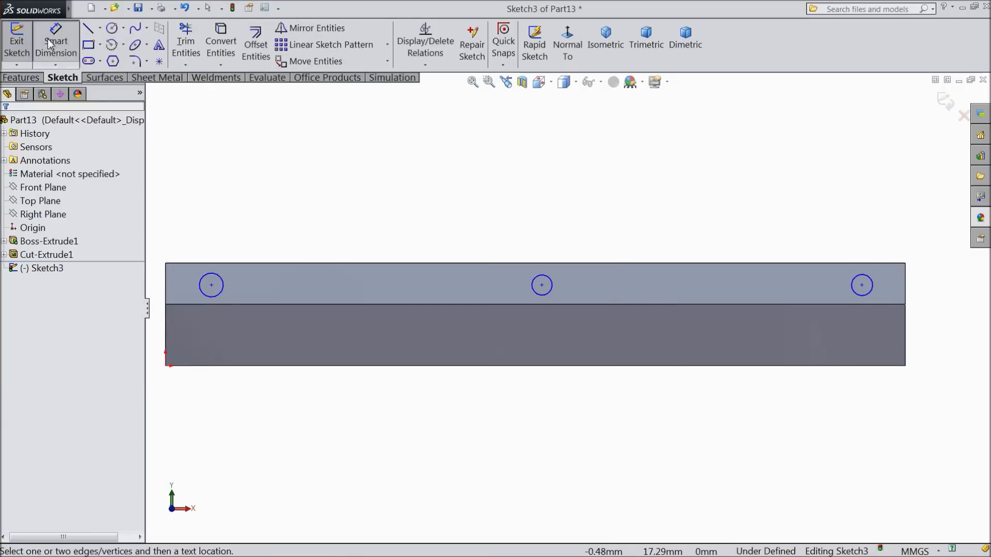
click(226, 290)
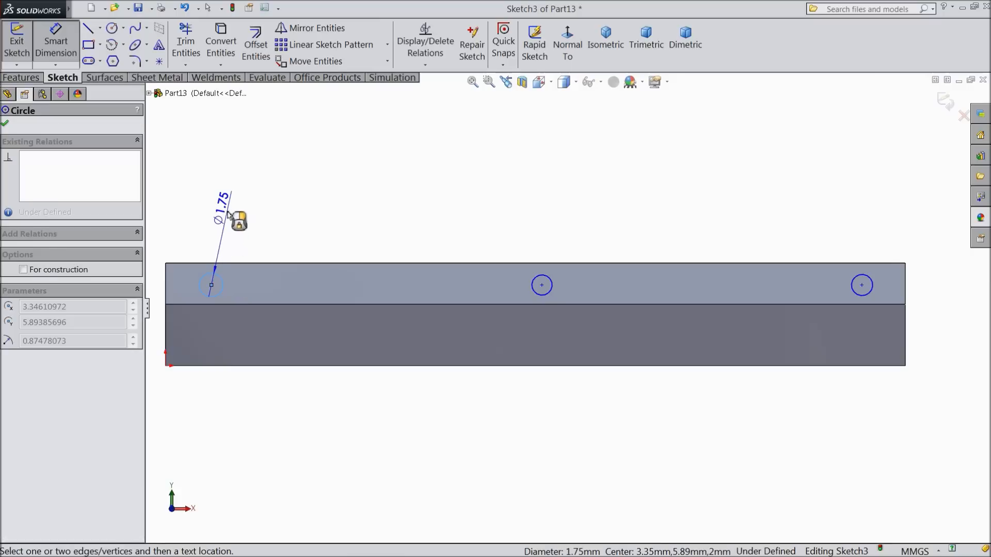
click(227, 215)
text(2)
click(173, 199)
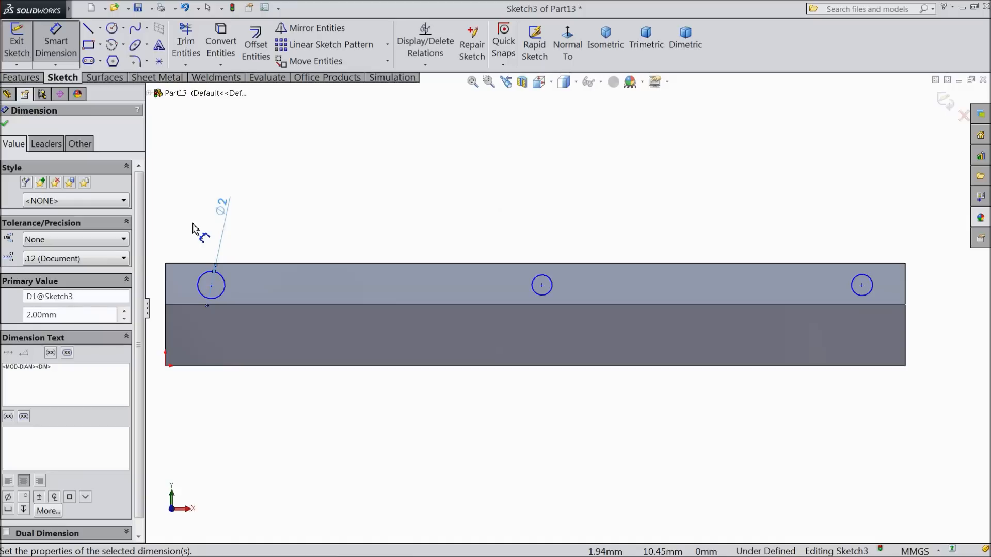
- Dimension the middle circle with a diameter of 2 mm
click(550, 296)
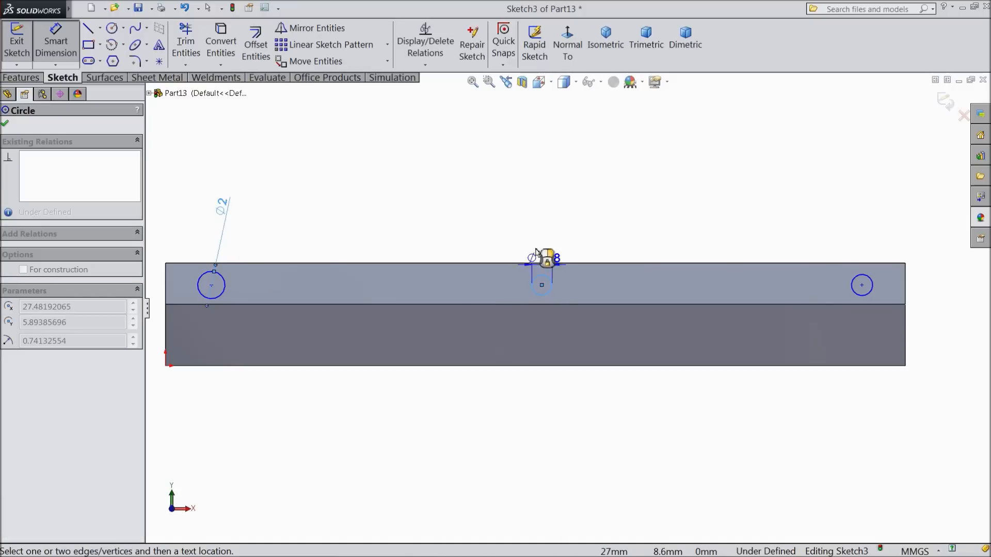
click(544, 222)
text(2)
click(479, 203)
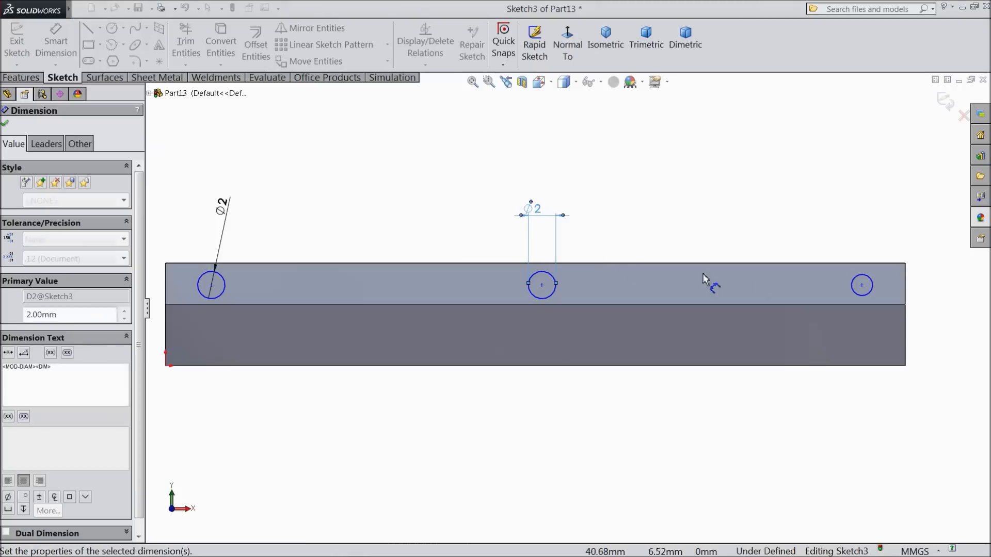
- Dimension the circle at the strip's far end from the origin with a diameter of 2 mm
click(859, 284)
click(836, 233)
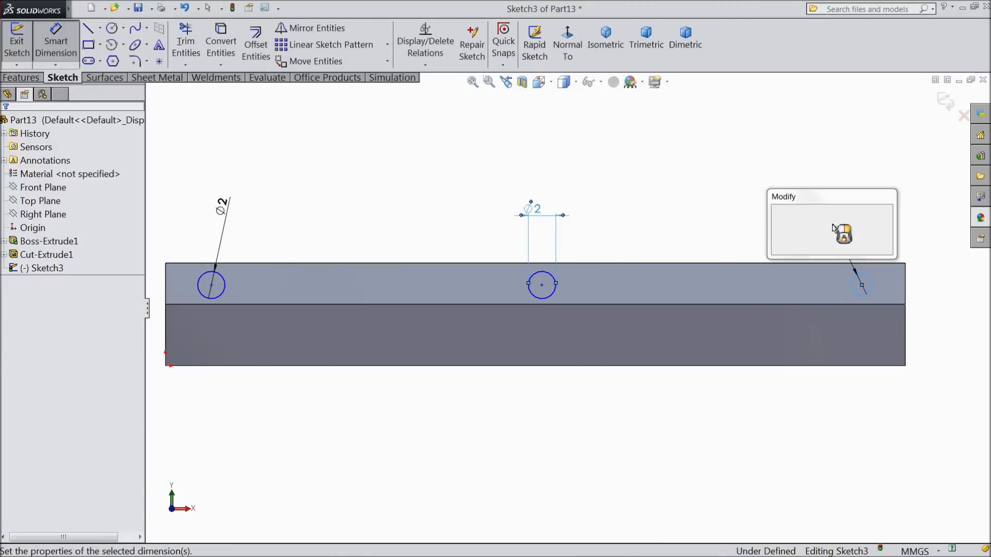
text(2)
click(777, 212)
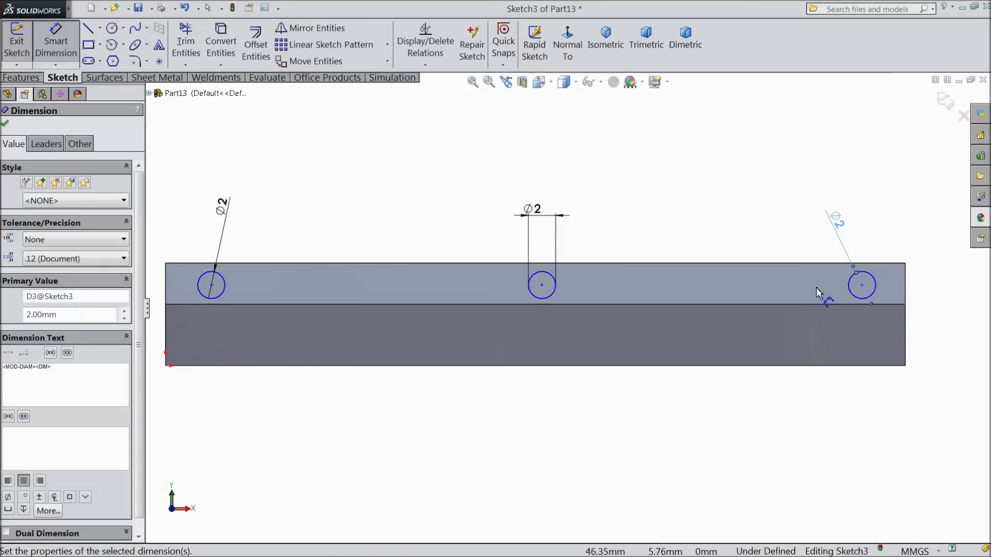
- Dimension the circle nearest the origin 4 mm from the plate's adjacent short edge
click(211, 285)
click(165, 289)
click(197, 162)
text(4)
click(141, 154)
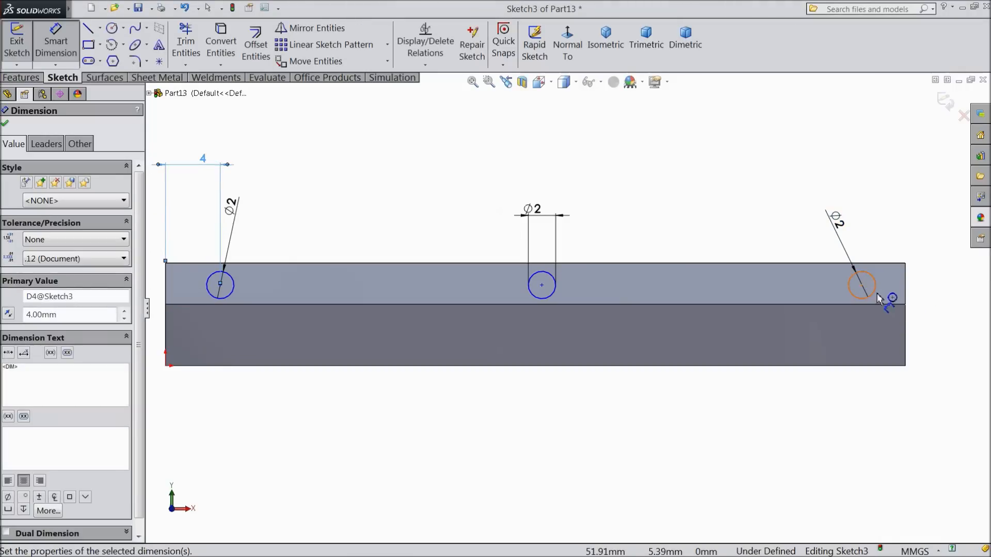
- Dimension the circle farthest from the origin 4 mm from the short edge beside it
click(873, 294)
click(906, 290)
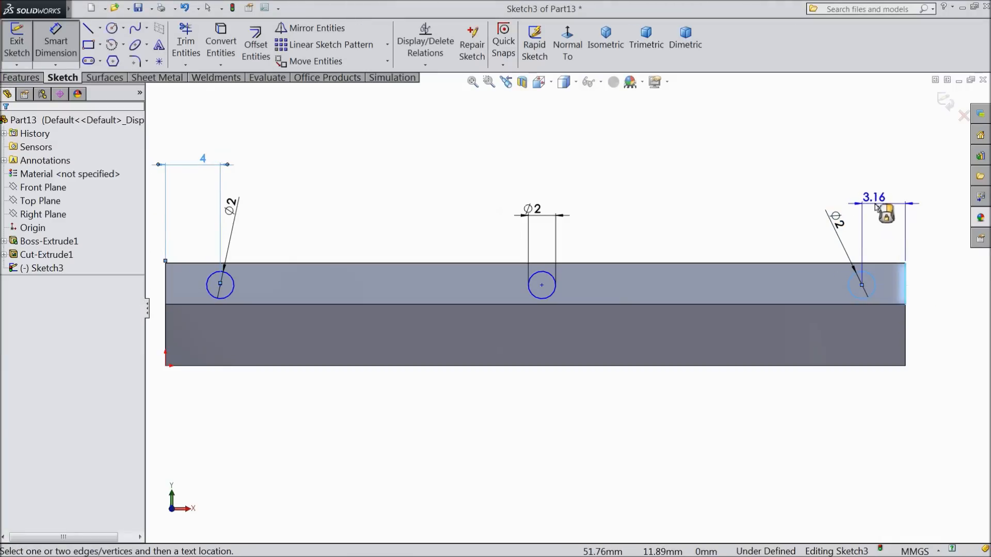
click(877, 217)
text(4)
click(819, 190)
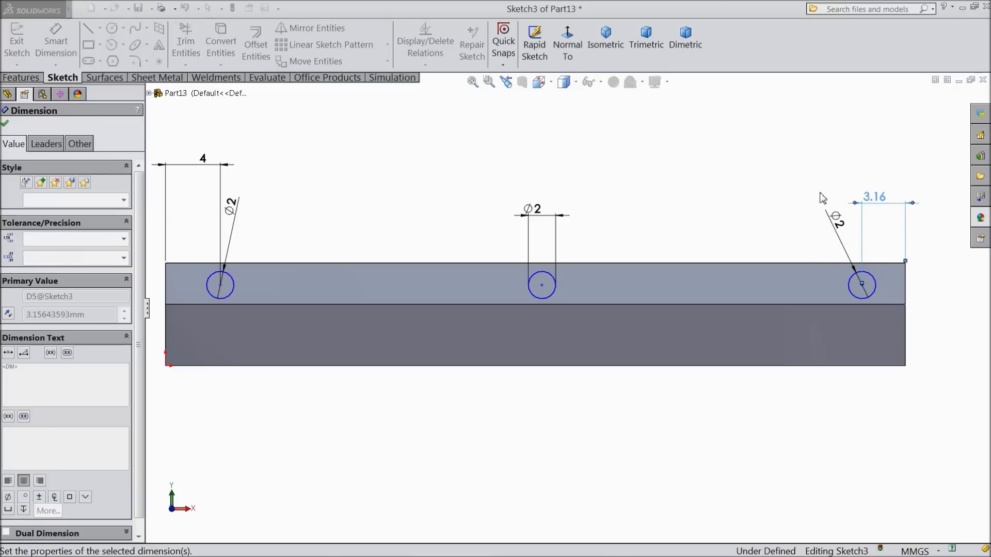
- Dimension the middle circle 27 mm from the plate's short edge farthest from the origin
click(551, 301)
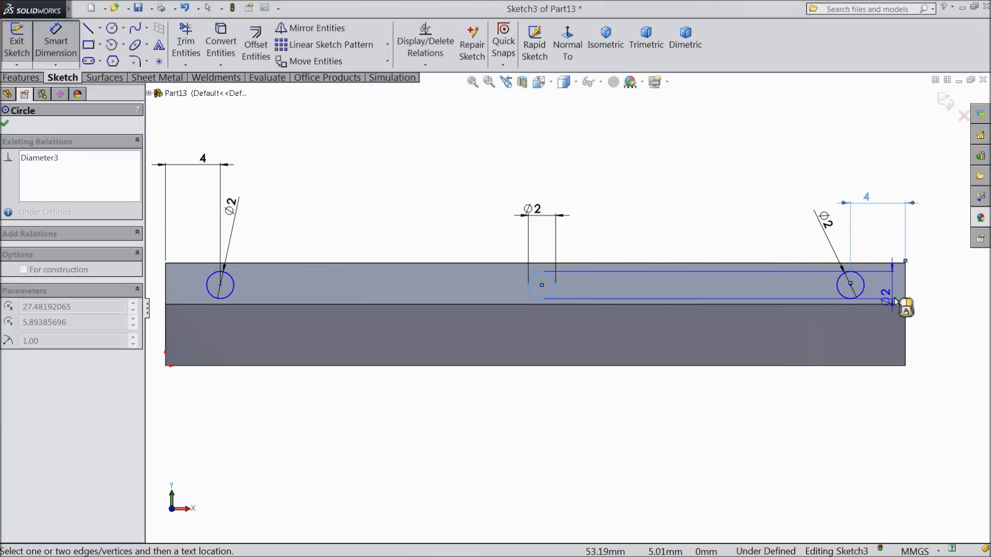
click(905, 299)
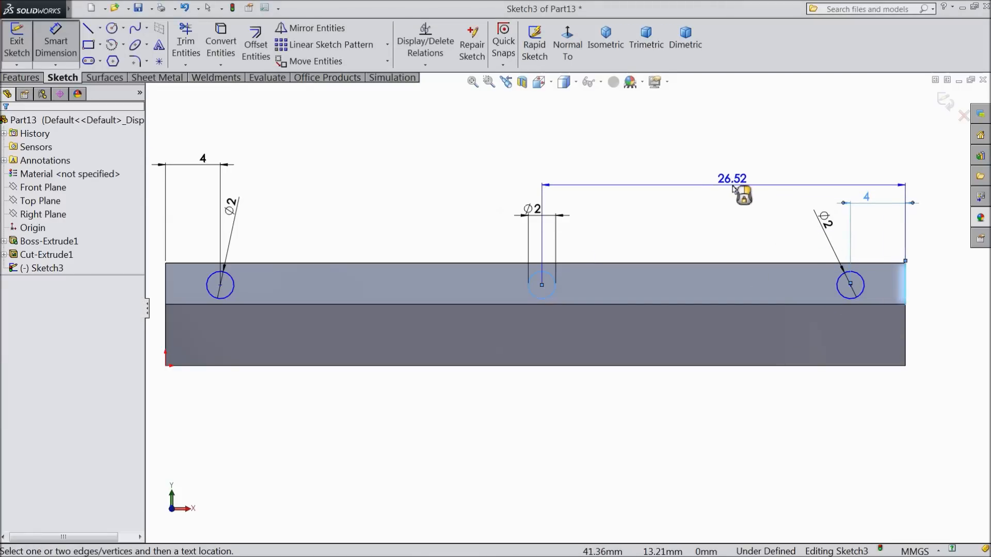
click(745, 193)
text(27)
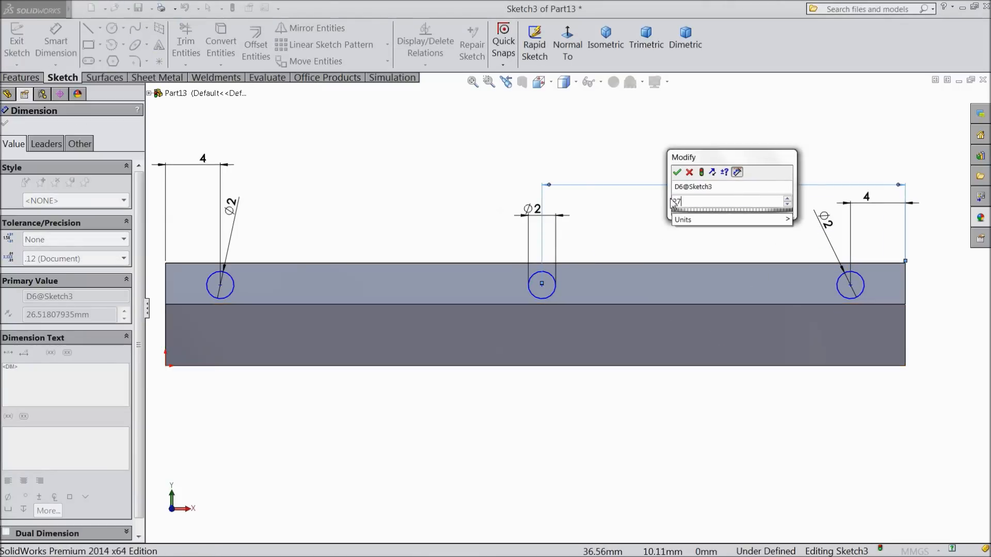
key(Return)
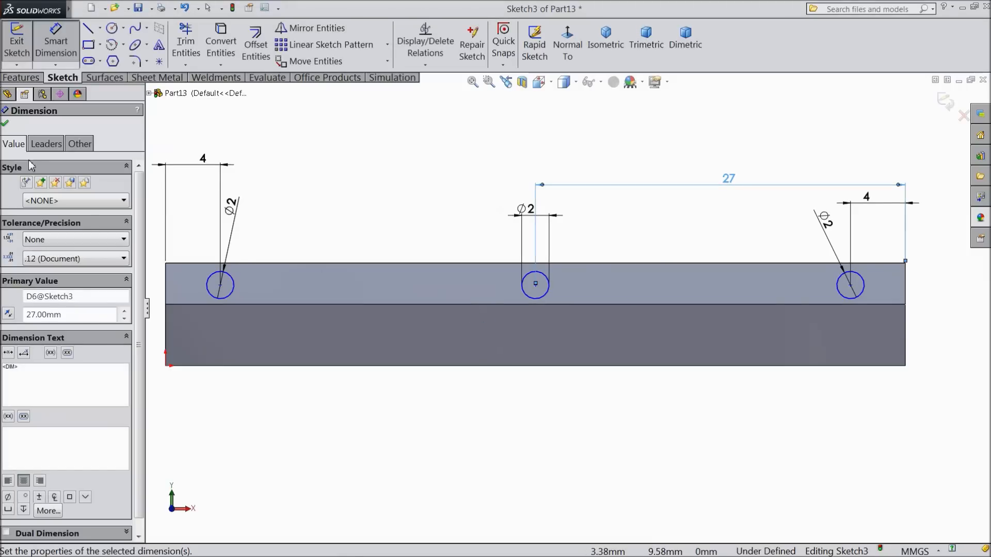
- Dimension the vertical position of the center of the circle nearest the origin on the flat strip
click(220, 284)
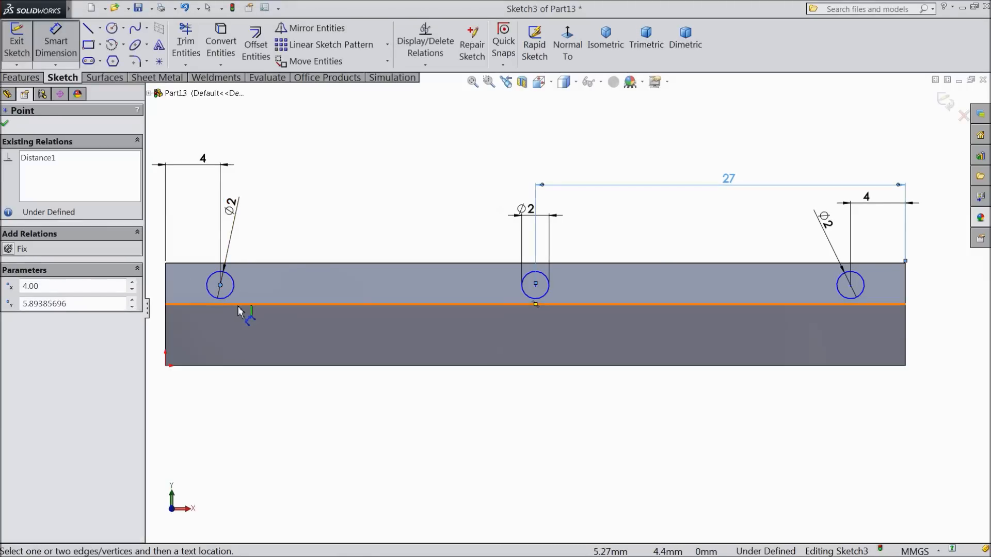
- Dimension the left circle's center 1.505 mm from the long edge below the circles
click(239, 311)
key(z)
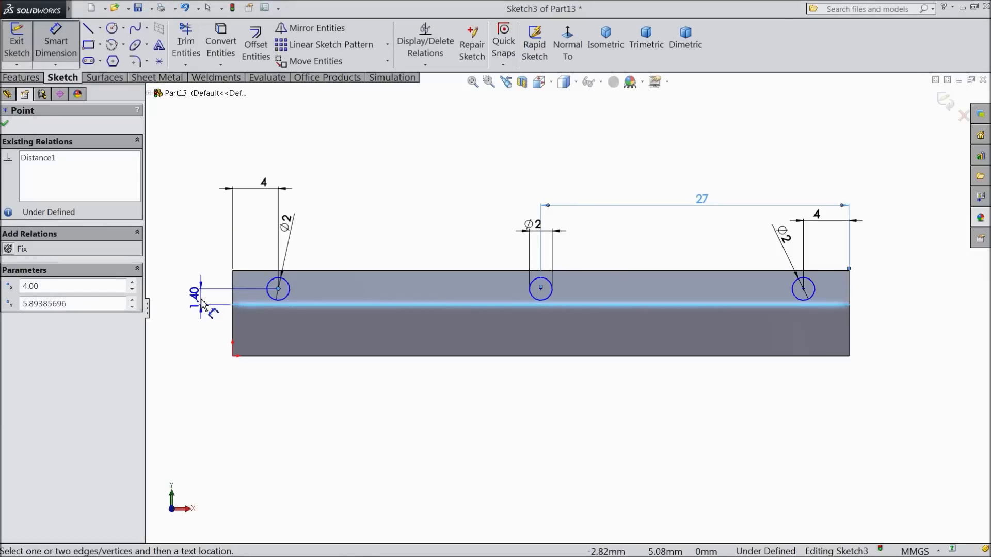
click(201, 303)
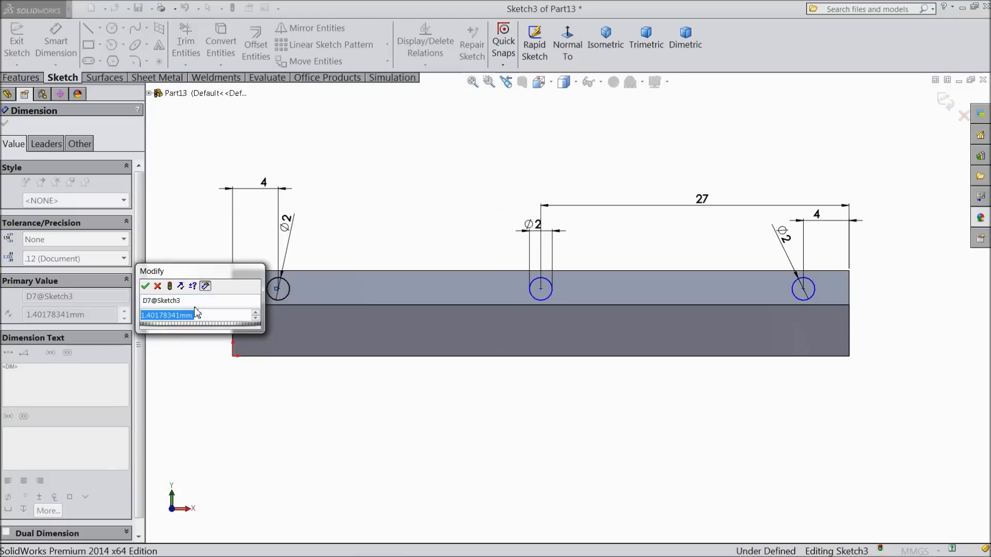
text(1.505)
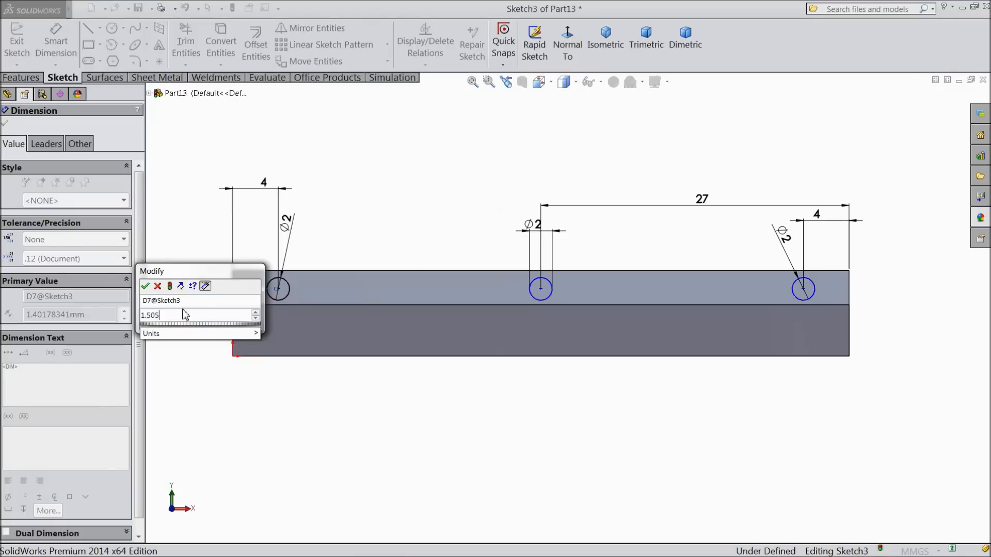
click(146, 287)
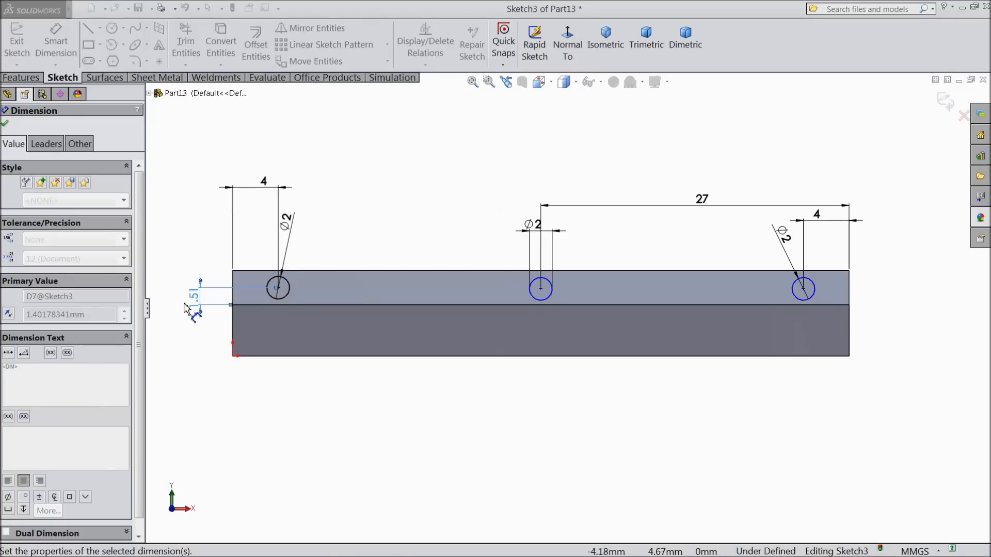
click(6, 125)
- Align the centers of all three circles with a Horizontal relation
scroll(559, 310, down, 2)
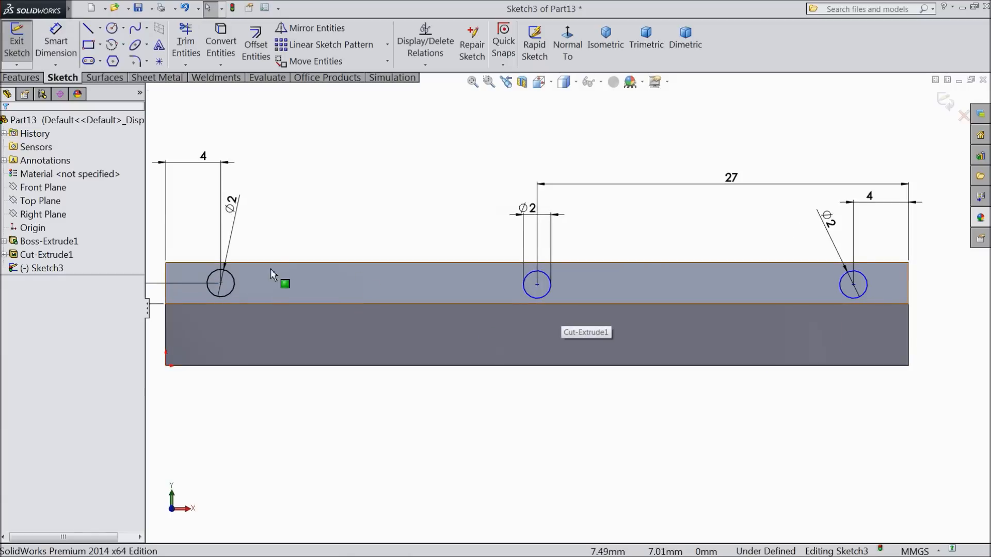
click(221, 283)
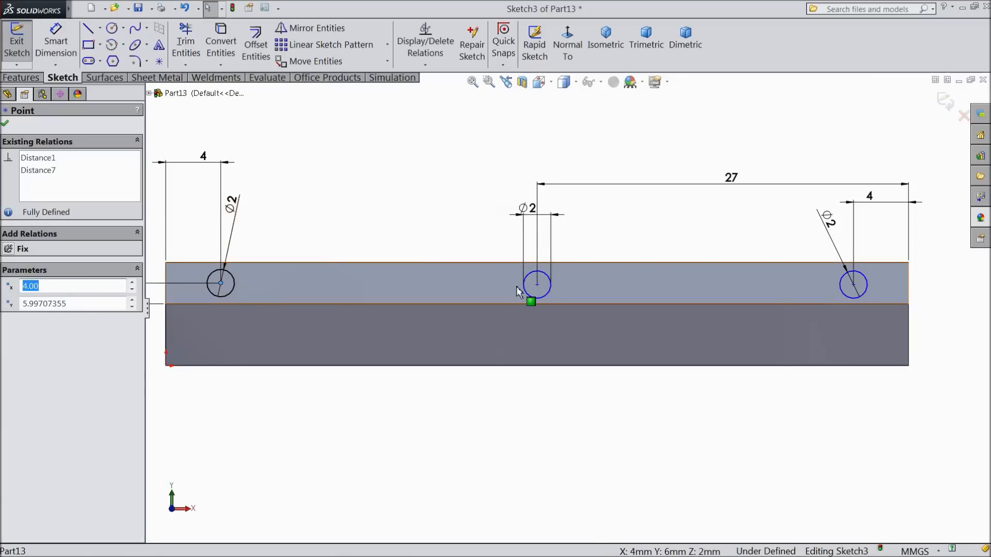
ctrl+click(537, 284)
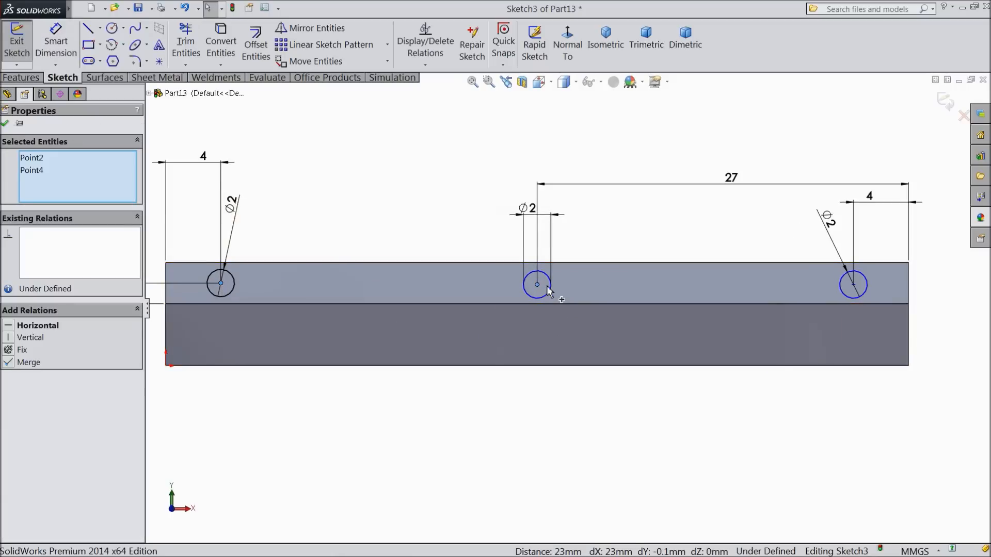
ctrl+click(853, 285)
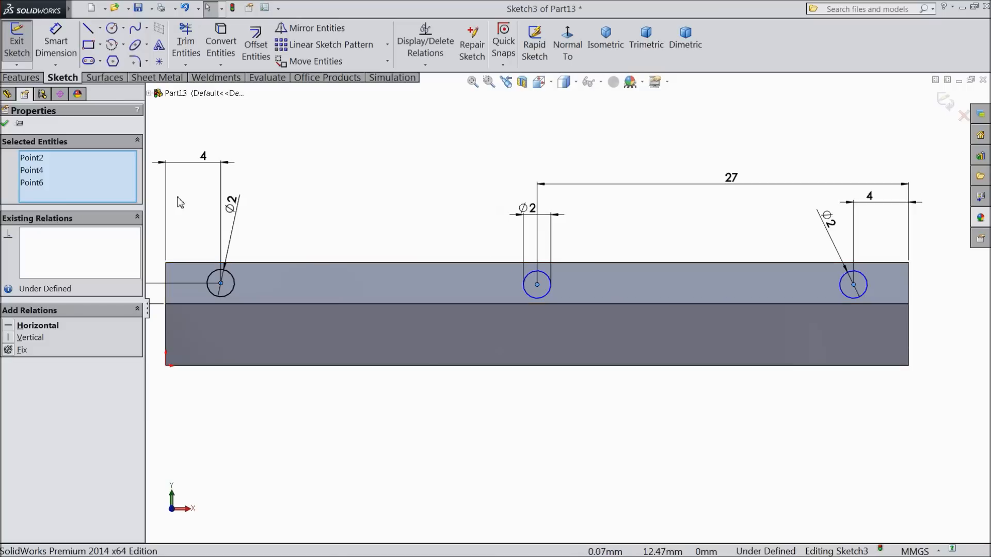
click(28, 327)
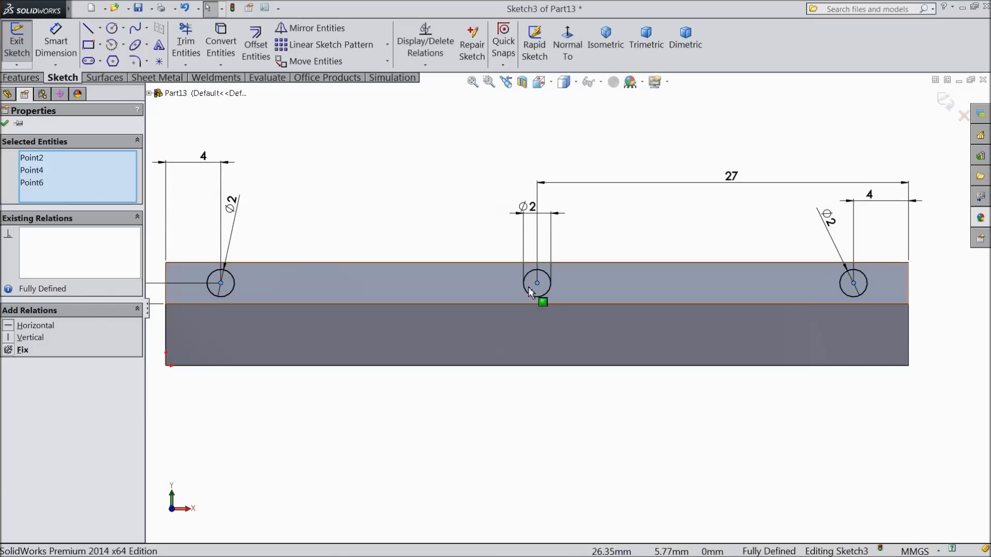
key(f)
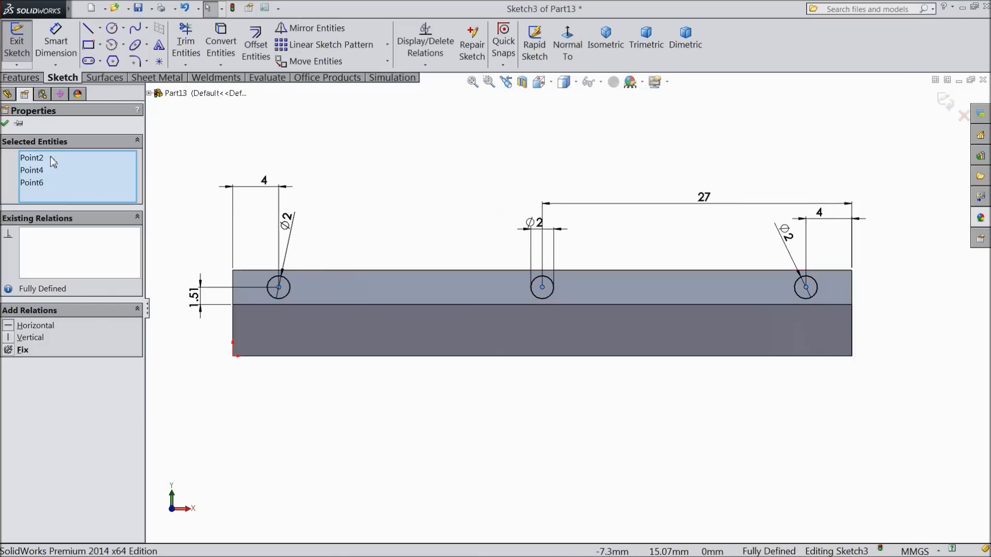
click(5, 124)
- Cut-extrude the three 2 mm circles as blind holes 1.25 mm deep
click(20, 77)
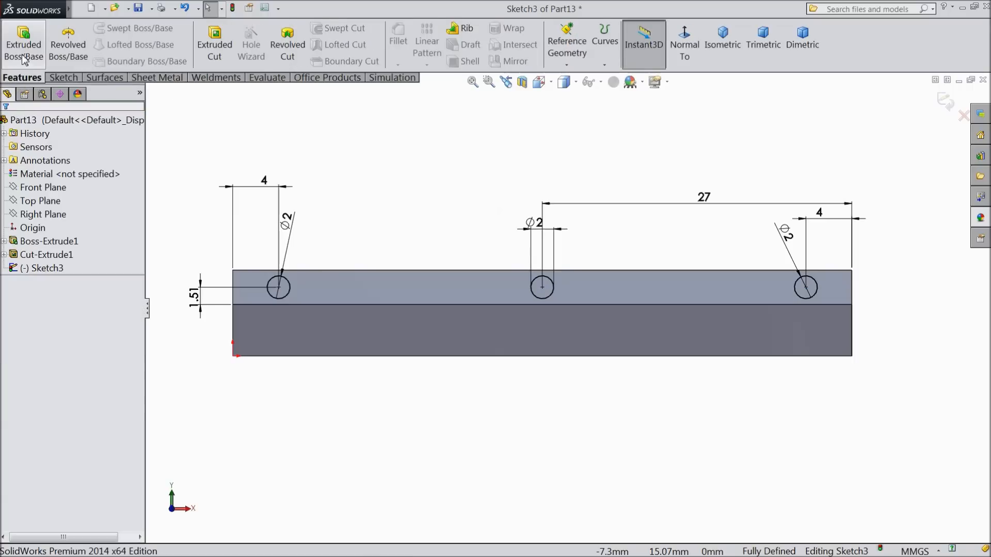
click(213, 49)
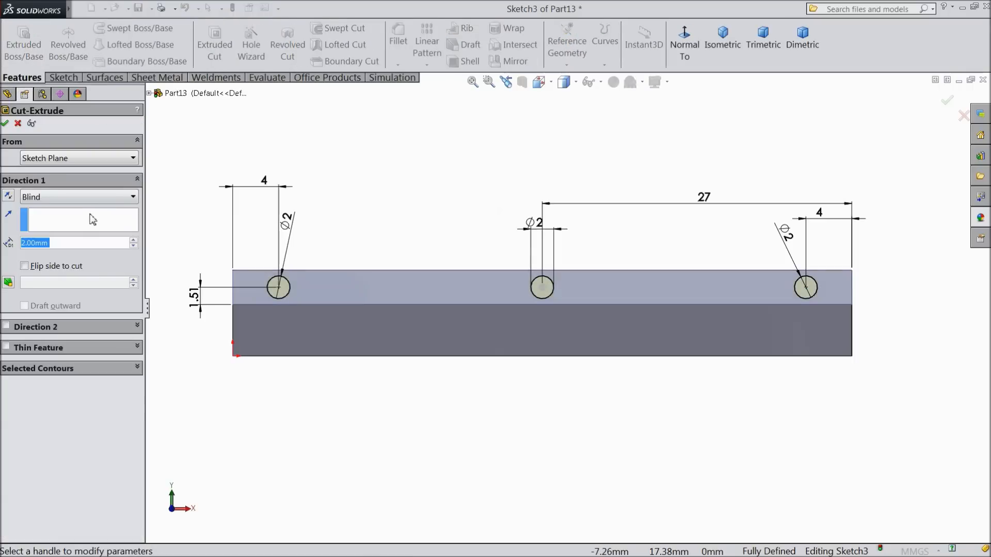
text(1.25)
key(Return)
middle_drag(283, 365, 273, 272)
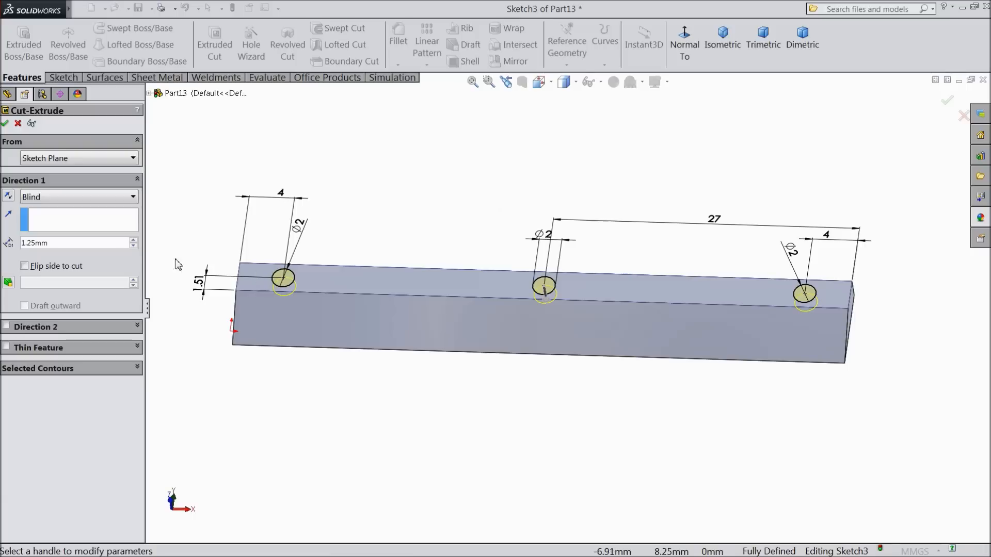
click(5, 124)
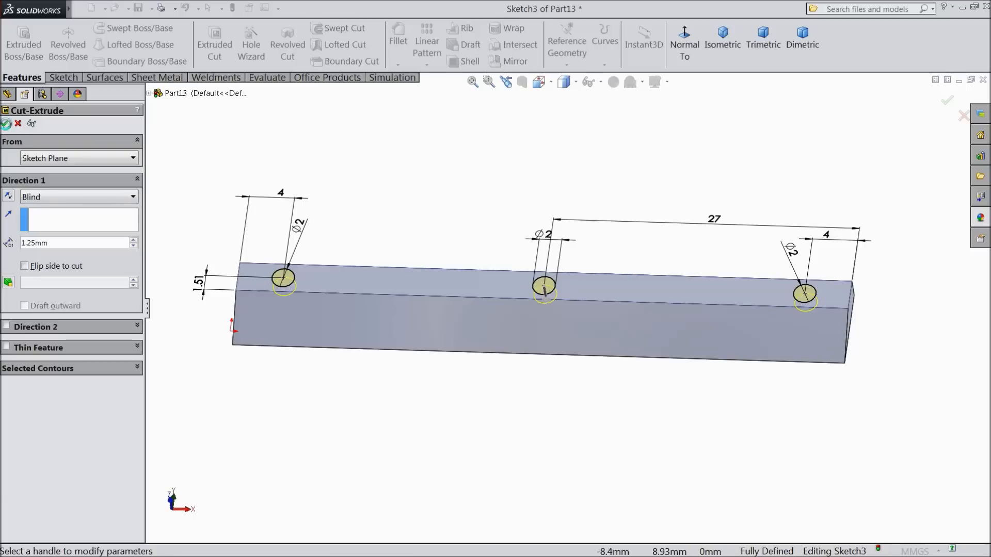
- Start a new sketch on the floor of the left blind hole and view it face-on
mouse_move(315, 389)
middle_down()
mouse_move(310, 402)
mouse_move(335, 404)
mouse_move(325, 403)
middle_up()
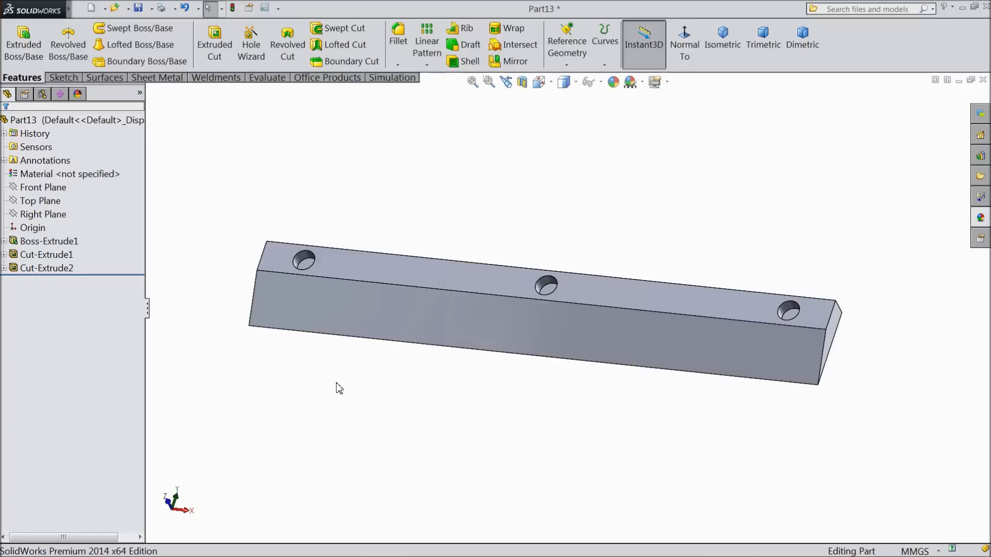
middle_drag(338, 389, 366, 400)
scroll(320, 284, down, 3)
click(297, 253)
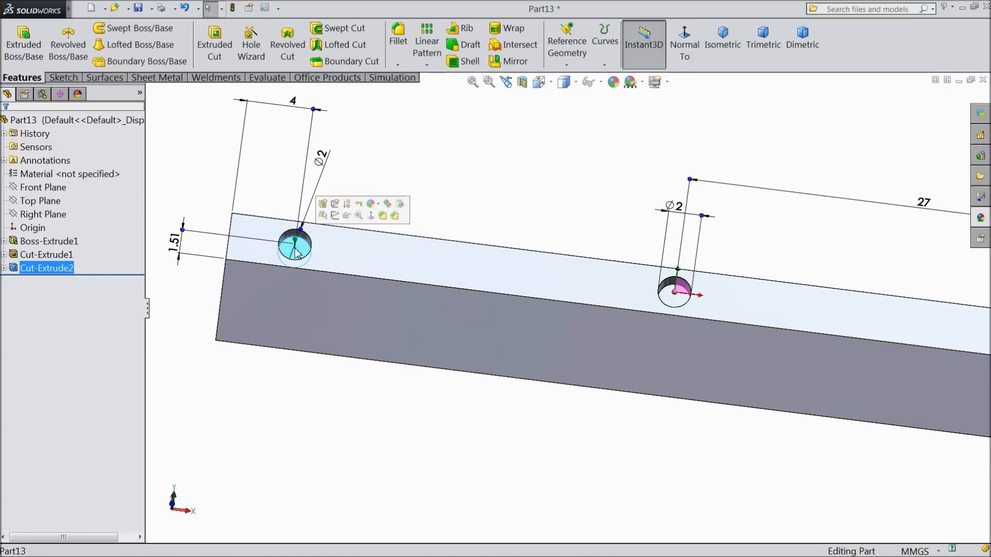
click(336, 220)
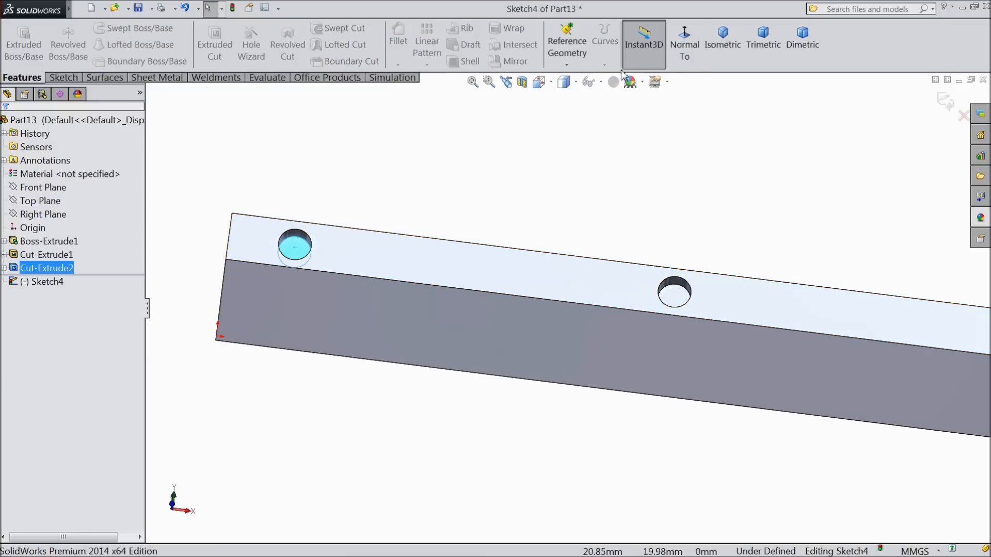
click(686, 52)
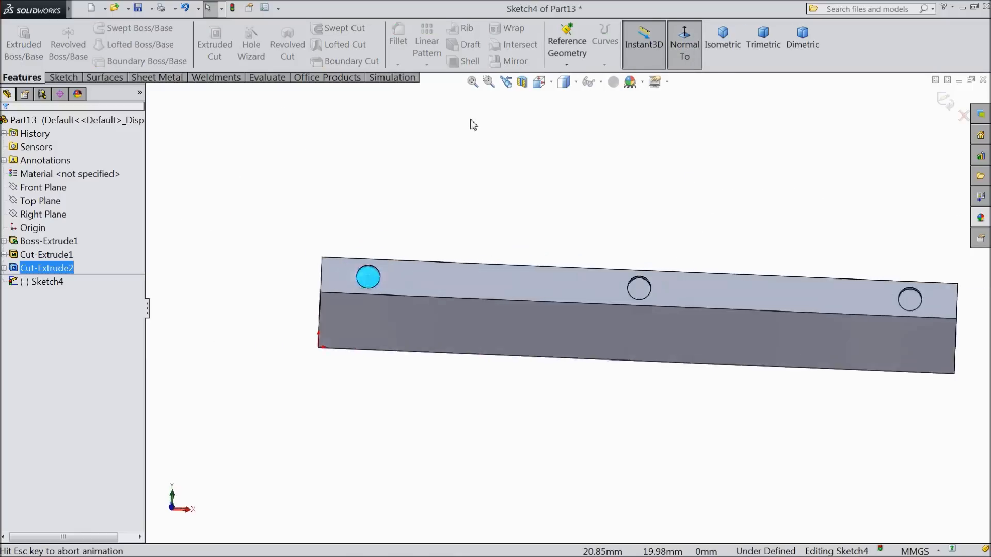
- Sketch a smaller circle concentric with each of the three holes, with radii of about 0.58, 0.62 and 0.66 mm from left to right
click(72, 80)
click(113, 29)
scroll(383, 289, down, 5)
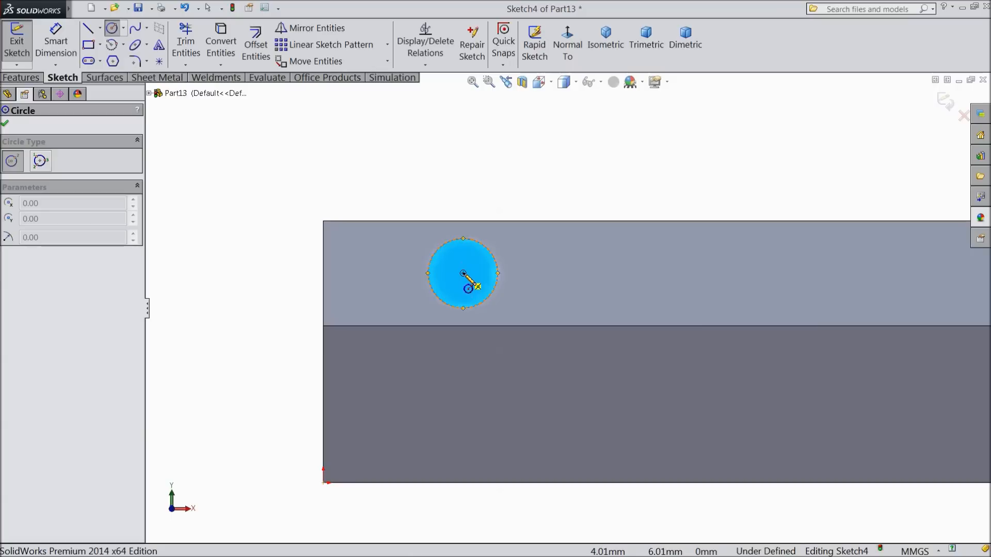
click(475, 304)
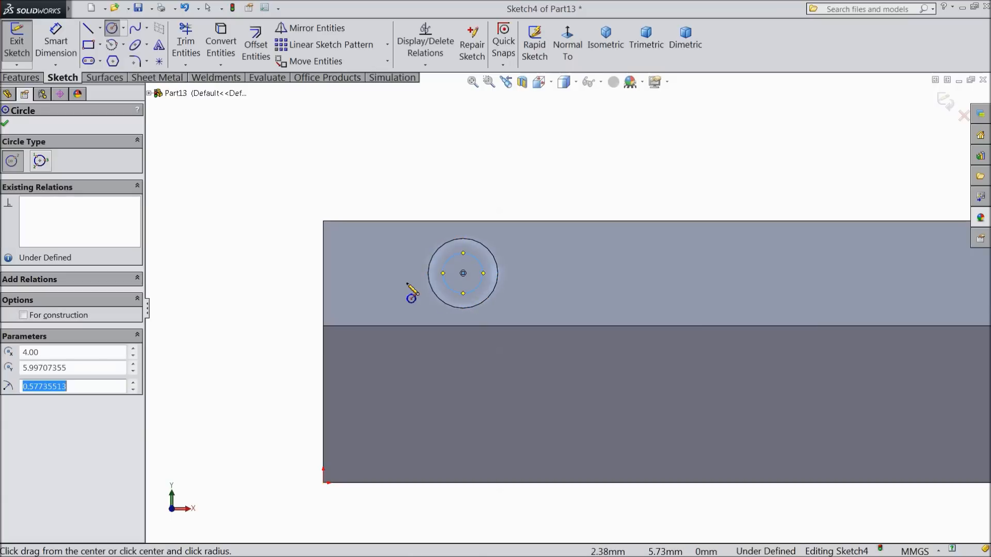
scroll(533, 315, up, 5)
scroll(748, 320, down, 4)
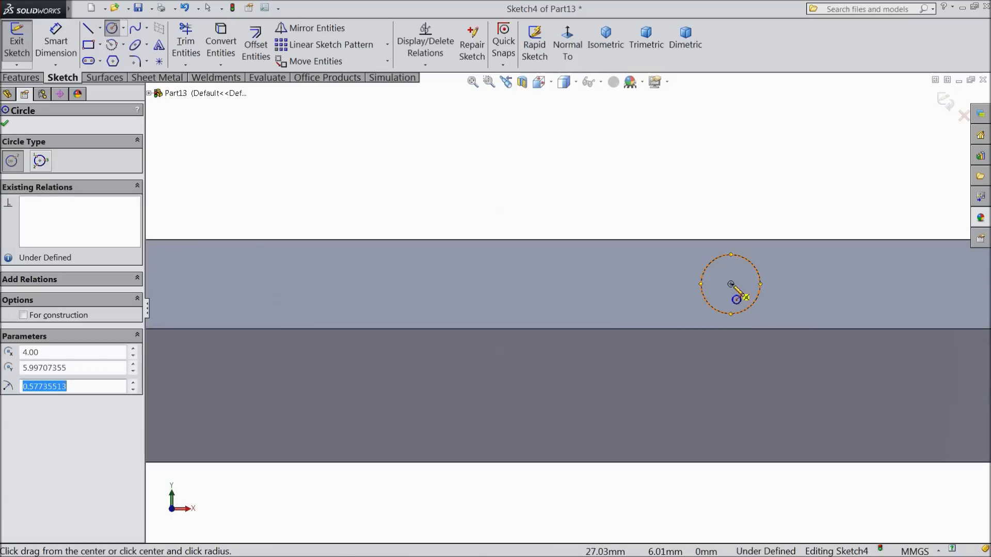
click(744, 313)
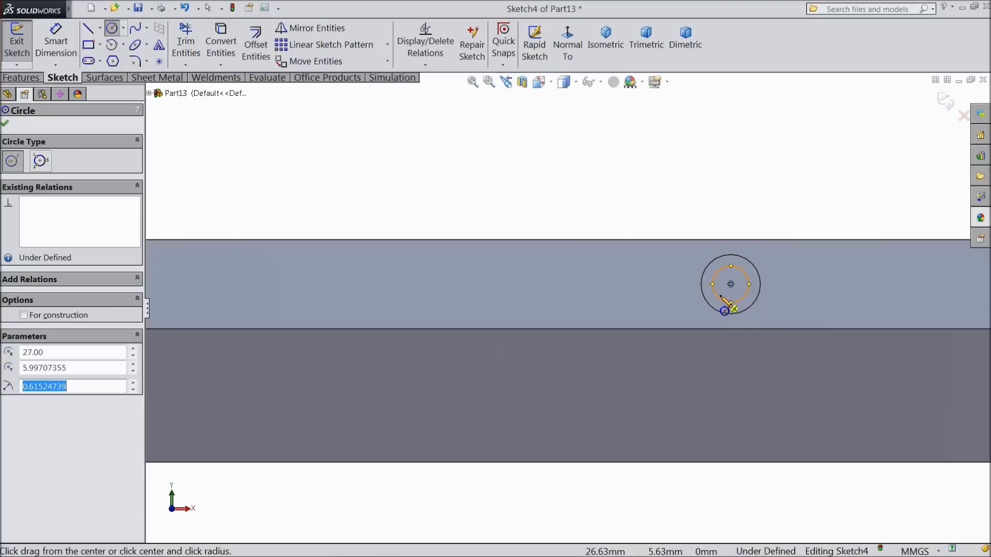
scroll(732, 307, up, 5)
scroll(880, 316, down, 4)
scroll(787, 327, up, 1)
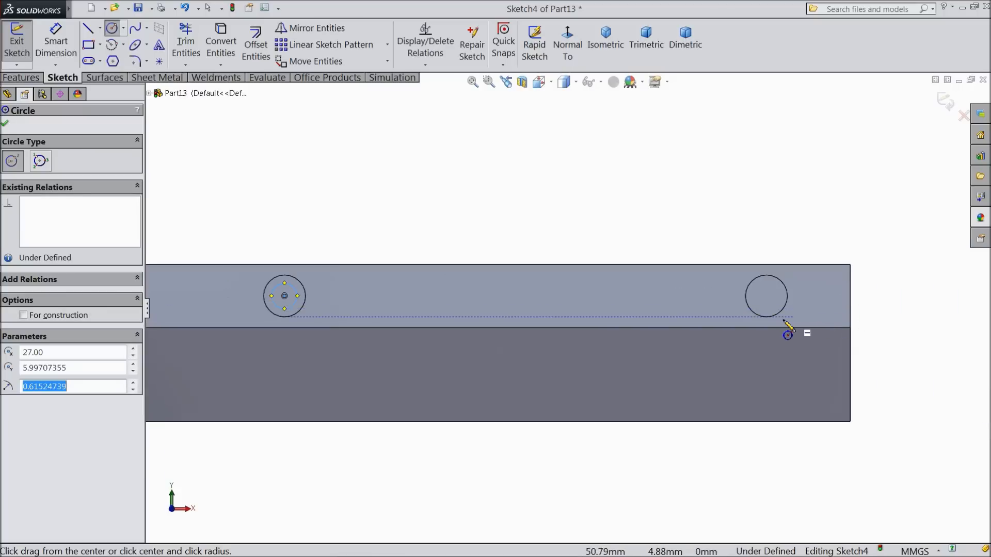
click(766, 296)
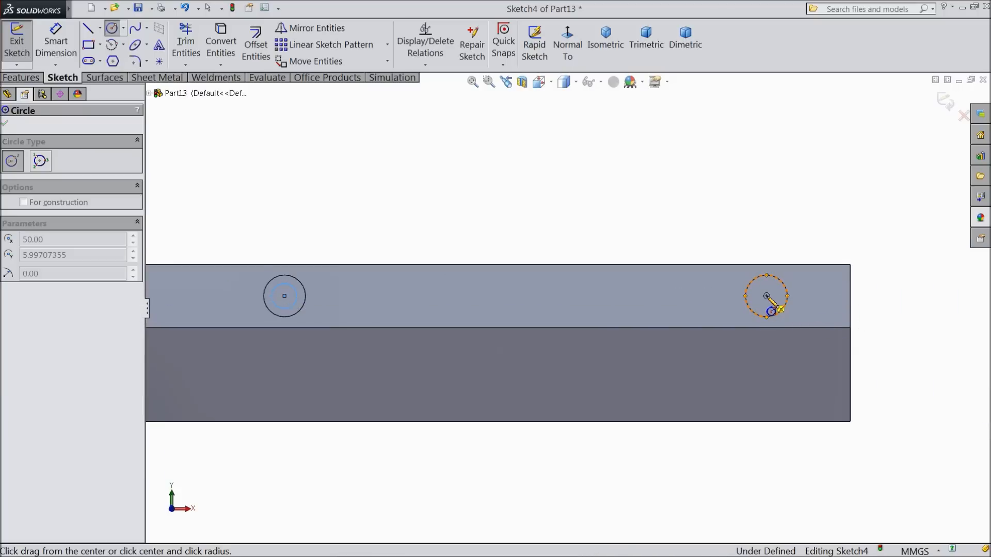
click(779, 313)
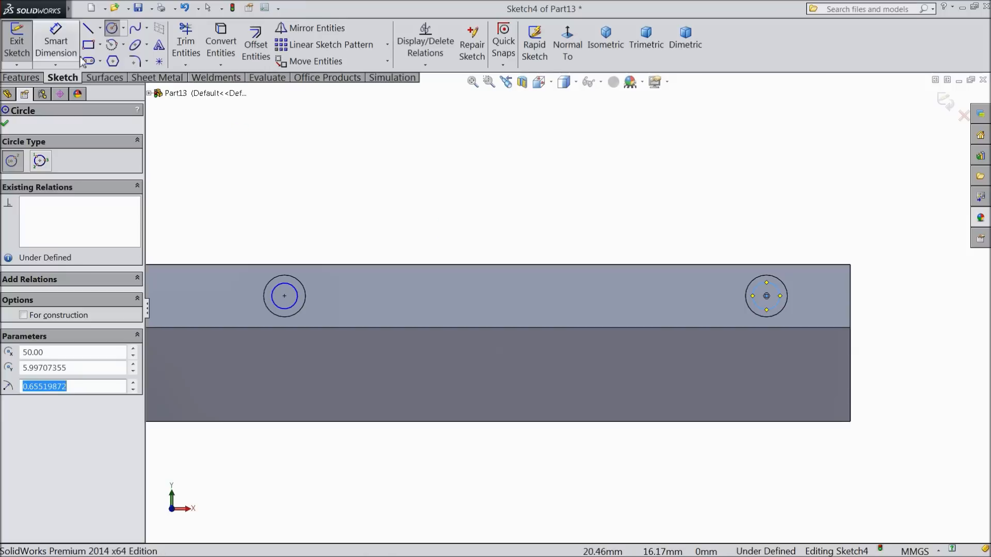
- Dimension the small circle in the right hole to a diameter of 1 mm
click(56, 41)
click(763, 289)
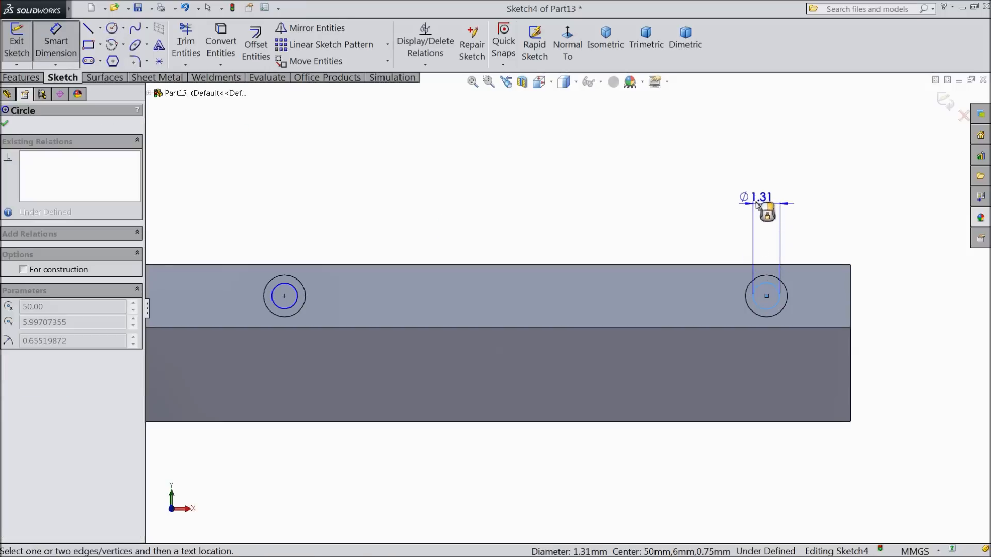
click(760, 199)
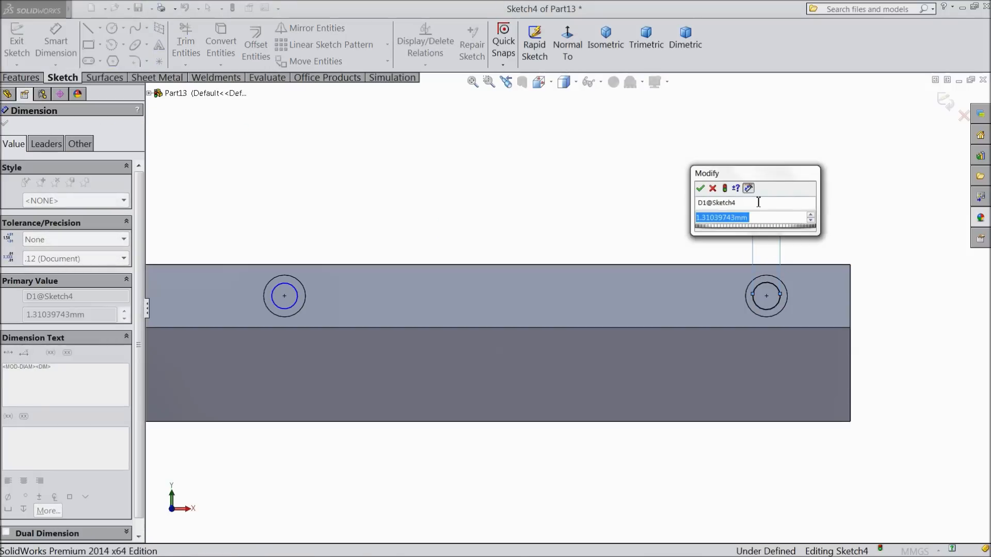
text(1)
click(701, 188)
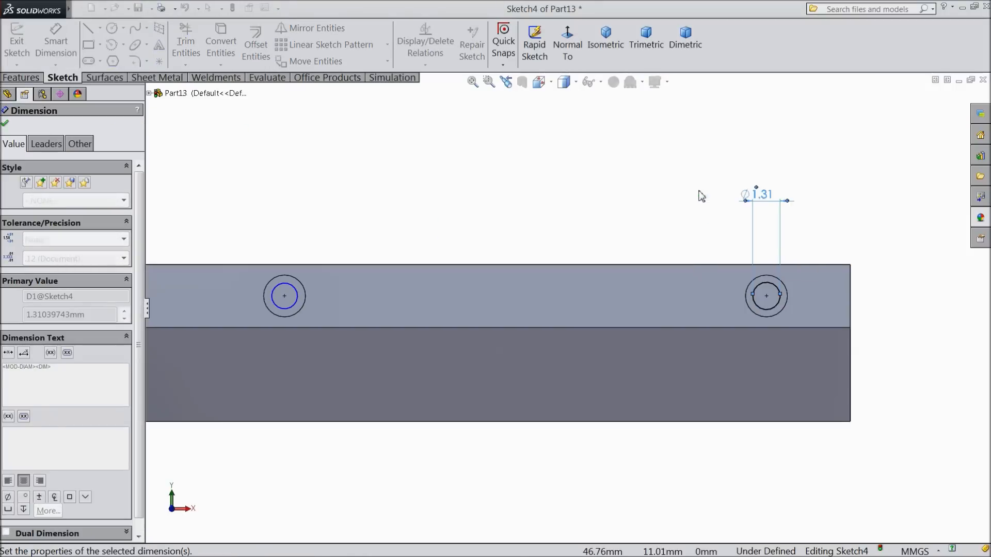
click(46, 46)
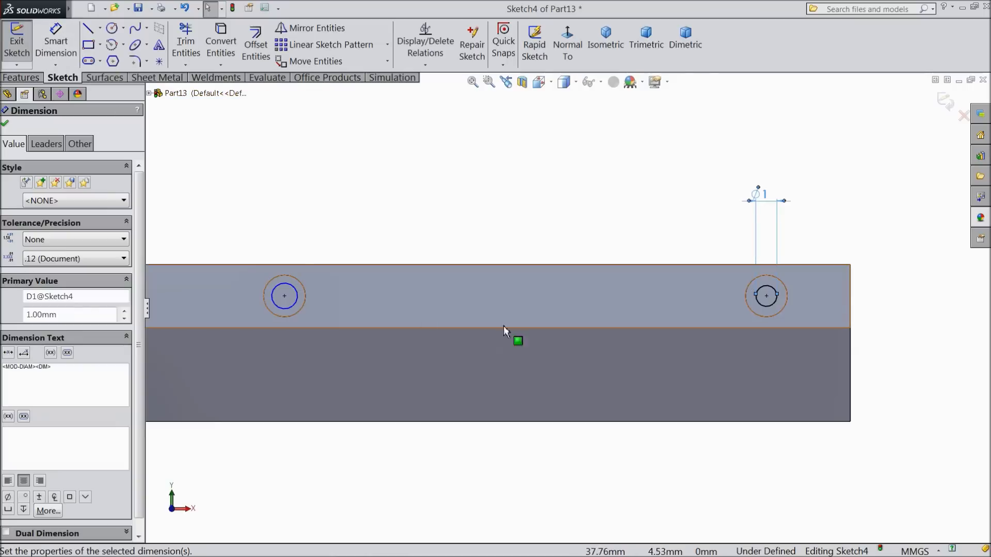
- Make the three small inner circles the same size with an Equal relation
click(778, 309)
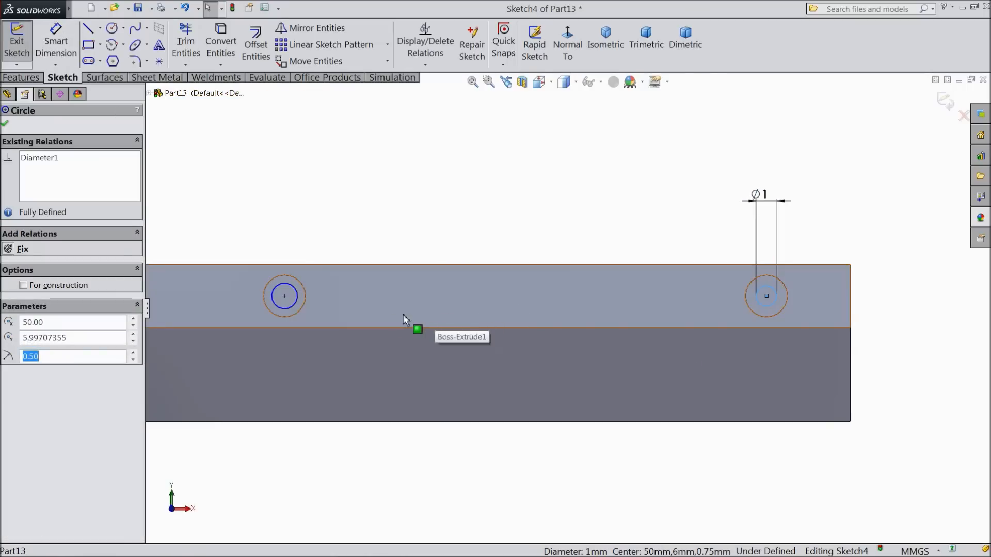
ctrl+click(293, 305)
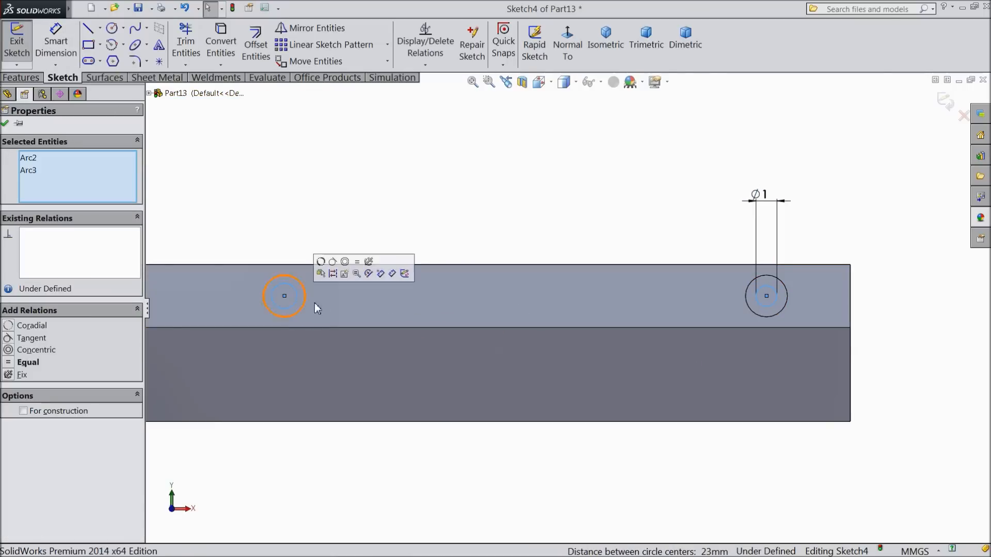
scroll(294, 306, up, 5)
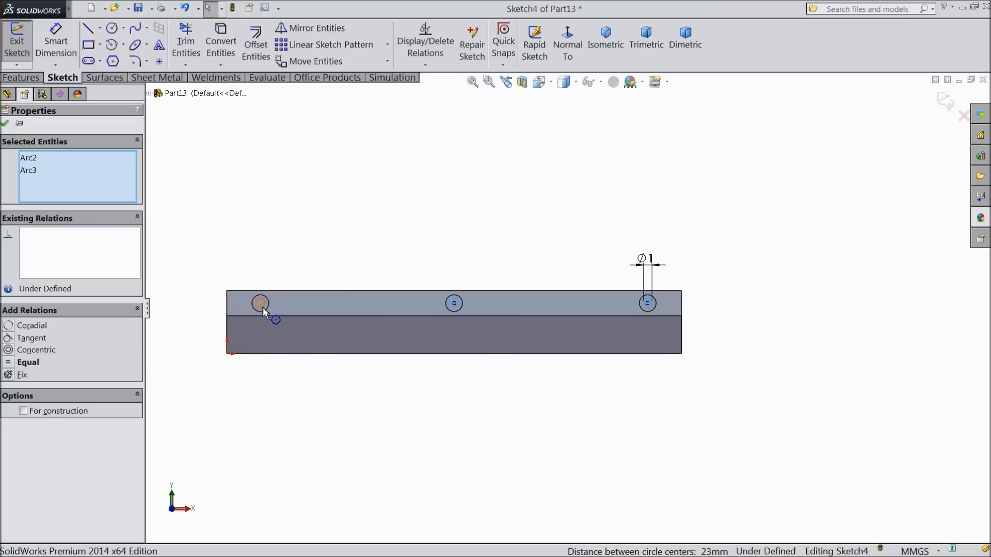
ctrl+click(265, 307)
click(27, 351)
click(4, 124)
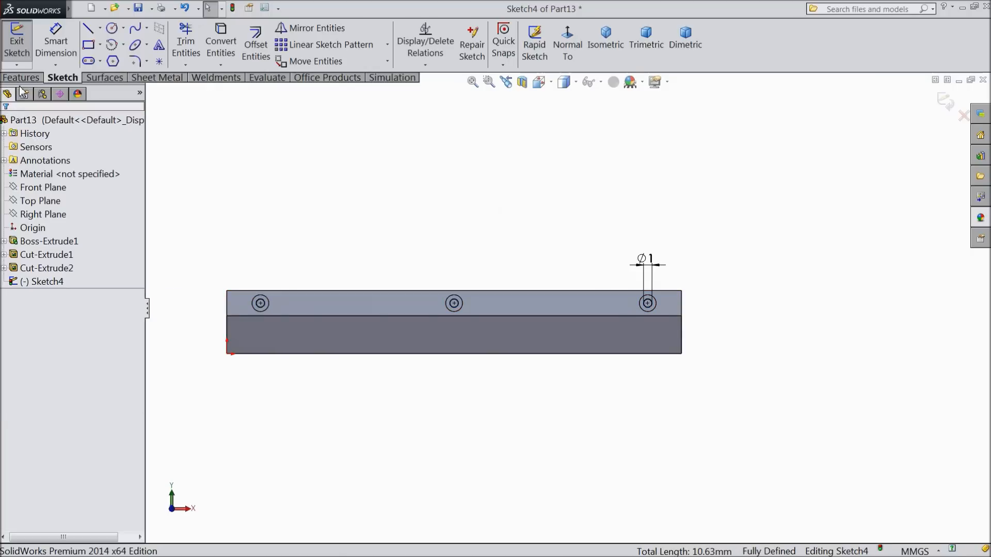
- Cut the three small inner circles through the whole bar using an Extruded Cut with the Through All end condition
click(21, 77)
click(215, 50)
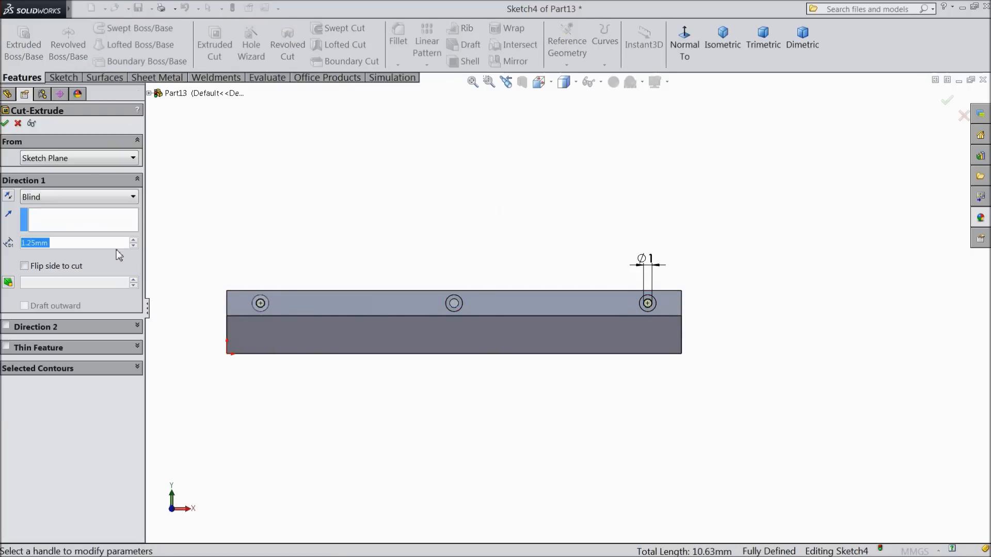
click(52, 196)
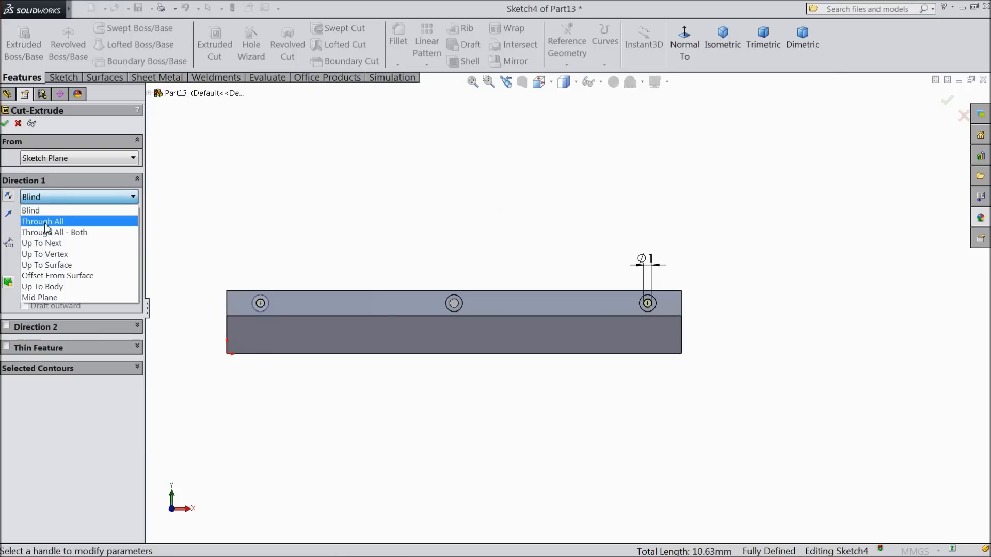
click(41, 219)
click(5, 123)
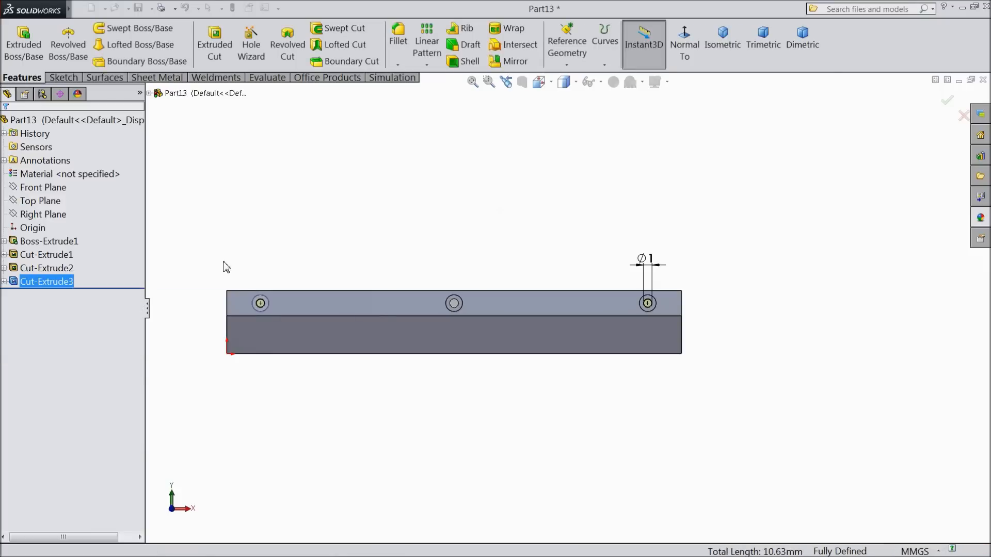
- Start a new sketch on the bar's long sloped front face and view it face-on
middle_drag(330, 356, 331, 306)
middle_drag(421, 378, 434, 381)
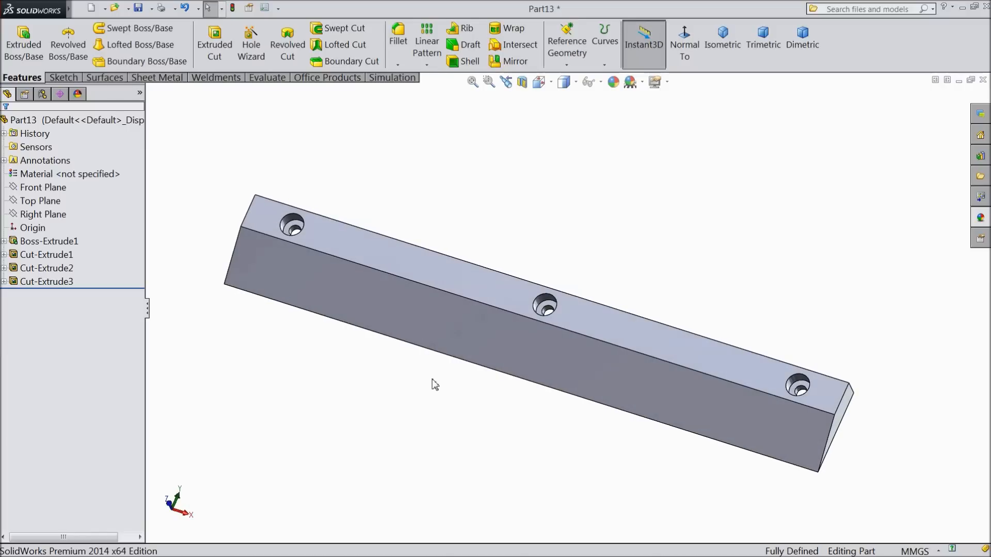
click(469, 325)
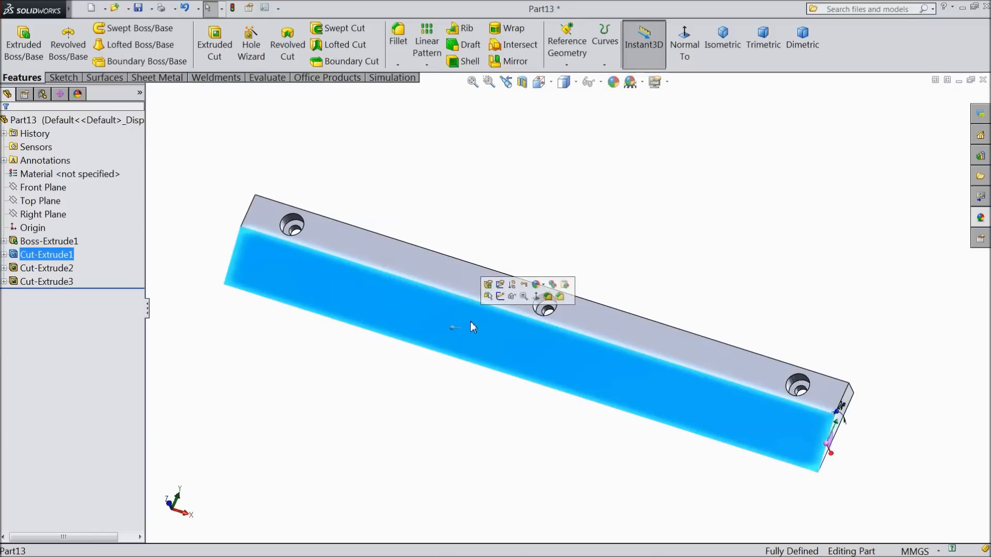
click(500, 296)
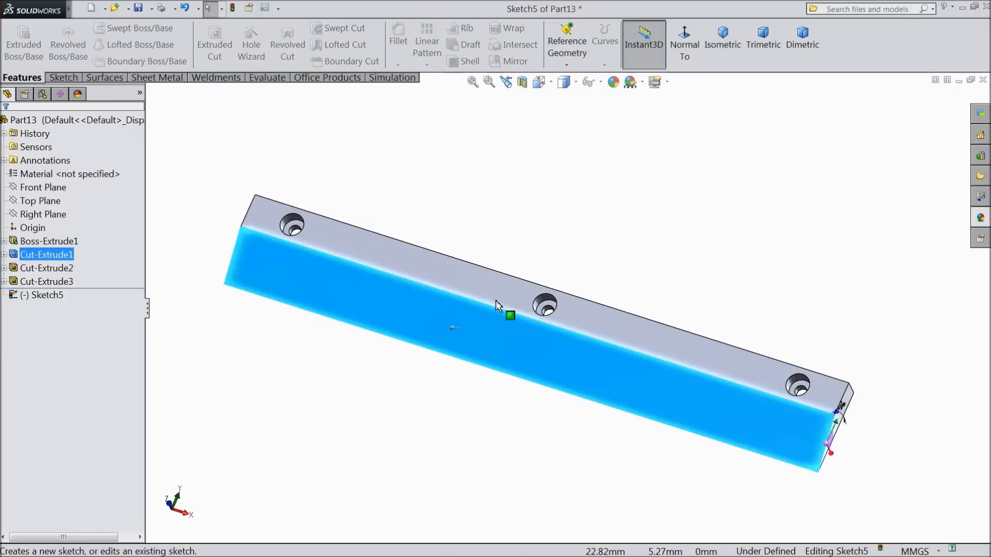
click(684, 60)
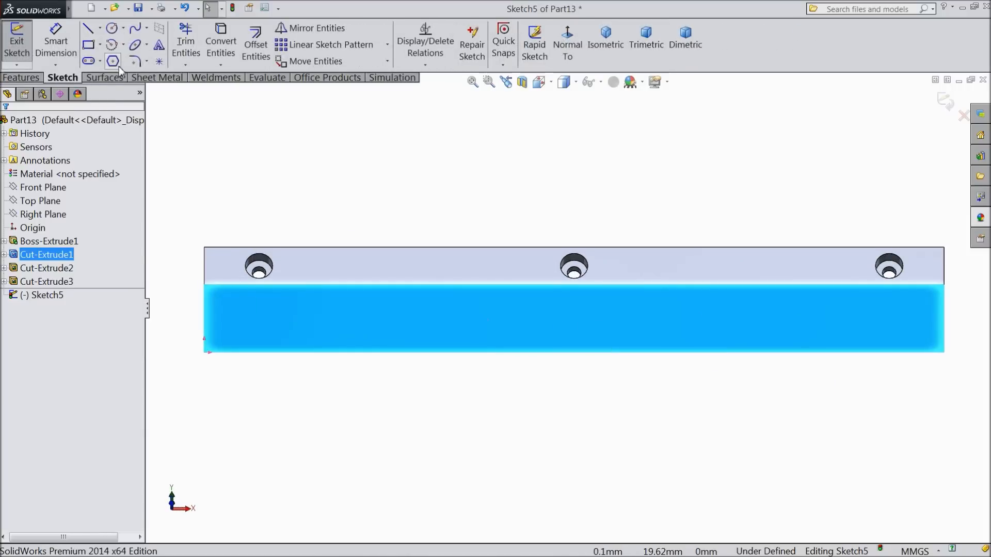
click(158, 45)
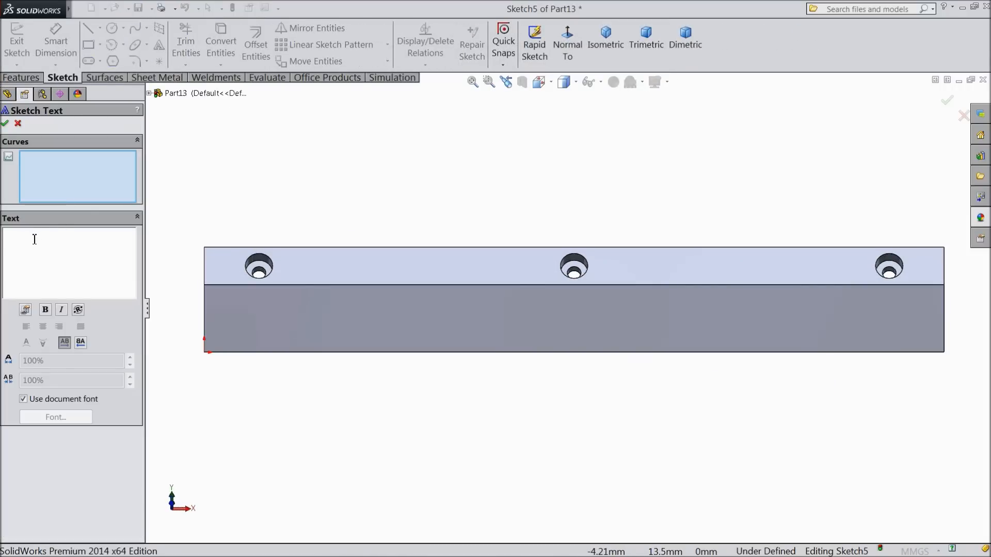
text(0.02mm)
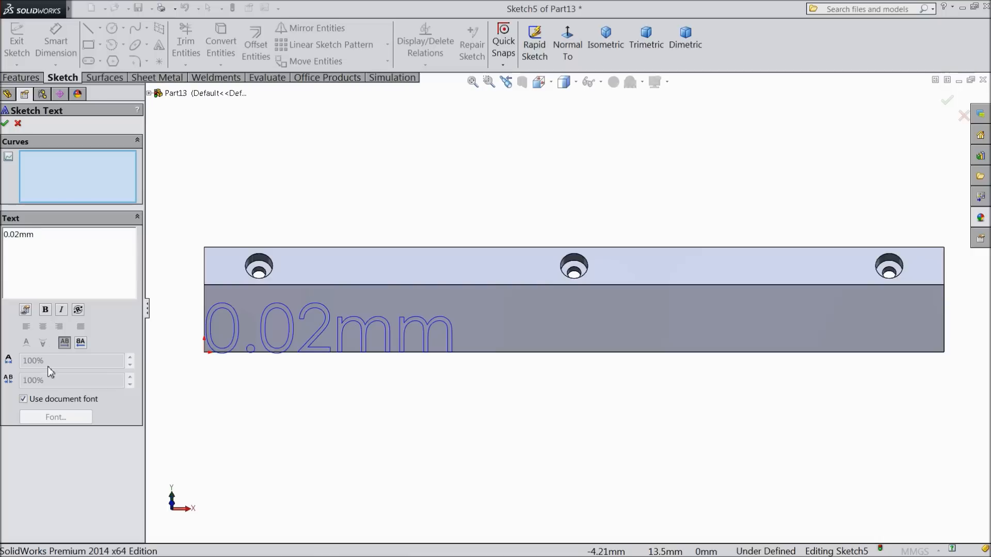
click(23, 399)
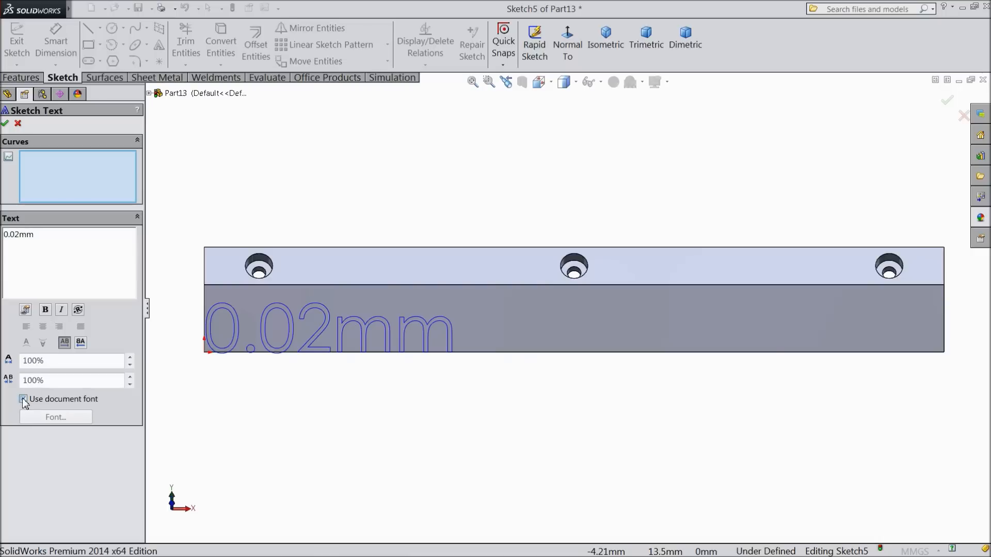
click(55, 417)
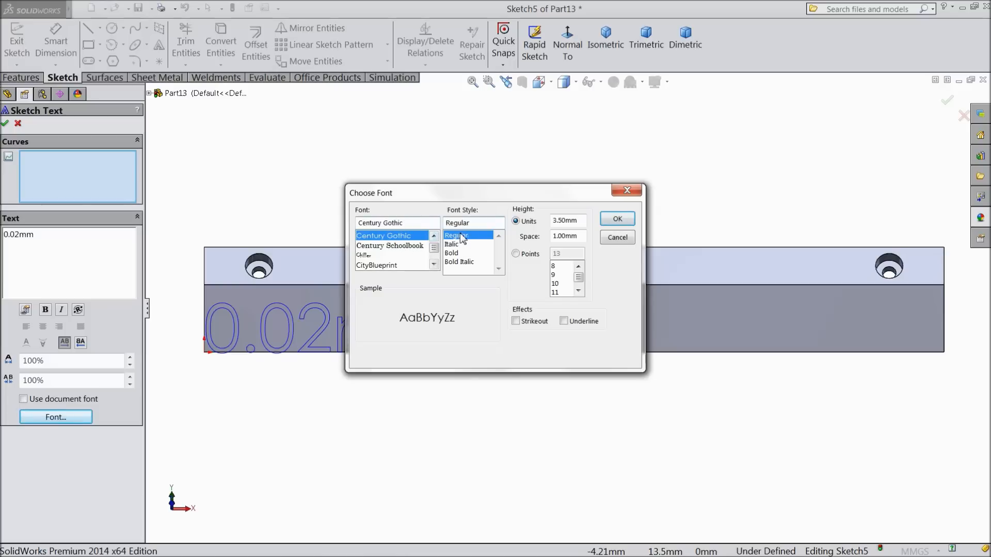
click(516, 253)
click(560, 292)
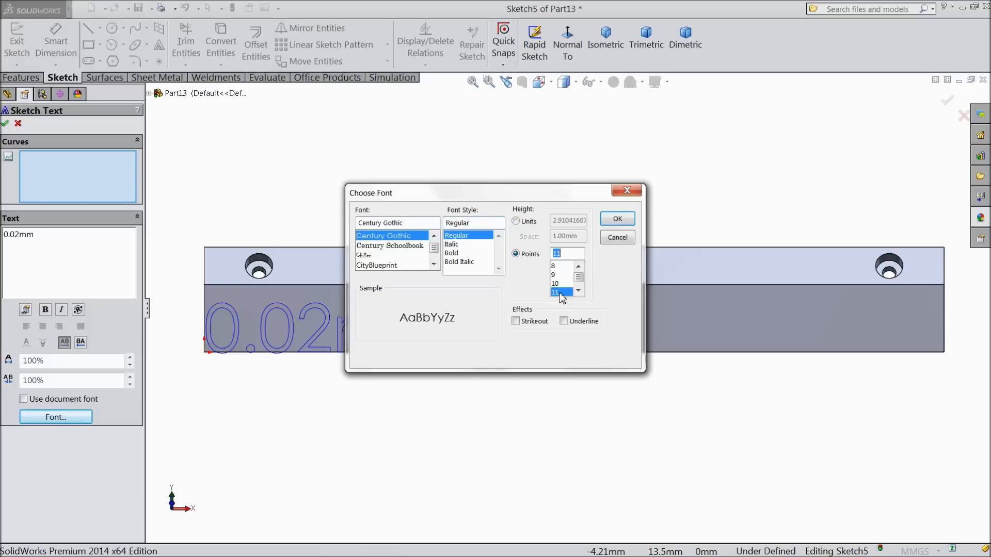
click(612, 219)
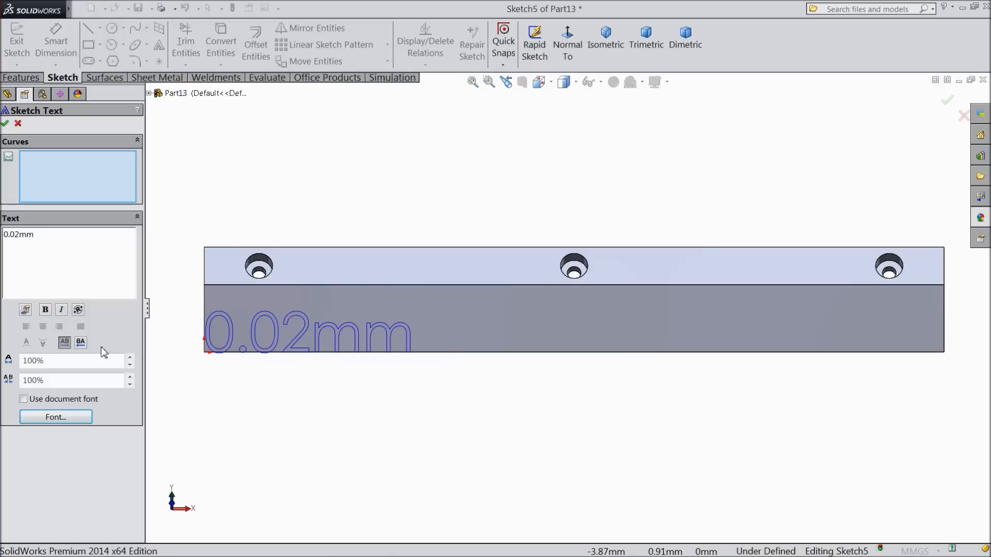
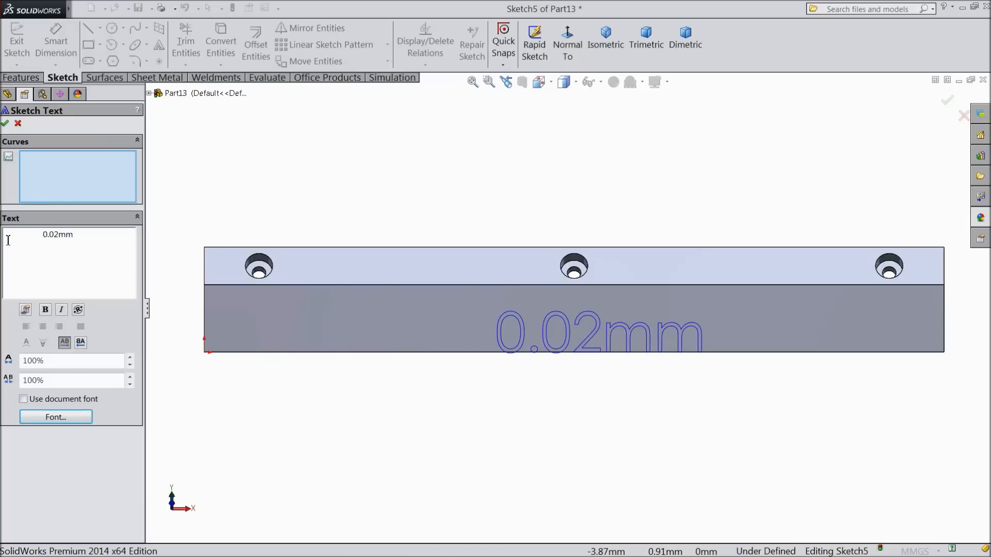
key(BackSpace)
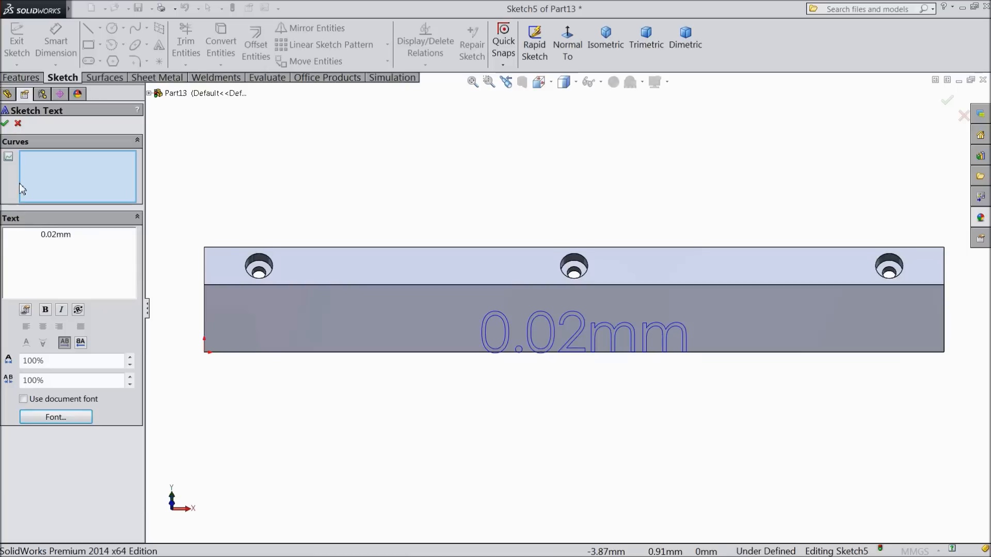
click(18, 124)
- Sketch a horizontal centerline 54 mm long across the full sloped face, about 1.2 mm above its lower edge
click(101, 29)
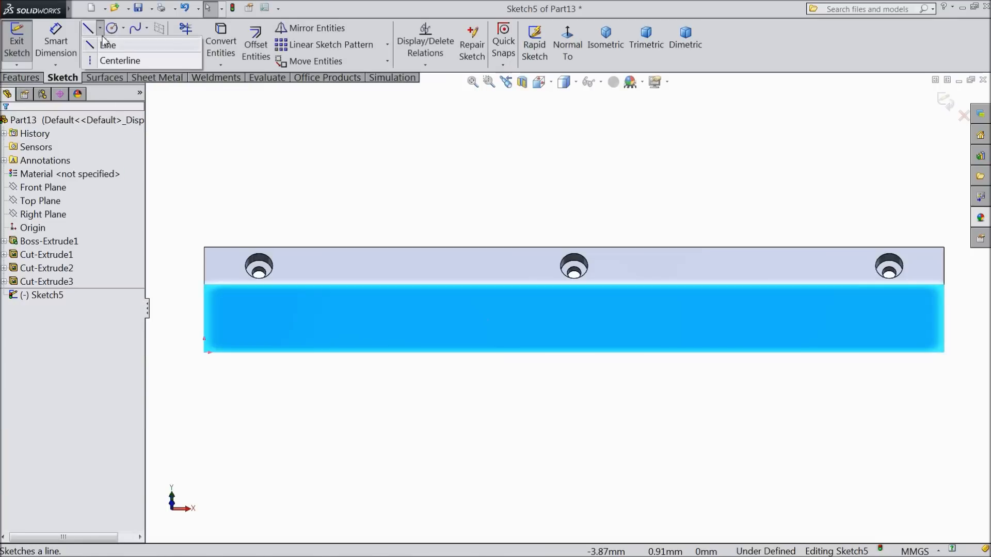
click(117, 61)
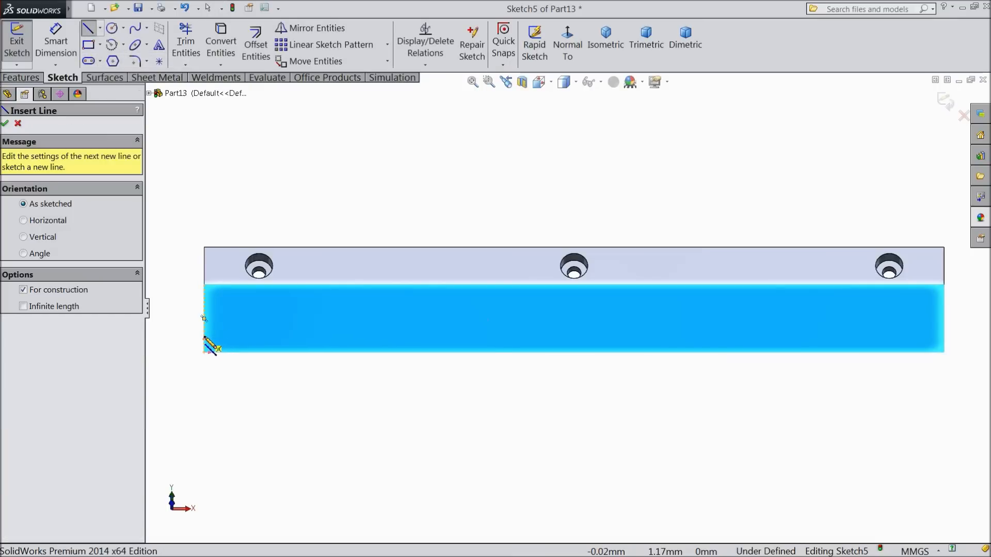
click(205, 337)
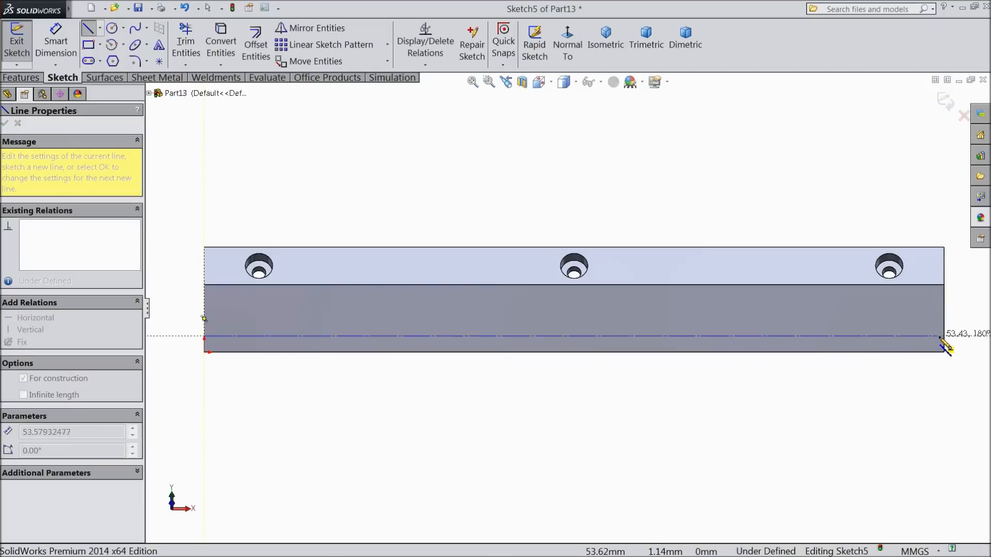
click(943, 336)
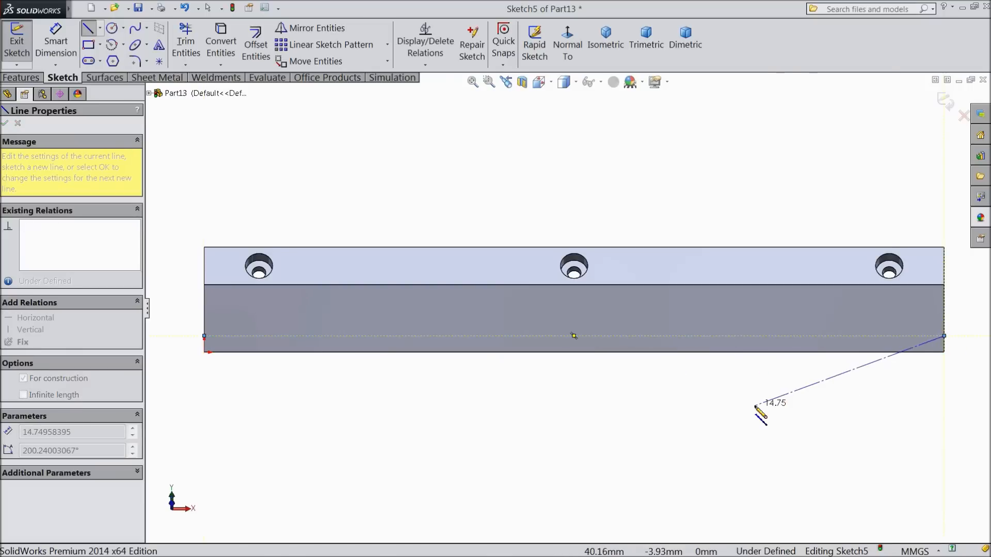
right_click(755, 406)
click(774, 100)
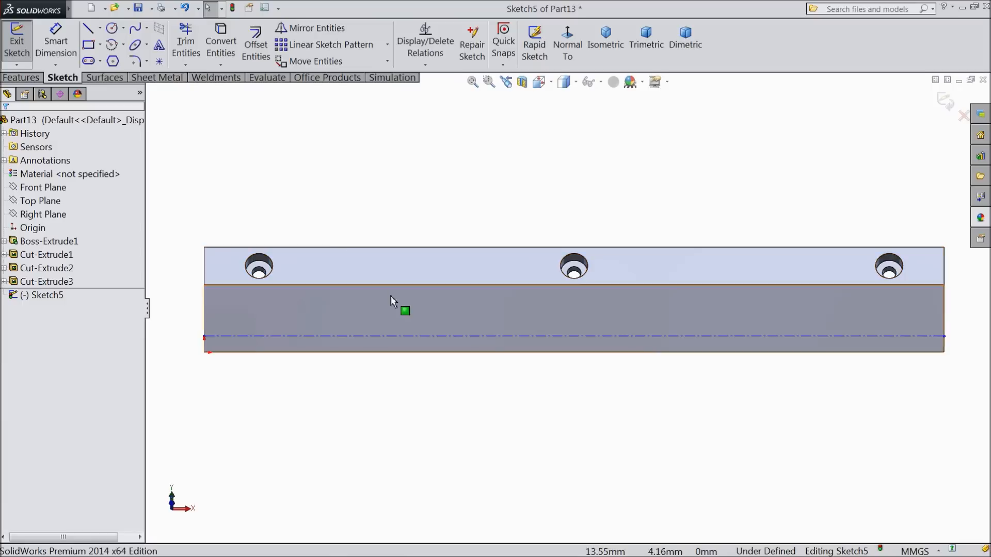
- Add the sketch text "0.02mm" along the centerline, using leading spaces to place it near the middle of the face
click(159, 45)
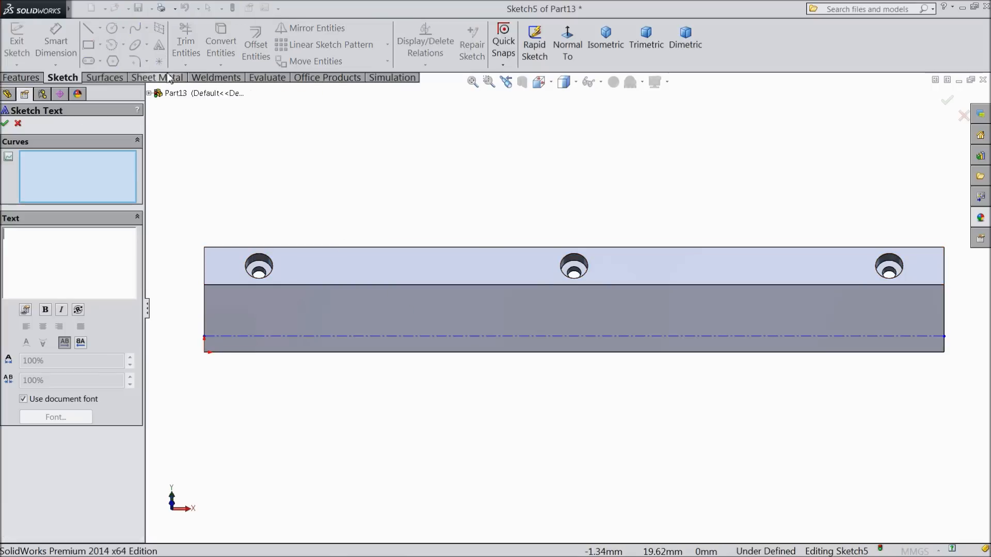
text(0)
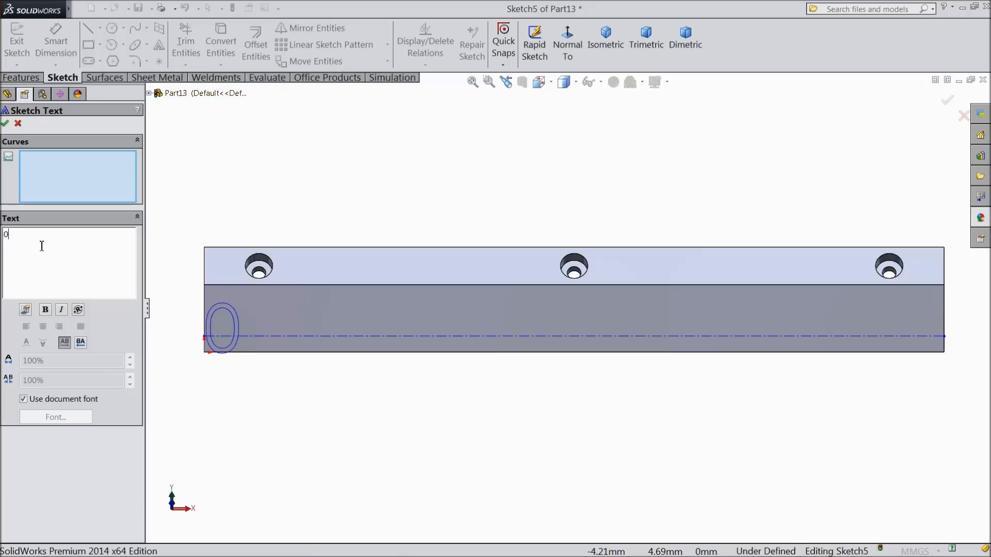
text(.02mm)
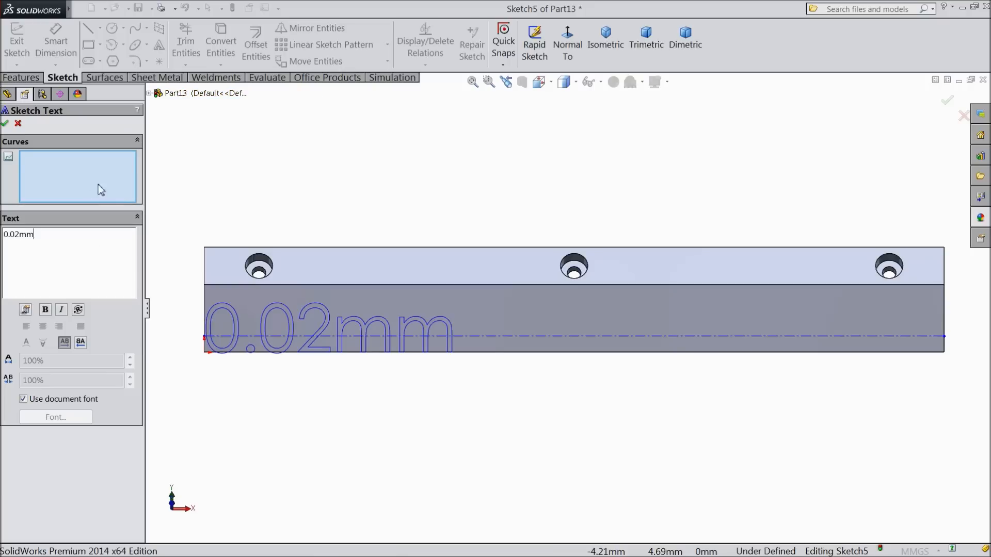
click(535, 336)
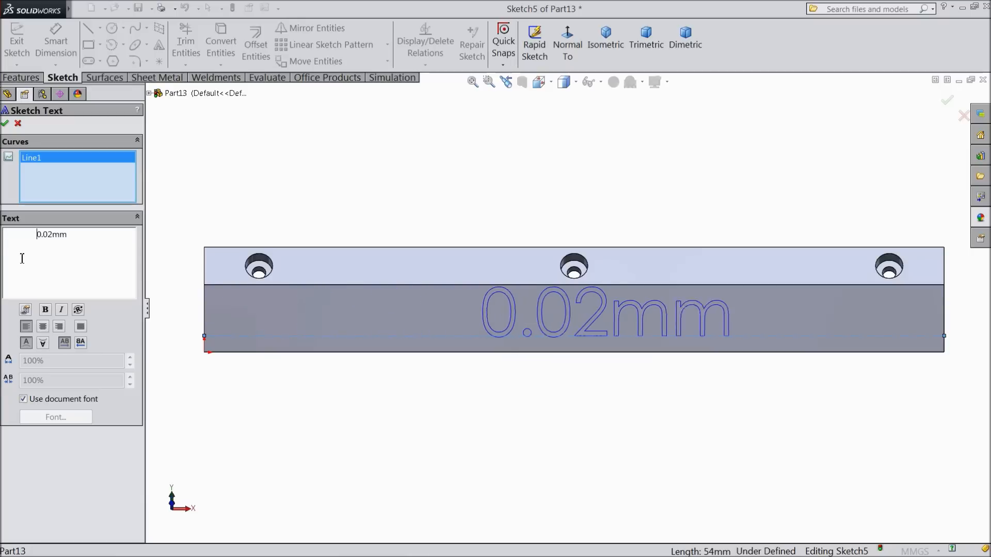
key(BackSpace)
key(BackSpace)
key(BackSpace)
click(4, 124)
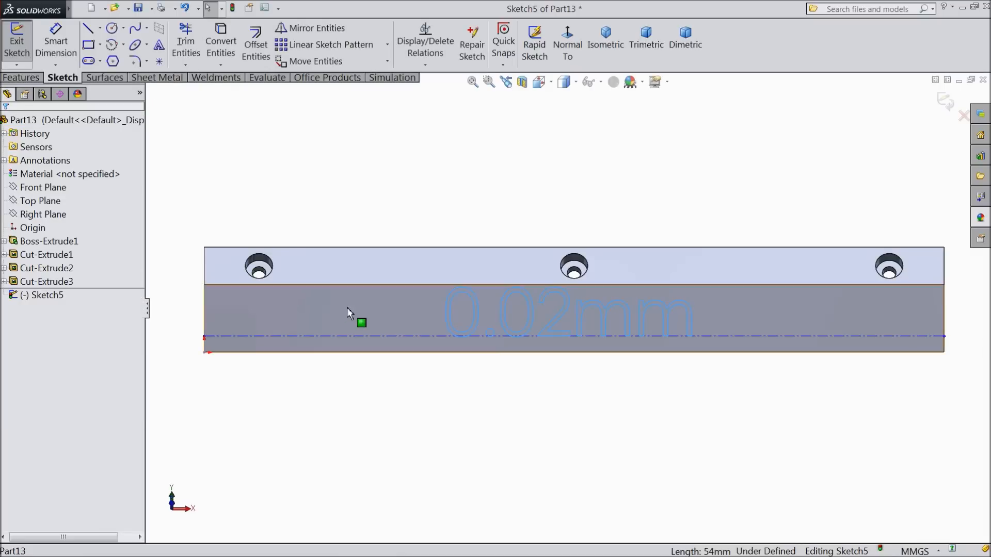
- Lower the centerline with its text to about 0.76 mm above the face's lower edge, keeping its ends on the side edges
click(366, 337)
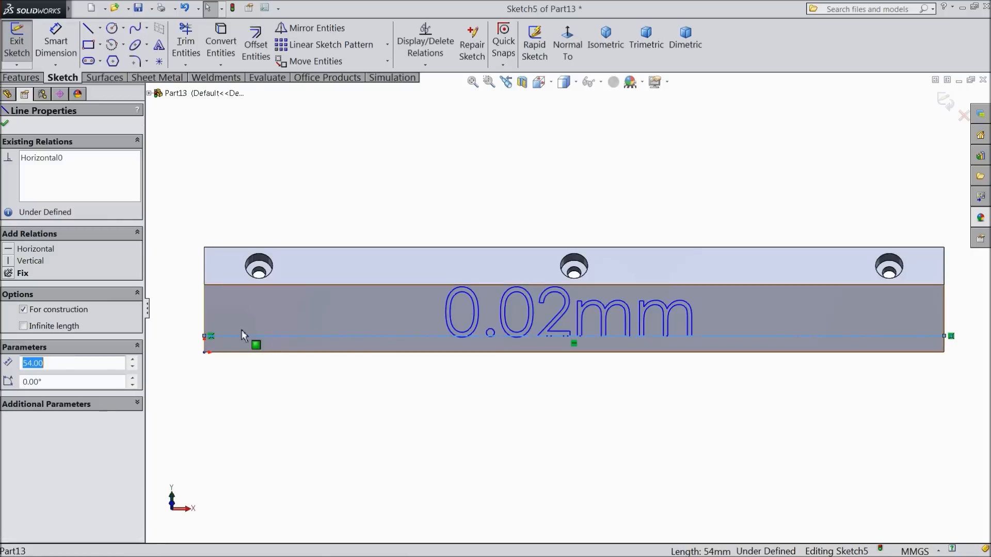
key(Escape)
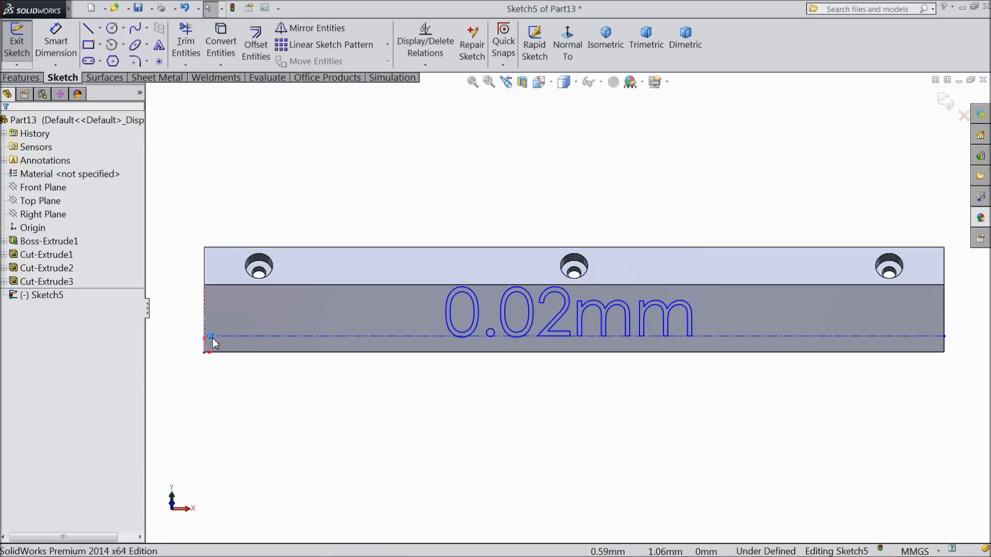
click(205, 336)
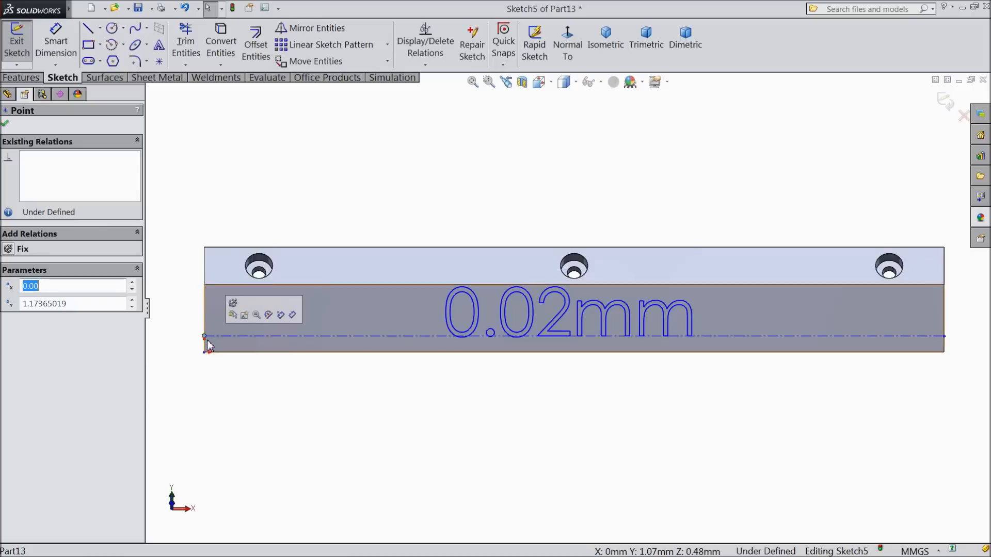
drag(206, 338, 228, 338)
drag(941, 339, 916, 344)
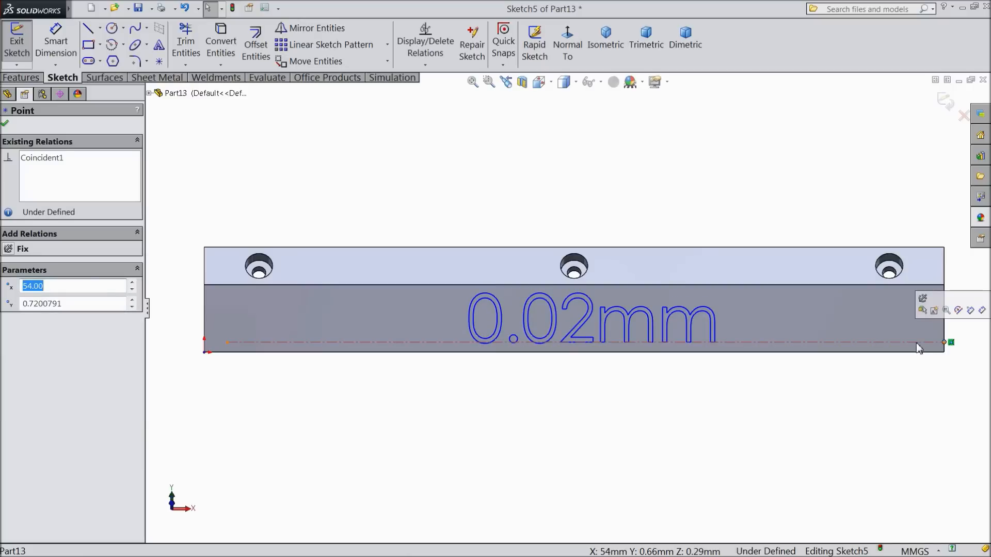
drag(228, 343, 205, 343)
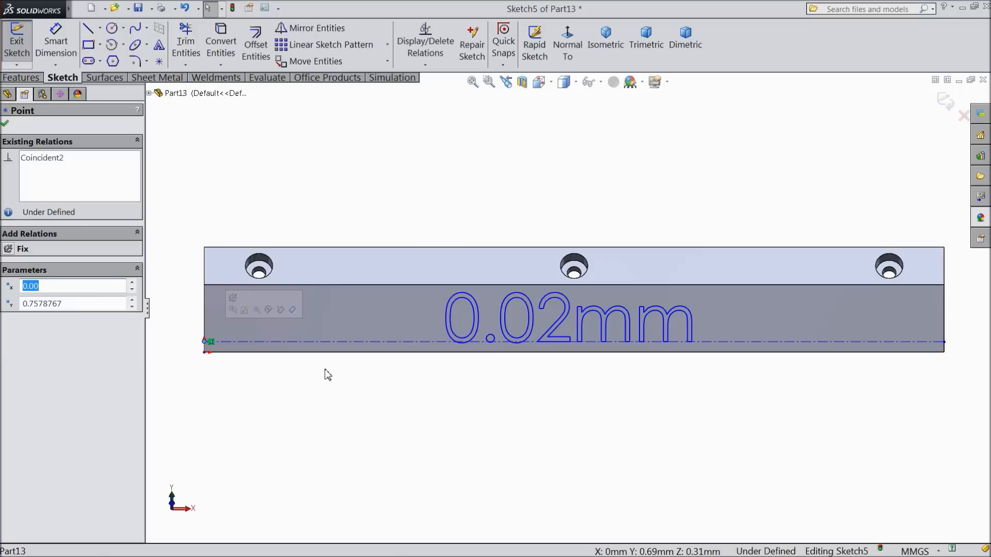
click(5, 124)
- Engrave the "0.02mm" text into the sloped face with a blind Extruded Cut 0.1 mm deep
click(25, 77)
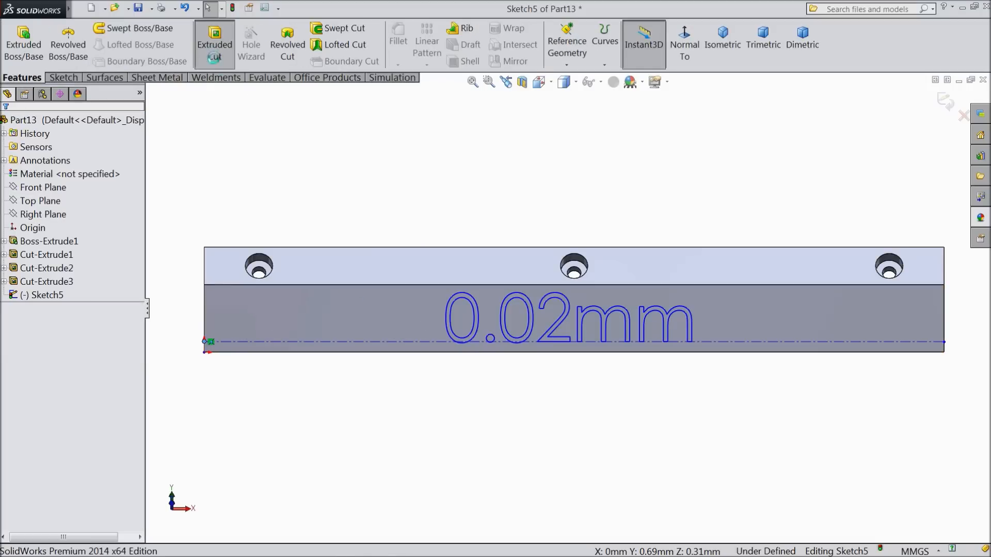
click(213, 52)
text(0.1)
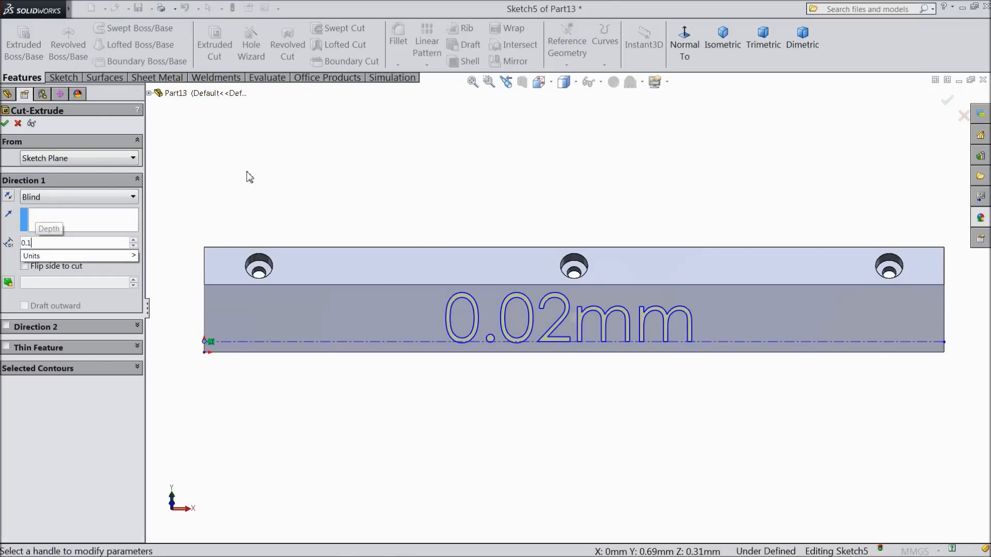
key(Return)
middle_drag(266, 192, 245, 157)
scroll(526, 305, down, 1)
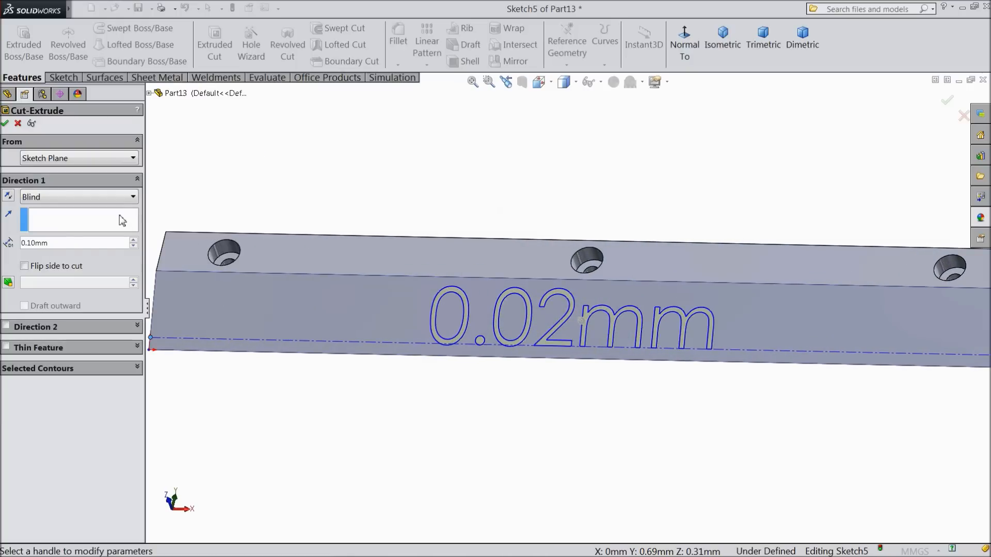
click(6, 124)
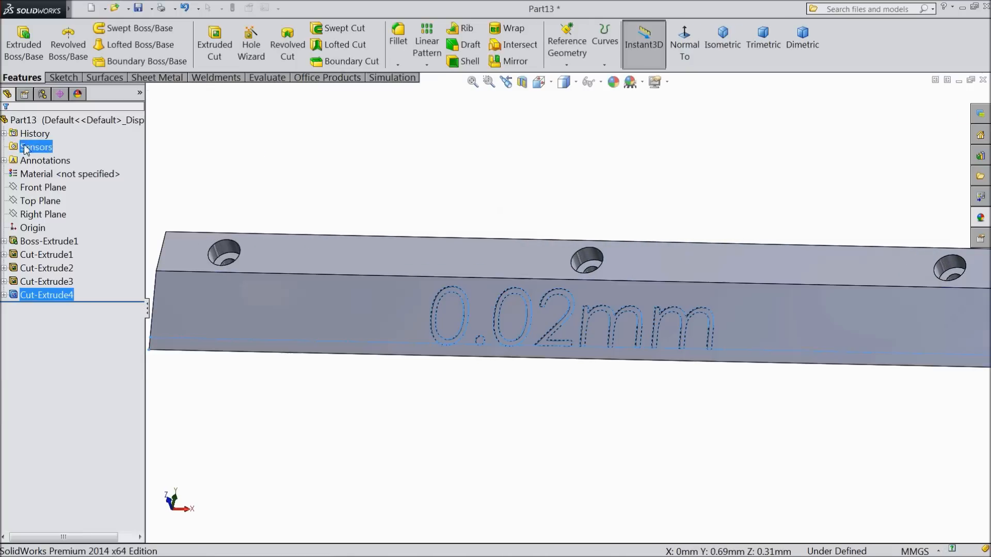
- Colour the engraved "0.02mm" cut feature black with RGB 0, 0, 0
click(614, 85)
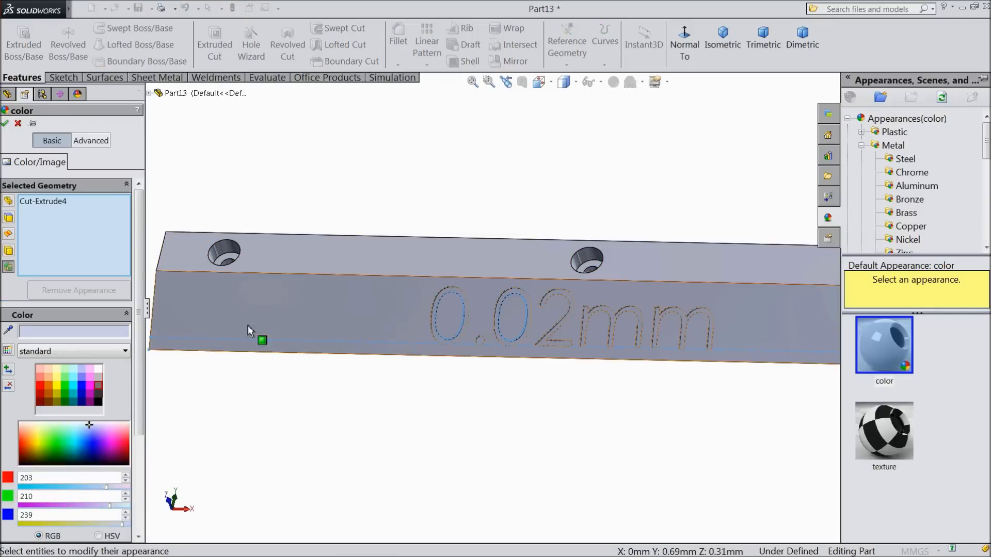
click(97, 403)
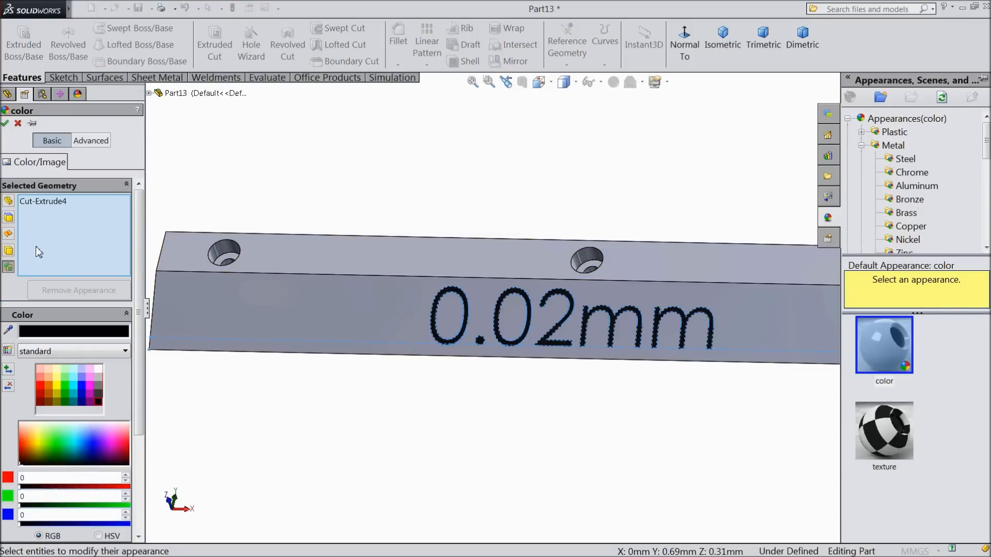
click(5, 123)
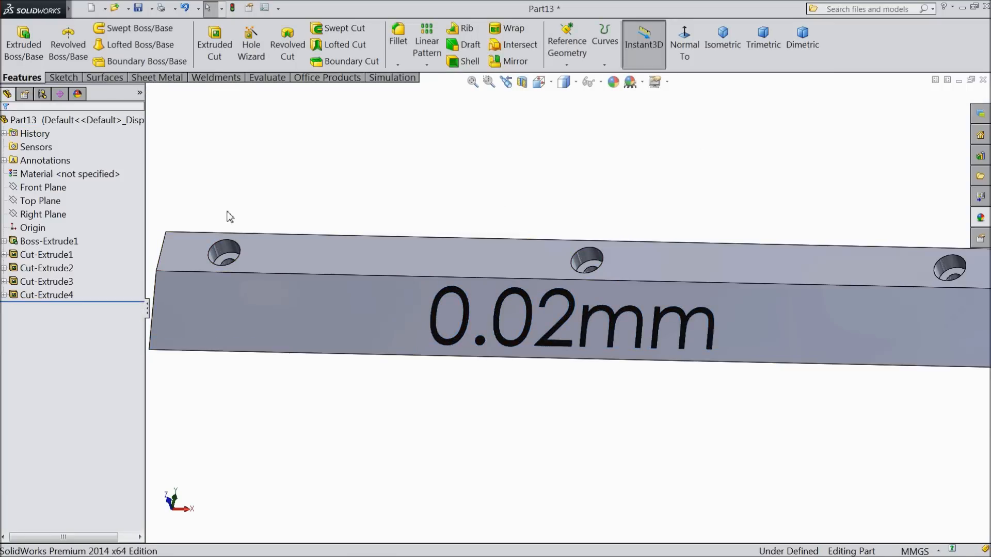
- Apply an orange colour to the whole part with RGB 232, 113, 8
key(f)
click(102, 121)
click(613, 82)
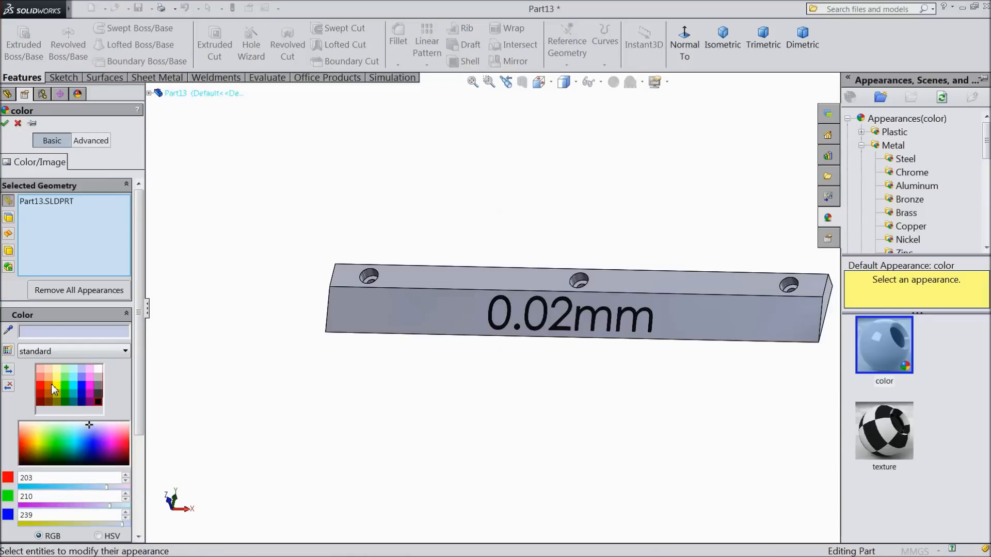
click(48, 386)
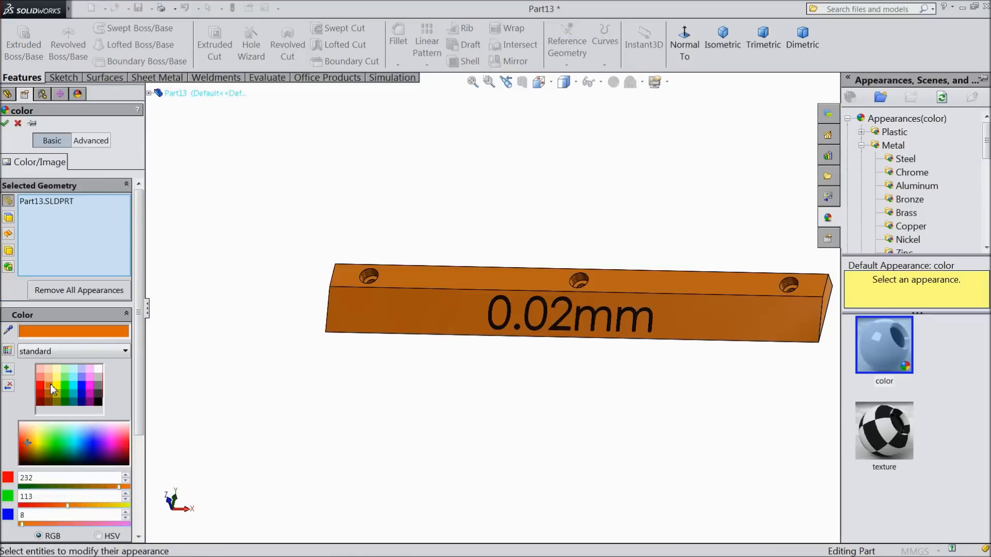
click(5, 124)
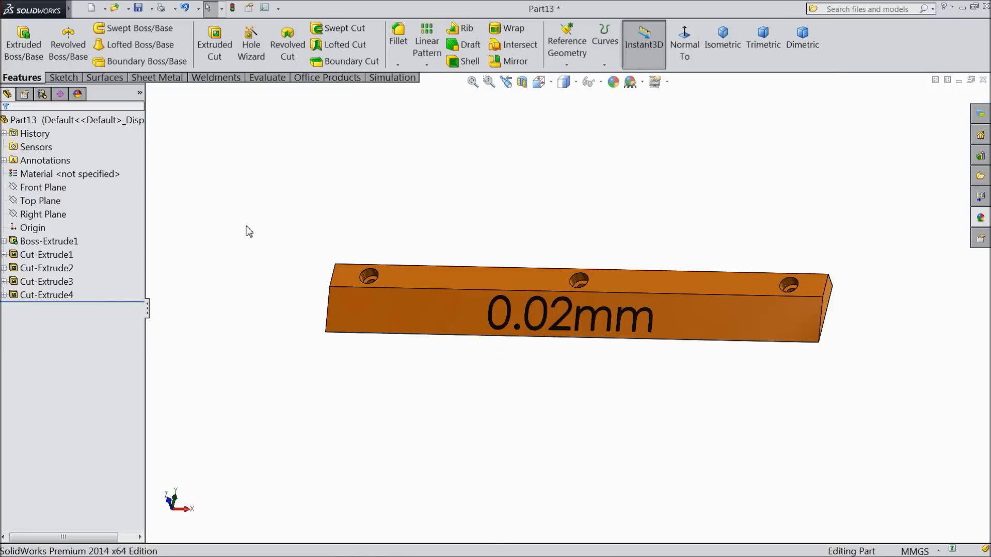
- Save the part as Slider1 in the Vernier Caliper folder
middle_drag(292, 228, 298, 254)
scroll(549, 298, down, 4)
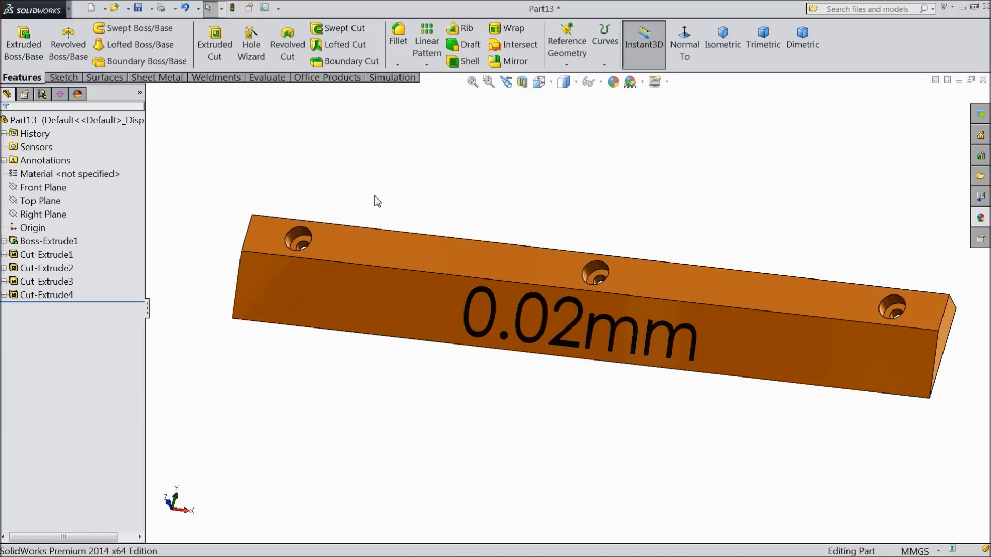
click(139, 9)
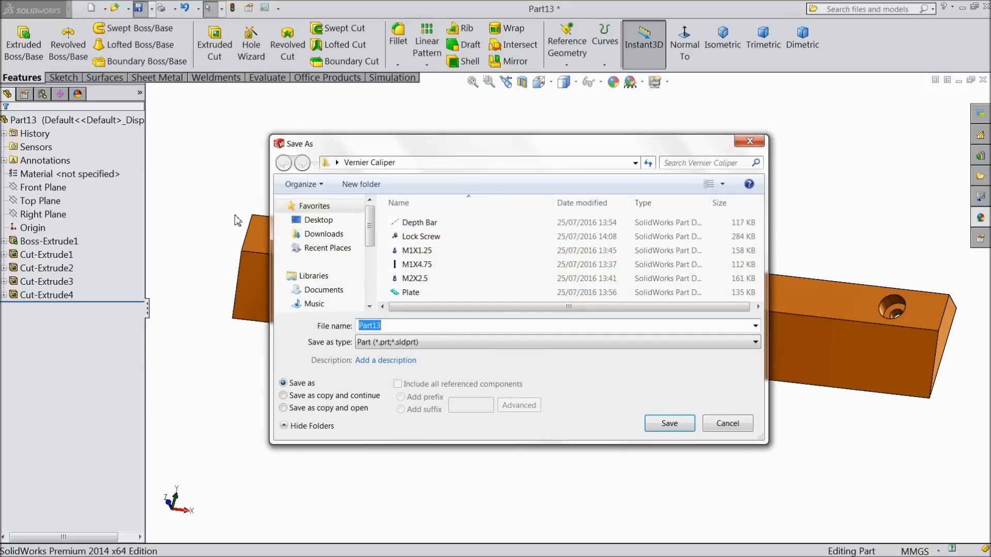
text(Slider1)
click(669, 424)
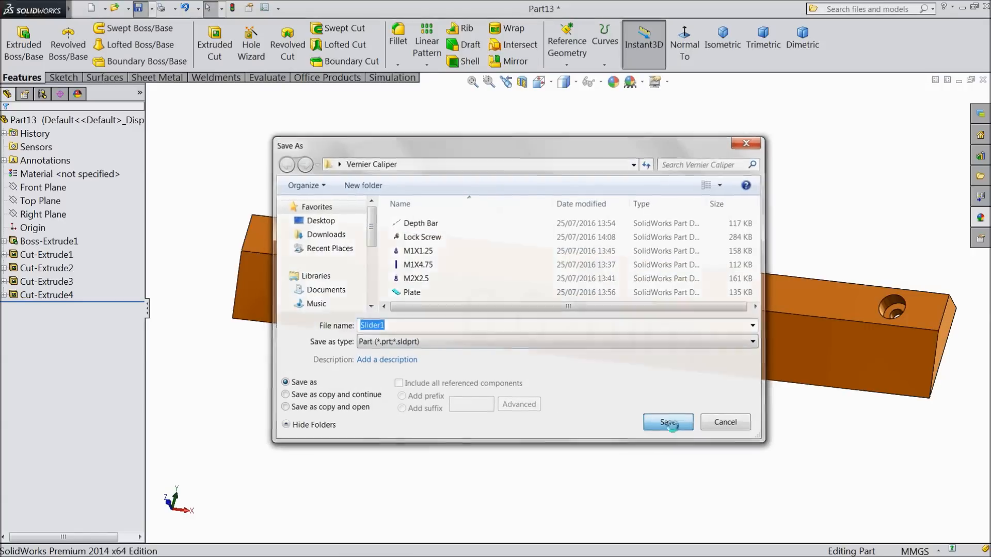
middle_drag(668, 198, 688, 113)
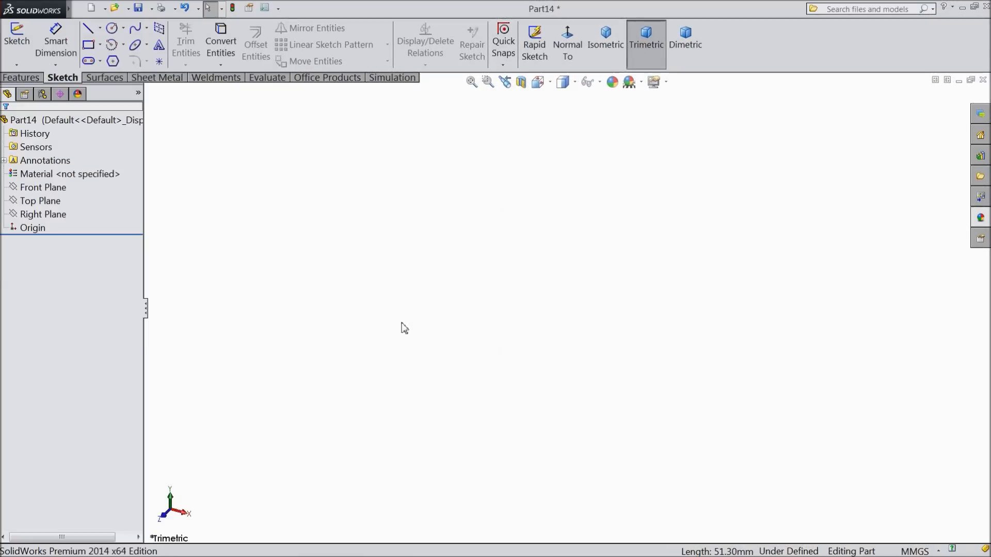
- In the new part, sketch a center rectangle on the Front Plane, centred on the origin, about 275 mm wide and 75 mm high
click(43, 187)
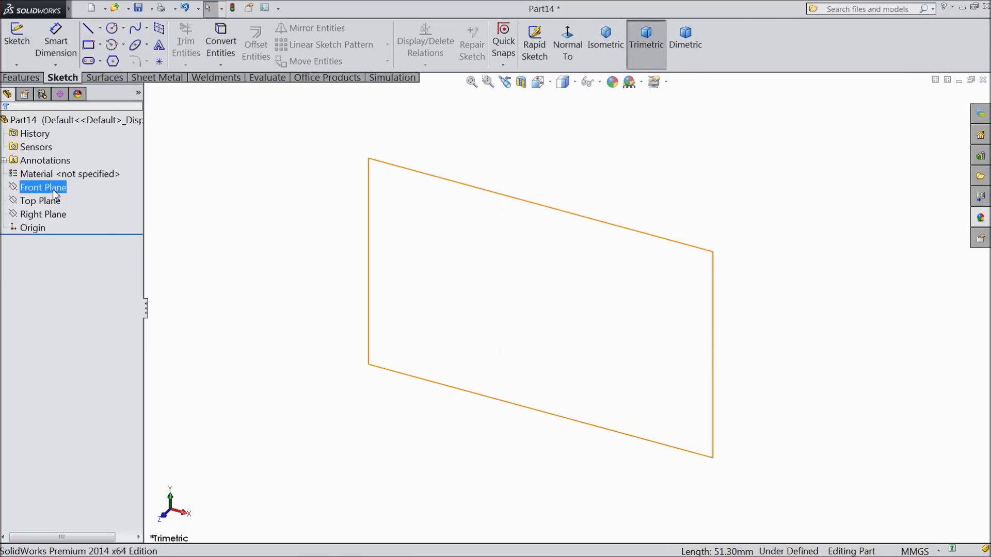
click(96, 170)
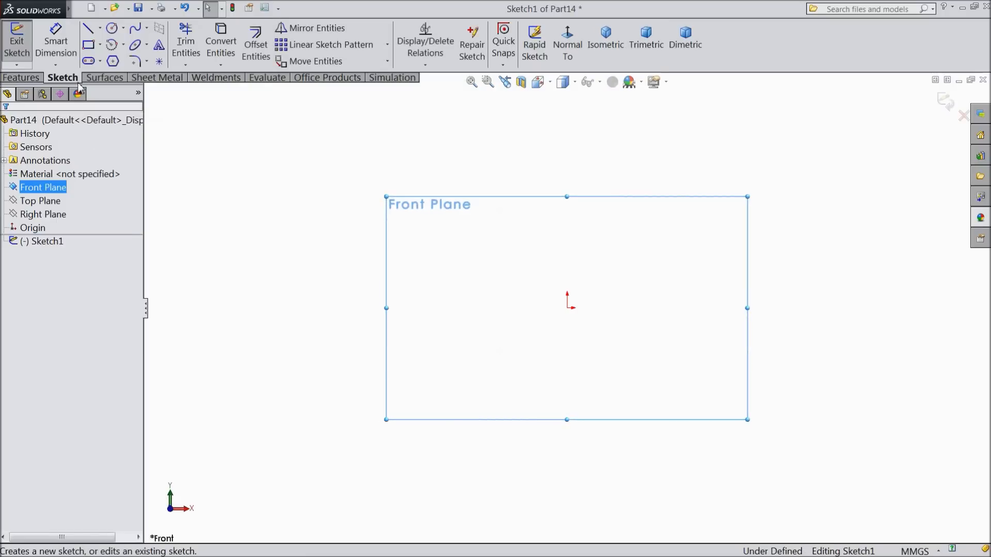
click(99, 45)
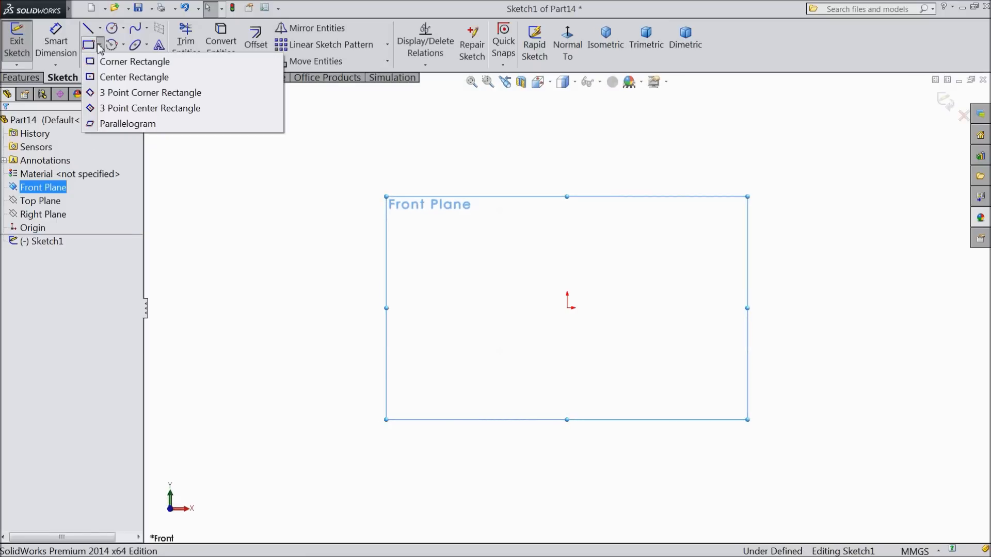
click(121, 75)
click(568, 308)
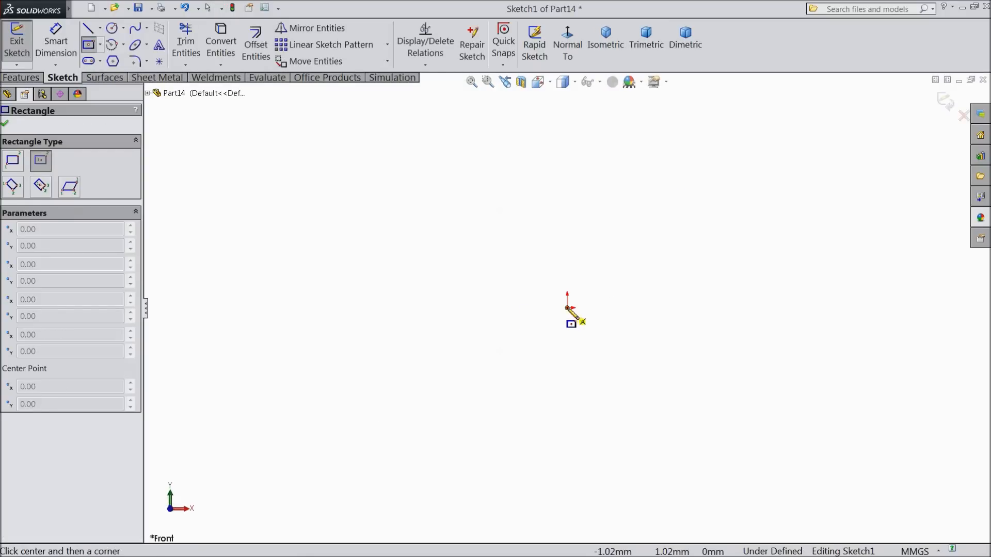
click(288, 233)
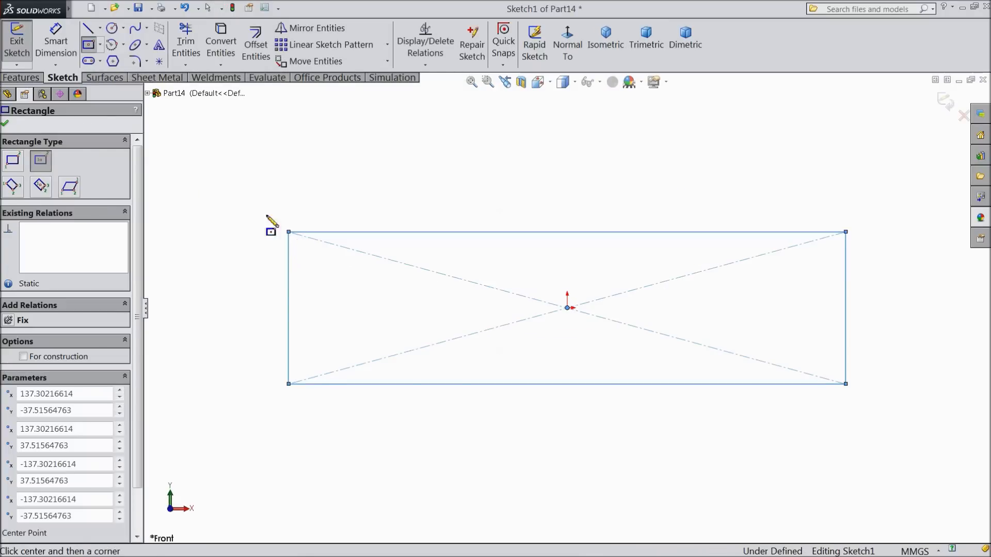
- Dimension the rectangle 54 mm wide and 7.5 mm high
click(55, 41)
click(526, 234)
click(528, 195)
text(54)
click(470, 179)
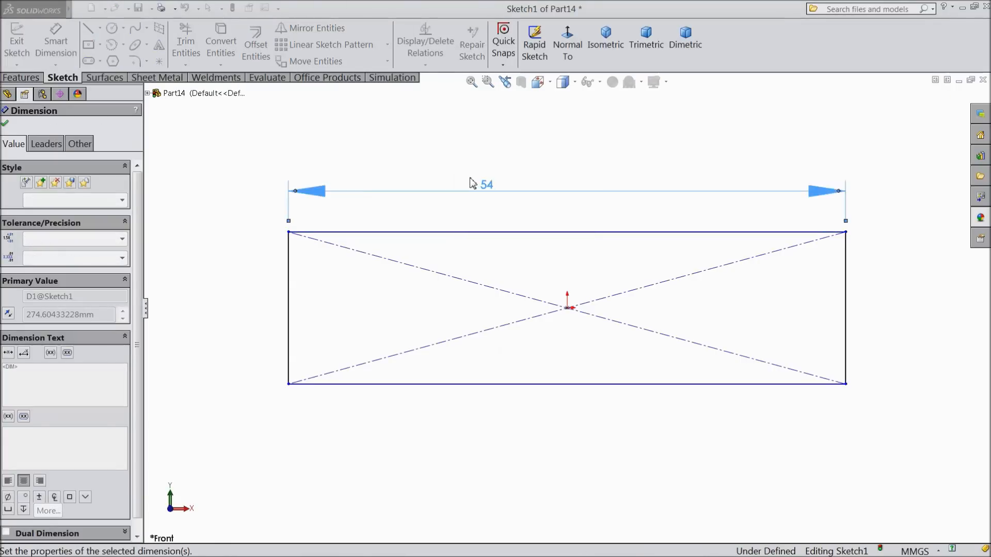
click(288, 308)
click(237, 307)
text(7.5)
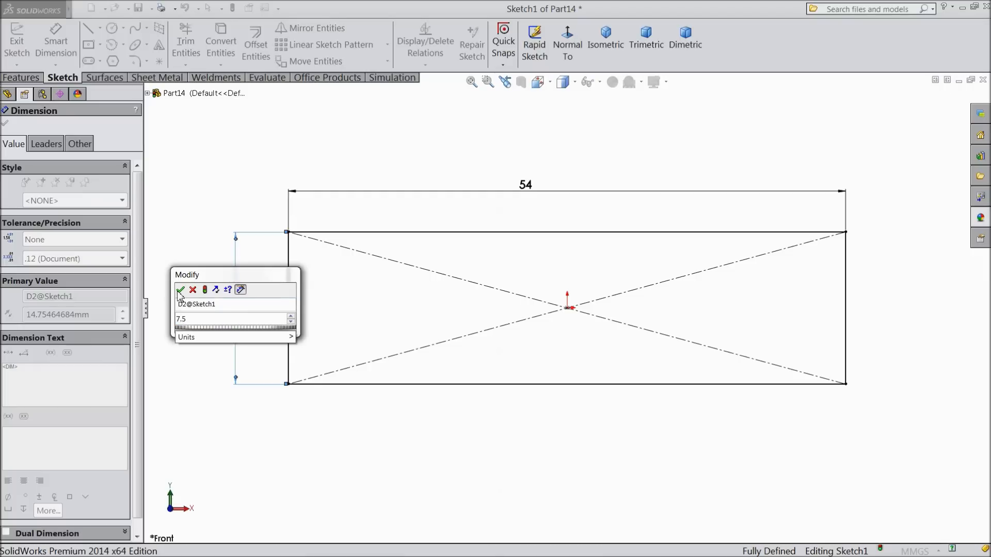
click(180, 290)
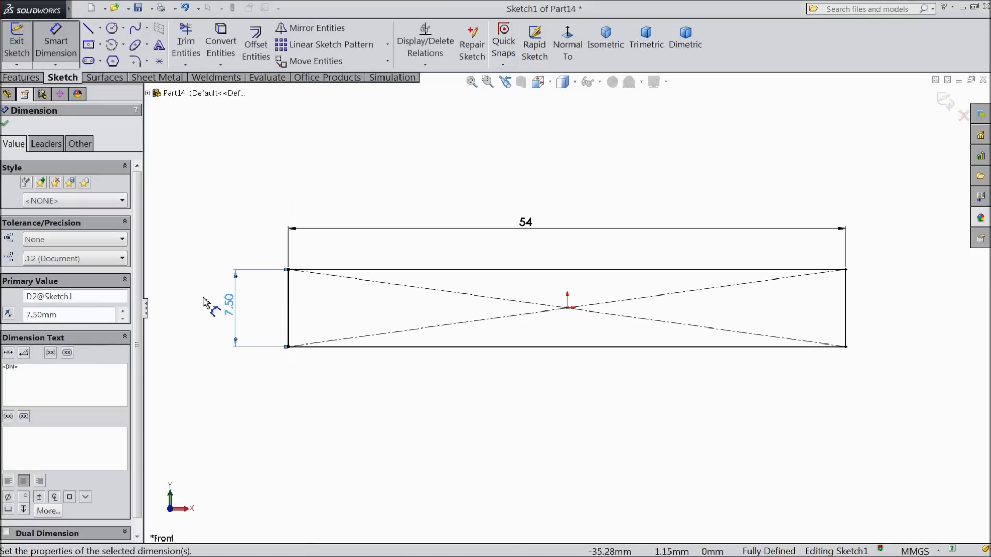
click(53, 56)
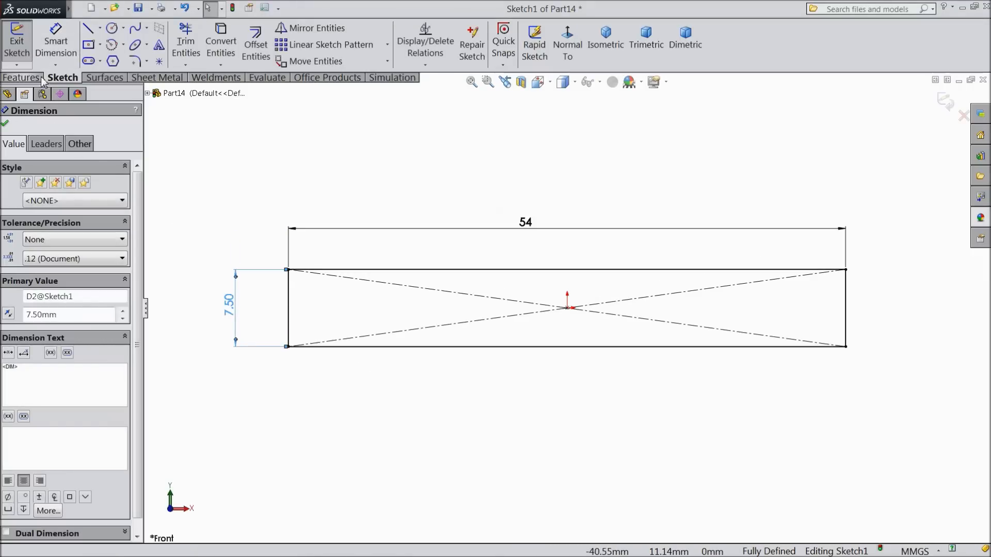
- Extrude the rectangle as a blind boss 2 mm deep
click(34, 78)
click(34, 56)
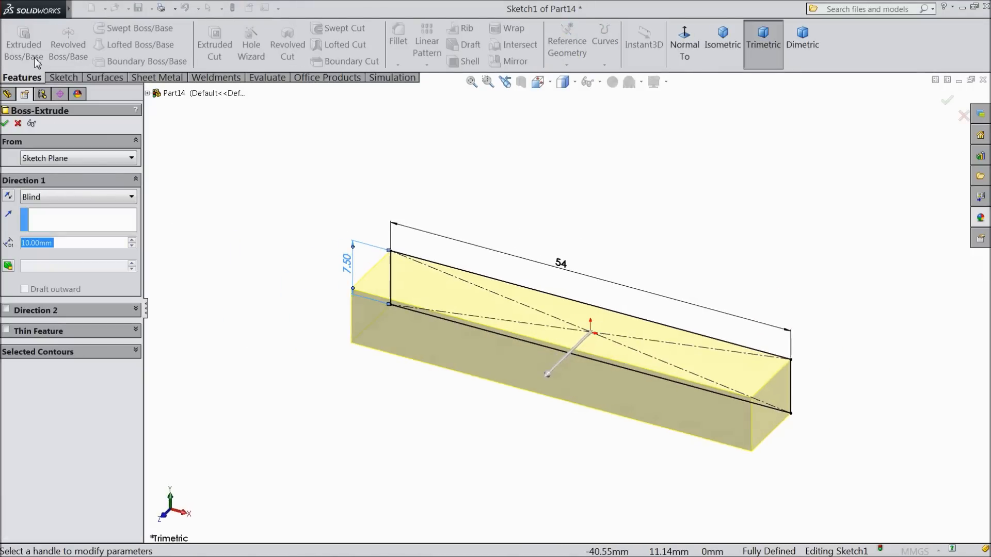
text(2)
key(Return)
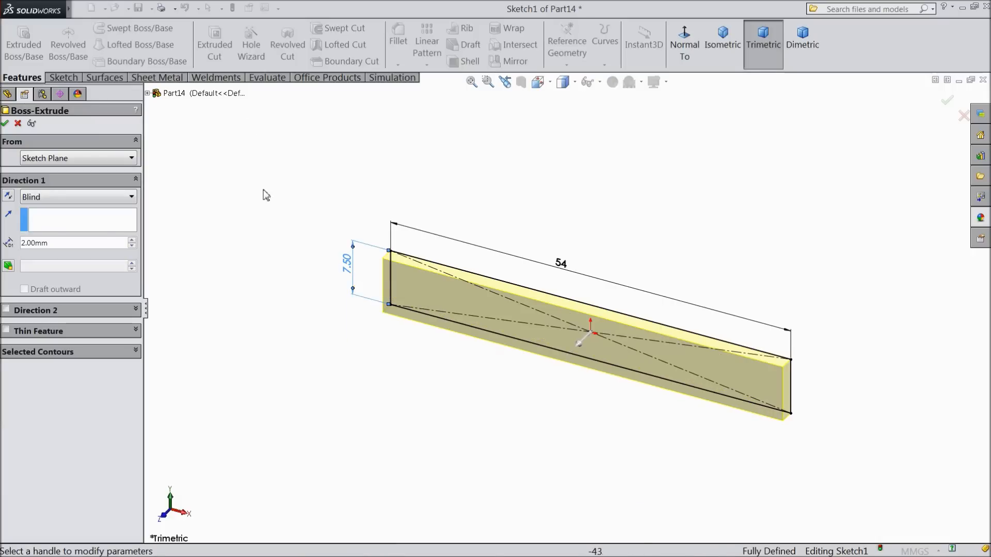
click(5, 124)
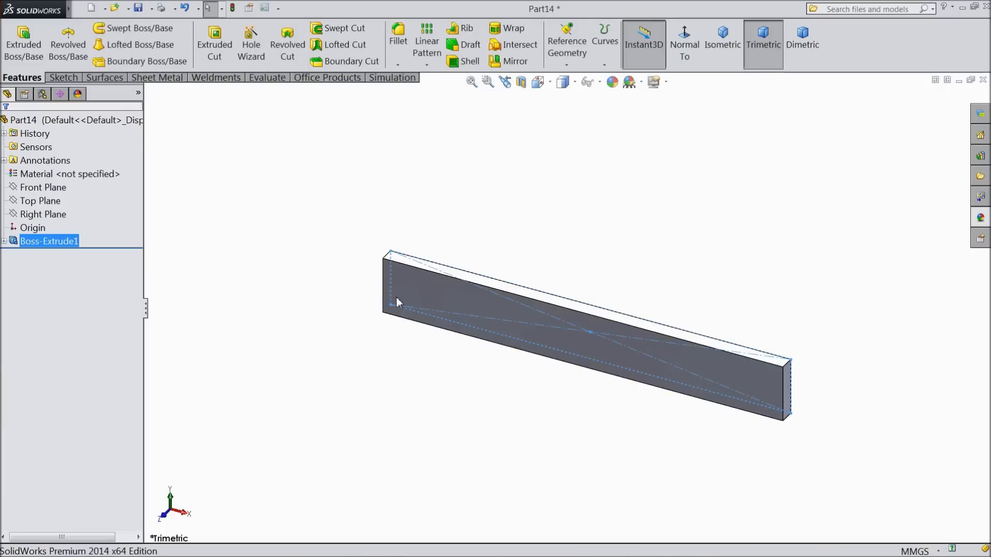
- Sketch a closed triangle on the bar's right end face, spanning its lower edge and rising along the front edge to about 3.6 mm below the top
scroll(738, 384, down, 3)
click(732, 385)
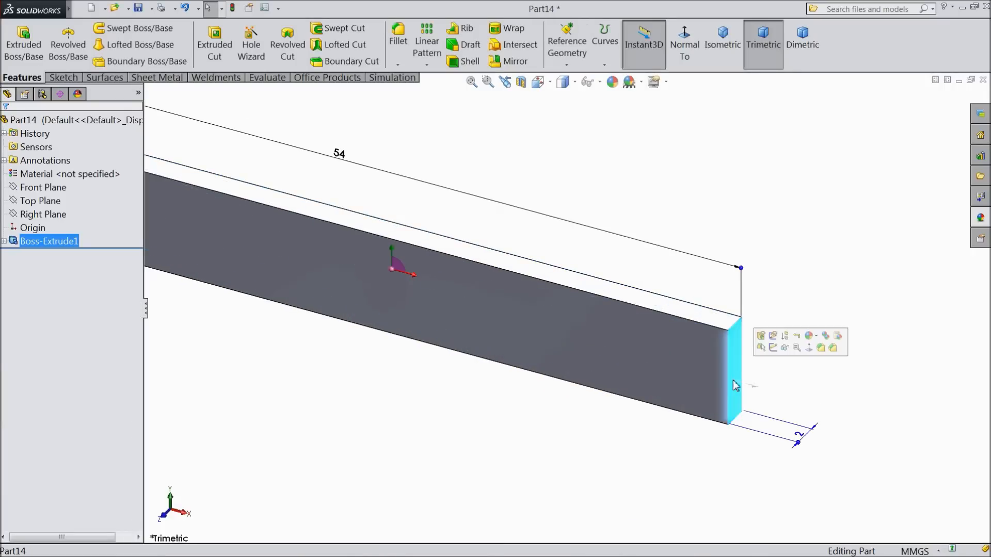
click(774, 353)
click(687, 51)
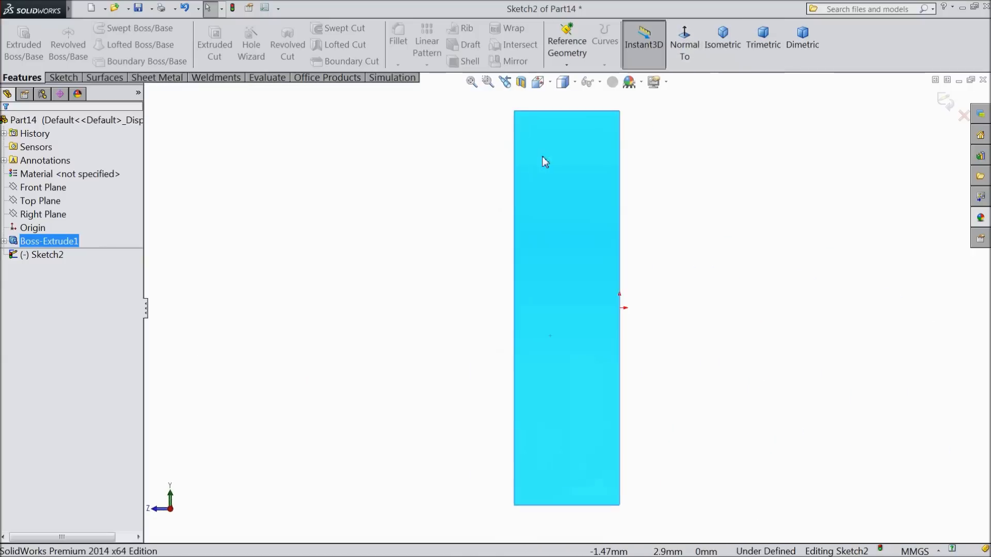
click(58, 79)
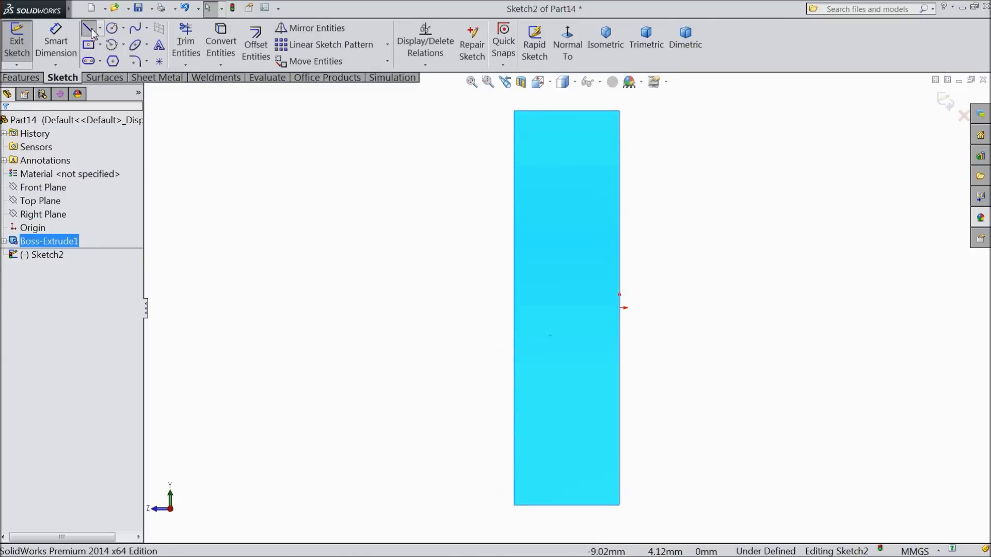
click(88, 28)
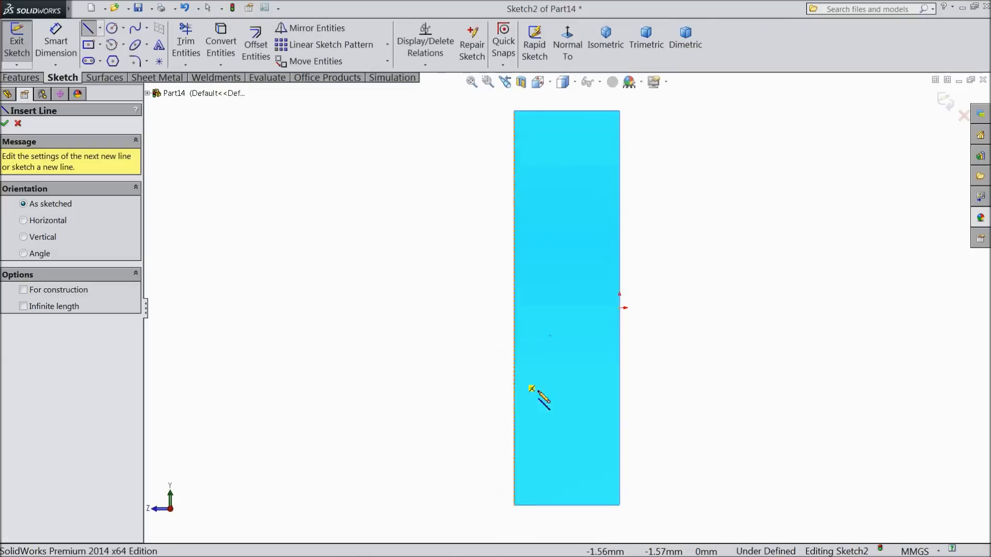
click(619, 505)
click(514, 300)
click(514, 505)
click(619, 506)
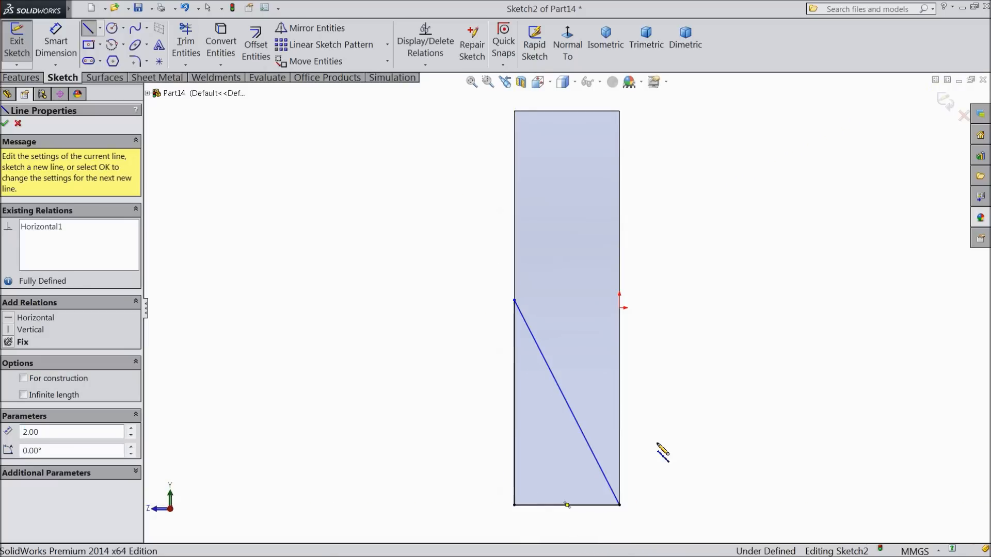
right_click(658, 454)
click(689, 149)
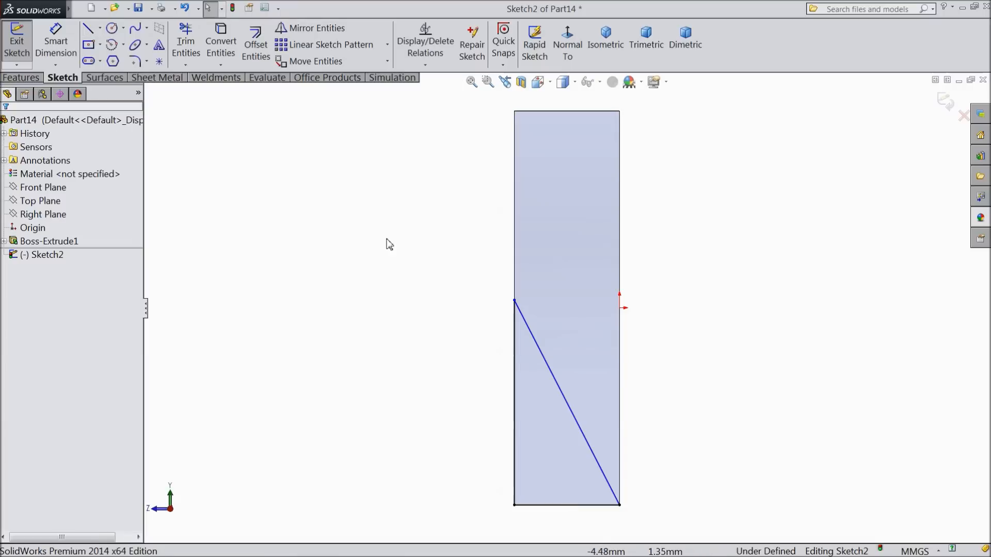
- Dimension the triangle's upper corner 3 mm below the end face's top edge
click(56, 42)
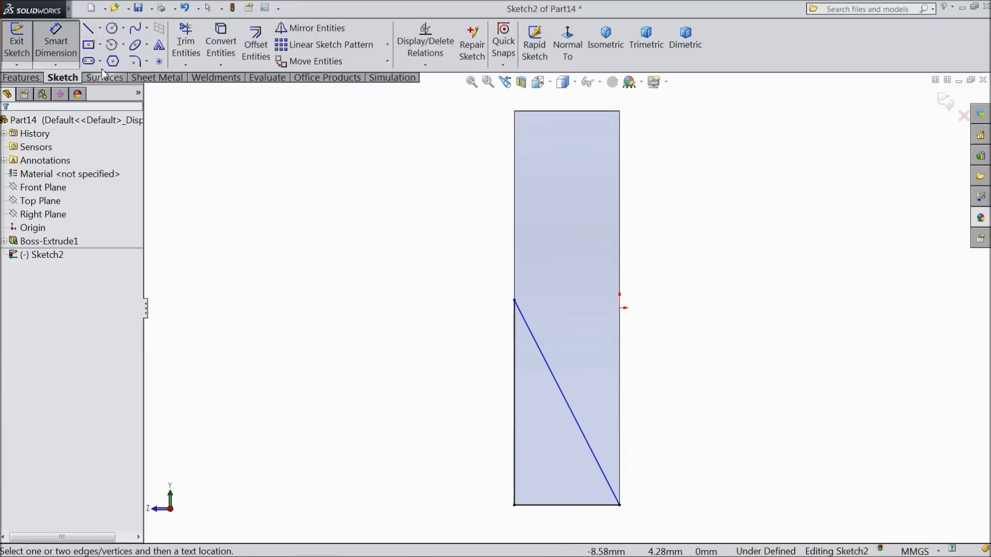
click(514, 301)
click(533, 111)
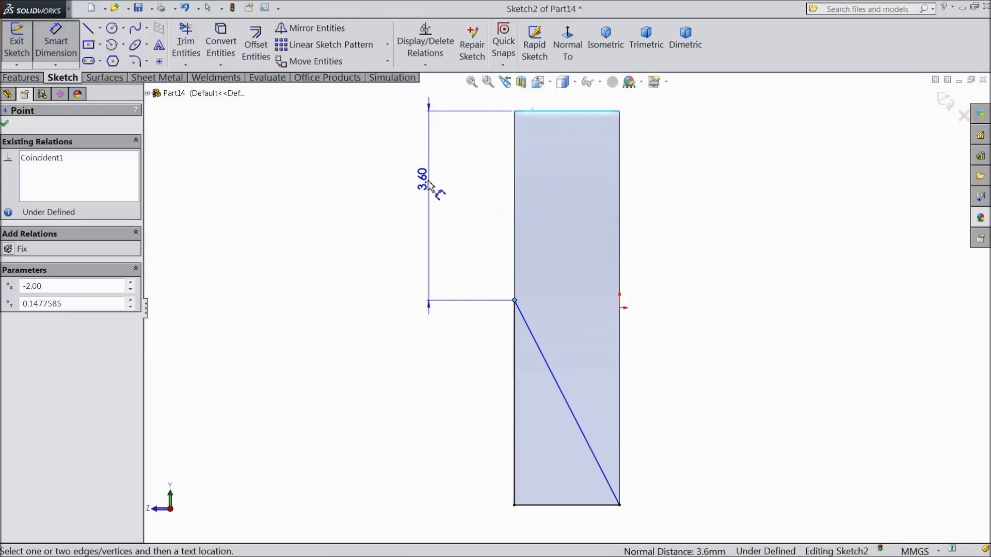
click(428, 180)
text(3)
click(372, 167)
click(5, 124)
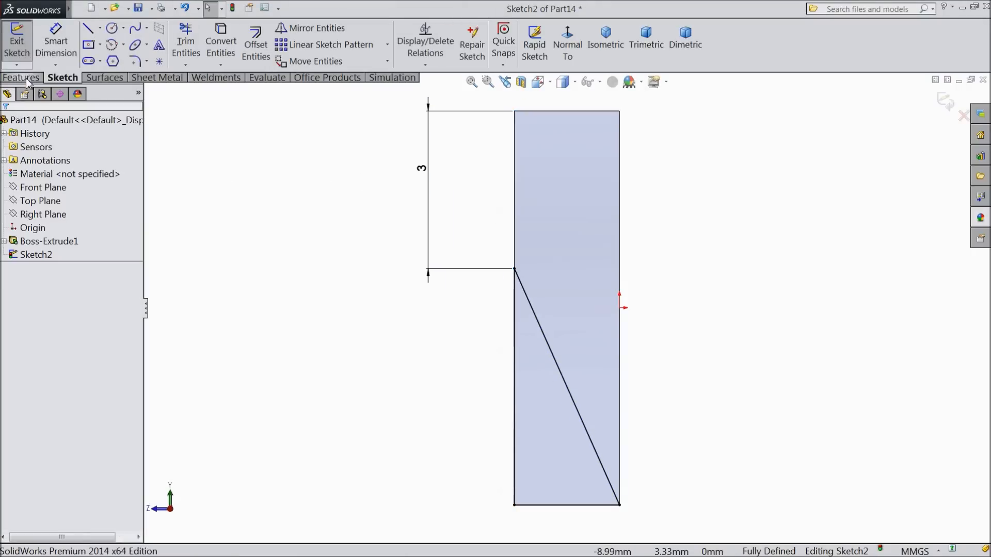
- Cut the triangle along the full length of the bar with a Through All Extruded Cut to form a sloped face
click(22, 77)
click(216, 62)
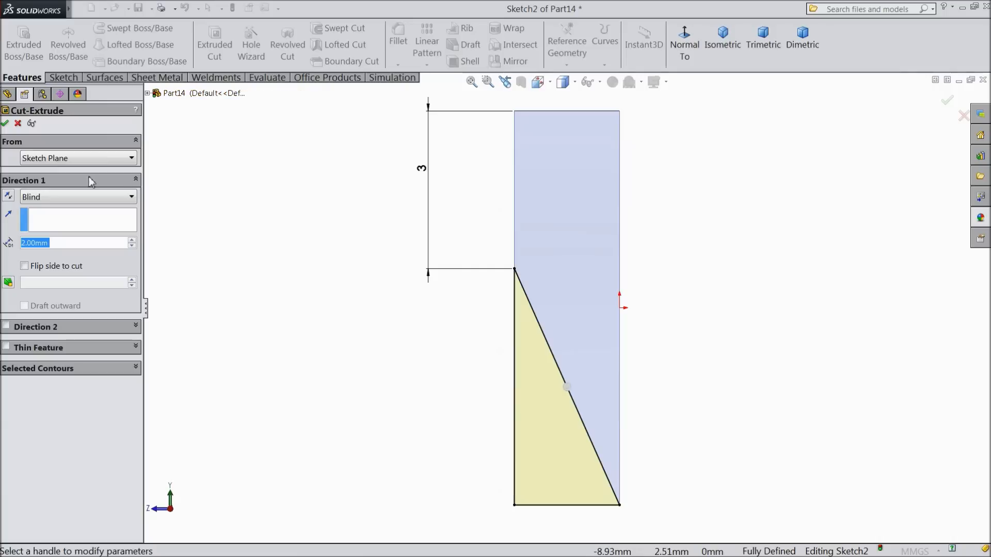
click(77, 197)
click(68, 228)
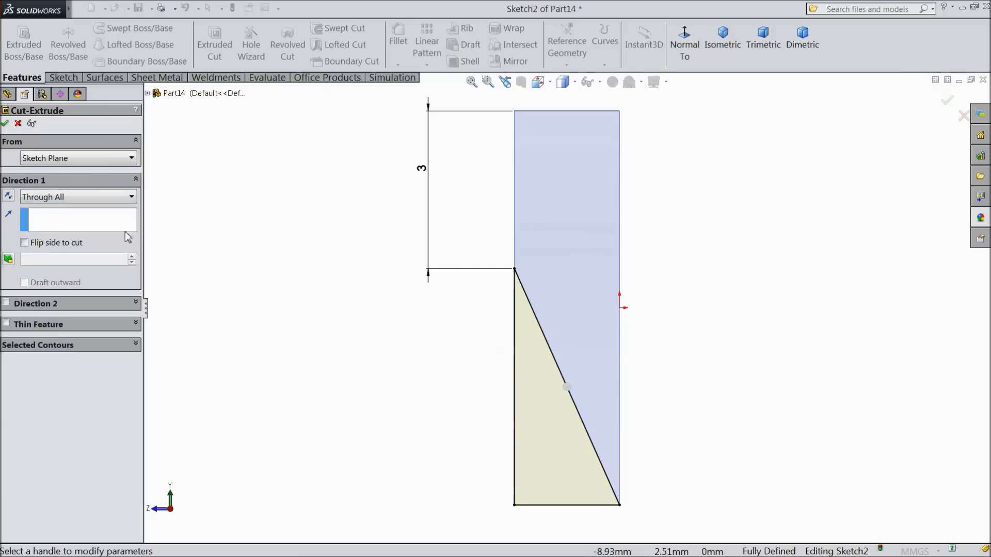
middle_drag(263, 259, 322, 289)
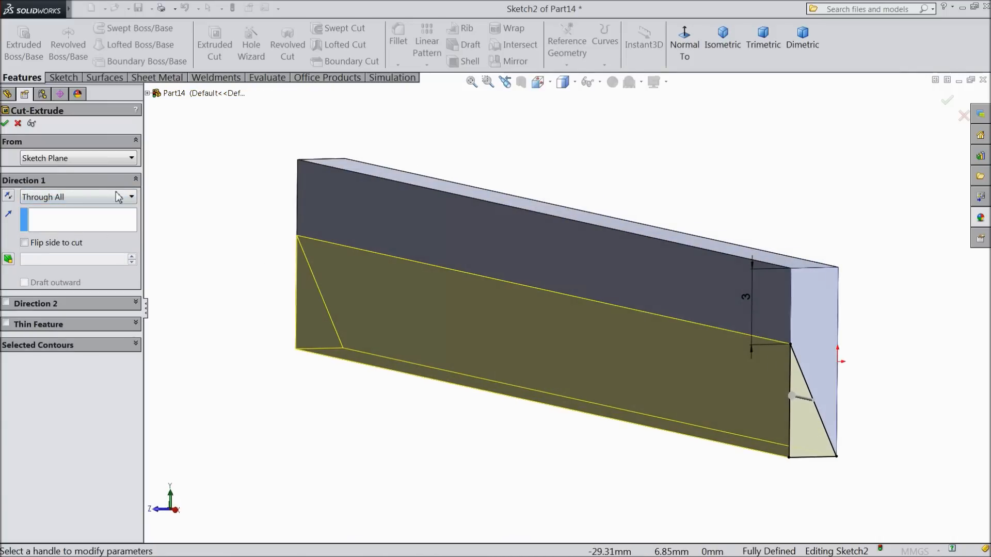
click(6, 123)
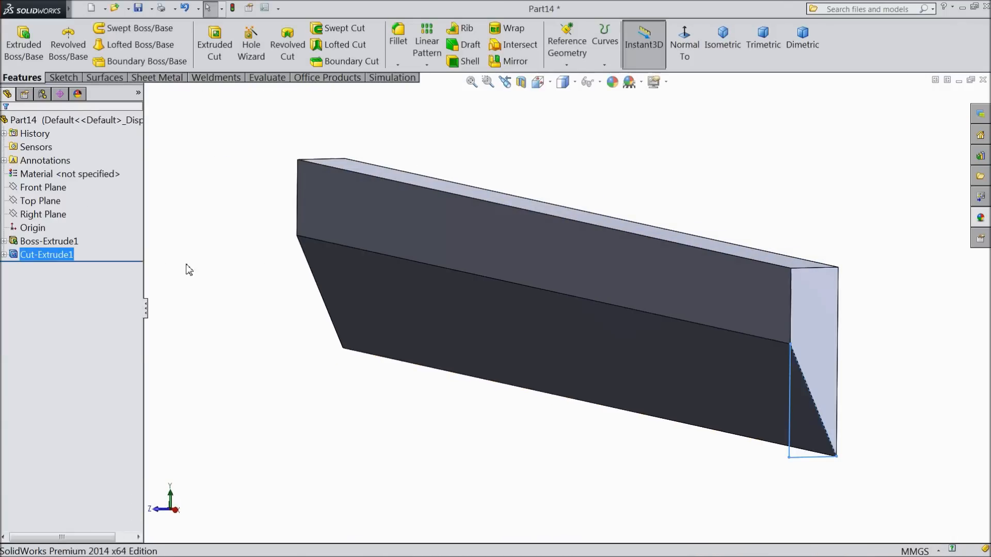
- Sketch three circles along the bar's upper front face: about 2 mm diameter near each end and about 1.5 mm above the origin
click(469, 258)
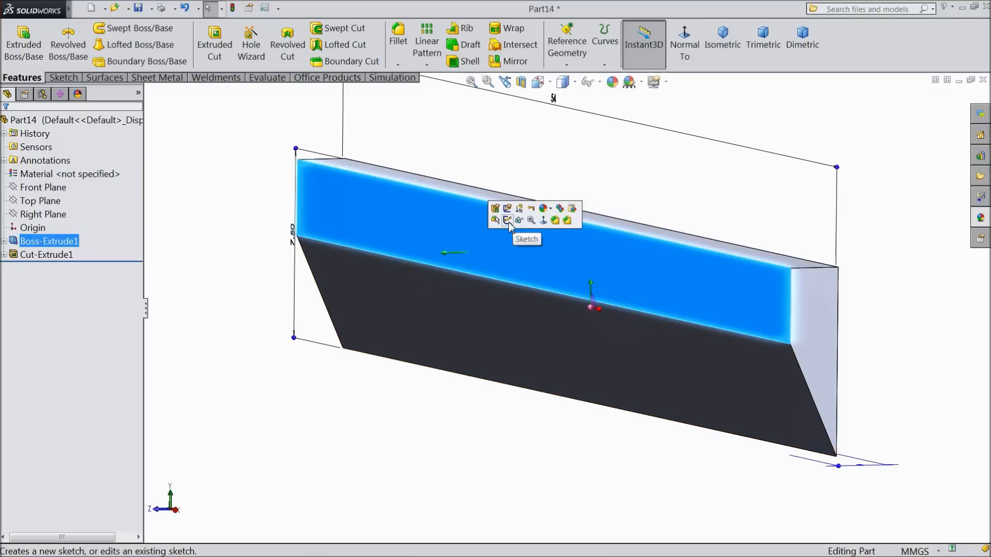
click(508, 220)
click(690, 68)
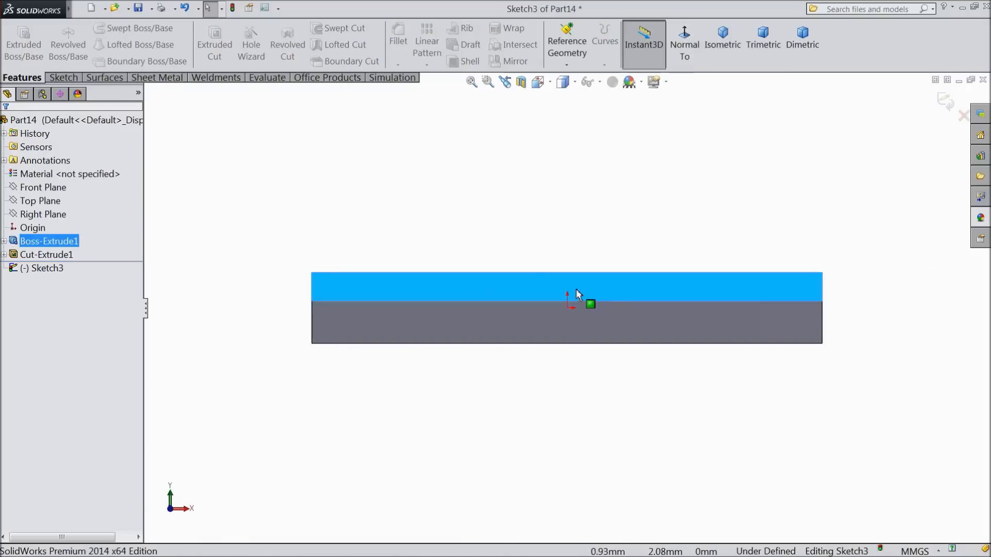
click(66, 77)
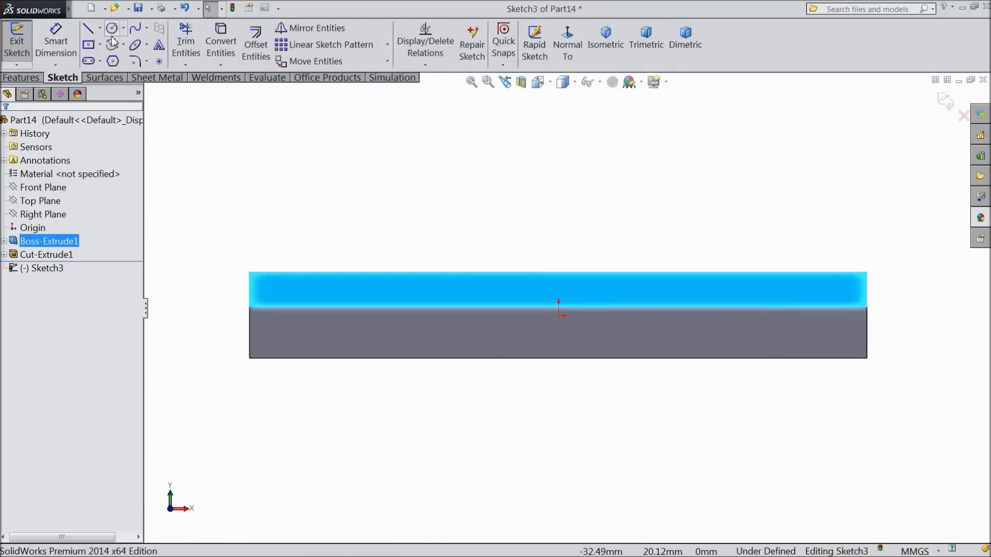
click(111, 28)
scroll(537, 316, down, 1)
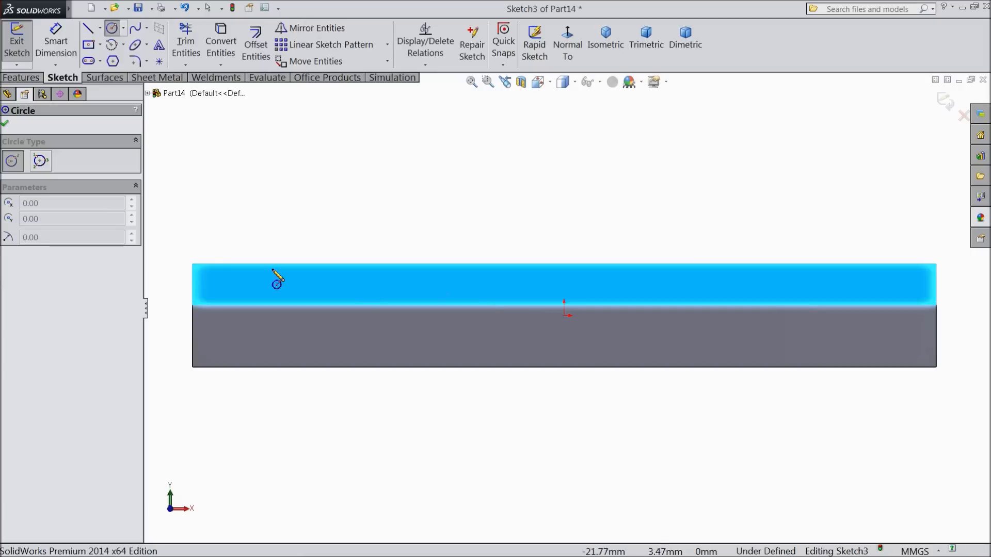
click(238, 286)
click(250, 295)
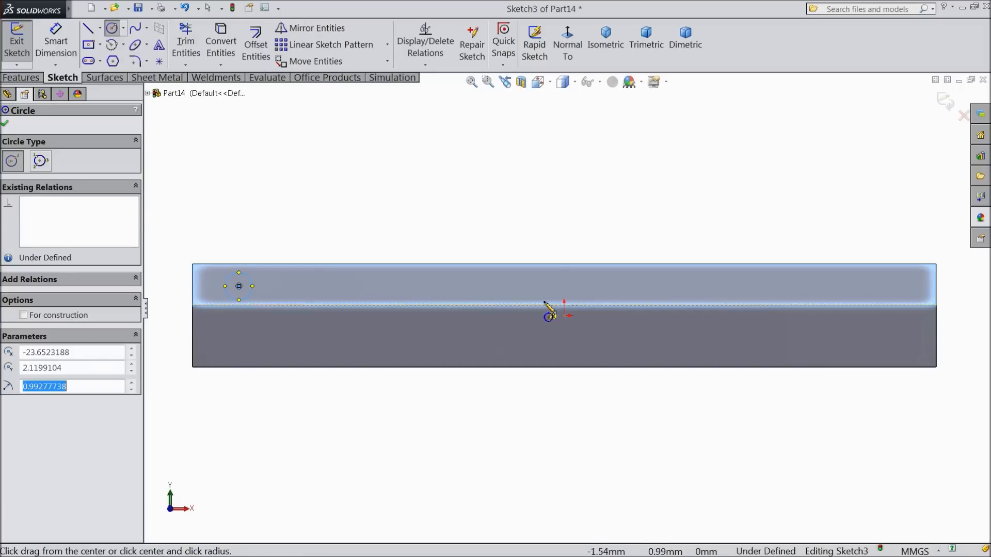
click(564, 283)
click(573, 290)
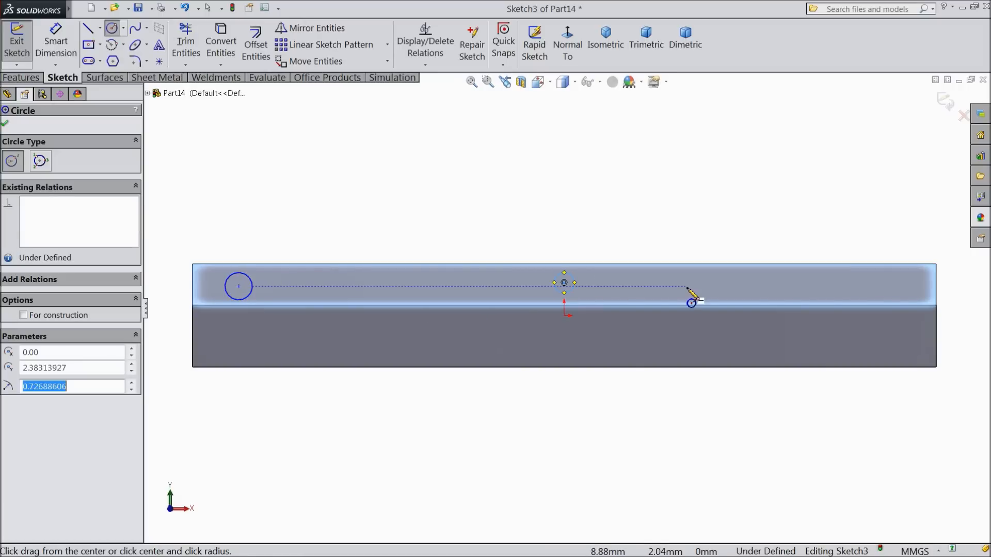
click(886, 283)
click(897, 304)
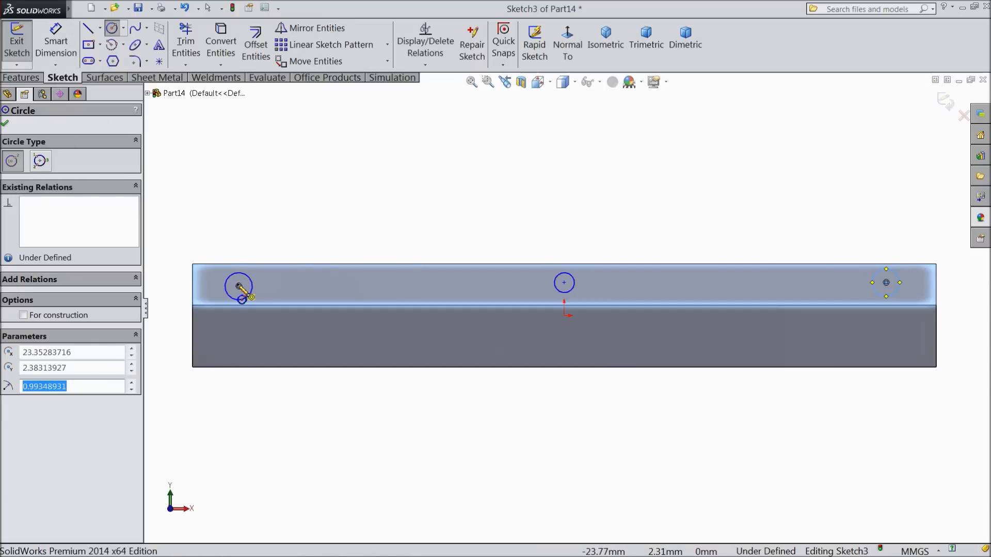
click(112, 31)
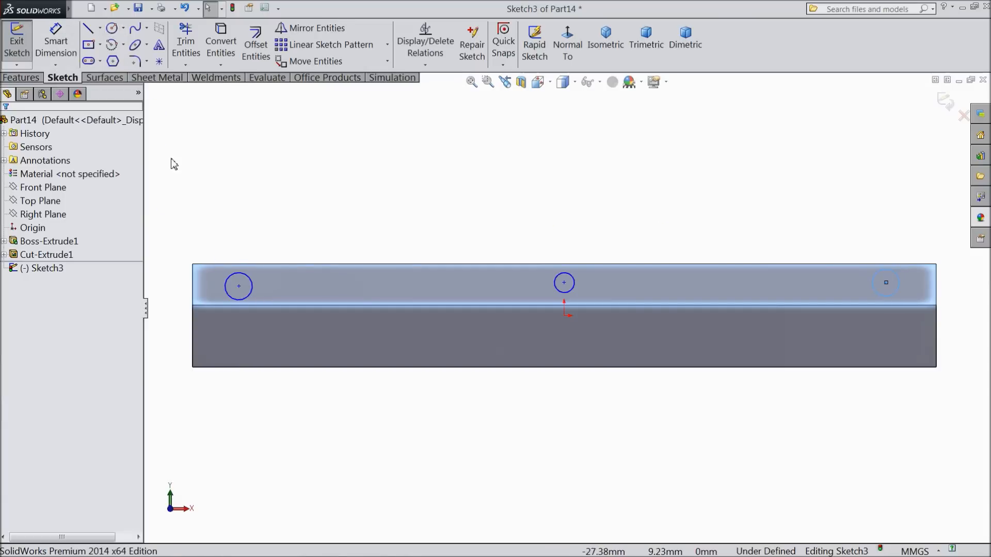
- Align the centres of the three circles with a Horizontal relation
click(238, 285)
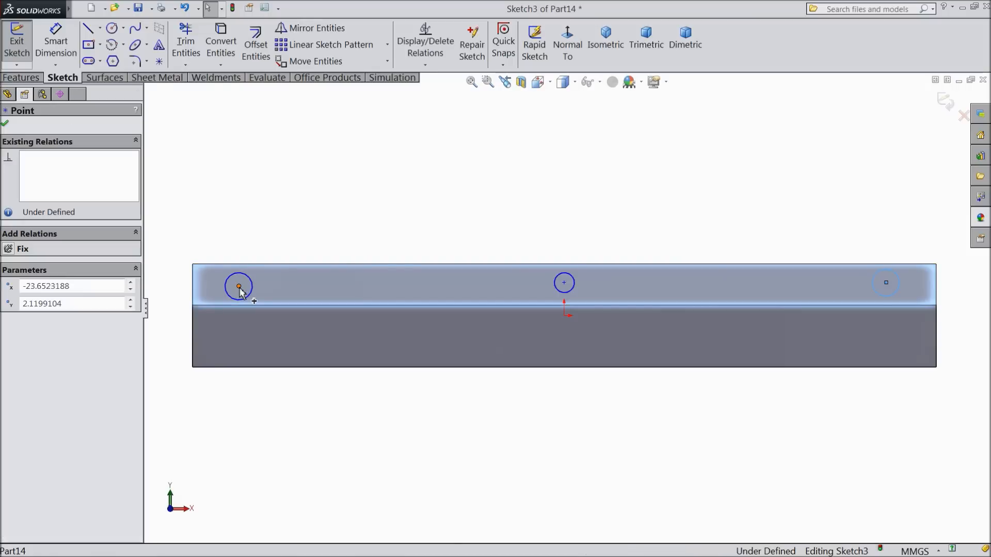
ctrl+click(564, 282)
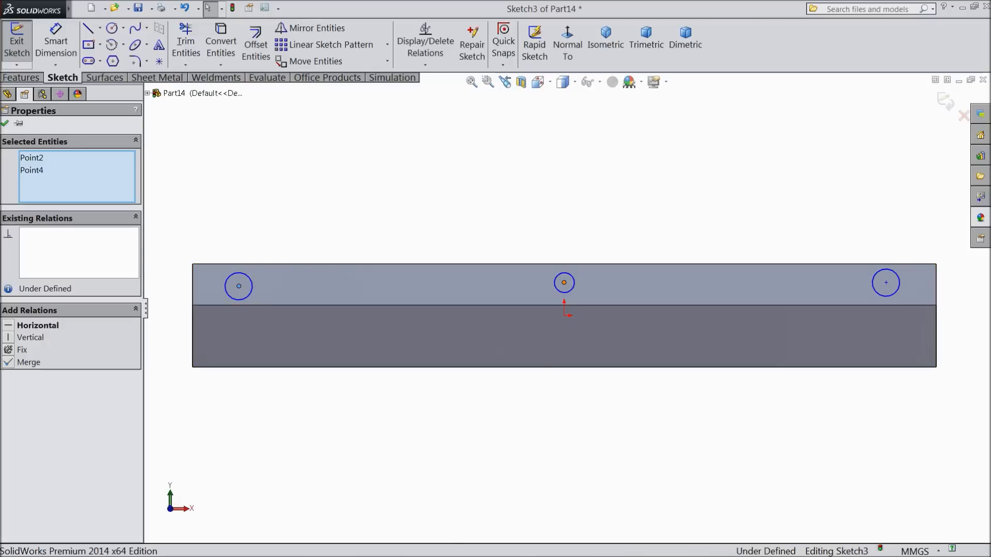
ctrl+click(885, 283)
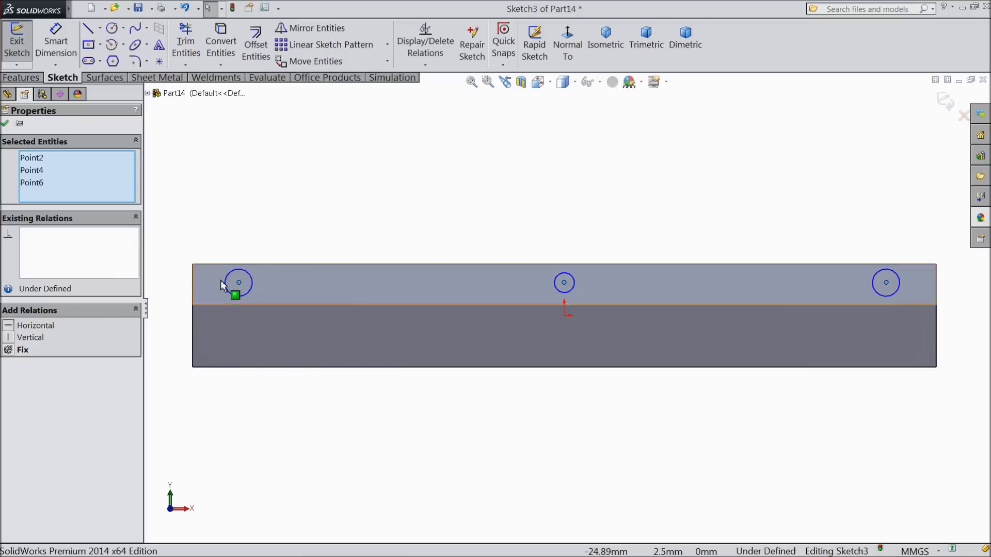
- Make the three circles the same size with an Equal relation
click(253, 295)
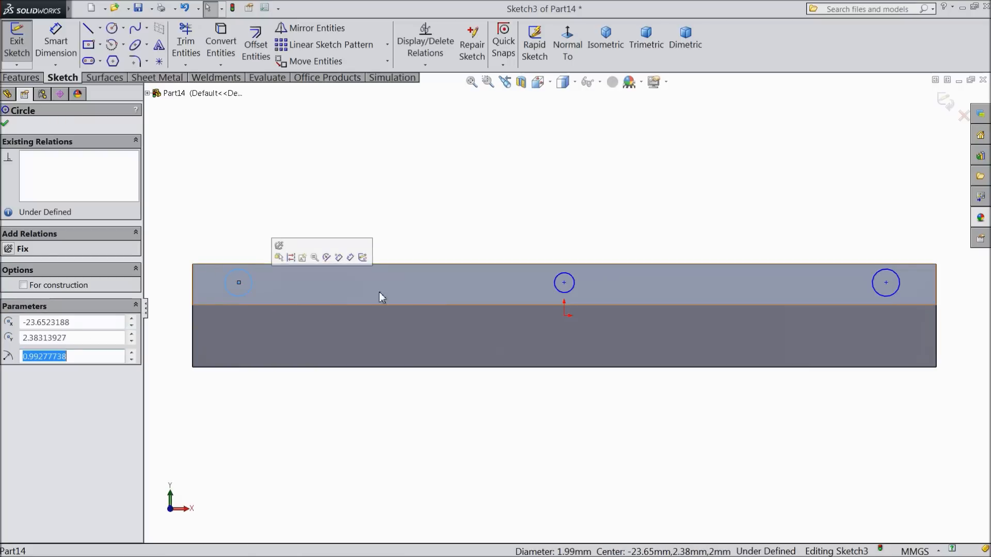
ctrl+click(571, 291)
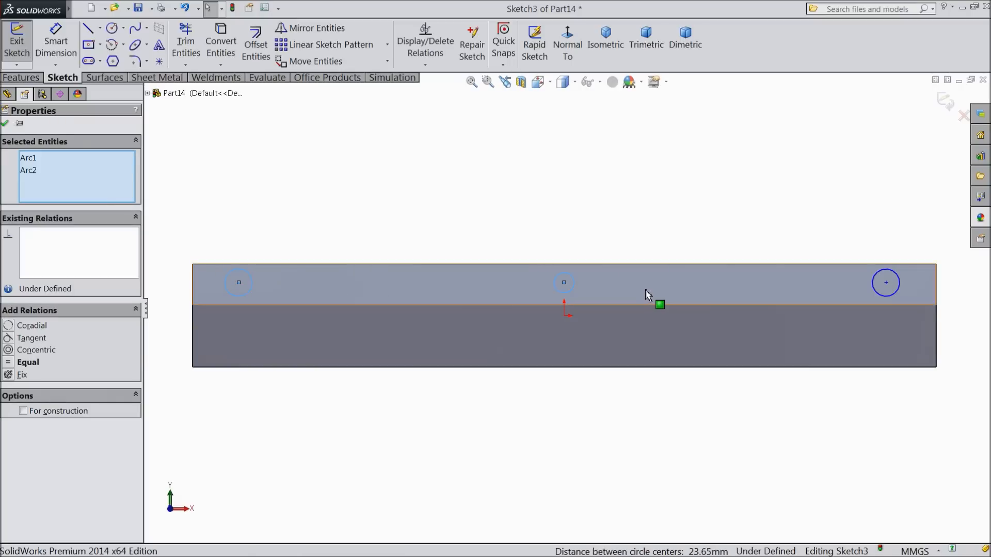
ctrl+click(889, 297)
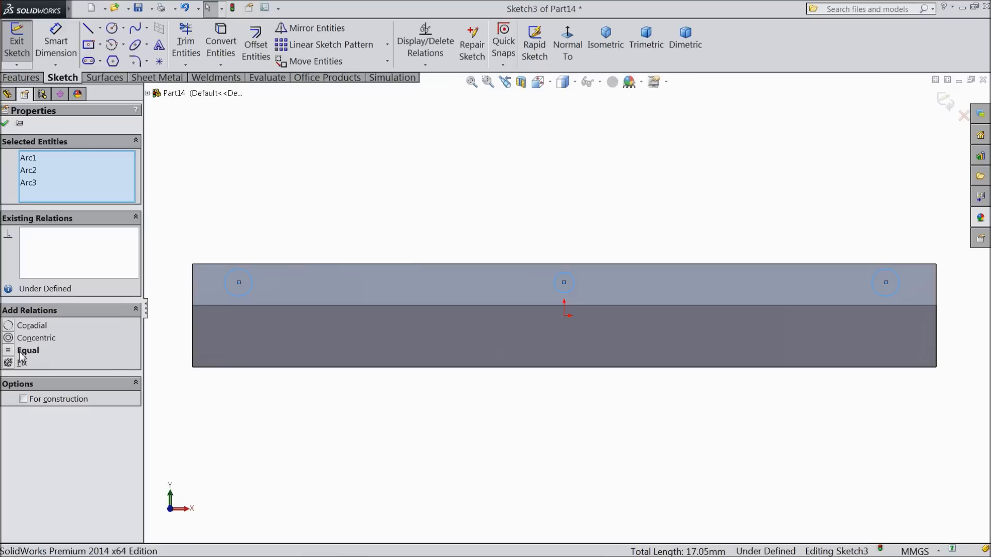
click(5, 123)
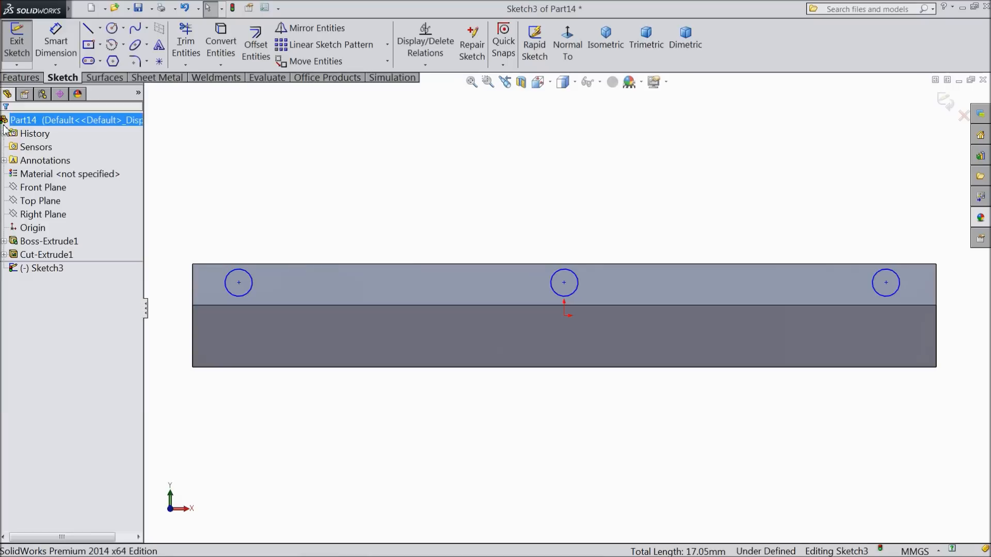
- Dimension the left circle's centre 1.5 mm below the bar's top edge
click(54, 42)
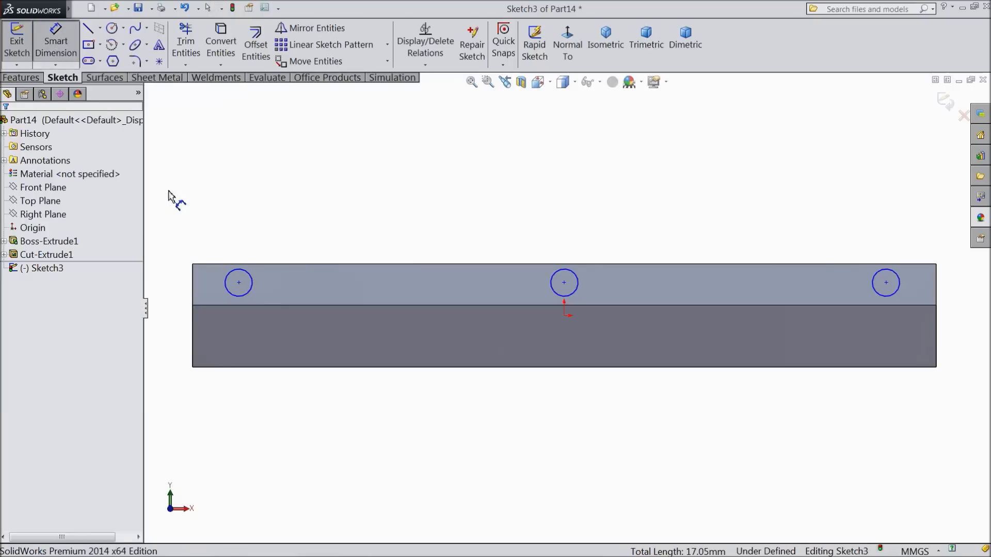
click(239, 283)
click(268, 264)
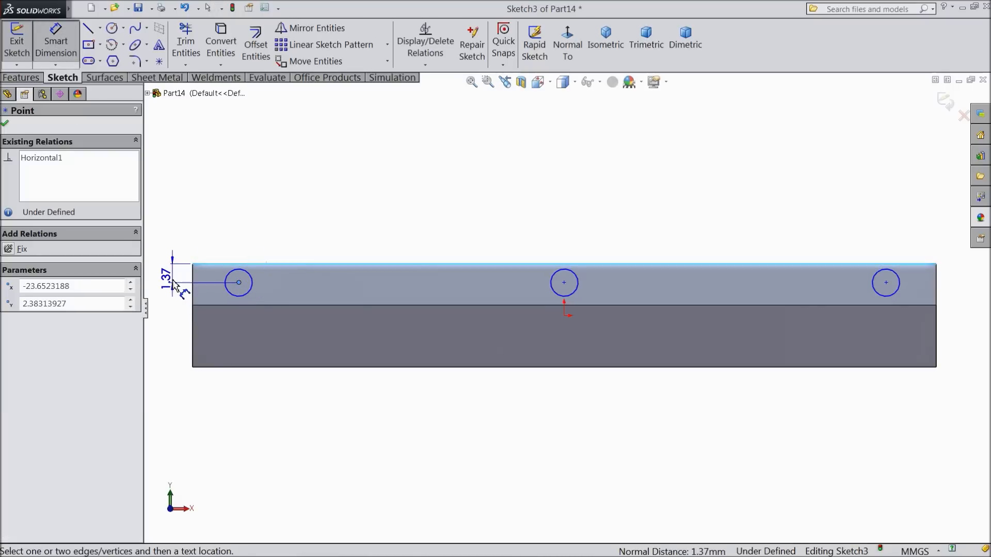
click(172, 259)
text(1.5)
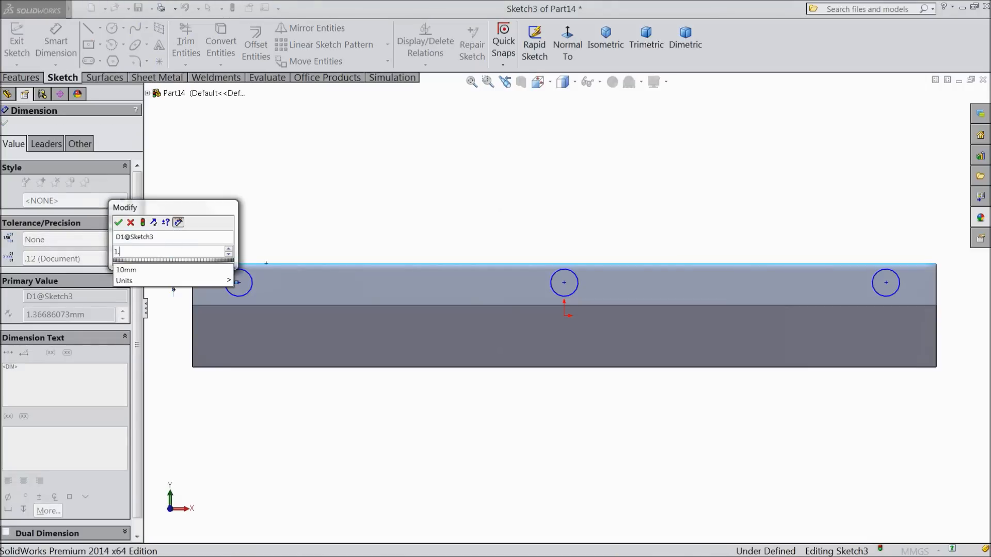
click(120, 222)
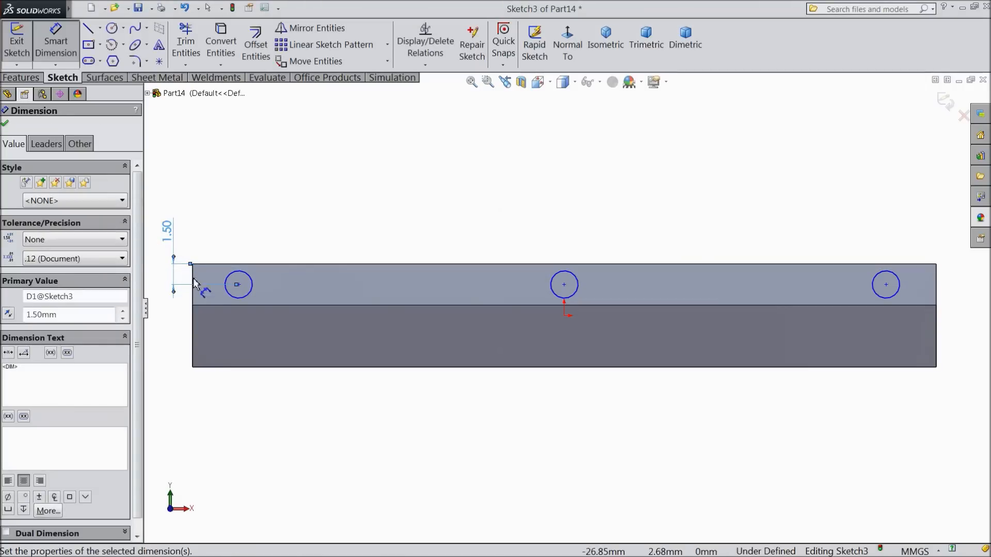
- Dimension the left circle's diameter as 2 mm
click(252, 292)
click(256, 191)
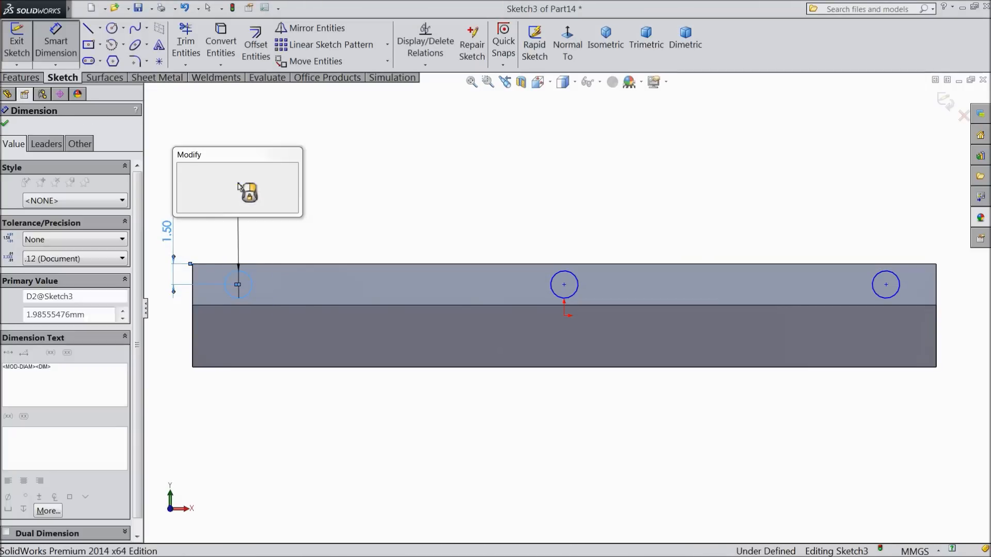
text(2)
click(184, 170)
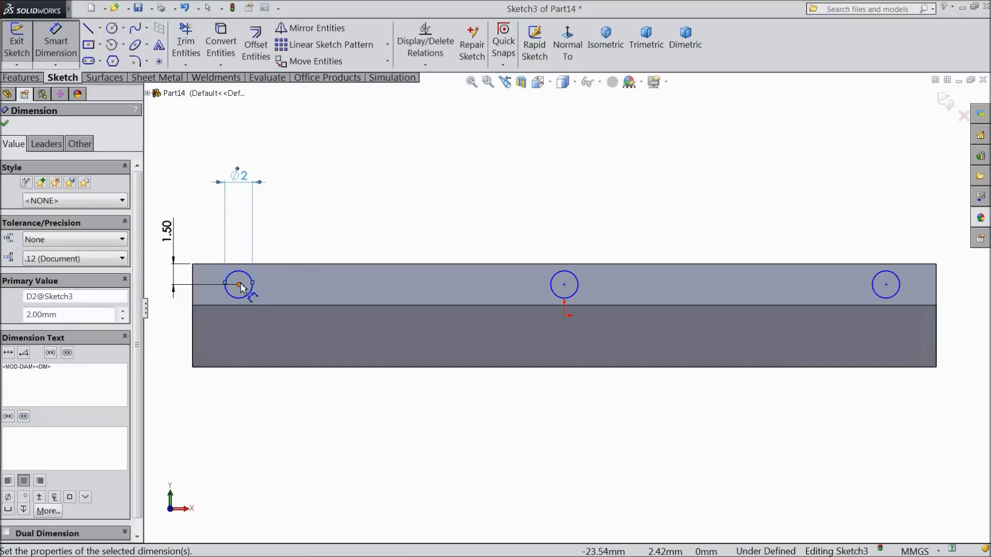
- Dimension the left circle's centre 4 mm from the bar's left end
click(247, 299)
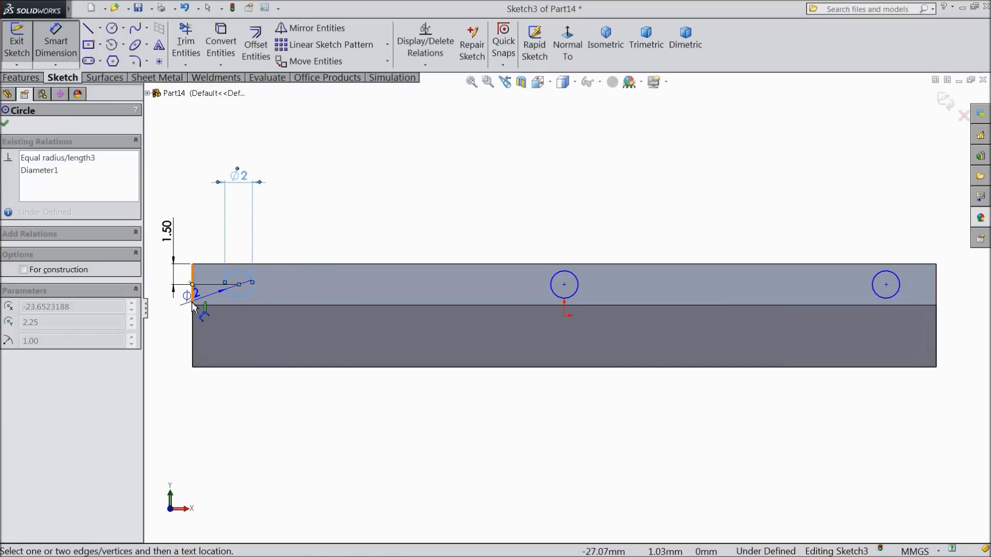
click(193, 303)
click(218, 135)
text(4)
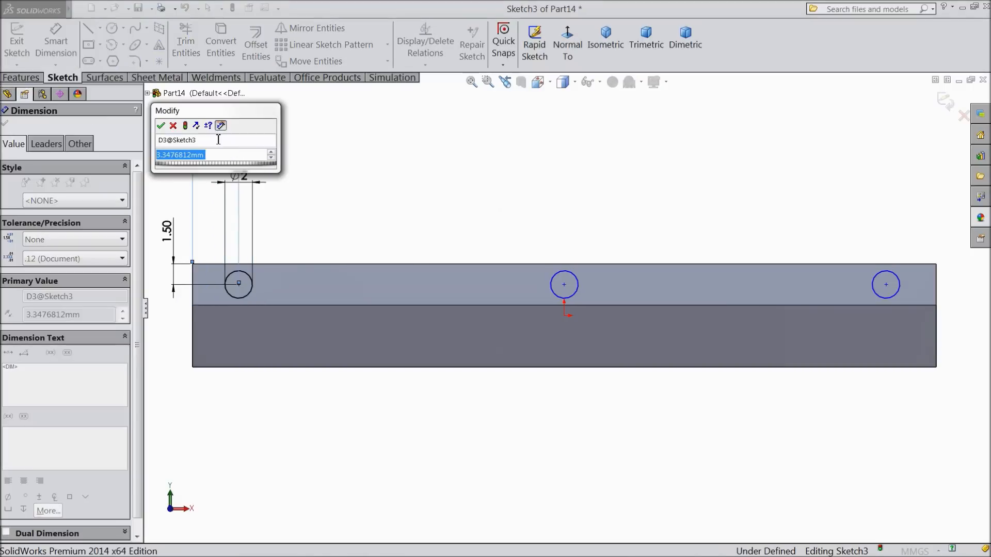
click(161, 126)
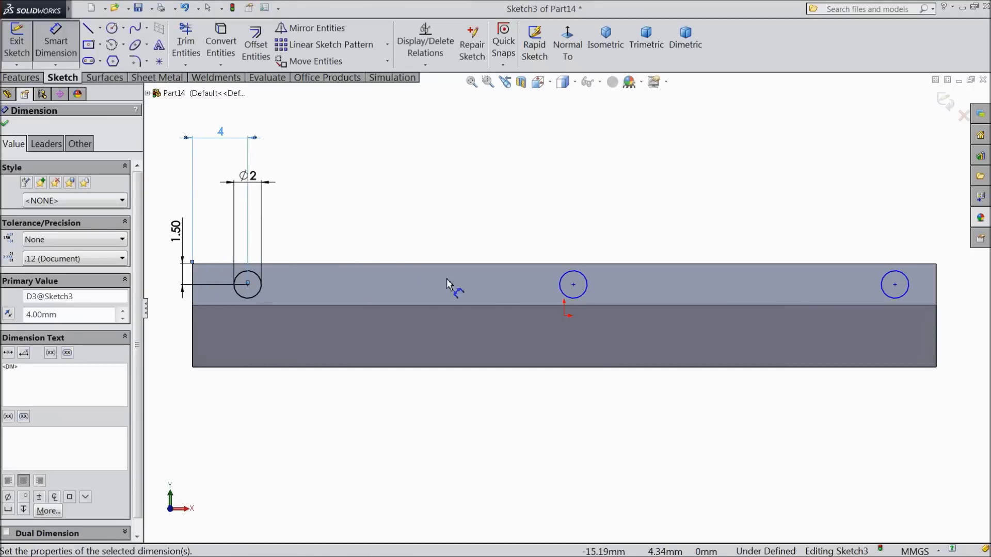
- Dimension the middle circle's centre 27 mm from the bar's left end
click(580, 302)
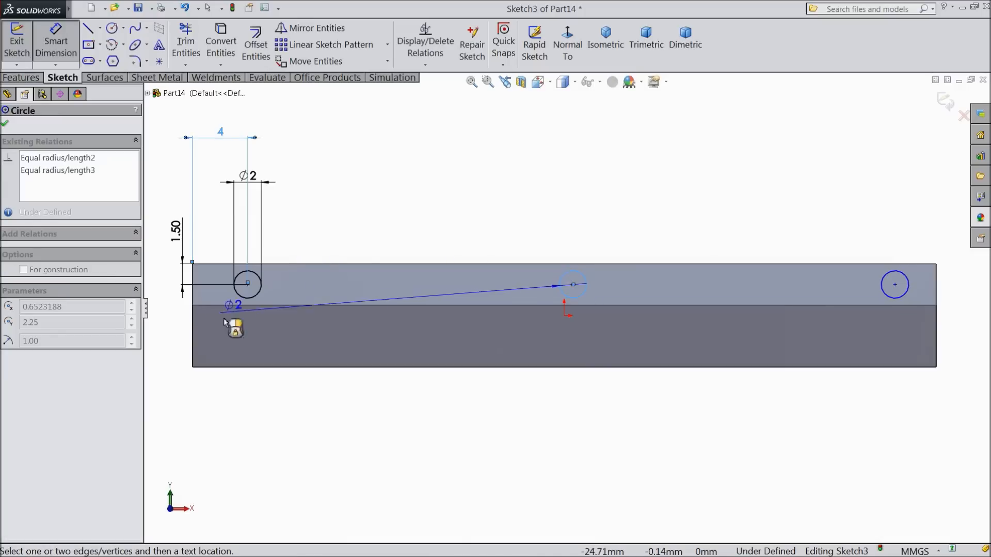
click(194, 337)
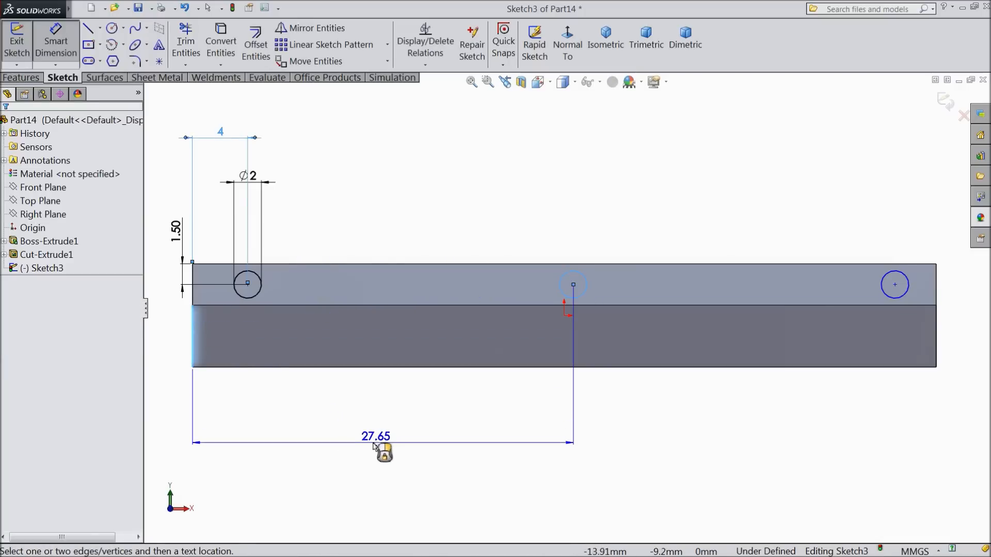
click(381, 453)
text(27)
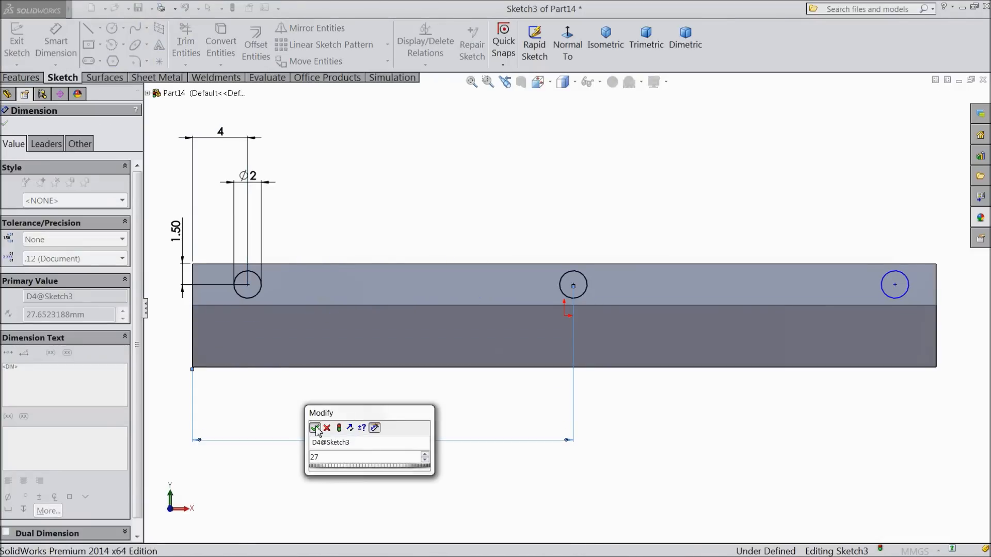
click(315, 428)
- Dimension the right circle's centre 4 mm from the bar's right end
click(906, 295)
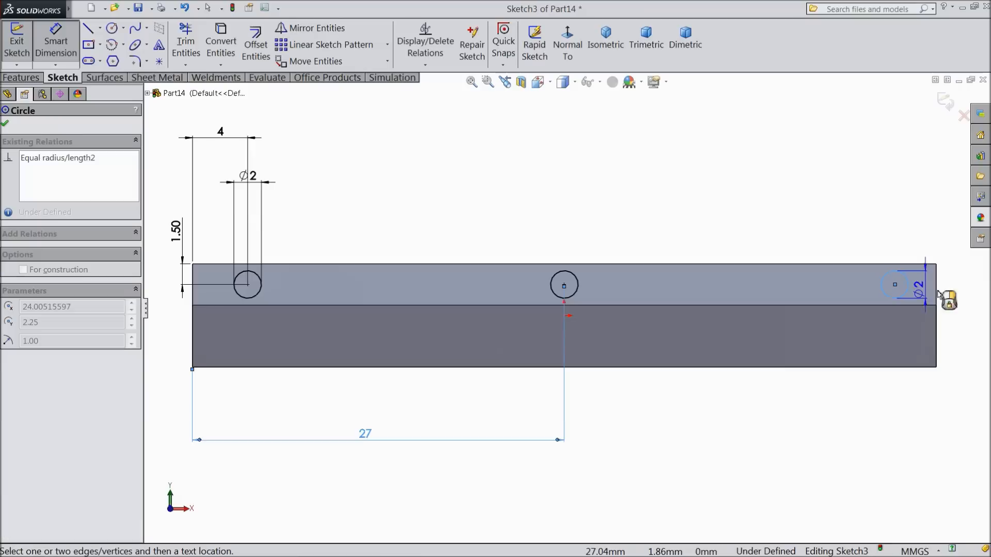
click(936, 289)
click(908, 214)
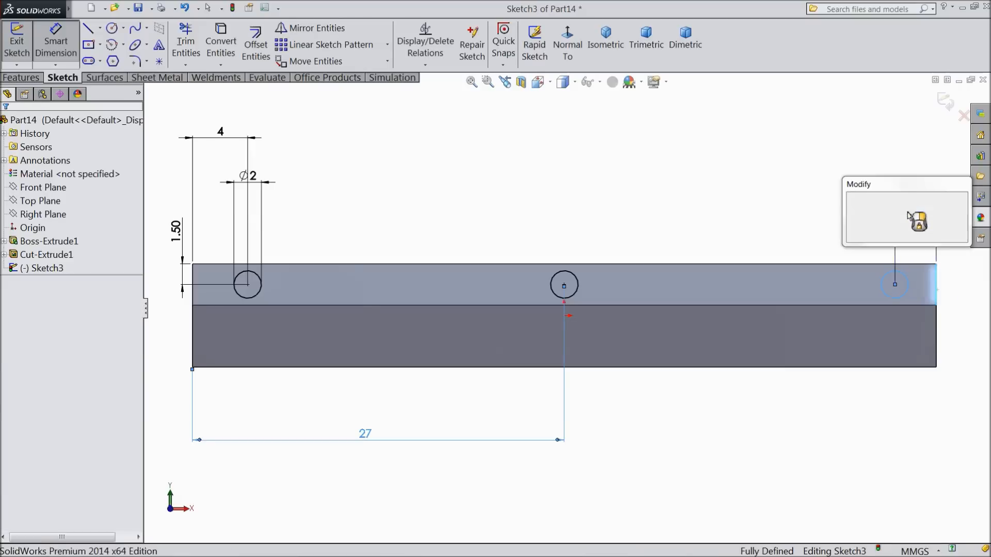
text(4)
click(852, 199)
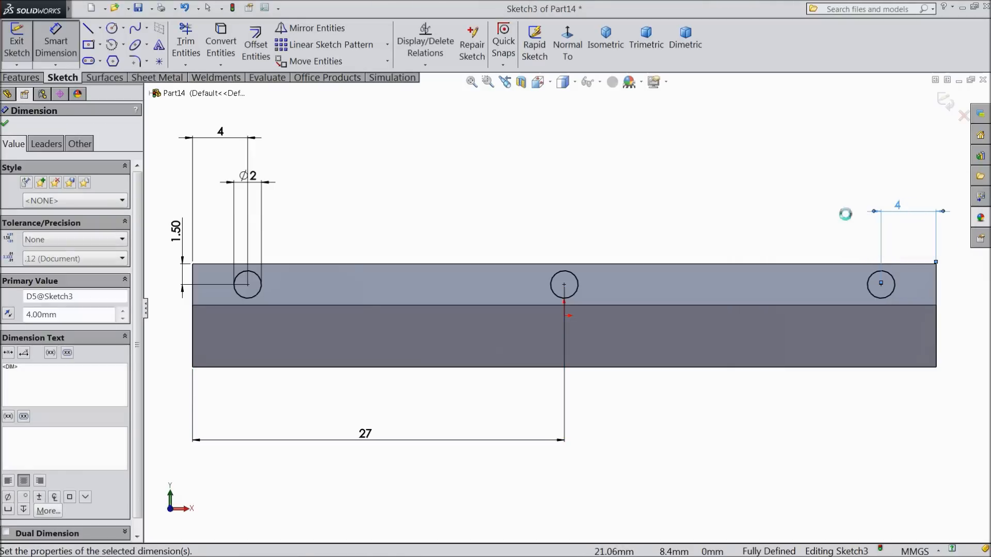
click(7, 124)
- Cut the three circles into the bar with a Blind Extruded Cut 1.25 mm deep
click(21, 77)
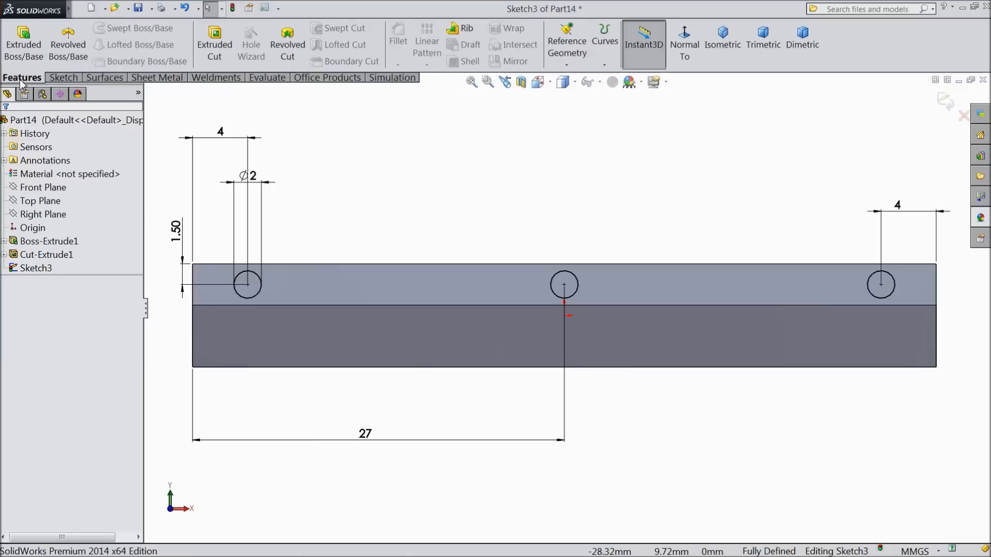
click(212, 57)
text(1.25)
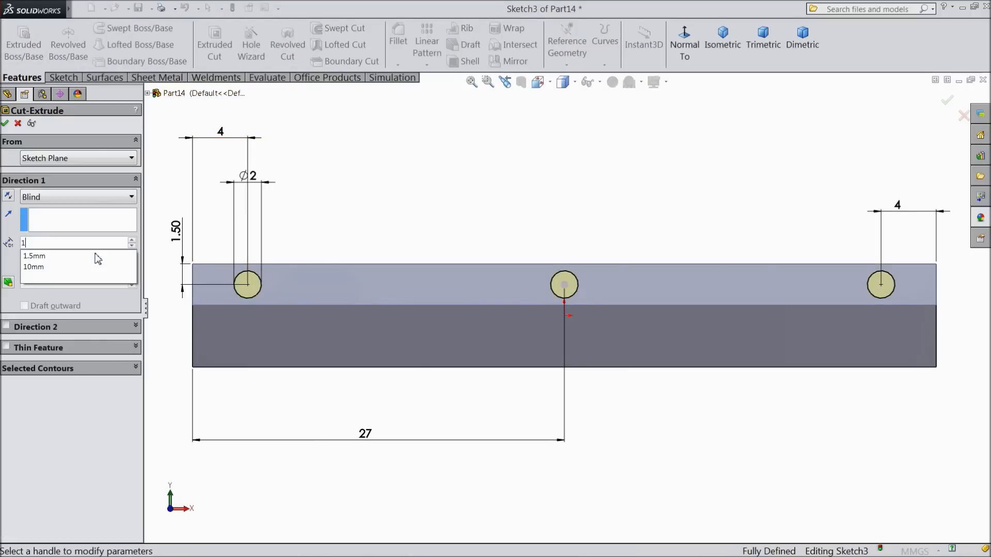
key(Return)
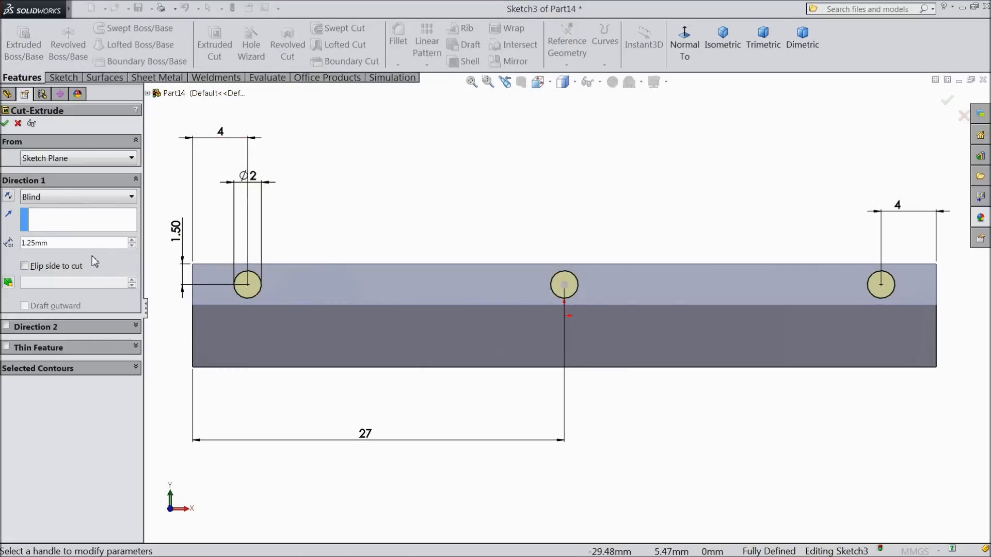
click(5, 123)
- Start a new sketch on the floor of the middle hole and view it face-on
middle_drag(323, 209, 318, 171)
click(335, 219)
scroll(543, 293, down, 2)
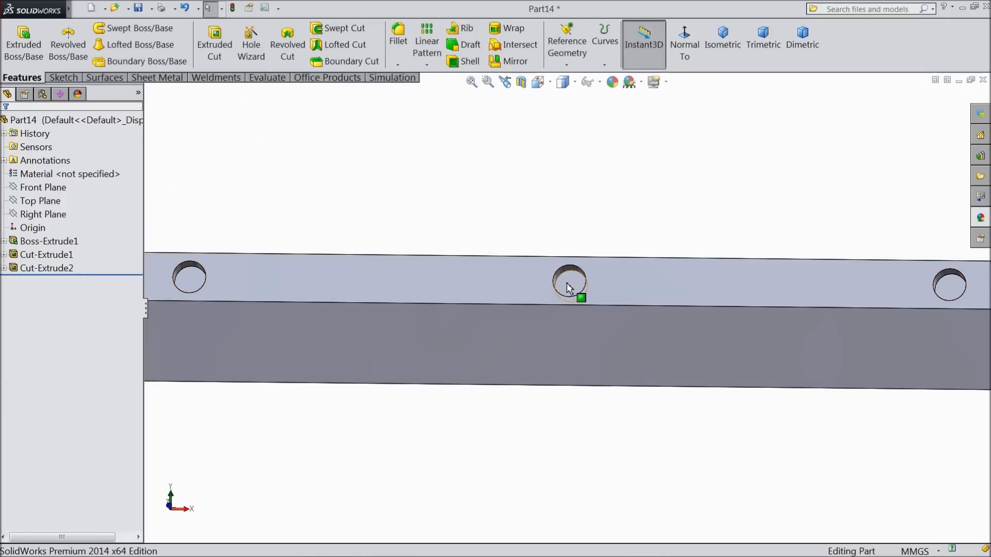
click(568, 282)
click(606, 251)
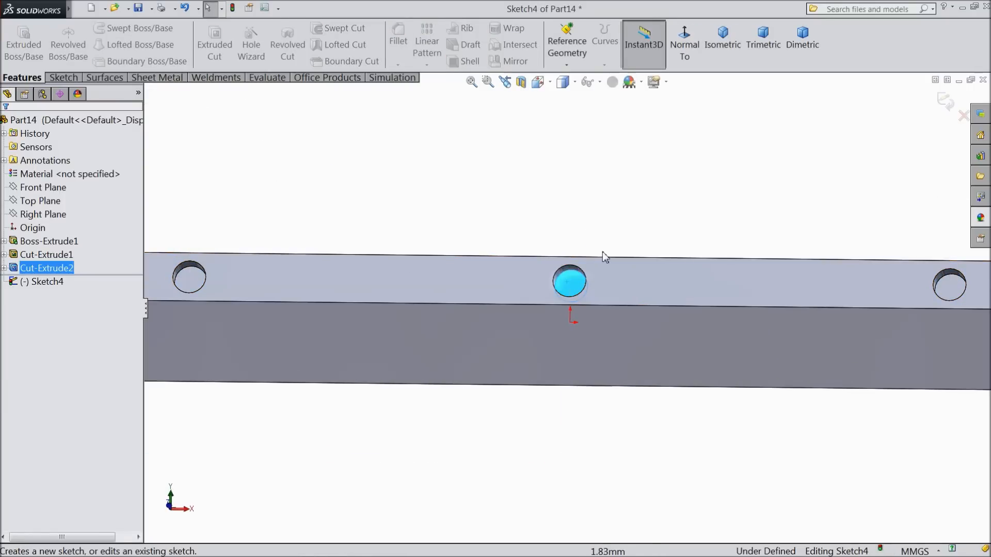
click(684, 45)
scroll(570, 296, down, 3)
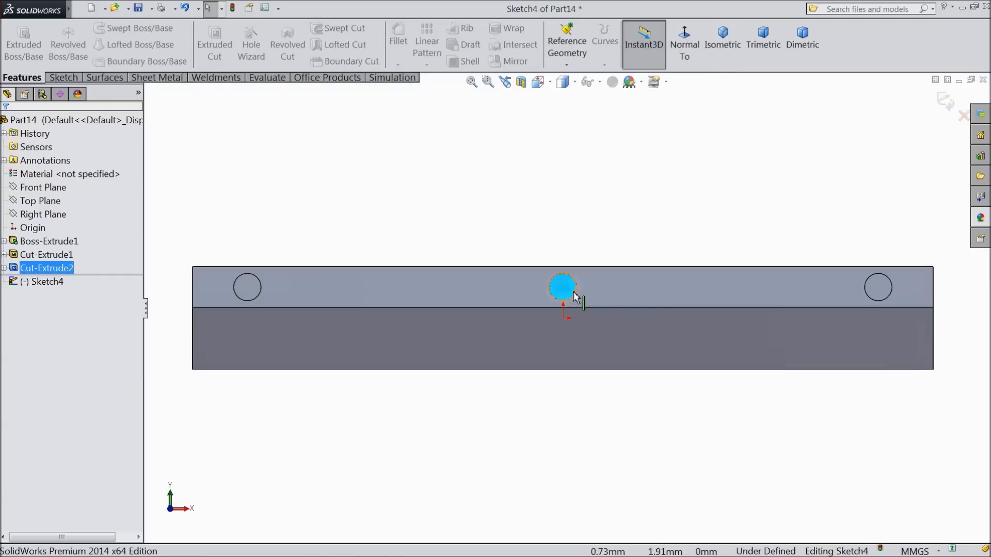
- Sketch a smaller circle concentric with each of the three holes, with radii of about 0.63, 0.47 and 0.62 mm from left to right
click(63, 77)
click(112, 29)
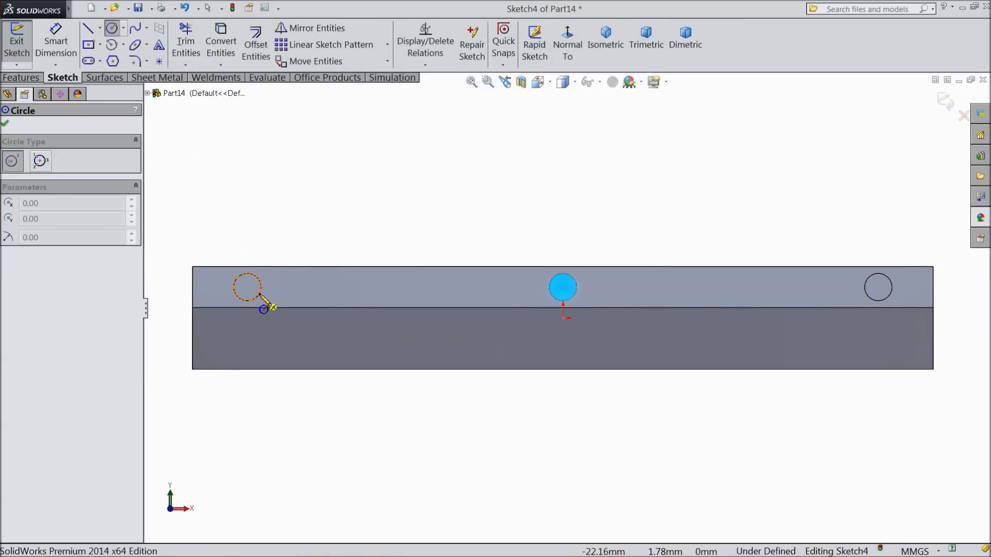
click(247, 287)
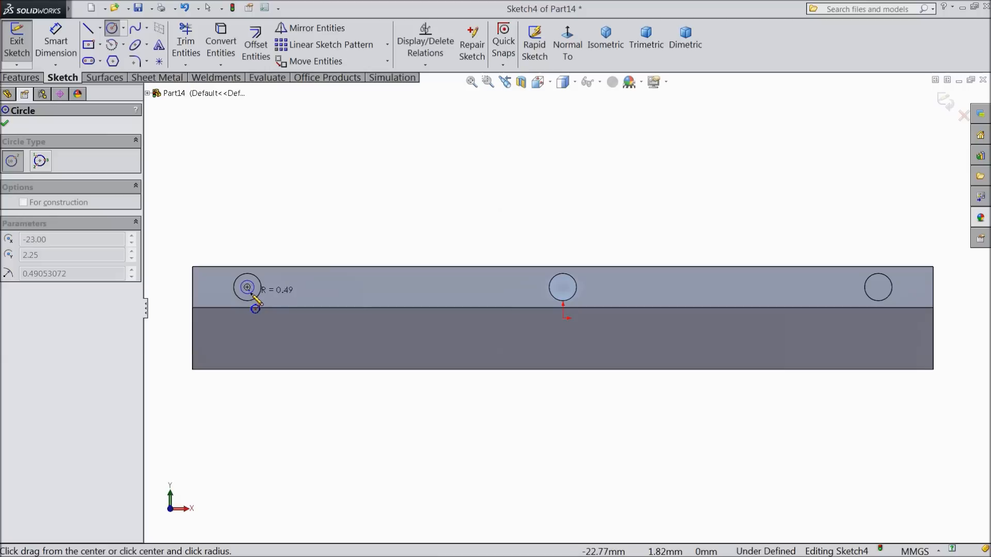
click(252, 295)
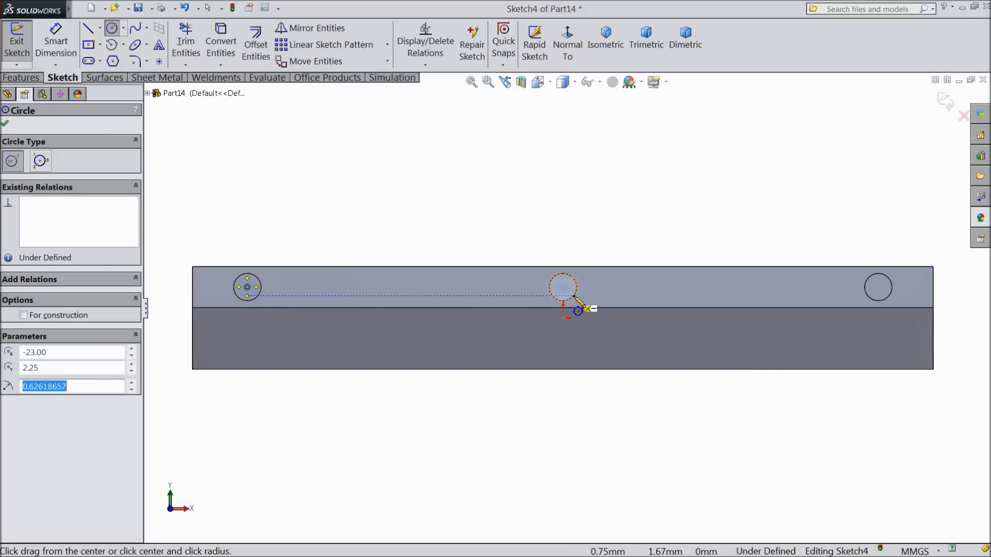
click(562, 287)
click(567, 292)
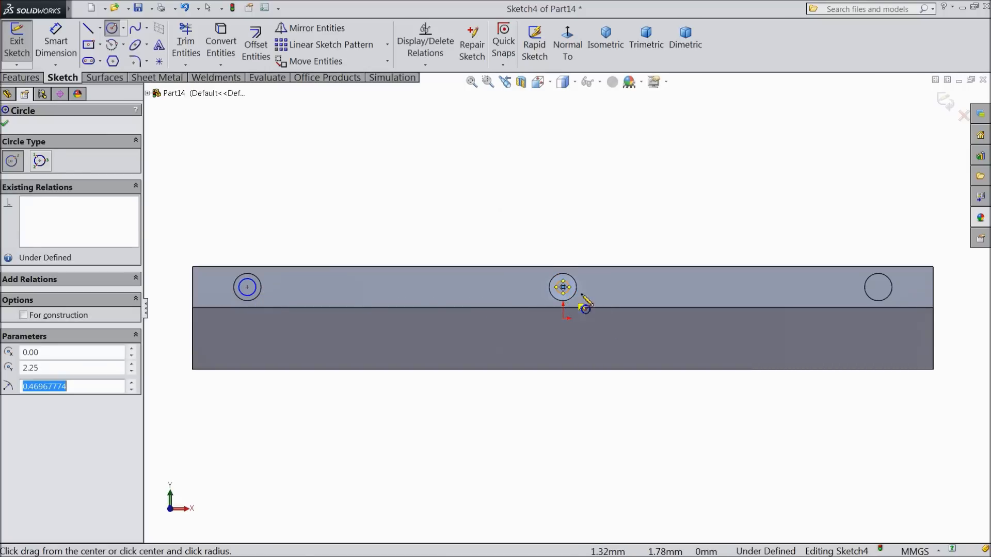
click(878, 287)
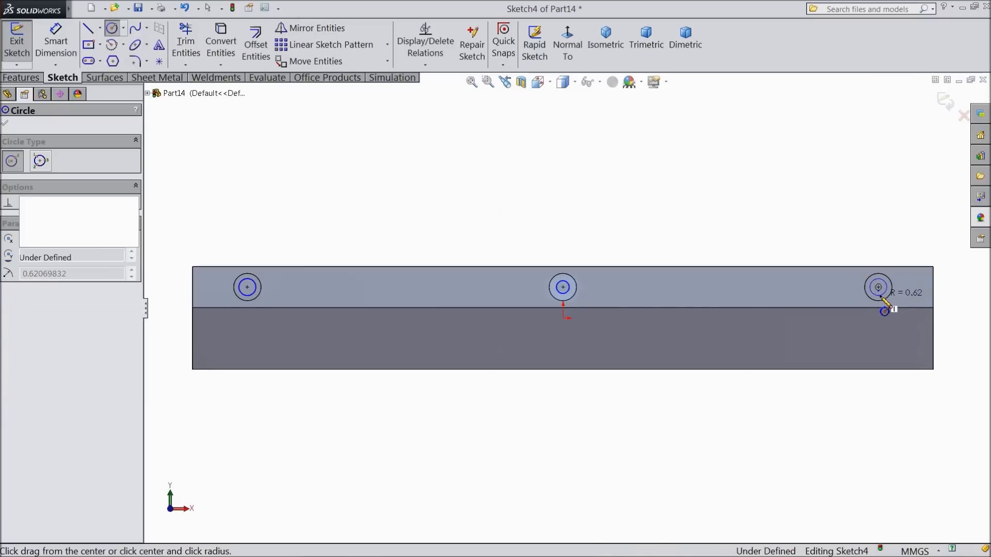
click(883, 294)
- Dimension the left inner circle's diameter as 1 mm
click(60, 48)
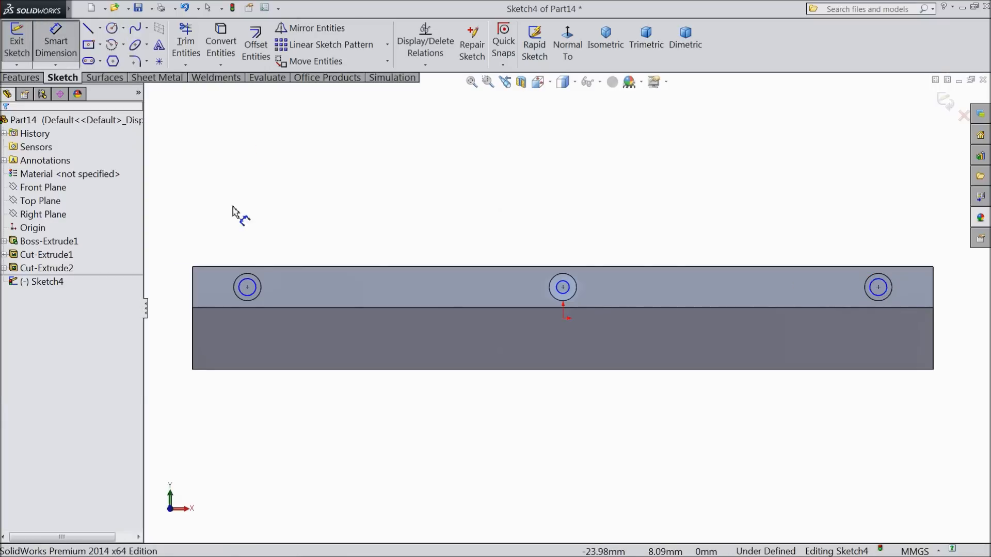
click(248, 284)
click(261, 209)
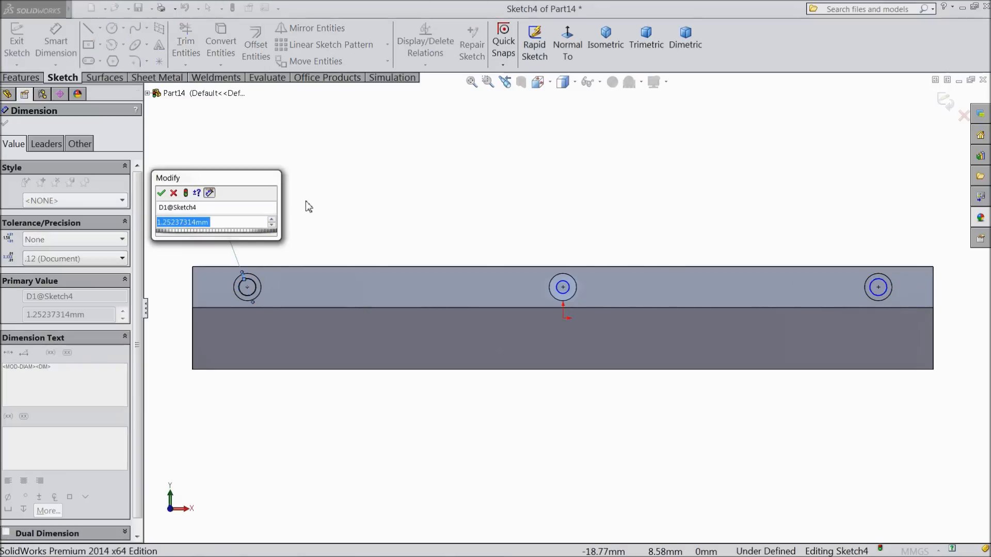
text(1)
click(161, 194)
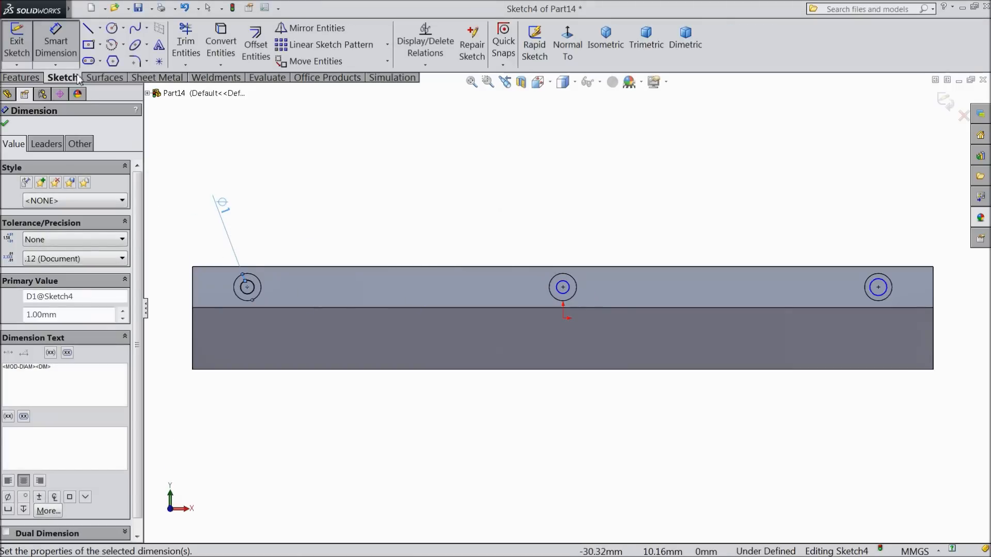
key(Escape)
- Apply an Equal relation to the three small circles
click(256, 292)
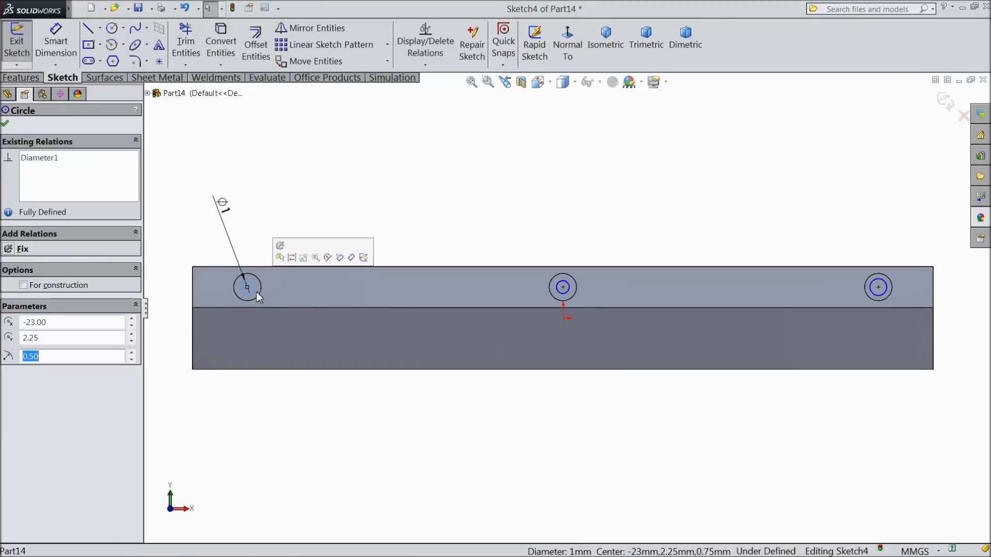
ctrl+click(570, 298)
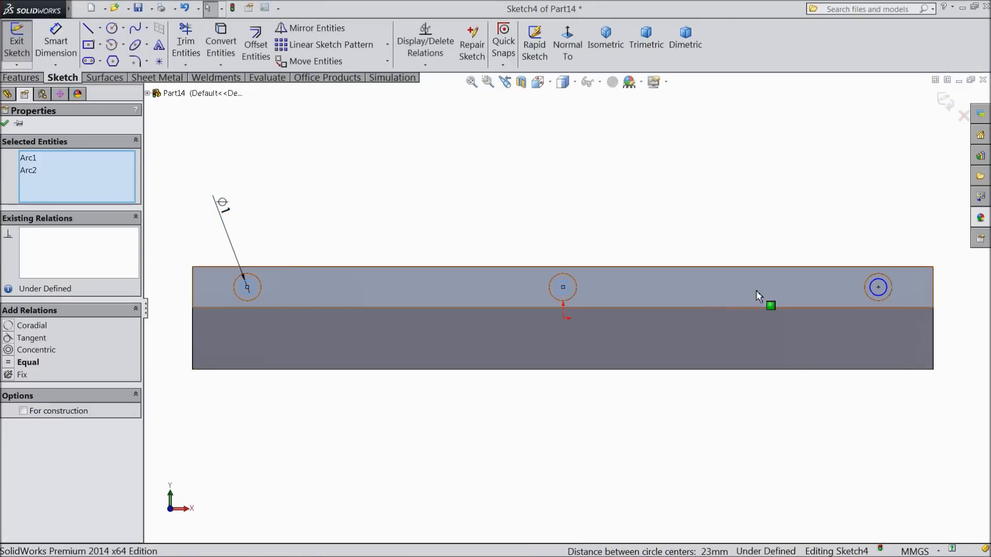
ctrl+click(883, 298)
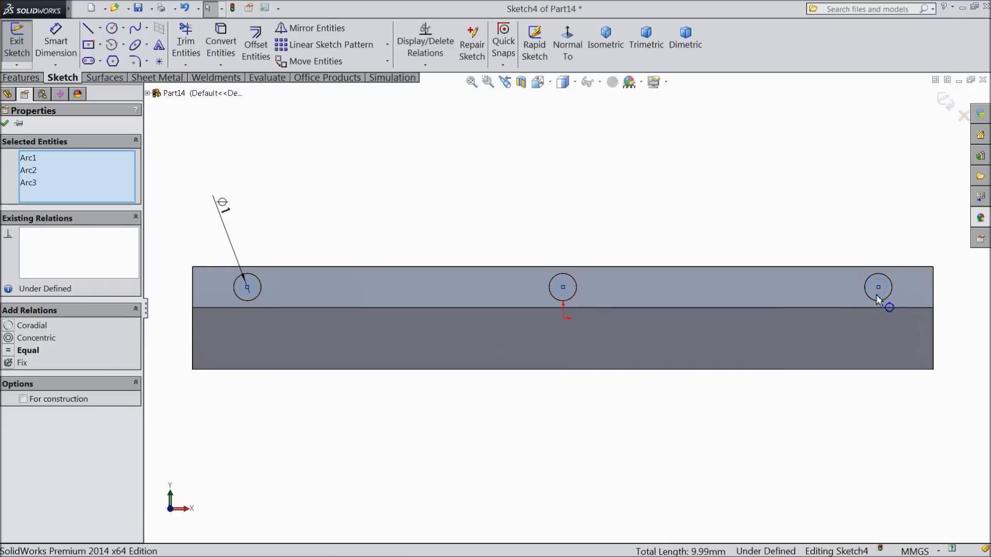
click(28, 351)
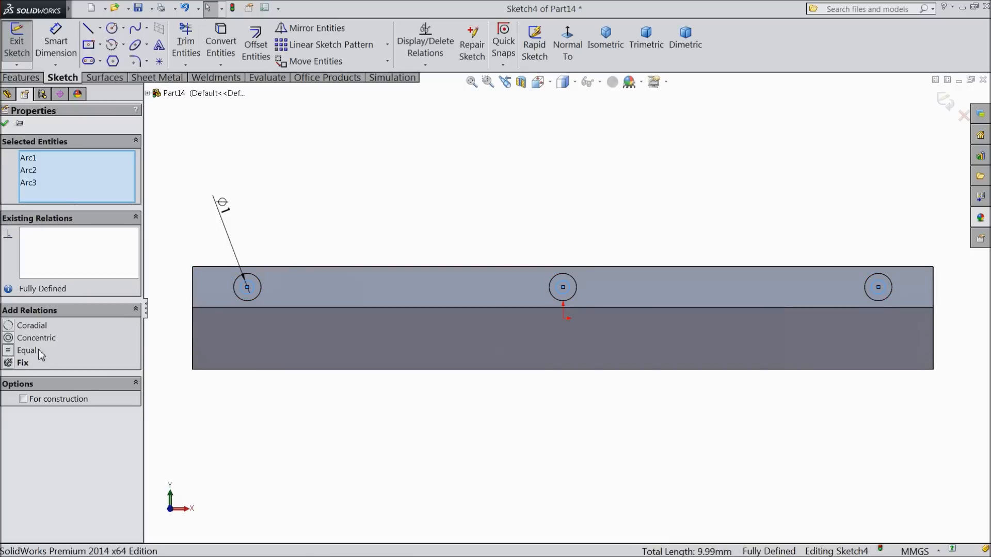
click(7, 124)
- Cut the three small circles through the bar with a Through All Extruded Cut
click(21, 78)
click(216, 47)
click(55, 198)
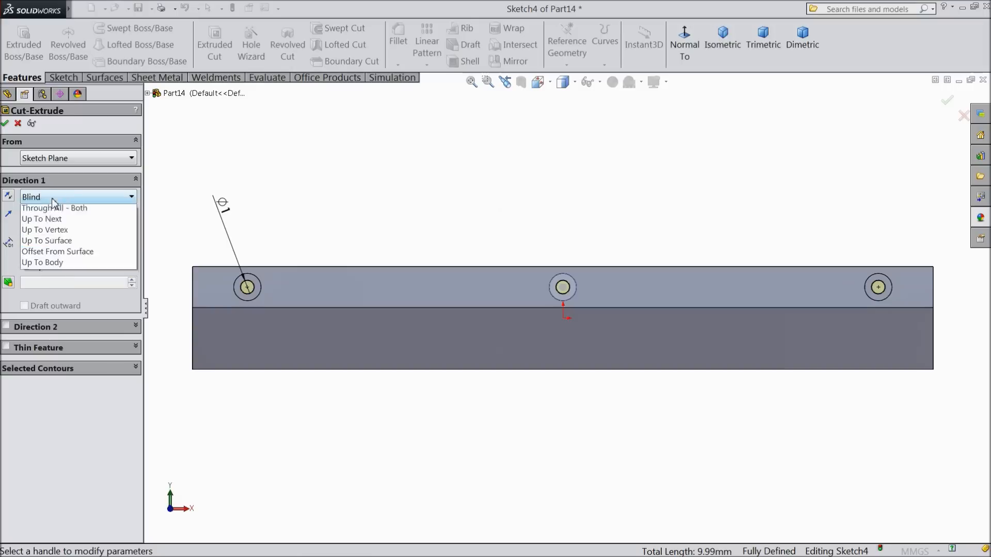
click(57, 219)
click(5, 124)
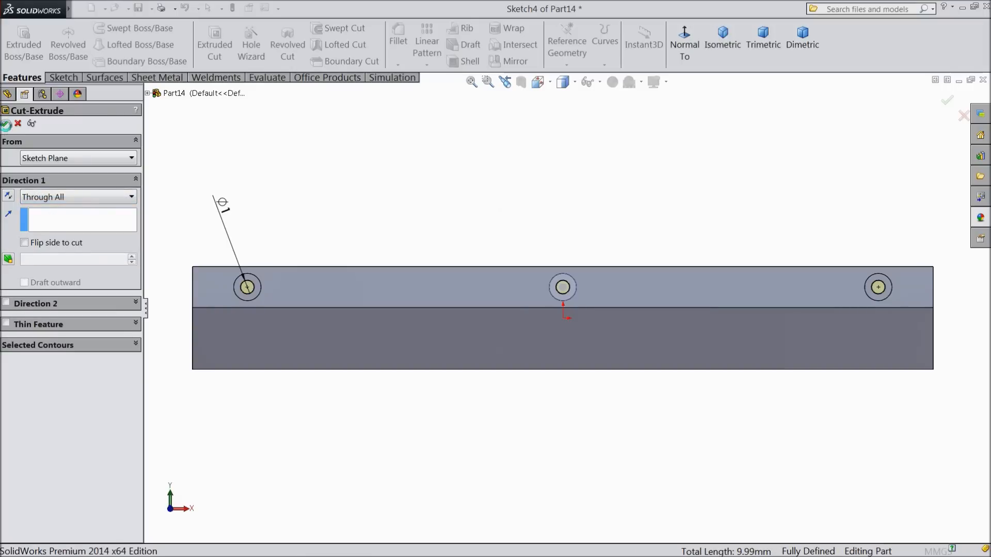
- Start a new sketch on the bar's sloped face and view it face-on
scroll(287, 383, up, 3)
middle_drag(287, 383, 566, 346)
click(499, 378)
scroll(605, 317, down, 2)
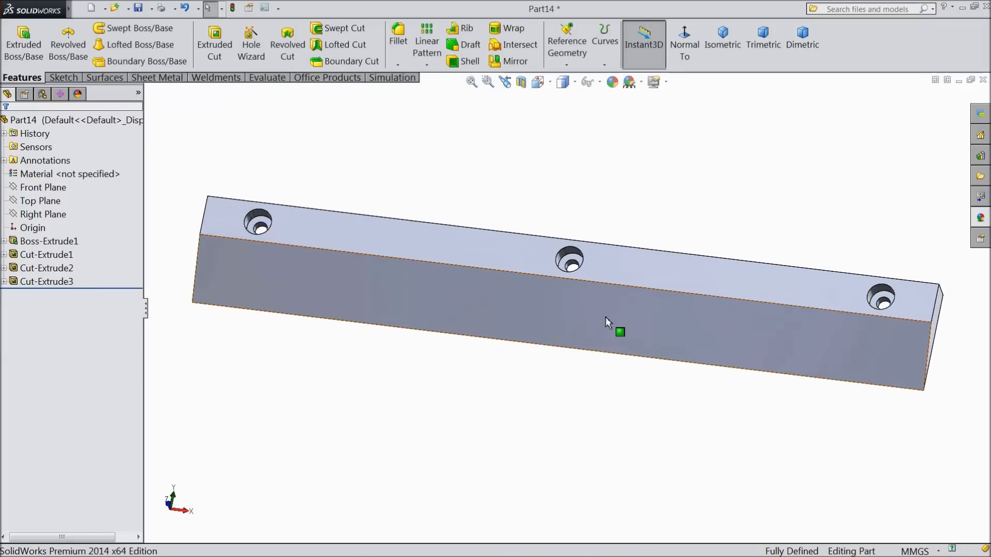
middle_drag(614, 323, 618, 329)
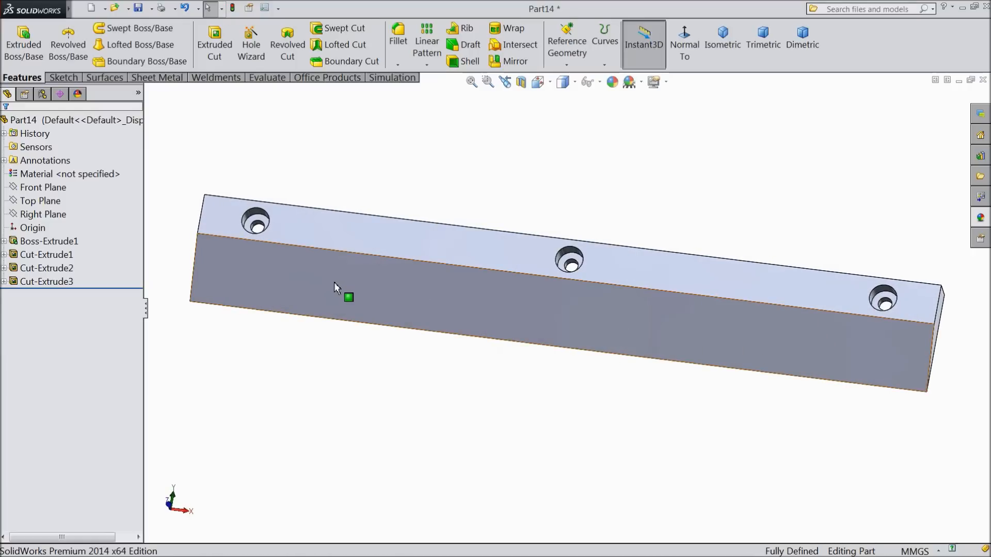
click(720, 342)
click(758, 312)
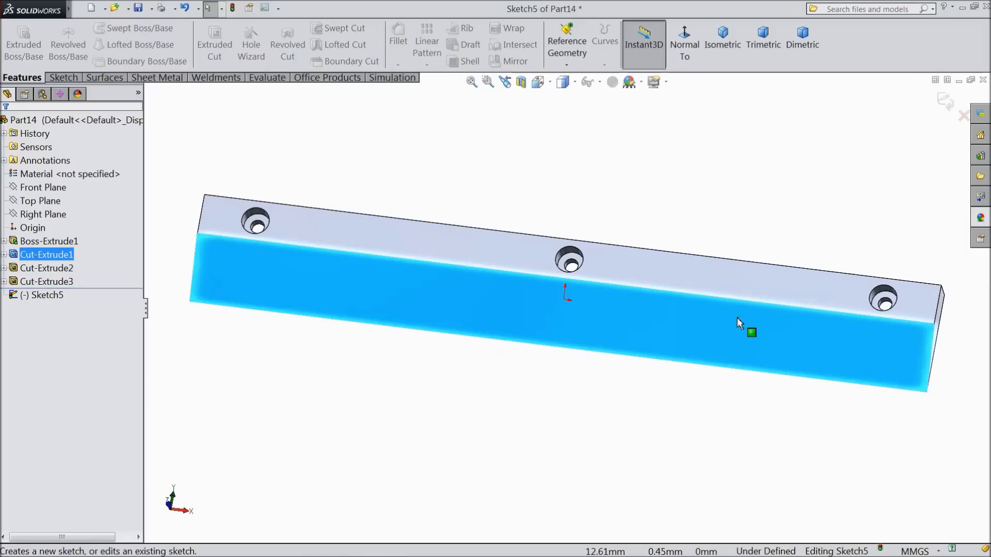
click(684, 46)
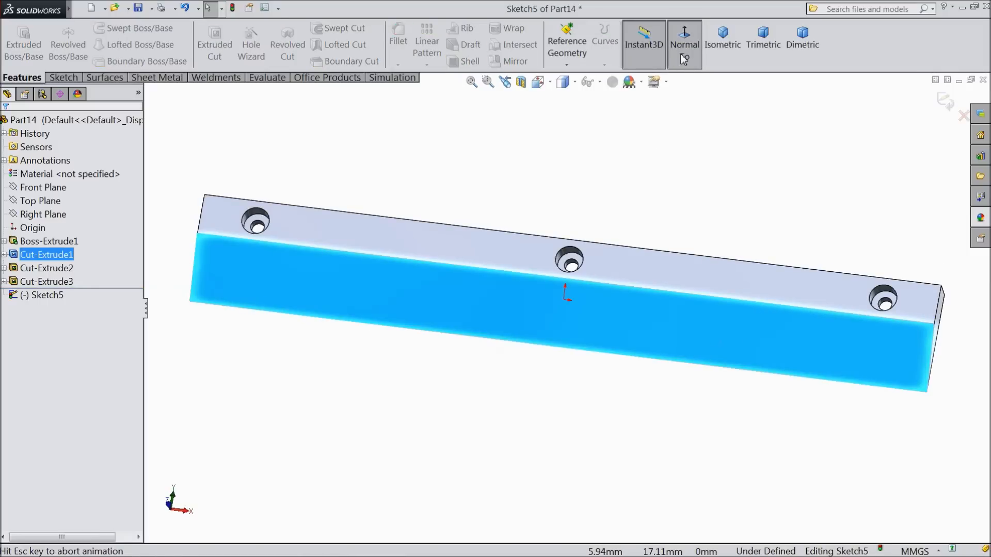
scroll(784, 327, down, 5)
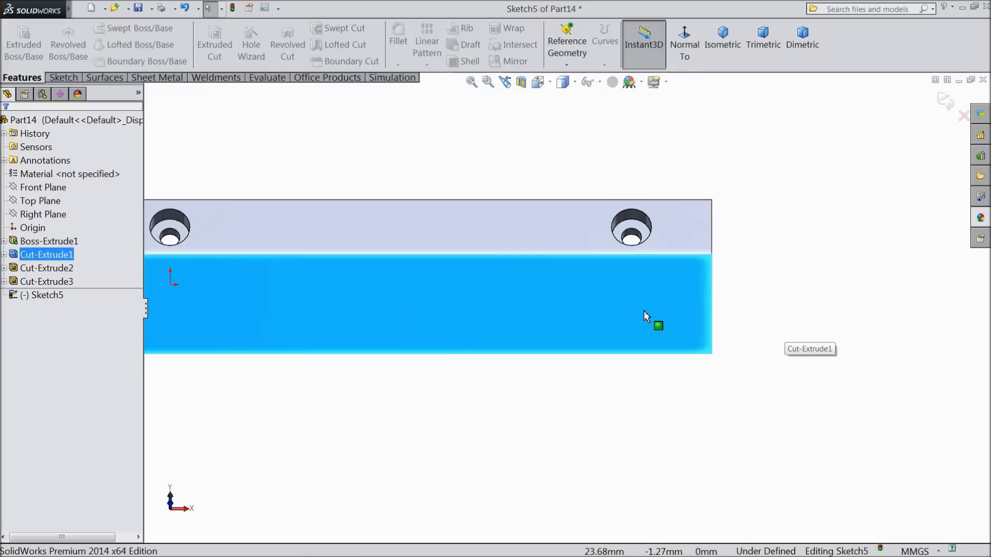
- Sketch a narrow upright corner rectangle about 0.31 mm wide and 3.39 mm high near the sloped face's right end
click(63, 77)
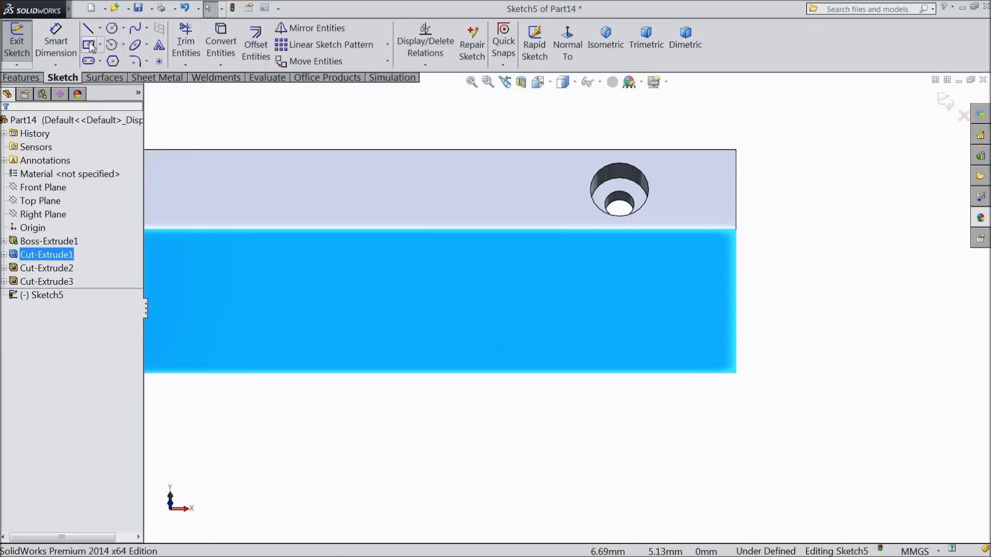
click(100, 44)
click(123, 60)
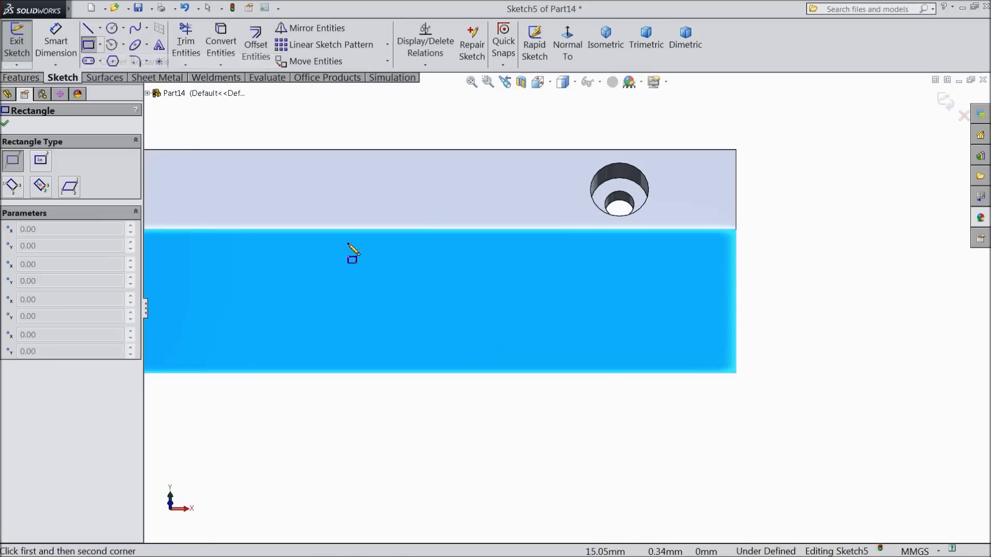
scroll(671, 387, down, 2)
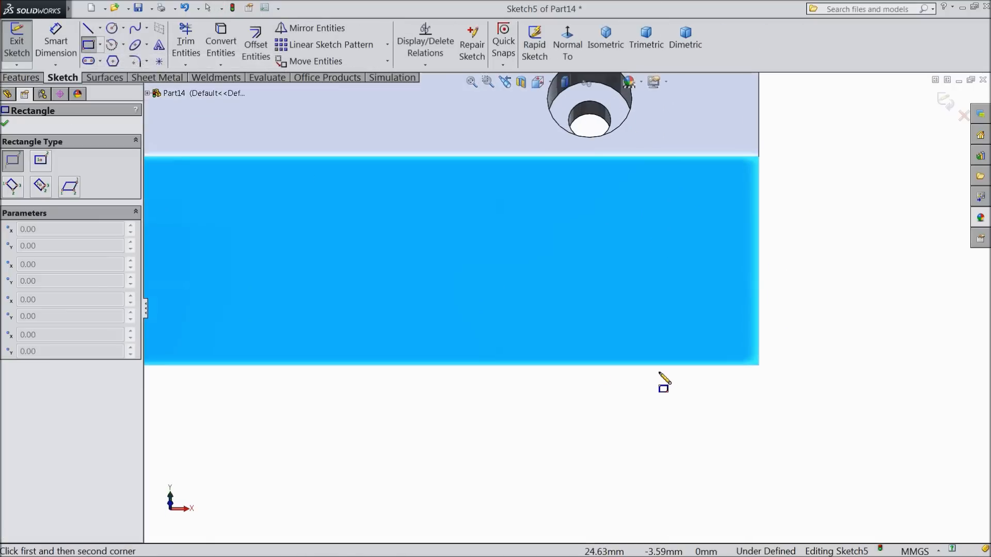
click(621, 210)
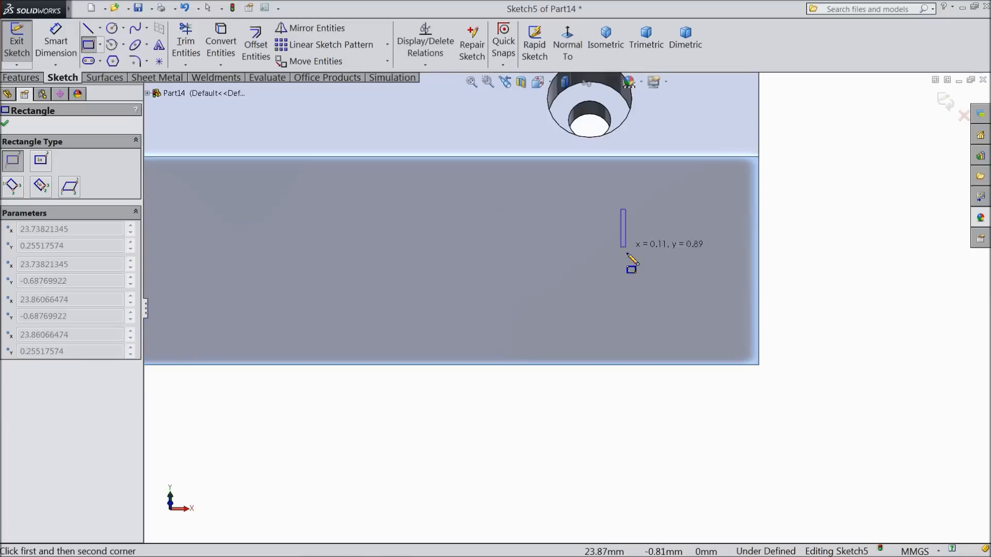
click(634, 353)
right_click(647, 388)
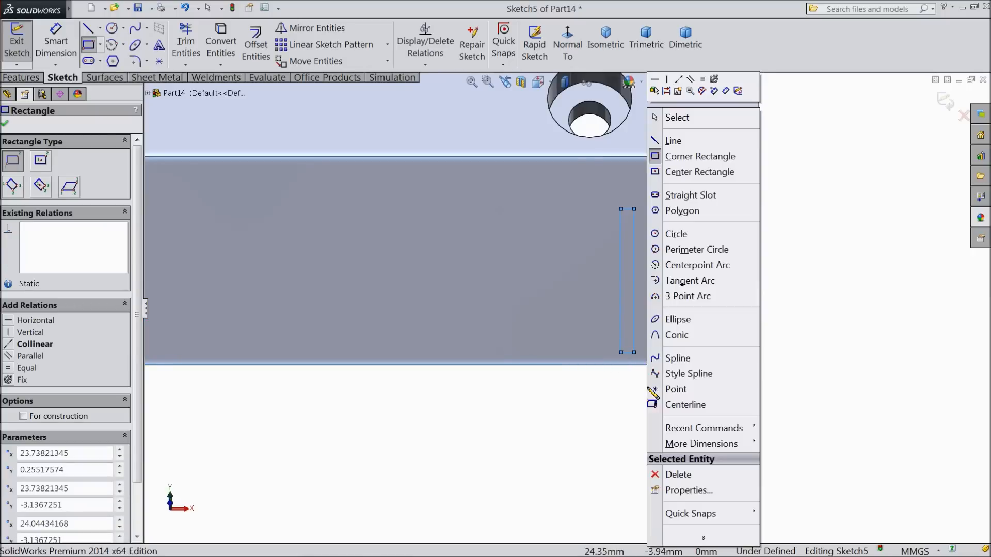
click(681, 117)
- Dimension the rectangle's right side 3 mm from the bar's right end
scroll(677, 323, down, 1)
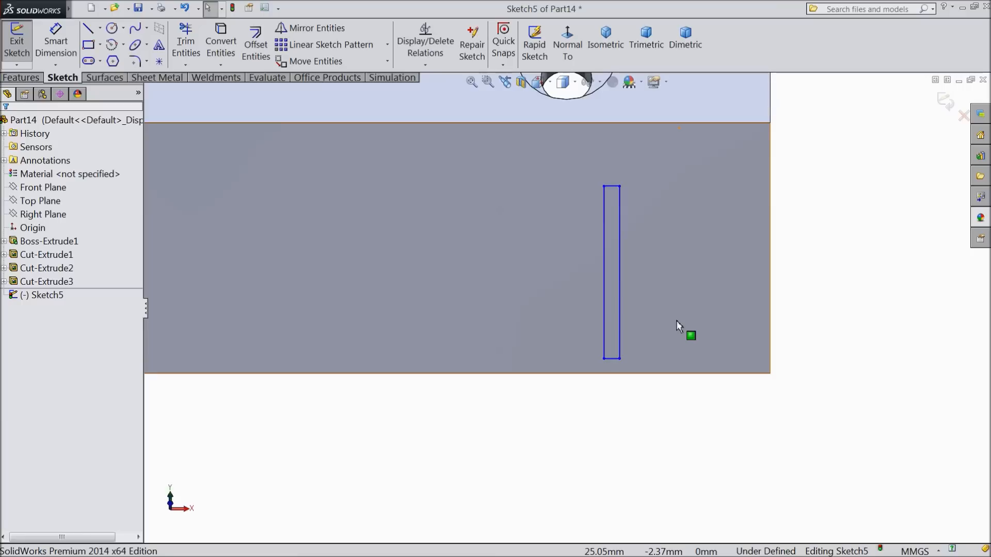
scroll(669, 309, down, 1)
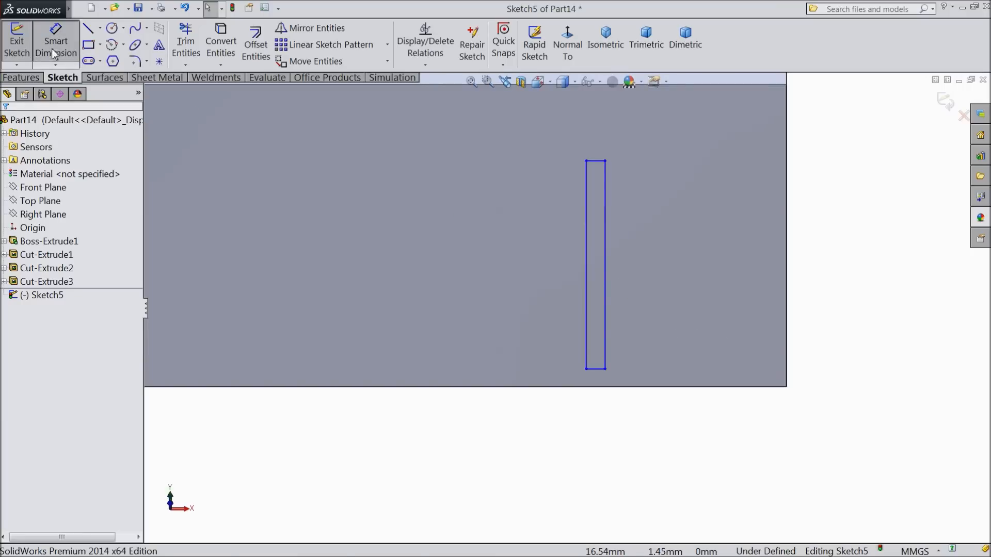
drag(606, 363, 785, 364)
click(787, 363)
click(693, 442)
text(3)
click(638, 429)
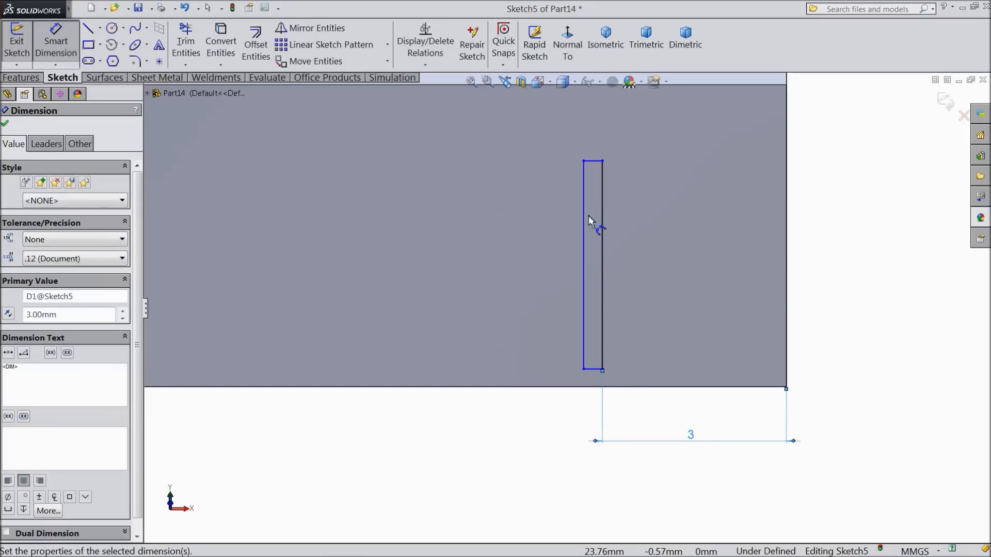
- Dimension the rectangle's bottom side 0.03 mm from the sloped face's lower edge
click(591, 371)
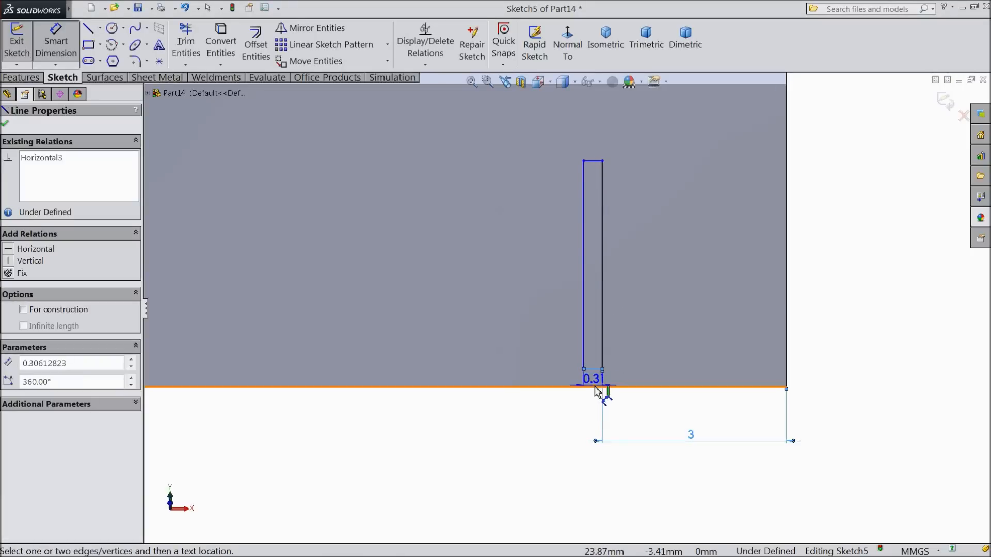
click(599, 388)
click(829, 411)
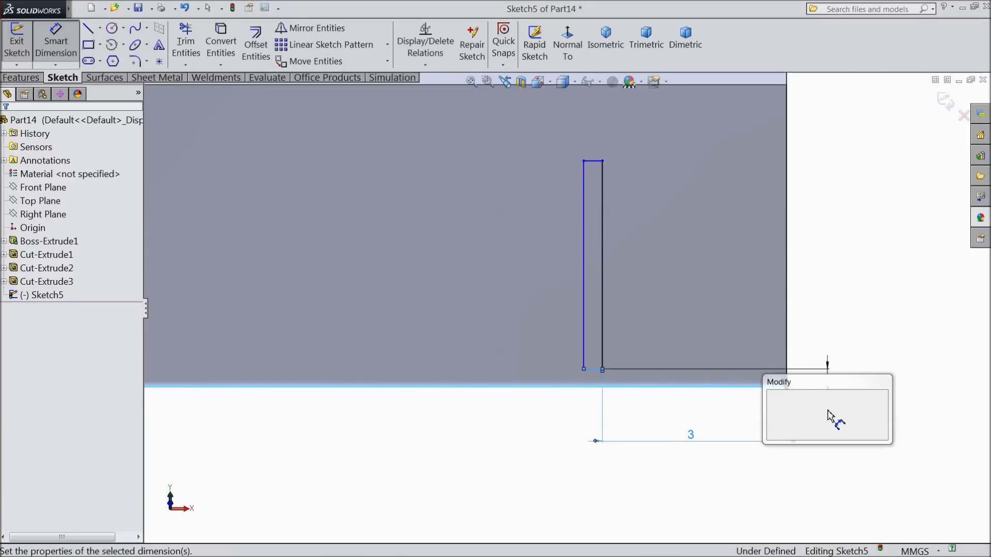
text(0.03)
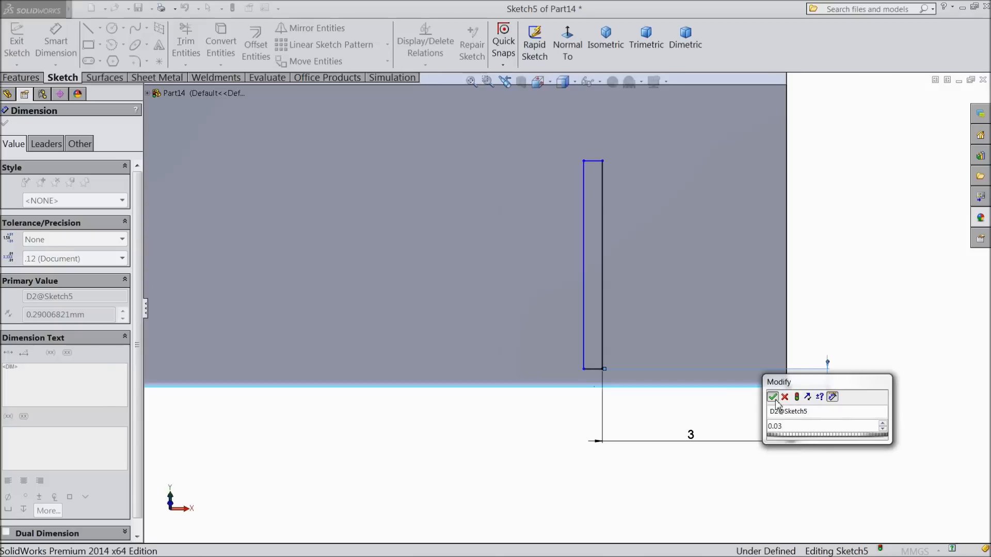
click(772, 396)
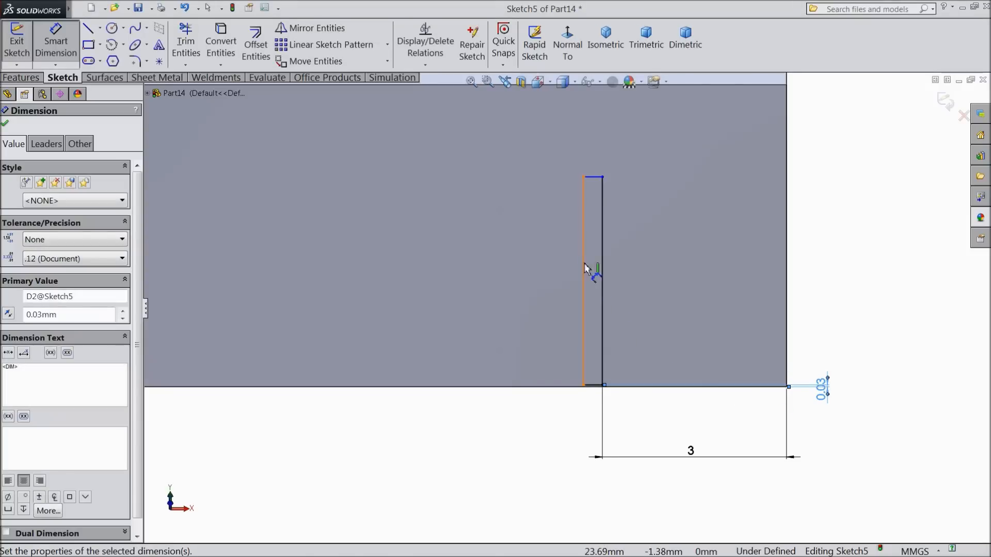
- Dimension the narrow rectangle's width as 0.01 mm using its top side
click(594, 178)
click(590, 155)
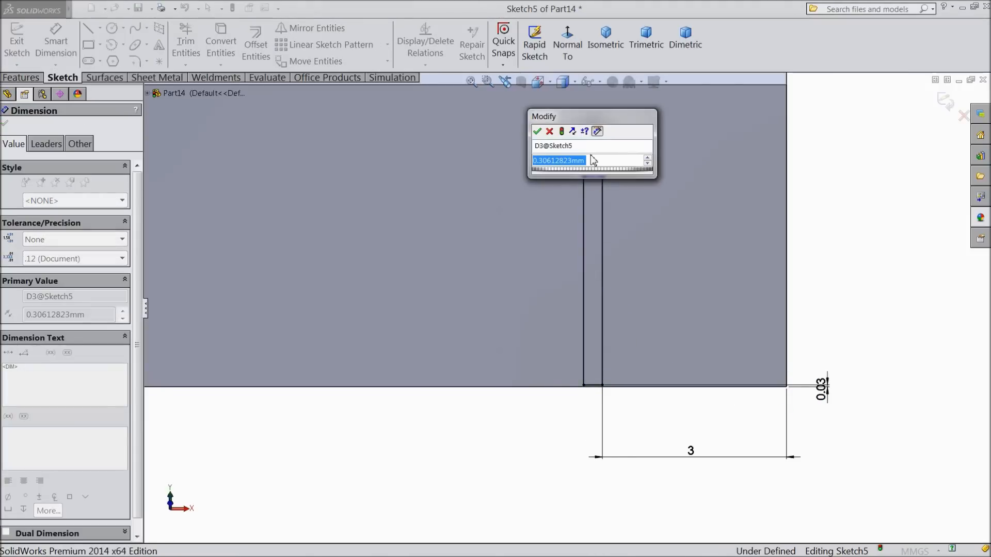
text(0.01)
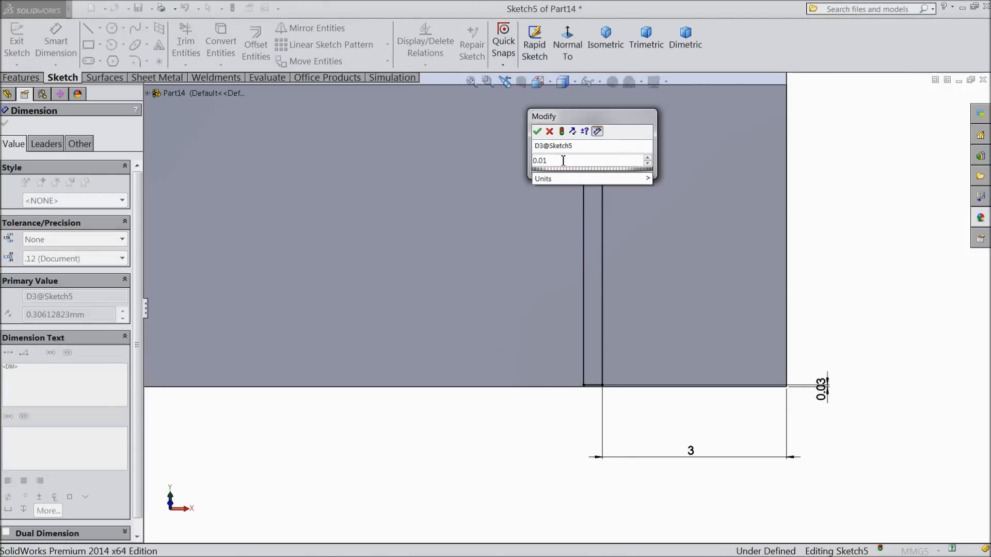
click(536, 131)
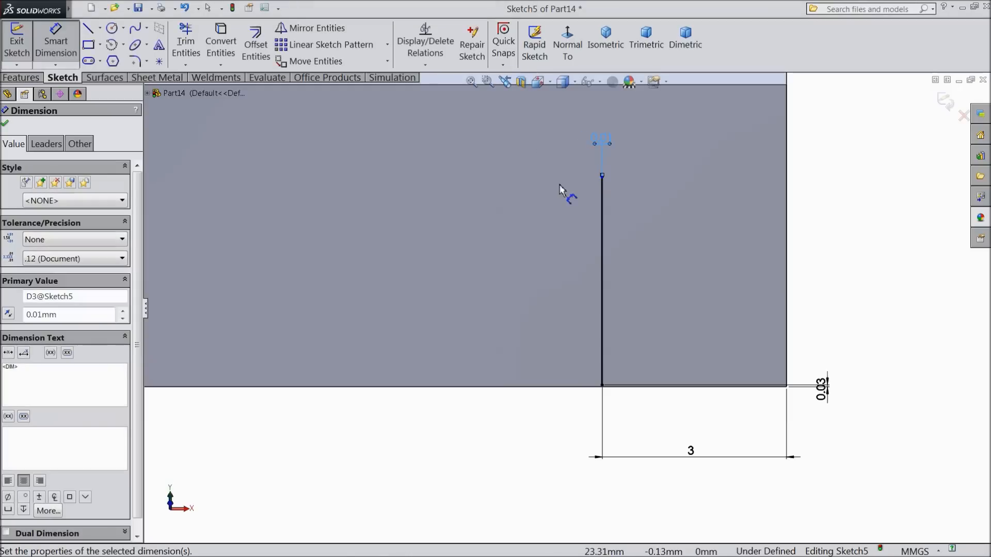
scroll(609, 182, down, 2)
scroll(610, 191, down, 2)
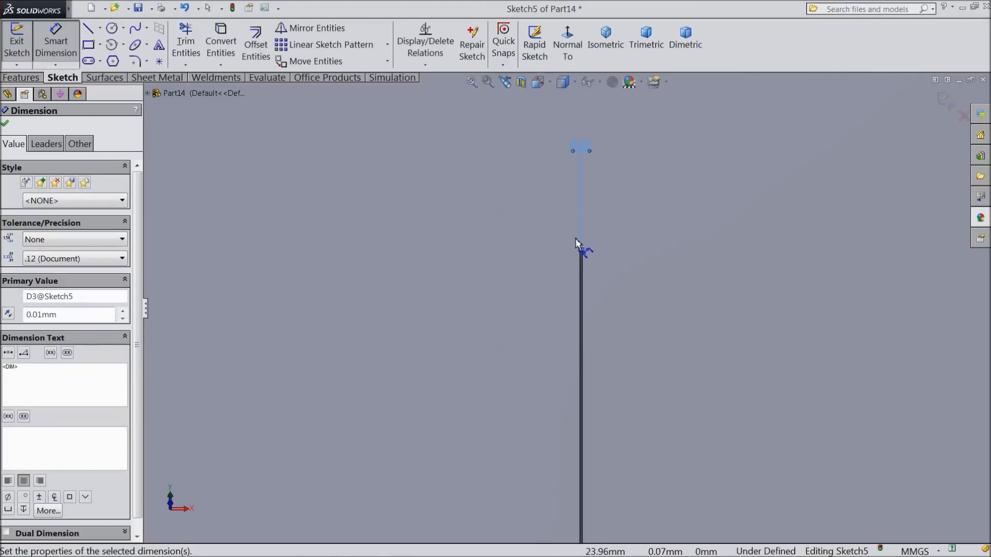
scroll(574, 237, up, 4)
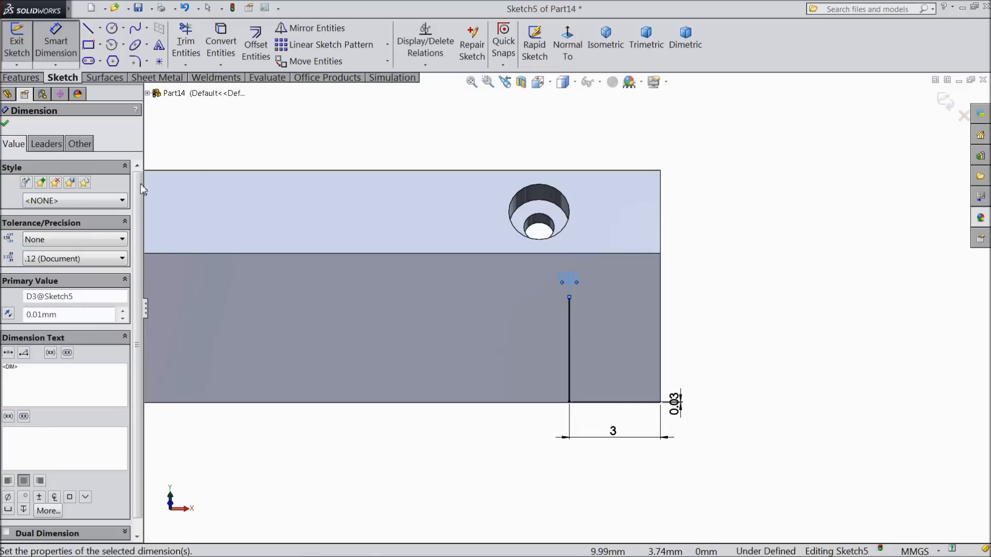
click(5, 126)
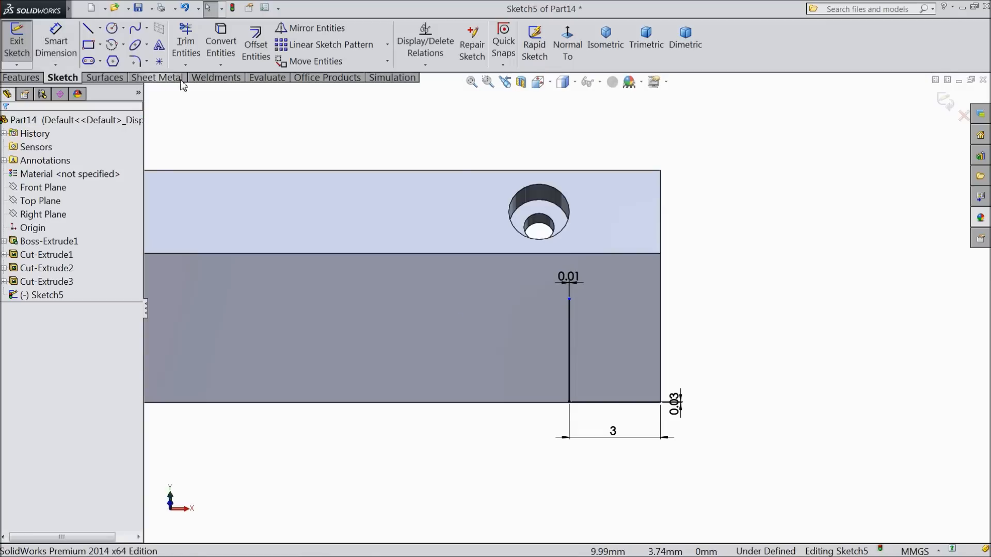
- Cut-extrude the narrow rectangle sketch with a blind depth of 0.1 mm
click(32, 78)
click(214, 46)
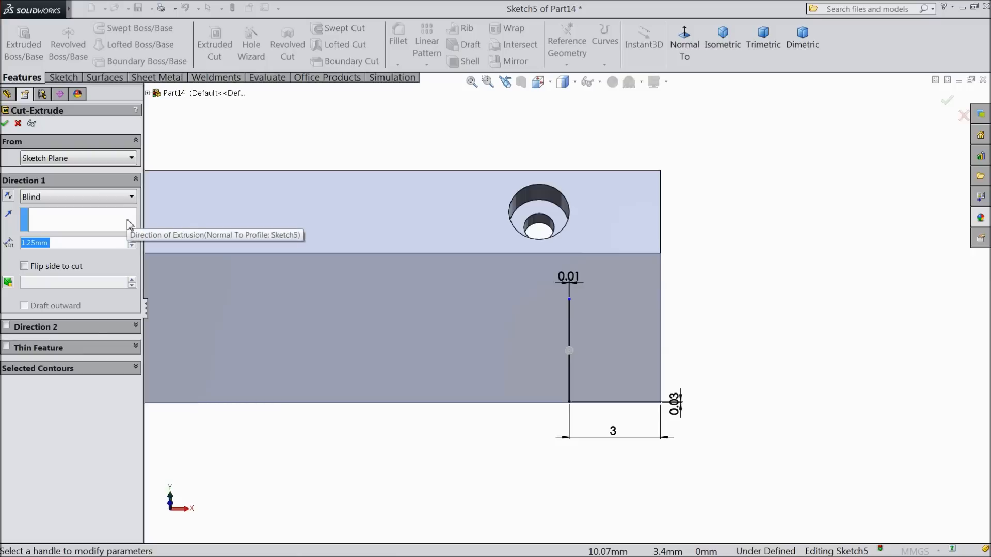
text(0.1)
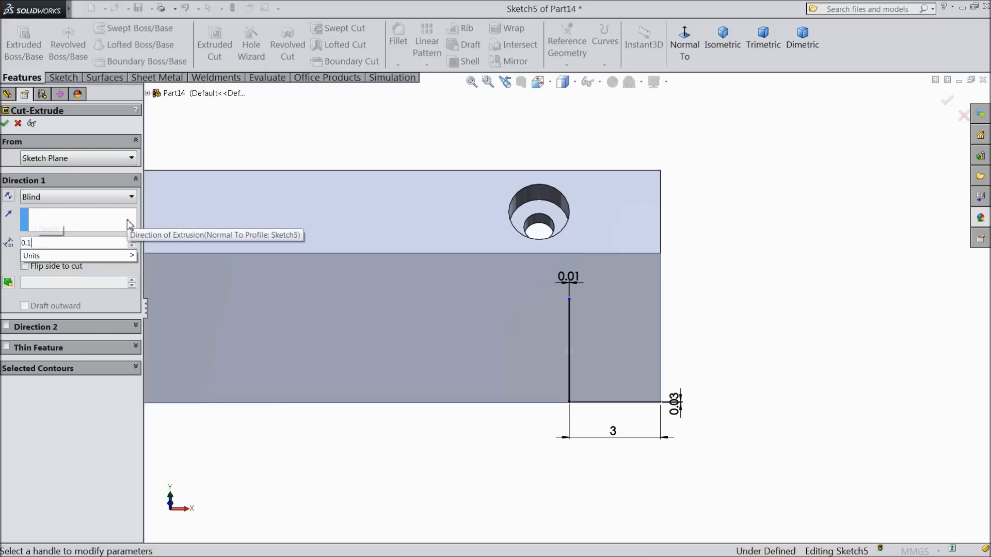
key(Return)
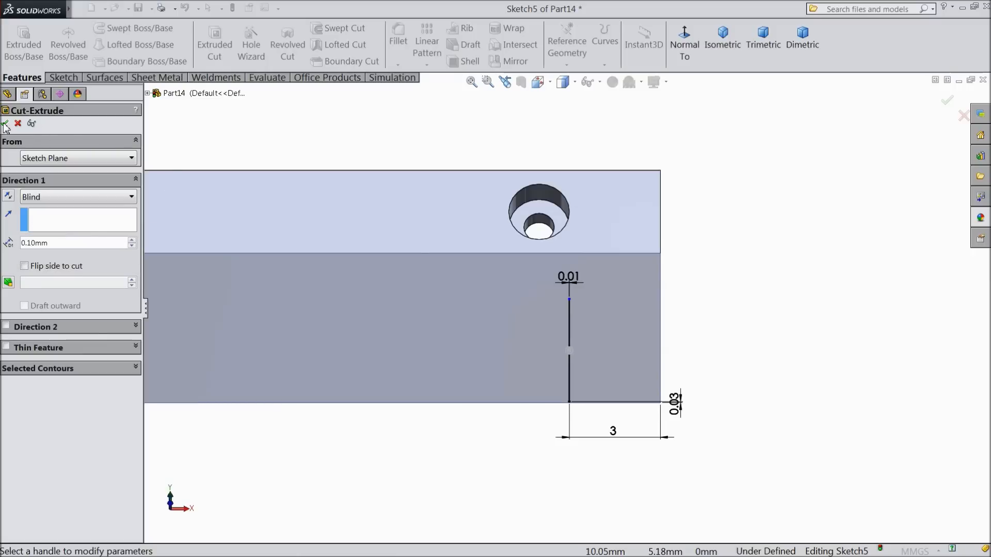
click(6, 124)
- Apply a near-black colour to the graduation mark's cut feature
middle_drag(407, 310, 466, 334)
scroll(566, 346, up, 4)
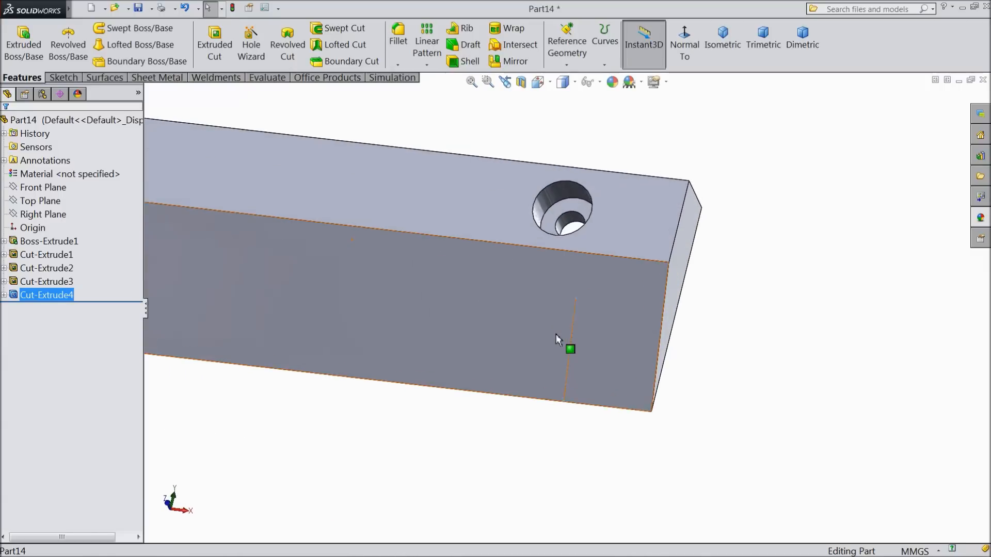
click(612, 81)
click(101, 461)
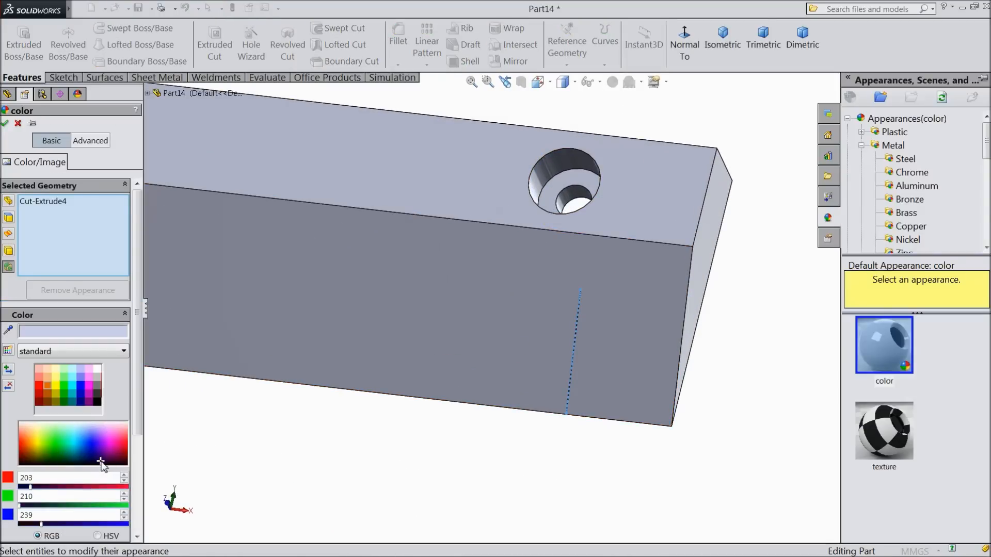
click(5, 124)
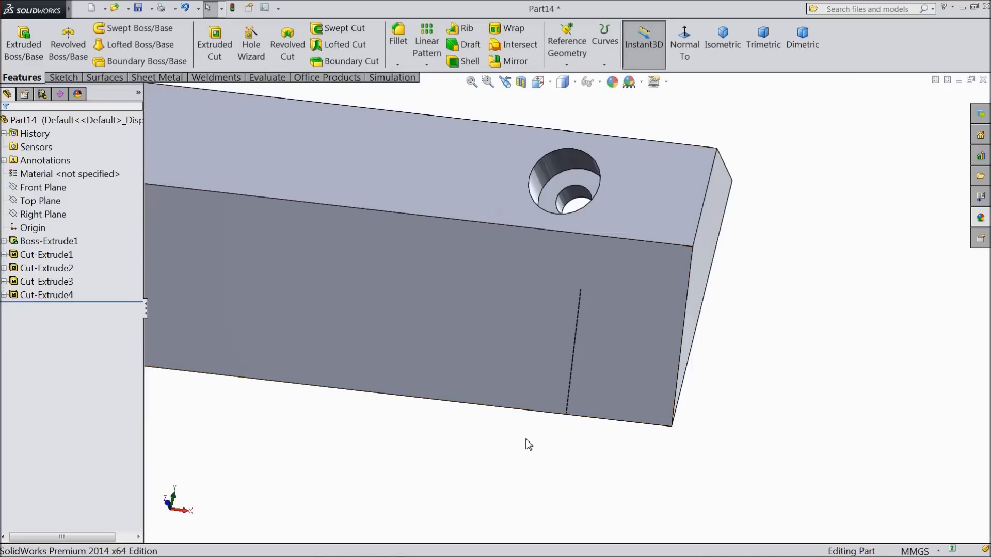
- Start a linear pattern of the graduation mark cut along the sloped face's lower edge
scroll(567, 379, down, 5)
scroll(569, 396, up, 2)
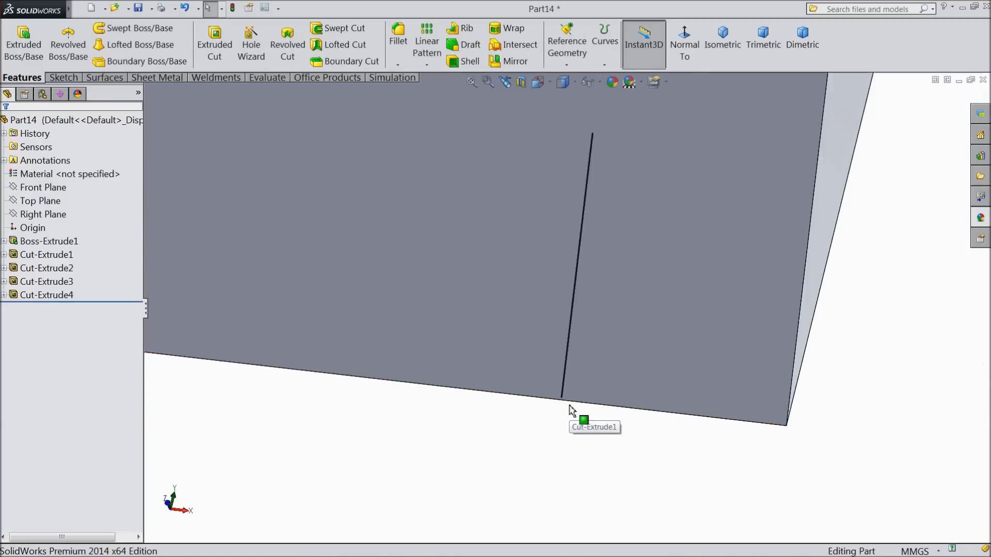
scroll(565, 320, up, 2)
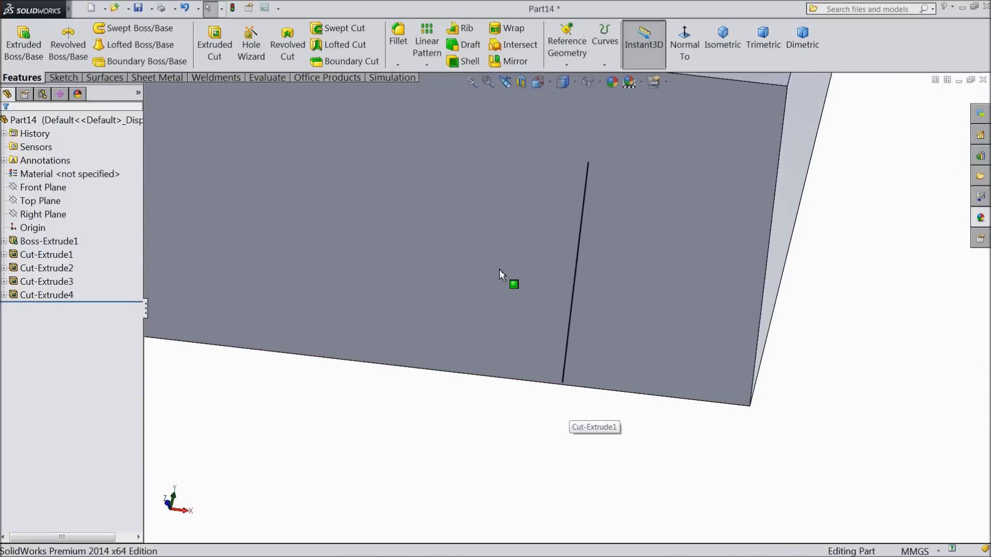
click(426, 48)
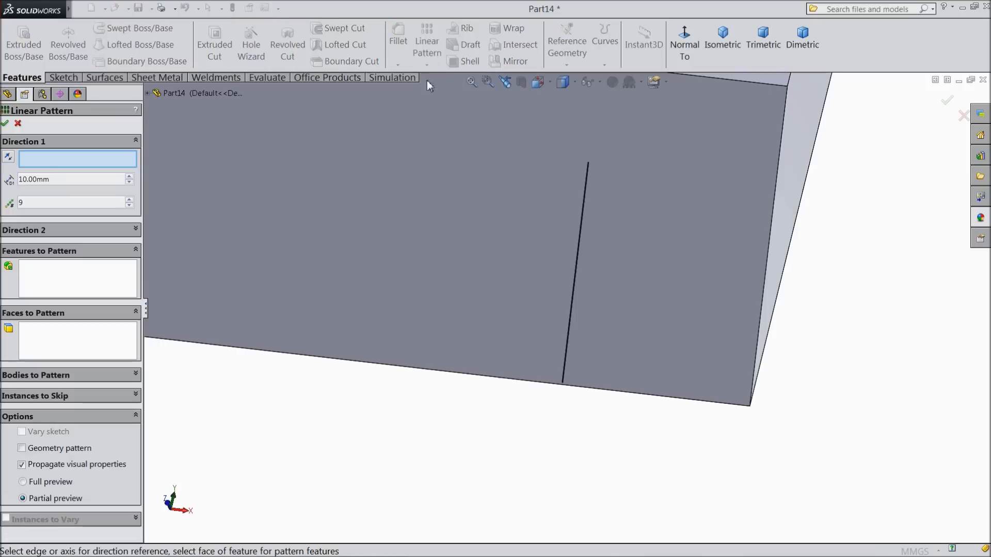
click(529, 385)
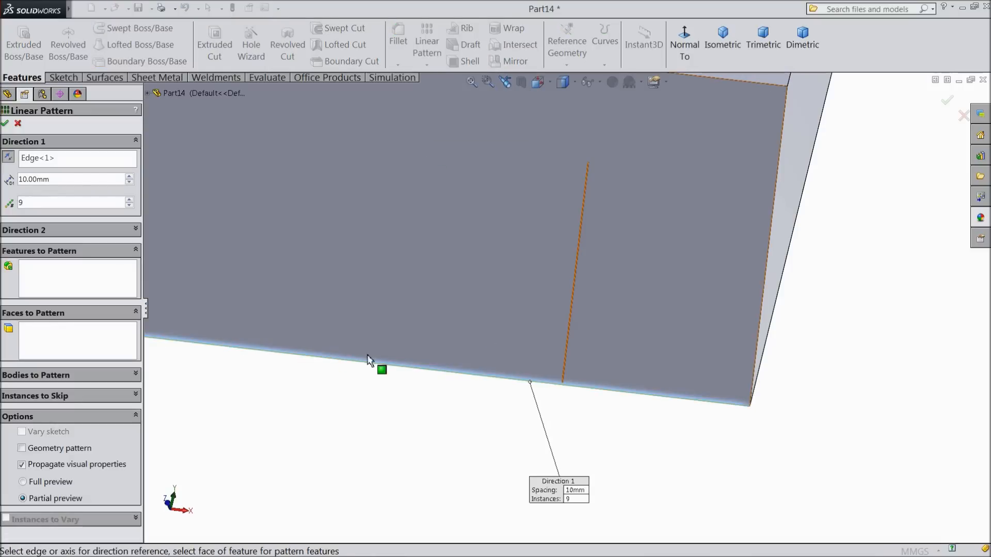
click(110, 295)
click(148, 93)
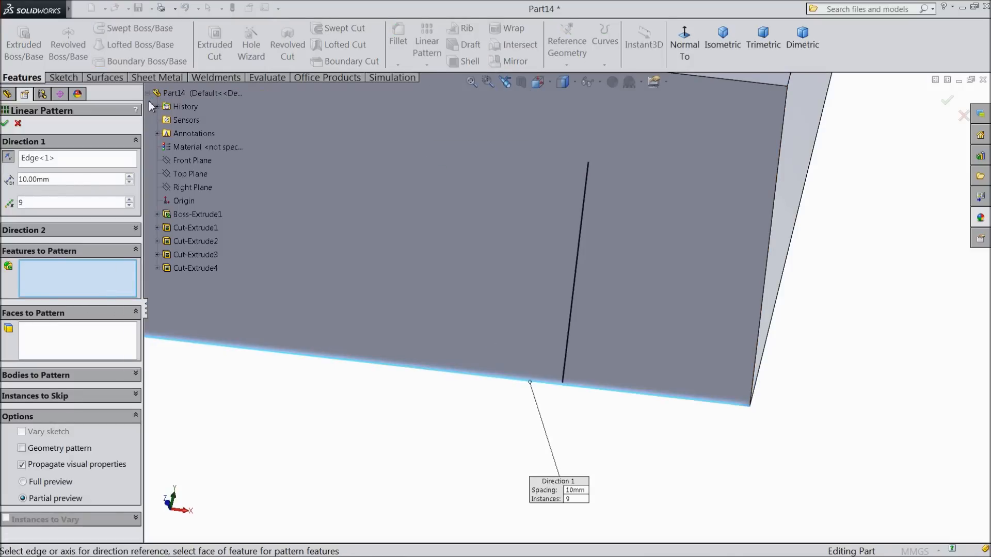
click(183, 268)
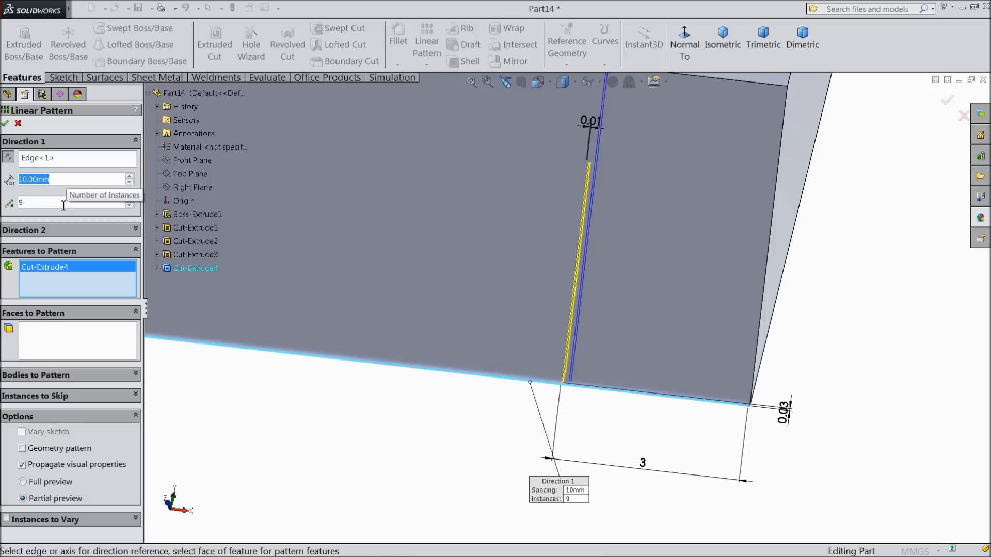
- Set the linear pattern to 4.90 mm spacing with 11 instances and create it
text(4.)
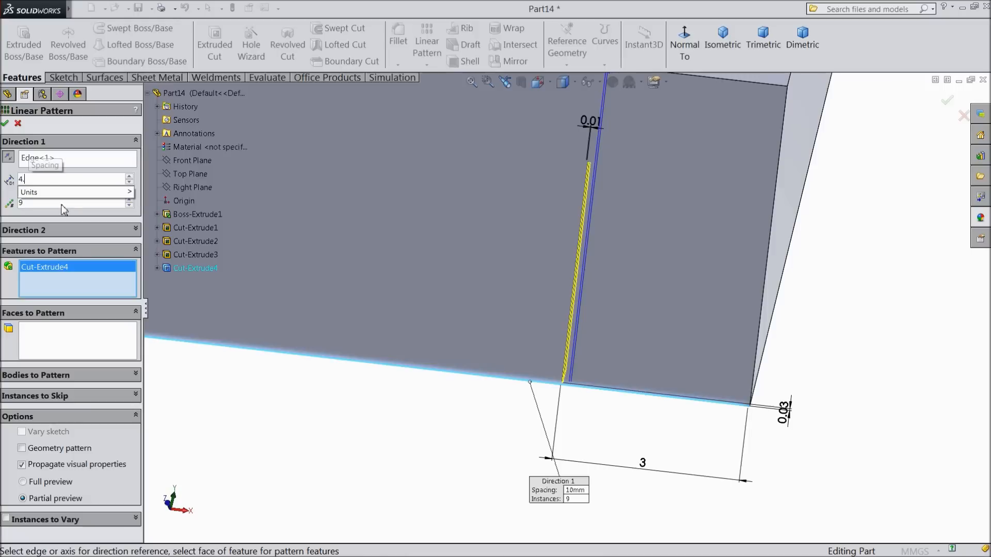
text(9)
key(Return)
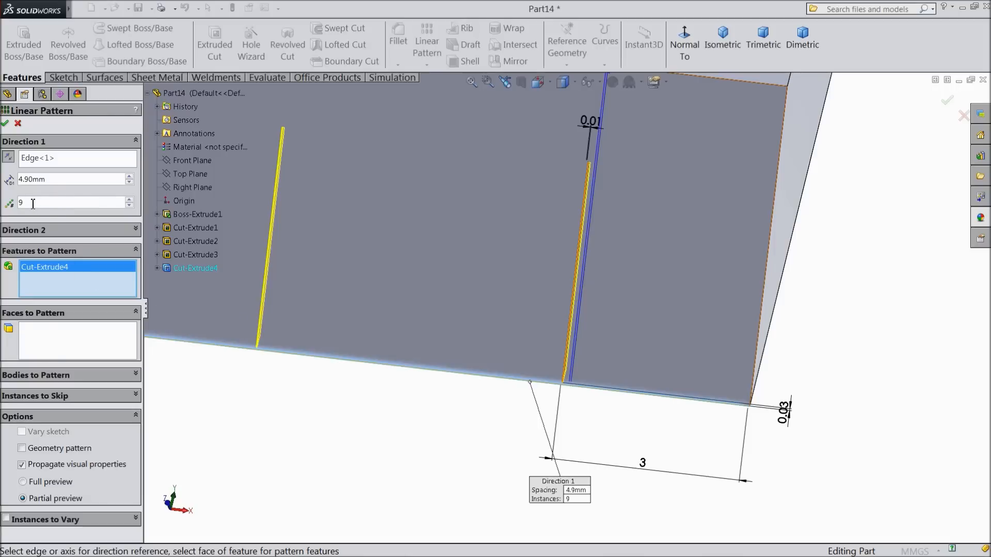
drag(31, 203, 16, 203)
text(11)
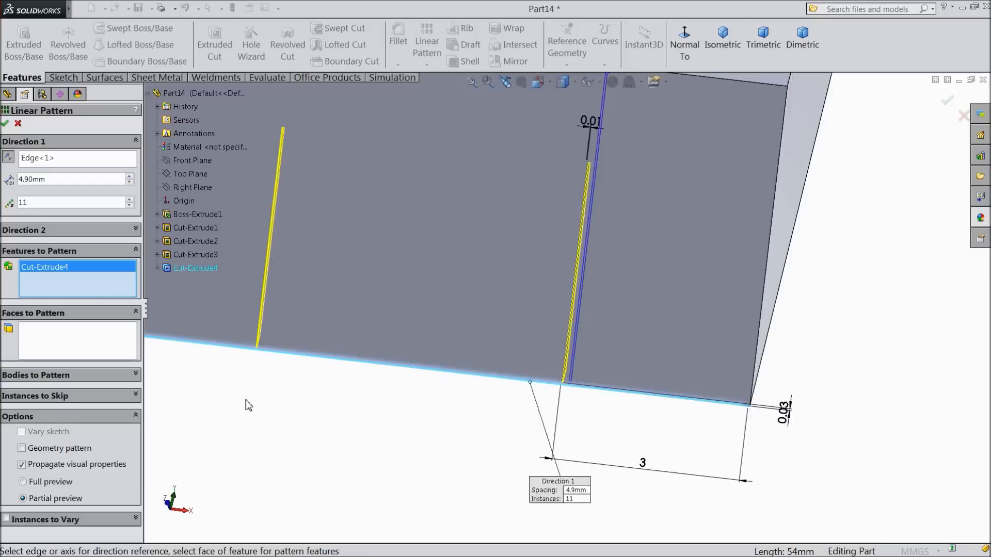
scroll(267, 366, up, 6)
scroll(413, 266, down, 5)
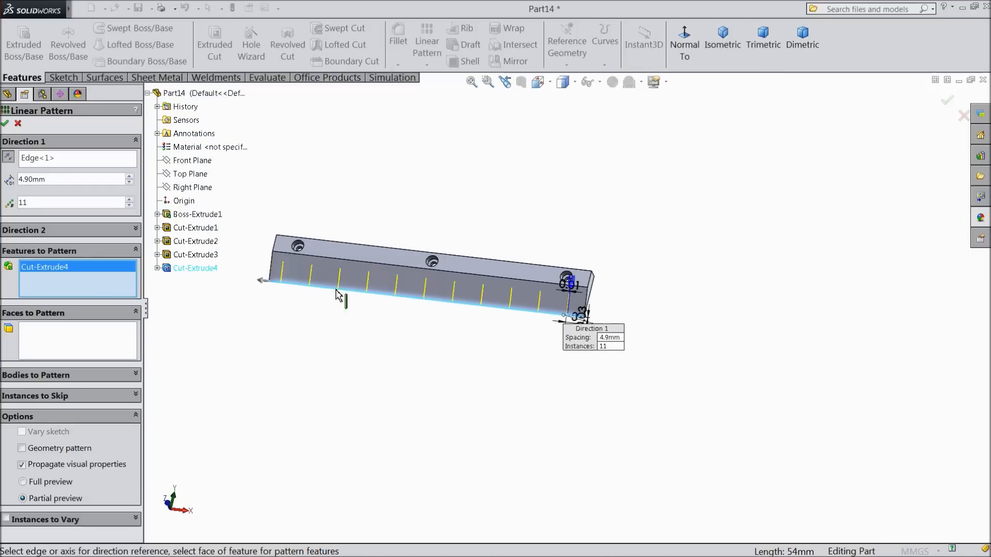
scroll(370, 274, up, 1)
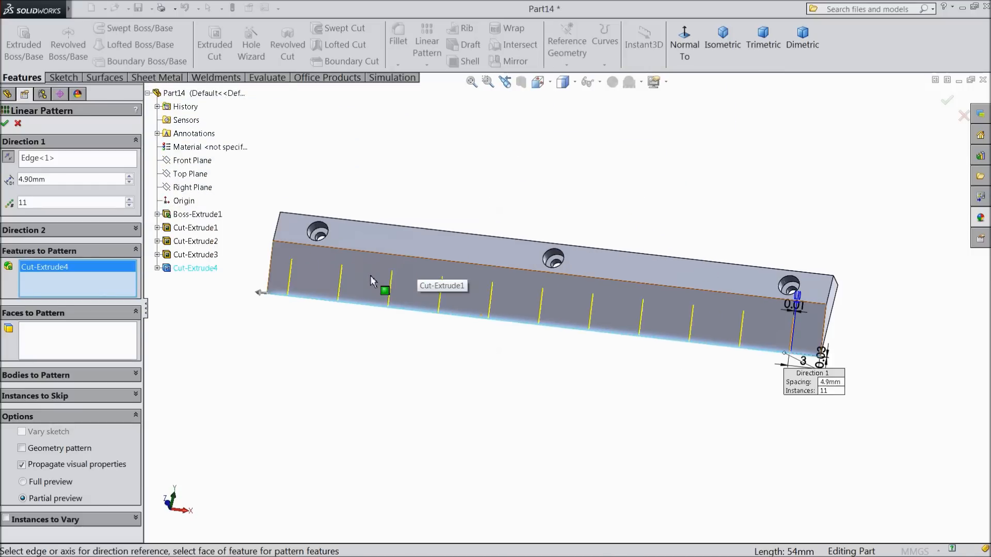
scroll(370, 274, down, 1)
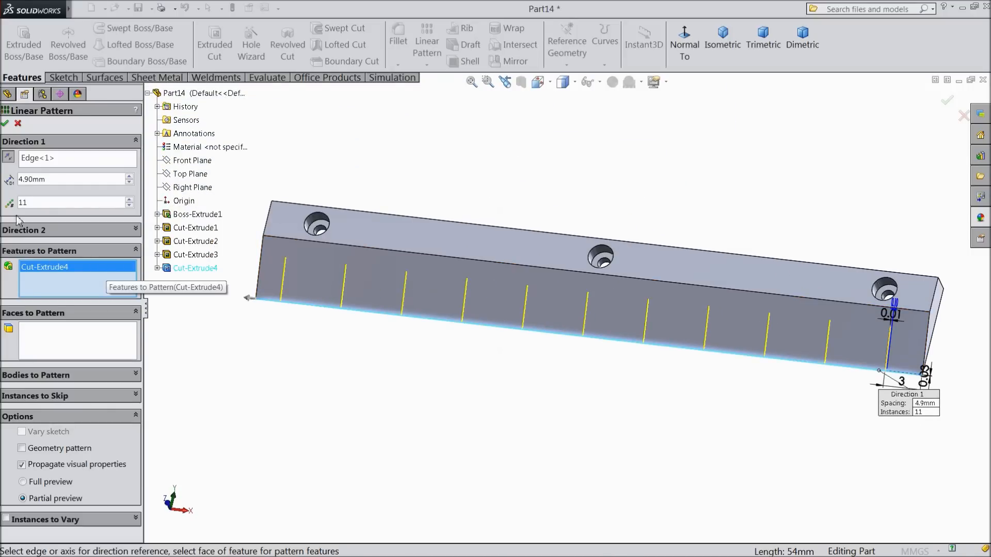
click(5, 124)
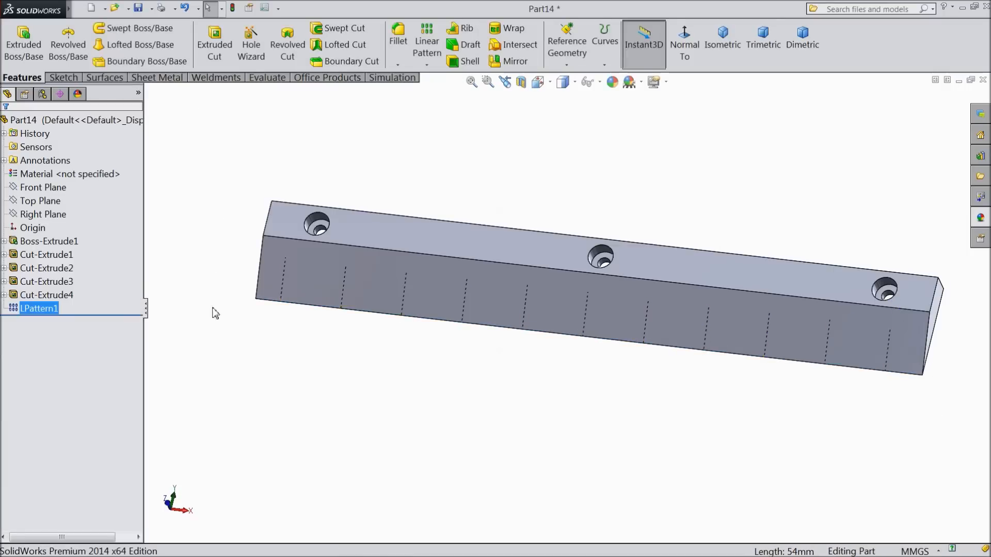
- Start a new sketch on the sloped face with the graduation marks and view it face-on
mouse_move(358, 366)
middle_down()
mouse_move(343, 345)
mouse_move(350, 367)
middle_up()
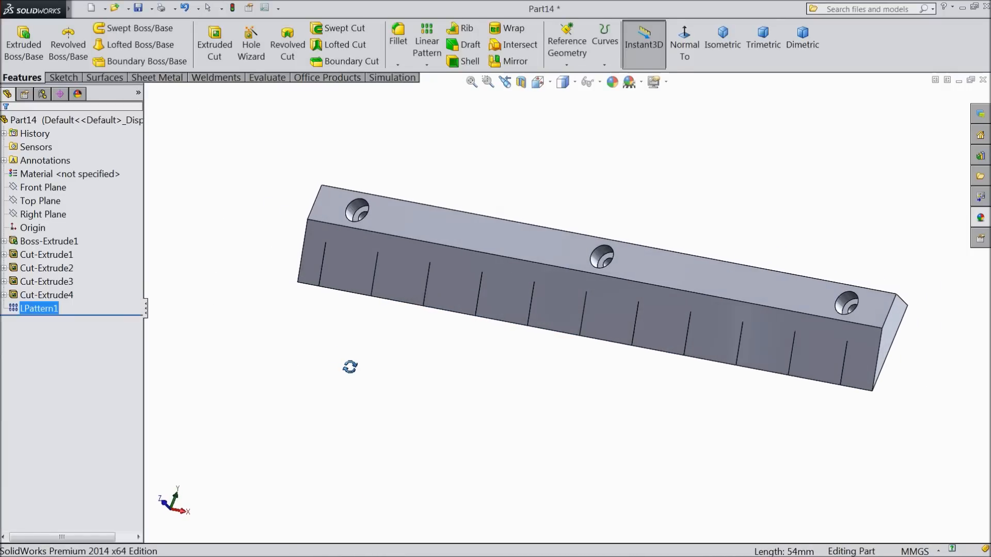
scroll(534, 317, down, 3)
scroll(533, 317, up, 3)
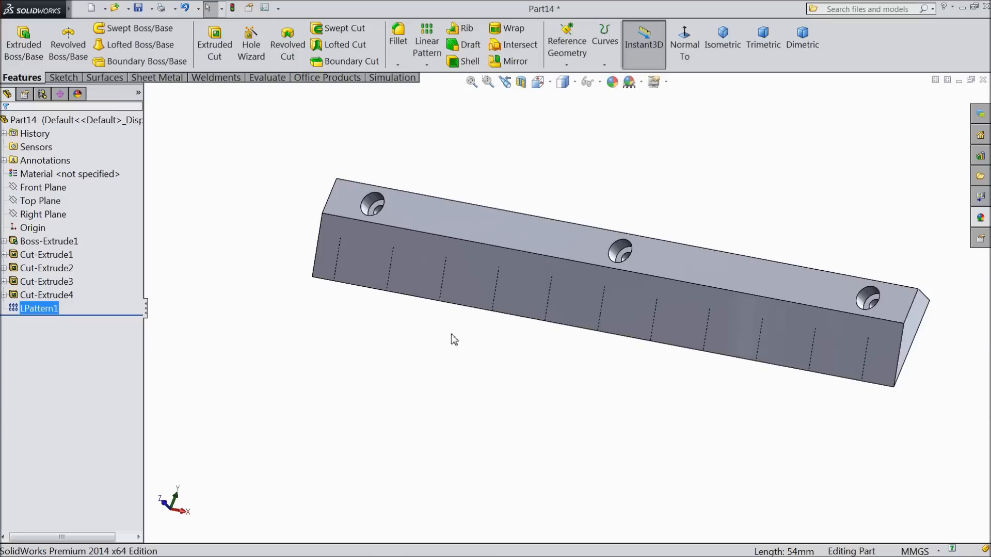
click(828, 354)
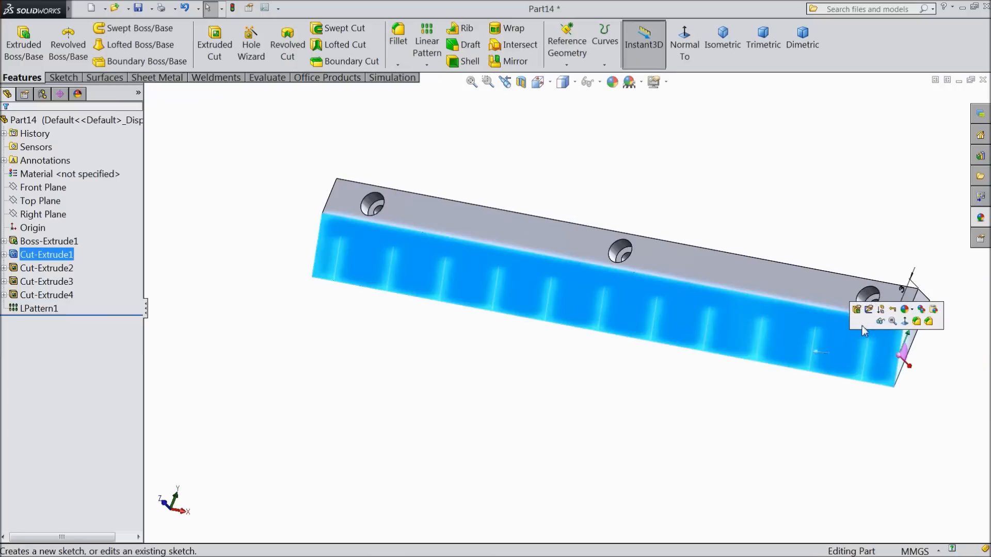
click(869, 322)
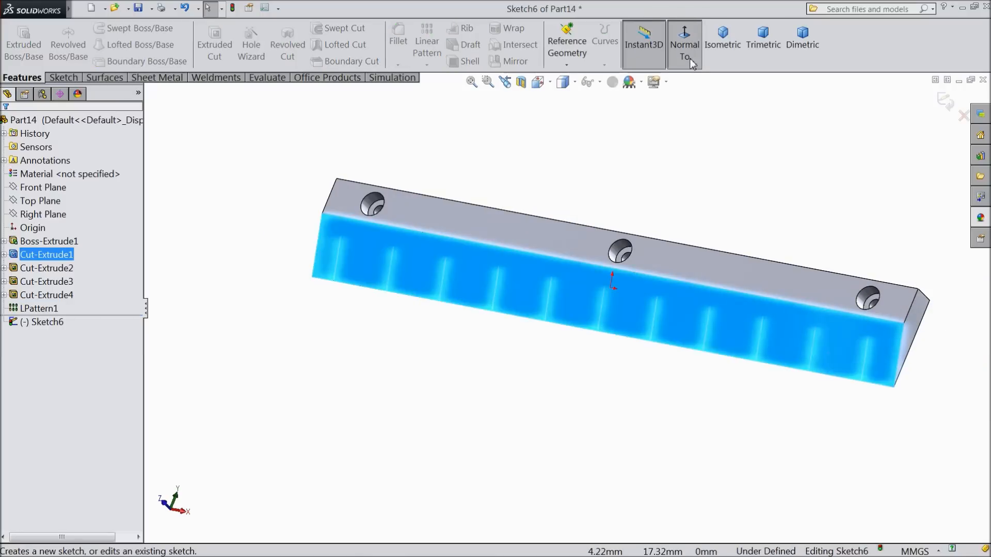
scroll(762, 333, down, 4)
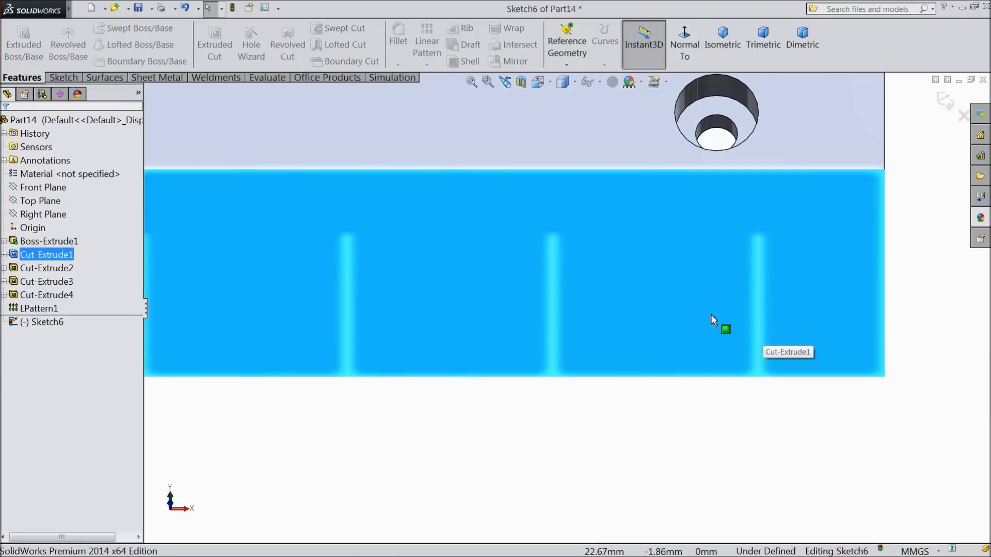
- Sketch an upright corner rectangle about 0.28 mm wide and 2.15 mm high between the two rightmost graduation marks
click(64, 78)
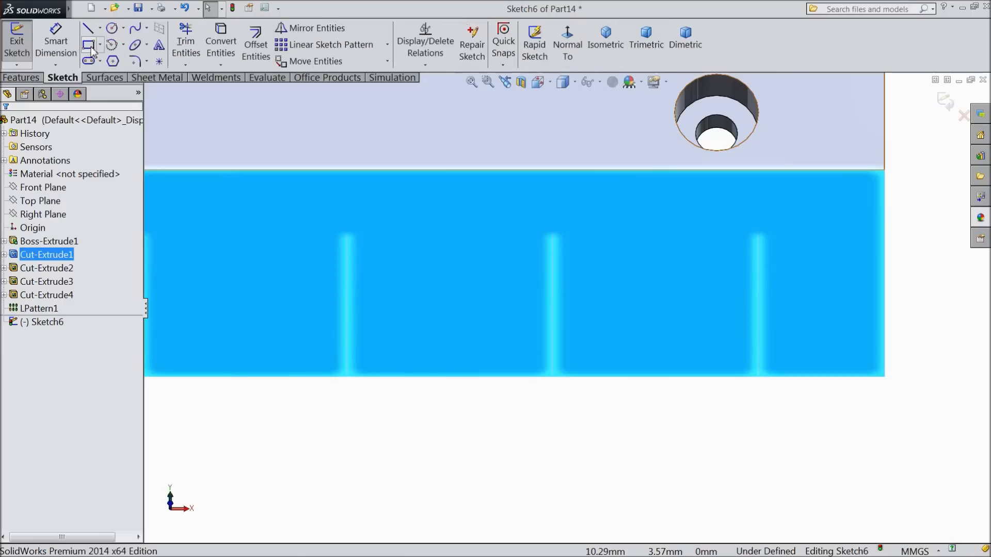
click(89, 47)
scroll(792, 401, down, 1)
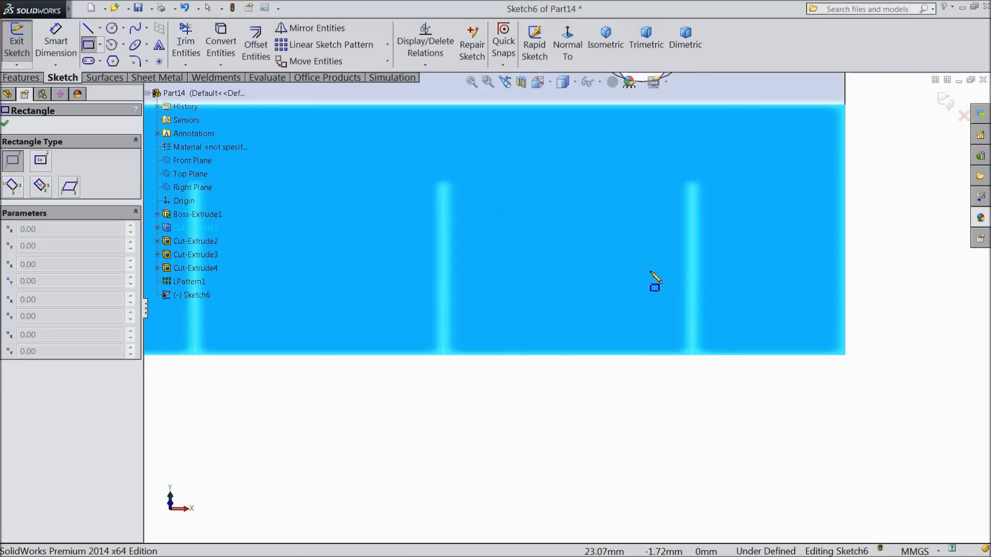
click(618, 239)
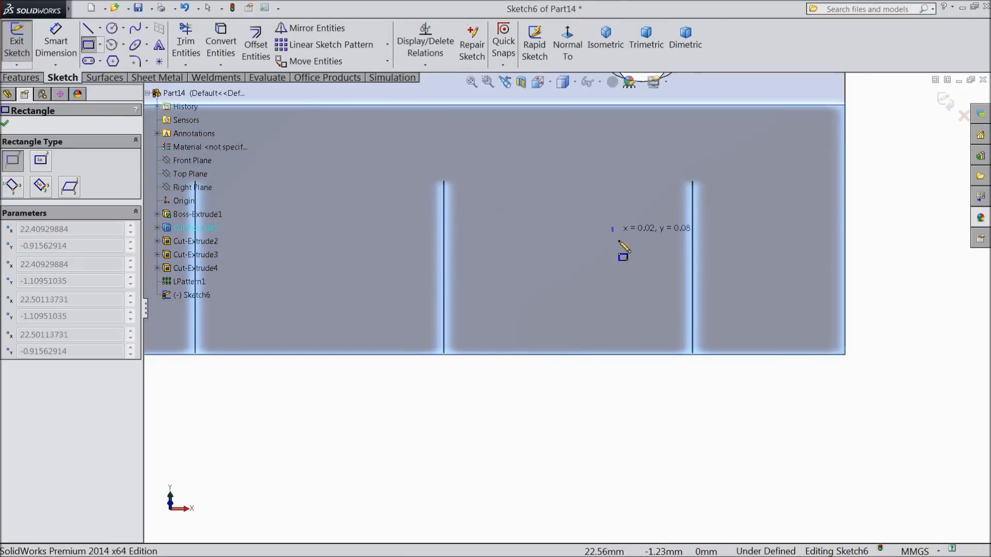
click(625, 340)
scroll(642, 306, down, 2)
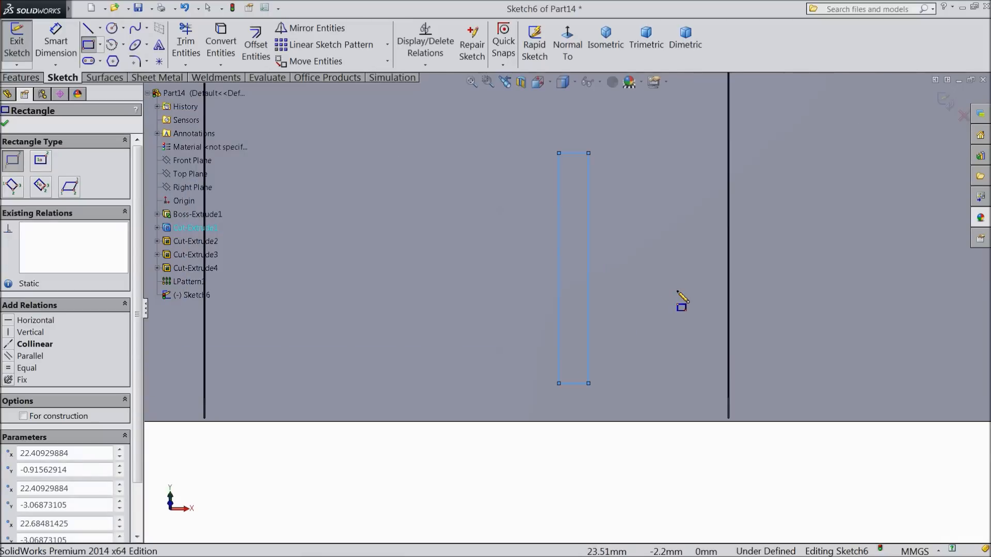
scroll(678, 292, down, 2)
scroll(665, 302, up, 3)
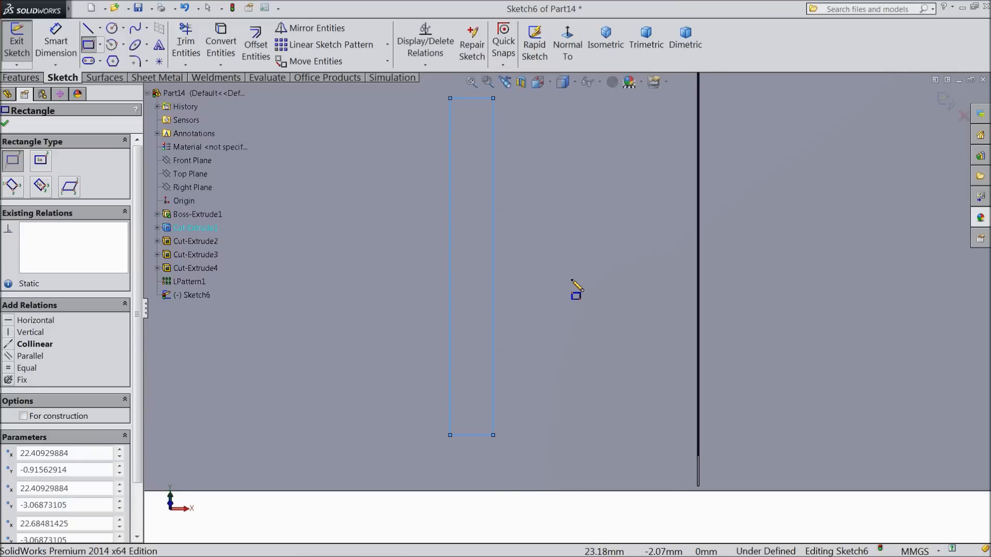
- Dimension the new rectangle between the two rightmost graduation marks to 0.01 mm wide and 2 mm high
scroll(576, 289, up, 1)
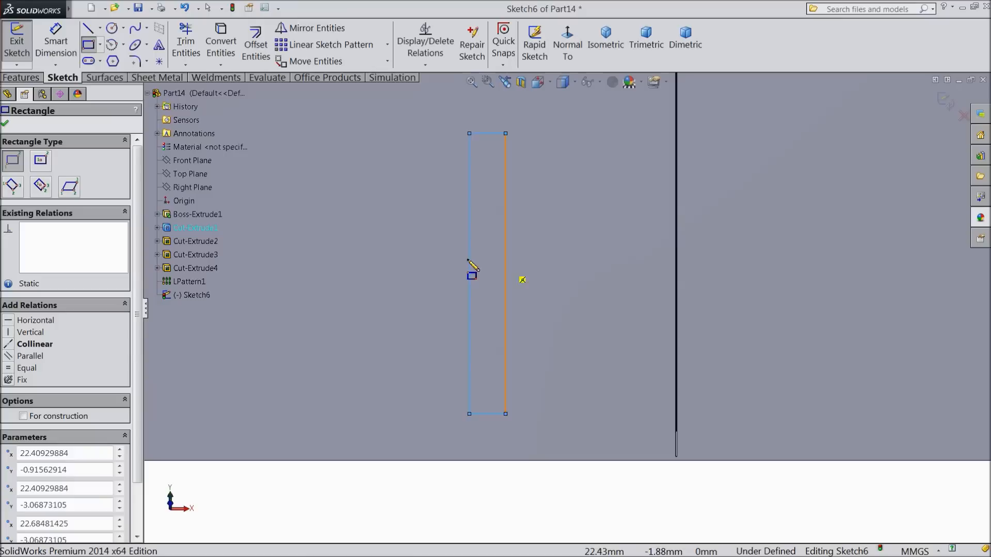
scroll(468, 260, up, 1)
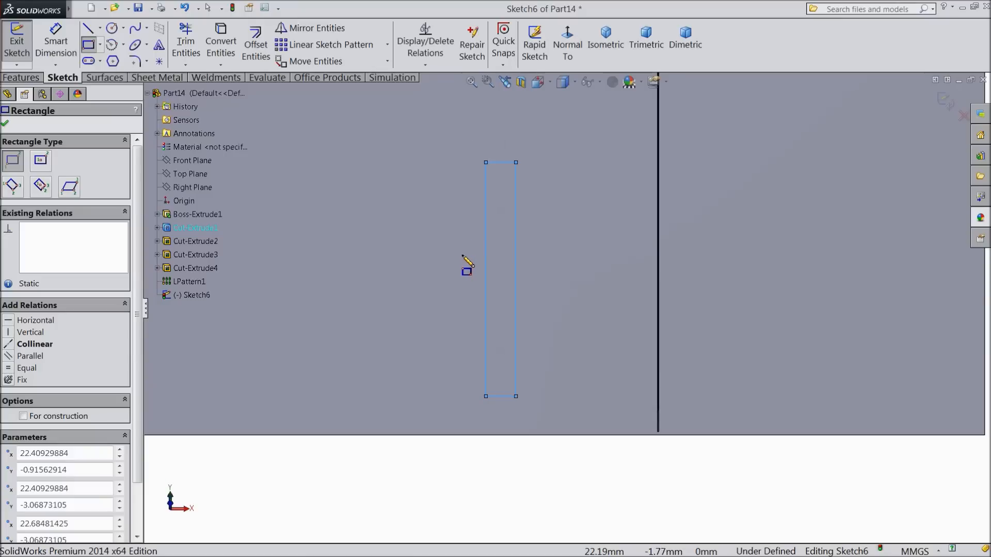
click(9, 123)
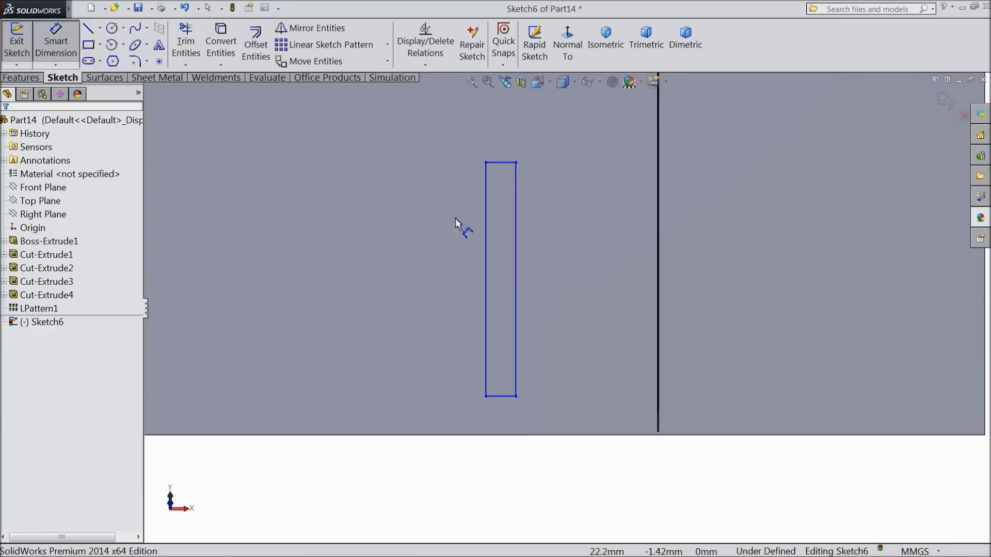
click(502, 164)
click(505, 135)
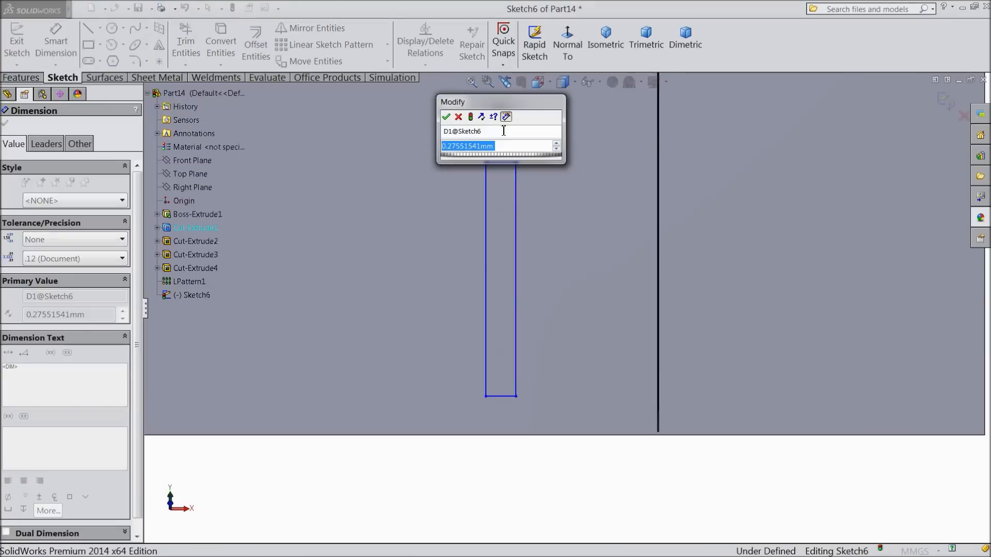
text(0.01)
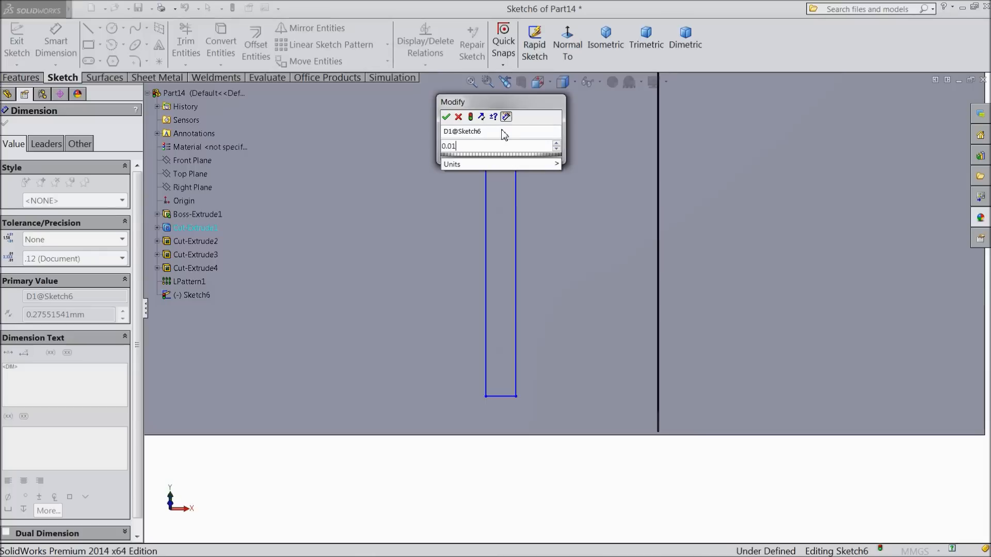
click(446, 117)
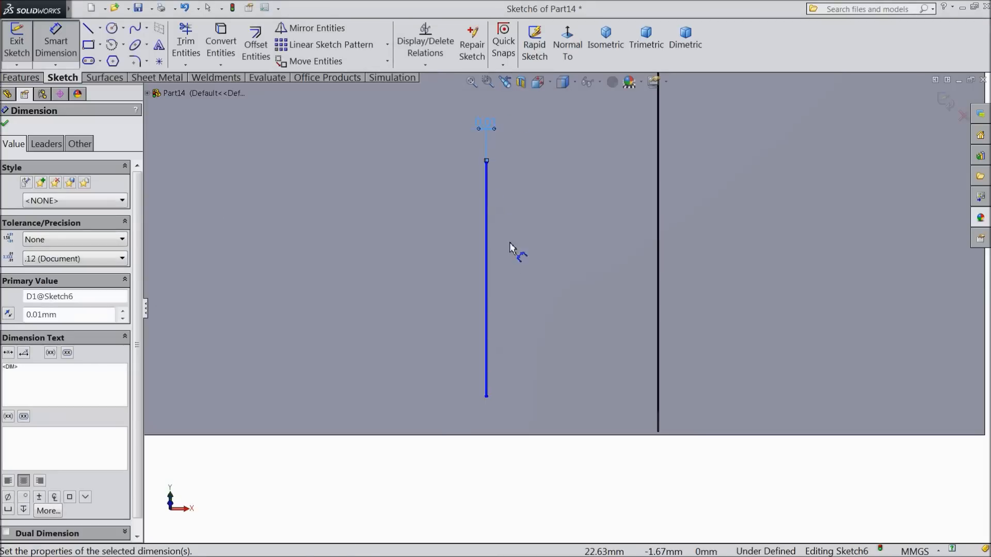
click(485, 272)
click(413, 266)
text(2)
key(Return)
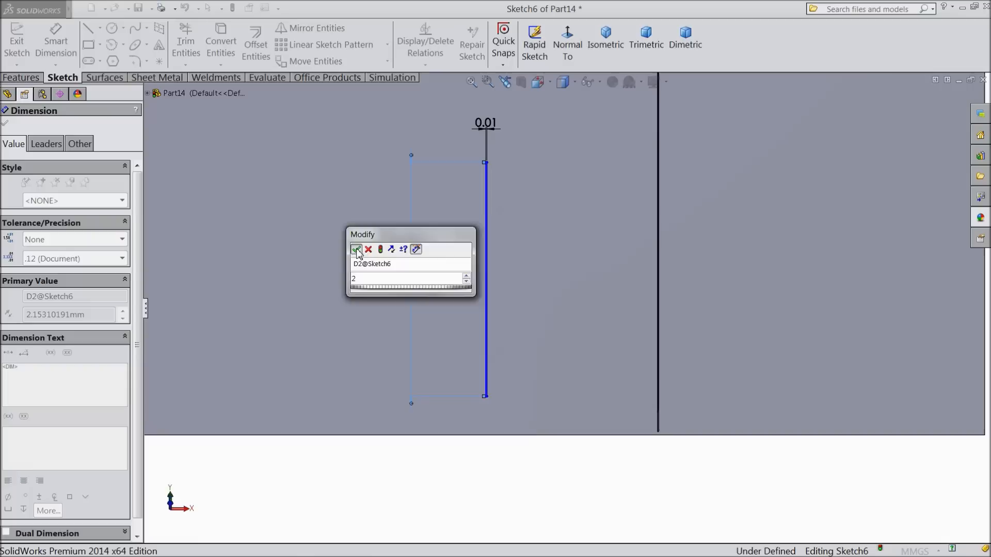
- Dimension the rectangle's bottom corner 0.03 mm above the sloped face's lower edge
scroll(499, 395, down, 5)
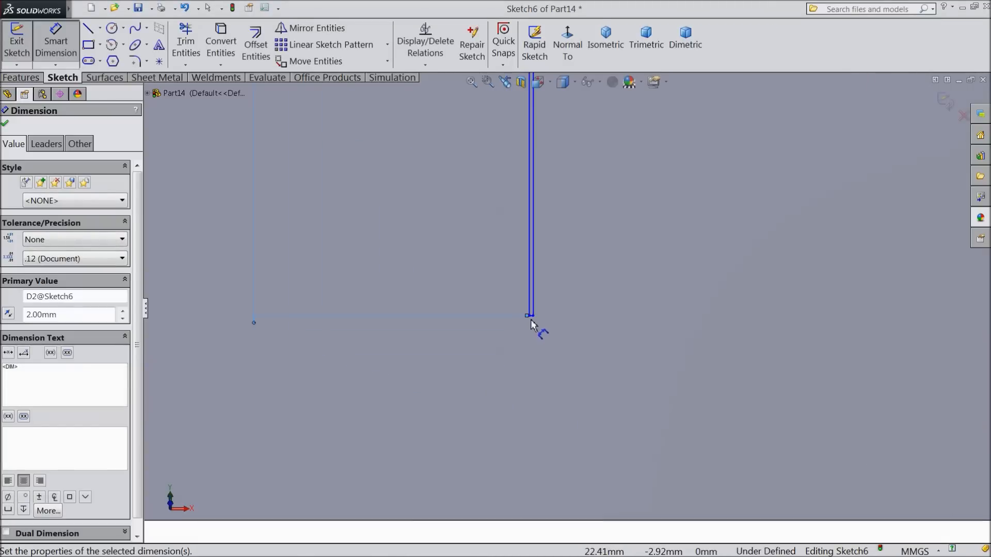
click(531, 317)
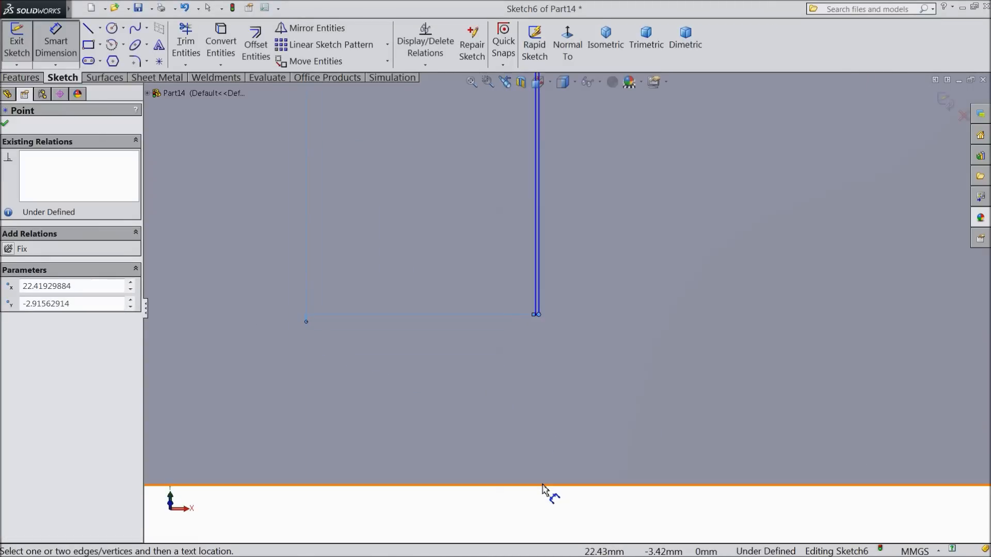
click(621, 402)
text(0.03)
click(564, 385)
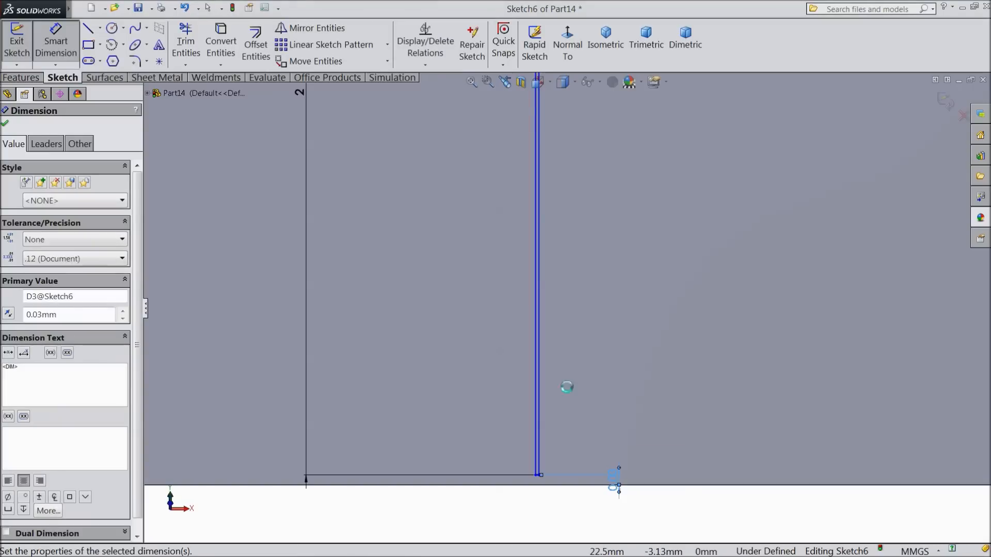
scroll(550, 403, up, 5)
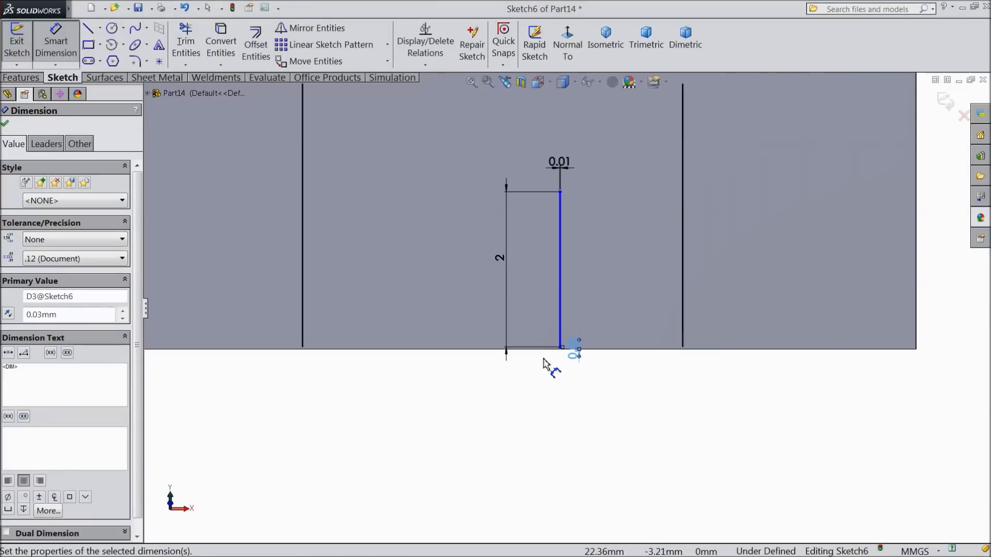
- Dimension the thin rectangle's horizontal distance from the rightmost graduation mark to 0.99 mm
scroll(612, 303, down, 10)
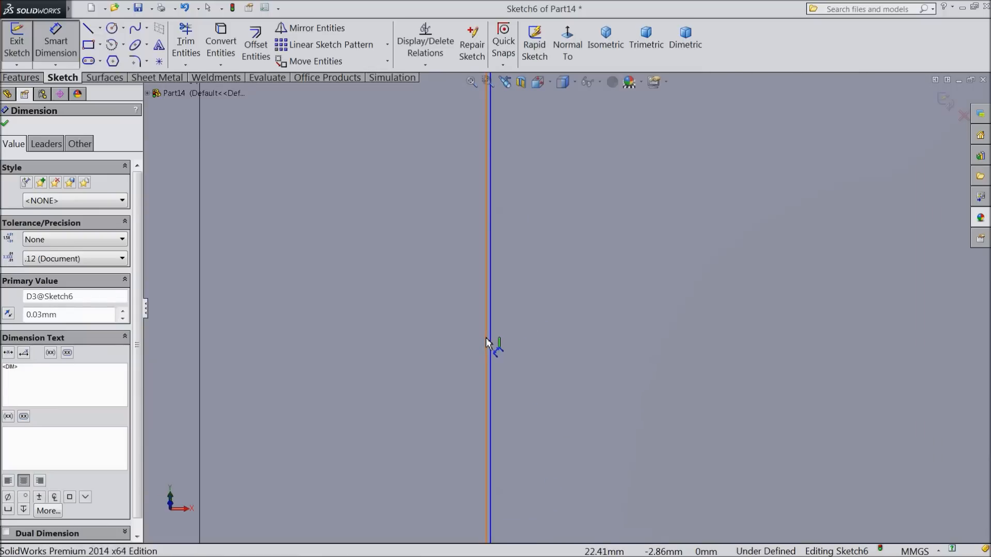
click(485, 337)
scroll(549, 343, up, 3)
scroll(748, 332, down, 6)
scroll(823, 356, up, 3)
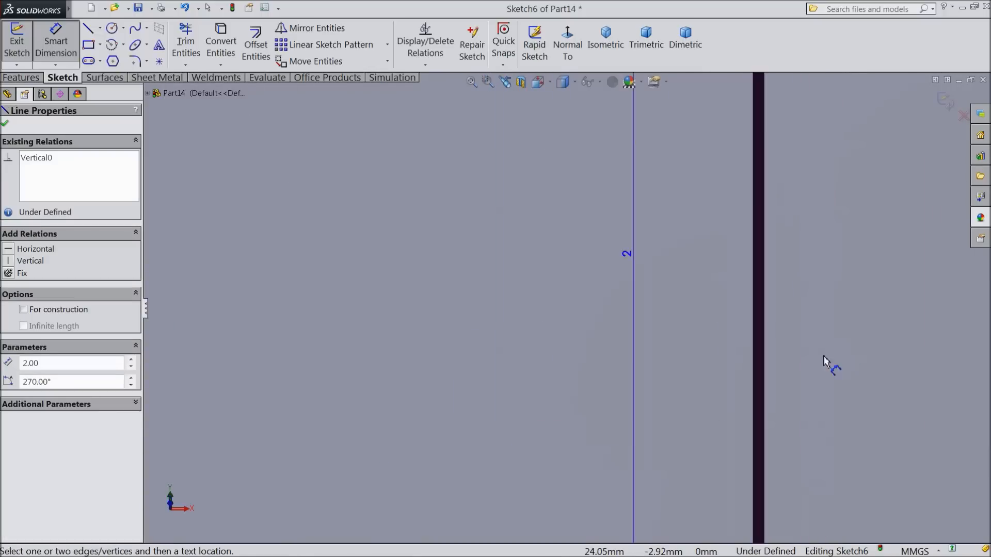
click(767, 360)
scroll(599, 333, up, 5)
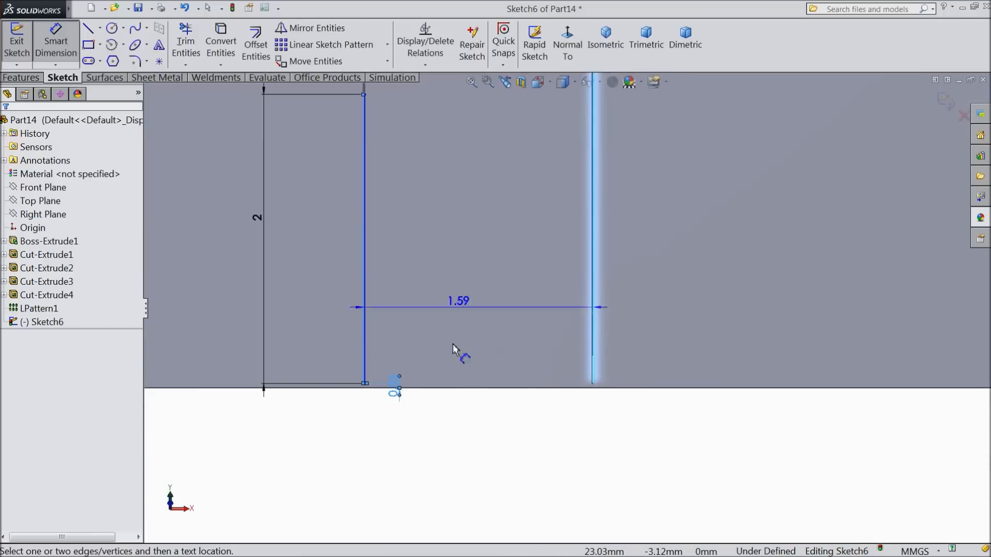
click(470, 454)
text(0.9)
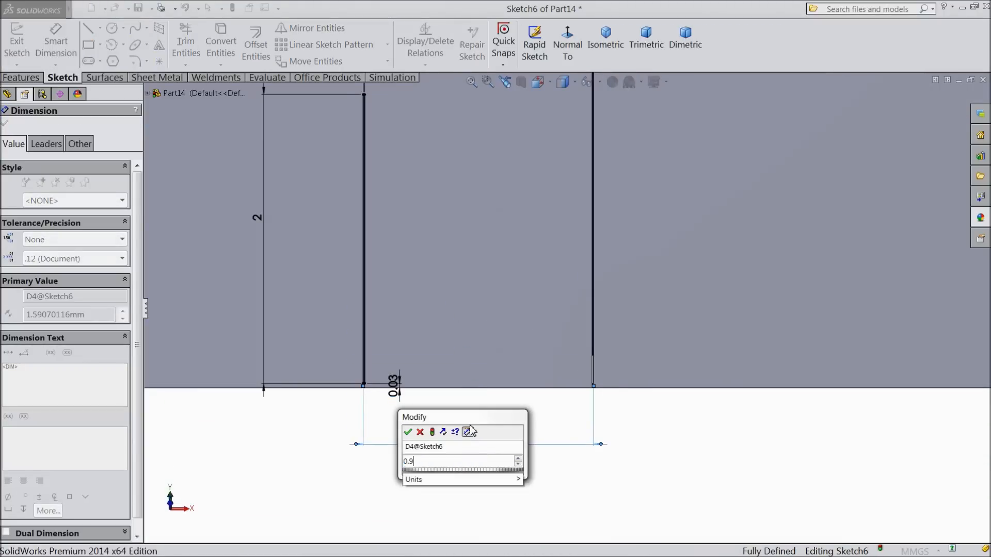
text(9)
click(407, 432)
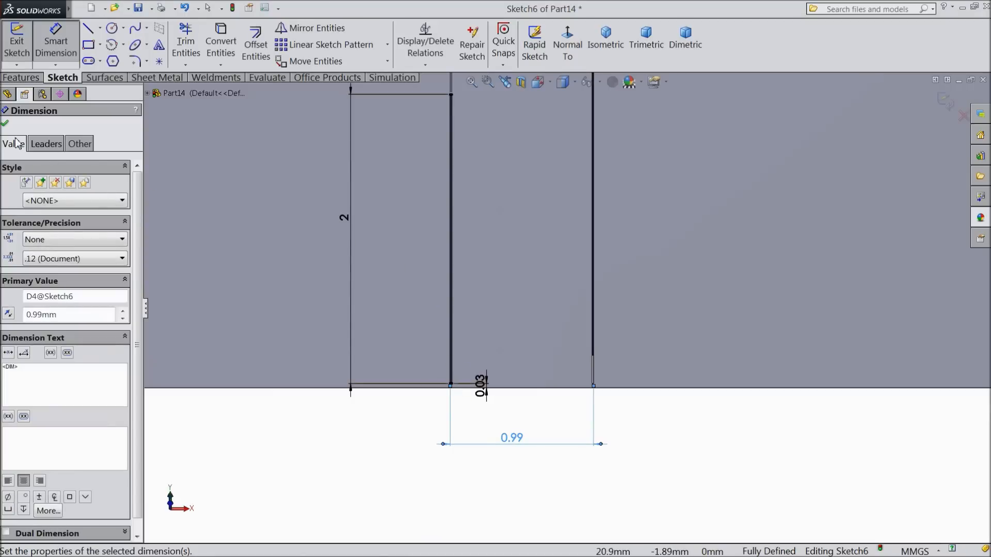
click(6, 125)
- Cut-extrude the thin rectangle with a blind depth of 0.10 mm
click(24, 77)
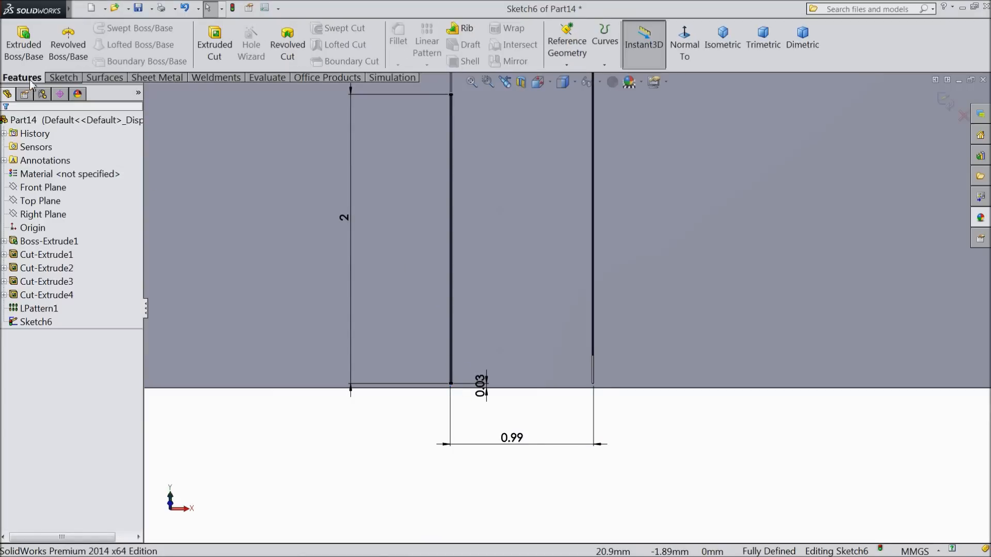
click(215, 58)
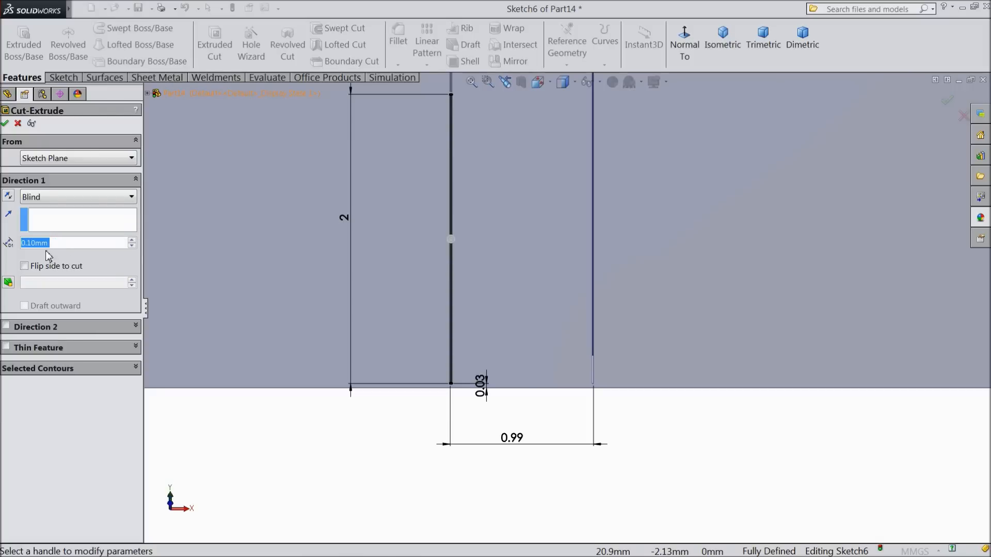
click(5, 124)
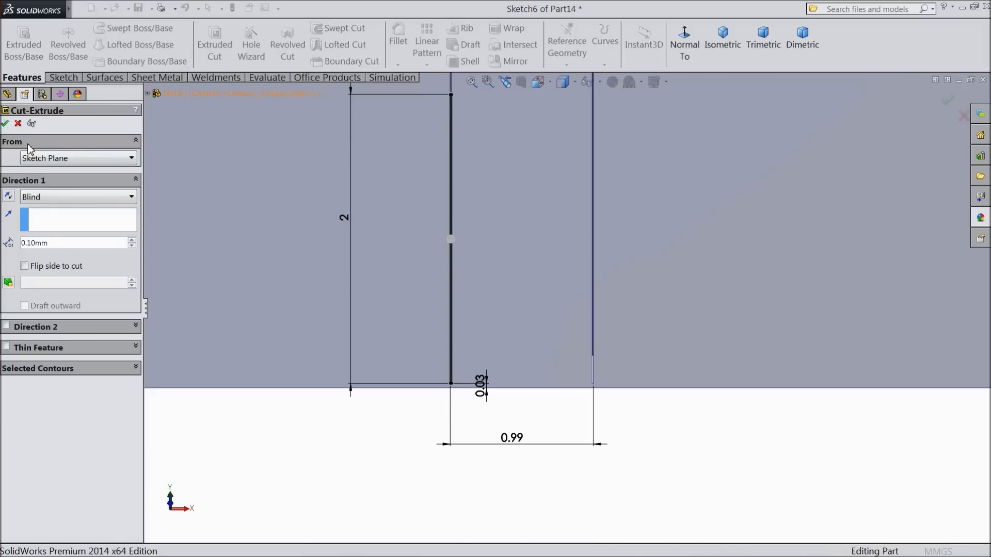
- Apply a black color to the short graduation mark cut
click(612, 81)
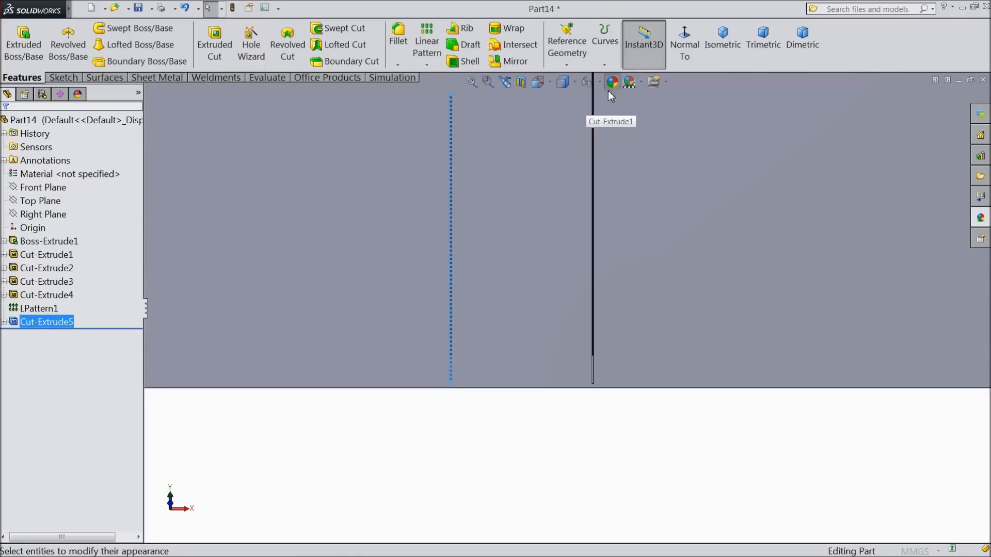
click(97, 401)
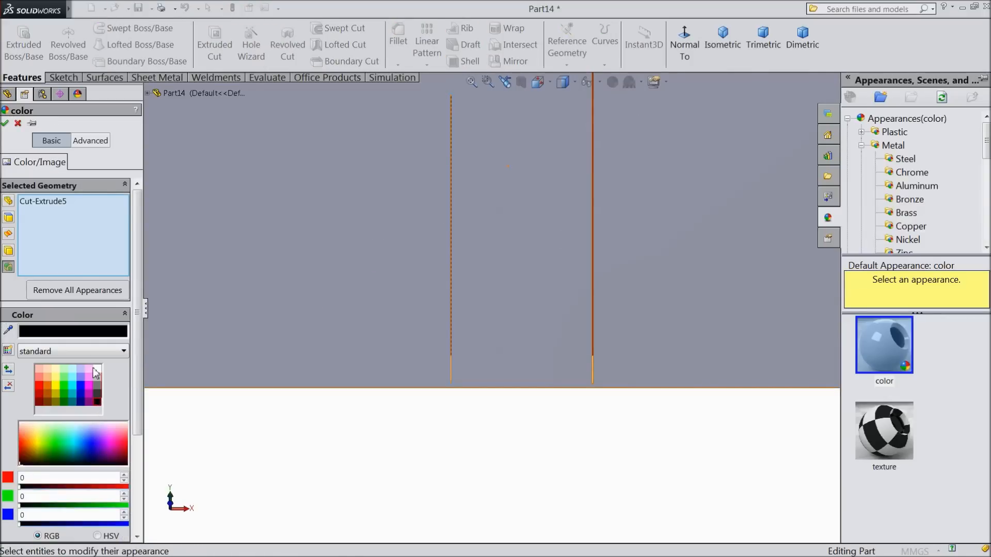
click(5, 123)
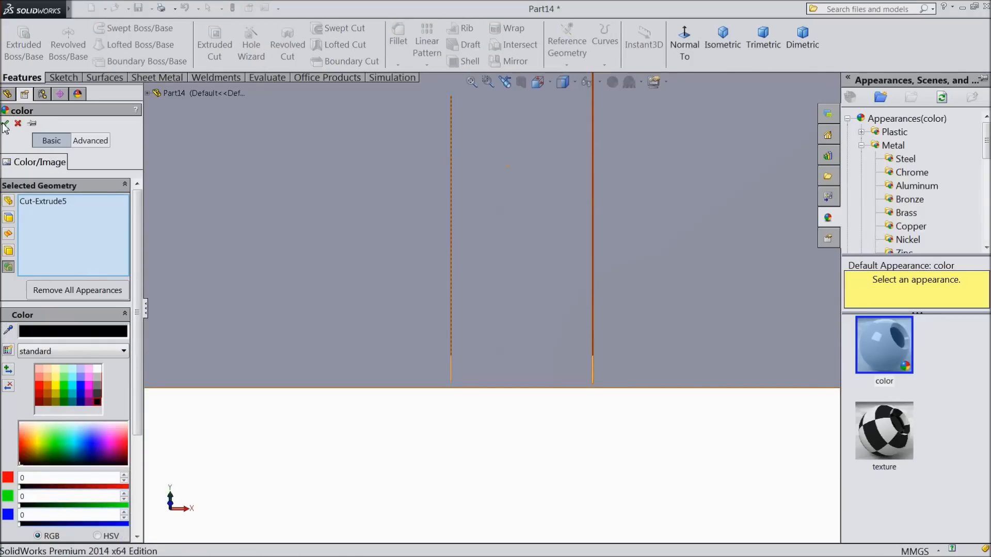
scroll(371, 402, up, 1)
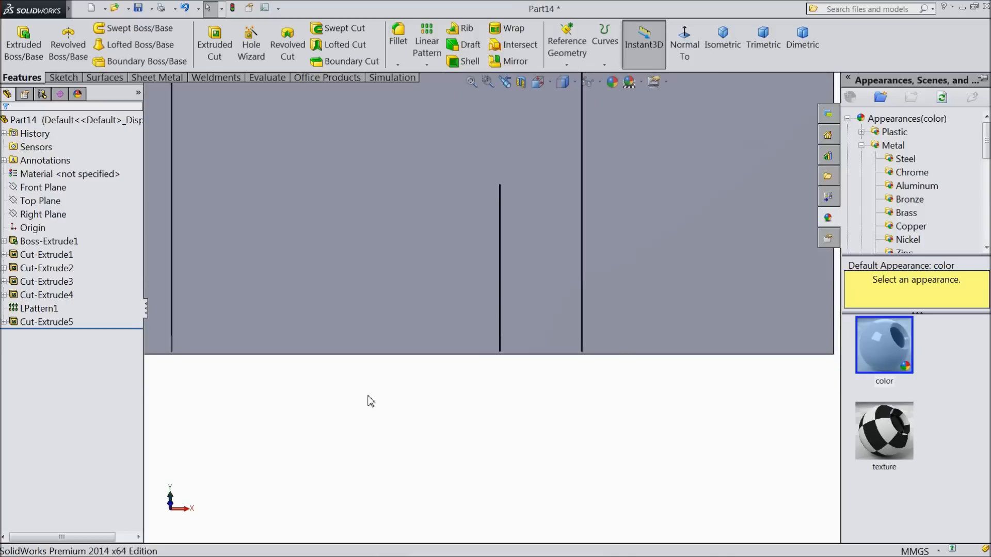
scroll(370, 401, up, 2)
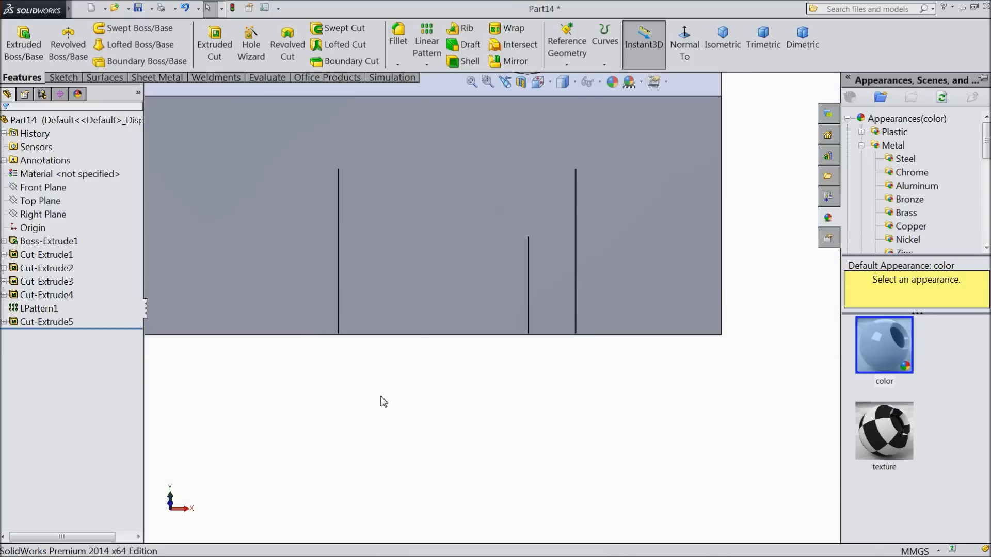
click(381, 397)
scroll(382, 398, up, 2)
scroll(454, 390, down, 1)
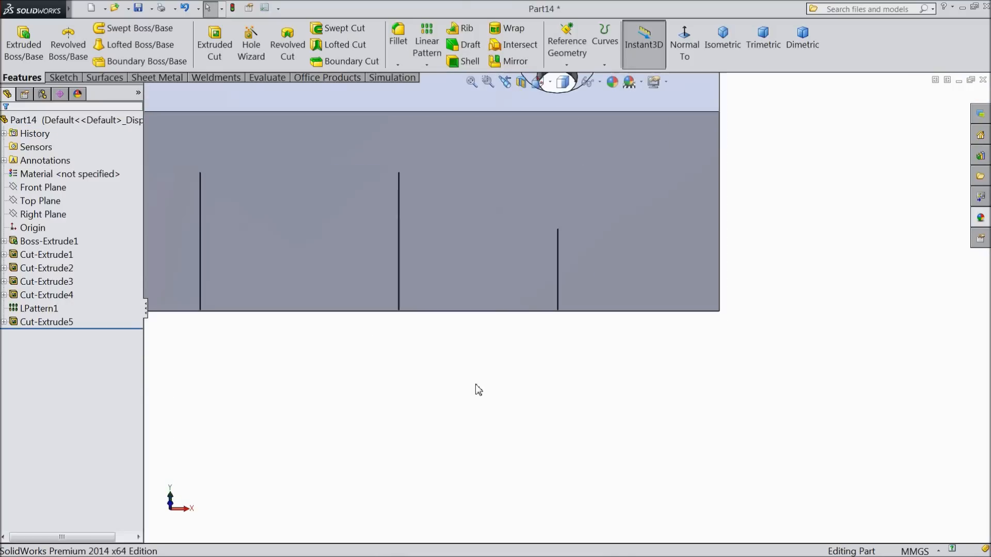
- Start a linear pattern of the short graduation mark cut along the sloped face's lower edge
scroll(467, 378, down, 2)
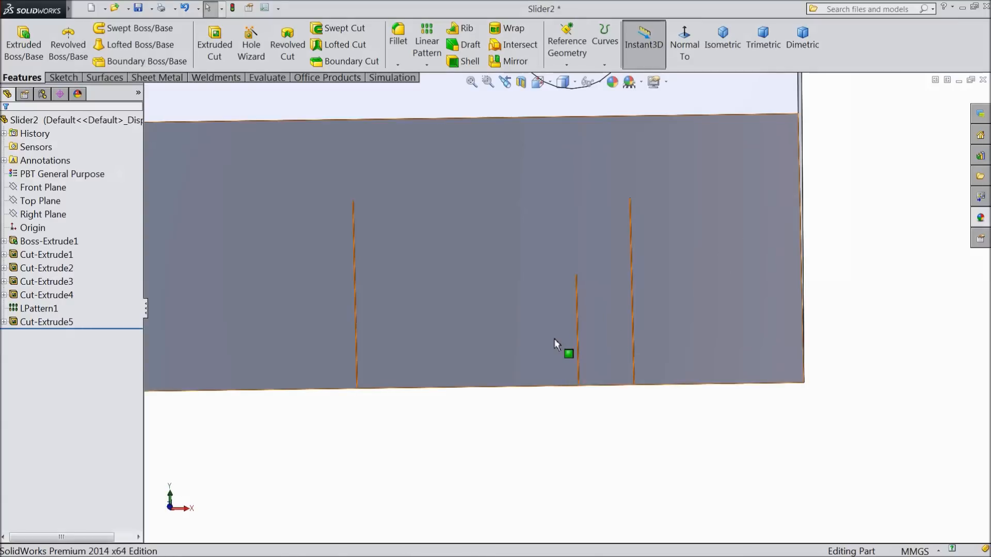
mouse_move(616, 336)
middle_down()
mouse_move(599, 338)
mouse_move(612, 343)
middle_up()
scroll(597, 344, down, 2)
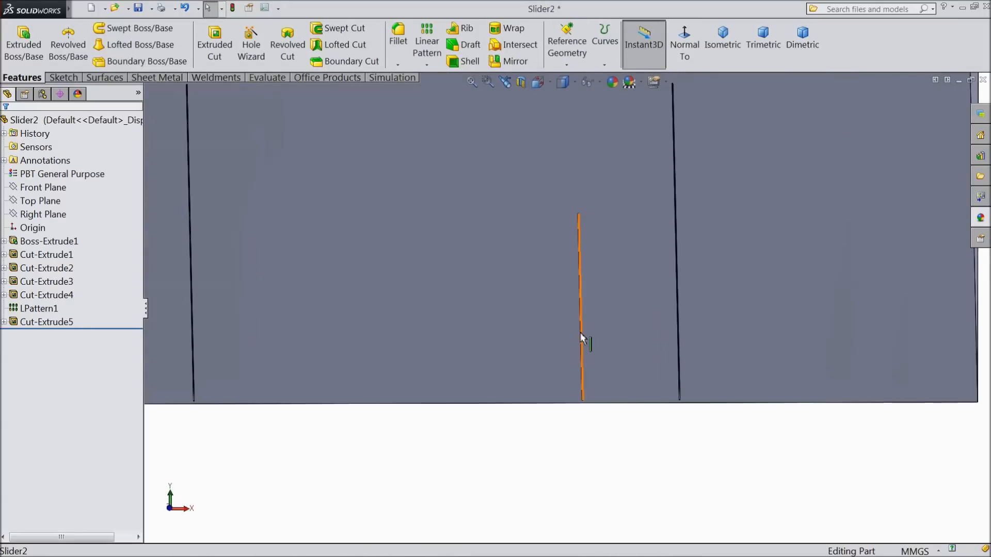
click(427, 46)
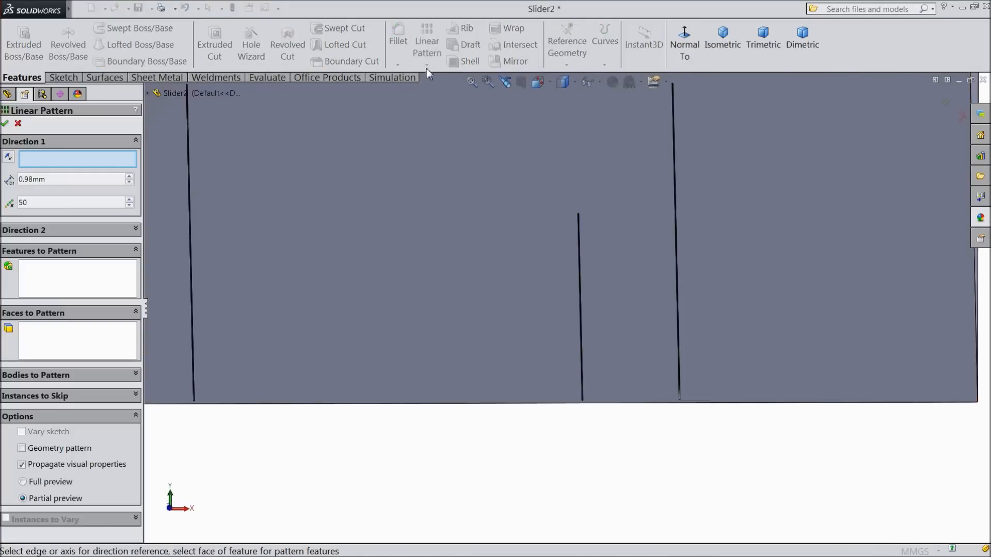
click(374, 403)
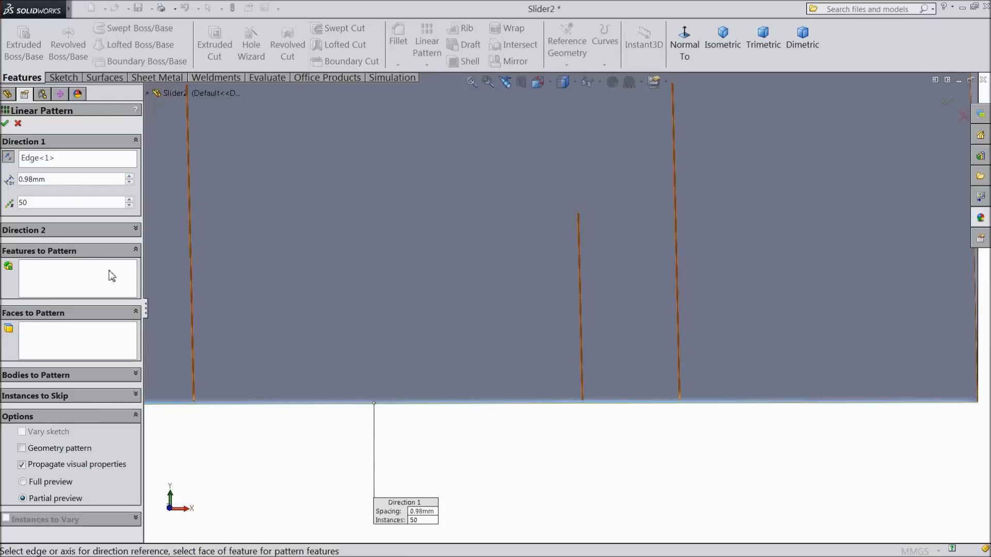
click(59, 280)
click(148, 94)
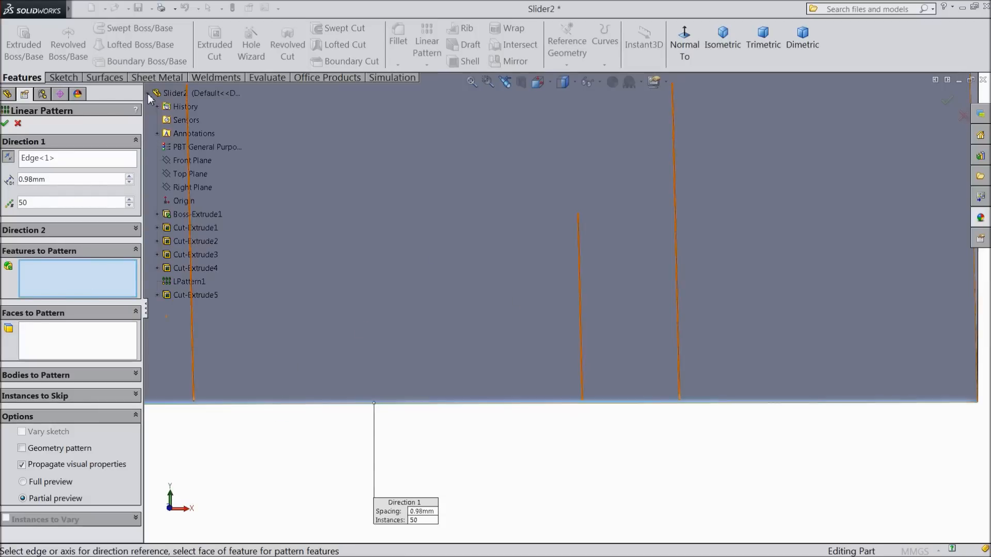
click(205, 295)
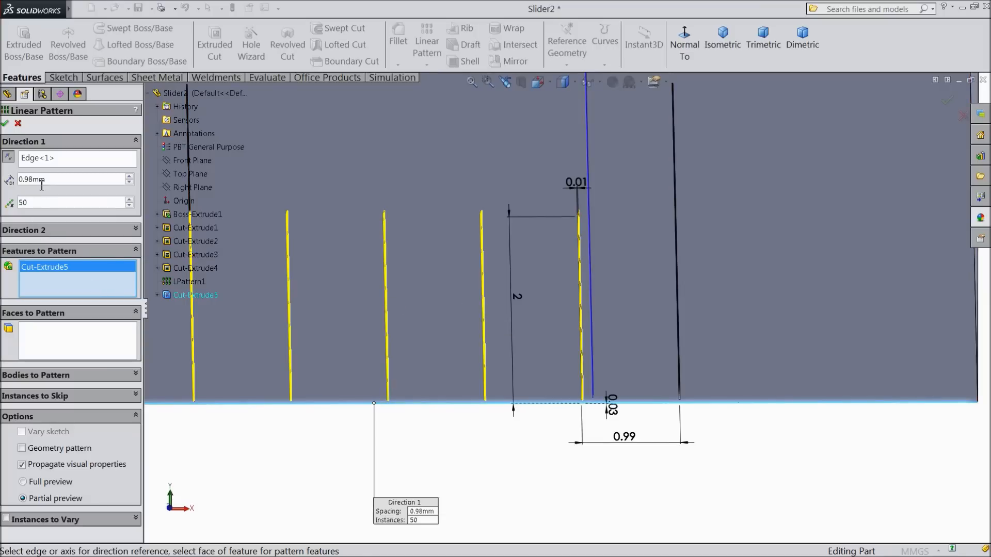
- Check the pattern preview along the whole bar and create it with 0.98 mm spacing and 50 instances
scroll(305, 313, up, 8)
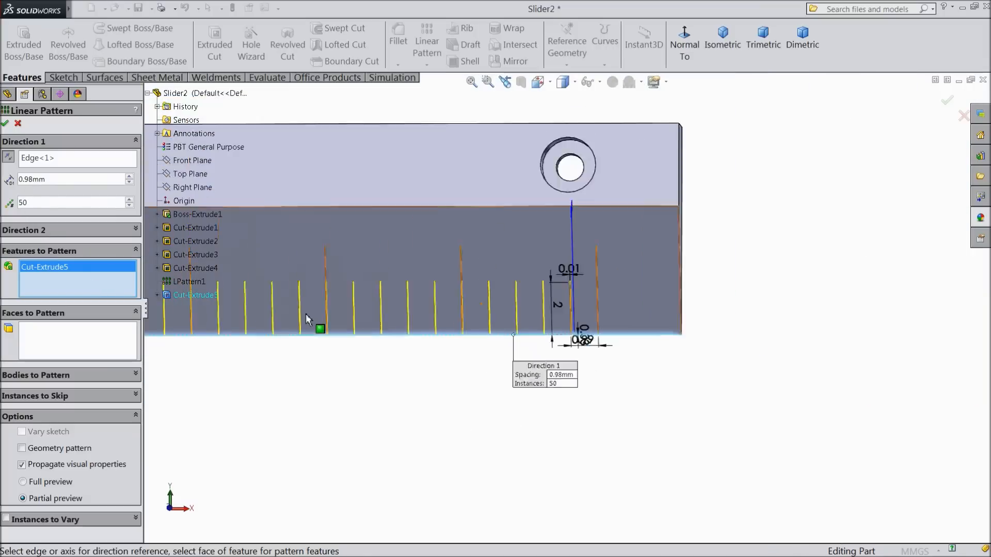
scroll(289, 311, up, 4)
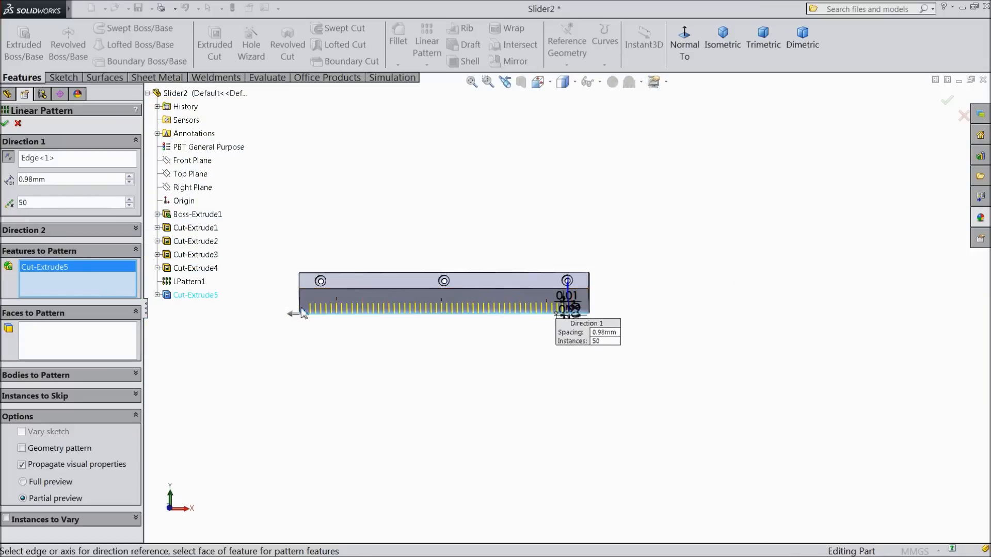
scroll(314, 312, down, 4)
scroll(464, 317, down, 2)
scroll(530, 309, down, 1)
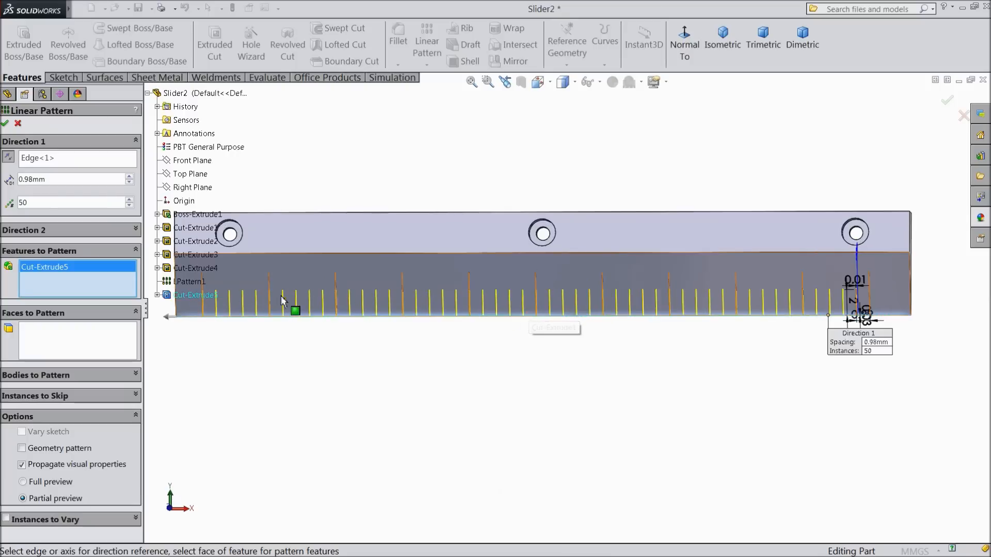
click(6, 123)
- Open a new sketch on the sloped face with the graduation marks and view it face-on
middle_drag(414, 371, 422, 334)
click(473, 266)
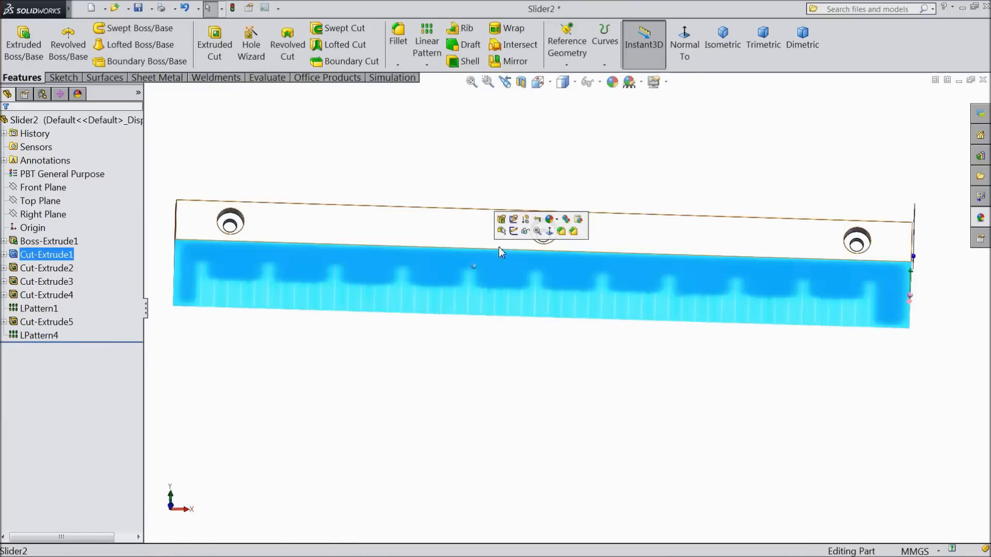
click(513, 230)
click(682, 58)
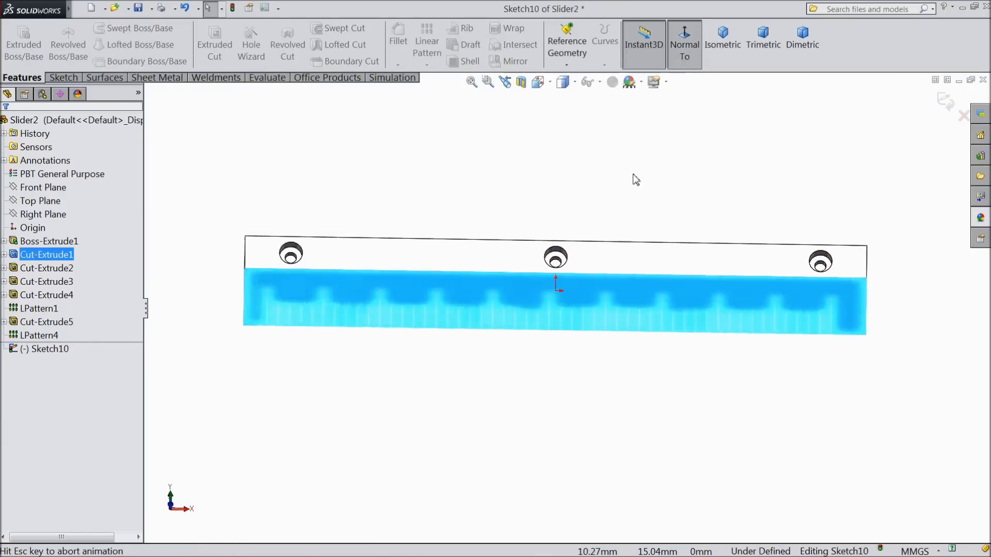
- Draw a construction centerline about 52 mm long just below the sloped face's upper edge, ending on the bar's end edge
click(64, 79)
click(100, 28)
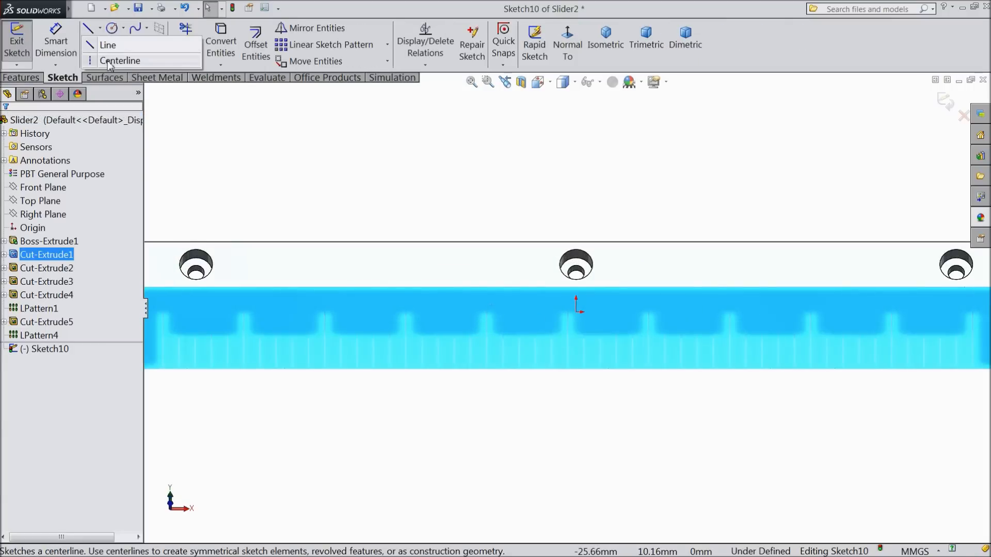
click(116, 60)
key(f)
scroll(335, 308, down, 3)
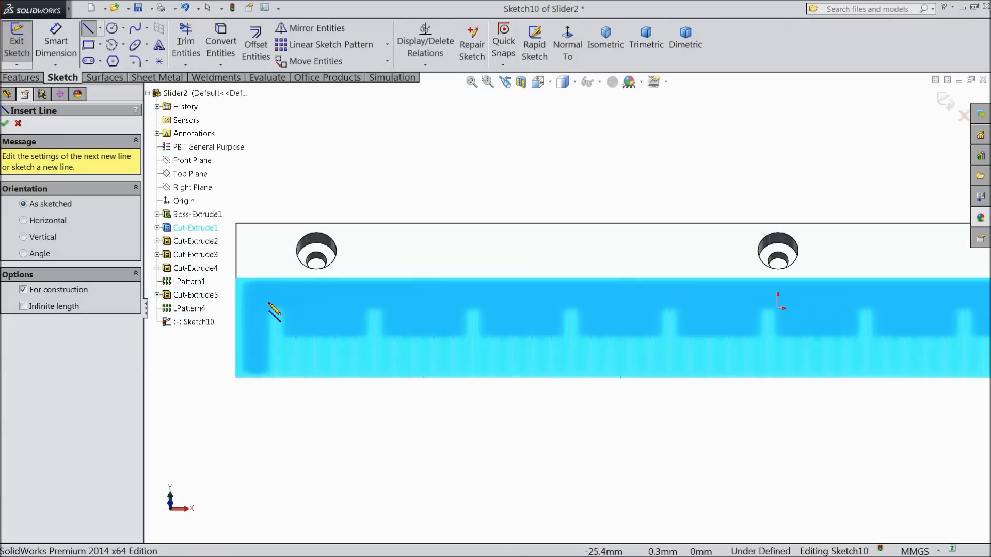
scroll(309, 309, down, 5)
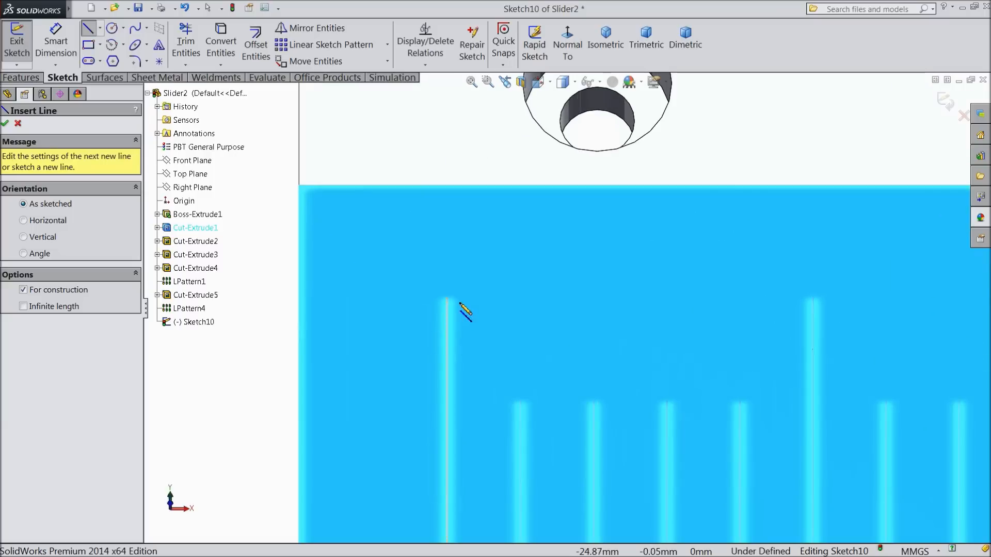
click(451, 204)
scroll(438, 258, up, 6)
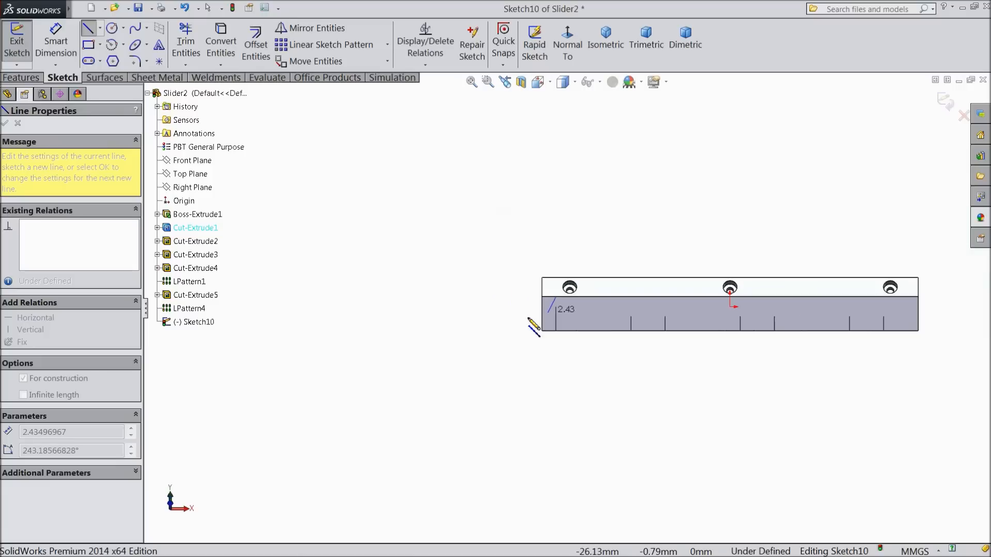
scroll(831, 319, down, 7)
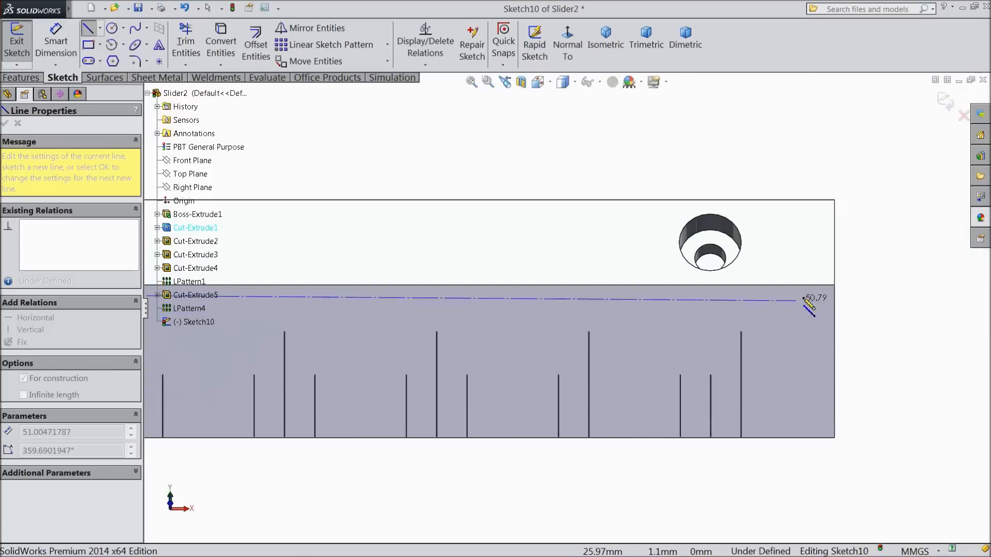
click(835, 289)
right_click(877, 94)
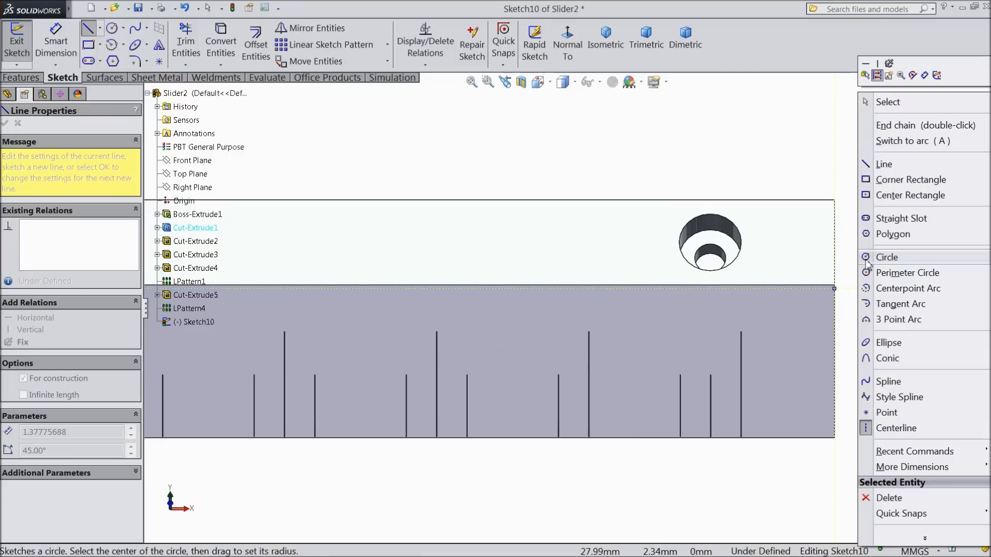
click(880, 106)
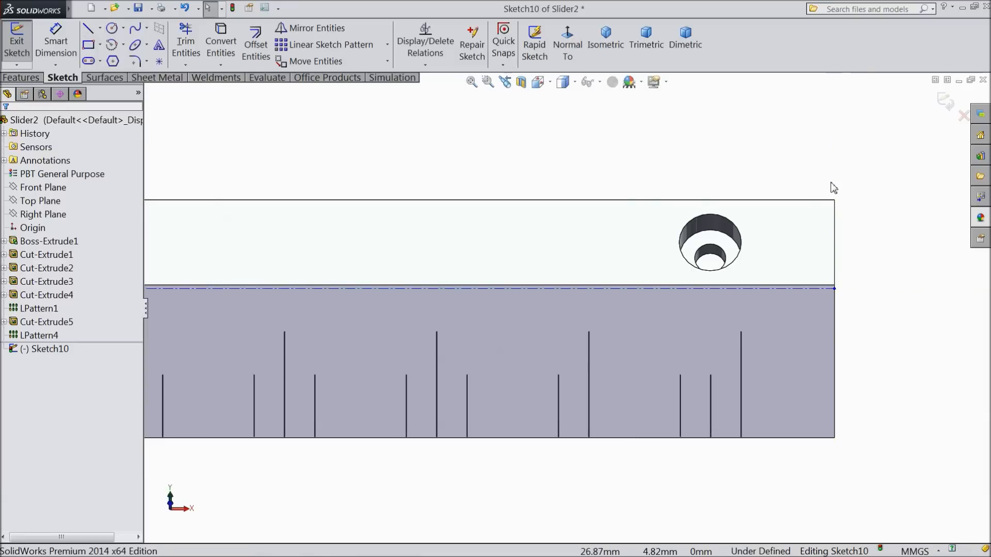
scroll(575, 232, up, 5)
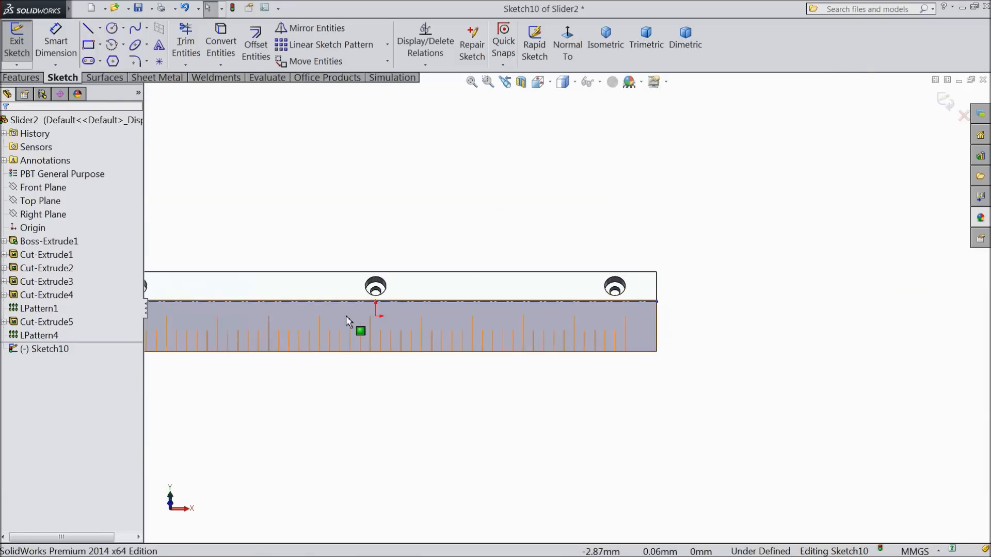
scroll(361, 310, down, 3)
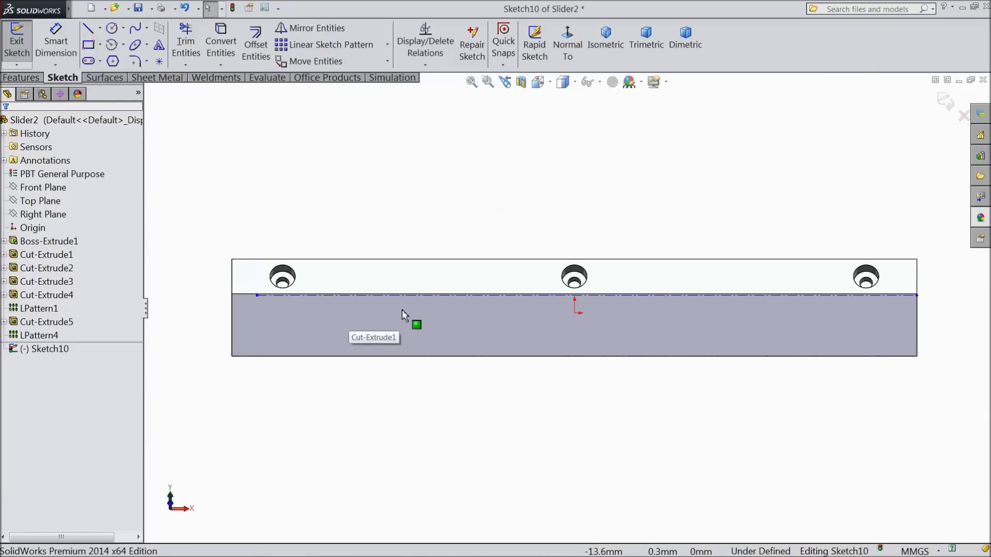
click(160, 47)
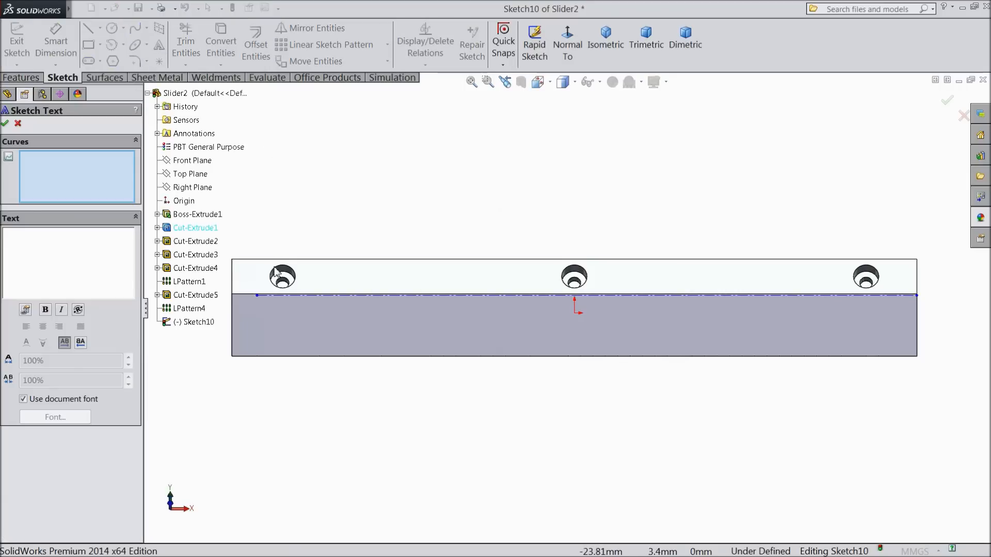
click(343, 295)
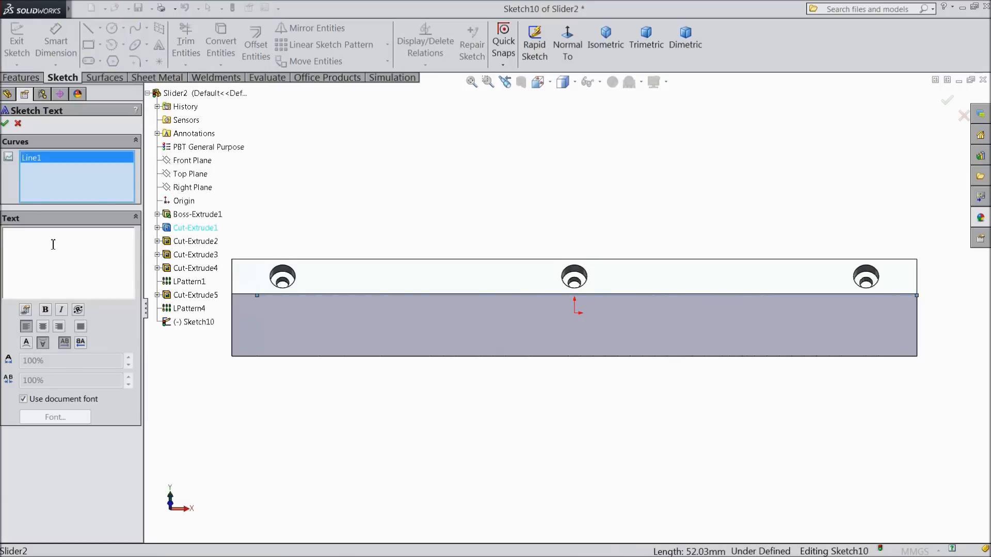
text(012345678)
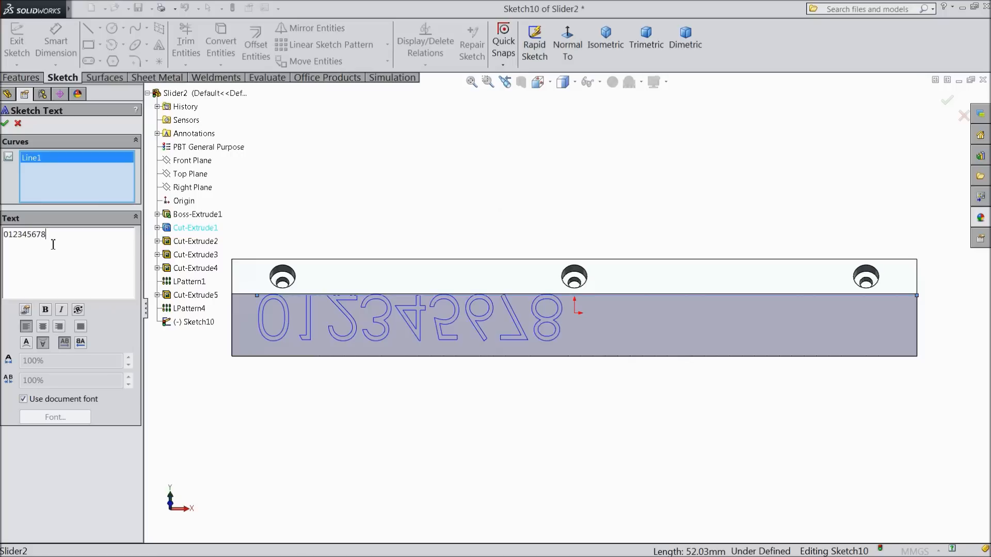
text(90)
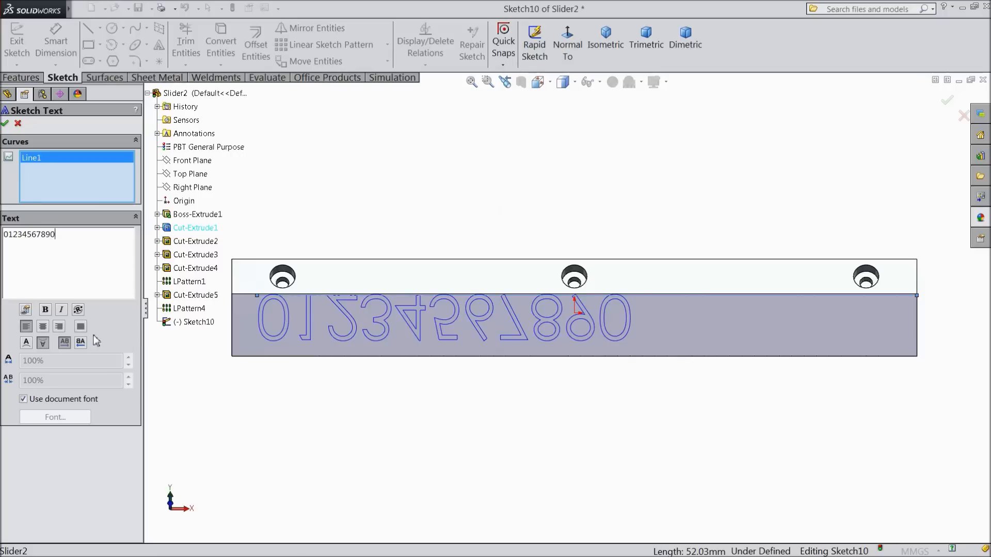
- Right-align the sketch text and flip it horizontally so it reads correctly with the graduation marks above the digits
click(58, 326)
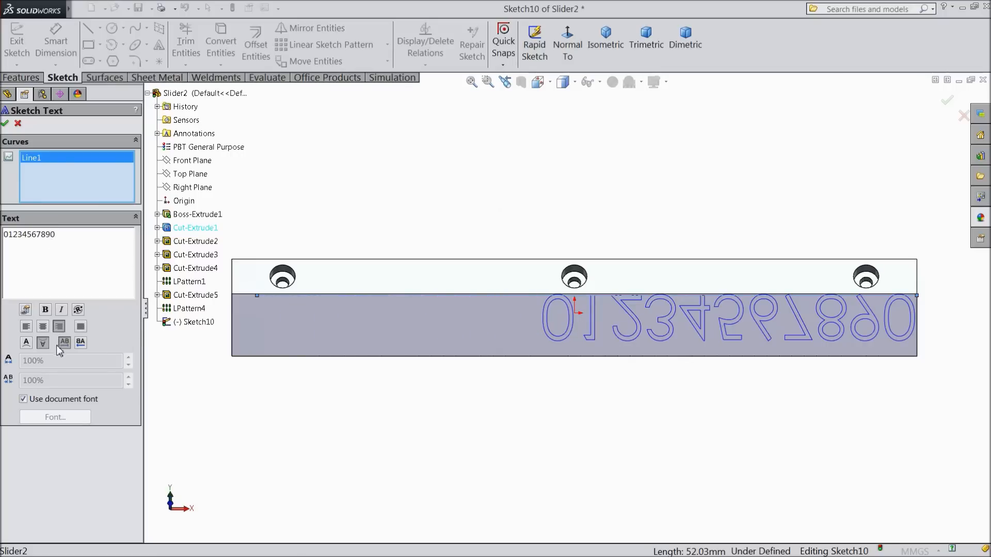
click(81, 344)
middle_drag(323, 366, 436, 417)
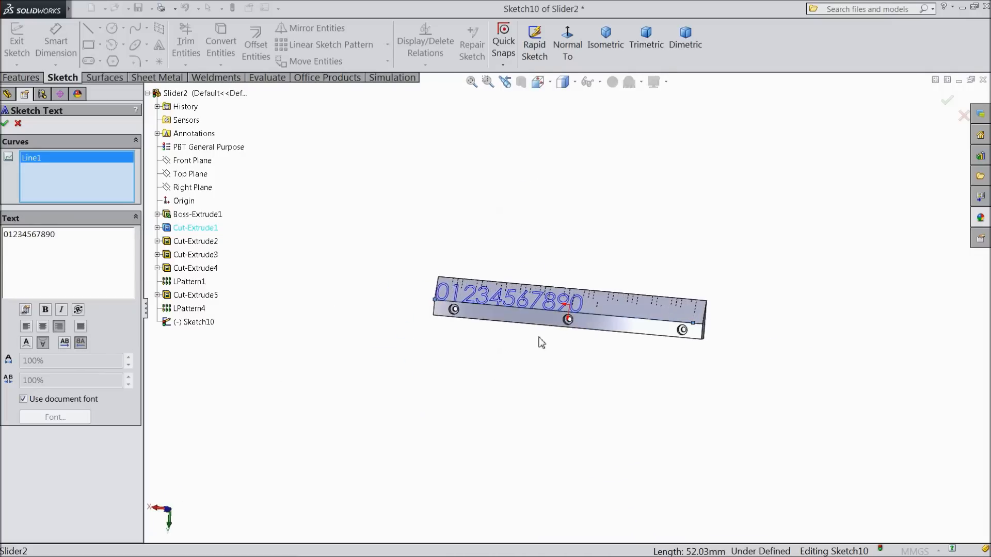
scroll(577, 316, down, 4)
scroll(504, 311, down, 3)
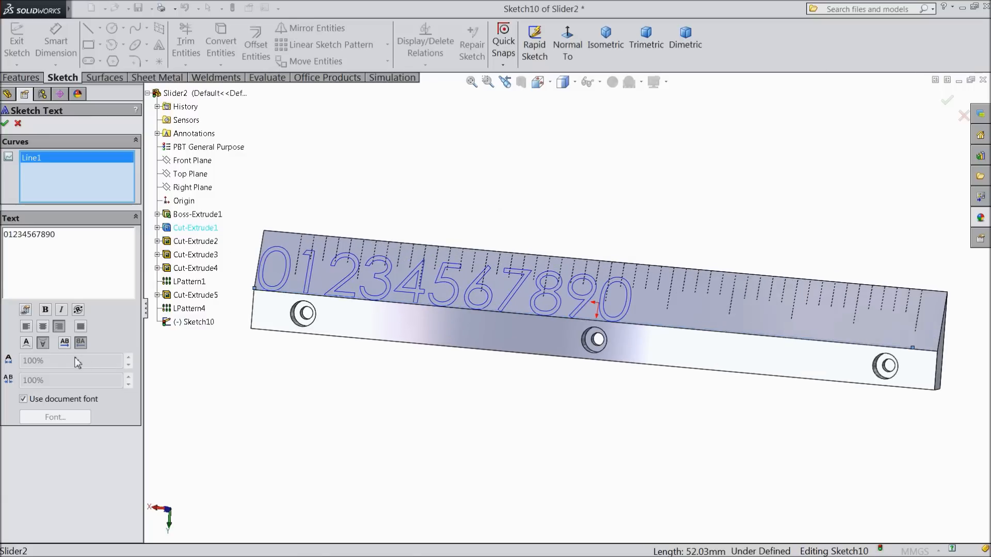
- Override the document font for the sketch text and set its height to 5 points in Century Gothic Regular
click(23, 399)
click(55, 416)
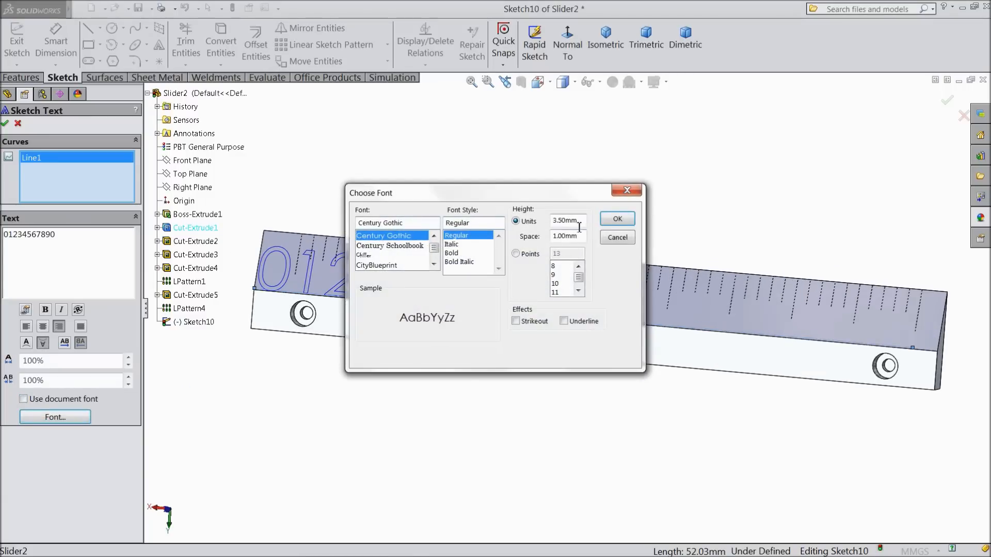
click(516, 254)
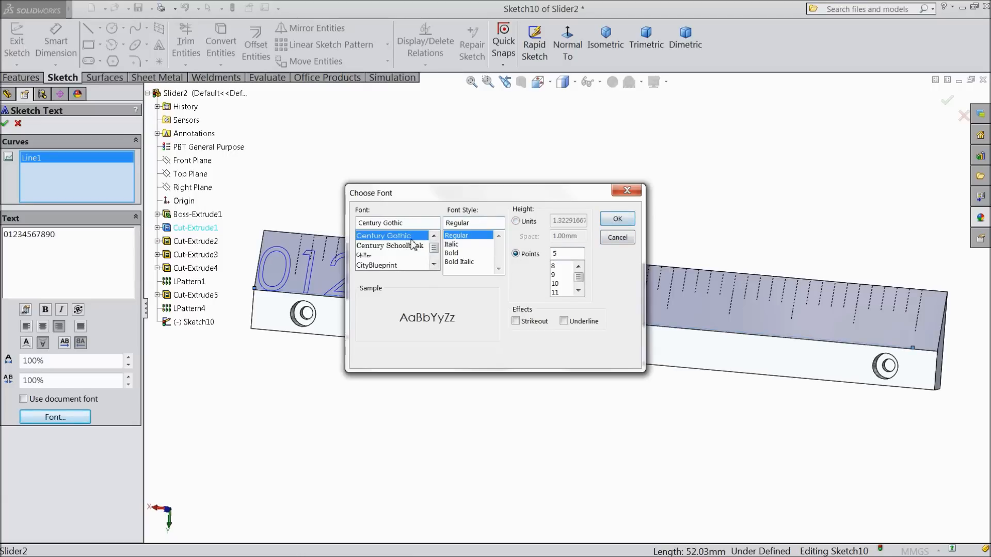
click(618, 220)
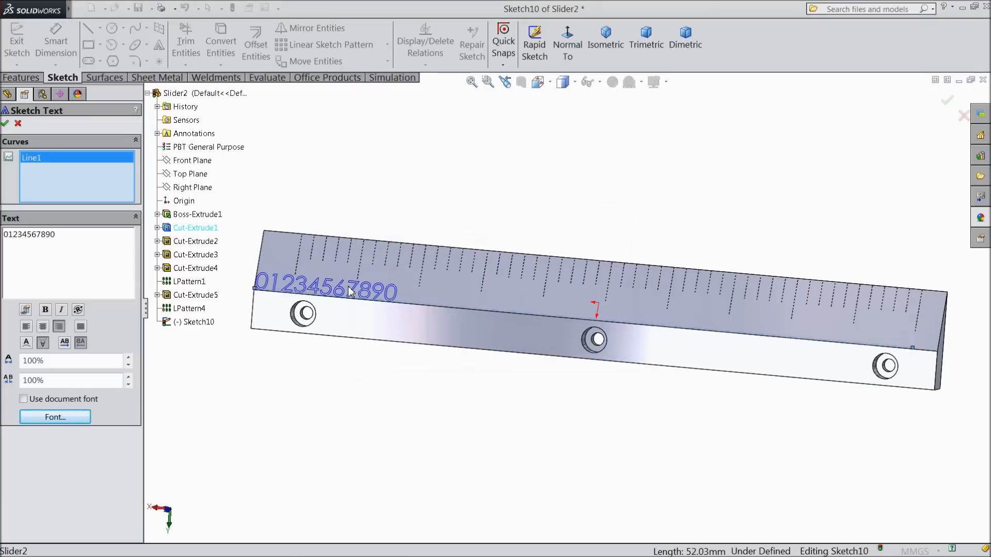
- Insert spaces around the digits 0, 1 and 2 so each lines up with its long graduation mark
scroll(350, 291, down, 6)
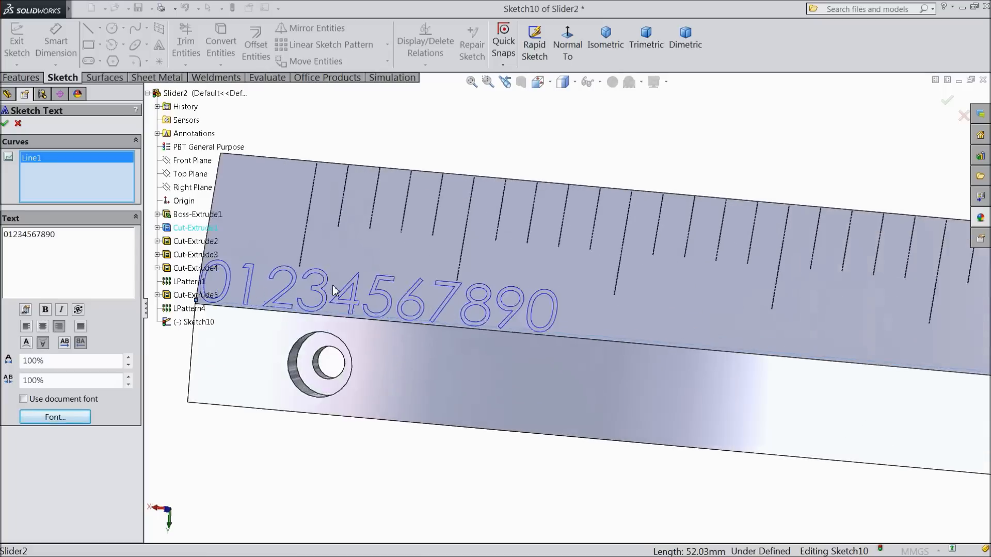
scroll(333, 286, up, 1)
scroll(332, 286, down, 1)
scroll(264, 269, down, 1)
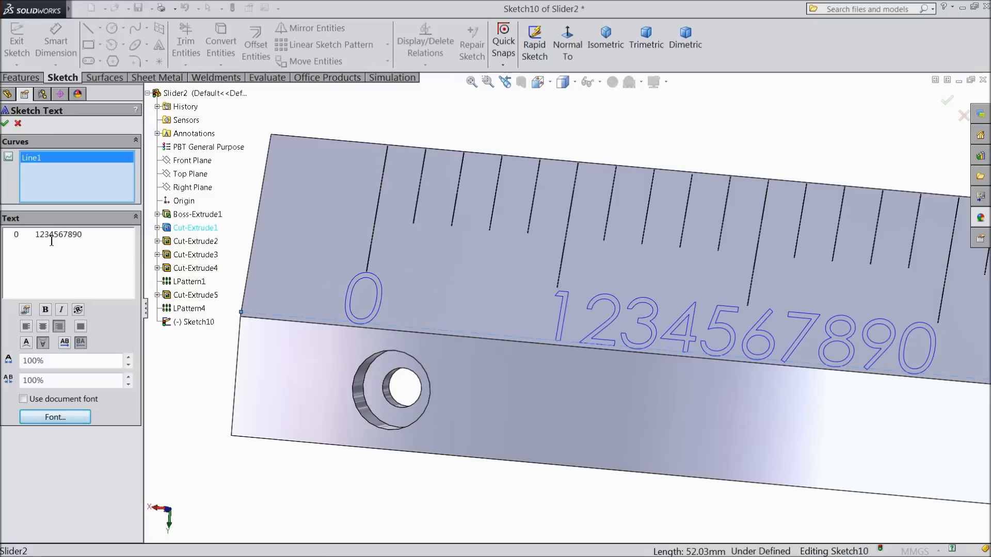
key(Right)
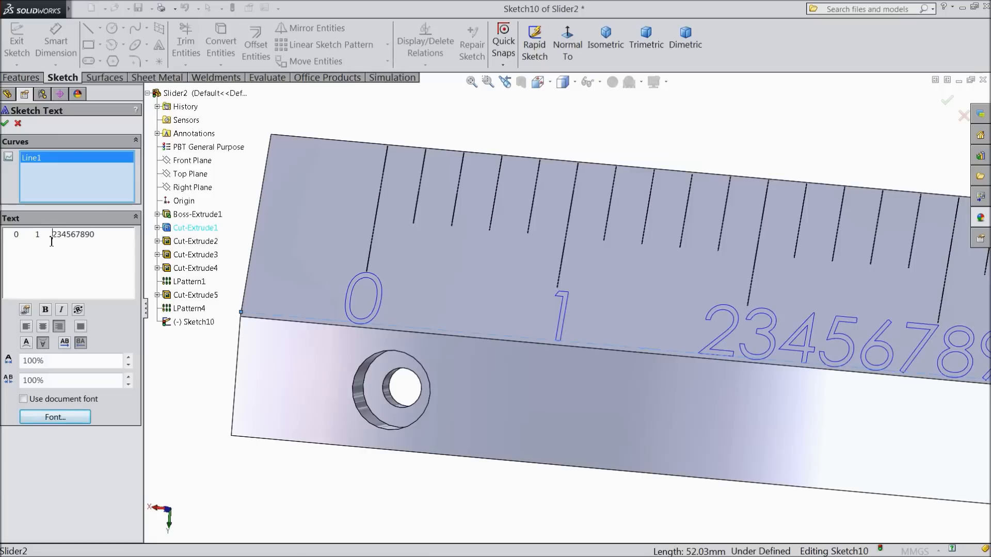
key(Right)
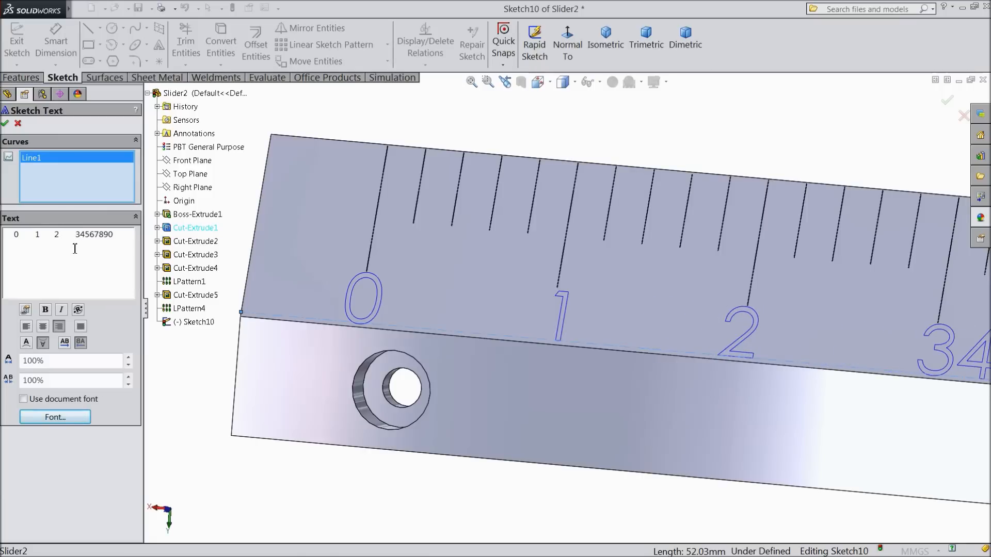
- Insert spaces between the digits 3 to 7 and before the 8, aligning each with its long graduation mark
scroll(483, 348, up, 5)
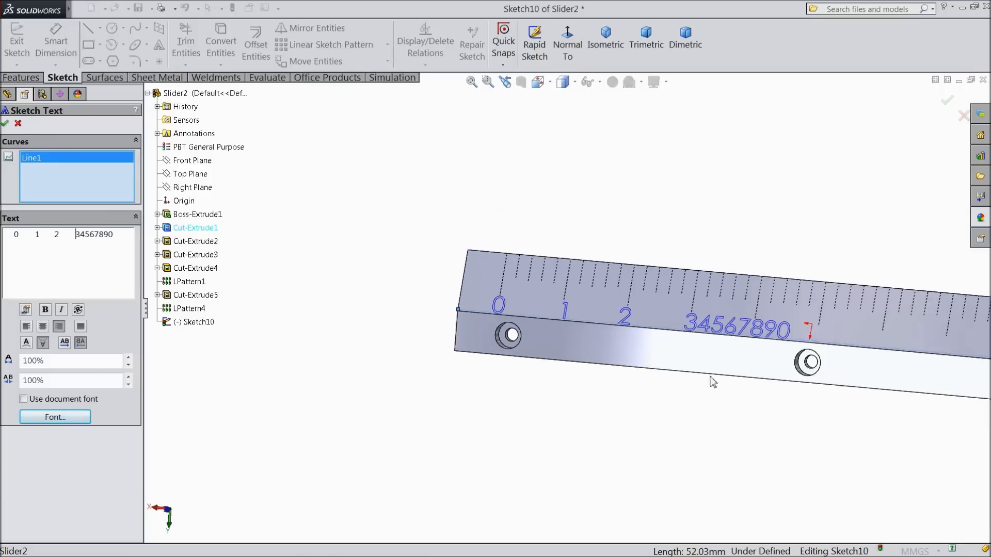
scroll(884, 336, down, 6)
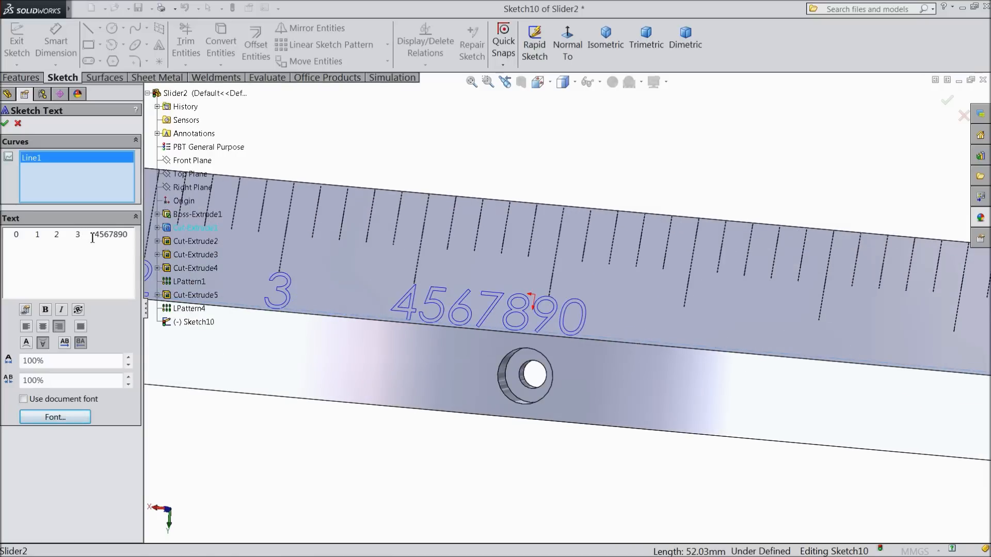
click(102, 234)
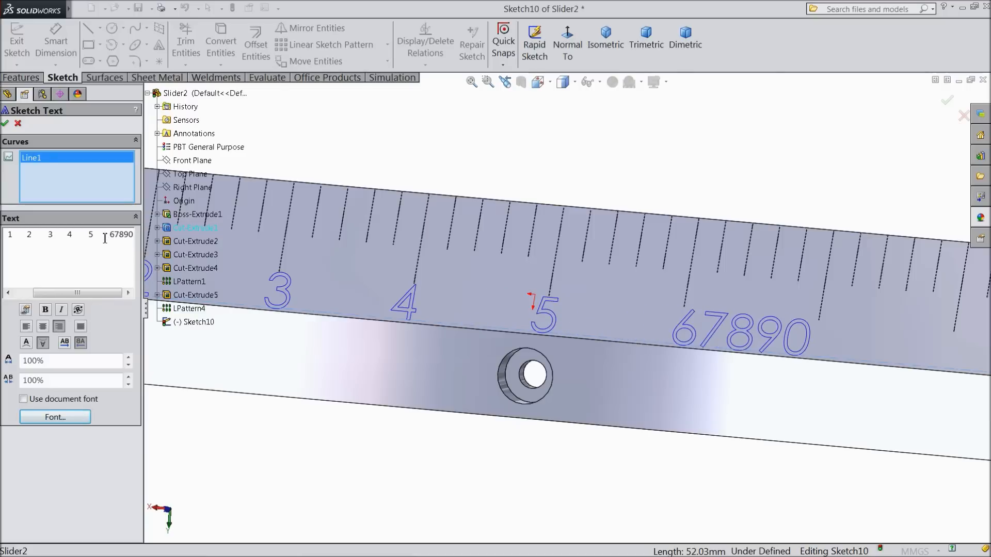
key(BackSpace)
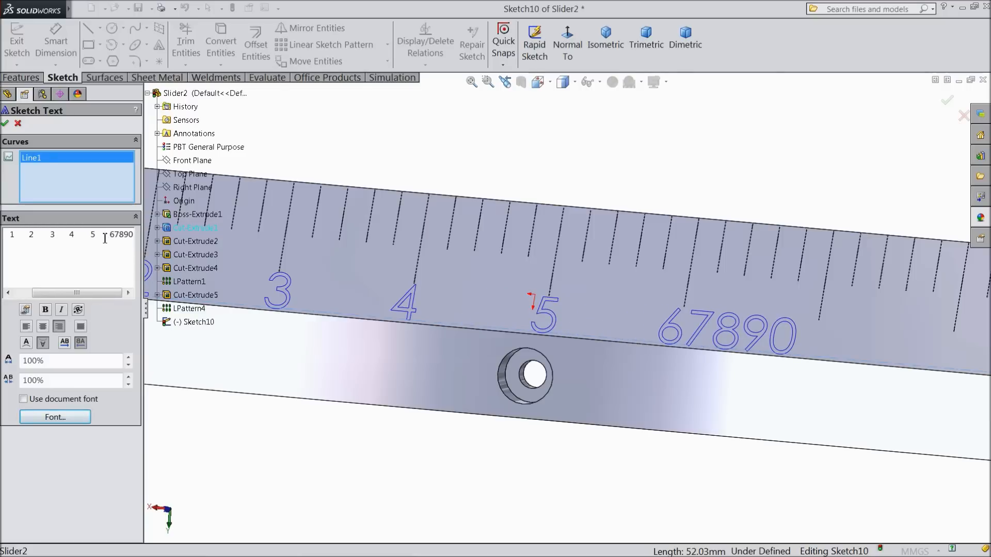
click(116, 234)
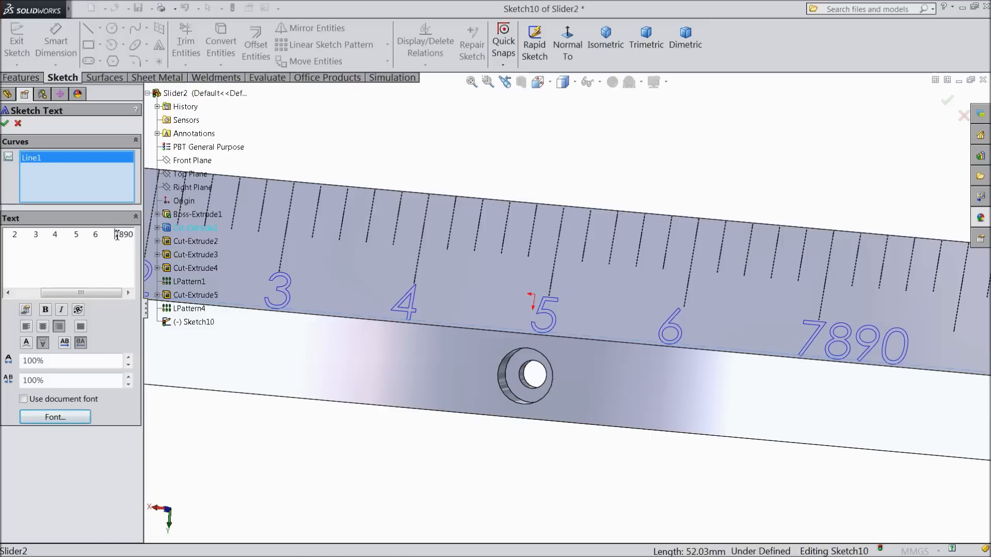
click(122, 235)
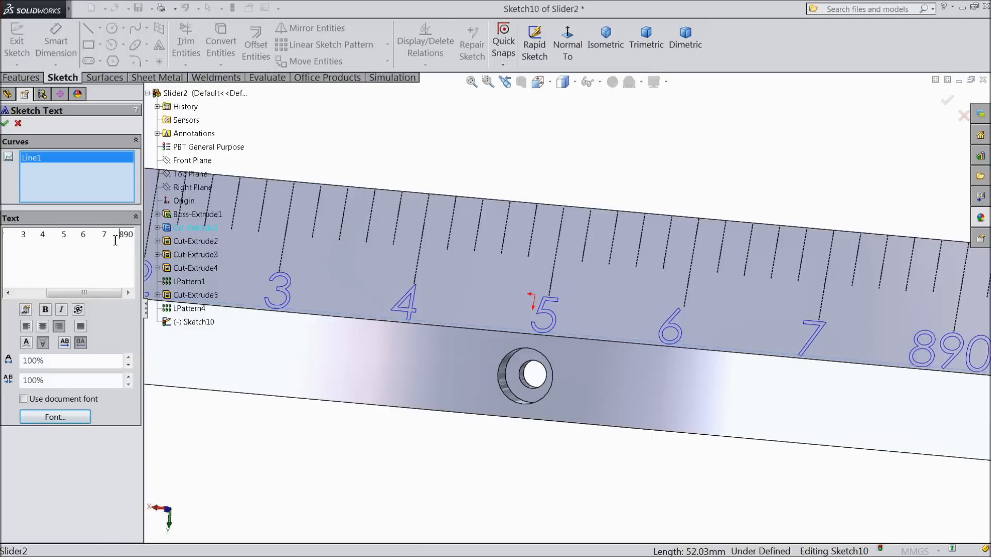
- Space out the last digits 8, 9 and 0 to match their long graduation marks and accept the sketch text
scroll(483, 346, up, 4)
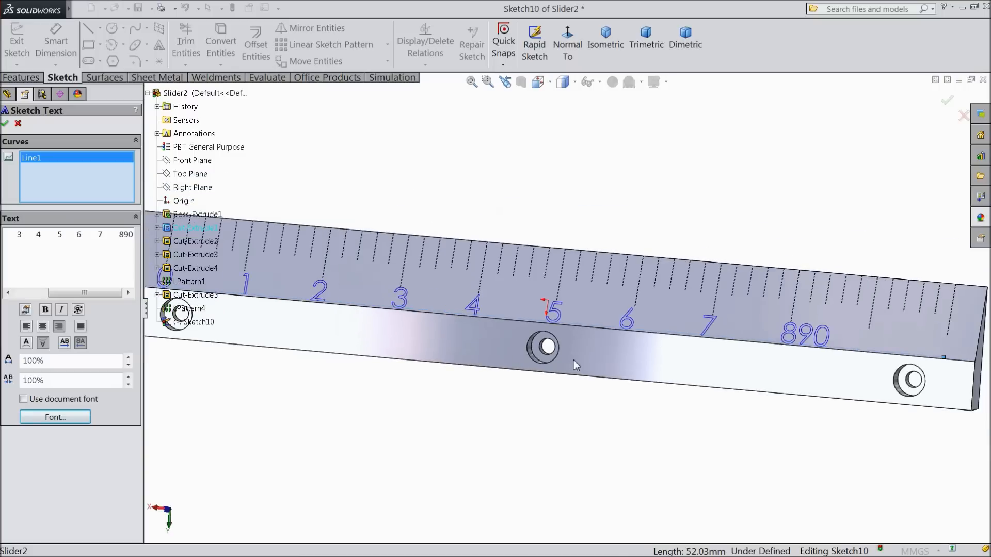
scroll(851, 327, down, 5)
scroll(851, 328, down, 2)
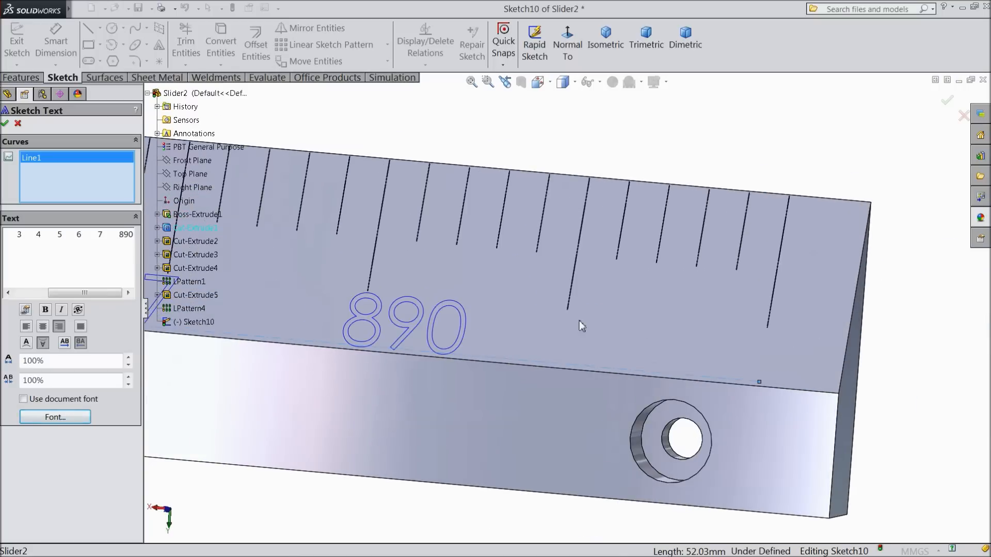
click(126, 235)
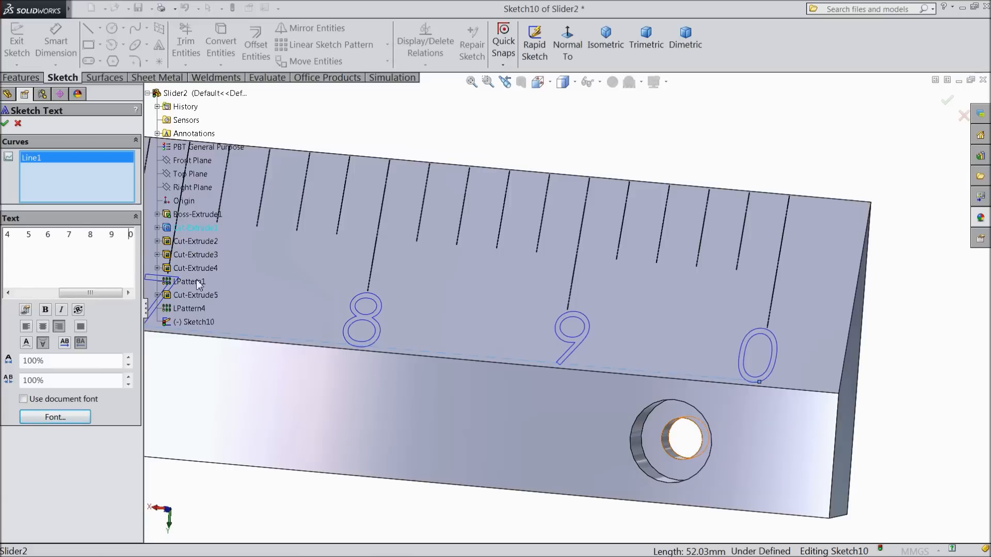
click(5, 122)
scroll(385, 345, up, 8)
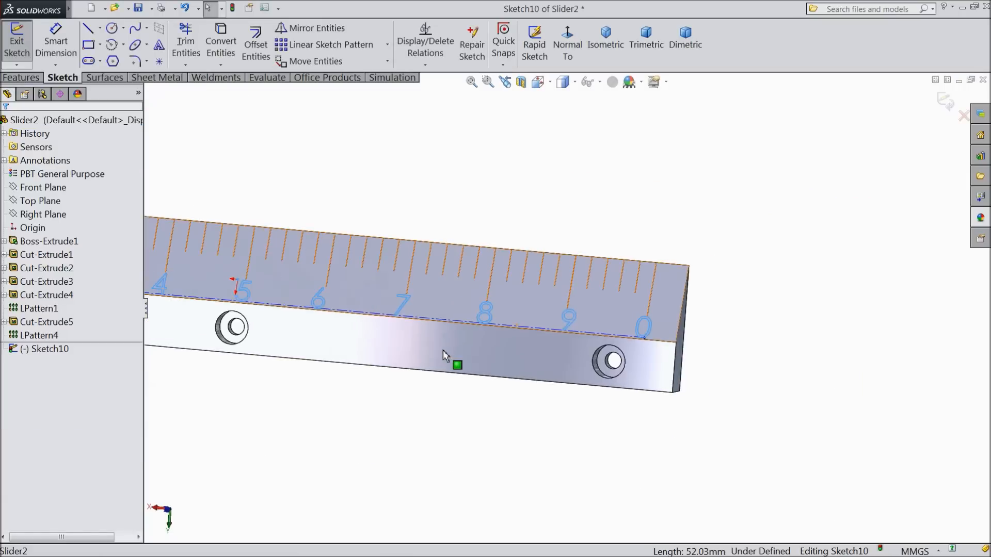
- Cut the scale numerals 0.1 mm deep into the sloped face with a blind Extruded Cut
scroll(385, 325, down, 8)
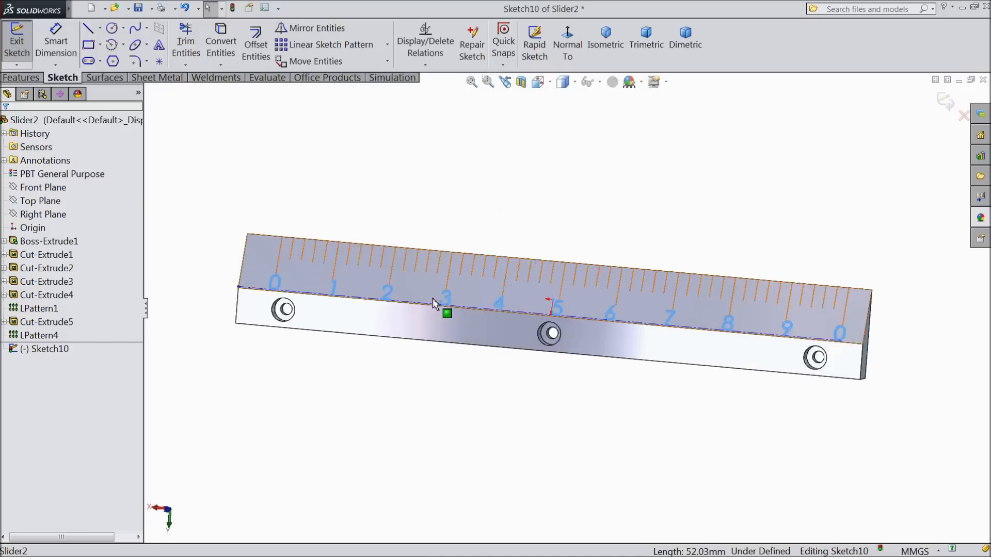
click(26, 79)
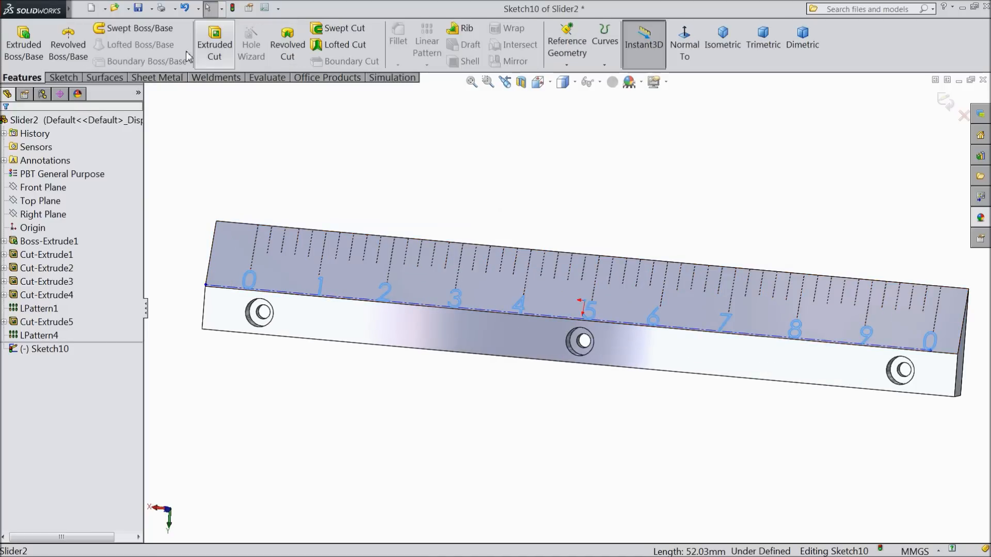
click(214, 46)
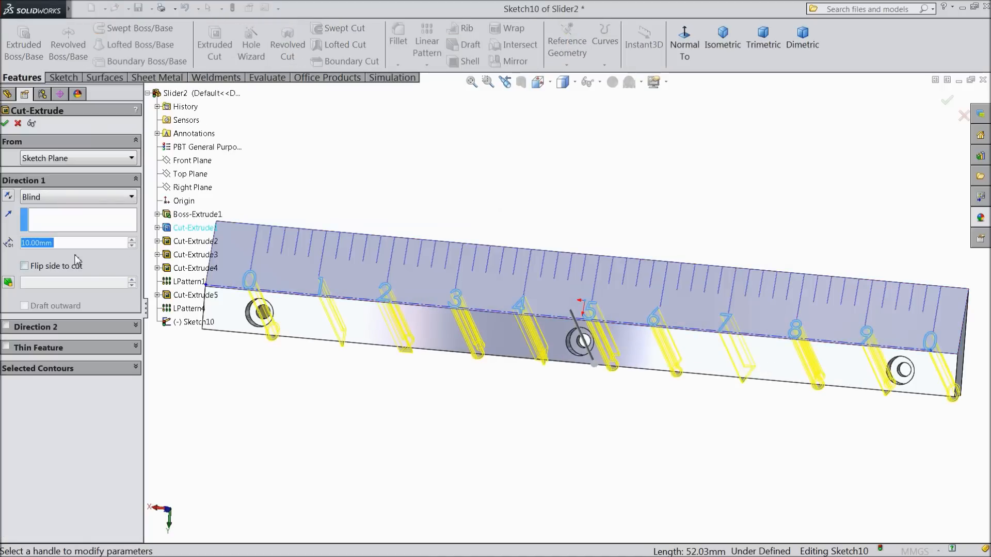
text(0.1)
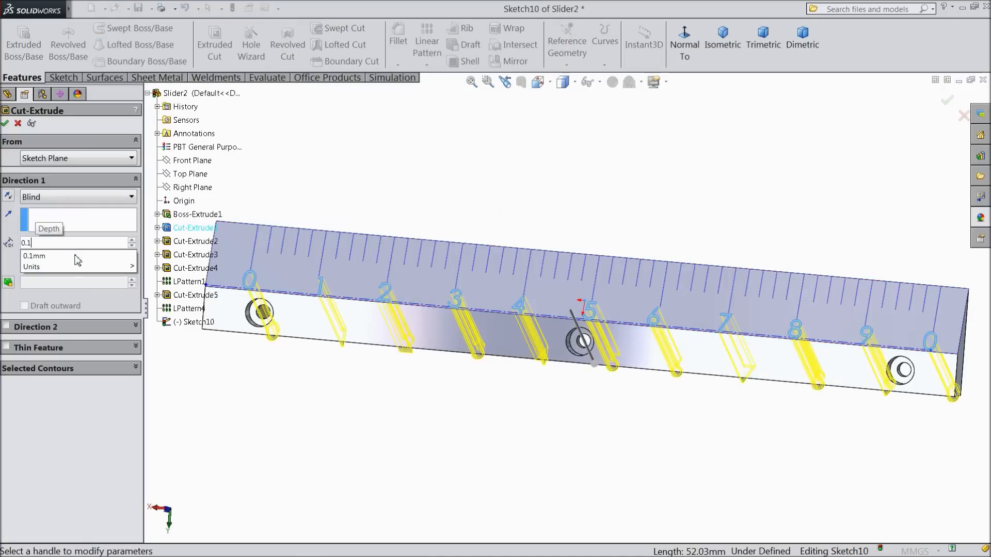
click(4, 124)
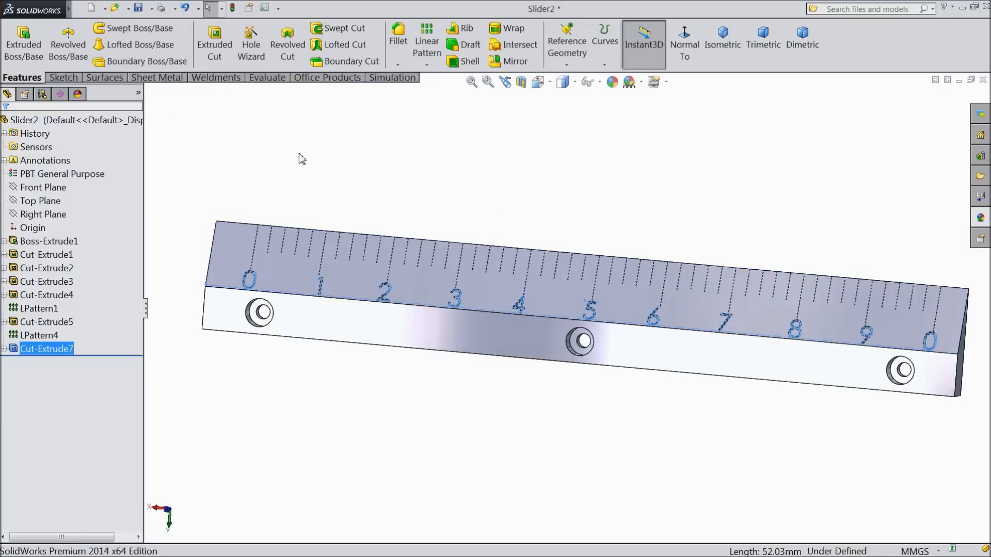
- Colour the engraved numerals black (RGB 0, 0, 0)
click(613, 82)
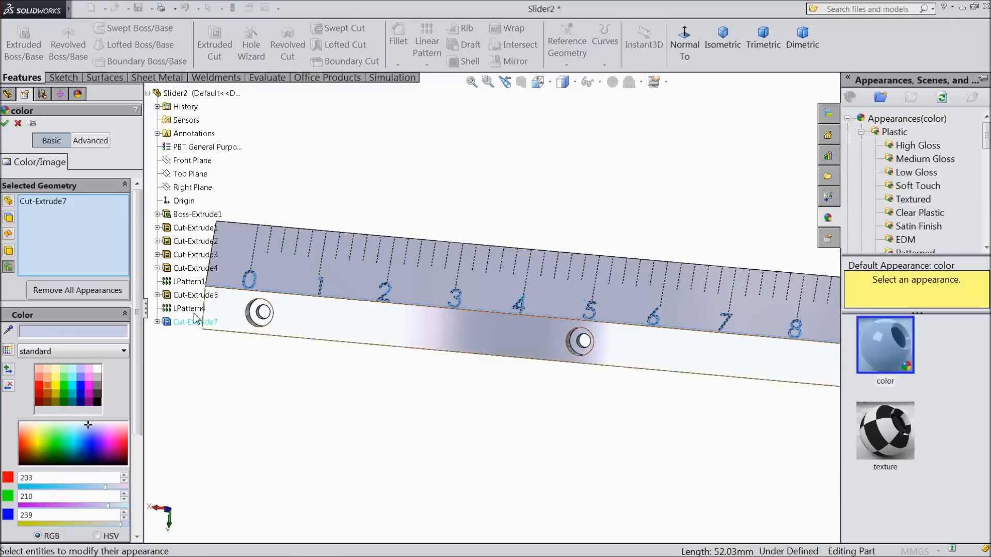
click(98, 404)
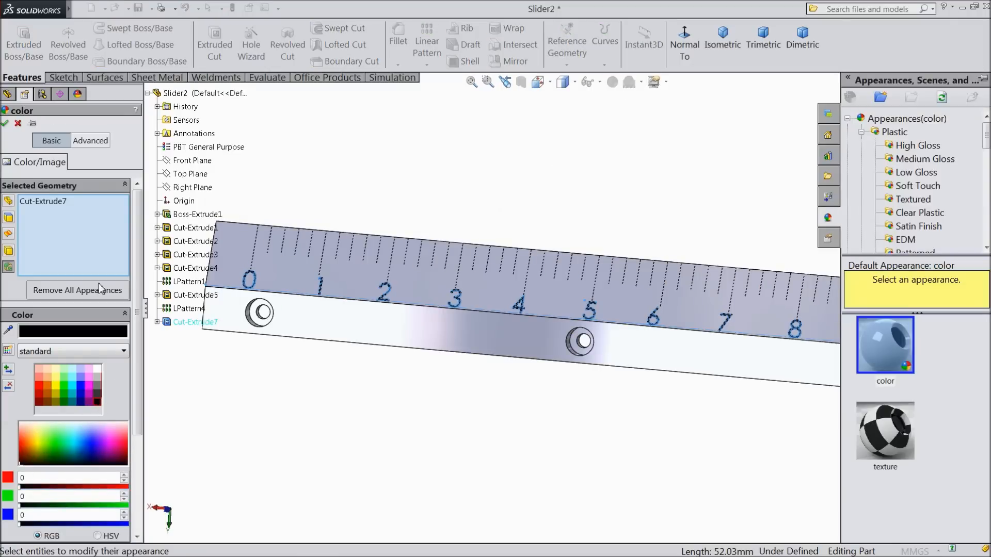
click(5, 123)
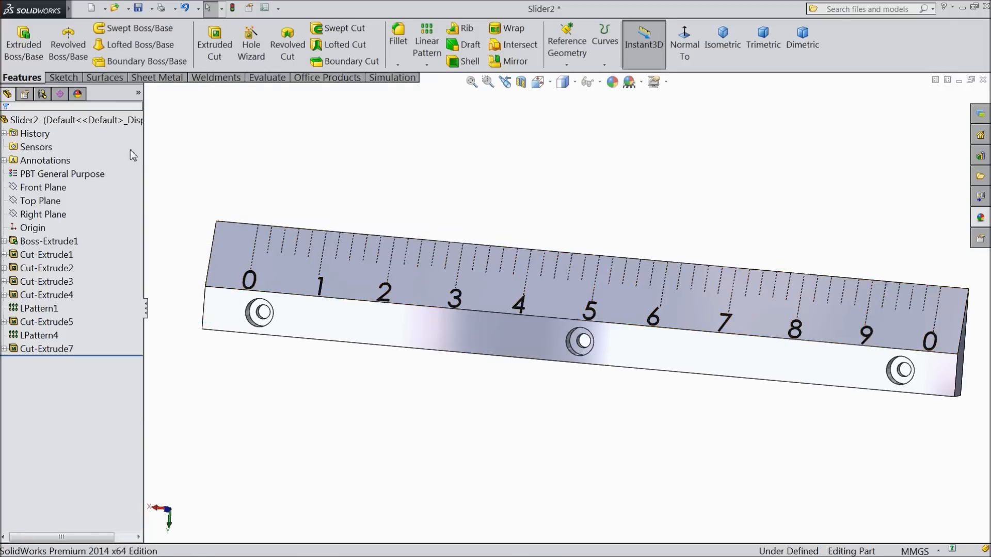
- Give the whole Slider2 part an orange appearance with RGB 232, 113, 8
click(137, 122)
click(612, 82)
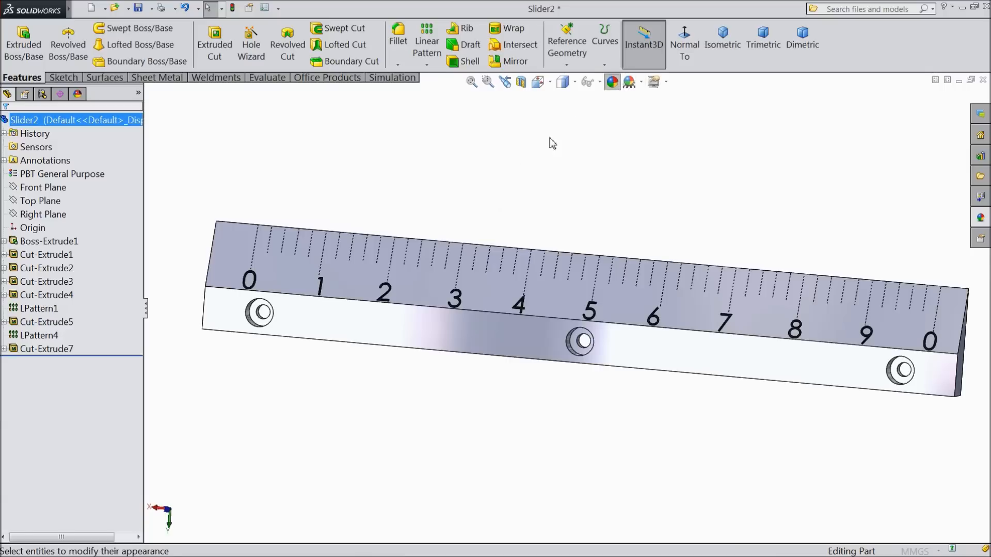
click(48, 385)
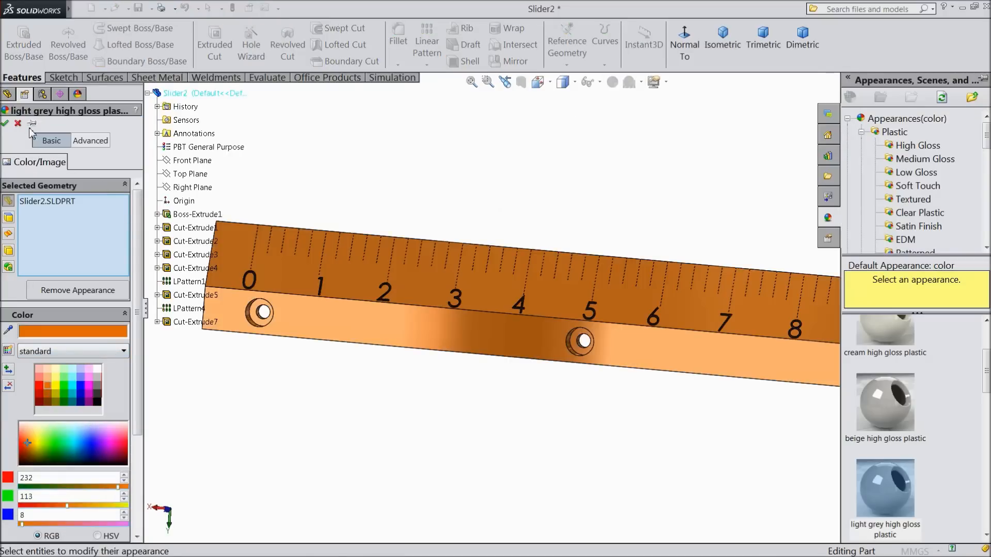
click(6, 124)
middle_drag(502, 337, 485, 295)
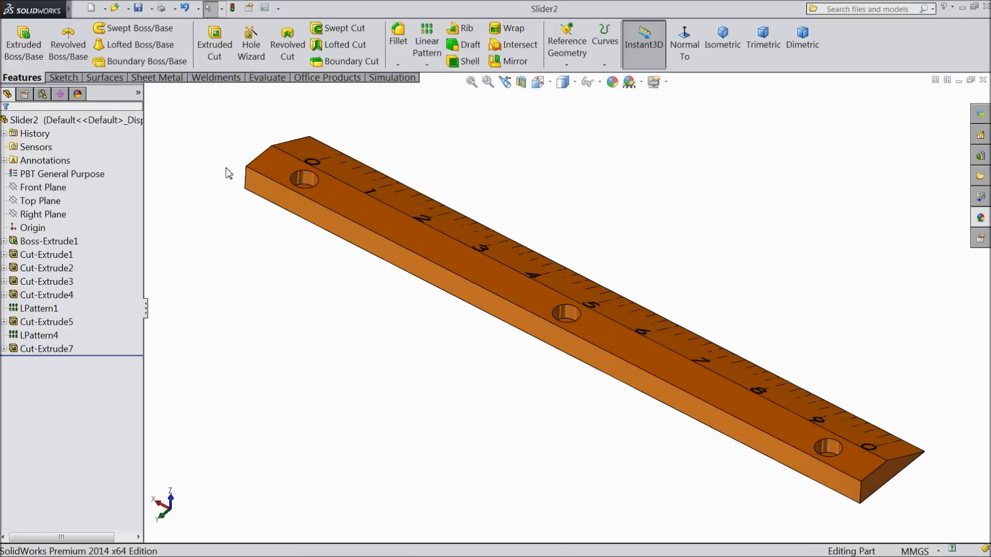
middle_drag(539, 142, 536, 195)
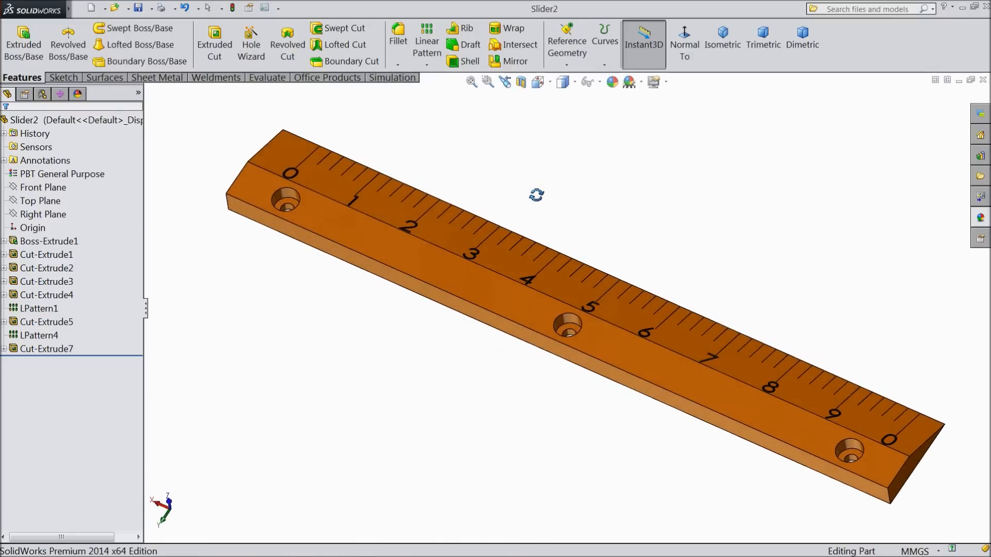
key(Escape)
middle_drag(407, 341, 473, 177)
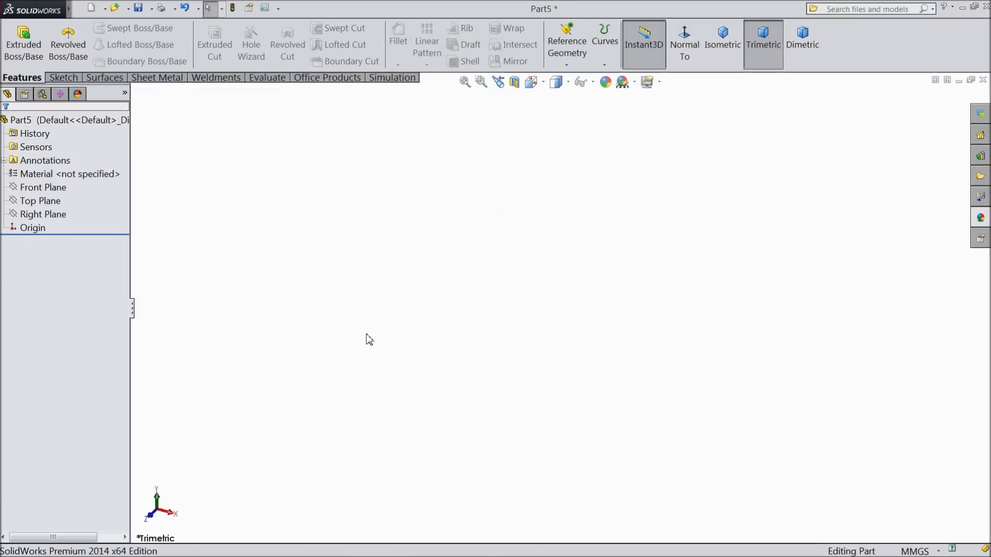
- In the new part, start a sketch on the Top Plane and draw a circle centred on the origin
click(42, 201)
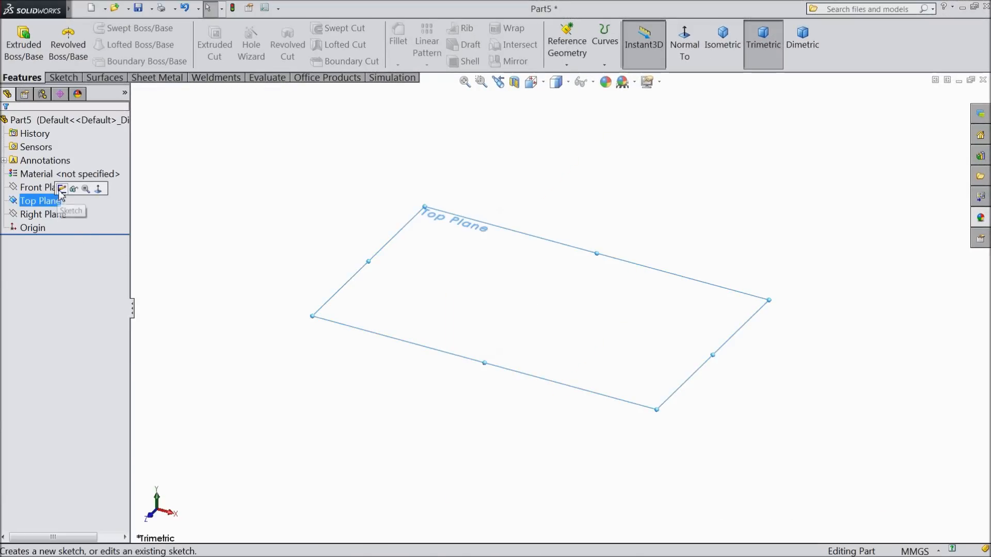
click(78, 189)
click(64, 77)
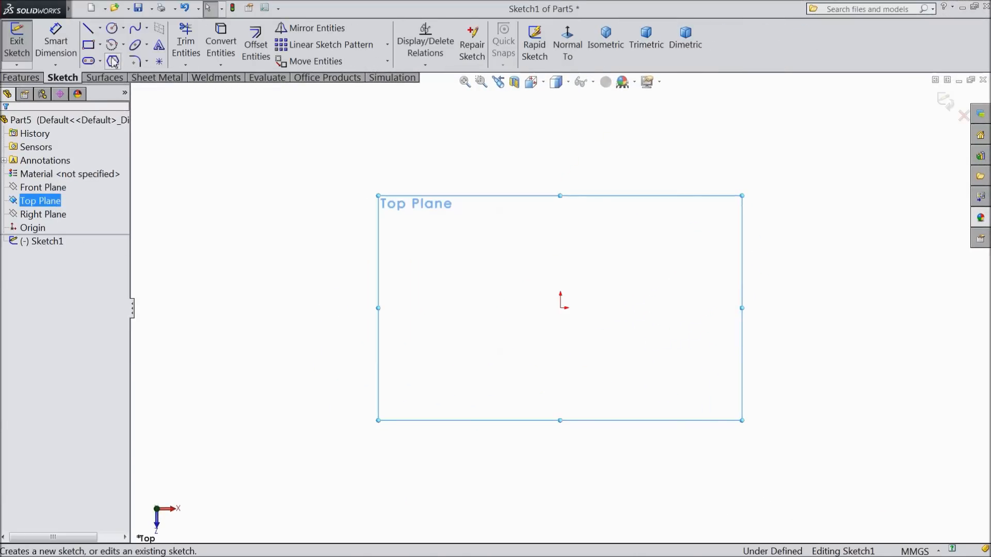
click(112, 27)
mouse_move(560, 308)
mouse_down()
mouse_move(490, 297)
mouse_move(486, 308)
mouse_up()
- Dimension the circle's diameter to 1 mm
click(56, 41)
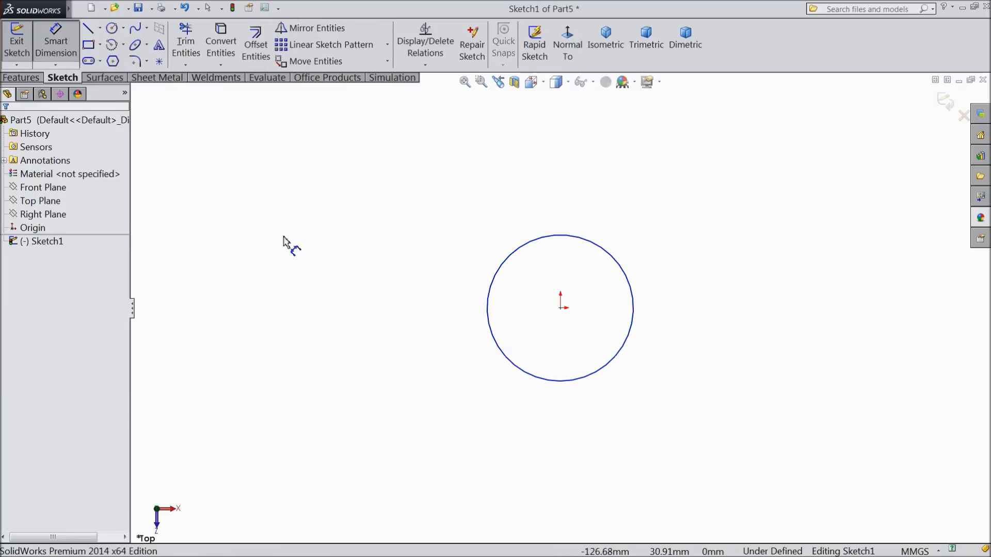
click(485, 315)
click(446, 316)
text(1)
click(384, 296)
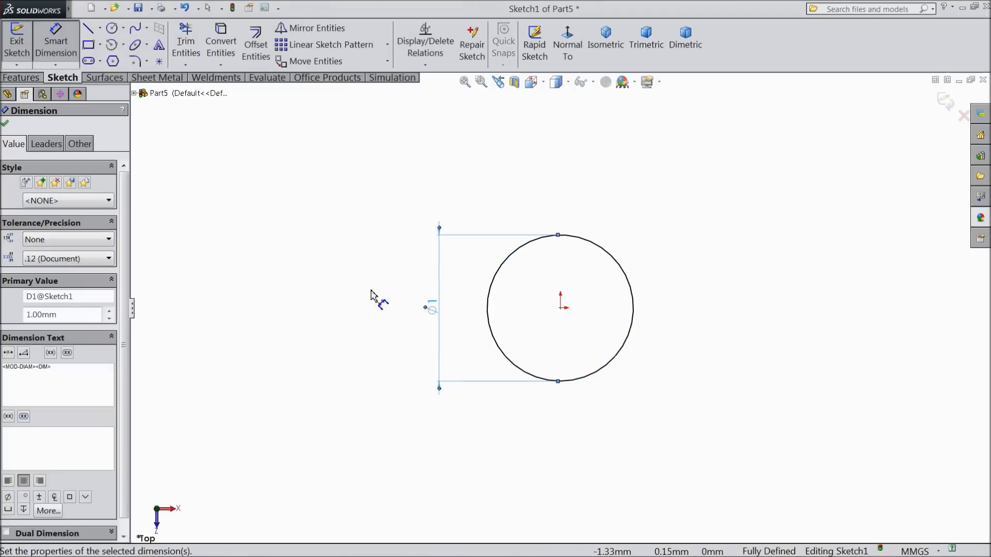
- Extrude the circle upward as a blind boss 4.75 mm long
click(26, 78)
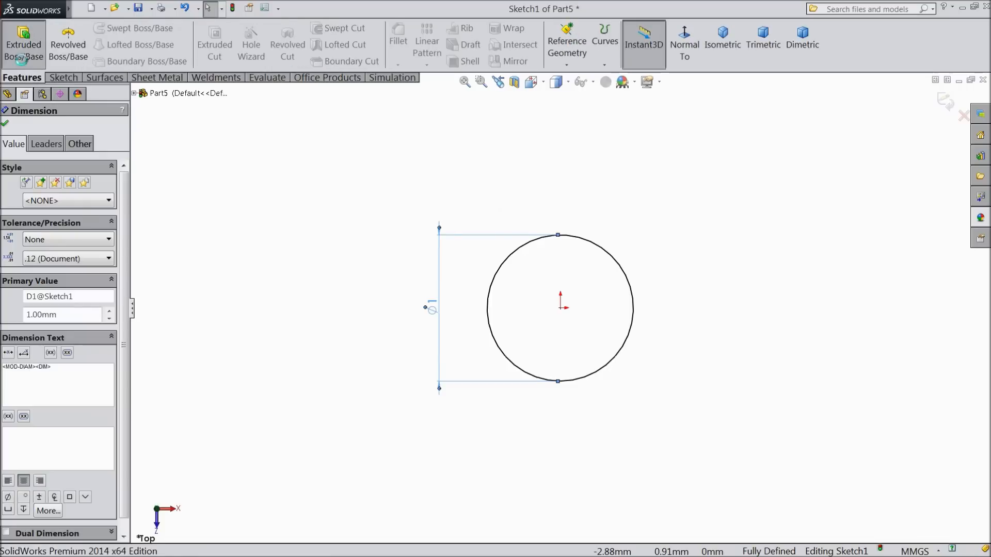
click(23, 43)
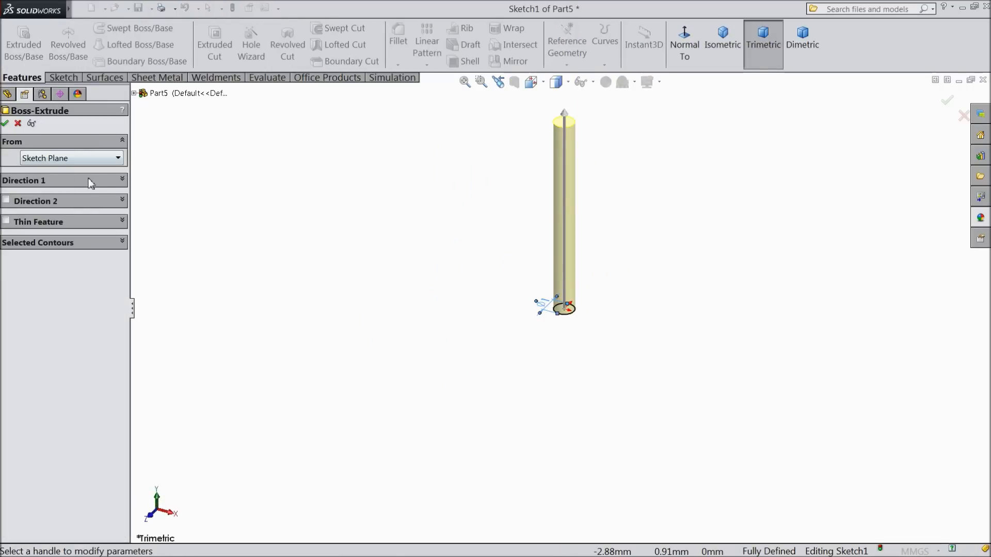
click(120, 182)
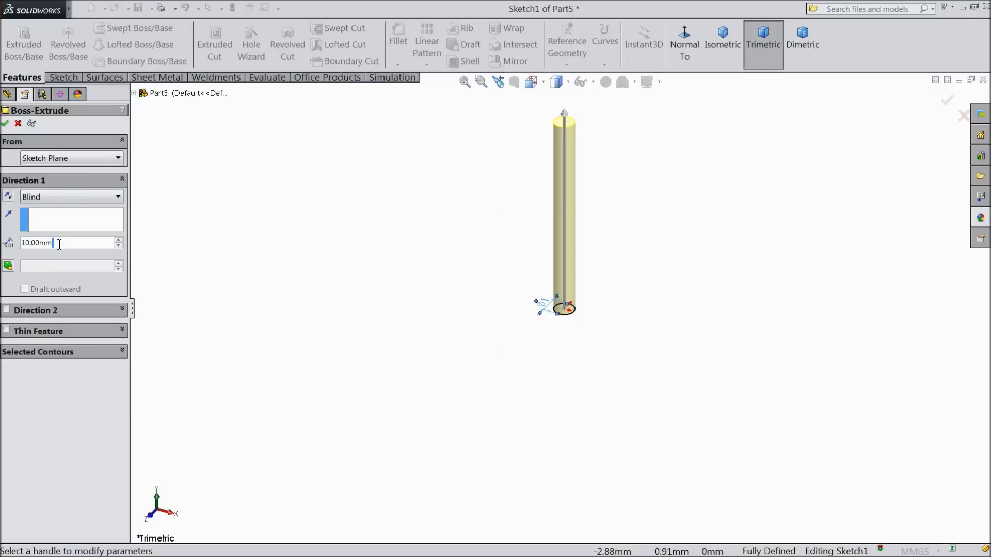
text(4.75)
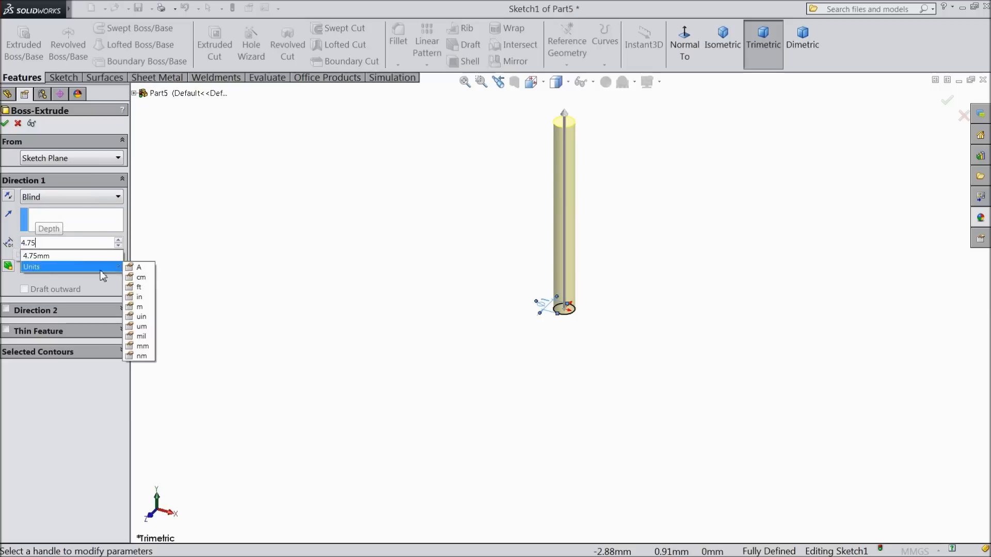
key(Return)
scroll(566, 260, down, 3)
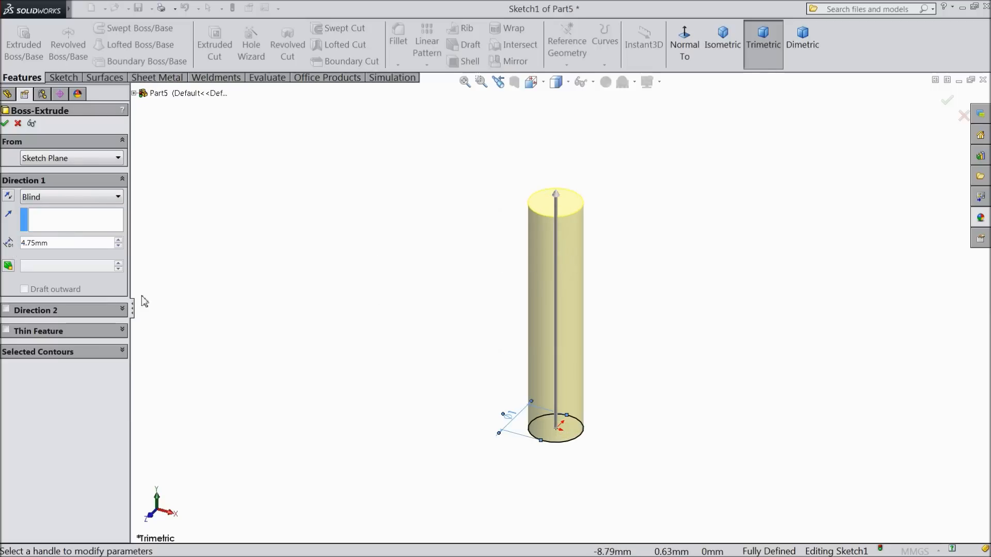
click(4, 125)
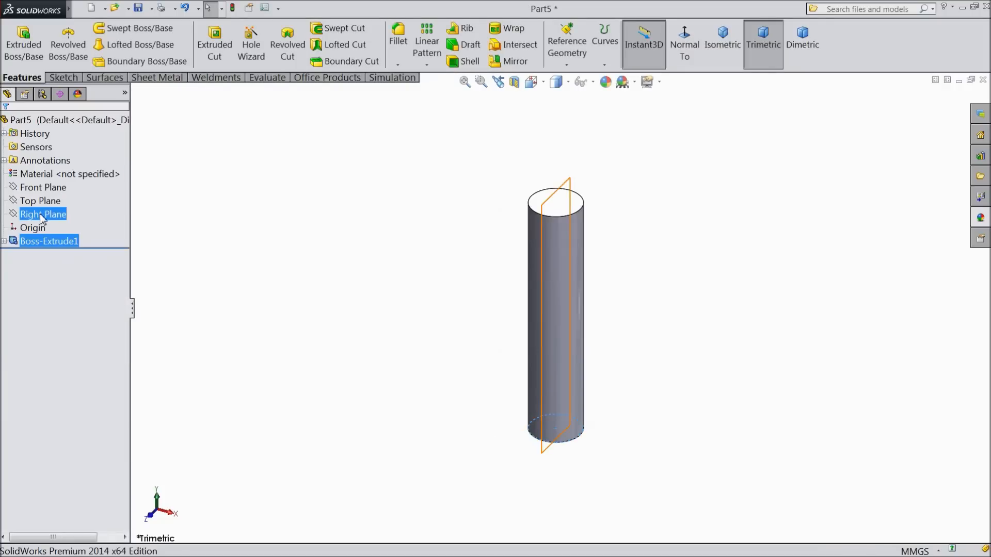
- Start a sketch on the Front Plane and draw a vertical centerline down from the midpoint of the cylinder's top edge
click(41, 188)
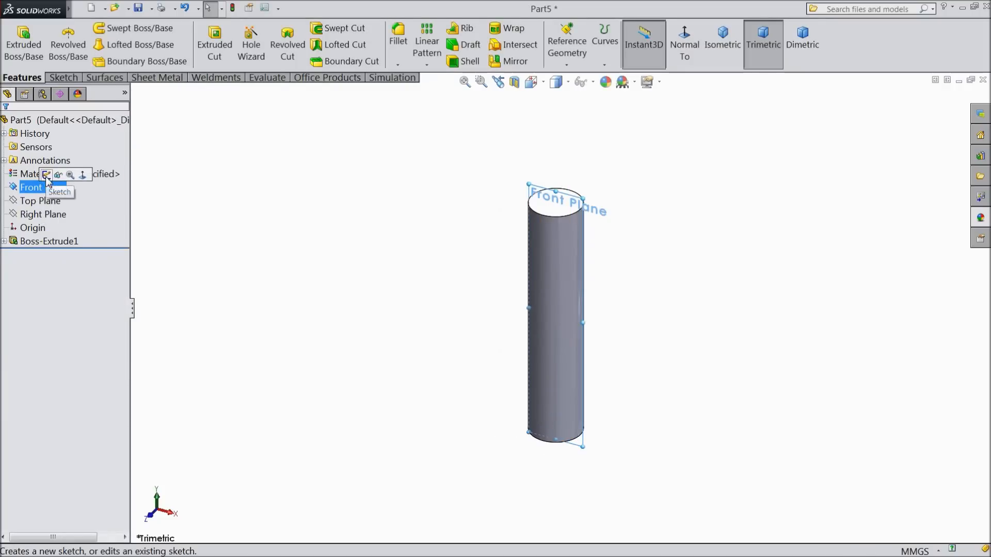
click(47, 175)
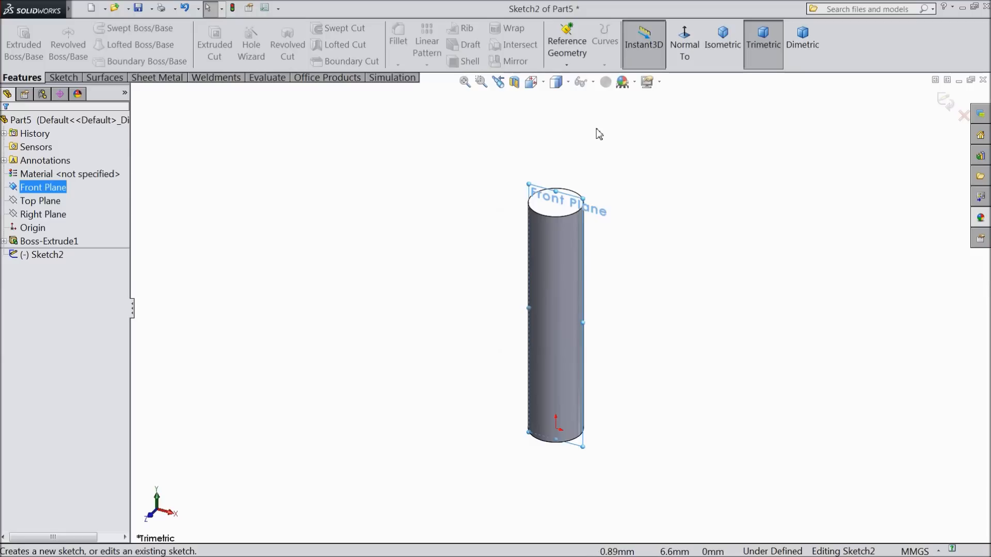
click(693, 66)
scroll(588, 145, down, 2)
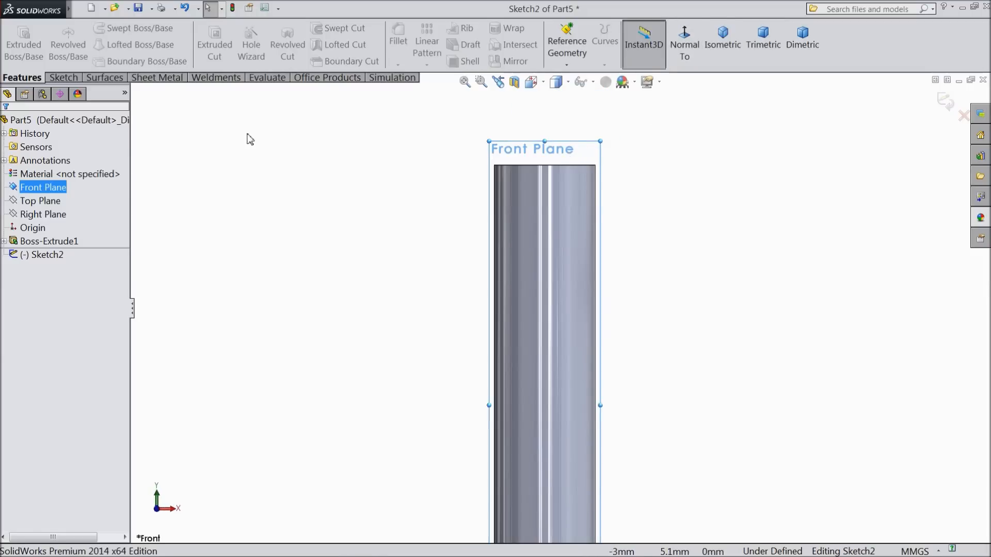
click(62, 77)
click(100, 30)
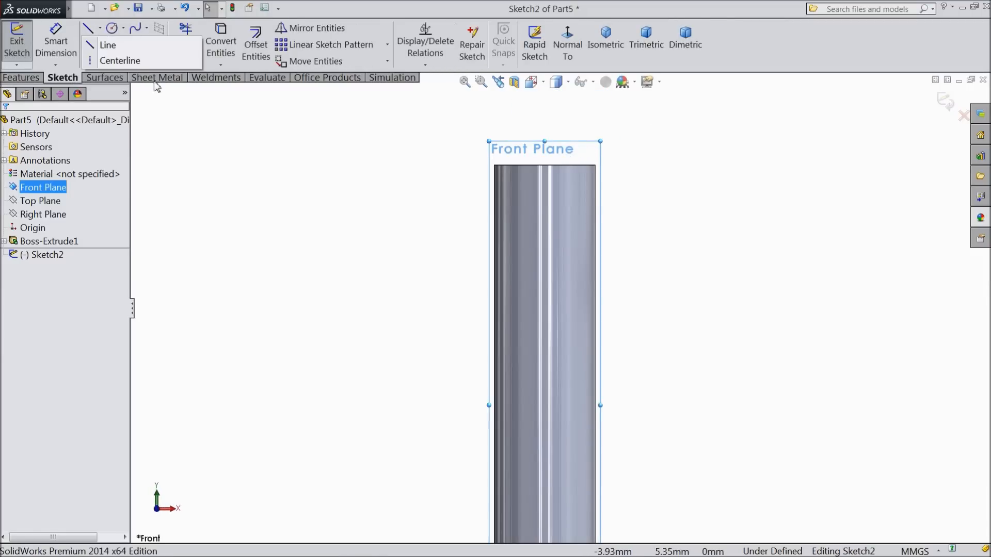
click(112, 57)
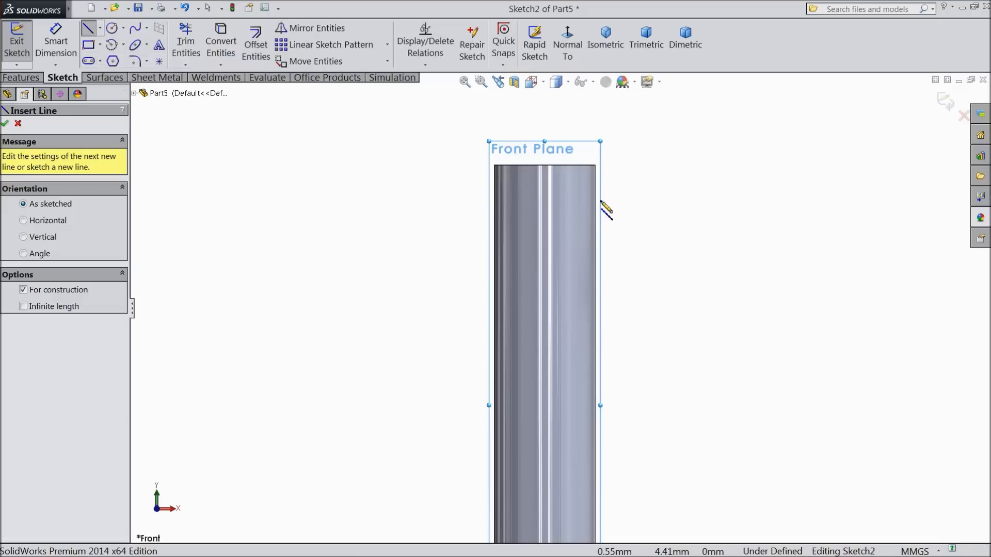
click(544, 165)
click(544, 225)
right_click(639, 227)
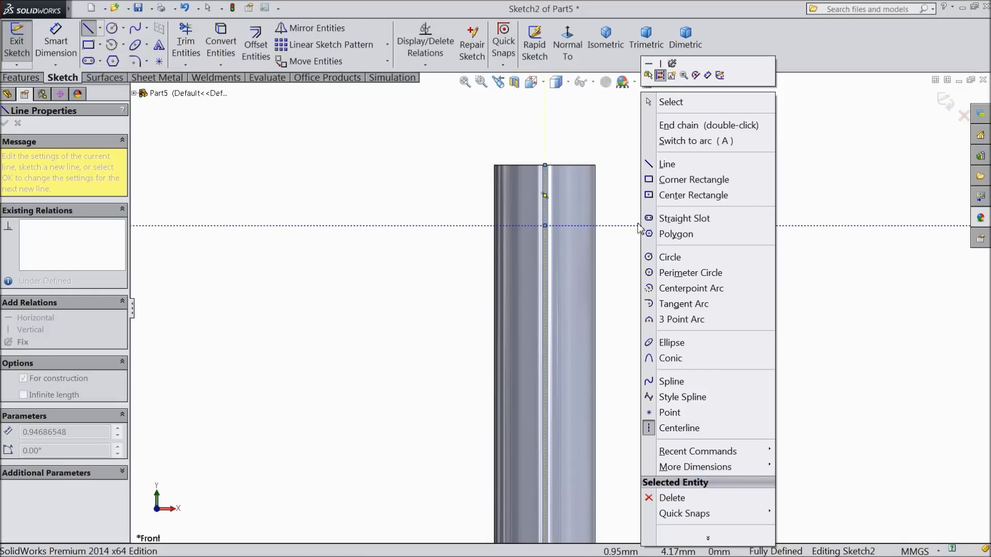
click(651, 106)
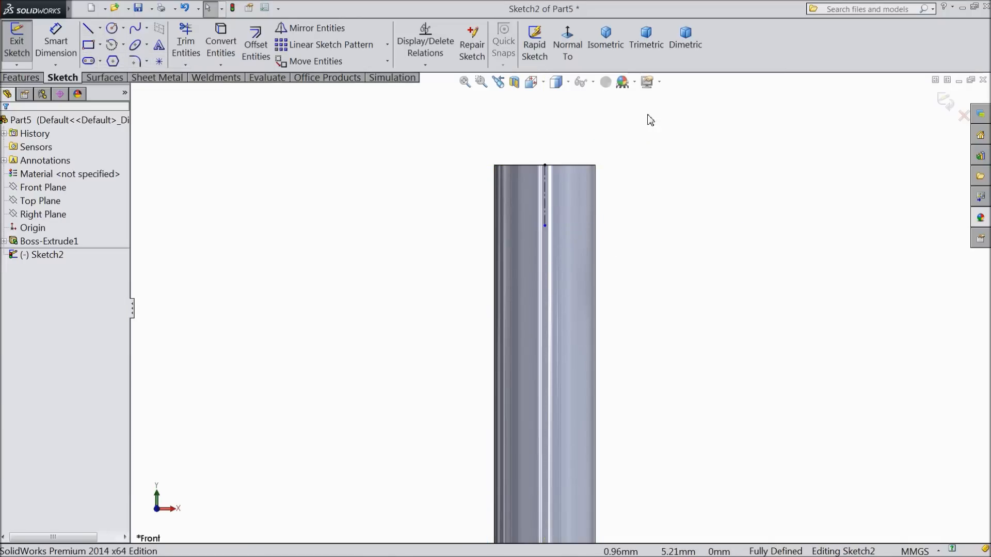
- Draw a corner rectangle around the centerline, starting on the cylinder's top edge and ending above the centerline's lower end
click(89, 44)
scroll(577, 203, down, 4)
click(471, 165)
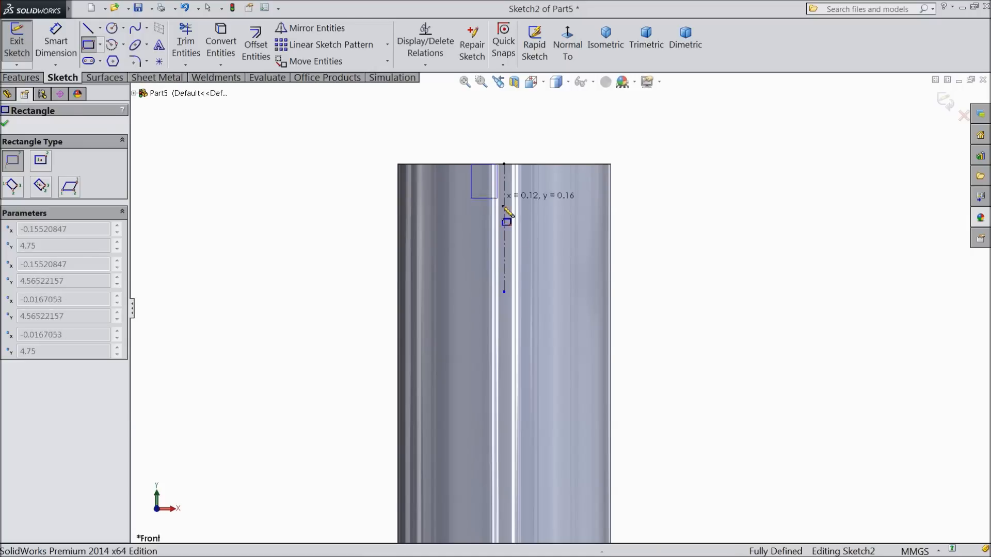
click(543, 266)
right_click(667, 219)
click(701, 117)
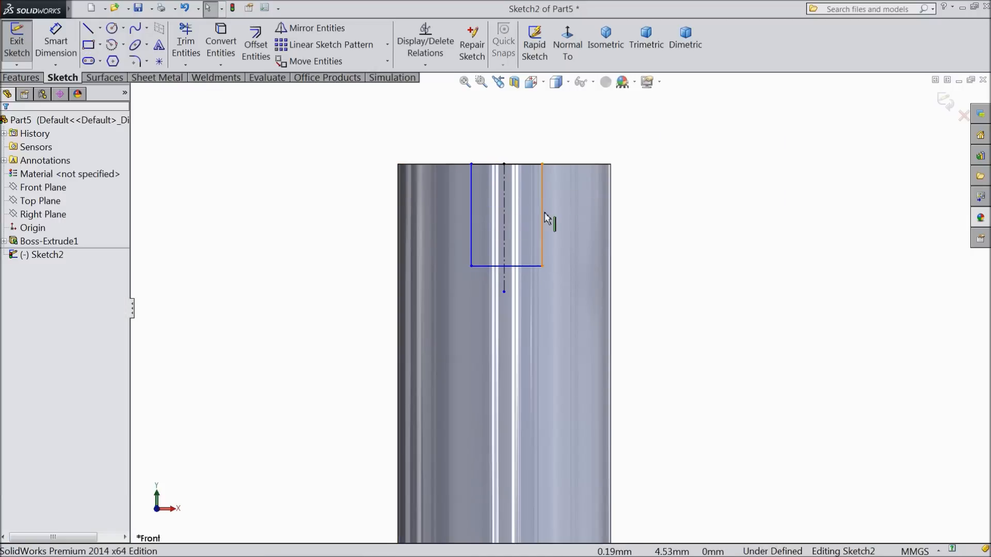
- Make the rectangle's two vertical sides symmetric about the centerline
drag(439, 226, 441, 226)
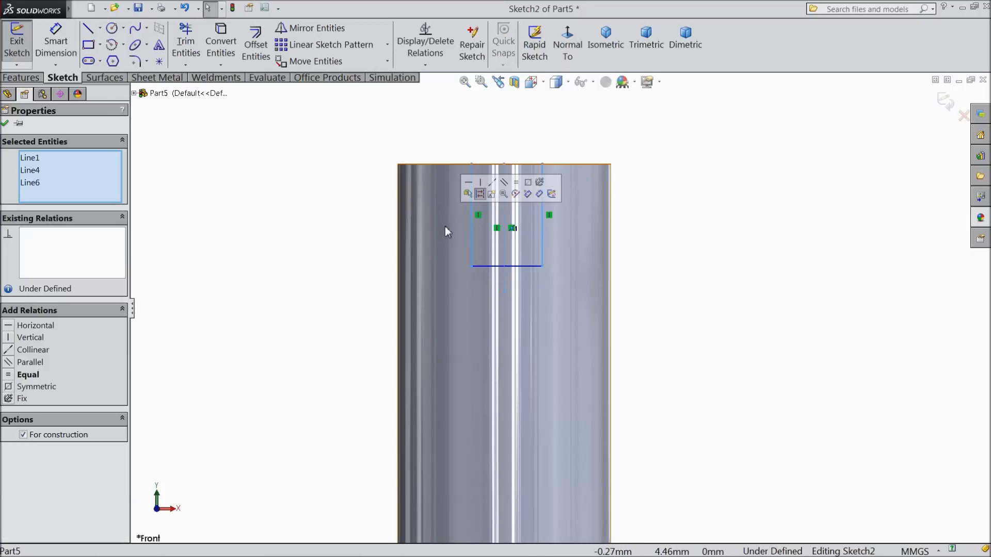
click(527, 182)
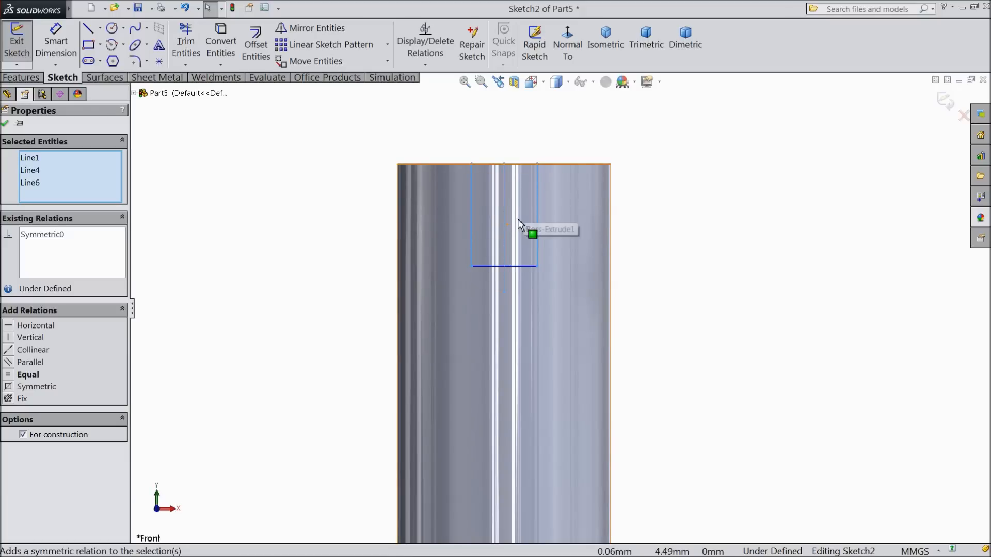
click(7, 124)
- Dimension the slot rectangle at the cylinder's top edge to 0.3 mm wide and 0.35 mm high
click(56, 40)
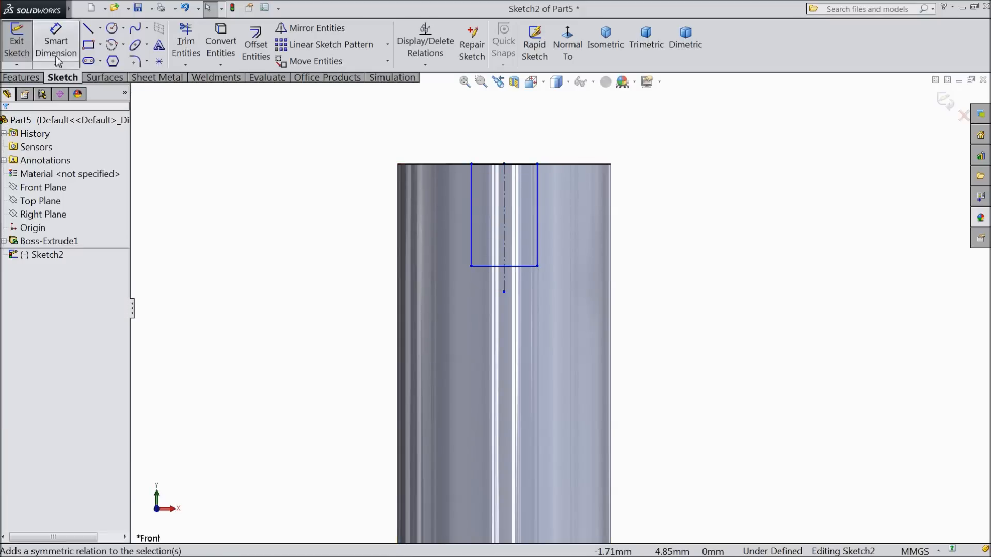
click(495, 166)
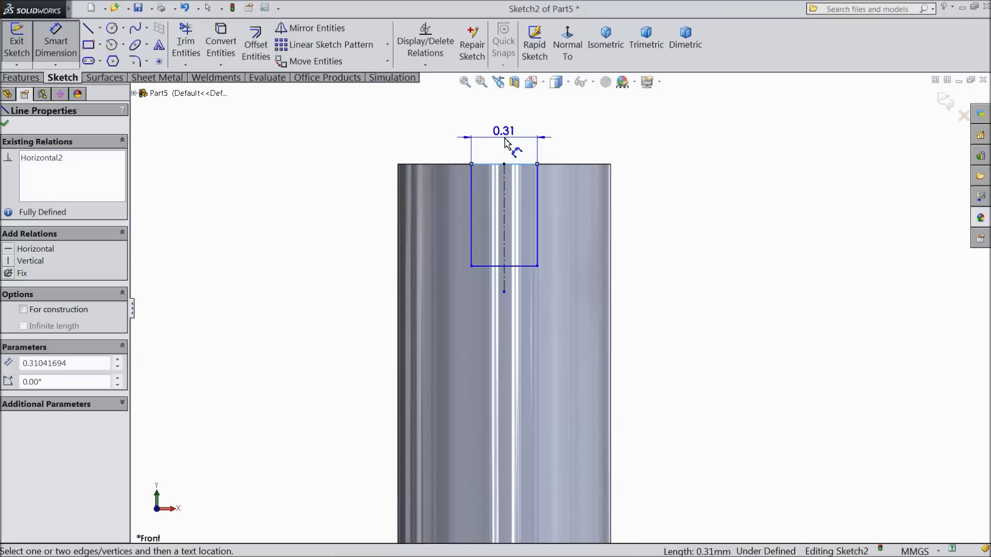
click(509, 147)
text(0.3)
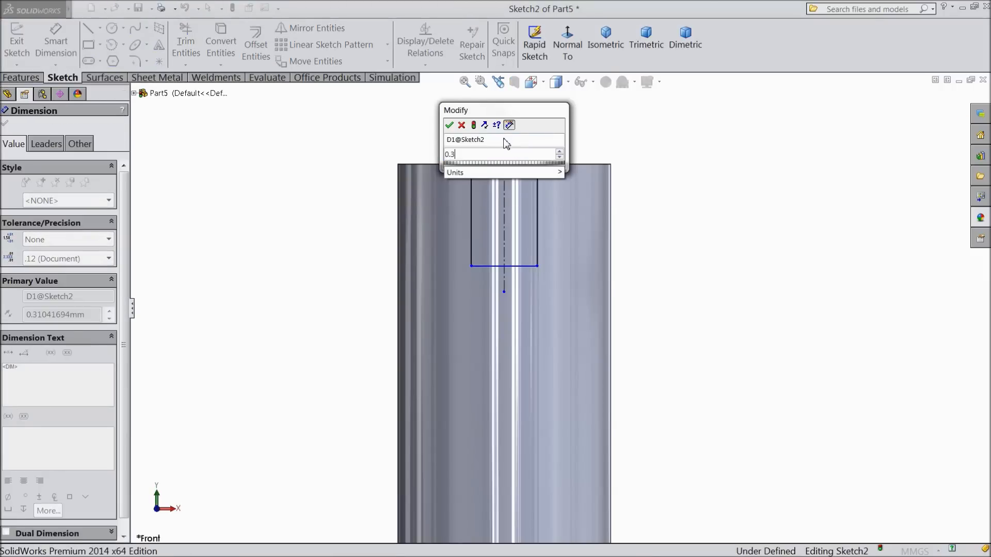
click(448, 125)
click(536, 219)
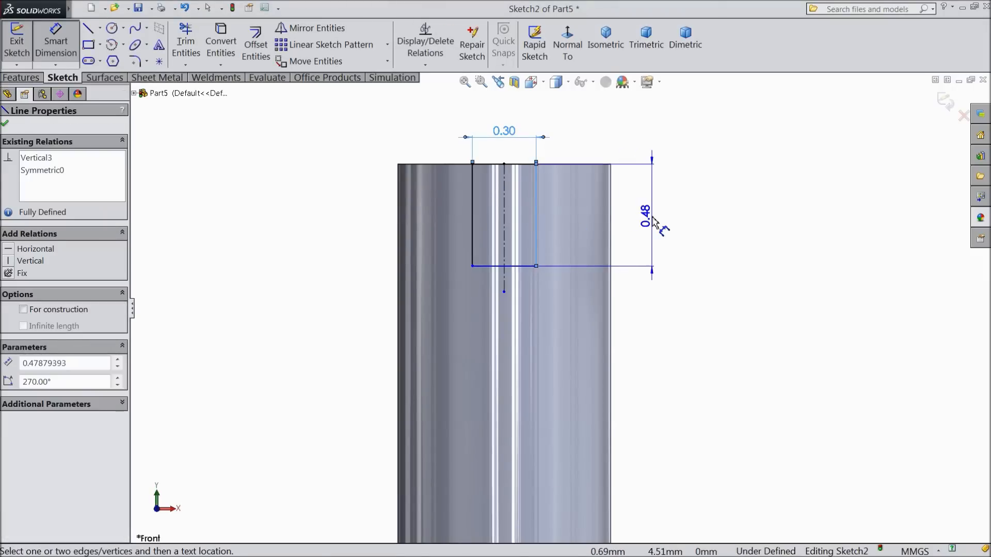
click(653, 222)
text(0.35)
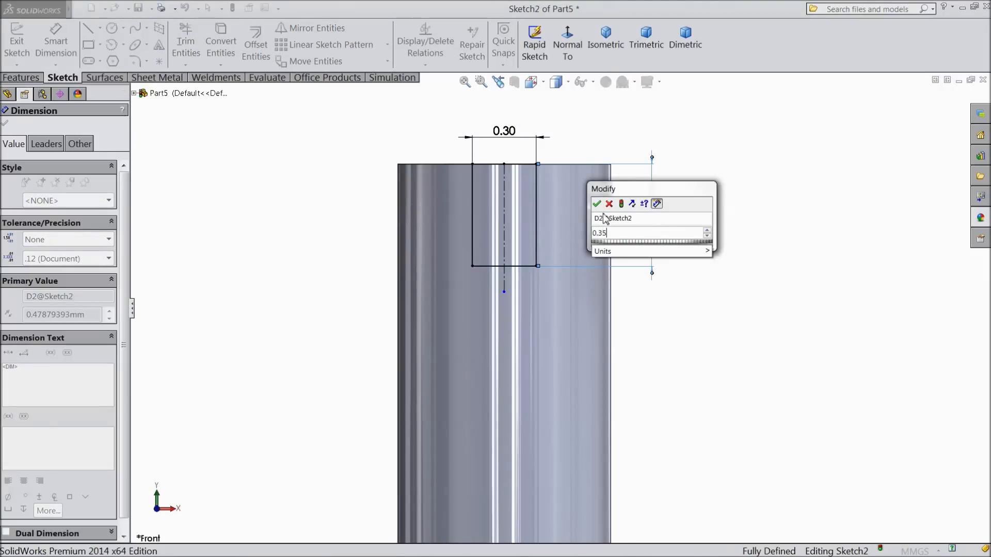
click(597, 205)
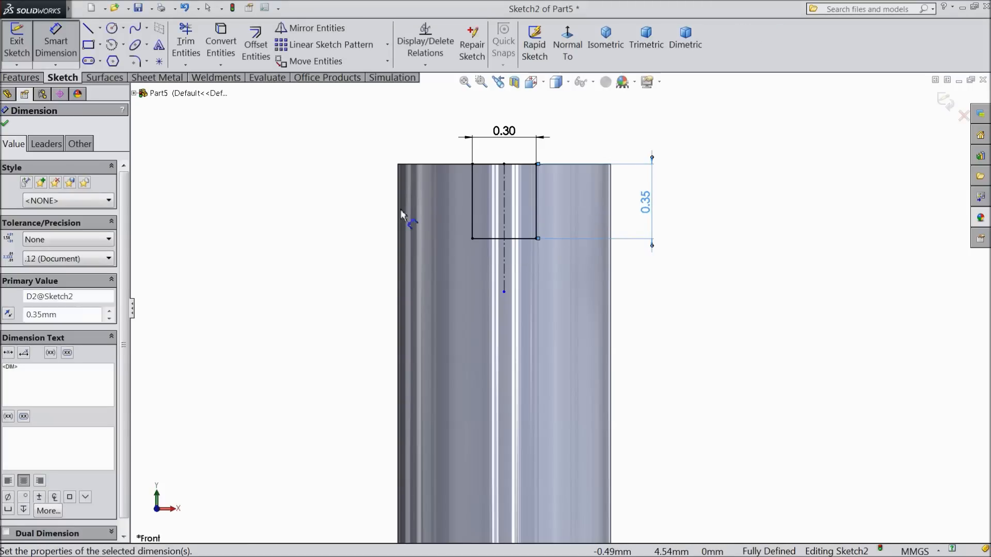
click(5, 124)
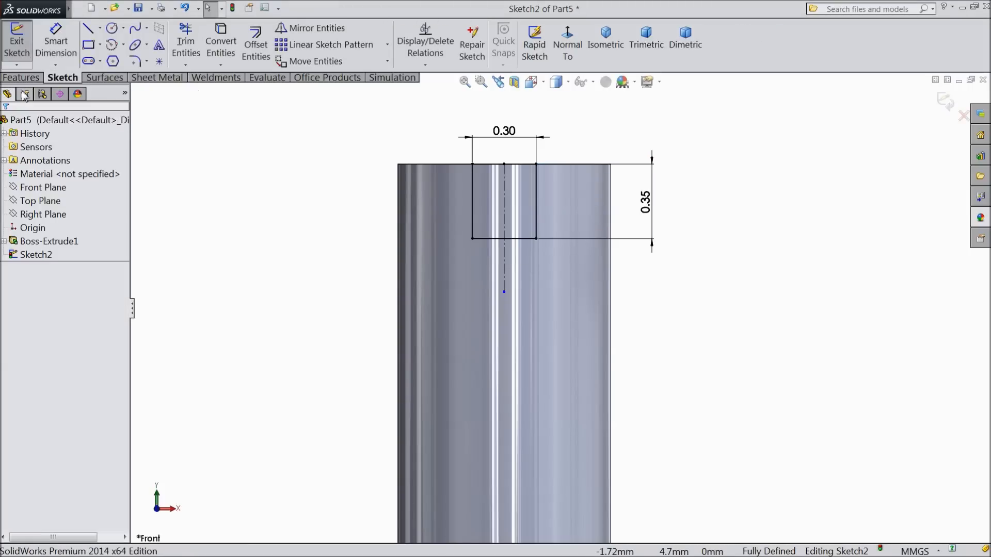
- Cut the slot across the top of the pin with a Mid Plane extruded cut of the rectangle, 4.75 mm deep
click(22, 77)
click(214, 44)
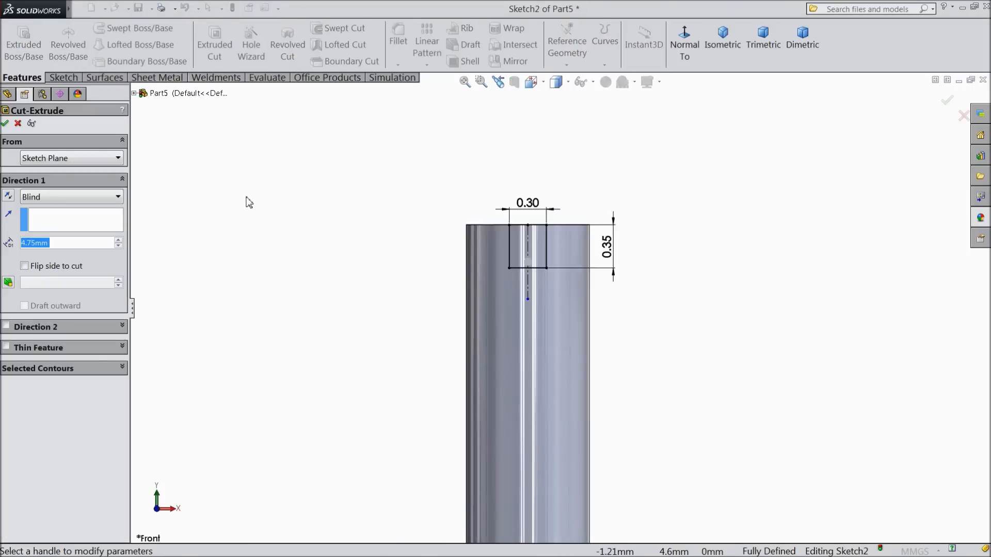
click(89, 197)
click(52, 296)
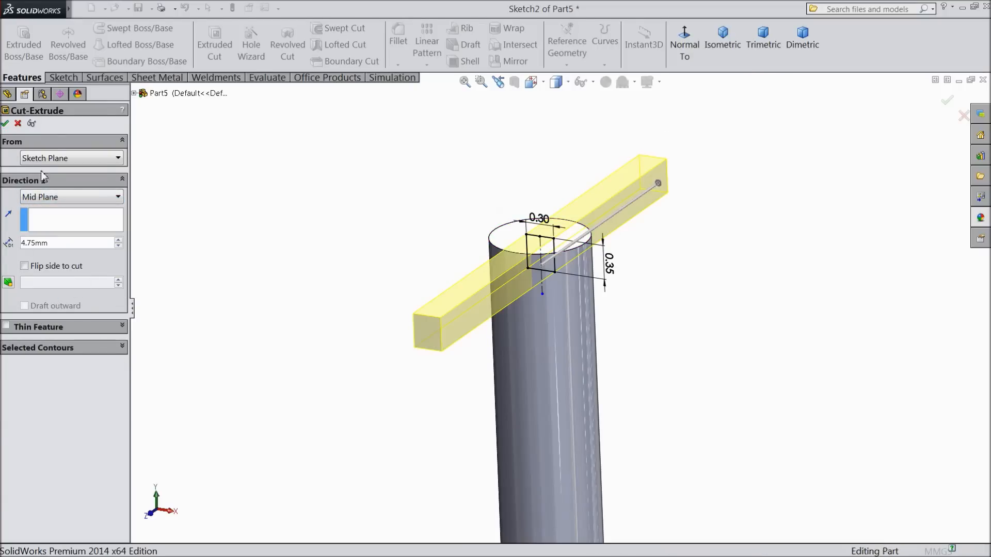
click(5, 125)
mouse_move(340, 283)
middle_down()
mouse_move(366, 286)
mouse_move(332, 294)
middle_up()
scroll(330, 293, up, 4)
scroll(598, 417, down, 2)
mouse_move(595, 396)
middle_down()
mouse_move(594, 349)
mouse_move(590, 383)
middle_up()
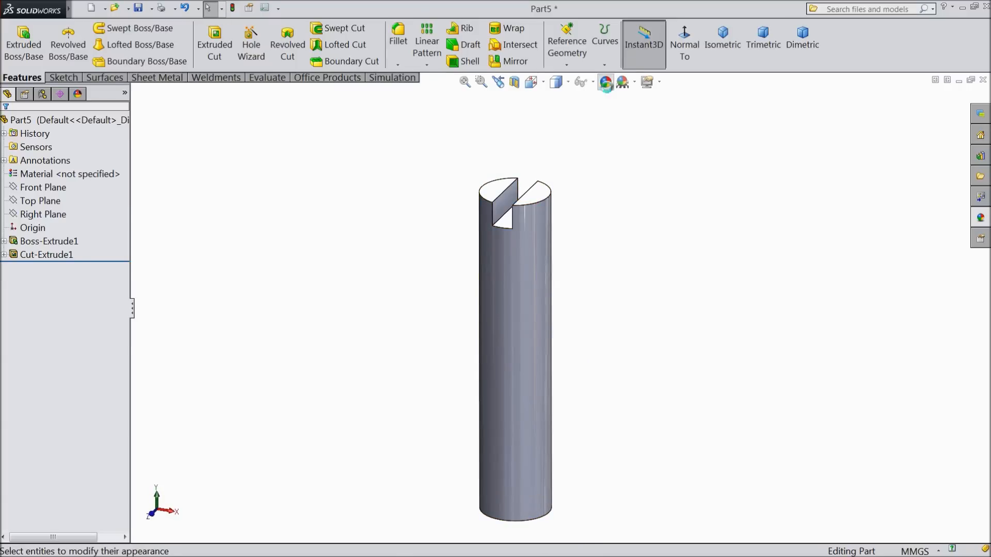
- Give the whole part a blue color appearance with RGB 0, 0, 255
click(605, 82)
click(73, 393)
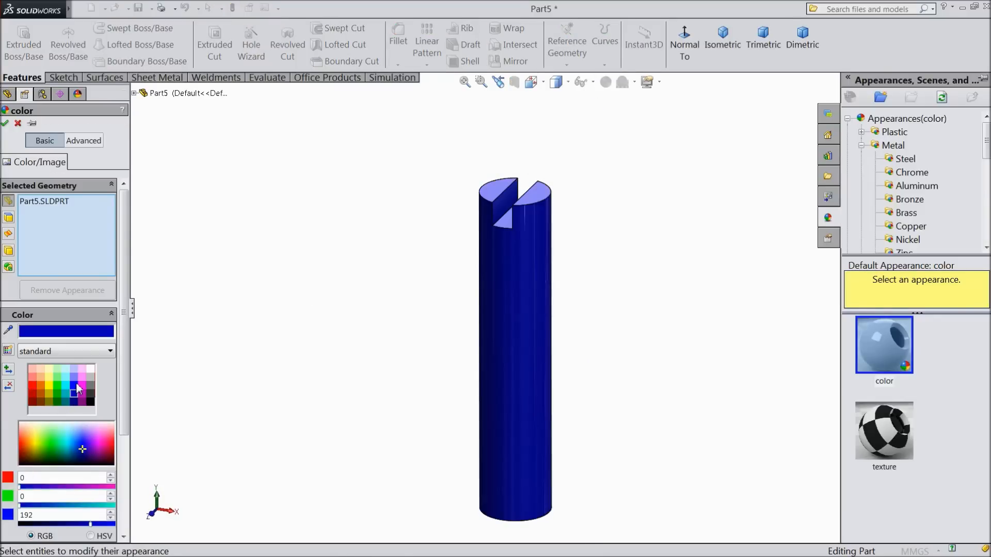
click(74, 385)
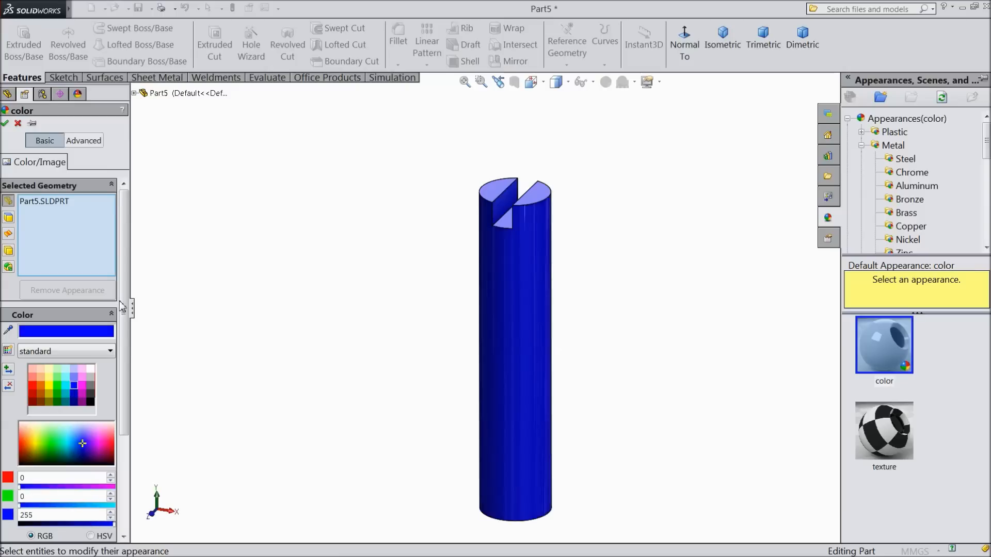
click(6, 123)
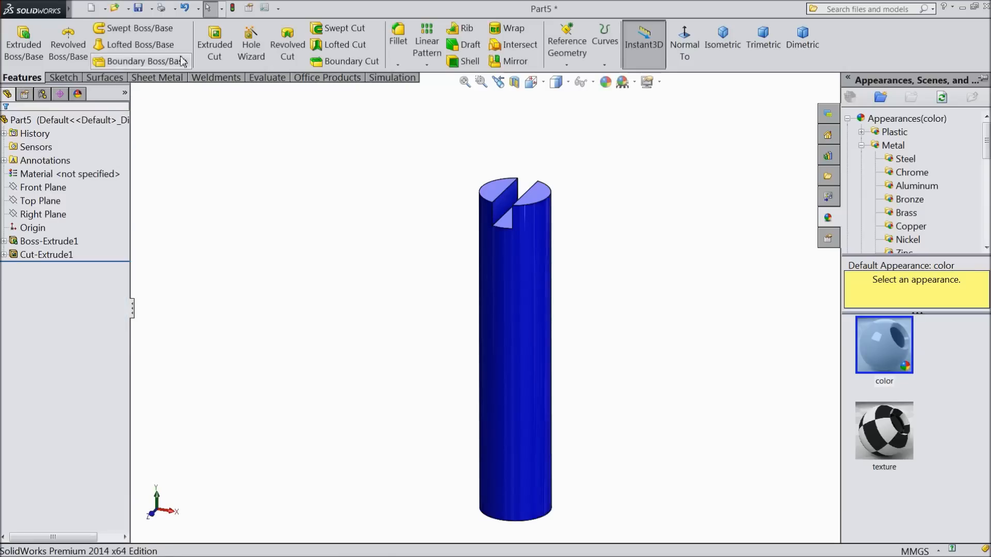
- Save the part as M1X4.75 in the Vernier Caliper folder on the Desktop
key(ctrl+s)
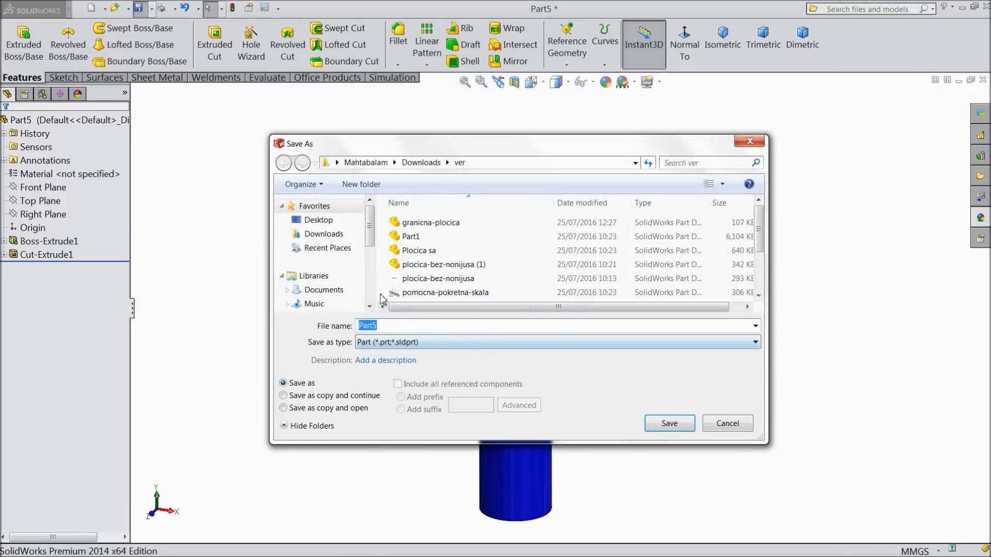
click(338, 220)
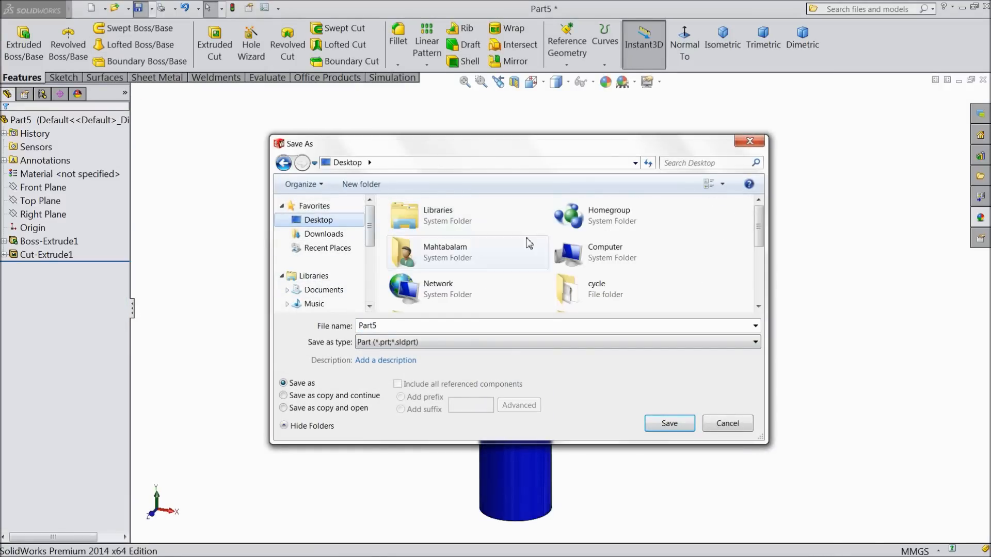
scroll(766, 248, down, 5)
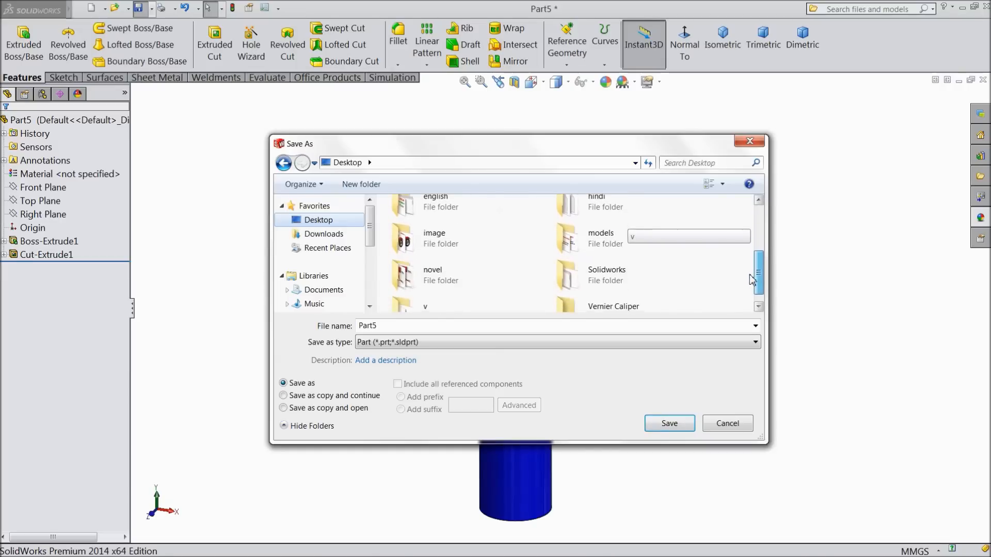
double_click(596, 301)
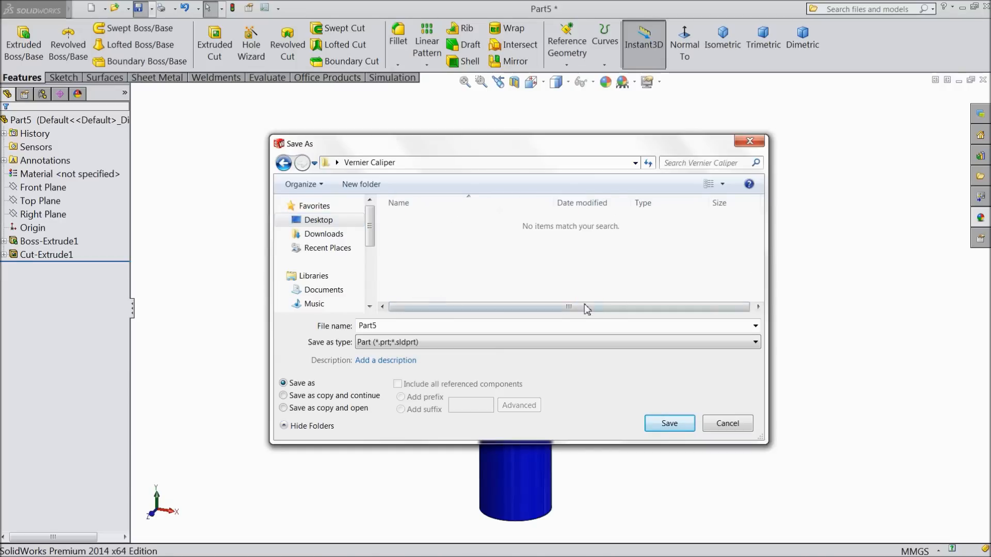
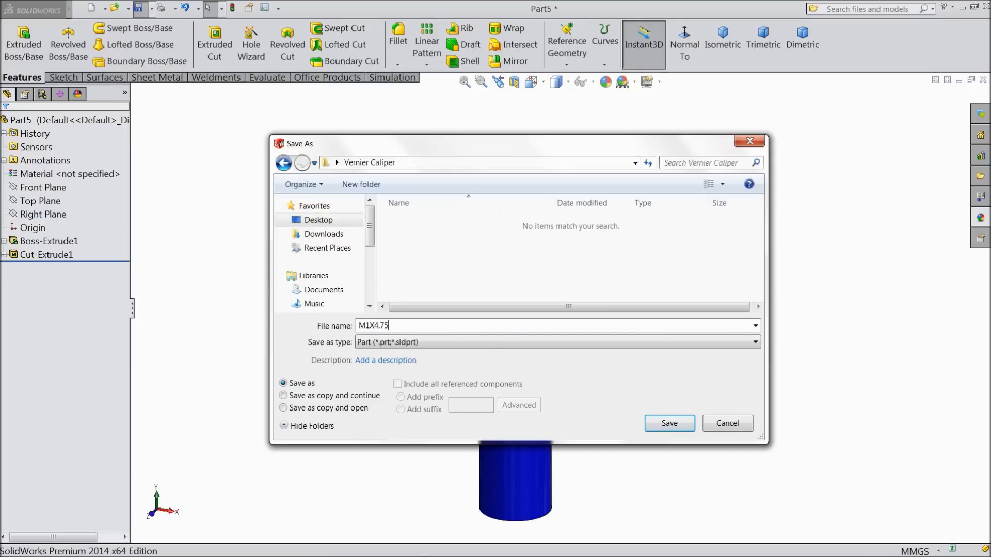
click(675, 425)
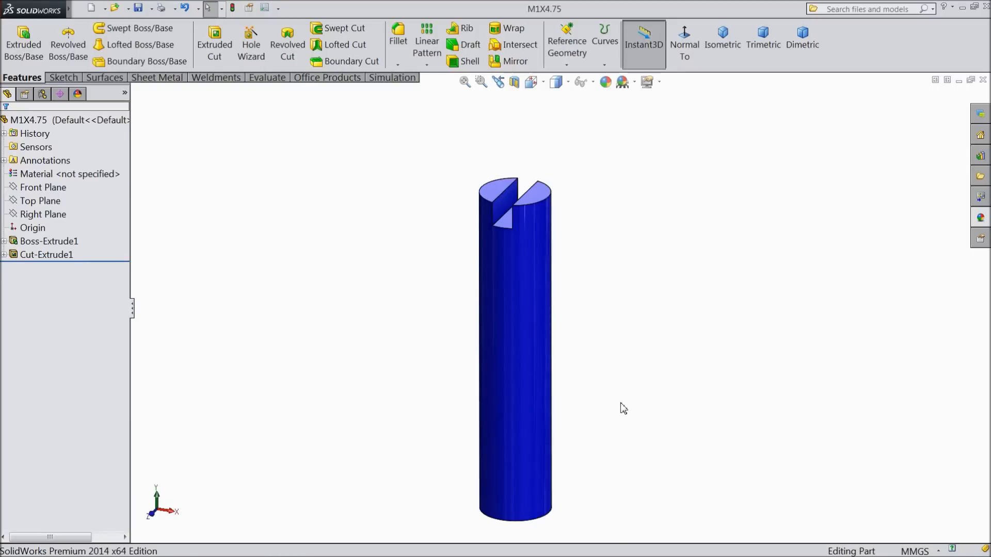
middle_drag(621, 405, 627, 372)
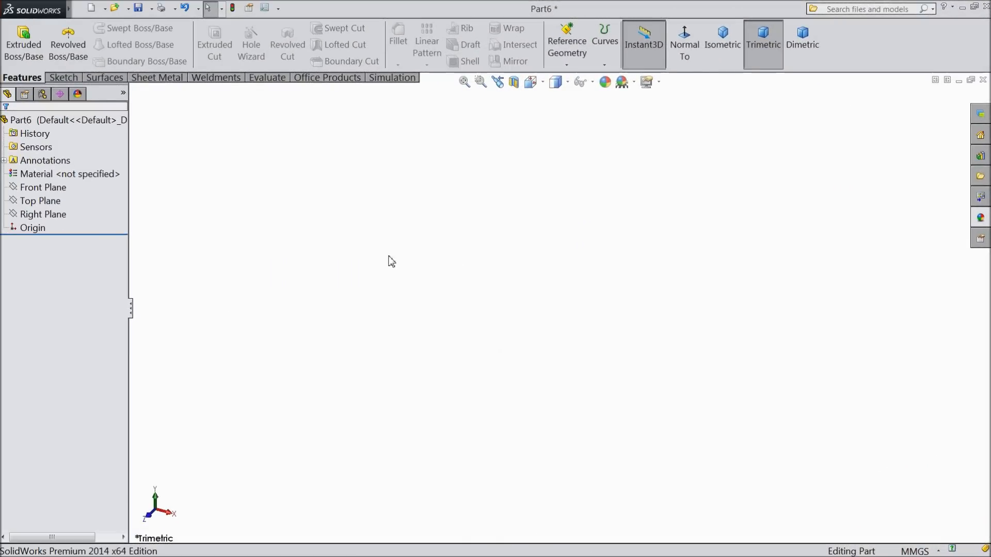
- Start a sketch on the new part's Front Plane and draw a closed L-shaped line profile about 74 mm tall from the origin
click(52, 201)
click(54, 188)
click(59, 175)
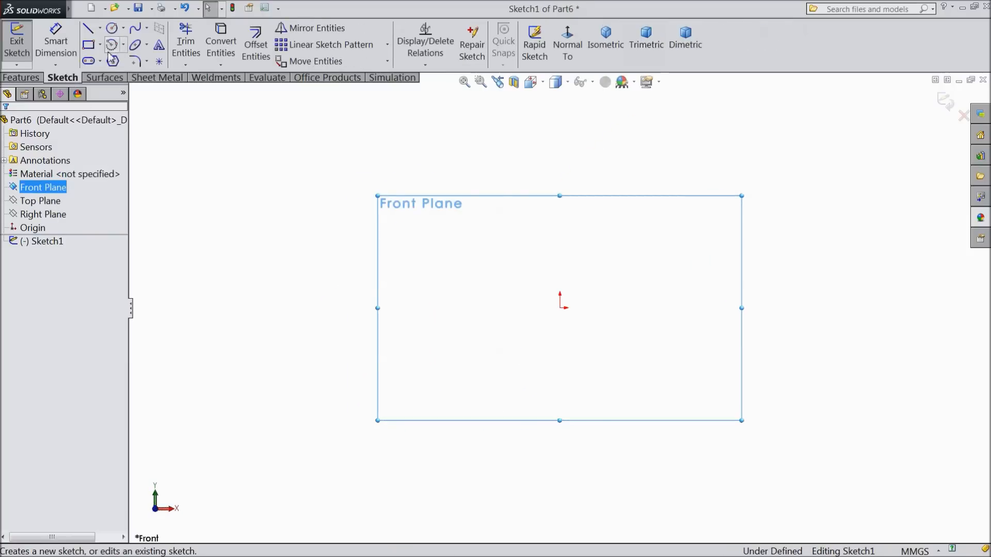
click(89, 32)
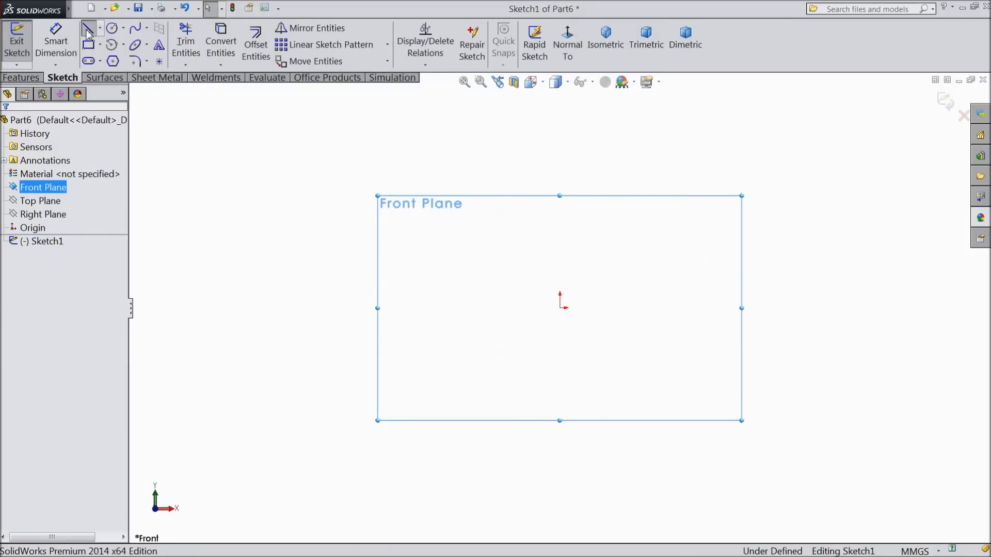
click(560, 308)
click(641, 308)
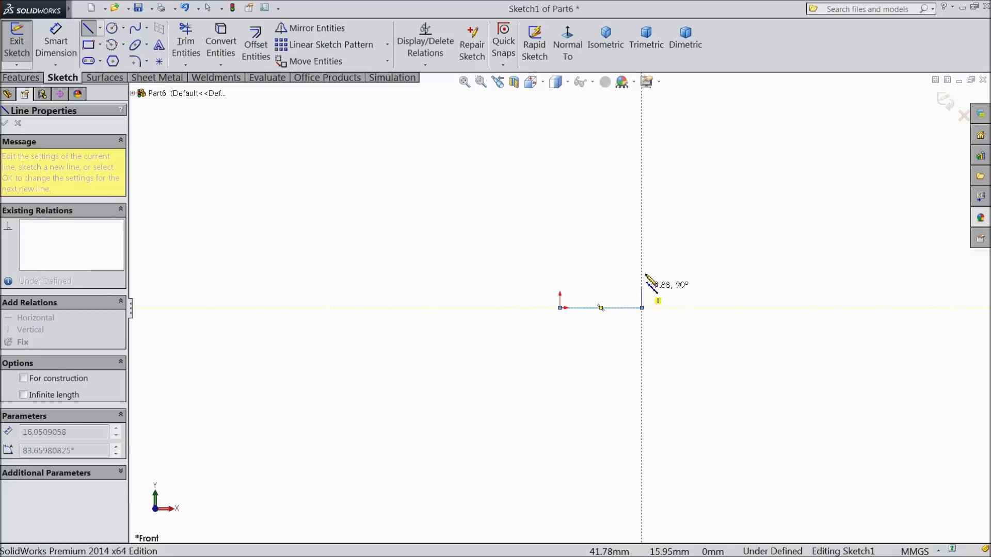
click(641, 250)
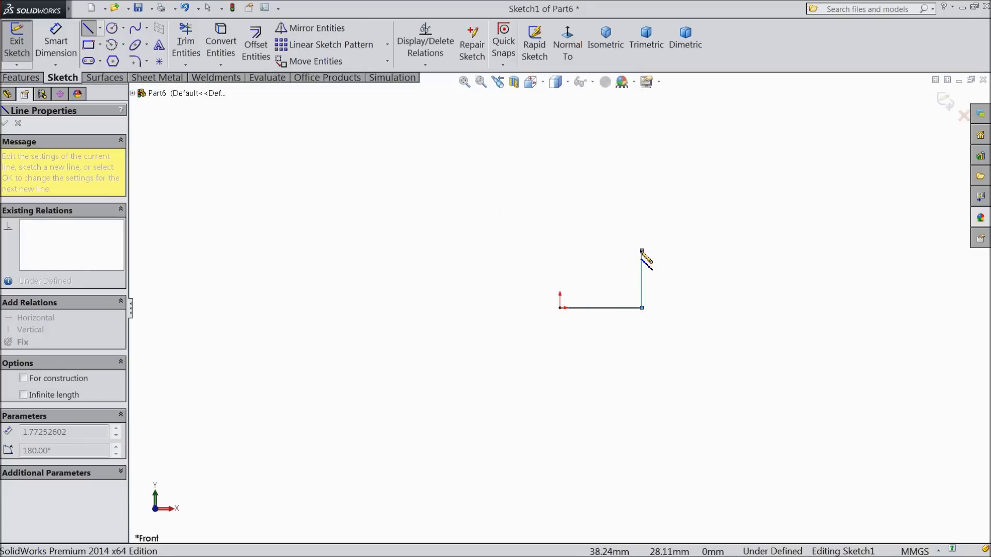
click(594, 251)
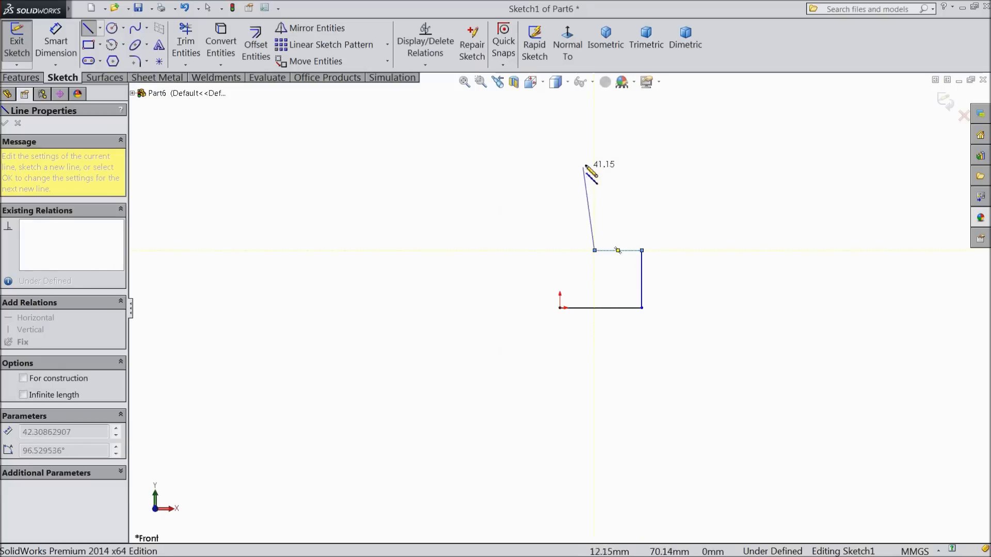
click(559, 157)
click(559, 308)
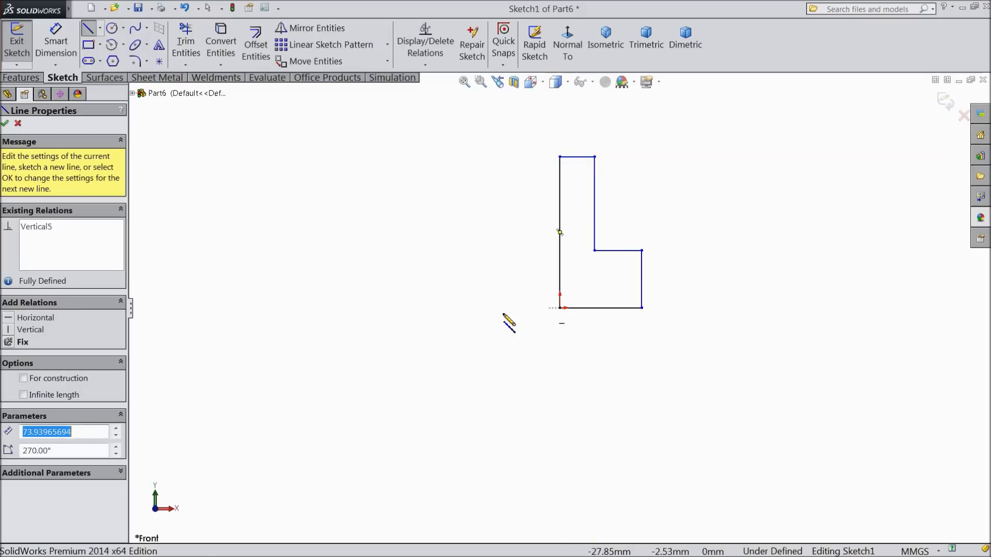
- Finish the line chain and start Smart Dimension for the L-shaped profile
right_click(503, 315)
click(534, 148)
key(f)
scroll(644, 221, up, 1)
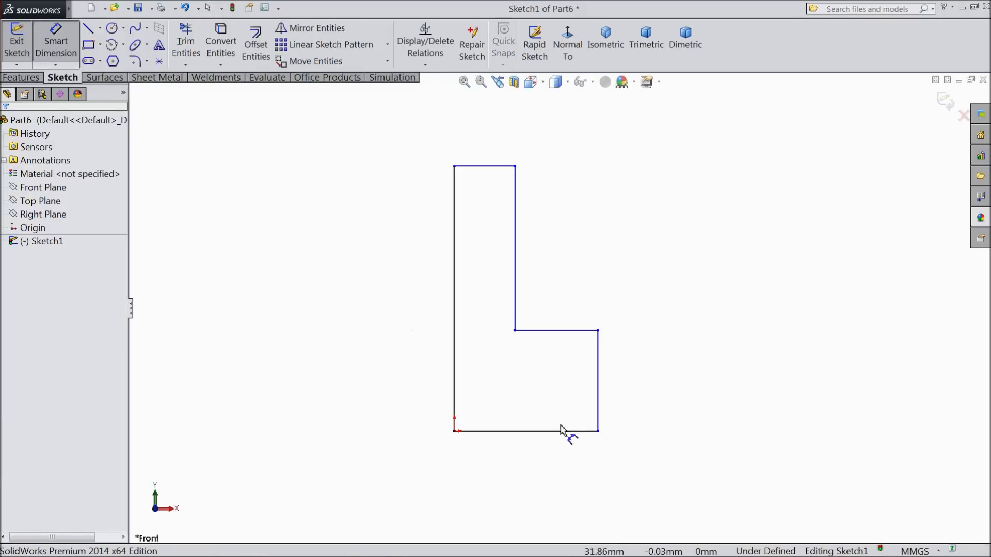
- Dimension the profile's bottom line to 1.5 mm and the short vertical line of its lower step to 1.5 mm
click(524, 437)
click(520, 460)
text(1.5)
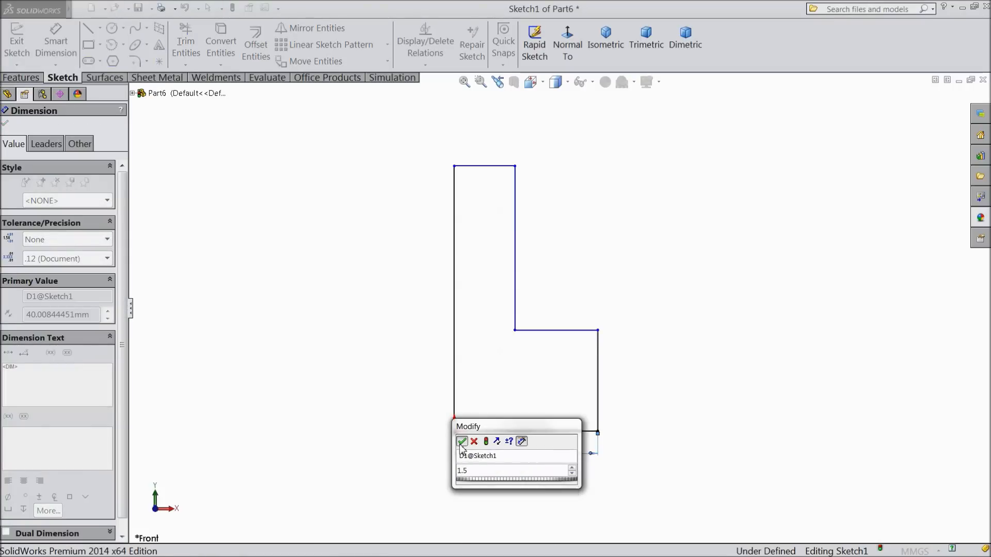
click(461, 441)
click(598, 410)
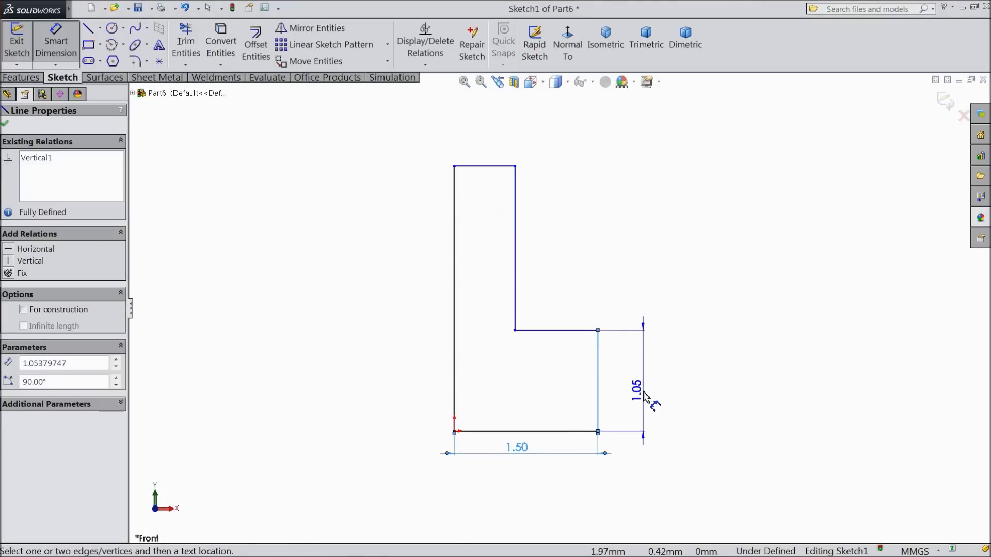
click(642, 398)
text(1.5)
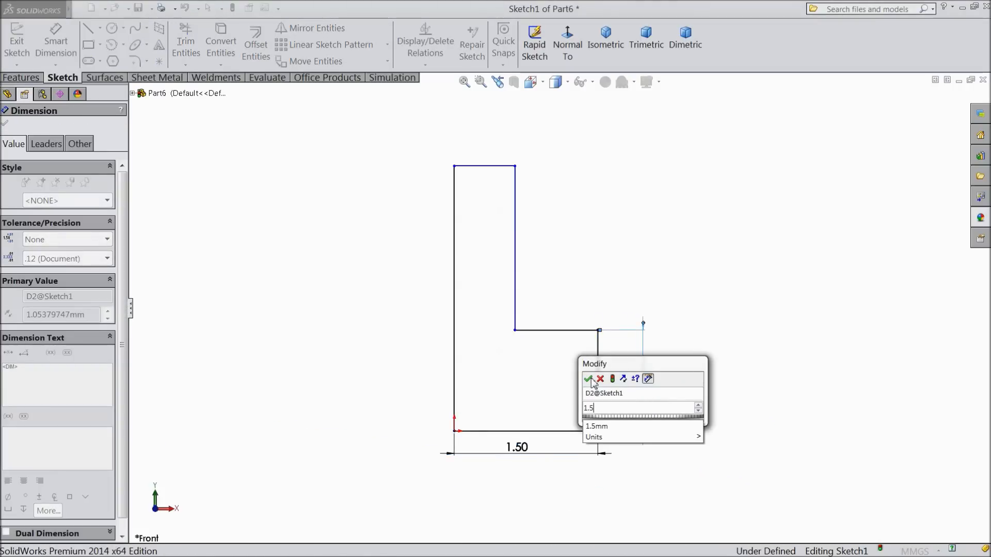
click(589, 379)
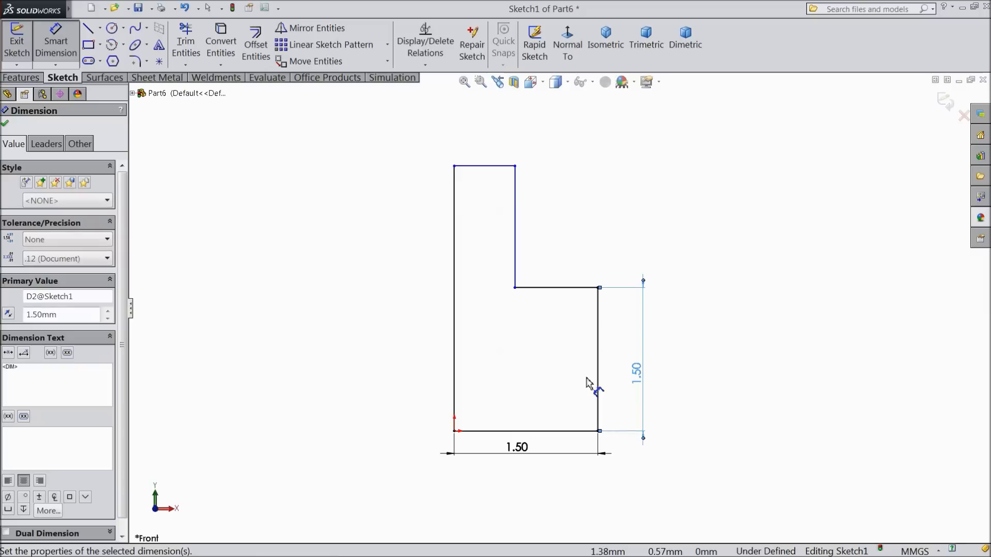
- Dimension the overall height of the profile, from its top line to its bottom line, to 4 mm
click(495, 167)
click(545, 430)
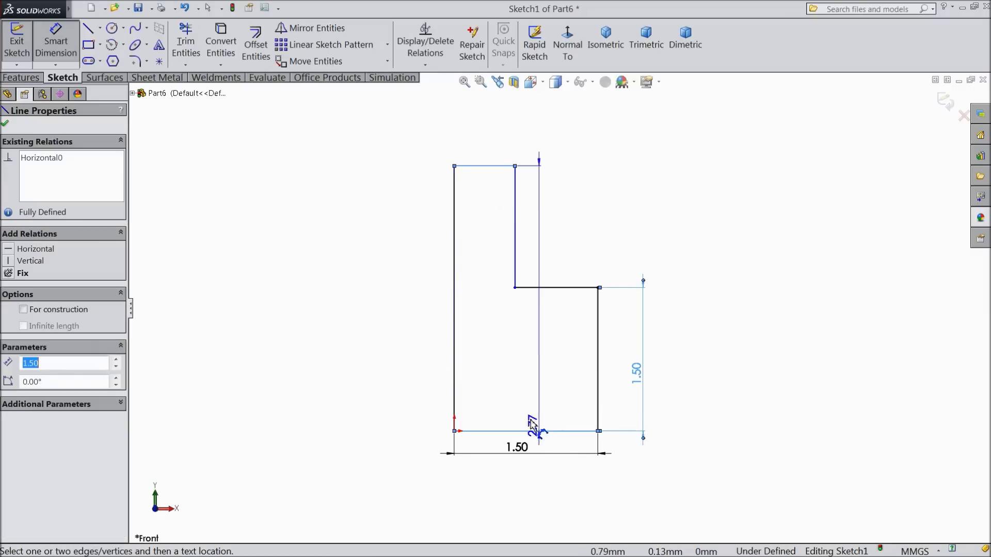
click(719, 334)
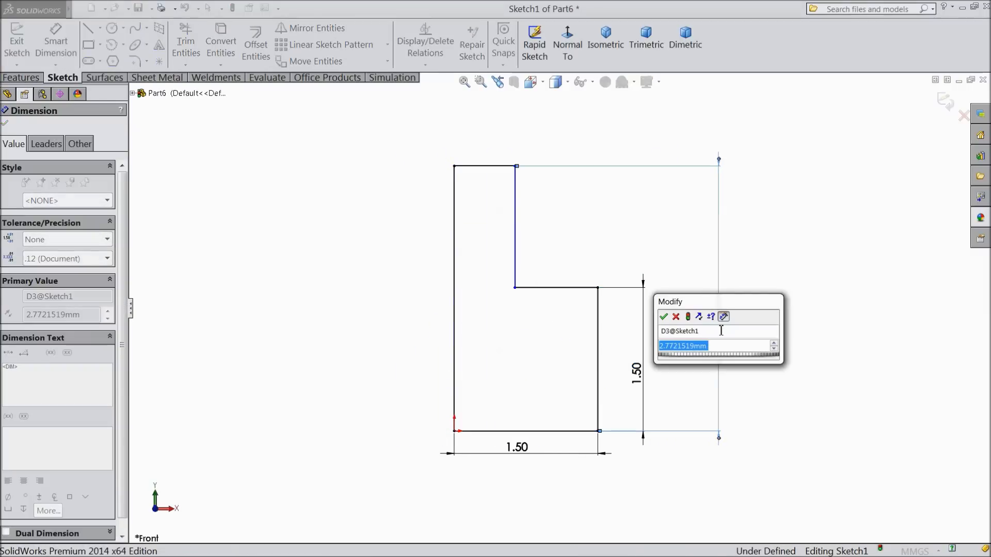
text(4)
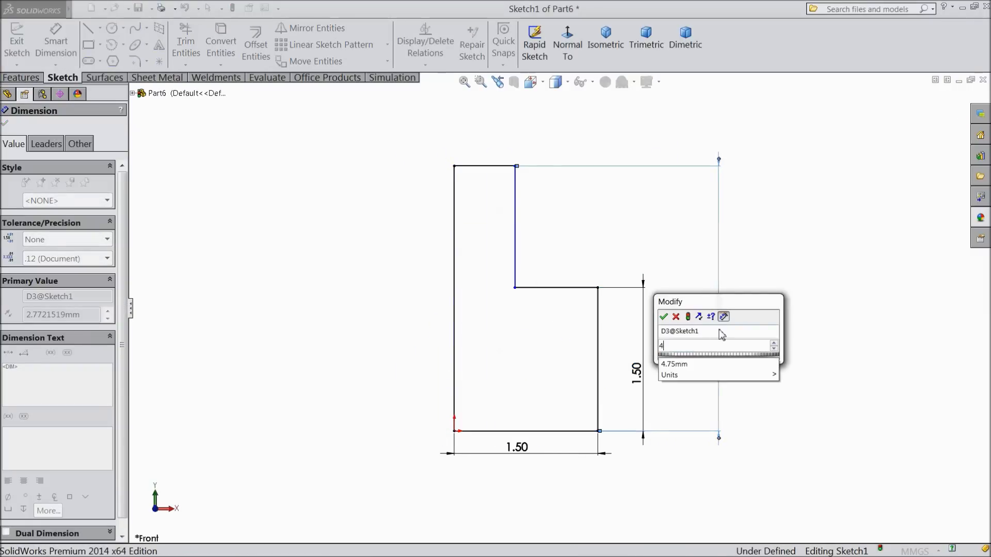
click(663, 317)
- Dimension the profile's top line to 1 mm and finish dimensioning
scroll(574, 276, up, 2)
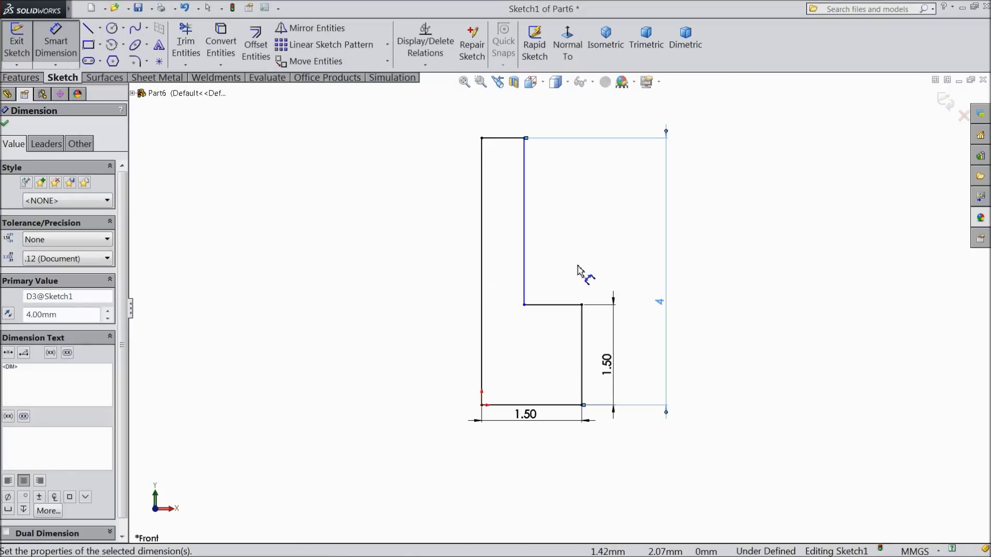
click(502, 138)
click(506, 124)
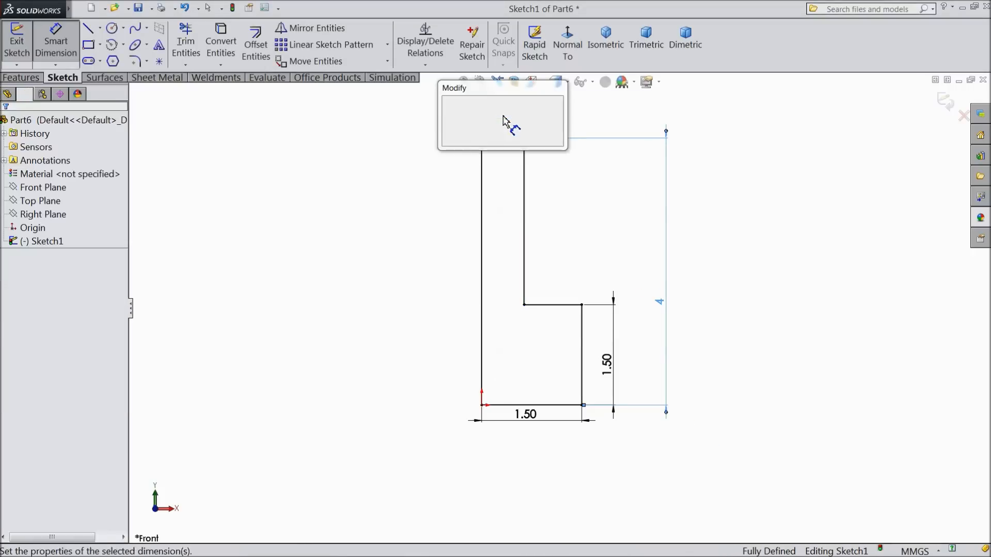
text(1)
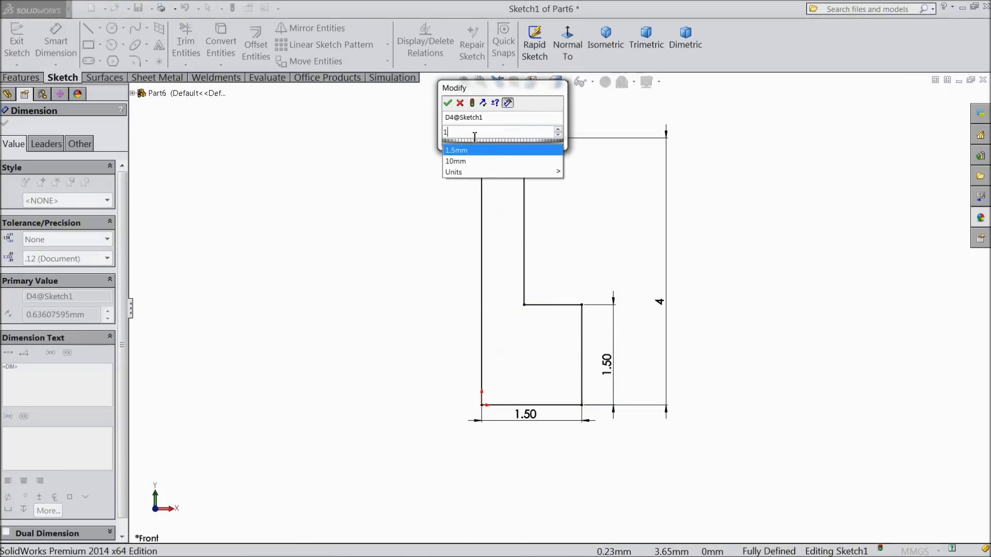
click(447, 104)
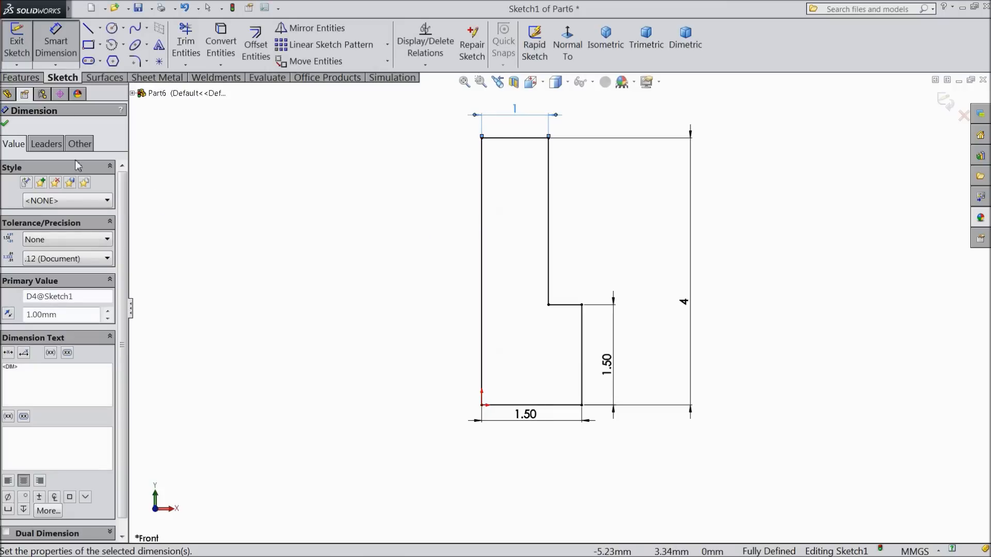
click(5, 122)
- Revolve the profile 360 degrees around its long vertical line to create the stepped cylinder
click(21, 77)
click(65, 56)
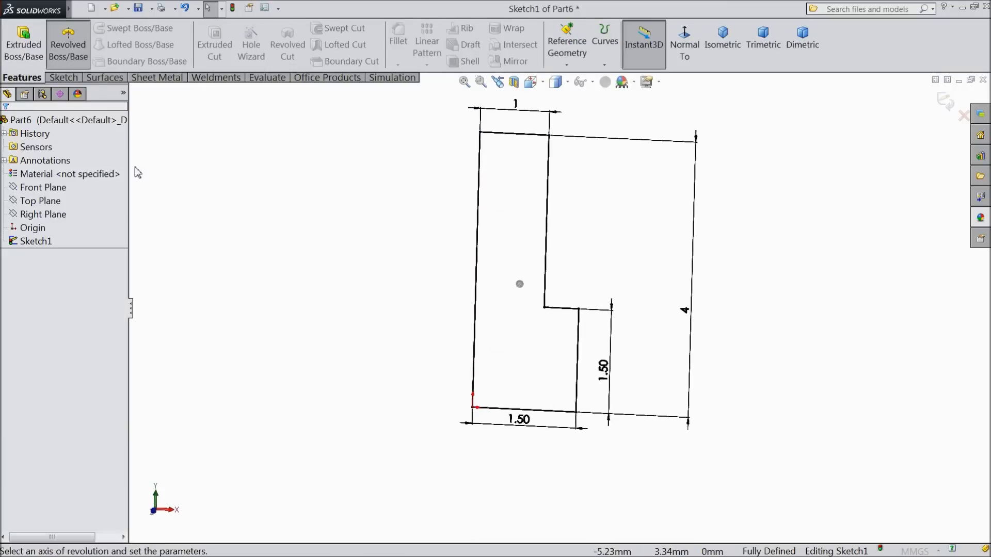
click(449, 315)
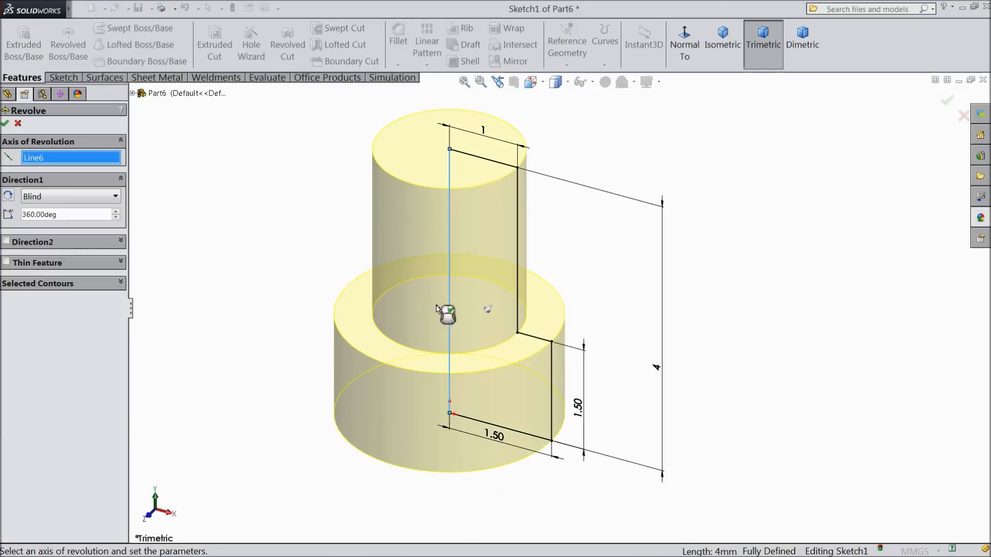
click(5, 123)
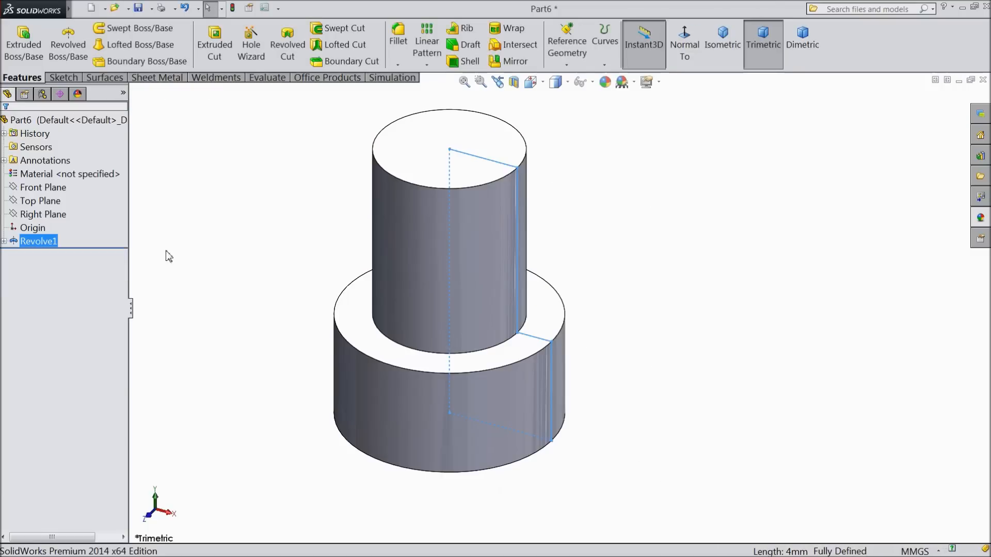
- Start a new sketch on the Front Plane and view it straight on
click(36, 189)
click(45, 172)
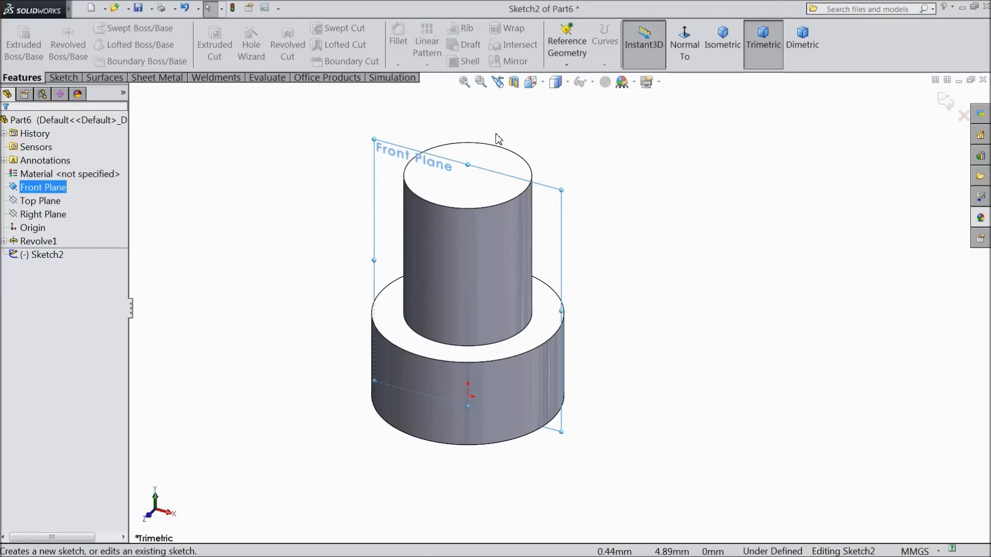
click(687, 58)
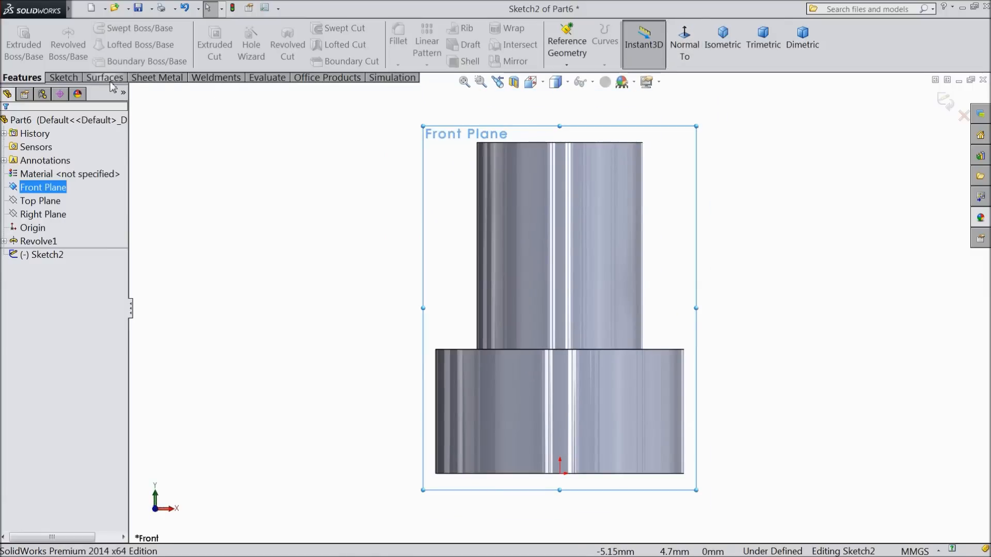
- Sketch a vertical centerline about 1.8 mm long upward from the origin
click(64, 78)
click(100, 29)
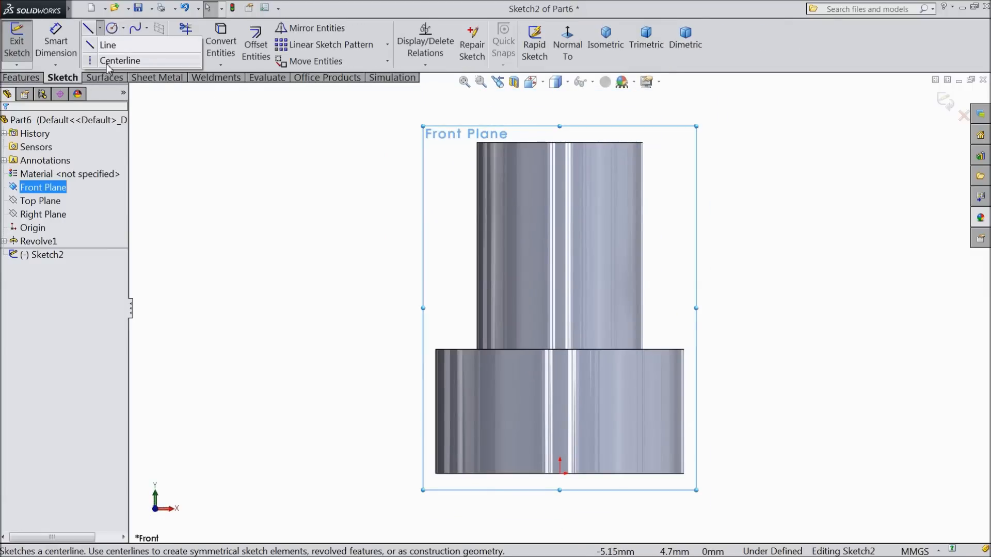
click(109, 46)
scroll(495, 353, down, 3)
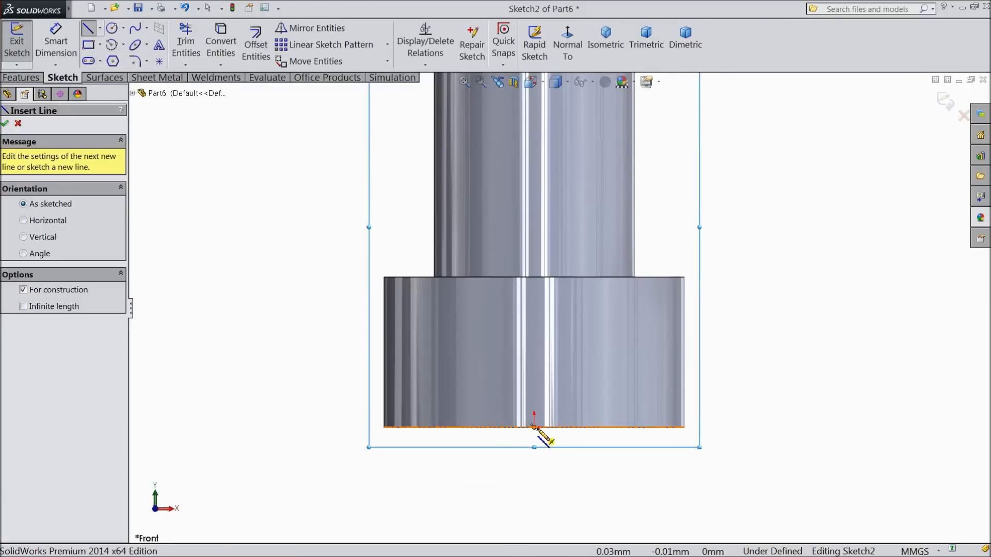
click(534, 427)
click(534, 246)
right_click(592, 243)
click(609, 100)
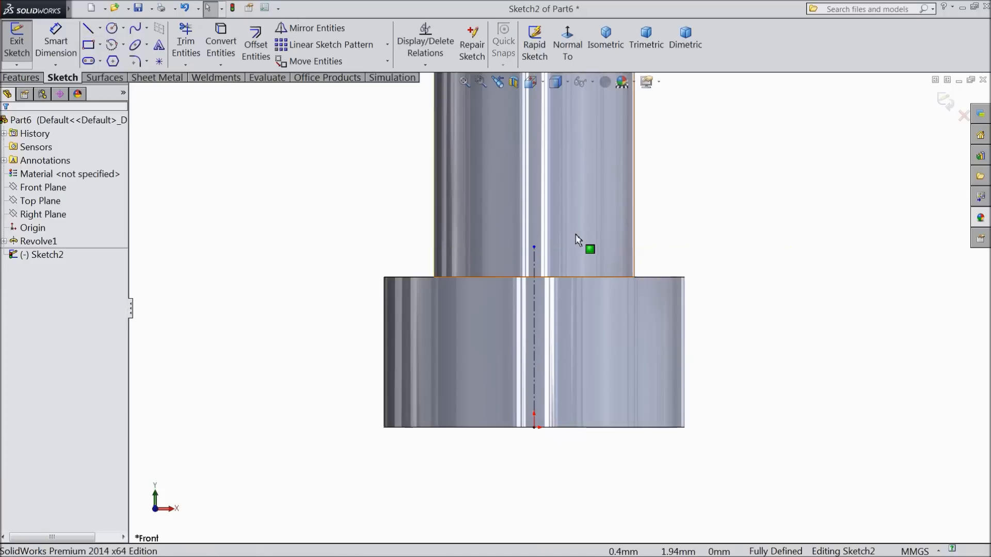
click(536, 354)
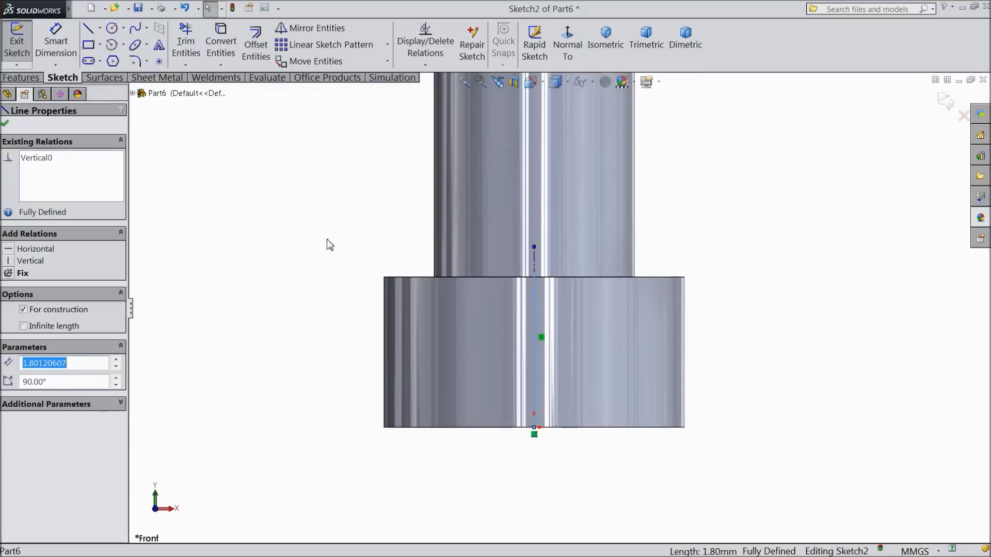
- Sketch a corner rectangle about 0.48 mm wide and 0.57 mm high on the base's bottom edge, straddling the centerline
click(88, 46)
scroll(540, 452, down, 4)
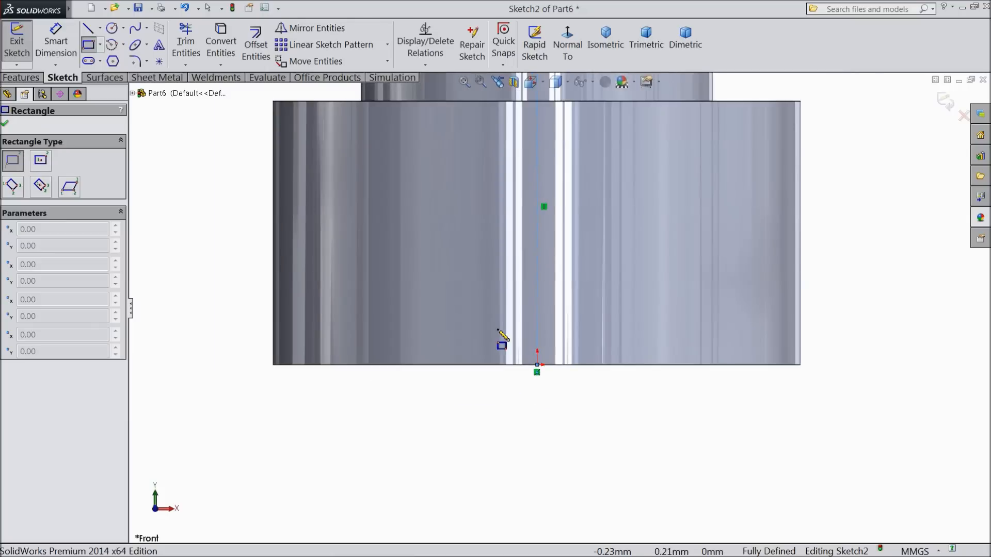
click(491, 265)
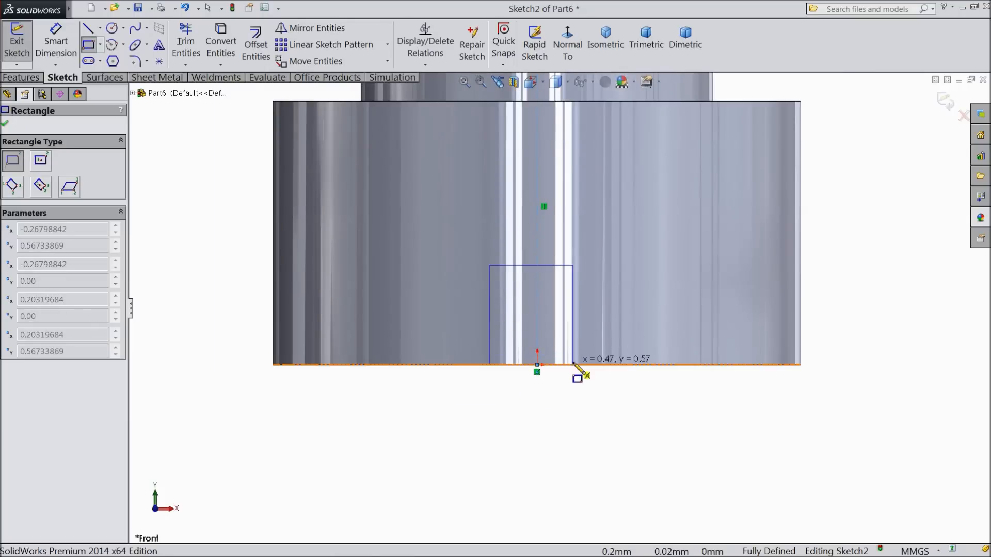
click(574, 364)
right_click(574, 391)
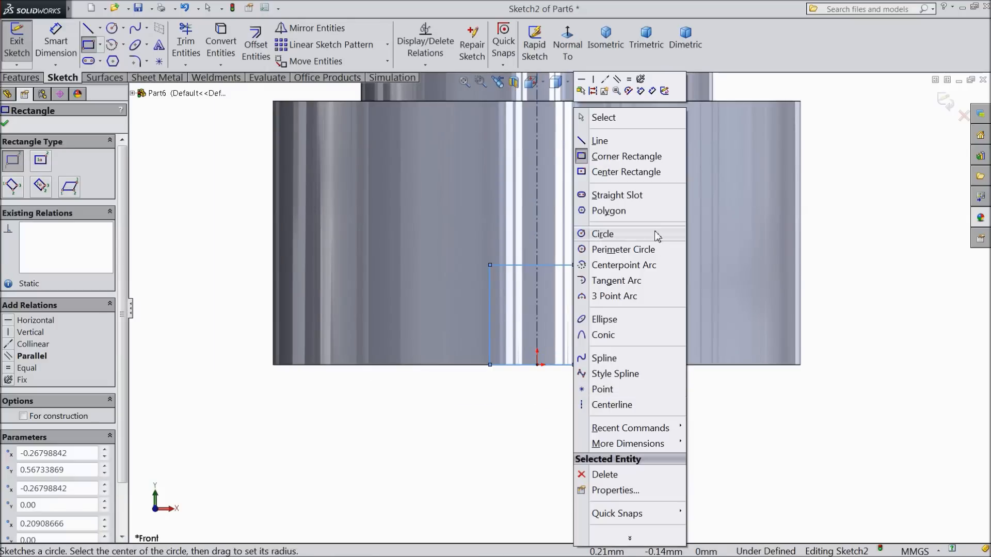
click(614, 116)
- Make the rectangle's two vertical sides symmetric about the centerline
scroll(593, 297, down, 1)
scroll(590, 298, down, 1)
drag(590, 298, 416, 334)
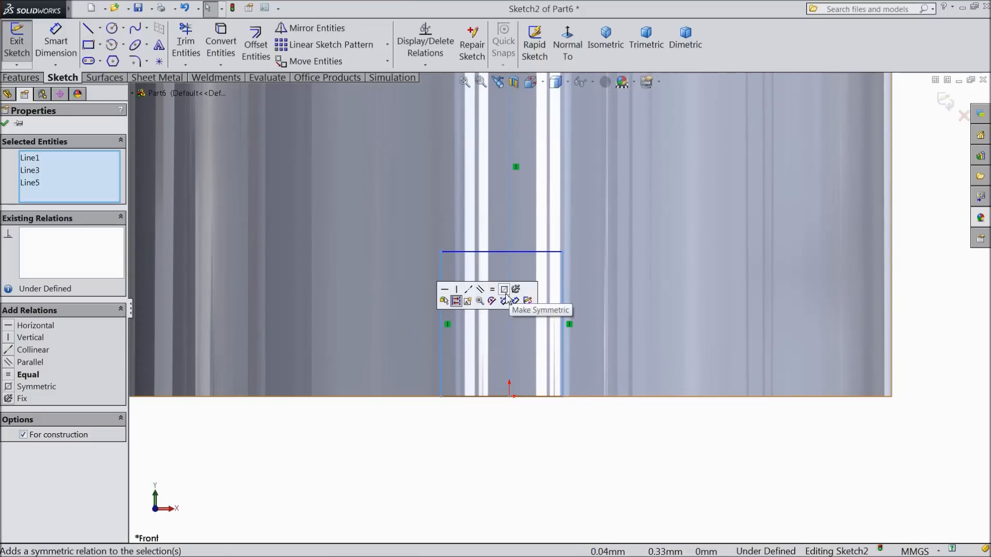
click(9, 387)
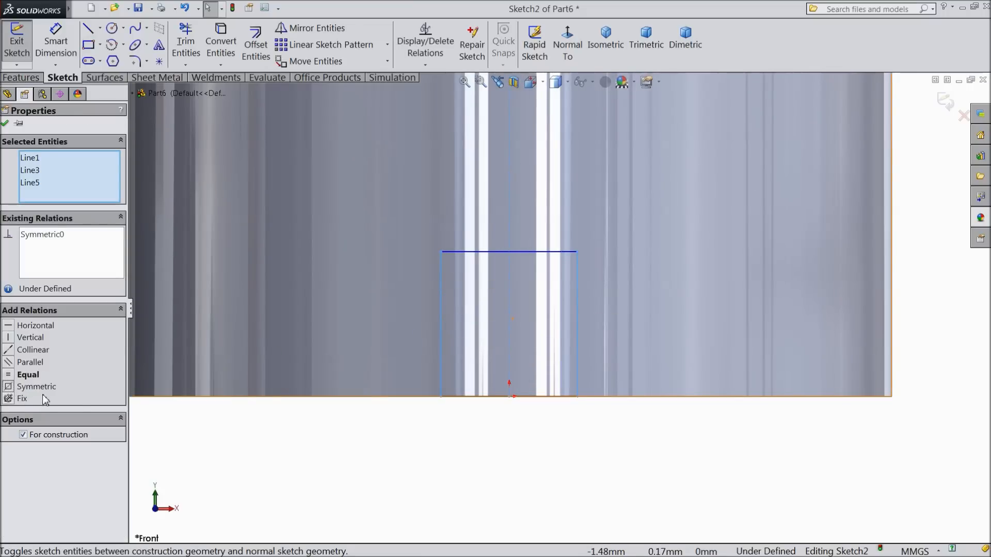
click(5, 123)
- Dimension the rectangle's width along the bottom edge to 0.3 mm
click(56, 41)
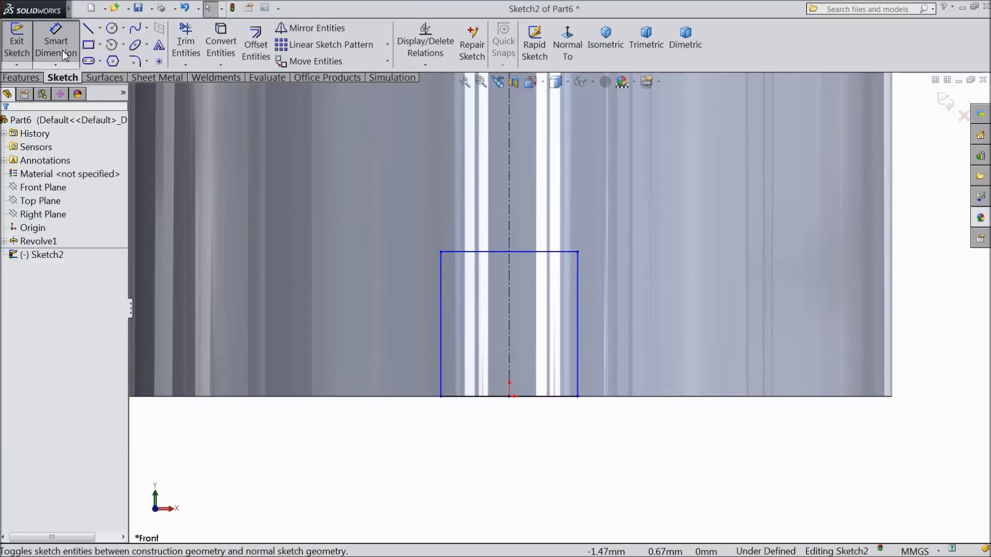
click(533, 398)
click(511, 448)
text(0.3)
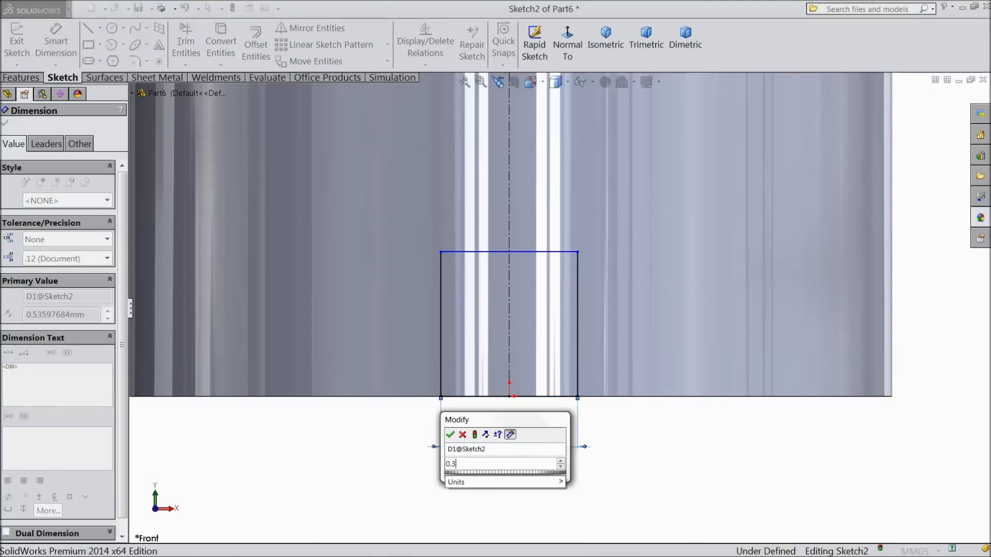
click(450, 434)
- Dimension the rectangle's height to 0.35 mm and finish dimensioning
scroll(567, 361, up, 2)
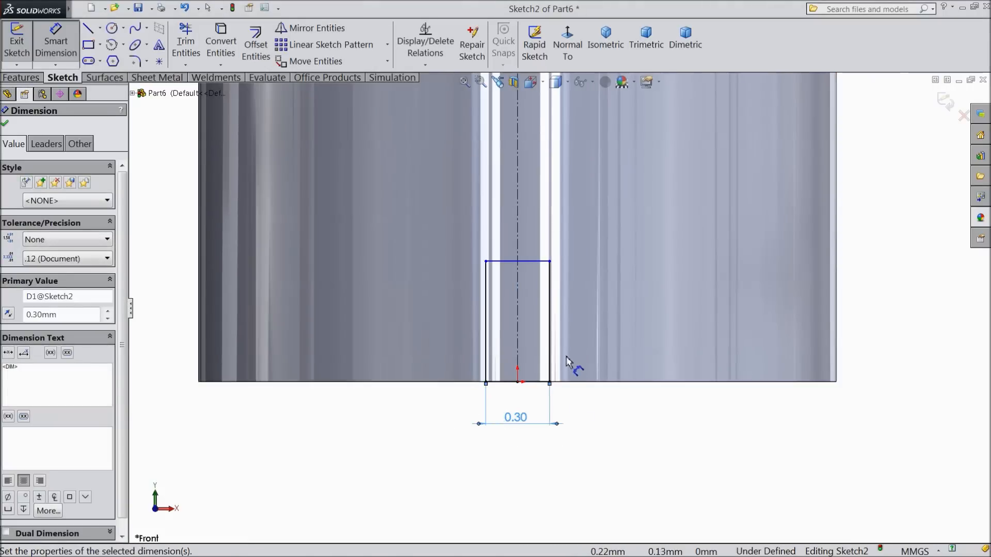
click(549, 347)
click(900, 325)
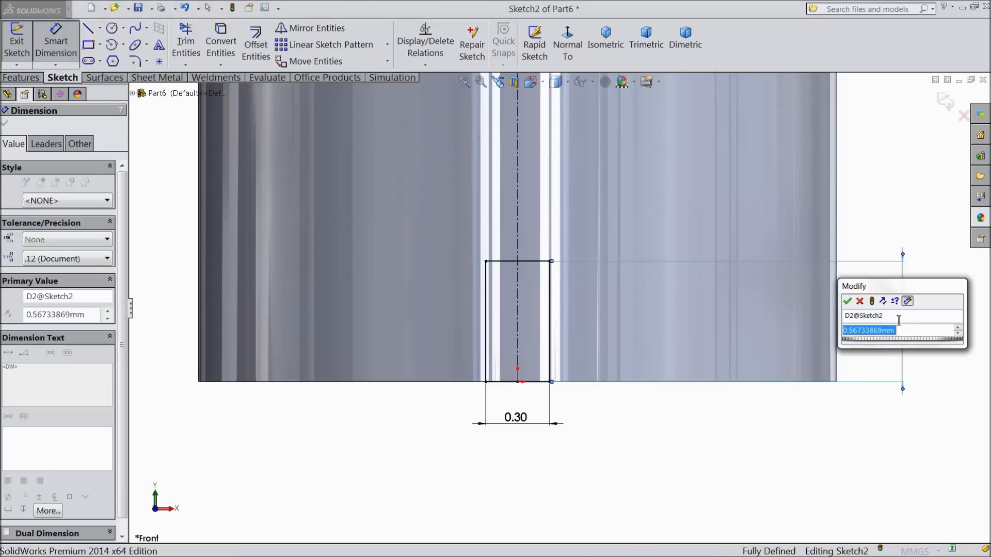
text(0.35)
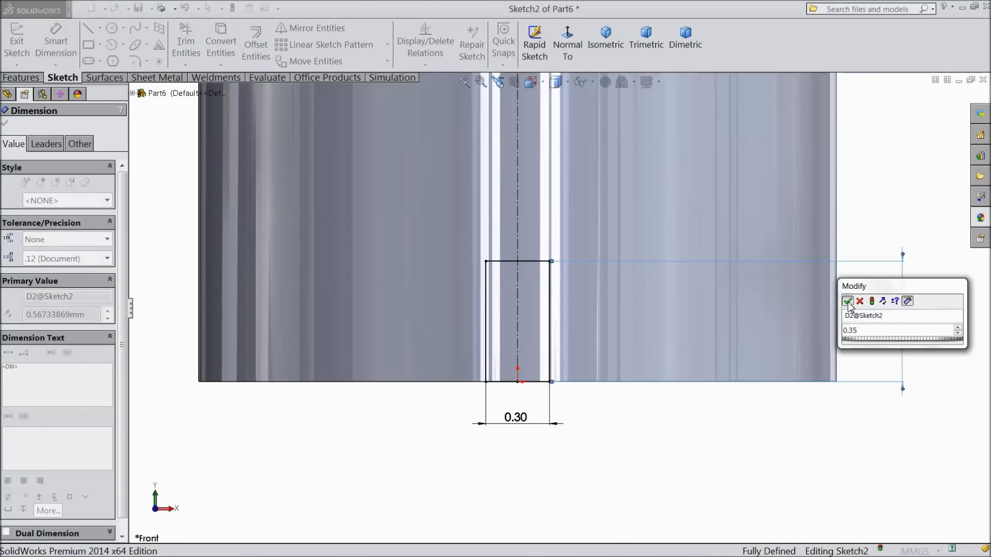
key(Return)
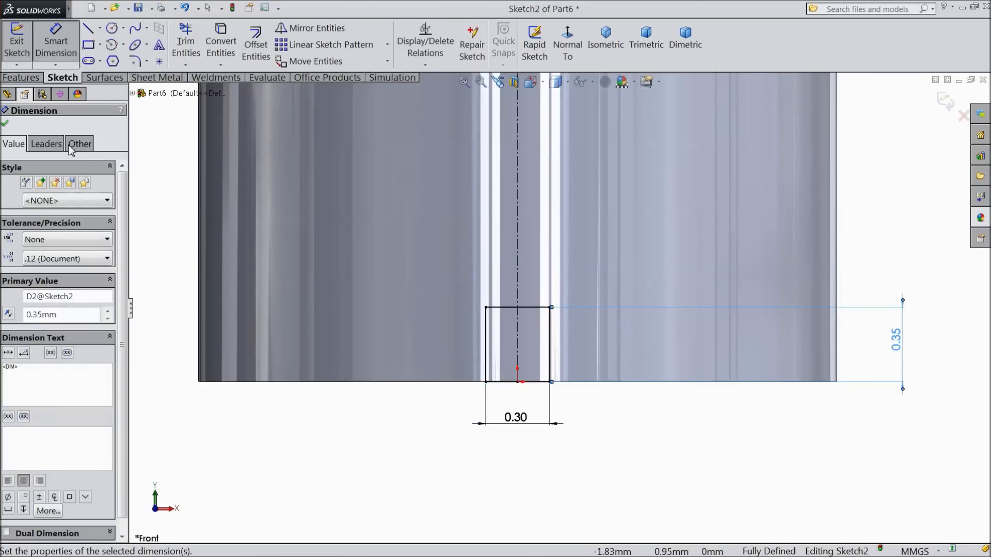
click(7, 125)
- Cut the rectangle sketch through the base as a 10 mm Mid Plane extruded cut
click(21, 78)
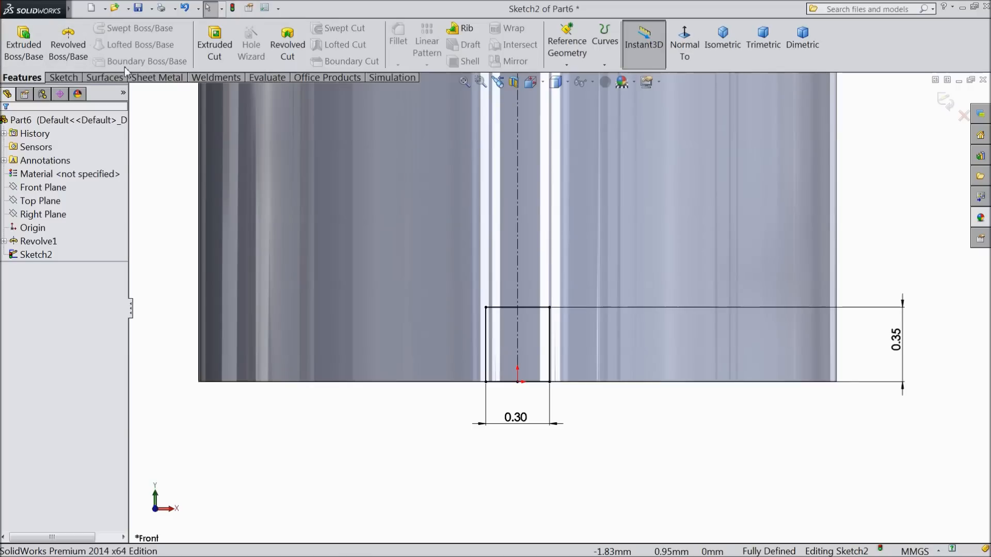
click(212, 51)
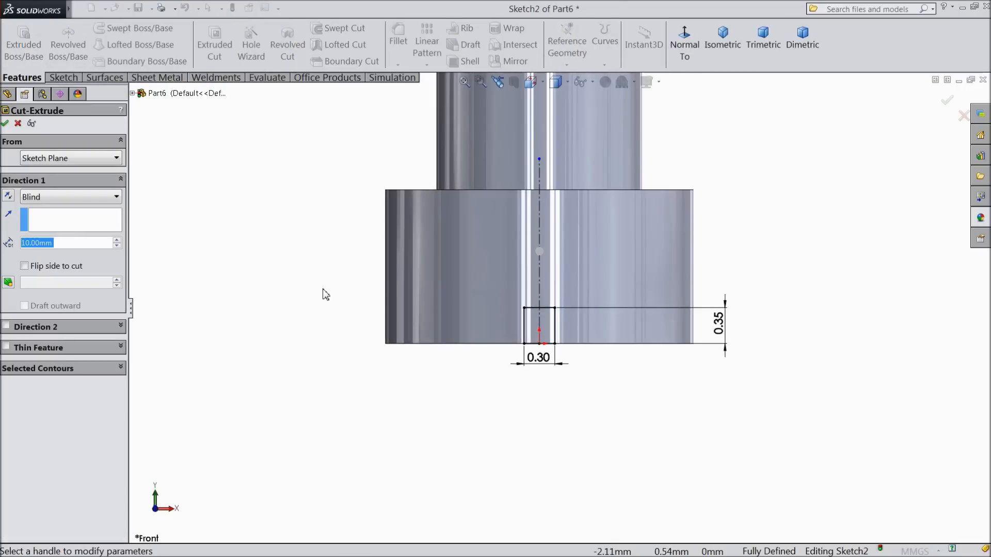
click(47, 197)
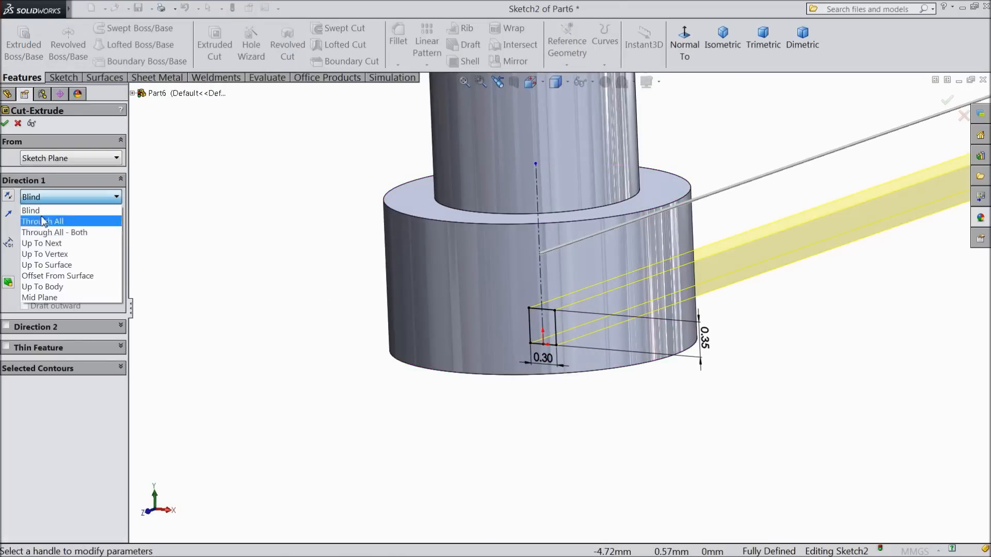
click(44, 360)
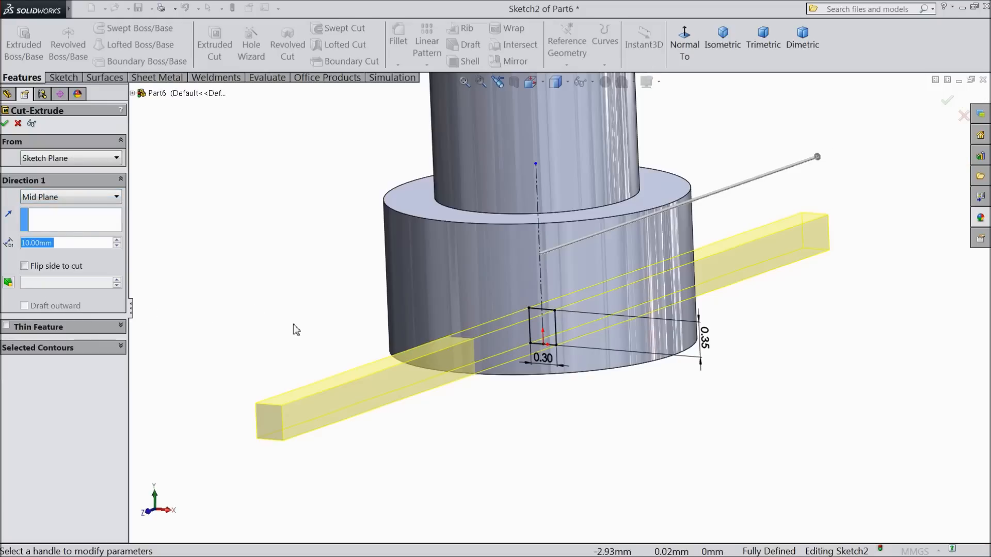
click(4, 123)
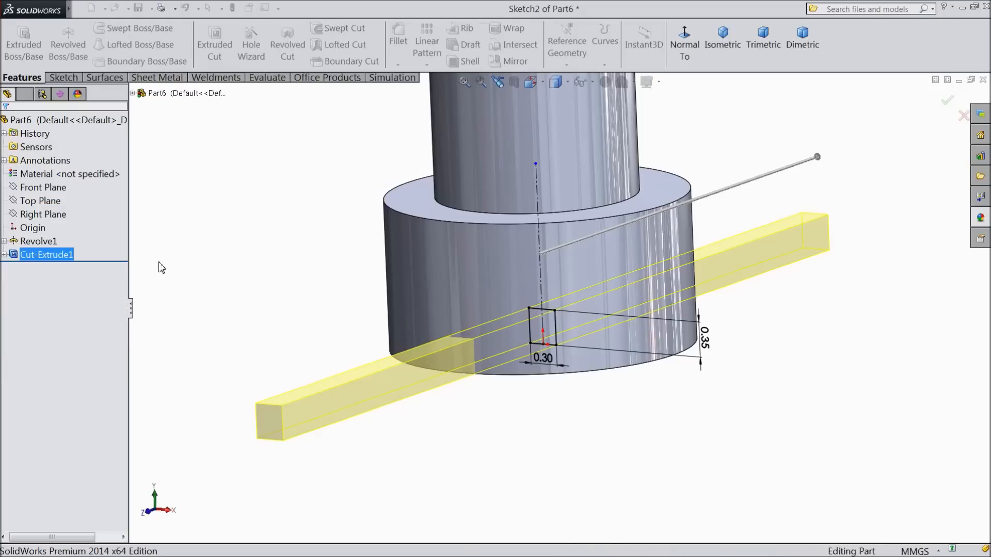
middle_drag(229, 306, 245, 299)
middle_drag(241, 299, 242, 304)
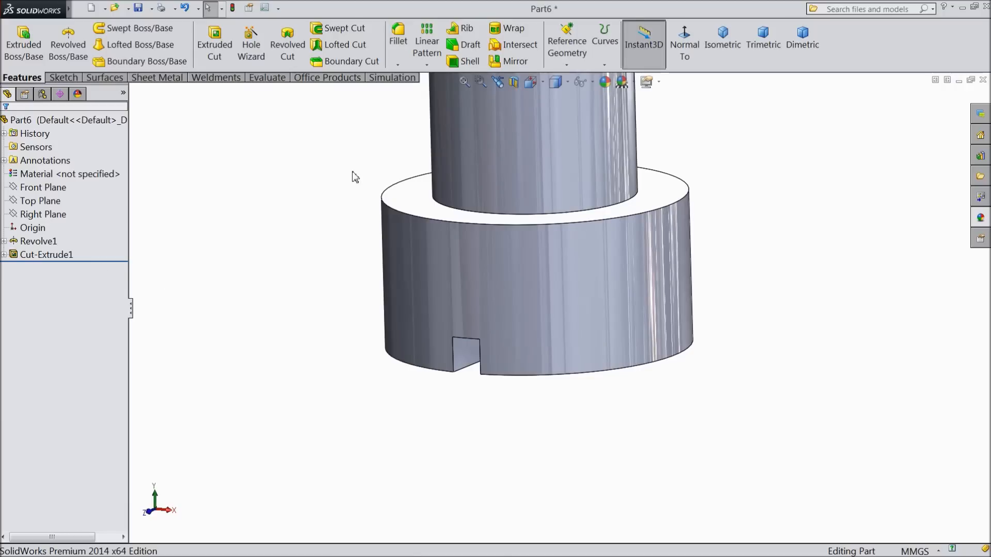
- Fillet the two outer bottom edges of the slotted base with a 0.05 mm radius
click(398, 47)
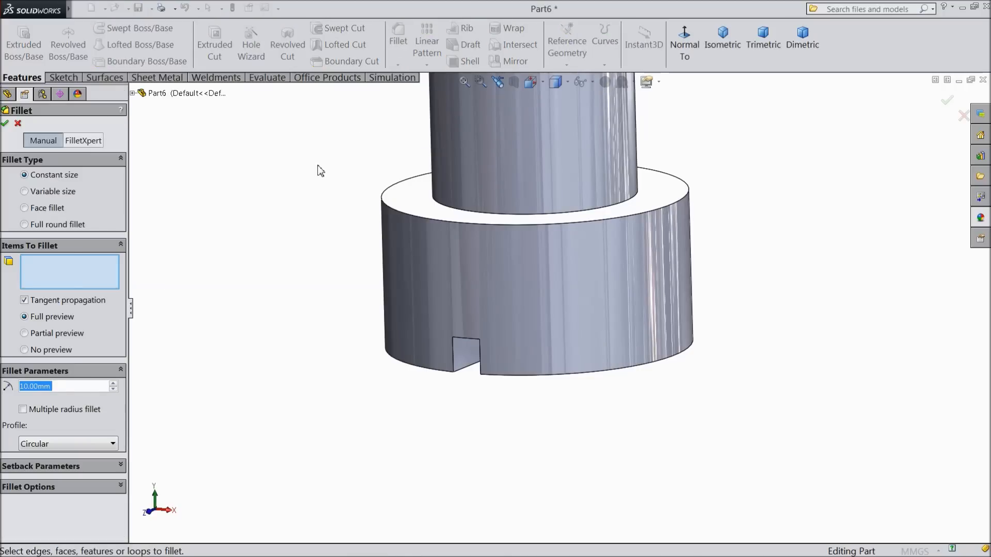
text(0.0)
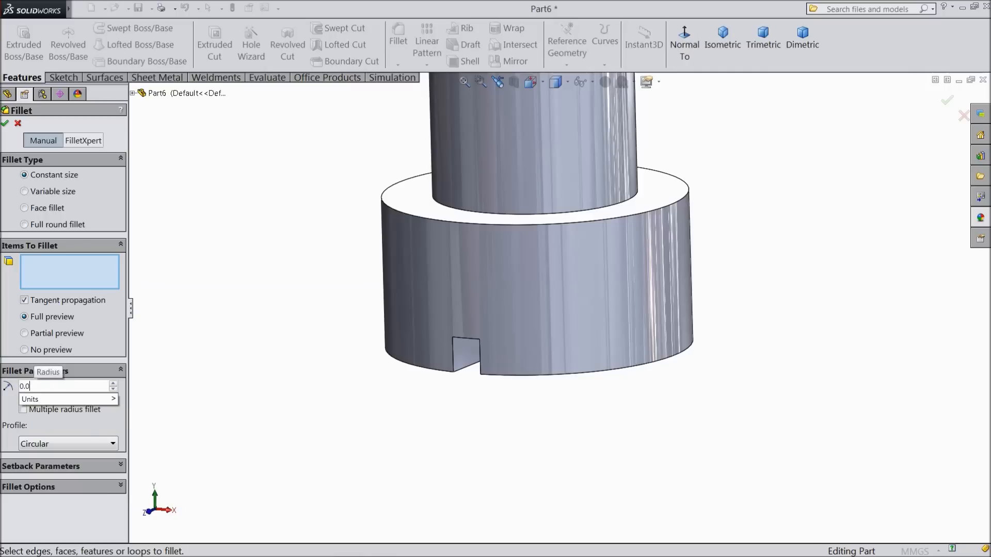
text(5)
click(570, 375)
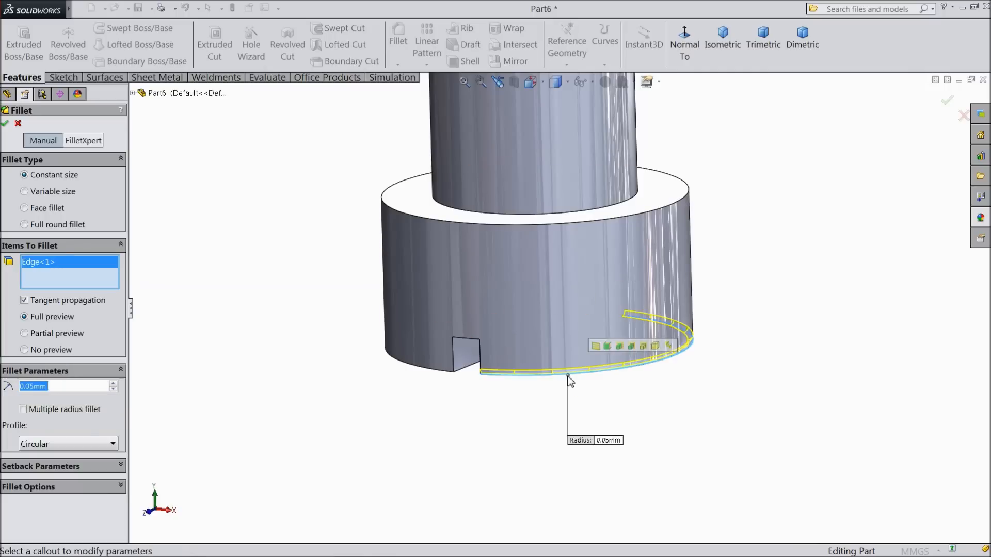
click(436, 376)
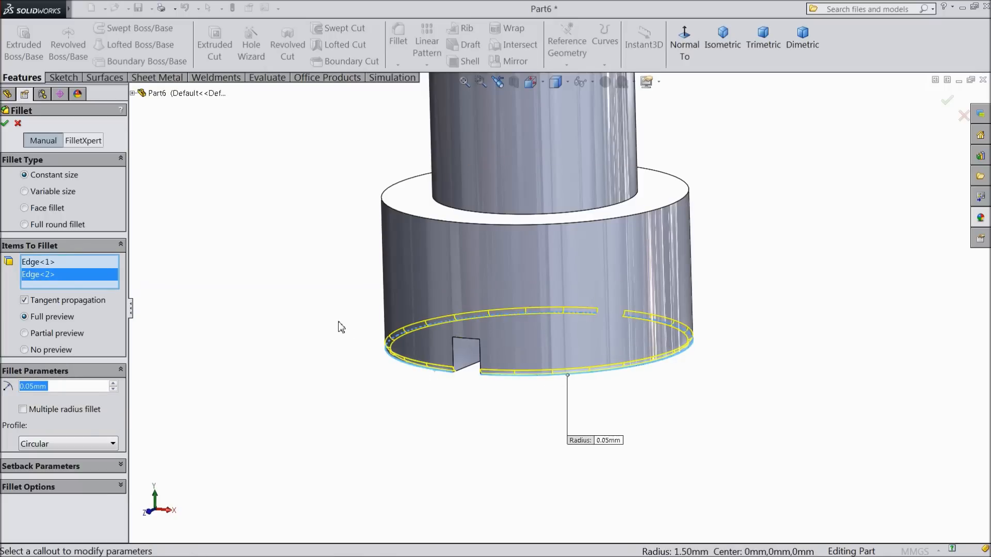
click(6, 124)
- Inspect the slot and the filleted rim of the head from its slotted side
scroll(268, 305, down, 3)
middle_drag(381, 407, 422, 222)
middle_drag(402, 319, 438, 296)
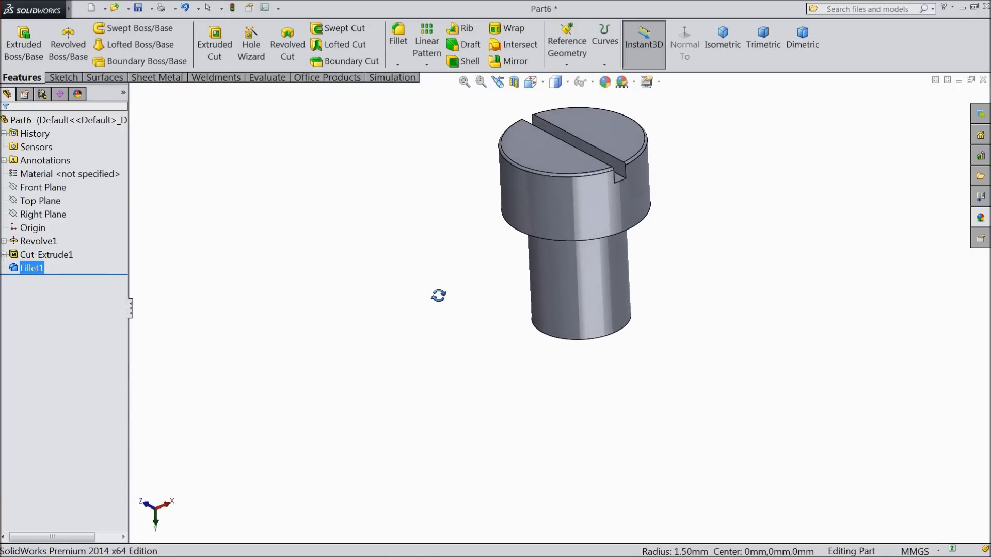
scroll(633, 189, down, 3)
mouse_move(674, 230)
middle_down()
mouse_move(686, 216)
mouse_move(671, 225)
middle_up()
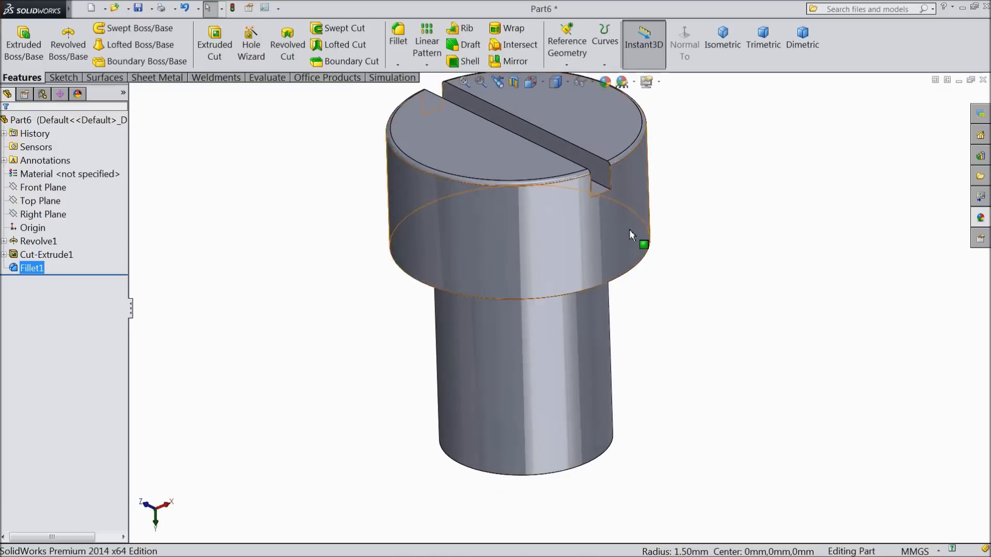
scroll(628, 228, up, 3)
scroll(610, 219, down, 2)
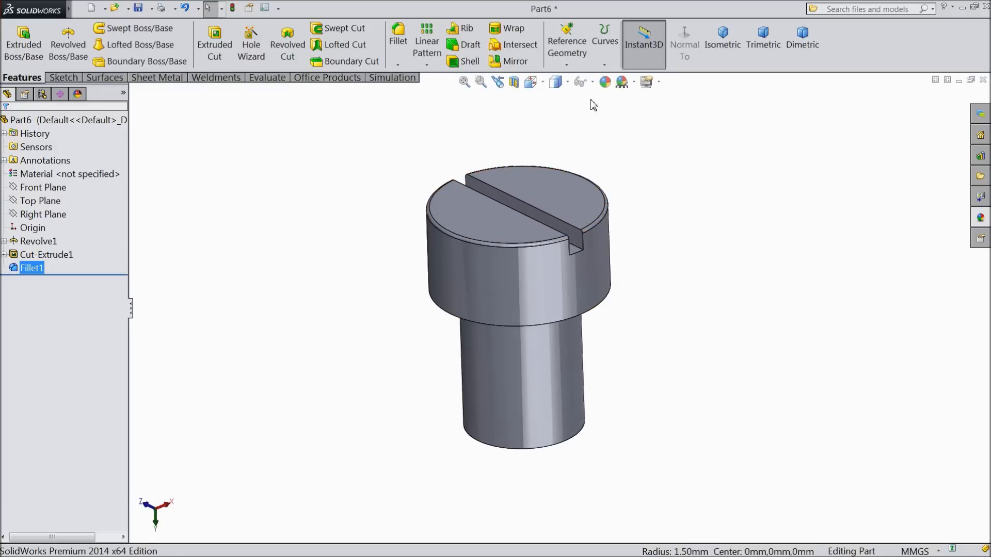
- Color the whole part light blue-violet with RGB 128, 128, 255
click(94, 121)
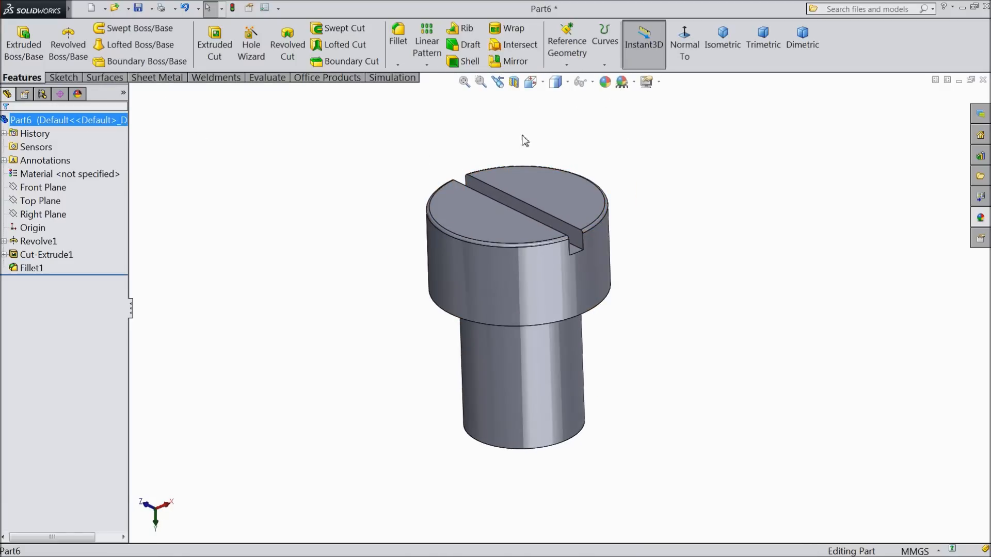
click(604, 82)
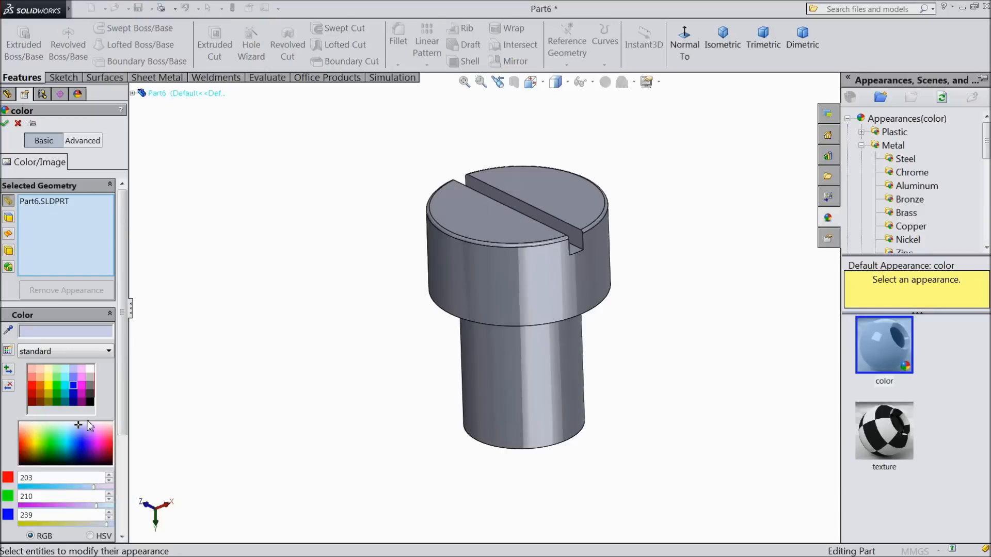
click(73, 393)
middle_drag(251, 357, 319, 361)
click(74, 379)
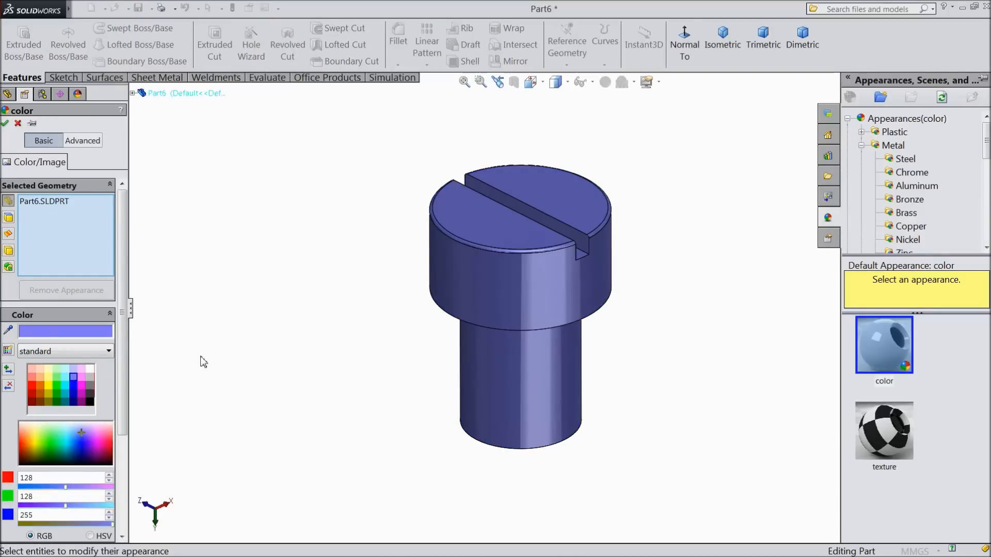
click(5, 123)
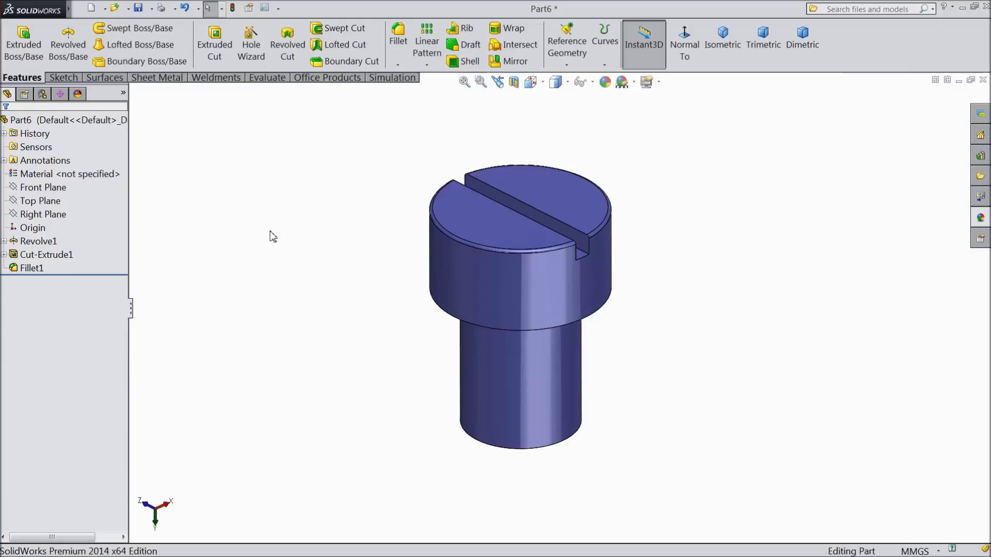
- Save the part as M1X2.5 in the Vernier Caliper folder
scroll(578, 293, down, 2)
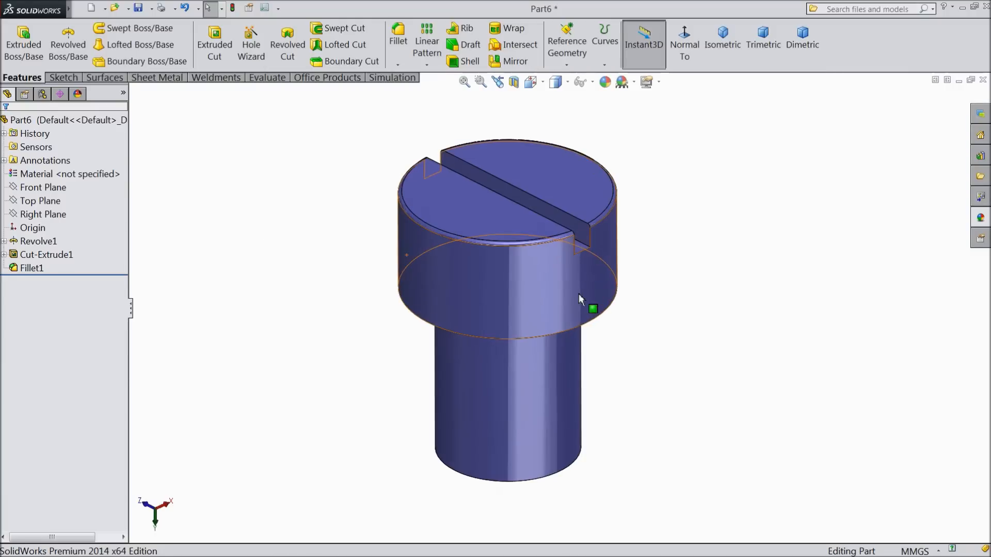
click(138, 8)
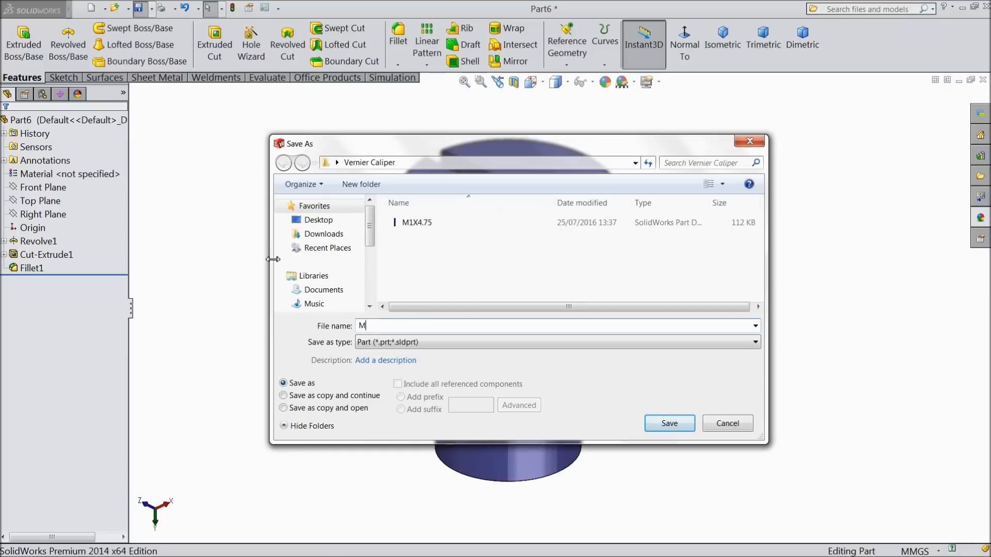
text(M)
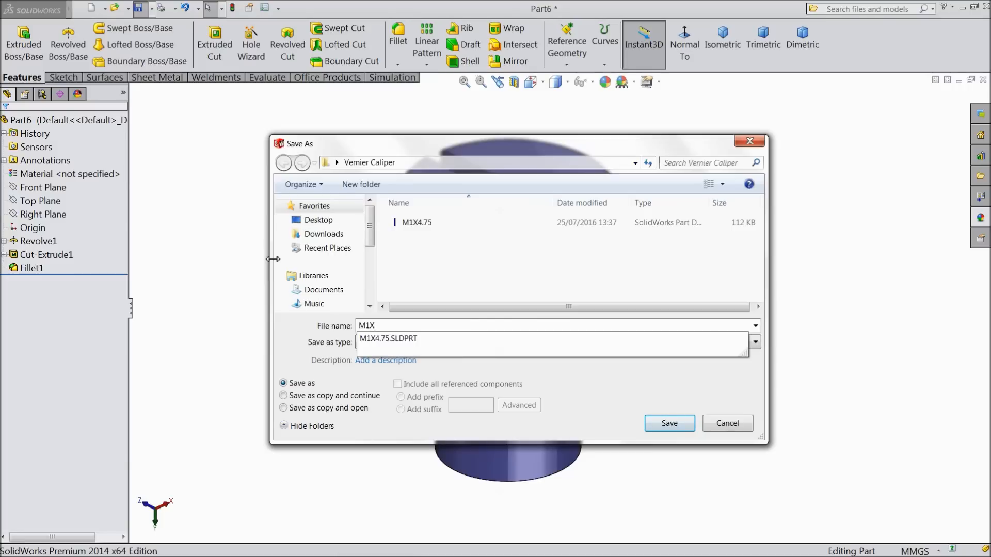
text(2.5)
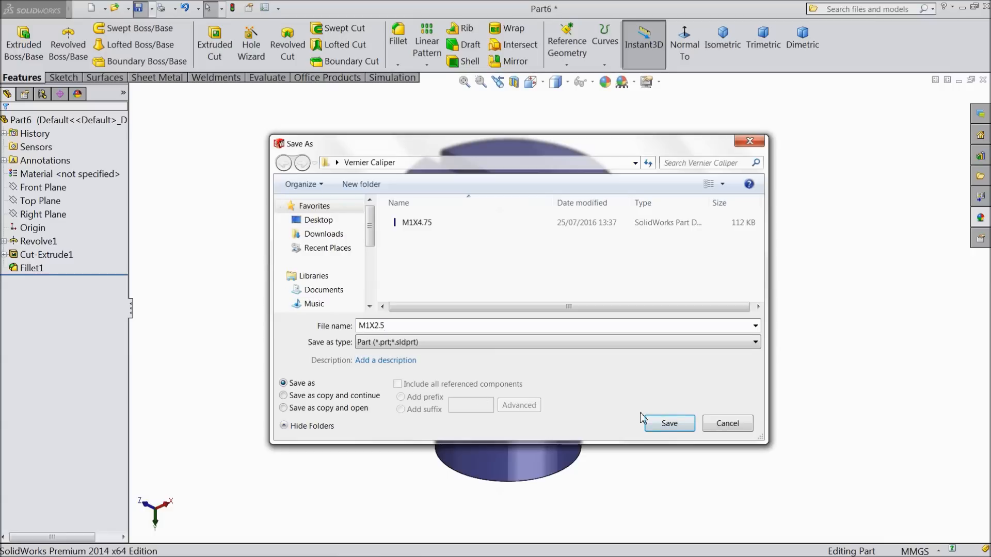
click(669, 423)
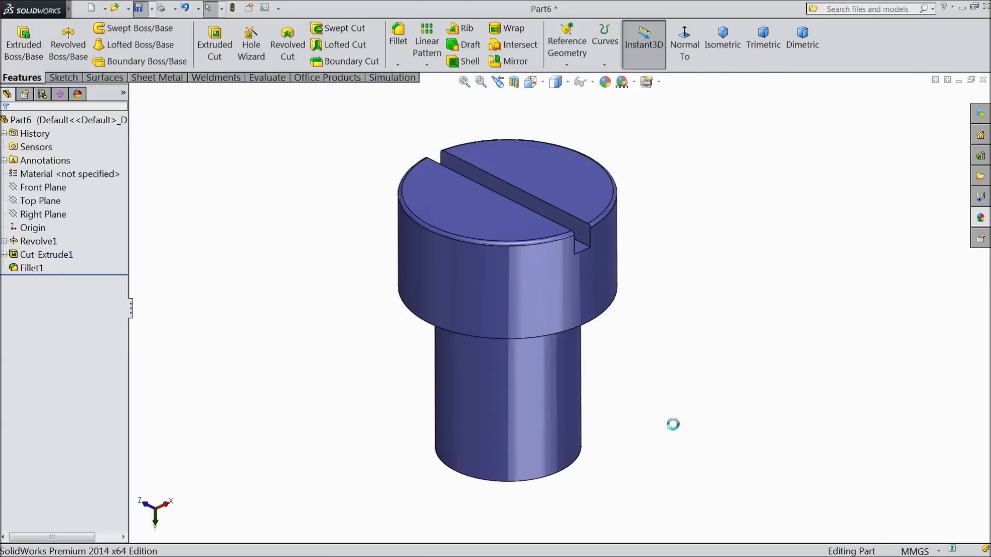
middle_drag(615, 393, 614, 385)
scroll(600, 381, down, 2)
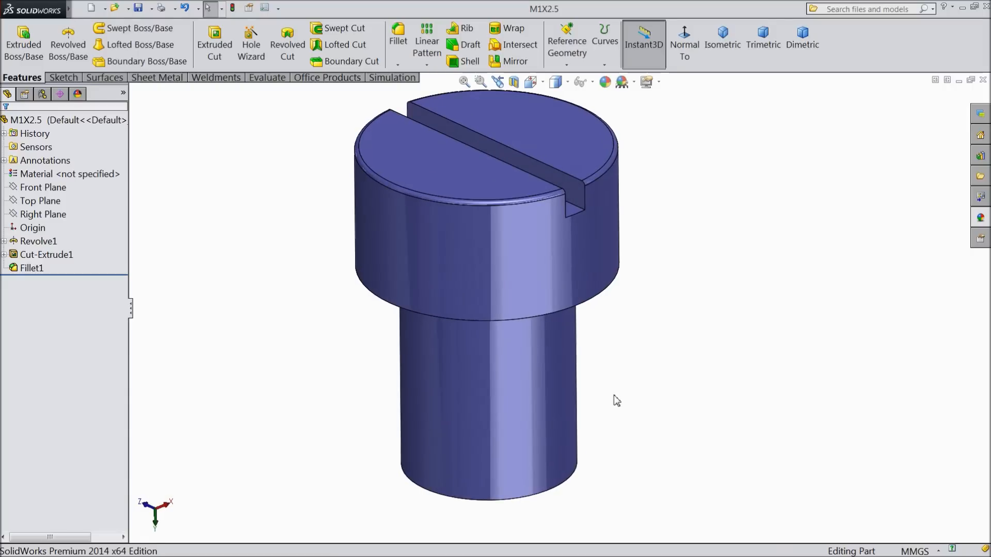
middle_drag(592, 439, 504, 332)
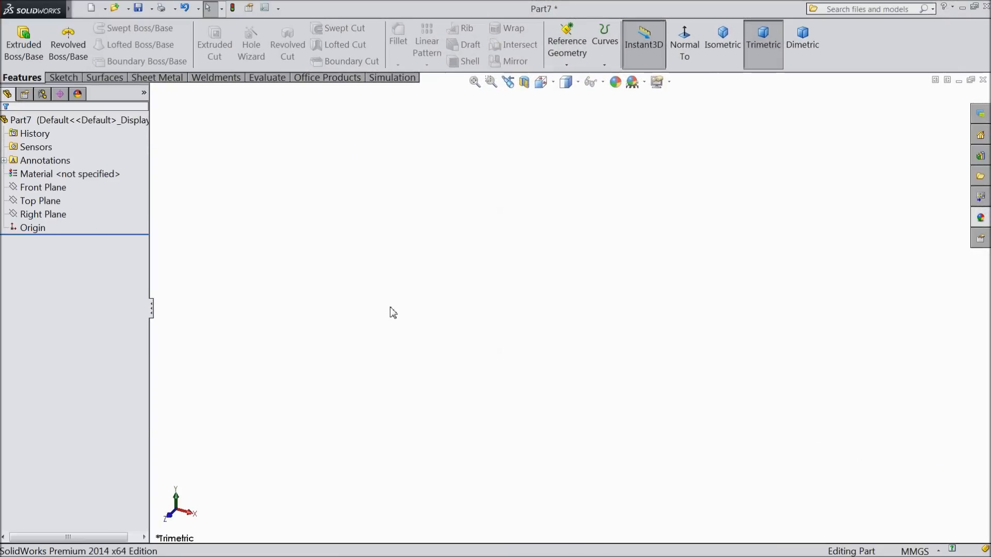
- Start a sketch on the Front Plane of the new part
click(45, 202)
click(44, 187)
click(62, 173)
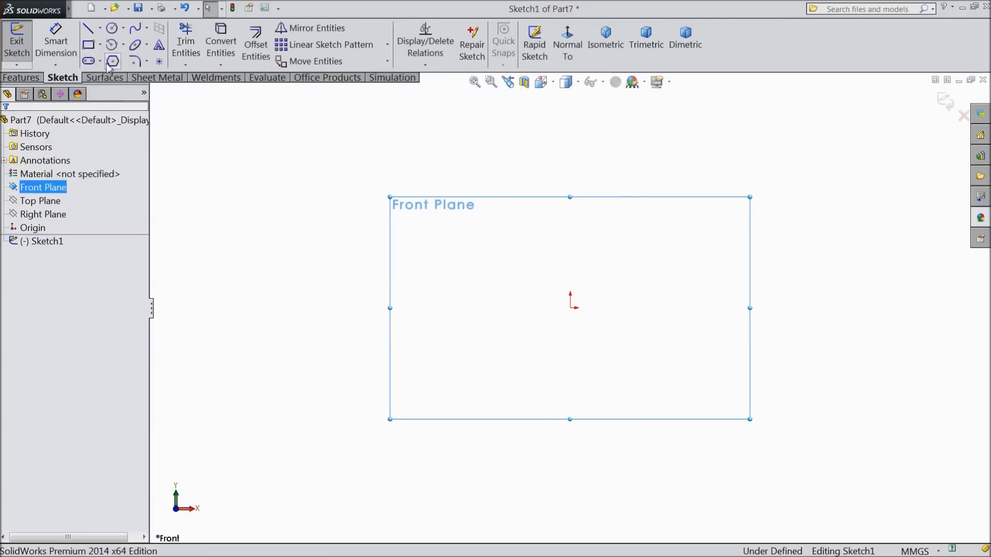
- Sketch a closed L-shaped stepped line profile from the origin, about 49 mm wide and 59 mm high, and end the Line tool
click(88, 30)
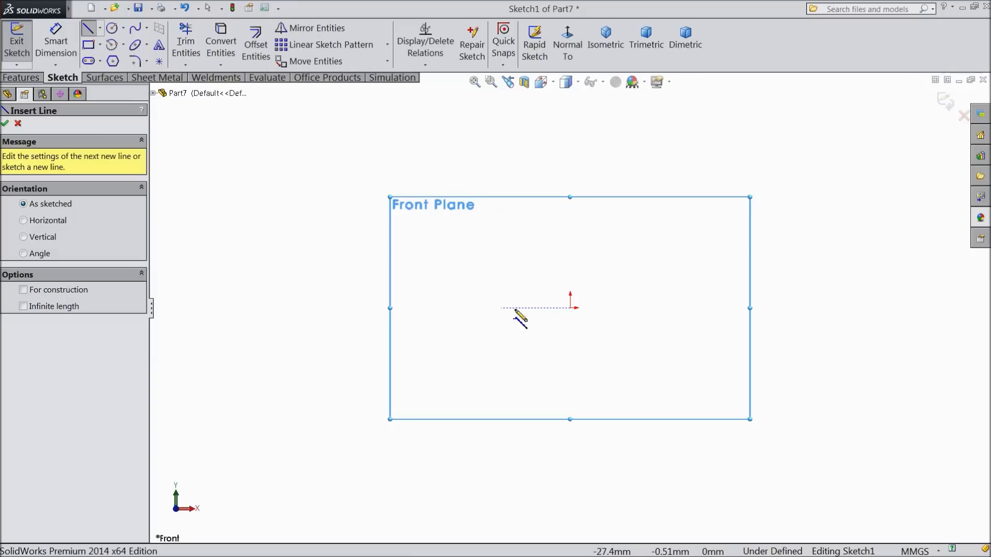
click(570, 307)
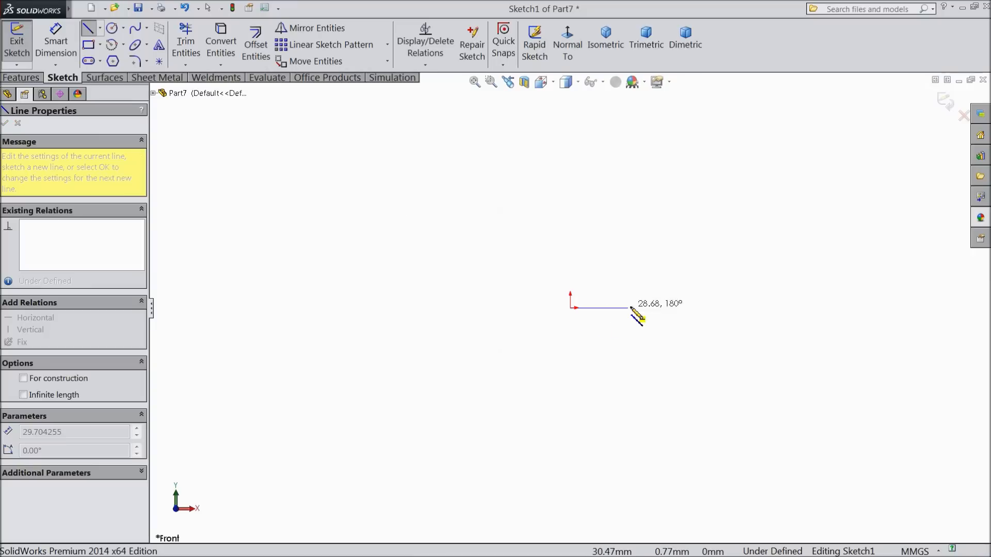
click(670, 307)
click(669, 269)
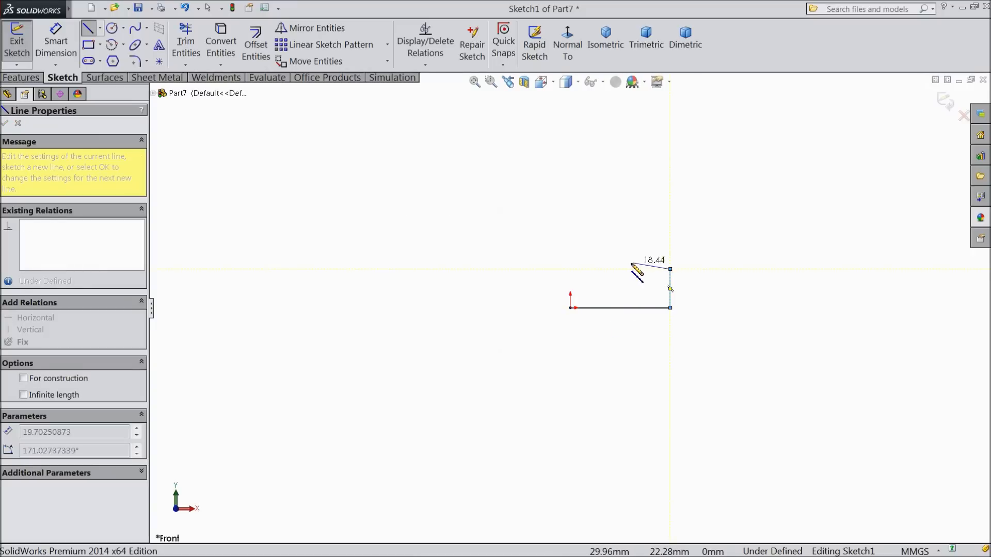
click(616, 268)
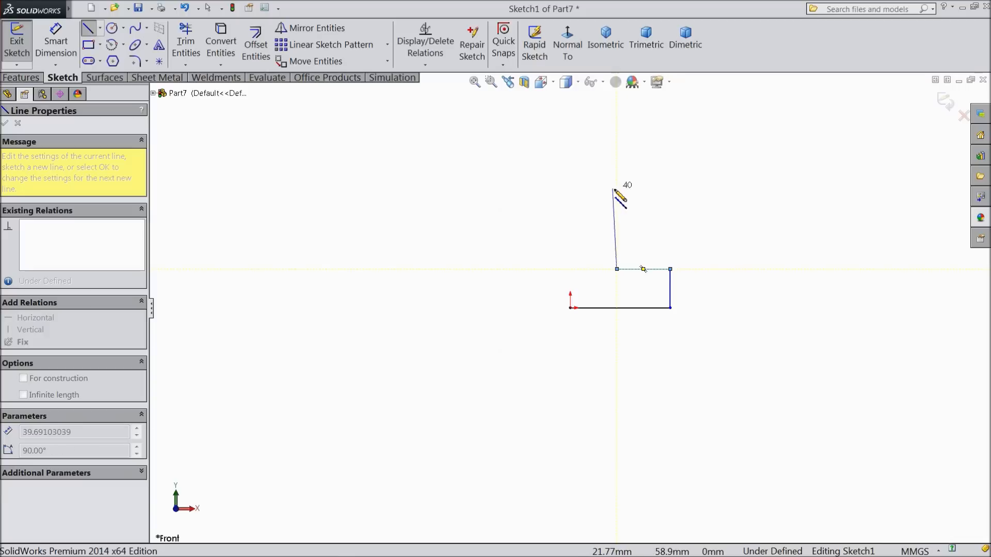
click(616, 189)
click(570, 189)
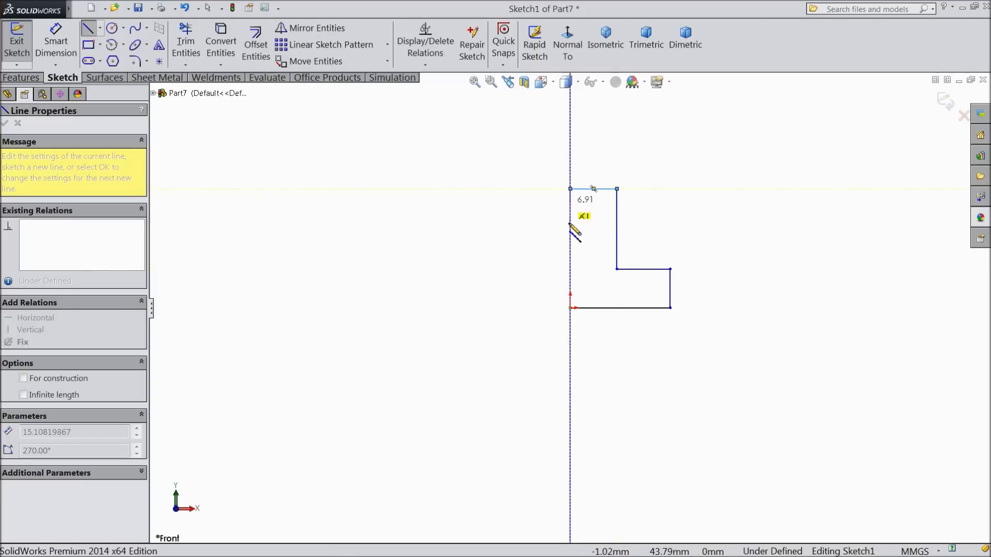
click(570, 307)
right_click(532, 325)
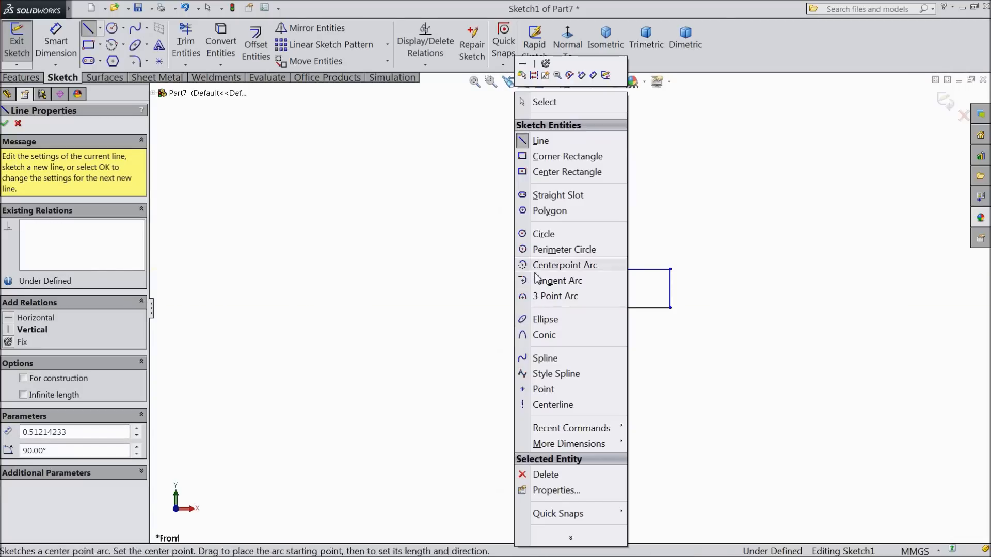
click(544, 101)
- Pull the free end of the stray short line at the origin off the vertical edge and undo the last sketch change
scroll(592, 287, down, 3)
scroll(555, 331, down, 5)
scroll(531, 332, down, 4)
click(523, 308)
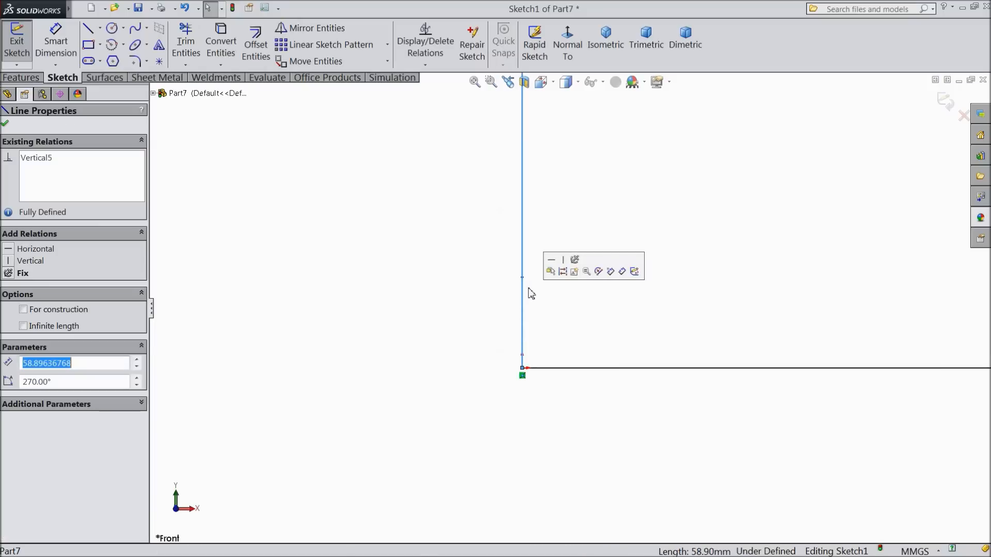
click(523, 278)
drag(522, 277, 535, 285)
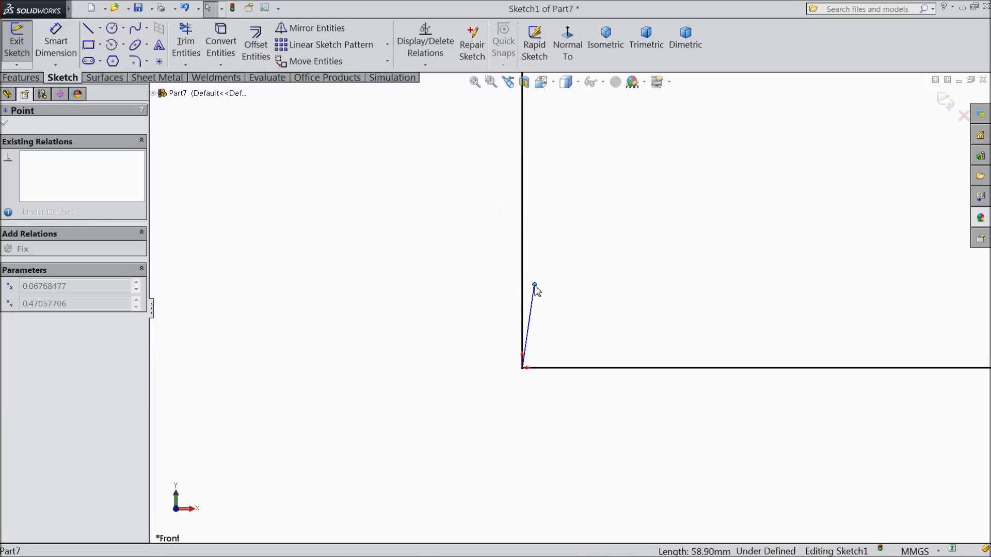
click(534, 306)
key(ctrl+z)
- Dimension the bottom edge of the L-shaped profile to a width of 1 mm
scroll(492, 327, up, 5)
scroll(558, 289, up, 3)
scroll(629, 199, down, 2)
click(56, 42)
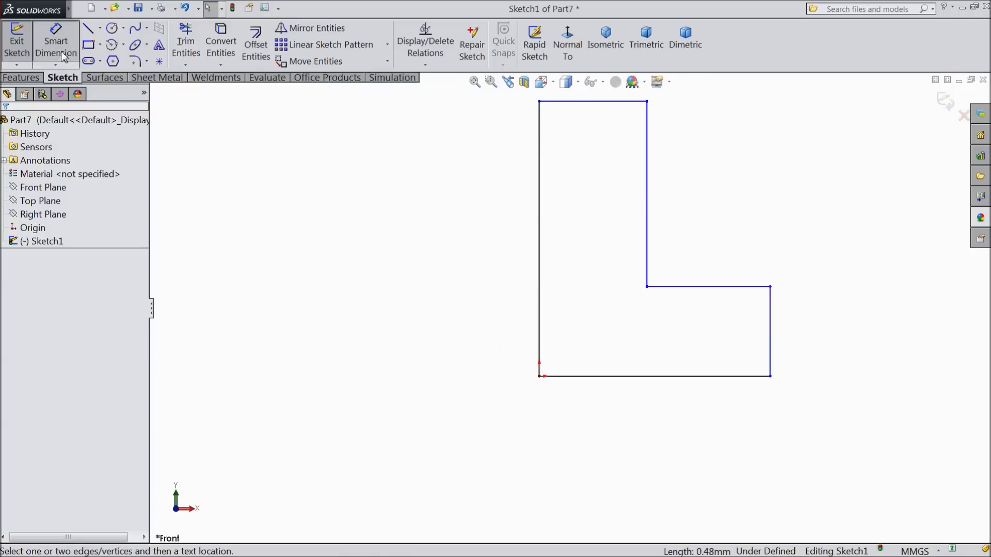
click(628, 381)
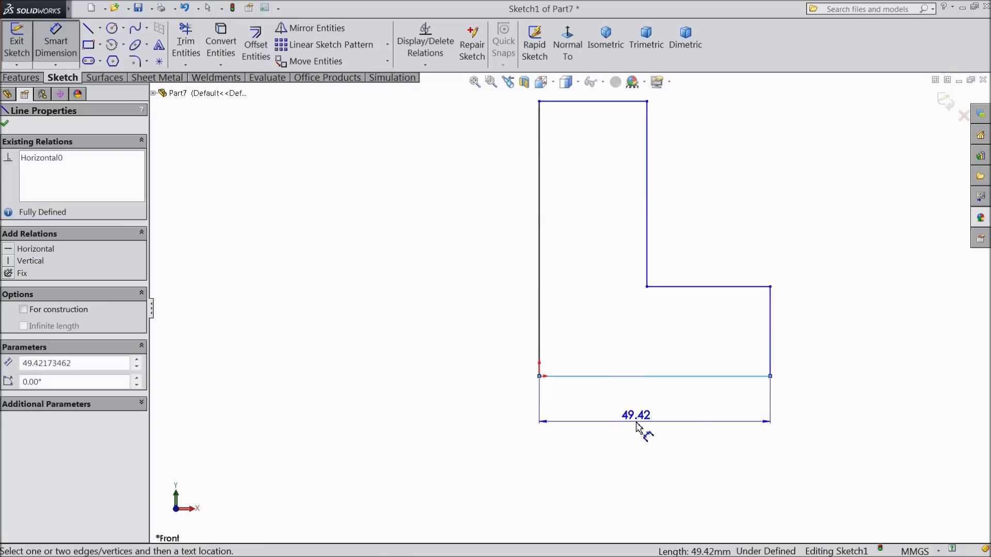
click(639, 423)
text(1)
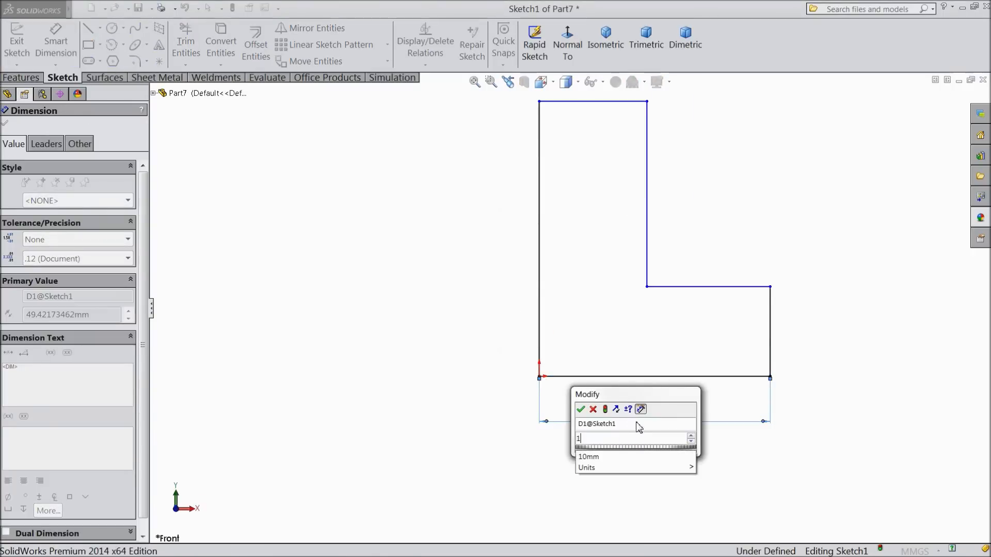
key(Return)
- Dimension the short outer vertical edge of the wide lower section to 1.25 mm
click(769, 353)
click(800, 349)
text(1)
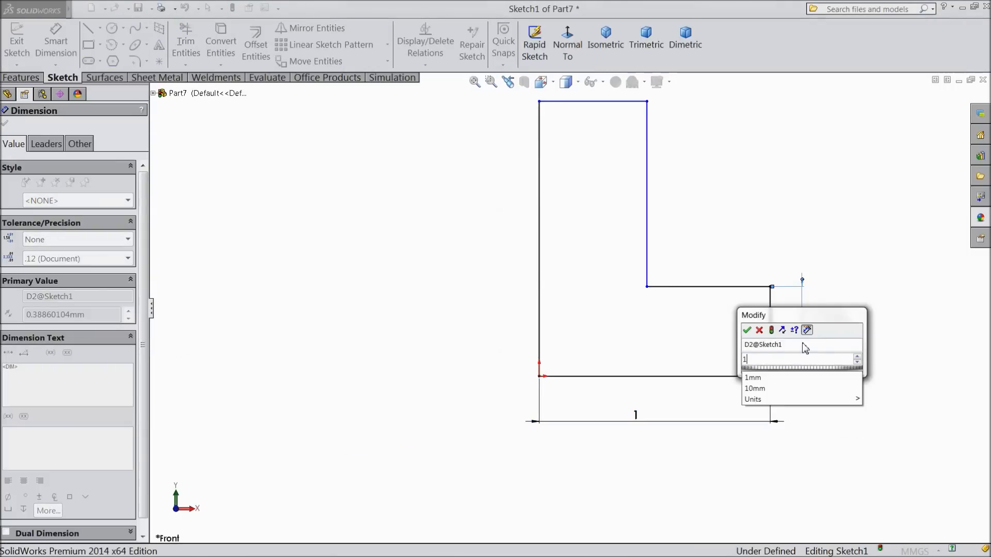
text(.25)
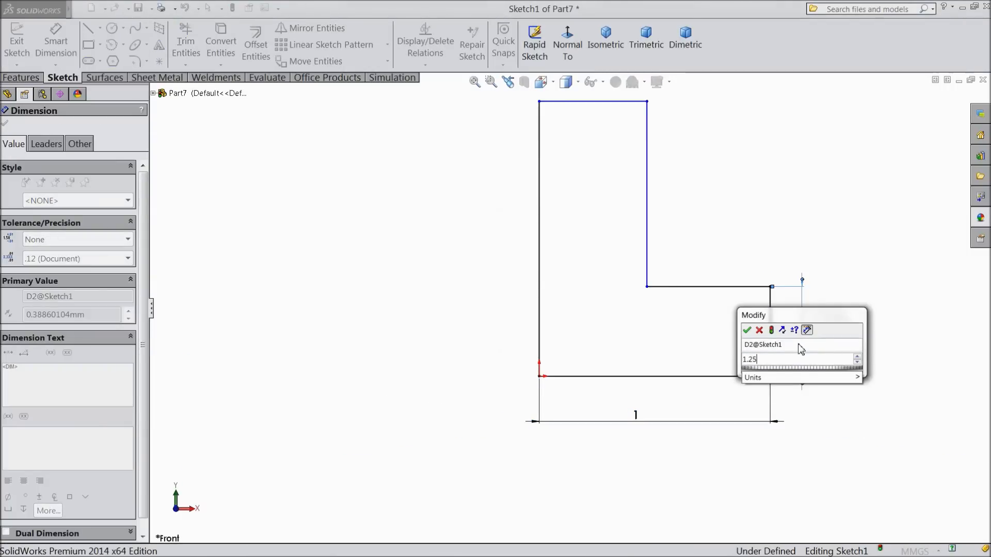
click(746, 330)
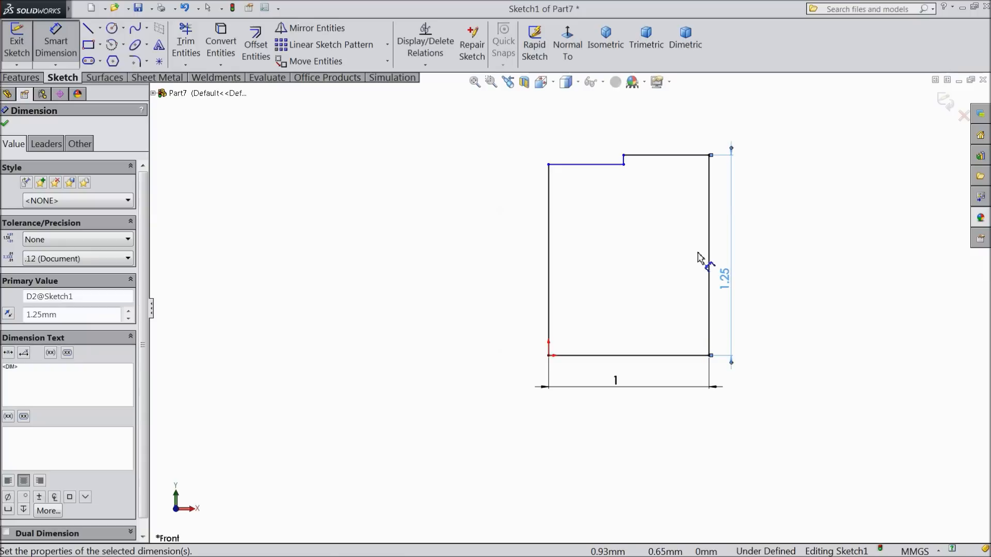
key(f)
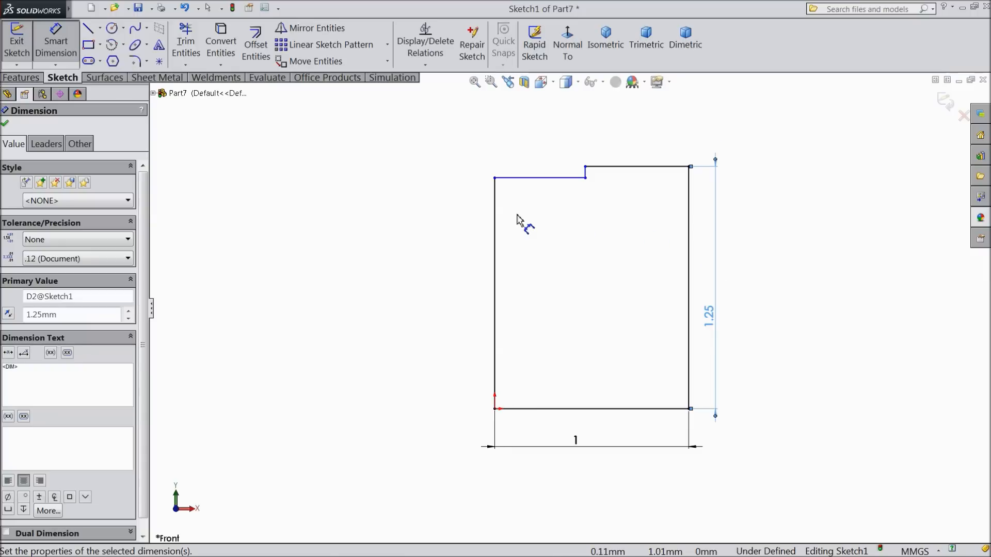
- Pull the profile's top edge above the step and set the overall height from the bottom edge to 2.5 mm
key(Escape)
drag(539, 178, 544, 114)
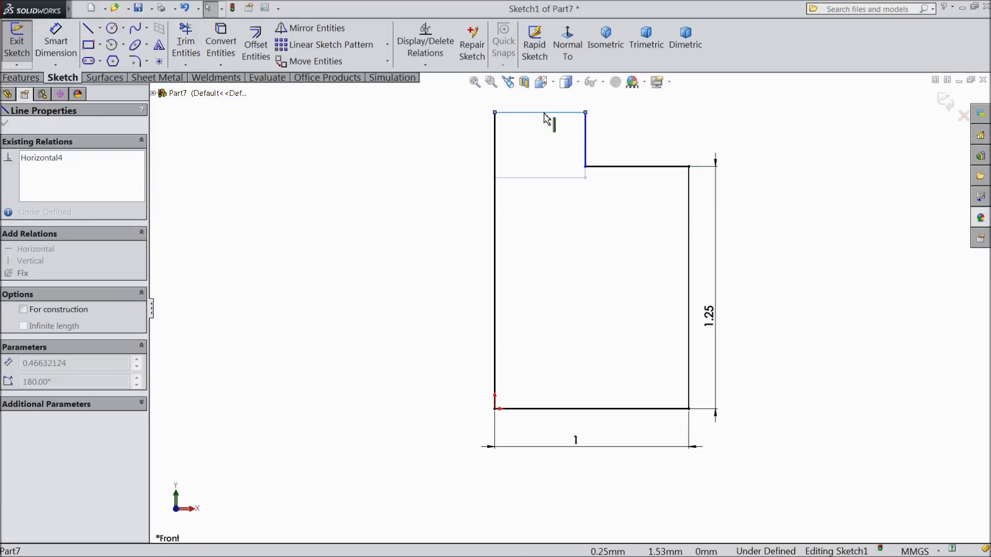
click(56, 39)
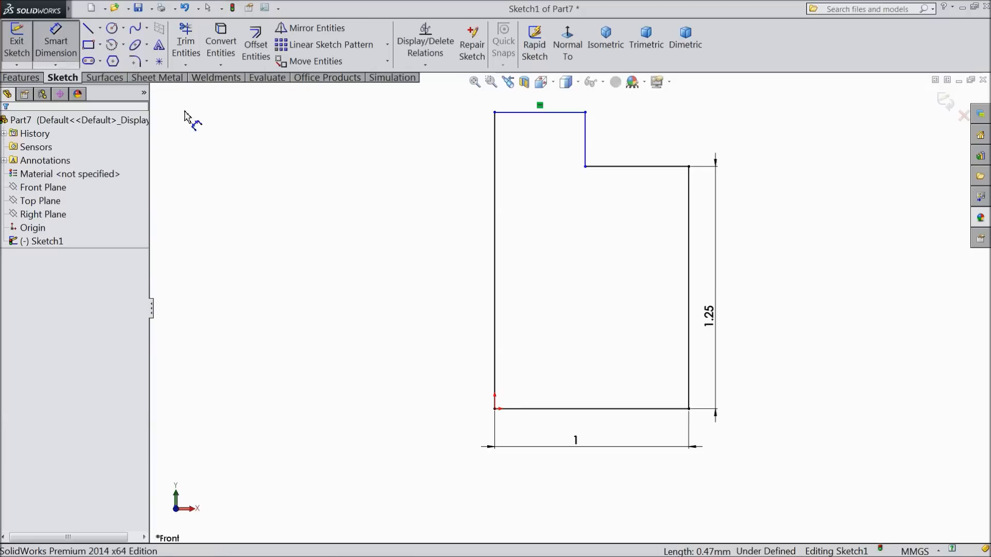
click(529, 113)
click(579, 408)
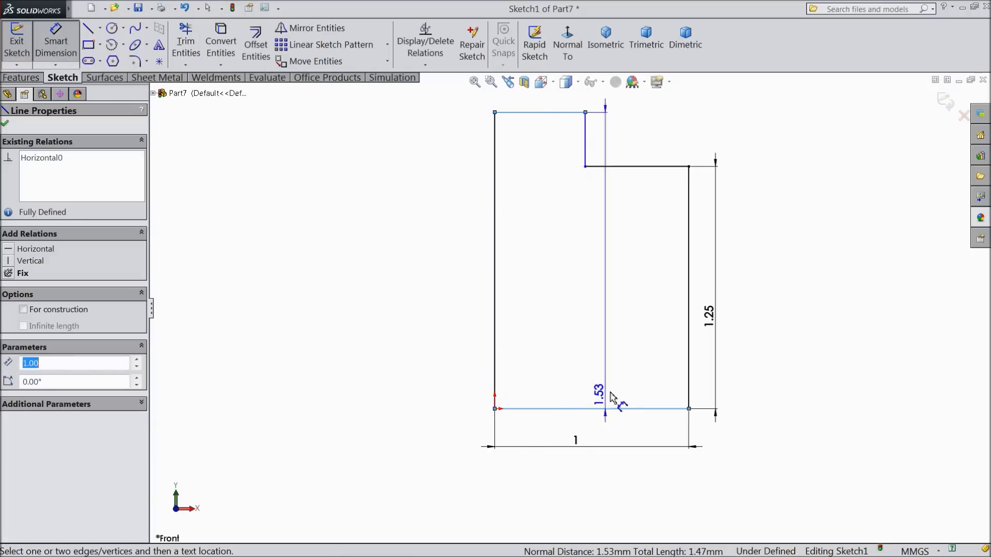
click(795, 292)
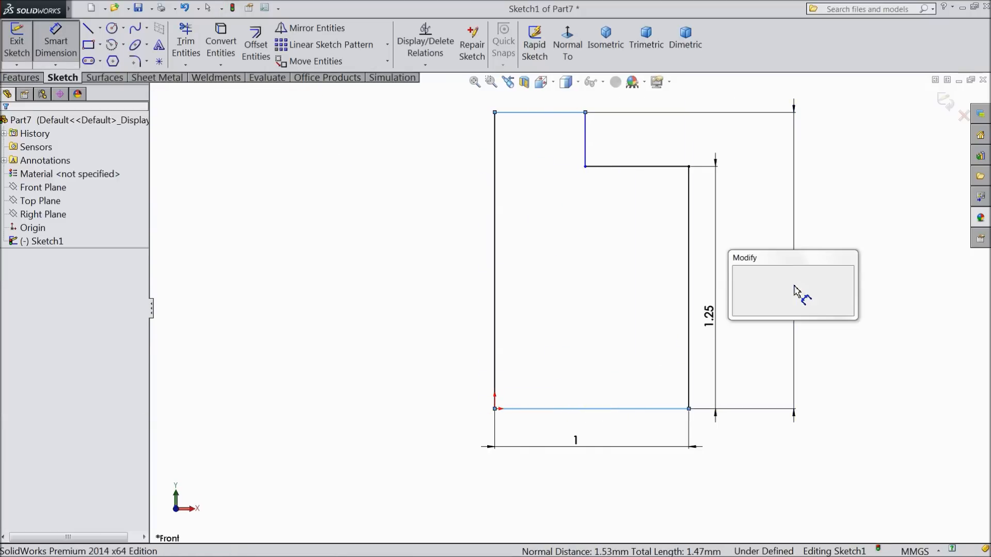
text(2.5)
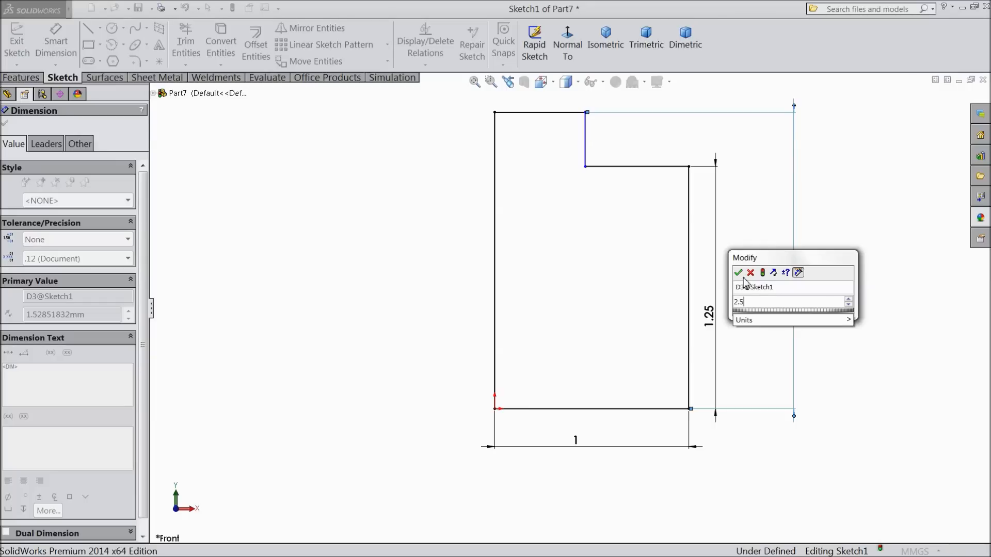
click(738, 272)
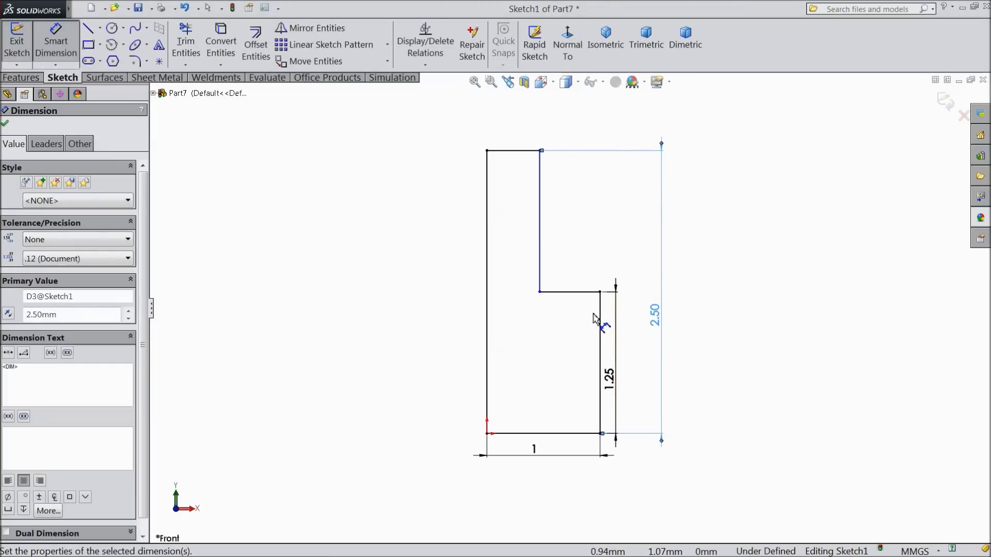
- Dimension the top edge of the narrow upper section to 0.5 mm and finish dimensioning
click(519, 152)
click(515, 137)
text(0.5)
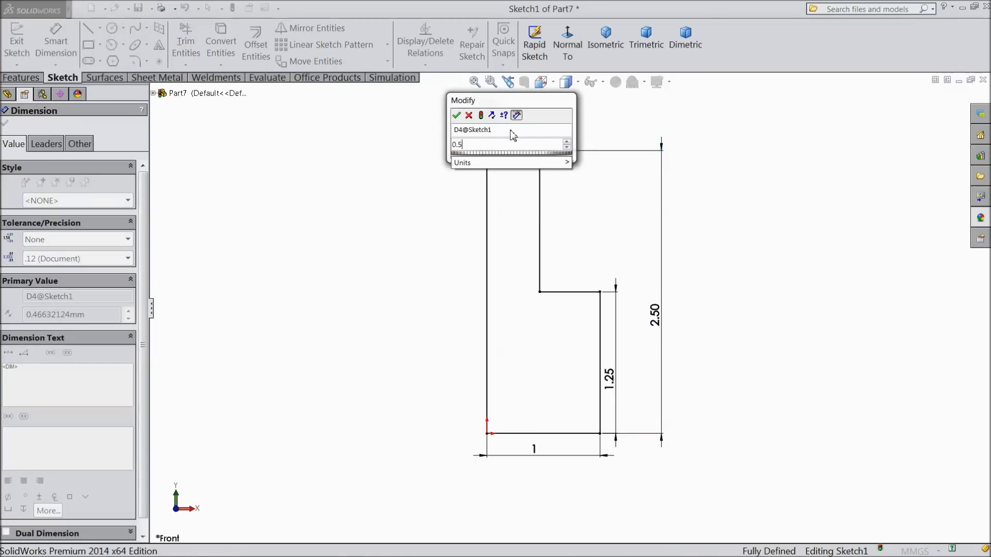
click(456, 116)
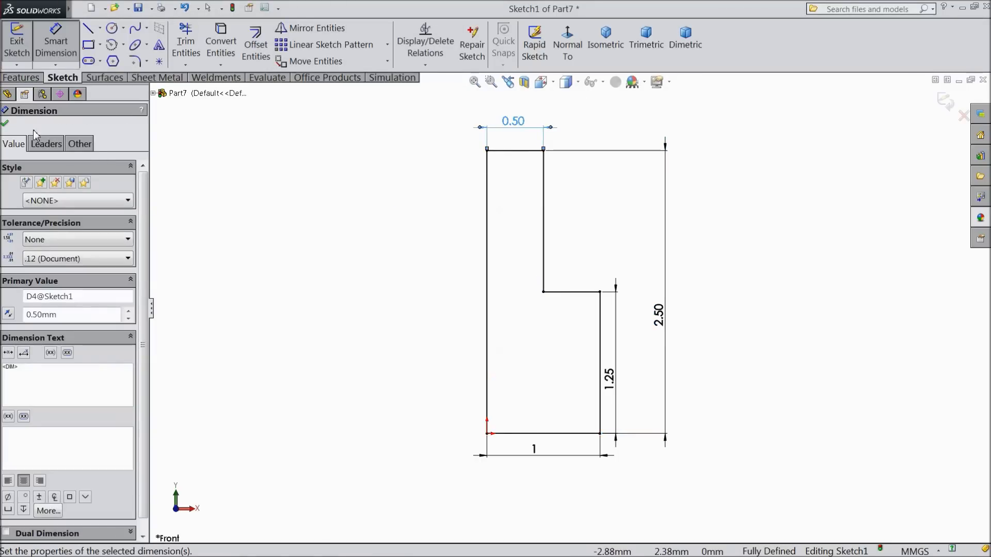
click(5, 125)
- Revolve the stepped profile 360 degrees about its long vertical edge into a solid boss
click(22, 78)
click(67, 46)
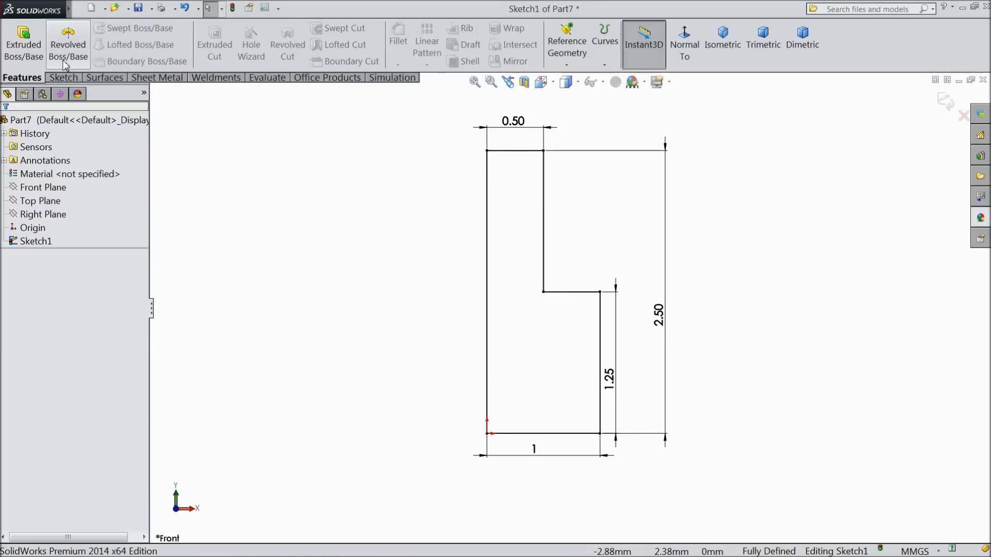
click(480, 309)
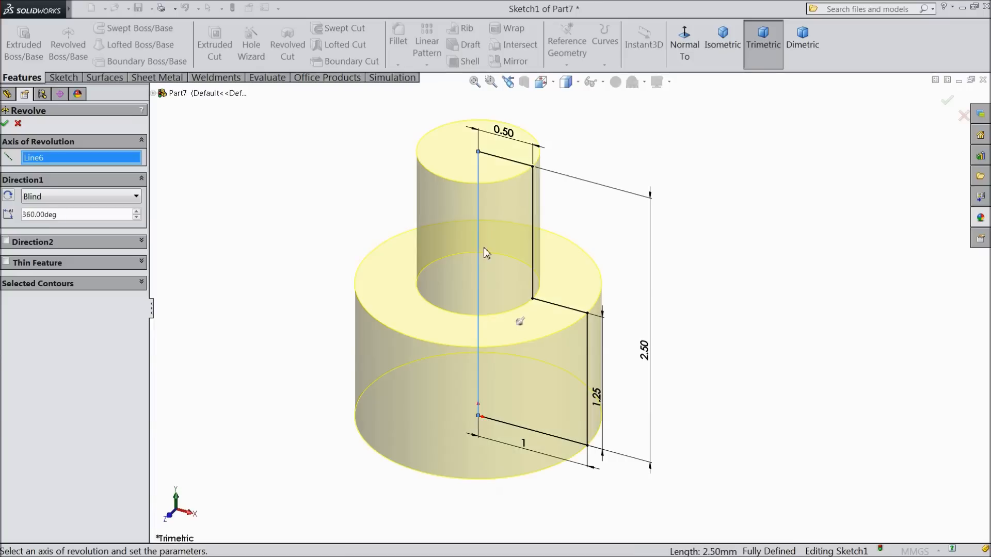
click(5, 123)
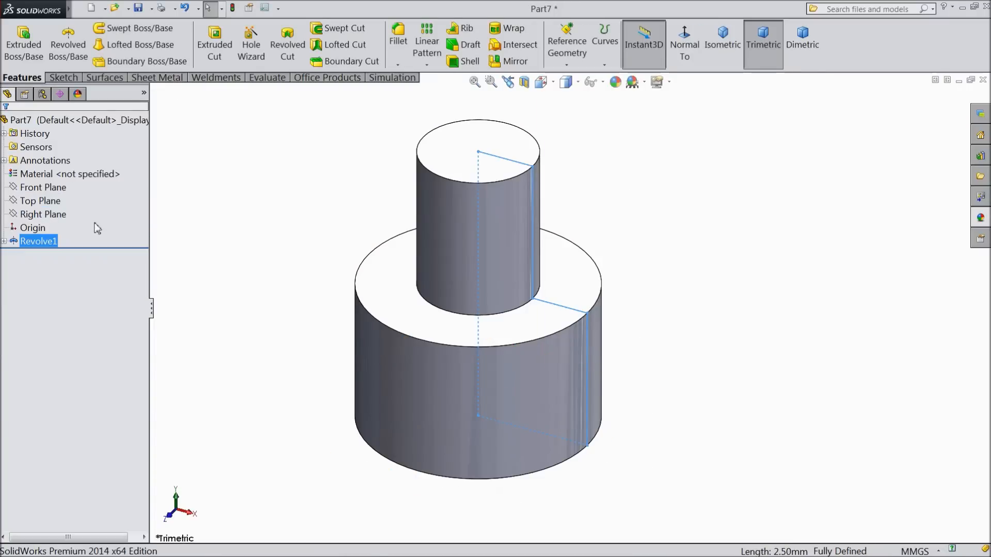
- Fillet the outer bottom edge of the large cylinder with a 0.05 mm radius
click(398, 53)
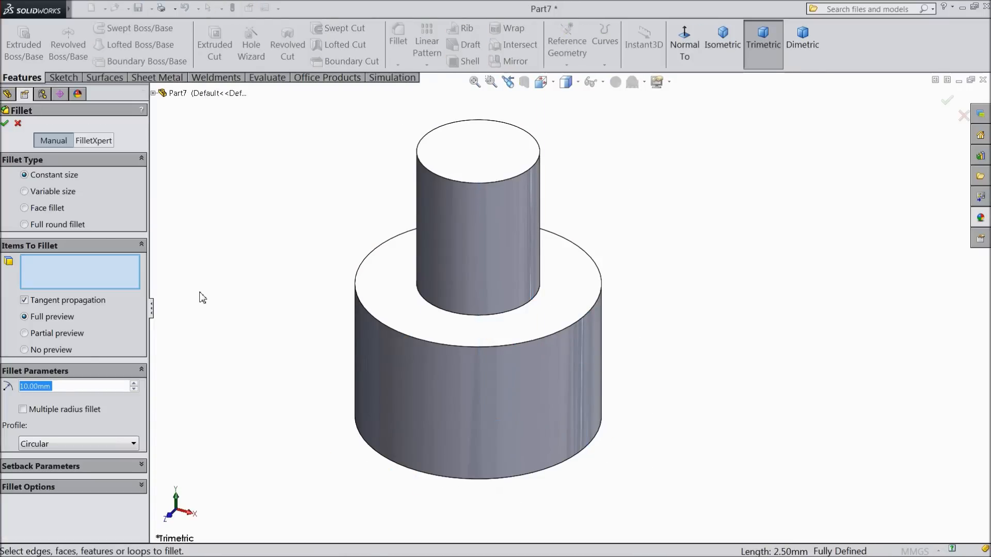
text(0.0)
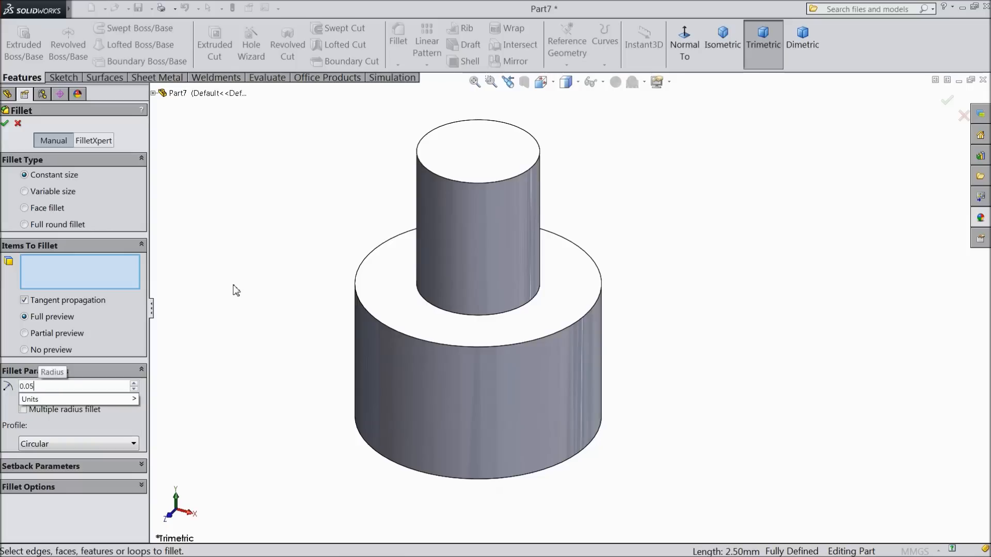
text(5)
key(Return)
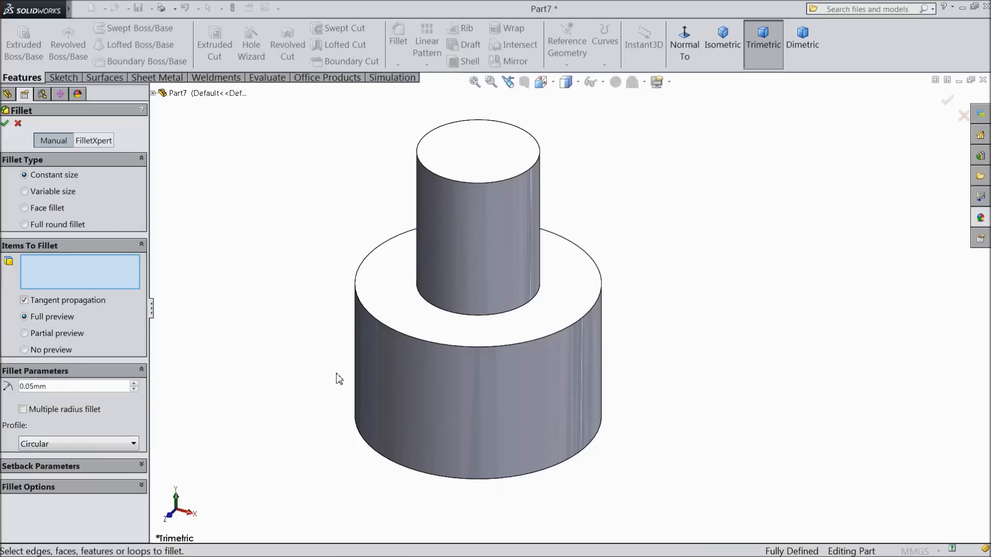
click(444, 479)
click(5, 124)
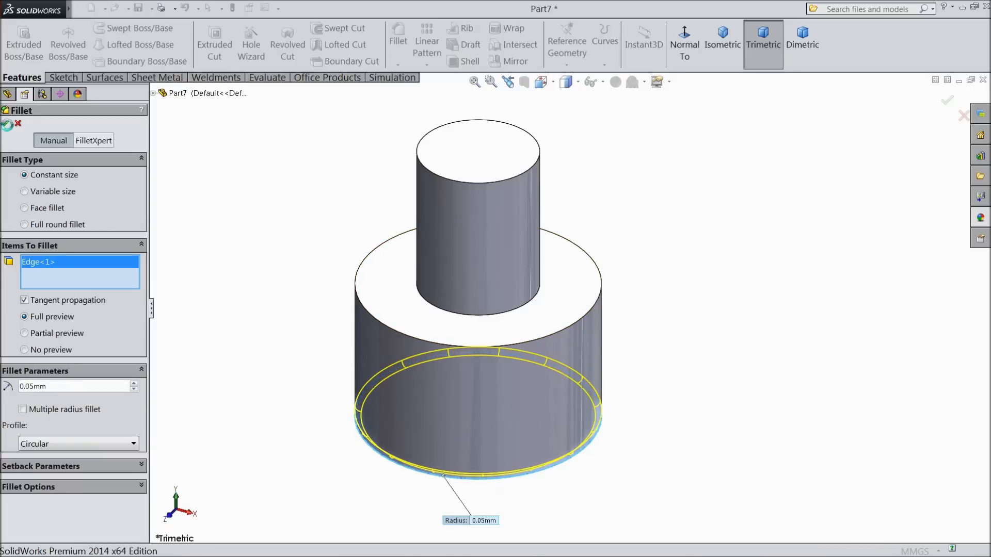
- Start a new sketch on the Front Plane and view it face-on
click(41, 187)
click(50, 174)
click(685, 44)
click(64, 77)
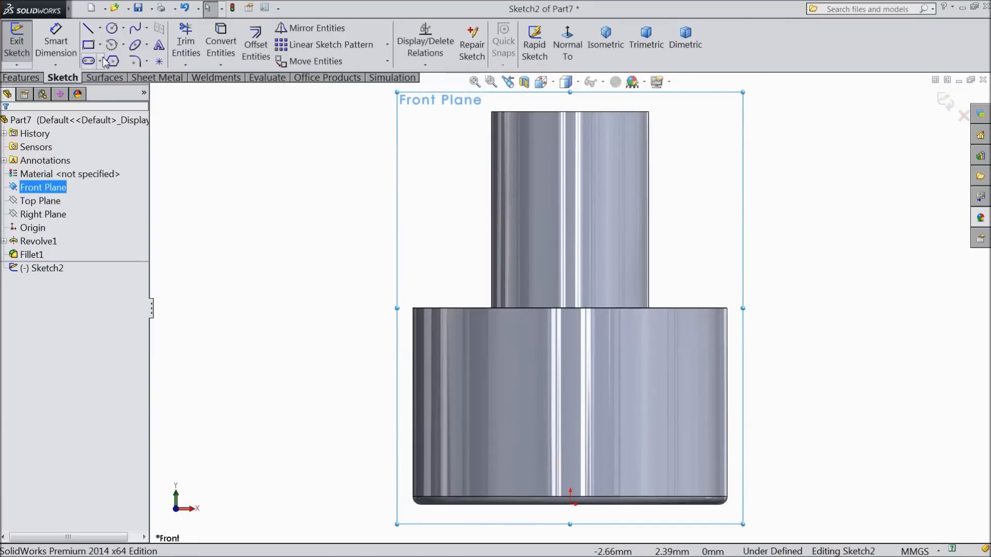
- Sketch a vertical centerline about 0.6 mm long upward from the origin and end the tool
click(100, 27)
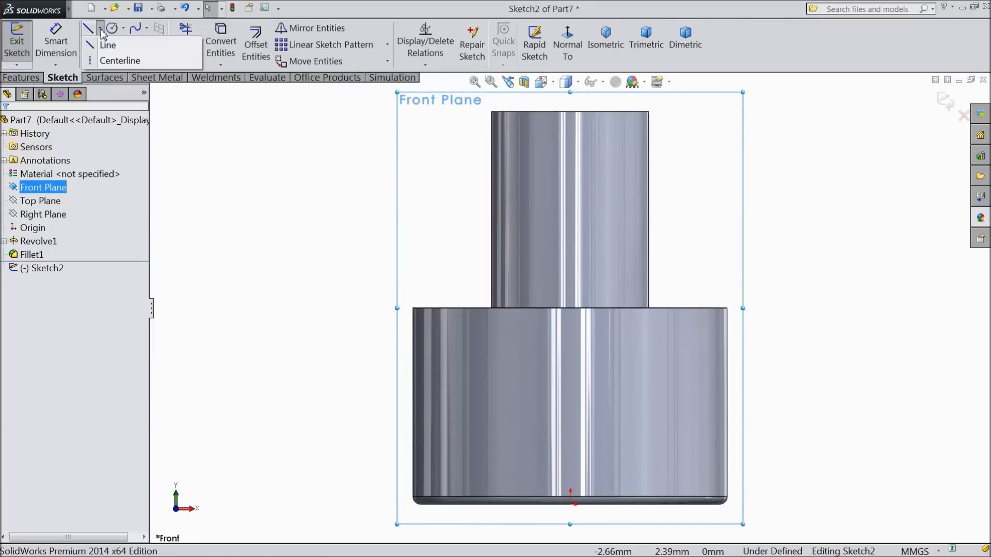
click(106, 55)
key(z)
scroll(592, 427, down, 5)
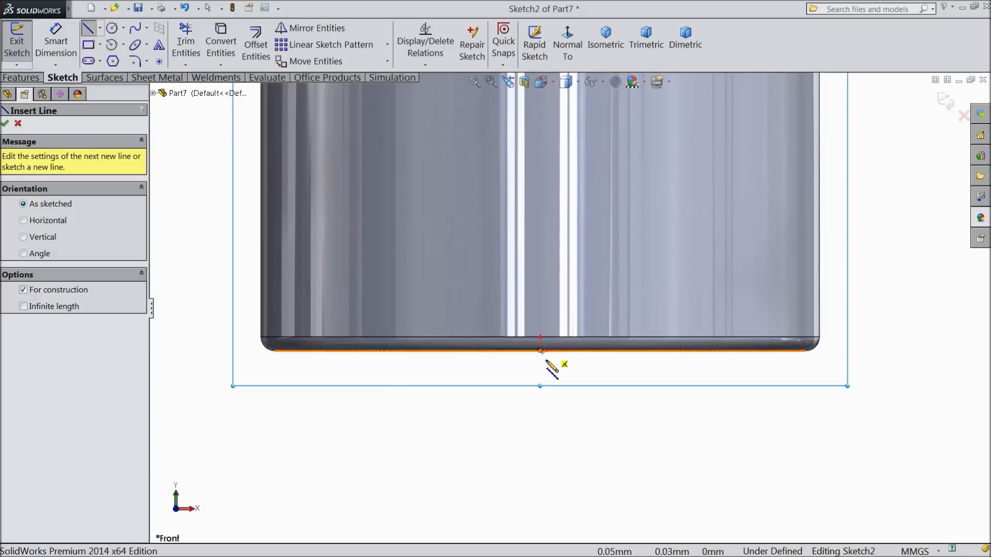
click(540, 351)
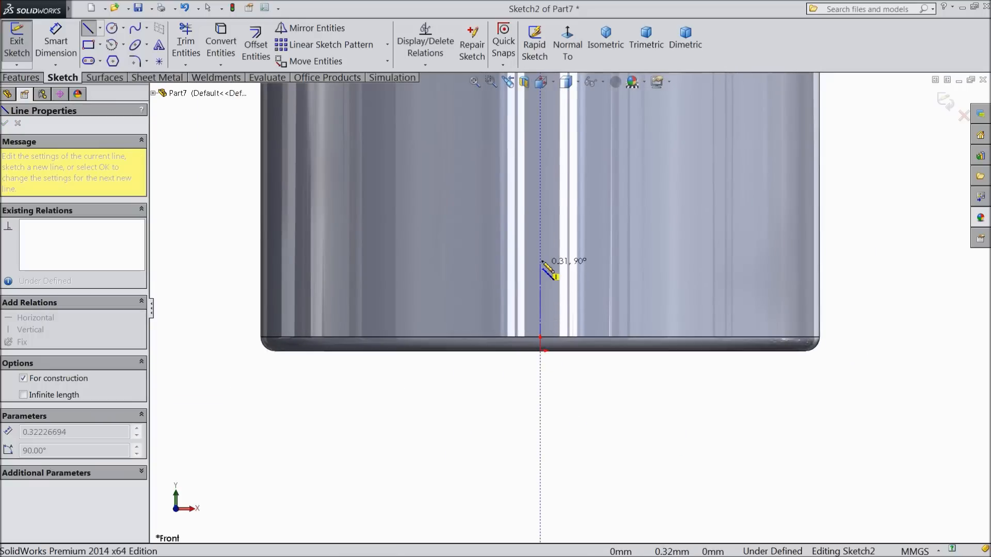
click(540, 184)
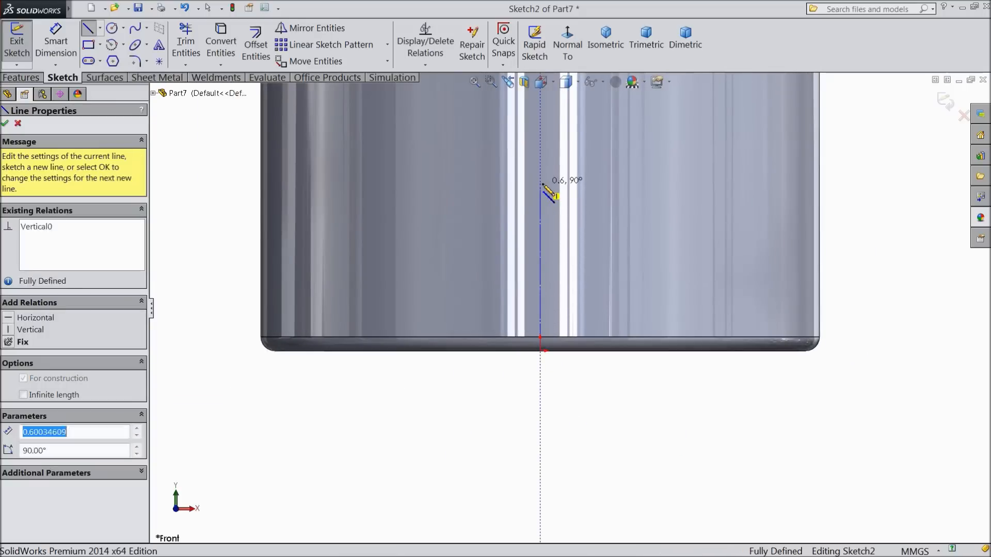
right_click(546, 187)
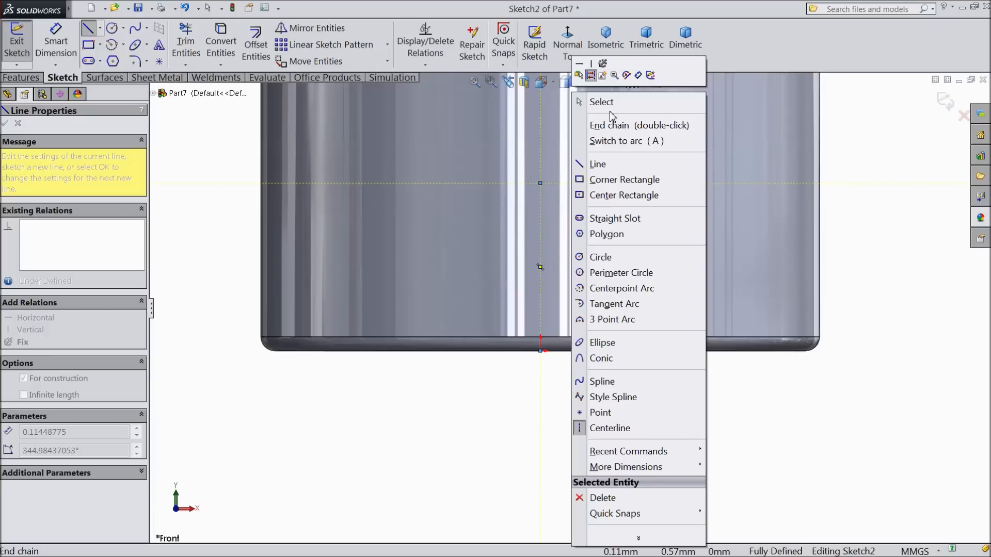
click(606, 102)
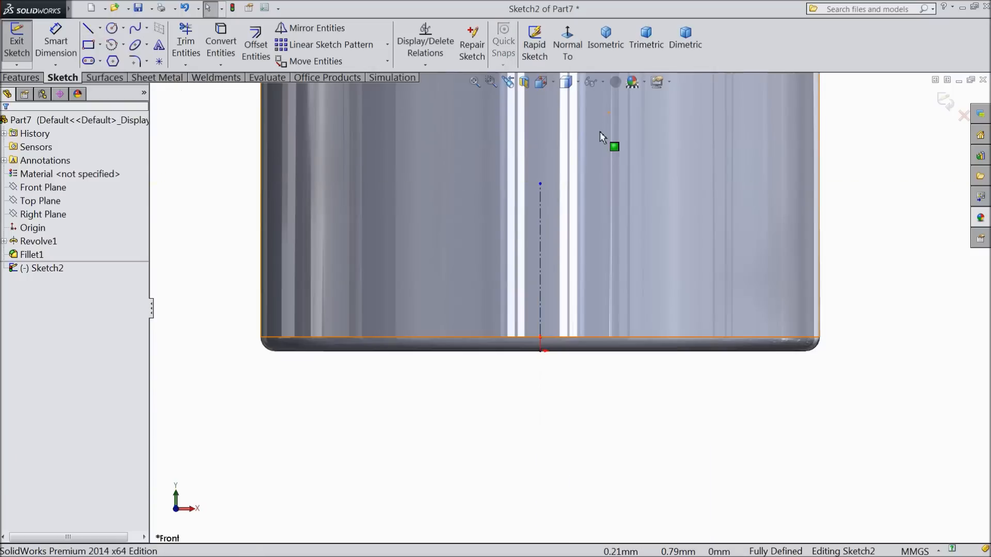
- Sketch a corner rectangle about 0.34 mm wide and 0.46 mm high around the centerline, with its base on the head's bottom edge
click(88, 45)
click(499, 225)
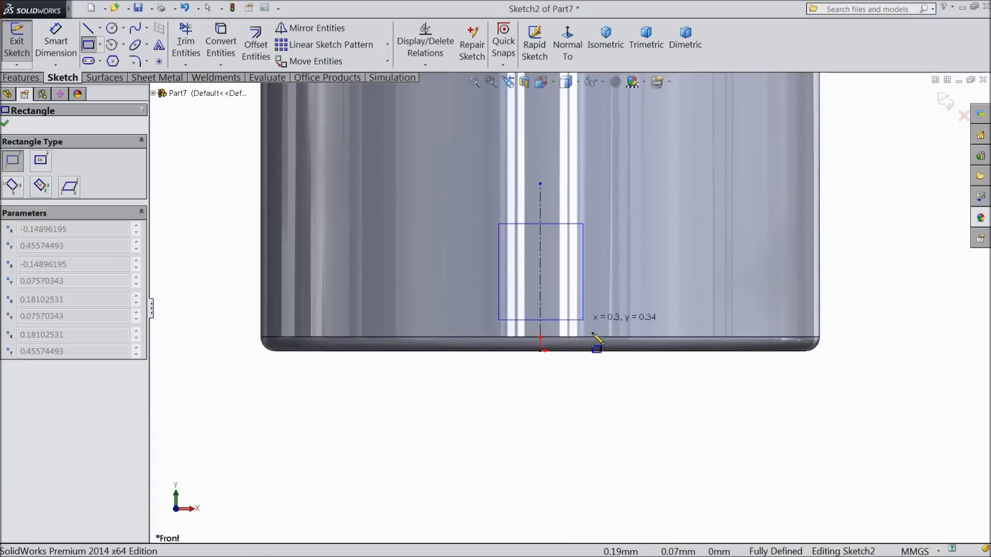
click(594, 352)
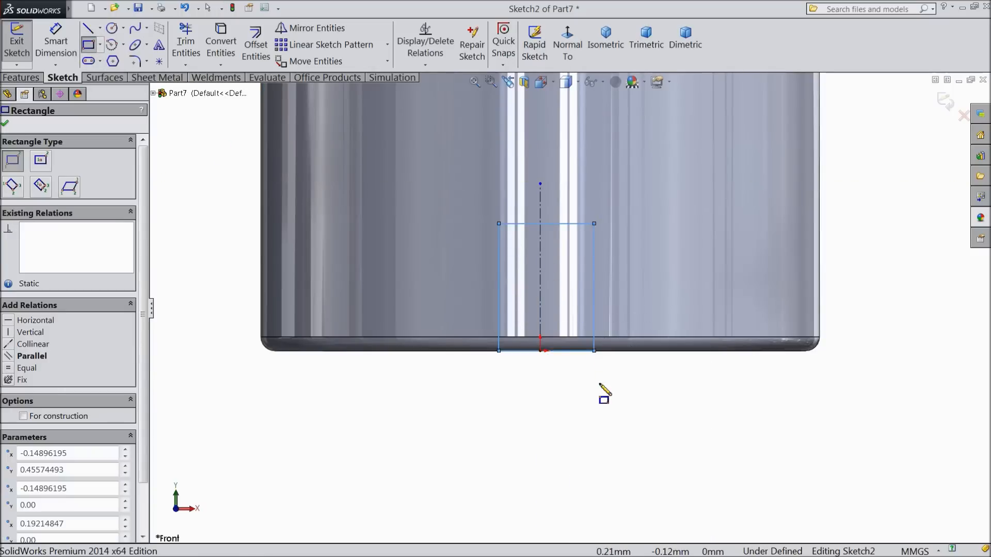
right_click(602, 393)
click(626, 114)
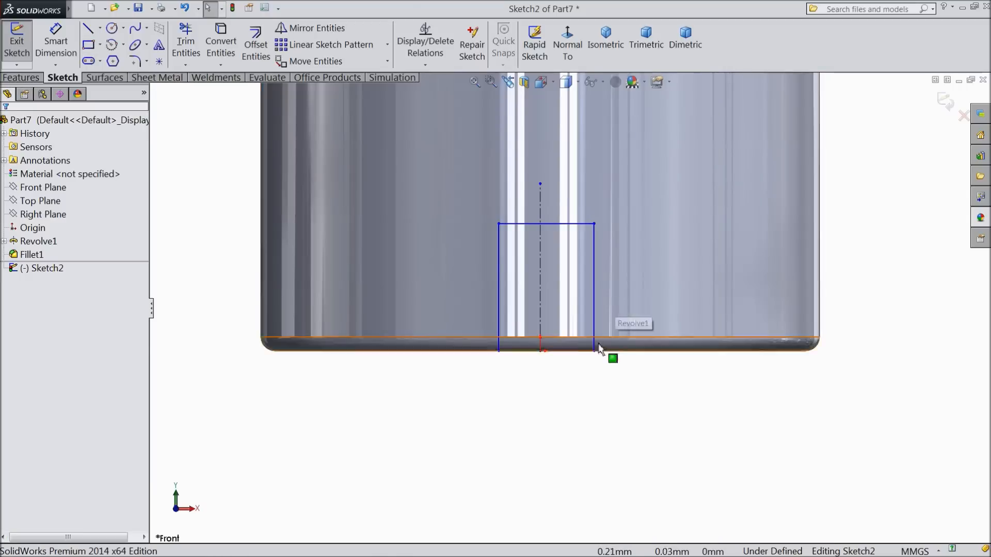
- Make the rectangle's two vertical sides symmetric about the centerline
scroll(595, 351, down, 3)
scroll(593, 348, up, 1)
scroll(593, 335, up, 2)
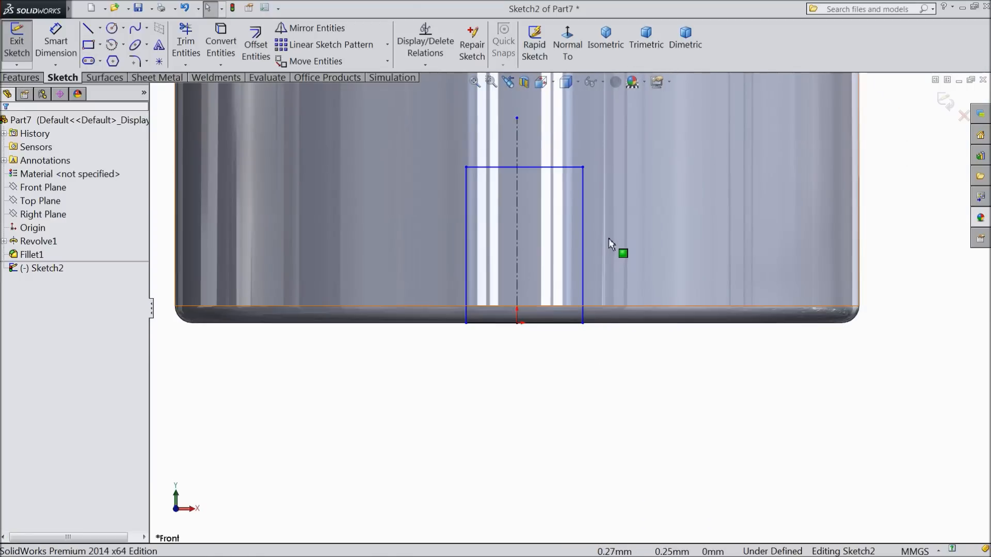
drag(599, 223, 429, 243)
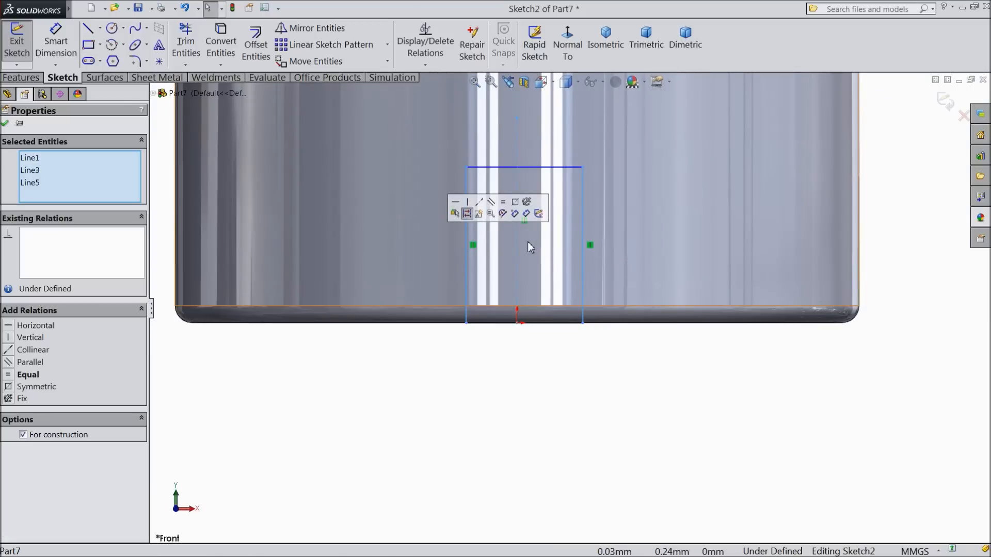
click(34, 387)
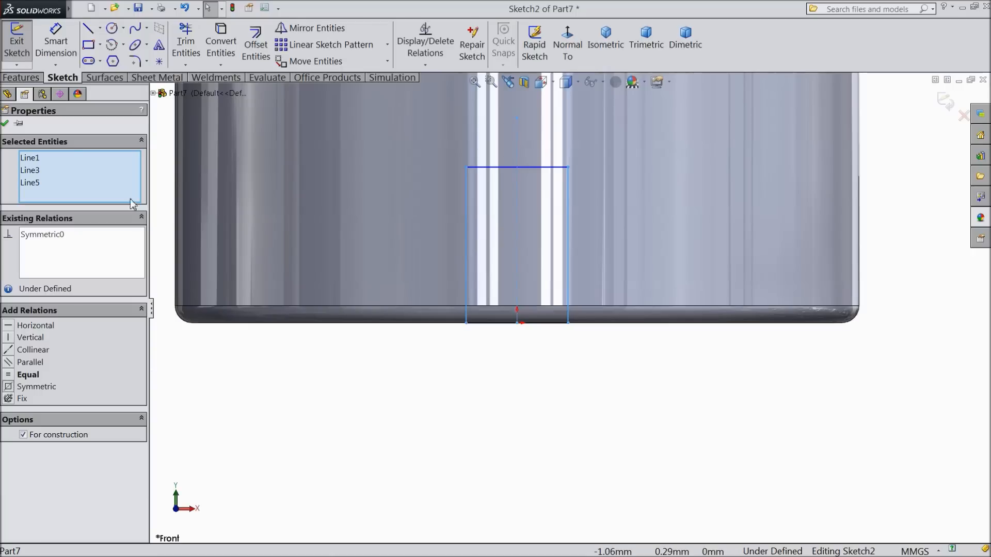
- Dimension the base of the slot rectangle and set its width to 0.3 mm
click(6, 123)
click(56, 41)
click(514, 325)
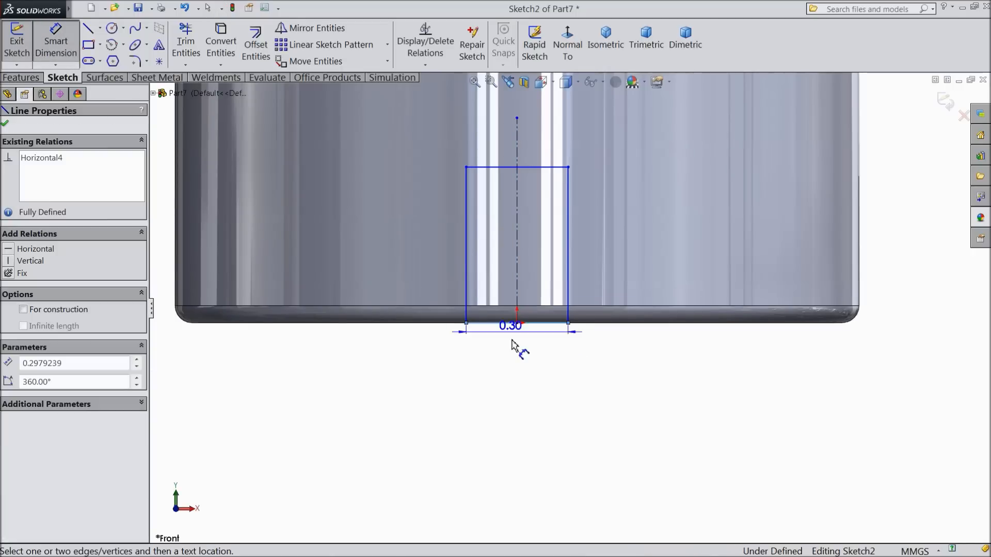
click(529, 402)
text(0.3)
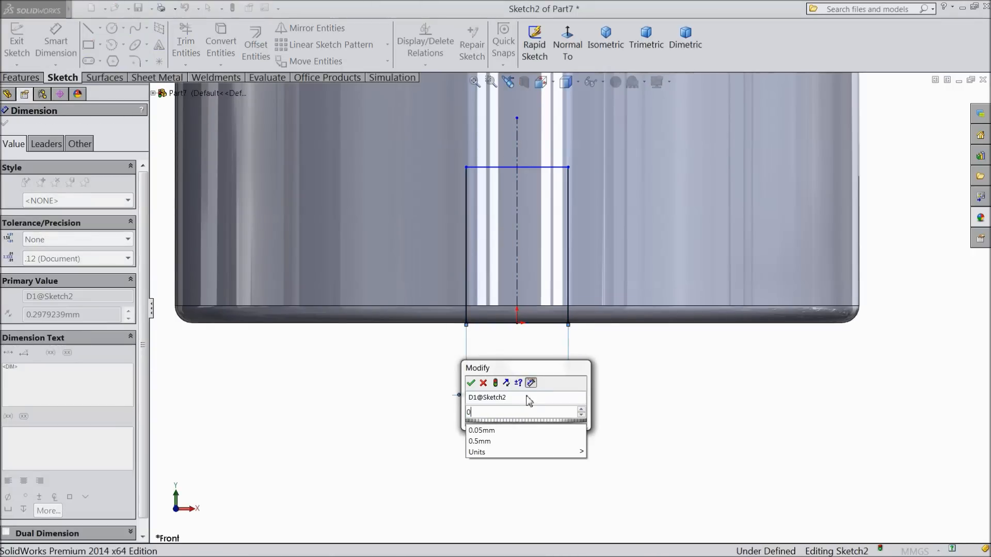
click(471, 384)
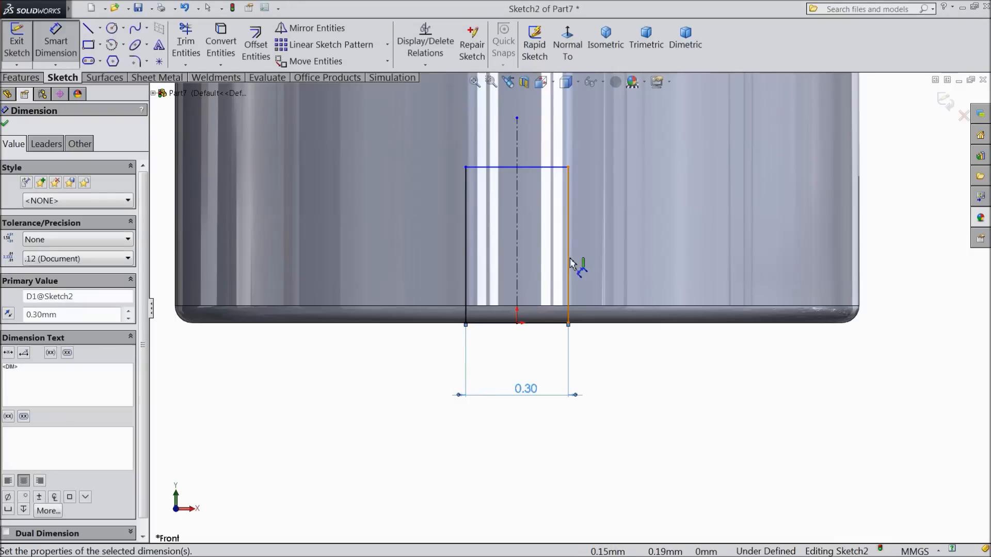
- Dimension the slot rectangle's vertical side, set its height to 0.35 mm and end dimensioning
click(573, 267)
click(877, 252)
text(0.35)
click(829, 226)
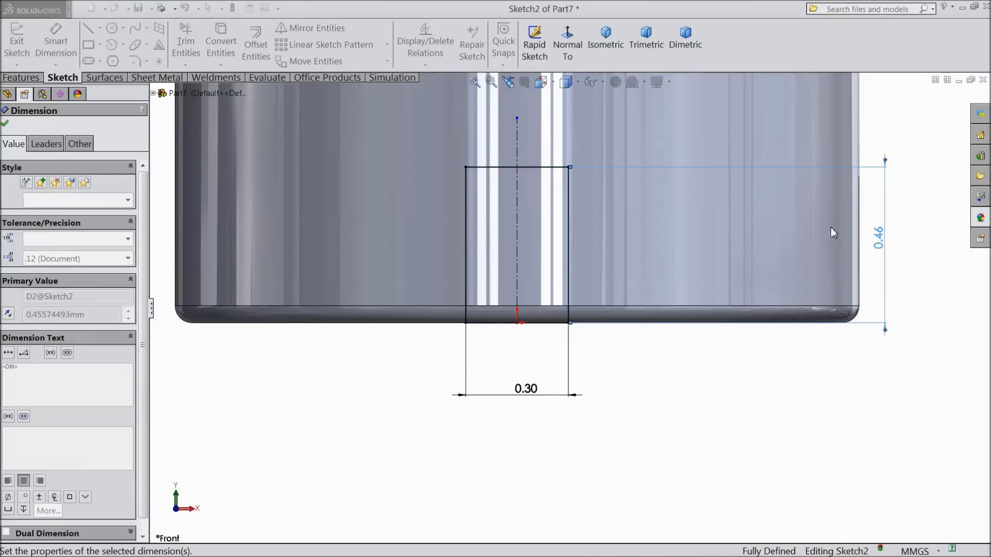
click(4, 125)
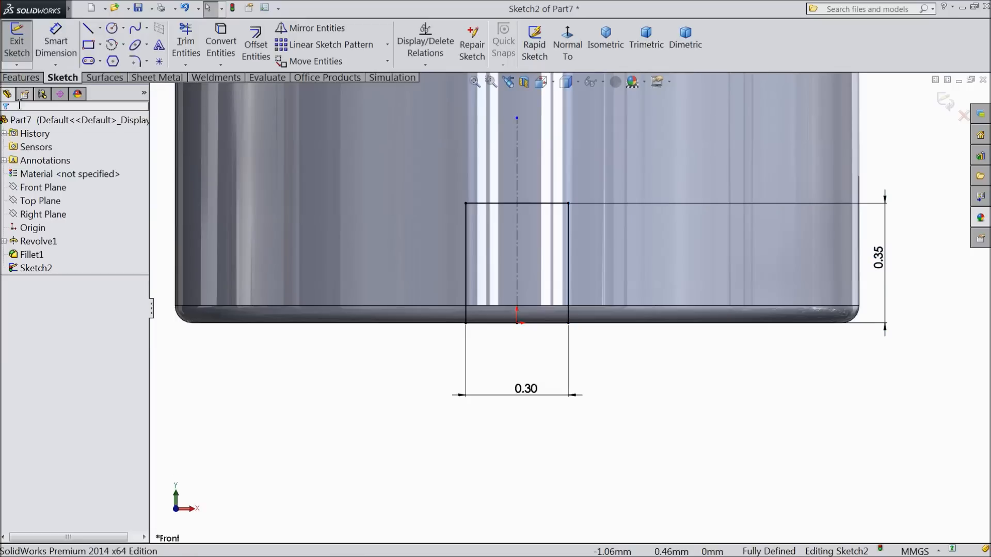
- Cut-extrude the slot rectangle through the screw head with a Mid Plane end condition and a 10 mm depth
click(21, 78)
click(214, 46)
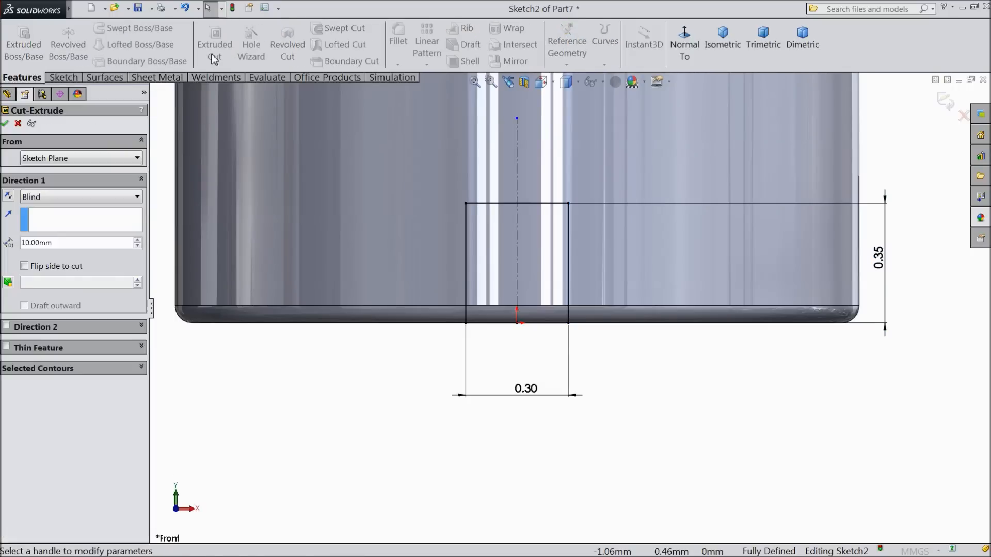
click(53, 197)
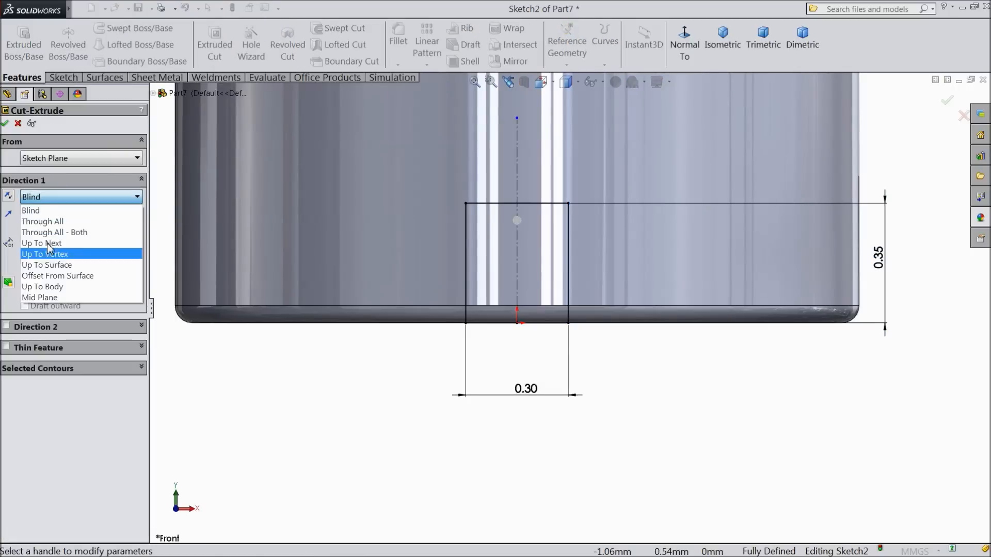
click(52, 300)
key(f)
middle_drag(307, 324, 239, 321)
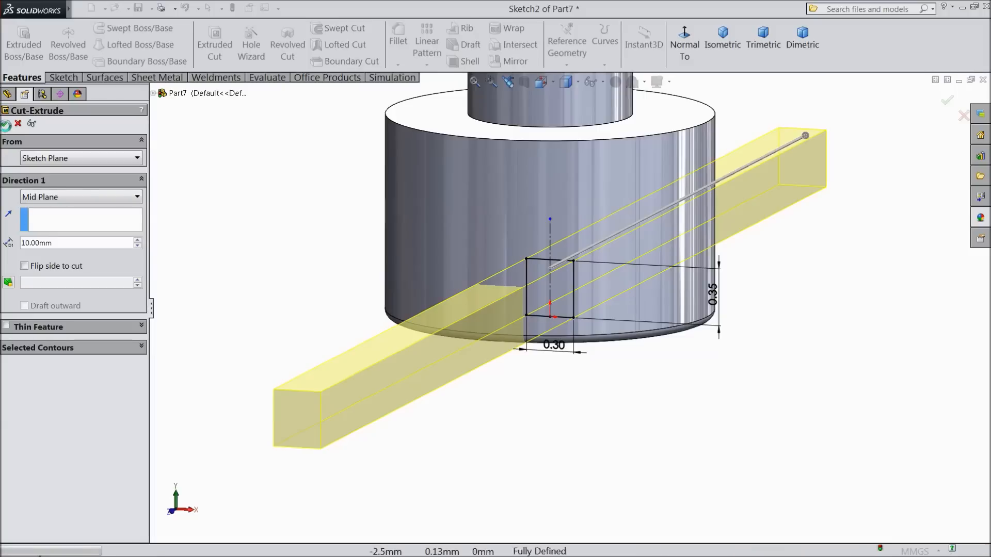
click(6, 123)
- Apply a blue colour from the standard palette to the whole screw part
middle_drag(454, 412, 442, 264)
scroll(602, 167, down, 3)
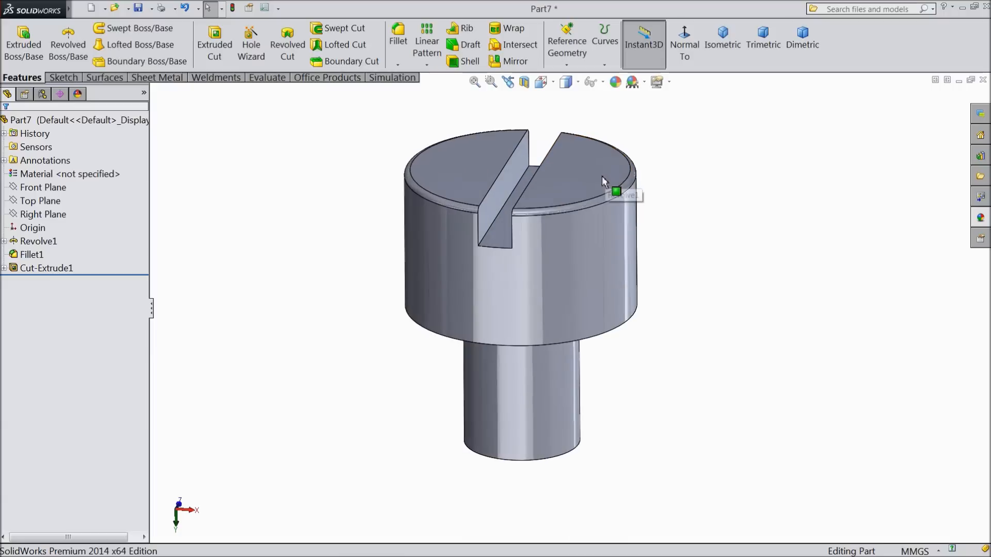
scroll(572, 187, down, 1)
click(29, 119)
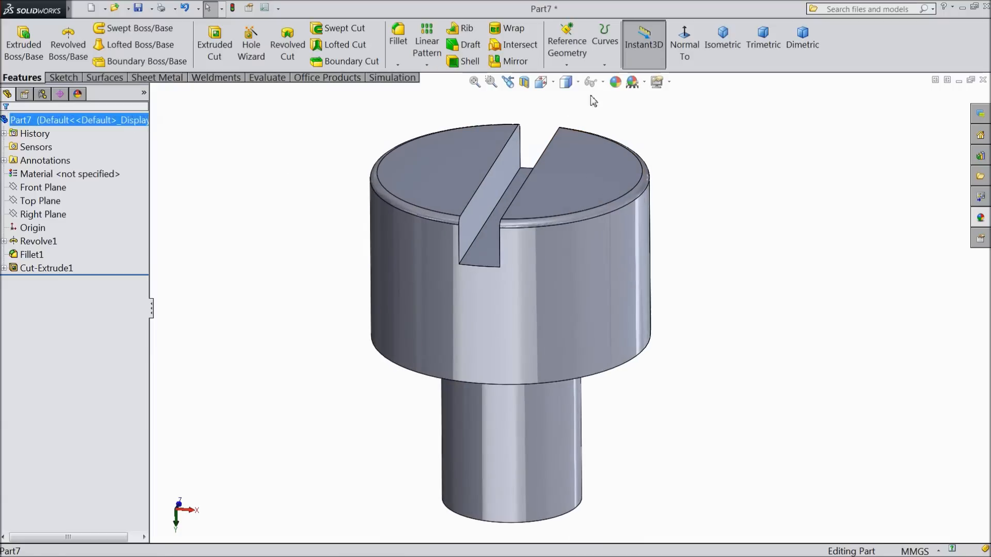
click(615, 82)
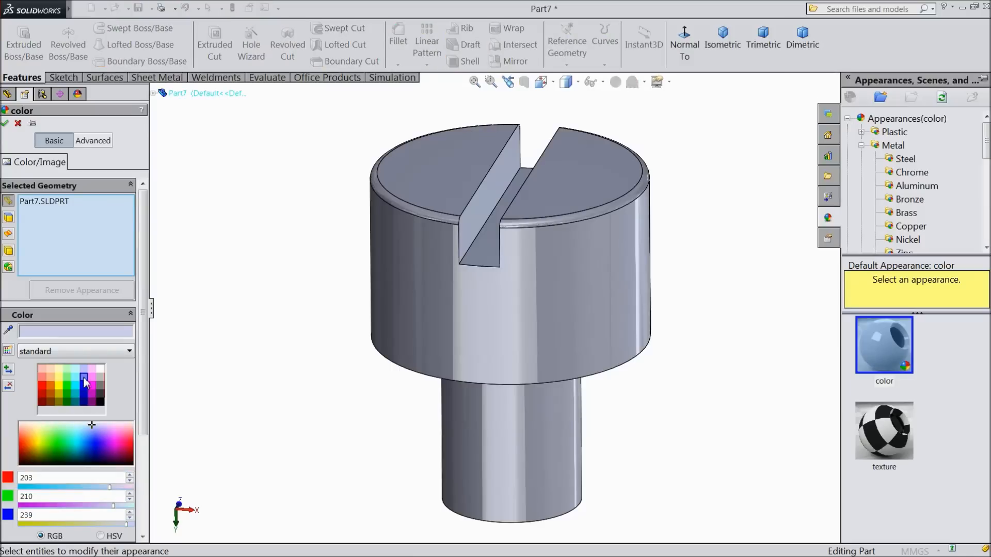
click(84, 378)
click(5, 124)
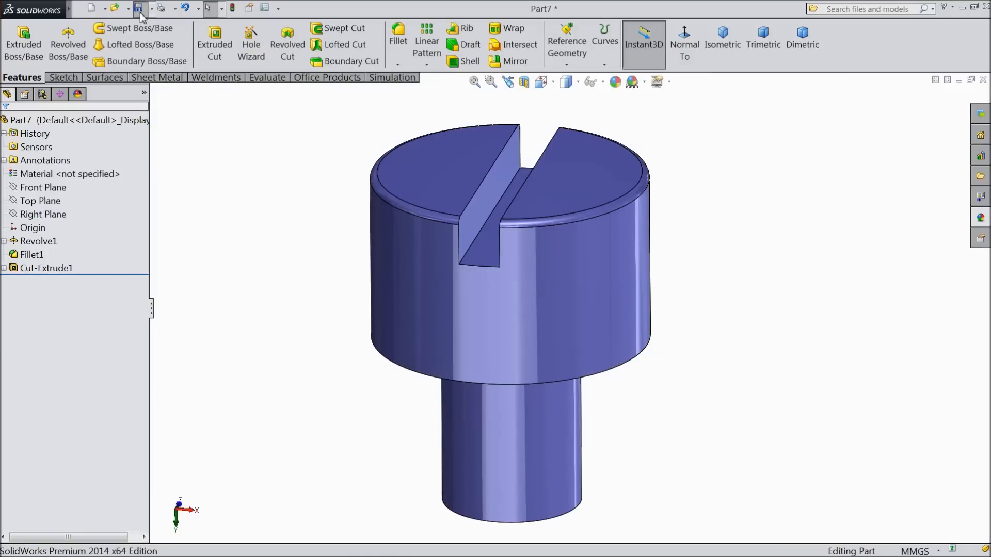
- Save the screw part as M1X1.25 in the Vernier Caliper folder
click(138, 9)
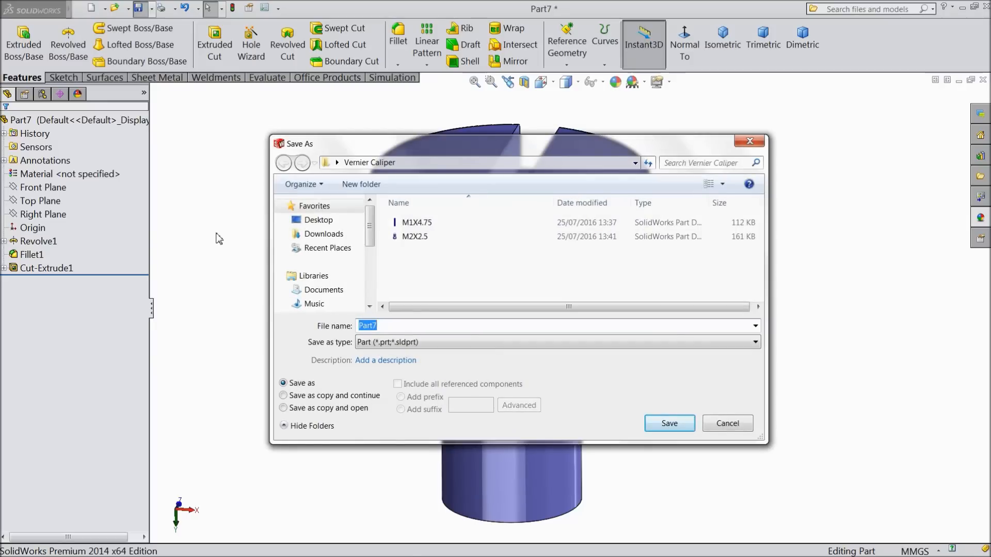
text(M1X1.25)
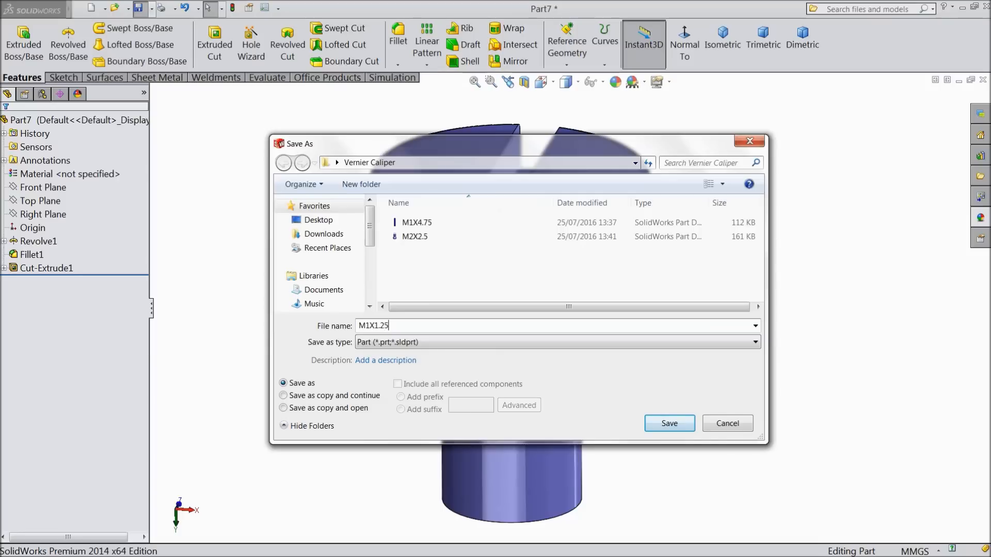
click(670, 423)
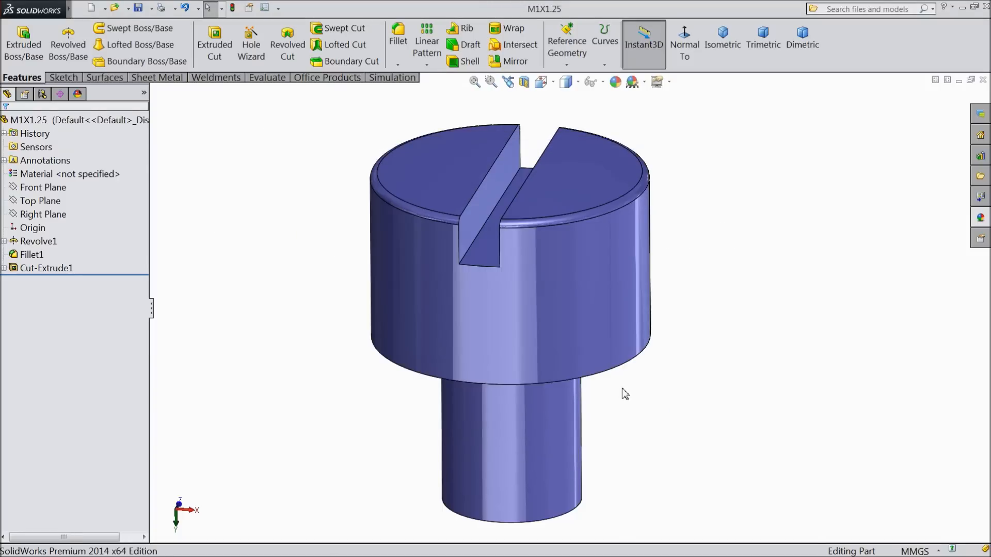
mouse_move(622, 394)
middle_down()
mouse_move(667, 369)
mouse_move(650, 389)
mouse_move(636, 388)
middle_up()
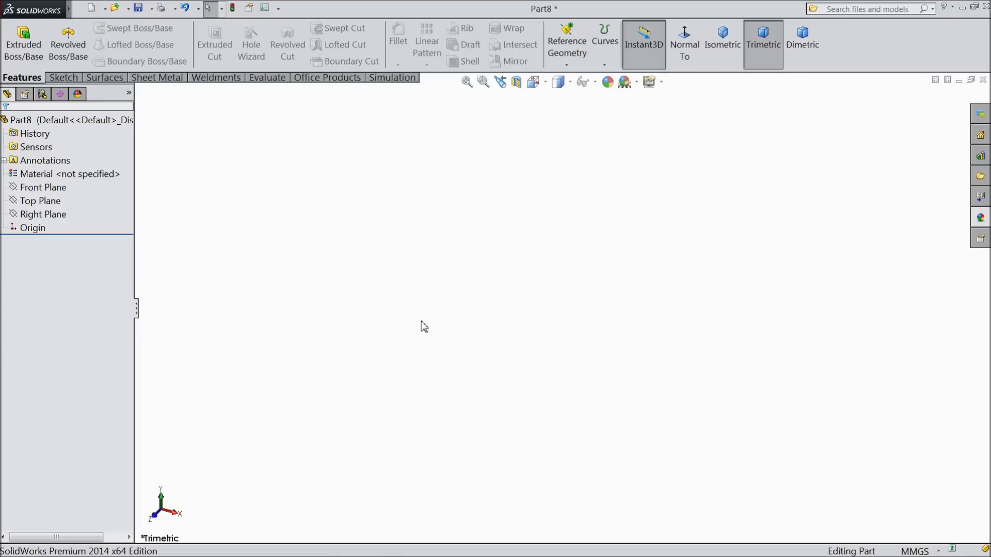
- Start a sketch on the new part's Front Plane and draw a corner rectangle about 24 mm wide and 86 mm high from the origin
click(57, 201)
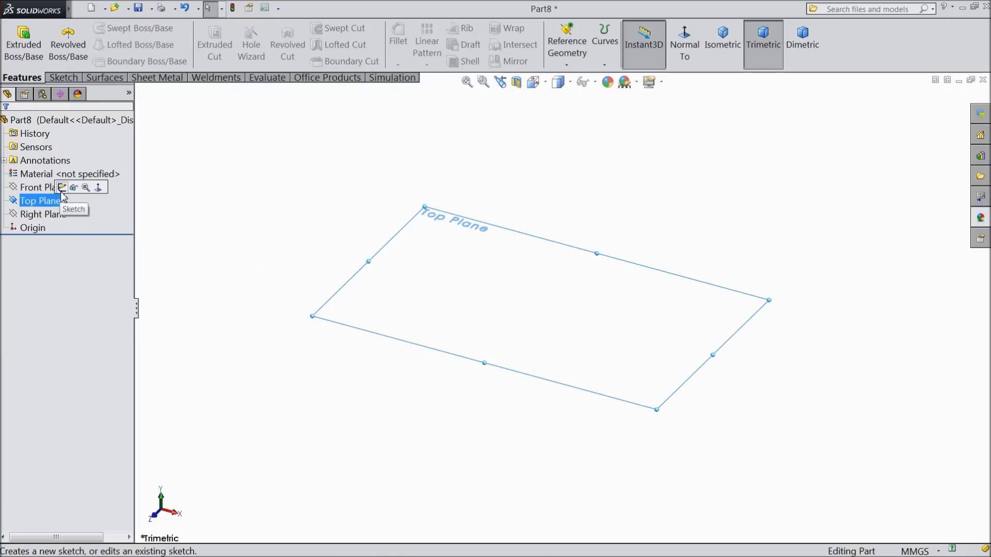
click(47, 189)
click(54, 176)
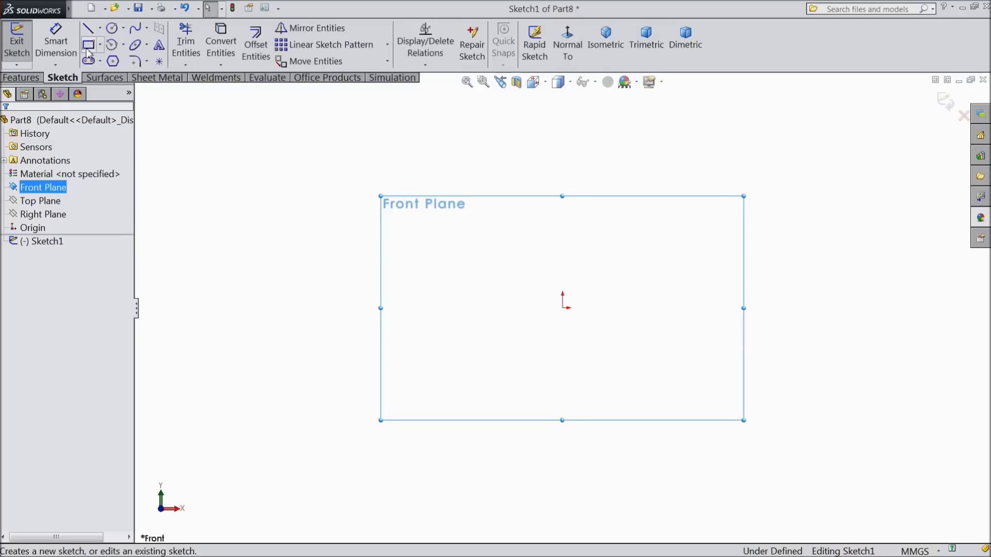
click(89, 45)
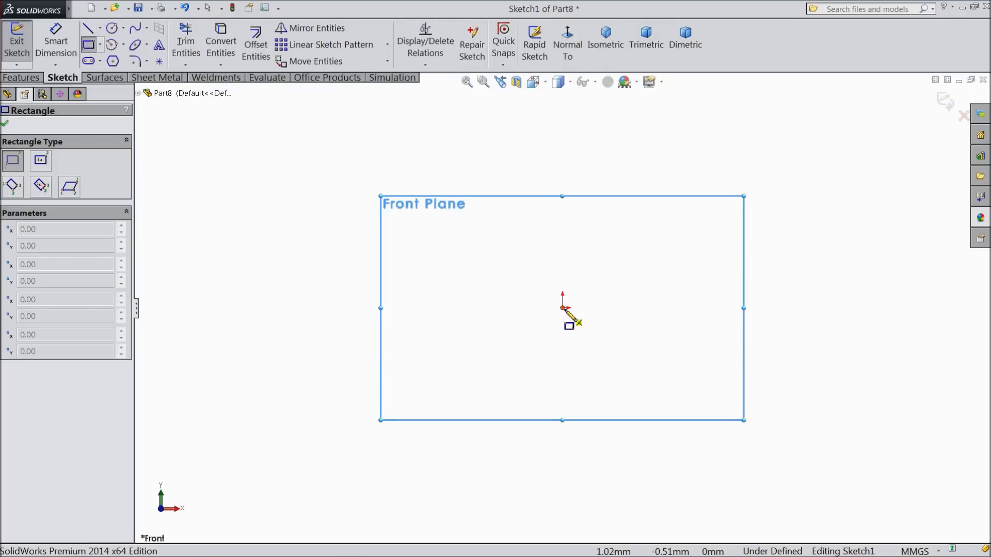
drag(562, 308, 610, 133)
scroll(620, 170, down, 2)
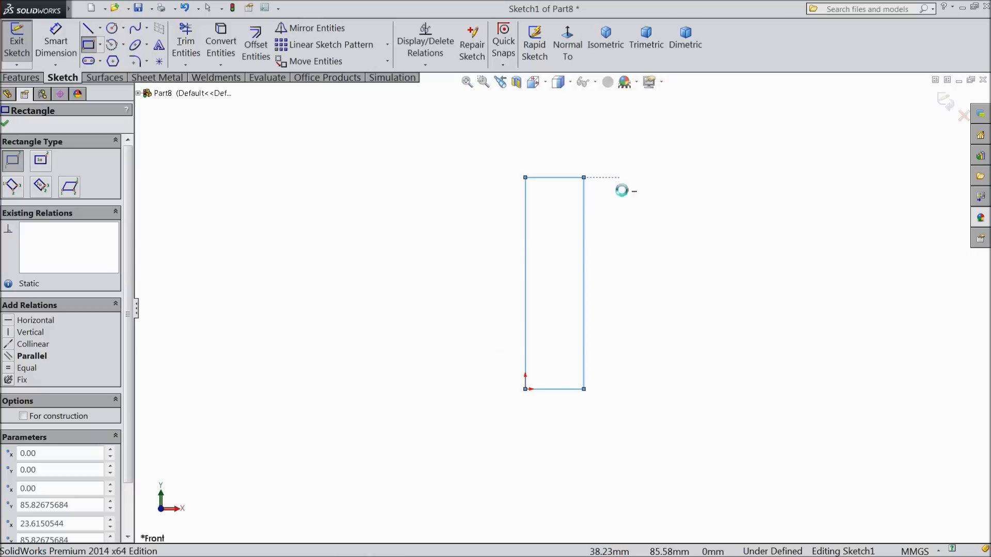
- Dimension the rectangle's vertical side and set its height to 3.95 mm
click(56, 42)
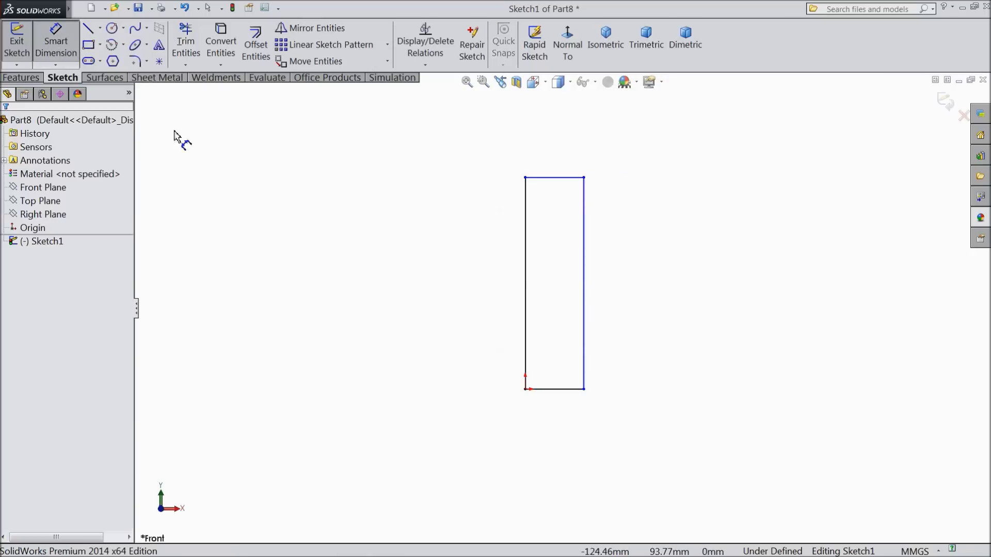
click(587, 294)
click(653, 285)
text(3.)
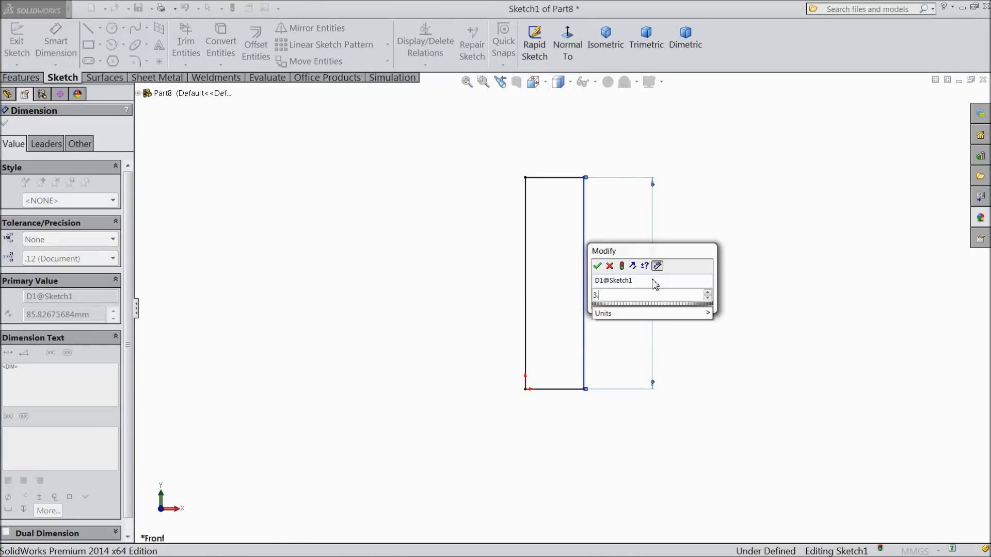
text(95)
click(597, 265)
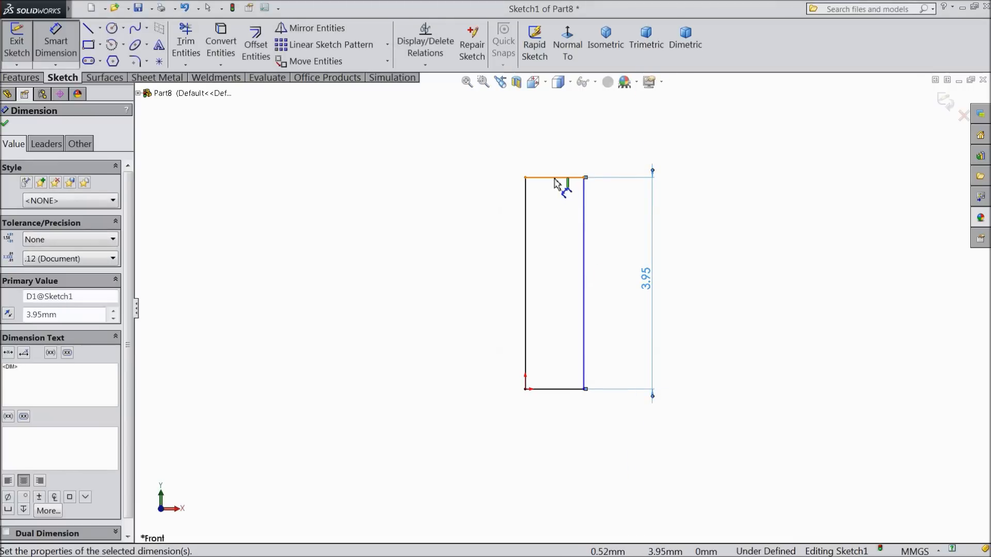
- Dimension the rectangle's upper edge, set its width to 1.60 mm and end dimensioning
click(555, 178)
click(562, 147)
text(1.60)
click(502, 123)
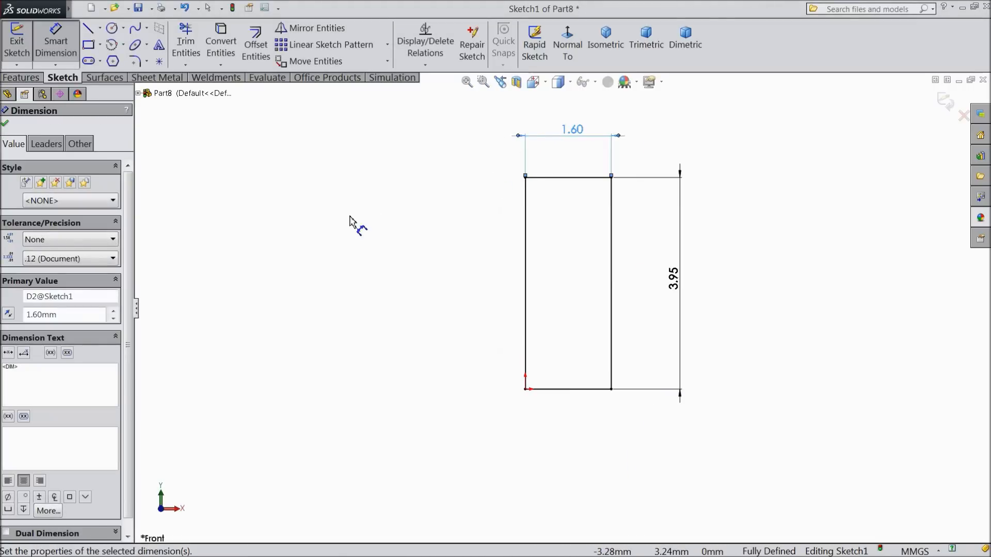
click(6, 125)
- Extrude the rectangle as a boss with a Blind depth of 163.1 mm
click(21, 77)
click(25, 58)
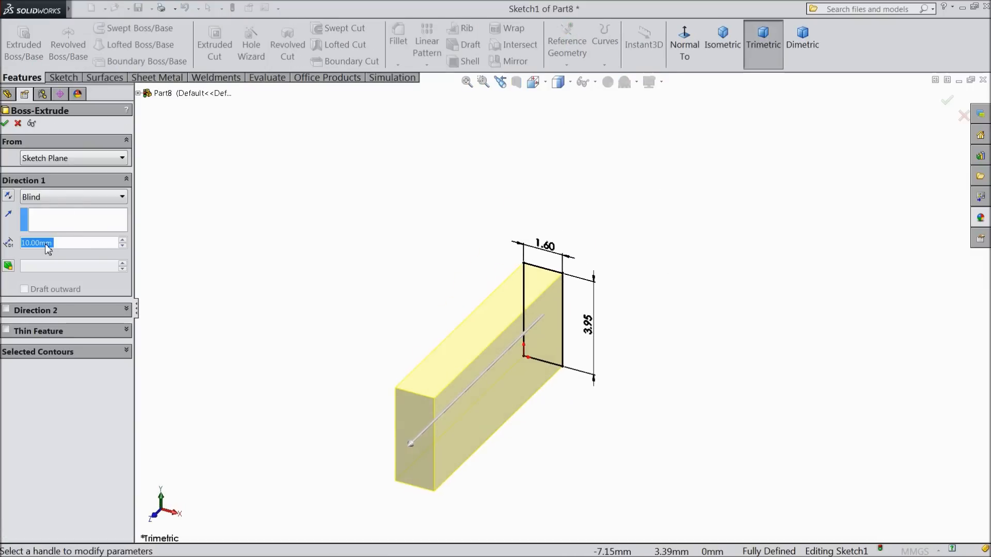
text(163.)
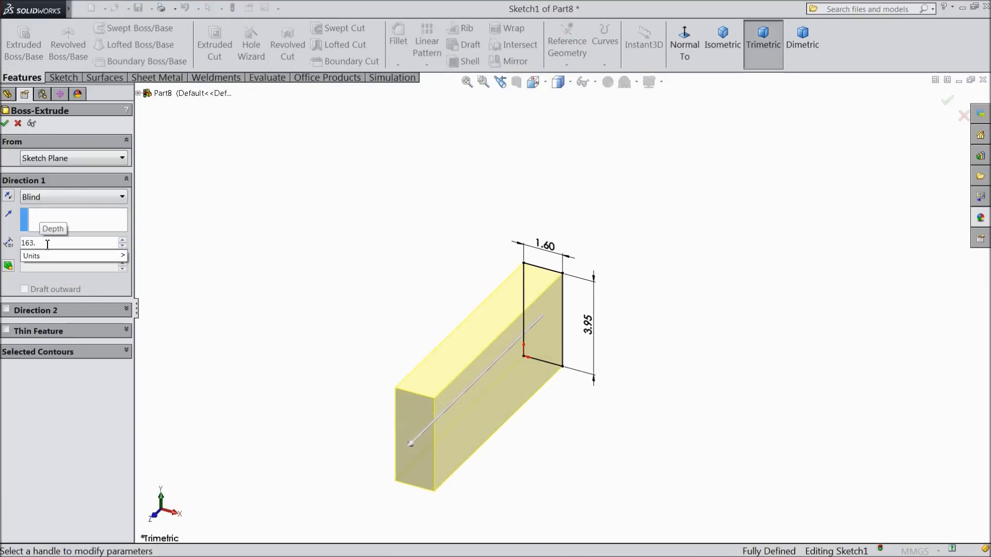
text(1)
key(Return)
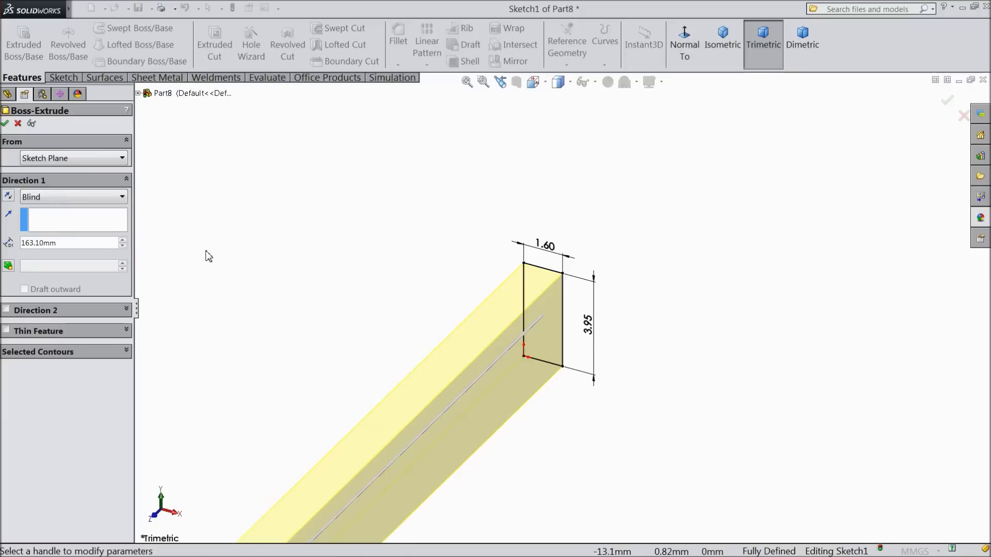
scroll(236, 274, up, 12)
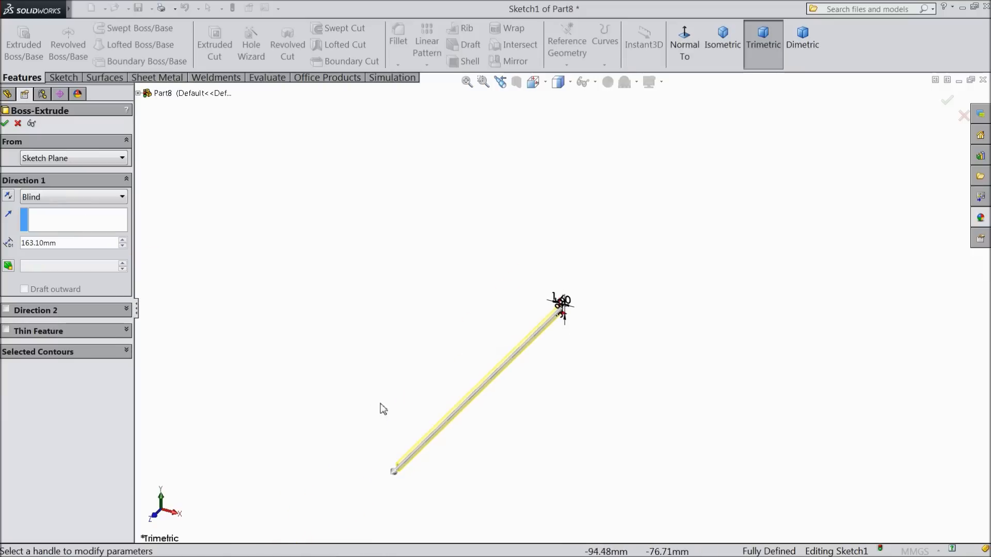
scroll(397, 464, down, 3)
click(5, 125)
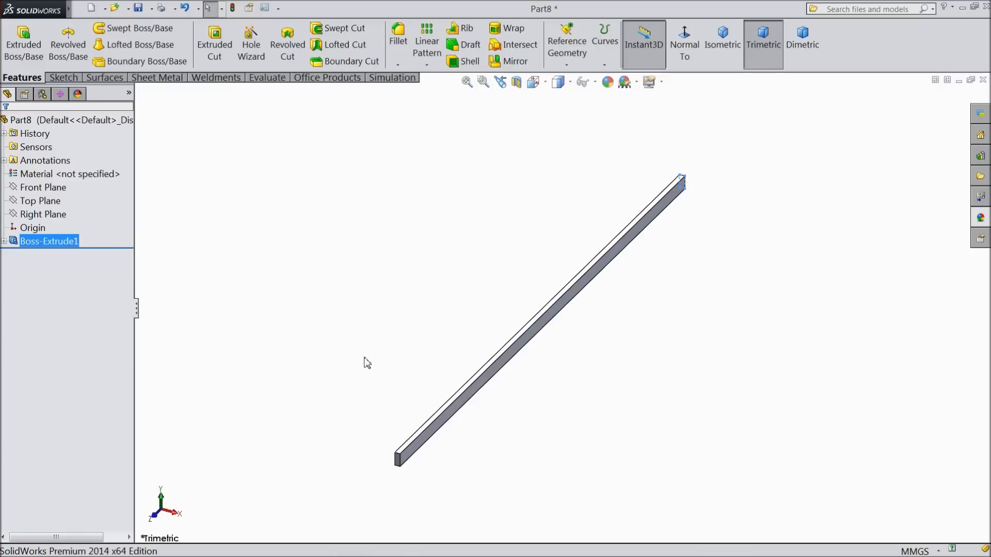
- Start a new sketch on the bar's long side face and view it face-on
scroll(408, 413, down, 2)
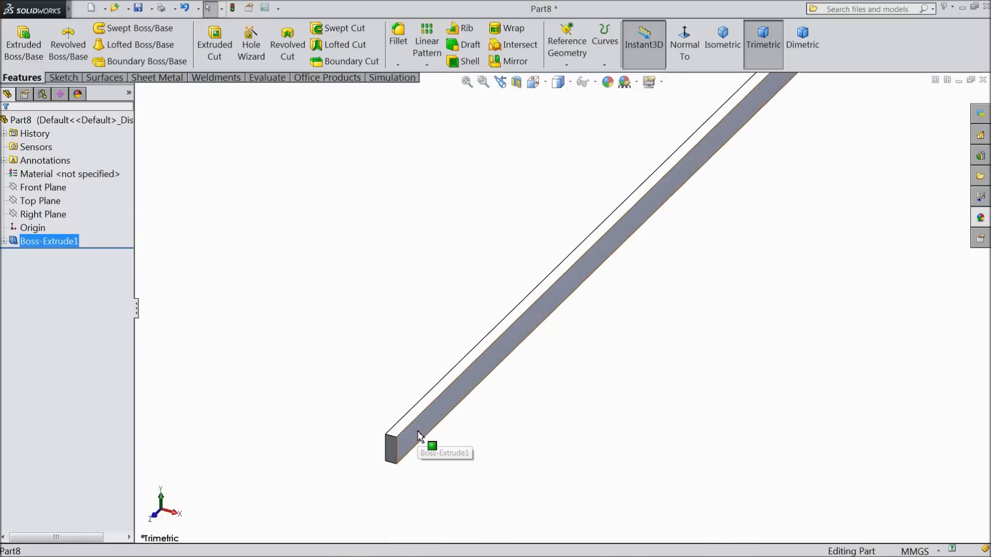
click(421, 440)
click(457, 398)
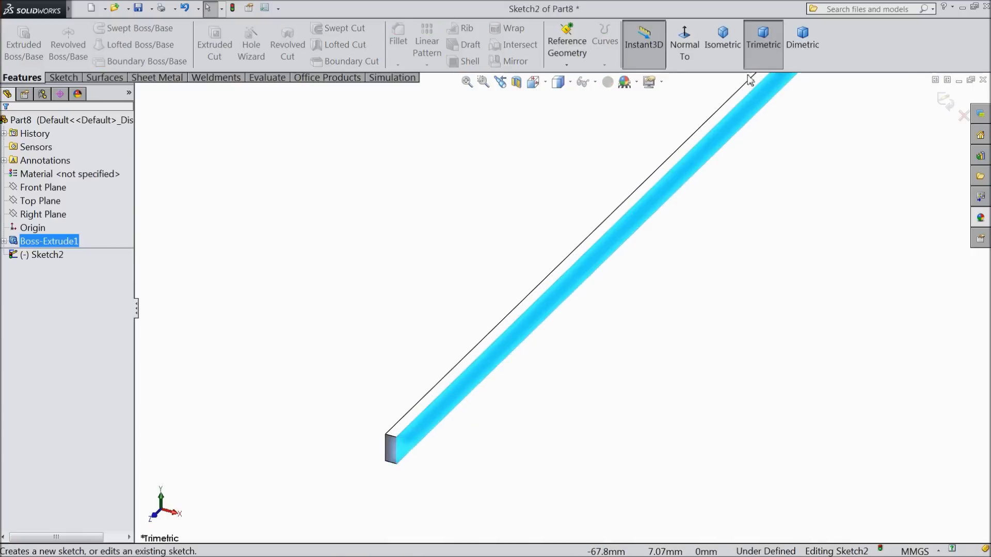
click(685, 44)
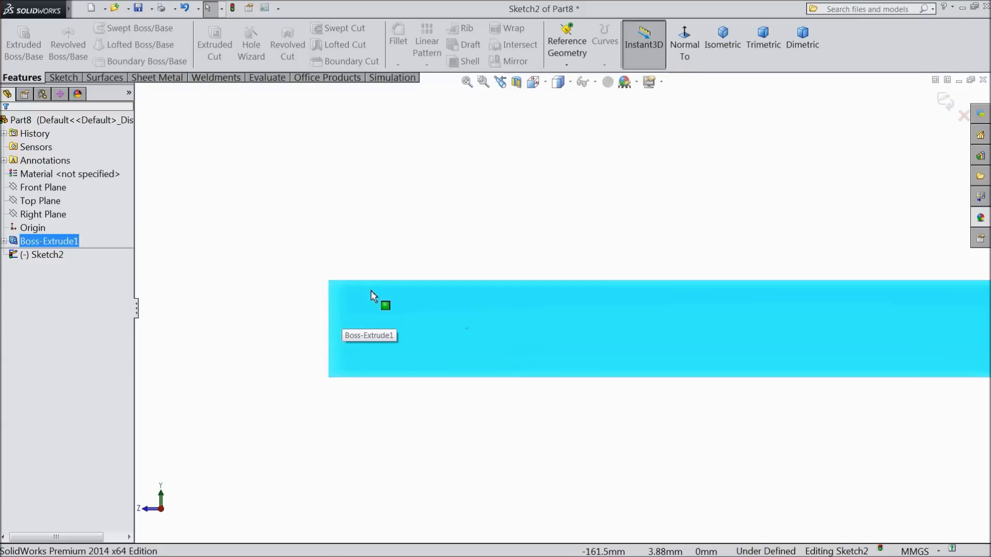
- Sketch a corner rectangle about 3.1 mm wide and 1.6 mm high from the upper corner at the bar's front end
click(62, 78)
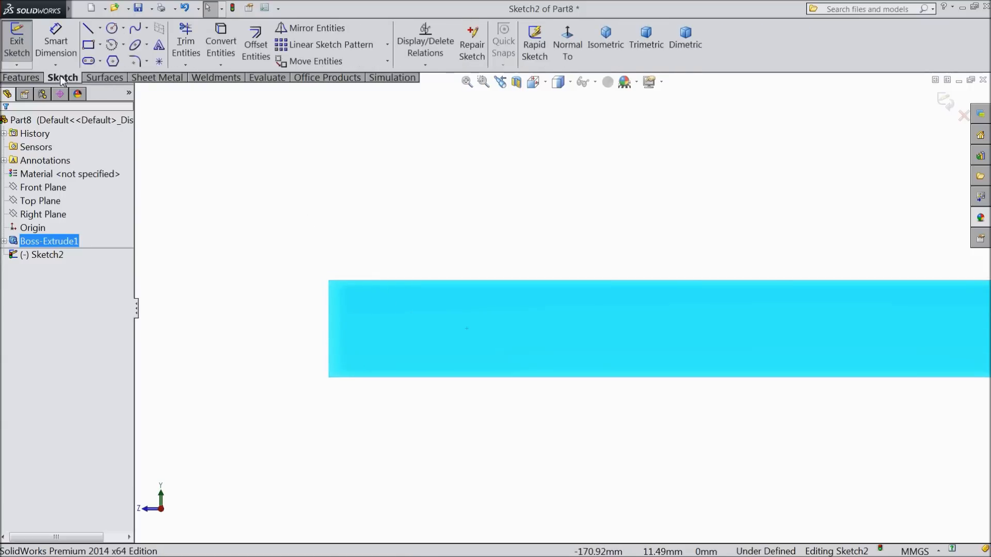
click(89, 44)
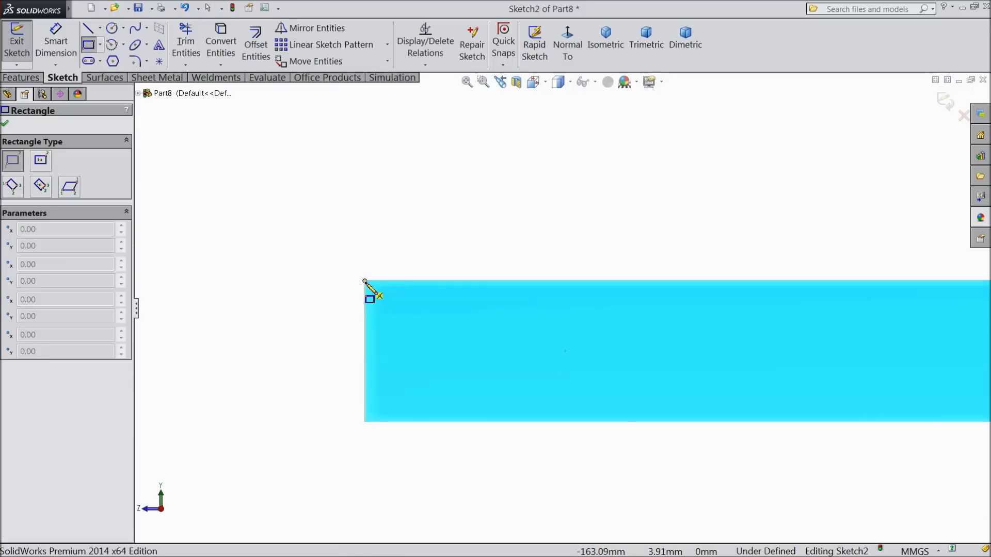
click(365, 281)
click(476, 338)
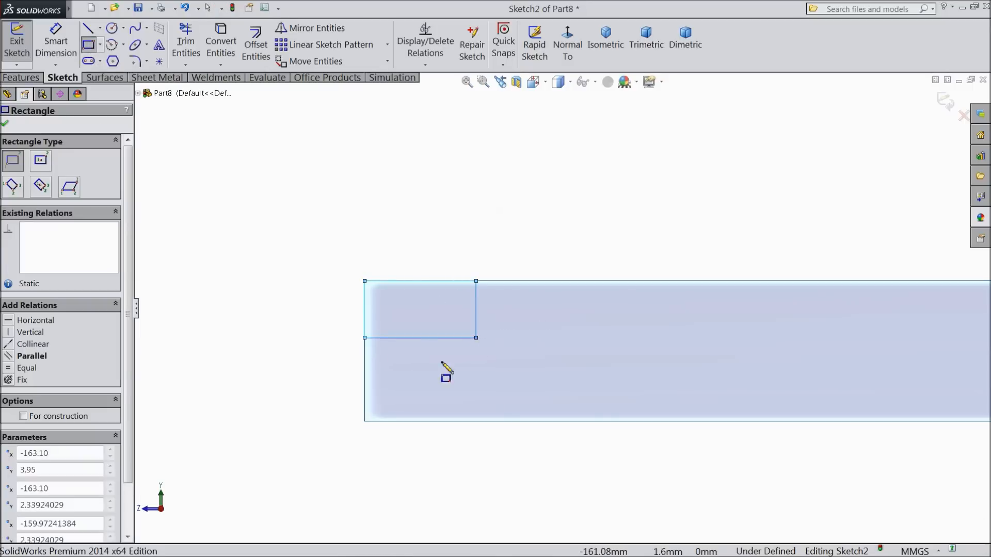
- Sketch a second corner rectangle about 1.3 mm wide and 1 mm high from the lower corner at the bar's front end
click(365, 421)
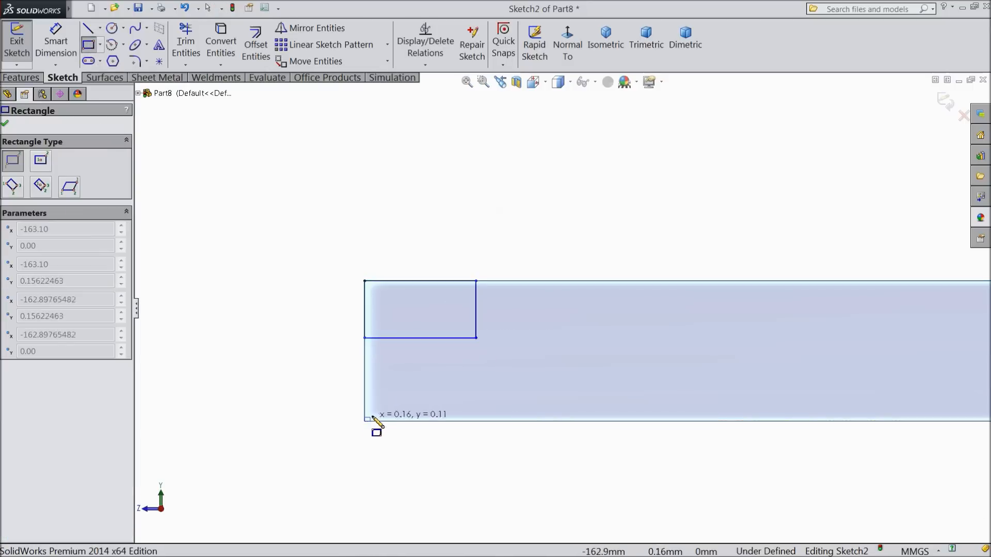
click(412, 386)
- Dimension the upper rectangle with a height of 1.45 mm and a width of 3.4 mm
click(56, 41)
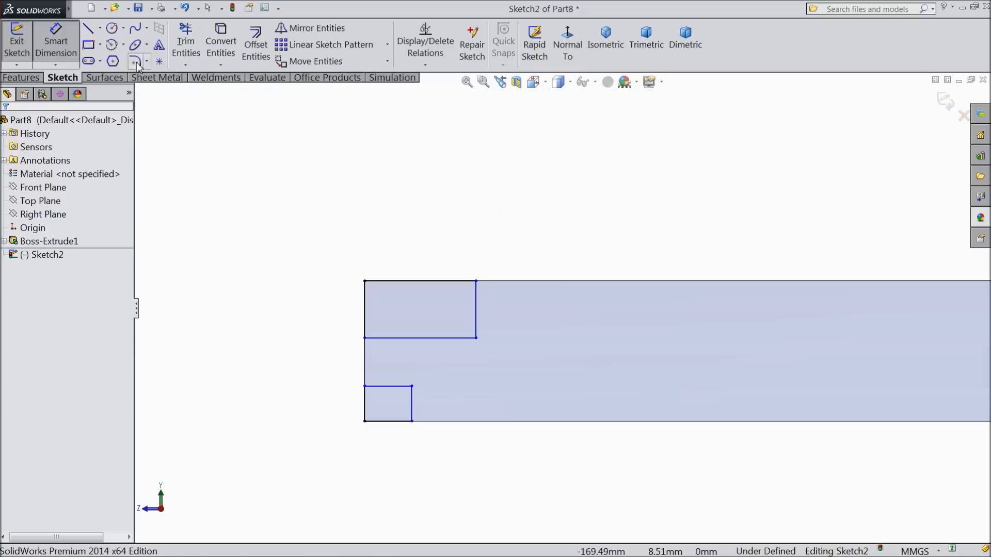
click(365, 312)
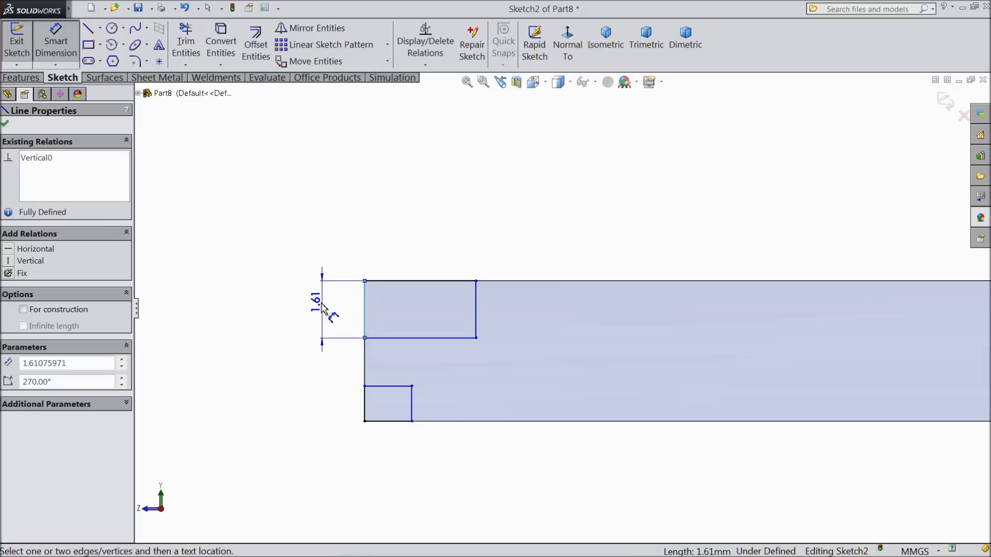
click(322, 310)
text(1.4)
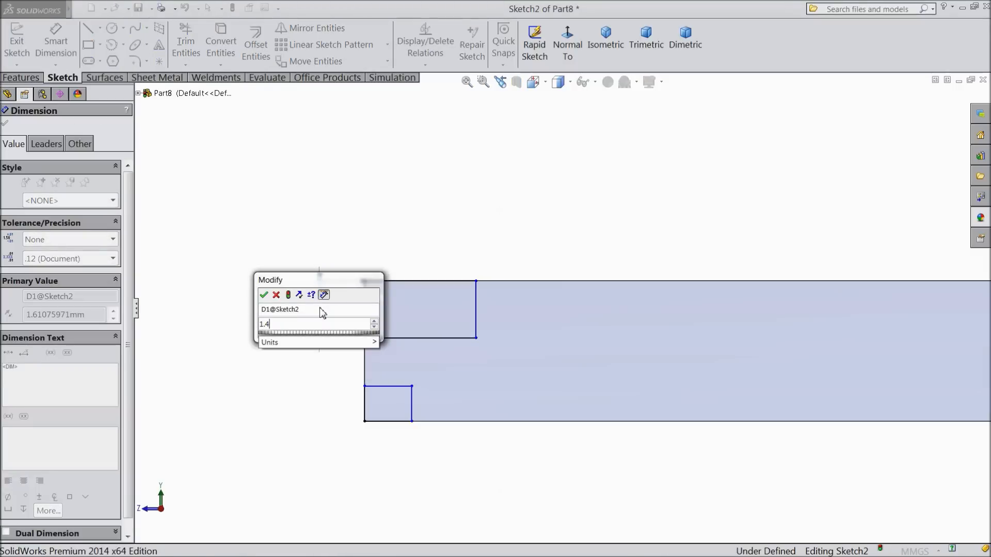
text(5)
click(264, 295)
click(408, 282)
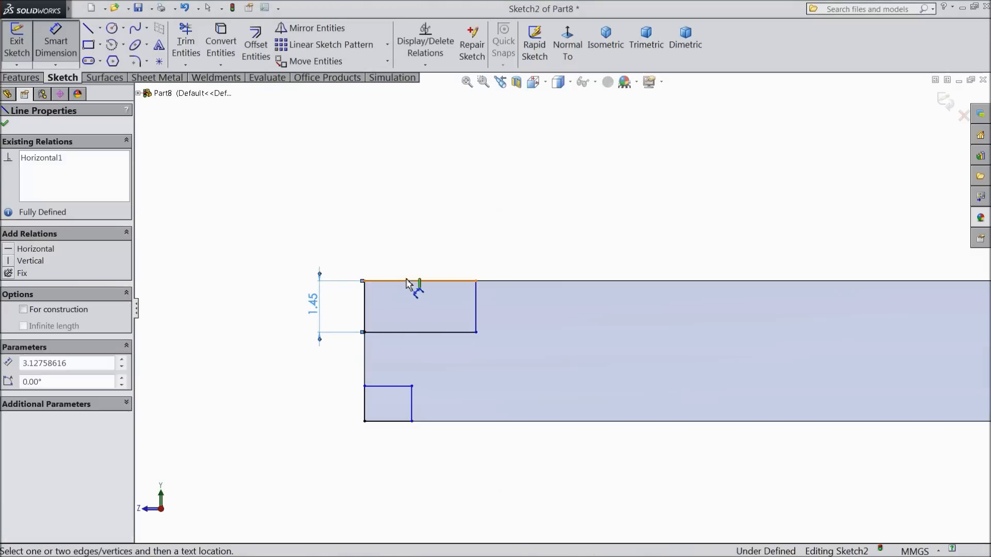
click(417, 251)
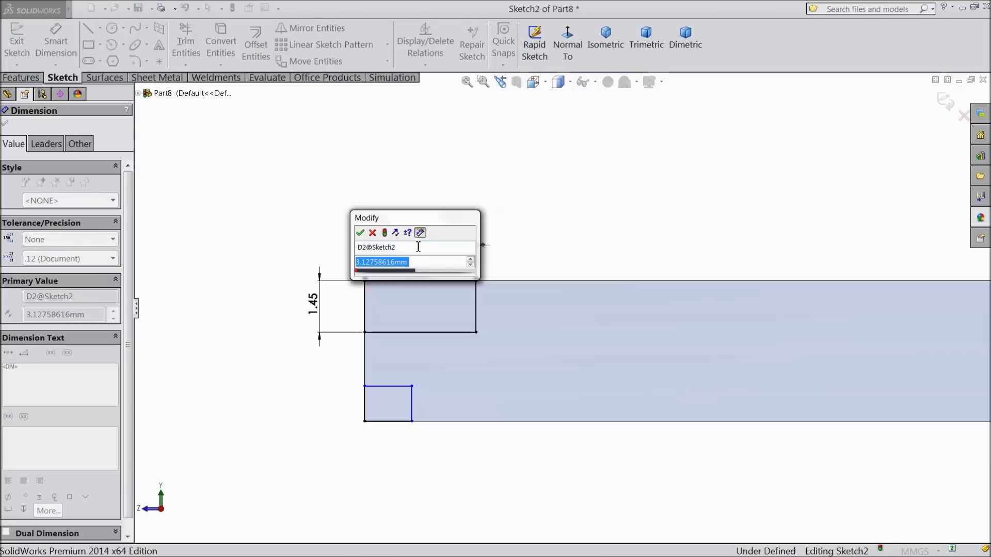
text(3.4)
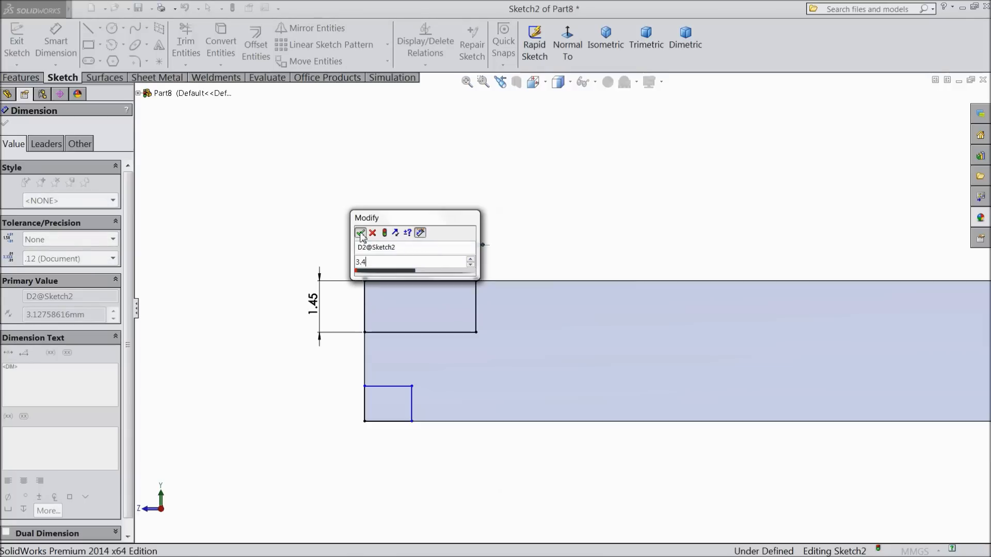
key(Return)
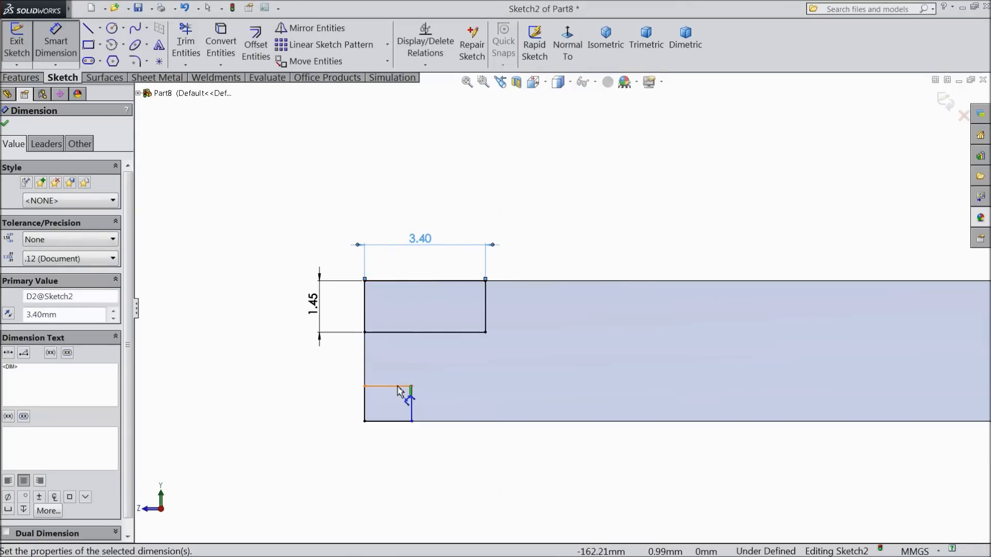
- Dimension the lower rectangle's height on its inner vertical edge and set it to 1 mm
click(412, 411)
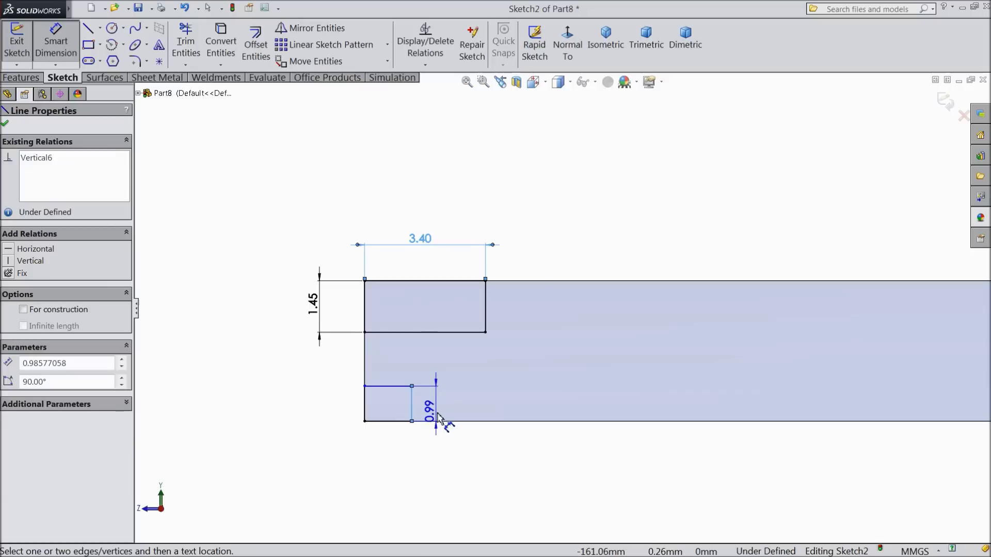
click(442, 451)
text(0.5)
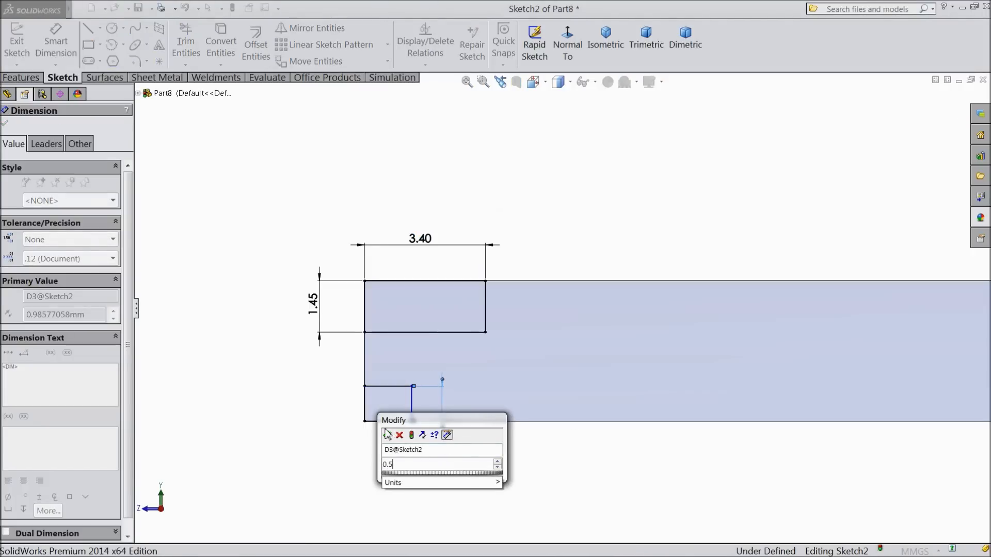
click(386, 434)
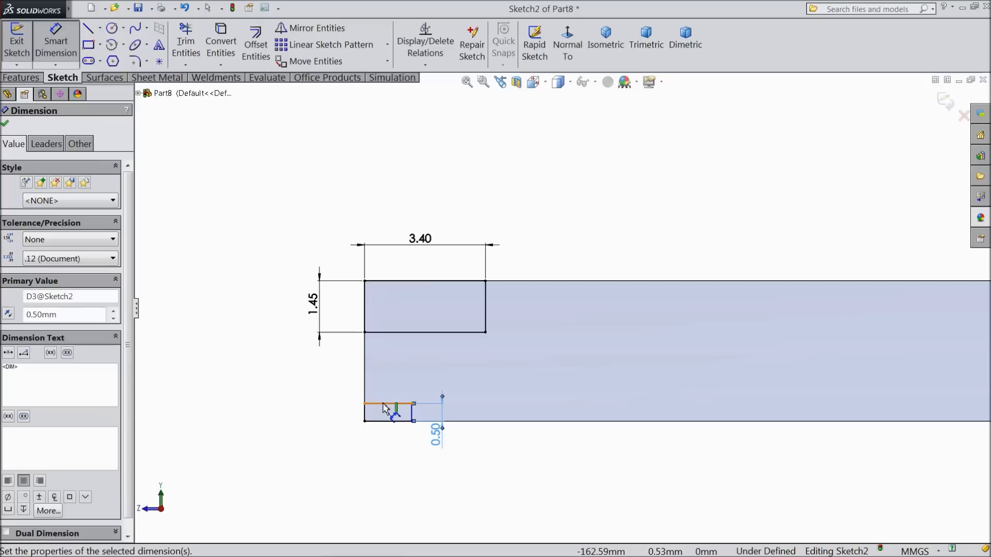
double_click(435, 435)
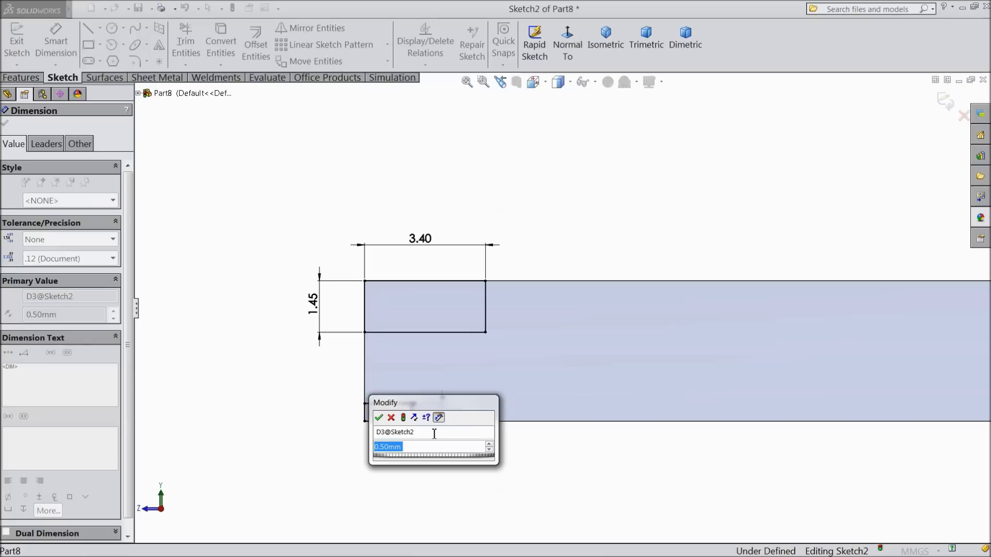
text(1)
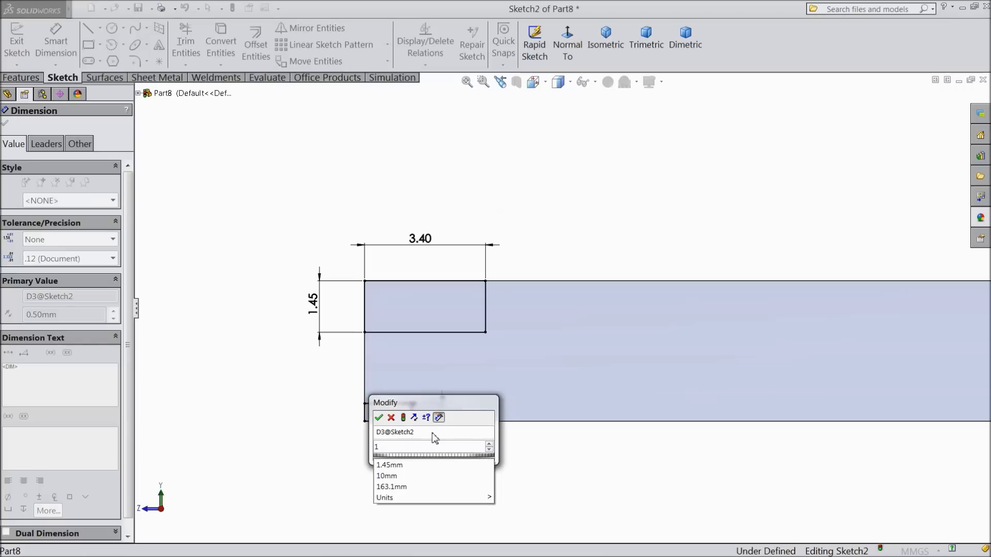
click(379, 418)
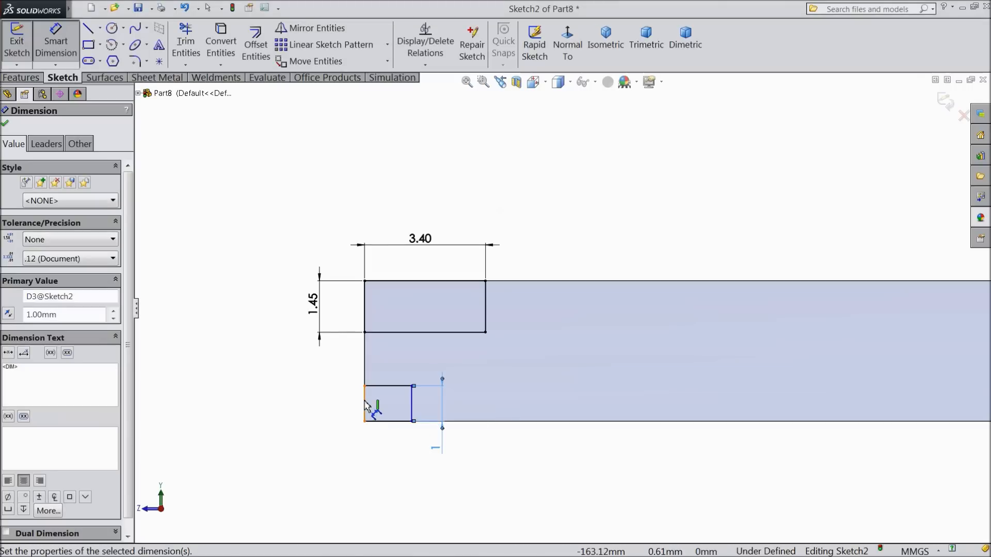
click(364, 407)
click(331, 411)
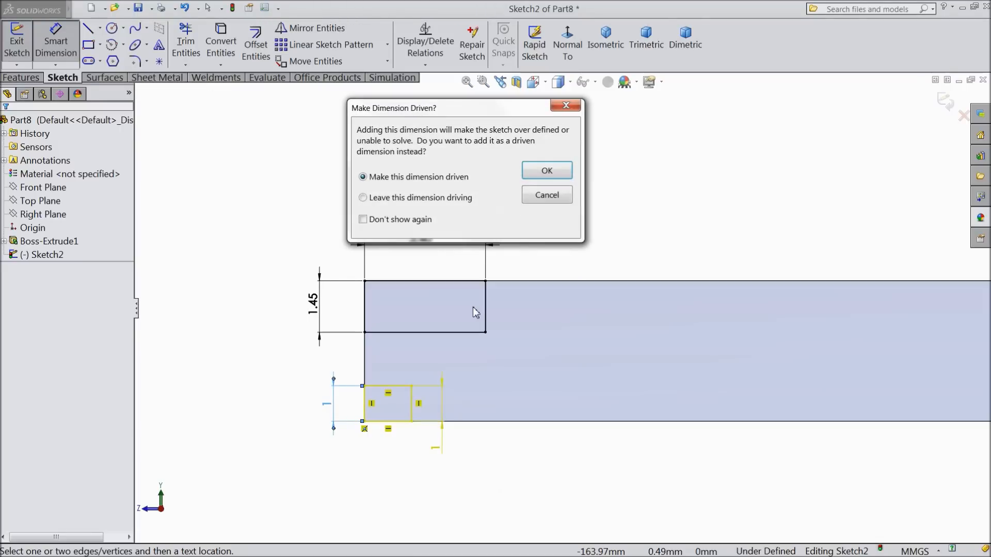
click(538, 200)
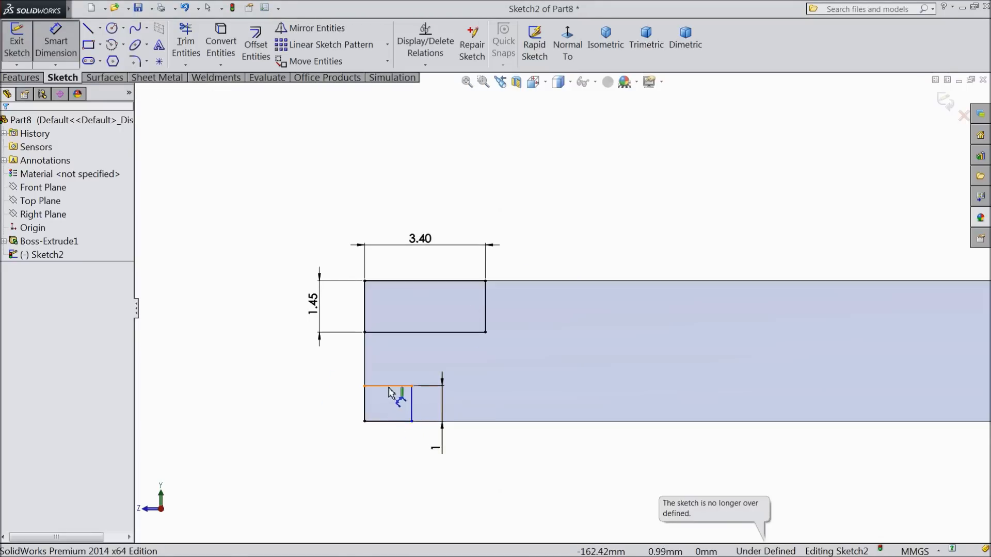
- Dimension the lower rectangle's bottom edge, set its width to 1.2 mm and end dimensioning
click(390, 427)
click(388, 464)
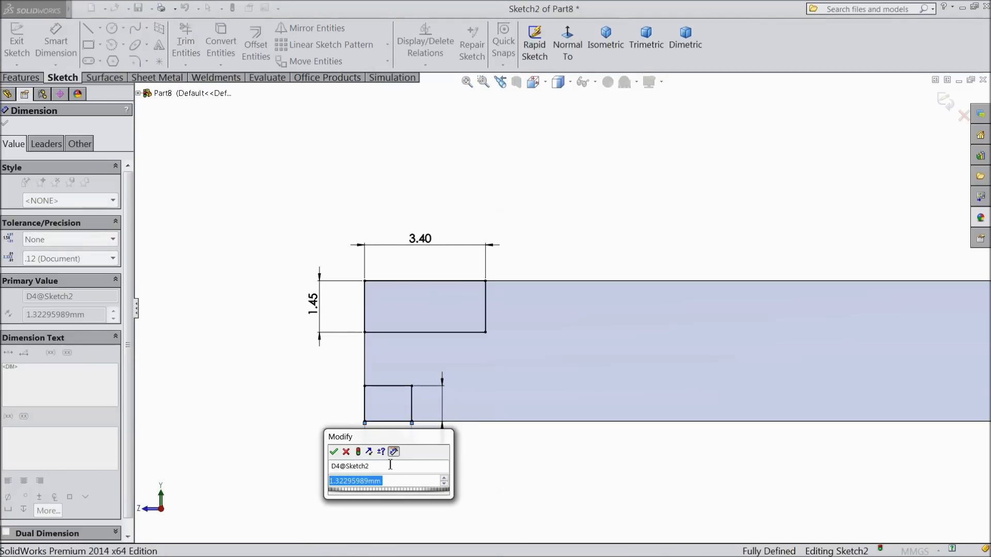
text(1)
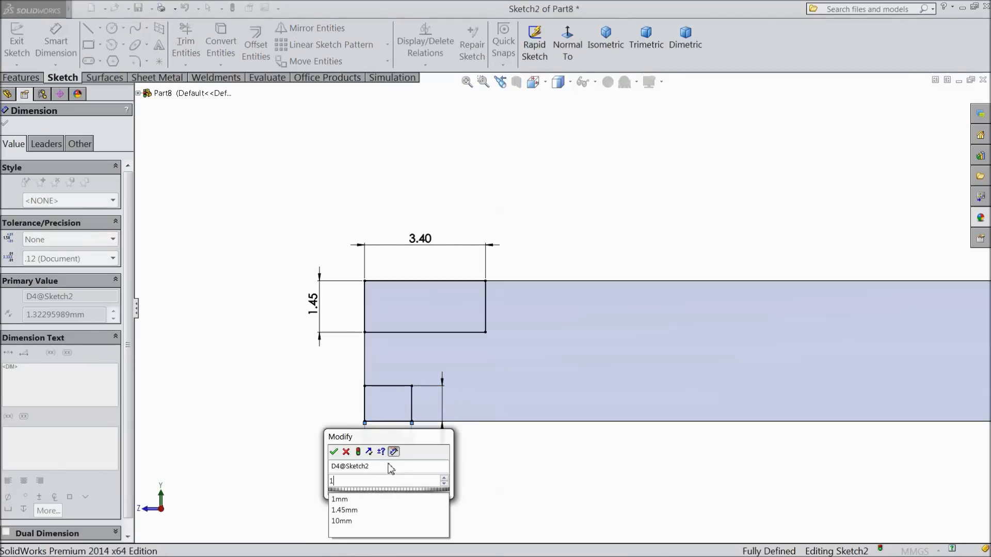
text(.2)
click(333, 452)
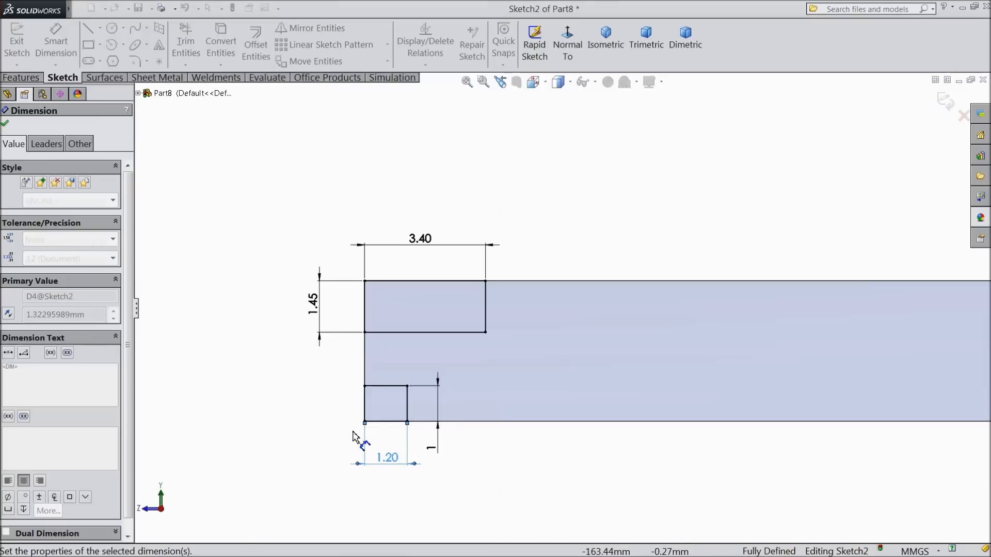
click(6, 124)
- Round the upper rectangle's inner lower corner with a 1 mm Sketch Fillet
click(136, 63)
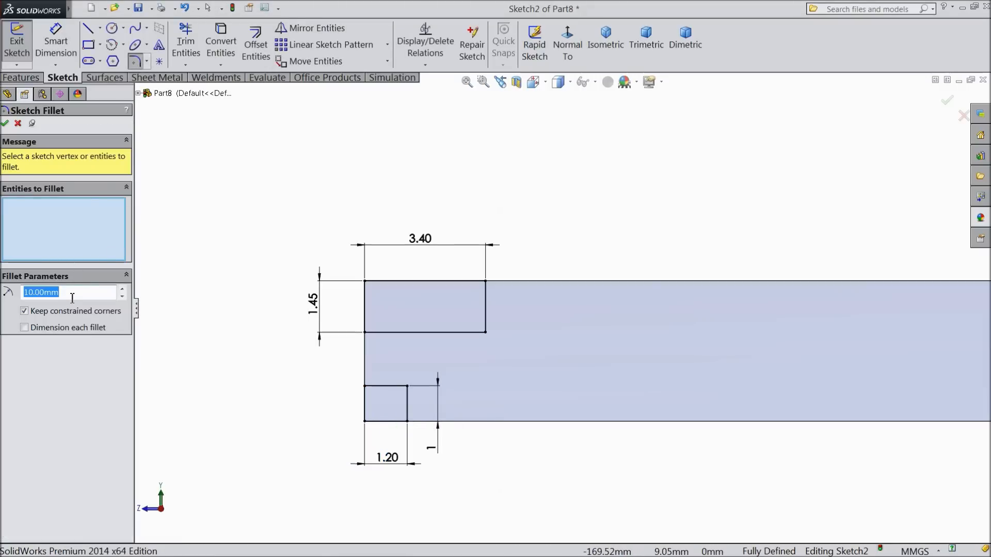
text(1)
key(Return)
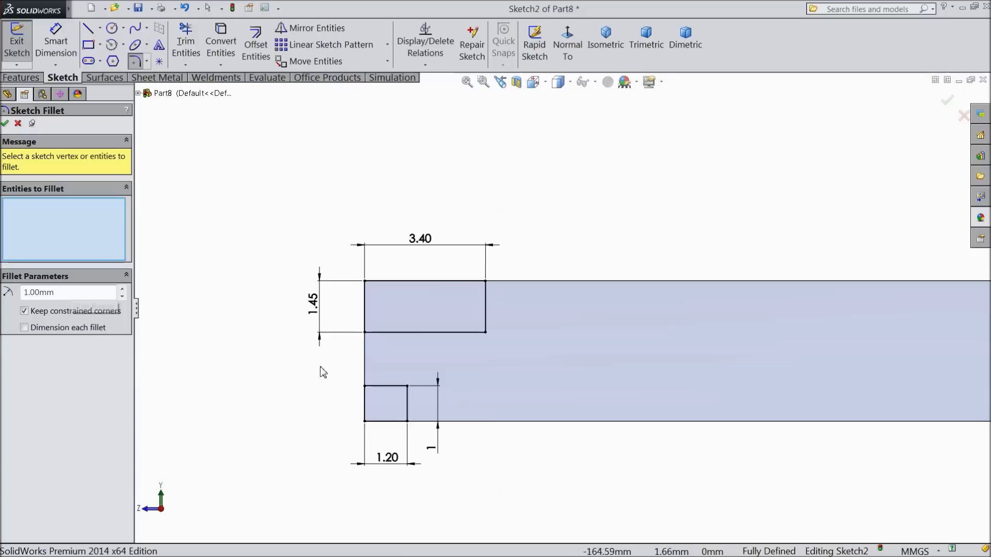
click(485, 333)
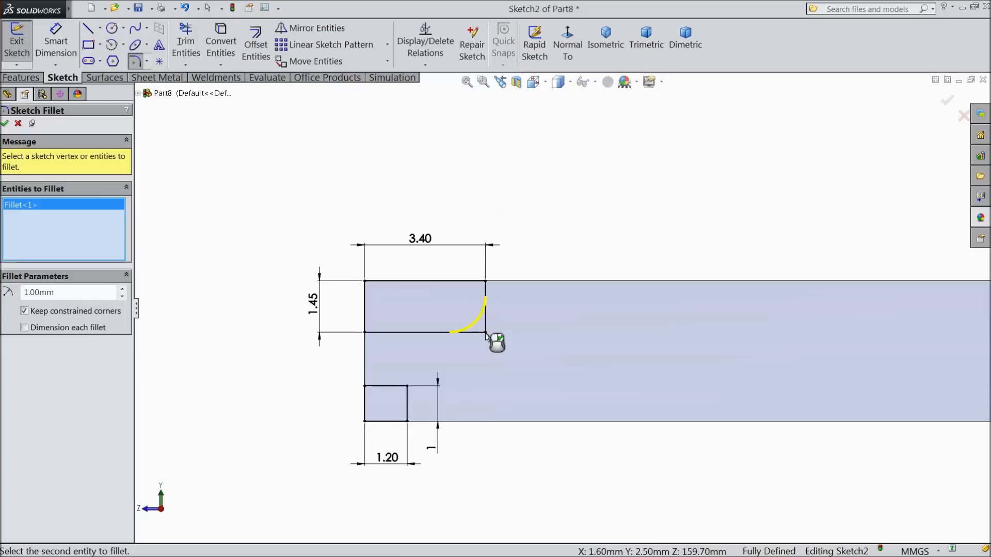
click(5, 124)
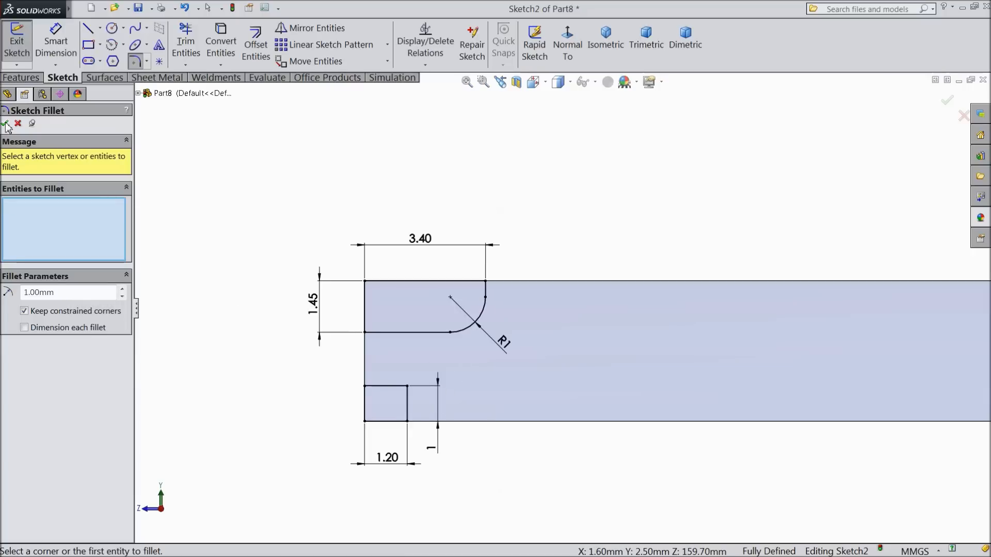
click(5, 123)
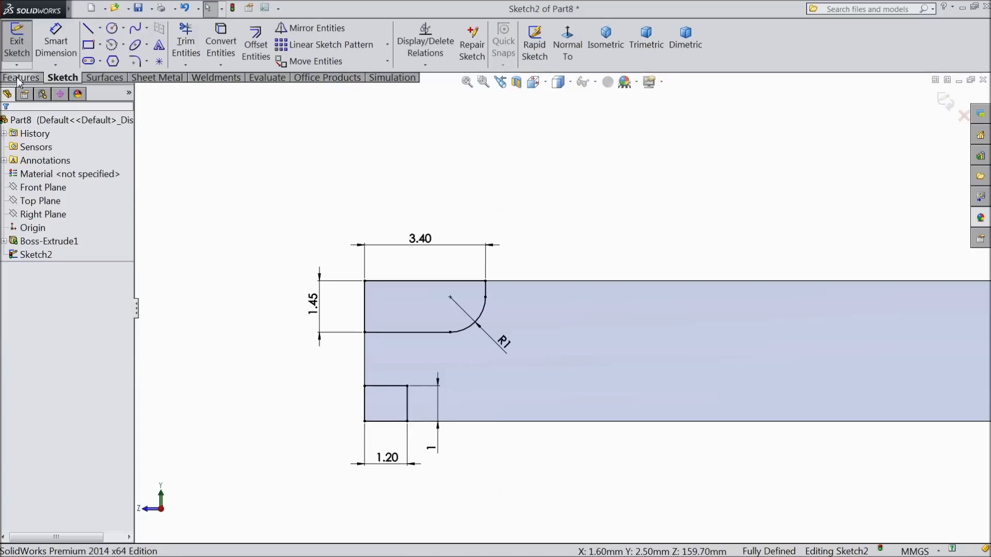
- Cut both sketched notch profiles out of the bar's end with an Extruded Cut set to Through All
click(21, 77)
click(214, 44)
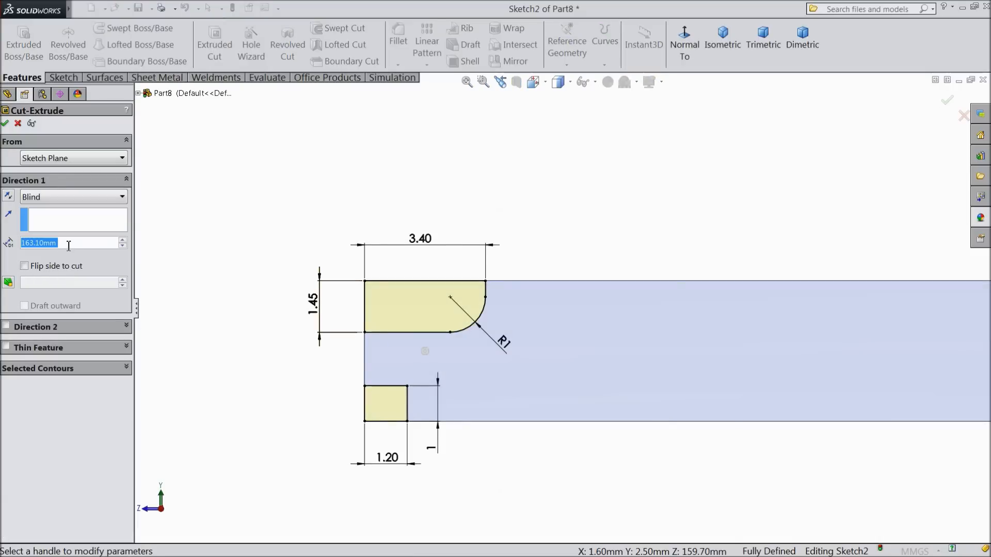
click(51, 198)
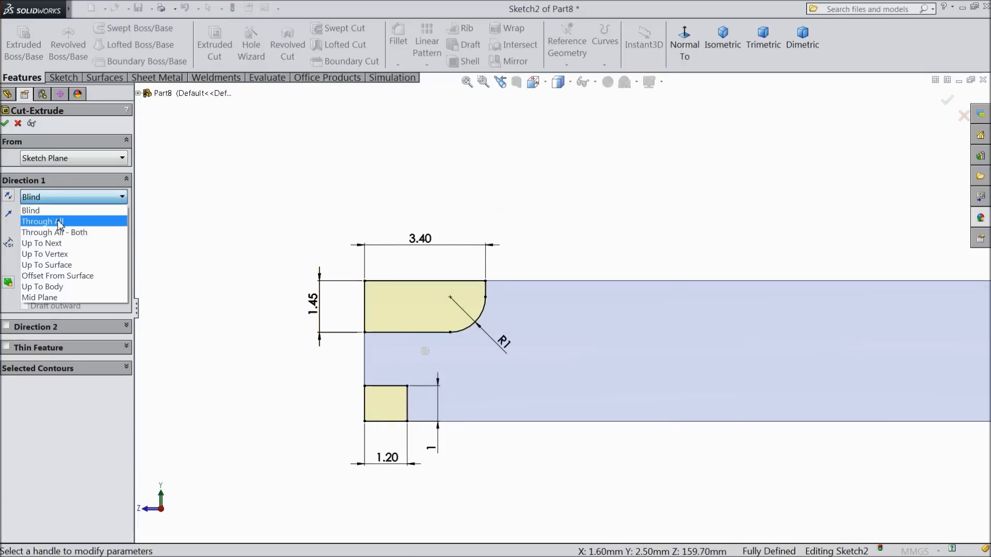
click(57, 223)
click(4, 123)
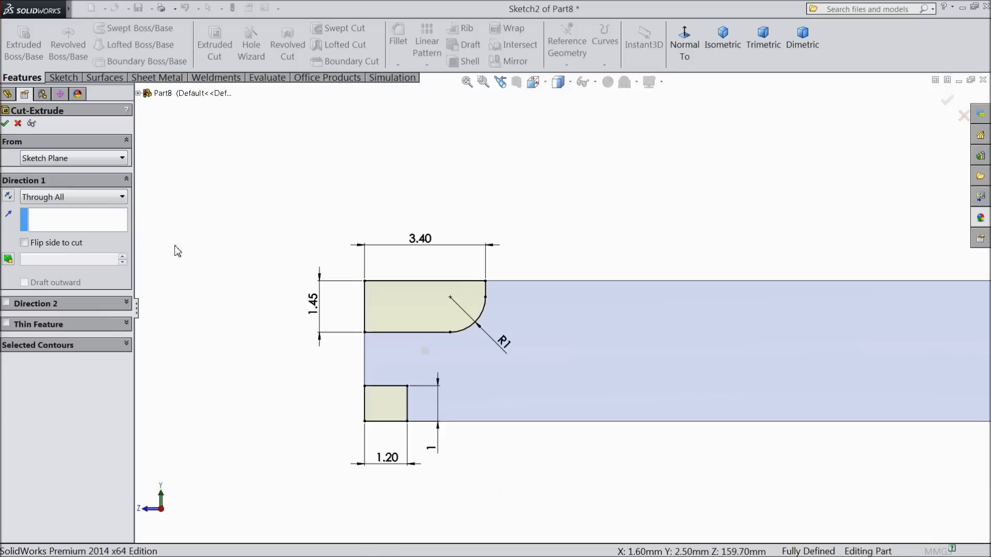
- Apply a green colour (RGB 0, 192, 0) to the whole bar part
click(722, 53)
scroll(529, 349, down, 1)
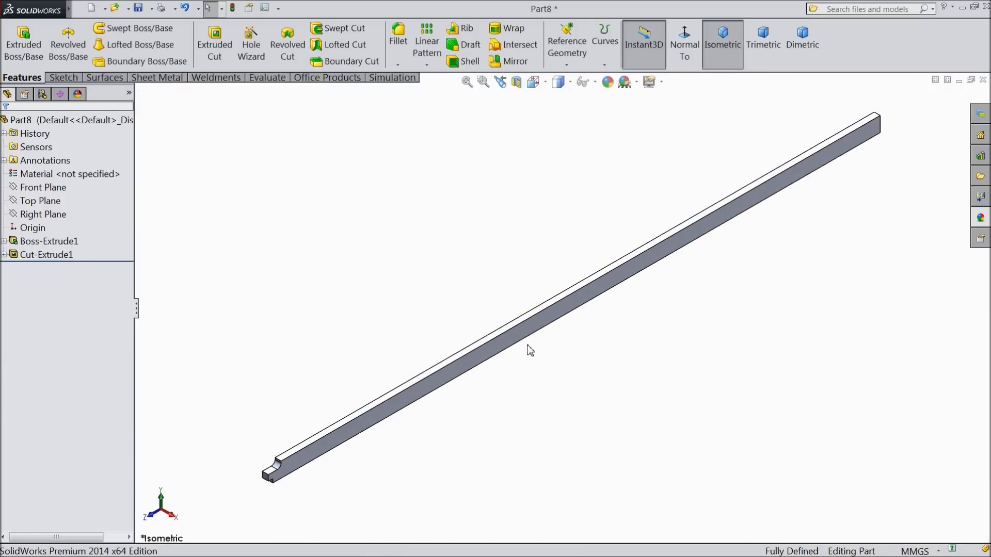
middle_drag(532, 402, 498, 262)
key(Escape)
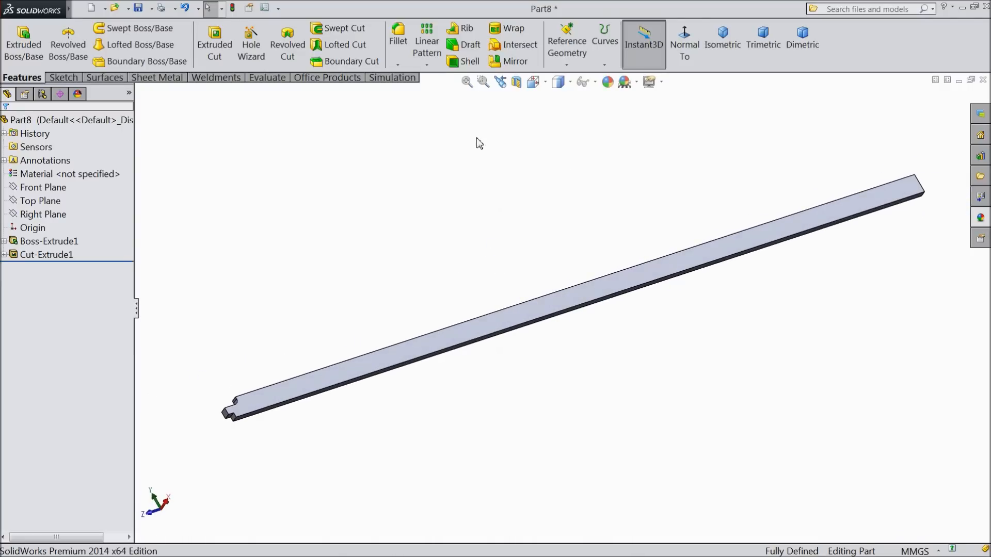
click(114, 122)
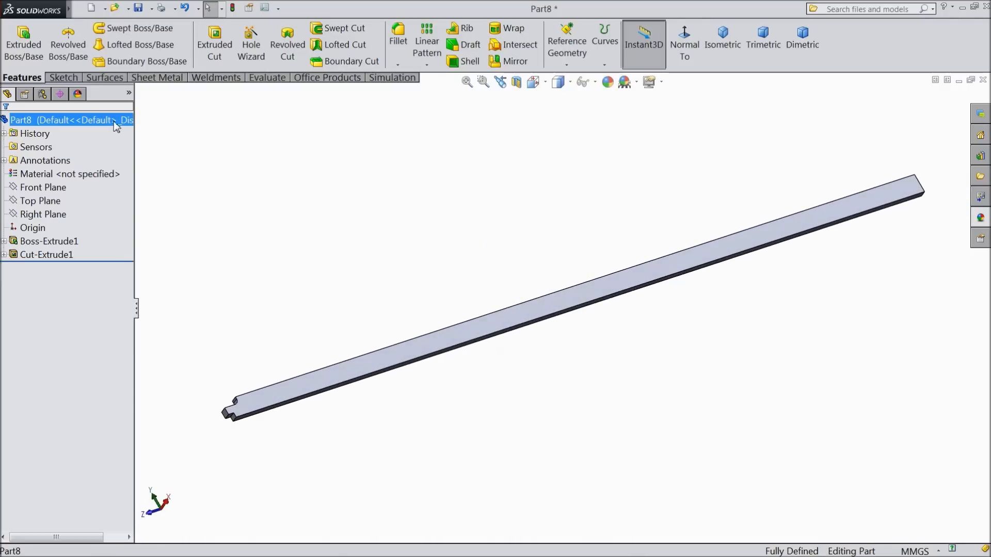
click(608, 82)
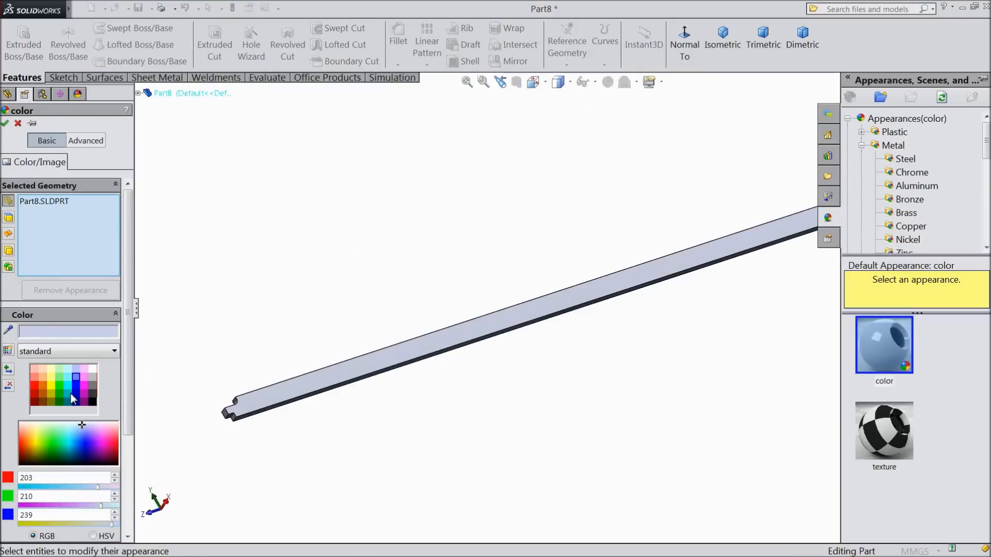
click(60, 394)
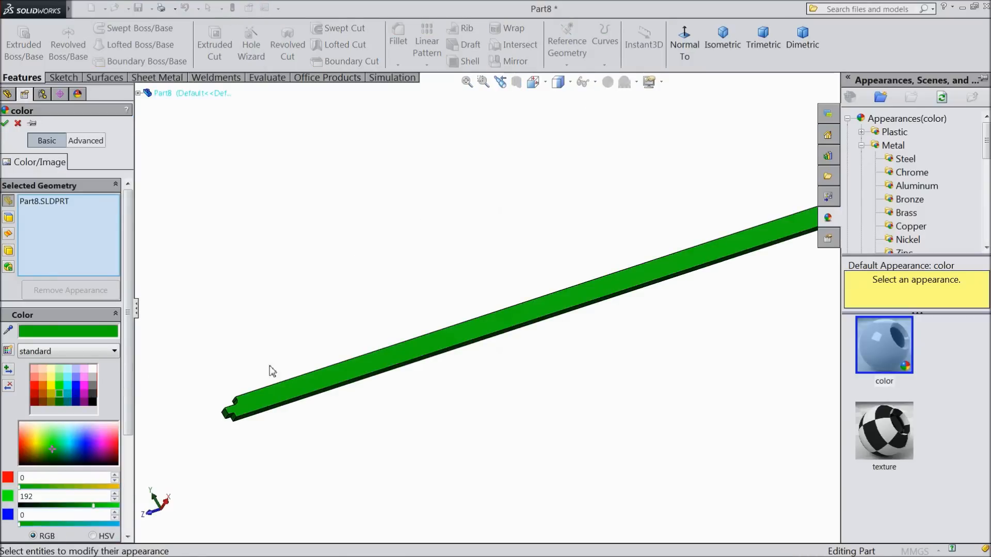
click(5, 123)
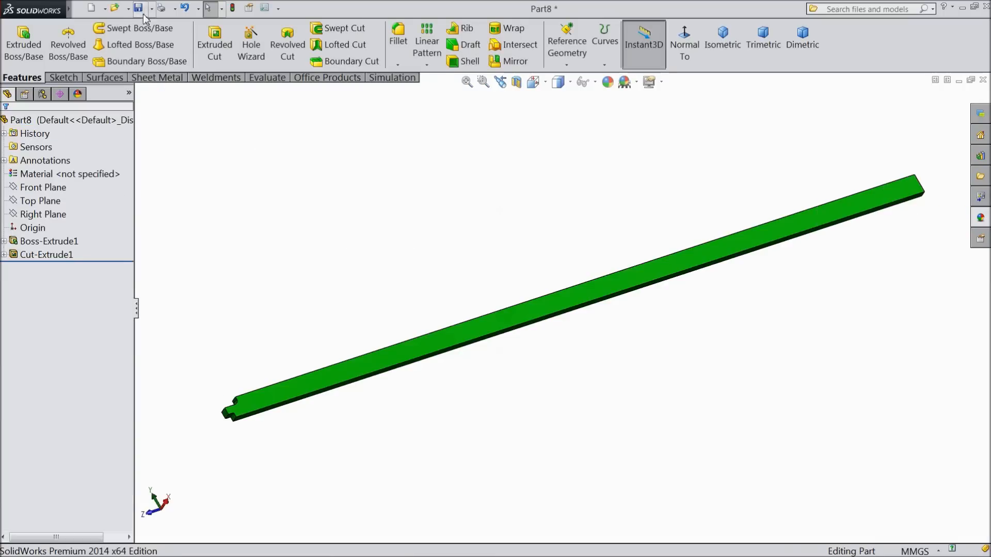
- Save the part as Depth Bar in the Vernier Caliper folder
click(139, 8)
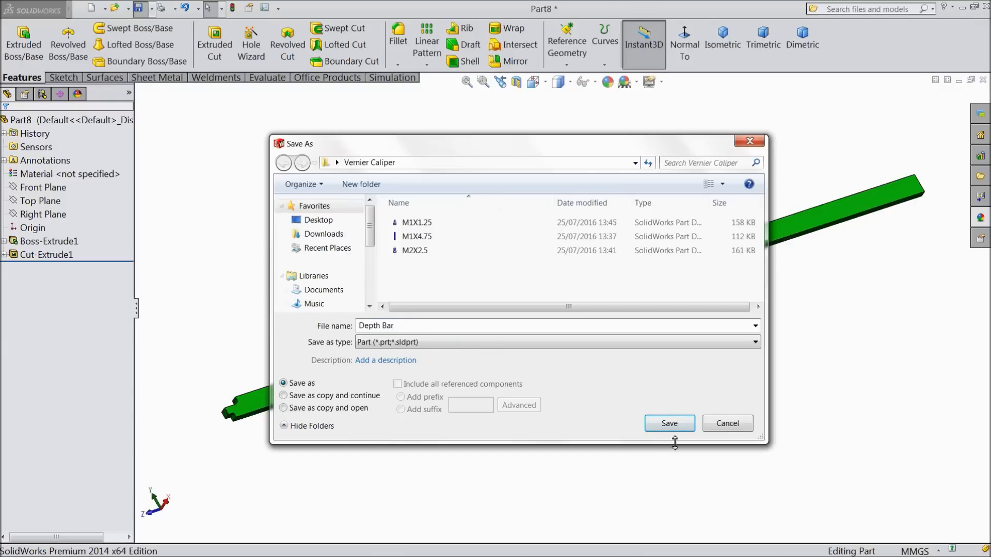
click(670, 425)
middle_drag(689, 334, 726, 286)
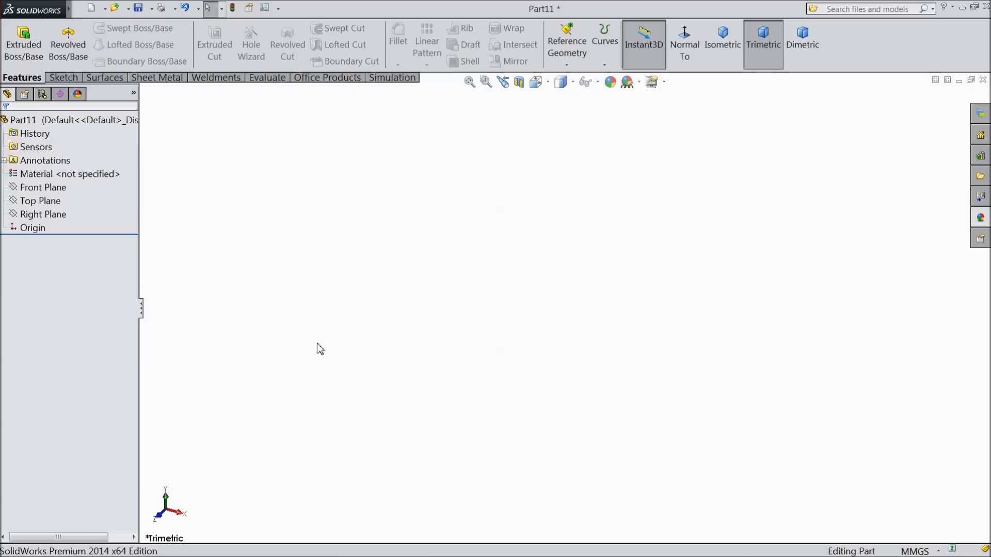
- Sketch a circle centred on the origin on the Front Plane and set its diameter to 2 mm
click(51, 187)
click(107, 175)
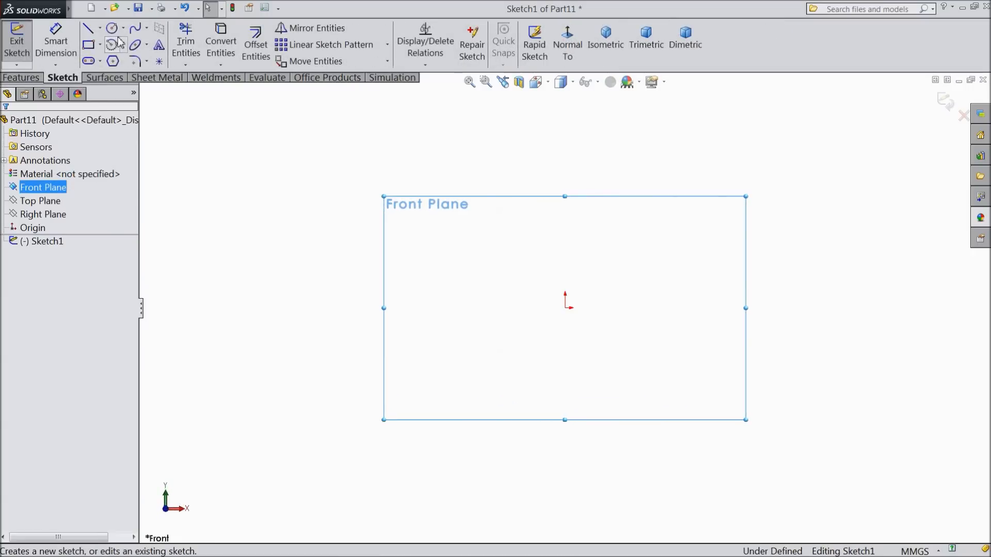
click(112, 29)
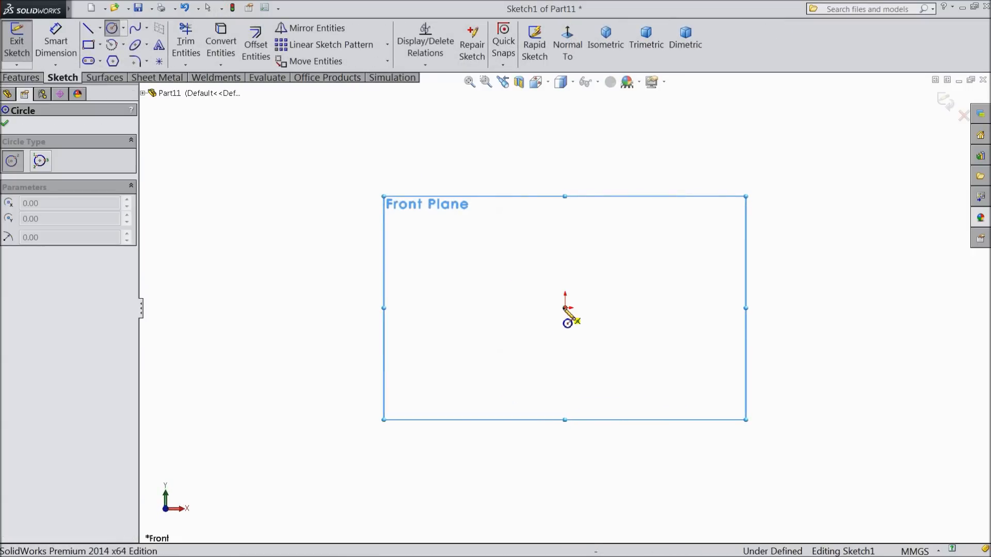
click(565, 308)
click(461, 289)
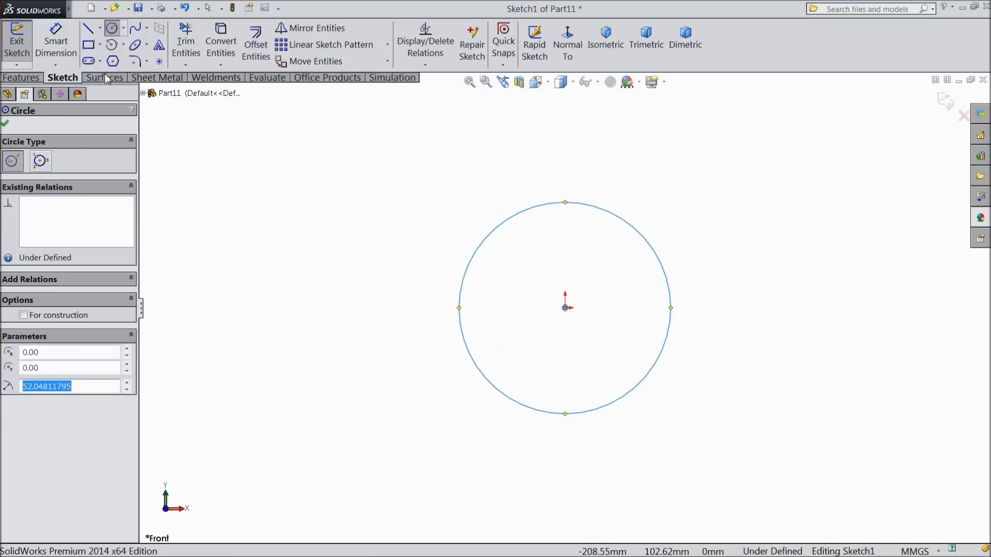
click(56, 43)
click(460, 315)
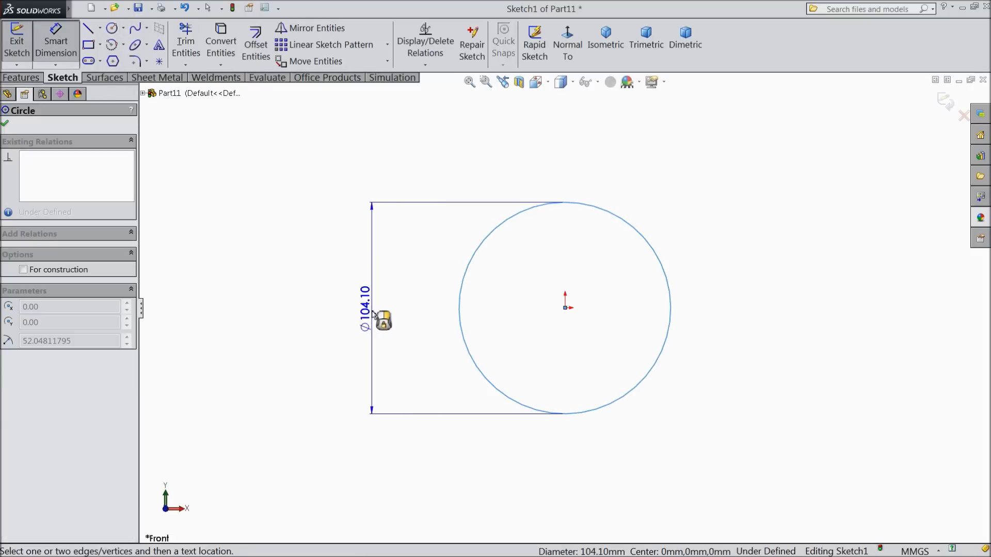
click(372, 314)
text(2)
click(317, 297)
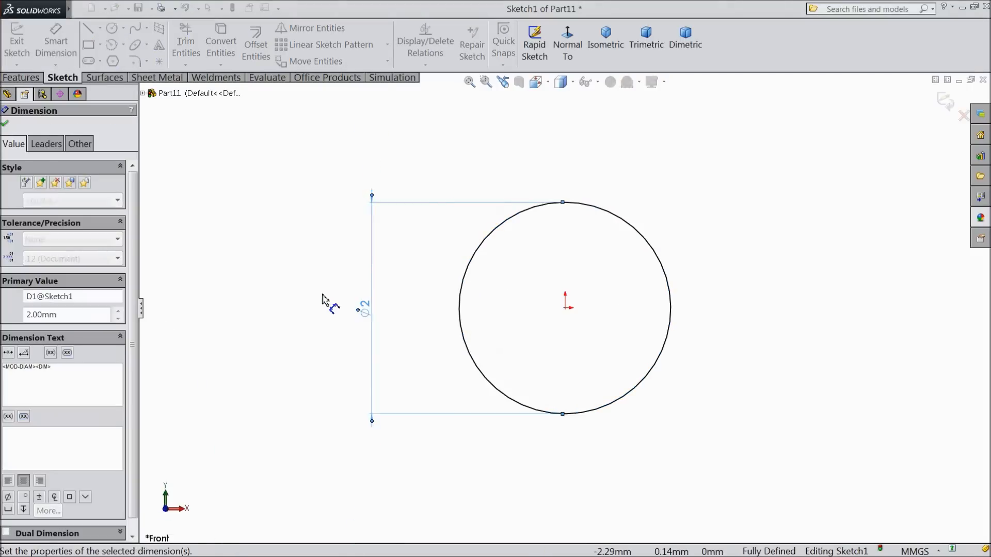
- Extrude the 2 mm circle into a blind cylinder 6.5 mm long
click(41, 77)
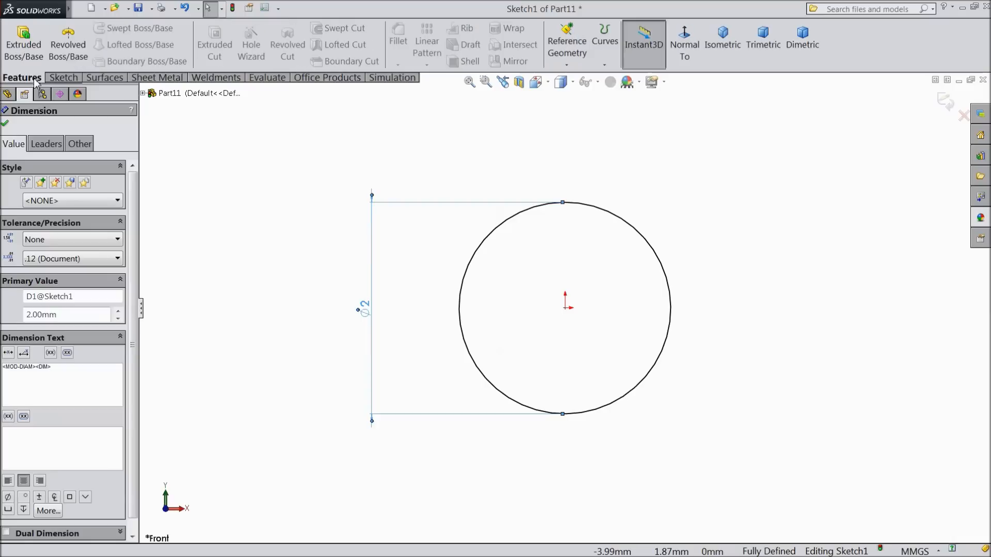
click(23, 44)
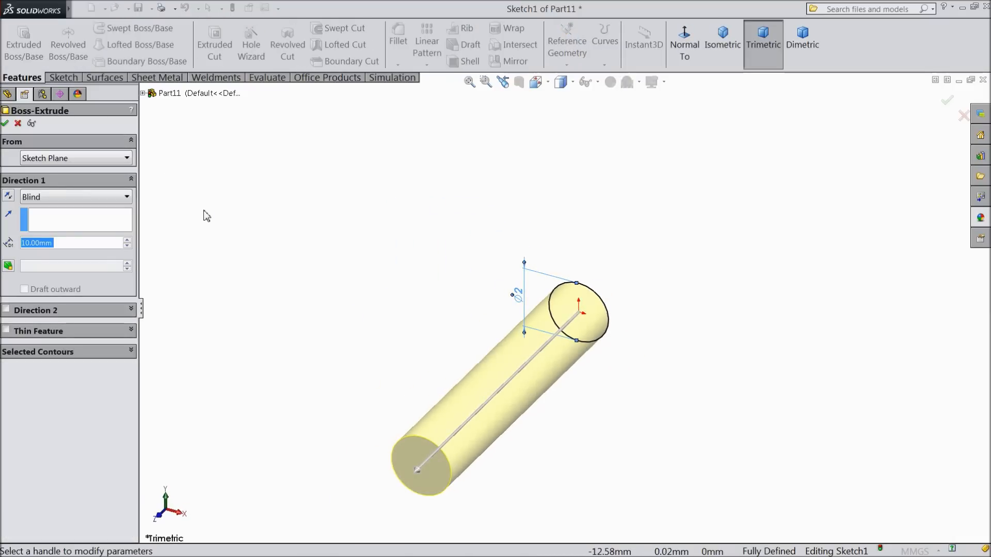
text(6.5)
key(Return)
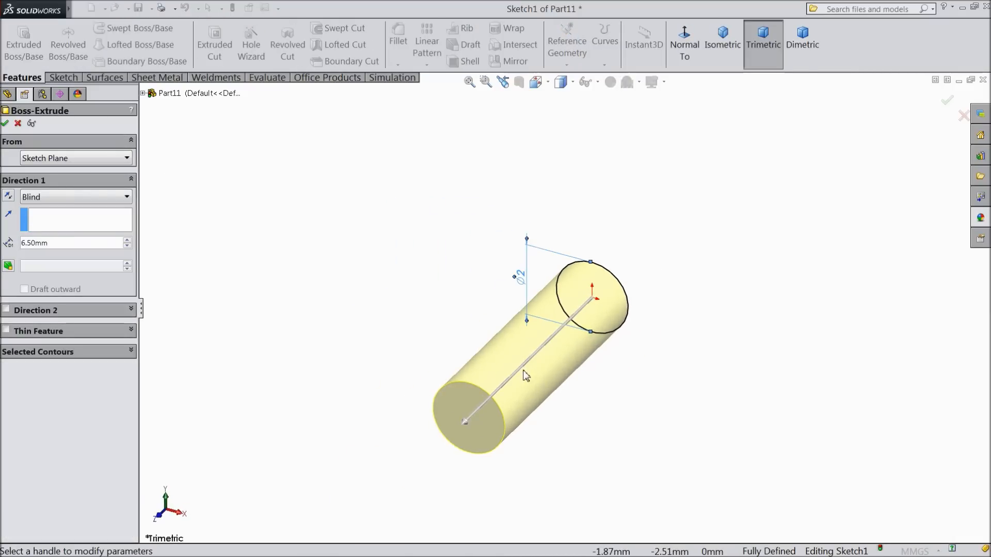
click(7, 124)
- Start a sketch on the cylinder's flat end face and draw a concentric circle about 5.9 mm in diameter
middle_drag(423, 241, 321, 382)
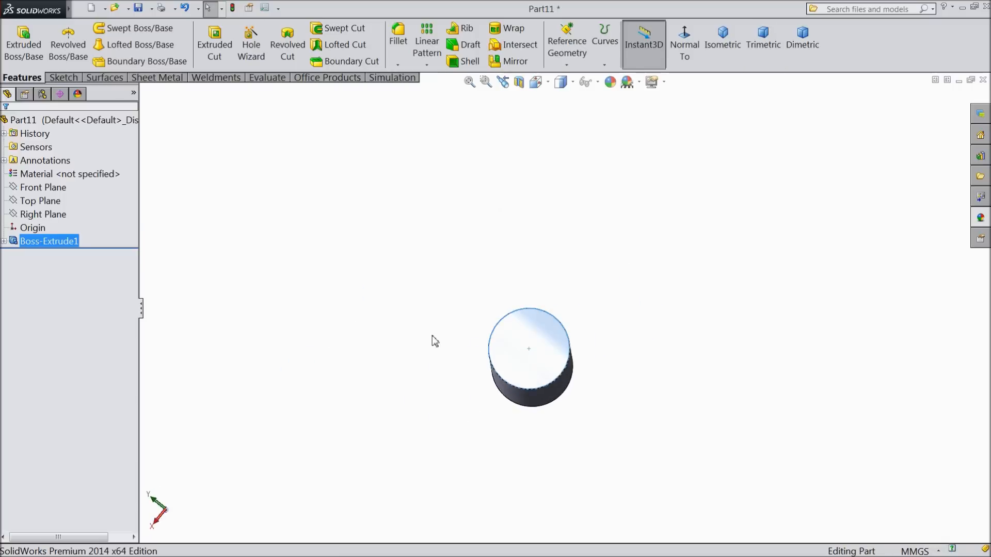
middle_drag(433, 341, 603, 357)
click(626, 357)
click(669, 337)
middle_drag(671, 345, 645, 366)
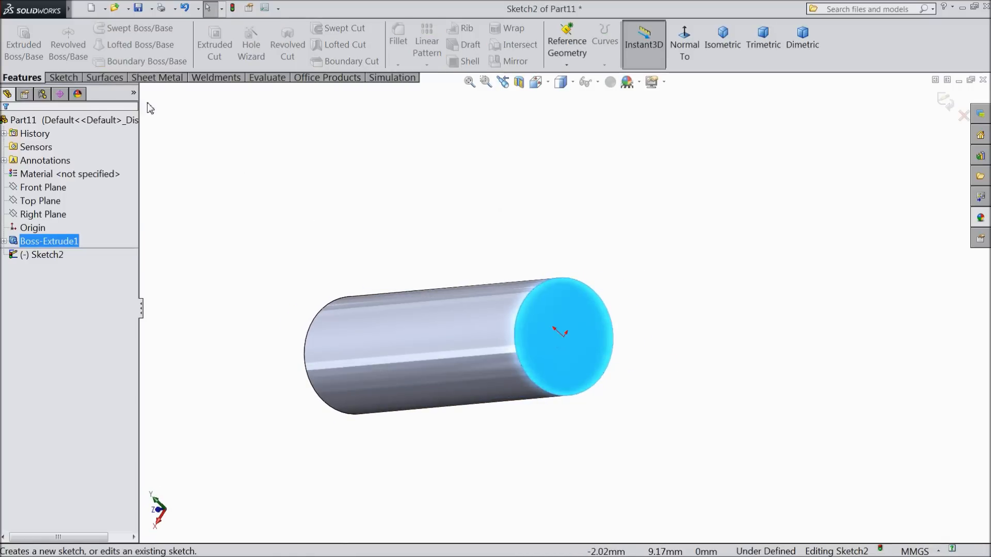
click(64, 77)
click(112, 28)
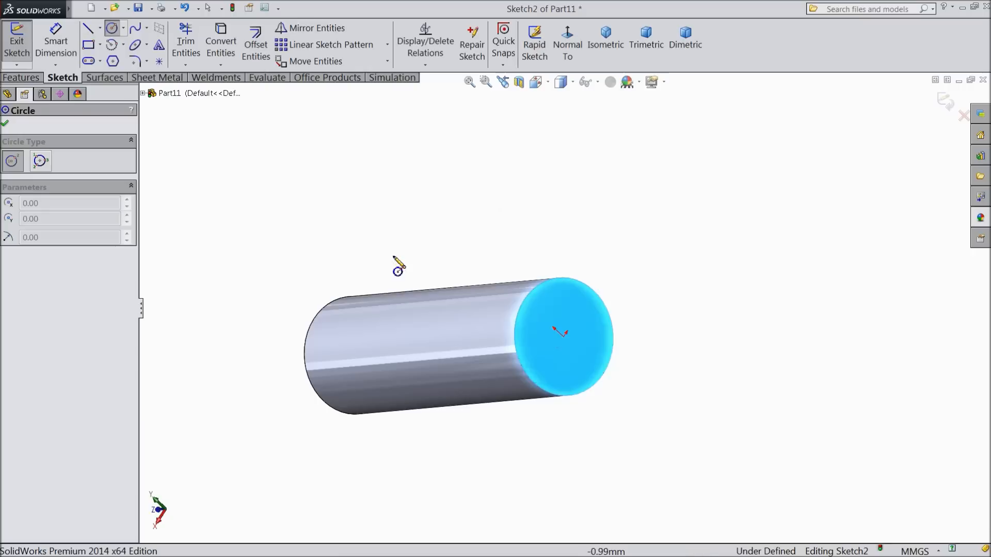
click(563, 336)
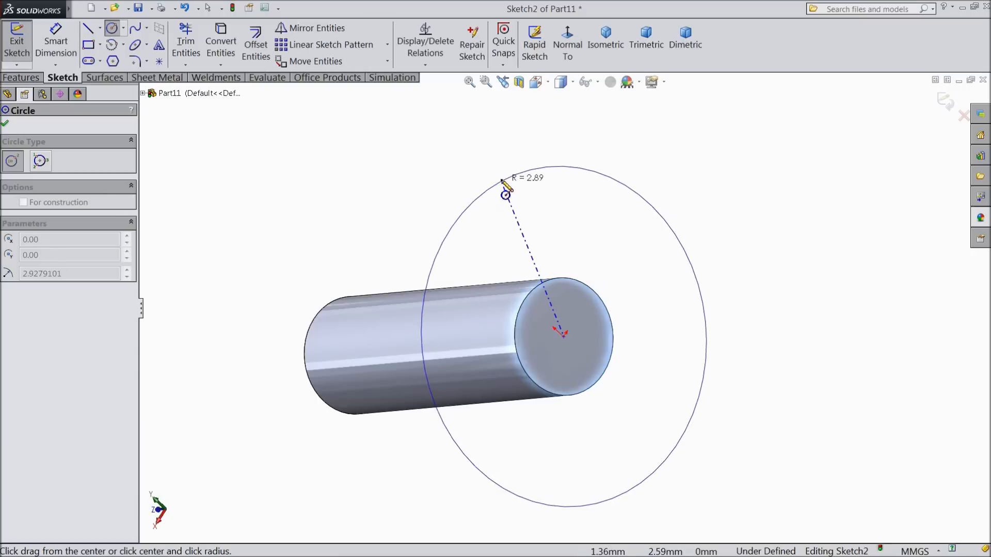
click(504, 195)
- Set the new circle's diameter to 7 mm
click(55, 41)
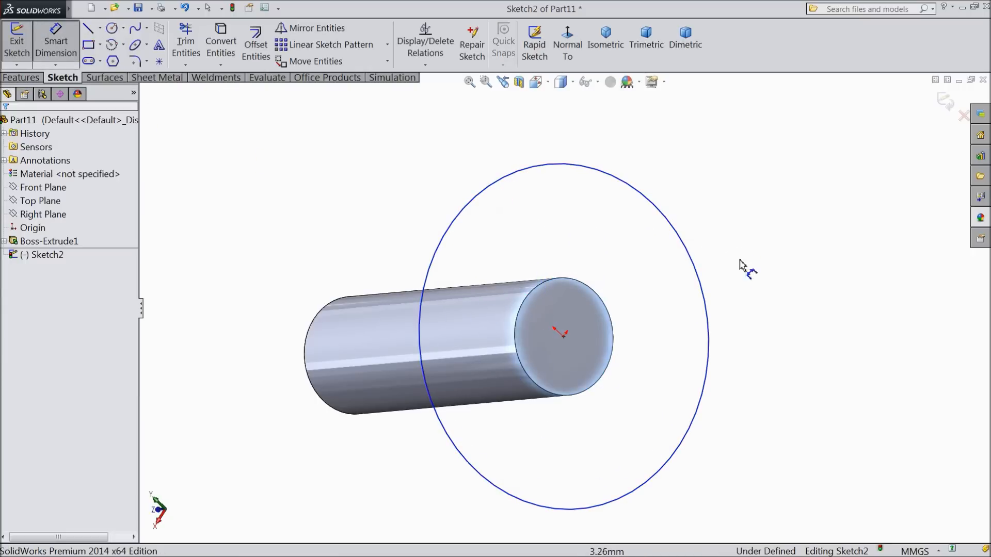
click(707, 302)
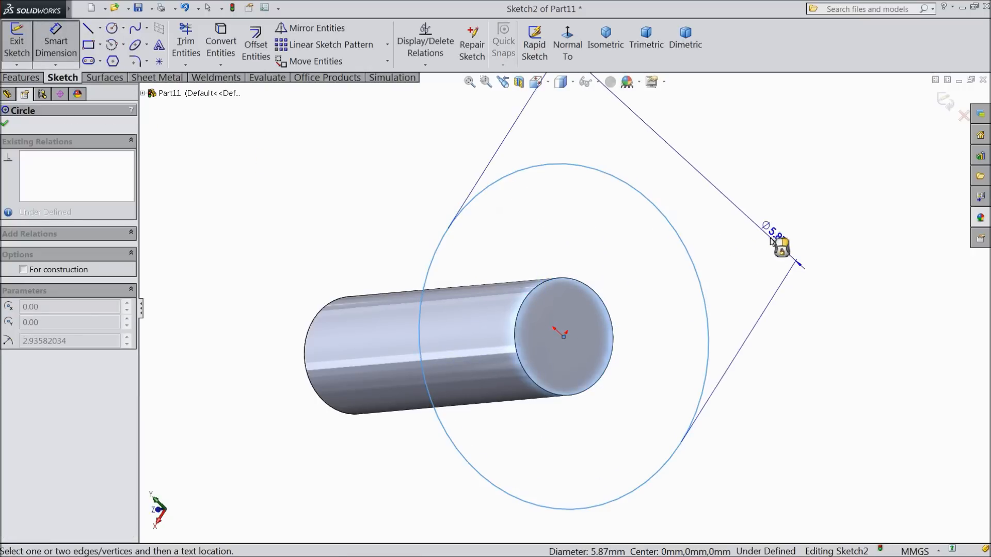
click(717, 206)
text(7)
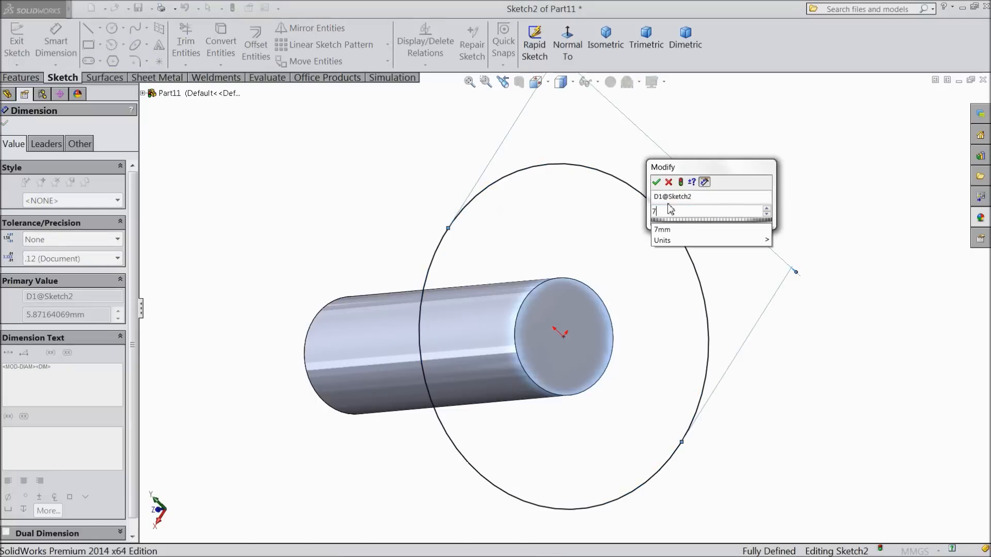
click(656, 181)
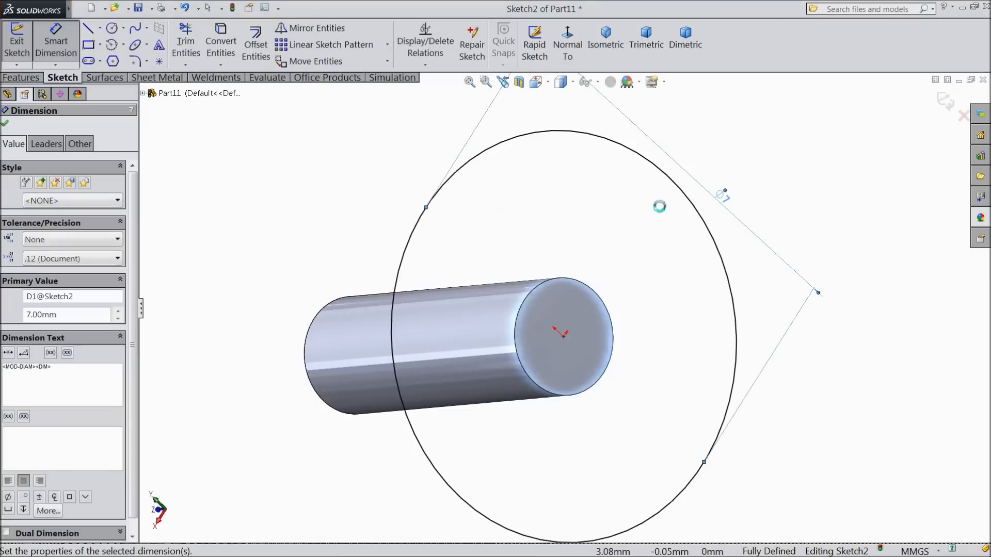
click(5, 123)
- Extrude the 7 mm circle 4 mm away from the shaft as a head merged with the cylinder
click(29, 78)
click(24, 47)
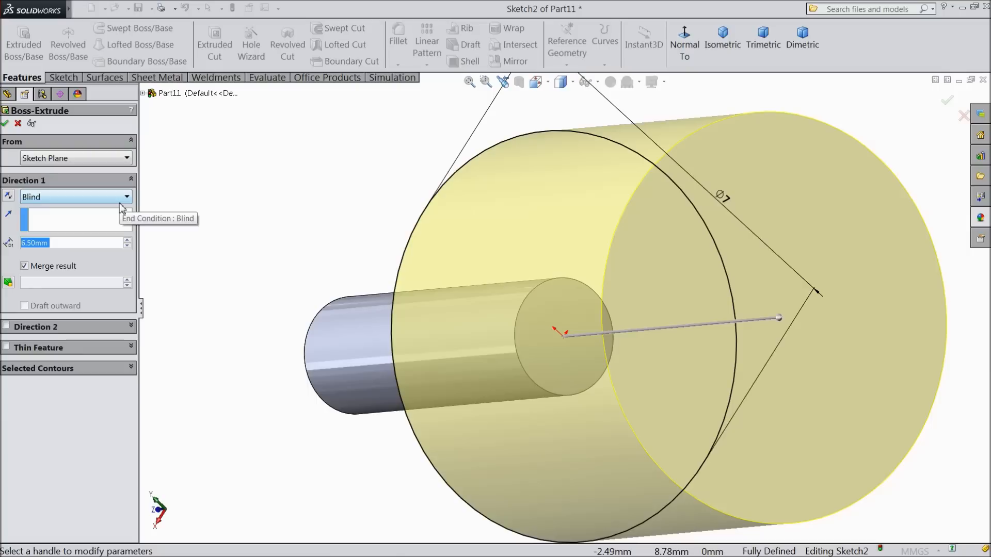
text(4)
key(Return)
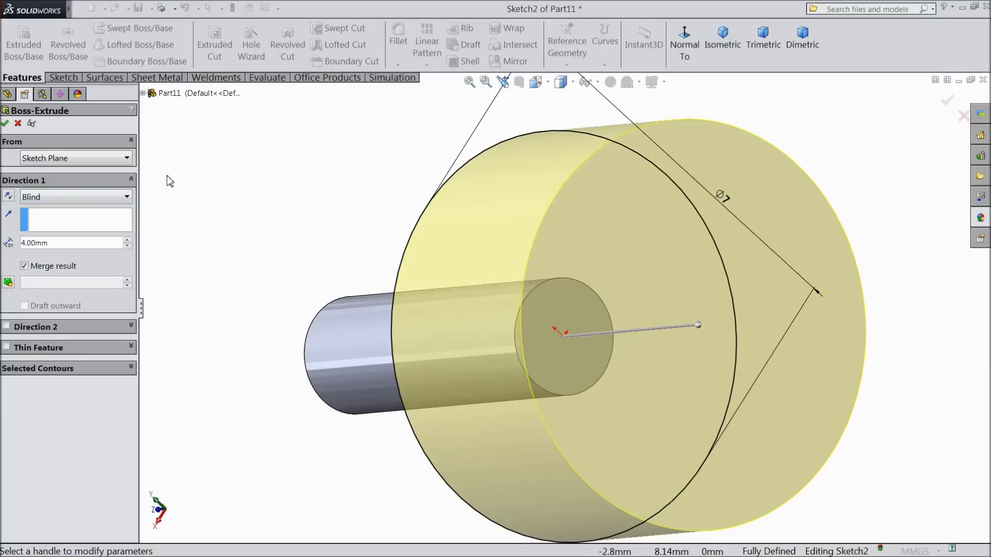
click(6, 123)
- Start a sketch on the head's outer face, viewed straight on, and draw a vertical centerline from the origin up to the rim
mouse_move(283, 248)
middle_down()
mouse_move(294, 256)
mouse_move(285, 252)
middle_up()
click(539, 315)
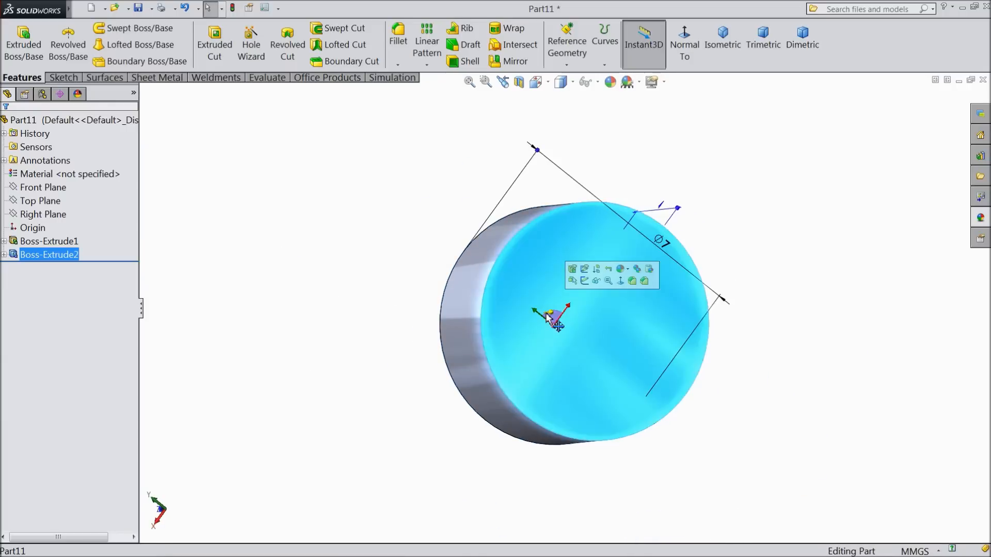
click(587, 284)
click(681, 49)
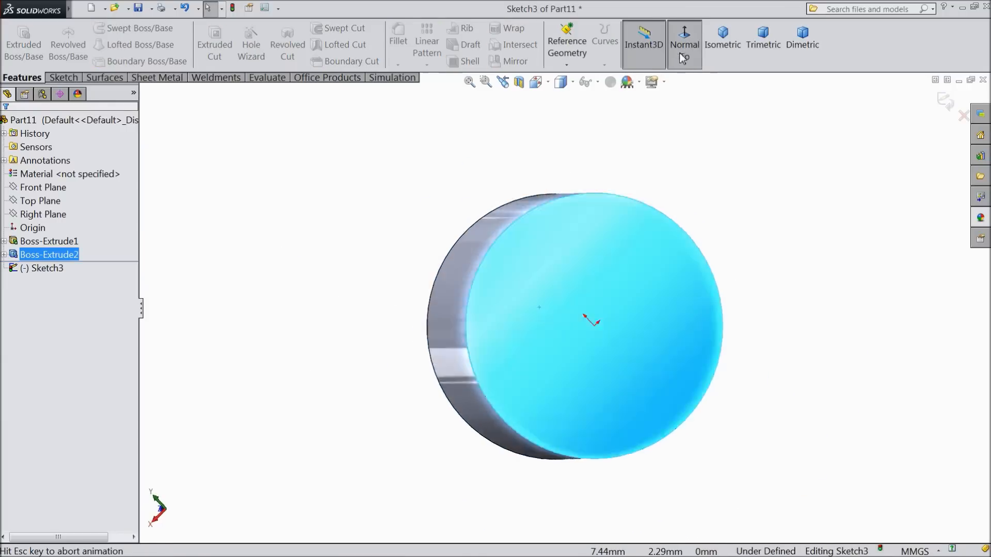
click(72, 77)
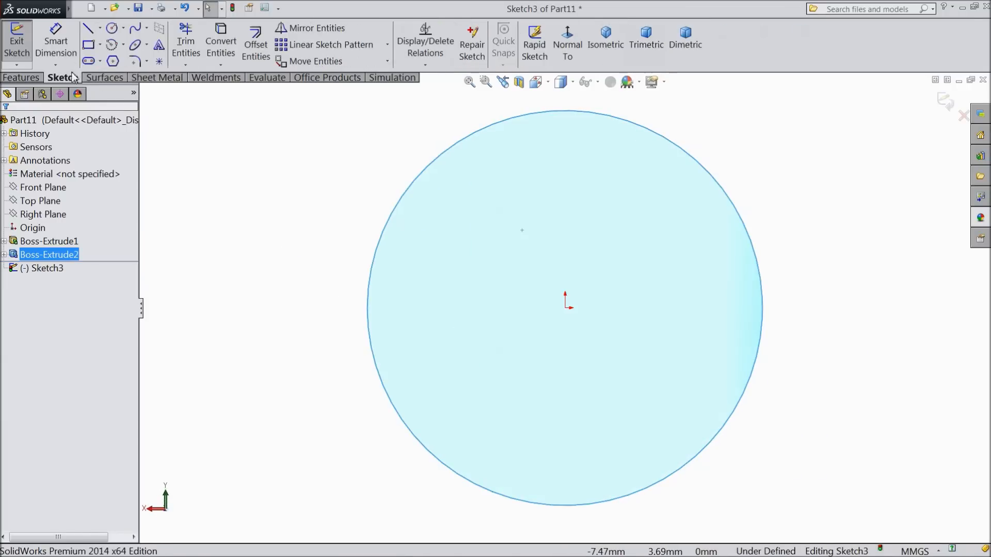
click(100, 29)
click(109, 60)
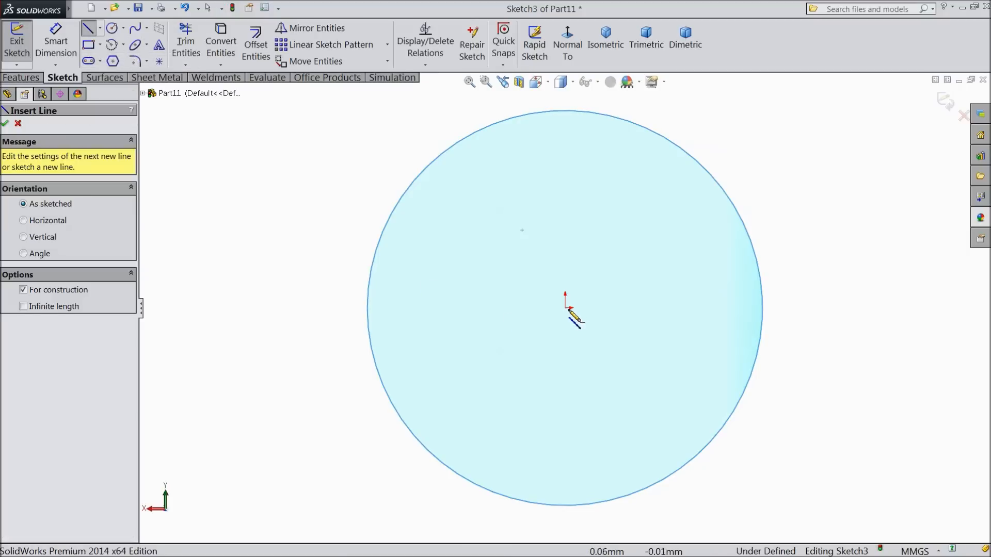
click(566, 308)
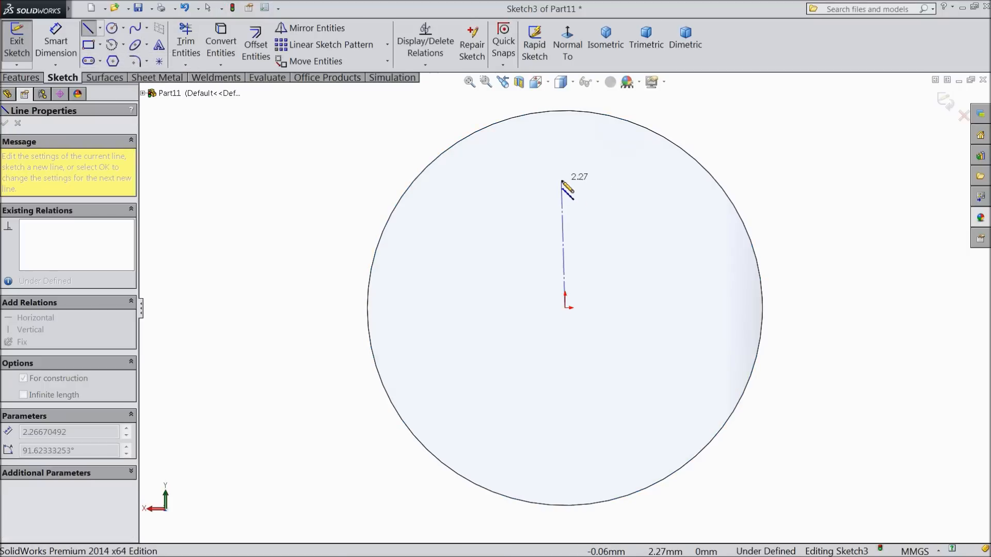
click(566, 111)
right_click(661, 109)
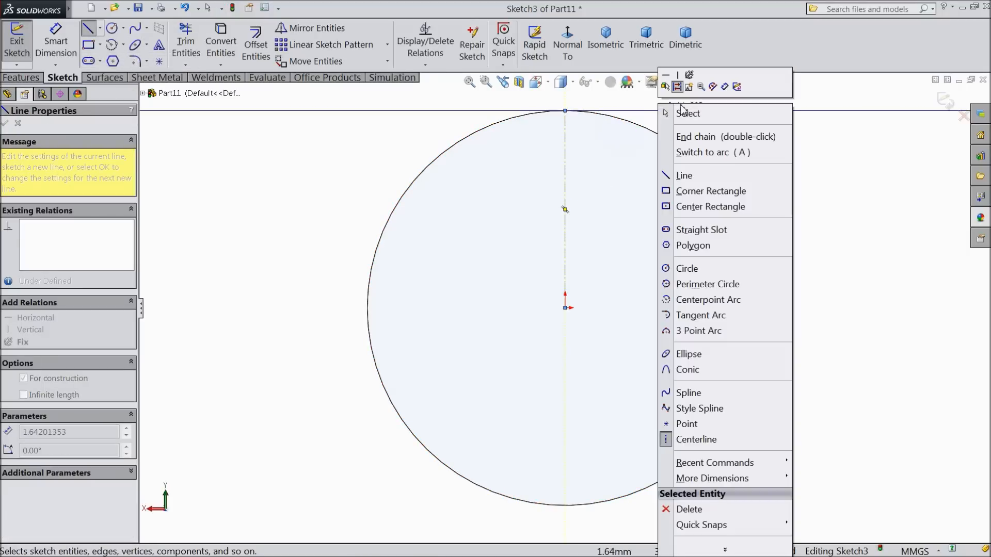
click(681, 130)
key(Escape)
- Convert the head's circular edge into the sketch and draw a V of two lines about 0.35 mm long from the rim to the centerline
click(627, 122)
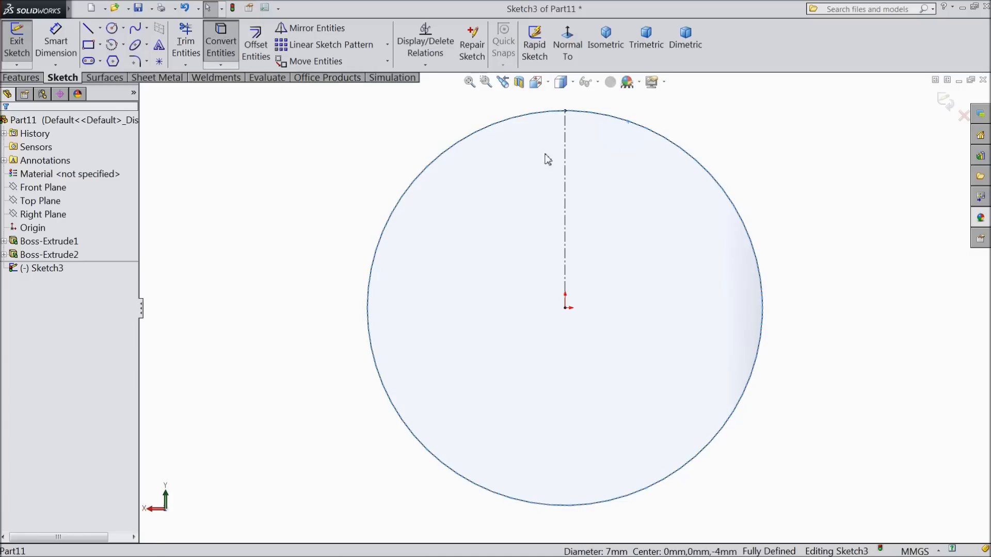
scroll(568, 157, down, 5)
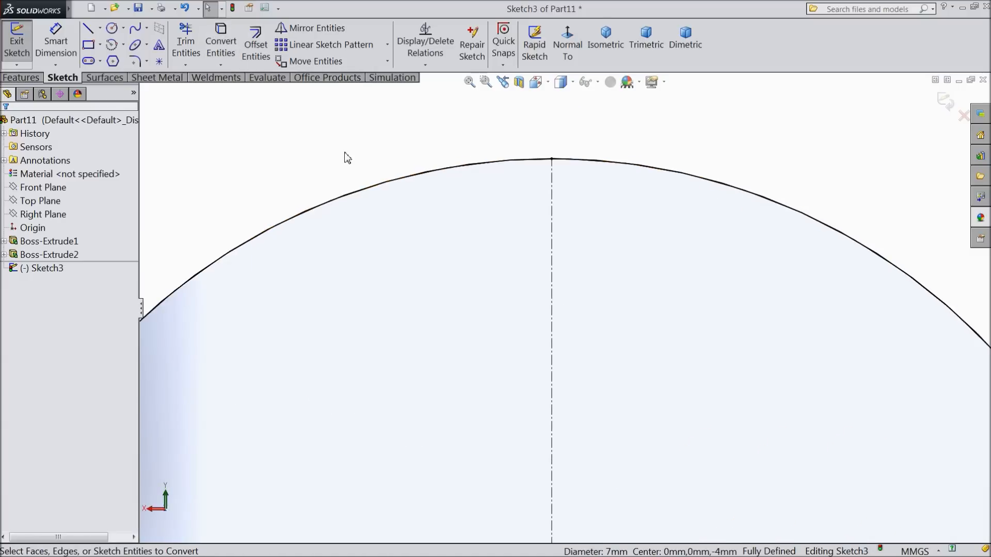
click(88, 28)
scroll(537, 221, up, 2)
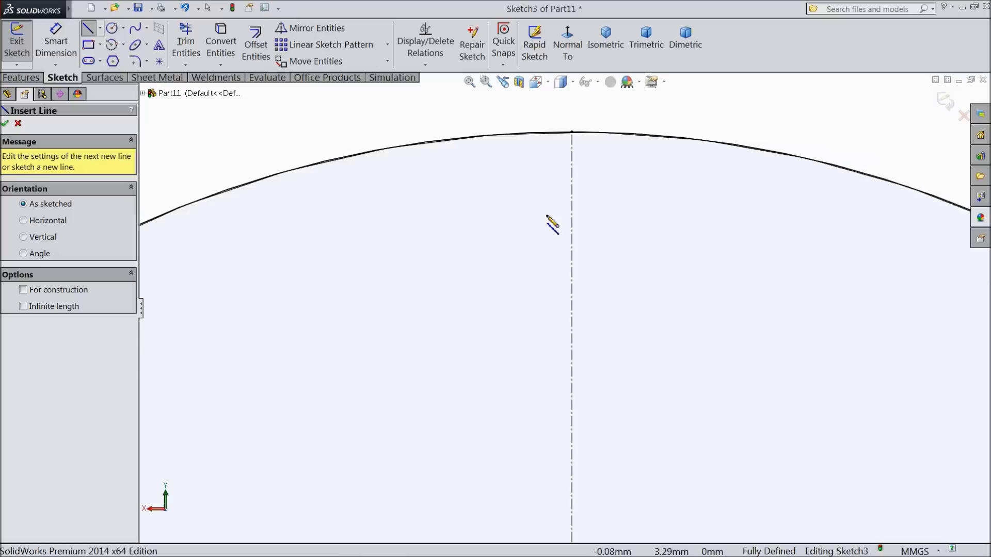
click(630, 164)
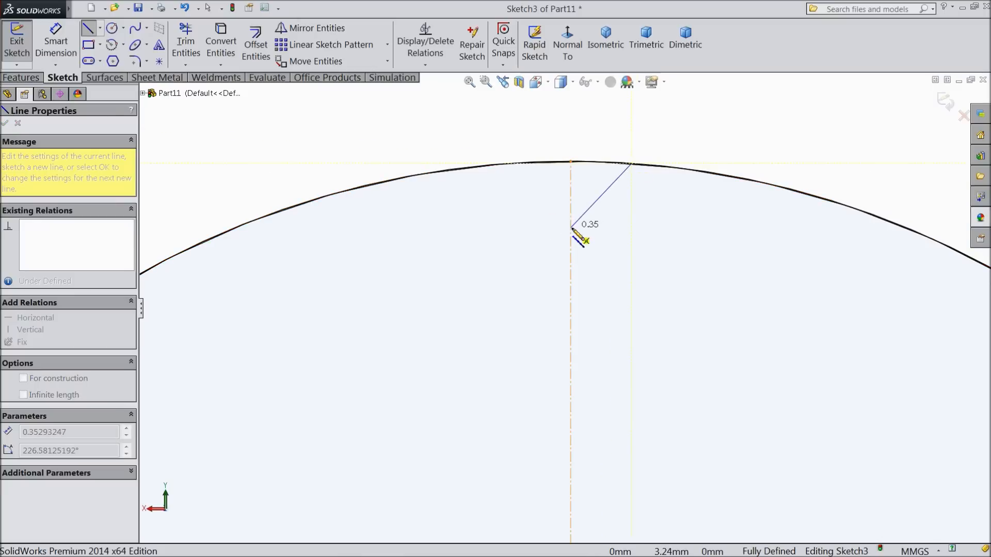
click(570, 227)
click(519, 164)
right_click(470, 138)
click(488, 116)
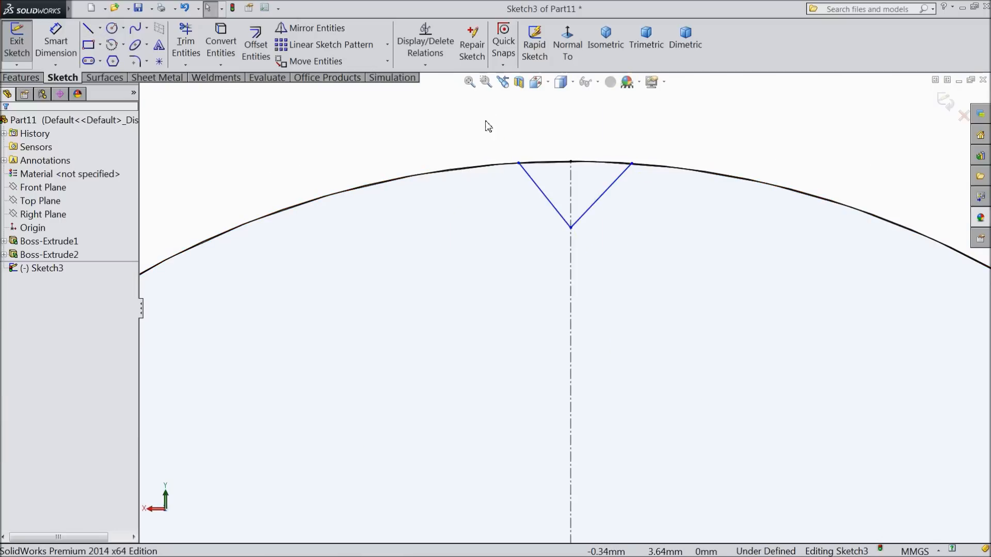
- Make the two lines of the V notch perpendicular to each other and equal in length
click(581, 219)
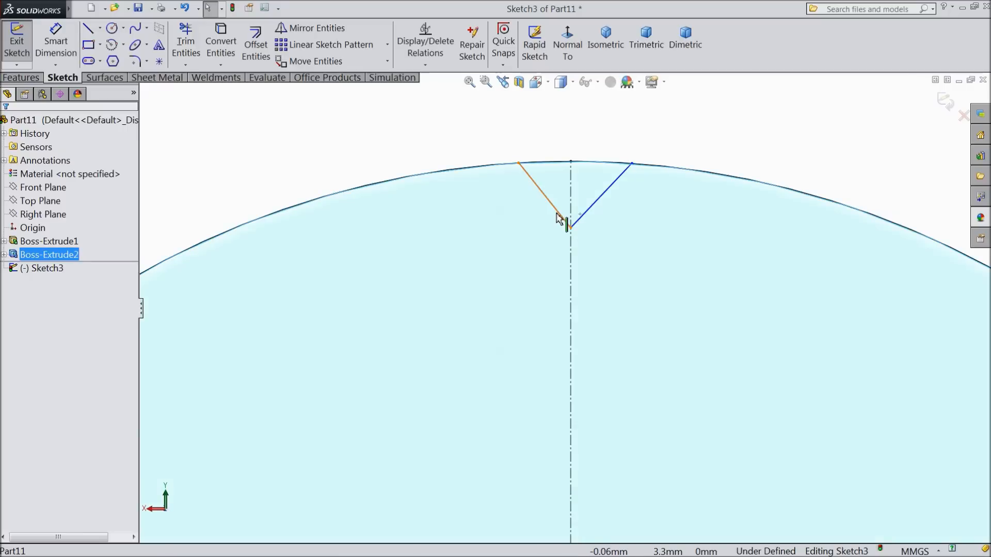
ctrl+click(559, 213)
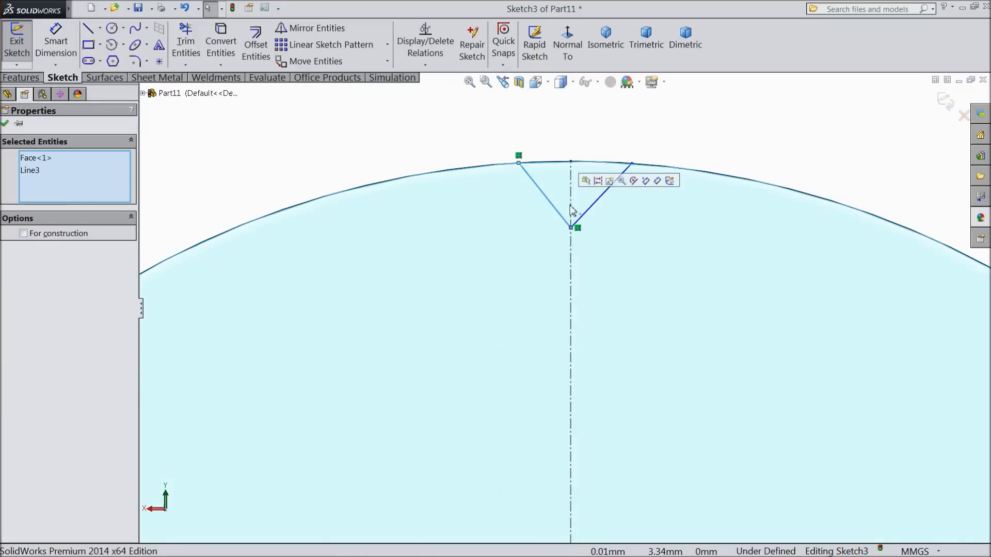
click(534, 148)
click(587, 211)
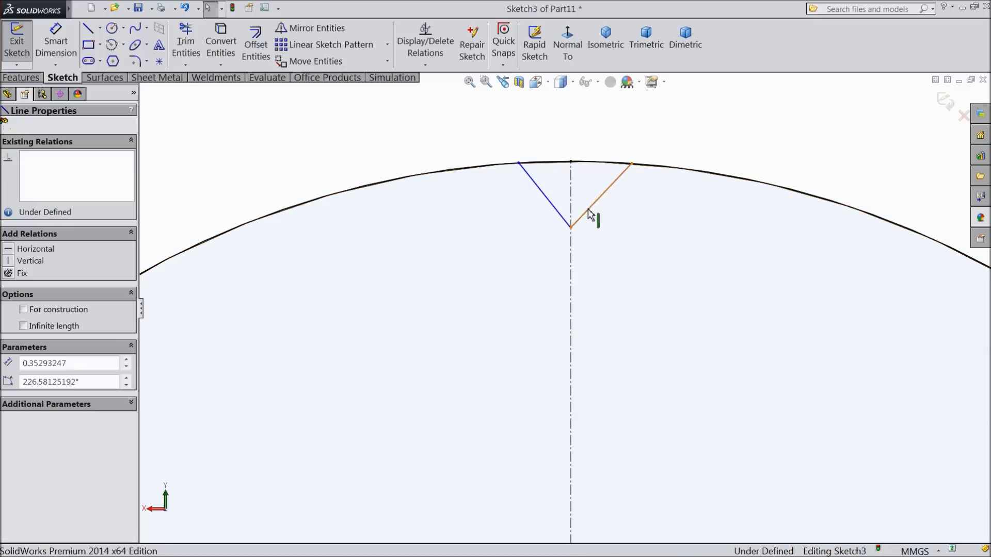
ctrl+click(561, 218)
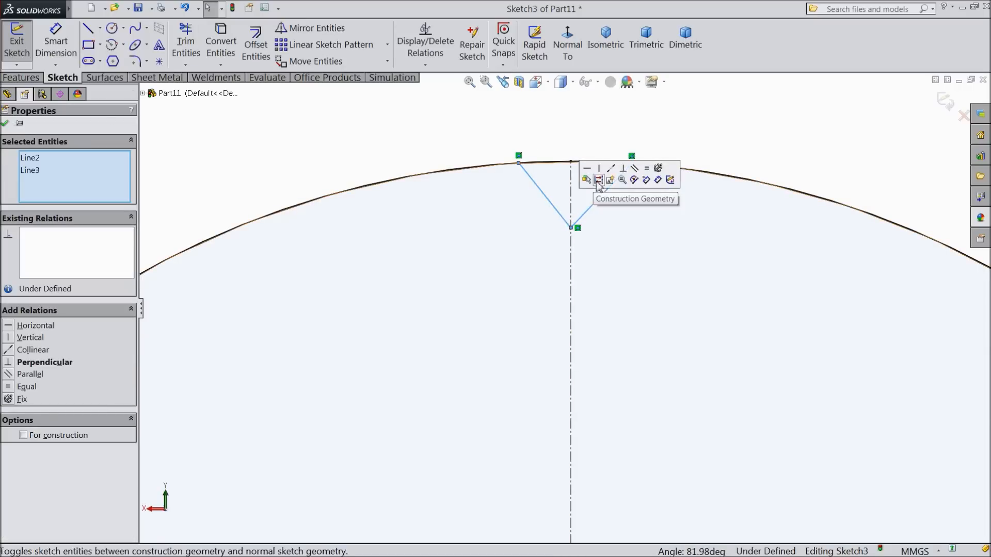
click(626, 173)
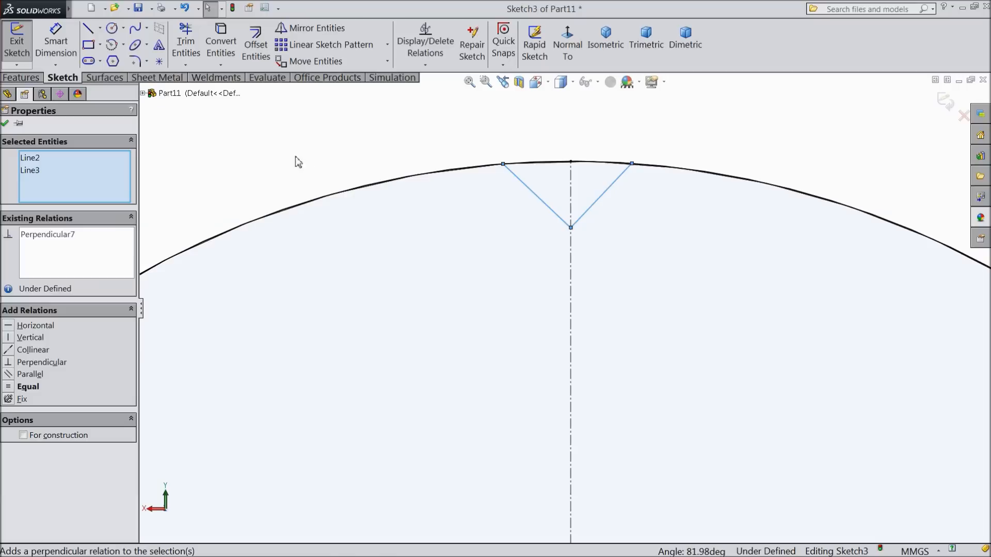
click(9, 387)
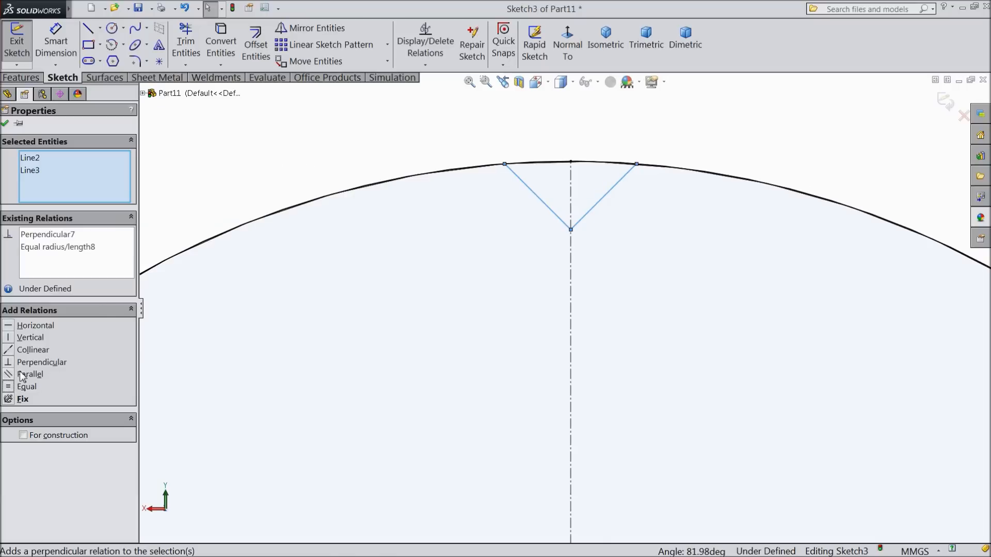
- Trim away the converted head circle outside the V notch, leaving only the short arc that closes the notch profile
click(5, 124)
click(183, 55)
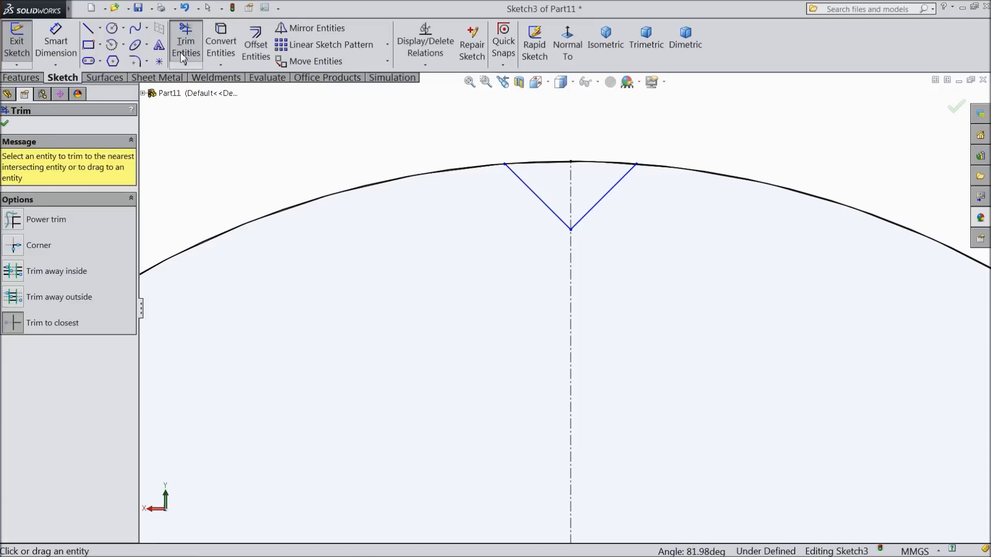
click(268, 216)
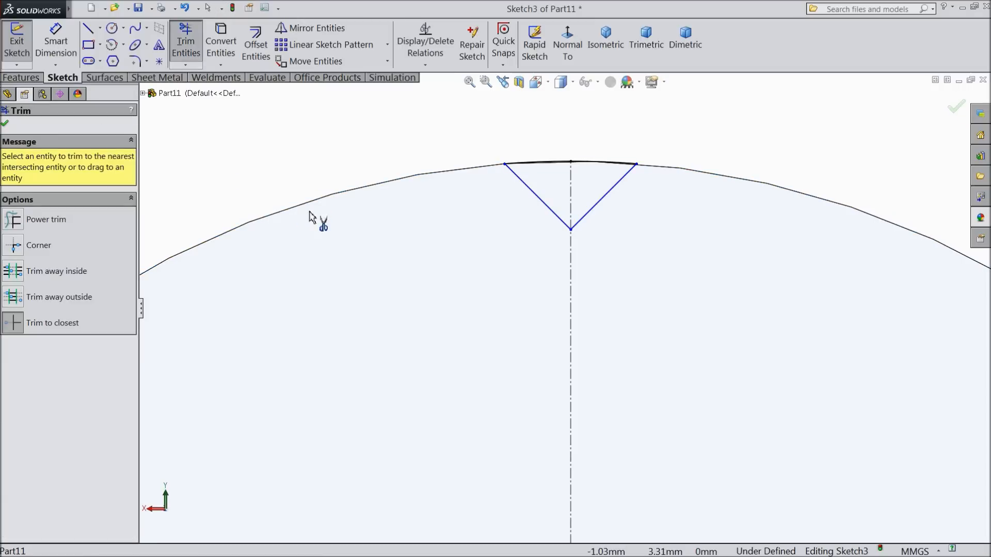
click(5, 124)
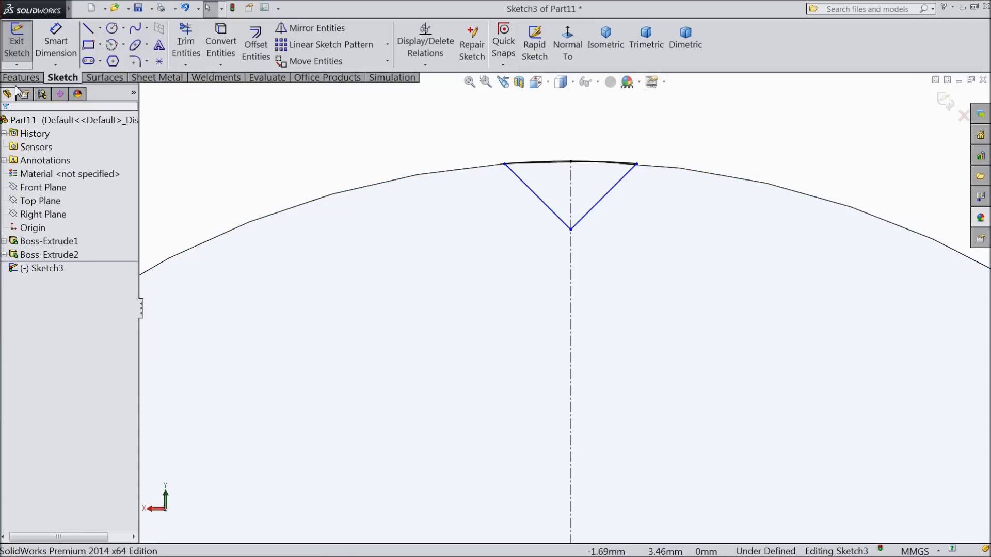
- Cut the V notch profile through all along the head with an Extruded Cut
click(20, 77)
click(214, 47)
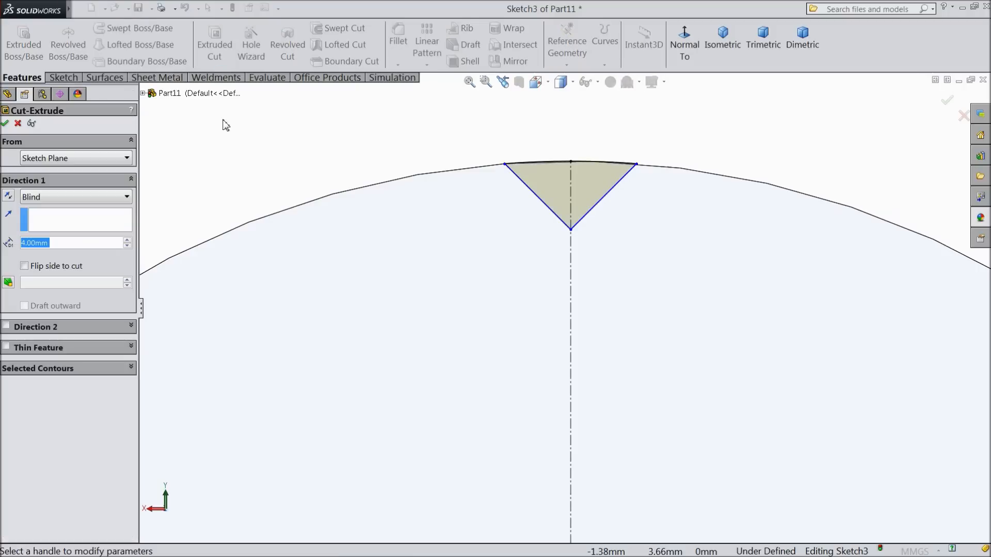
middle_drag(295, 248, 362, 297)
scroll(622, 343, down, 7)
scroll(670, 289, down, 3)
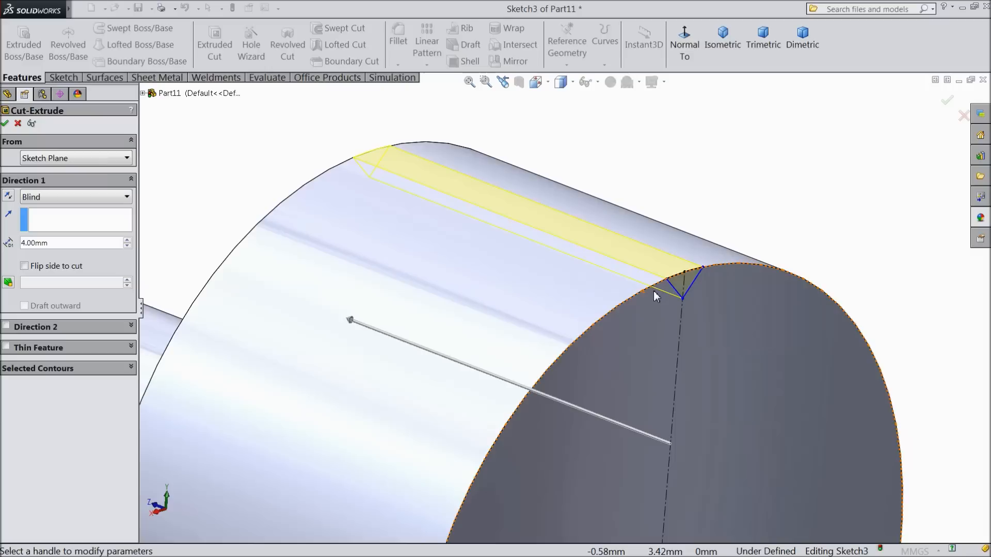
click(63, 201)
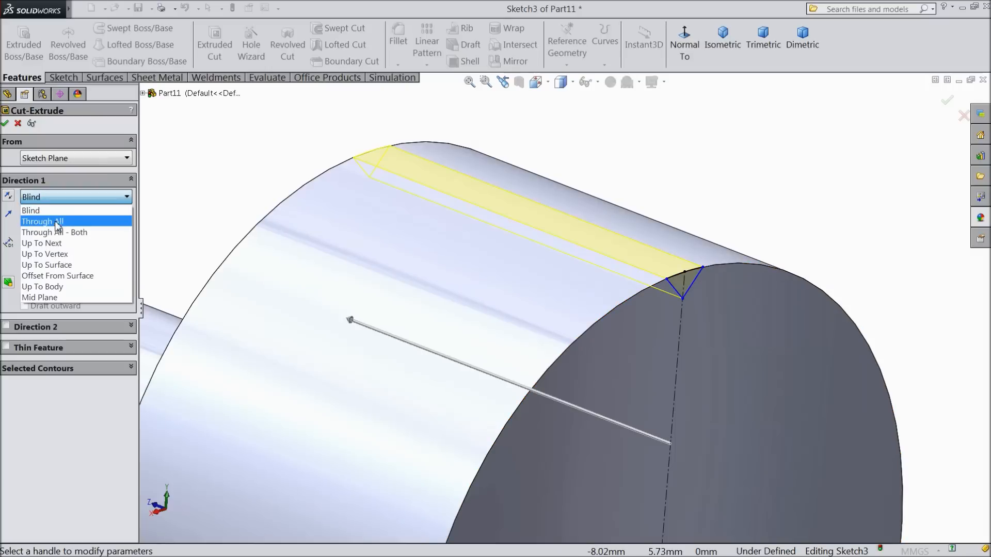
click(57, 222)
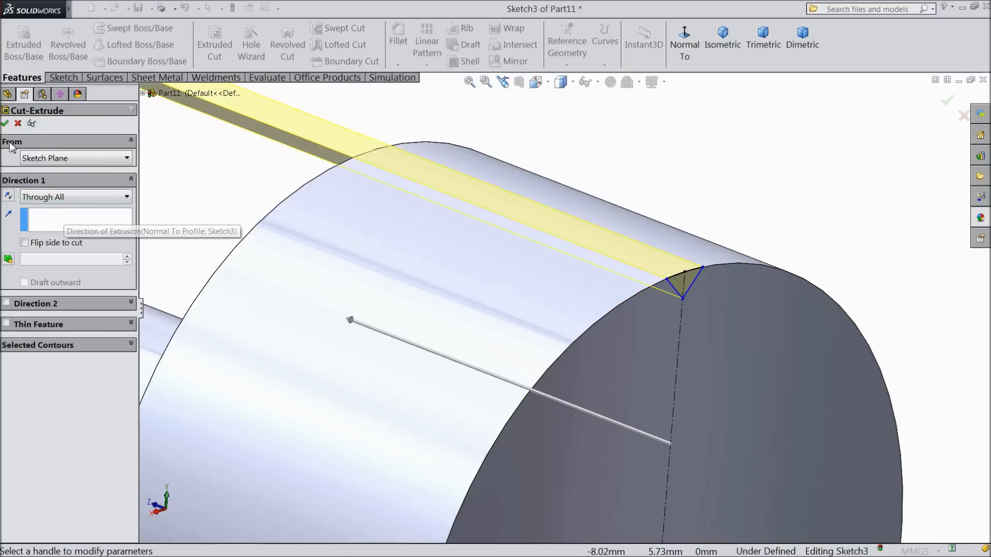
click(5, 123)
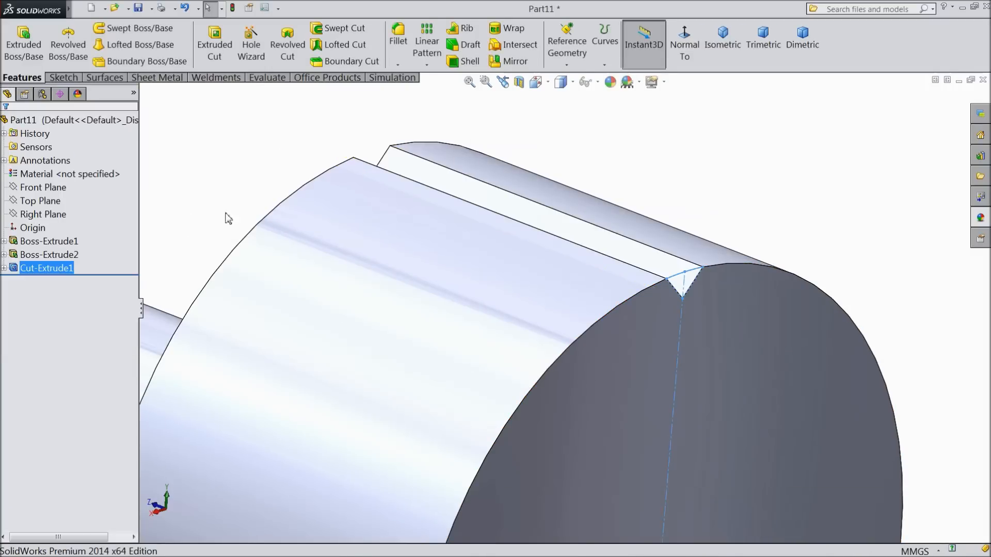
click(239, 201)
- Start a circular pattern of the V-notch cut, using the circular edge at the shaft's free end as the axis reference
scroll(238, 207, up, 8)
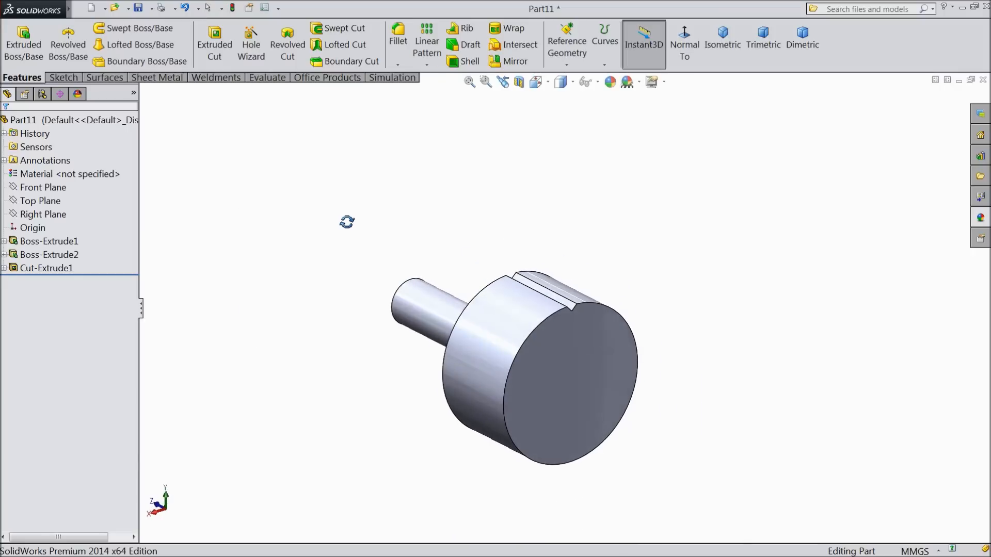
scroll(568, 372, down, 4)
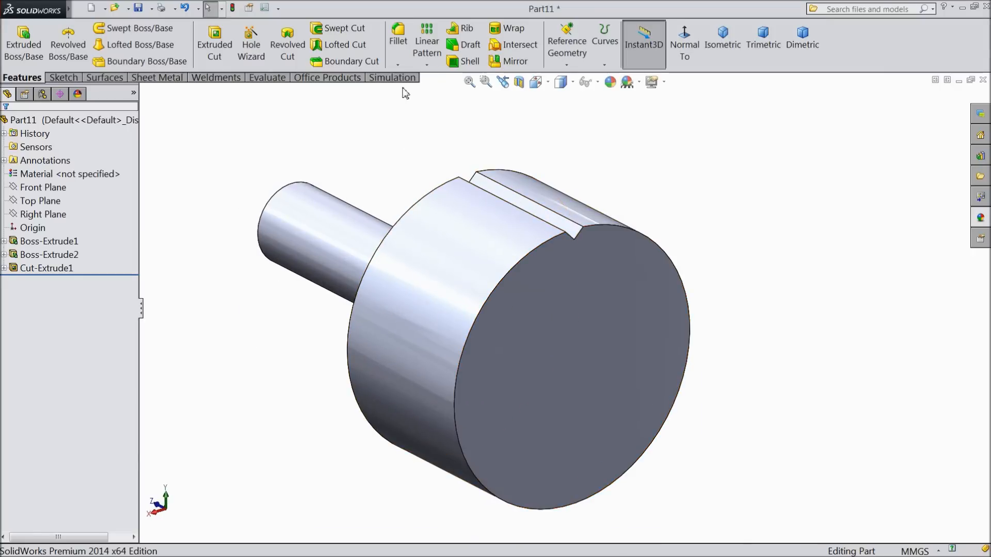
click(426, 65)
click(447, 94)
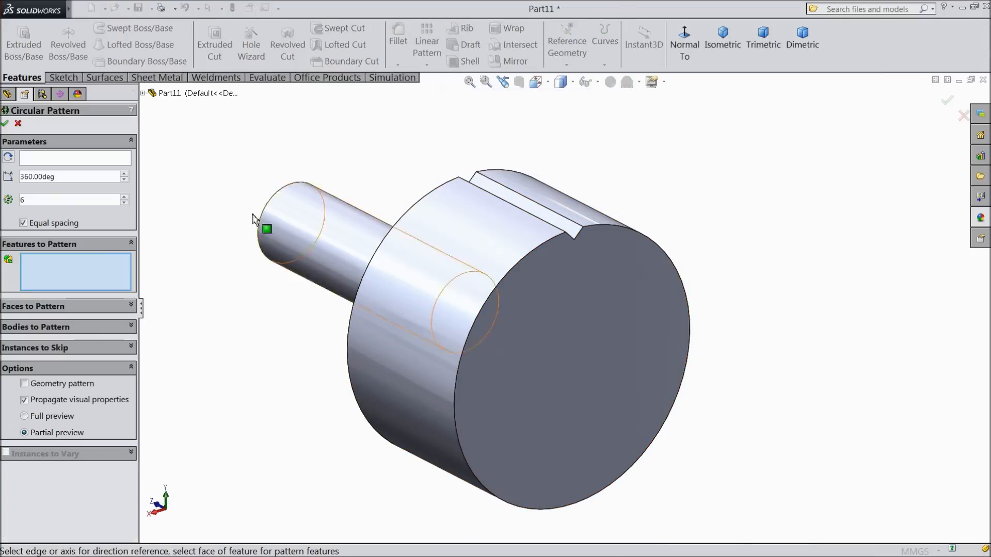
click(434, 330)
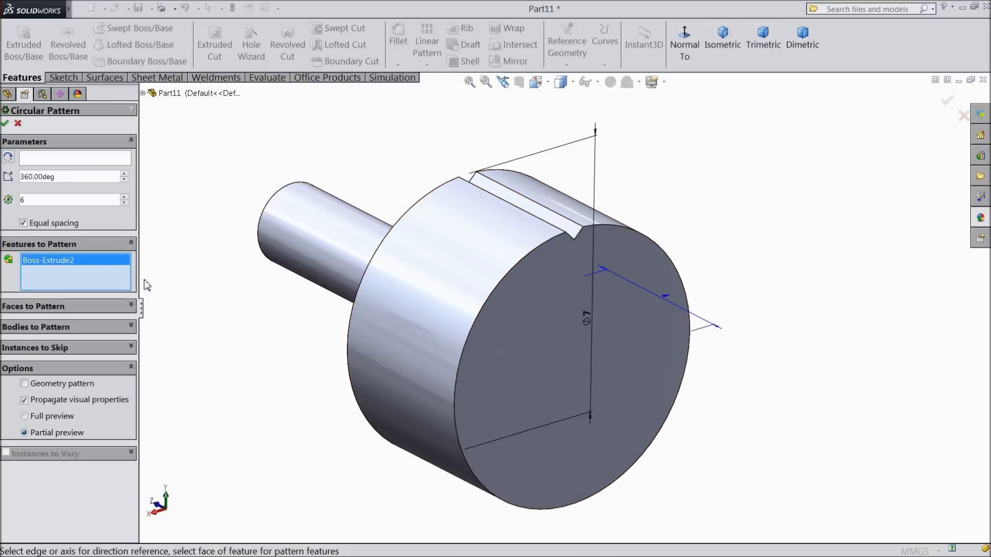
right_click(72, 267)
click(155, 270)
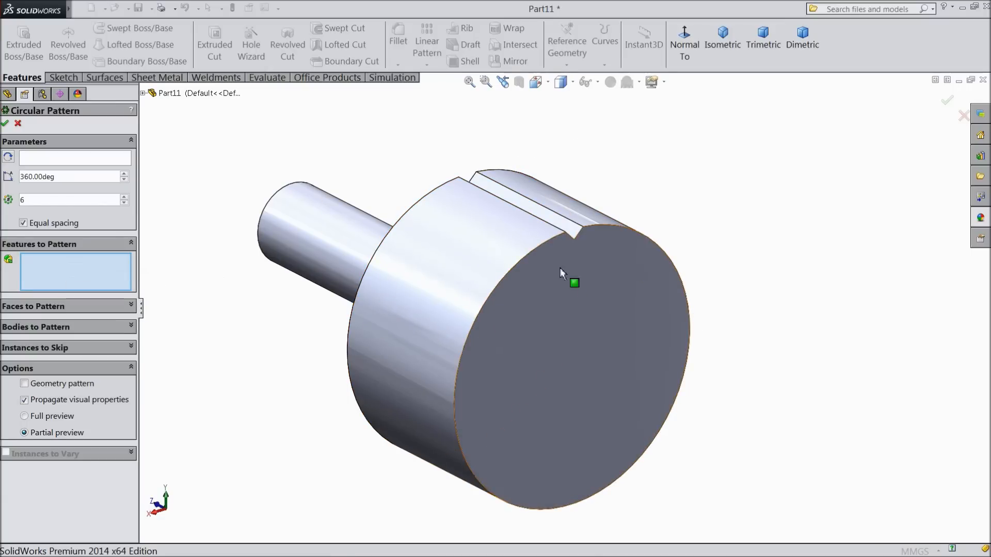
click(142, 93)
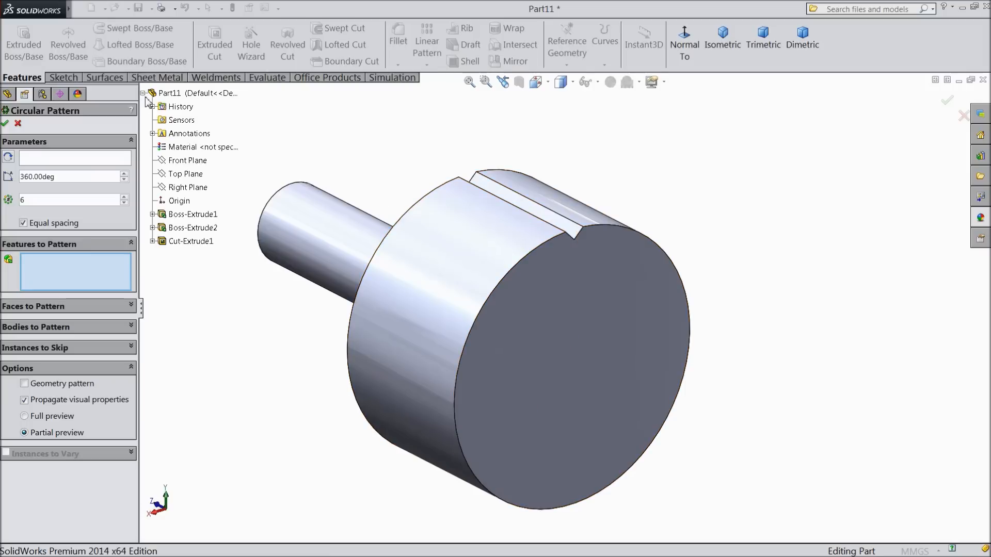
click(173, 242)
click(77, 162)
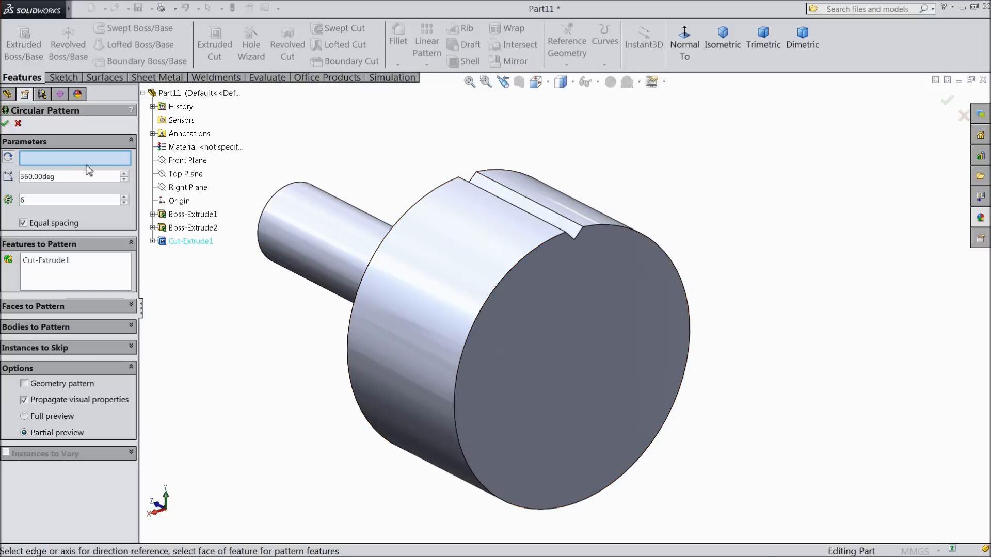
click(265, 212)
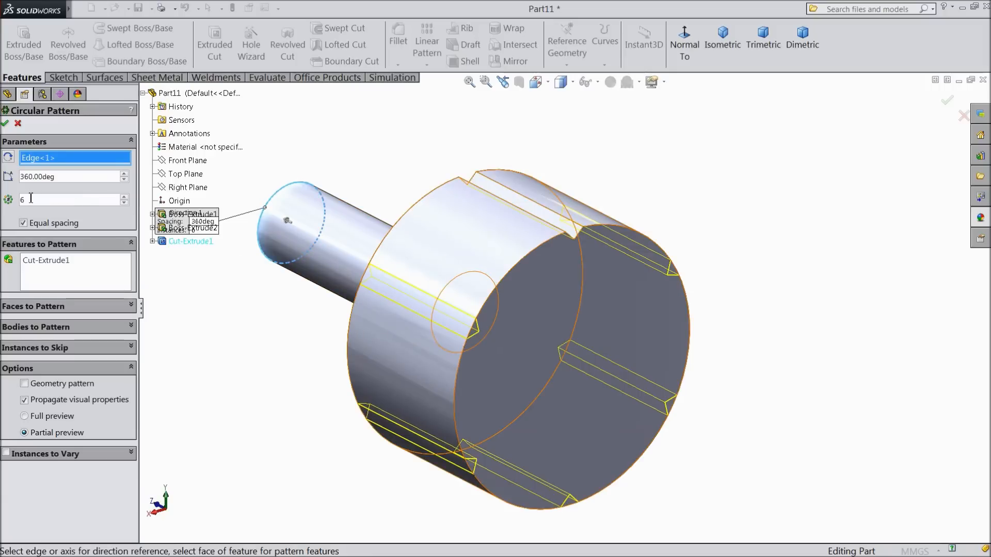
- Set the circular pattern to 38 equally spaced notches over 360 degrees and create it
text(3)
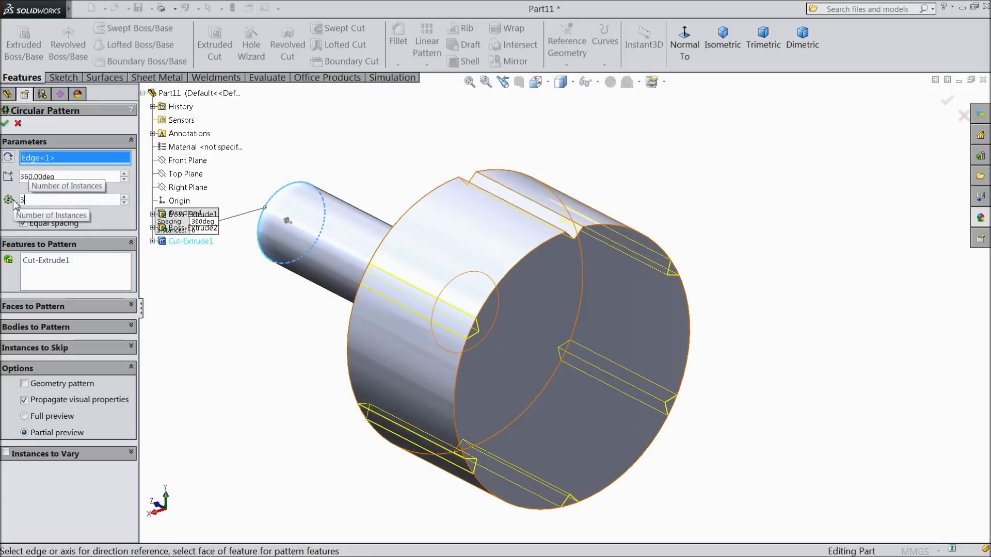
text(8)
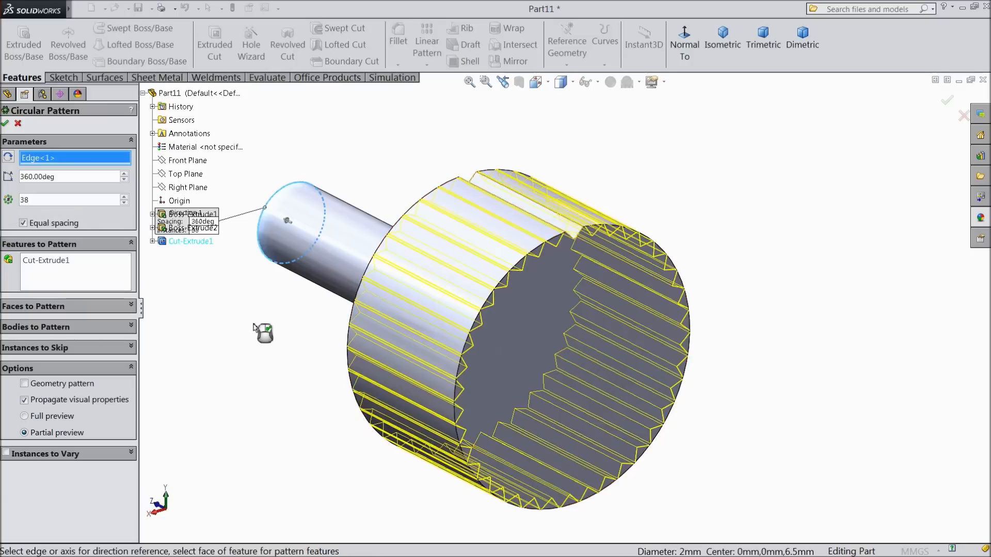
scroll(495, 318, down, 6)
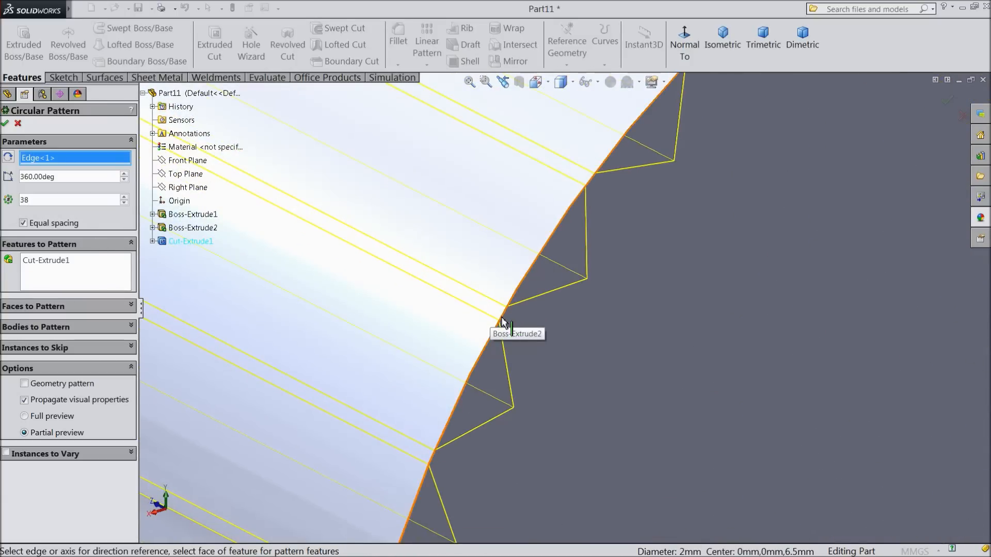
scroll(470, 325, up, 6)
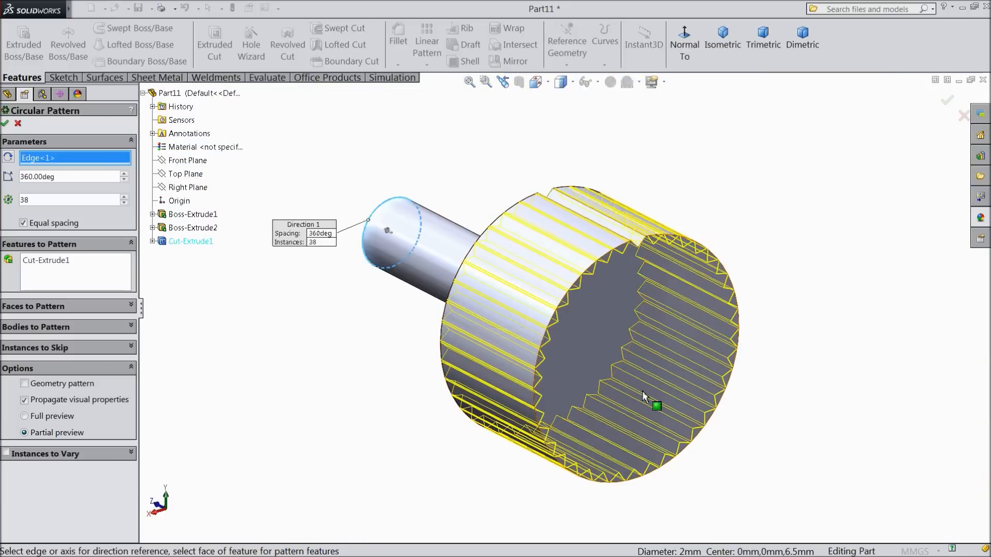
scroll(641, 391, down, 2)
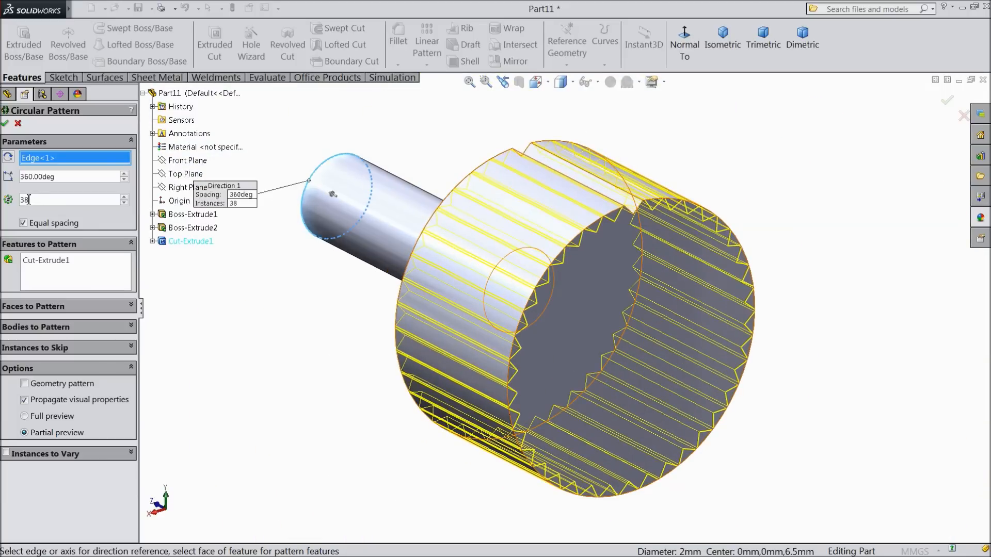
key(Return)
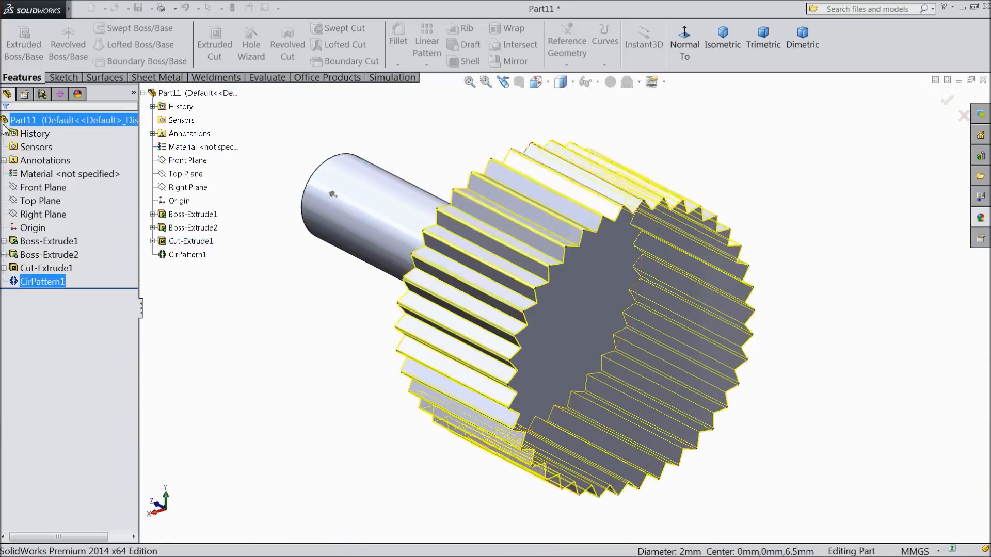
- Add a cosmetic thread to the shaft from its free end edge, with no standard, 1.50 mm diameter and a blind depth of 6.50 mm
middle_drag(330, 331, 366, 310)
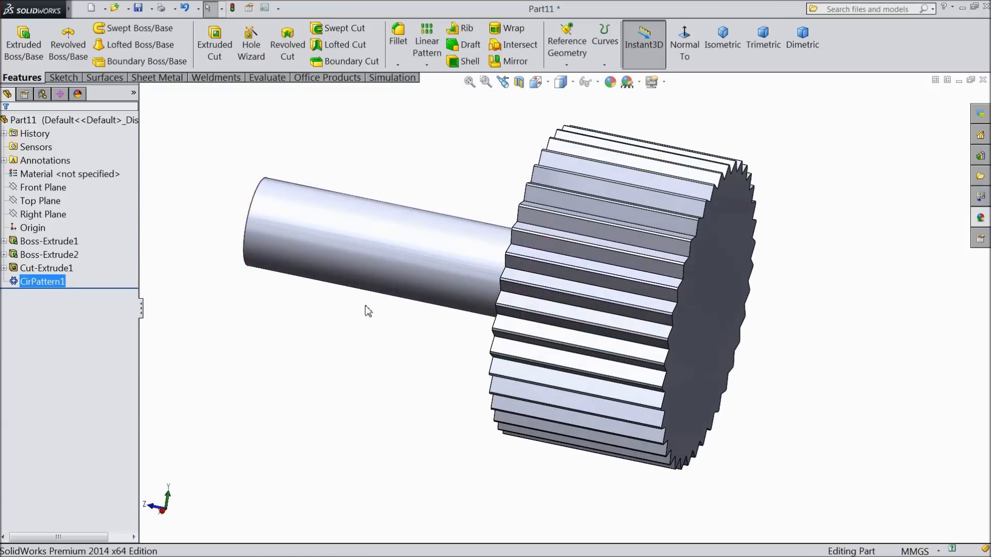
click(685, 58)
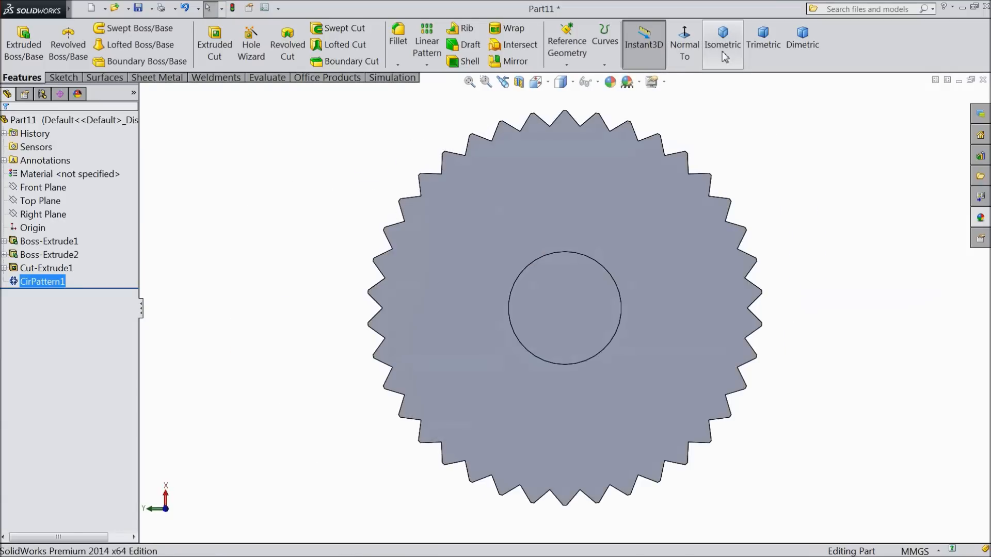
click(722, 51)
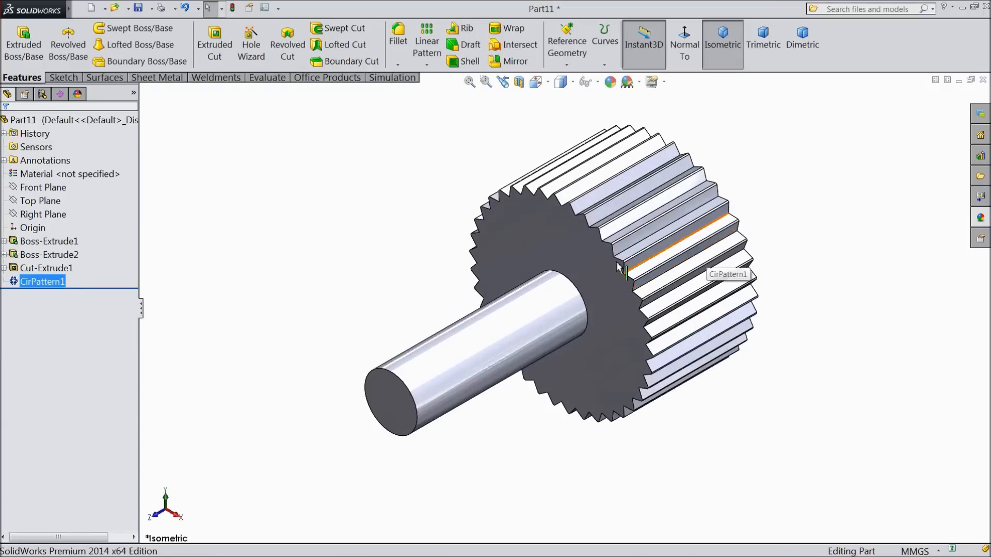
mouse_move(68, 9)
click(104, 9)
mouse_move(143, 14)
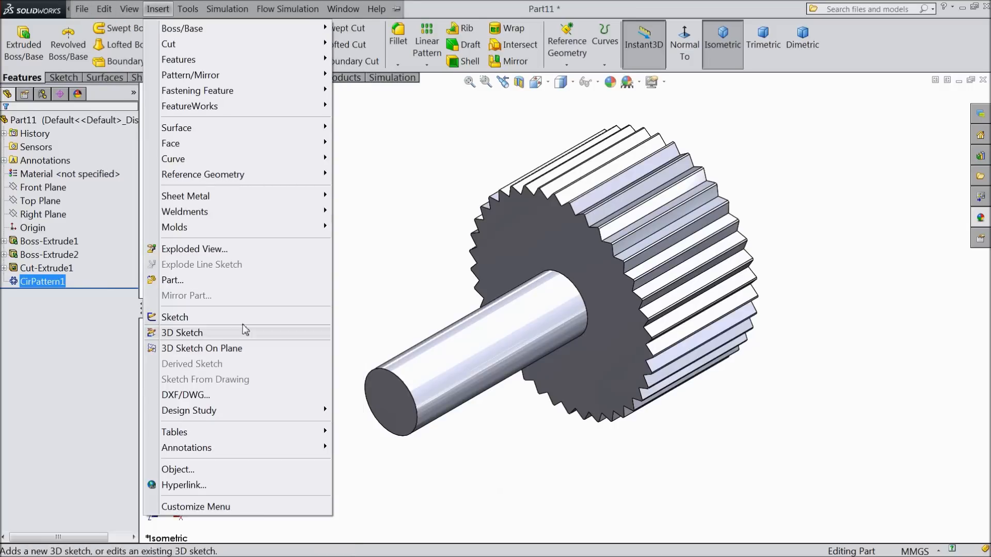
mouse_move(305, 447)
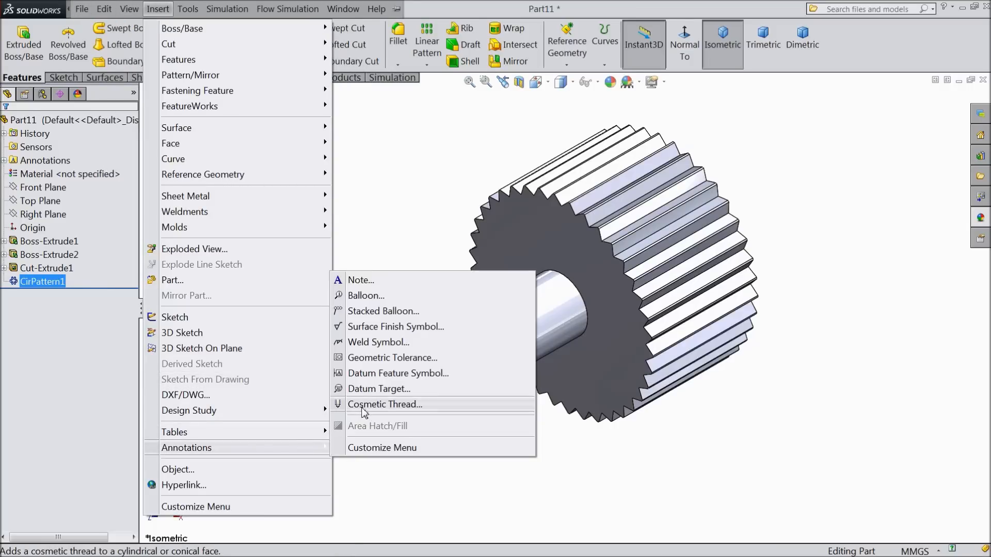
click(366, 405)
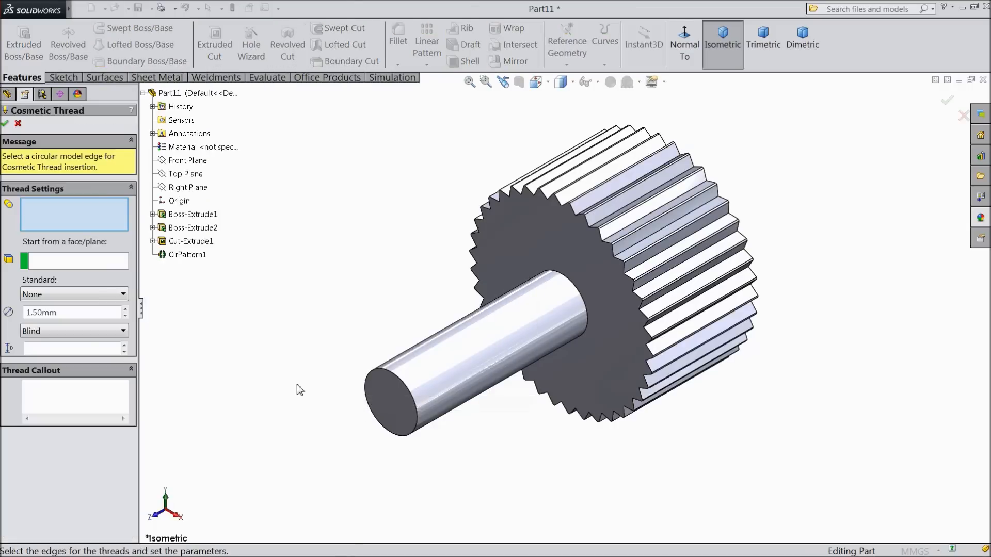
click(419, 417)
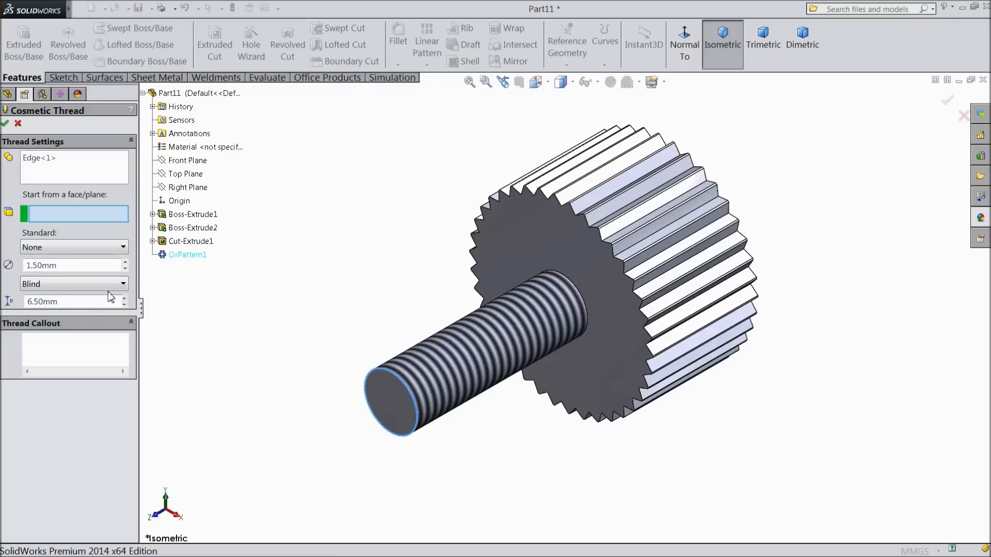
click(5, 124)
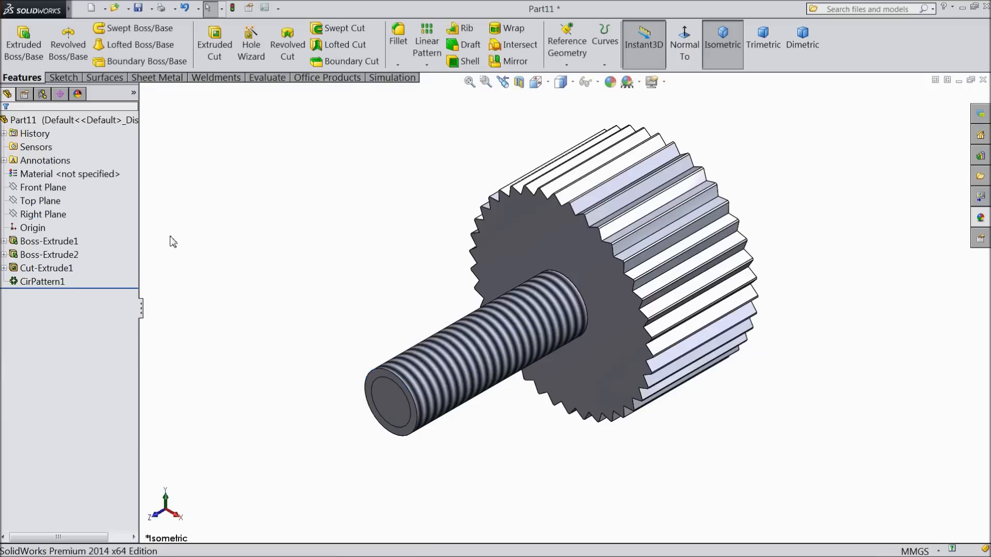
- Set the whole part's color to the standard medium gray with RGB values 128, 128, 128
mouse_move(374, 318)
middle_down()
mouse_move(270, 372)
mouse_move(371, 301)
mouse_move(360, 316)
middle_up()
scroll(612, 333, down, 2)
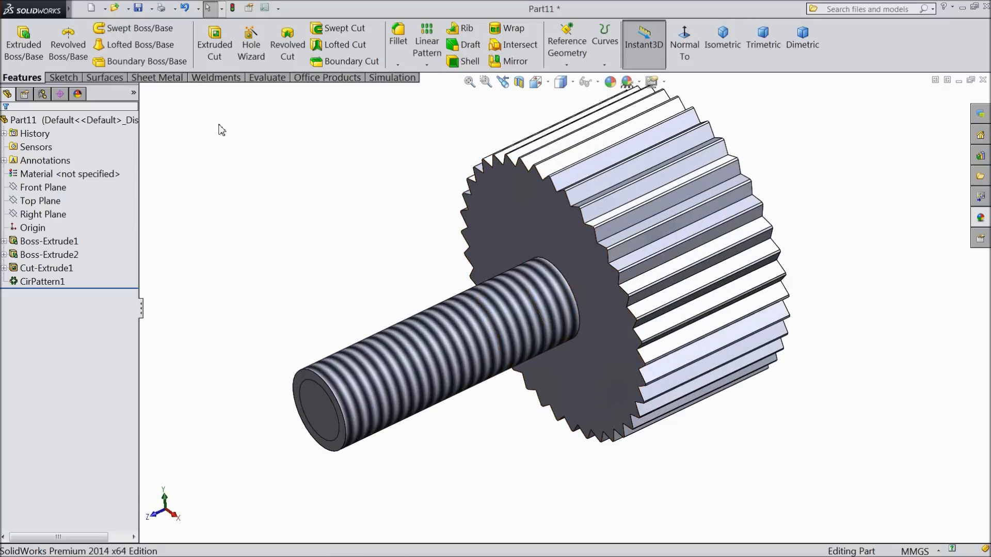
middle_drag(255, 198, 279, 227)
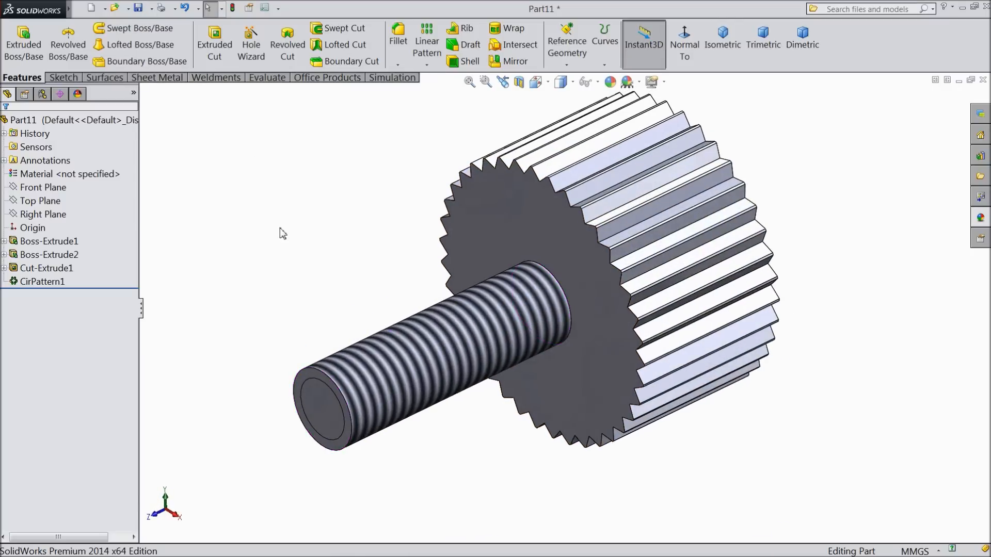
scroll(375, 239, up, 2)
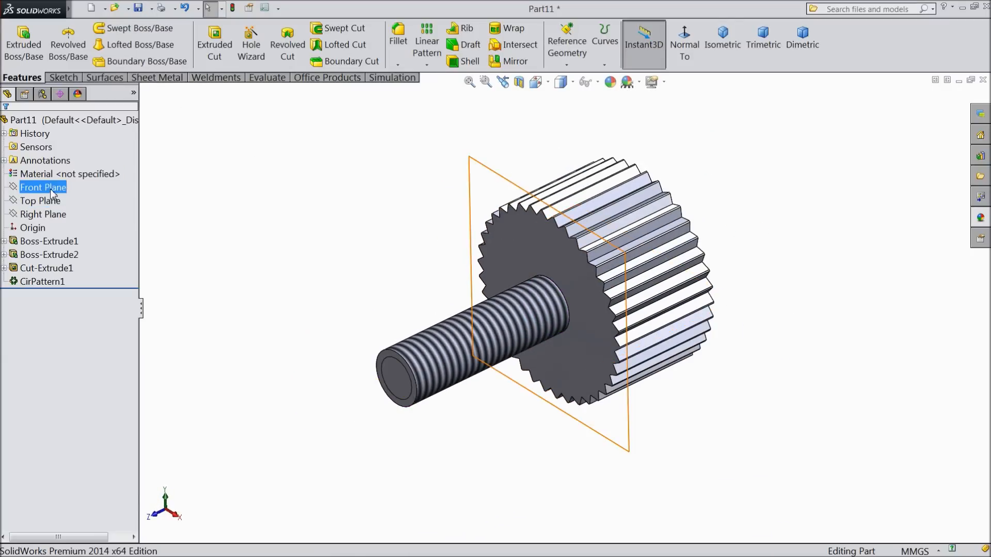
click(78, 121)
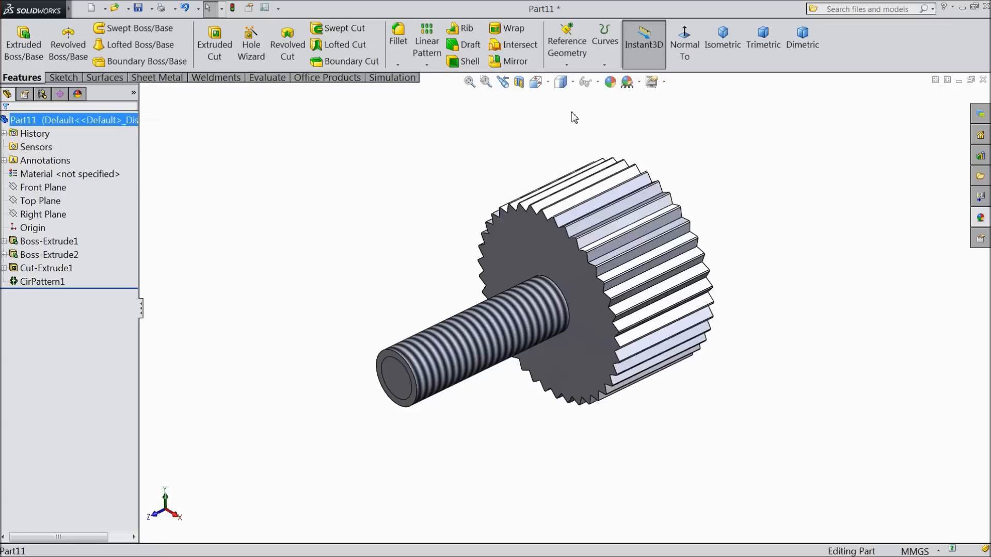
click(609, 82)
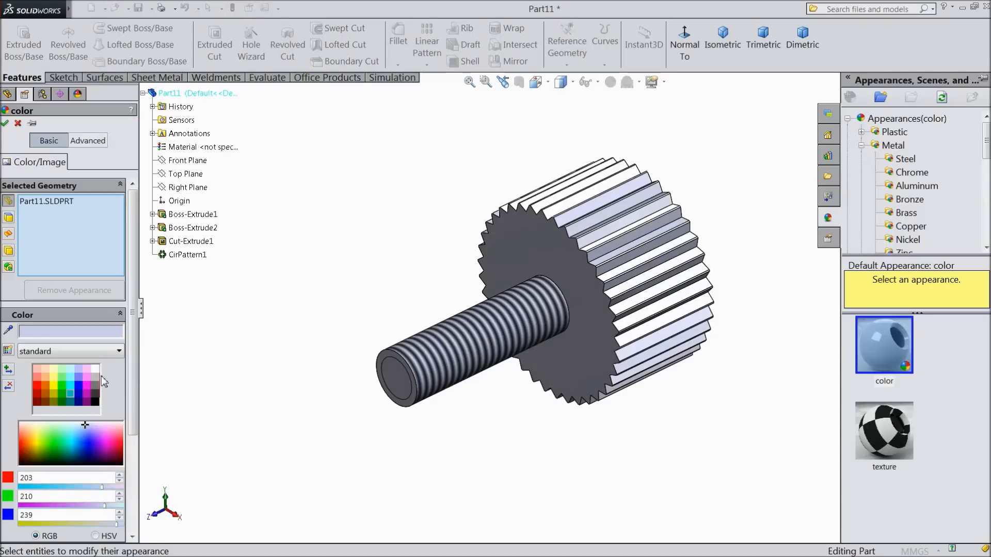
click(96, 379)
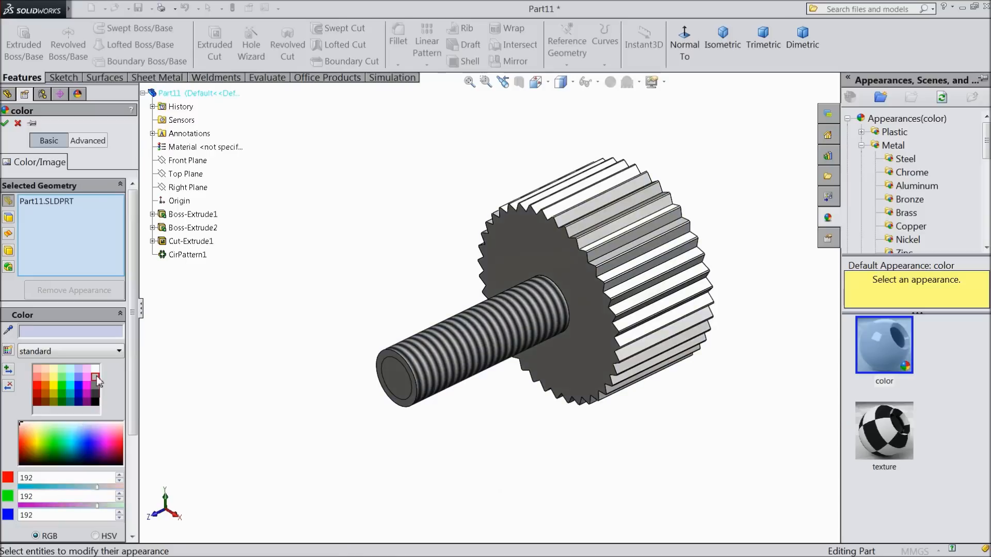
click(97, 385)
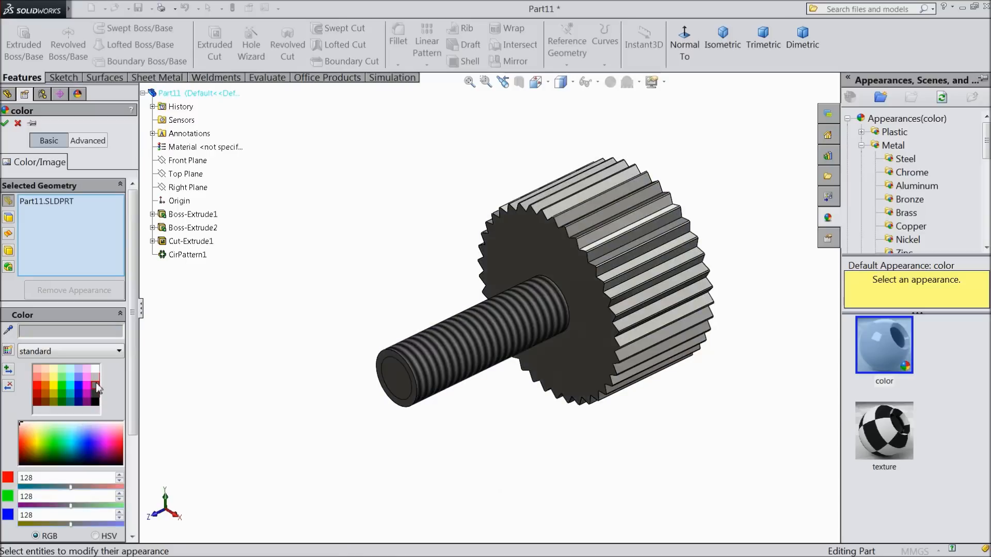
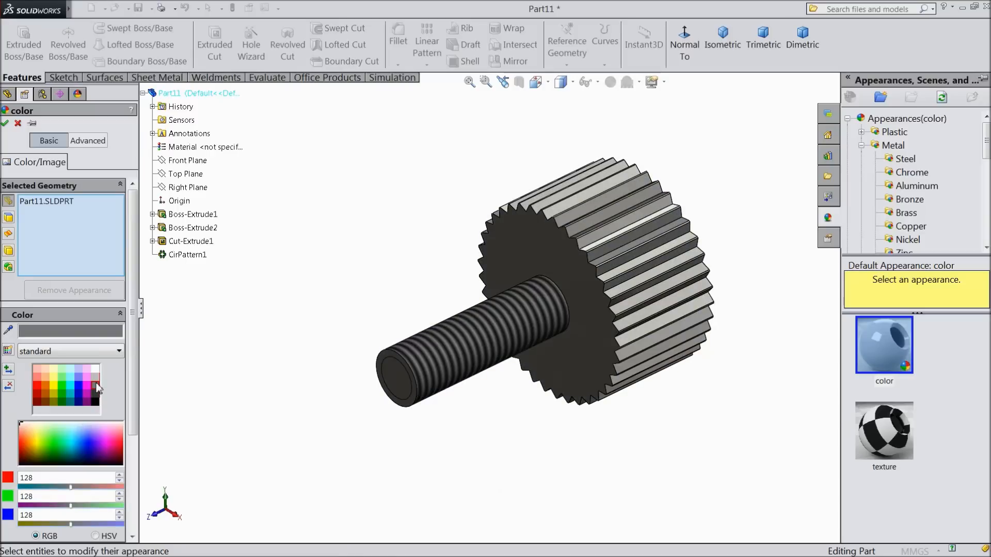
click(6, 124)
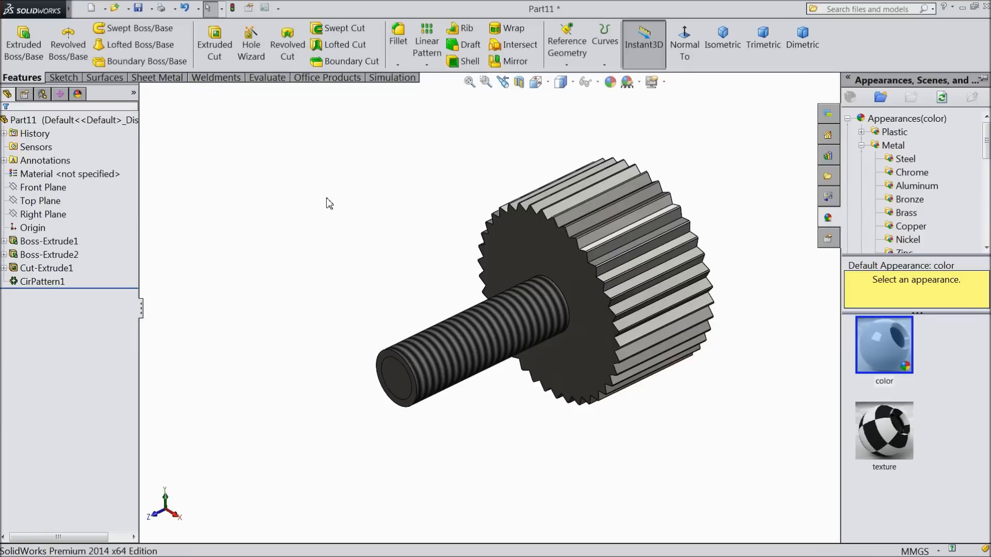
- Apply the polished steel appearance from the Steel metals to the knurled screw
click(980, 219)
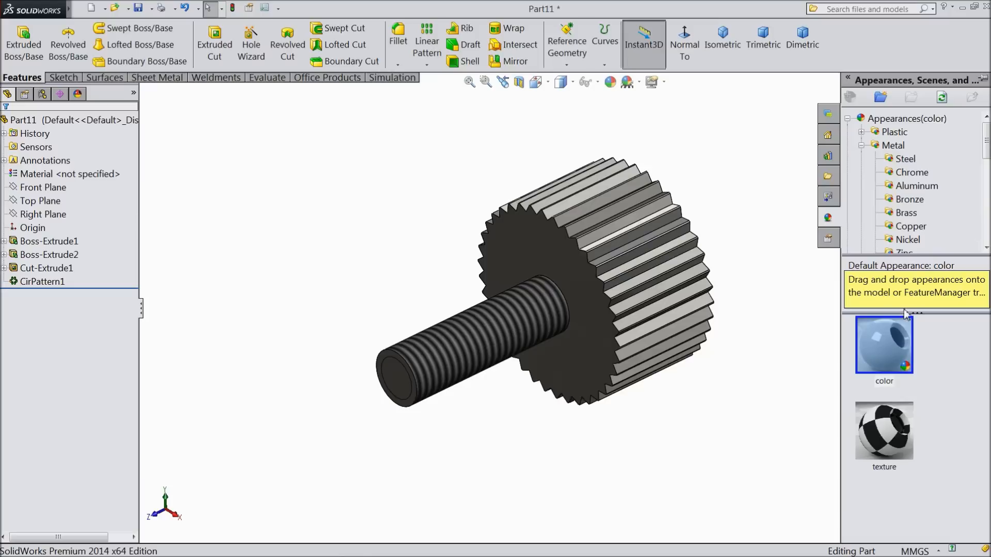
click(905, 159)
double_click(893, 339)
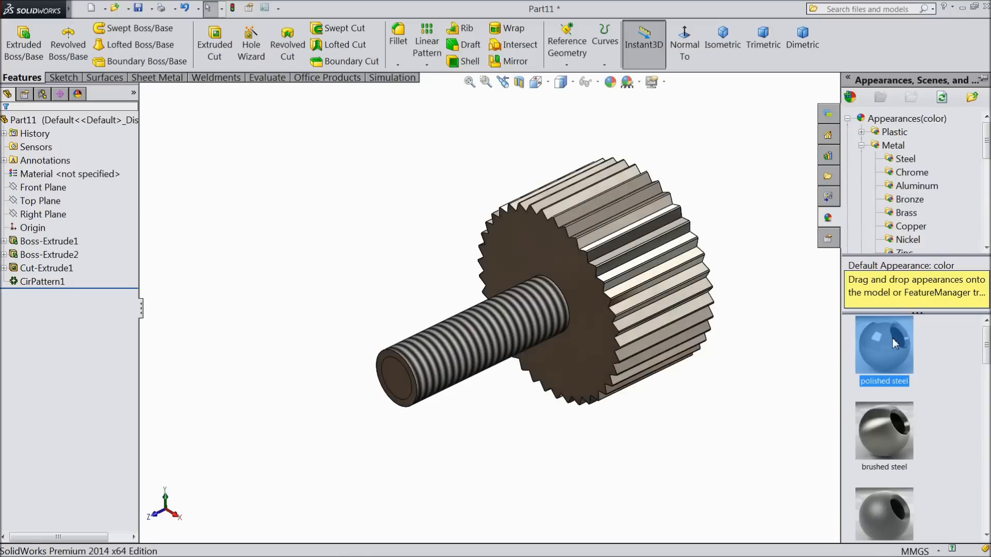
middle_drag(784, 308, 655, 294)
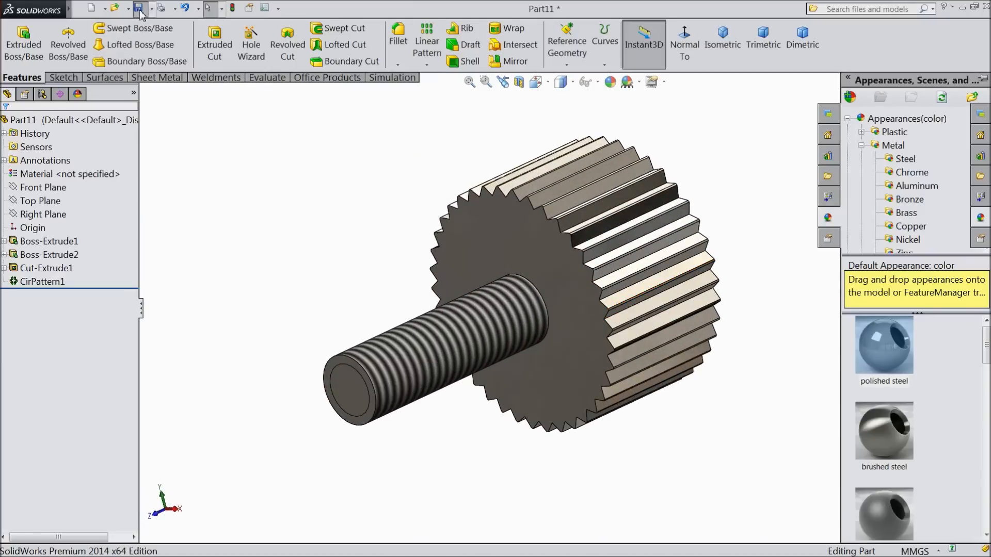
- Save the part as Lock Screw in the Vernier Caliper folder
click(138, 8)
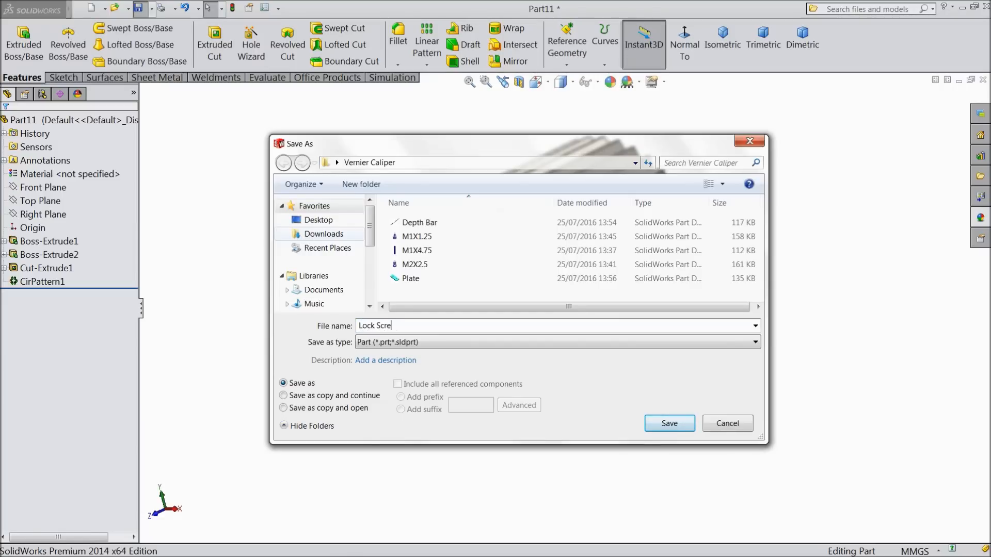
click(671, 423)
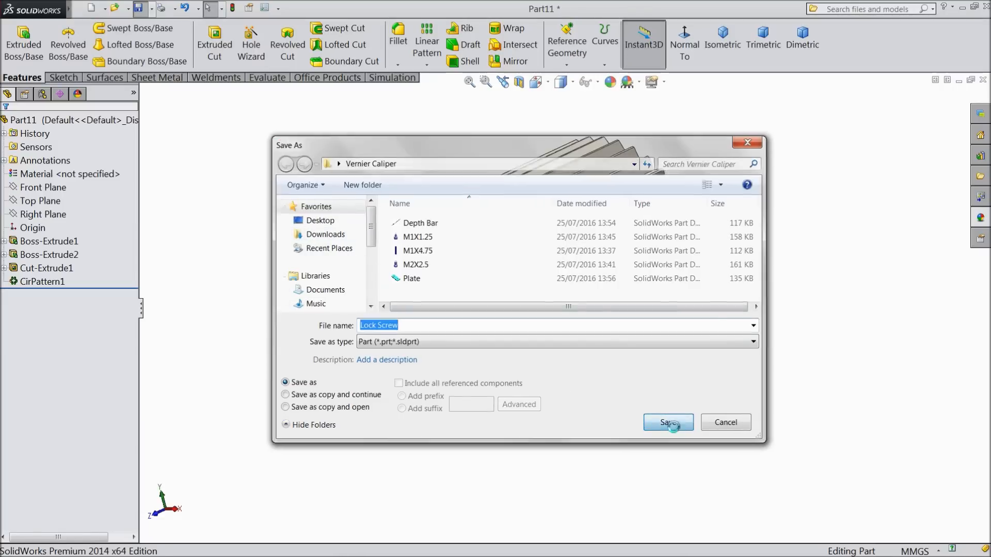
mouse_move(456, 420)
middle_down()
mouse_move(435, 422)
mouse_move(451, 417)
middle_up()
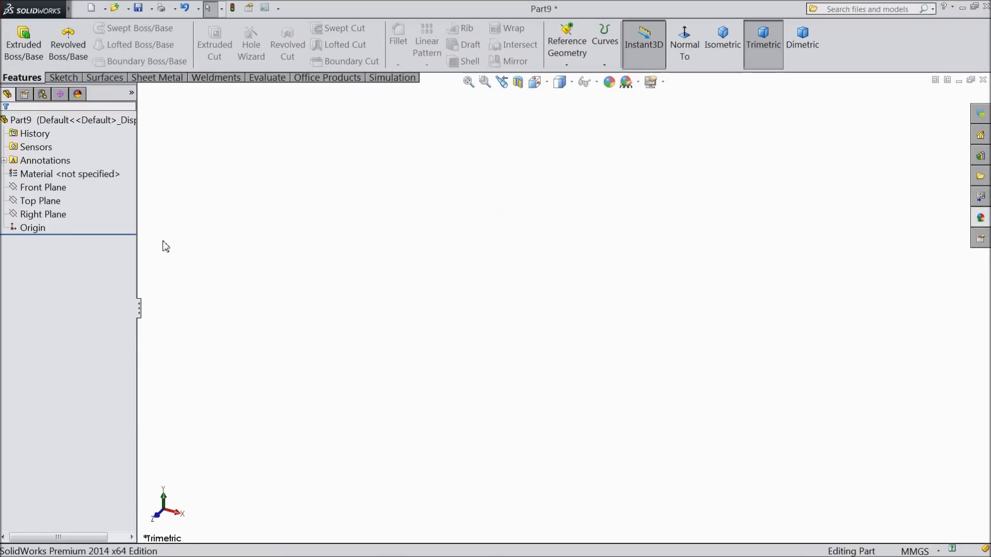
- Sketch a corner rectangle from the origin on the Top Plane of the empty part, about 126 by 67 mm
click(56, 203)
click(64, 188)
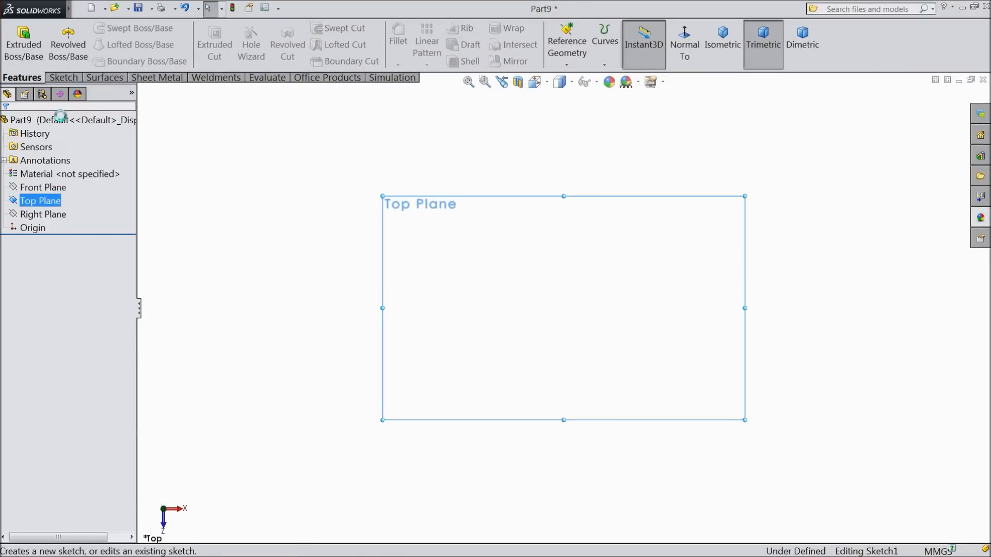
click(64, 77)
click(88, 44)
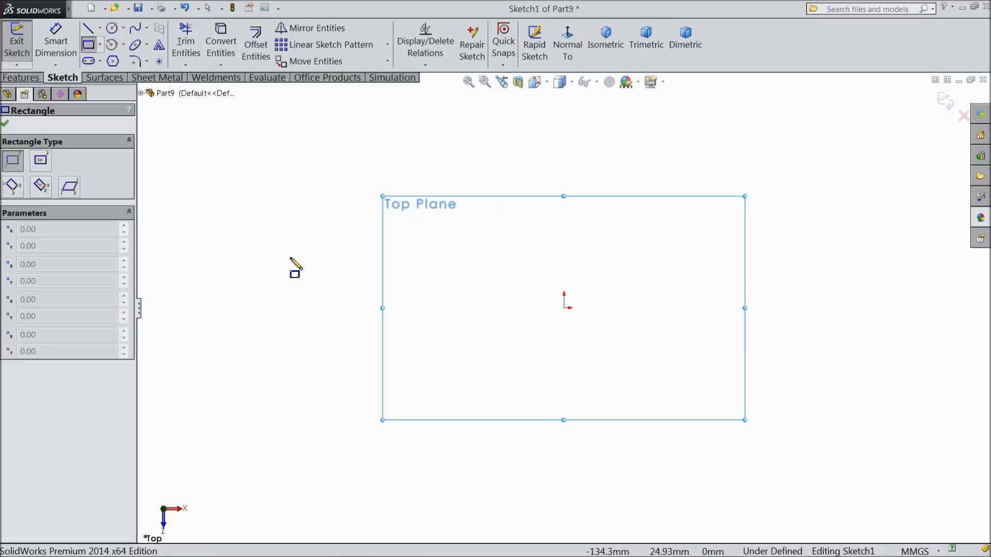
click(564, 308)
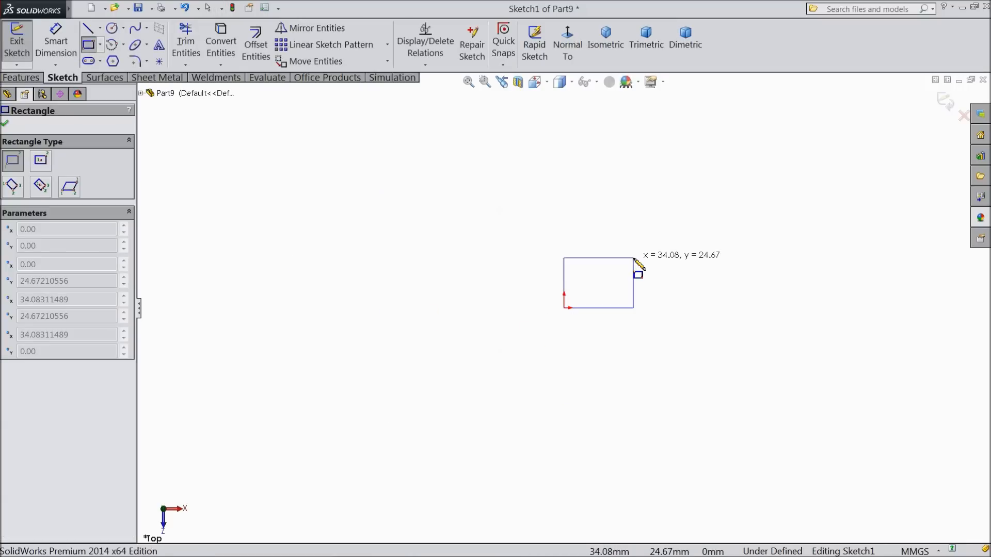
click(824, 178)
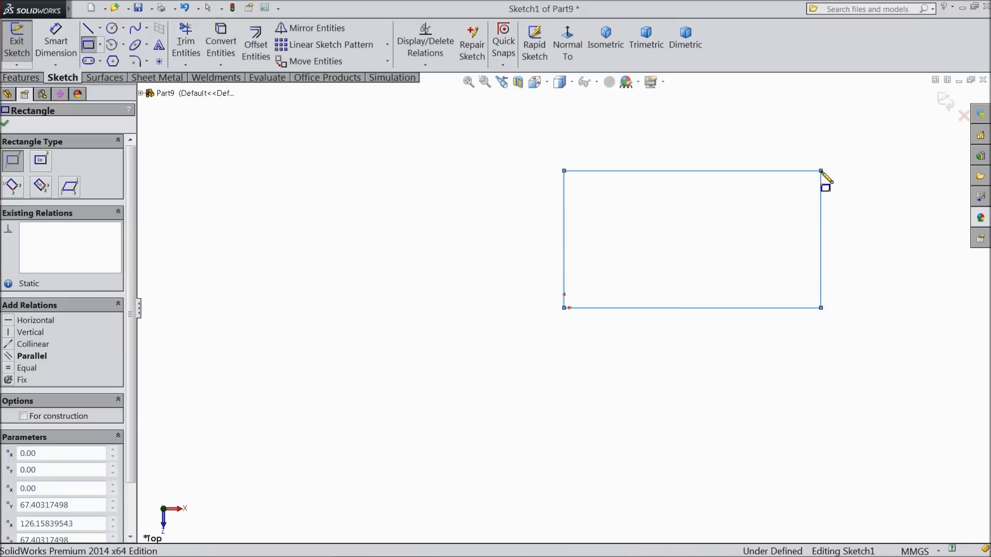
- Dimension the rectangle to 15 mm long and 6 mm high
click(50, 48)
click(597, 182)
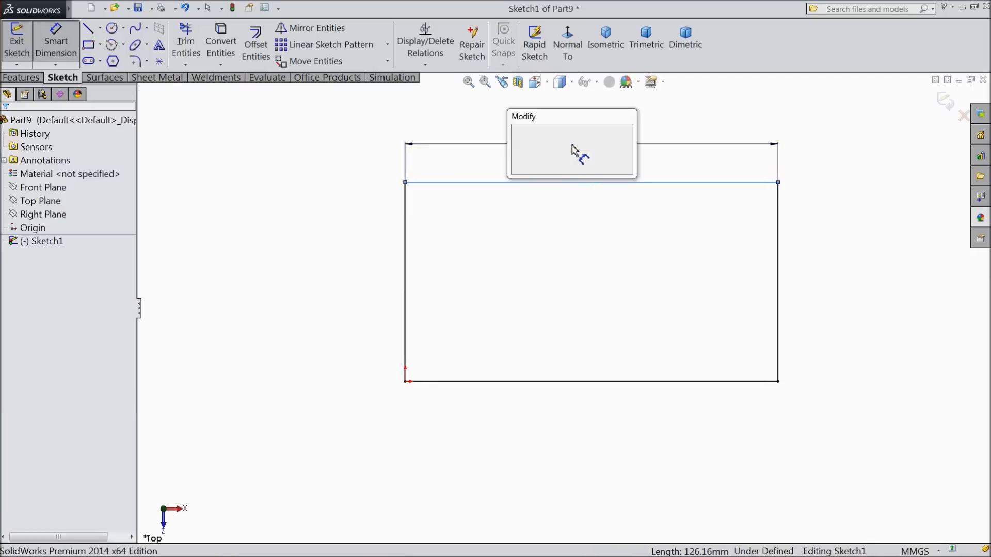
click(573, 149)
text(15)
key(Return)
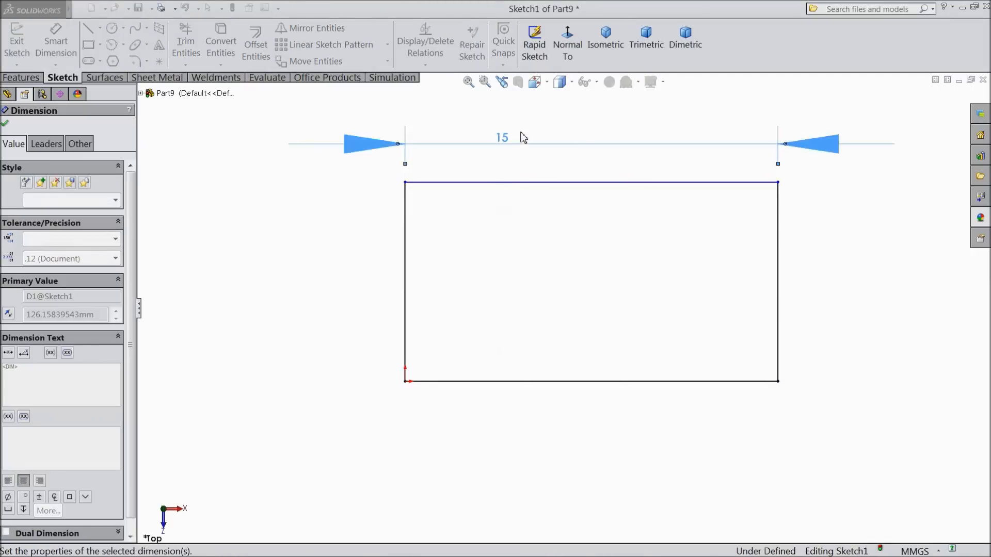
click(406, 268)
click(360, 274)
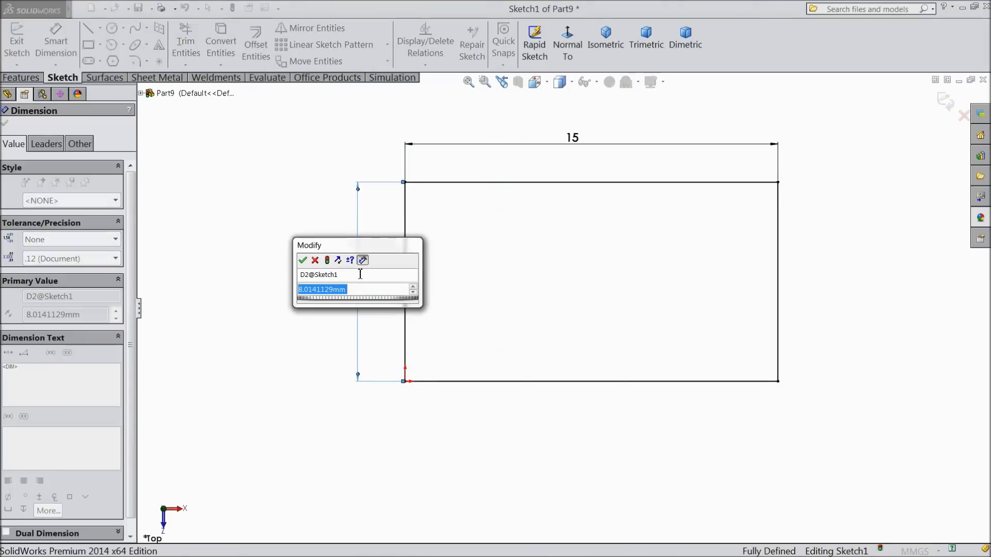
text(6)
click(303, 261)
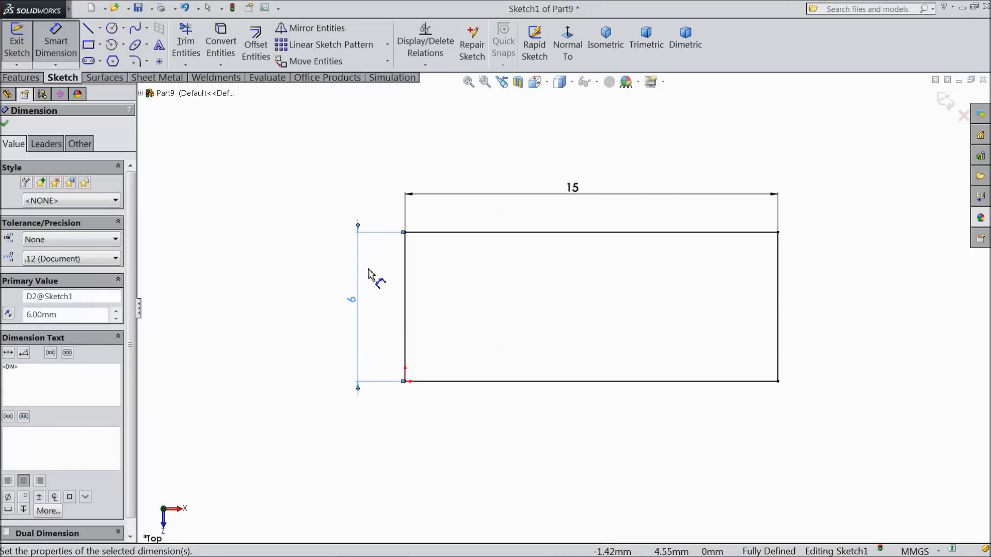
- Draw two circles about 2.9 mm in diameter at mid-height inside the rectangle, one near each short side
click(112, 29)
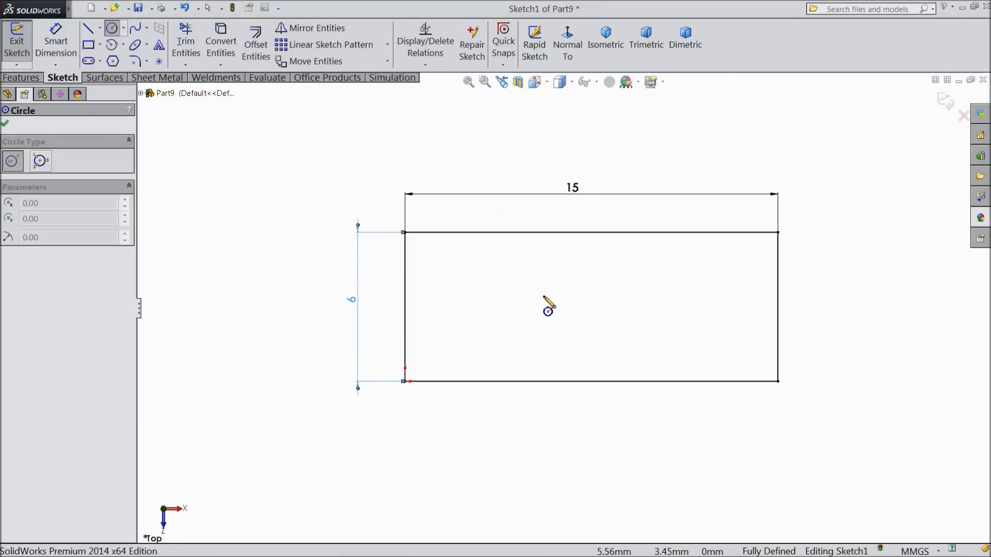
click(698, 302)
click(719, 330)
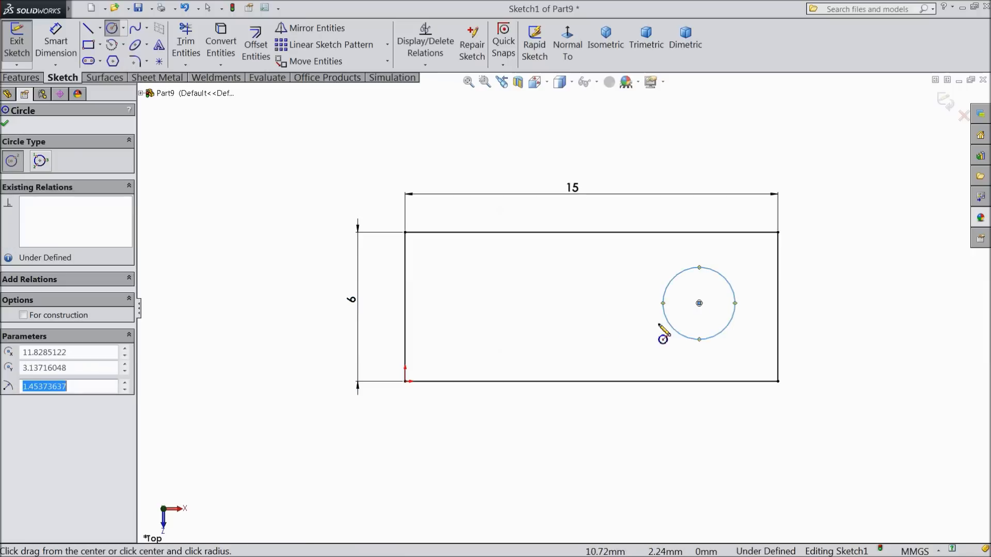
click(480, 304)
click(504, 333)
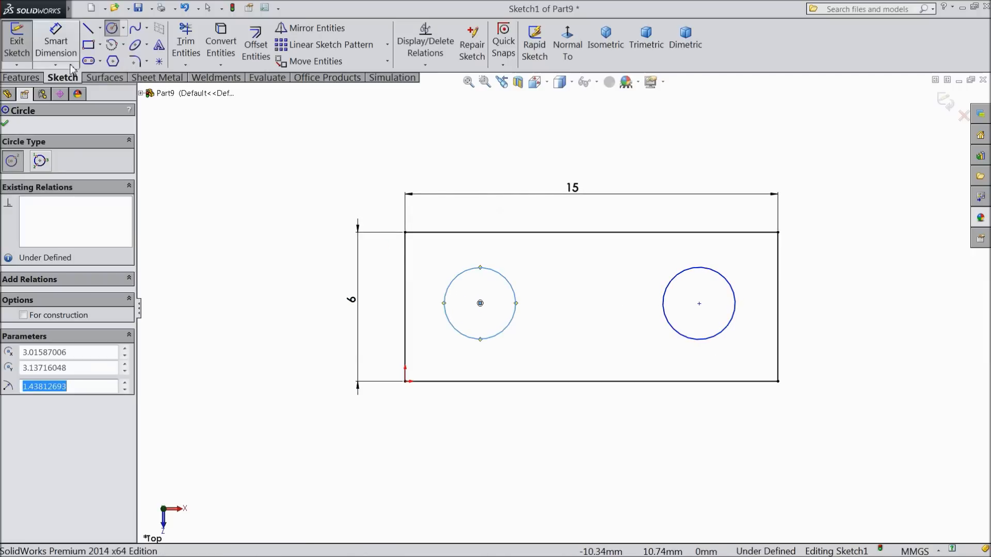
click(4, 124)
- Dimension both circles to a diameter of 2 mm
click(55, 41)
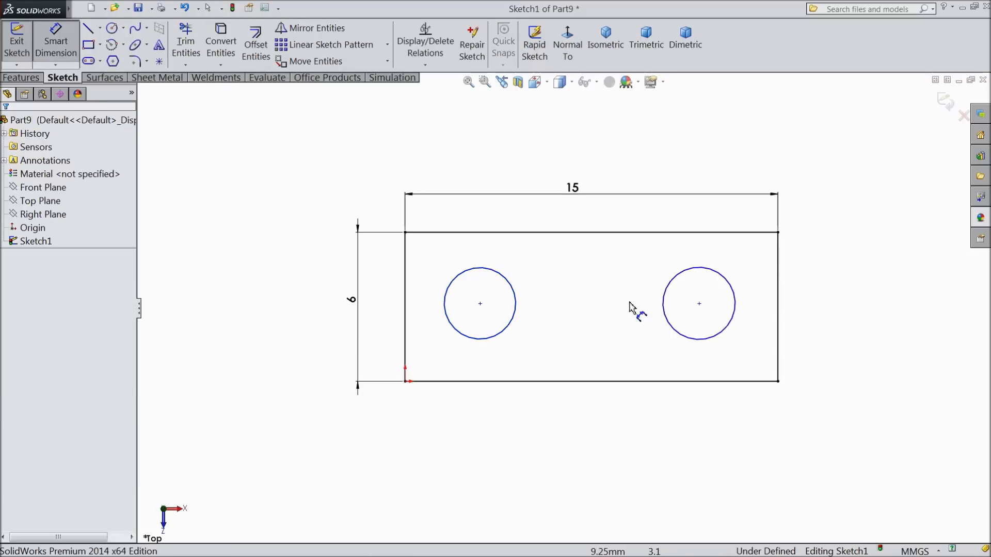
click(725, 329)
click(798, 304)
text(3)
key(BackSpace)
text(2)
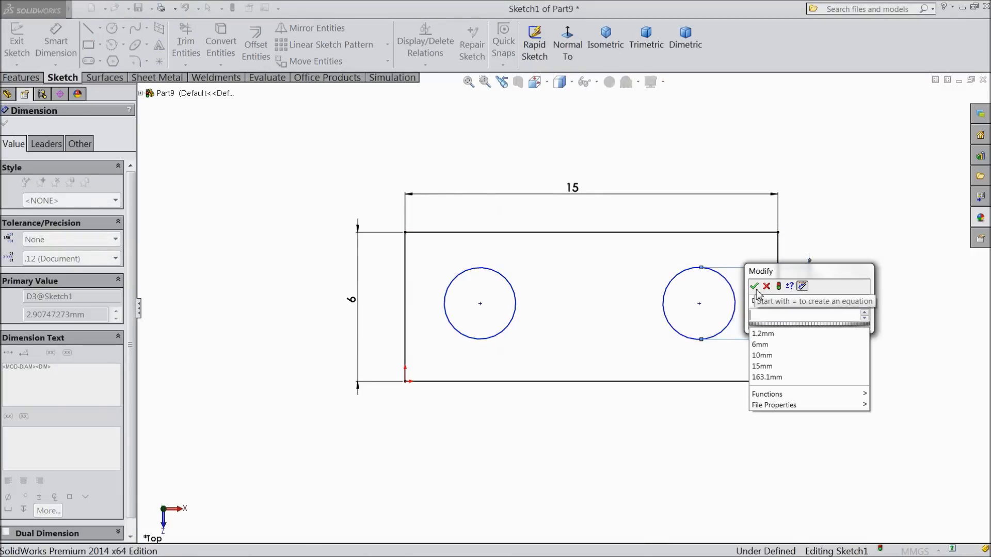
click(754, 286)
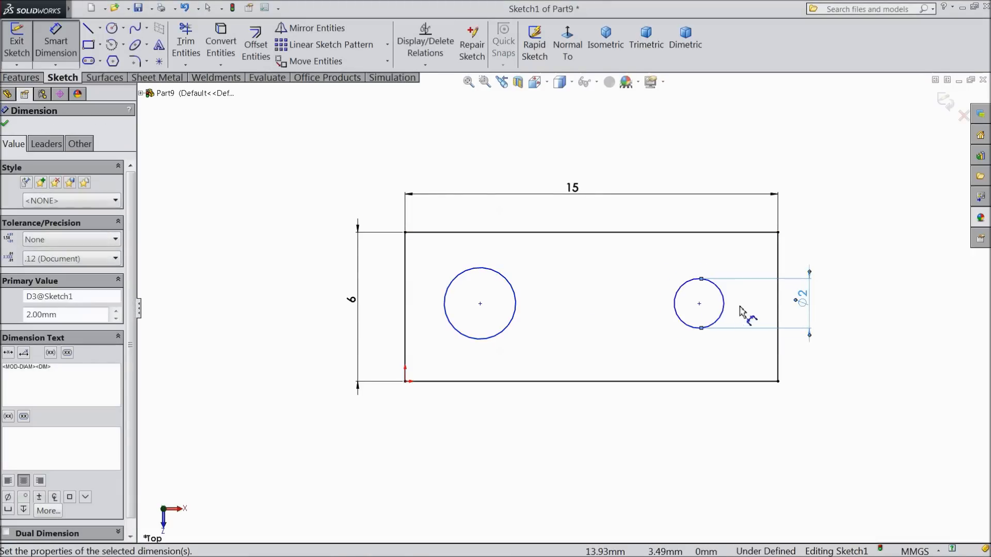
click(513, 324)
click(298, 303)
text(2.87625387mm)
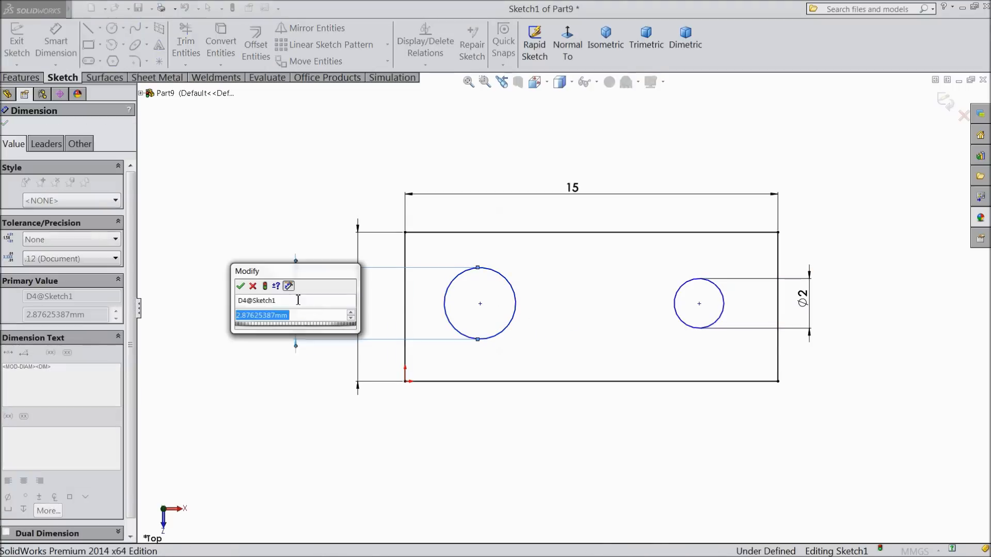
key(Return)
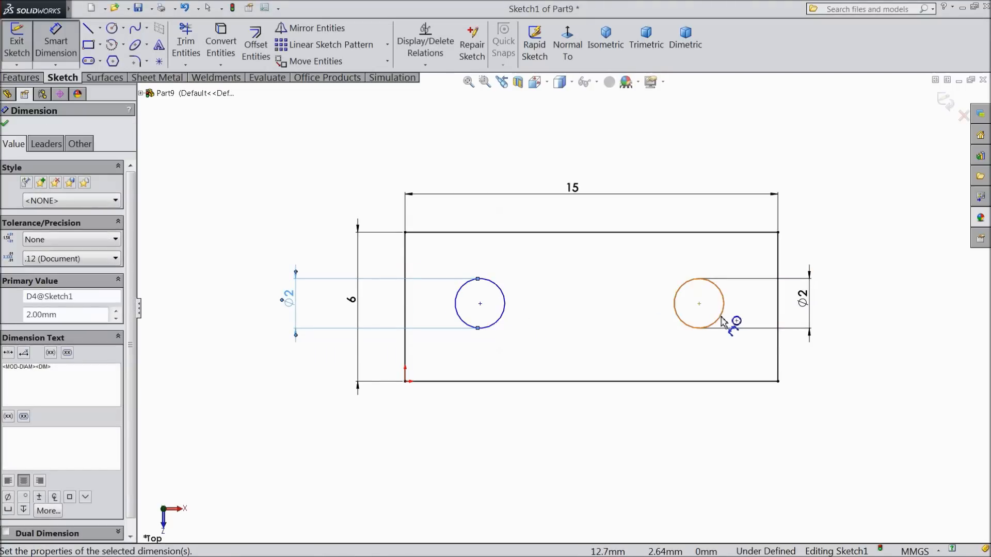
- Dimension the right circle's centre 3 mm from the rectangle's right edge and 3 mm from its upper edge
click(722, 317)
click(778, 316)
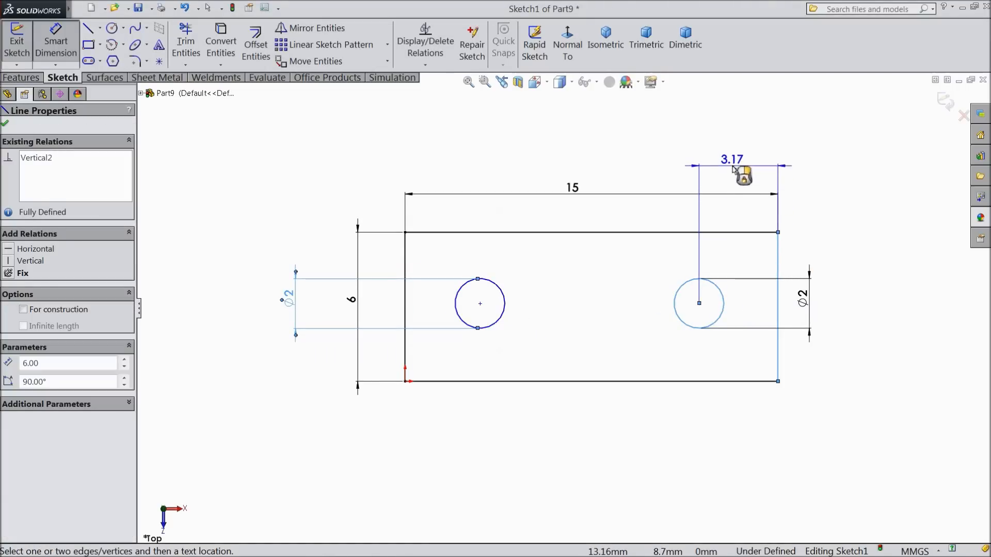
click(736, 170)
text(3)
click(678, 154)
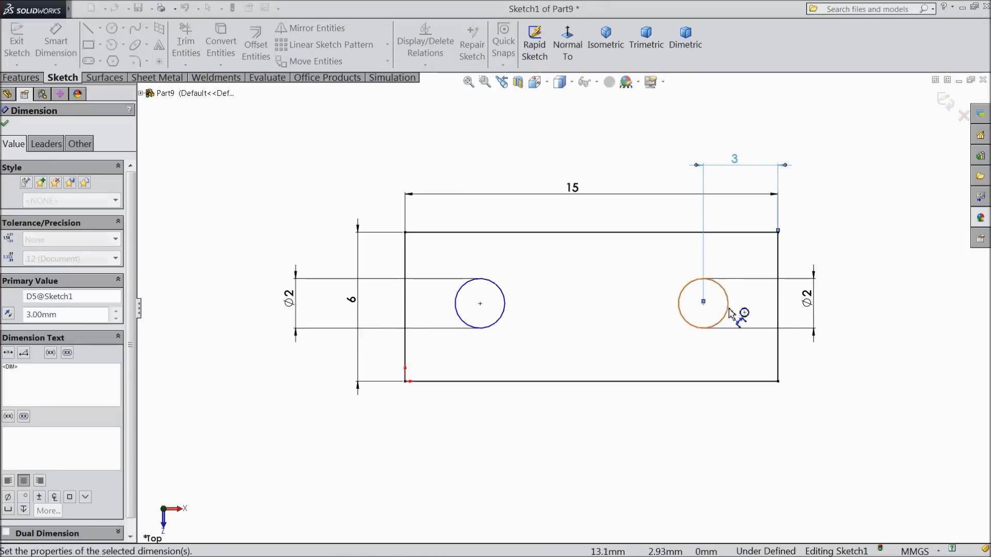
click(726, 309)
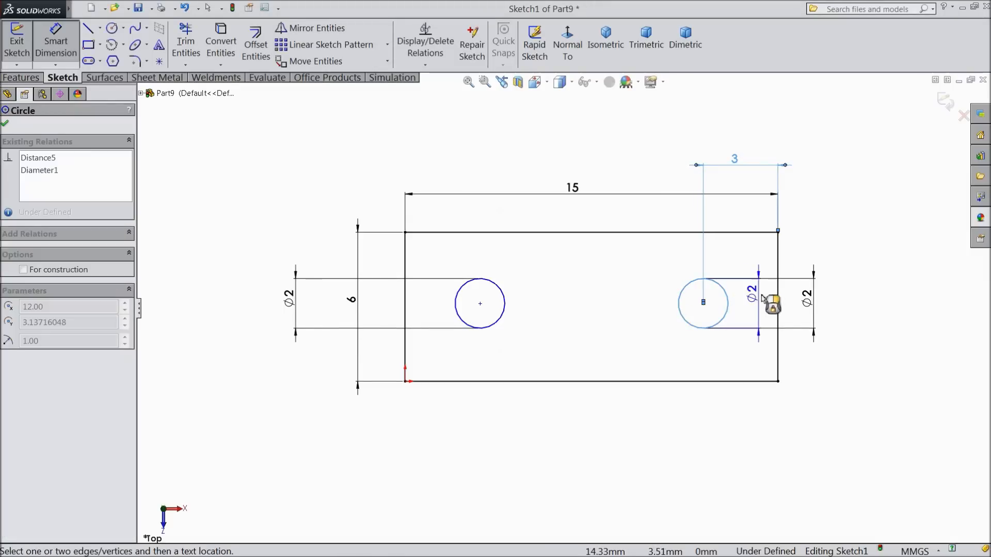
click(748, 232)
click(861, 269)
text(3)
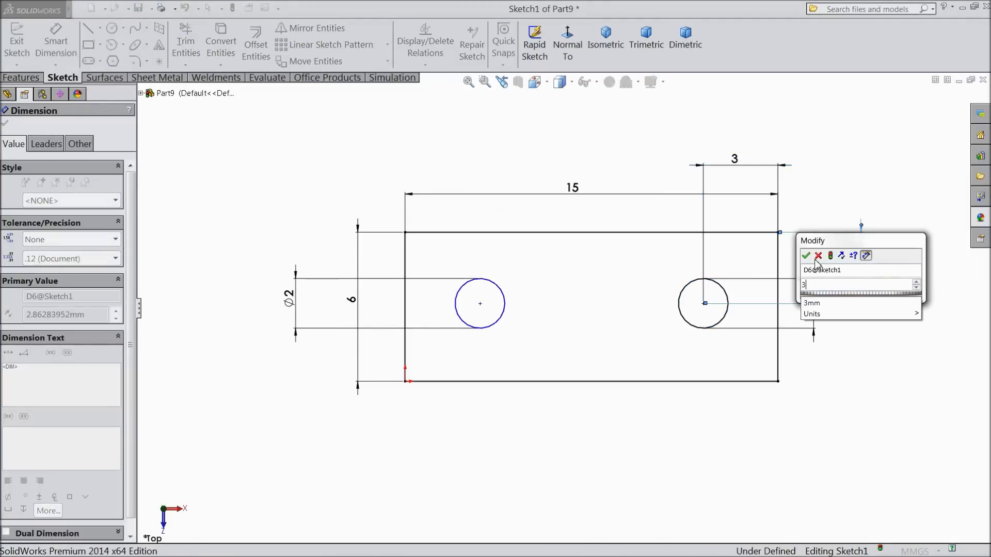
key(Return)
- Dimension the left circle's centre 3 mm from the rectangle's upper edge
click(499, 328)
click(501, 232)
click(246, 256)
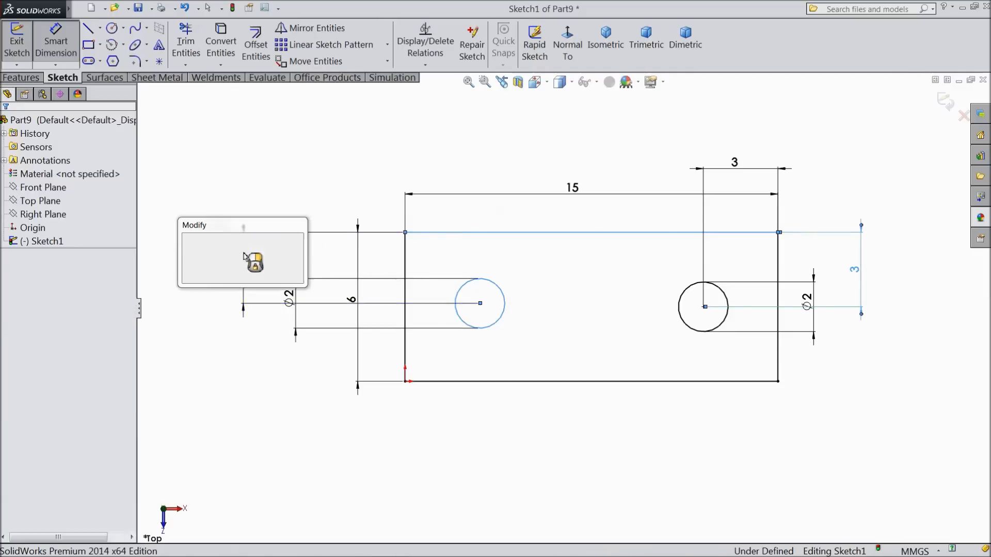
text(3)
click(187, 243)
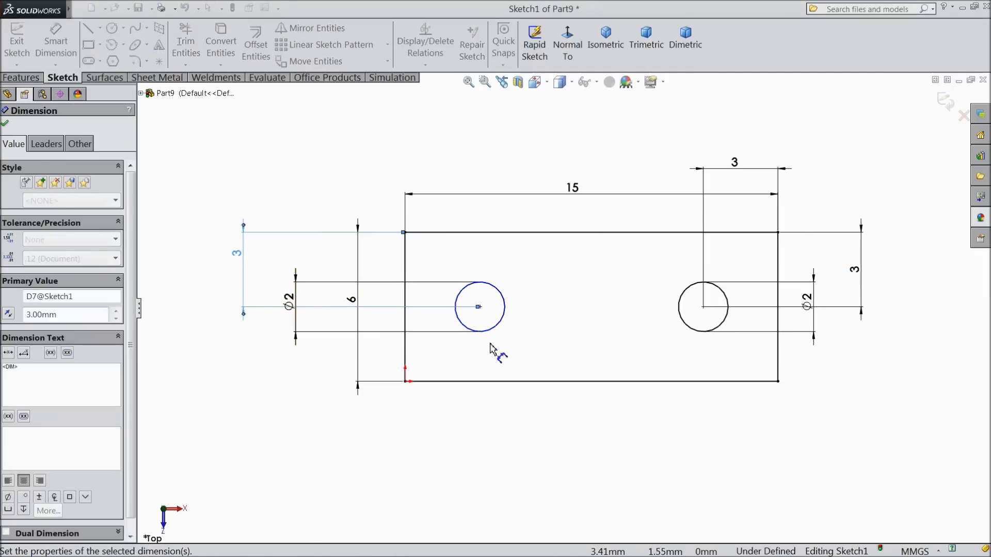
- Dimension the left circle's centre 3 mm from the rectangle's left edge
click(497, 324)
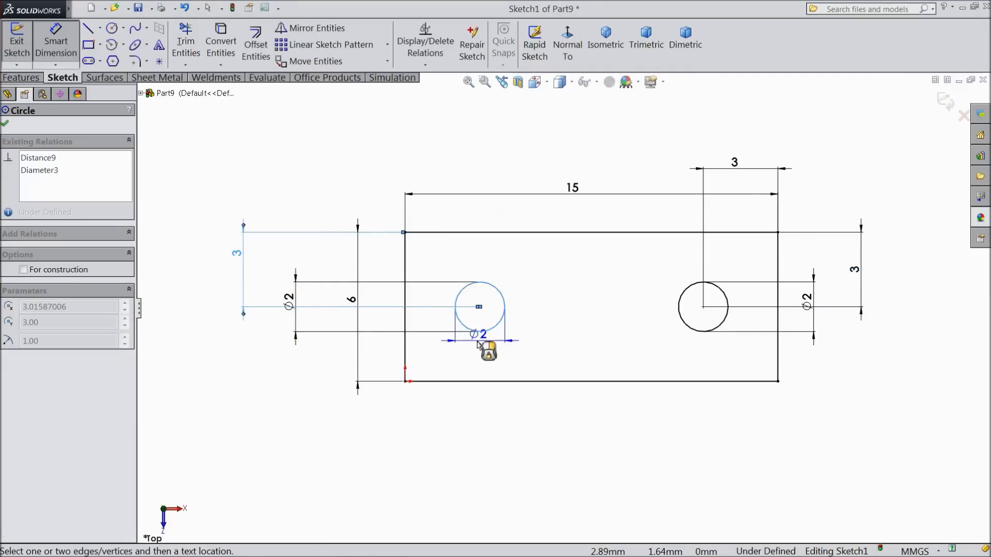
click(478, 382)
key(Escape)
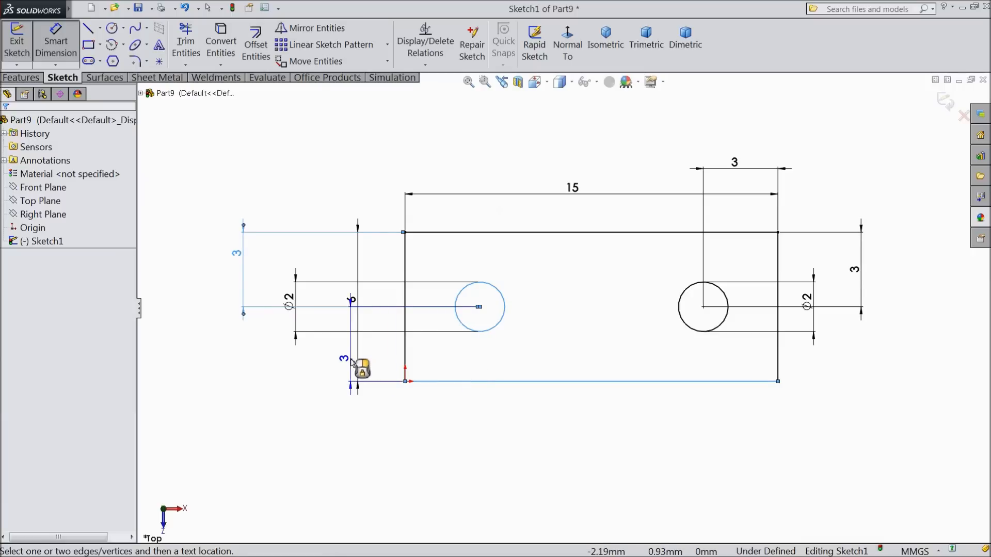
click(406, 332)
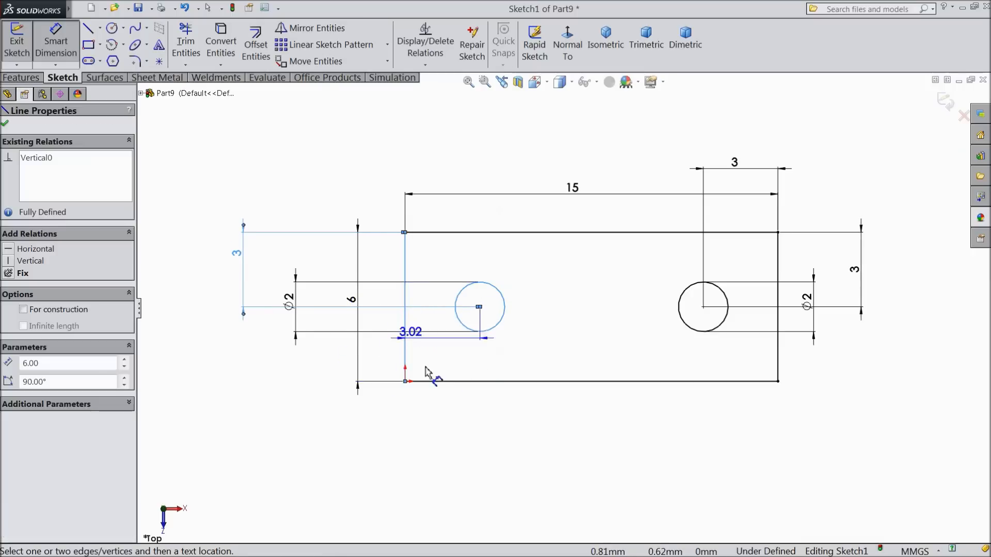
click(448, 440)
text(3)
click(386, 419)
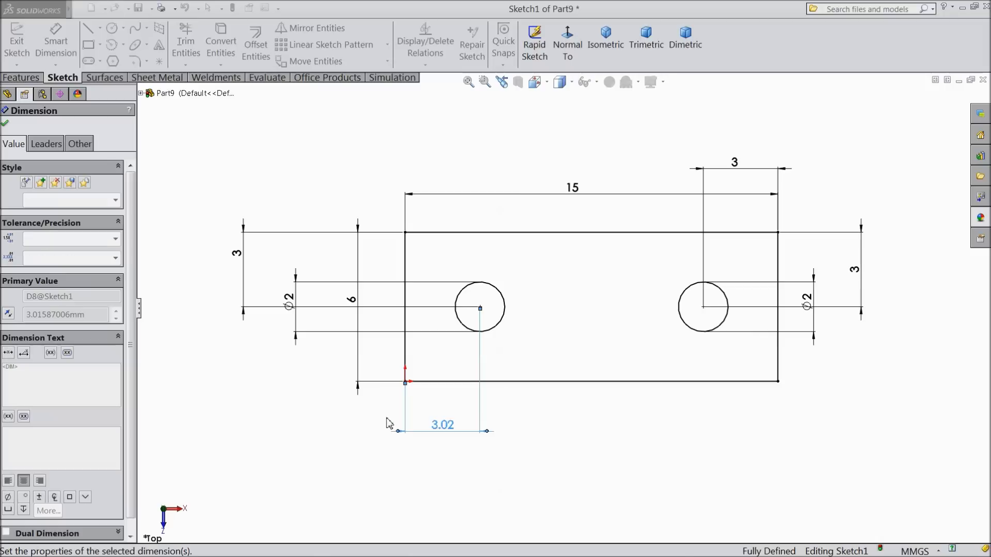
click(5, 125)
- Extrude the rectangle with its two holes as a blind boss 1 mm thick
click(21, 78)
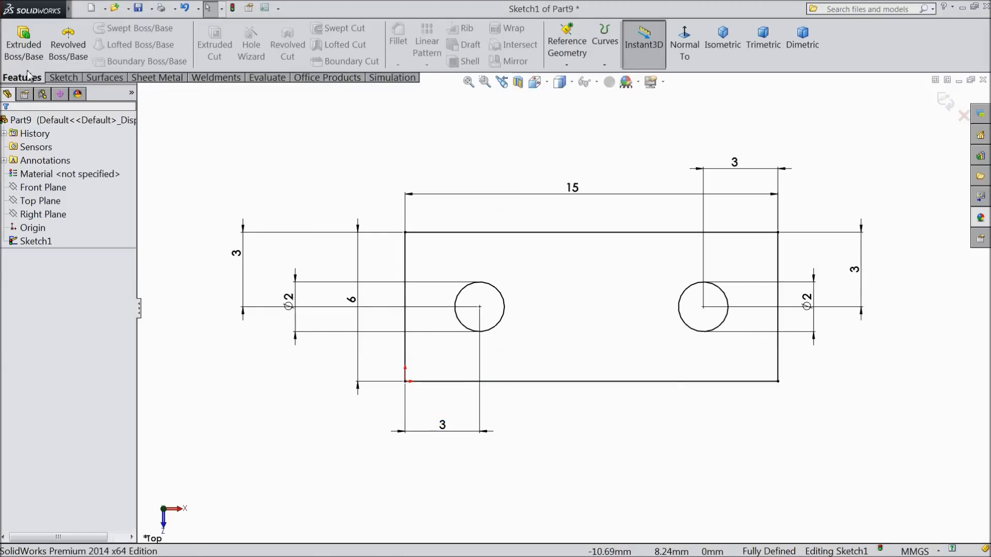
click(23, 44)
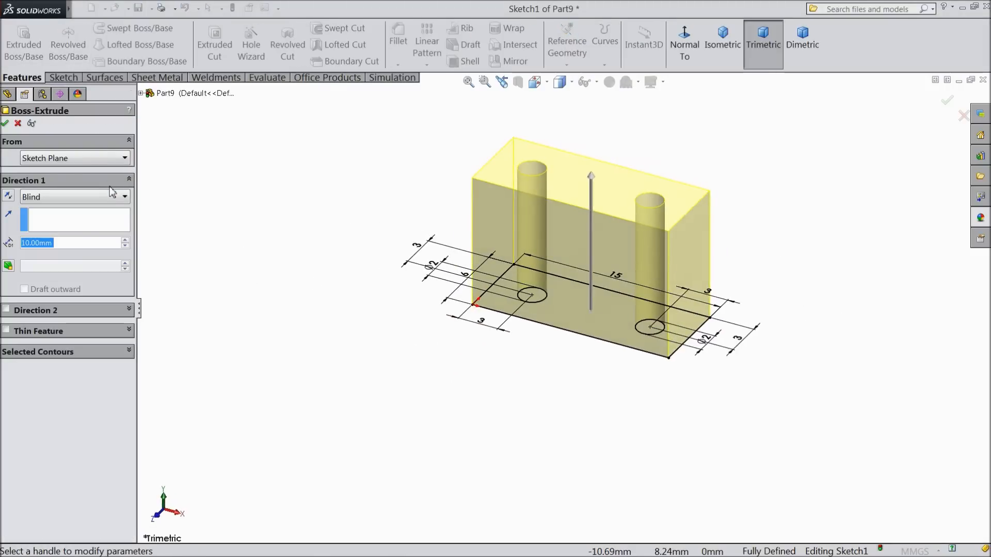
text(1)
key(Return)
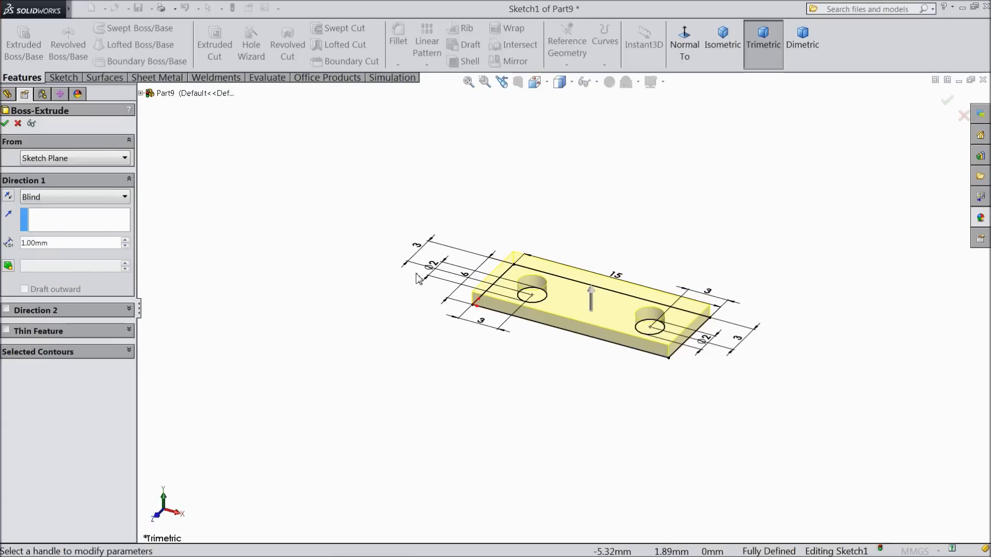
scroll(644, 299, down, 3)
scroll(607, 305, down, 1)
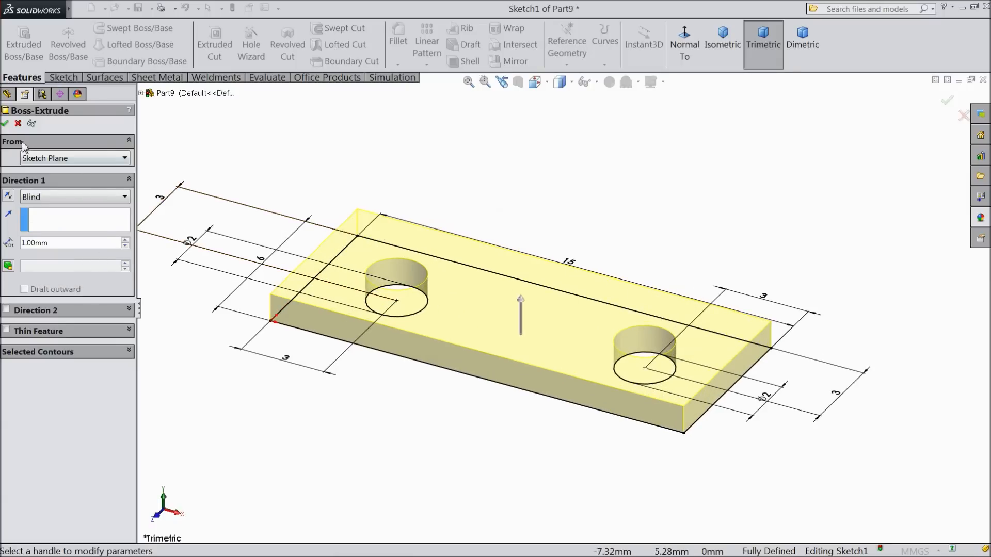
click(5, 124)
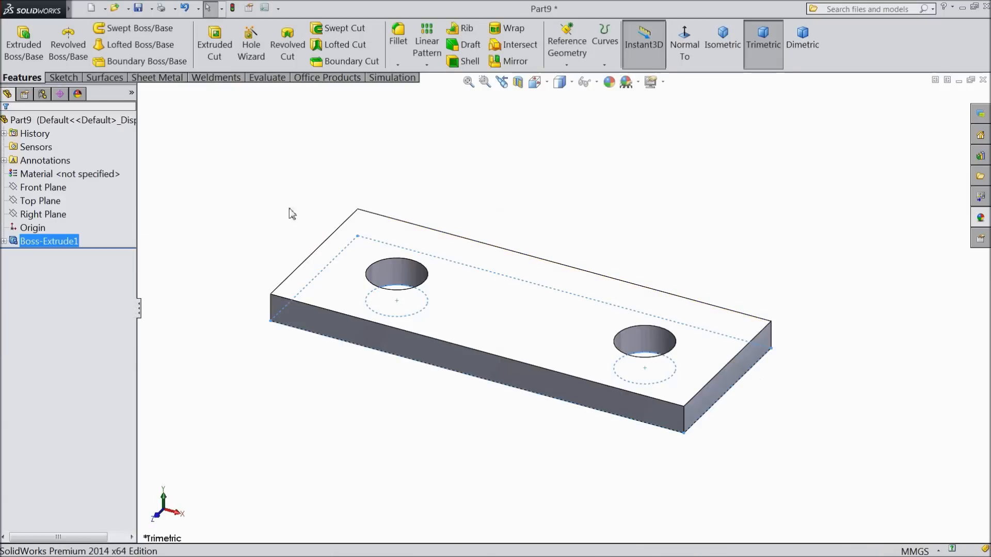
click(276, 201)
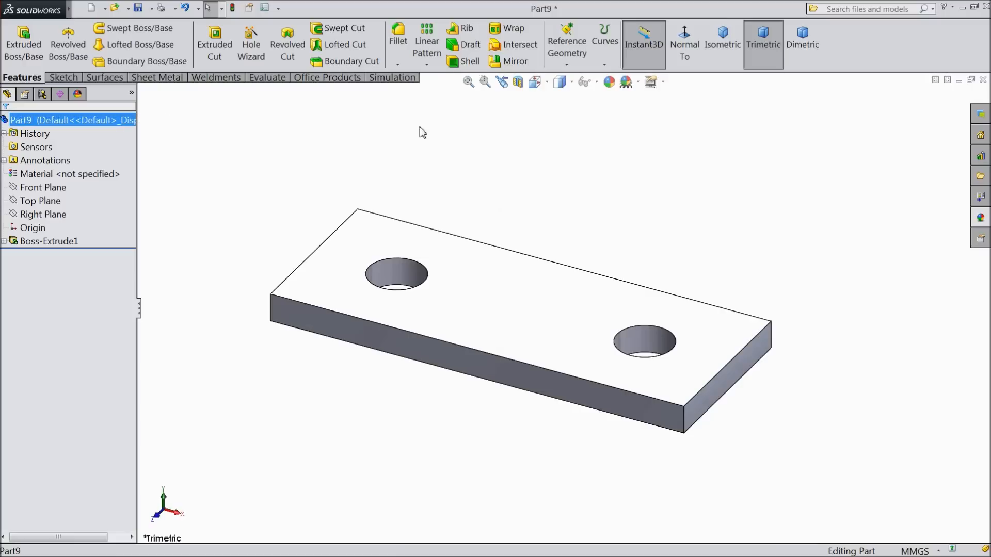
- Apply a teal colour (RGB 0, 192, 192) from the standard swatches to the whole part
click(609, 81)
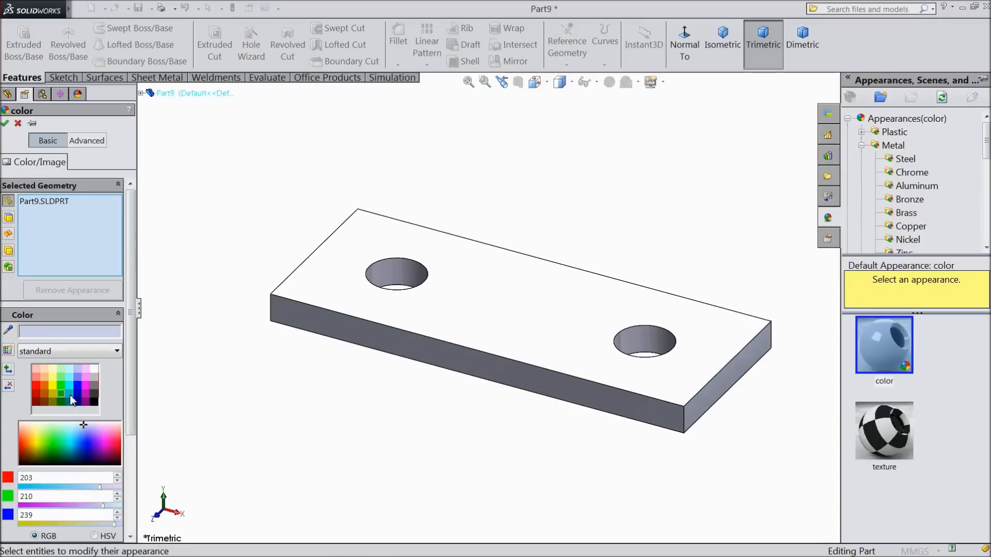
click(69, 394)
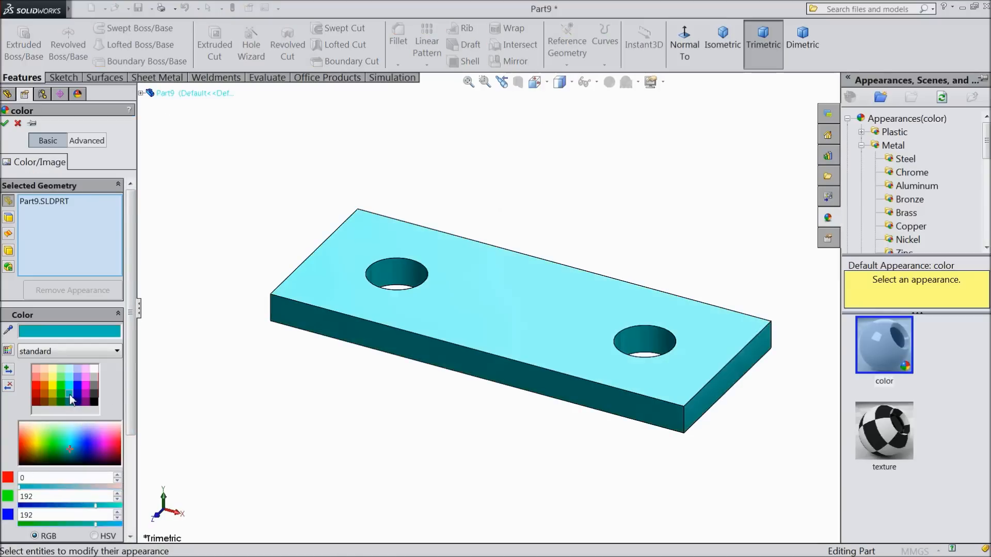
click(4, 123)
- Save the part as Plate in the Vernier Caliper folder
click(140, 8)
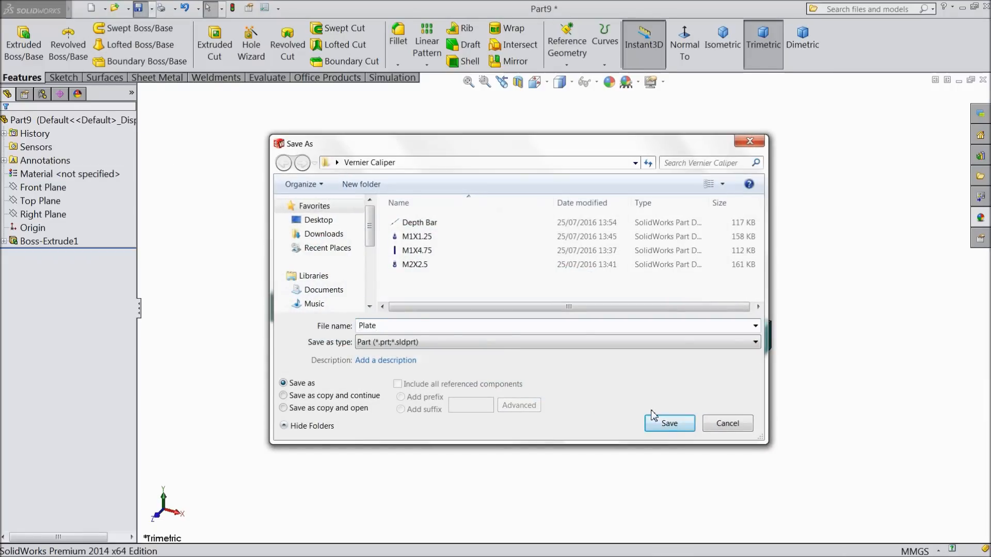
click(668, 426)
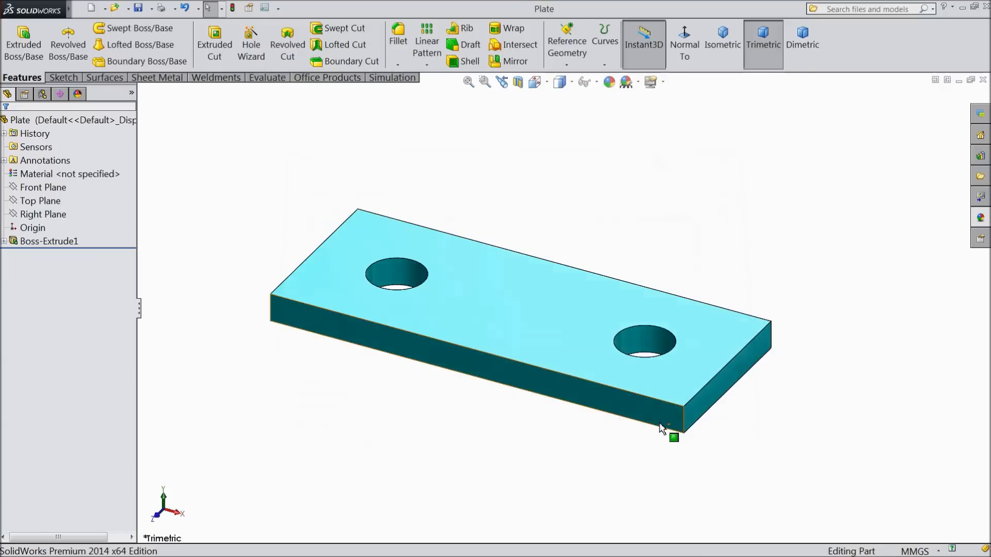
mouse_move(511, 422)
middle_down()
mouse_move(518, 354)
mouse_move(491, 418)
mouse_move(374, 389)
mouse_move(489, 411)
mouse_move(502, 438)
middle_up()
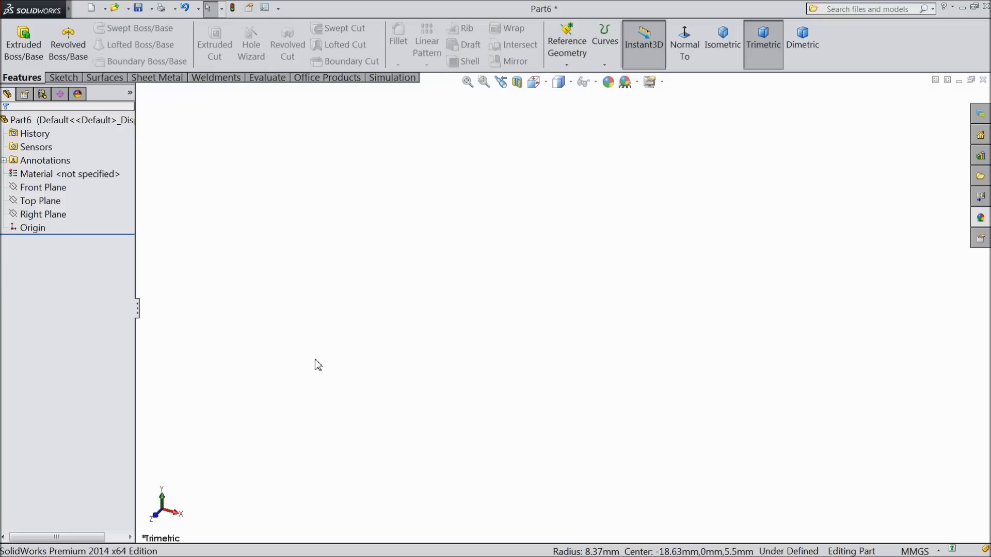
- Sketch a horizontal line about 79 mm long from the origin towards negative X on the Front Plane of the empty part
click(54, 188)
click(54, 175)
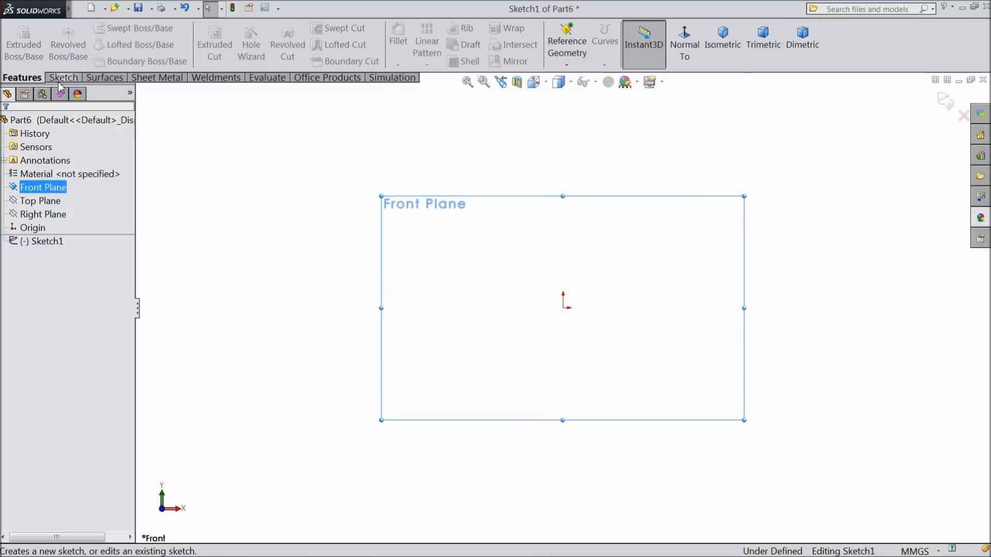
click(91, 34)
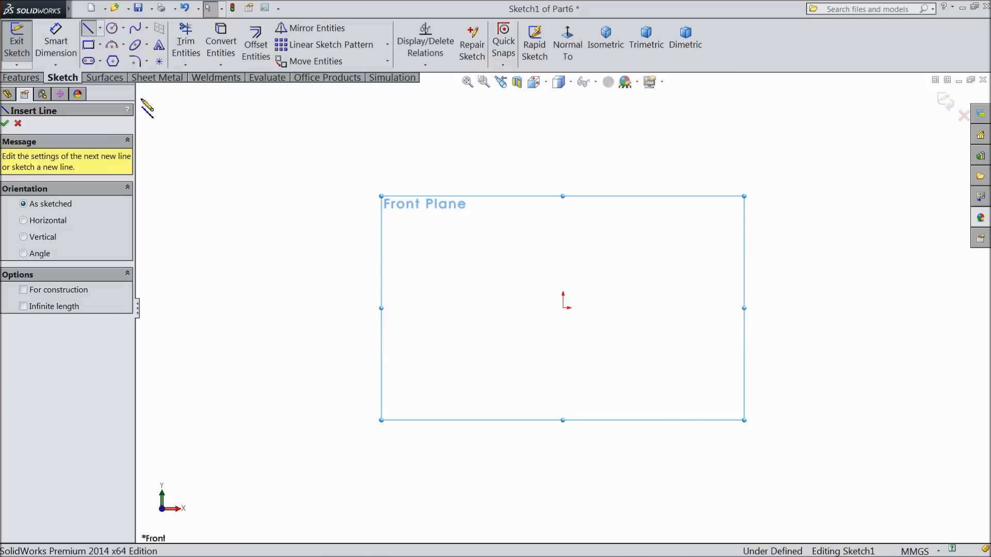
click(562, 308)
click(403, 308)
right_click(401, 308)
click(420, 95)
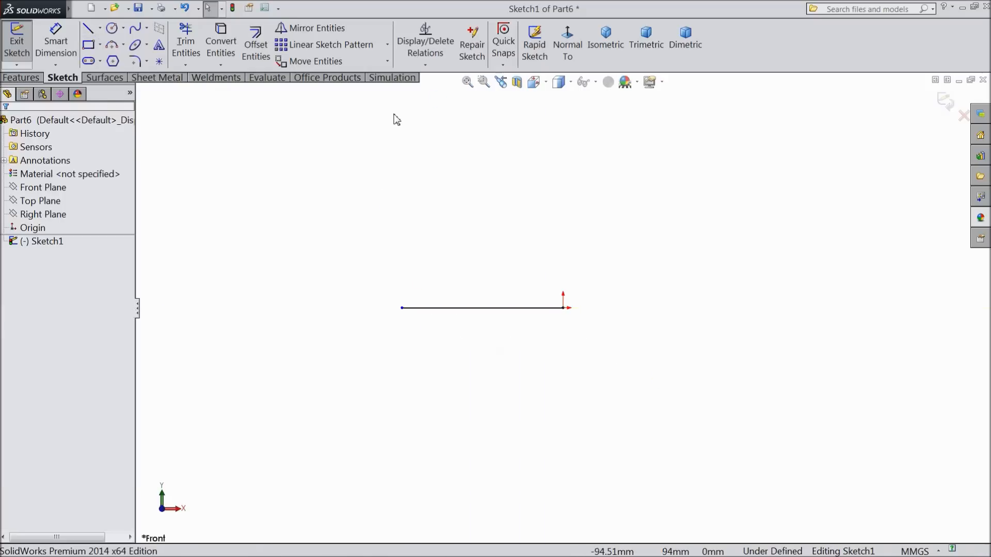
- Dimension the horizontal line to a length of 27 mm
click(63, 53)
click(498, 309)
click(472, 353)
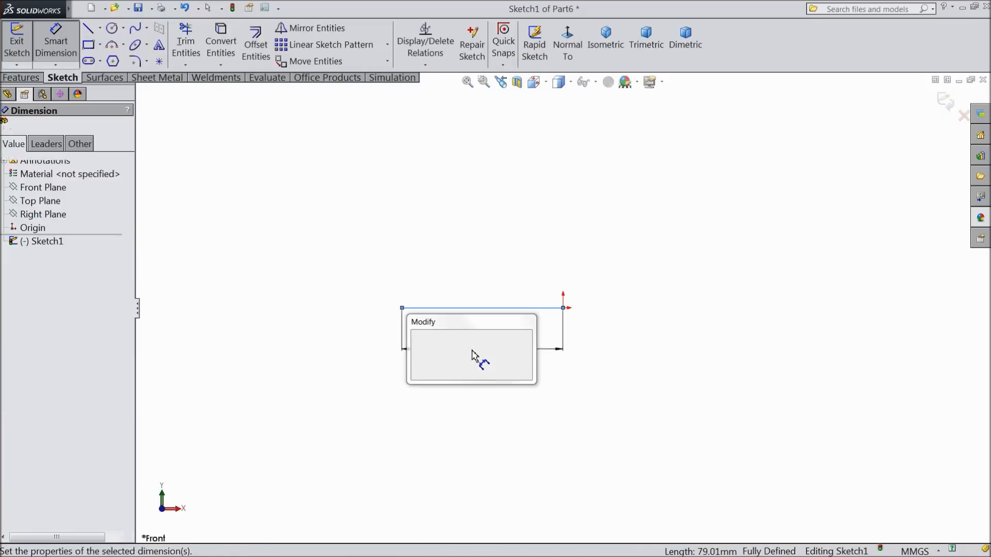
text(27)
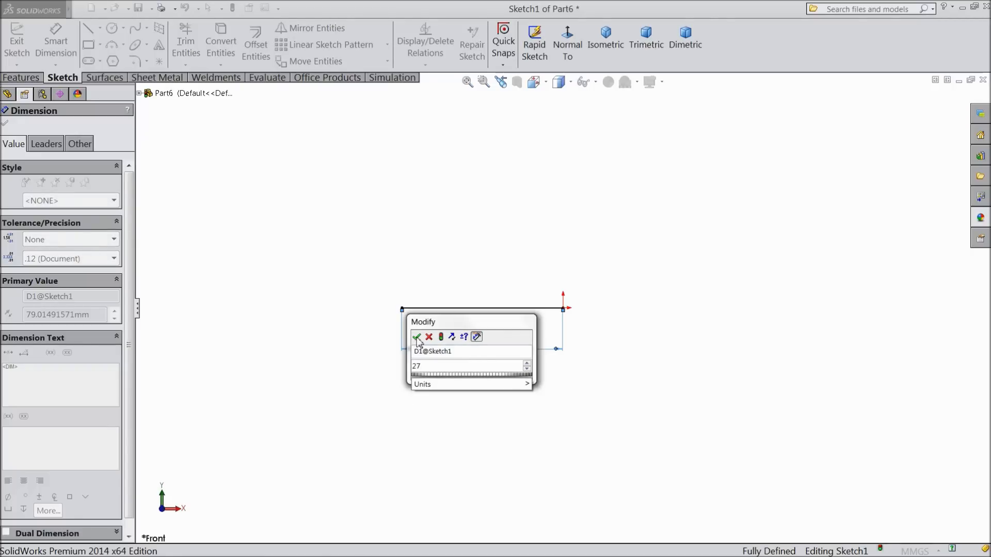
click(416, 337)
scroll(521, 311, up, 4)
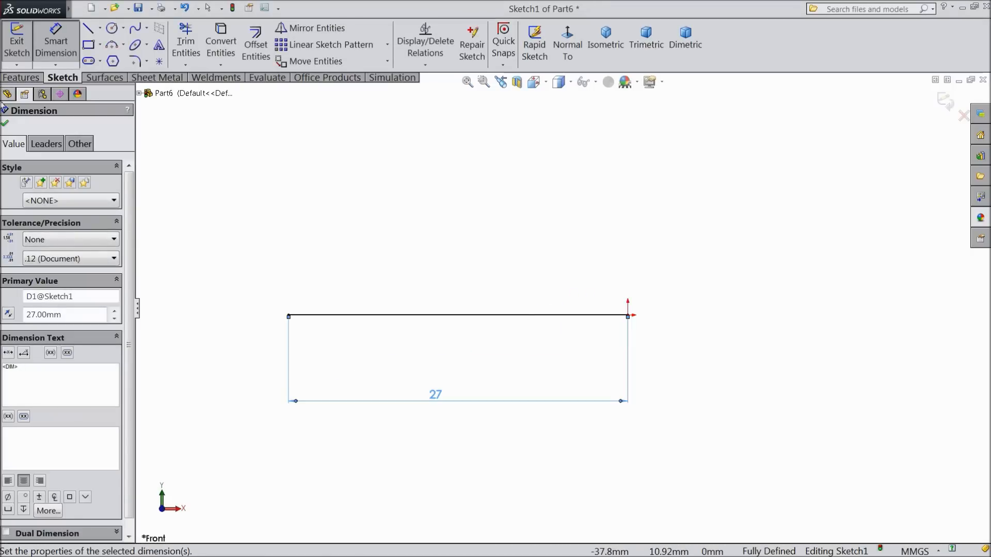
- Draw a centerpoint arc above the line, centred on it and starting at its left end, with about 7.3 mm radius and 155° sweep
click(124, 45)
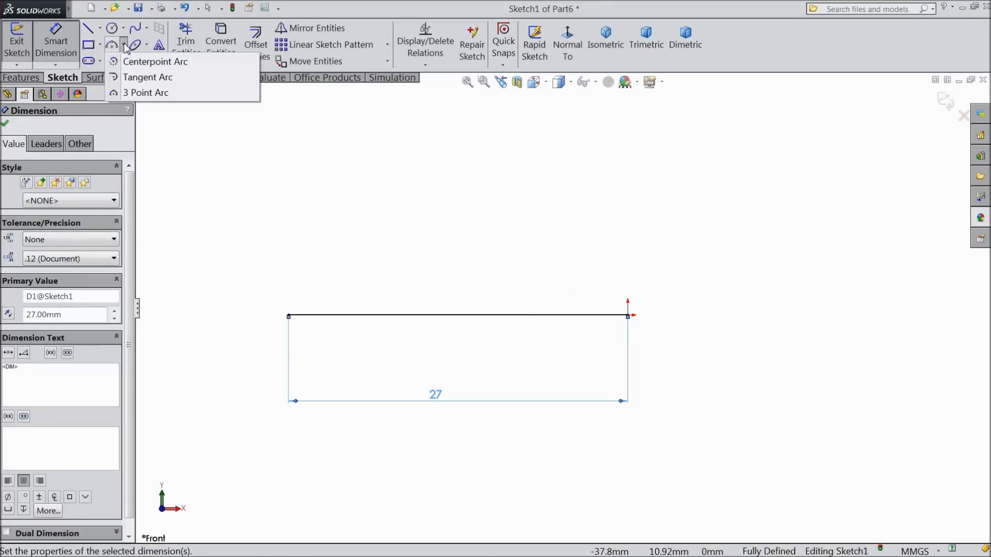
click(149, 61)
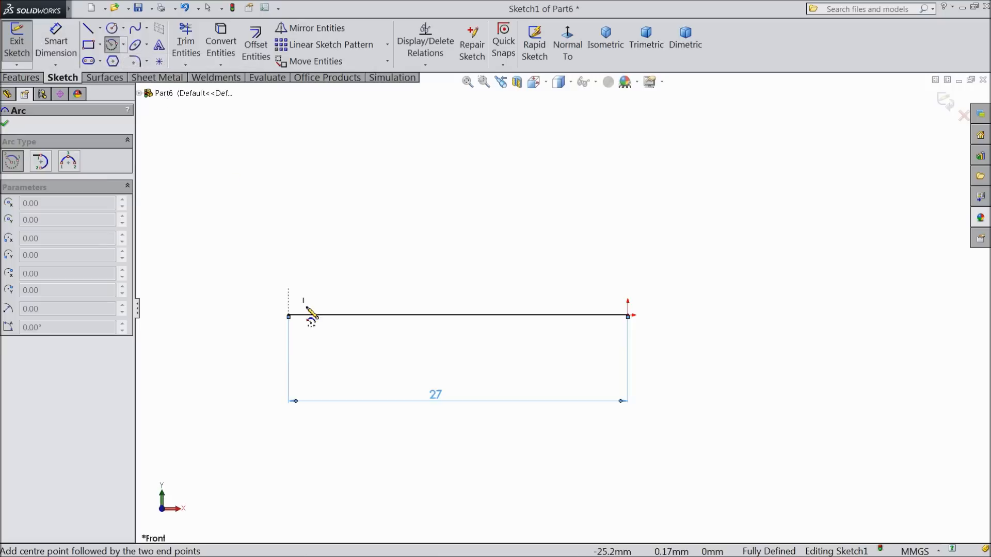
click(380, 315)
click(289, 315)
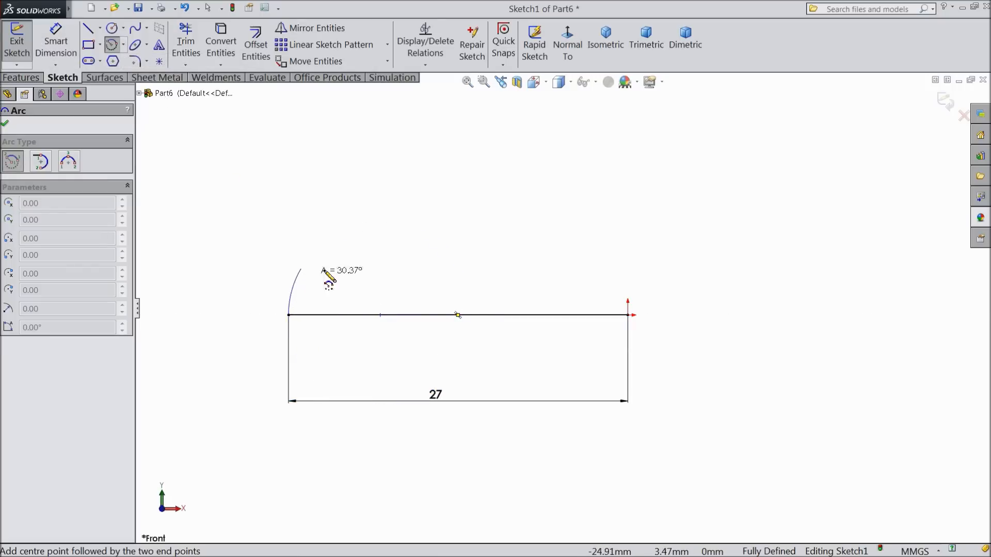
click(464, 277)
scroll(379, 284, down, 2)
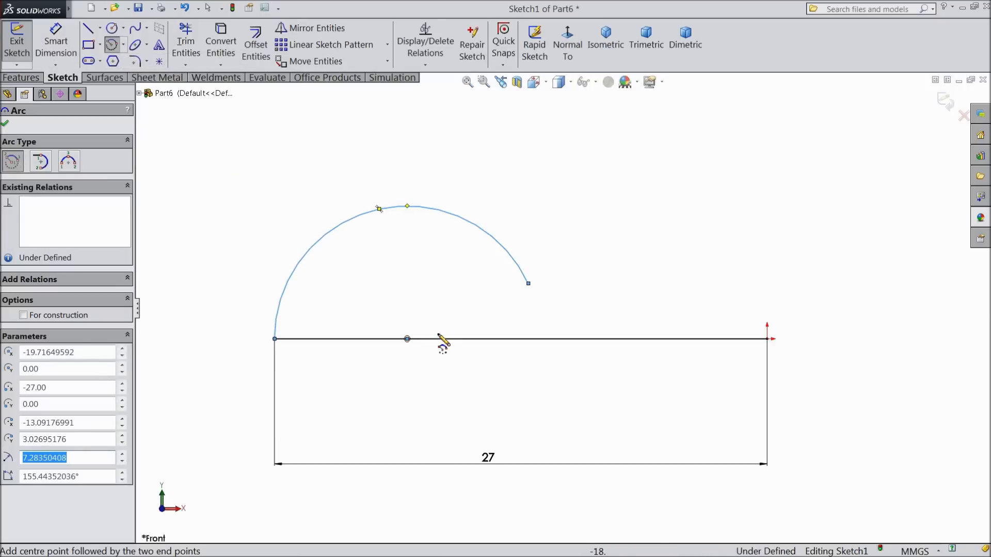
click(5, 125)
- Dimension the arc to a radius of 8.35 mm
click(55, 44)
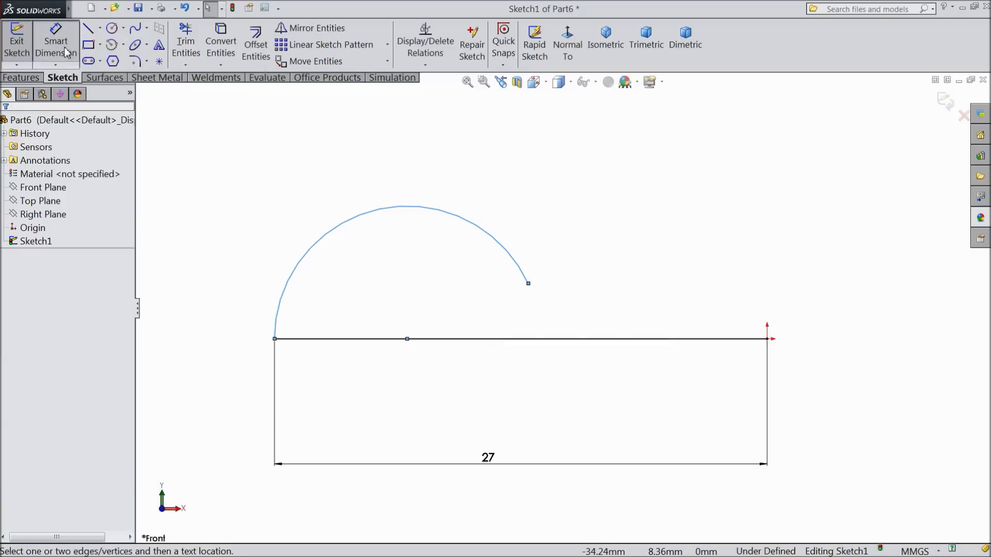
click(323, 243)
click(264, 214)
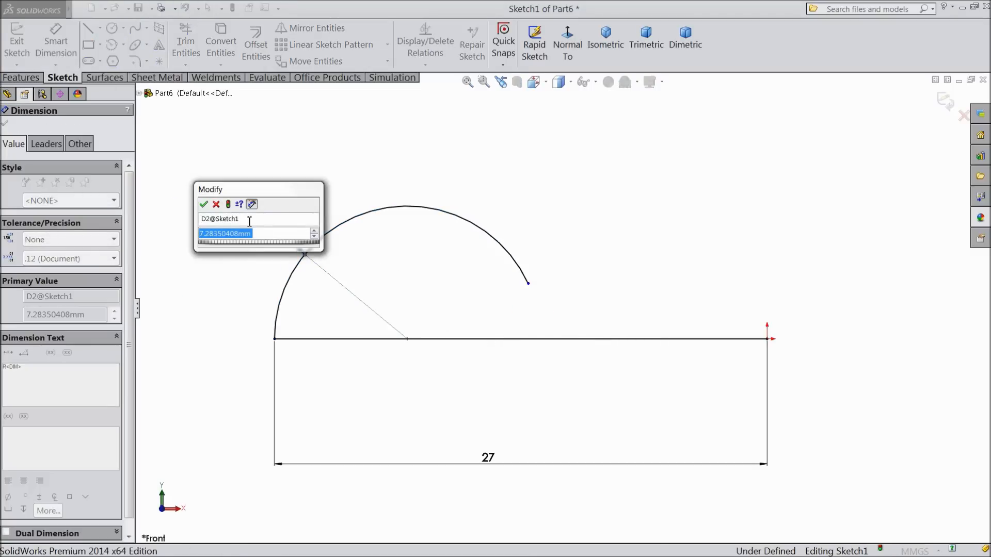
text(8.35)
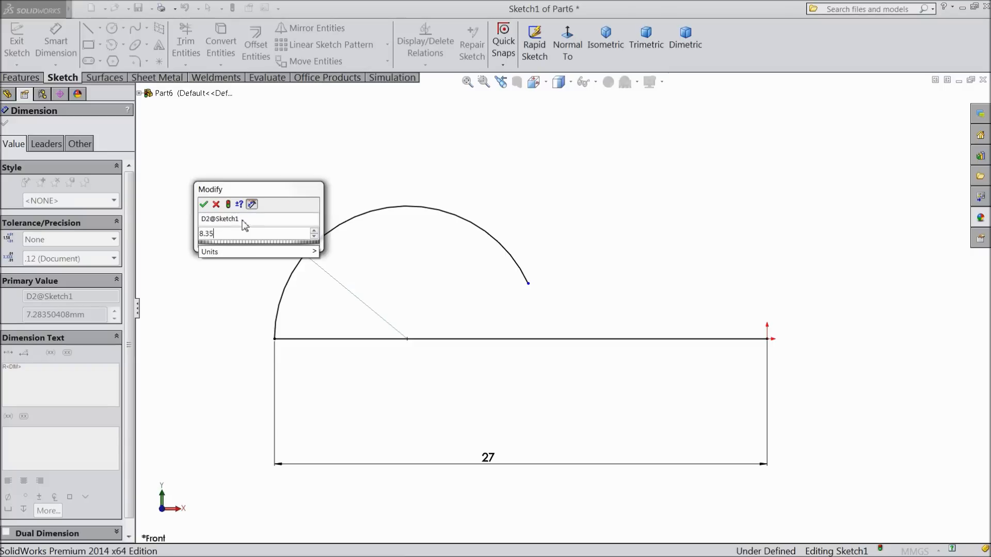
click(205, 205)
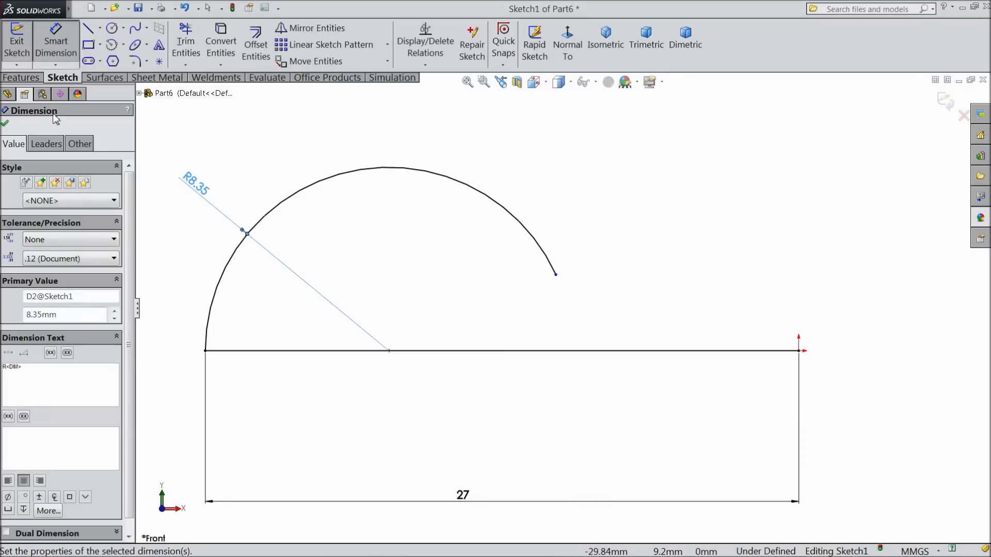
- Shorten the 8.35 mm radius arc by moving its free end to about X -12.29 mm, Y 5.41 mm
click(5, 125)
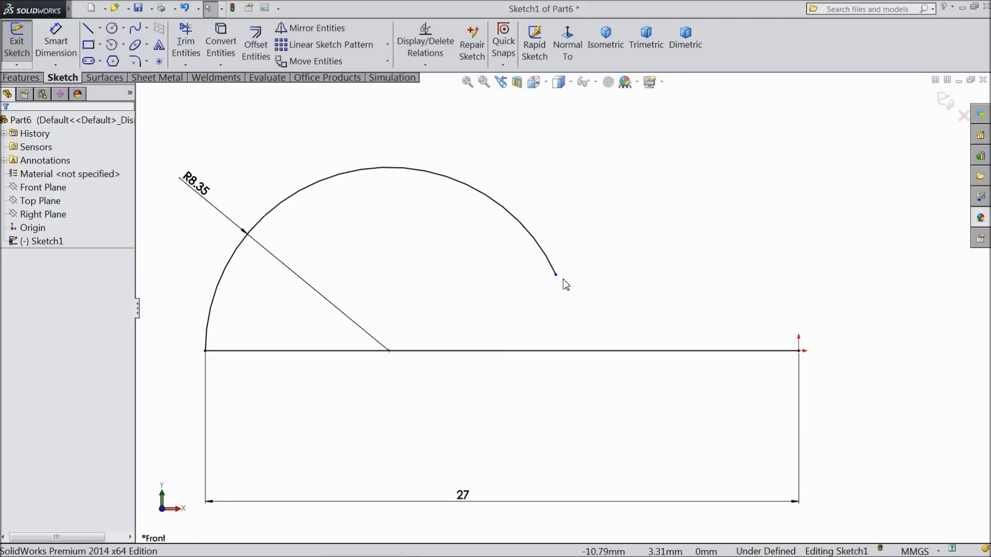
drag(558, 277, 546, 255)
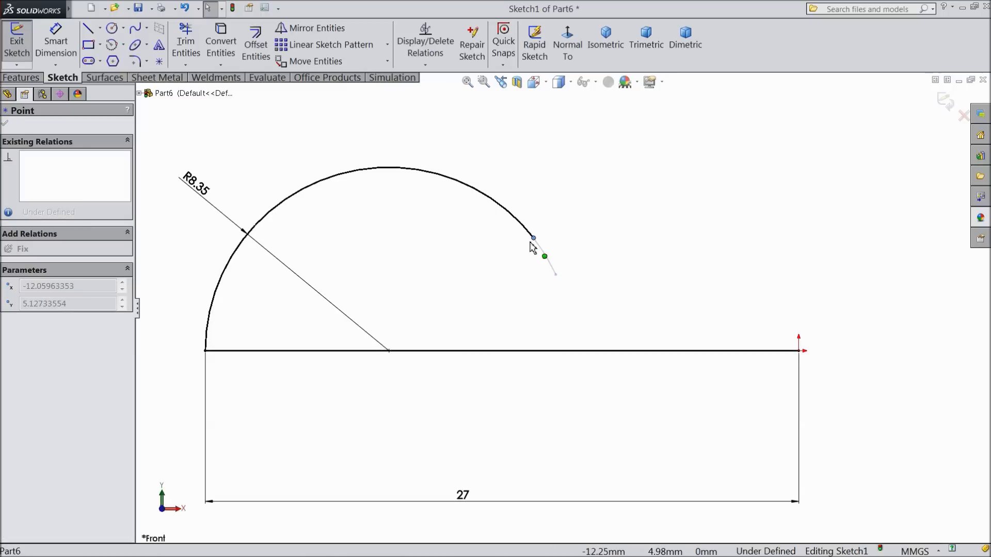
drag(533, 247, 529, 238)
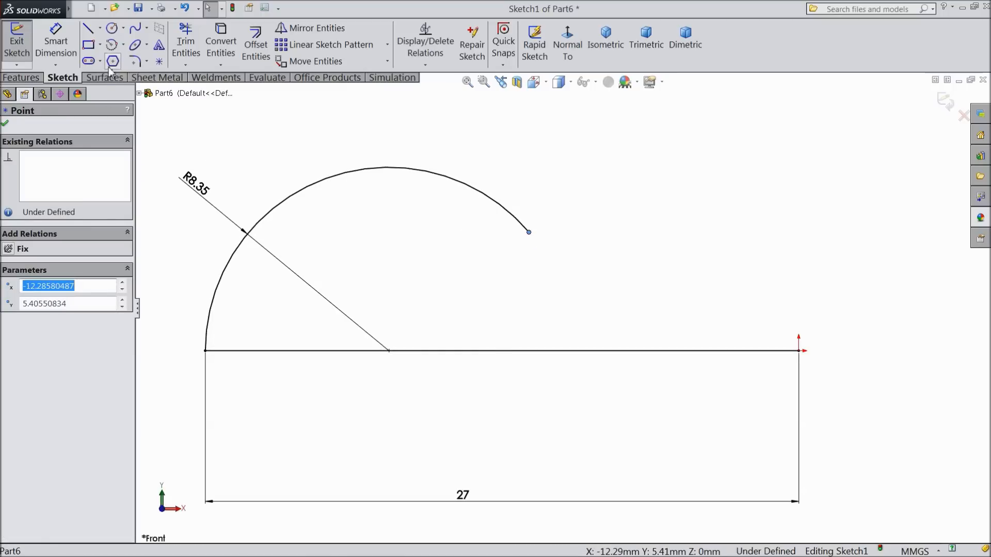
- Draw a downward-bulging three-point arc from the large arc's free end, with about 3.45 mm radius and 90° sweep
click(123, 45)
click(82, 93)
scroll(640, 330, down, 1)
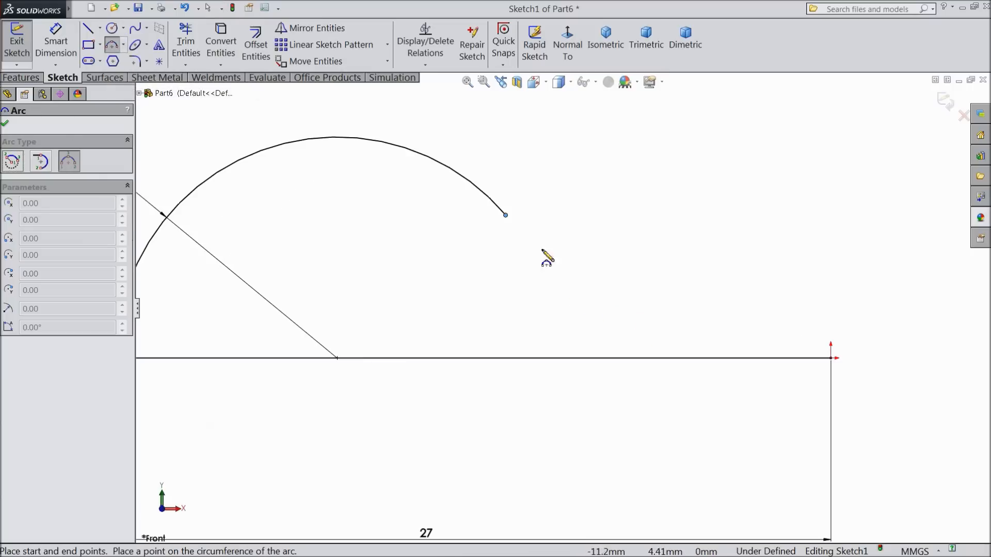
click(506, 216)
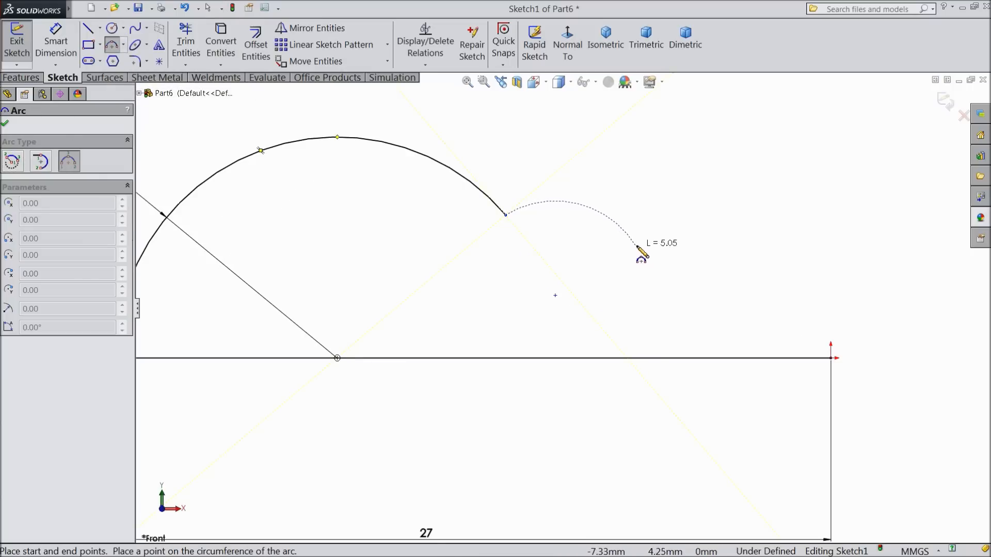
click(634, 235)
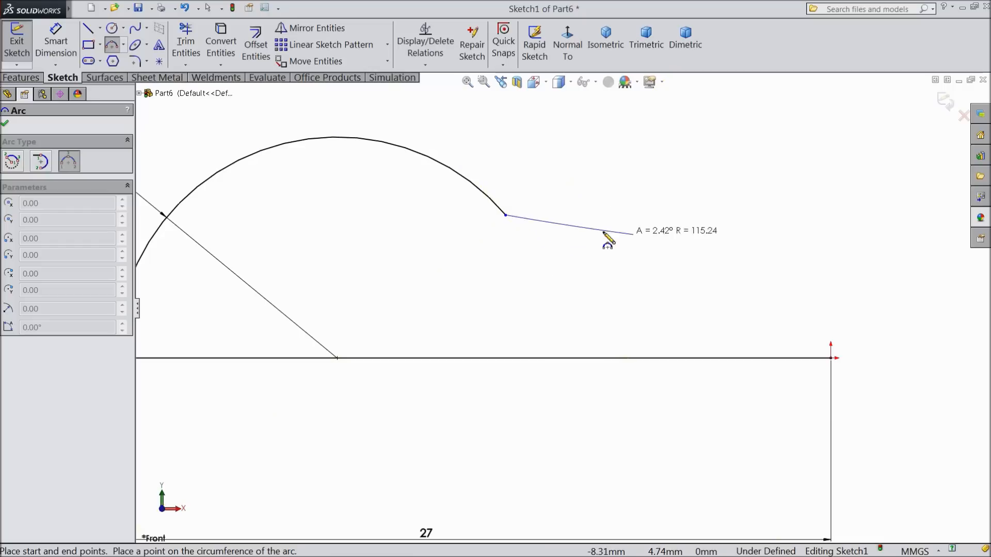
click(561, 252)
- Draw an upward-bulging three-point arc from the end of the concave arc, with about 2.37 mm radius and 90° sweep
click(644, 247)
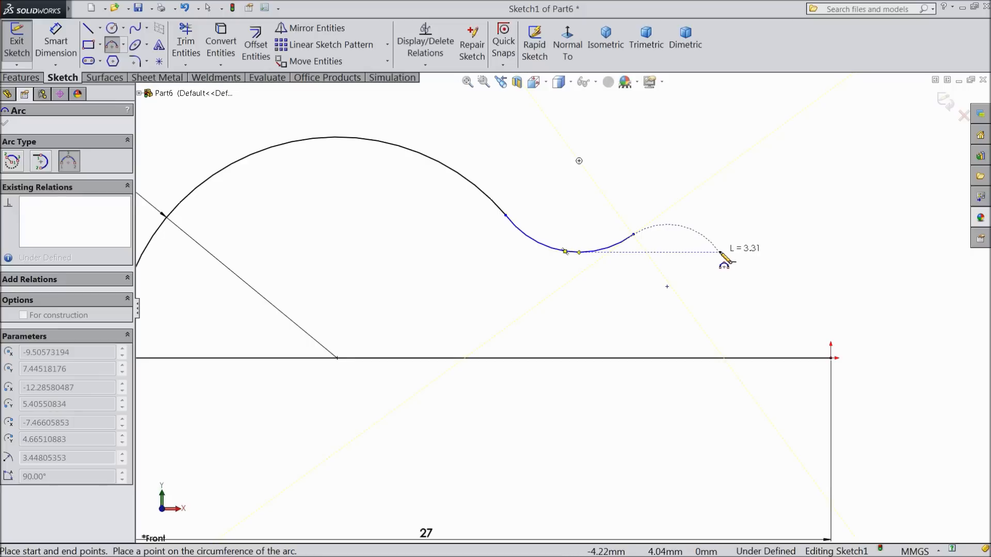
click(721, 251)
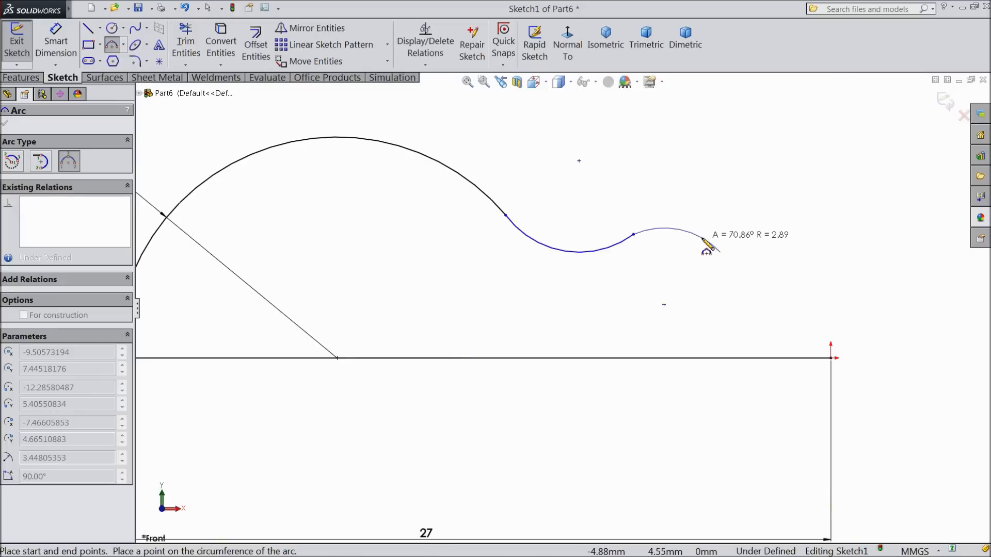
click(703, 237)
- Close the profile with a three-point arc of about 22.9 mm radius from the small convex arc's end to the origin
click(705, 238)
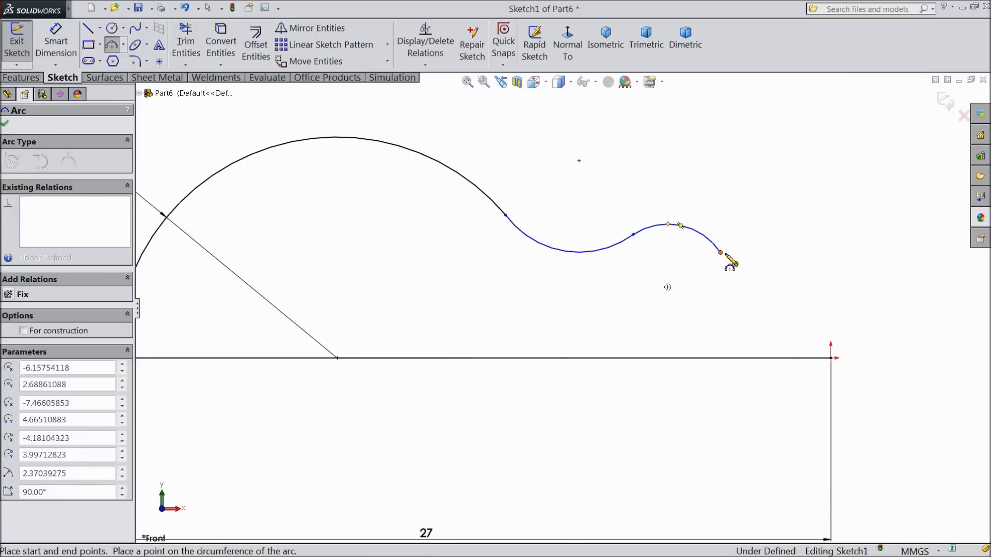
click(831, 357)
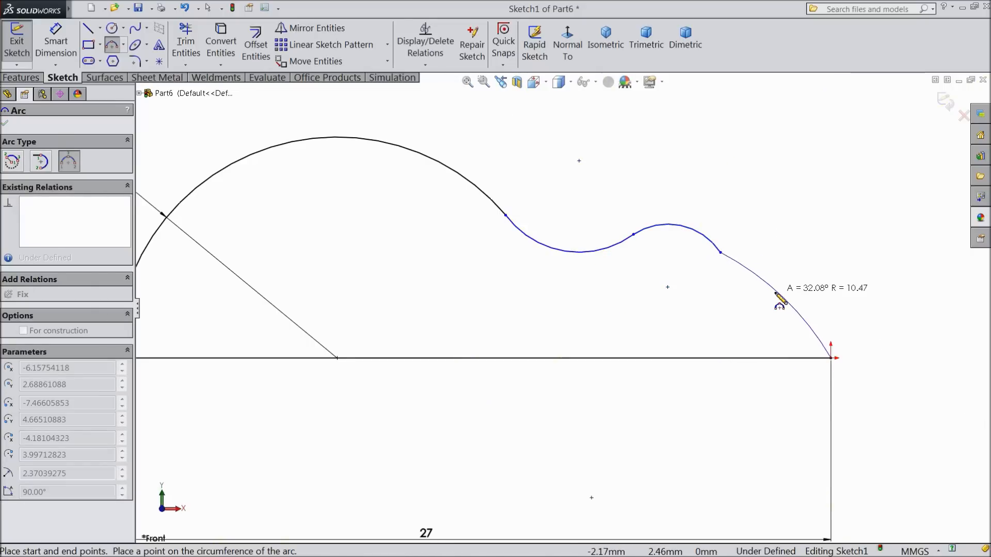
click(778, 304)
right_click(796, 250)
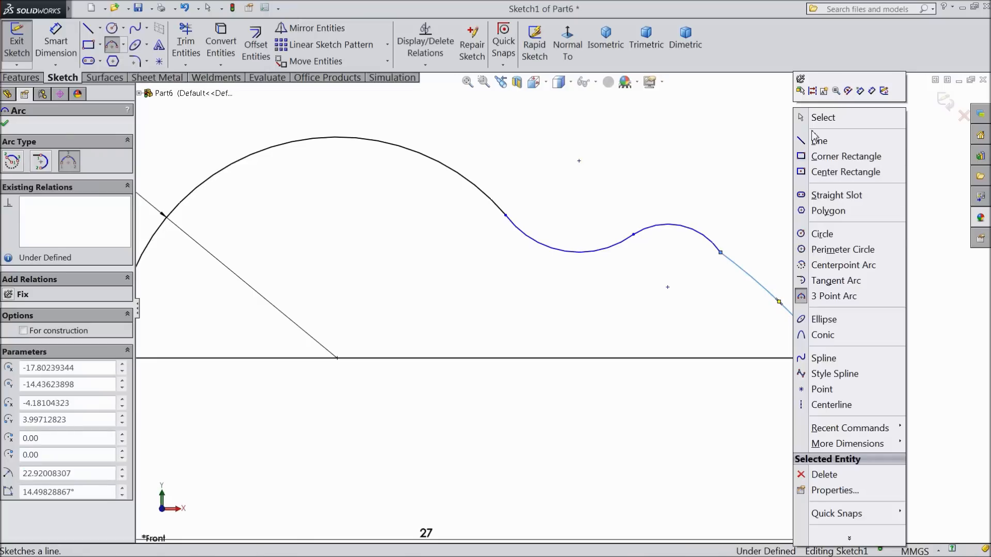
click(818, 115)
- Add tangent relations at all three junctions between the four neighbouring arcs of the profile
drag(705, 264, 705, 265)
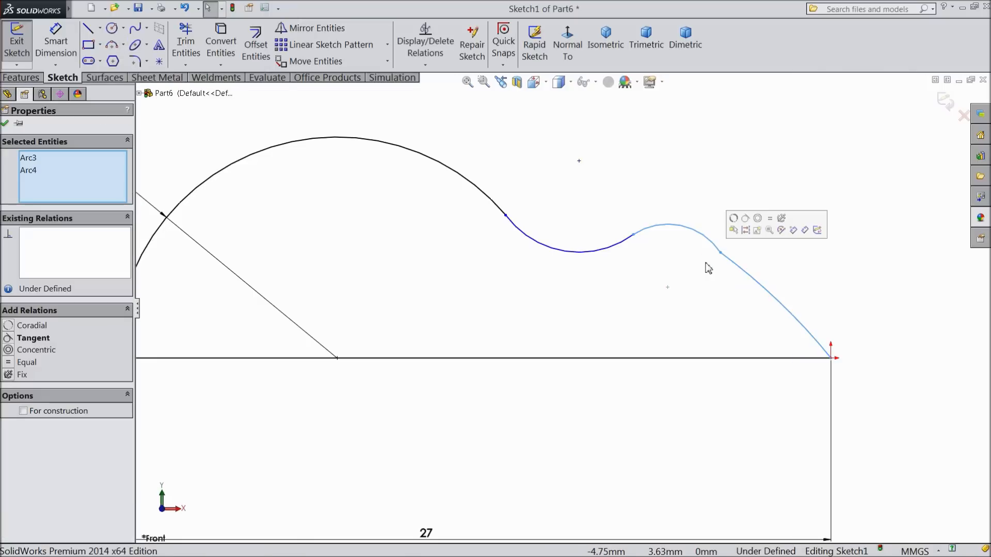
click(738, 223)
click(645, 230)
drag(633, 242, 624, 251)
click(656, 203)
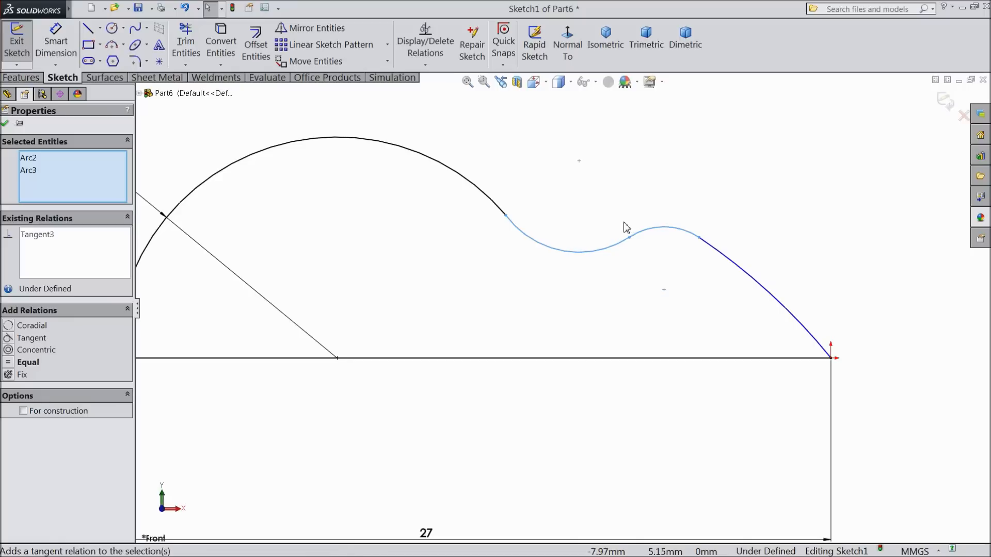
drag(513, 207, 483, 238)
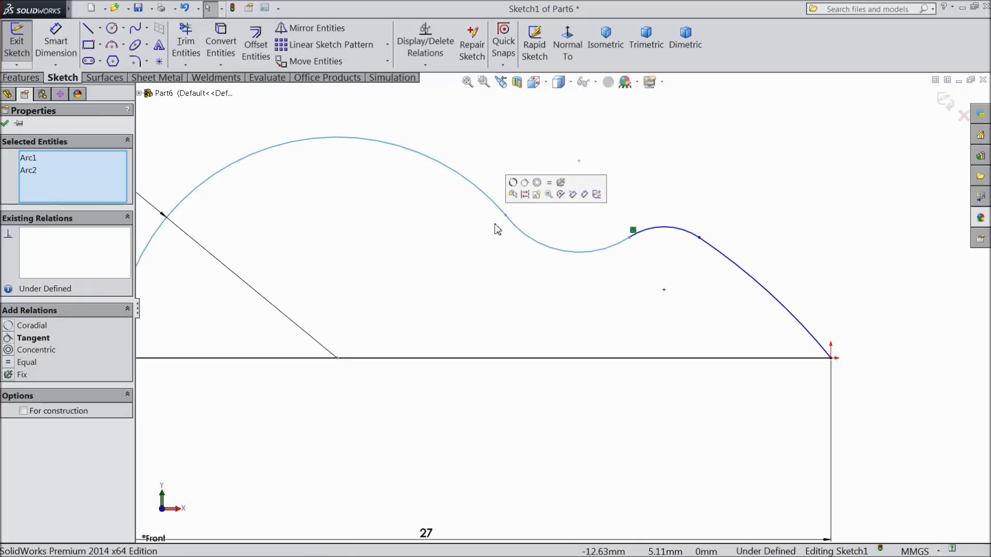
click(528, 191)
- Dimension the arc ending at the origin to a radius of 5.5 mm
key(f)
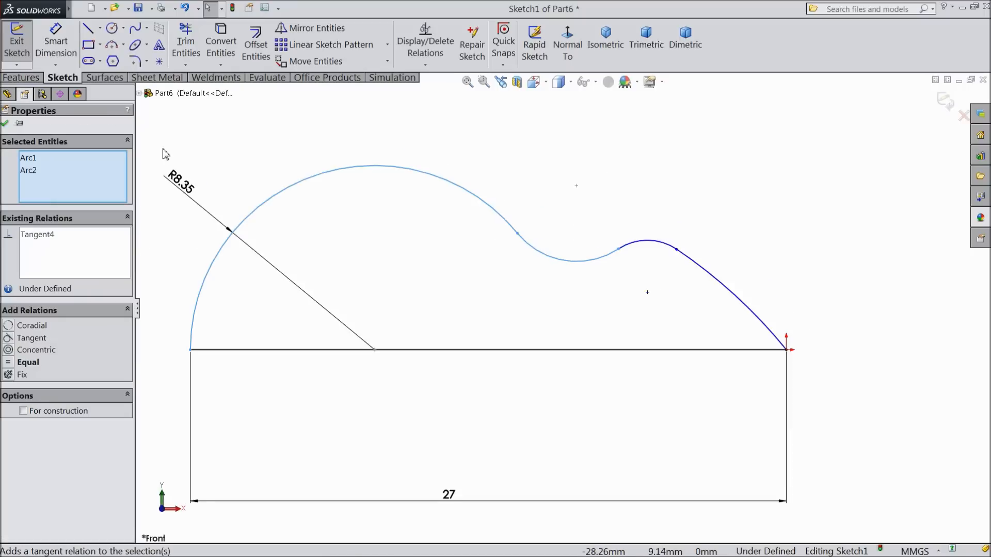
key(d)
click(748, 311)
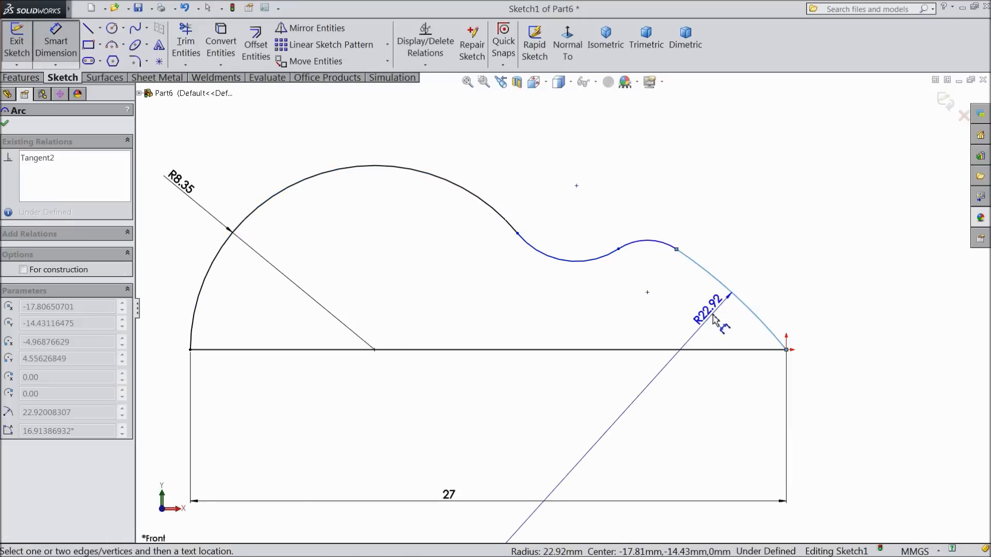
click(702, 317)
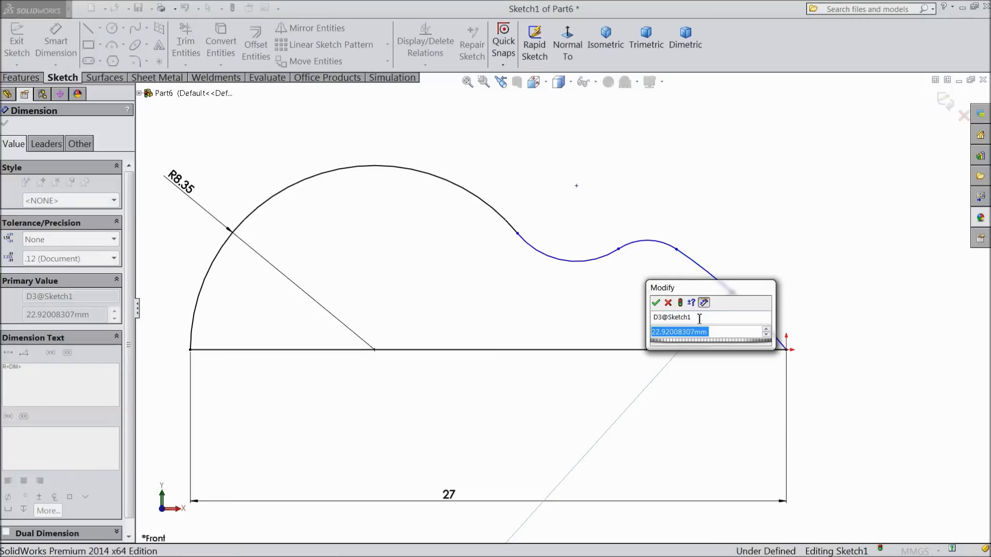
text(5.5)
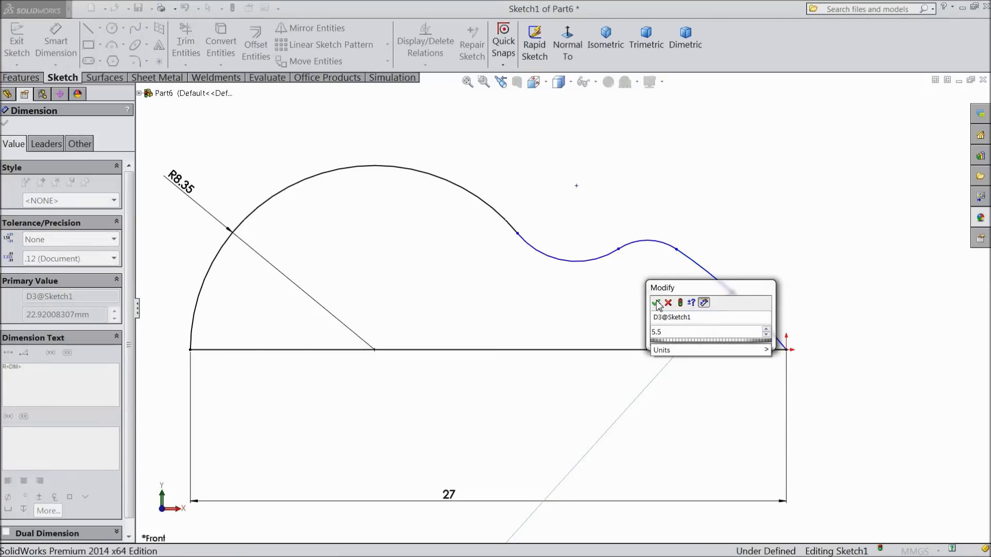
click(656, 303)
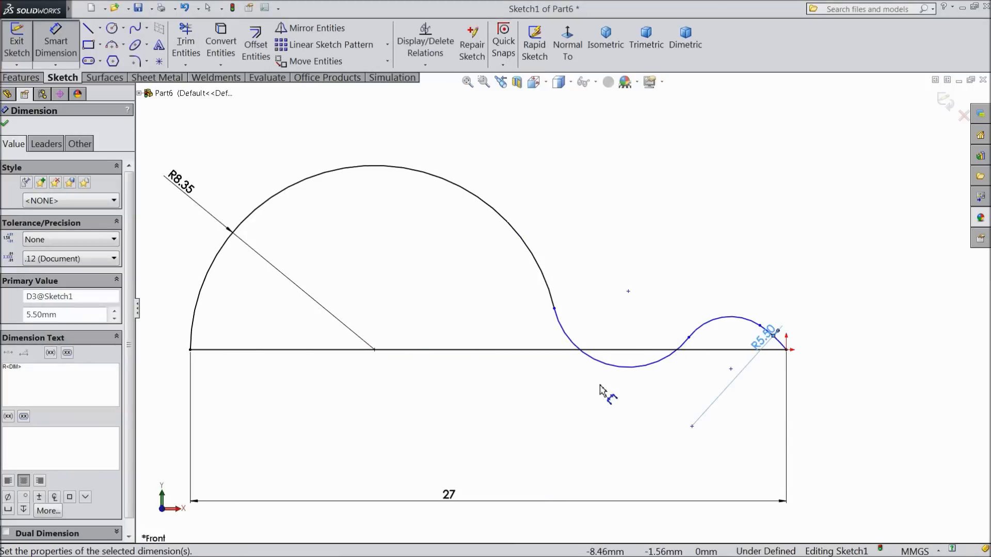
- Reshape the concave arc so it lies above the base line, moving its junction with the large arc to about X -11.27 mm, Y 3.90 mm
click(6, 124)
drag(603, 367, 630, 337)
drag(520, 239, 539, 265)
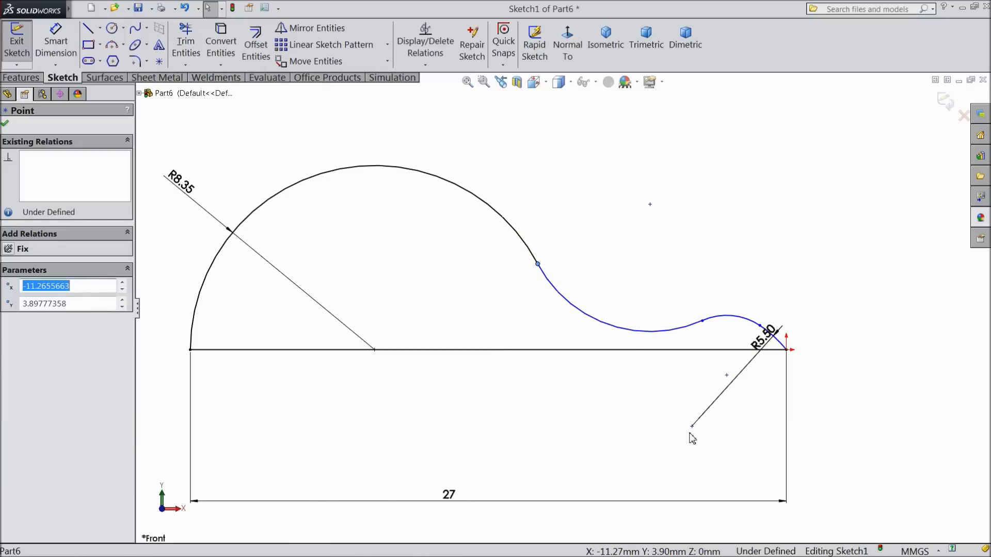
- Try to make the 5.5 mm arc's centre coincident with the base line, and undo the relation
click(692, 426)
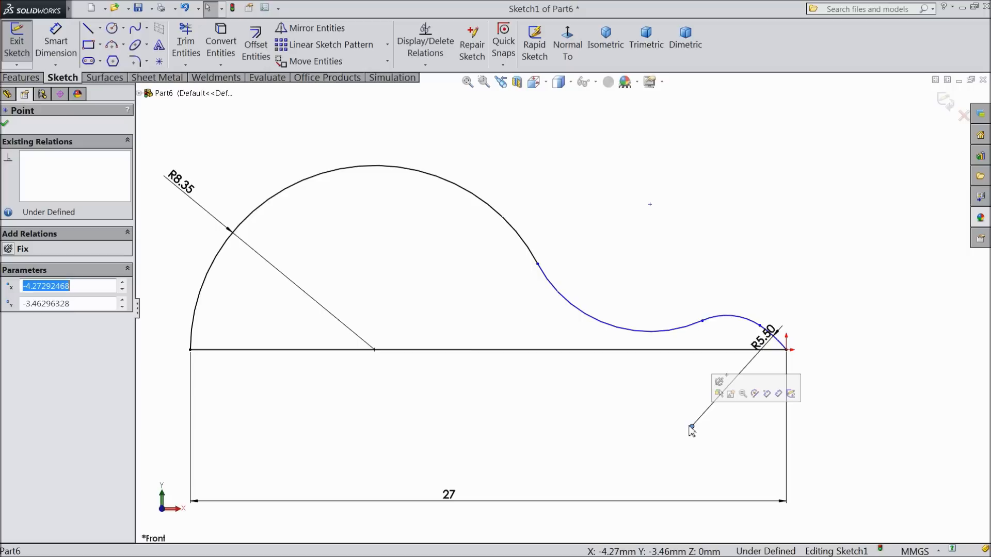
ctrl+click(669, 351)
click(707, 308)
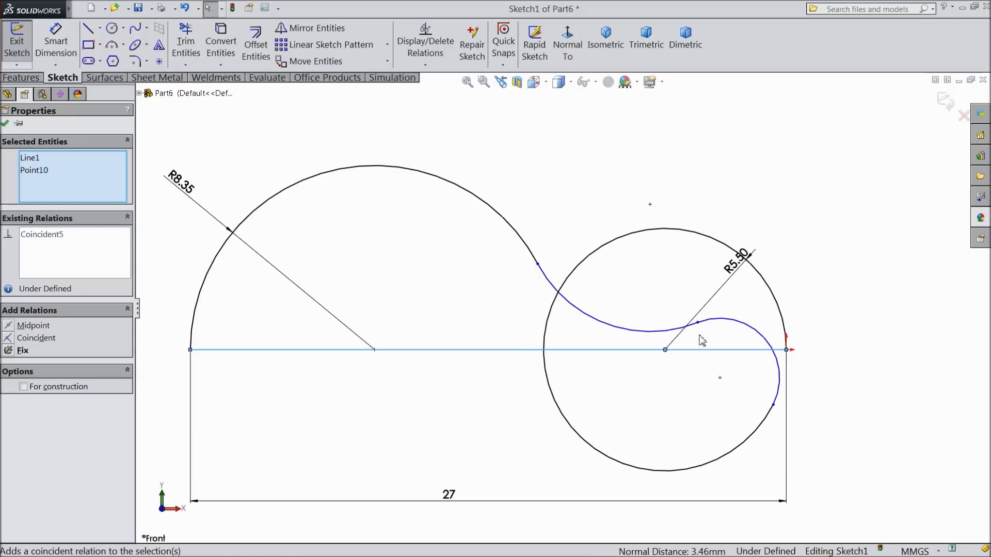
click(184, 8)
- Raise the junction between the concave and small convex arcs and move the 5.5 mm arc's centre onto the base line
drag(703, 321, 703, 274)
drag(668, 376, 665, 351)
- Move the junction of the concave and small convex arcs to about X -4.80 mm, Y 3.87 mm, and reposition the R5.50 dimension beside its arc
scroll(751, 269, down, 2)
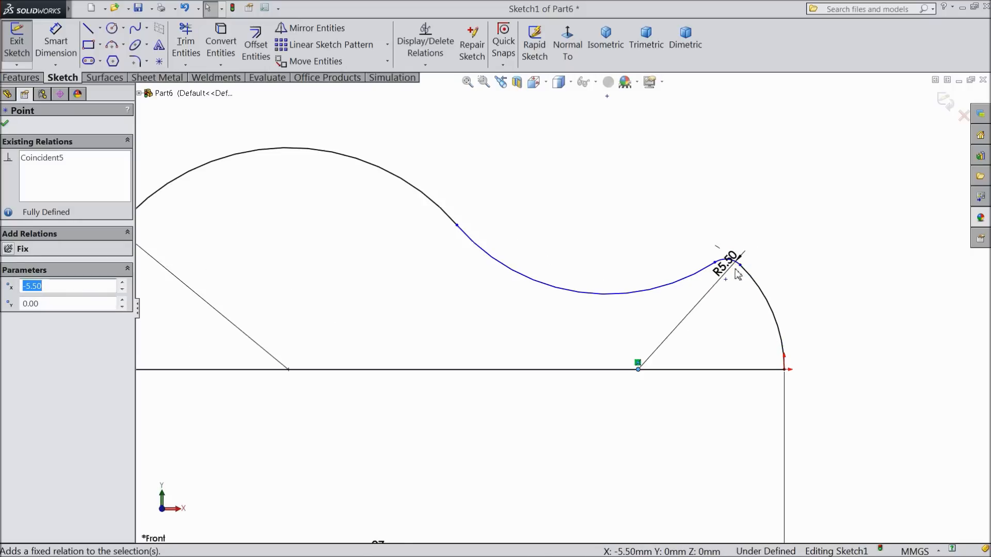
click(714, 271)
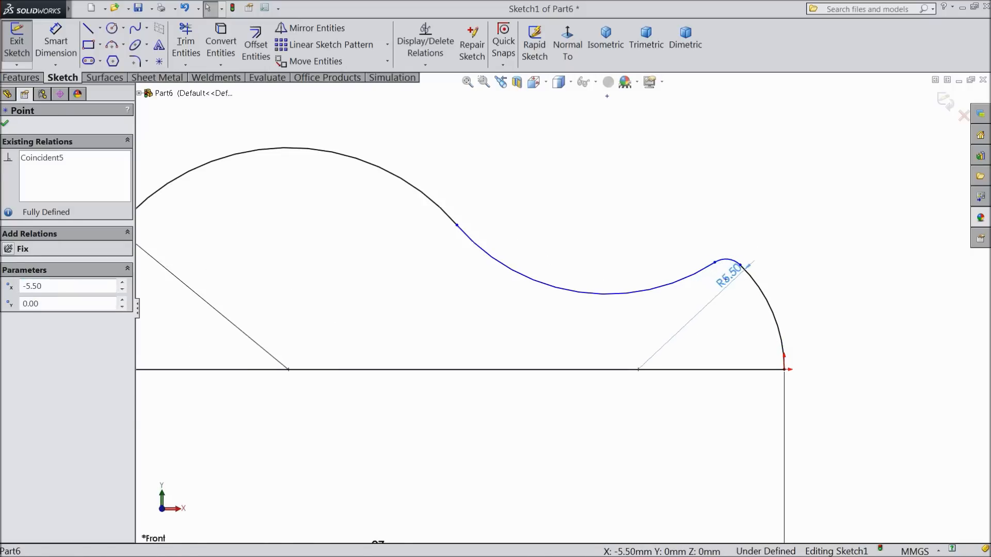
drag(715, 262, 654, 275)
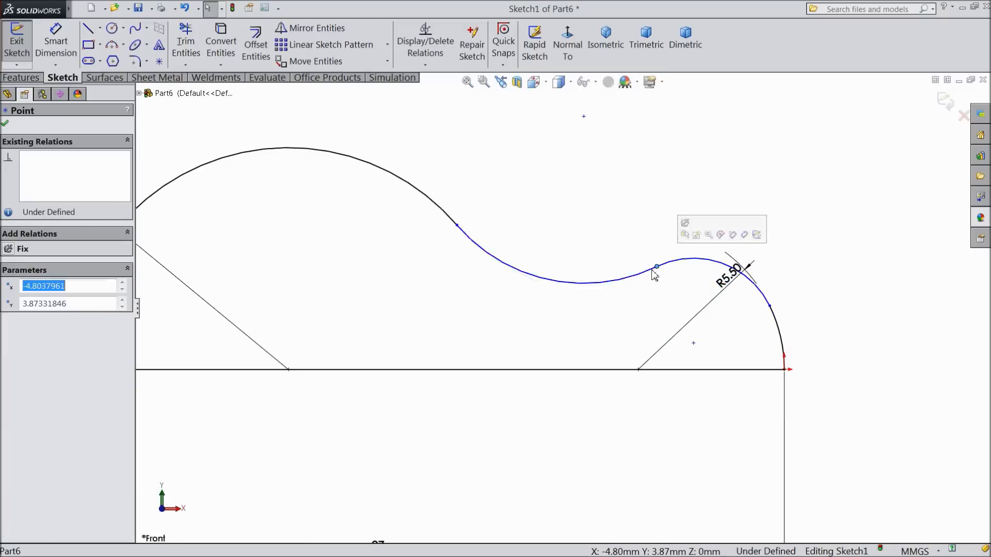
key(f)
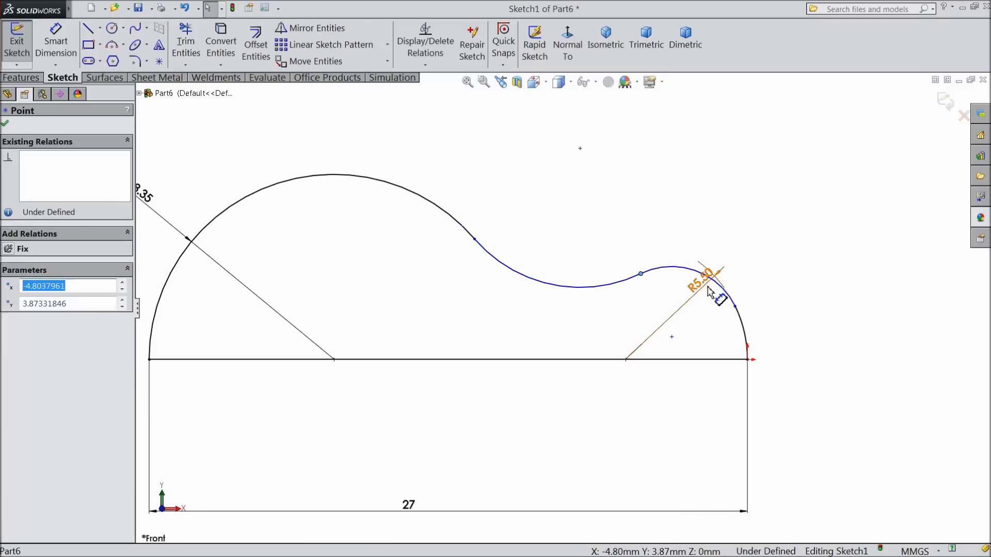
drag(710, 281, 762, 325)
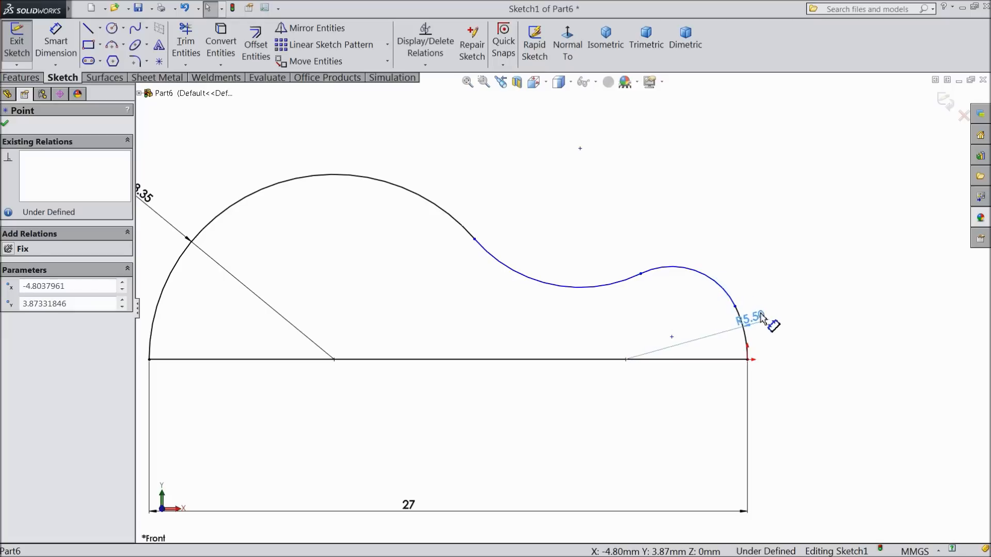
- Dimension the small convex arc to a radius of 3 mm
click(55, 45)
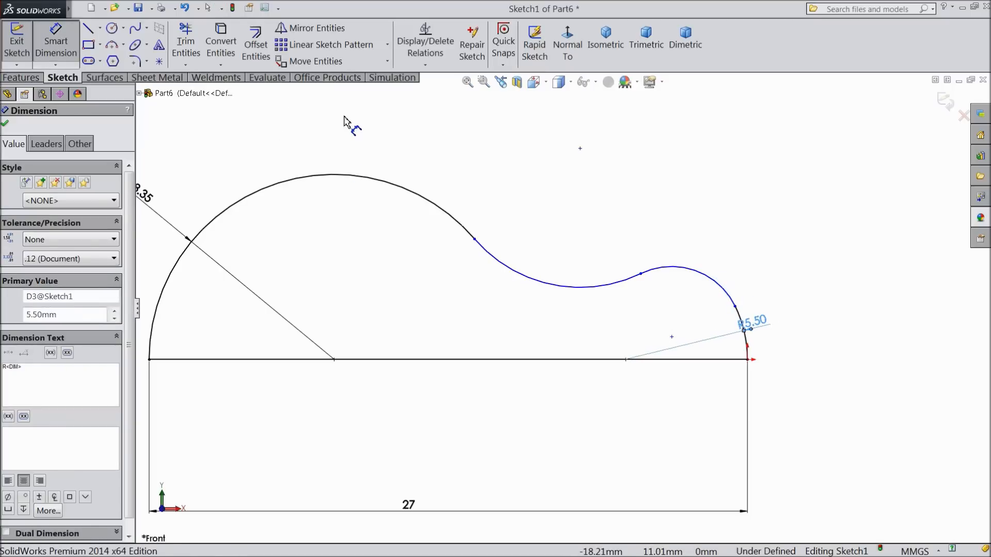
click(691, 271)
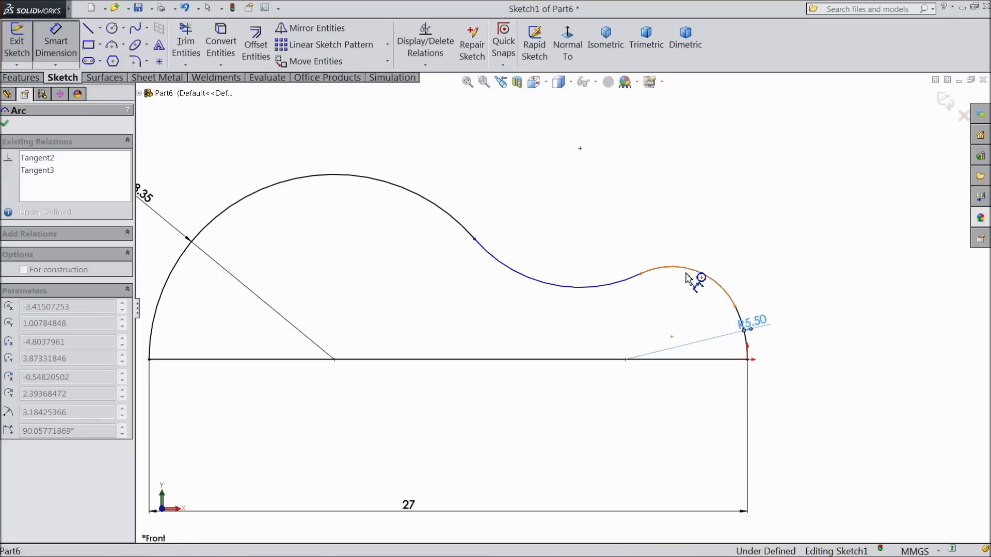
click(728, 266)
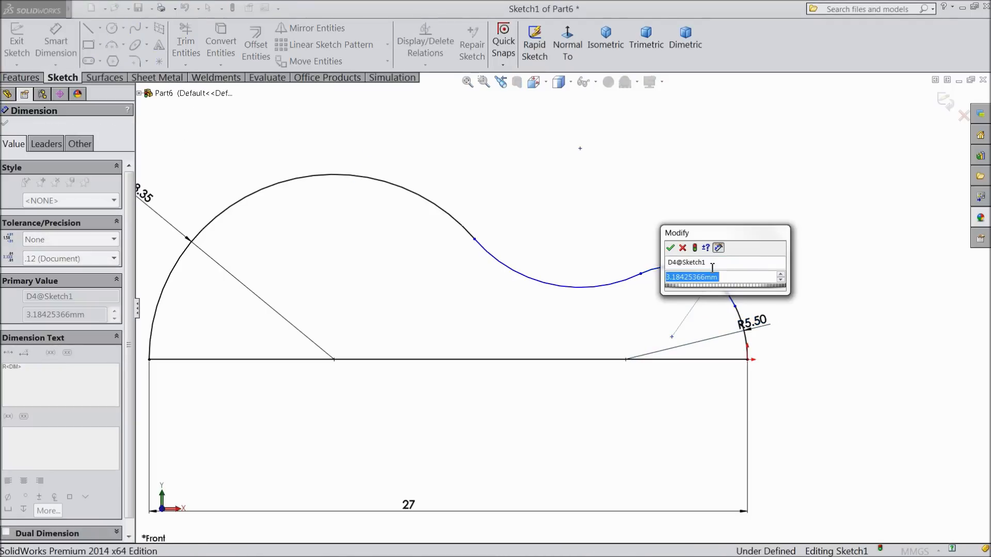
text(3)
click(670, 248)
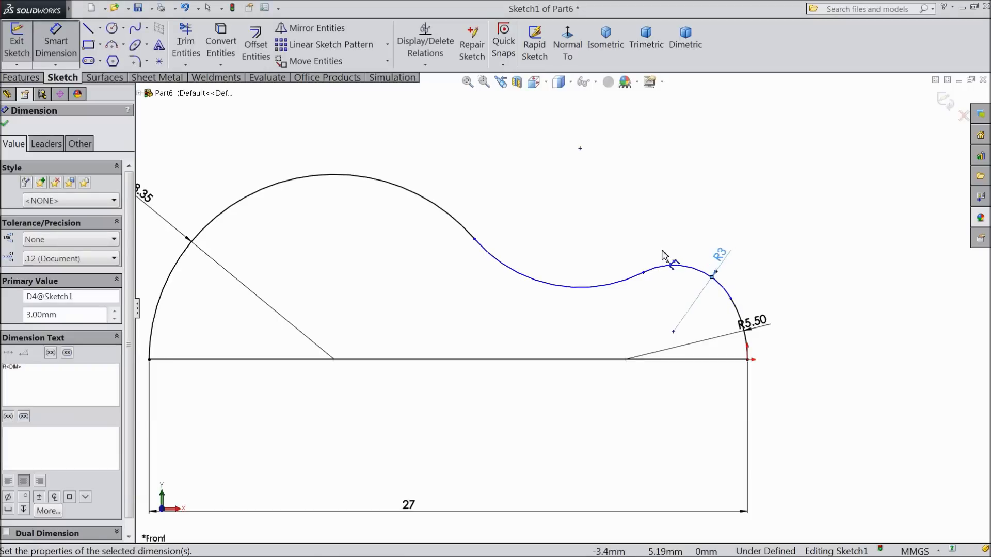
- Dimension the concave middle arc with a radius of 4 mm
click(579, 286)
click(570, 250)
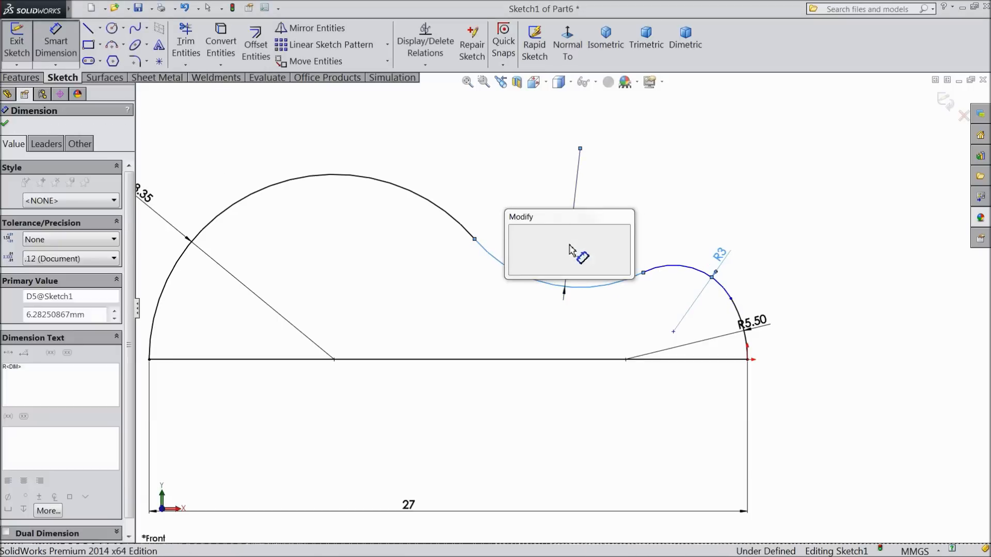
text(5)
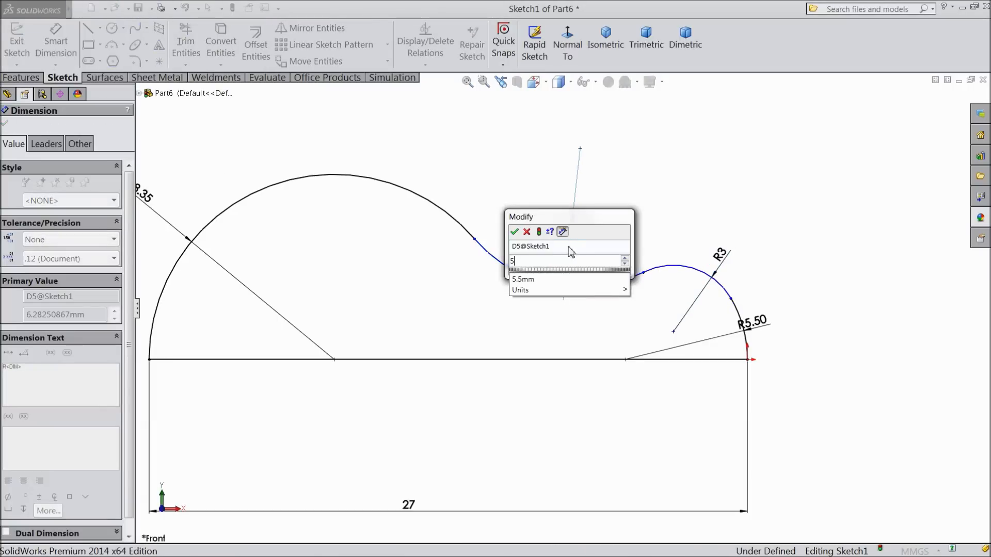
key(BackSpace)
text(4)
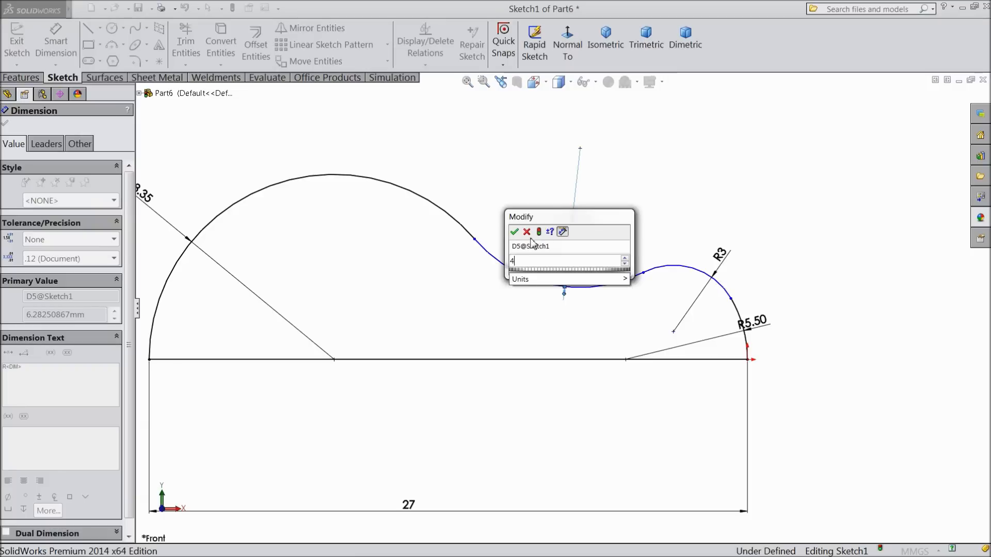
- Set the concave arc's radius to 4 mm and shift the junction between the small convex arc and the R5.50 arc slightly outward
click(514, 232)
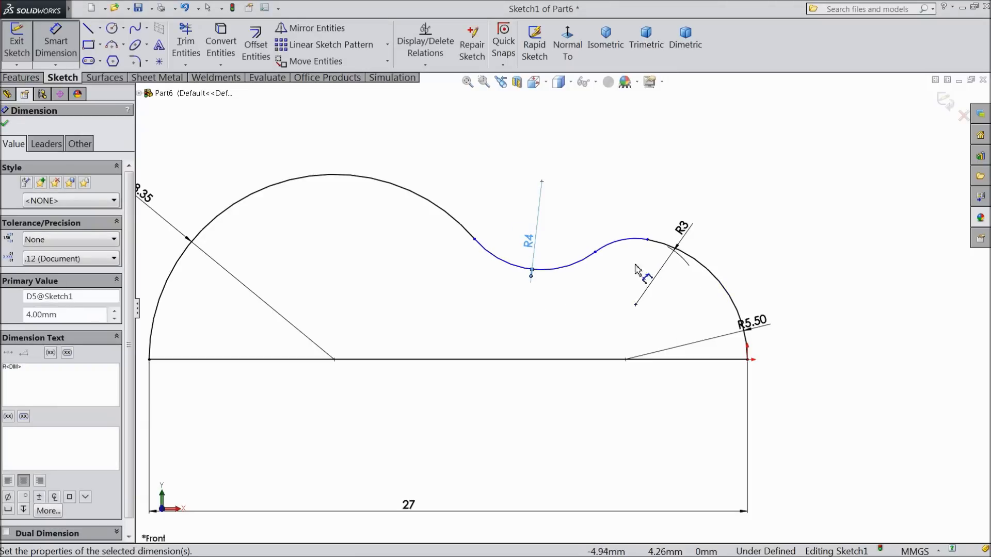
key(f)
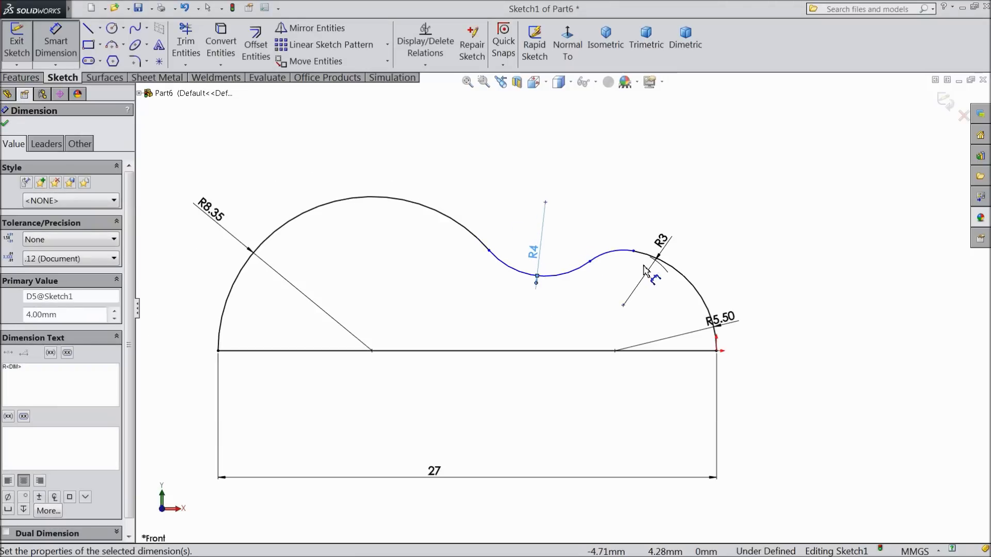
click(5, 123)
scroll(658, 258, down, 2)
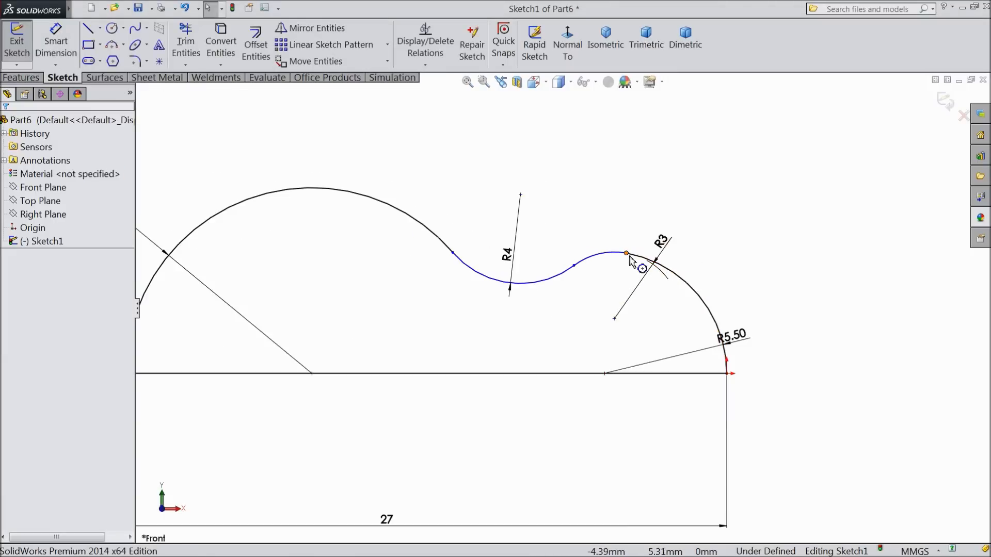
mouse_move(628, 254)
mouse_down()
mouse_move(645, 255)
mouse_move(637, 246)
mouse_up()
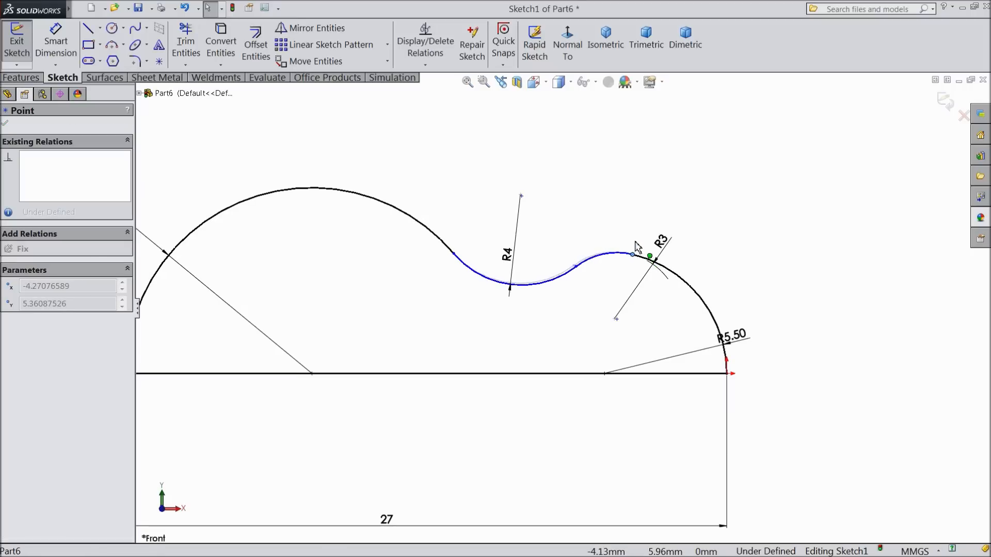
- Change the radii of the concave arc and the adjoining small convex arc to 5 mm each
double_click(507, 254)
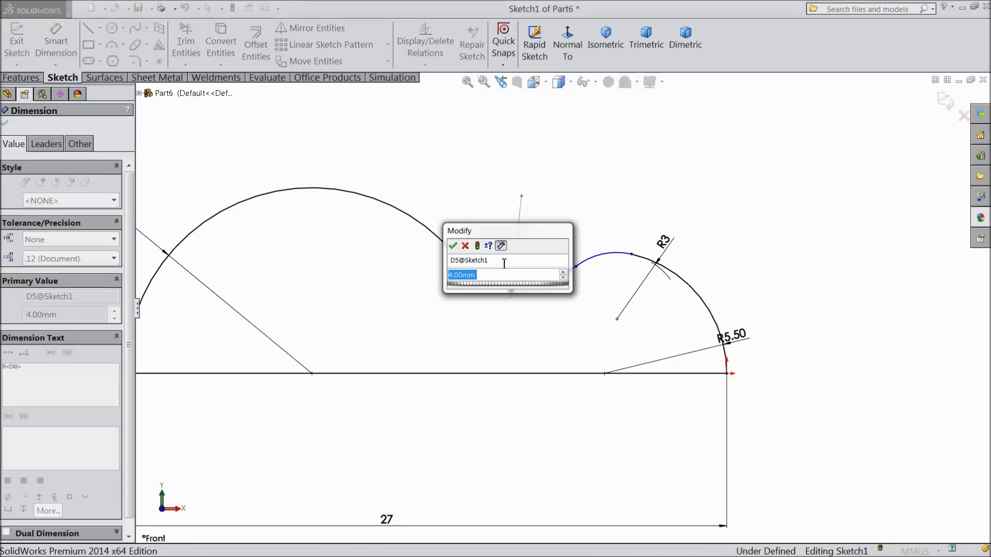
text(5)
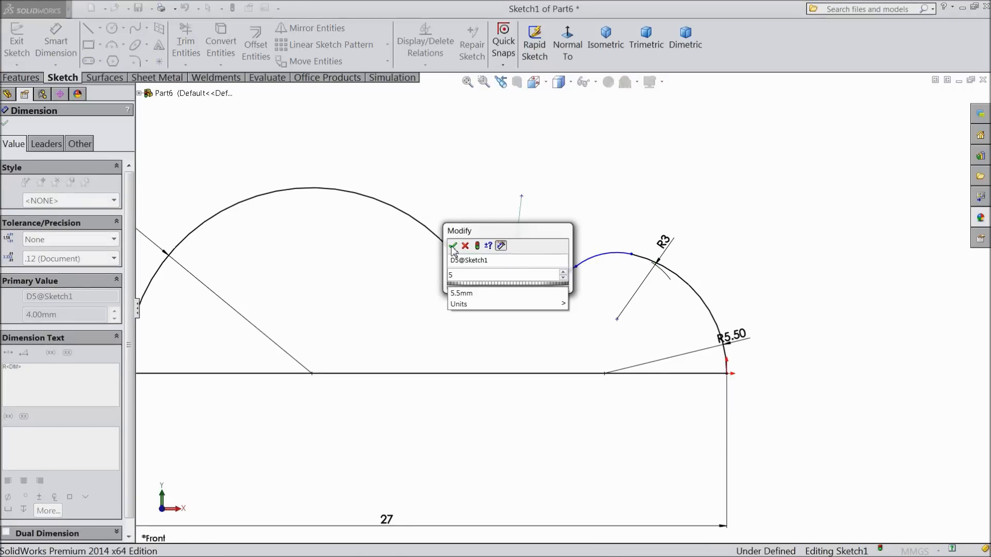
click(452, 247)
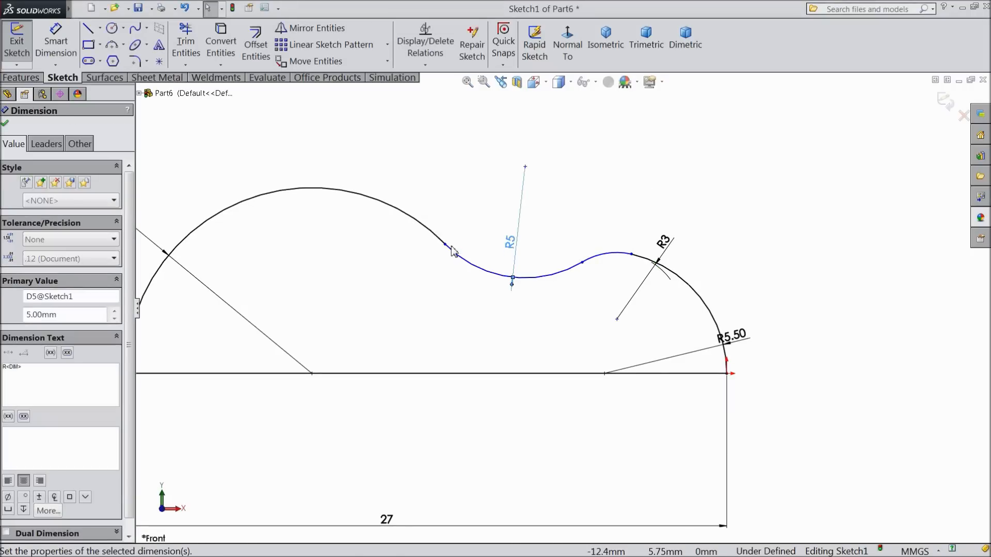
double_click(664, 250)
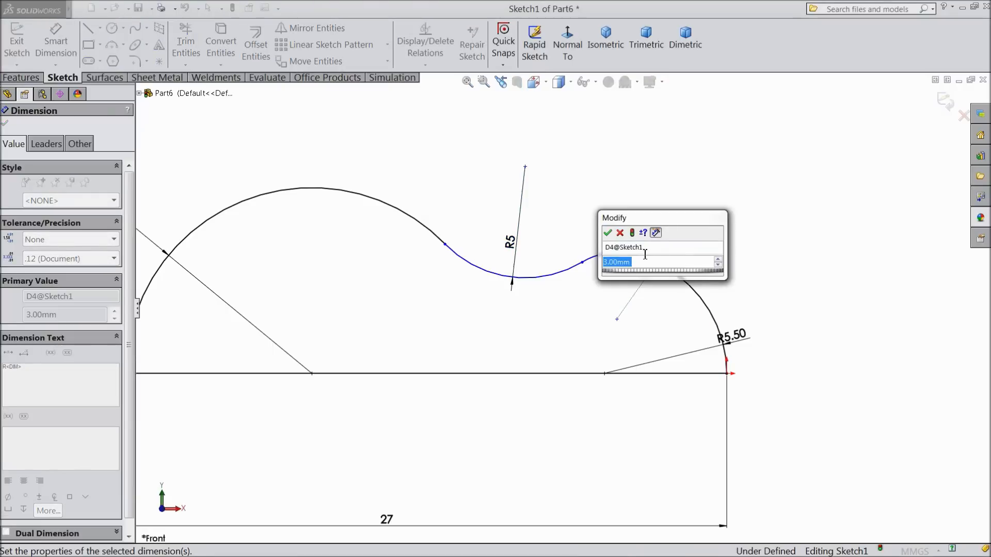
text(5)
click(609, 233)
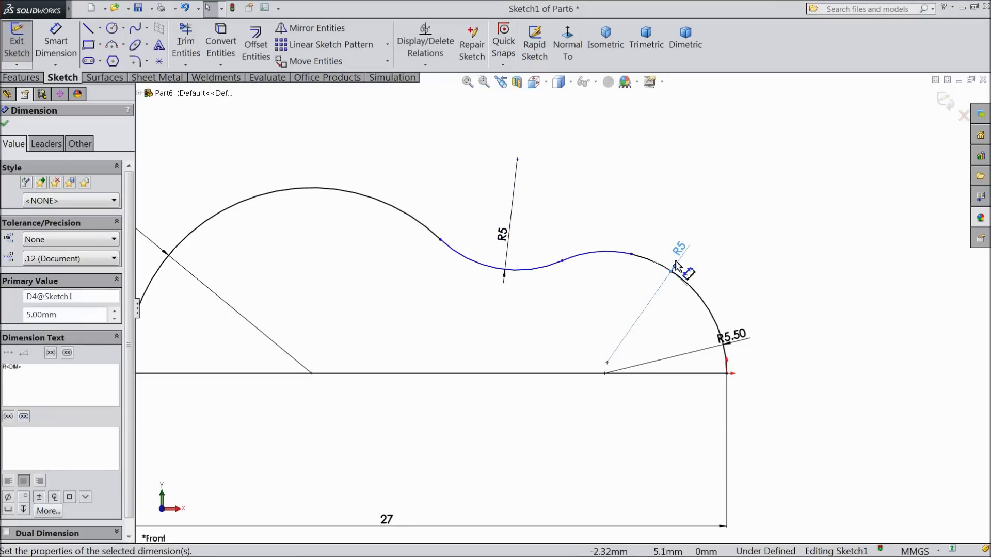
scroll(640, 304, up, 2)
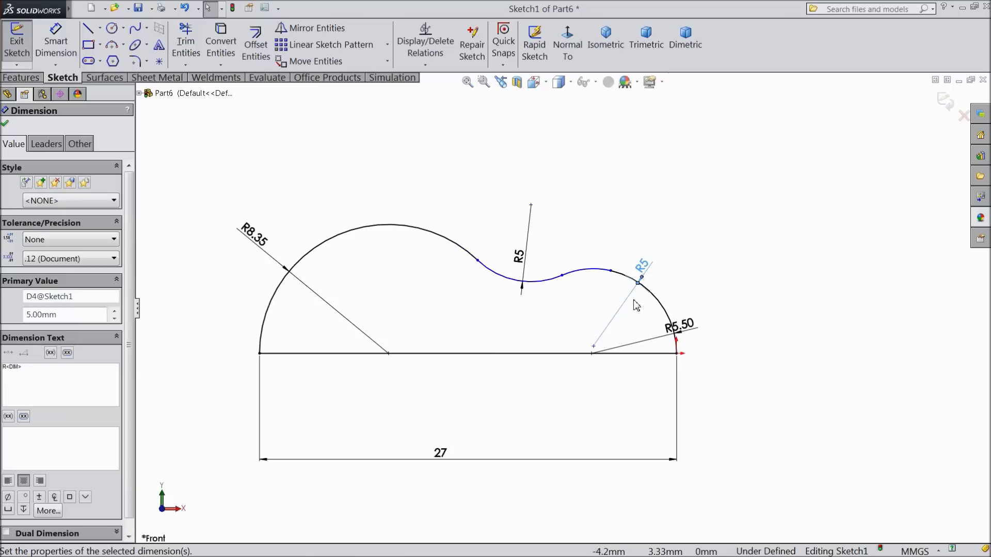
click(7, 125)
- Extrude the closed profile as a blind boss 5.5 mm deep
click(21, 79)
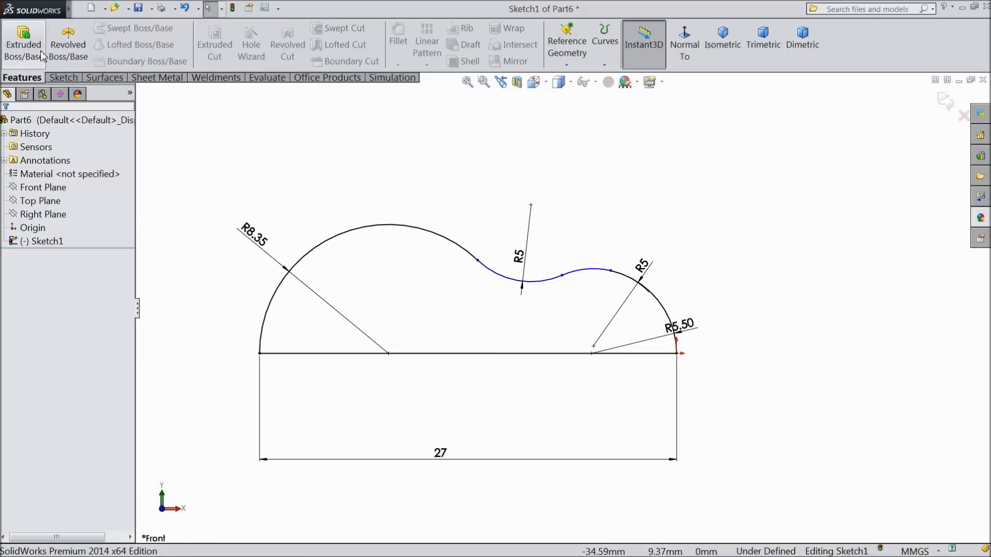
click(23, 44)
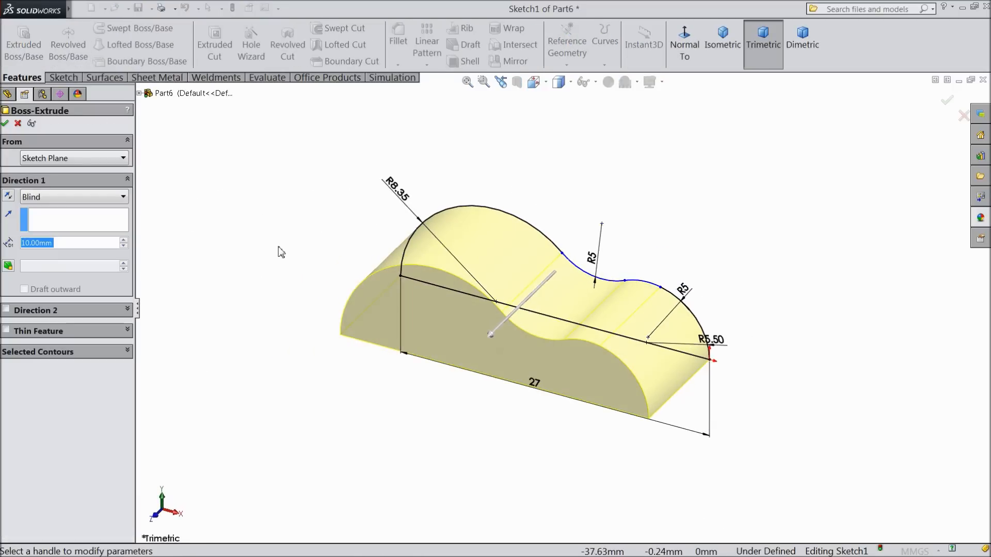
text(5.5)
key(Return)
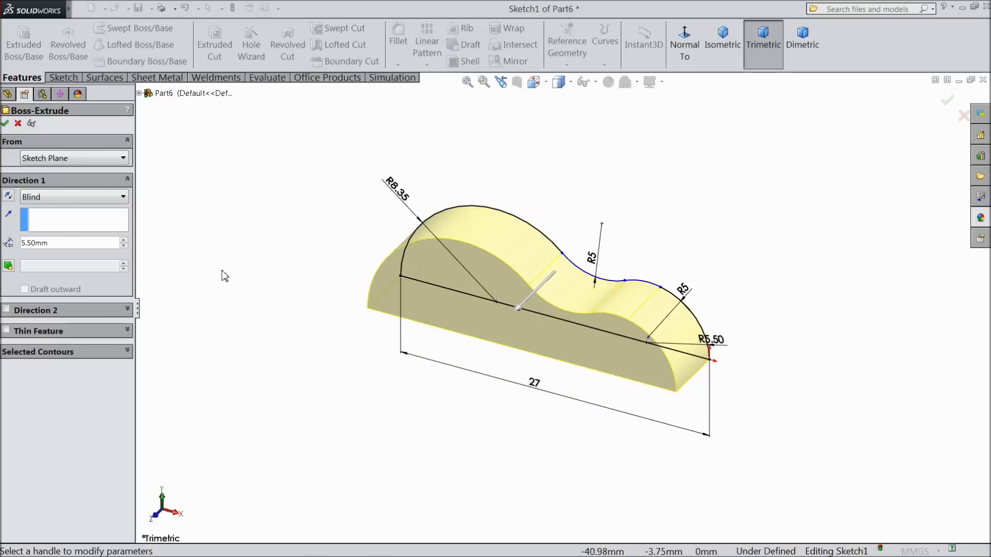
scroll(611, 324, down, 2)
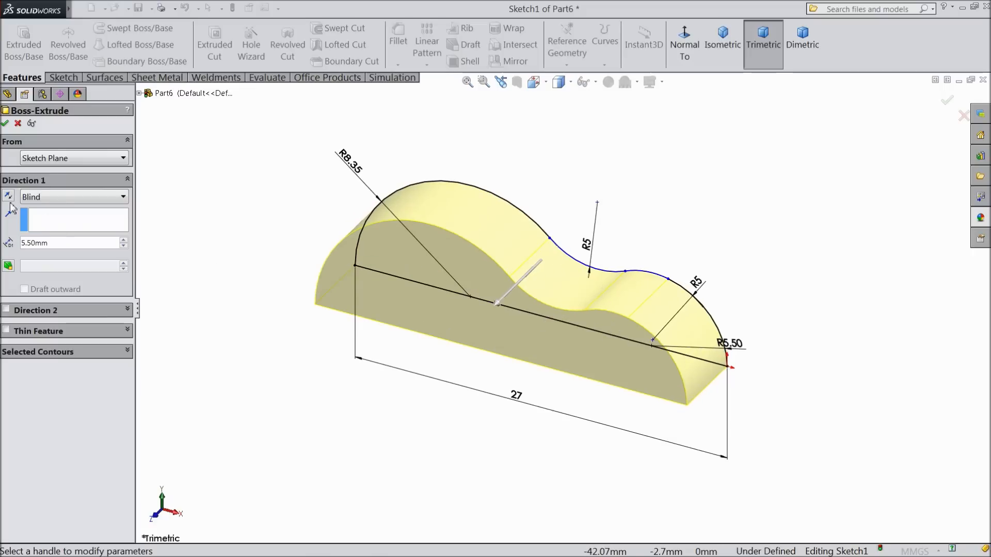
click(4, 123)
- Start a sketch on the front face of the extruded body and view it straight on
click(451, 274)
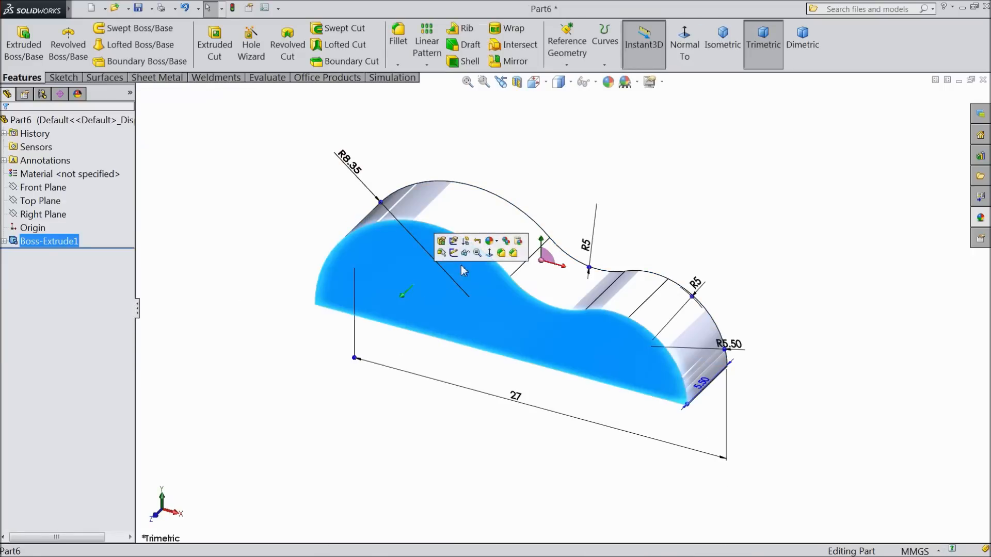
click(453, 252)
click(686, 51)
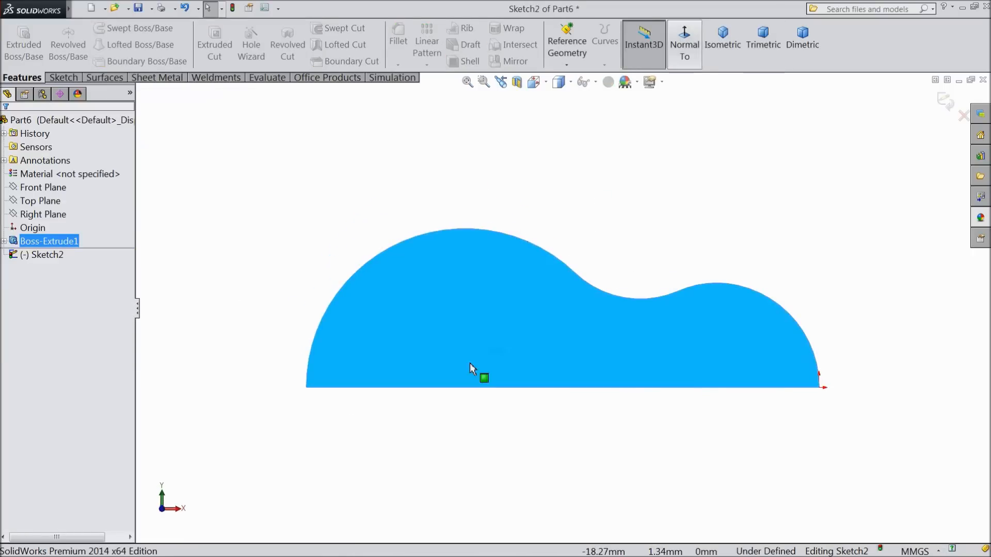
scroll(471, 394, down, 2)
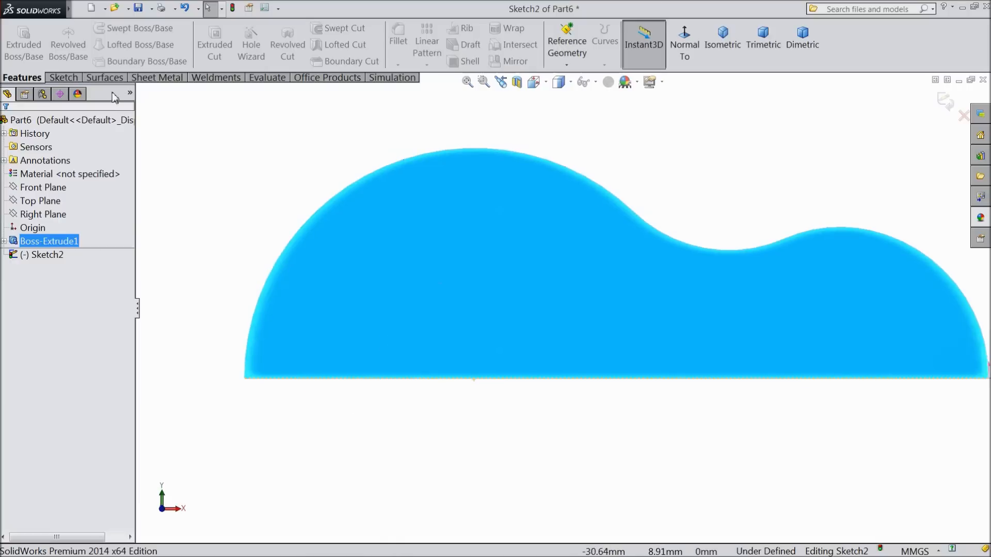
- Draw a vertical centerline from the large arc's centre on the base edge to the arc's highest point
click(58, 78)
click(100, 27)
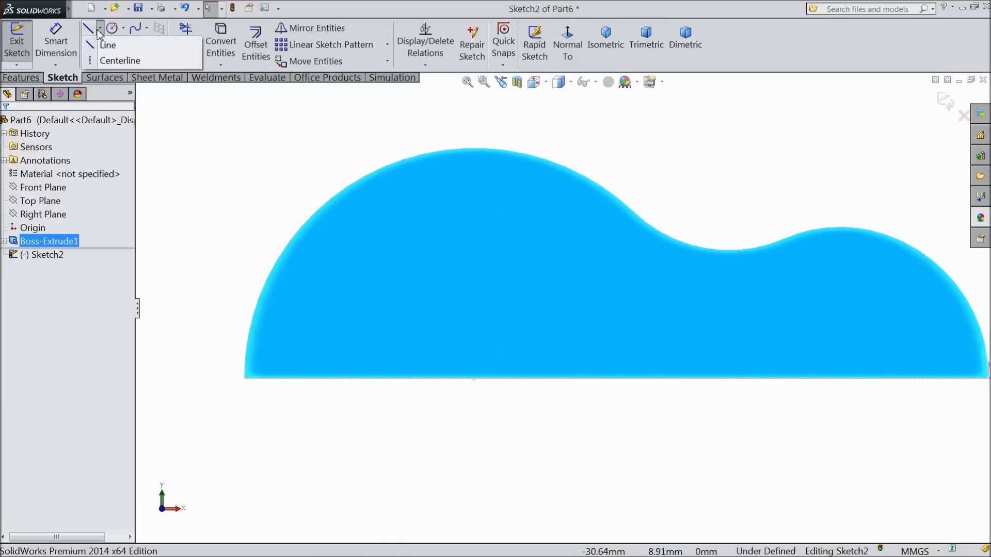
click(111, 59)
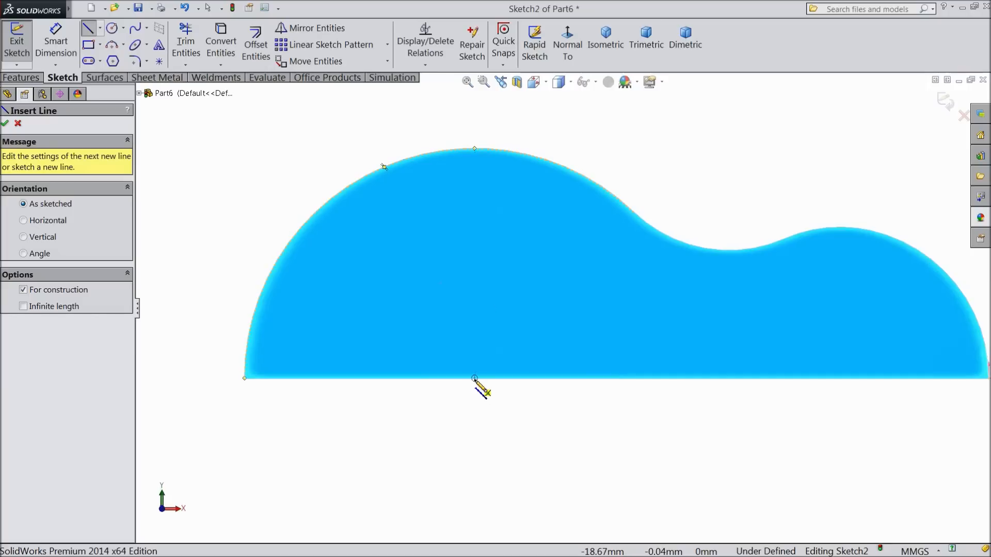
click(474, 378)
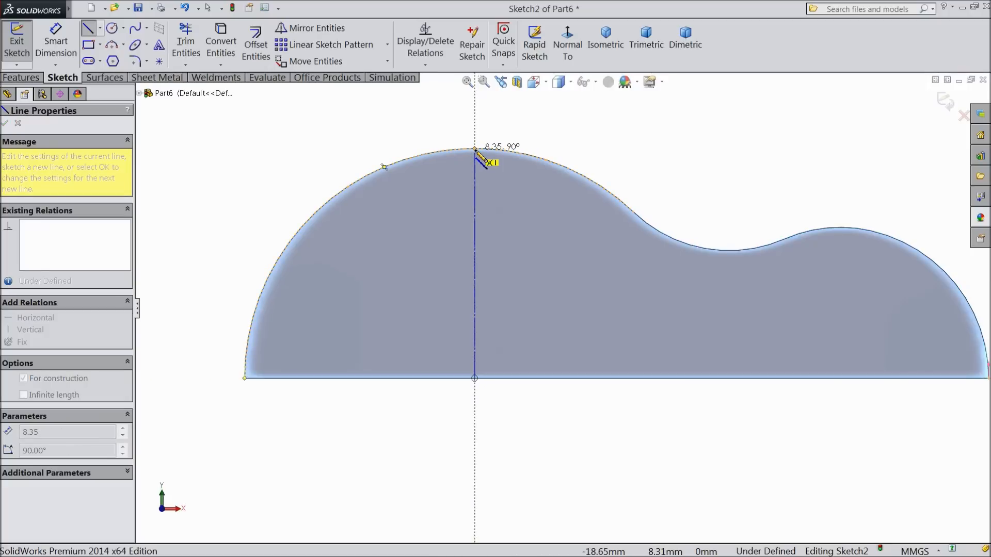
click(474, 149)
right_click(489, 127)
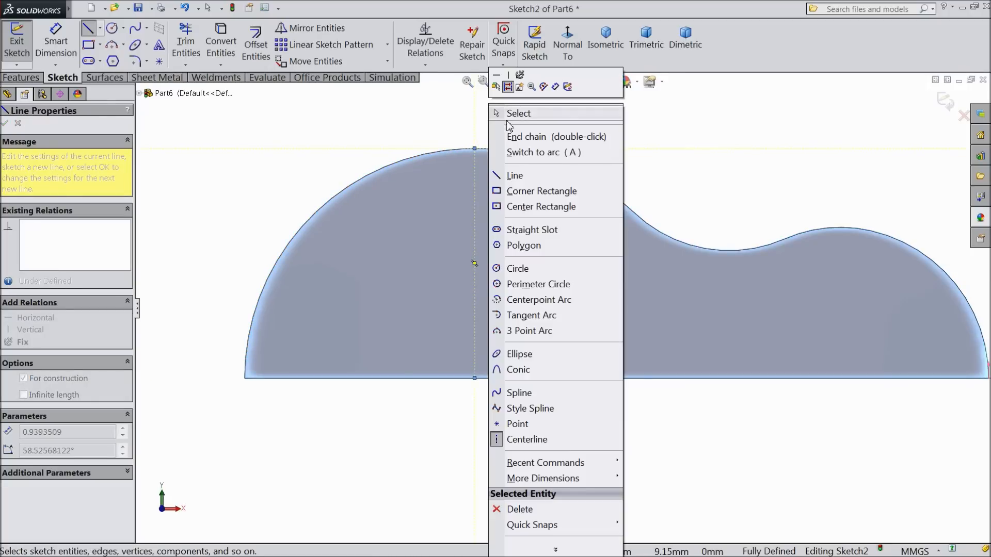
click(514, 115)
- Convert the large arc's edge into sketch geometry and draw a slanted line about 0.23 mm long from the centerline to it
scroll(468, 170, down, 5)
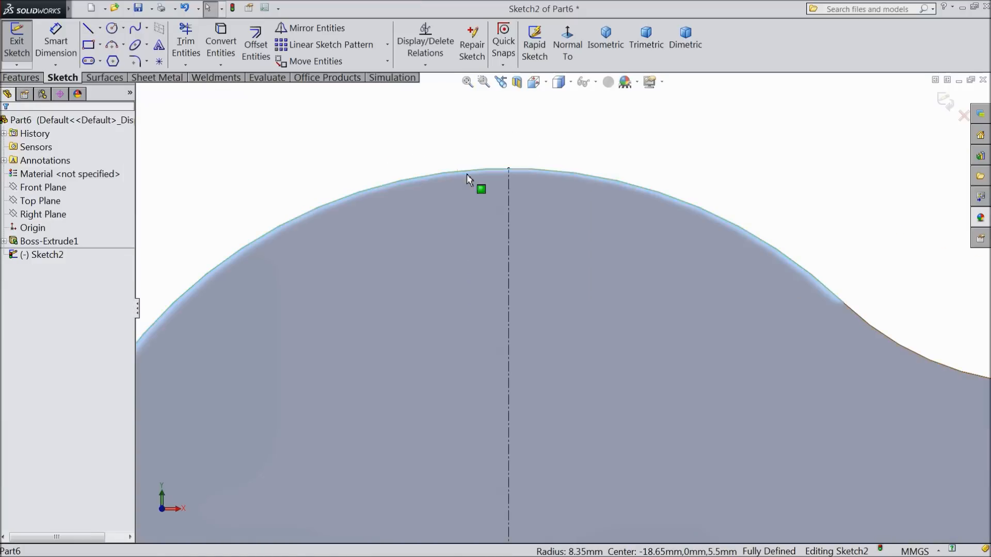
click(220, 45)
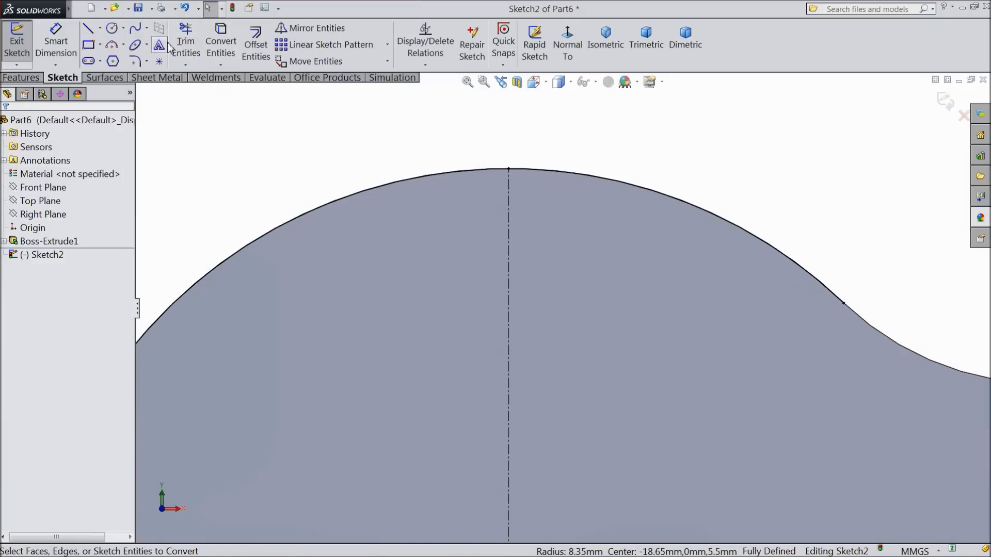
click(90, 29)
scroll(542, 199, down, 6)
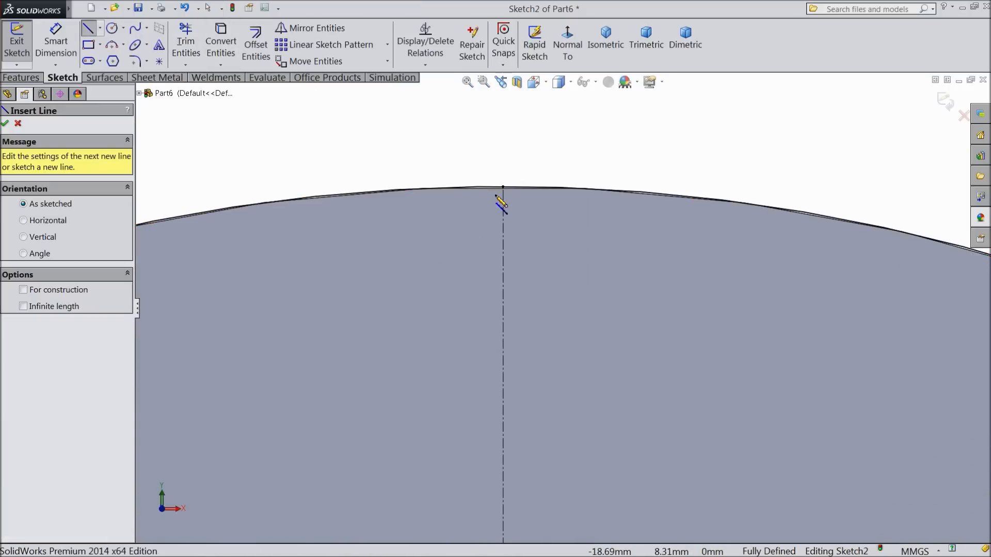
click(503, 230)
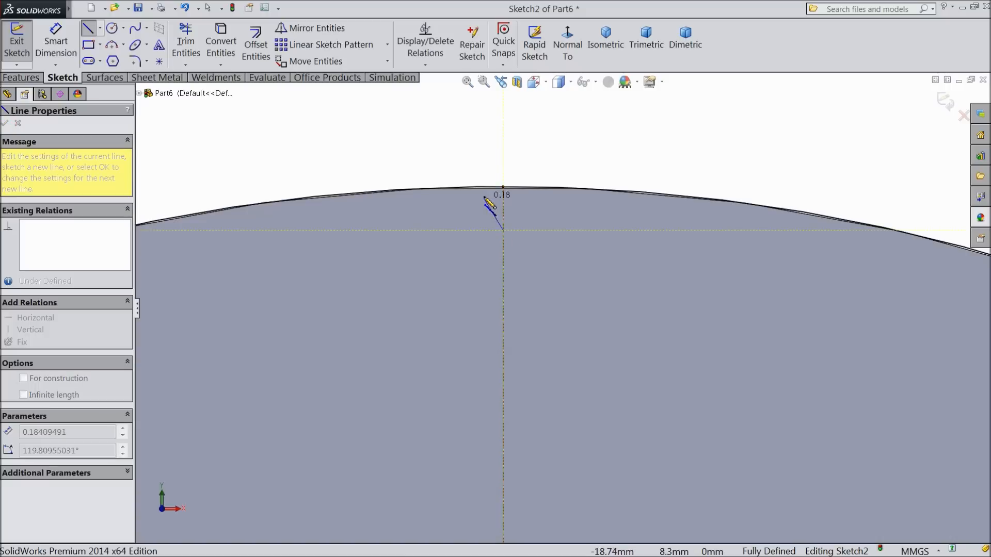
click(479, 188)
right_click(484, 174)
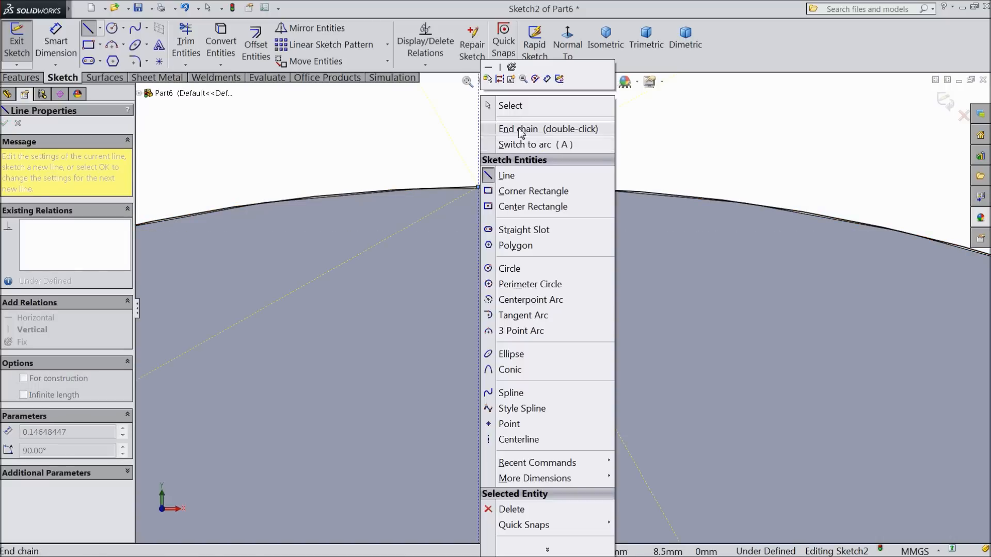
click(500, 108)
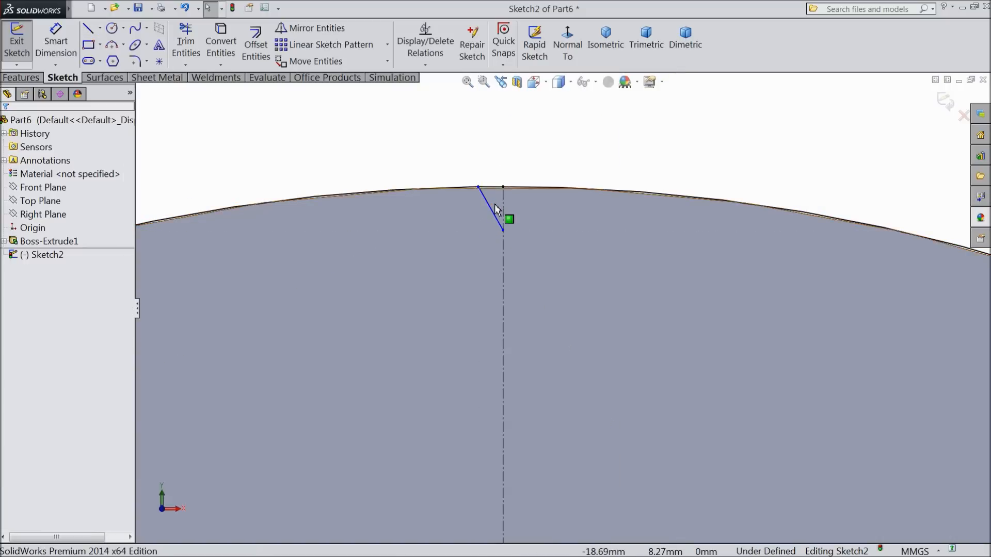
- Mirror the short slanted line about the vertical centerline to form a V
click(342, 30)
click(53, 300)
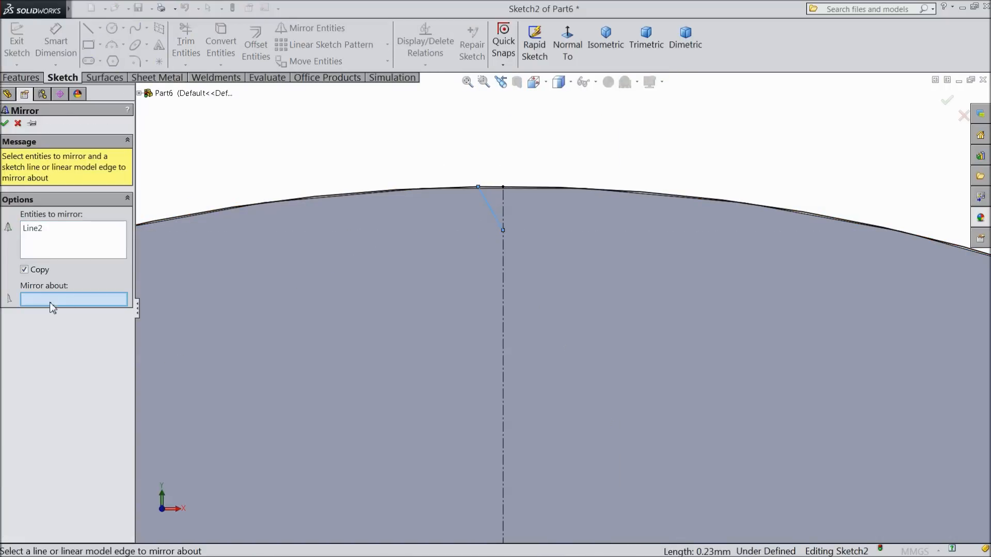
click(503, 305)
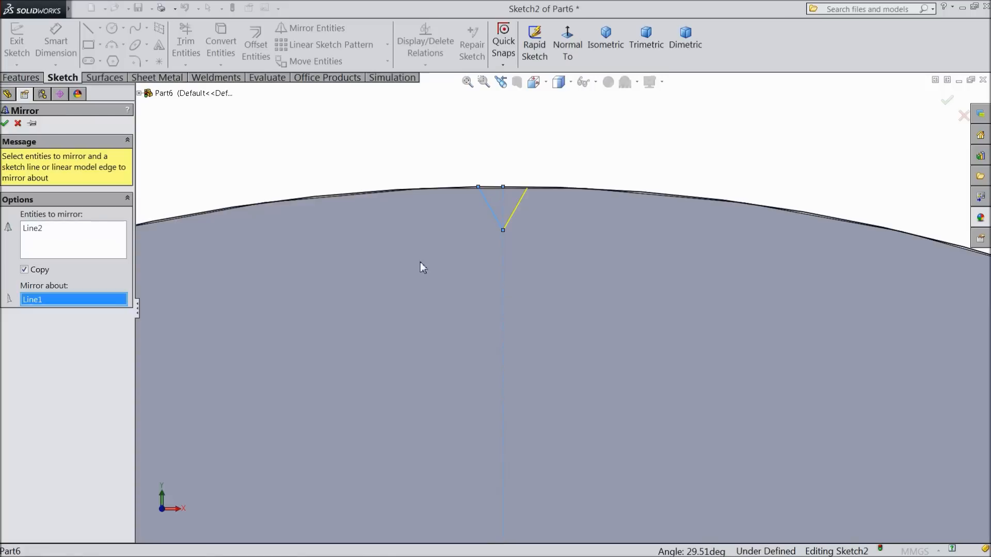
click(5, 123)
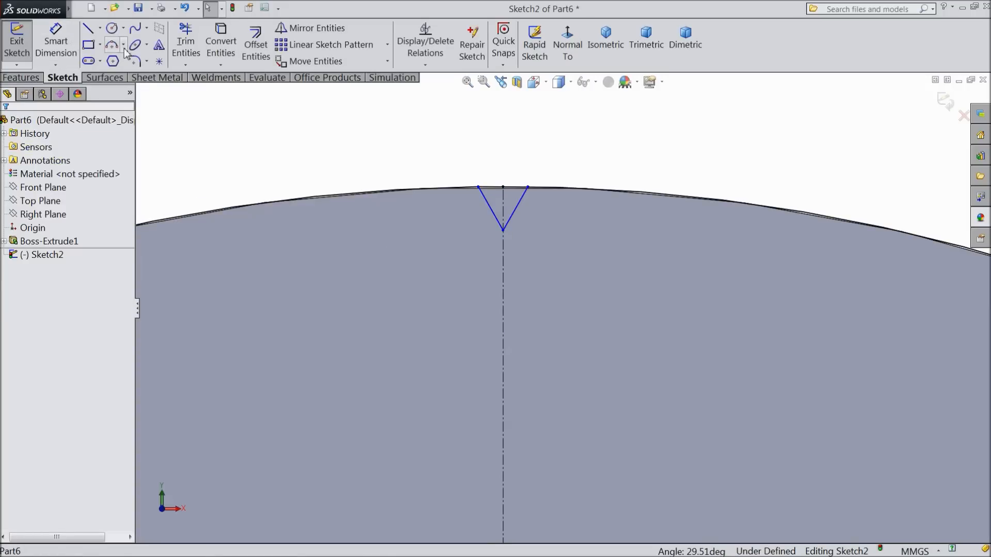
- Dimension the angle between the two V lines as 60 degrees
click(72, 50)
scroll(516, 222, down, 2)
click(467, 211)
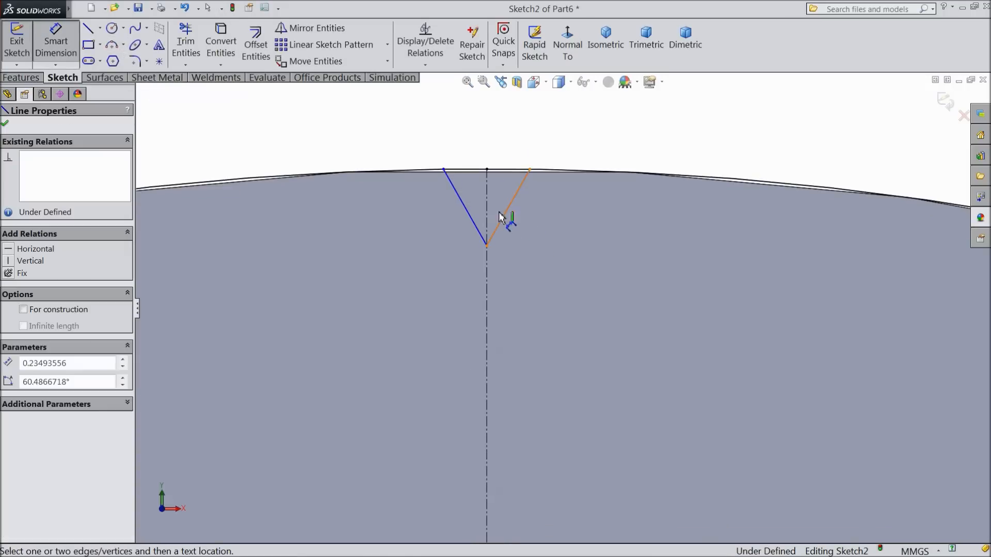
click(508, 207)
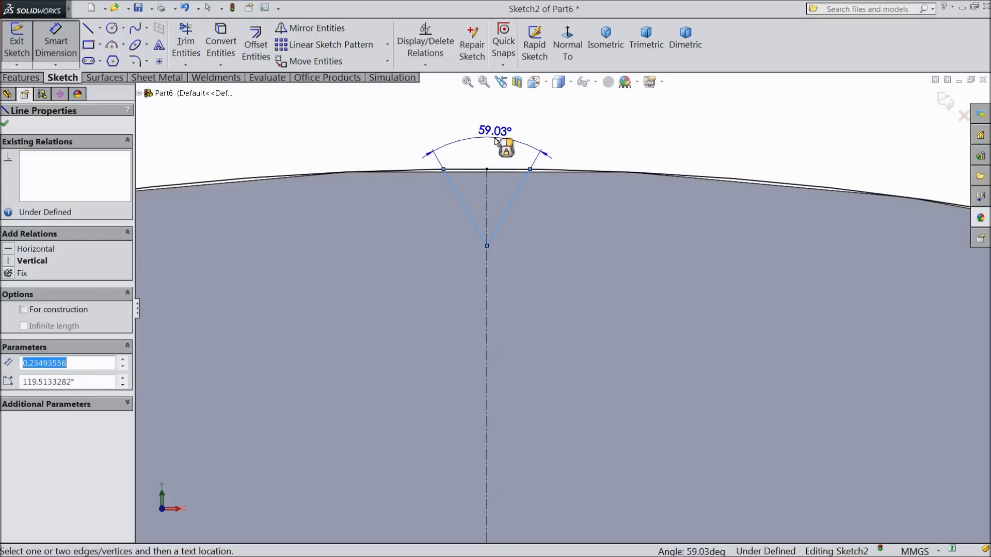
click(503, 156)
text(60)
key(Return)
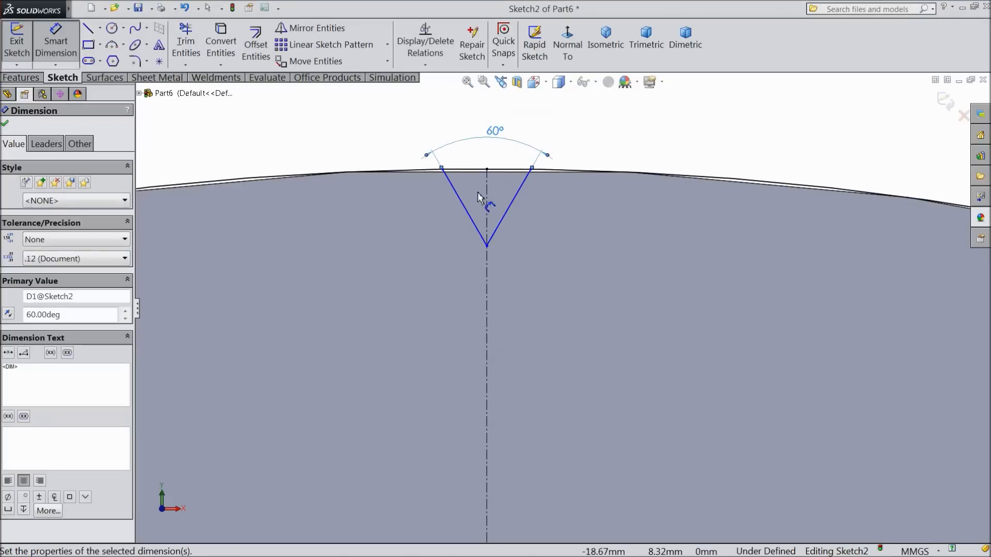
click(7, 125)
drag(526, 201, 422, 235)
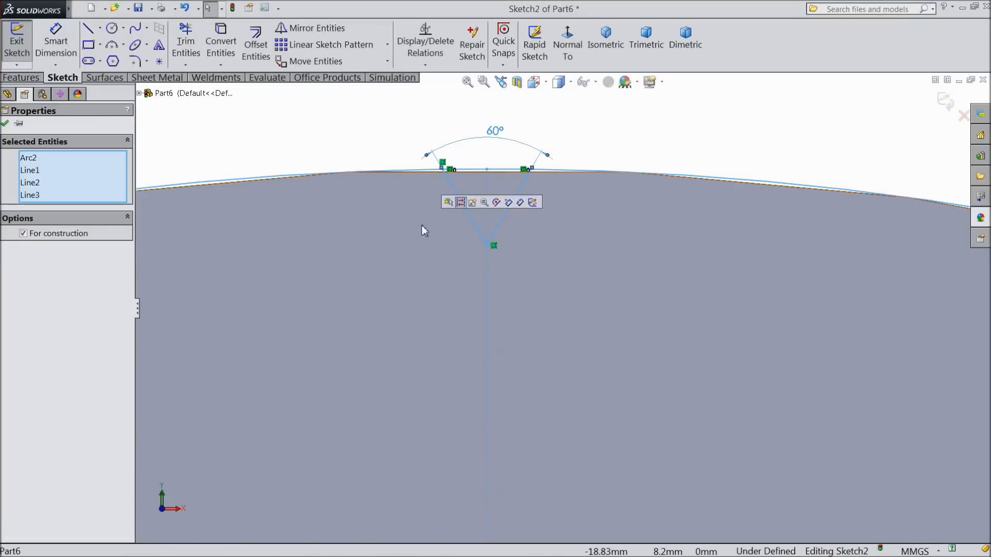
click(395, 137)
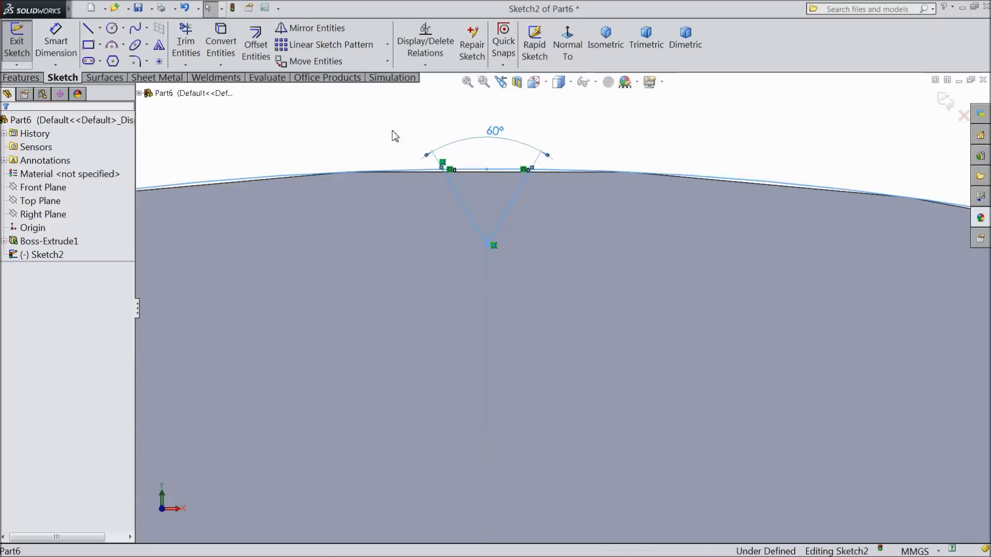
- Add an equal relation between the two slanted lines of the V
click(502, 222)
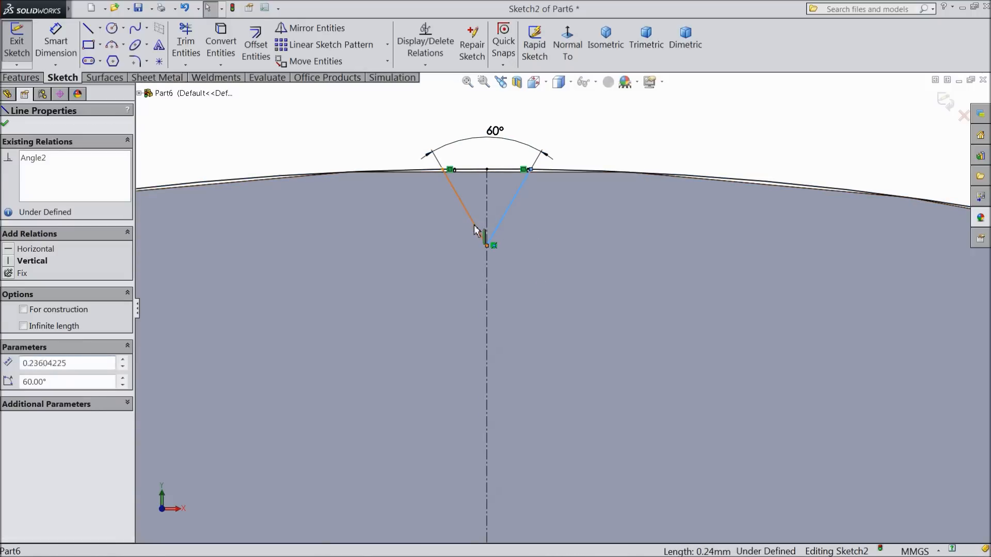
ctrl+click(475, 231)
click(564, 186)
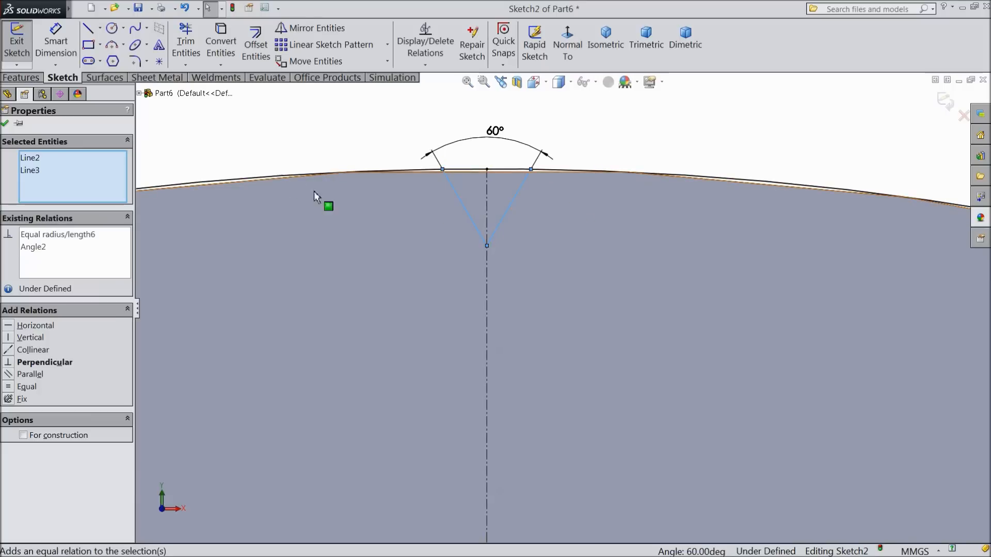
click(6, 124)
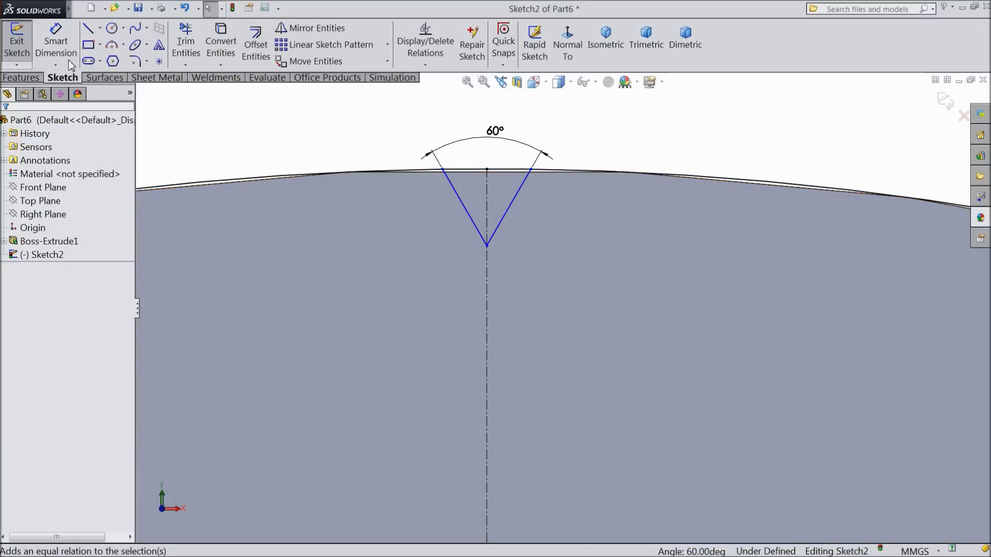
- Trim the converted large arc on both sides of the V, keeping only the short segment that closes it
click(186, 44)
click(293, 176)
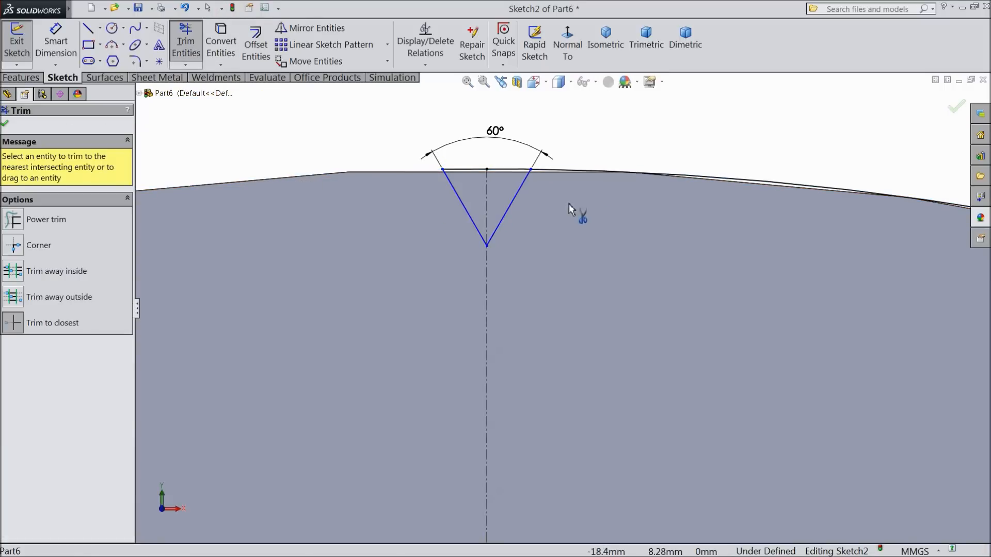
click(599, 172)
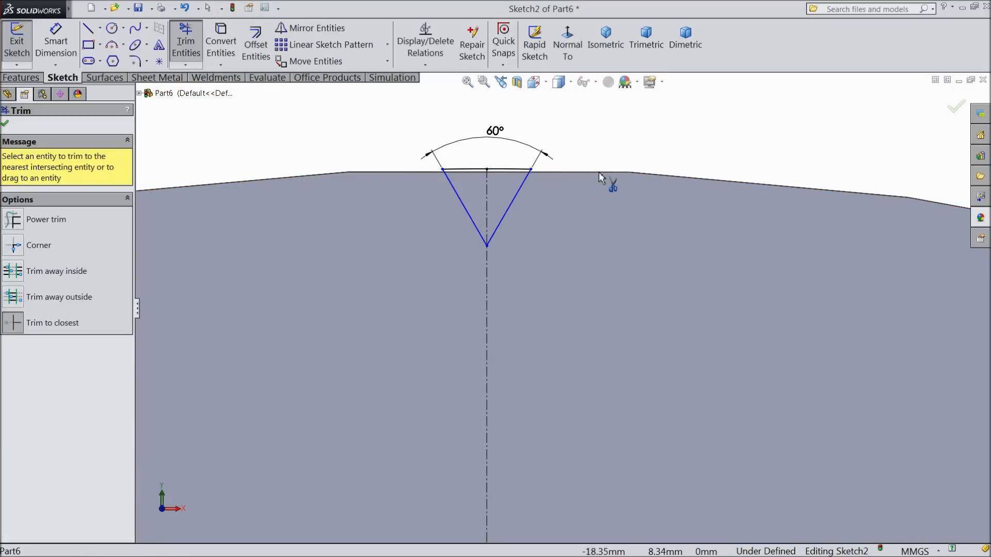
click(5, 124)
- Cut-extrude the closed V profile with the Through All end condition to make the groove
click(20, 78)
click(214, 44)
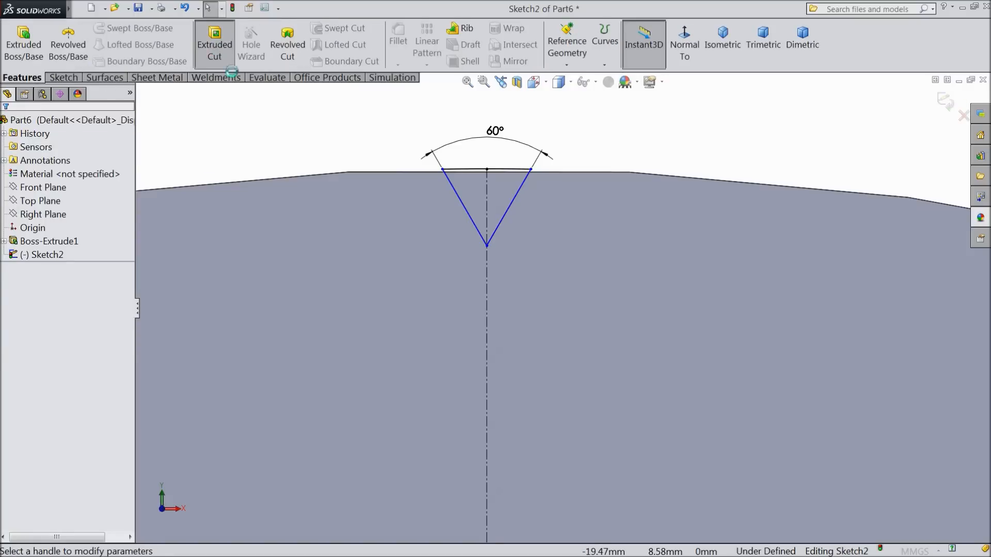
click(51, 197)
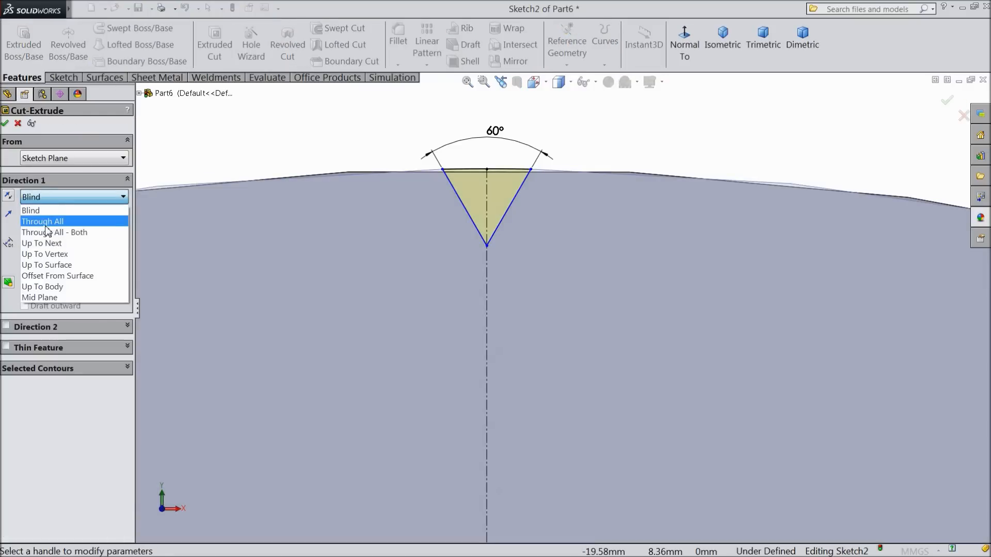
click(44, 221)
click(5, 123)
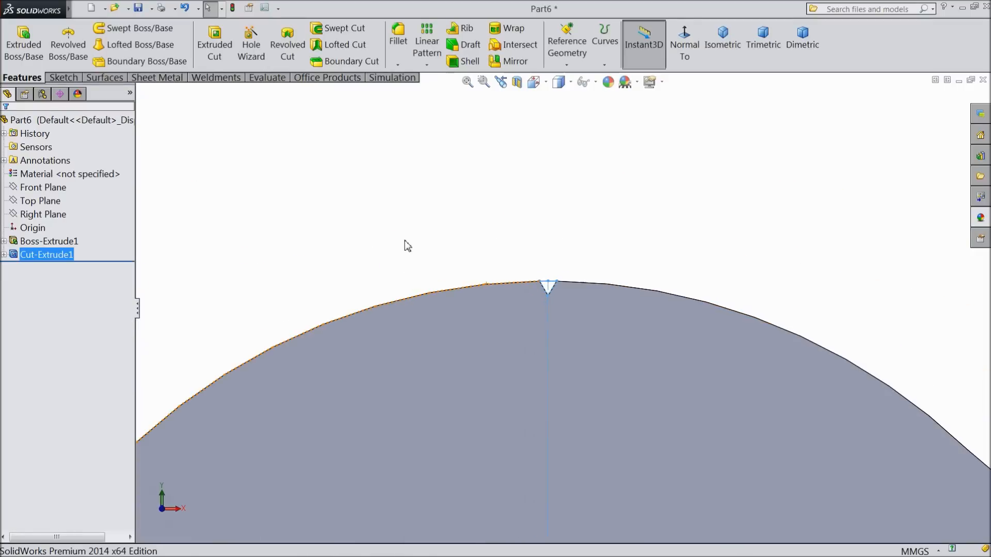
- Start a circular pattern of the V groove cut, using the large arc's front edge as the rotation reference
mouse_move(407, 246)
middle_down()
mouse_move(389, 294)
mouse_move(504, 316)
middle_up()
middle_drag(455, 268, 467, 265)
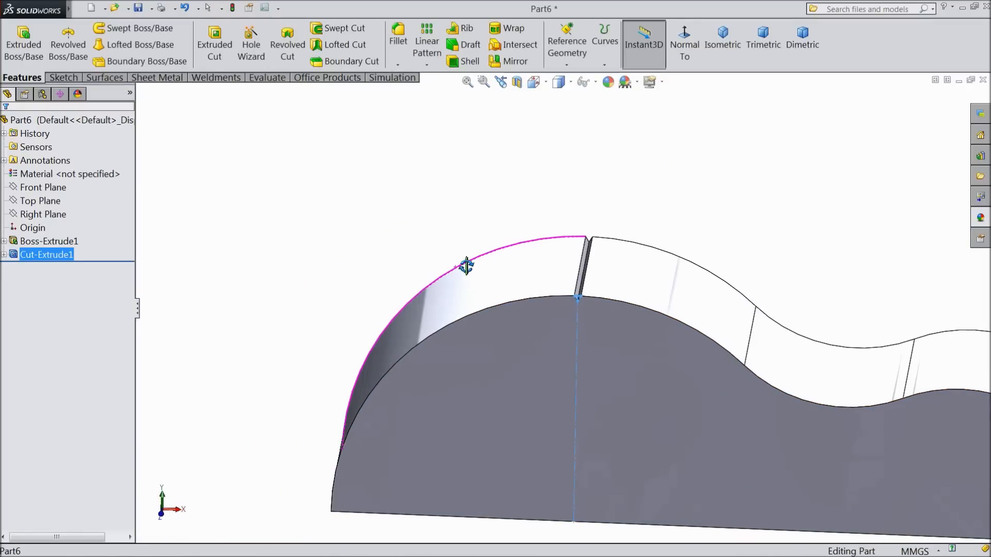
scroll(590, 326, down, 1)
click(426, 64)
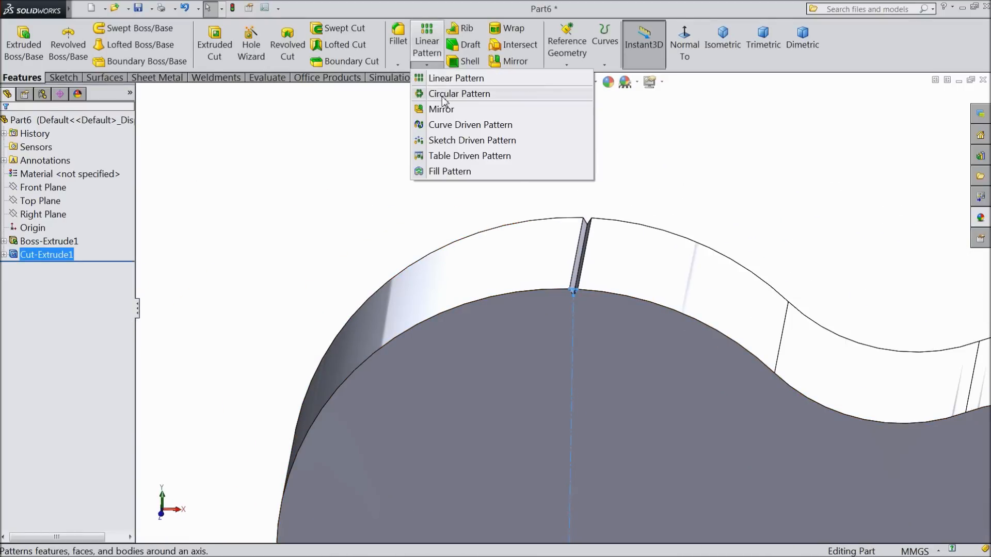
click(470, 93)
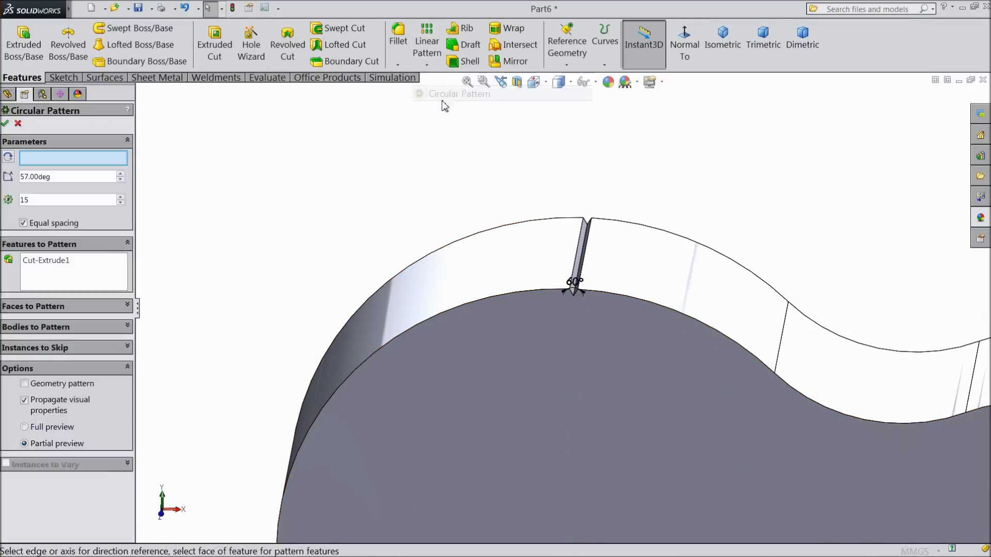
click(443, 318)
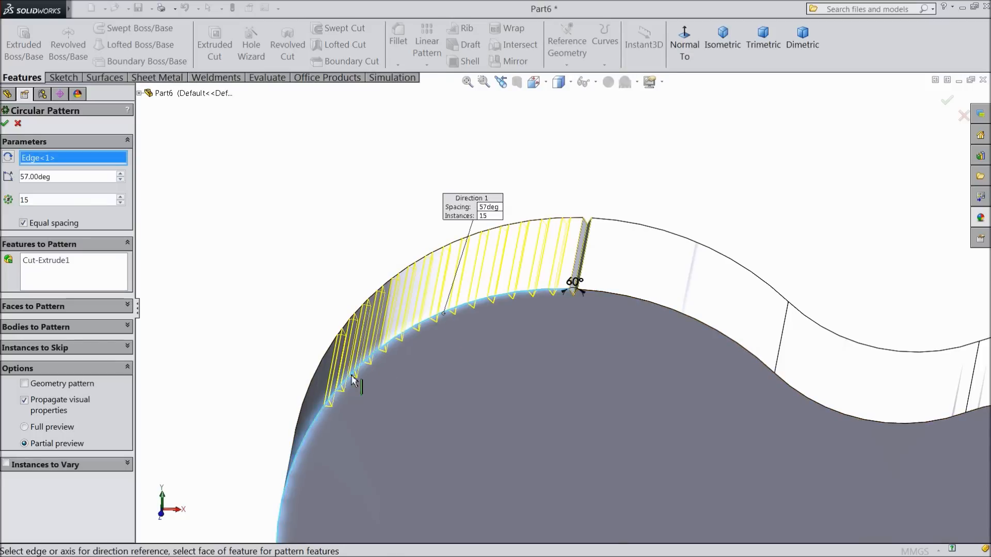
- Set the circular pattern's total angle to 88 degrees with equal spacing
scroll(356, 394, up, 3)
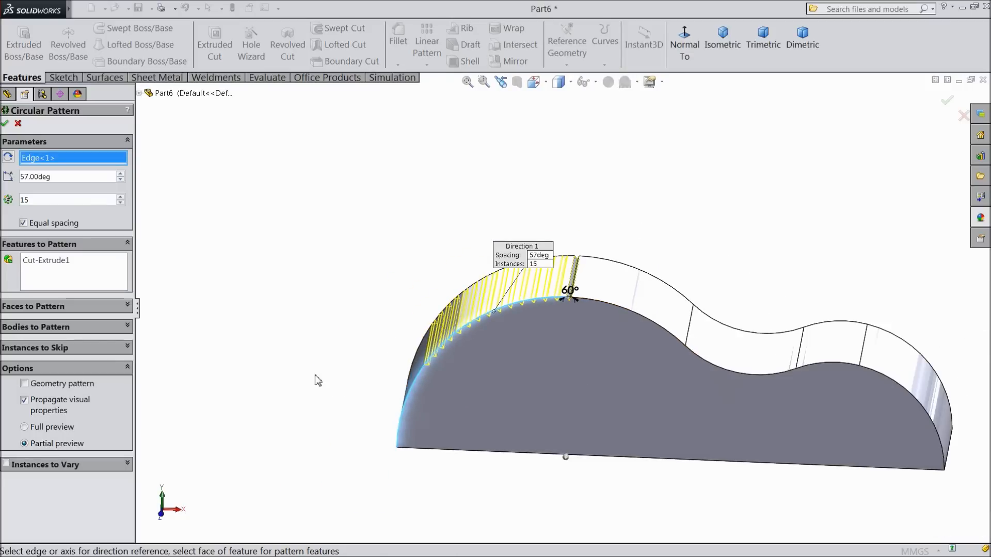
middle_drag(318, 381, 342, 346)
scroll(545, 320, down, 3)
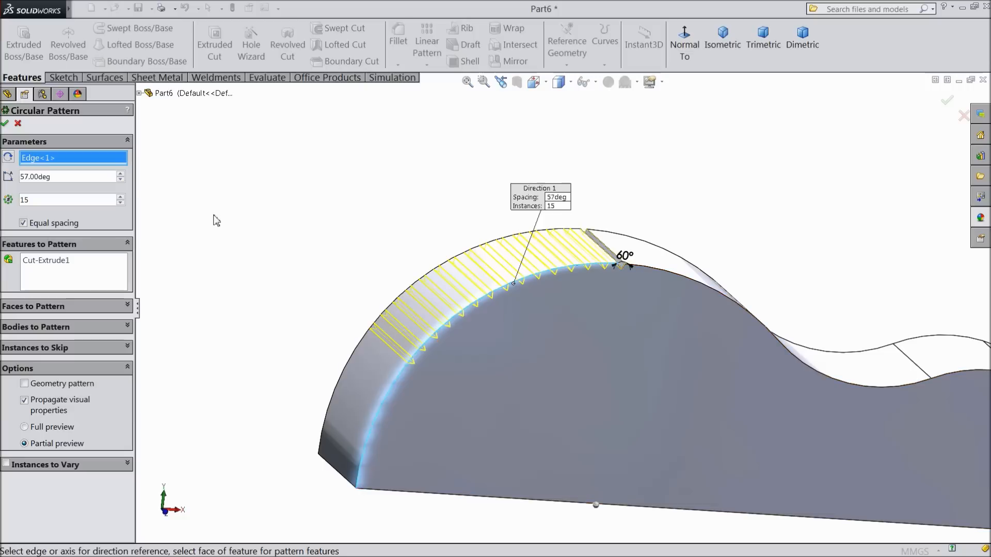
click(121, 175)
drag(121, 175, 120, 174)
click(121, 175)
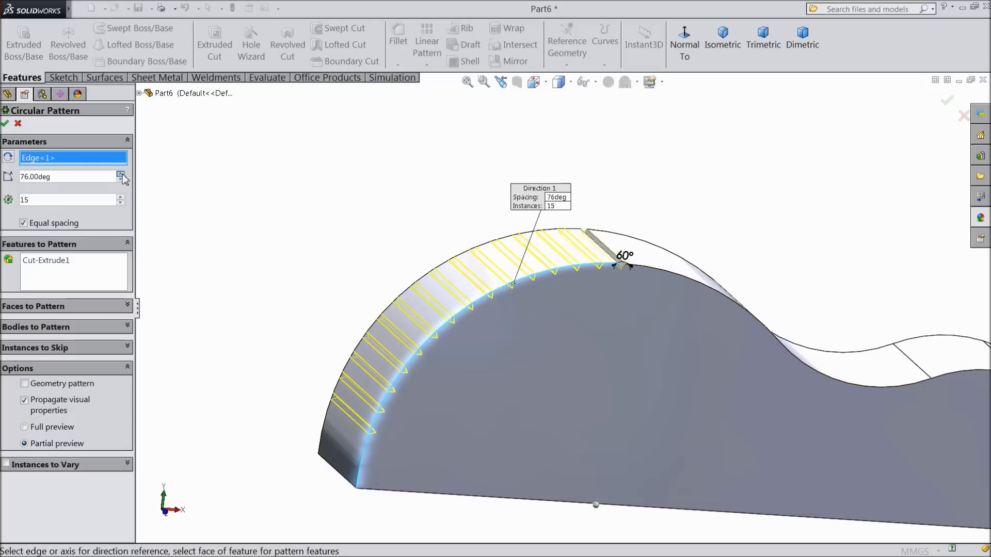
click(121, 175)
click(121, 175)
click(121, 175)
click(121, 175)
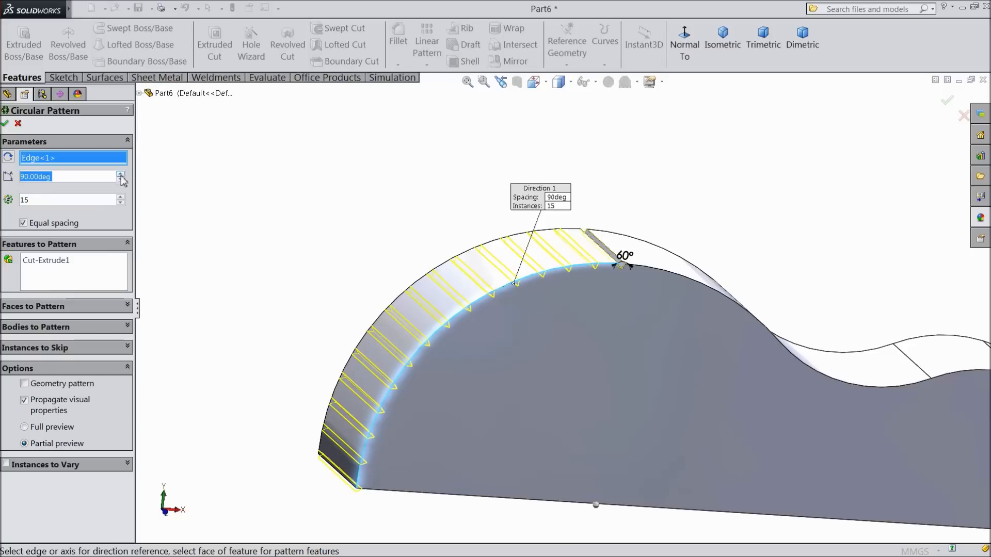
click(120, 181)
click(120, 181)
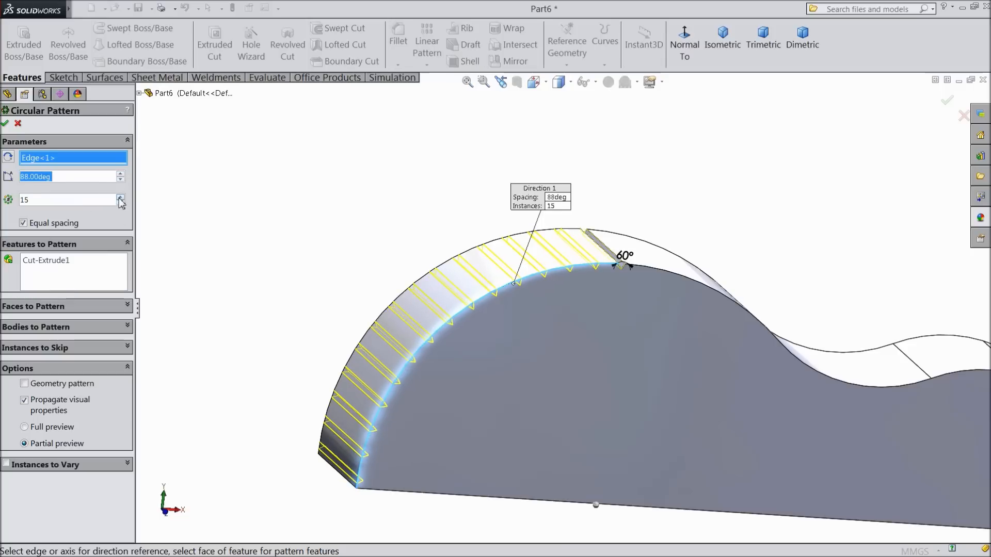
- Set the number of groove instances to 25 and complete the circular pattern
click(120, 198)
click(120, 198)
click(120, 198)
click(120, 198)
click(121, 198)
click(120, 198)
click(121, 198)
click(120, 198)
click(120, 198)
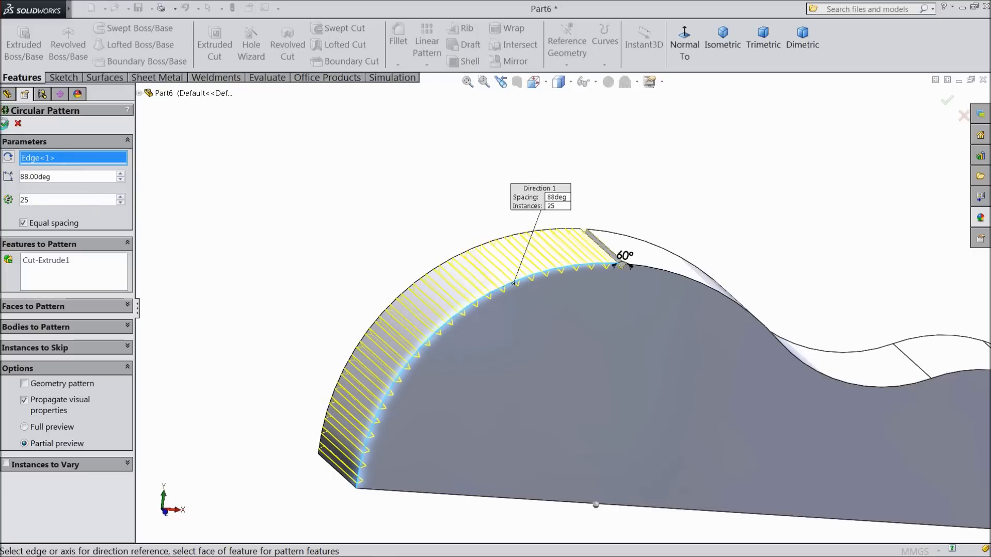
click(5, 124)
- Start a second circular pattern of CirPattern1 and Cut-Extrude1 about the large arc's ungrooved front edge, reversing its direction
middle_drag(360, 240, 318, 305)
scroll(310, 274, up, 5)
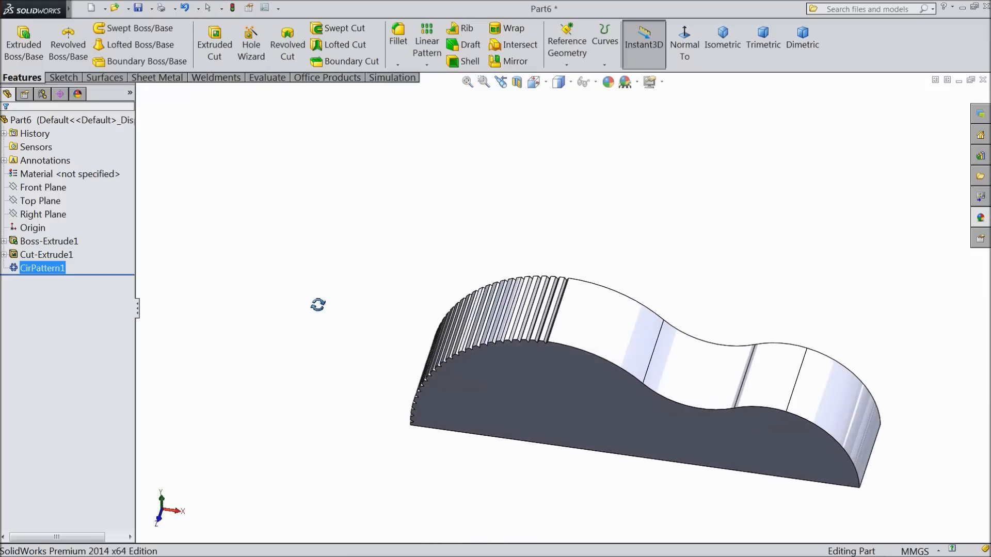
scroll(609, 364, down, 3)
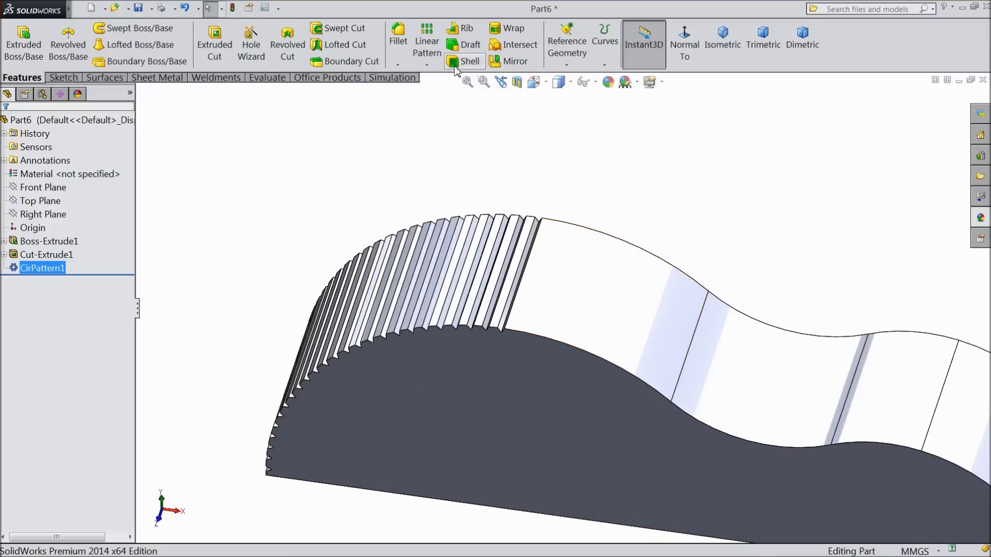
click(427, 64)
click(439, 91)
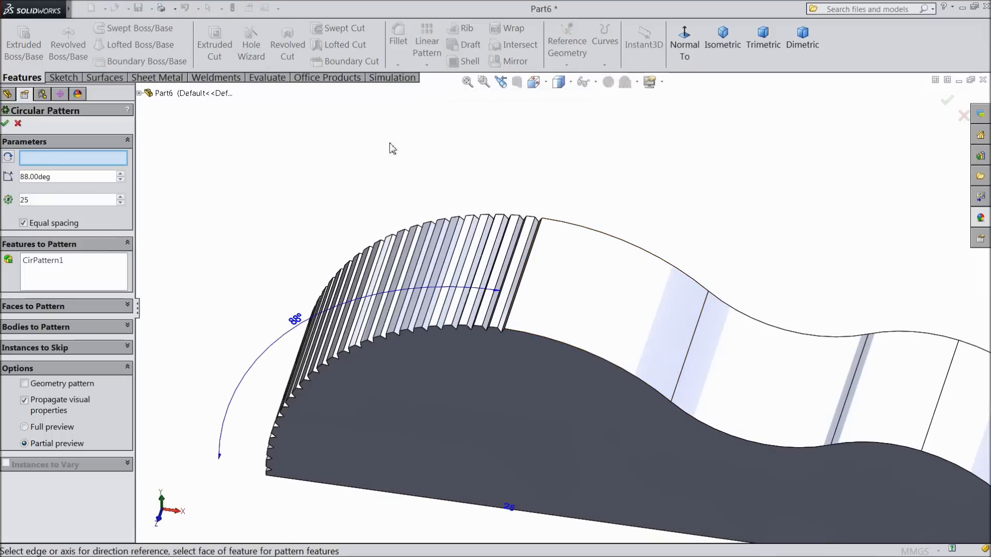
click(139, 93)
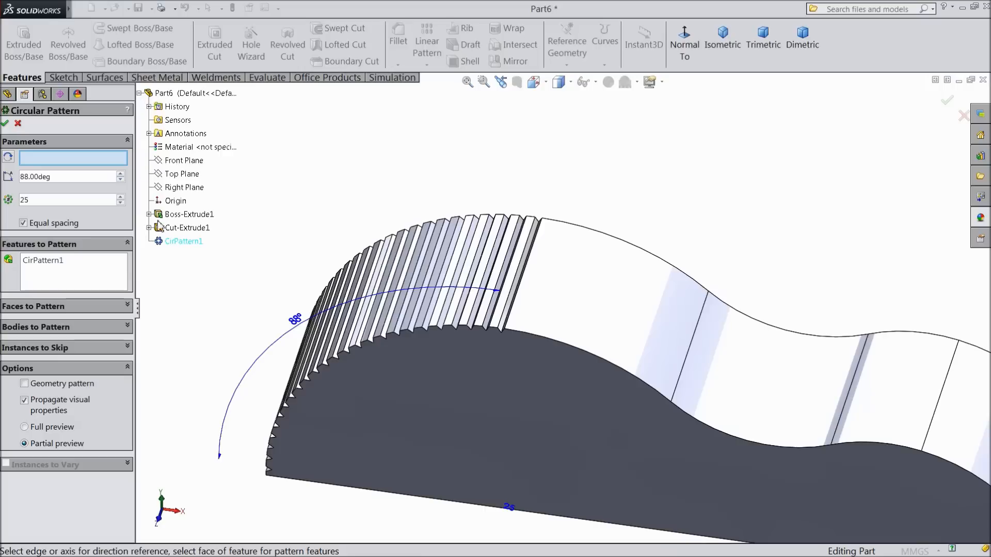
click(174, 232)
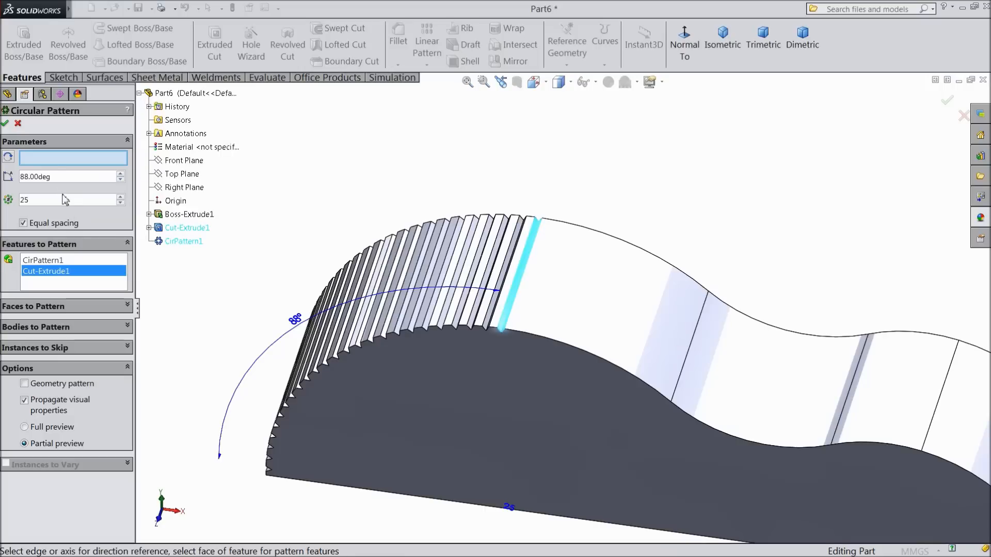
click(570, 351)
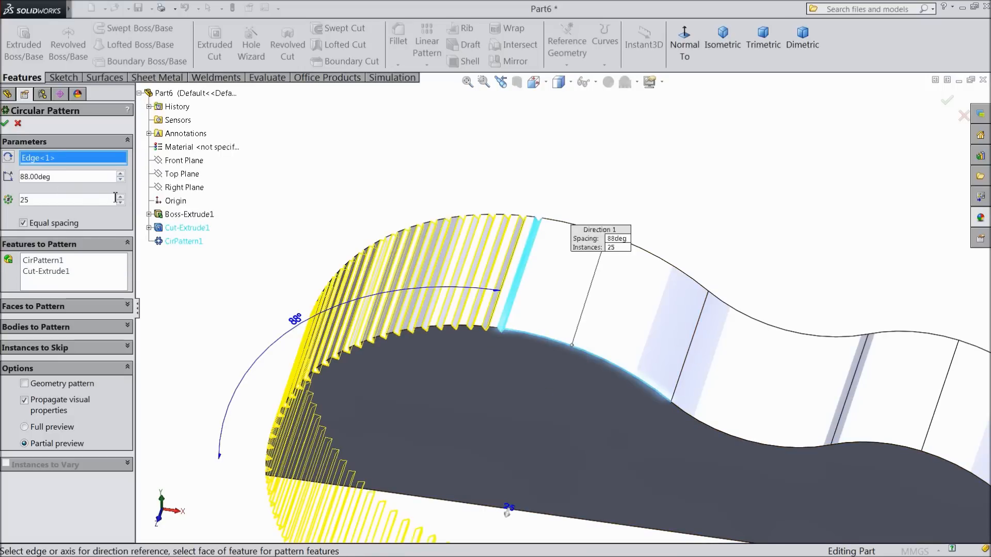
click(8, 159)
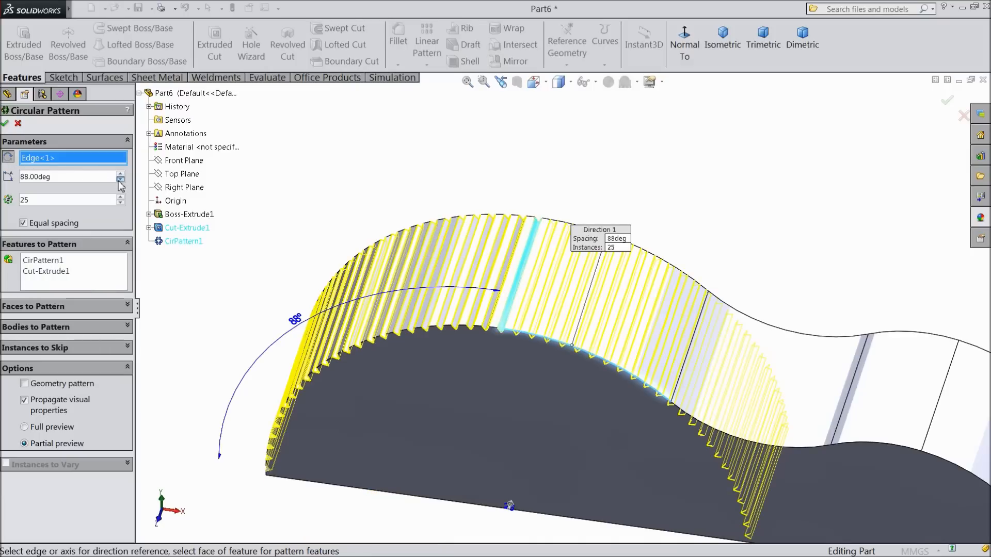
- Set the second circular pattern's angle to 91 degrees and its instance count to 3
click(120, 180)
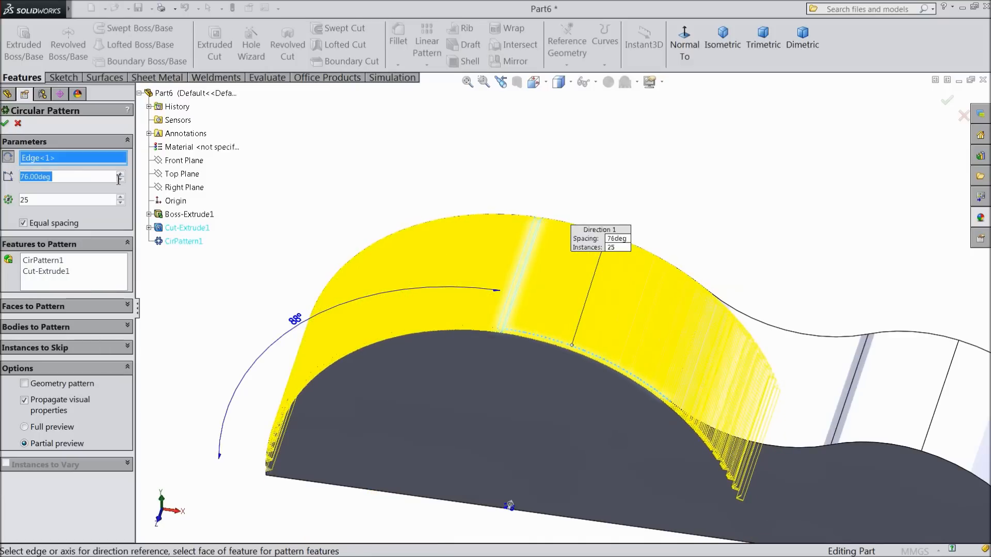
click(119, 174)
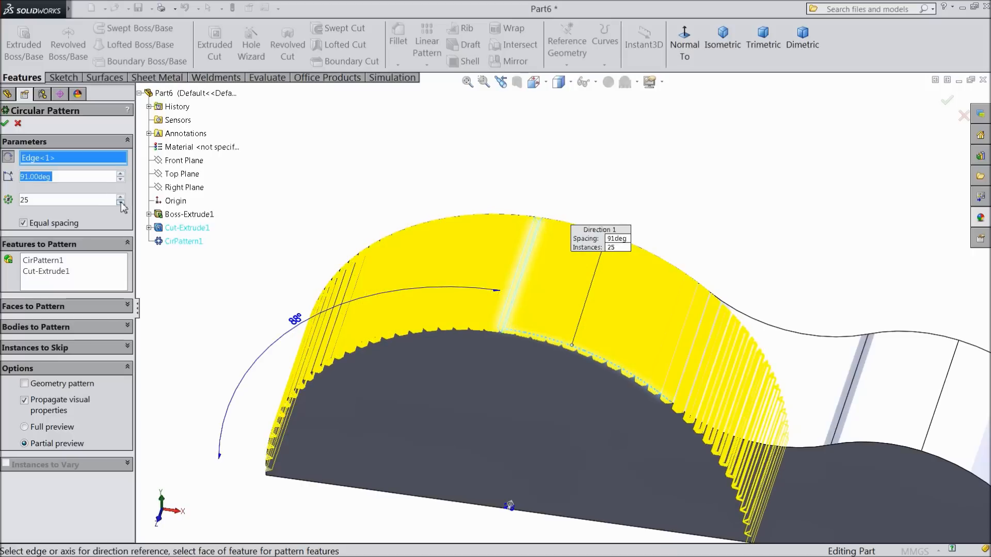
click(120, 203)
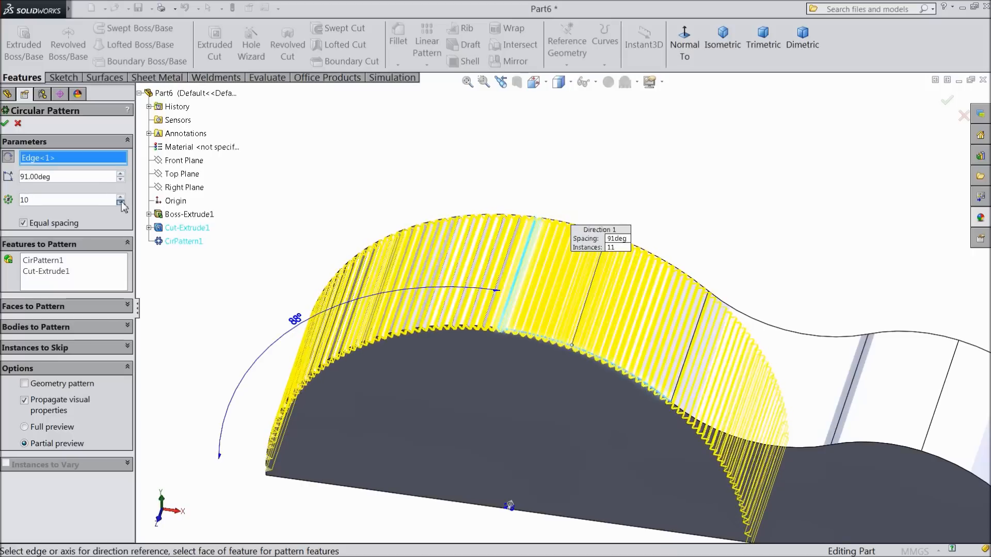
click(120, 203)
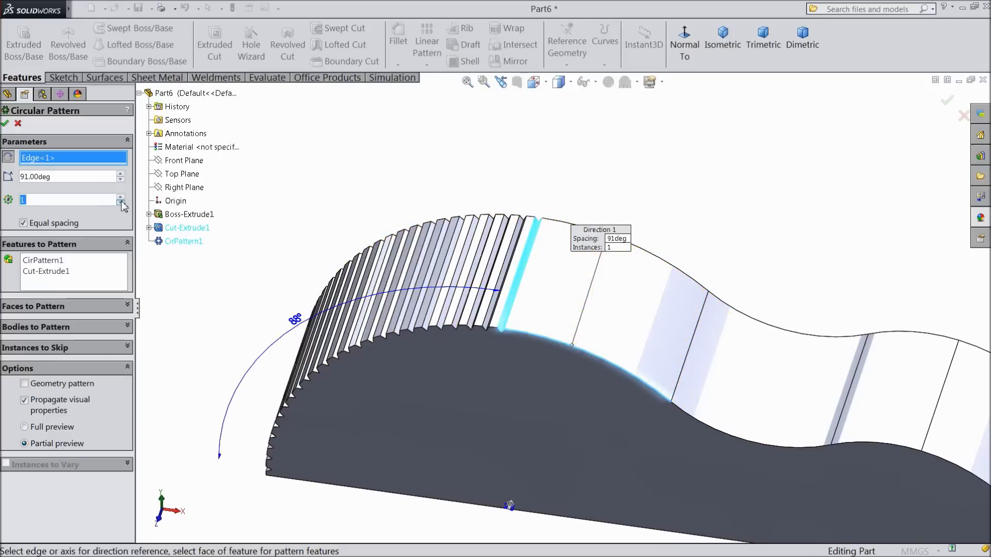
click(121, 198)
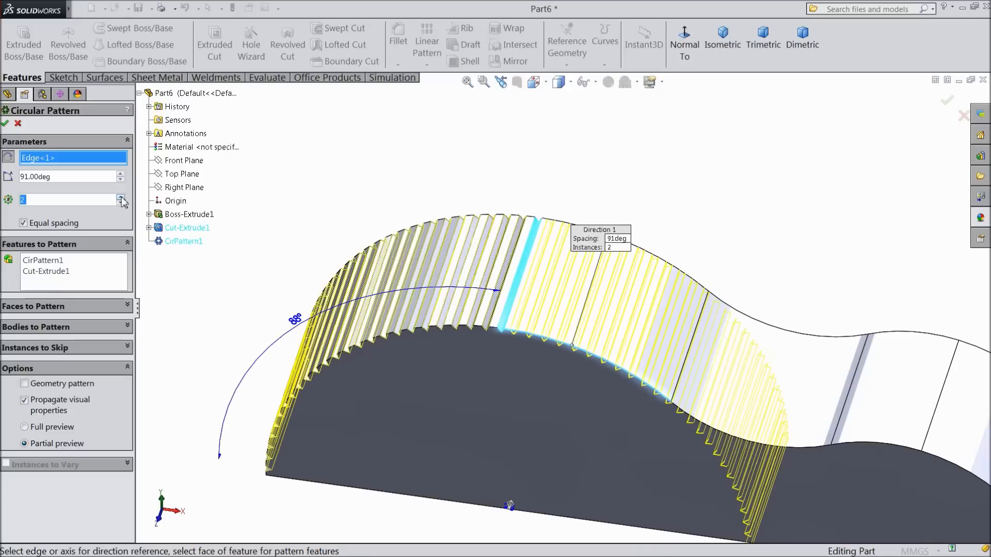
key(Up)
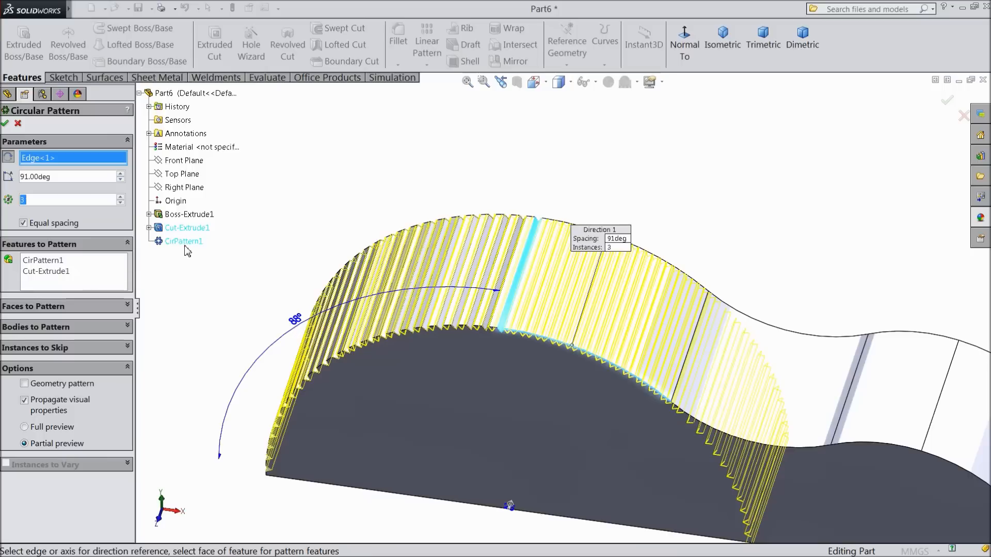
- Clear the second pattern's features to pattern and select only the original V cut, Cut-Extrude1
click(57, 262)
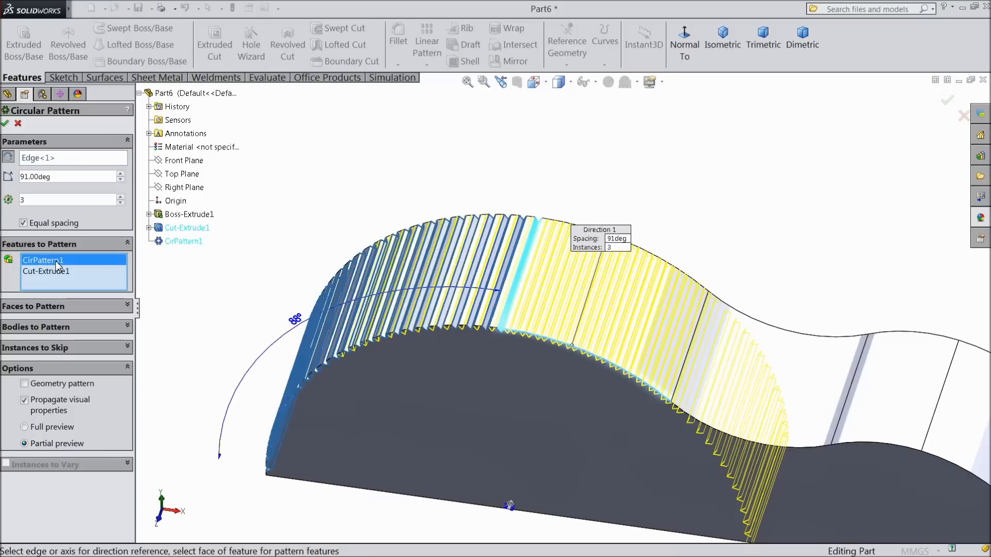
click(185, 242)
click(181, 243)
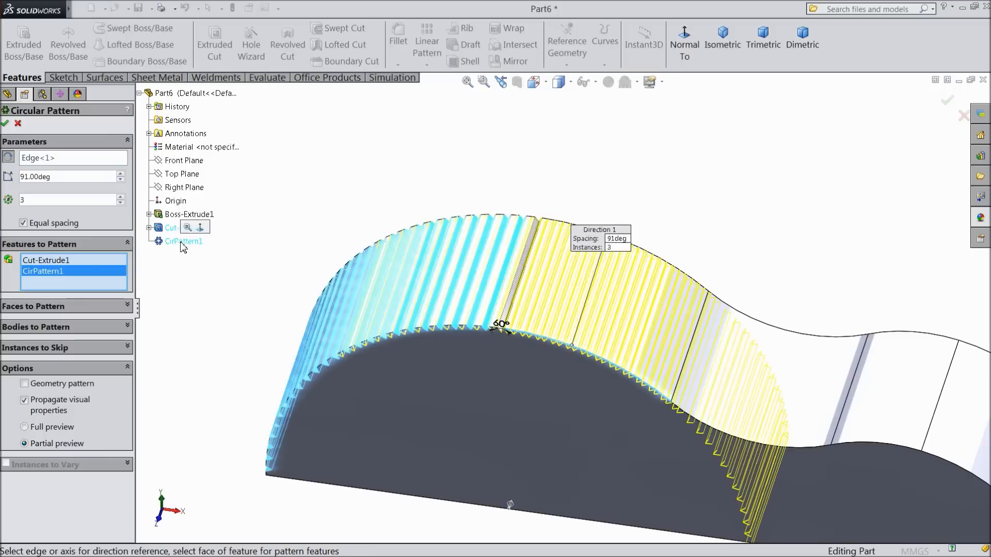
right_click(84, 272)
click(124, 274)
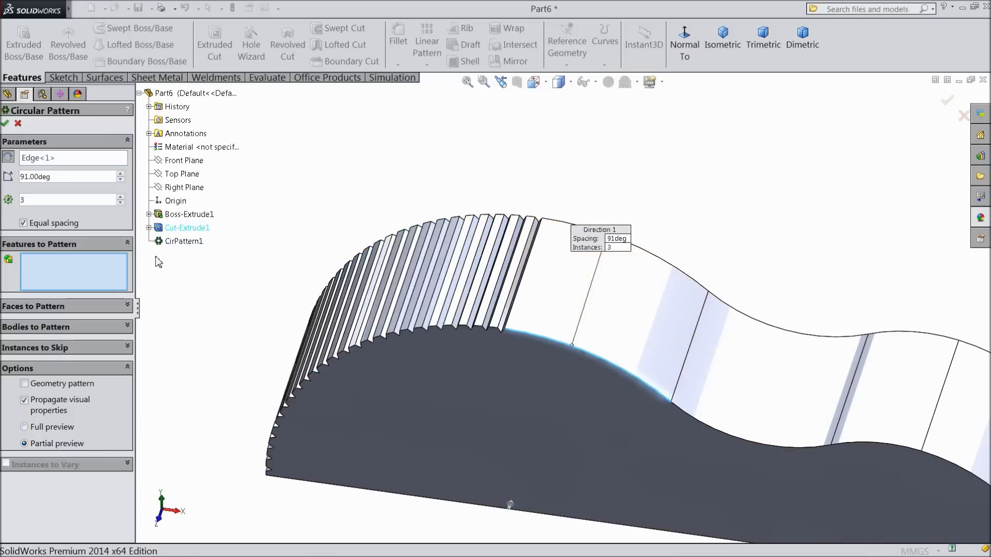
click(181, 228)
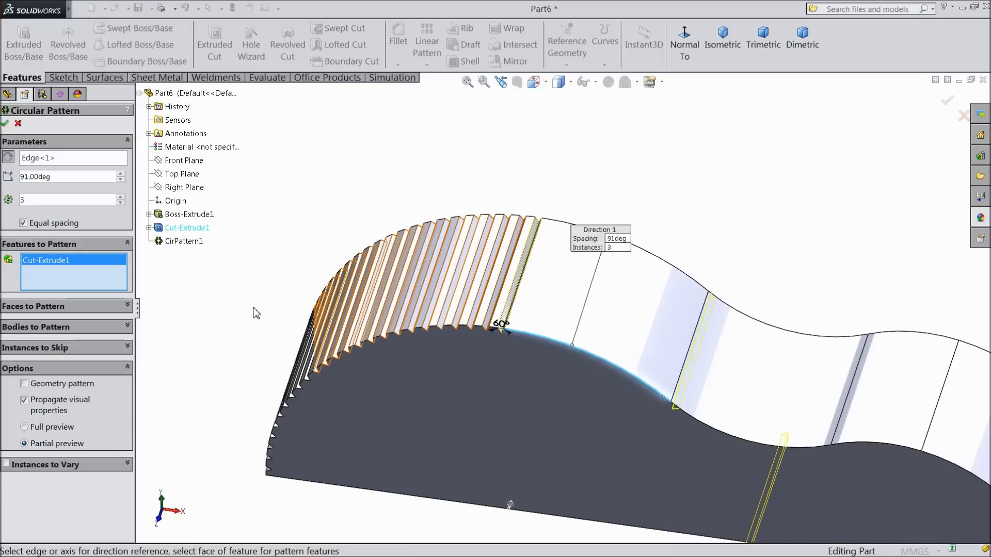
- Set the second circular pattern to 14 instances over an angle of 43 degrees
scroll(258, 313, up, 1)
double_click(120, 198)
click(120, 198)
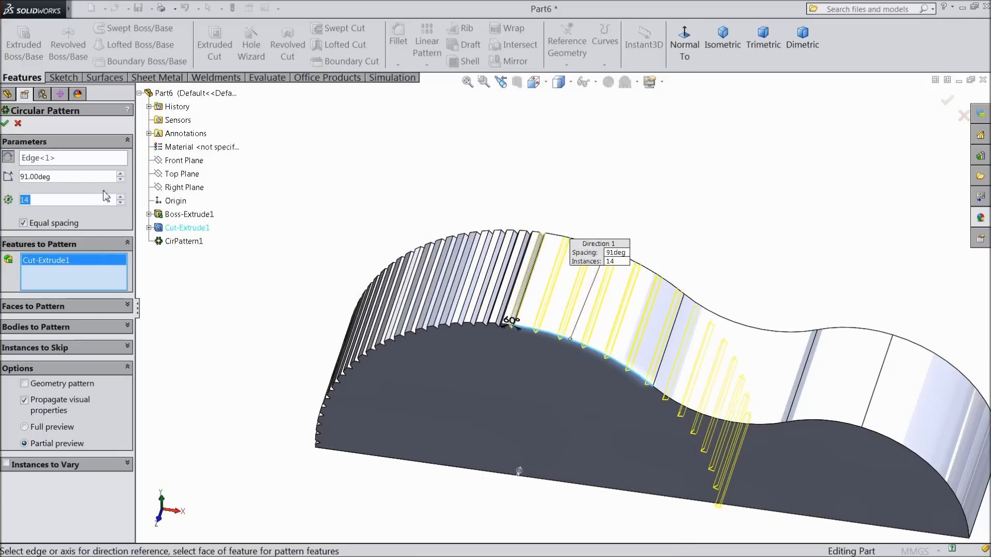
drag(120, 179, 121, 179)
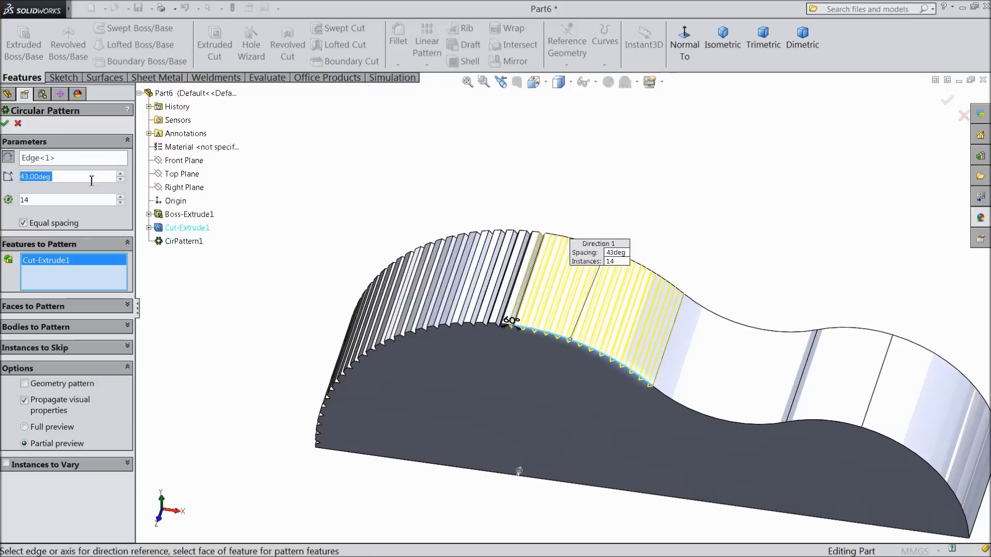
- Reduce the second pattern's instance count to 13 to match the existing groove spacing, and complete the circular pattern
scroll(531, 348, up, 5)
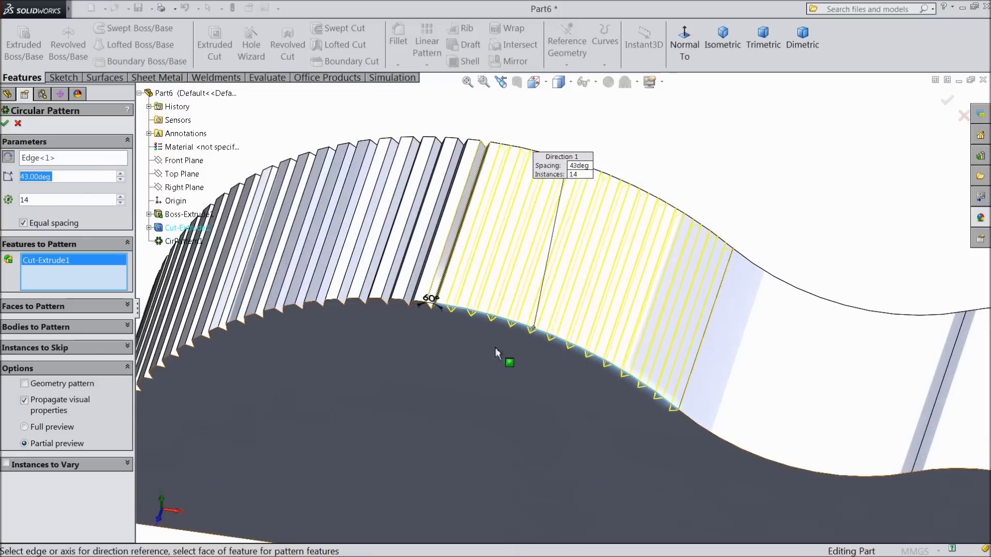
middle_drag(423, 326, 436, 325)
scroll(436, 325, up, 5)
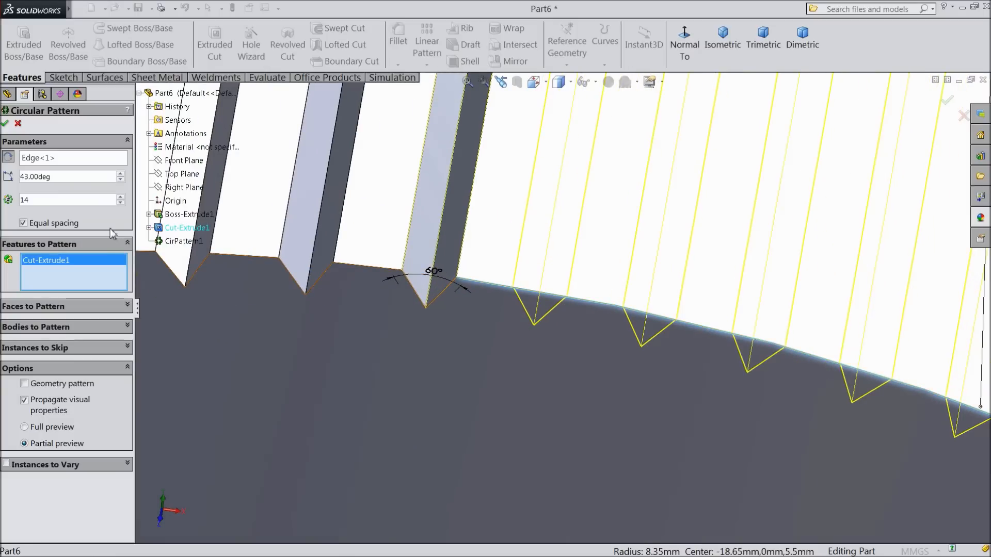
click(121, 203)
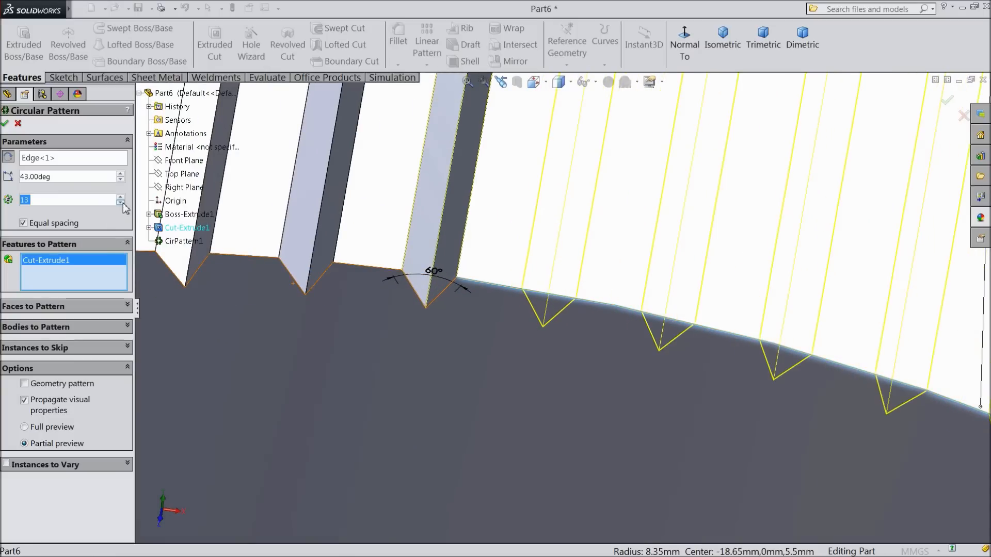
click(5, 124)
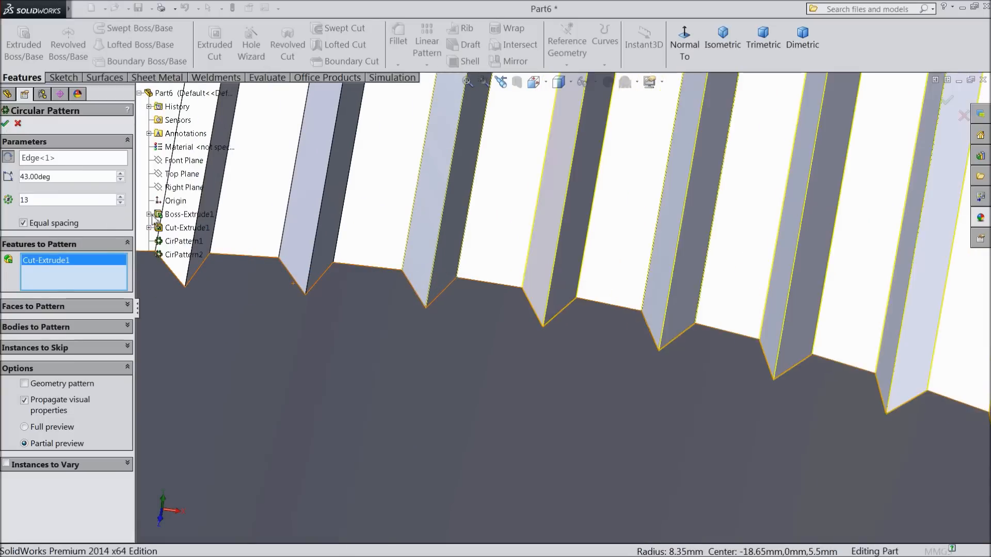
- Save the grooved part as "Finger hook" in the Vernier Caliper folder on the Desktop
scroll(430, 324, down, 5)
scroll(427, 321, down, 5)
middle_drag(378, 277, 570, 437)
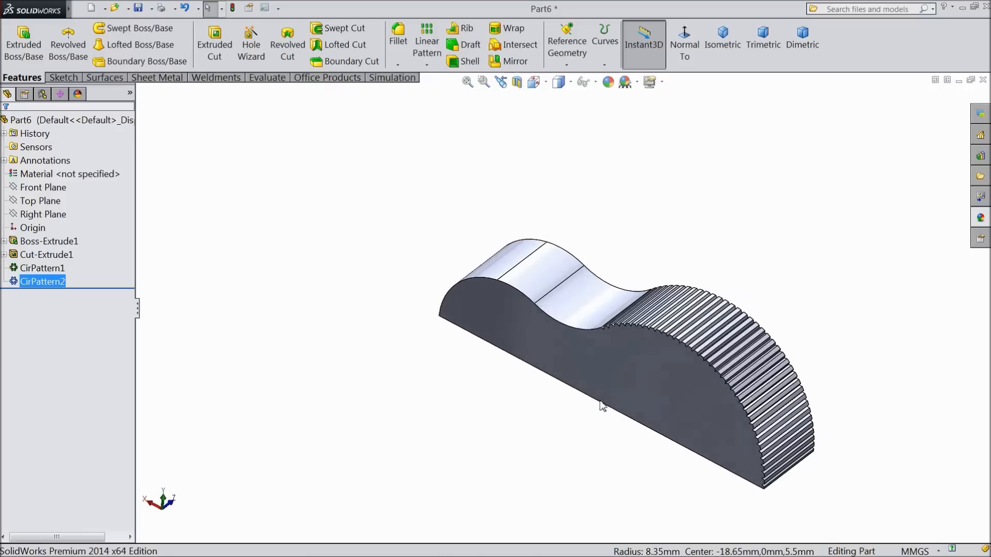
scroll(611, 370, down, 3)
scroll(548, 341, up, 2)
scroll(757, 325, down, 1)
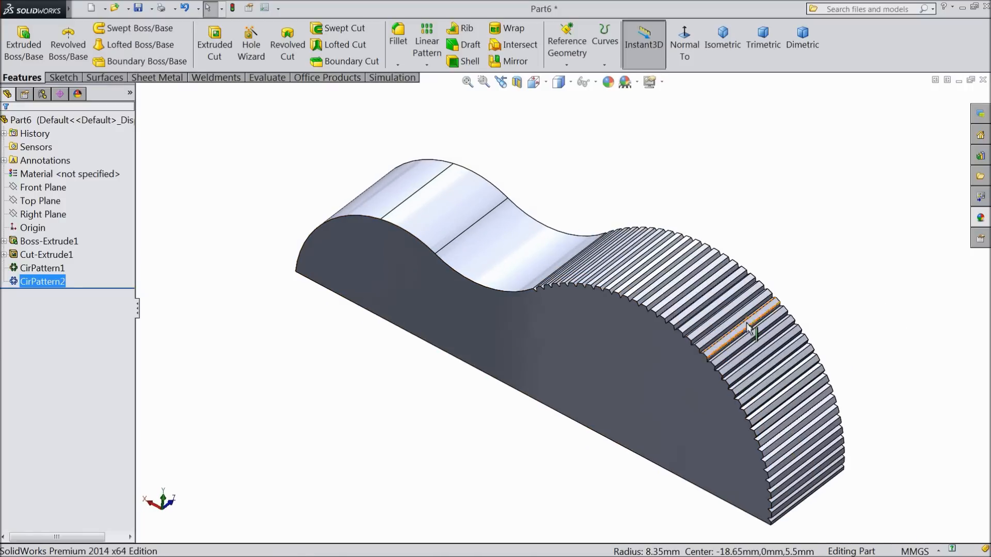
click(138, 11)
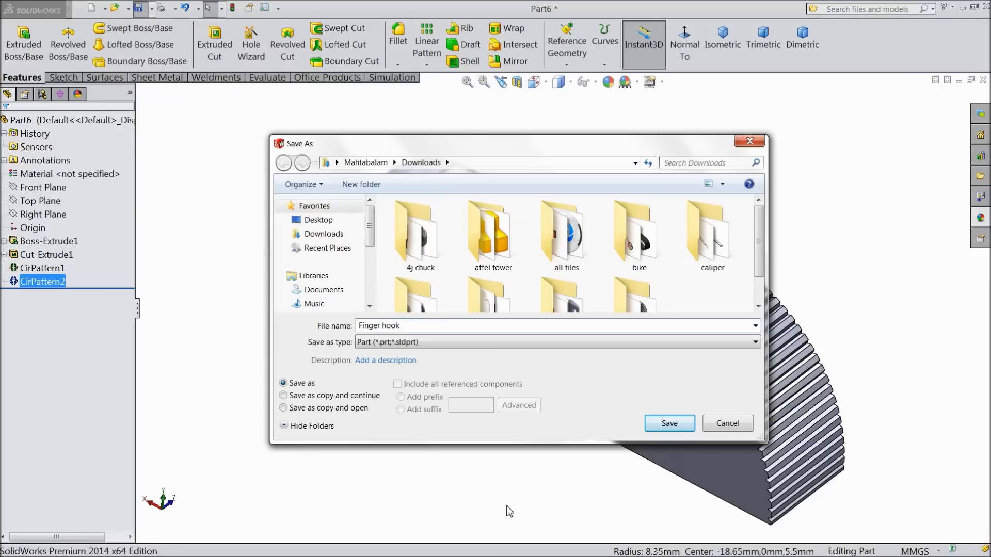
click(318, 220)
drag(759, 239, 759, 300)
double_click(473, 294)
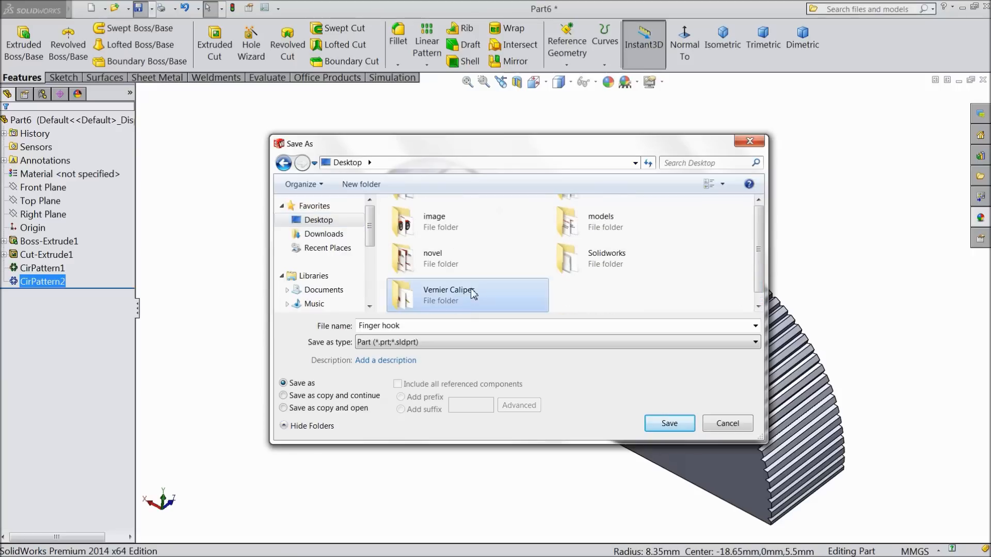
click(669, 424)
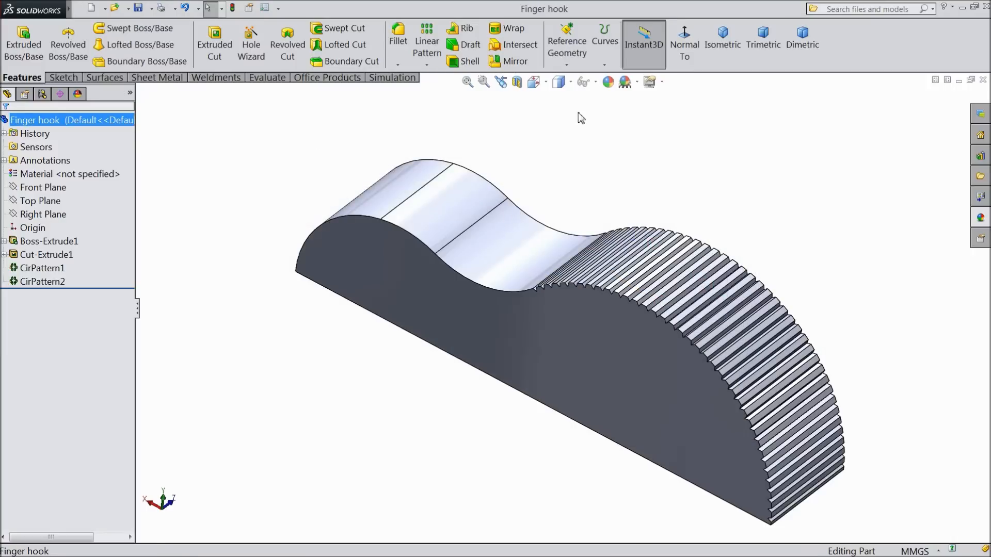
- Apply the standard orange colour (RGB 232, 113, 8) to the whole Finger hook part
click(609, 84)
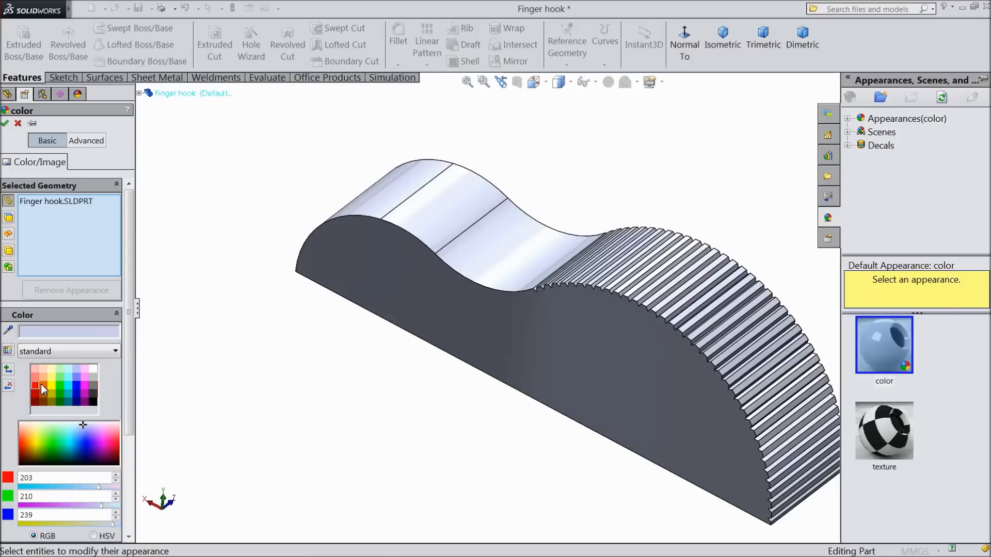
click(42, 385)
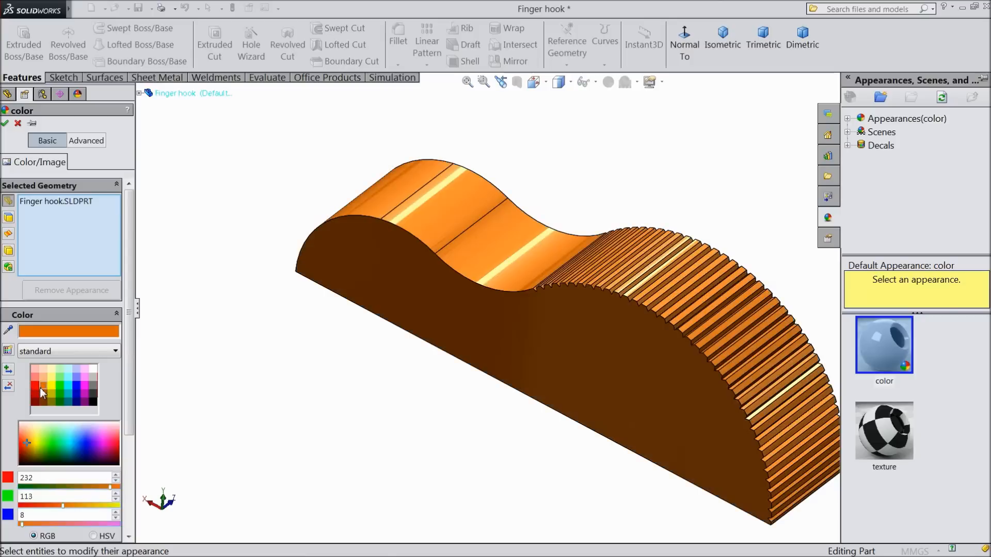
click(5, 124)
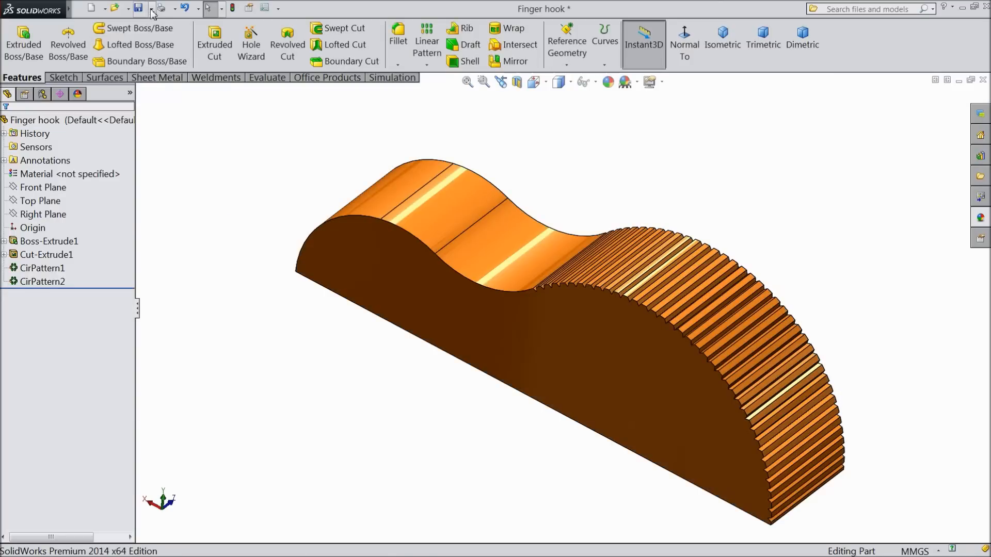
scroll(229, 217, up, 2)
scroll(682, 355, down, 2)
mouse_move(701, 236)
middle_down()
mouse_move(723, 219)
mouse_move(665, 256)
mouse_move(717, 240)
middle_up()
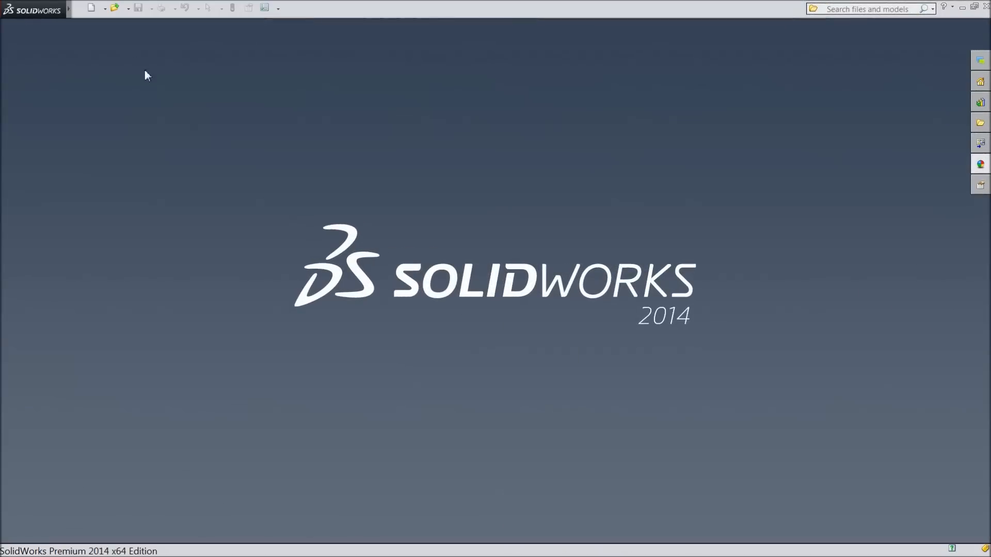
- Create a new assembly document and widen the area showing the component insertion options
click(91, 10)
click(216, 277)
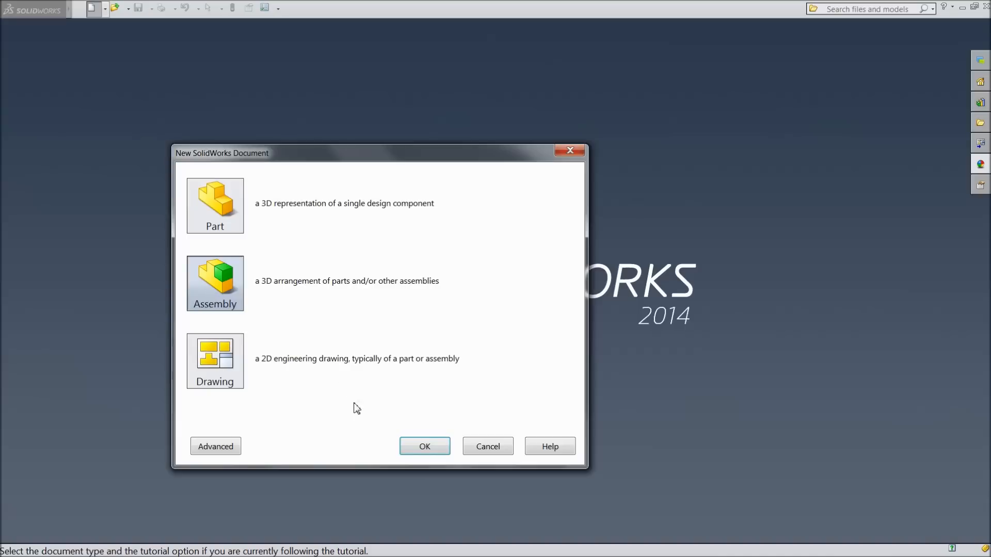
click(423, 447)
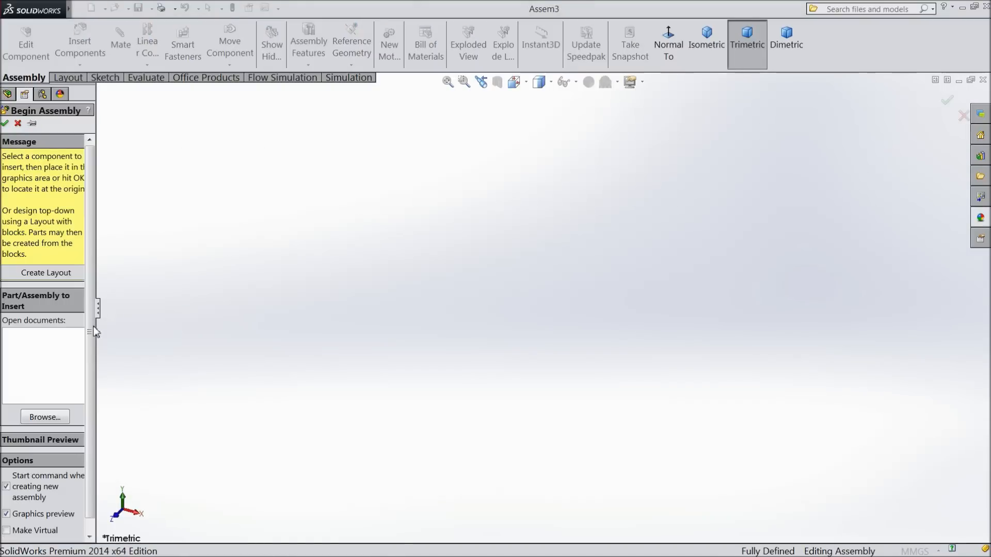
drag(96, 331, 131, 342)
- Insert the Main Scale and Vernier Scale parts from the Vernier Caliper folder into the assembly
click(75, 374)
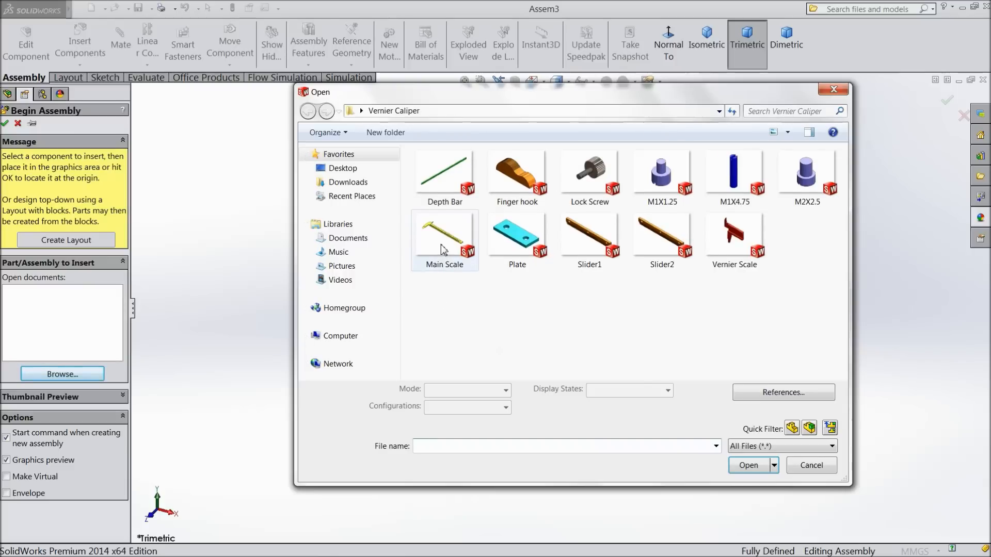
click(448, 260)
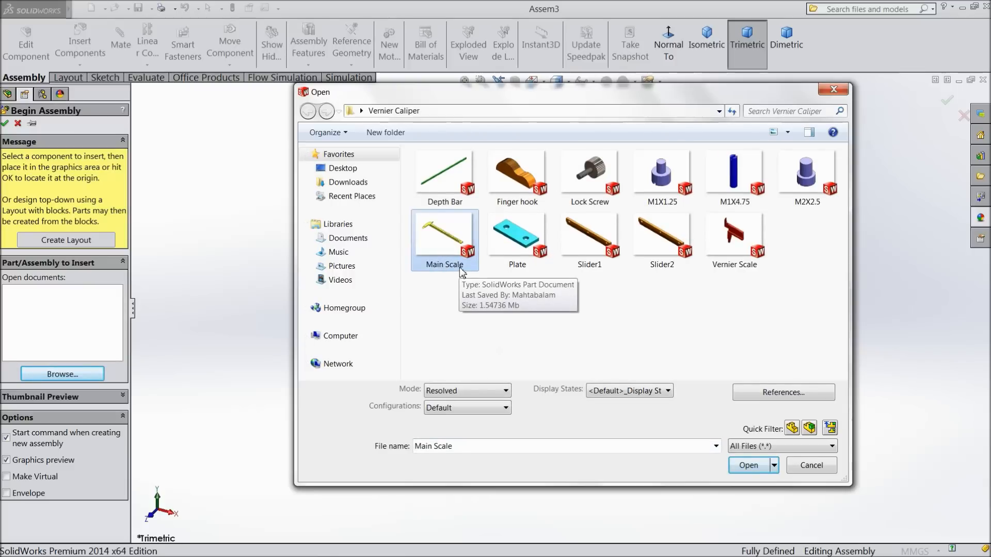
shift+click(522, 187)
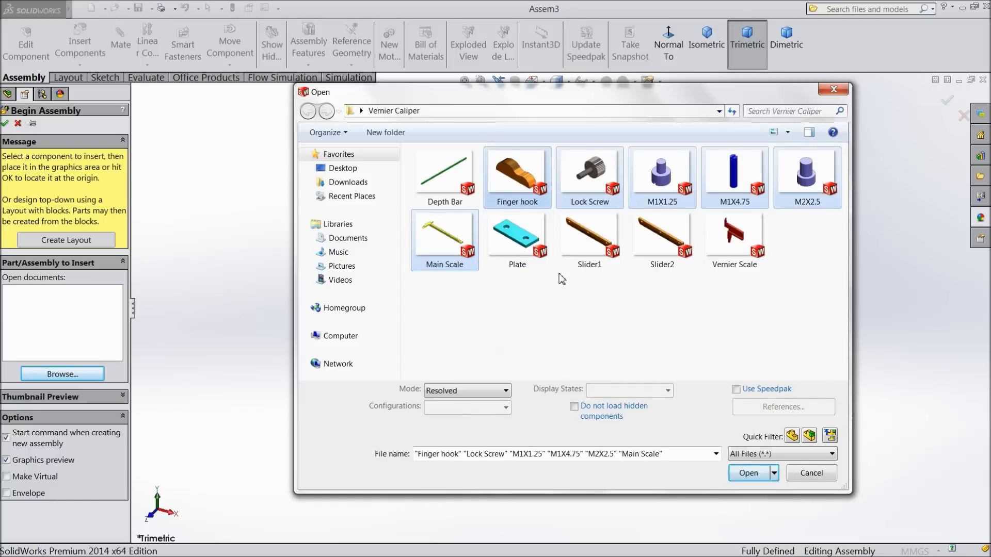
click(461, 253)
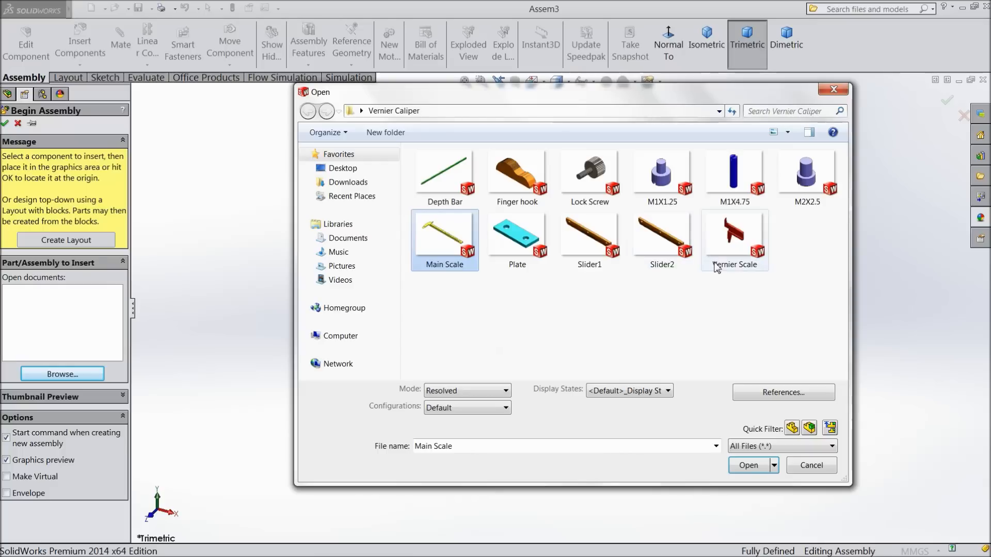
shift+click(737, 249)
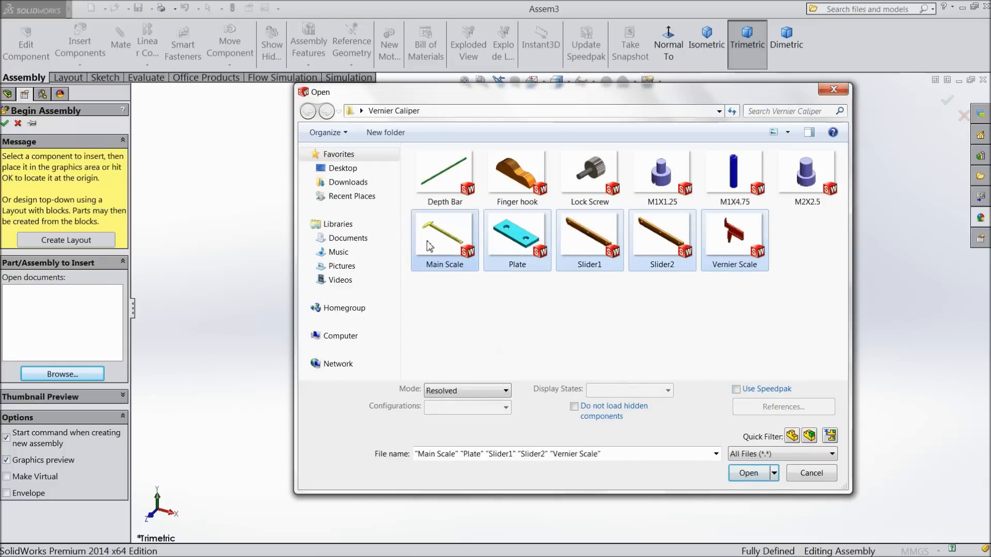
click(462, 256)
ctrl+click(731, 257)
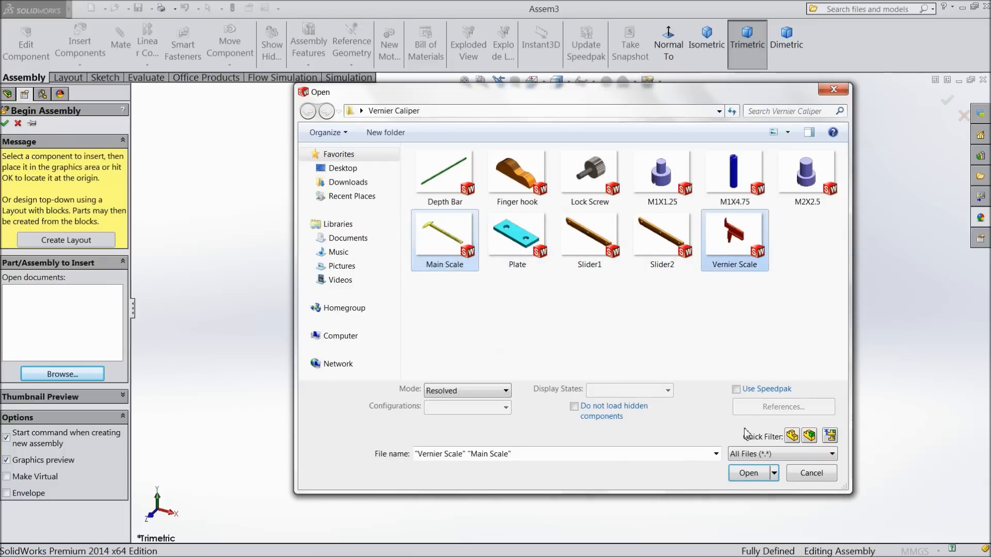
click(748, 473)
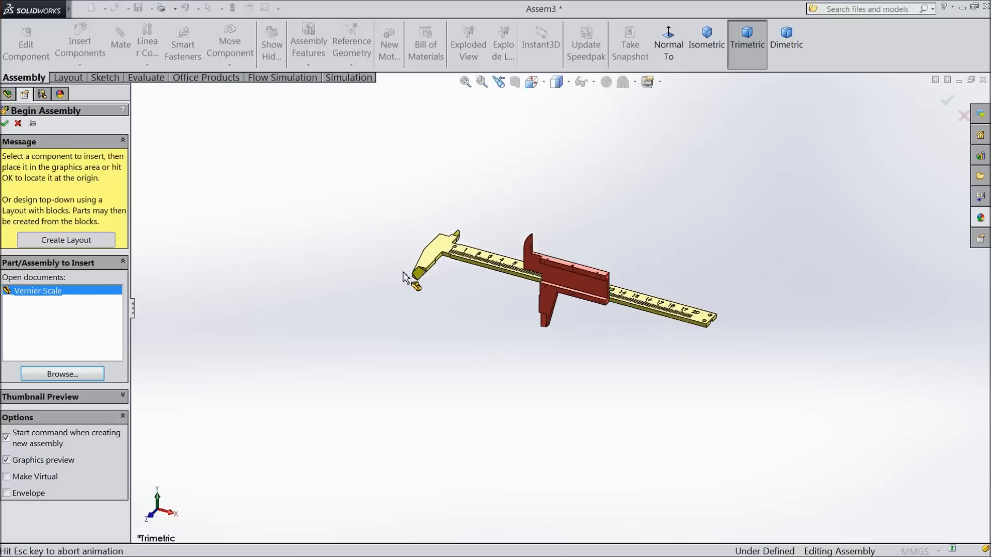
click(541, 312)
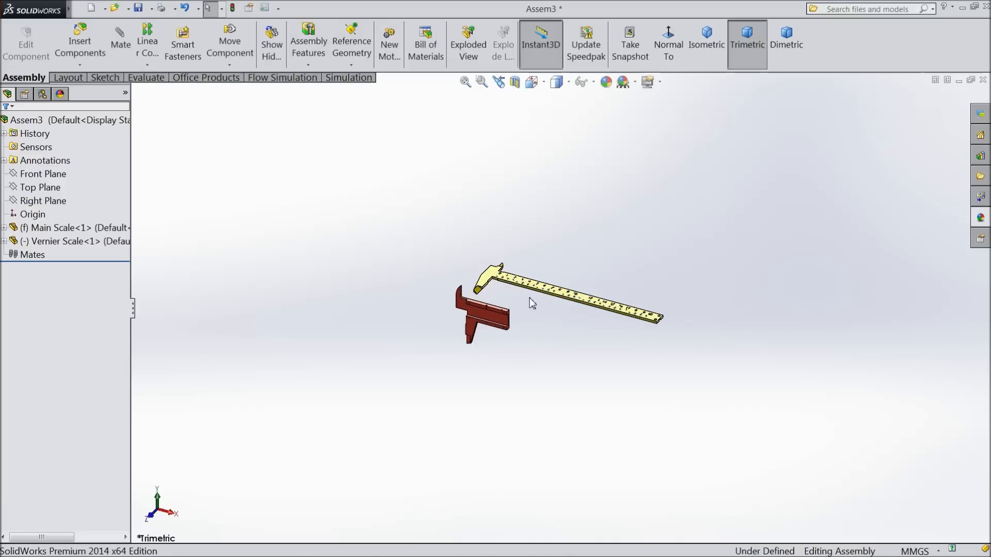
- Apply the Plain White scene and fit both components in the view
click(635, 81)
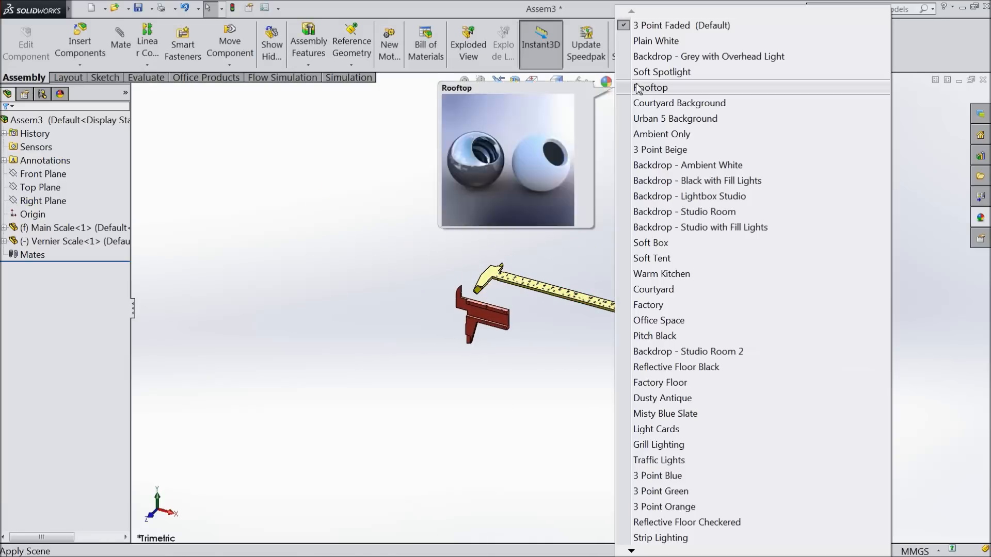
click(651, 41)
key(f)
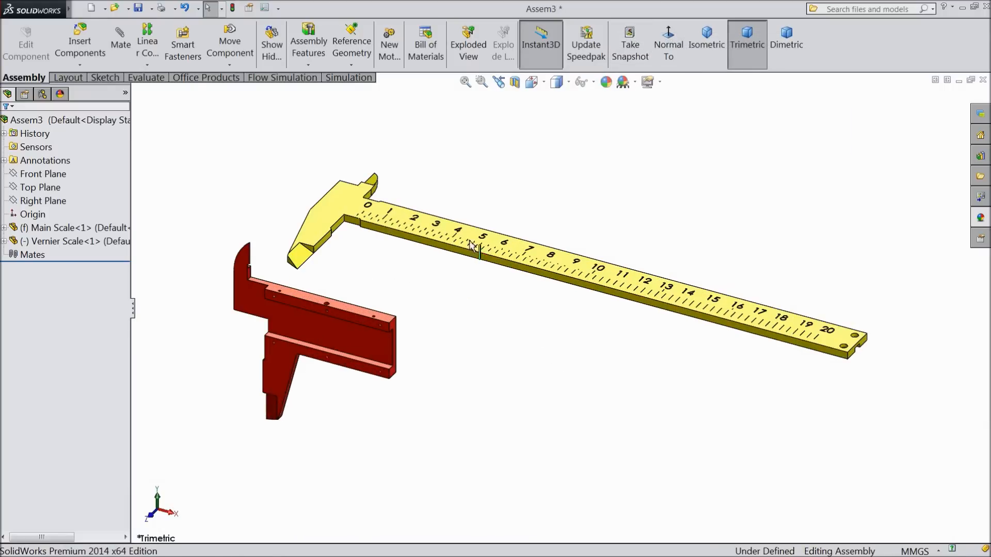
- Rotate the Vernier Scale component freely so its recessed side can be matched to the Main Scale
click(480, 248)
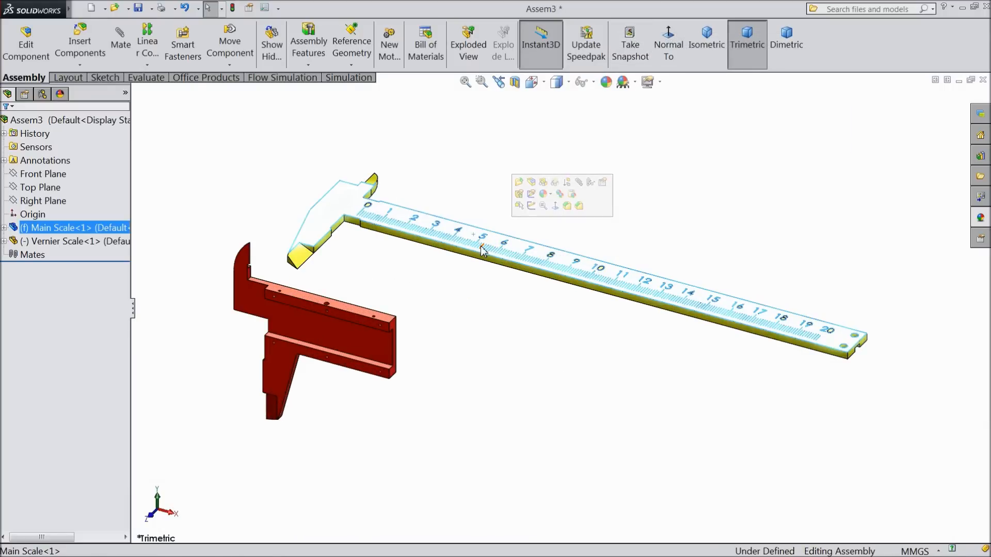
middle_drag(473, 205, 411, 400)
click(229, 65)
click(242, 94)
drag(350, 366, 387, 217)
click(7, 124)
- Add a coincident mate between the Vernier Scale's flat recessed face and the Main Scale's large back face
click(121, 43)
click(404, 378)
mouse_move(500, 273)
middle_down()
mouse_move(471, 247)
mouse_move(504, 272)
middle_up()
scroll(722, 294, down, 5)
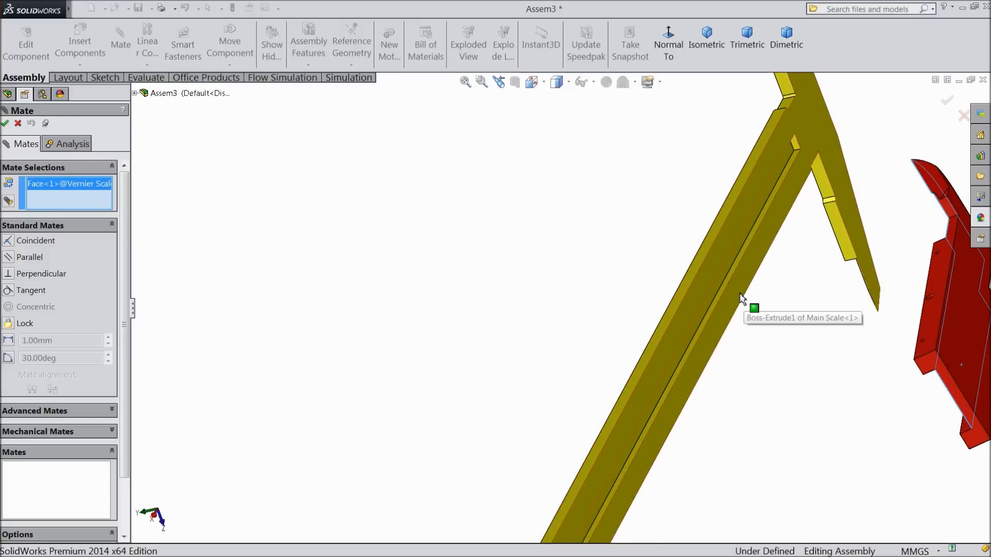
click(740, 295)
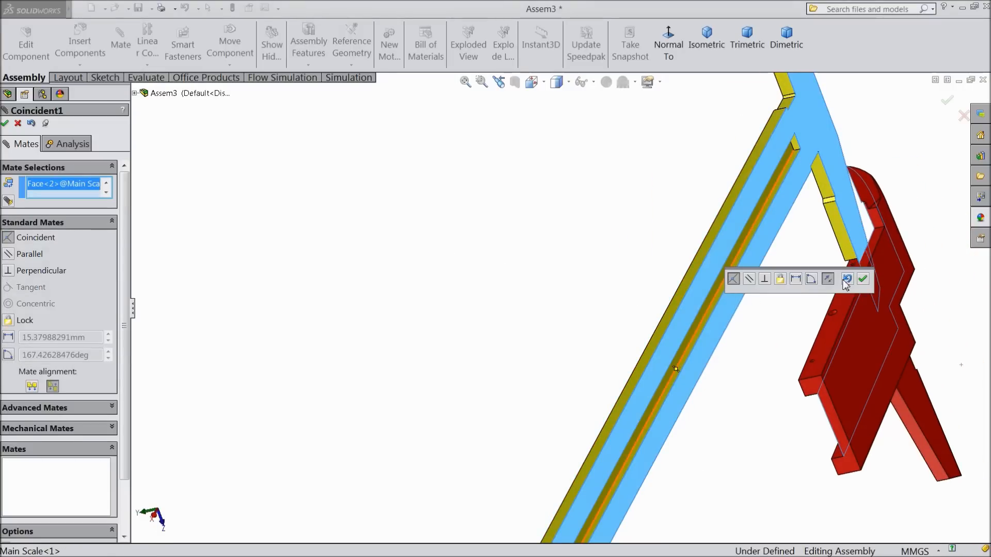
click(862, 280)
- Add a coincident mate between the inner face of the Vernier Scale's lower rail and the Main Scale's narrow lower side face
scroll(568, 277, up, 5)
middle_drag(546, 276, 633, 257)
scroll(454, 329, down, 2)
drag(463, 383, 545, 335)
scroll(555, 333, down, 4)
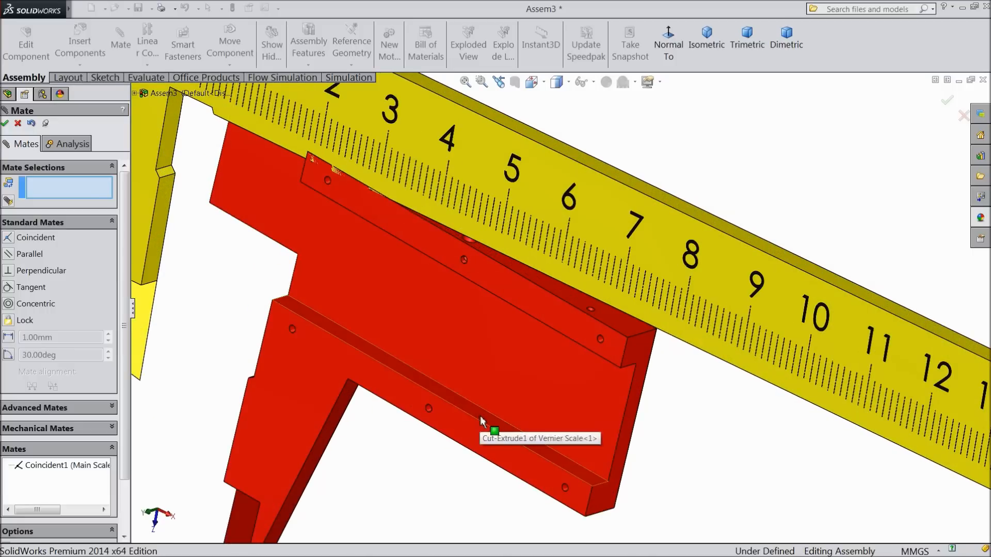
click(480, 417)
middle_drag(538, 366, 571, 254)
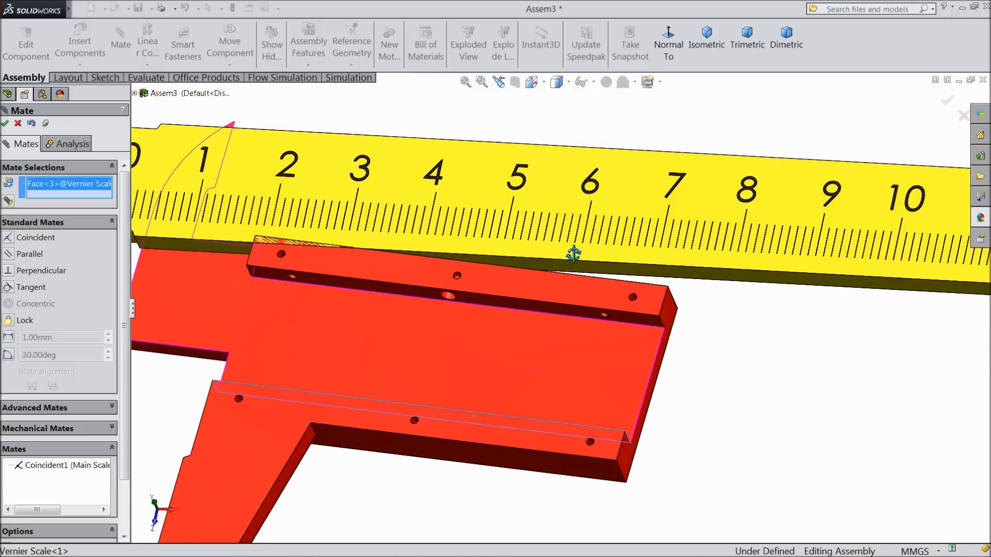
click(607, 271)
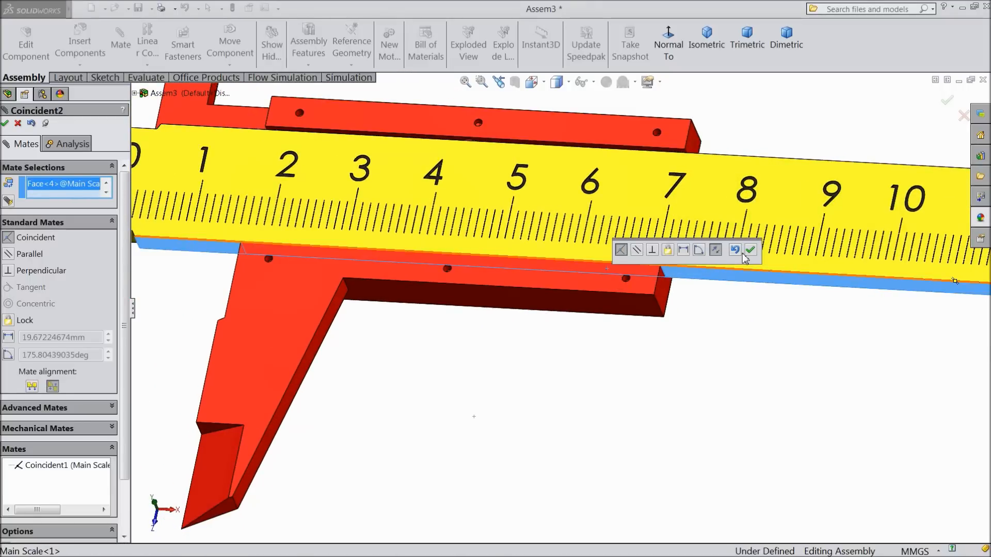
click(750, 250)
- Slide the Vernier Scale along the Main Scale to test its travel, and leave the Mate command
scroll(634, 270, up, 5)
middle_drag(562, 177, 472, 268)
mouse_move(473, 267)
mouse_down()
mouse_move(522, 286)
mouse_move(434, 270)
mouse_move(463, 272)
mouse_up()
middle_drag(526, 139, 510, 183)
scroll(526, 203, up, 1)
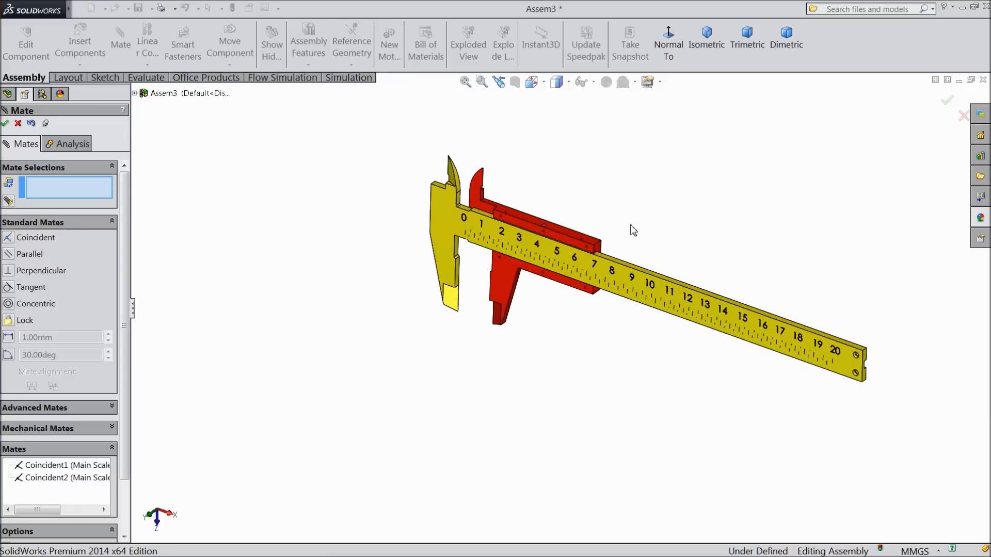
scroll(629, 224, down, 1)
click(17, 123)
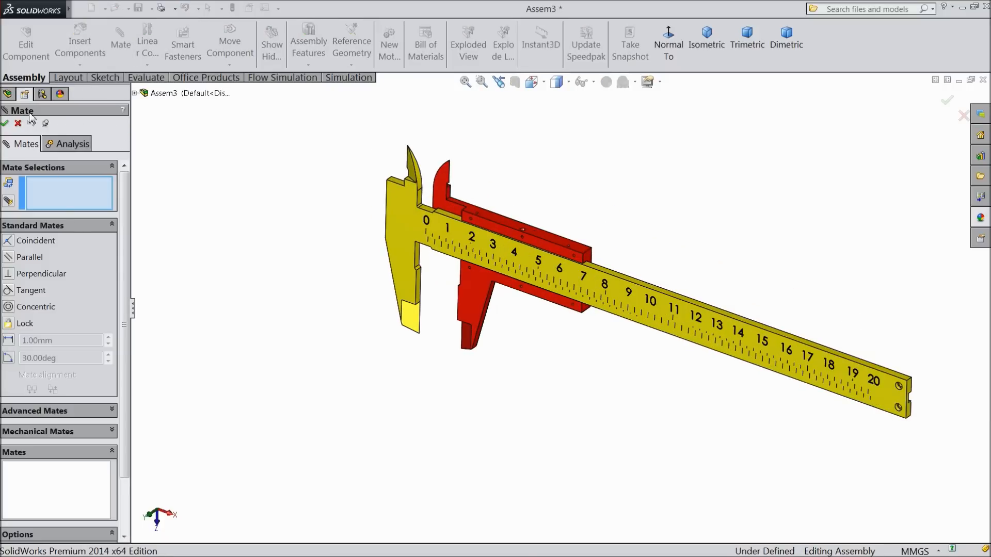
- Insert the Depth Bar part from the Vernier Caliper folder and place it near the far end of the Main Scale
click(17, 123)
click(80, 46)
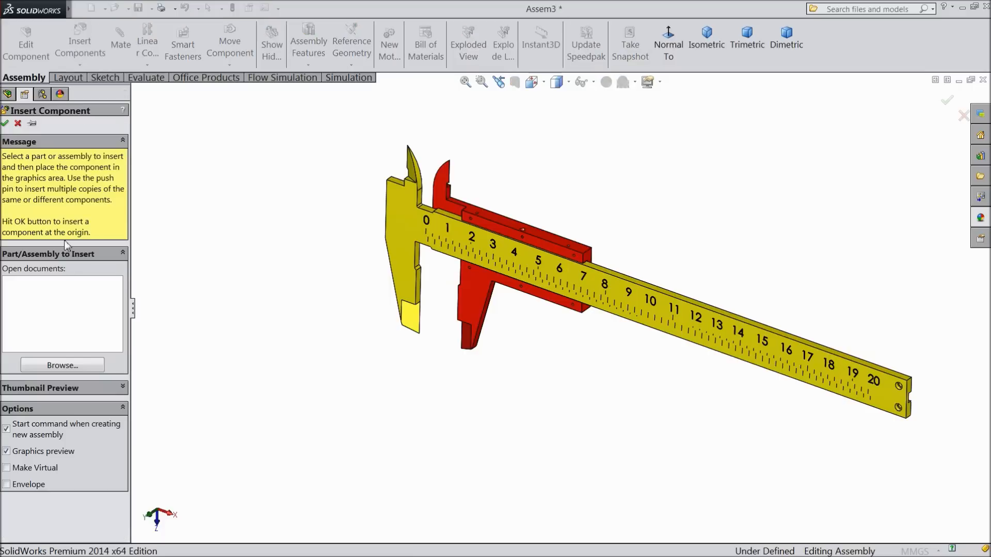
click(78, 366)
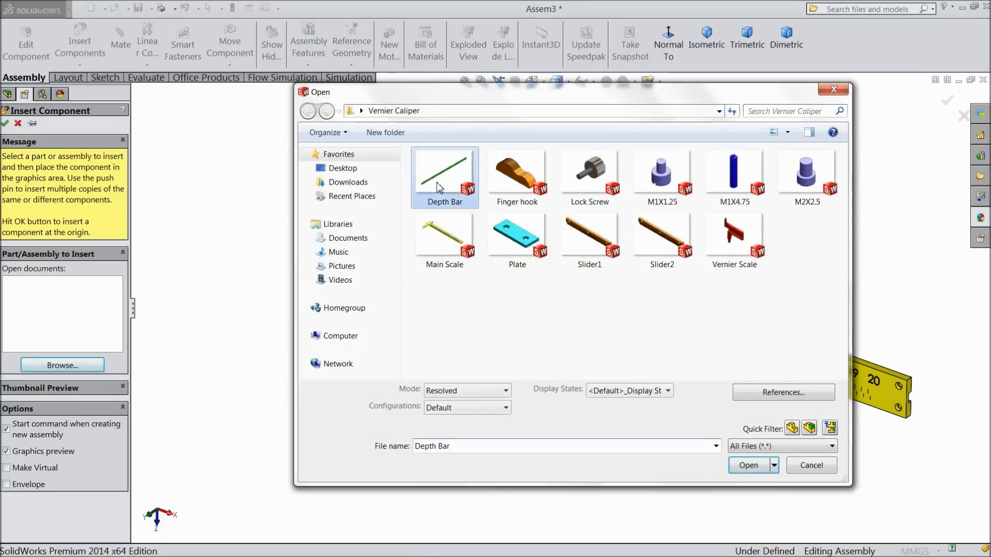
click(743, 465)
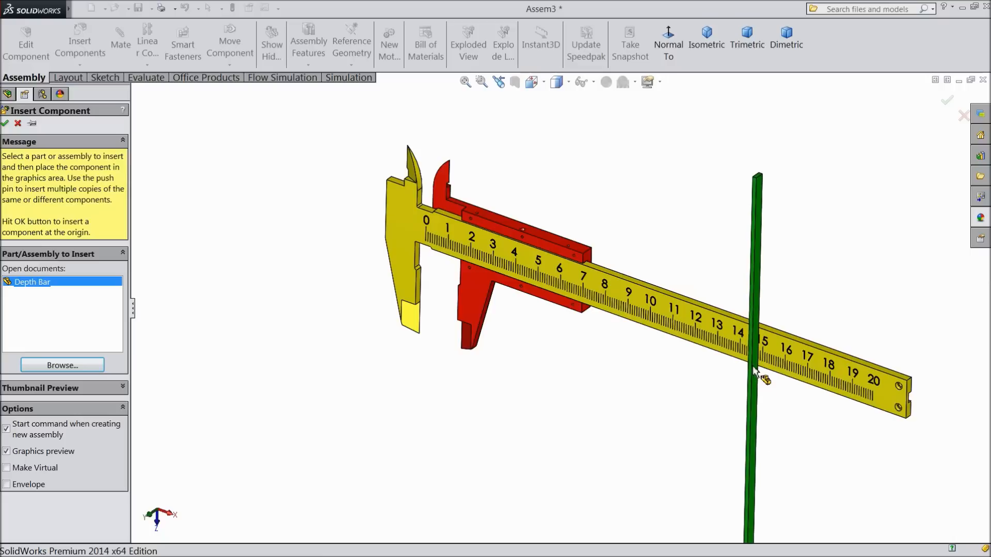
scroll(734, 327, down, 3)
scroll(723, 320, up, 1)
scroll(702, 294, up, 1)
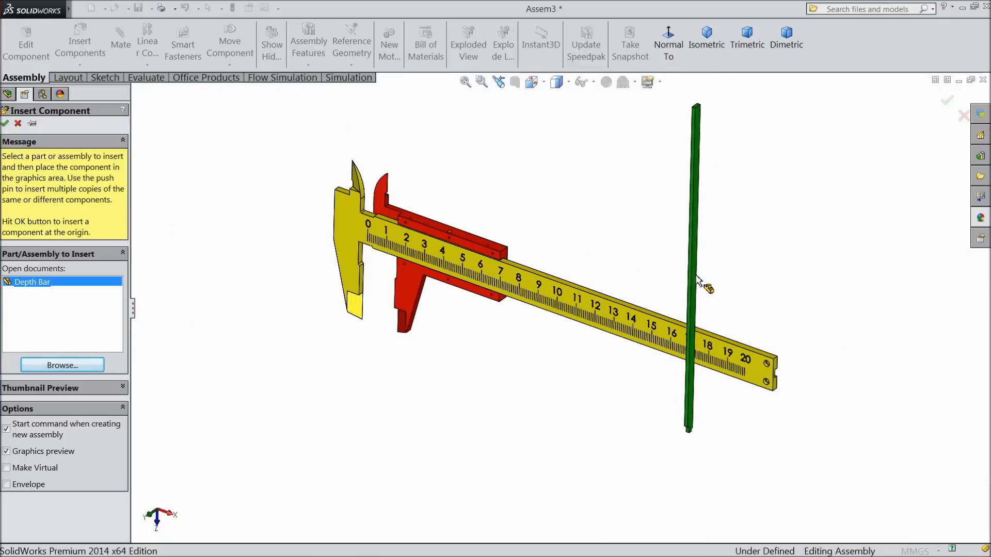
click(697, 280)
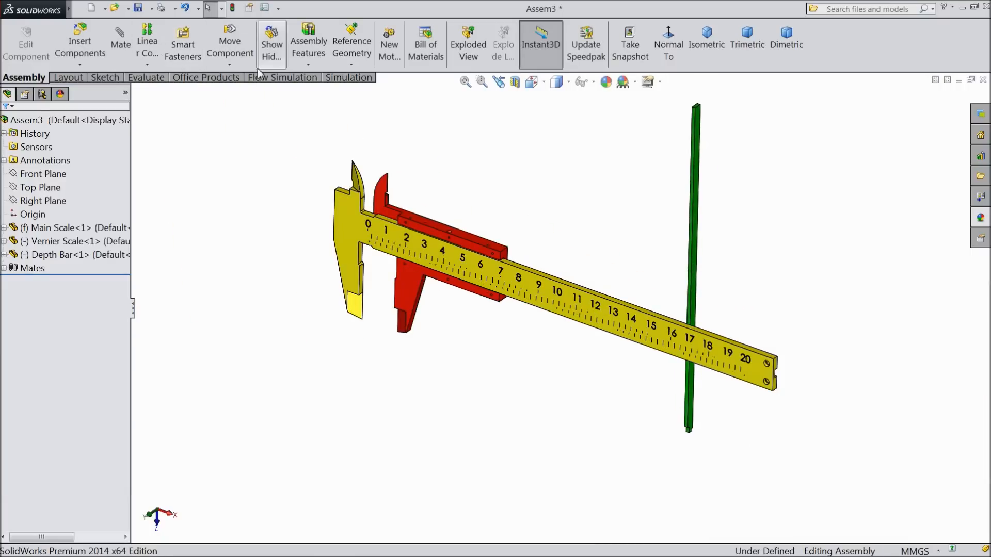
- Rotate the Depth Bar component freely until it lies roughly parallel to the Main Scale
click(230, 65)
click(250, 94)
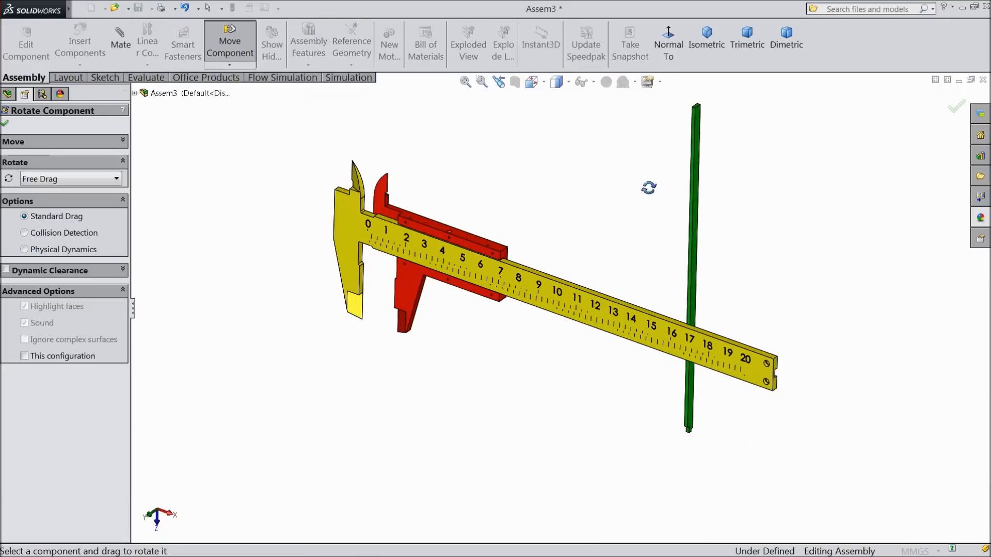
drag(705, 164, 573, 239)
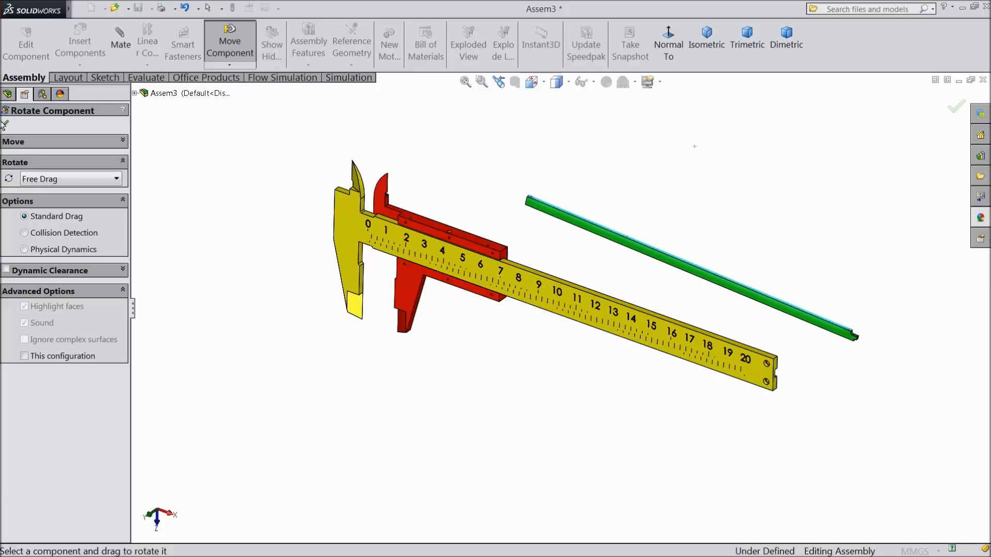
click(5, 125)
- Add a coincident mate between the Depth Bar's long flat face and the floor of the groove in the Main Scale's back
click(130, 54)
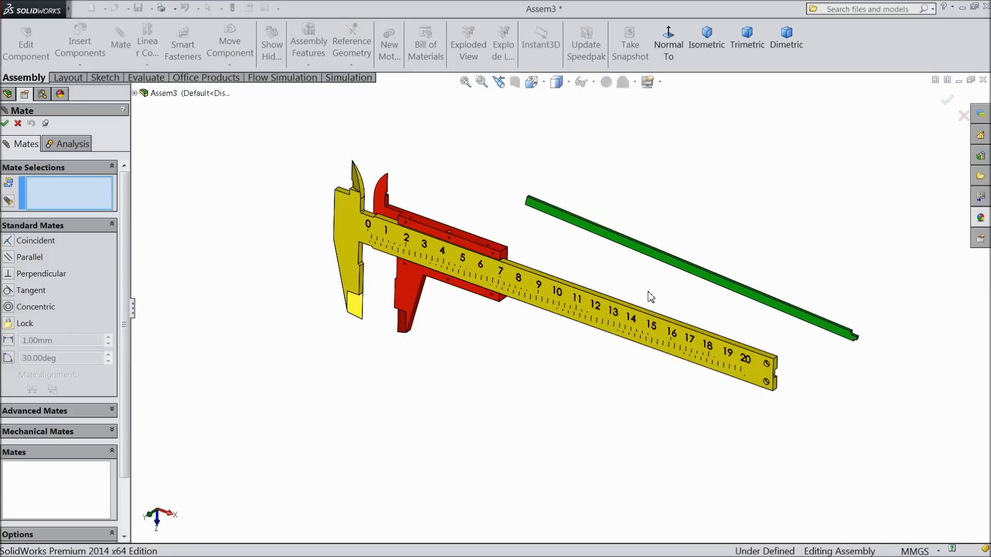
scroll(668, 285, down, 3)
click(677, 249)
middle_drag(593, 266, 503, 301)
click(570, 338)
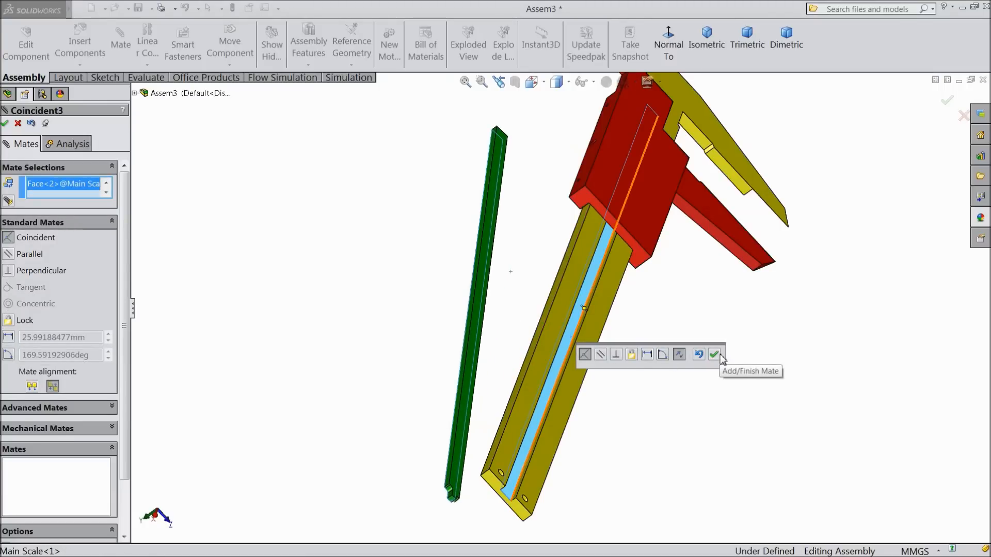
click(714, 354)
- Add a coincident mate between the side wall of the Main Scale's back groove and the Depth Bar's matching side face
scroll(609, 356, down, 5)
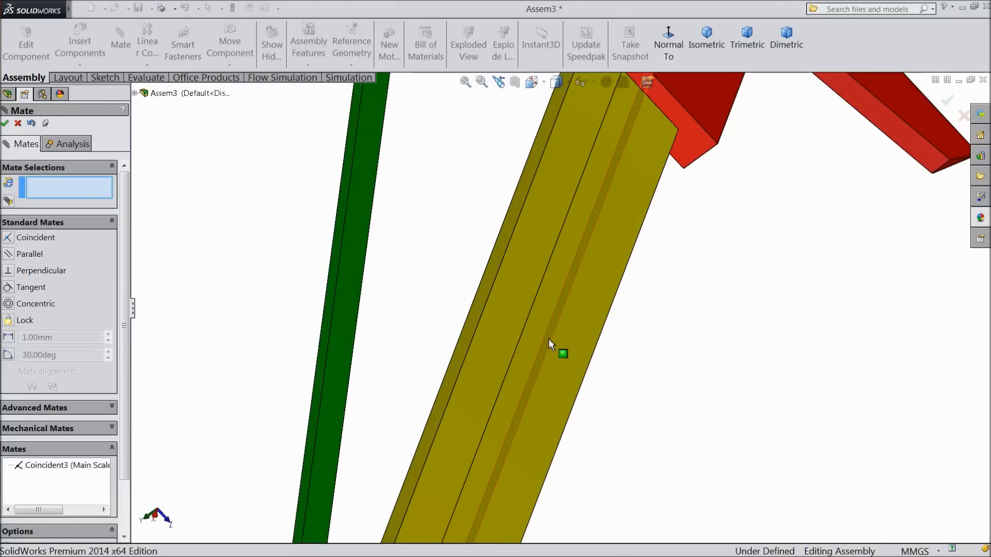
click(552, 343)
middle_drag(513, 342, 424, 325)
scroll(424, 326, down, 5)
click(420, 322)
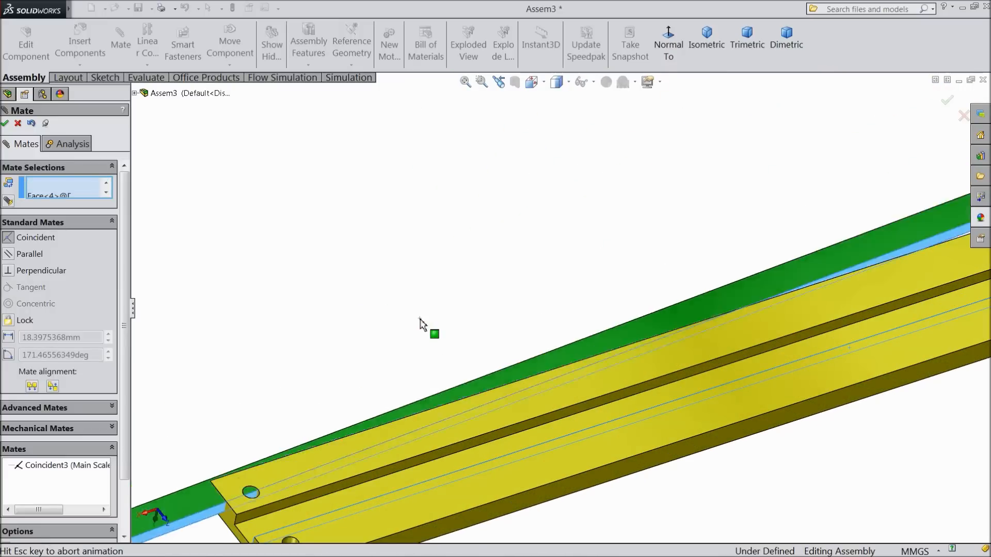
click(405, 336)
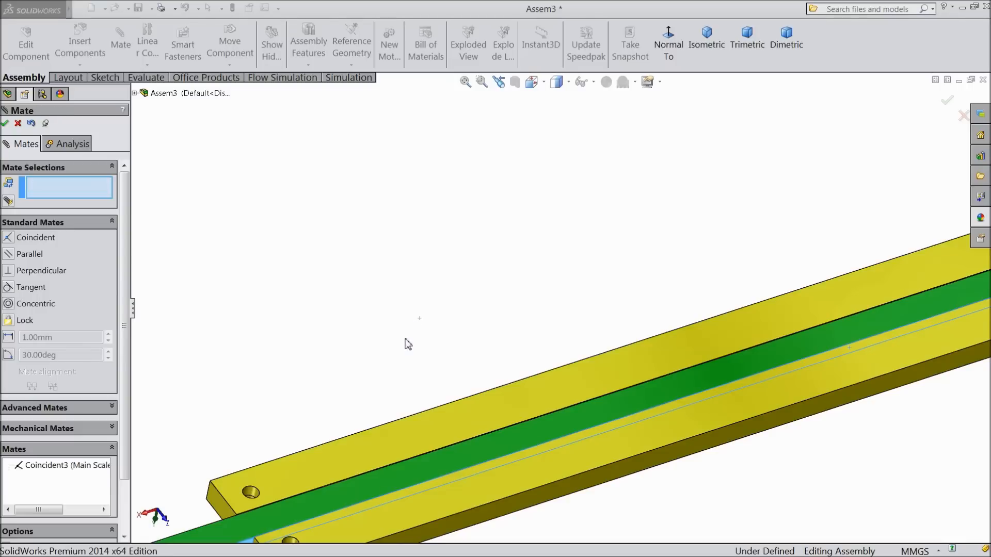
- Add a coincident mate between the Depth Bar's flat inner end face and the end face of the Vernier Scale
scroll(396, 356, up, 5)
scroll(424, 427, down, 5)
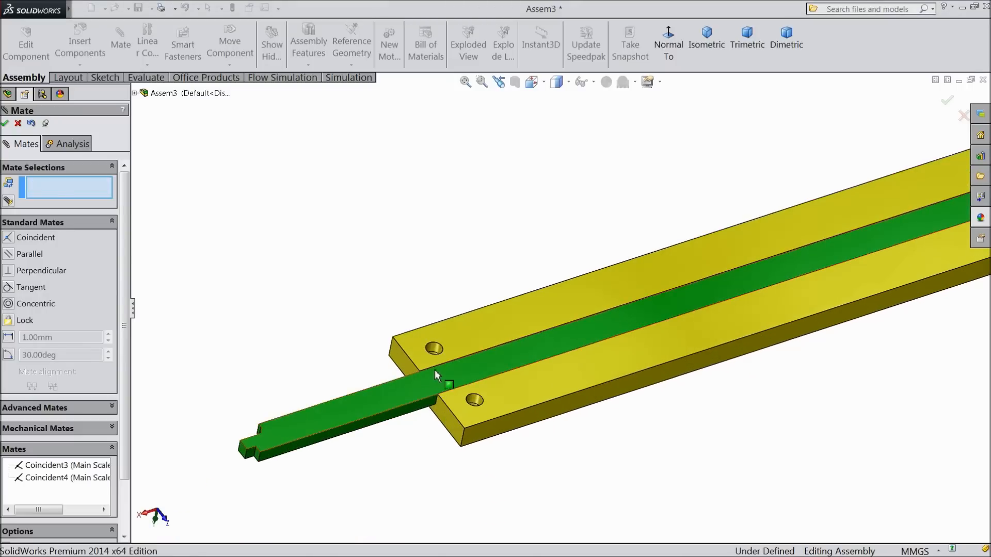
scroll(365, 327, up, 6)
scroll(732, 252, down, 5)
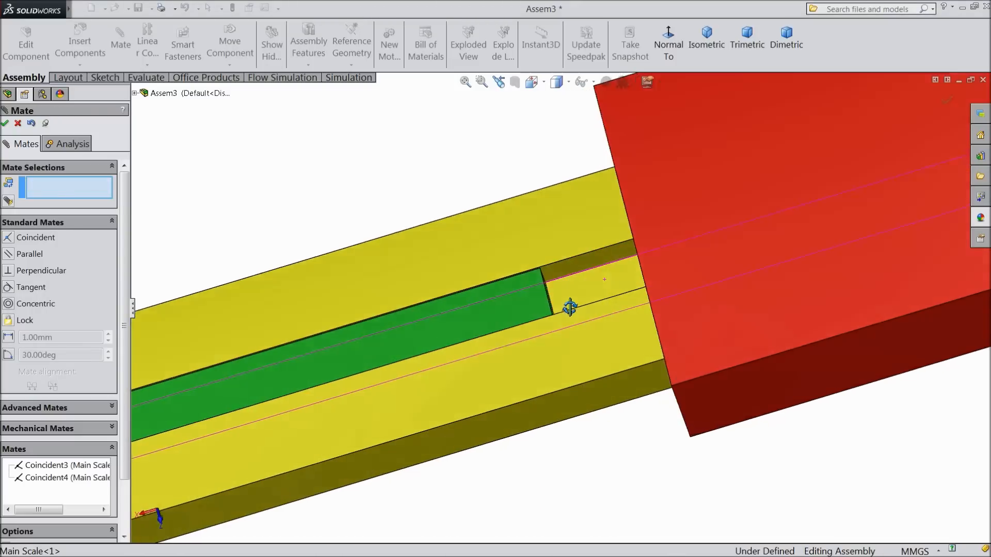
middle_drag(570, 308, 548, 336)
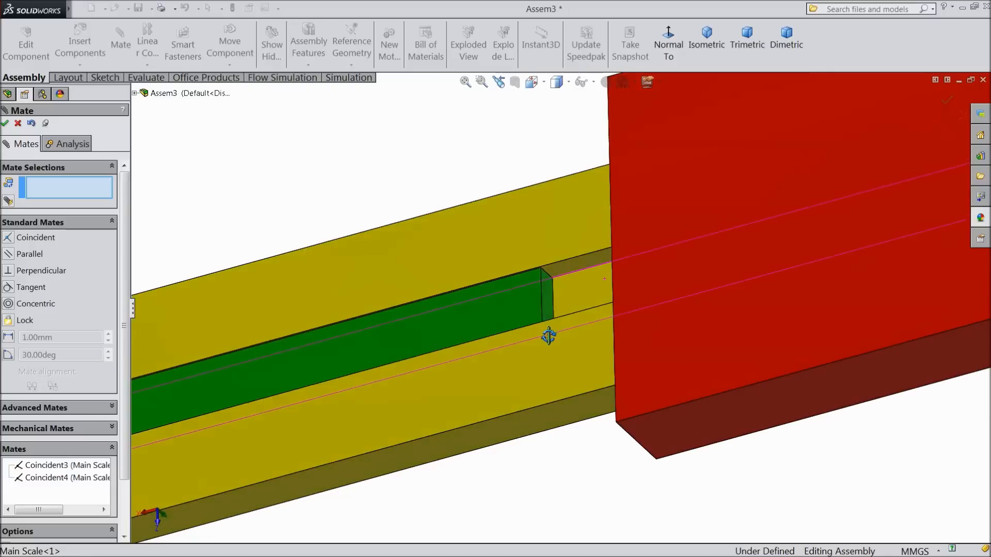
click(550, 299)
scroll(484, 287, up, 3)
middle_drag(484, 287, 533, 289)
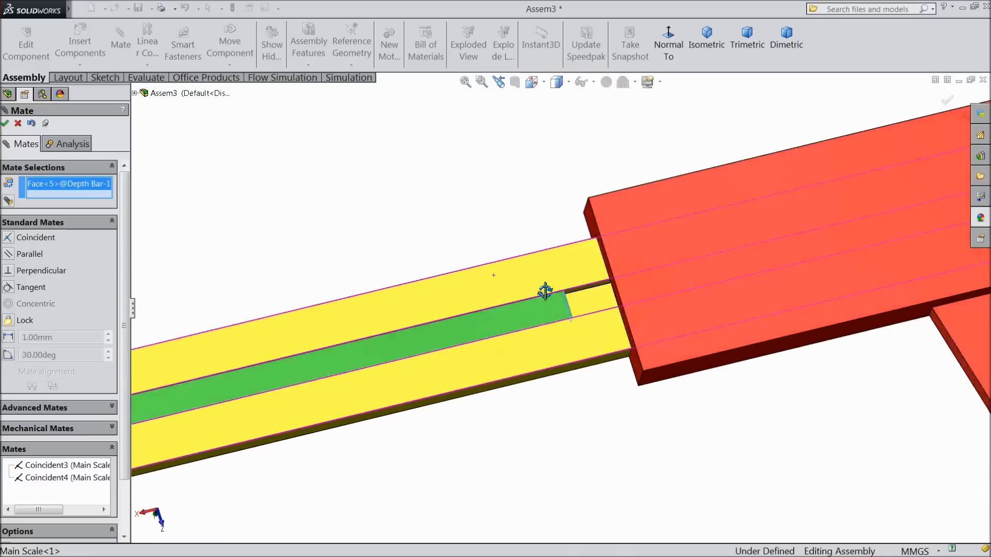
scroll(605, 299, down, 3)
click(611, 295)
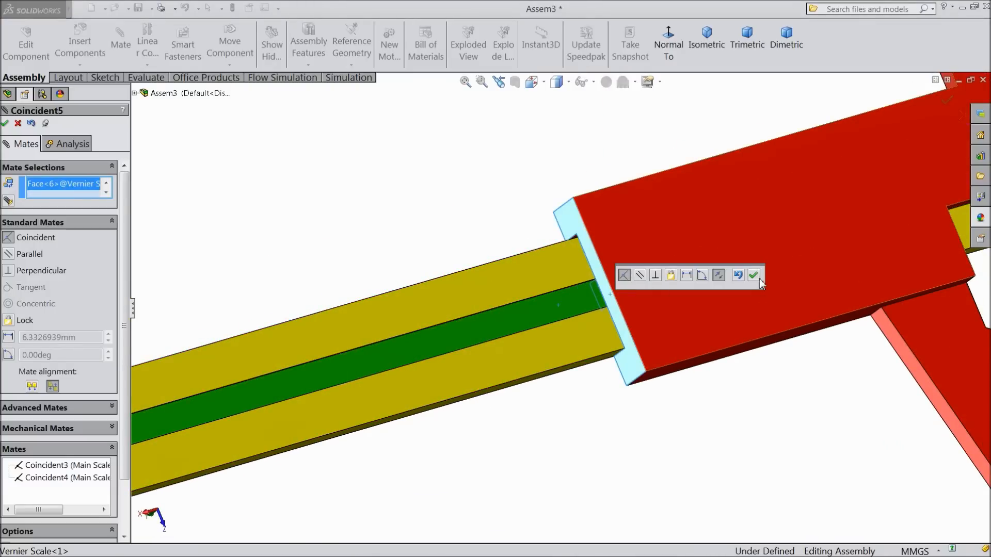
click(754, 277)
- Slide the Vernier Scale slightly toward the Main Scale's fixed jaw to test the Depth Bar's movement, and leave the Mate command
scroll(579, 258, up, 5)
middle_drag(464, 269, 524, 321)
scroll(524, 321, down, 3)
scroll(479, 326, down, 3)
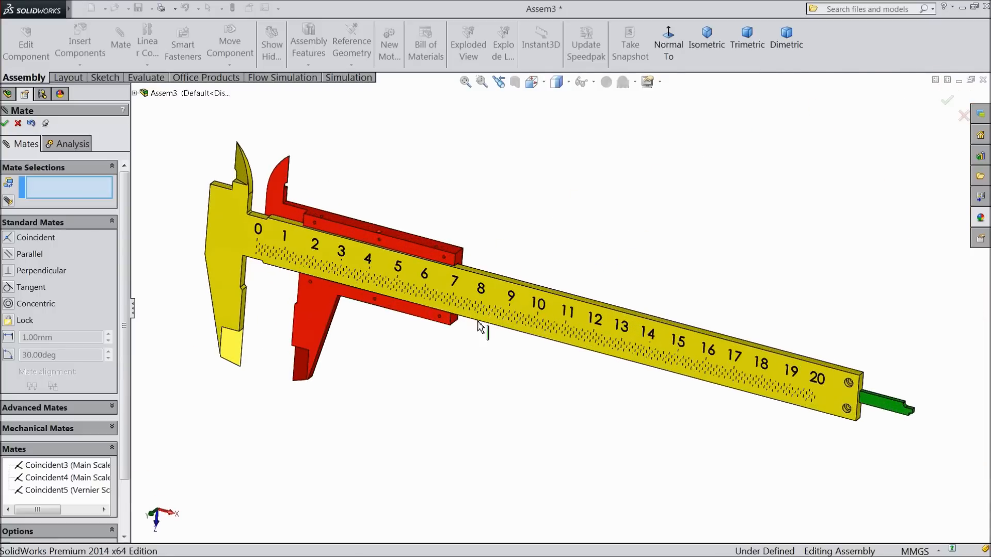
mouse_move(318, 305)
mouse_down()
mouse_move(407, 325)
mouse_move(354, 324)
mouse_move(301, 306)
mouse_up()
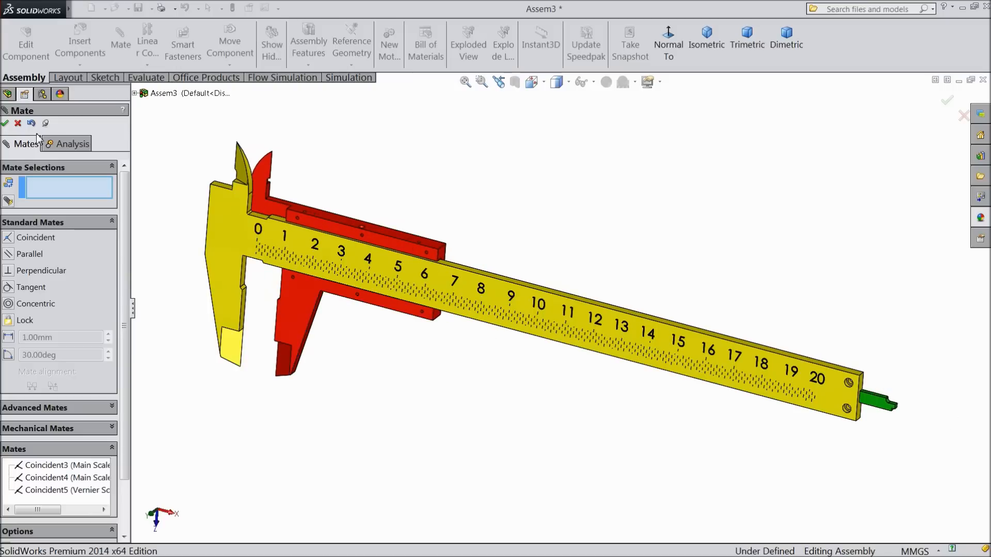
click(17, 124)
- Insert the Slider1 part from the Vernier Caliper folder and place it just above the Vernier Scale's upper rail
click(84, 48)
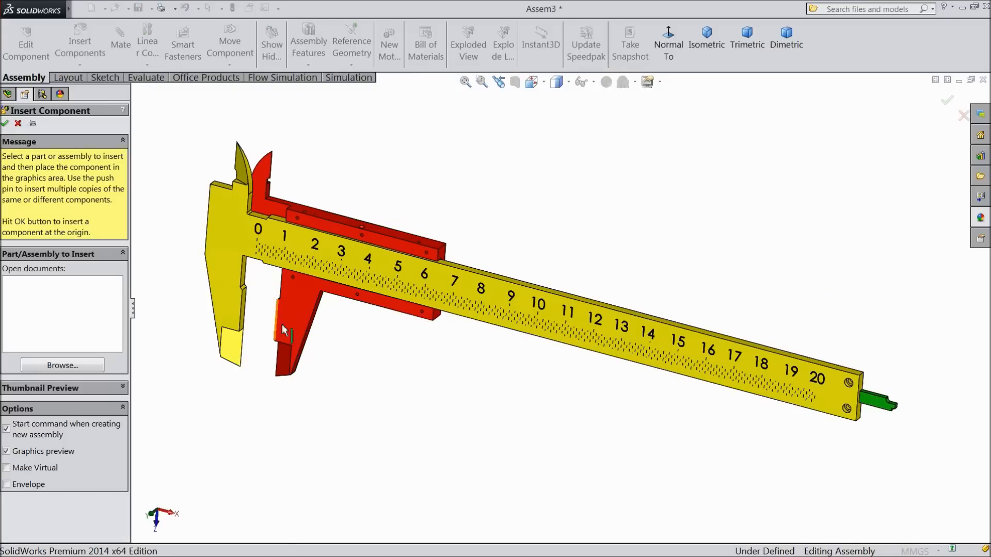
click(77, 365)
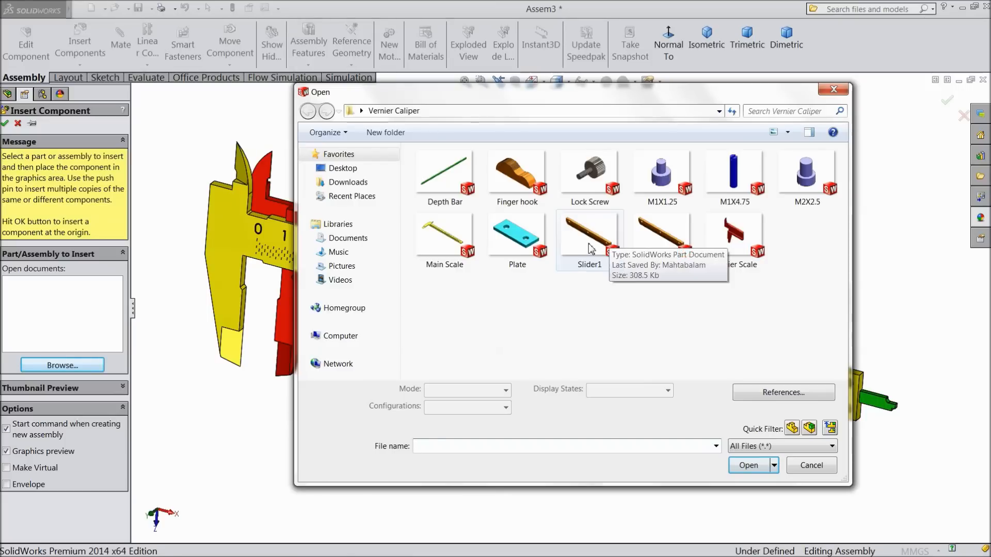
click(610, 243)
click(746, 465)
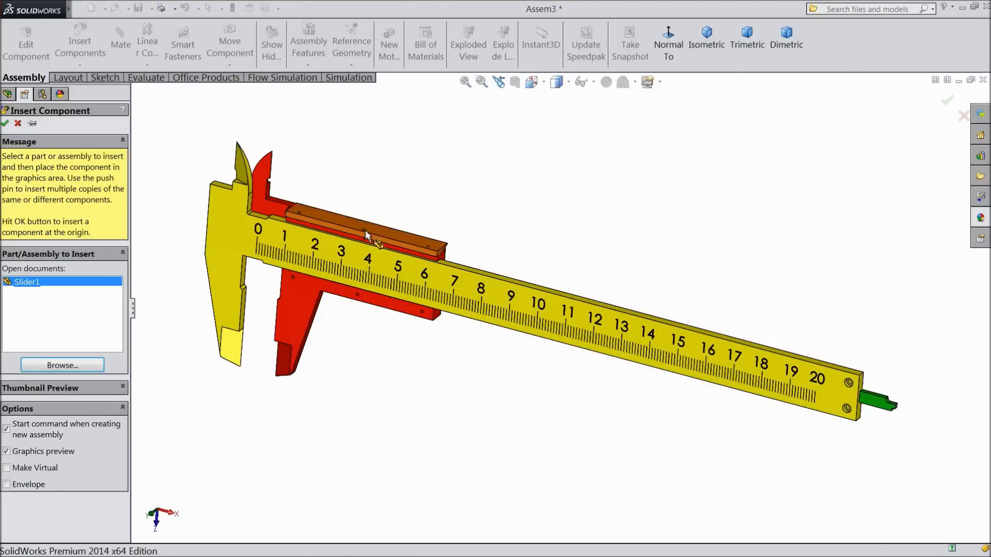
click(346, 215)
- Rotate the Slider1 component freely so its face with the screw holes points to the front of the caliper
scroll(328, 199, down, 5)
click(241, 67)
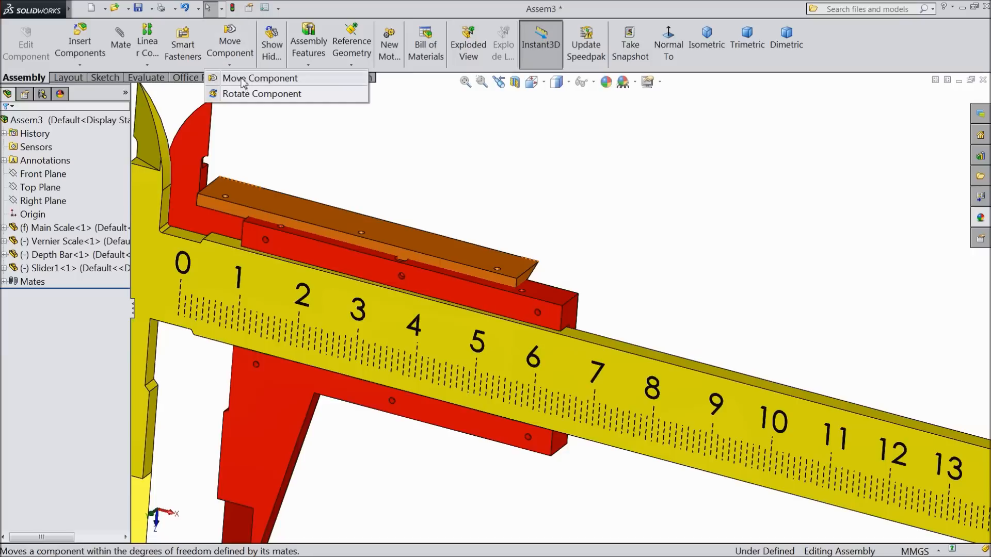
click(244, 94)
drag(346, 238, 283, 233)
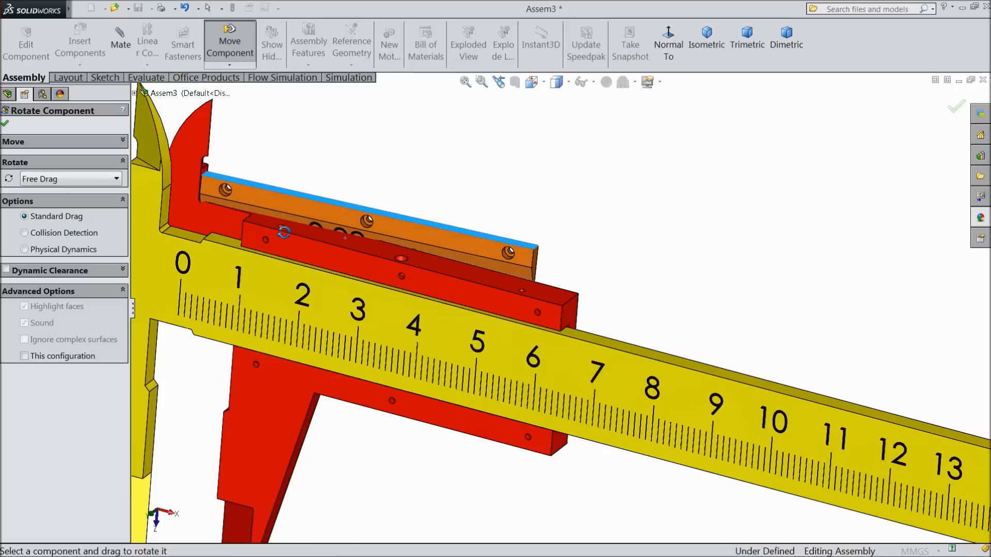
click(4, 124)
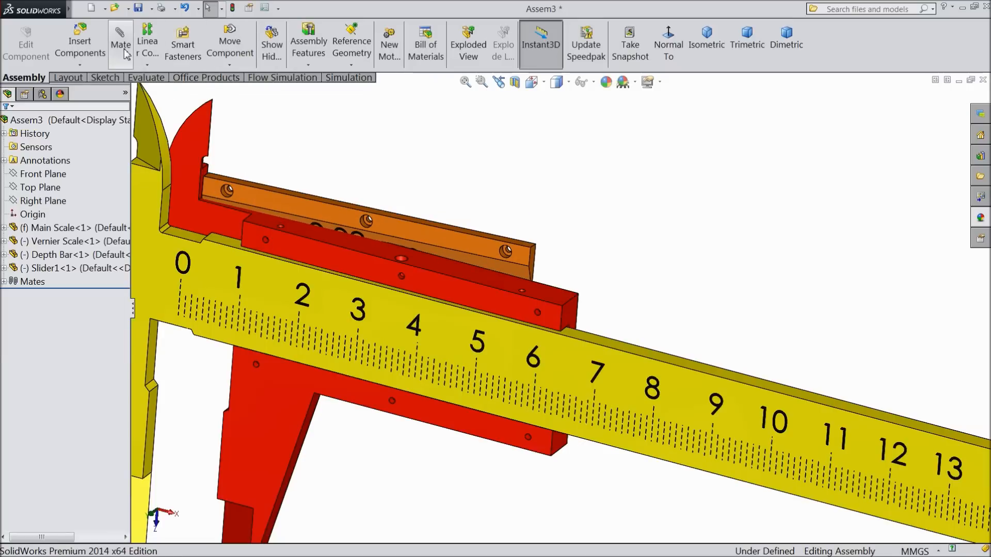
- Add a coincident mate between the front face of the Vernier Scale's upper rail and Slider1's flat back face
click(421, 277)
middle_drag(503, 189, 395, 224)
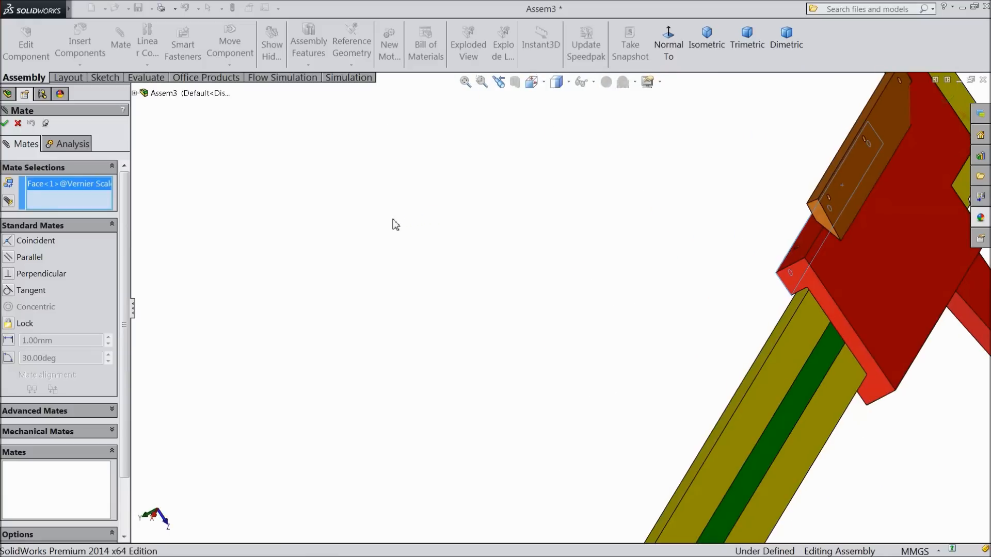
click(848, 174)
middle_drag(570, 279, 727, 246)
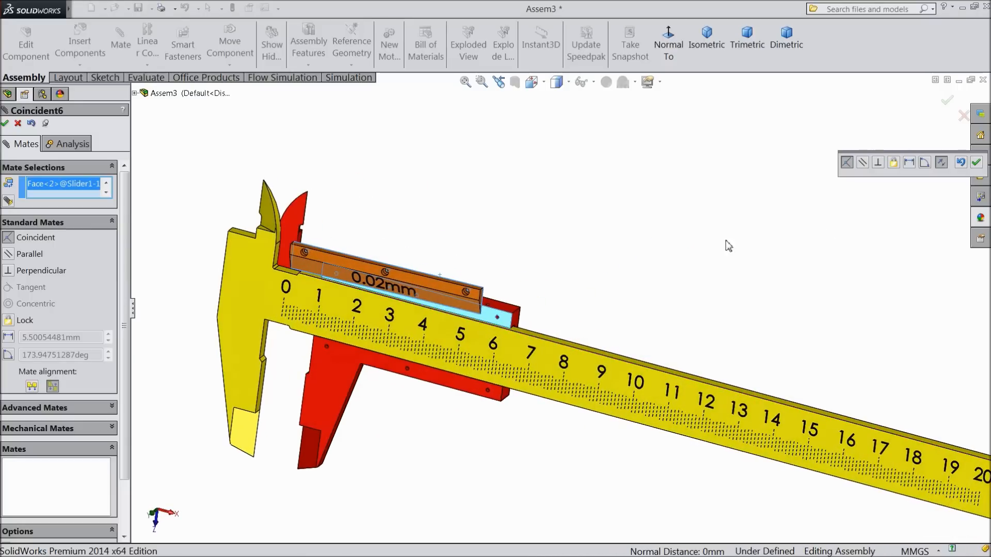
click(975, 162)
- Add a coincident mate between Slider1's narrow top face and the top face of the Vernier Scale's upper rail
scroll(521, 304, down, 5)
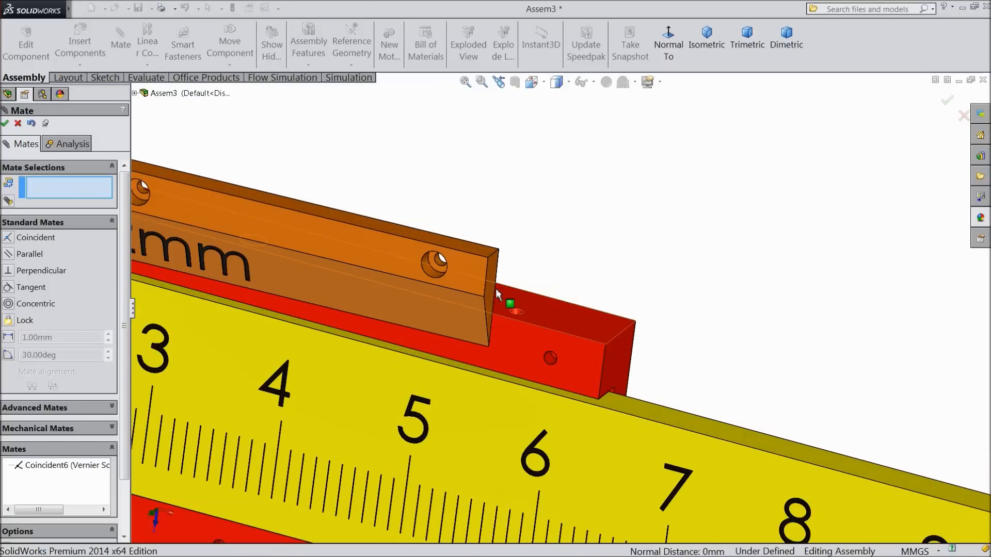
click(484, 259)
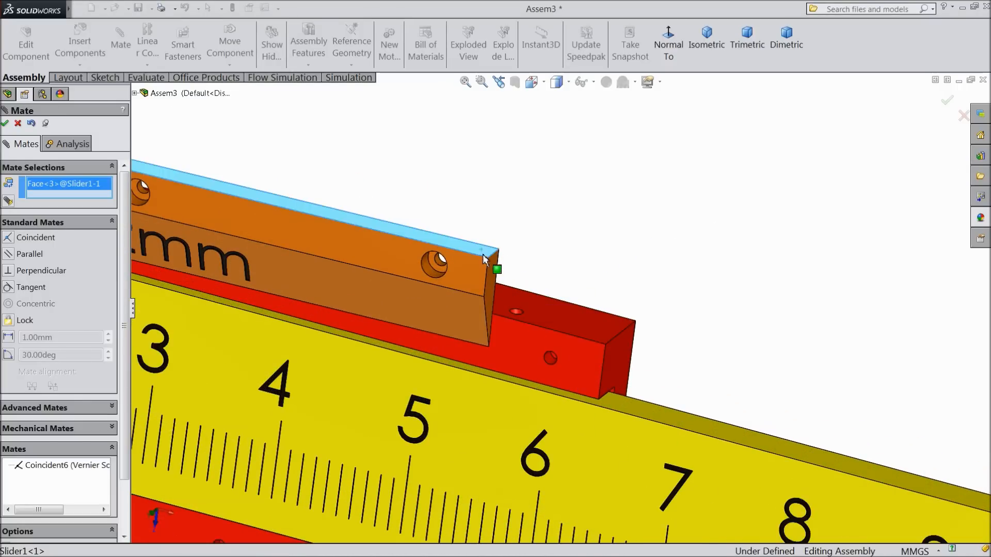
click(554, 324)
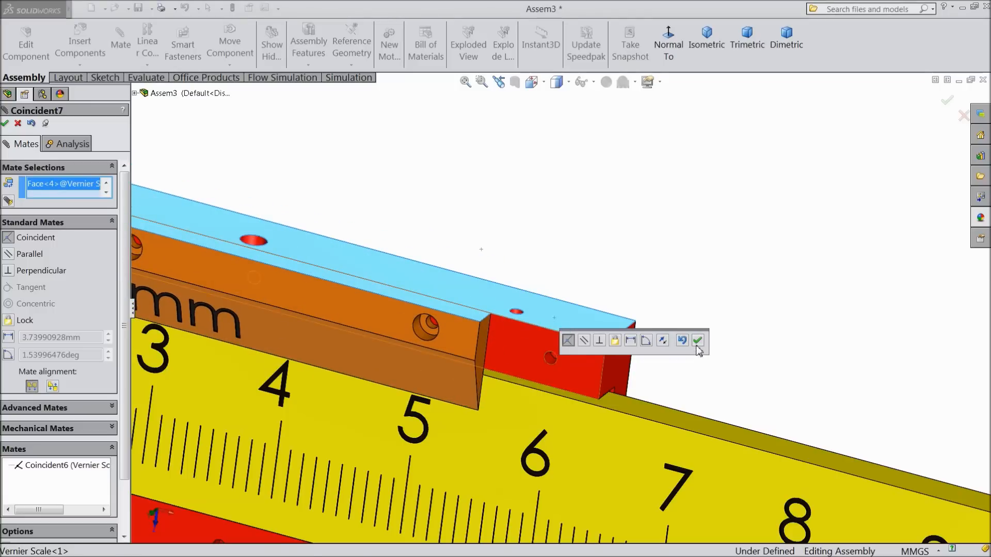
click(697, 342)
- Add a coincident mate between Slider1's end face and the Vernier Scale's end face, and inspect how the slider's holes line up
click(482, 351)
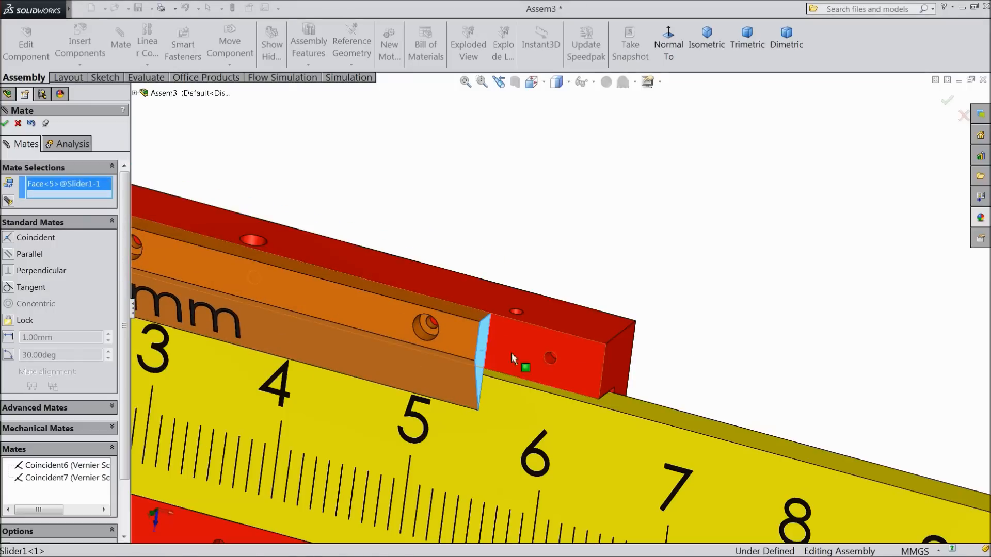
click(612, 363)
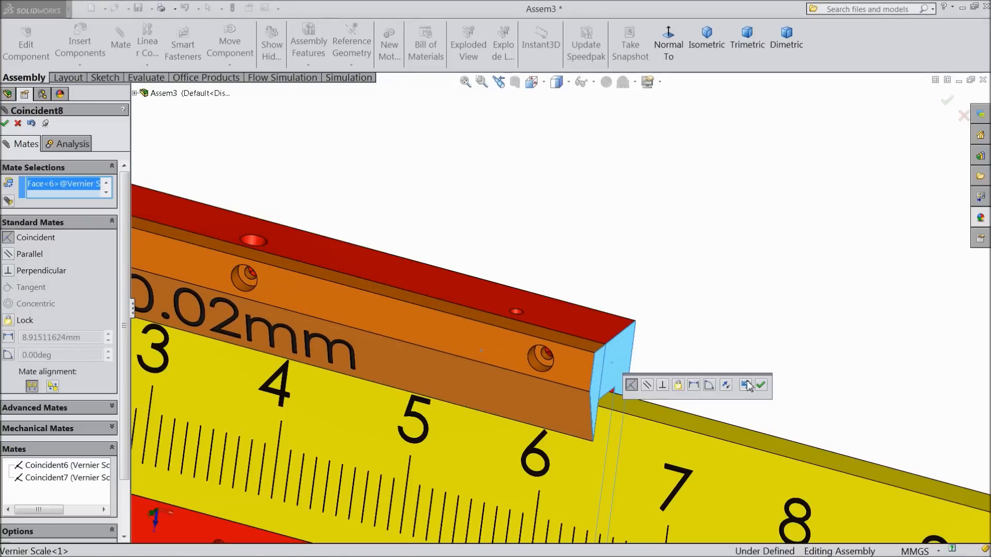
click(762, 386)
scroll(513, 314, up, 5)
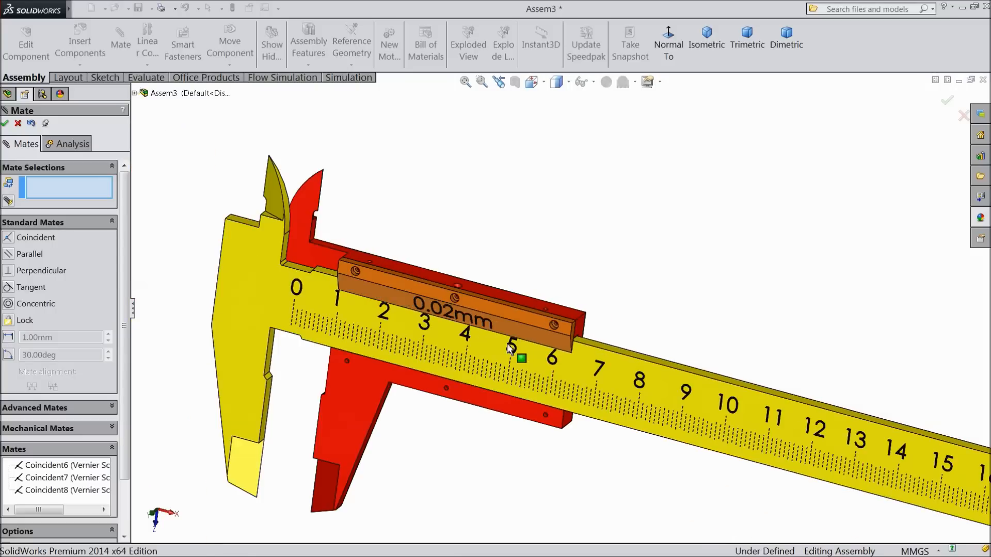
middle_drag(513, 315, 557, 318)
scroll(557, 317, down, 5)
middle_drag(527, 283, 516, 334)
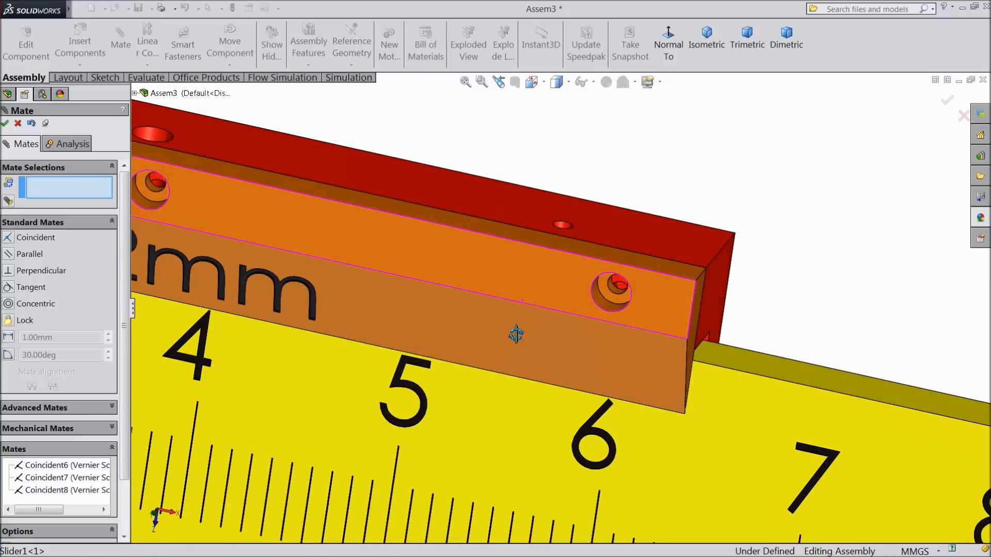
scroll(511, 341, up, 5)
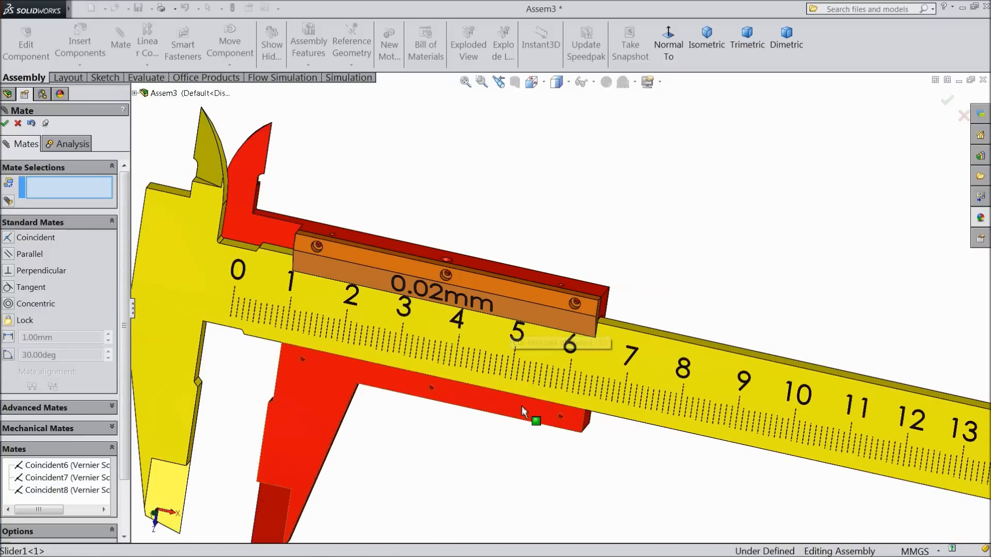
scroll(519, 404, down, 5)
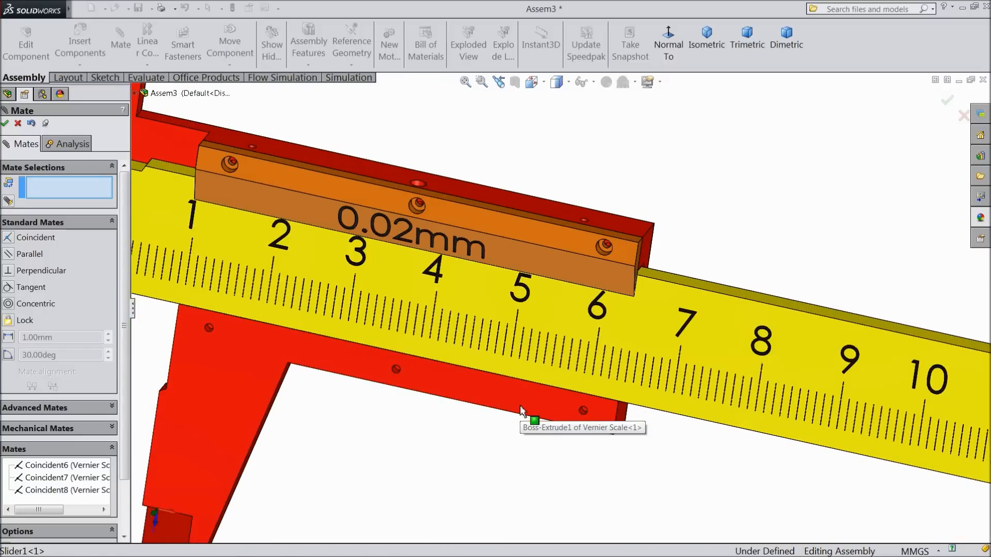
scroll(519, 410, up, 3)
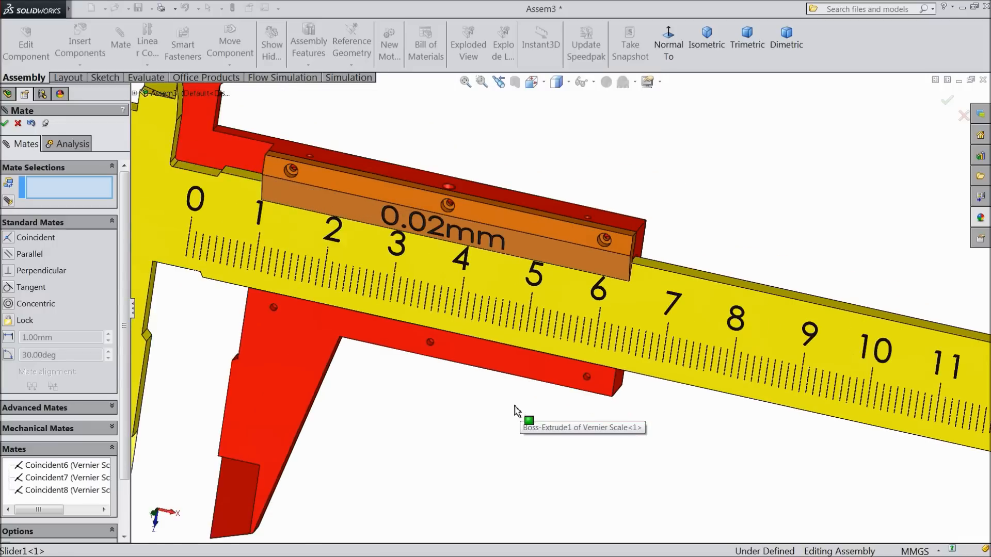
click(4, 124)
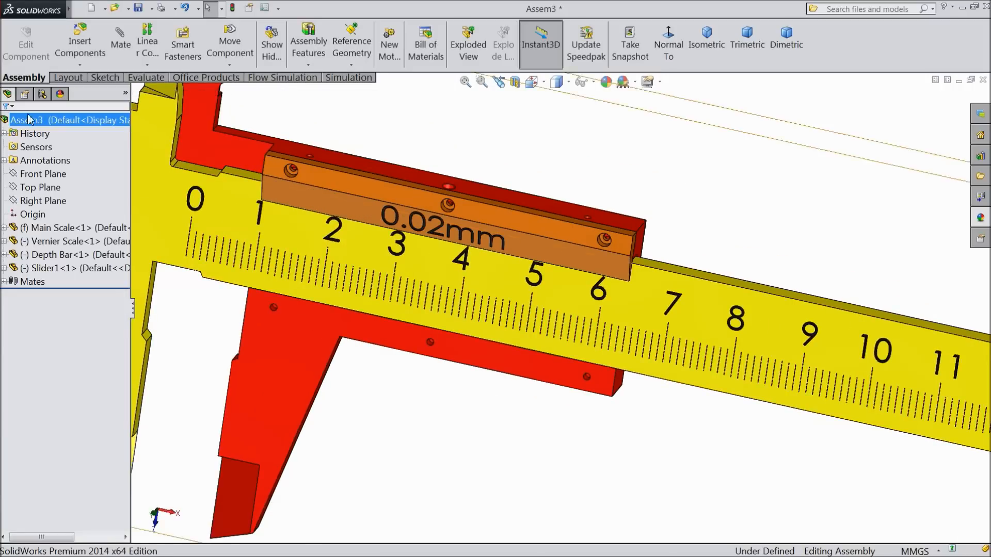
click(122, 46)
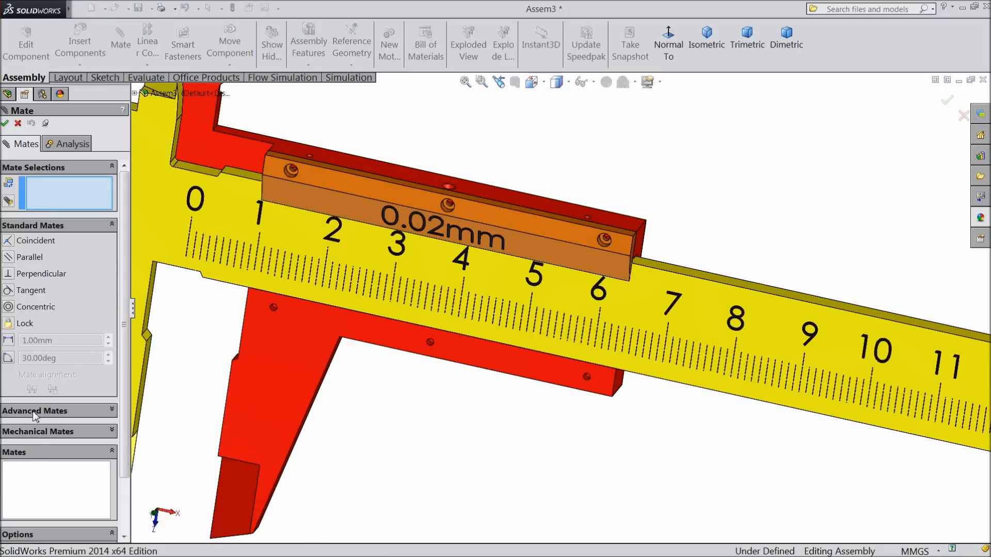
click(17, 123)
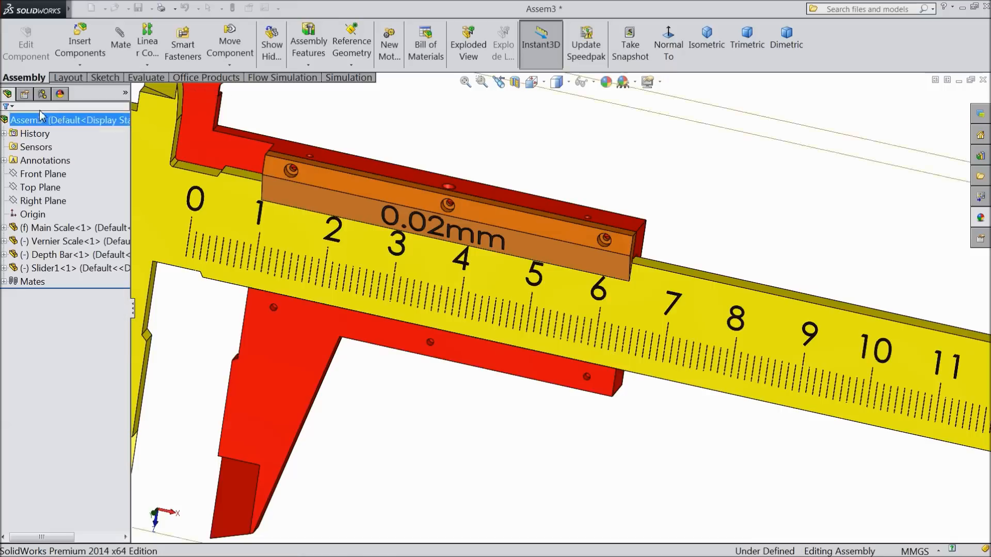
- Insert the Slider2 part into the assembly and place it over the Main Scale, near the Vernier Scale's lower rail
click(80, 44)
click(62, 366)
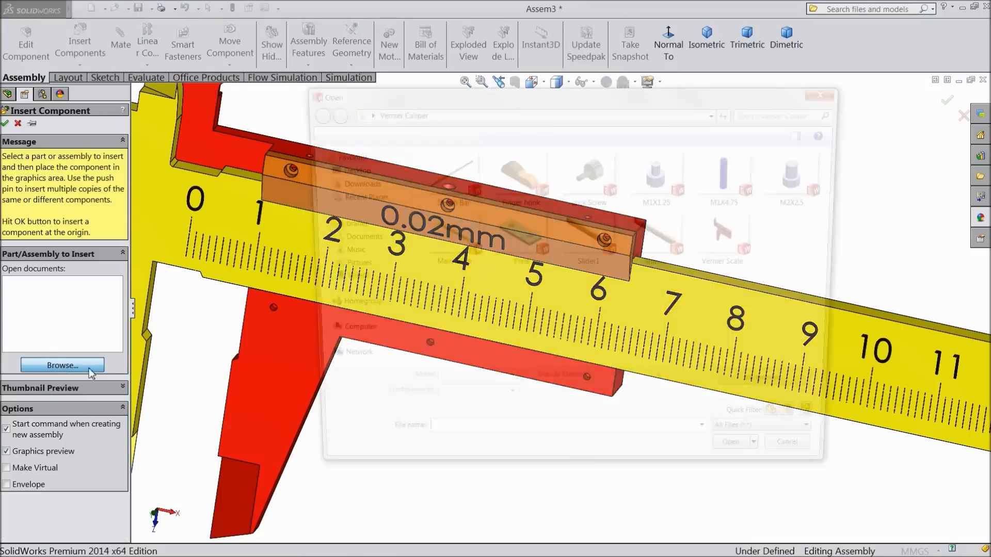
click(651, 262)
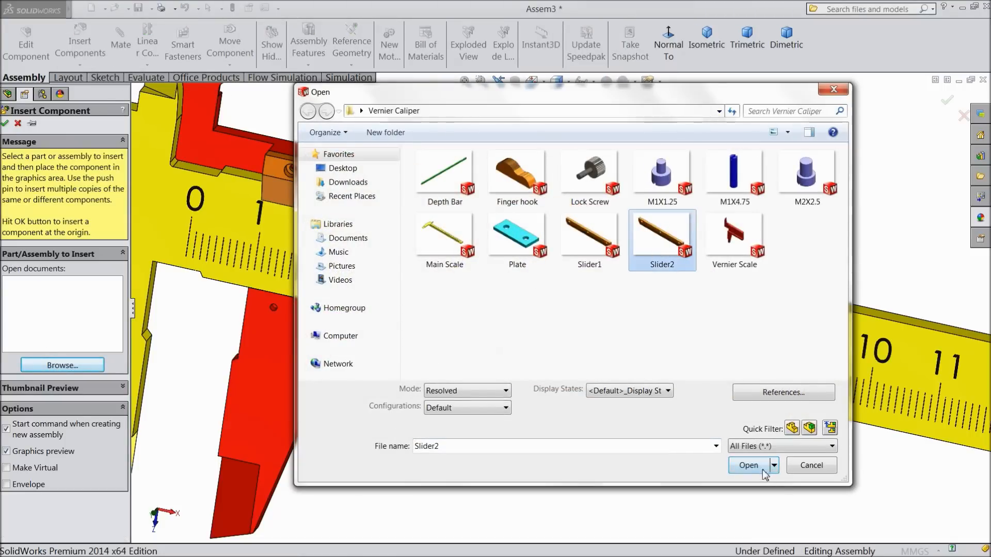
click(748, 465)
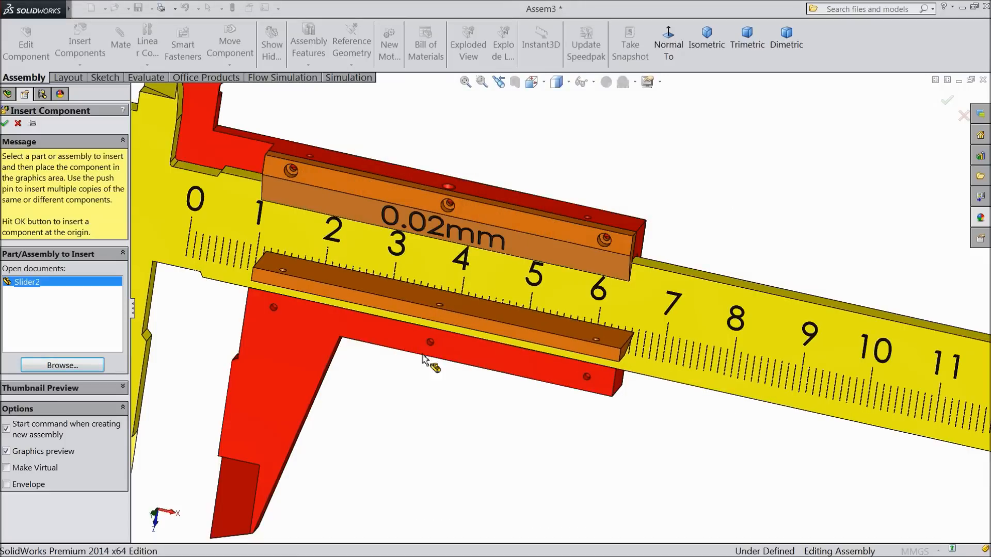
click(422, 360)
- Rotate the Slider2 component freely so its graduated face and screw holes point to the front of the caliper
click(228, 66)
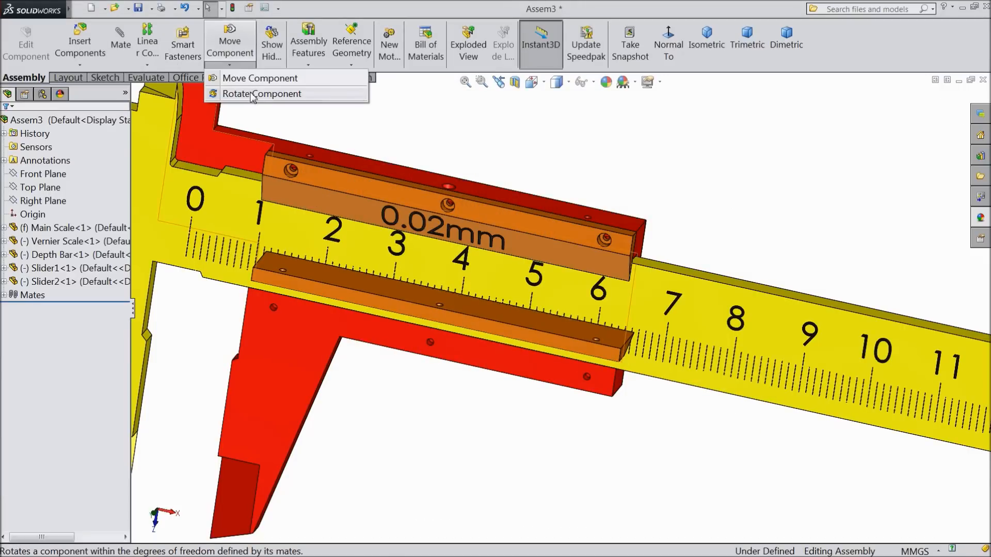
click(248, 94)
mouse_move(381, 303)
mouse_down()
mouse_move(407, 146)
mouse_move(414, 190)
mouse_move(285, 417)
mouse_move(414, 304)
mouse_move(319, 402)
mouse_move(240, 395)
mouse_move(281, 435)
mouse_move(287, 428)
mouse_move(259, 471)
mouse_move(267, 468)
mouse_up()
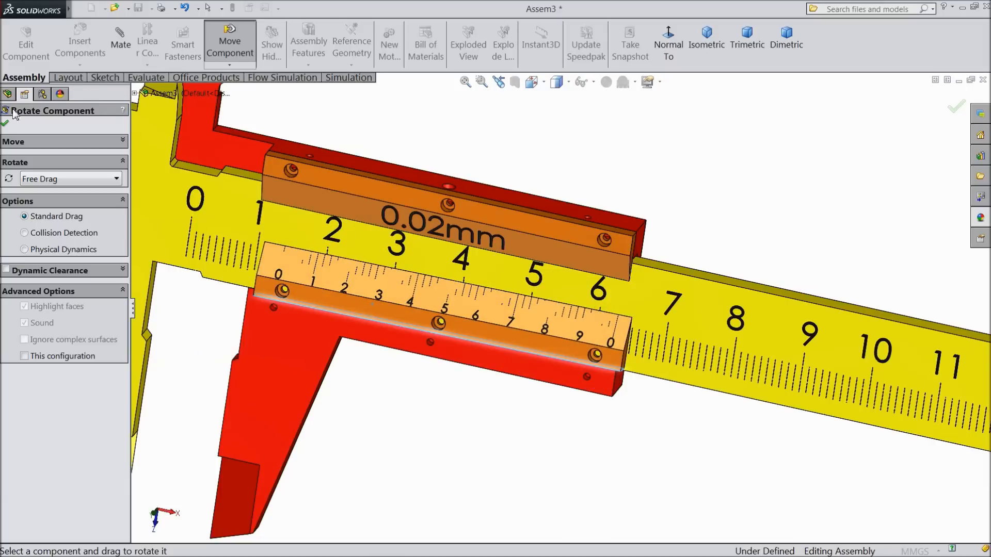
click(6, 124)
- Add a coincident mate between Slider2's narrow bottom face and the bottom face of the Vernier Scale's lower rail
scroll(475, 398, down, 2)
middle_drag(475, 374, 481, 264)
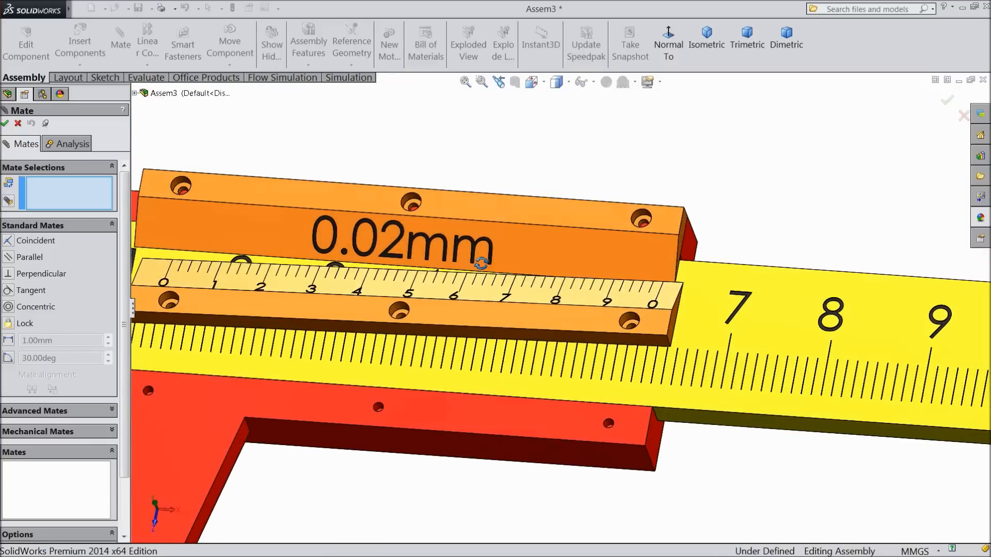
click(491, 341)
click(487, 450)
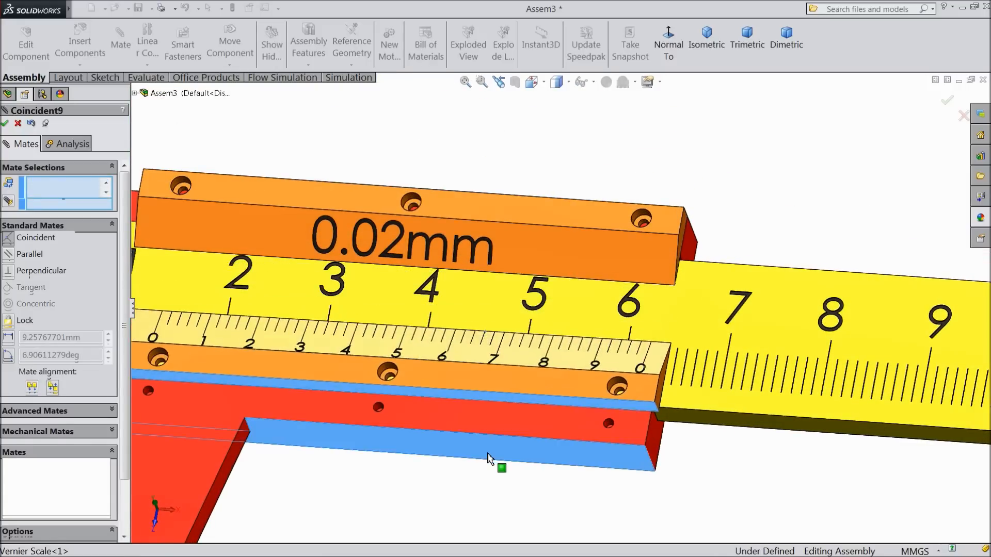
click(471, 471)
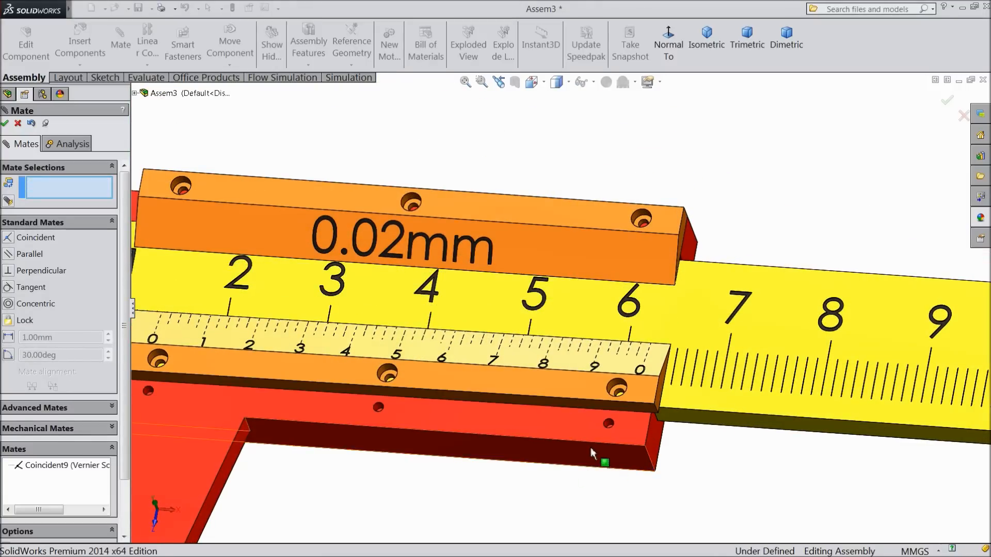
- Add a coincident mate between the front face of the Vernier Scale's lower rail and Slider2's flat back face
click(585, 430)
middle_drag(578, 449, 555, 301)
click(547, 361)
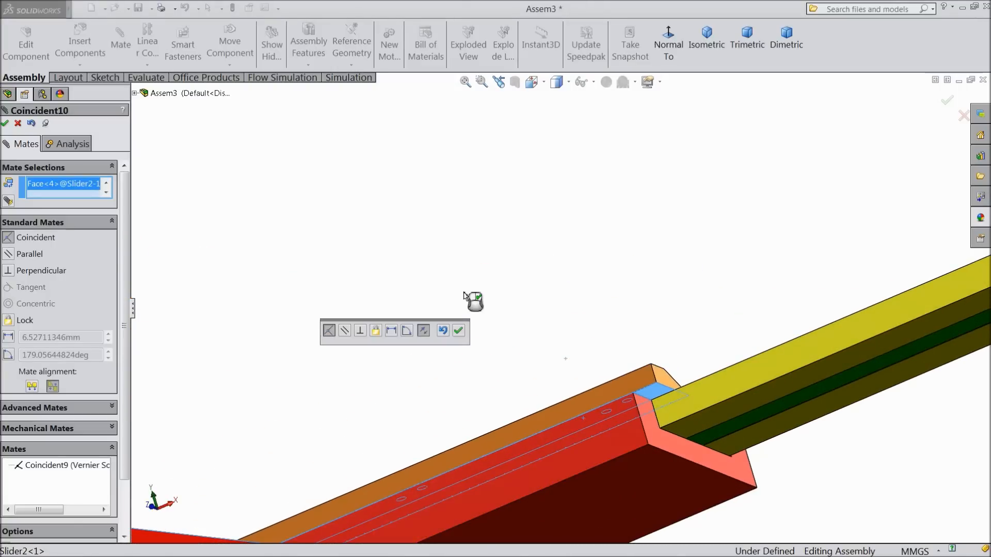
middle_drag(481, 297, 488, 408)
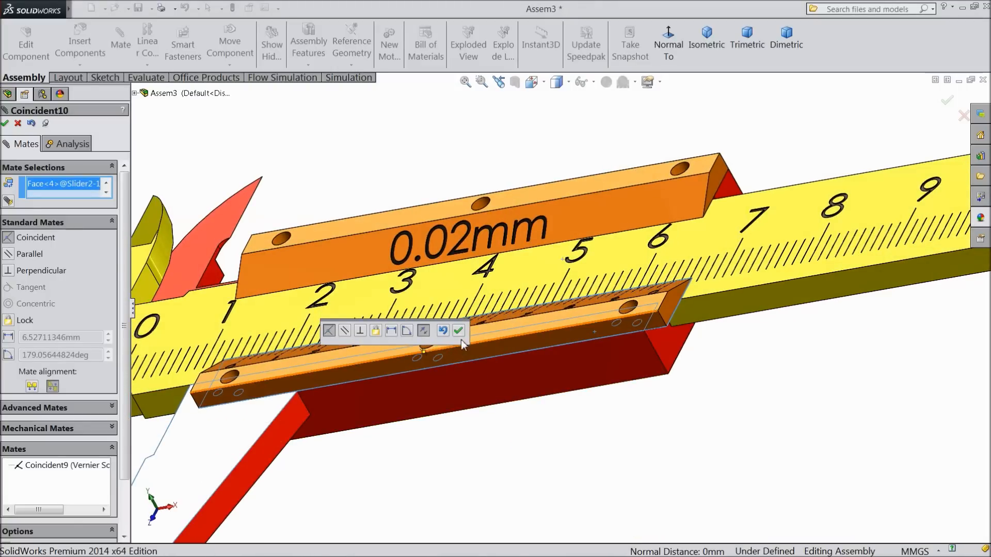
click(458, 330)
- Add a coincident mate between Slider2's end face and the end face of the Vernier Scale
scroll(670, 330, down, 5)
click(646, 296)
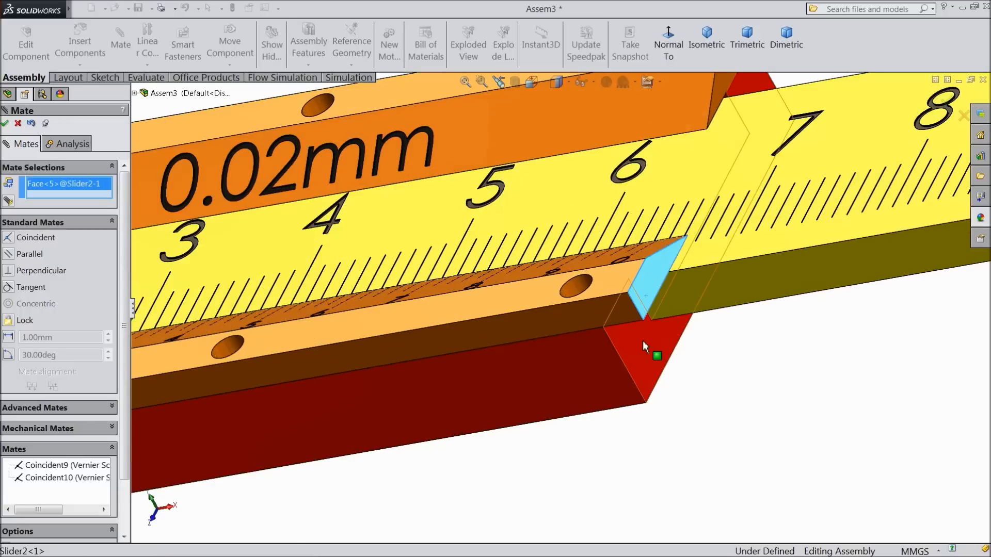
click(637, 360)
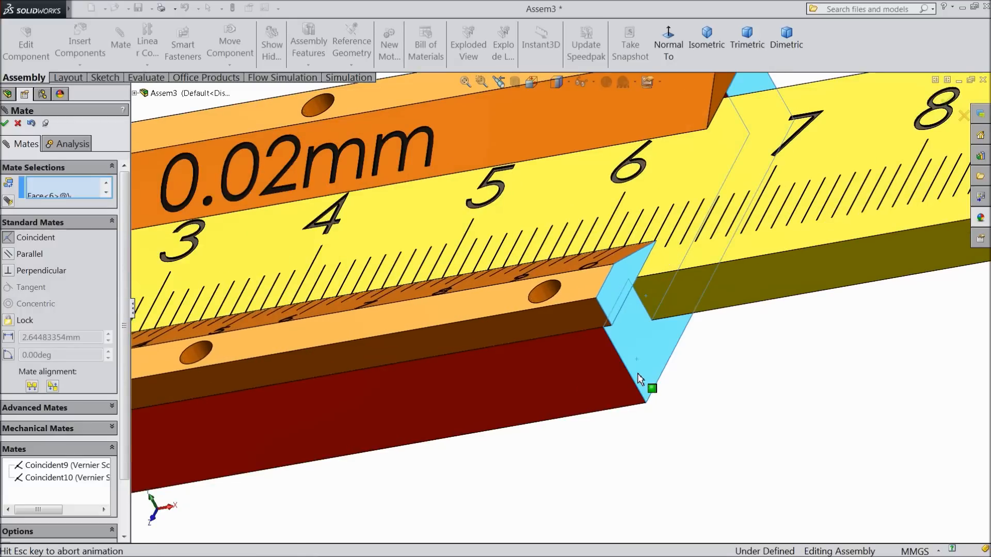
click(782, 396)
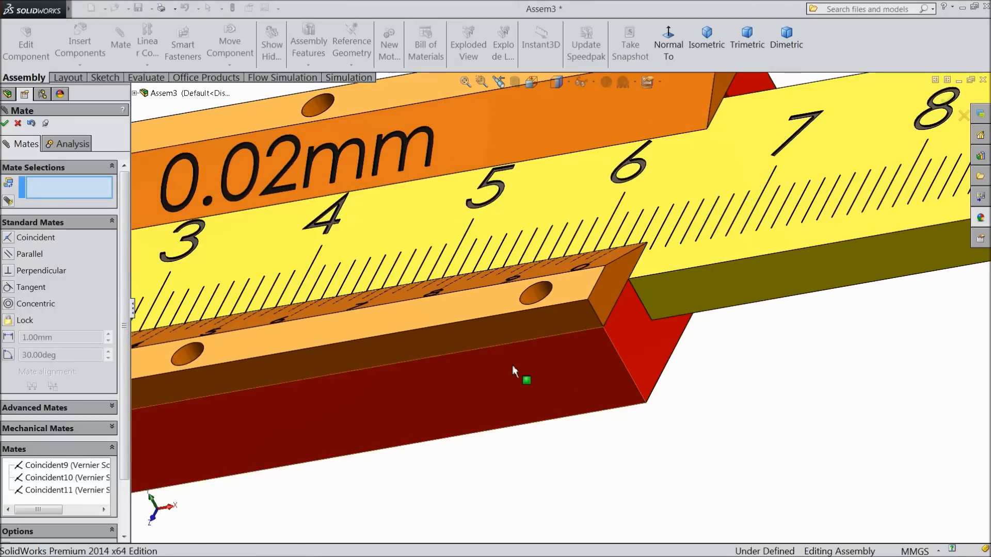
- Examine how both sliders sit on the Vernier Scale and Main Scale from several angles, and finish mating
scroll(508, 367, up, 5)
middle_drag(448, 204, 506, 405)
scroll(548, 408, down, 5)
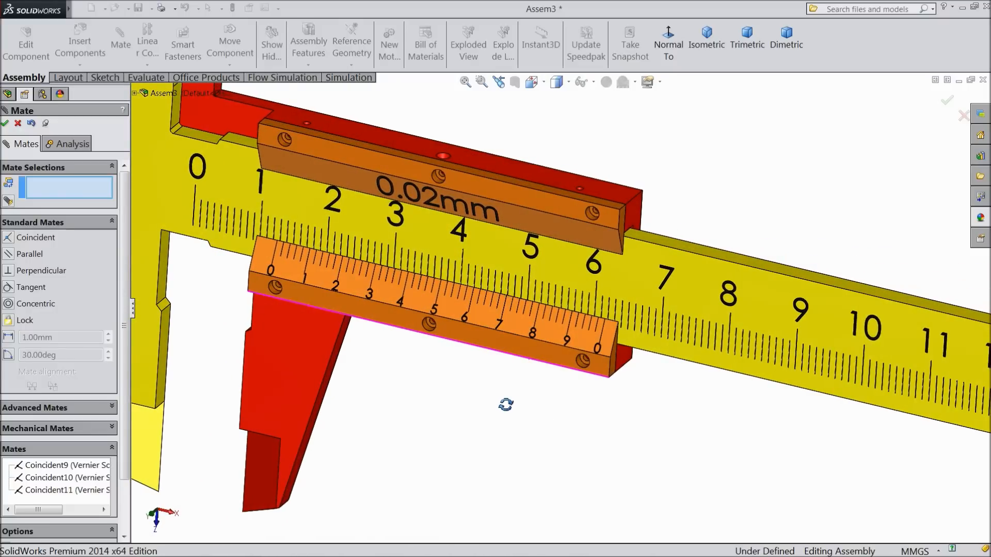
scroll(537, 287, up, 3)
scroll(531, 289, up, 1)
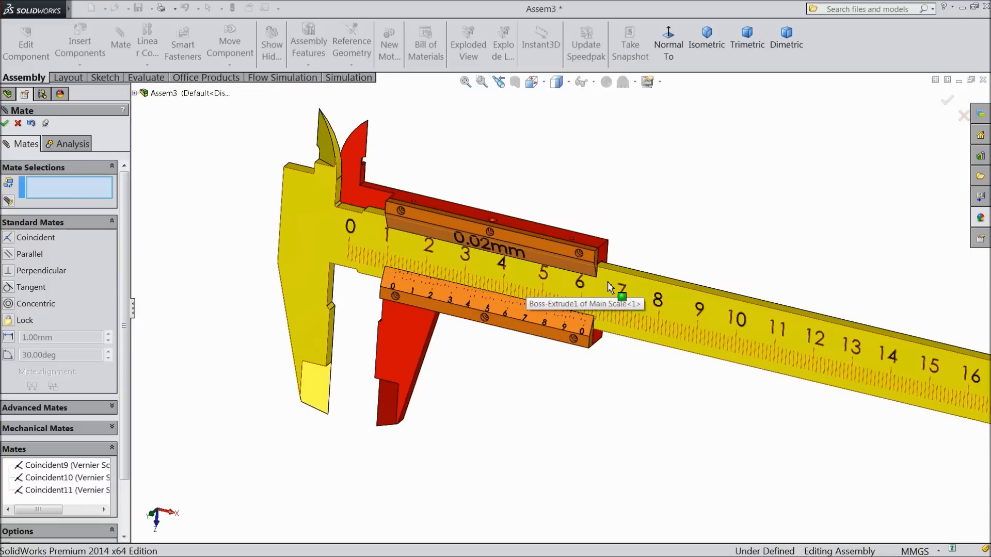
scroll(639, 287, up, 2)
scroll(643, 287, down, 2)
middle_drag(604, 338, 570, 336)
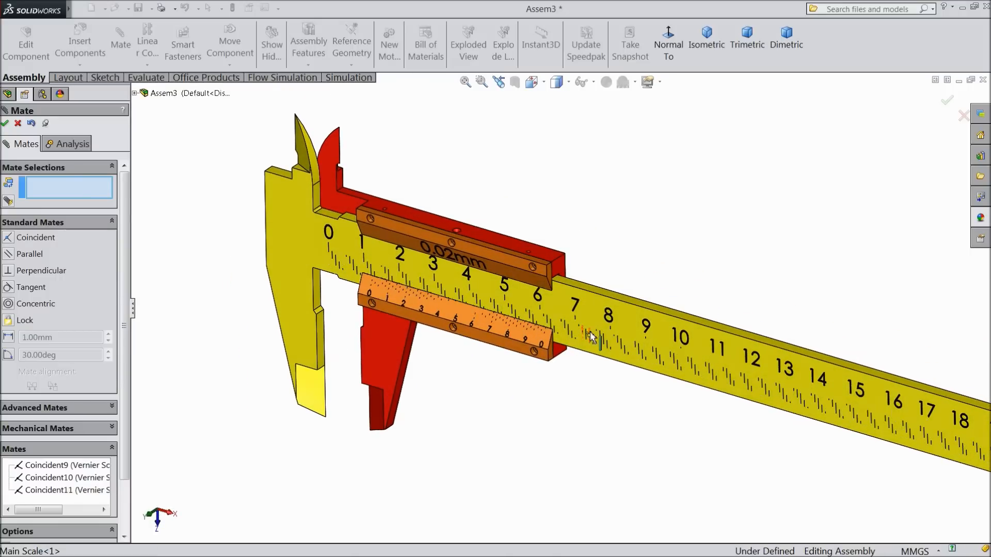
scroll(591, 324, up, 2)
scroll(588, 330, down, 4)
scroll(495, 294, down, 1)
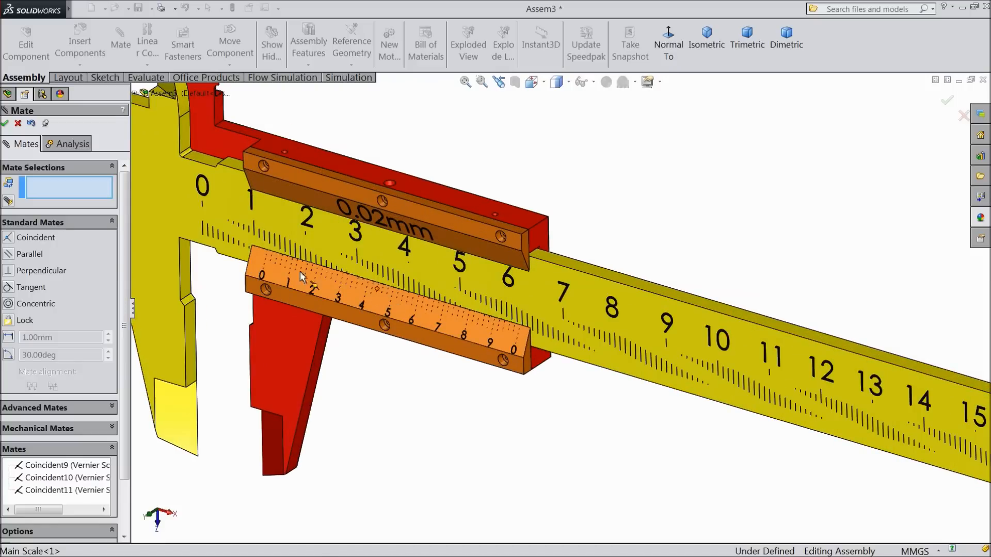
click(18, 124)
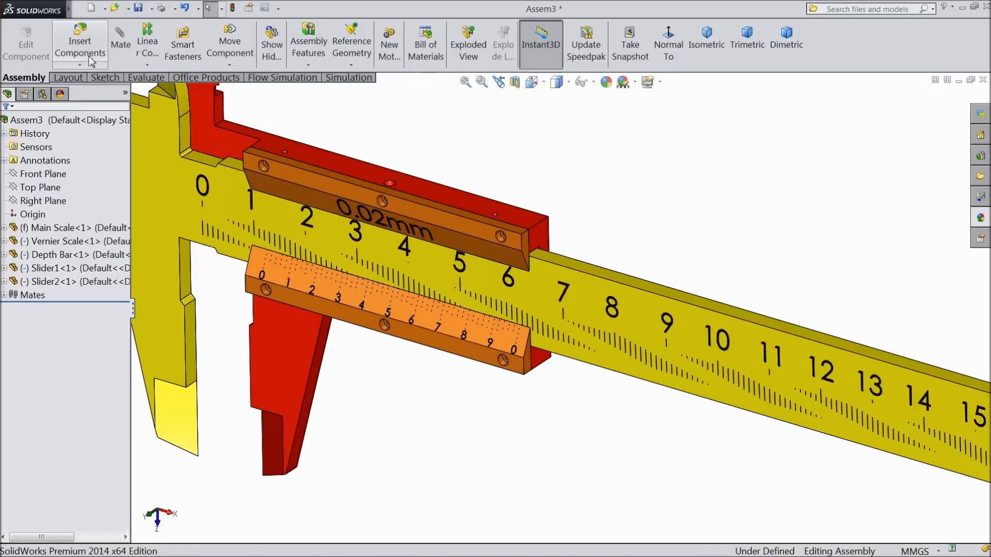
- Insert the Lock Screw part and place it above the middle hole in the top face of the Vernier Scale's upper rail
click(85, 52)
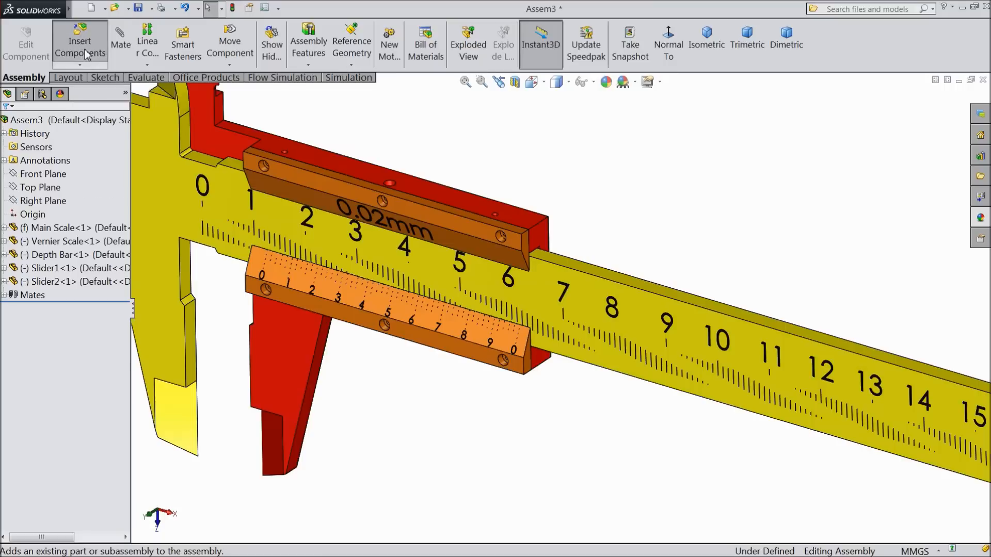
click(62, 365)
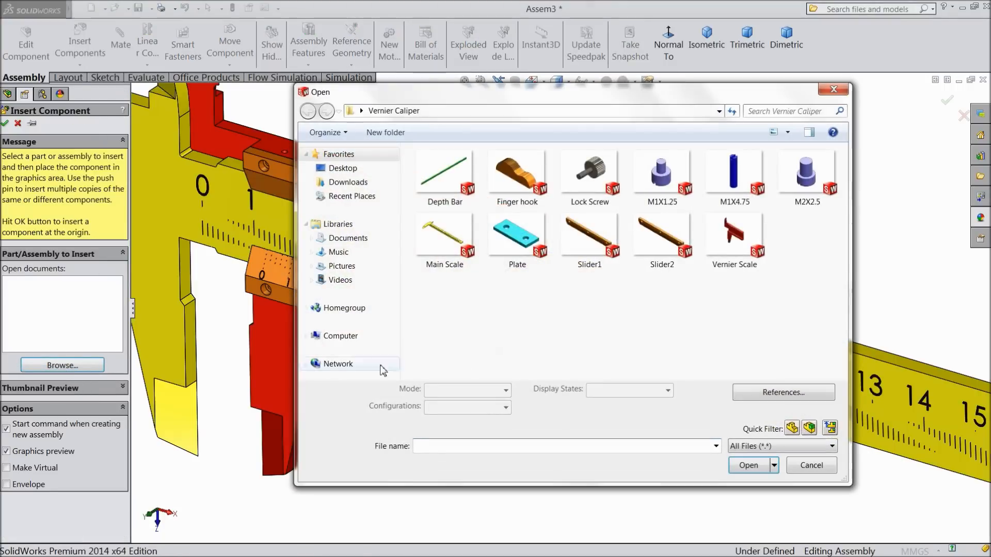
click(588, 180)
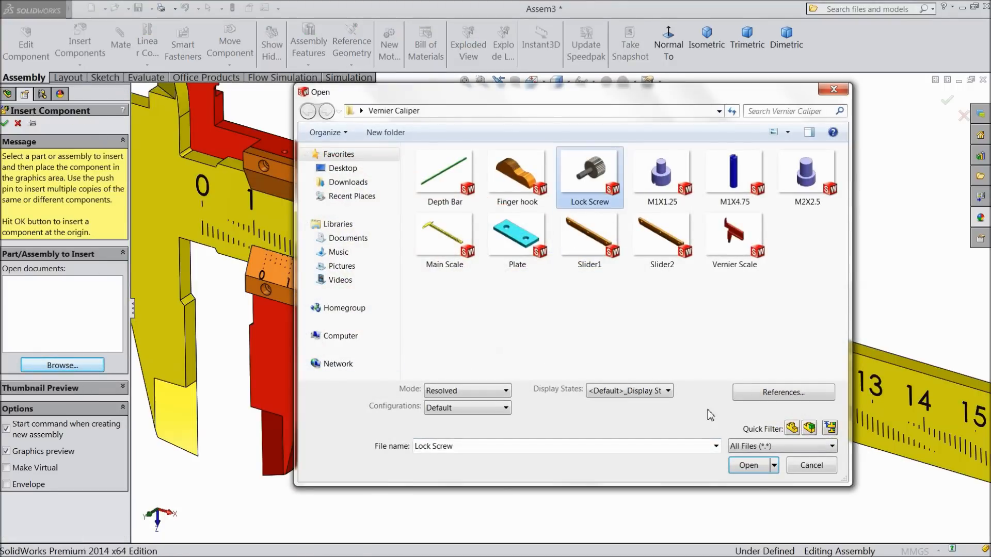
click(746, 466)
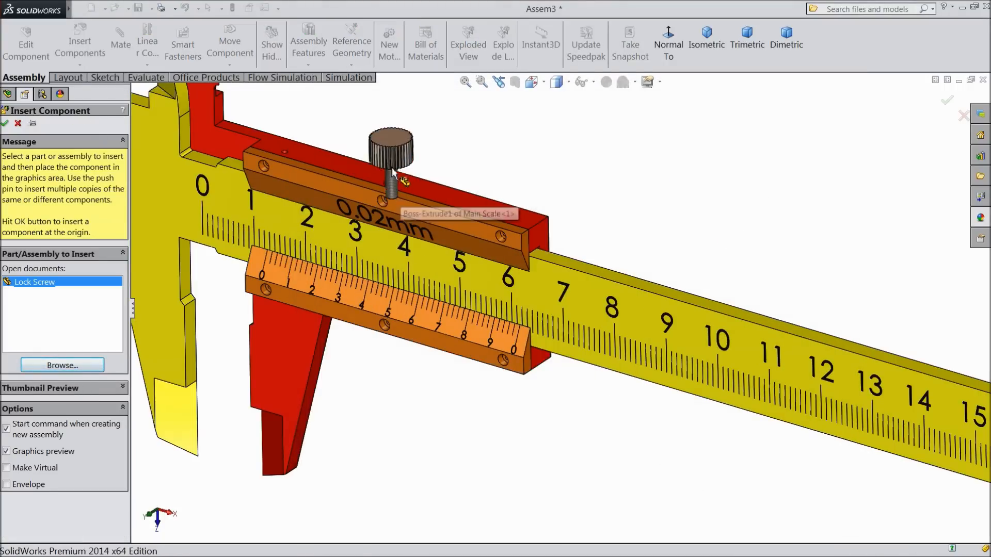
scroll(416, 168, down, 6)
click(428, 173)
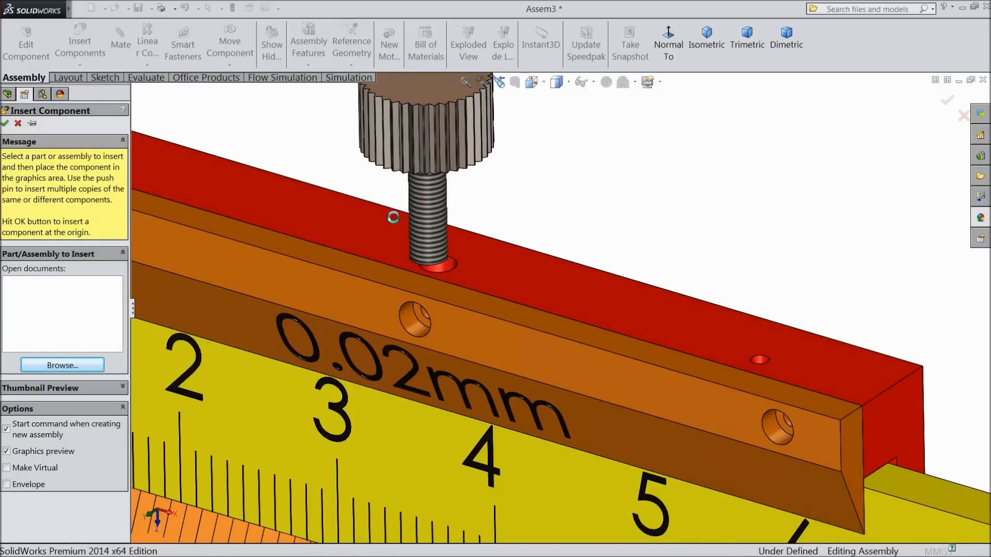
- Add a concentric mate between the middle hole in the Vernier Scale's upper rail and the Lock Screw's threaded shank
click(124, 52)
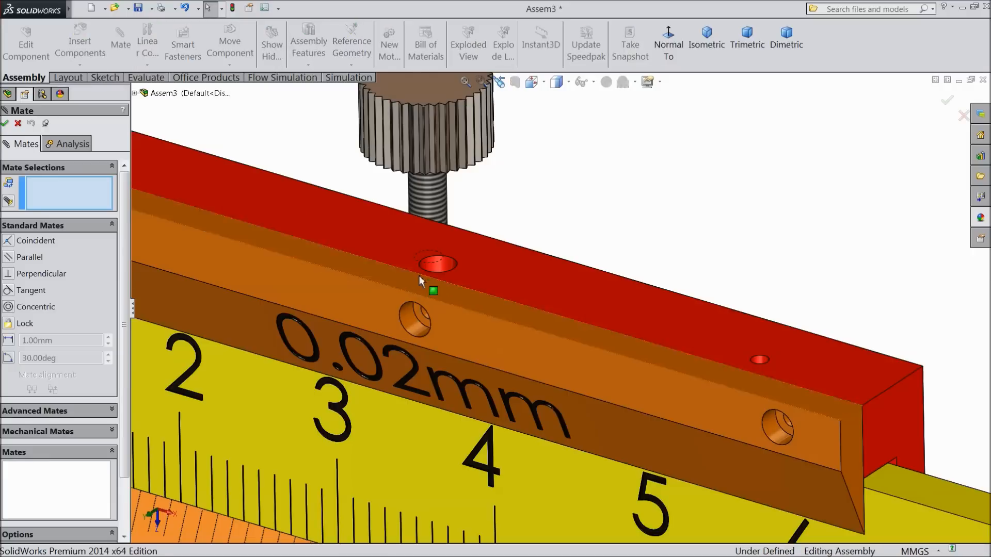
click(437, 264)
click(430, 208)
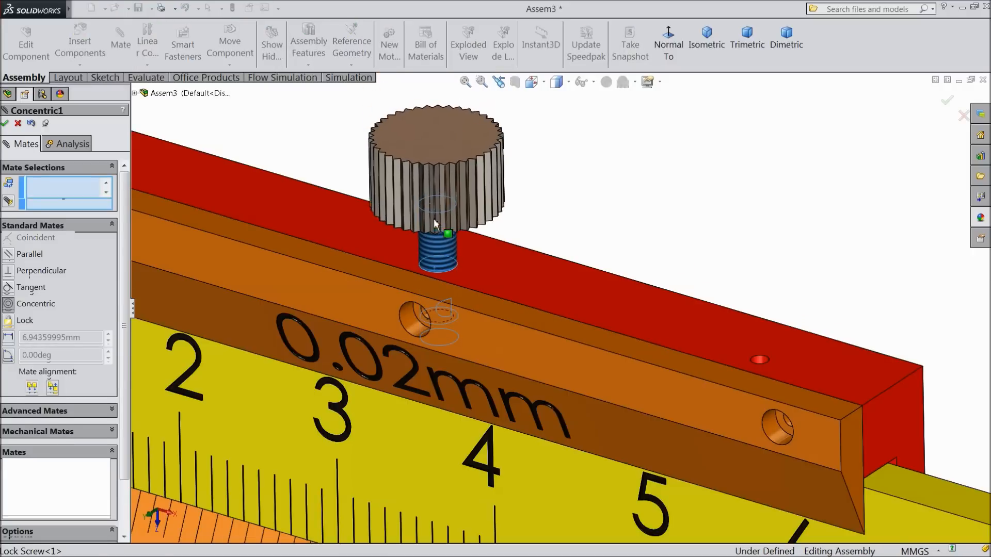
click(421, 188)
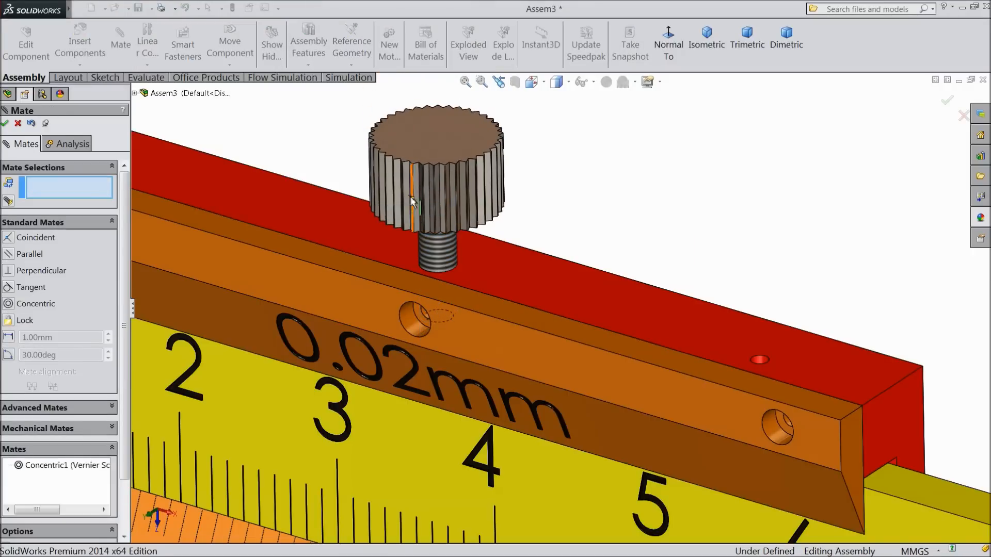
scroll(439, 299, up, 3)
scroll(437, 302, up, 3)
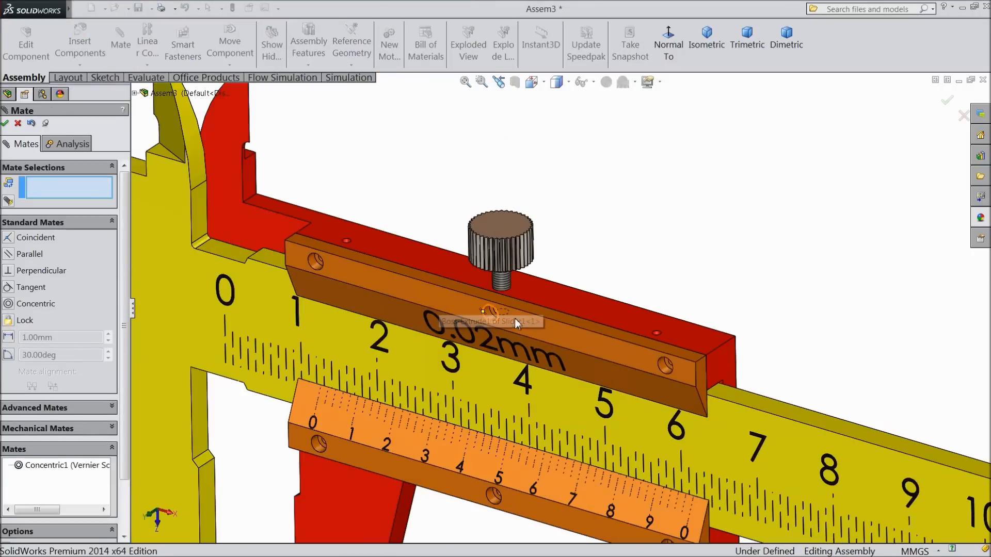
click(583, 341)
drag(580, 341, 582, 342)
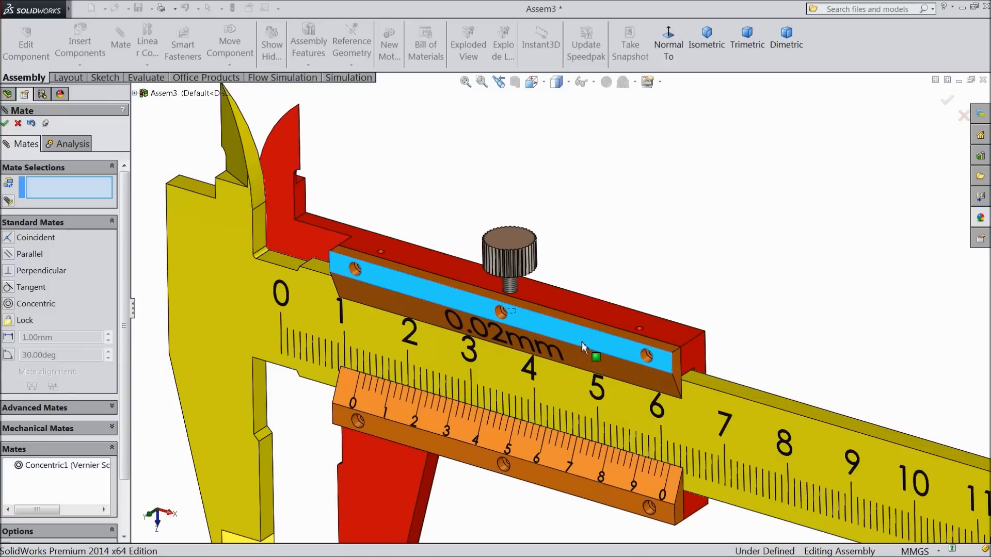
click(18, 124)
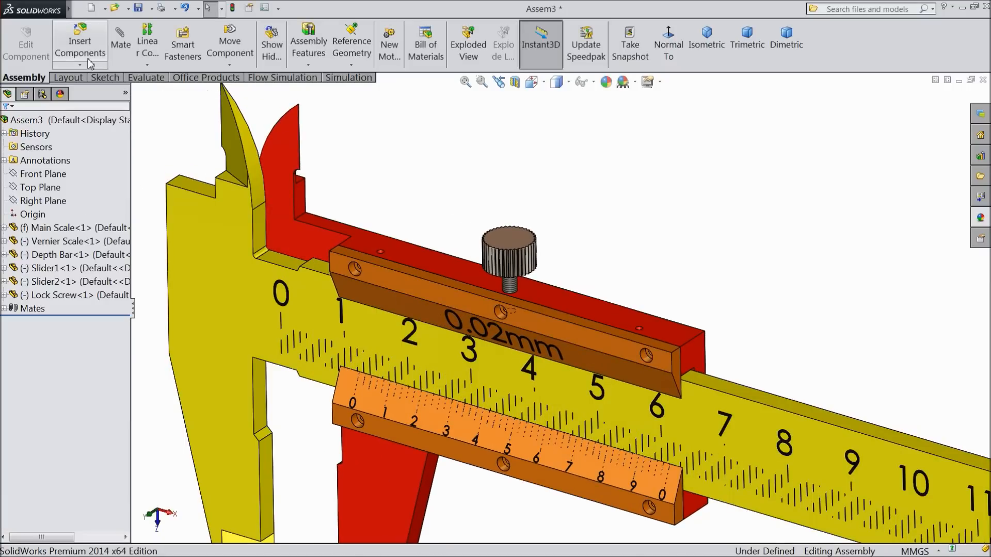
- Insert the Finger hook part and place it below the lower slider of the Vernier Scale
click(91, 53)
click(73, 366)
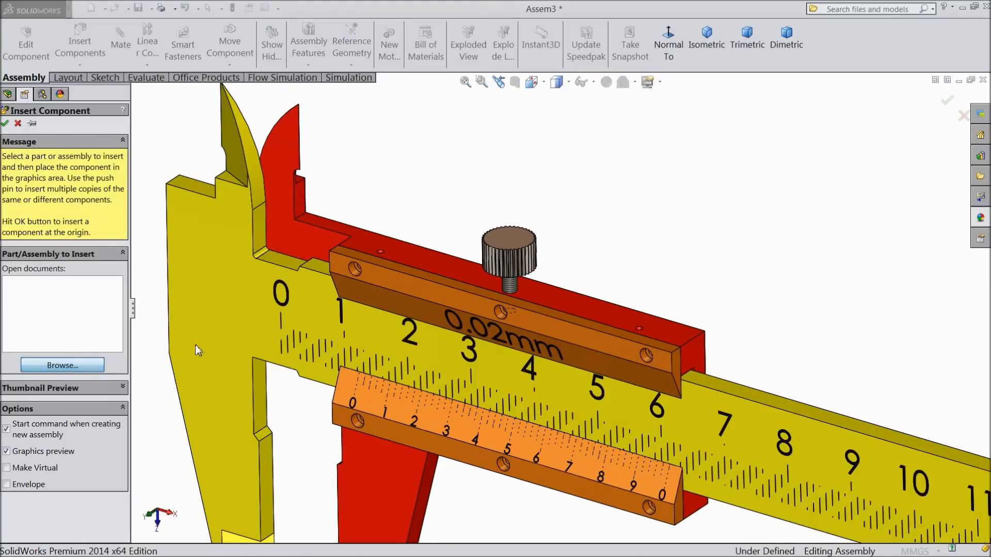
click(517, 175)
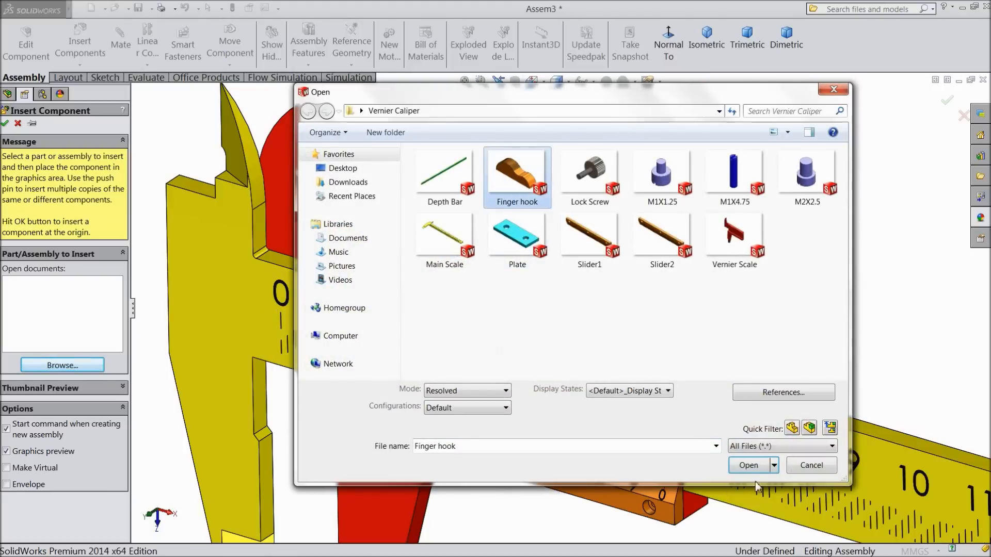
click(748, 465)
scroll(570, 428, up, 2)
scroll(570, 429, down, 5)
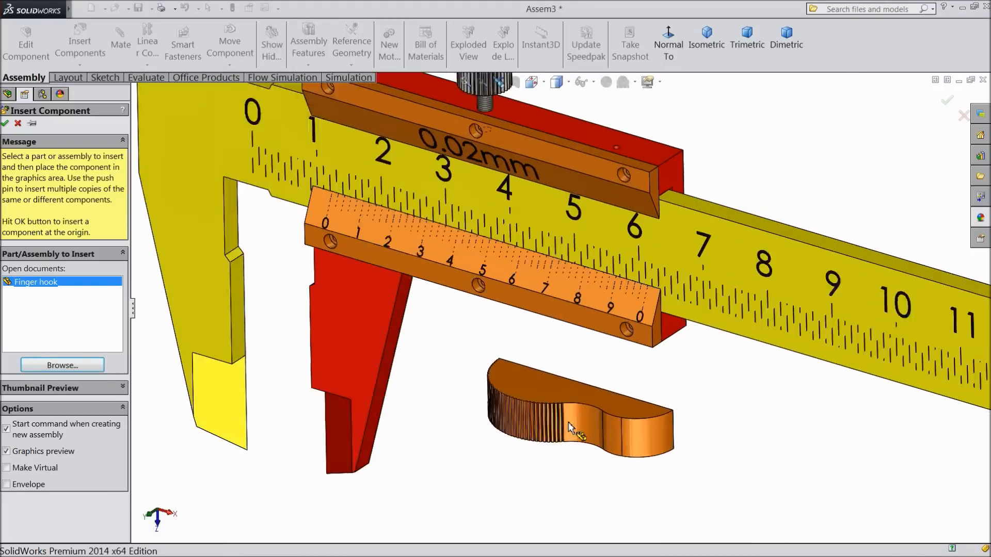
scroll(570, 428, down, 2)
click(554, 431)
- Rotate the Finger hook freely until its flat face points up towards the underside of the Vernier Scale
middle_drag(566, 458, 559, 358)
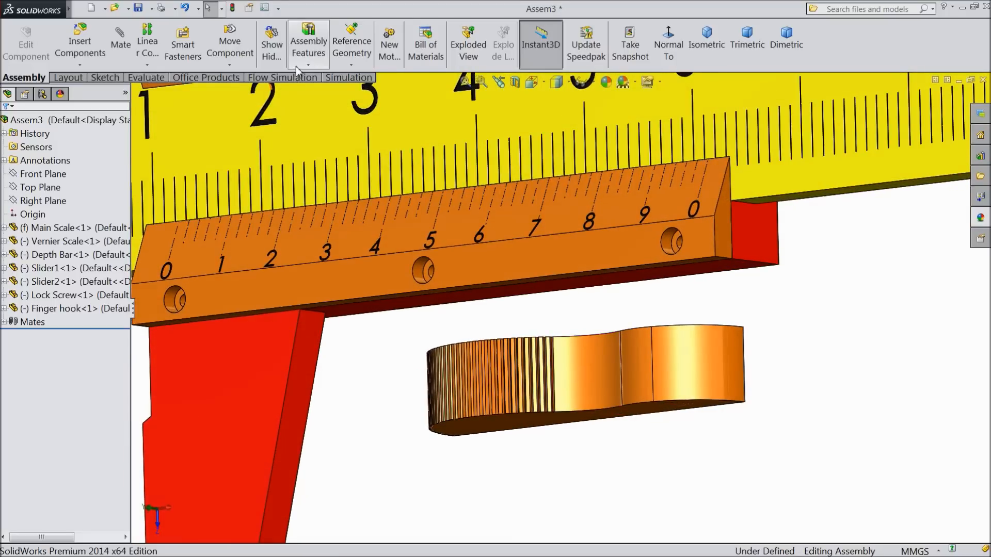
click(229, 65)
click(247, 93)
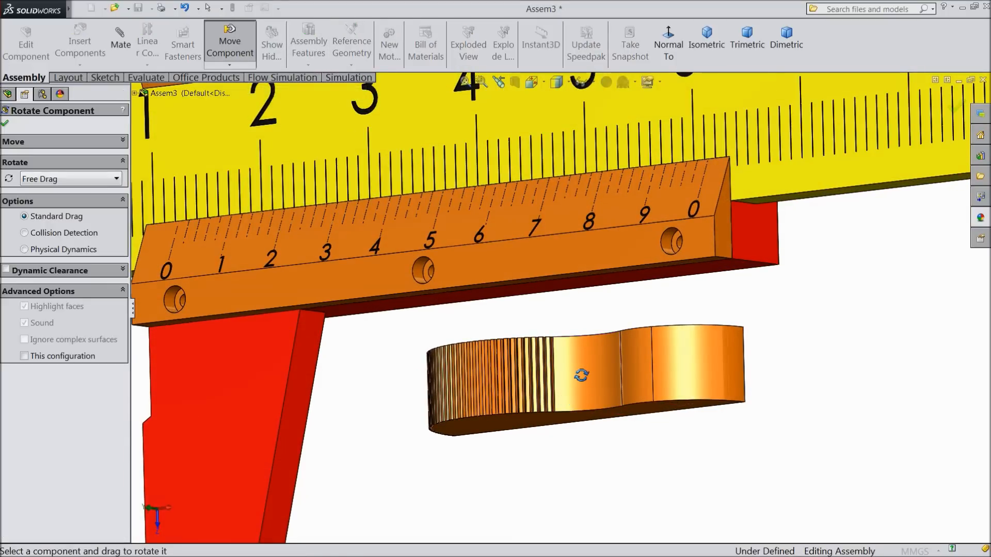
drag(596, 437, 334, 360)
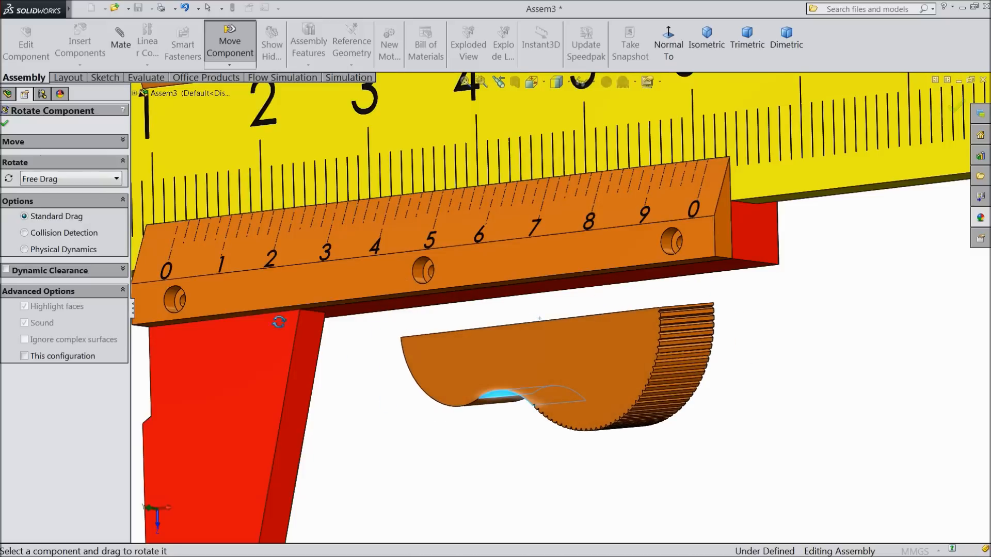
click(5, 125)
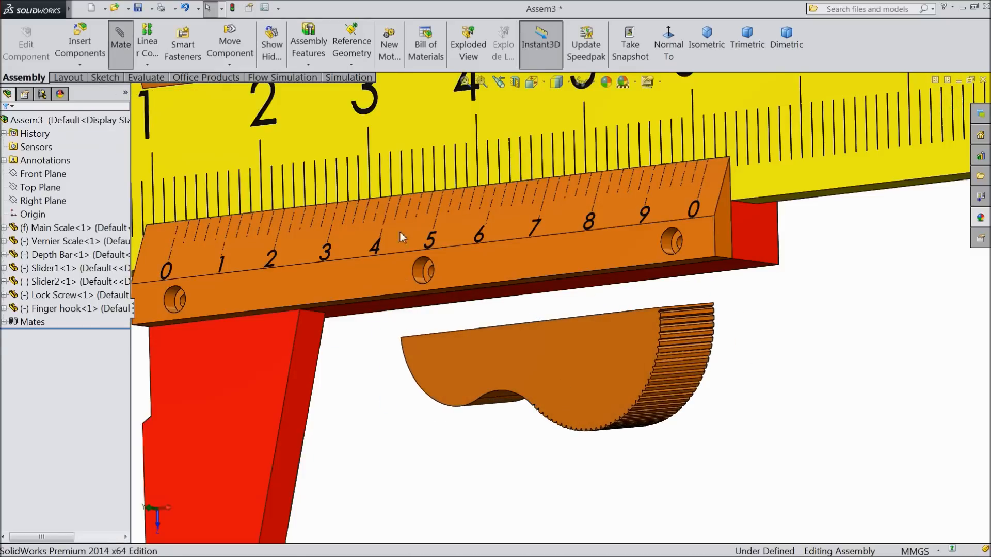
- Add a coincident mate between the Vernier Scale's back face and the Finger hook's flat side face
scroll(735, 407, up, 5)
middle_drag(714, 387, 593, 393)
scroll(882, 299, down, 5)
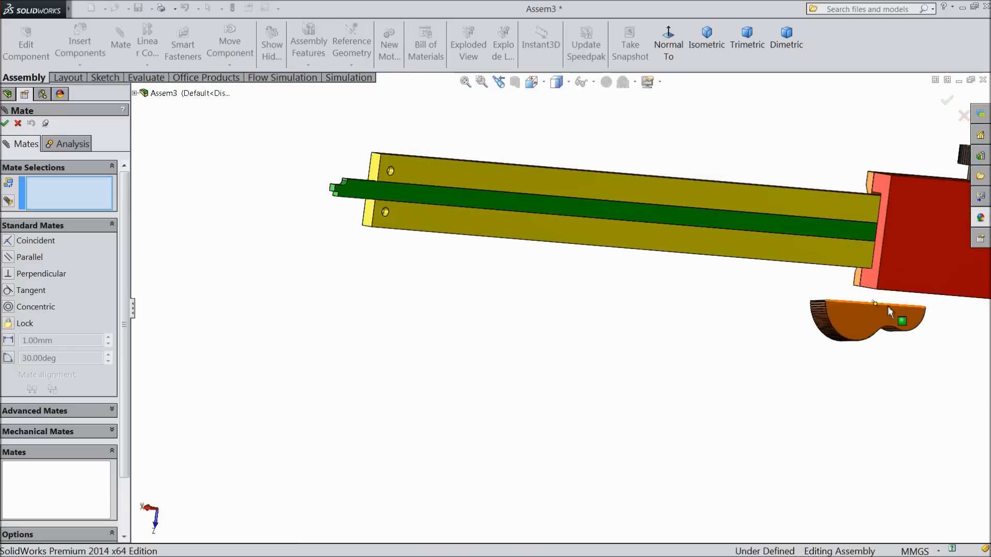
click(855, 269)
click(779, 339)
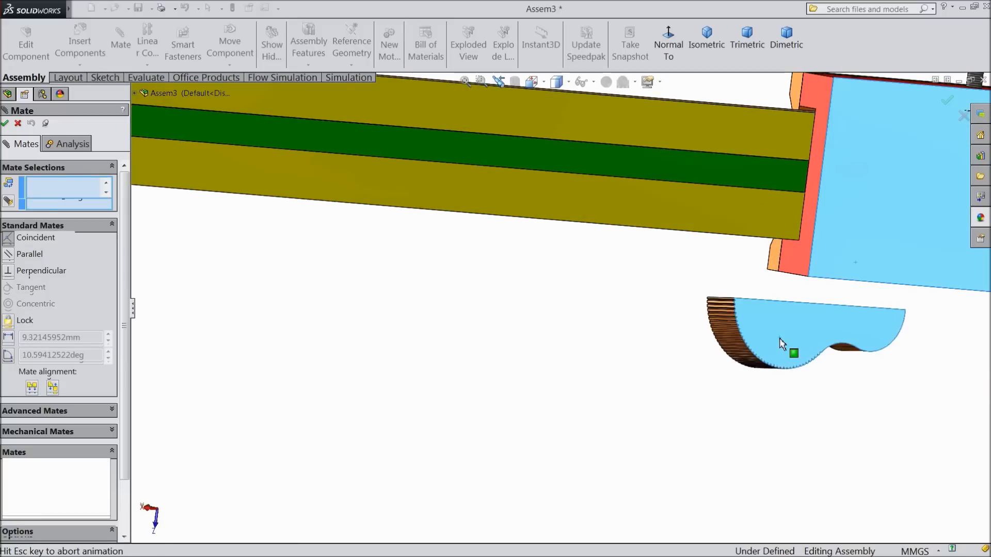
click(925, 363)
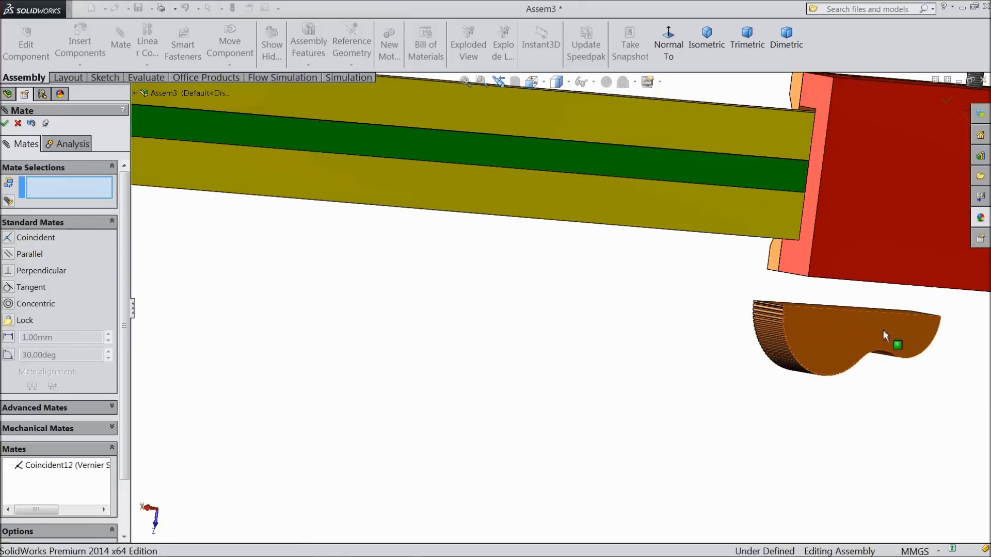
- Add a coincident mate between the Vernier Scale's bottom face and the Finger hook's flat top face
middle_drag(842, 290, 836, 258)
click(835, 289)
middle_drag(718, 280, 786, 283)
click(800, 252)
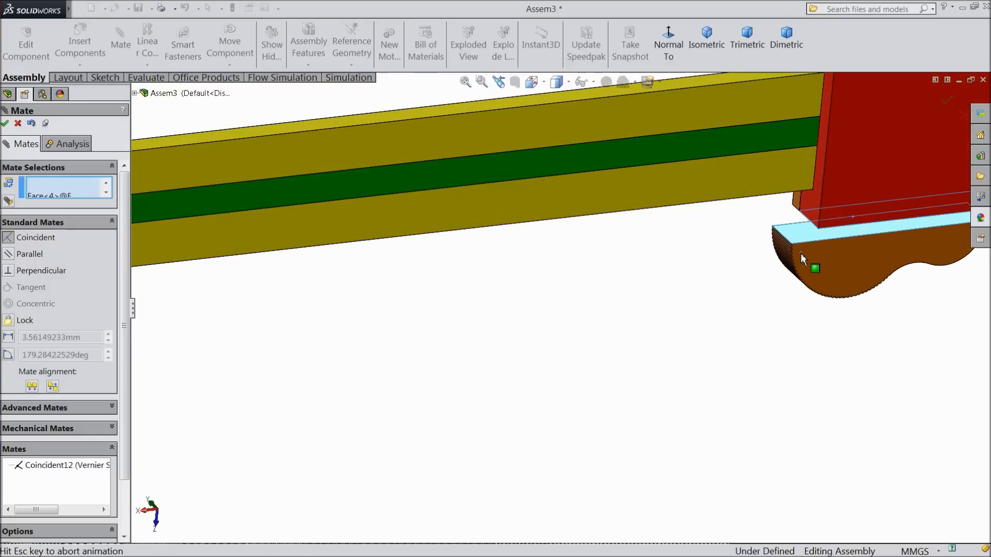
click(943, 233)
- Add a coincident mate between the Vernier Scale's lower end edge and the top edge at the Finger hook's serrated end
scroll(891, 213, down, 6)
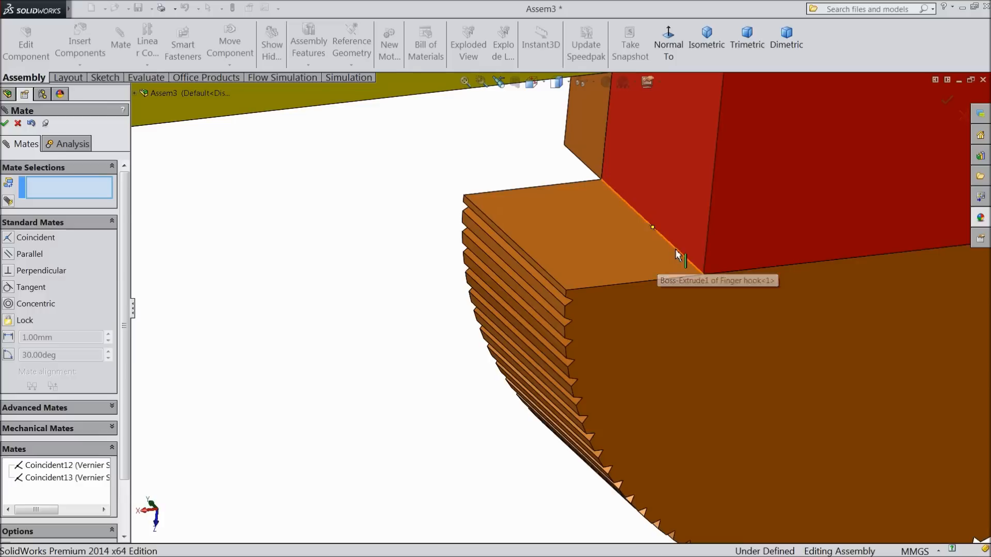
click(676, 249)
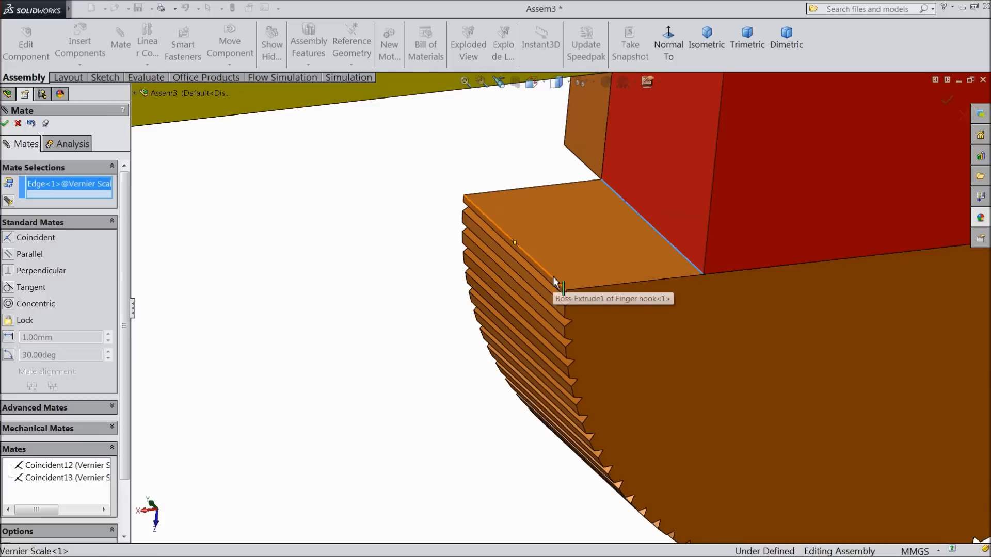
click(552, 277)
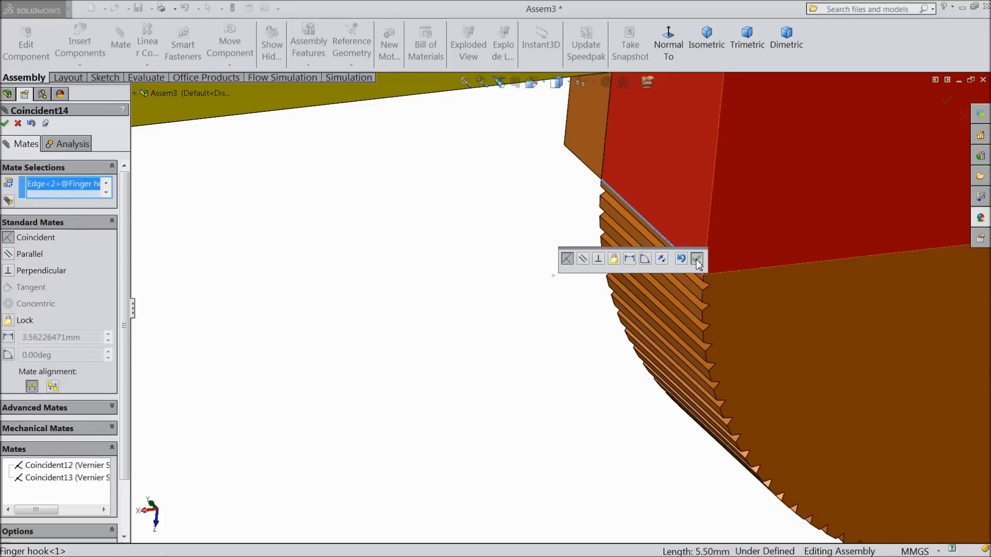
click(697, 260)
- Examine the Finger hook's fit on the Vernier Scale, sliding the assembly slightly along the Main Scale, and finish mating
scroll(485, 327, up, 10)
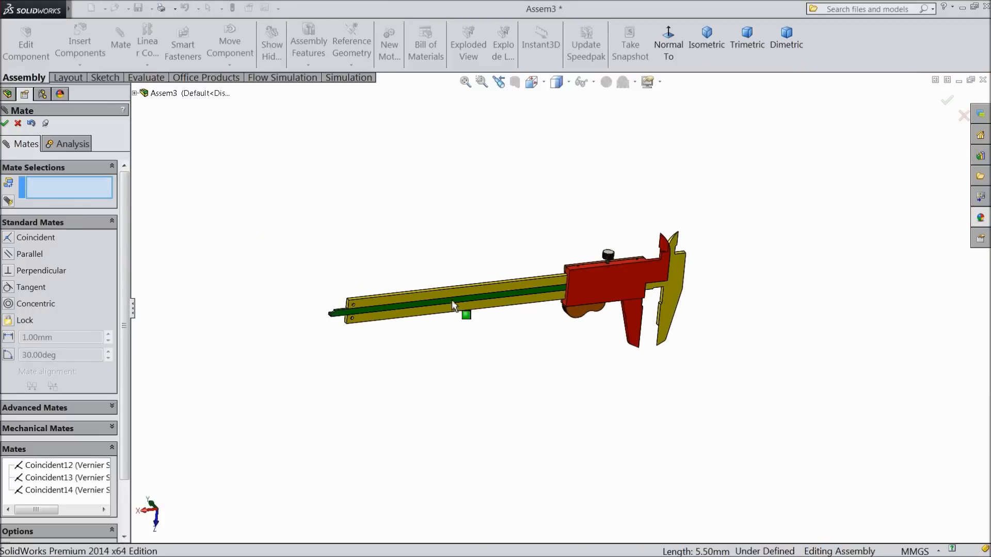
middle_drag(329, 241, 469, 356)
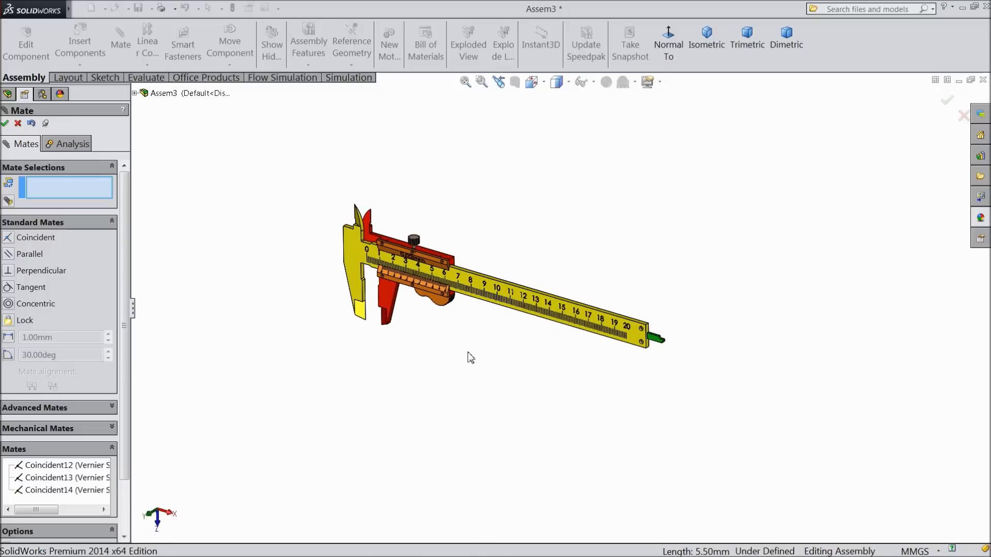
scroll(471, 292, down, 3)
scroll(470, 292, down, 3)
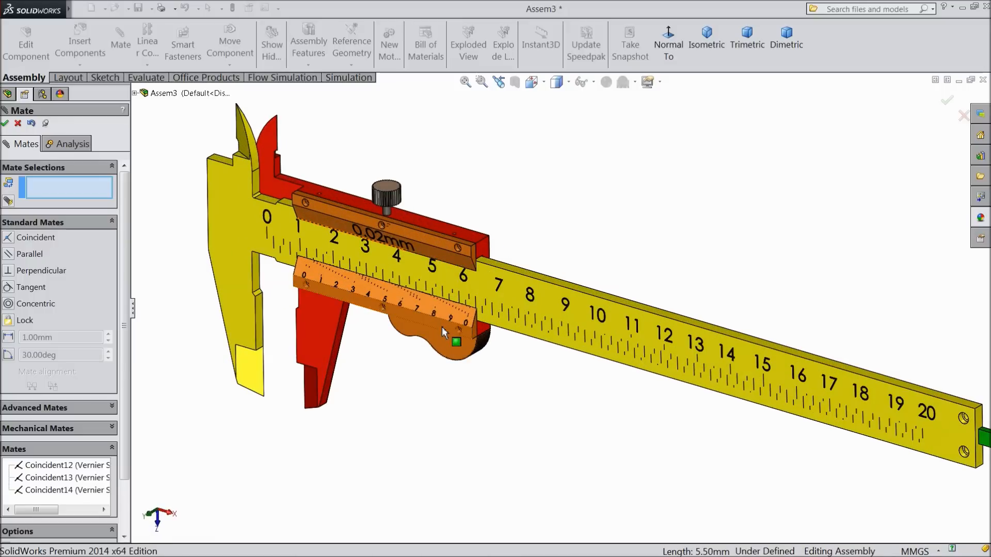
drag(456, 326, 446, 349)
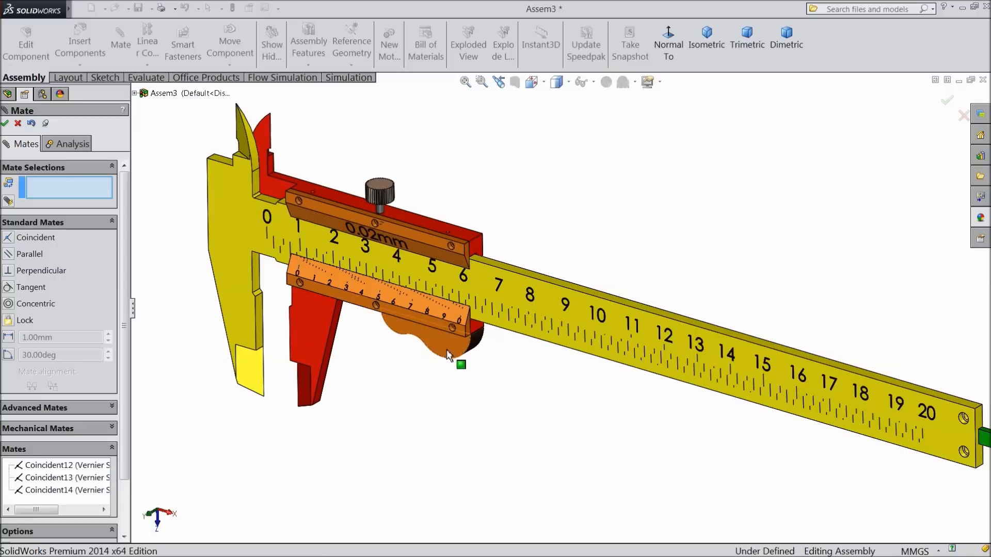
scroll(568, 372, up, 2)
scroll(723, 385, down, 2)
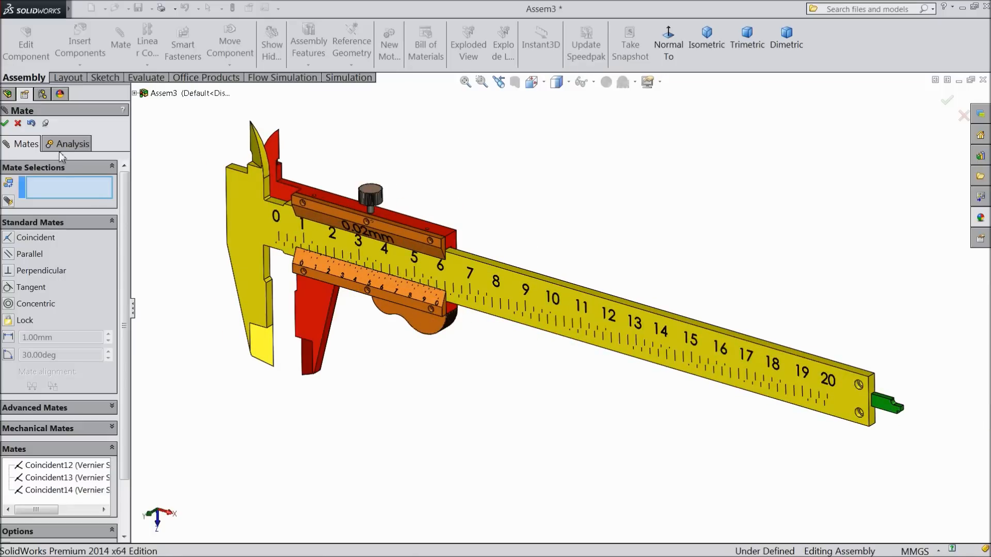
click(6, 124)
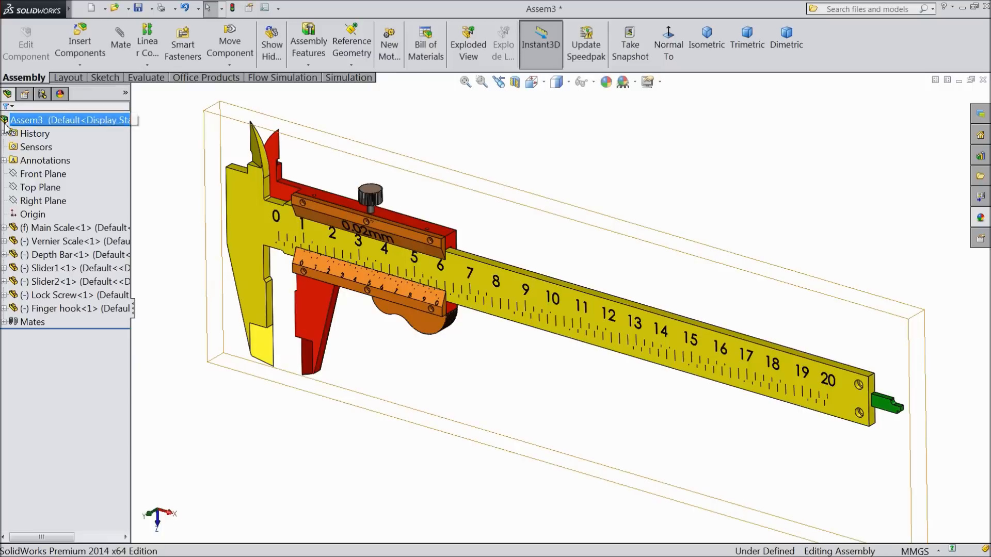
scroll(496, 307, down, 1)
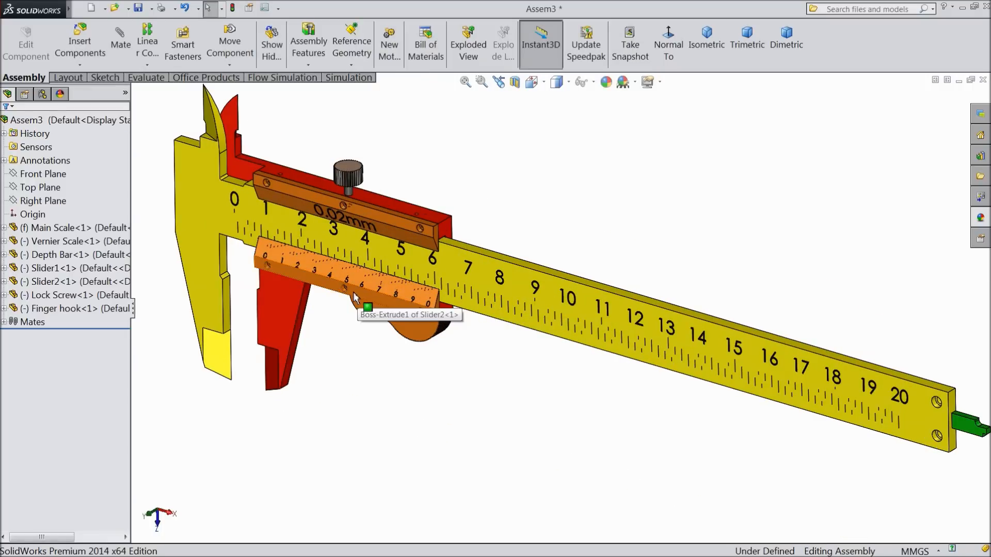
scroll(351, 309, up, 1)
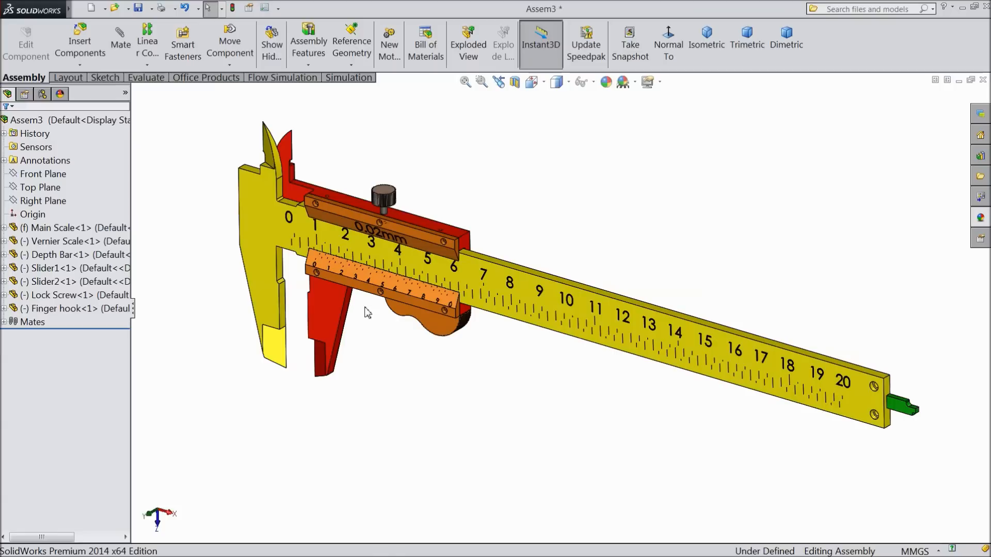
- Slide the Vernier Scale along the Main Scale so its lower jaw moves closer to the fixed jaw
middle_drag(371, 310, 431, 297)
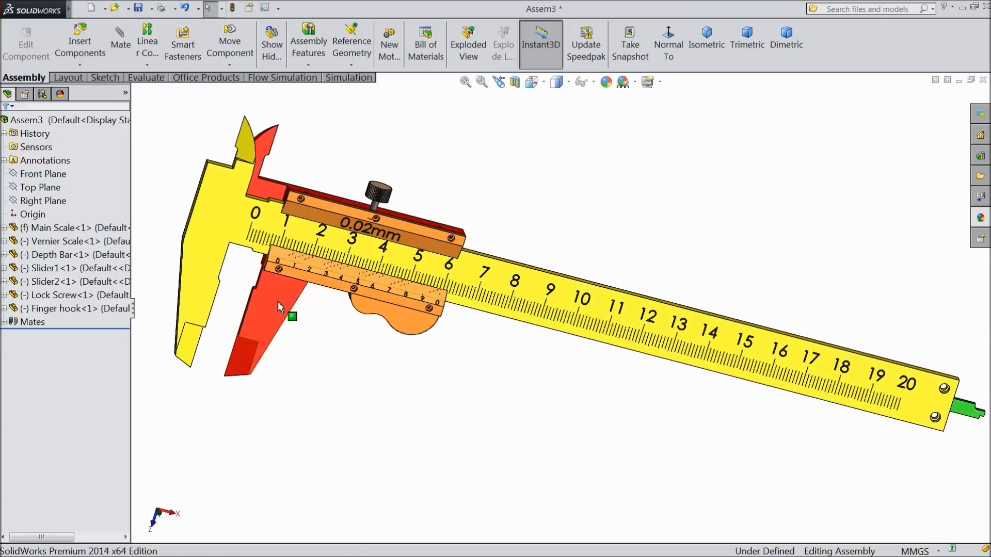
scroll(273, 317, down, 6)
middle_drag(273, 317, 237, 304)
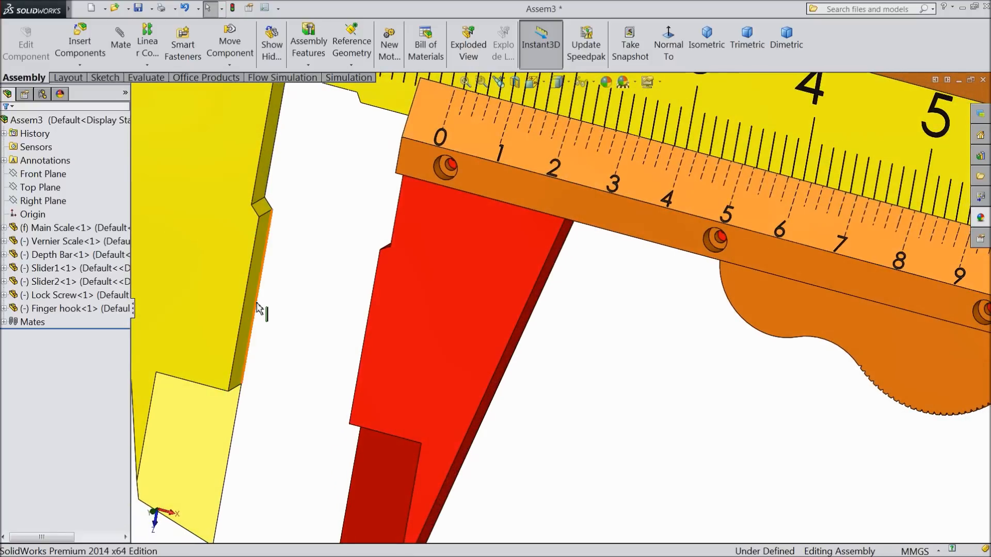
drag(428, 313, 365, 315)
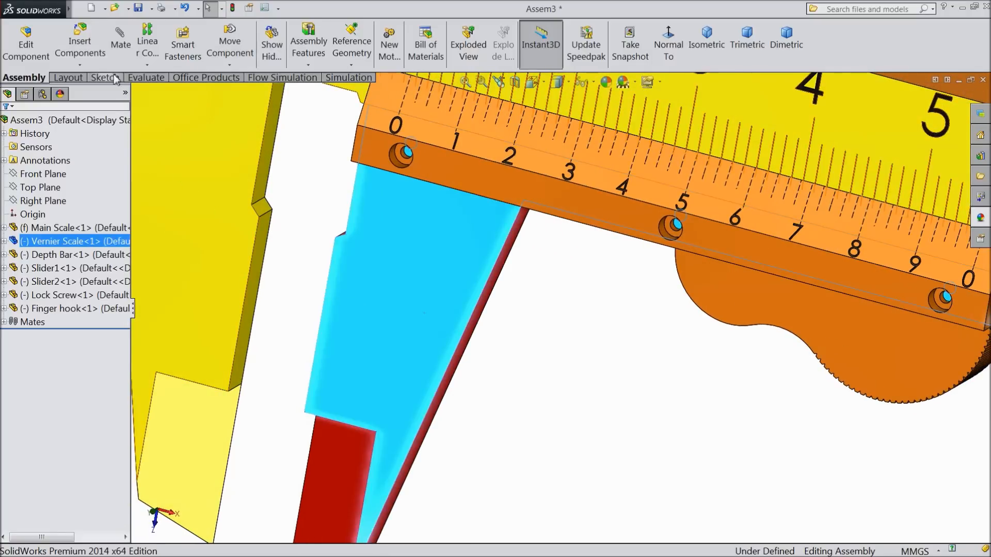
click(325, 162)
- Start an advanced limit distance mate between the inner faces of the Main Scale's and Vernier Scale's lower jaws
click(121, 44)
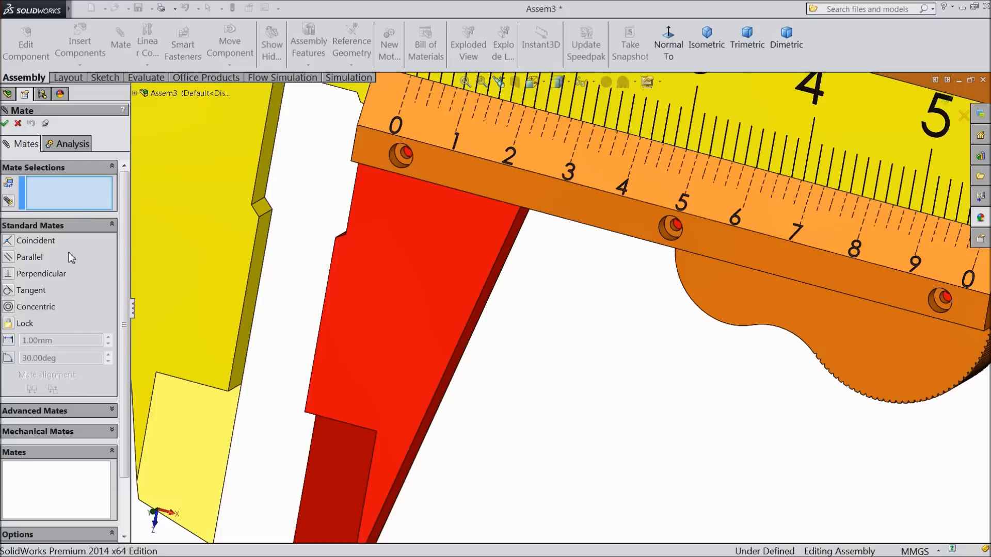
click(44, 227)
click(42, 249)
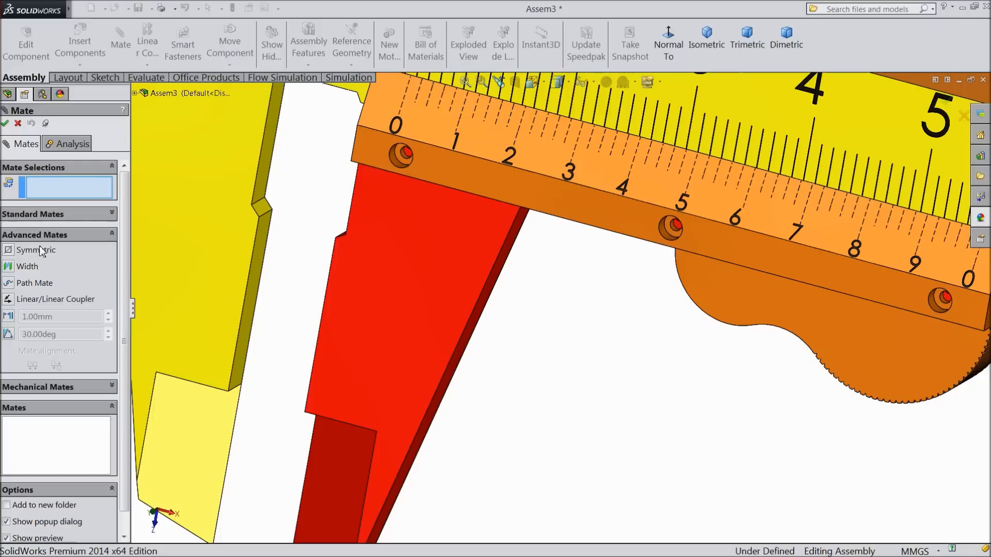
click(9, 317)
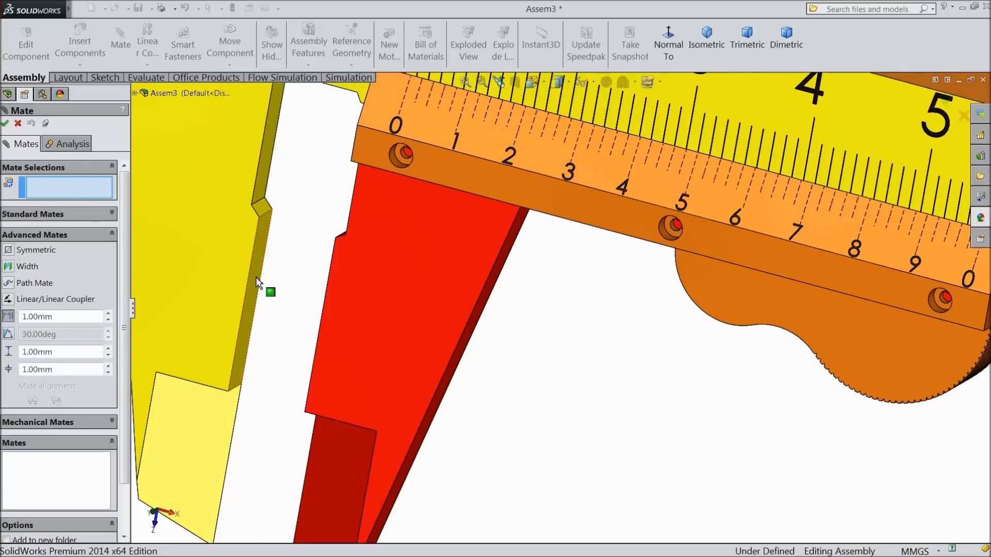
click(257, 283)
middle_drag(283, 287, 326, 290)
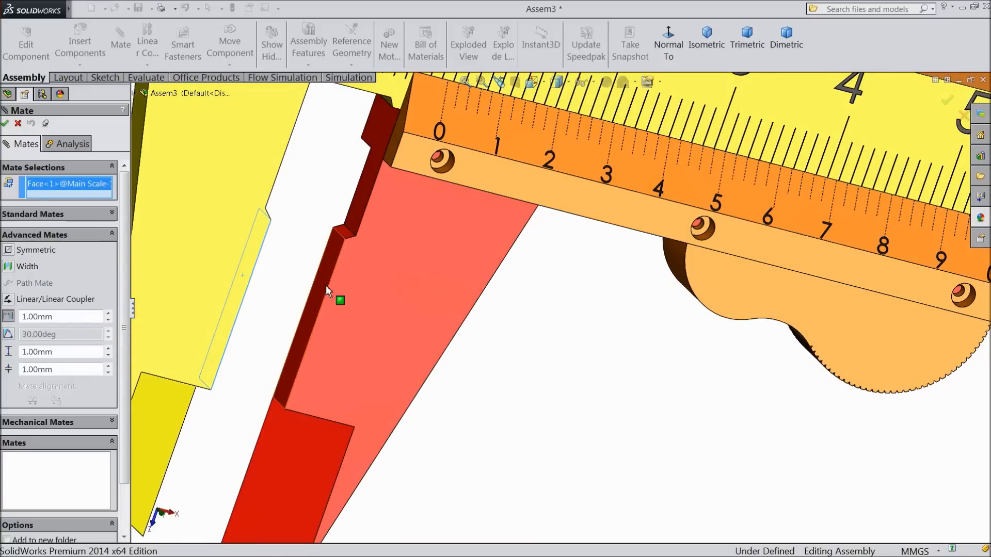
click(326, 287)
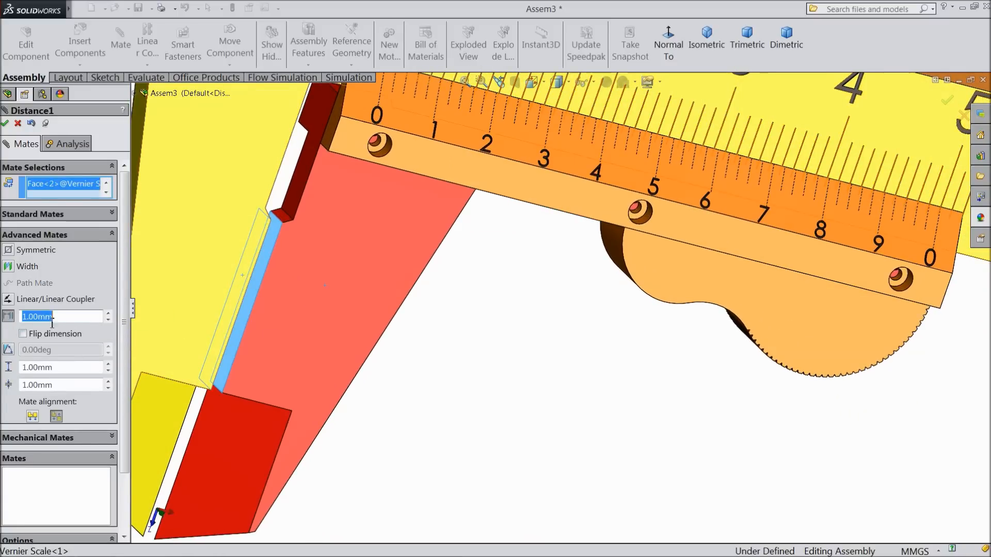
- Set the jaw distance to 0 mm with a 150 mm maximum and 0 mm minimum, and finish the limit mate
click(7, 333)
scroll(349, 349, up, 4)
middle_drag(340, 346, 309, 277)
scroll(390, 281, down, 3)
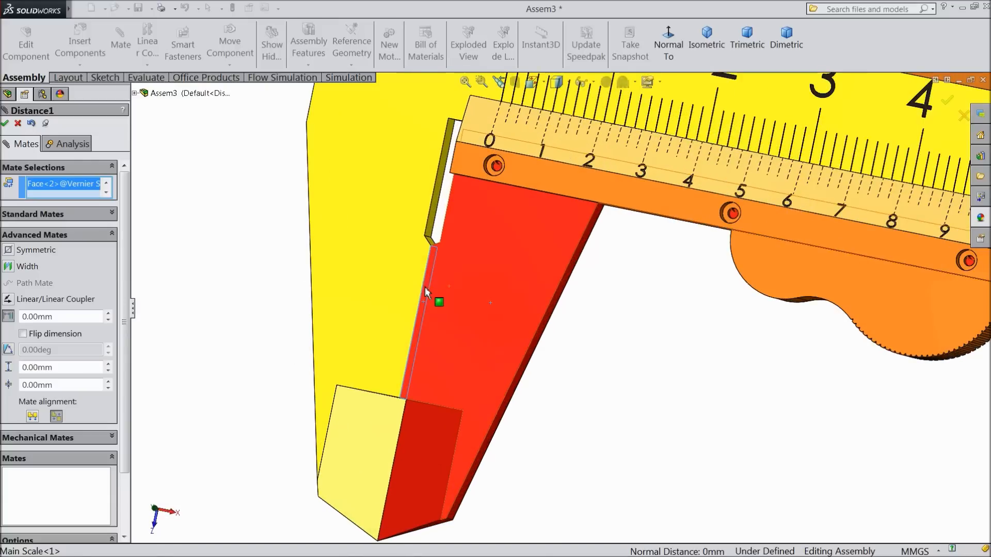
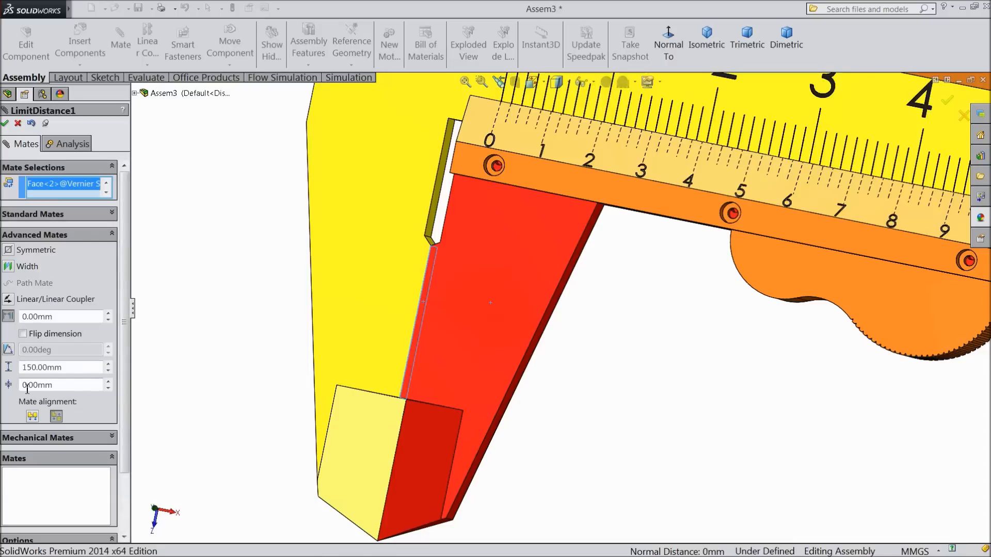
click(5, 124)
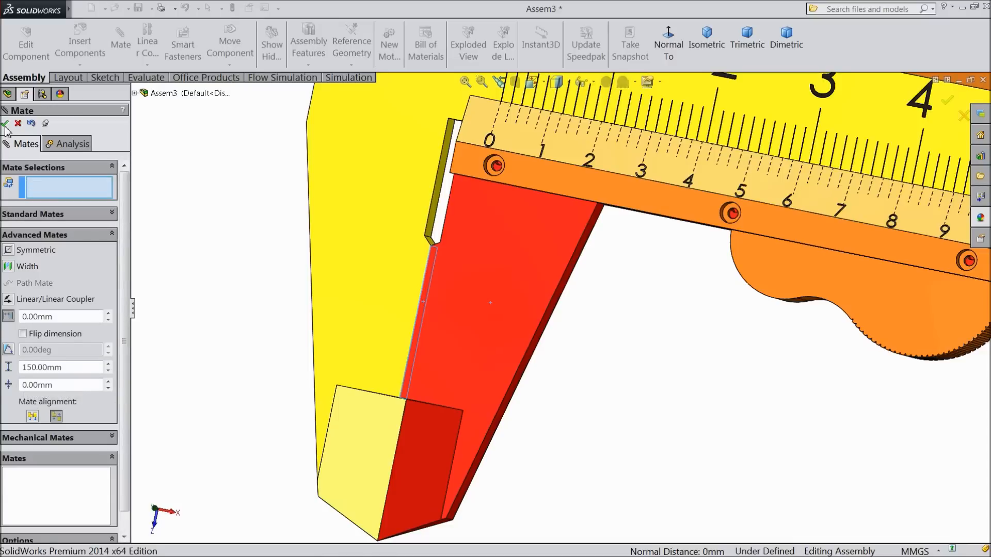
click(5, 124)
- Display the whole caliper assembly in the Trimetric view
scroll(244, 343, up, 4)
scroll(285, 360, up, 4)
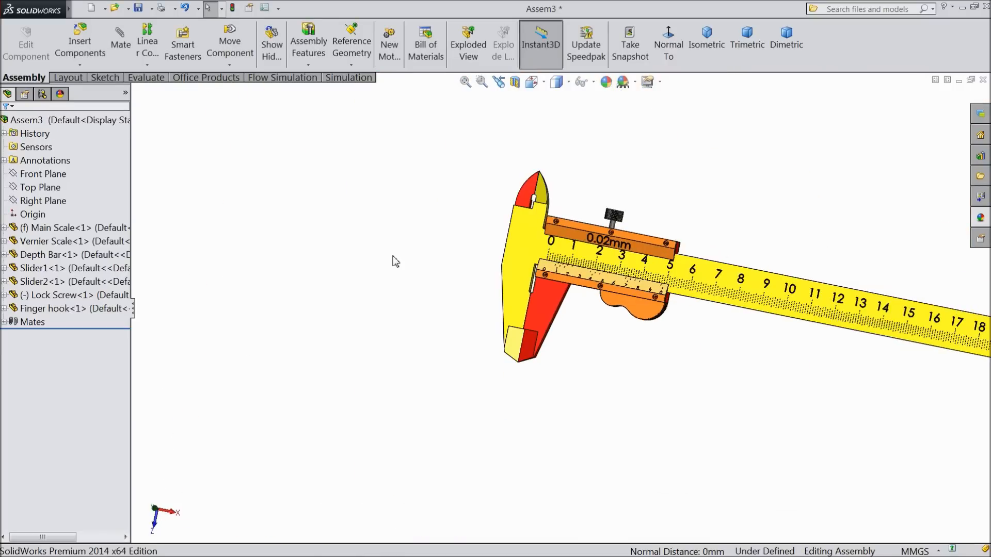
middle_drag(392, 256, 365, 296)
click(741, 44)
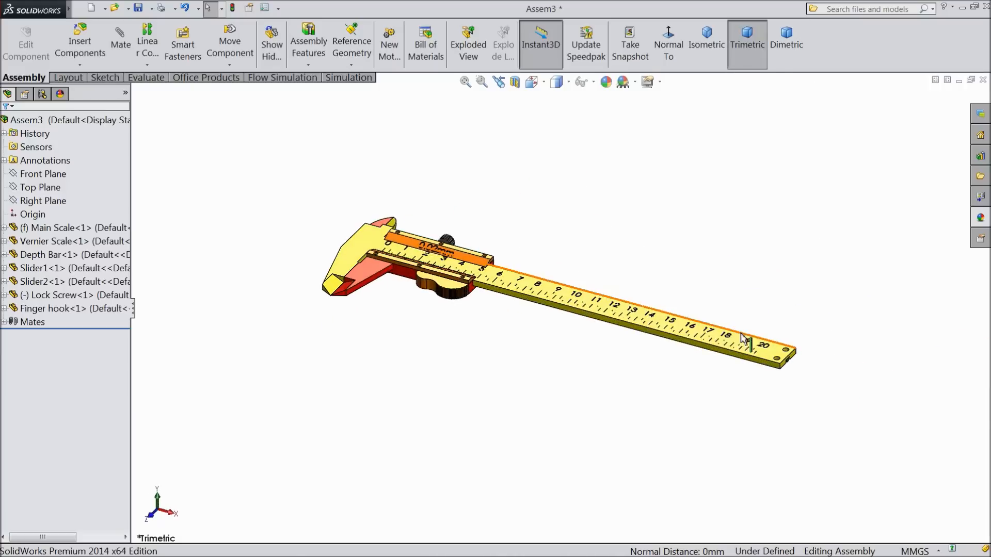
- Test the limit mate by sliding the Vernier Scale along the Main Scale to its far end and back until the jaws close
middle_drag(409, 165, 389, 327)
scroll(526, 297, down, 5)
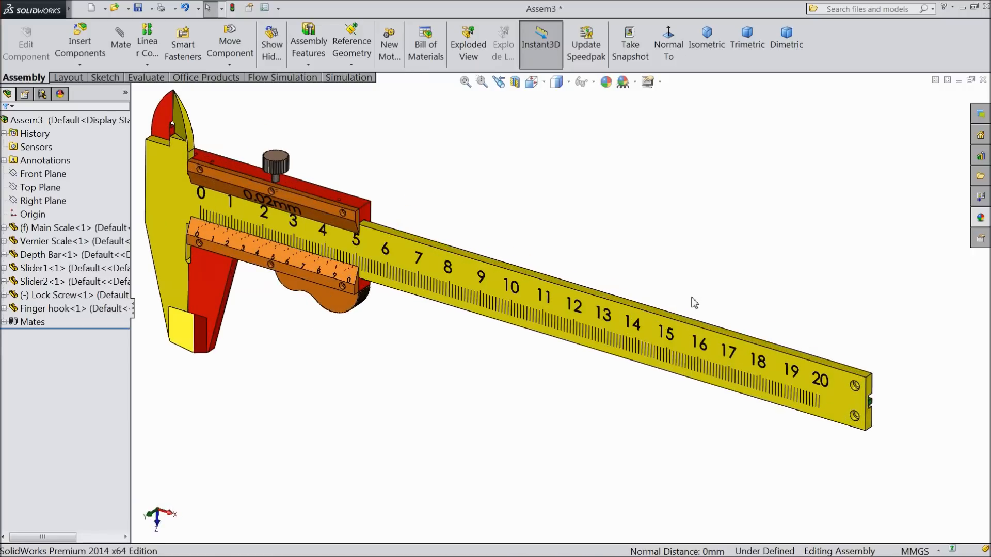
drag(200, 276, 815, 397)
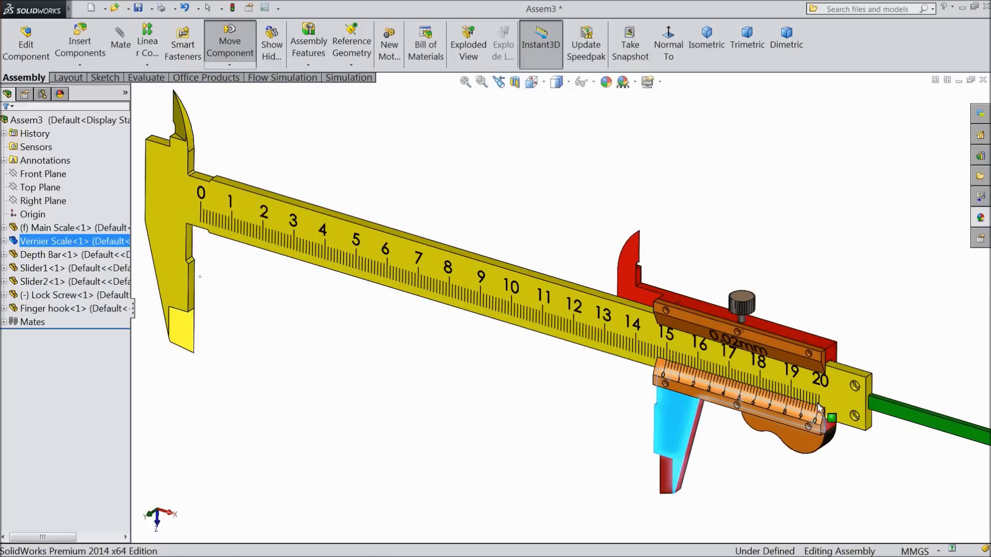
drag(727, 408, 175, 293)
key(Escape)
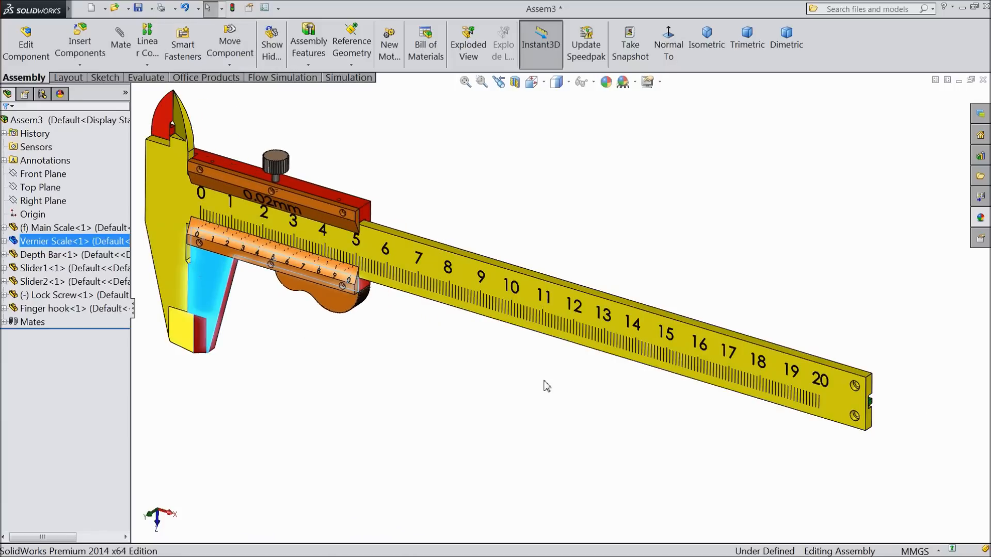
click(263, 336)
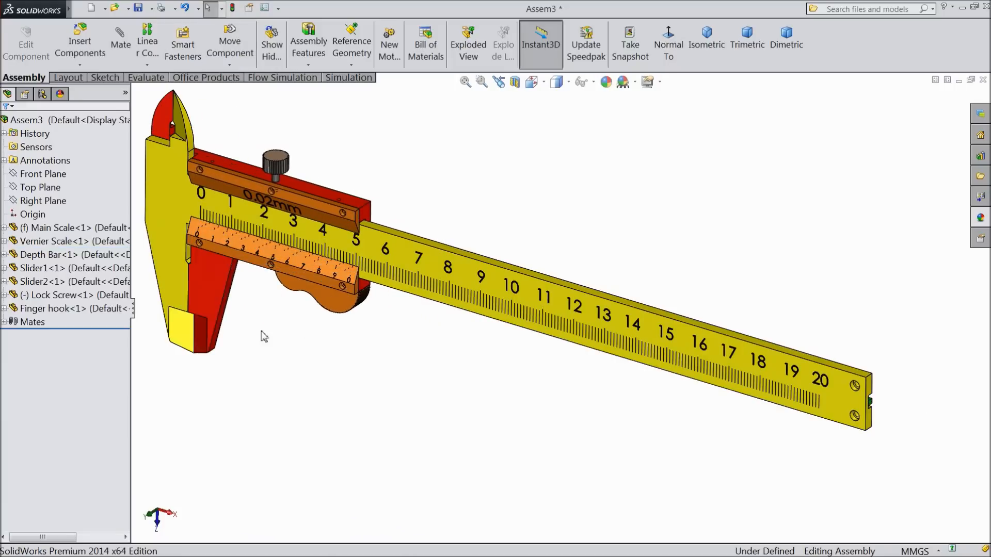
- Insert the Plate part from the Vernier Caliper folder and place it beside the Main Scale's end near the 20 mark
click(120, 49)
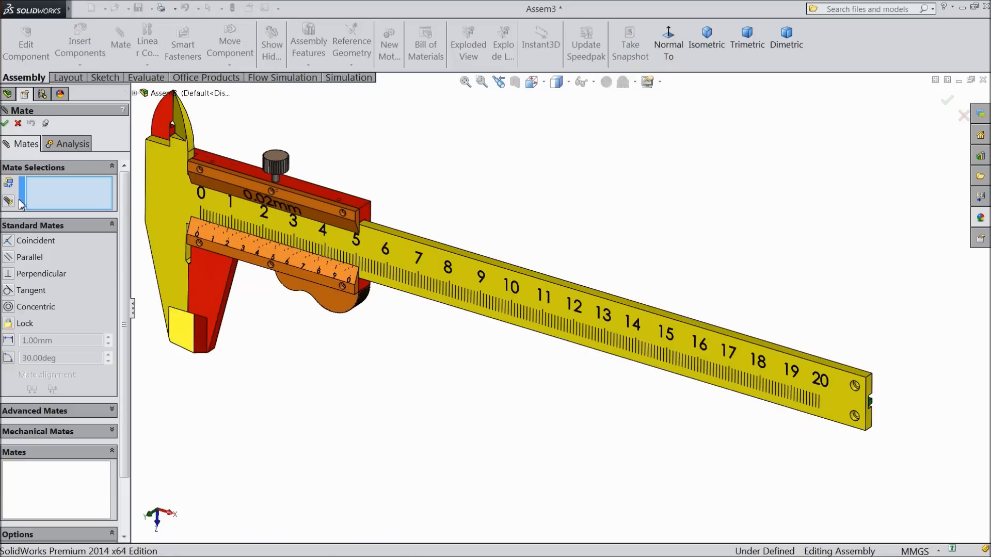
click(14, 125)
click(80, 44)
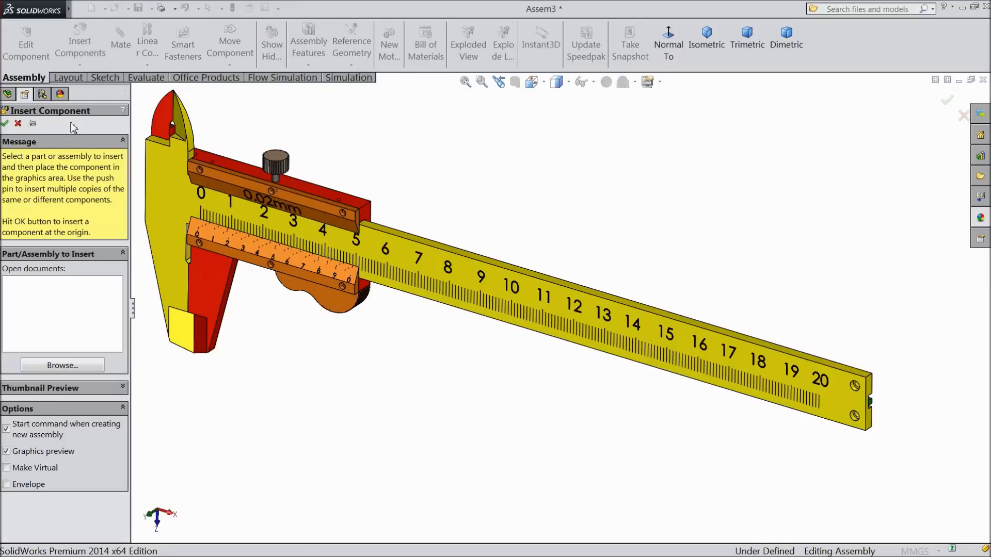
click(48, 365)
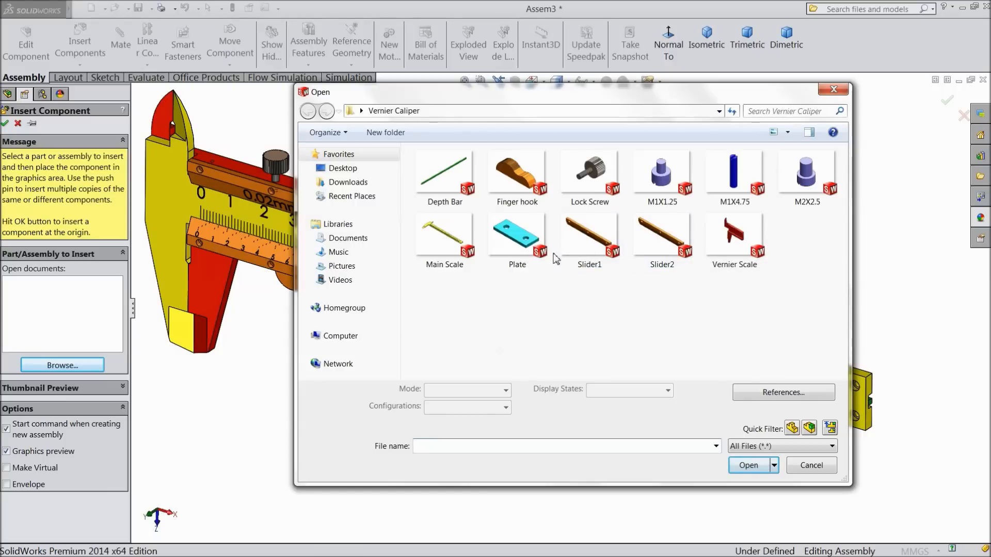
click(537, 243)
click(755, 468)
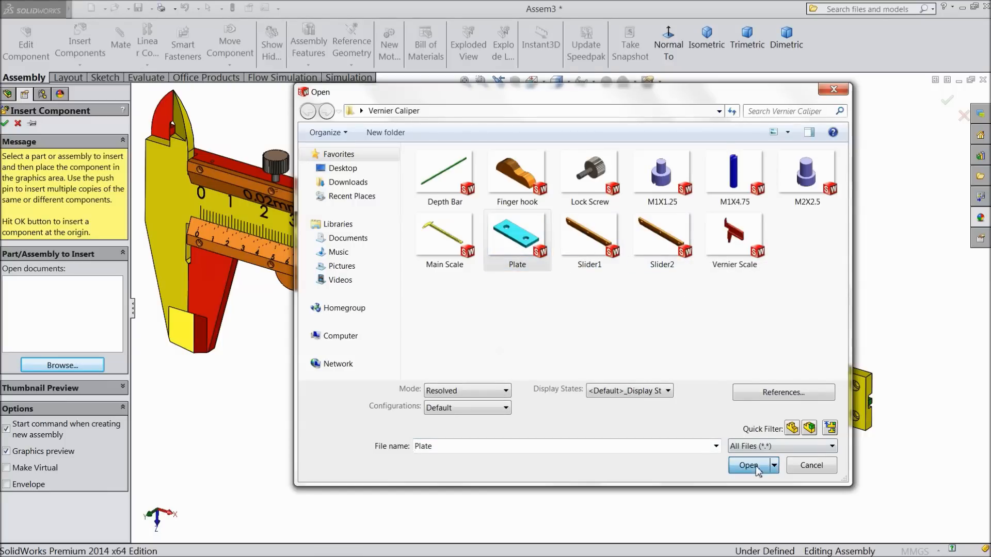
scroll(838, 438, down, 4)
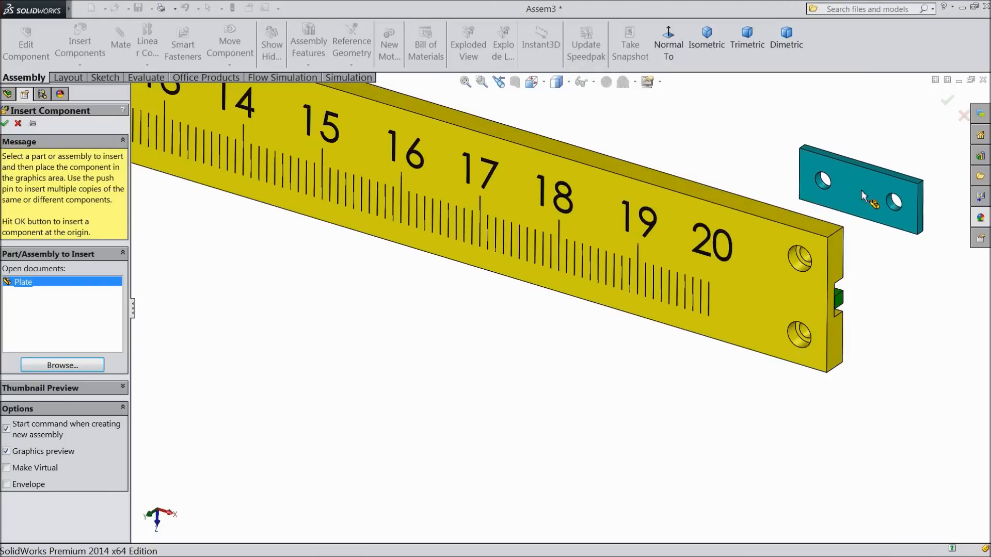
click(864, 198)
- Rotate the Plate freely so that it lies crosswise to the Main Scale at the back of its end
scroll(820, 282, up, 4)
middle_drag(841, 281, 721, 295)
scroll(789, 243, down, 3)
scroll(789, 243, down, 2)
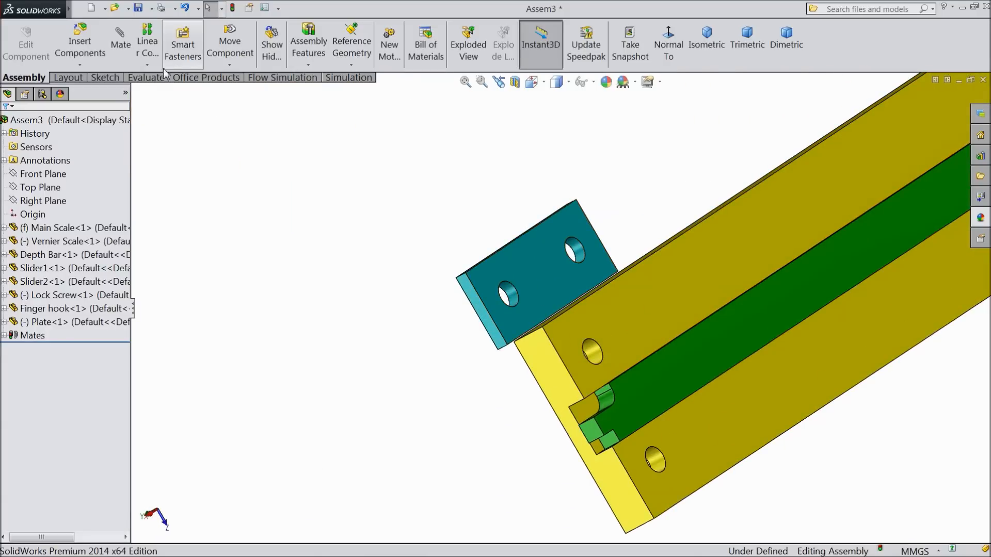
click(229, 65)
click(222, 93)
drag(493, 276, 196, 149)
click(5, 125)
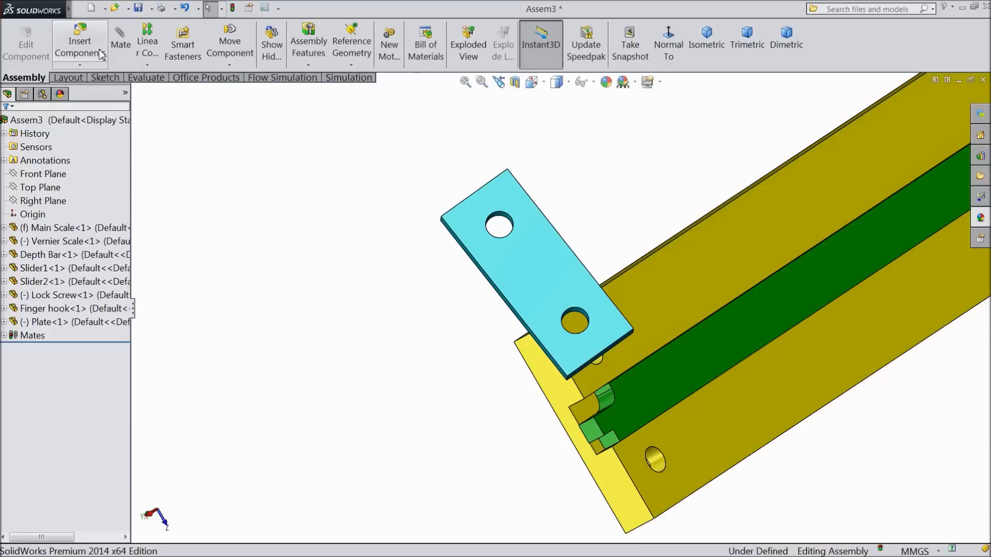
- Mate the Plate's broad inner face coincident with the back face of the Main Scale
click(120, 41)
middle_drag(496, 349, 560, 294)
click(560, 294)
middle_drag(661, 285, 522, 362)
click(711, 354)
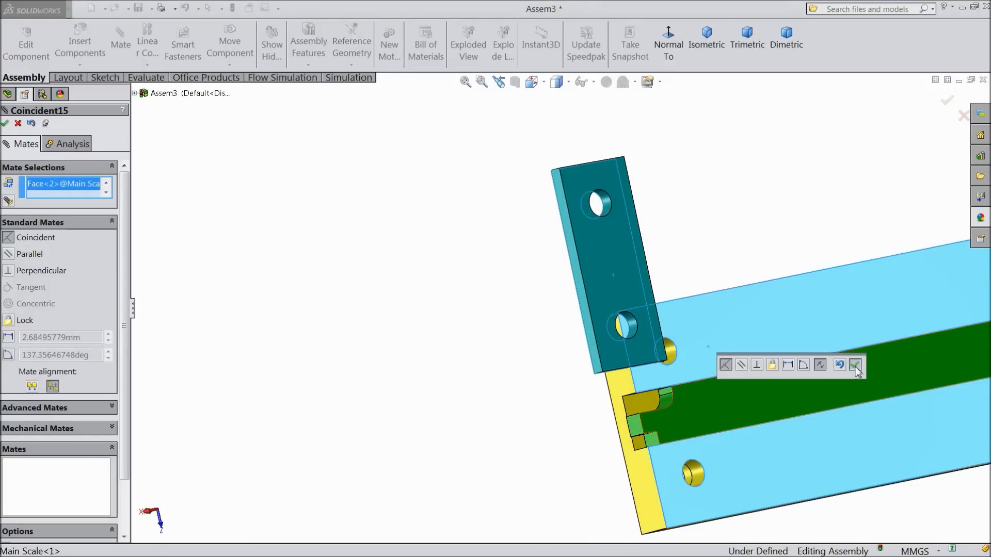
click(855, 367)
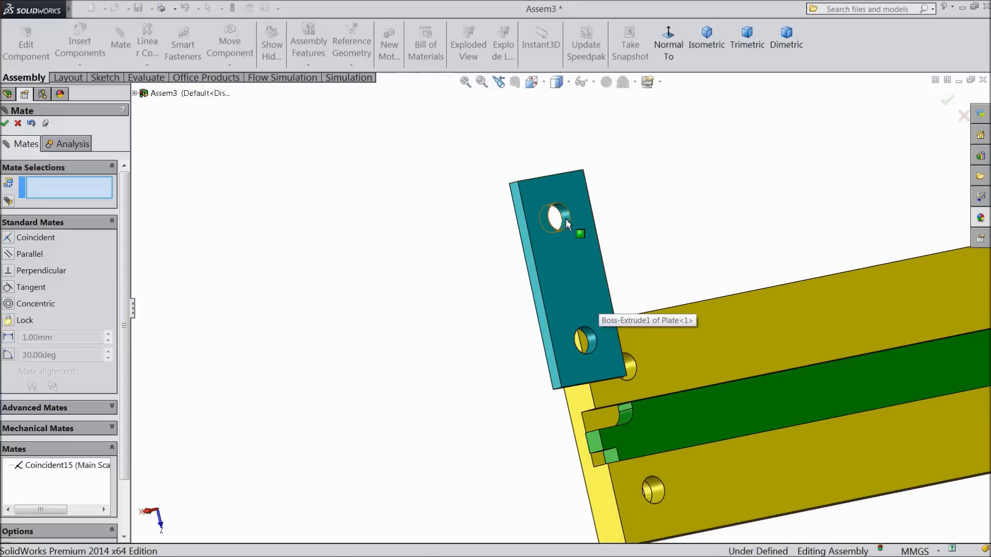
- Add concentric mates aligning both Plate holes with the two screw holes at the Main Scale's end
click(565, 221)
click(631, 364)
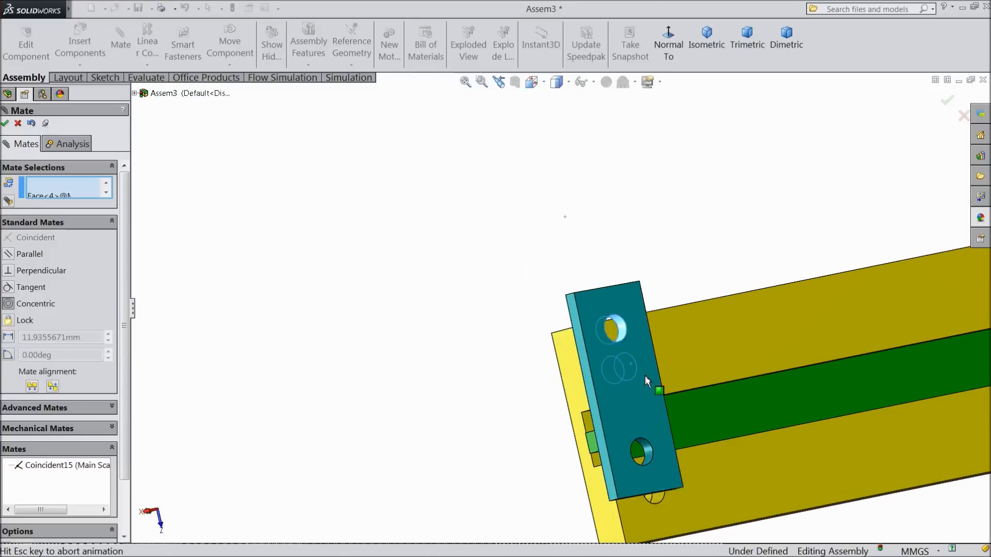
click(808, 397)
middle_drag(786, 463, 721, 451)
scroll(658, 439, down, 8)
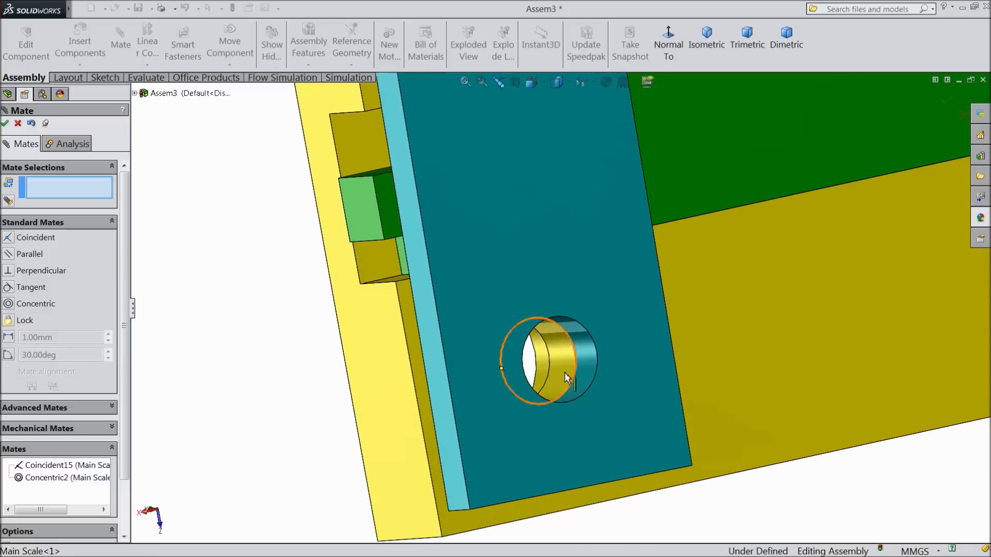
click(567, 378)
click(584, 367)
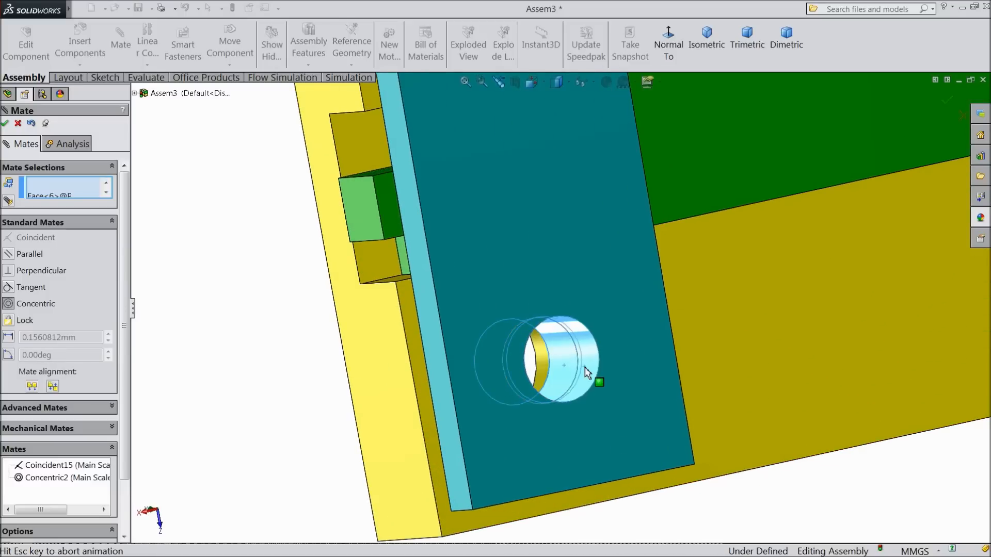
click(746, 385)
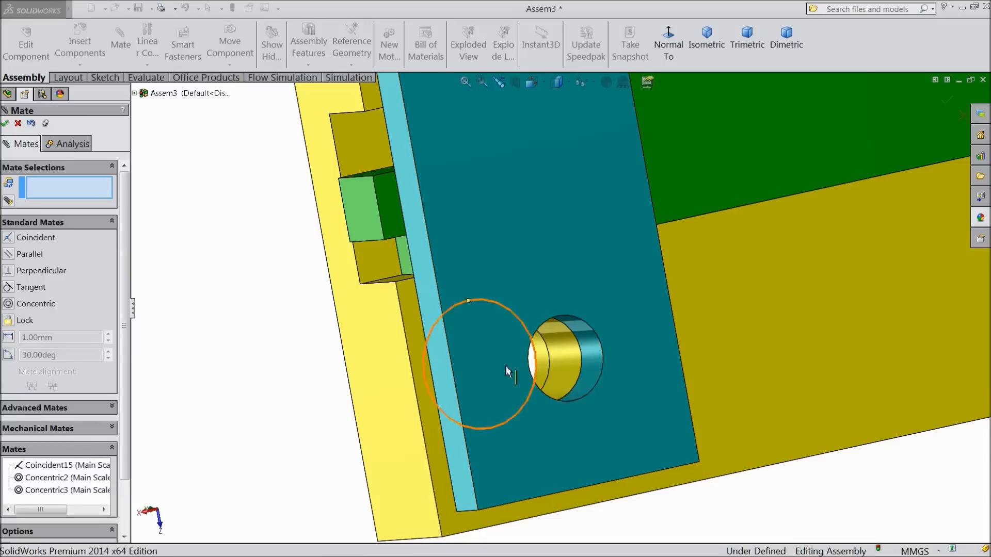
- Examine the whole caliper from the front with the Plate fitted, and end the mating session
scroll(475, 324, up, 8)
scroll(476, 324, up, 5)
middle_drag(456, 278, 564, 303)
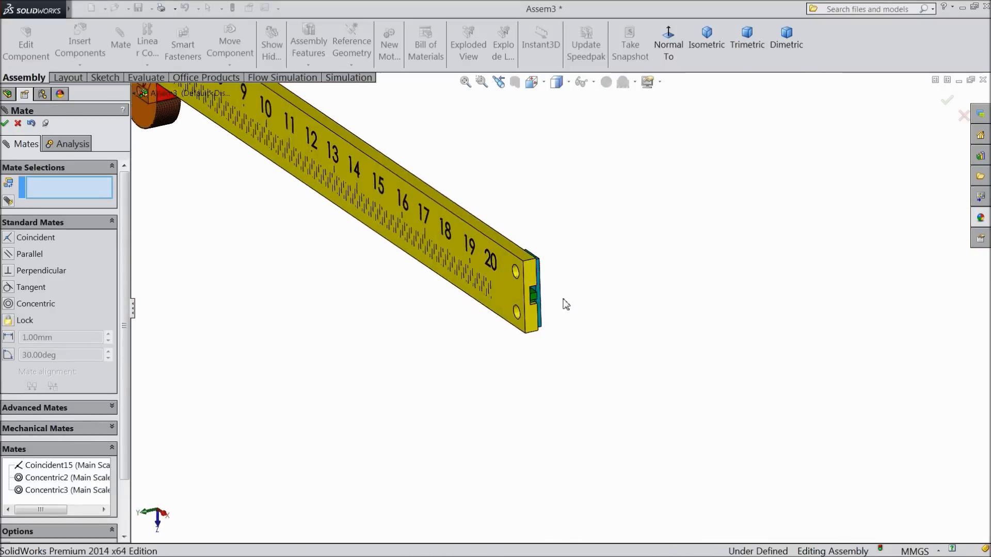
scroll(509, 293, up, 3)
middle_drag(451, 256, 493, 183)
scroll(481, 157, down, 2)
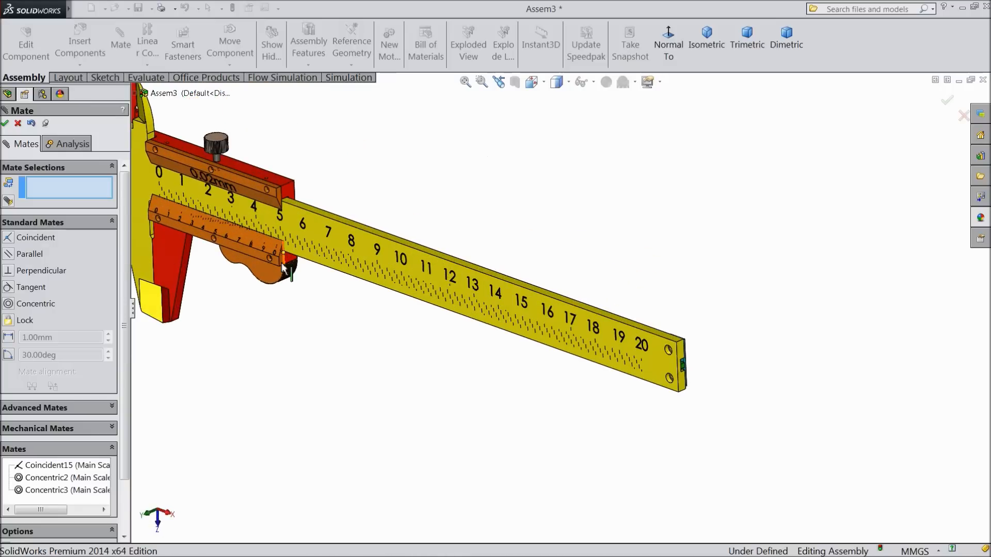
drag(262, 271, 227, 258)
scroll(170, 253, up, 3)
mouse_move(166, 254)
middle_down()
mouse_move(189, 261)
mouse_move(178, 239)
mouse_move(181, 259)
middle_up()
scroll(309, 254, down, 3)
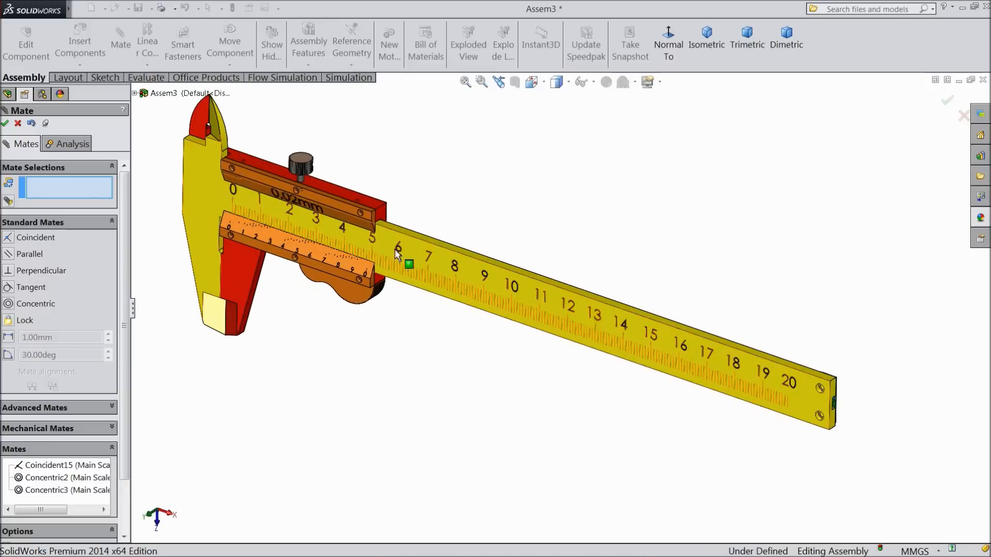
click(6, 125)
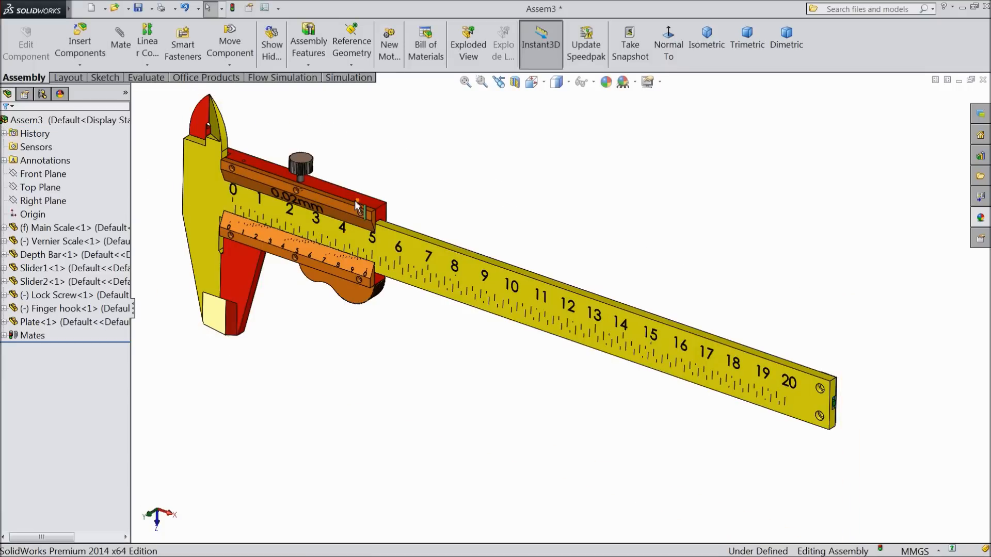
- Examine the empty screw holes in the two sliders, the Vernier Scale and the Main Scale's end
scroll(386, 232, up, 3)
middle_drag(371, 222, 381, 228)
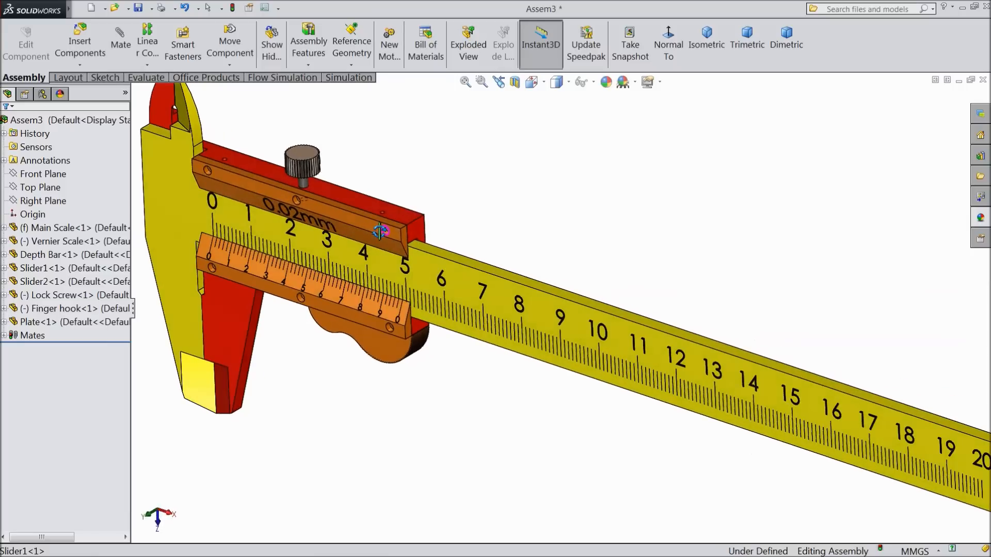
scroll(232, 184, down, 2)
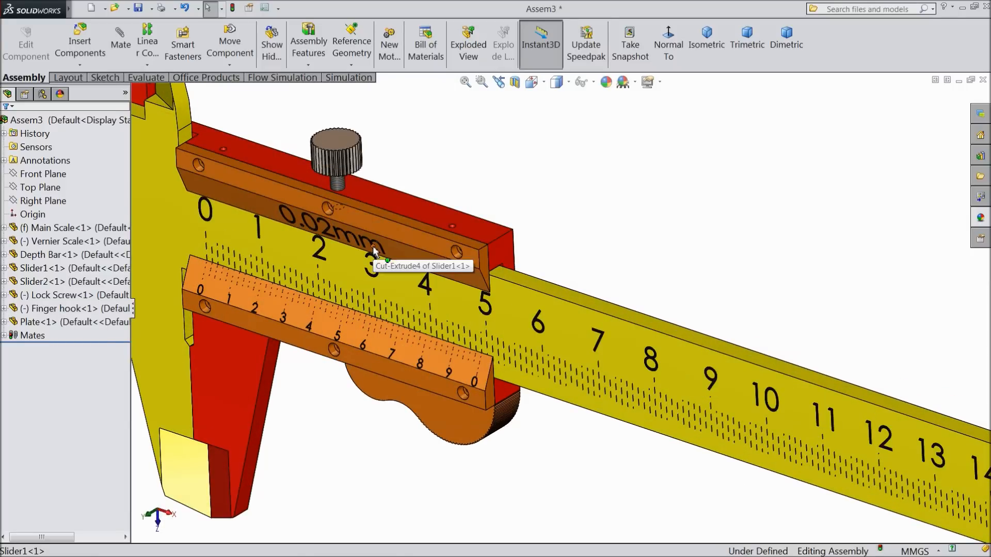
scroll(373, 246, up, 5)
middle_drag(665, 353, 690, 296)
scroll(678, 306, up, 2)
scroll(446, 336, down, 2)
scroll(445, 330, down, 2)
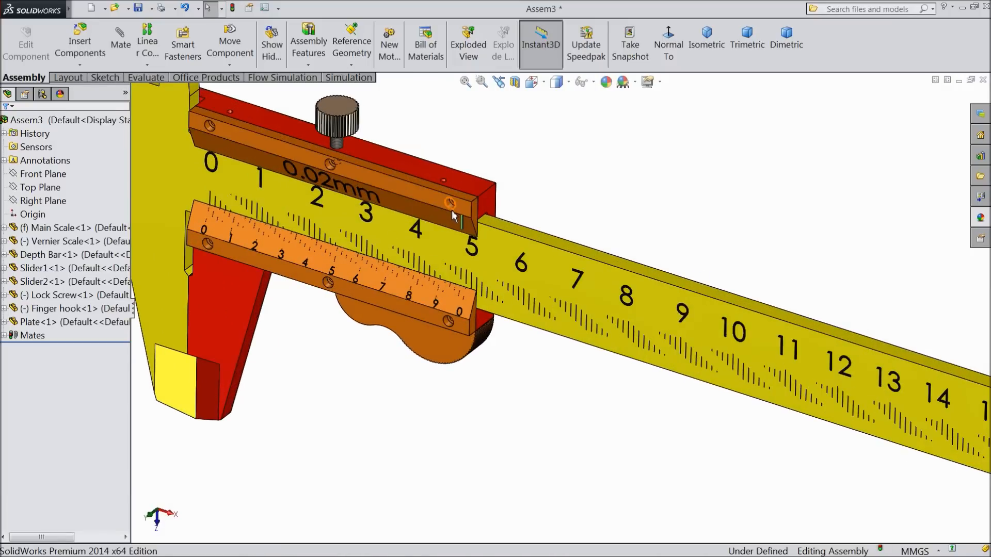
middle_drag(373, 239, 412, 258)
scroll(358, 249, up, 2)
scroll(583, 278, up, 3)
scroll(754, 282, down, 2)
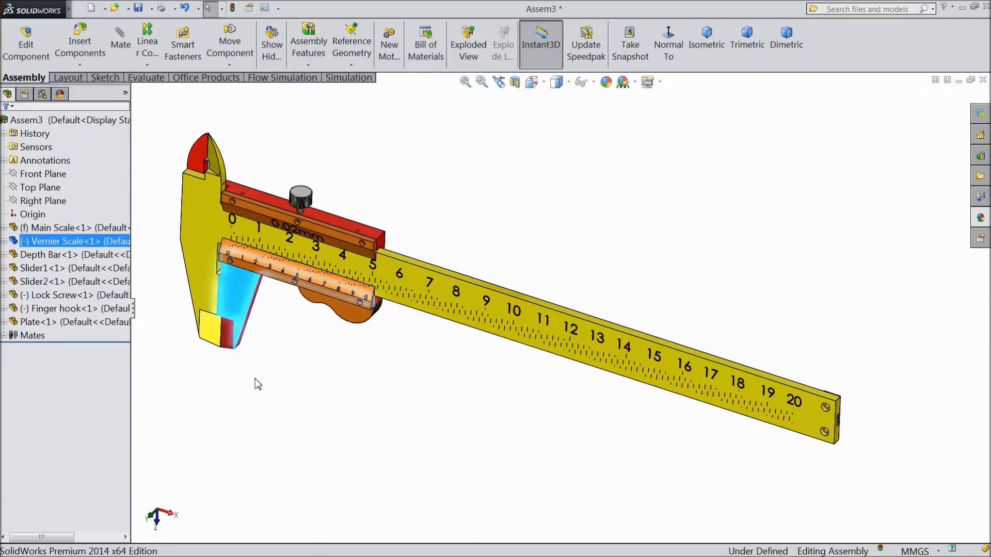
click(257, 384)
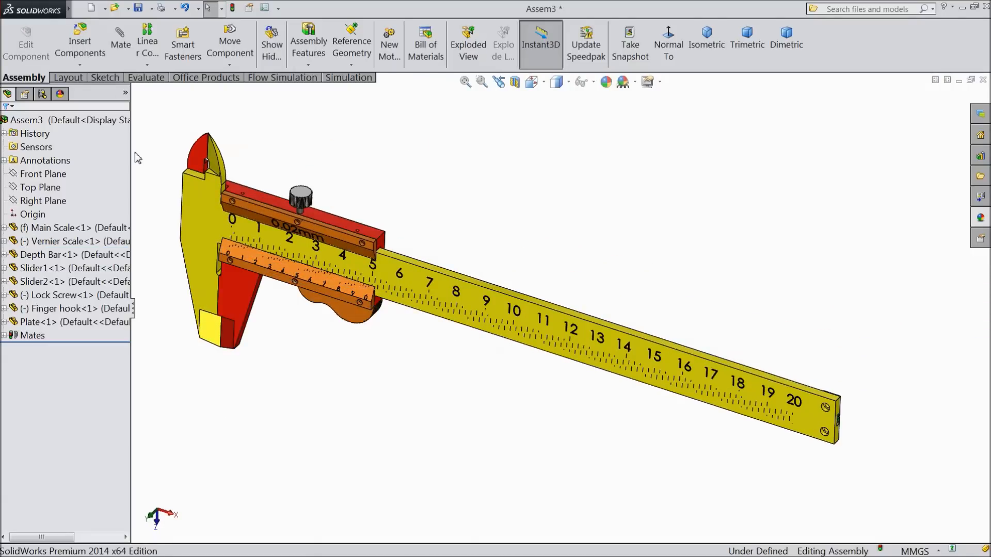
- Insert the M2X2.5 screw and place it next to the two counterbored holes at the Main Scale's end
click(79, 42)
click(61, 369)
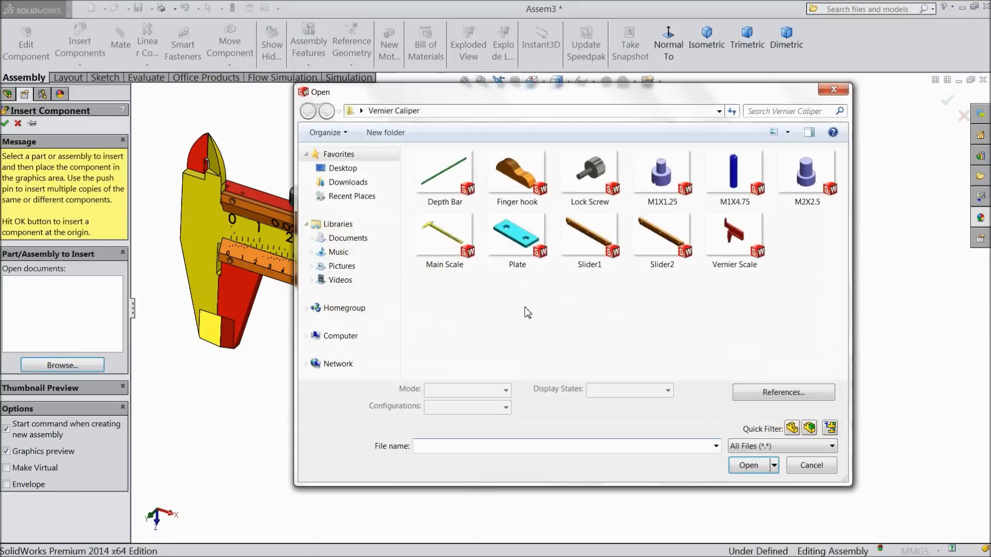
click(801, 204)
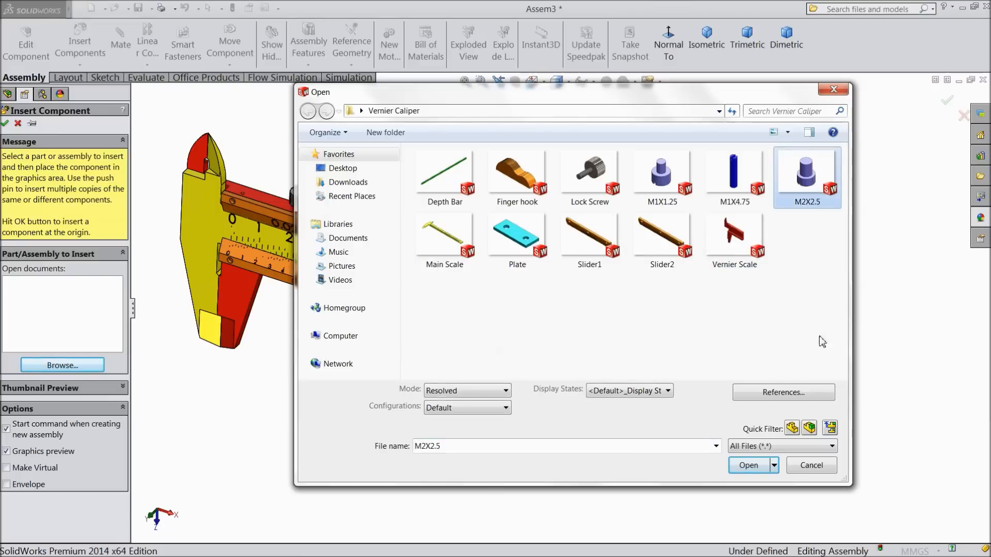
click(749, 466)
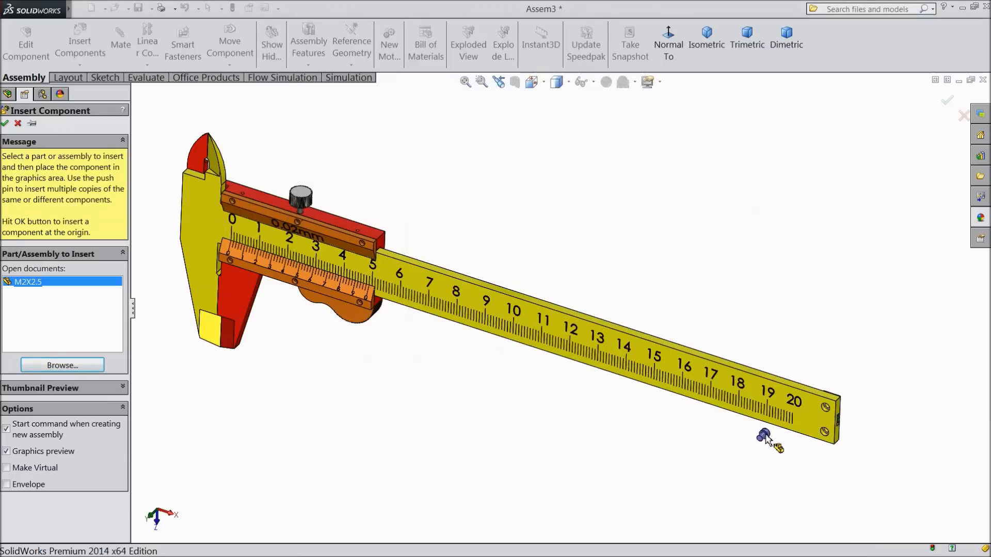
scroll(764, 437, down, 6)
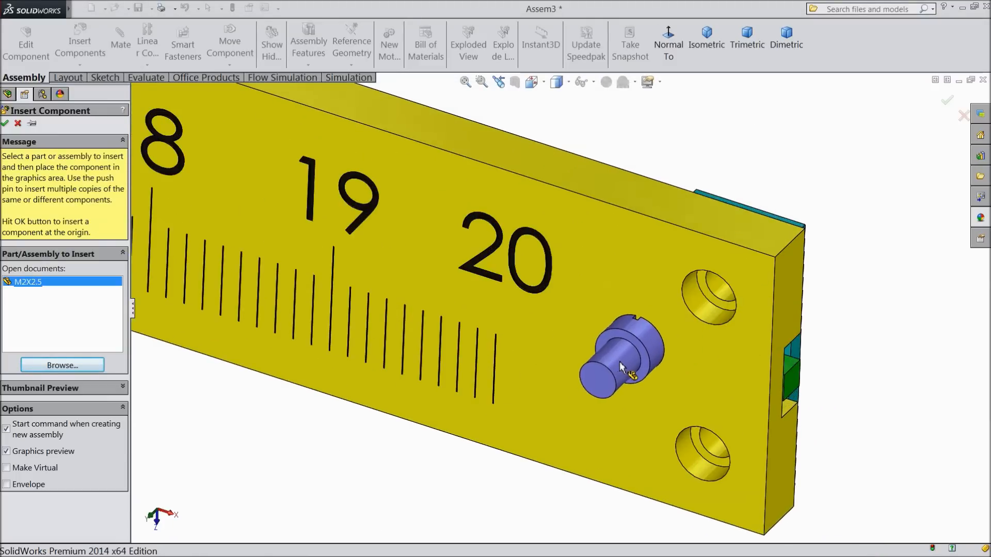
click(623, 370)
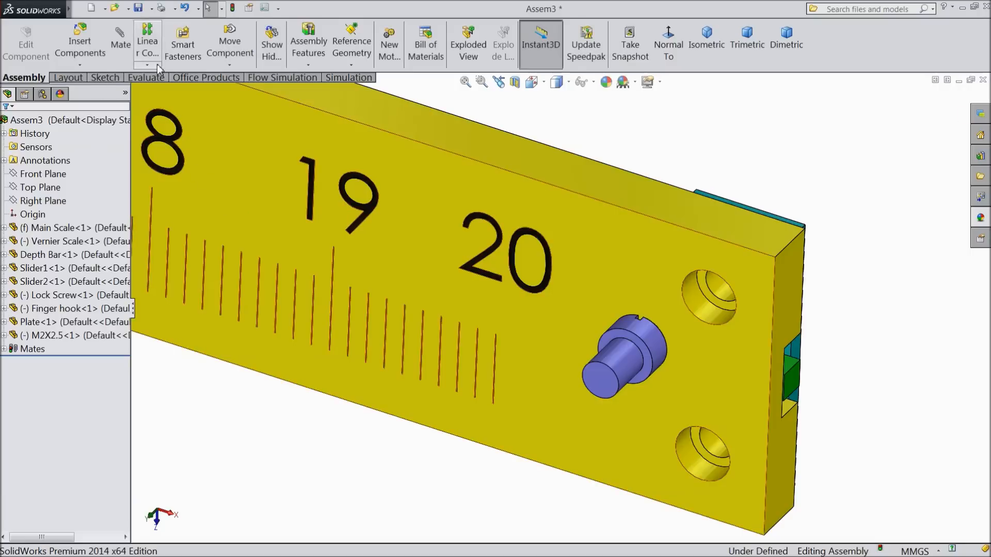
- Rotate the M2X2.5 screw so its slotted head faces outward, and place a copy of it below the Main Scale
click(230, 65)
click(242, 92)
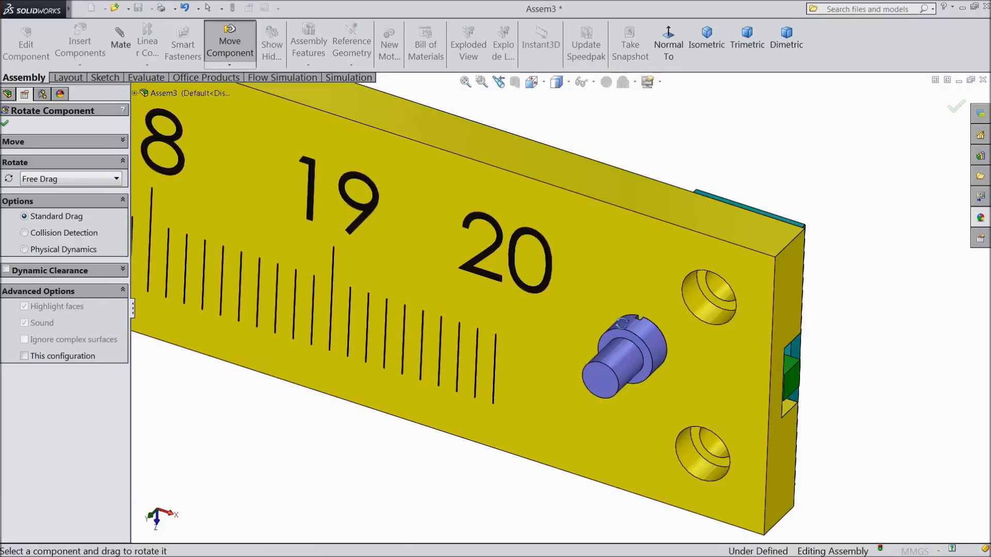
drag(626, 356, 600, 427)
drag(639, 346, 547, 497)
drag(600, 386, 607, 381)
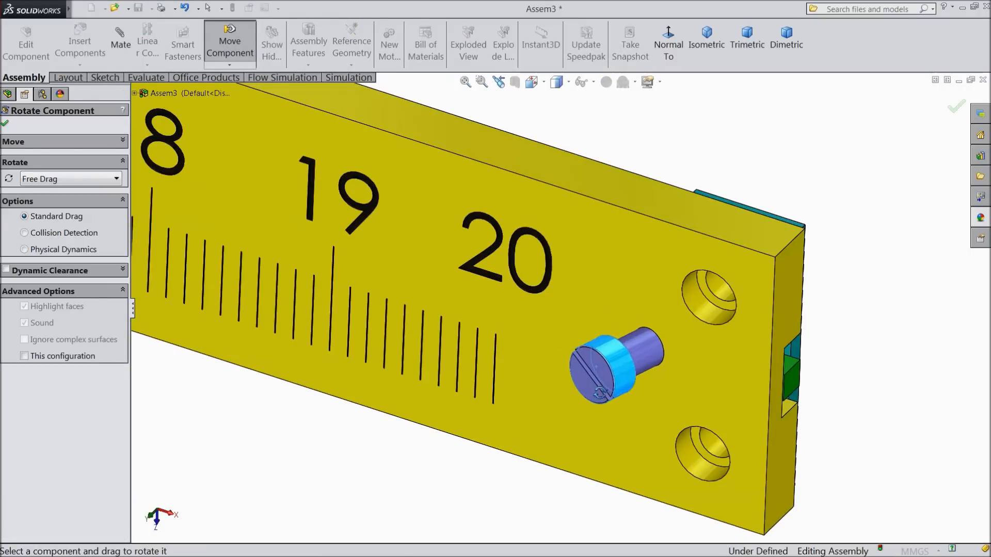
click(5, 122)
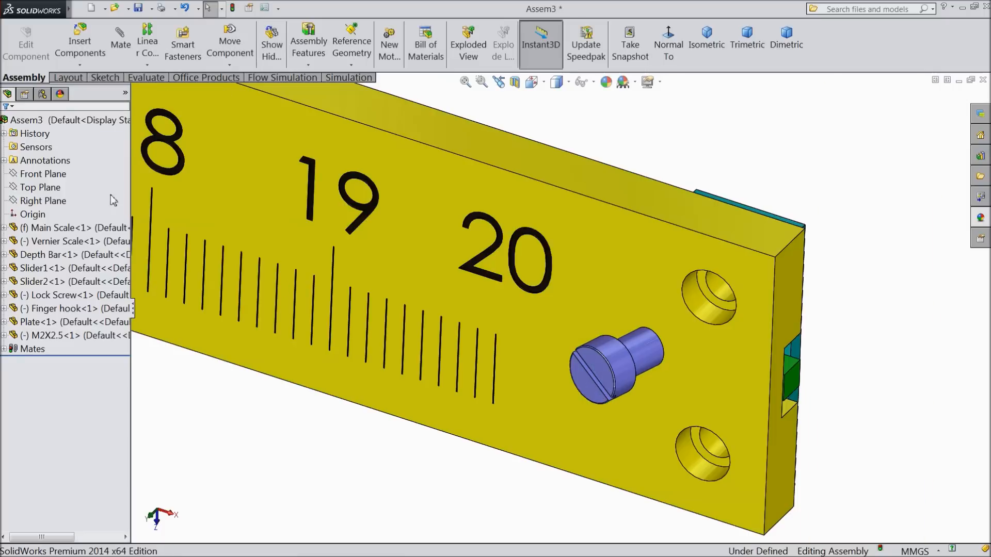
ctrl+drag(619, 356, 514, 485)
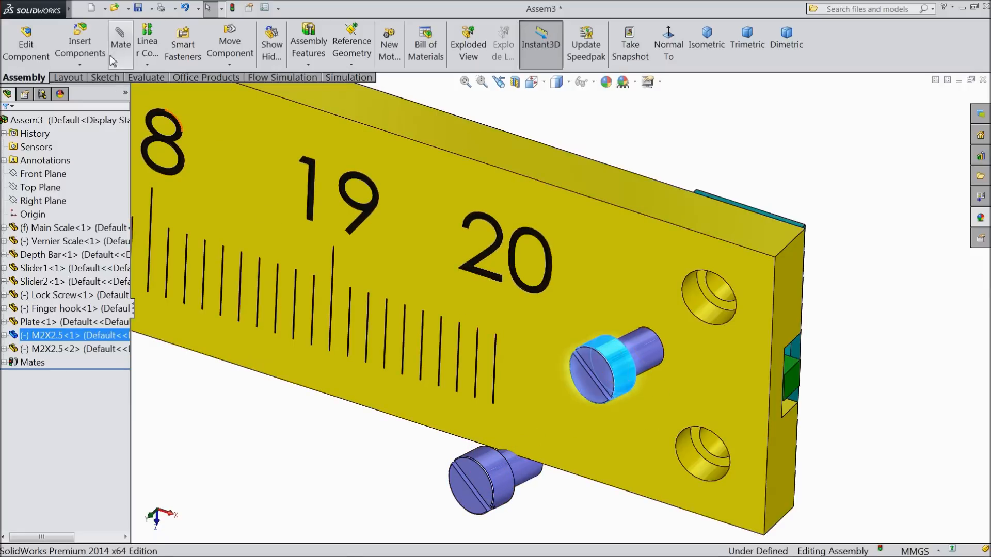
- Mate the first M2X2.5 screw concentric with the Main Scale's upper counterbored hole and its head coincident with the scale's front face
click(246, 453)
click(121, 49)
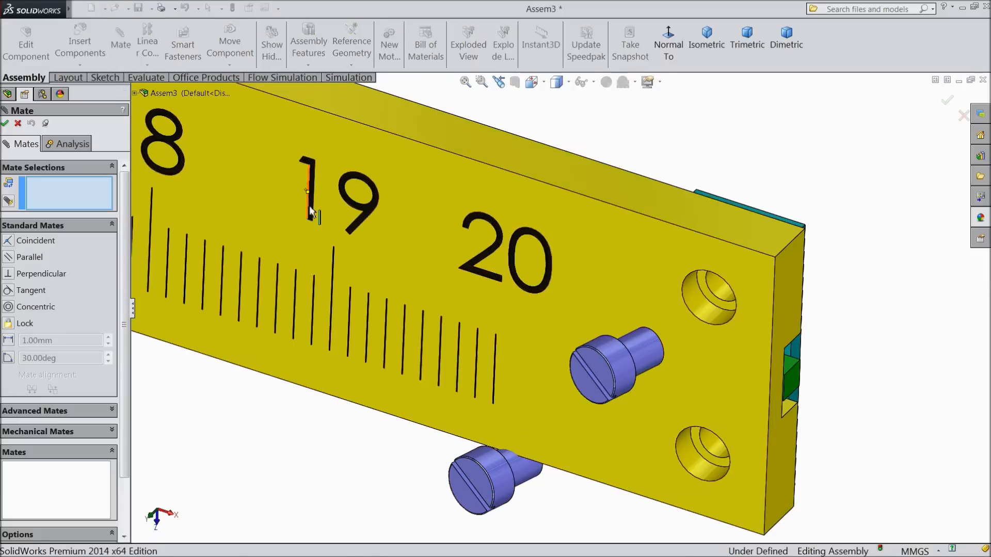
click(649, 351)
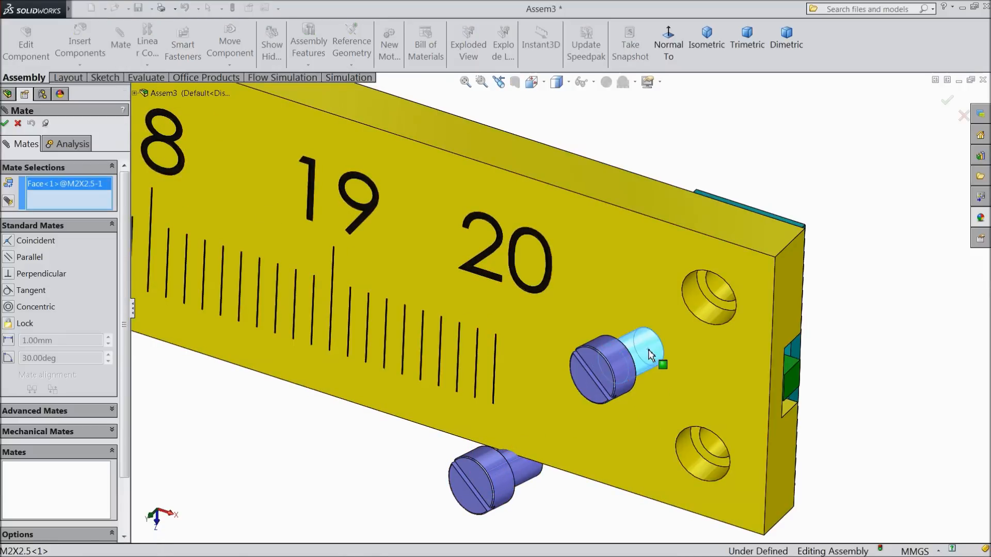
click(721, 299)
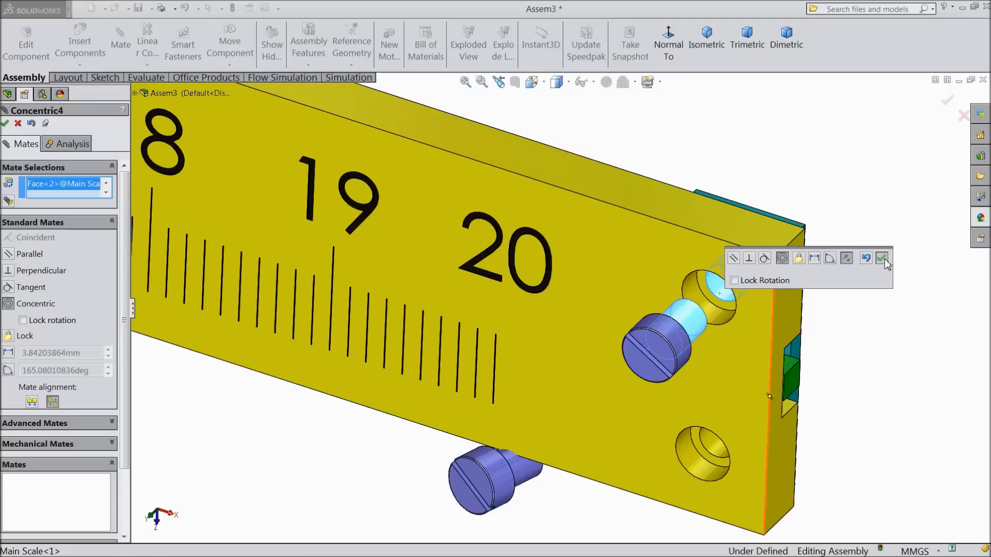
click(881, 258)
click(658, 354)
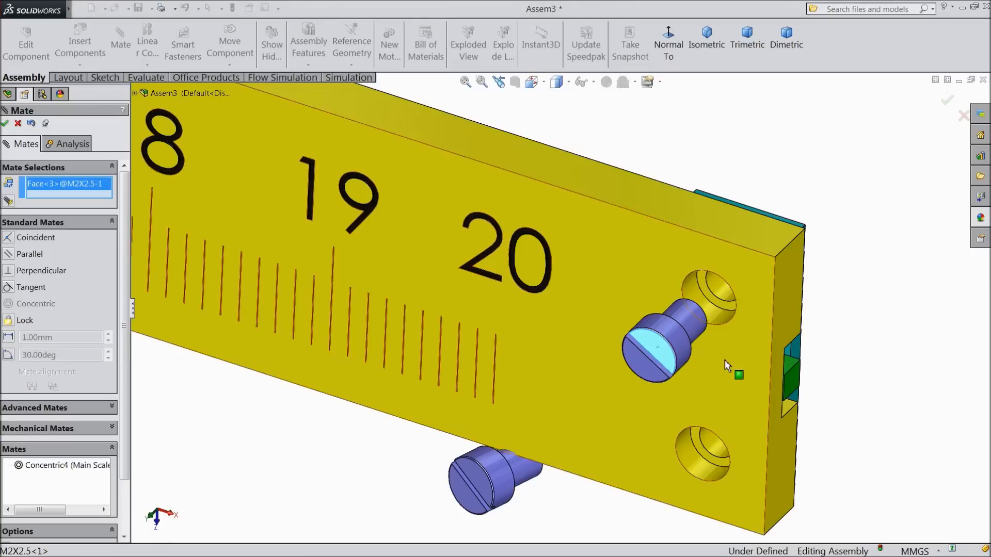
click(740, 370)
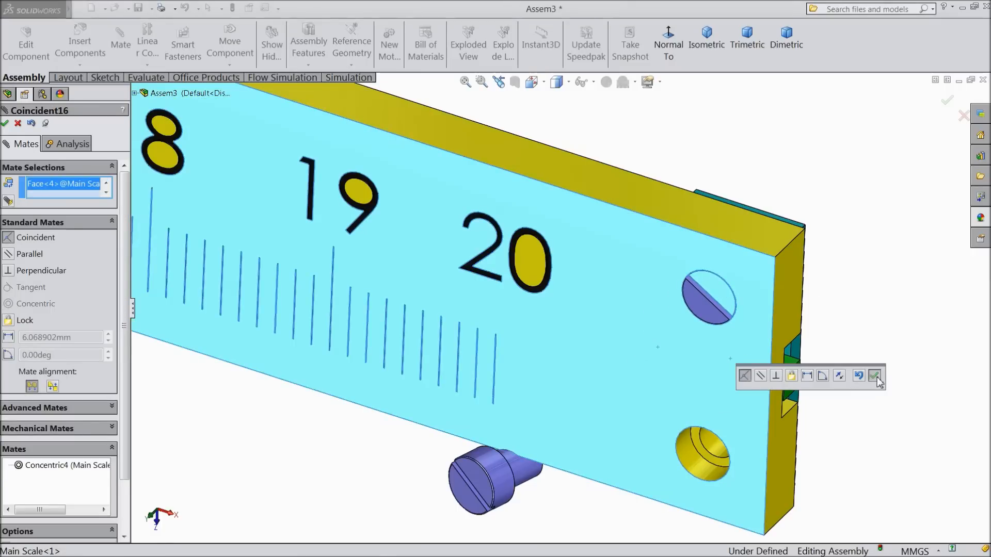
click(874, 376)
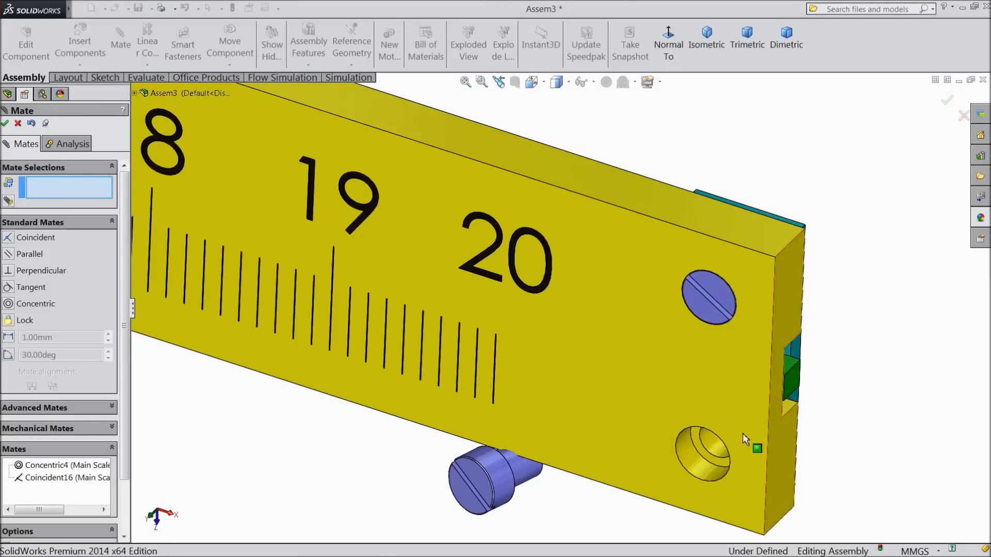
- Mate the second M2X2.5 screw concentric with the lower counterbored hole and its head coincident with the Main Scale's front face
click(525, 481)
click(713, 450)
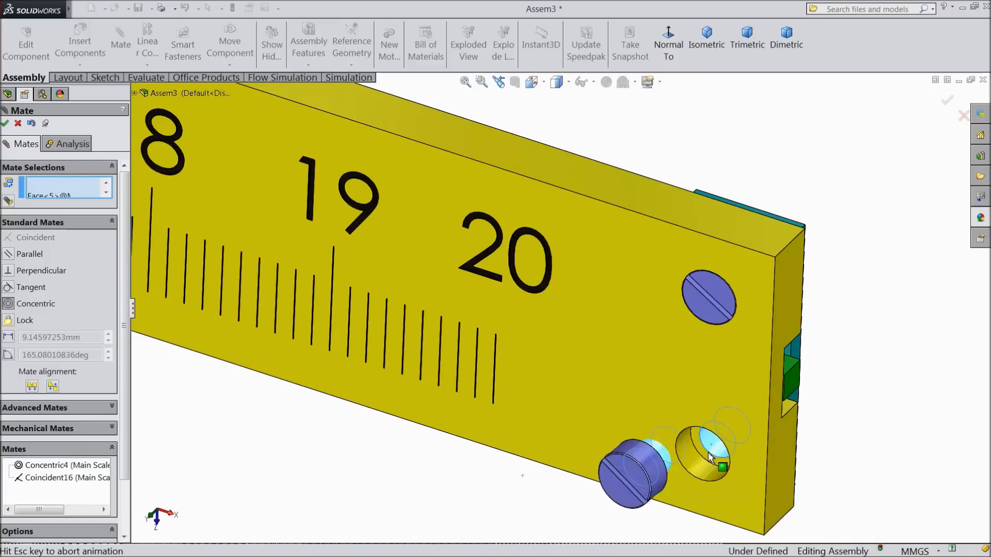
click(870, 470)
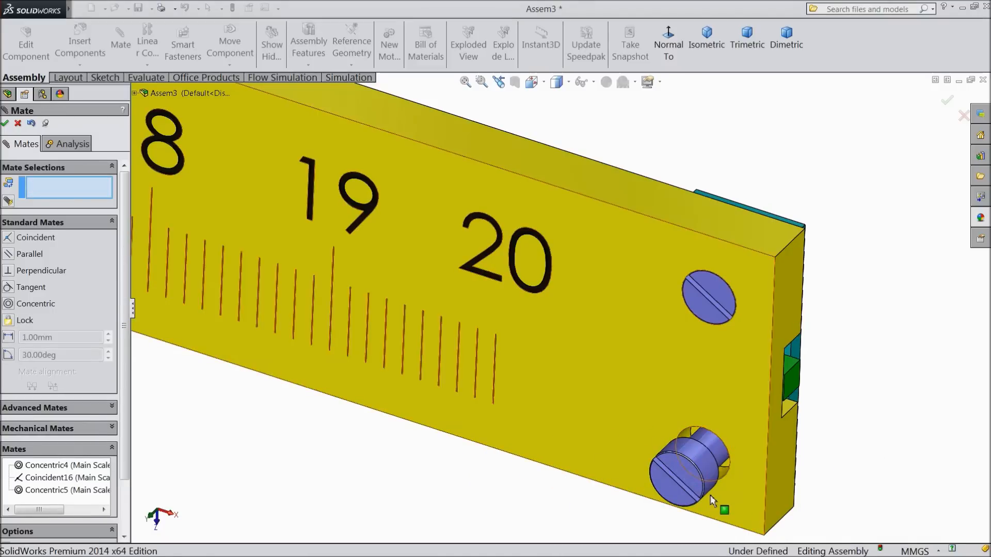
click(688, 478)
click(743, 439)
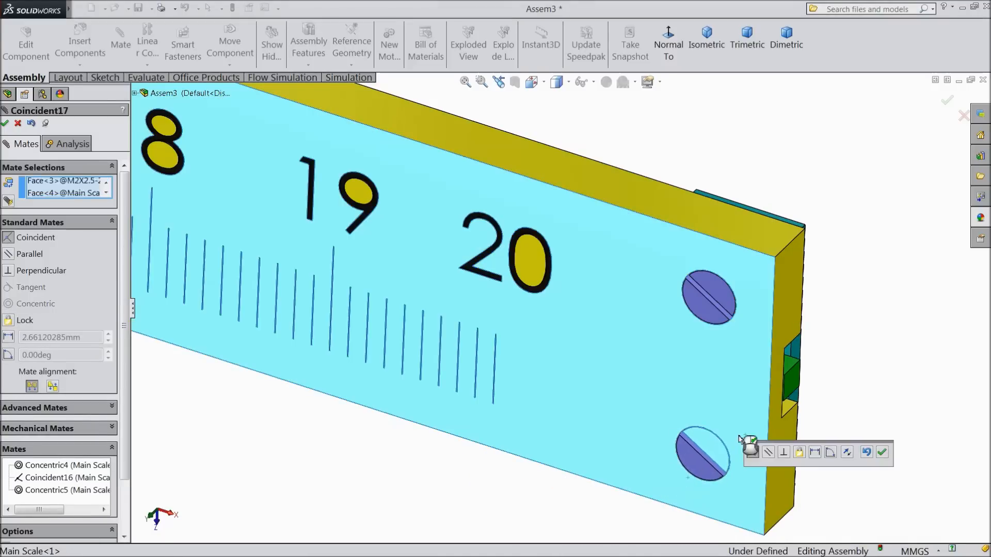
click(882, 453)
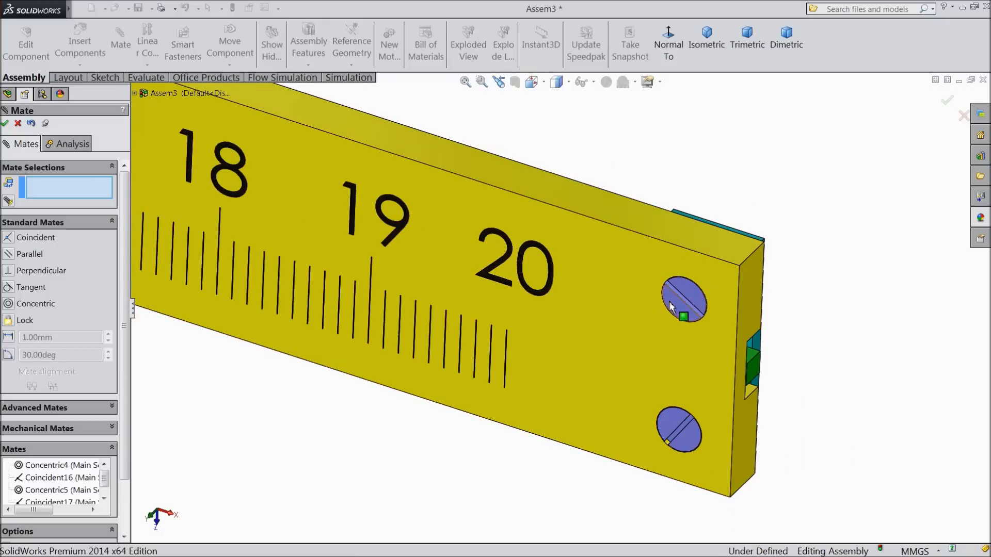
- Examine both fitted M2X2.5 screws and the empty counterbored holes in the two sliders, and end the mating session
scroll(688, 317, up, 3)
mouse_move(710, 283)
middle_down()
mouse_move(606, 358)
mouse_move(694, 316)
mouse_move(706, 265)
mouse_move(692, 284)
middle_up()
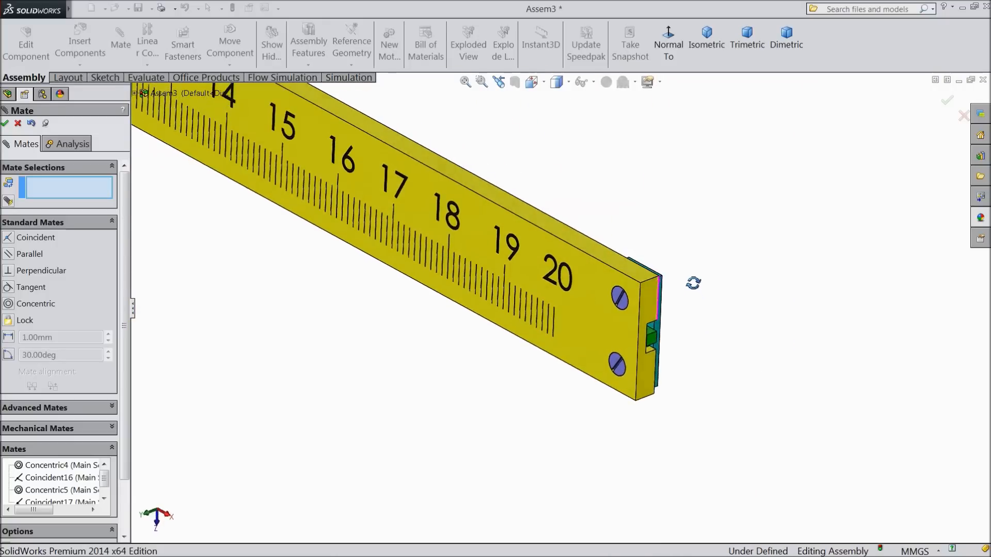
scroll(562, 308, up, 5)
middle_drag(193, 145, 489, 217)
scroll(489, 217, down, 4)
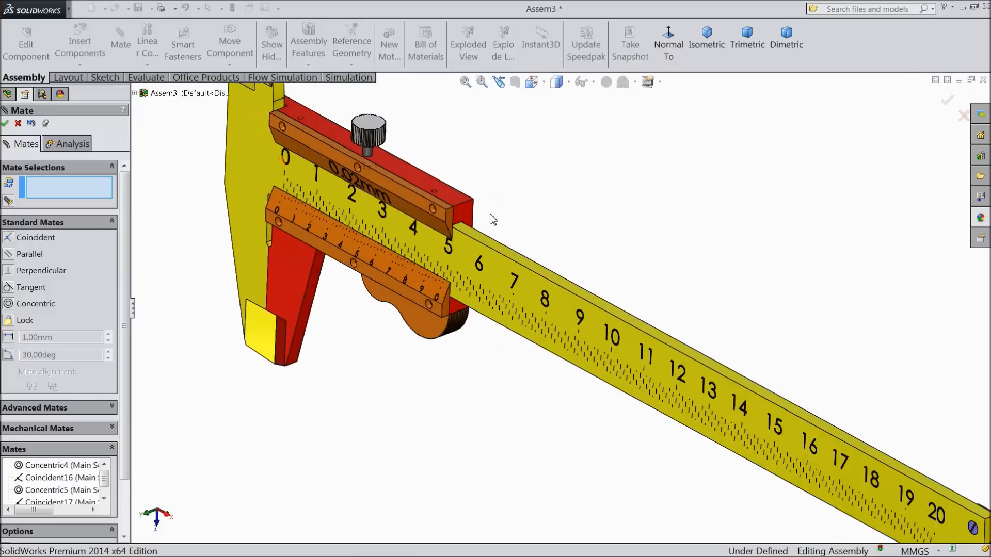
scroll(471, 261, up, 3)
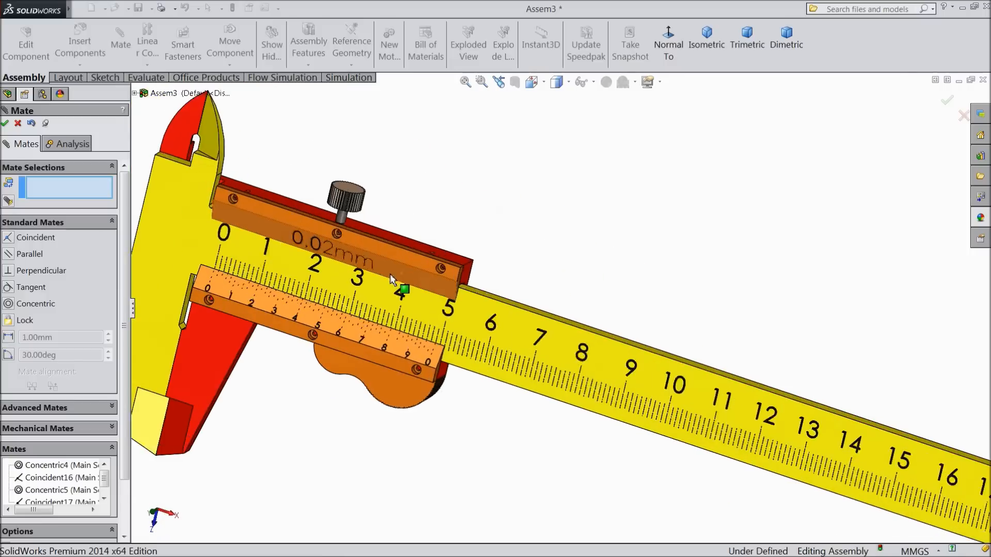
scroll(336, 277, down, 3)
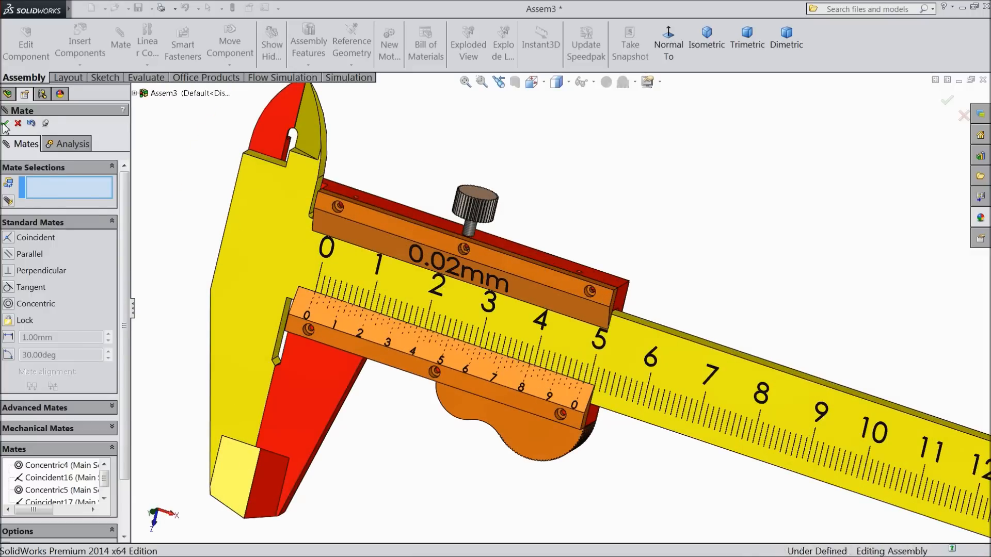
click(5, 124)
- Insert the M1X1.25 screw and place it next to the counterbored hole at the end of Slider1 near scale mark 5
click(91, 48)
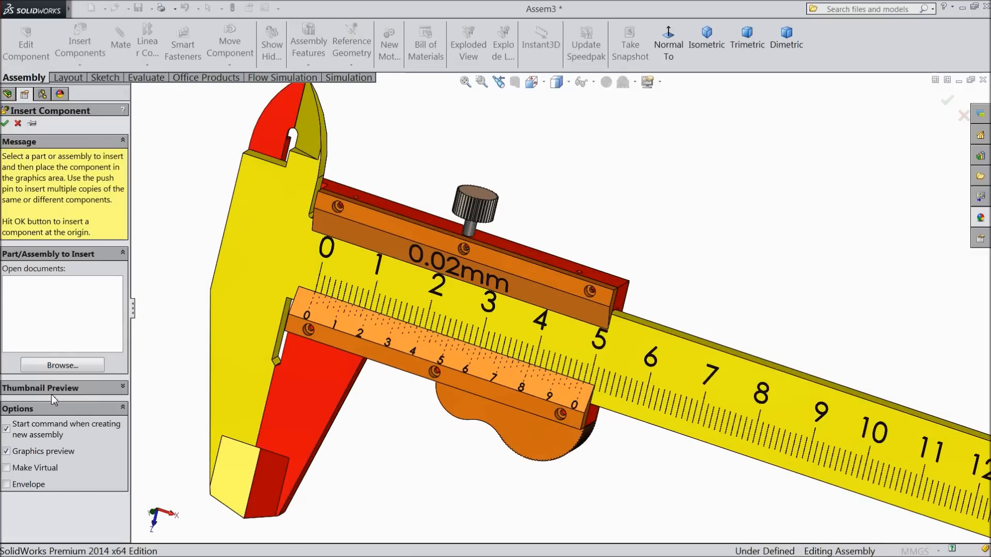
click(58, 367)
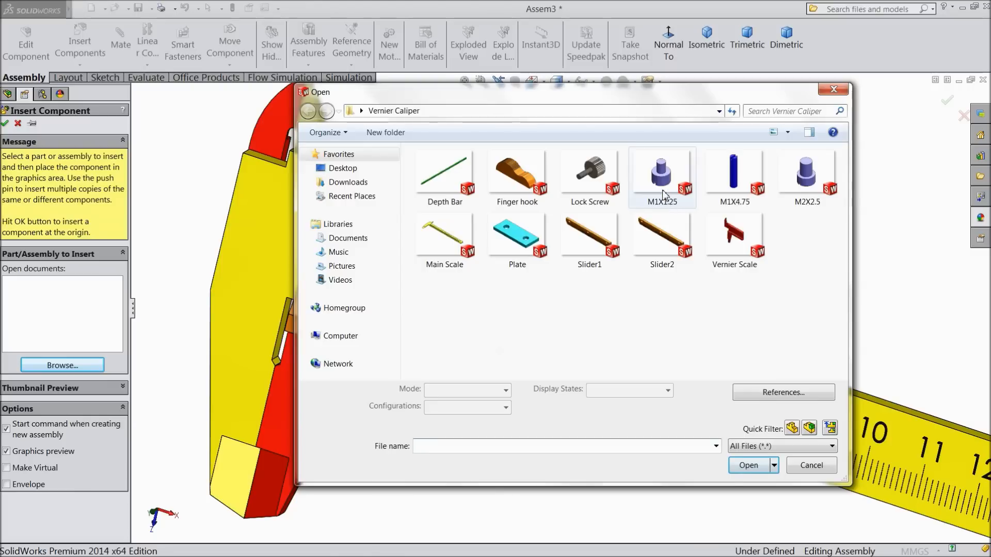
click(663, 195)
click(747, 465)
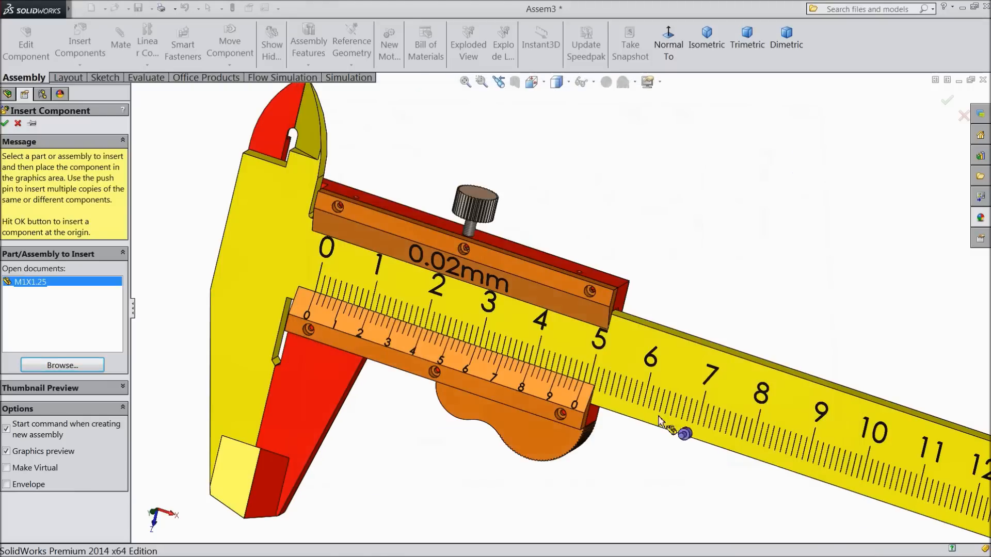
scroll(581, 304, down, 10)
click(549, 276)
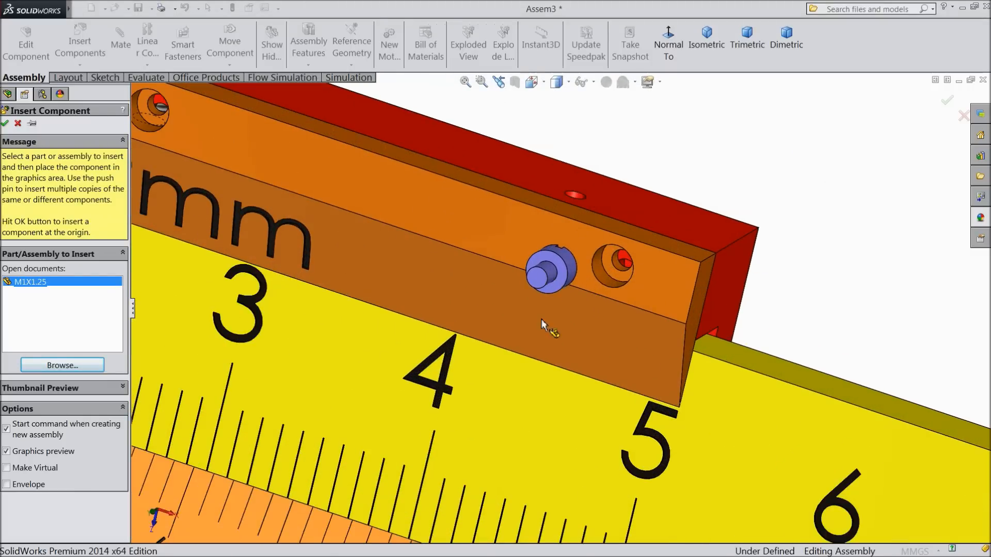
- Rotate the M1X1.25 screw freely so its slotted head faces outward and its shank points toward Slider1
click(223, 65)
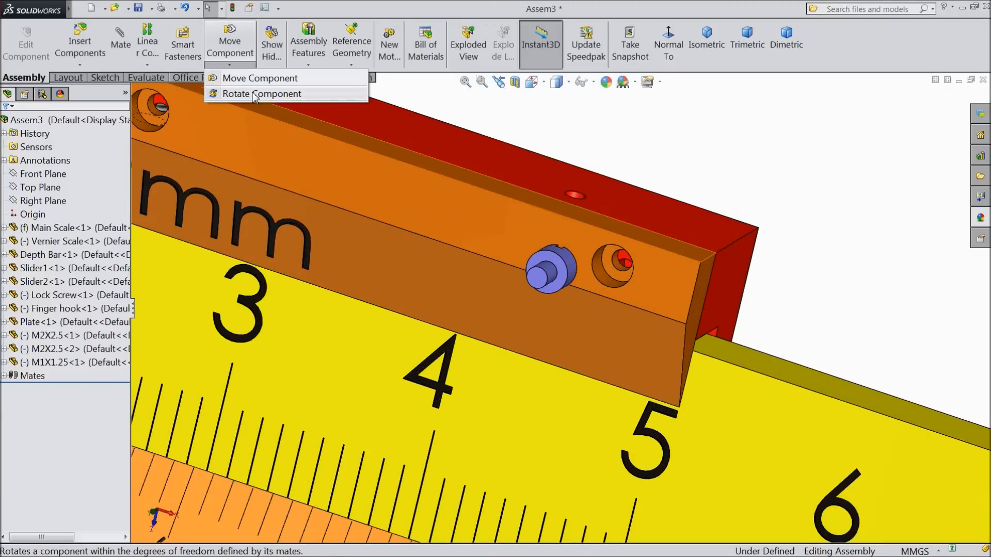
click(255, 96)
drag(553, 279, 459, 318)
drag(572, 262, 472, 352)
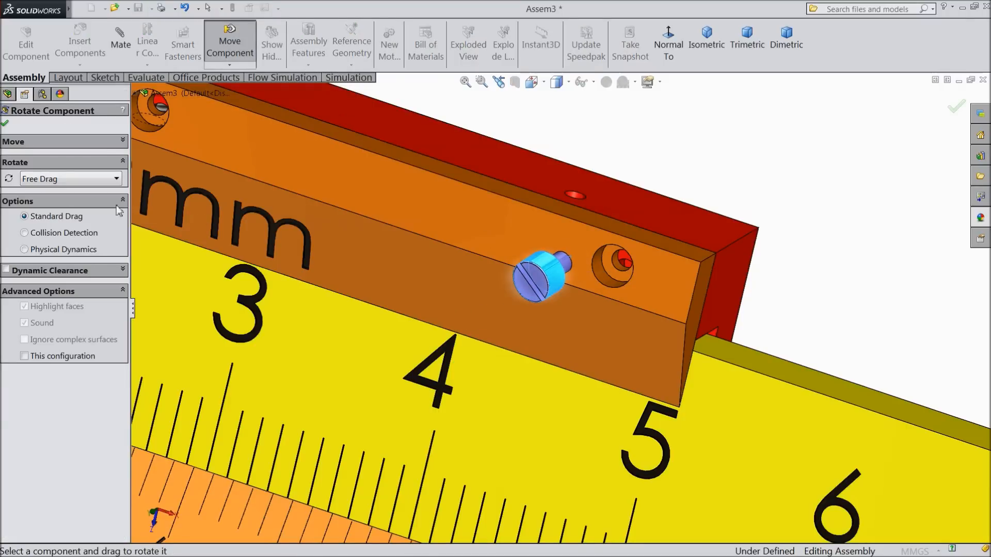
click(5, 125)
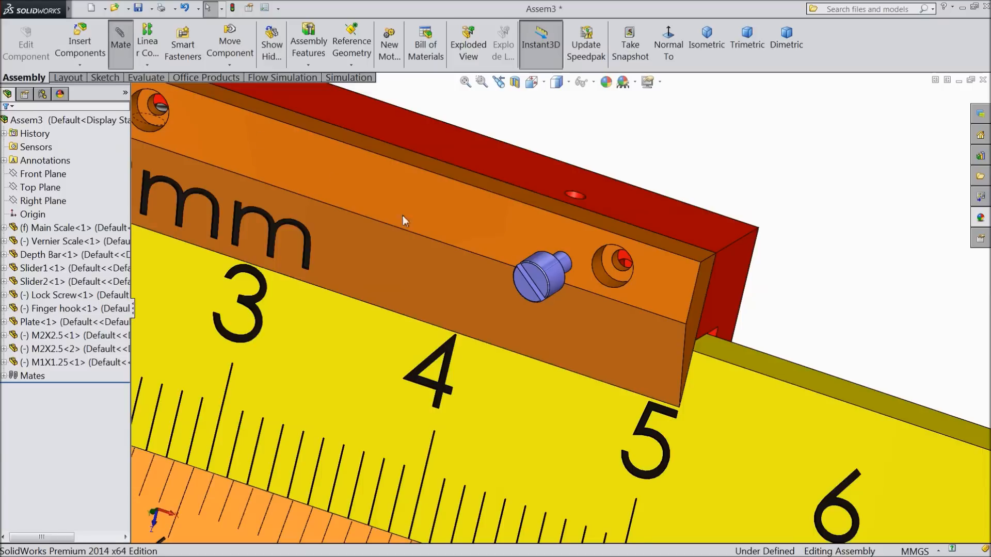
- Mate the M1X1.25 screw concentric with Slider1's end hole and its head coincident with the slider's front face, and end mating
scroll(592, 287, down, 2)
click(556, 263)
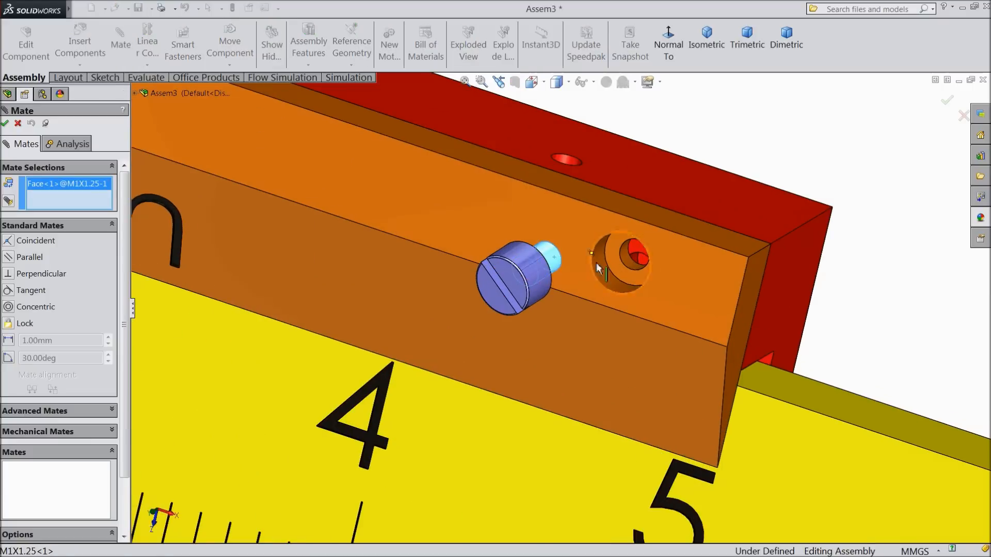
click(628, 267)
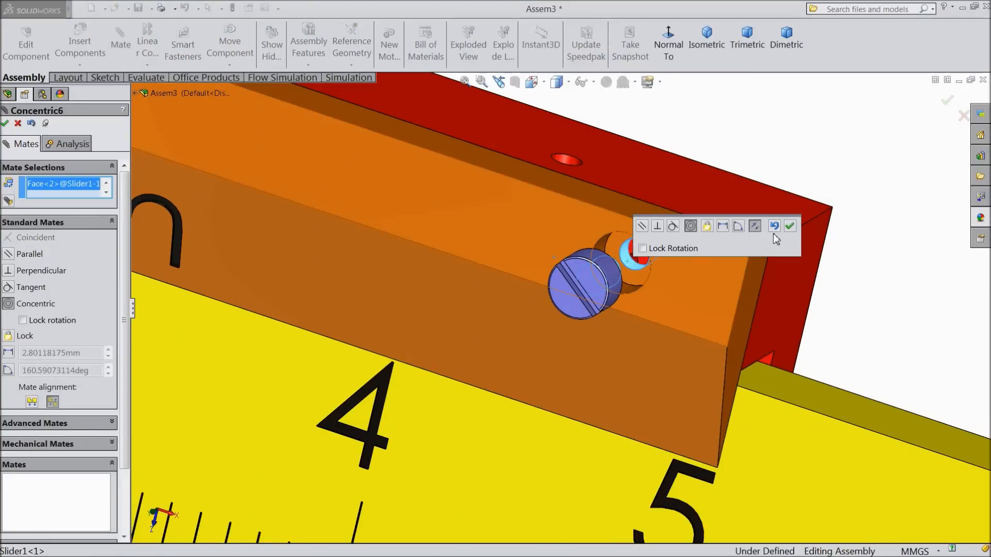
click(791, 227)
click(642, 290)
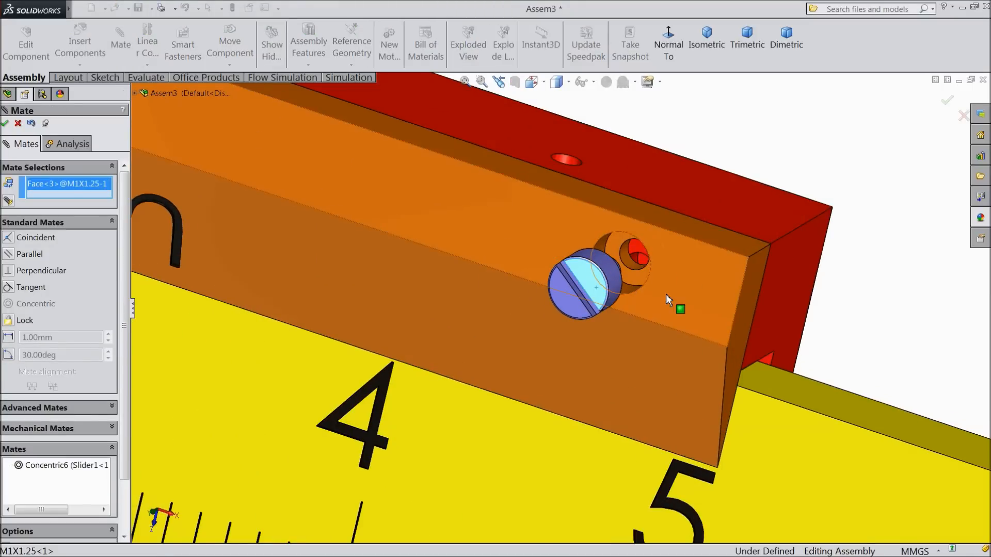
click(679, 298)
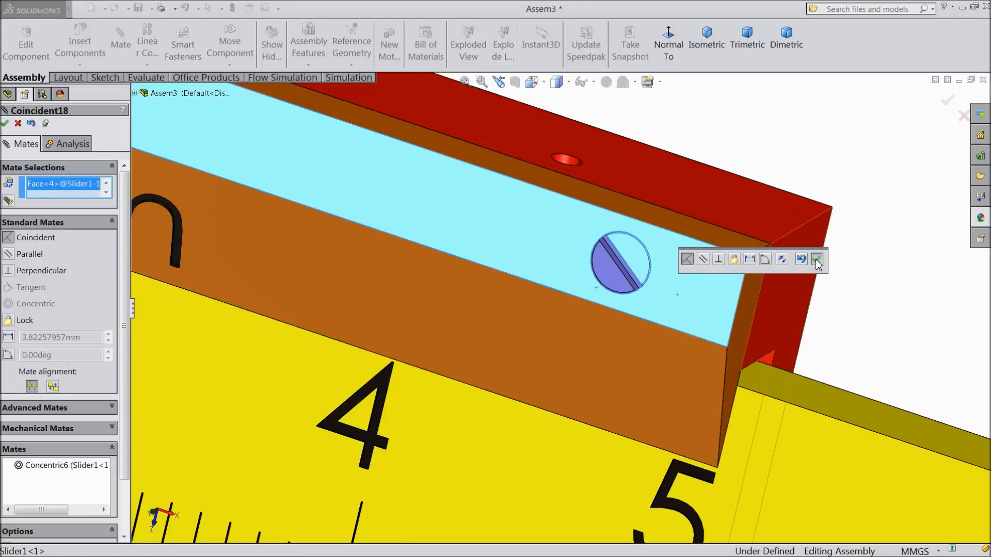
click(815, 259)
click(17, 124)
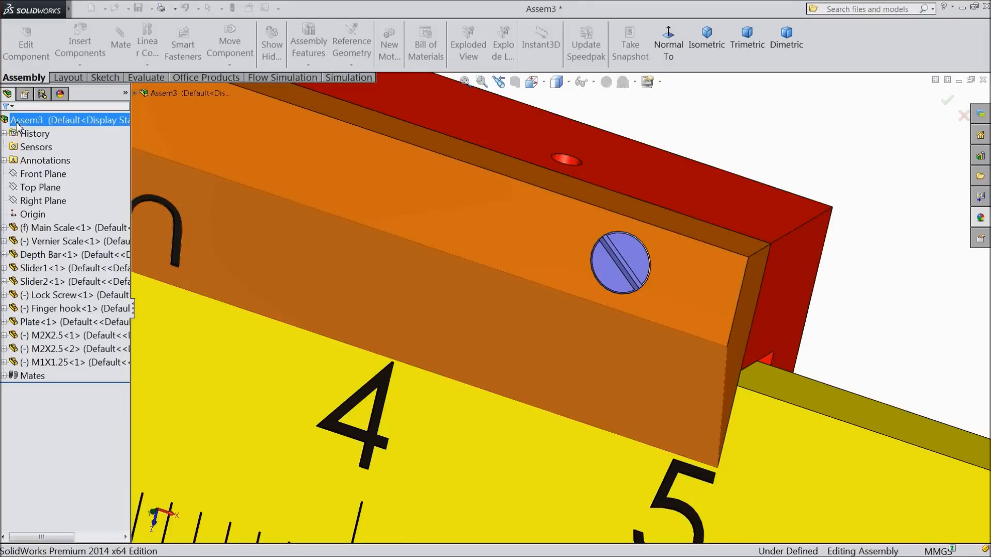
- Start a Copy with Mates operation on the M1X1.25 screw fitted in Slider1's end hole
click(79, 65)
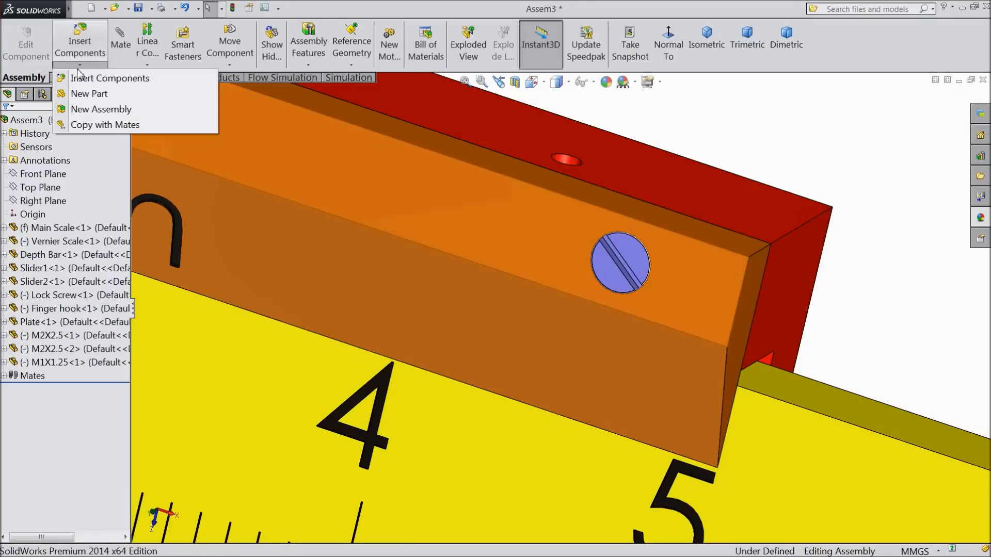
click(103, 127)
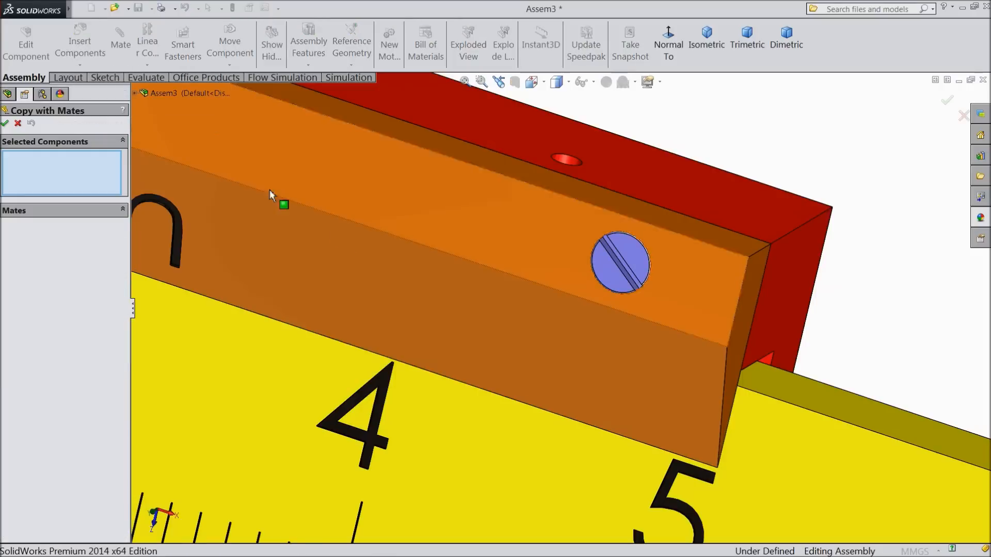
scroll(529, 335, up, 4)
scroll(595, 309, down, 1)
scroll(595, 308, down, 1)
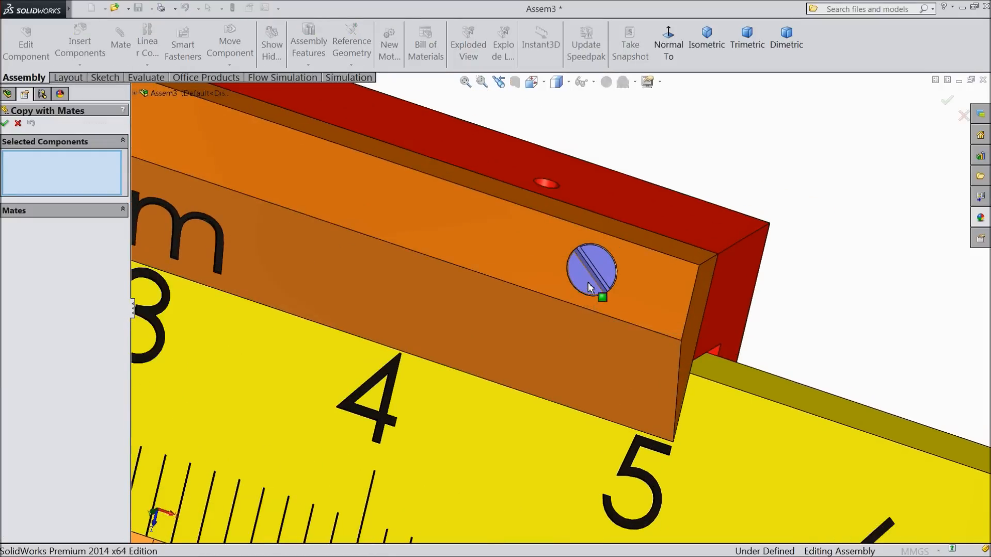
click(588, 282)
- Assign the face of Slider1's middle counterbored hole as the new concentric reference for the copied M1X1.25 screw
click(48, 354)
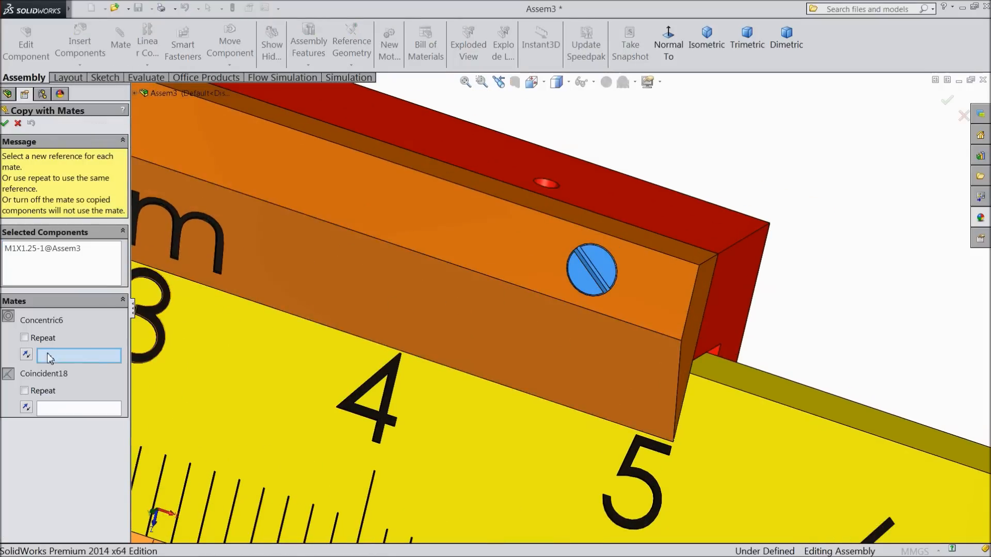
scroll(258, 325, up, 2)
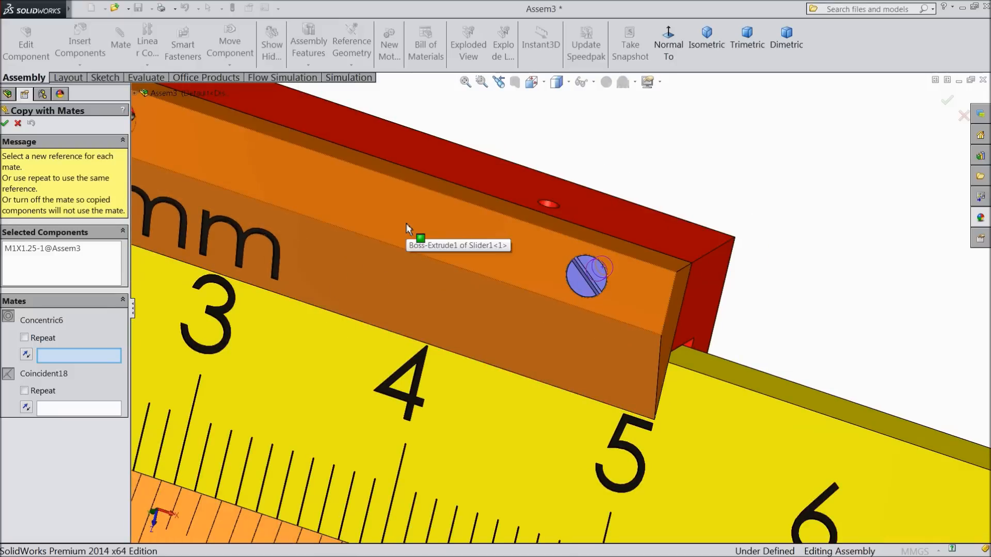
scroll(331, 228, up, 2)
scroll(281, 190, down, 3)
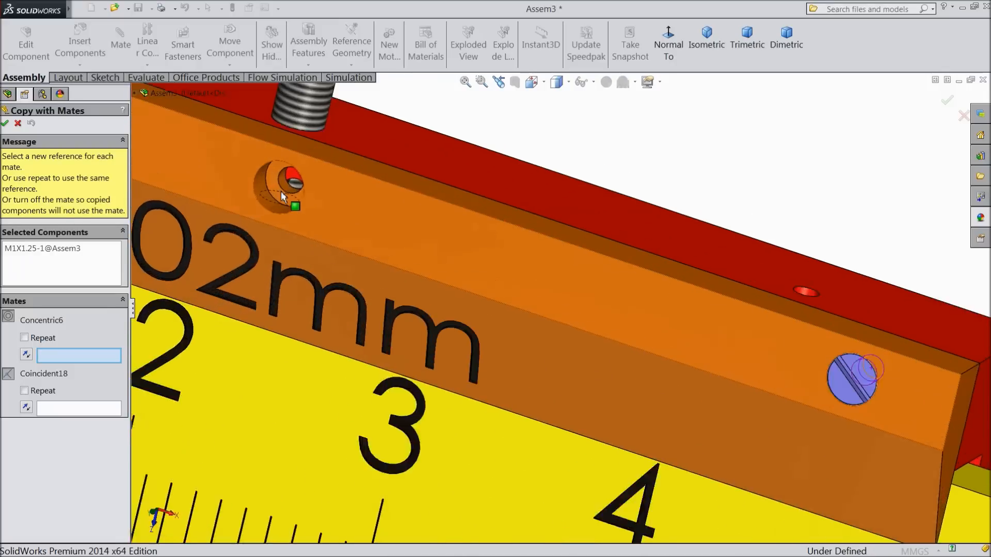
scroll(280, 191, down, 1)
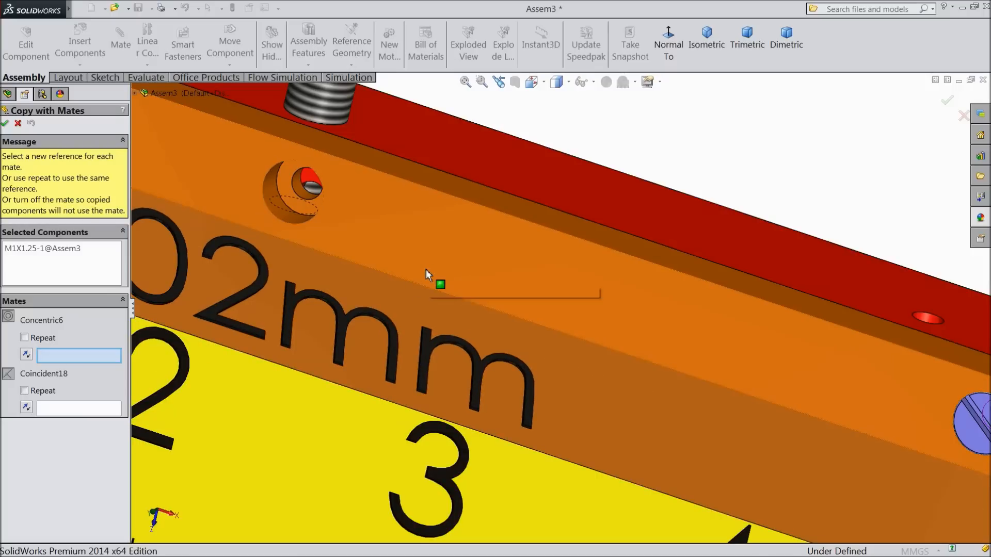
click(441, 273)
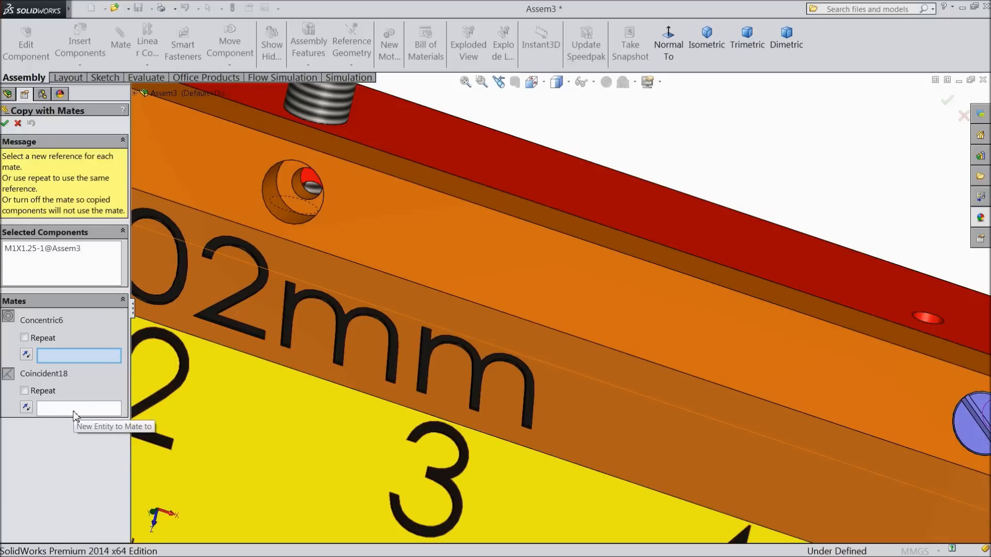
click(271, 190)
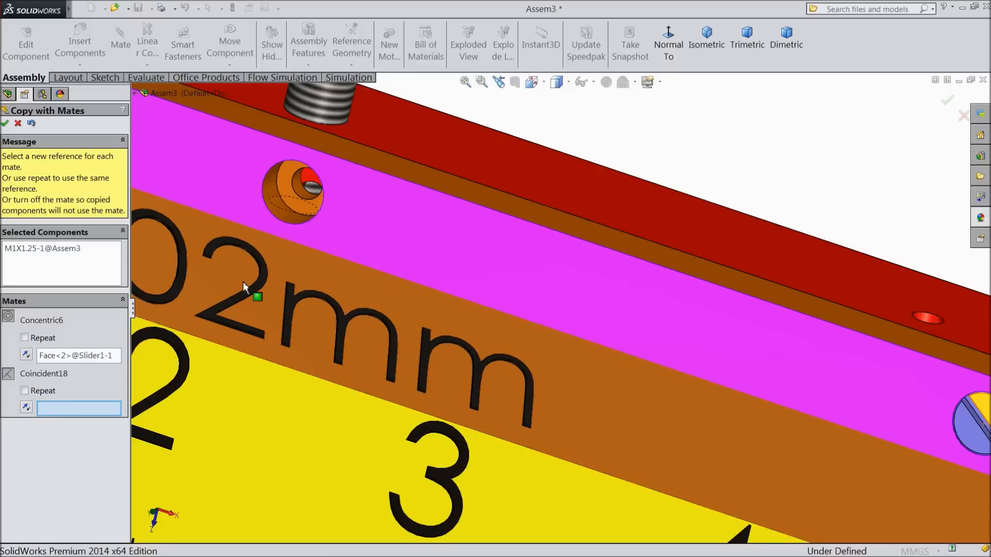
- Set Slider1's front face as the copied M1X1.25 screw's coincident reference and place the copy in the middle hole
click(416, 253)
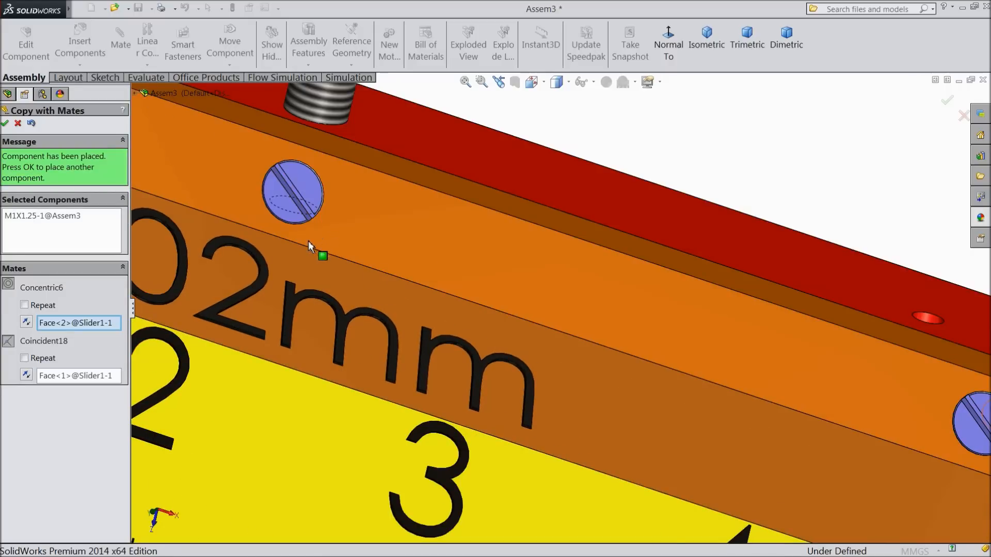
scroll(308, 240, up, 3)
click(5, 123)
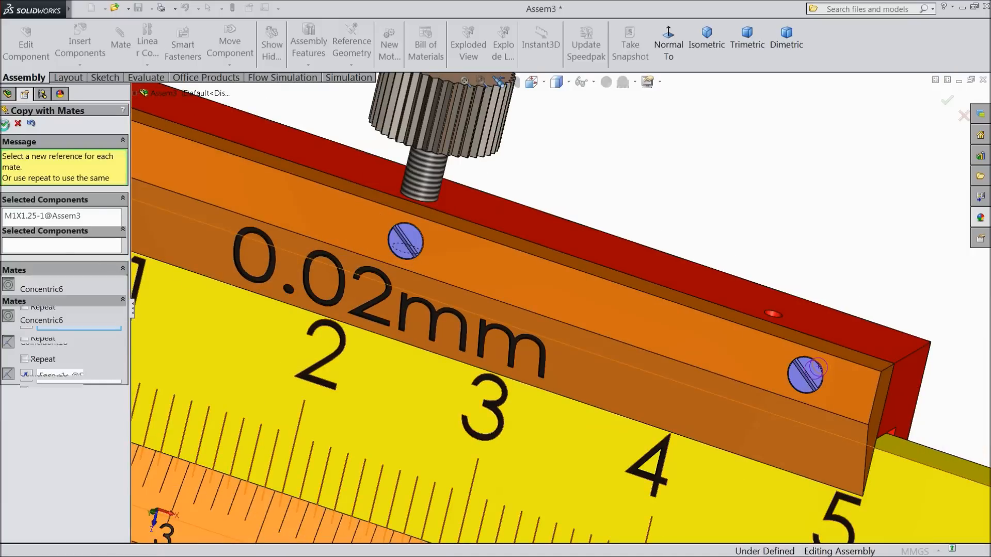
- Place another M1X1.25 copy in Slider1's empty end hole near the 0 mark, referencing the hole face and the slider's front face
scroll(206, 292, up, 2)
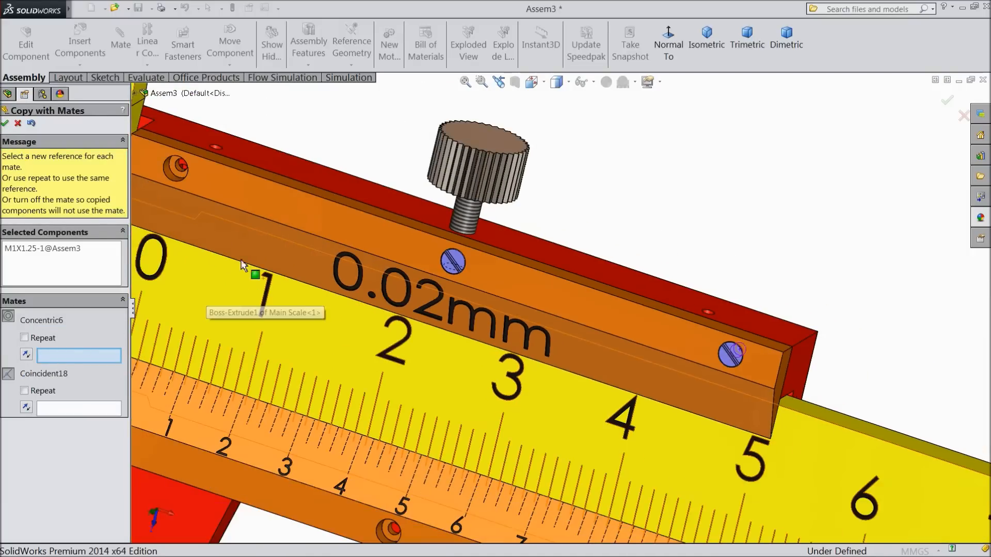
scroll(177, 180, down, 3)
click(240, 206)
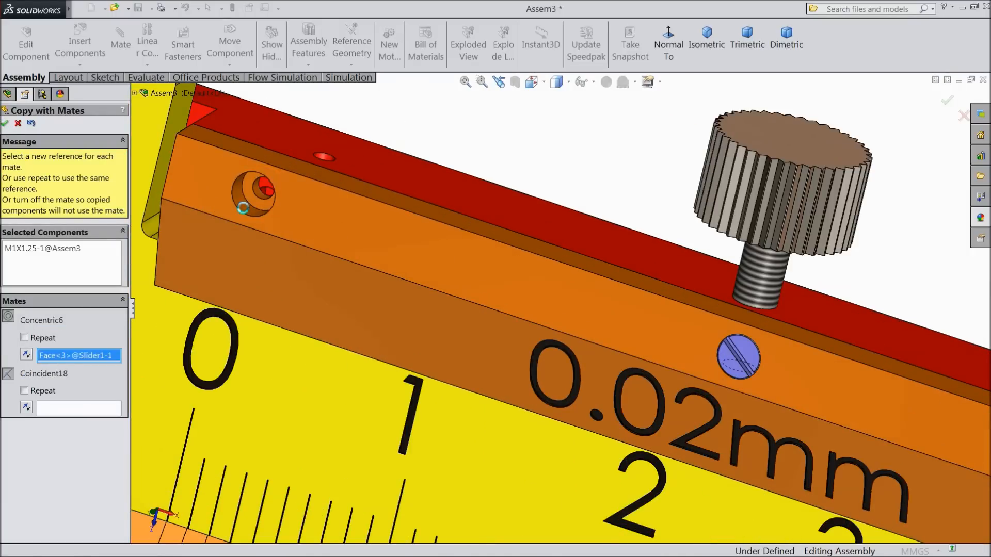
click(372, 239)
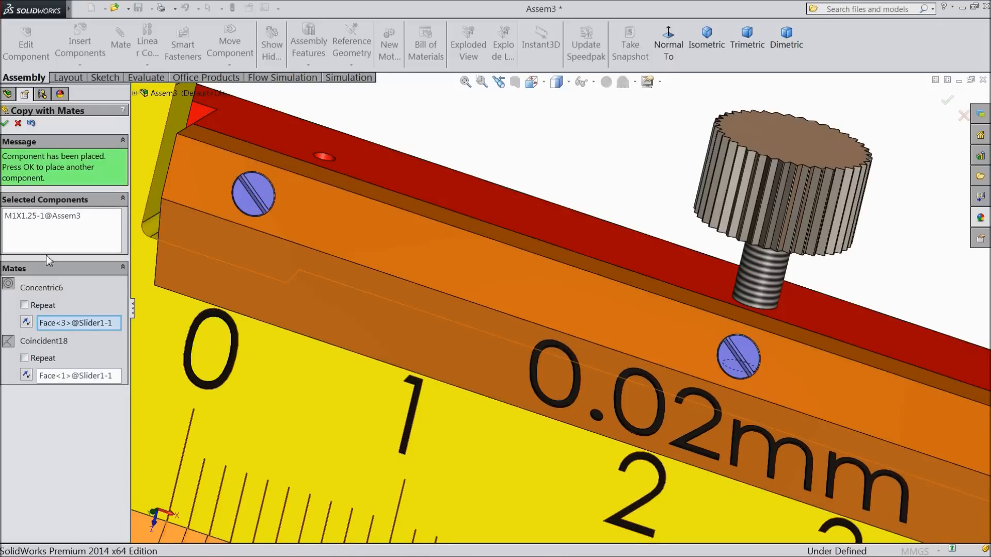
click(5, 124)
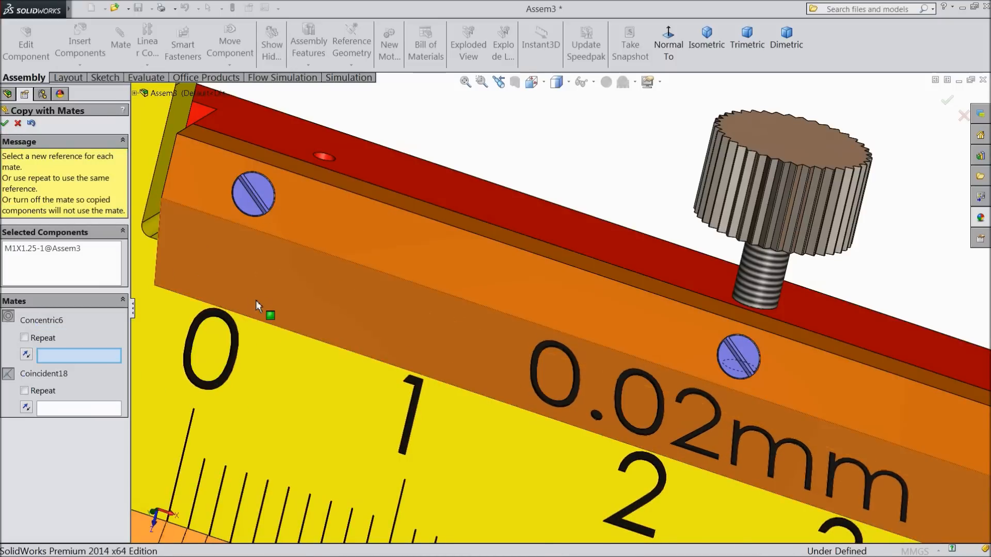
- Place an M1X1.25 copy in Slider2's end hole beyond the 9 mark, using the hole face and Slider2's front face as references
scroll(255, 299, up, 5)
scroll(680, 491, down, 10)
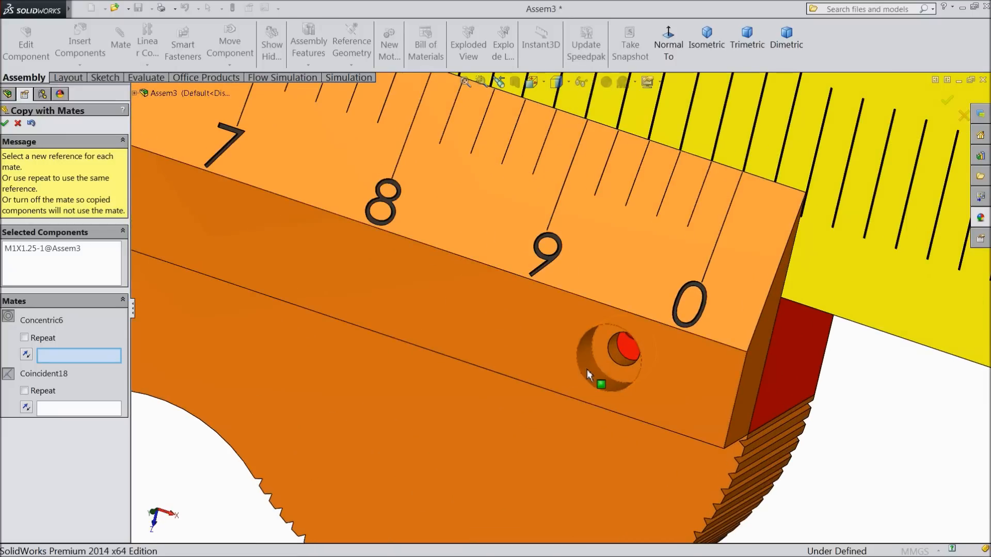
click(591, 379)
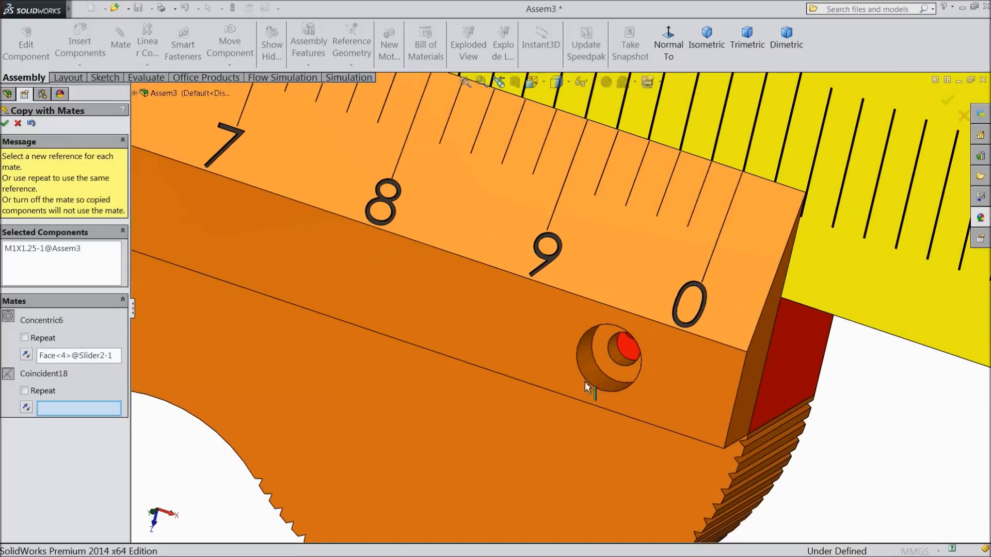
click(529, 357)
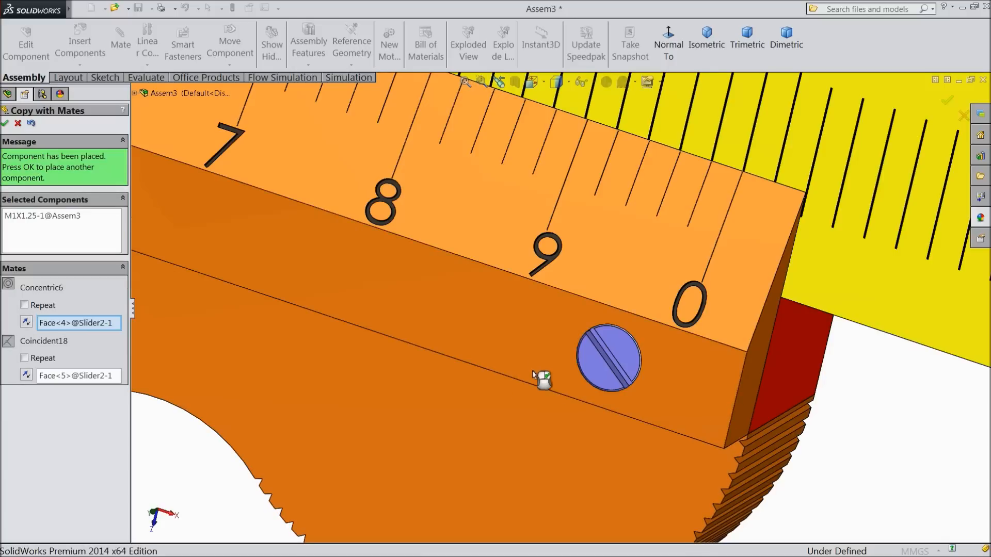
scroll(429, 318, up, 3)
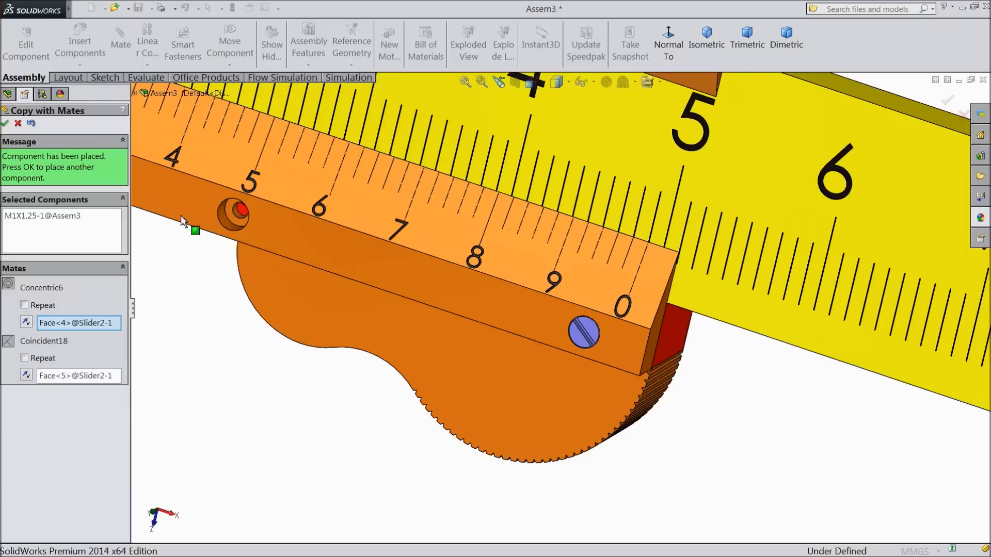
scroll(243, 227, down, 6)
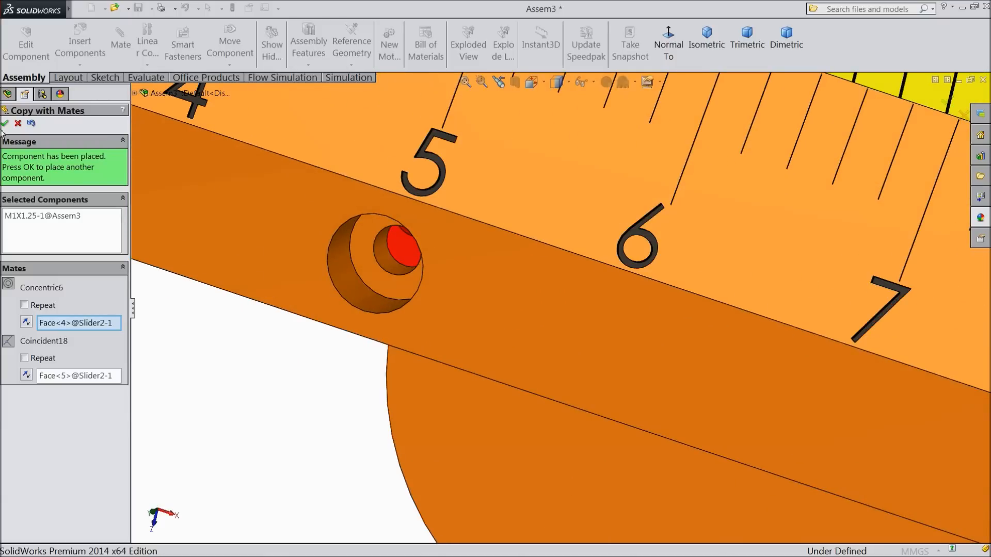
click(4, 123)
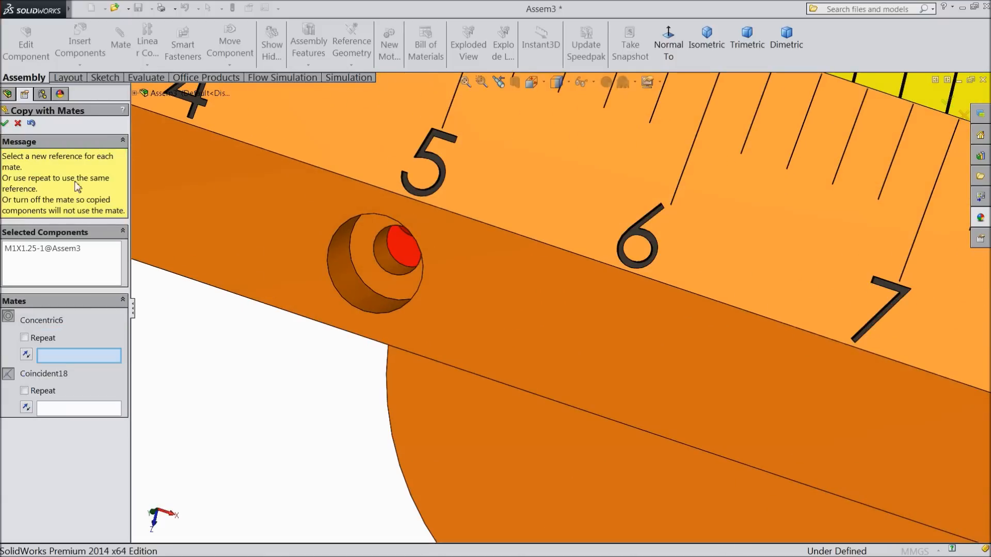
- Place an M1X1.25 copy in Slider2's middle hole below the 5 mark, referencing the hole face and the slider's front face
click(355, 293)
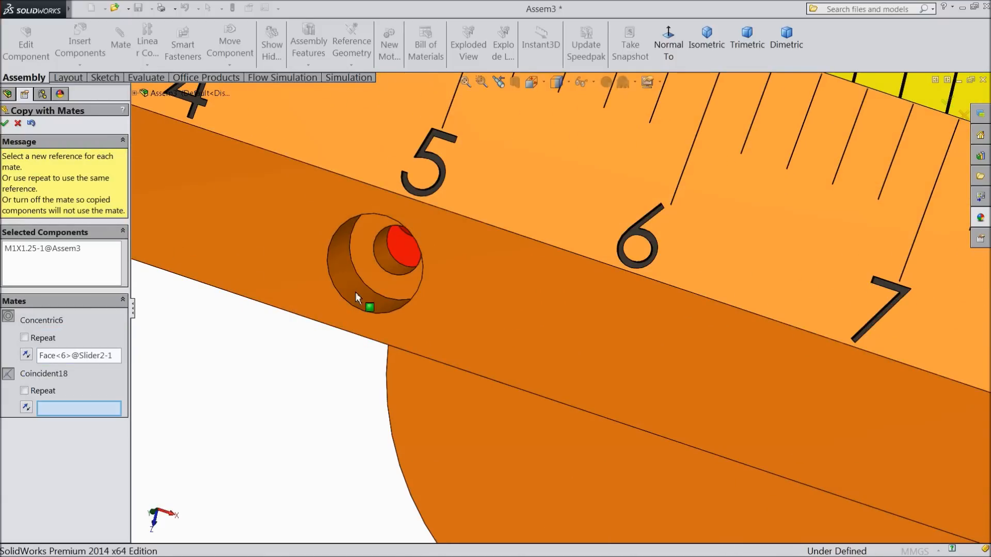
click(257, 261)
scroll(360, 283, up, 5)
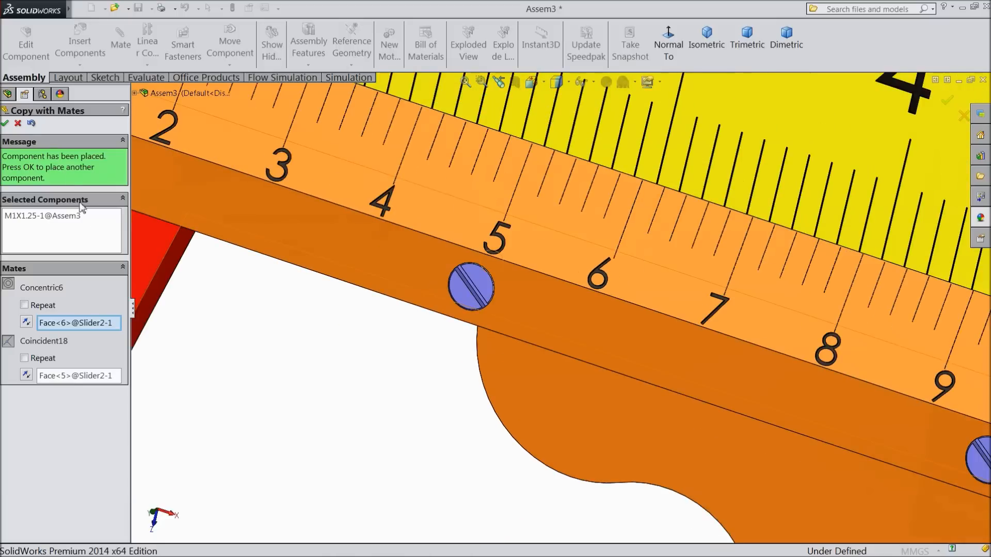
click(4, 123)
- Place an M1X1.25 copy in Slider2's remaining end hole below the starting 0 mark, referencing the hole face and front face
scroll(268, 246, up, 3)
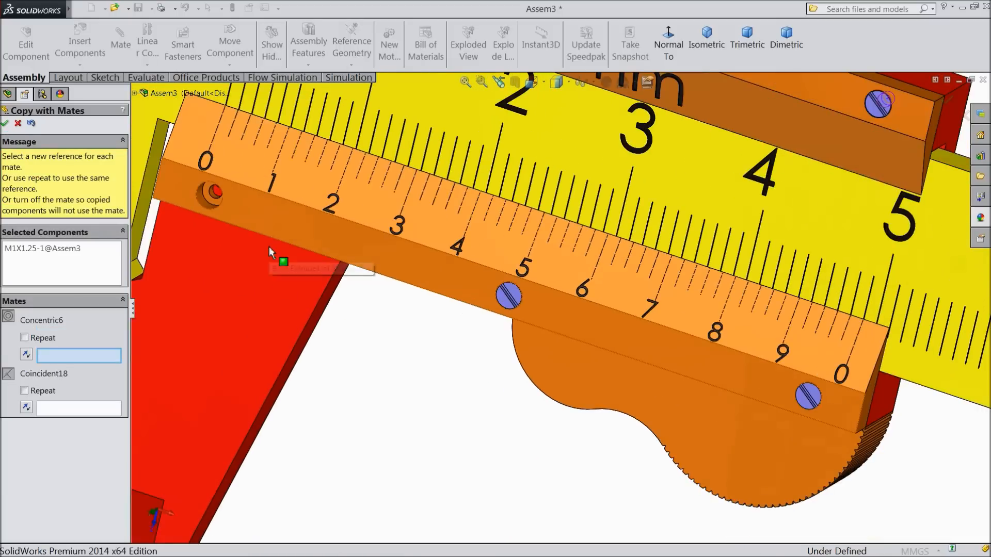
scroll(299, 245, down, 4)
click(285, 250)
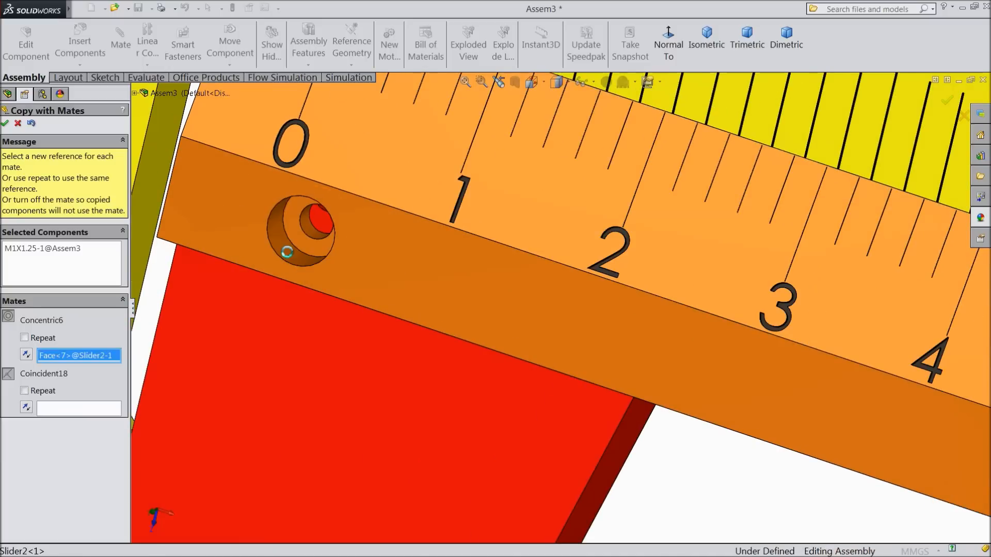
click(230, 233)
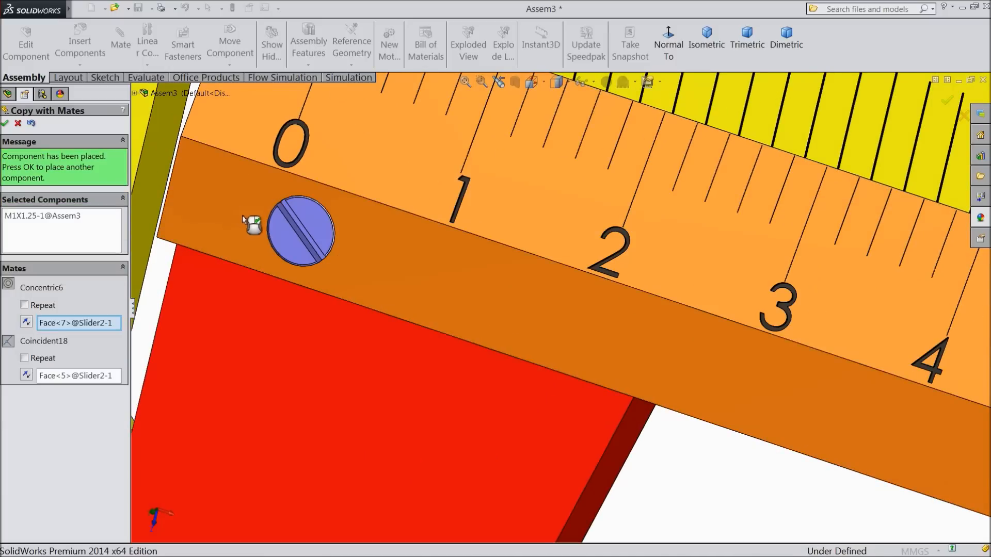
click(4, 123)
- Check the M1X1.25 screws fitted along both sliders and end the Copy with Mates operation
scroll(325, 306, up, 6)
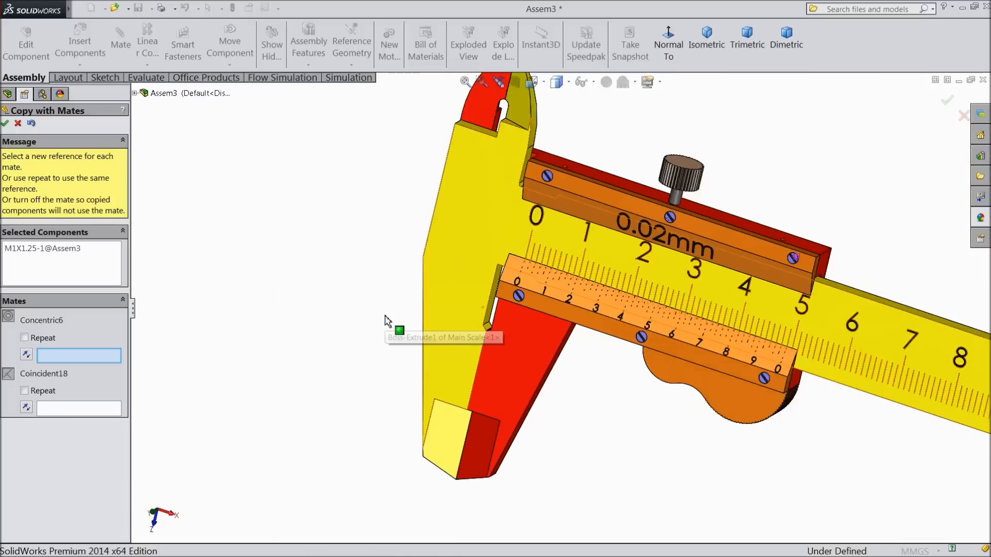
scroll(559, 311, up, 2)
middle_drag(717, 229, 696, 252)
scroll(772, 278, up, 1)
scroll(772, 277, down, 5)
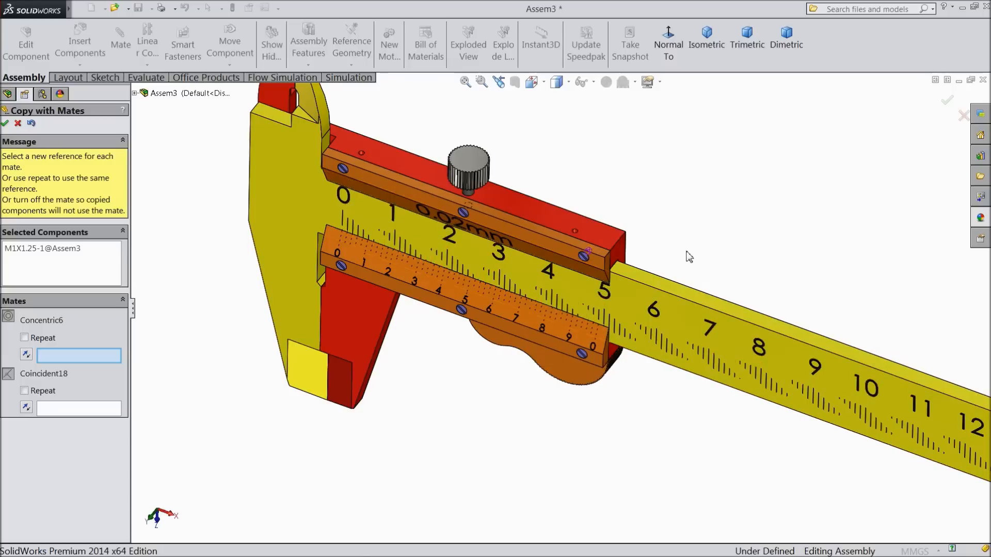
mouse_move(672, 240)
middle_down()
mouse_move(670, 219)
mouse_move(671, 230)
middle_up()
scroll(615, 273, down, 5)
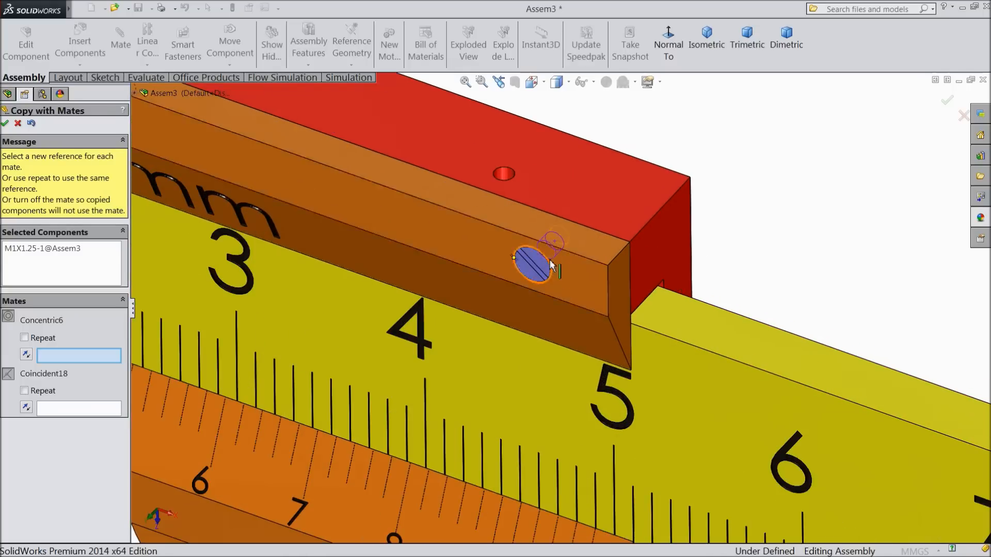
click(17, 123)
- Insert the M1X4.75 part from the Vernier Caliper folder and place it near the Vernier Scale's top end hole
scroll(513, 290, up, 5)
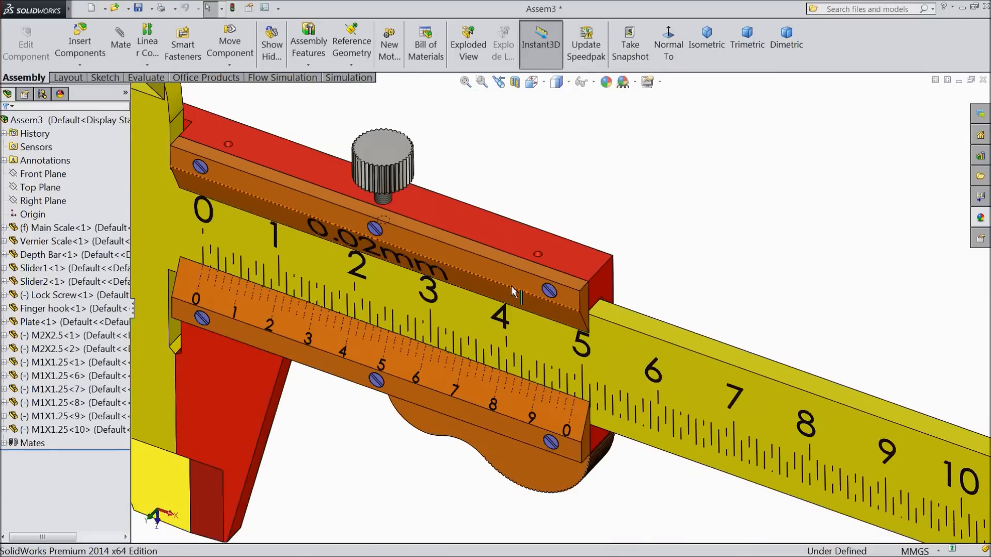
scroll(513, 290, up, 1)
click(80, 49)
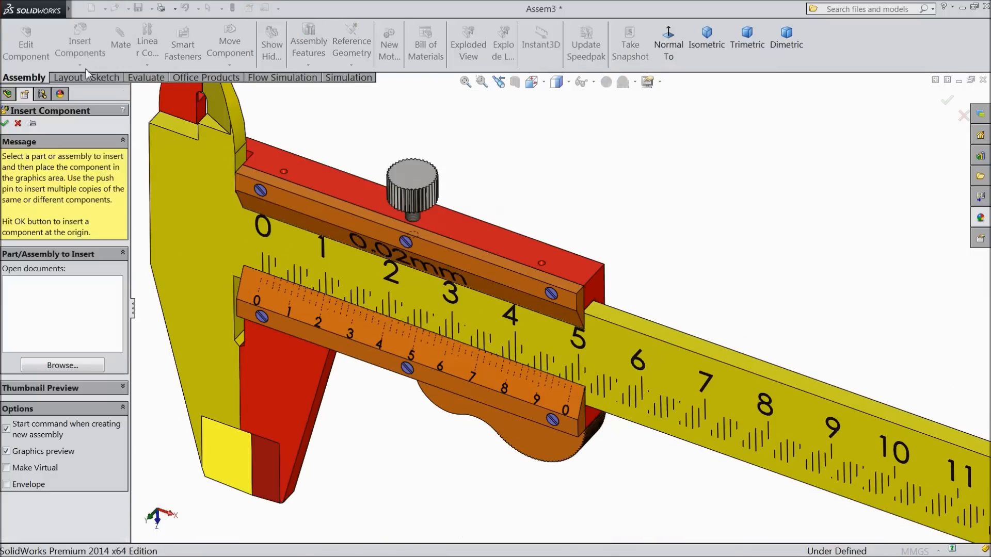
click(54, 365)
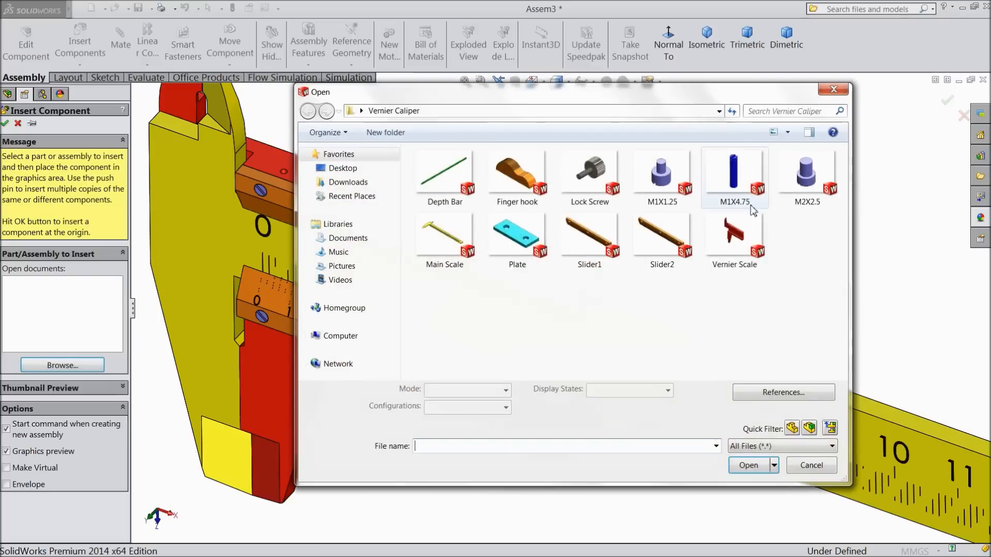
click(748, 466)
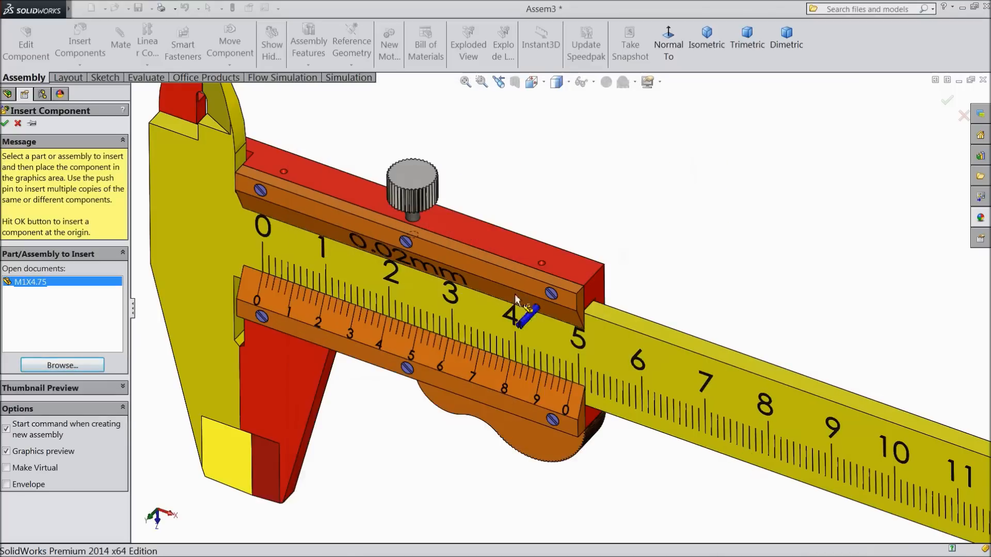
scroll(536, 253, down, 6)
scroll(547, 277, down, 2)
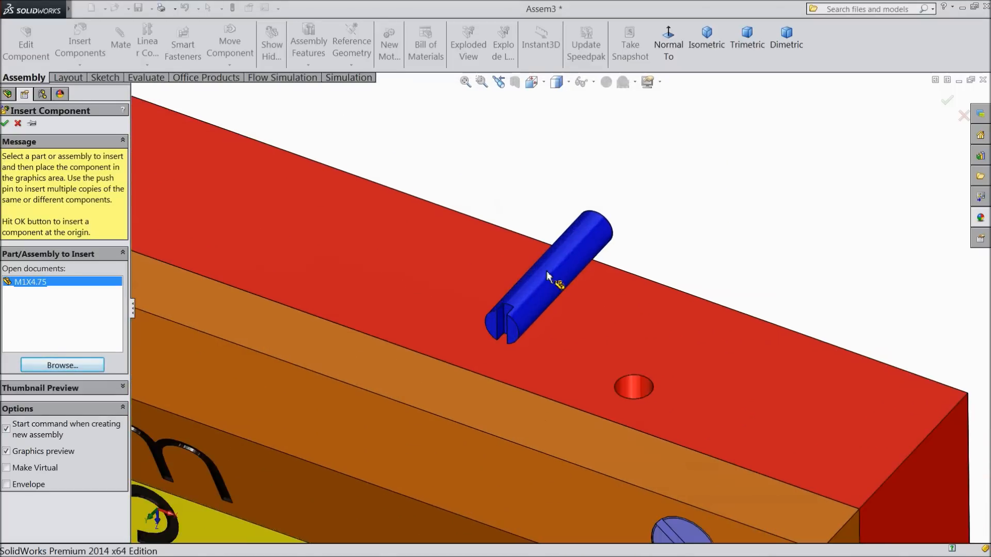
click(542, 275)
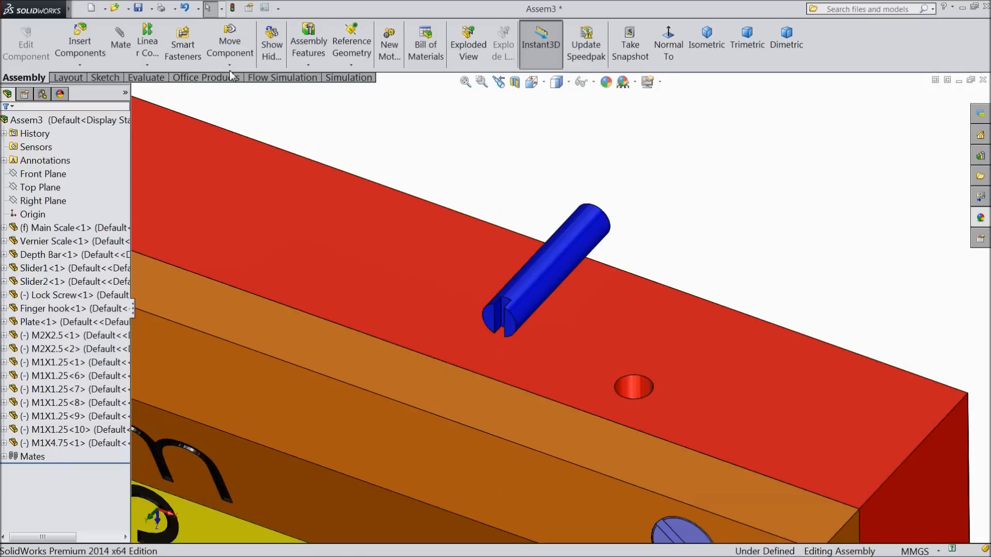
- Rotate the M1X4.75 screw freely until it stands upright with its slotted end facing up
click(230, 65)
click(243, 93)
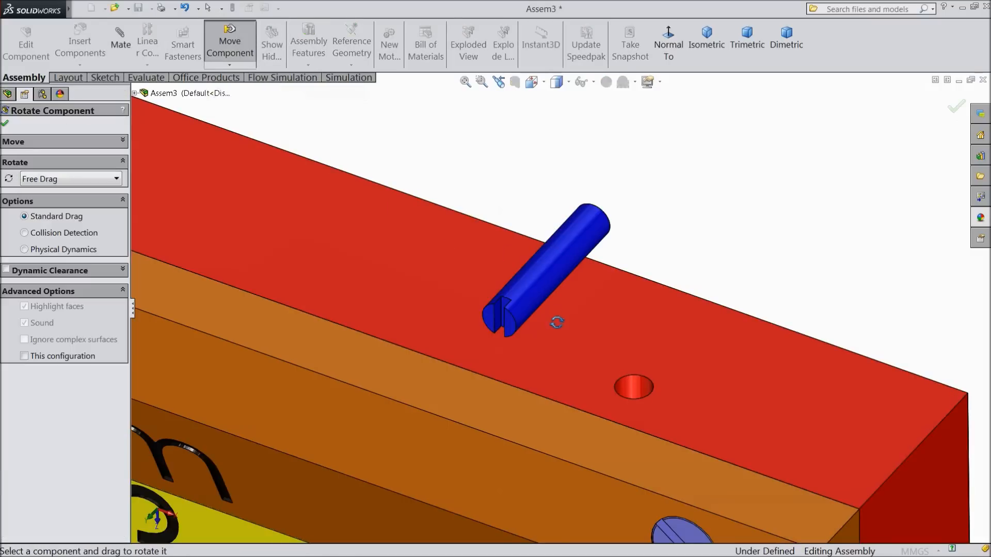
drag(520, 297, 569, 70)
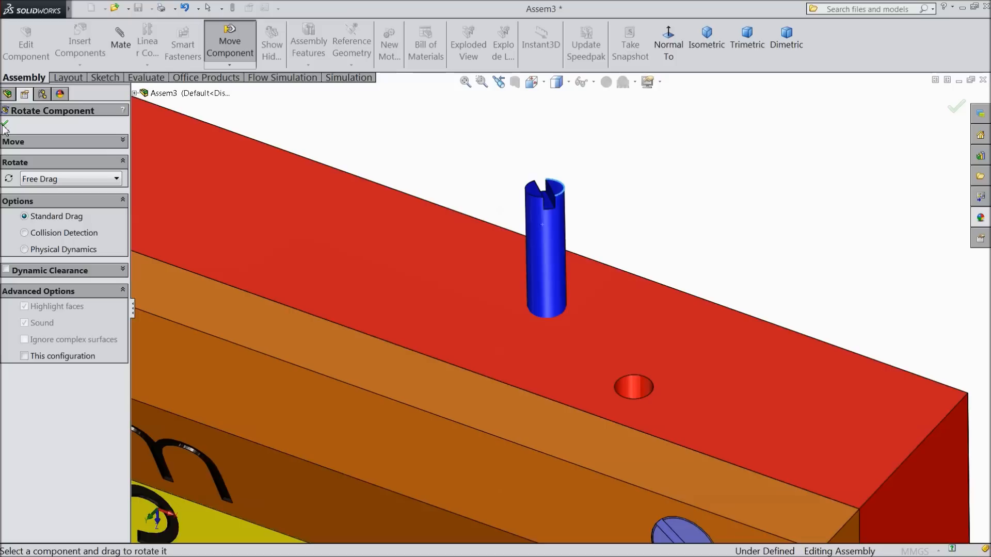
click(5, 124)
- Mate the M1X4.75 screw's cylindrical face concentric with the Vernier Scale's top end hole
click(121, 54)
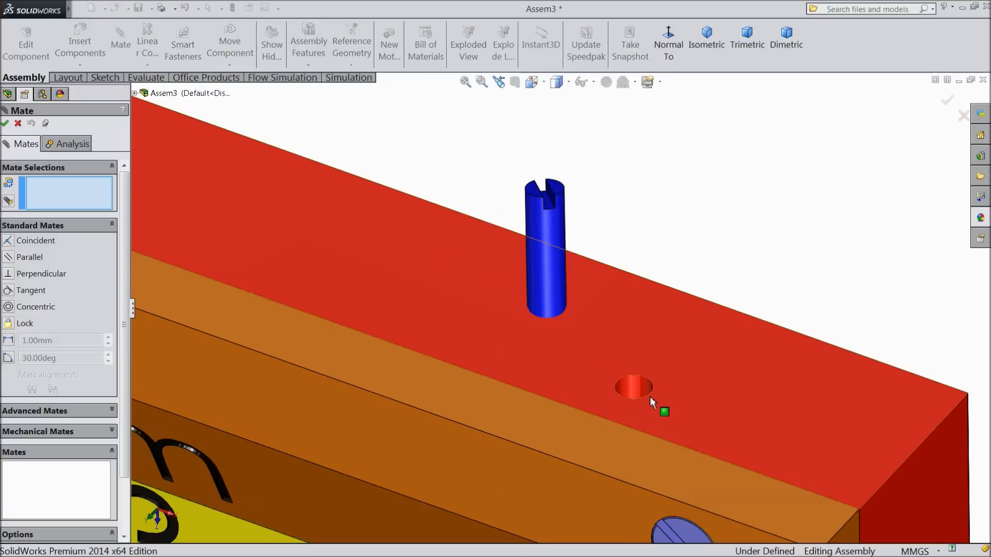
click(637, 391)
click(561, 302)
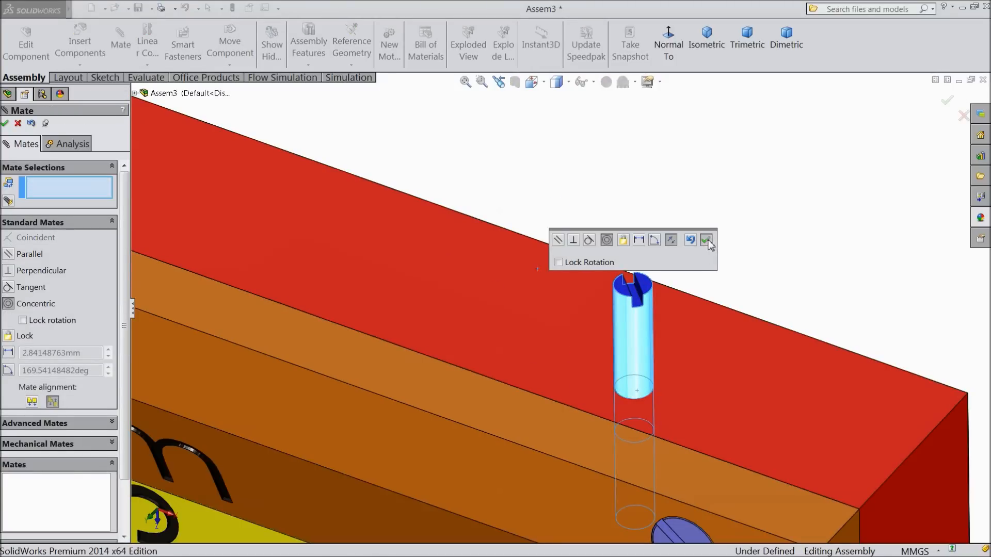
click(705, 240)
- Mate the M1X4.75 screw's slotted end face coincident with the Vernier Scale's top face and end mating
click(646, 286)
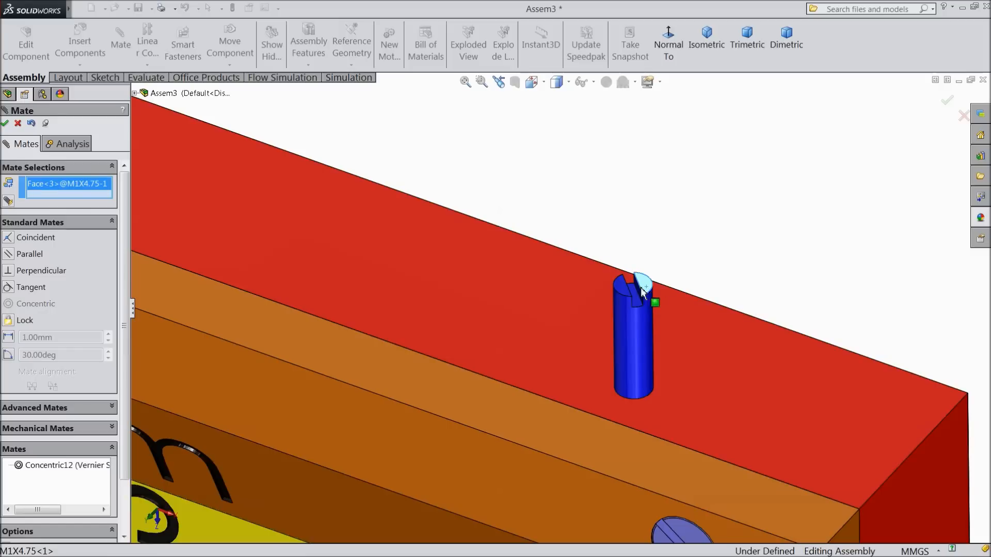
click(688, 383)
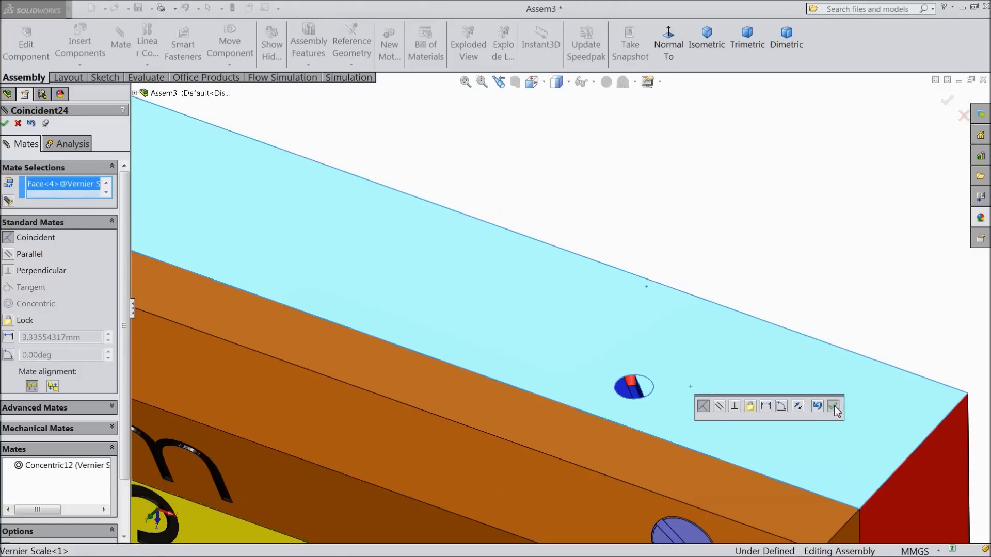
click(832, 407)
click(6, 124)
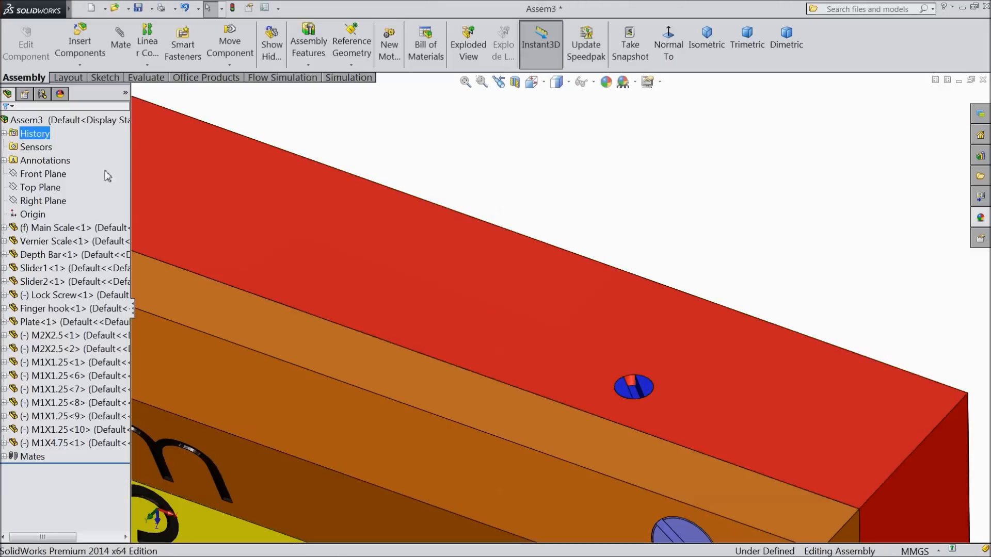
- Create a second instance of the M1X4.75 screw directly above the one fitted in the Vernier Scale's top end hole
drag(648, 393, 638, 177)
scroll(560, 307, up, 5)
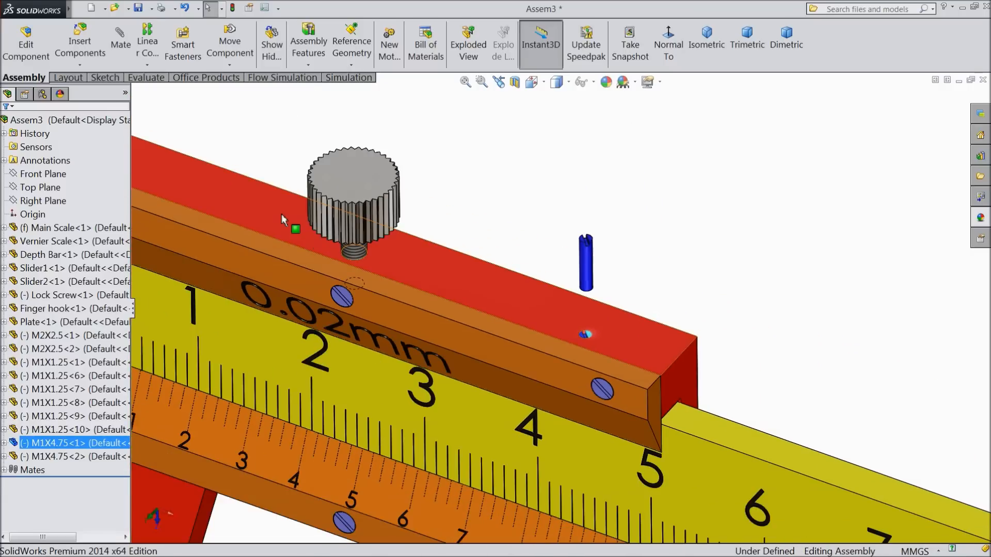
scroll(282, 215, up, 2)
scroll(282, 214, down, 3)
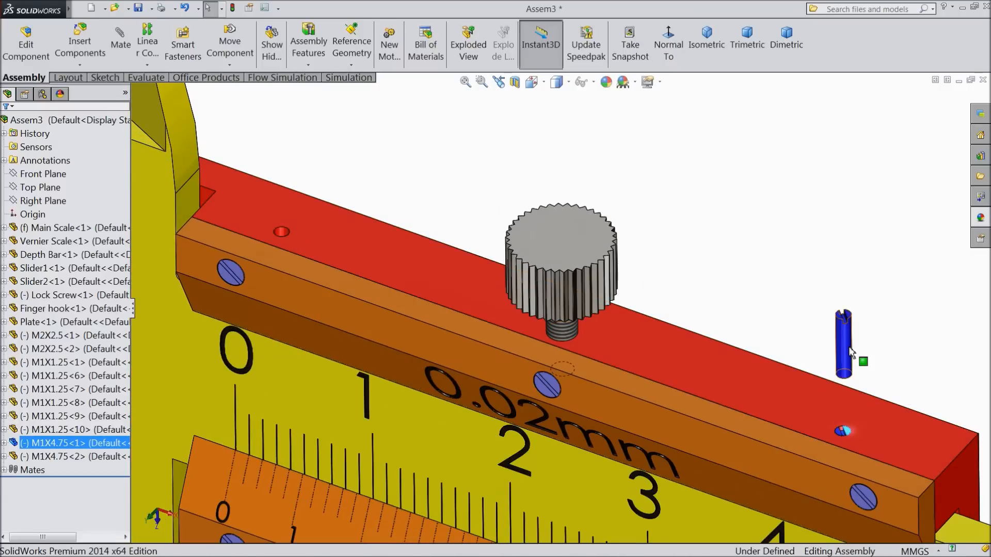
- Mate the second M1X4.75 screw's cylindrical face concentric with the Vernier Scale's empty top hole near the upper jaw
scroll(293, 227, down, 3)
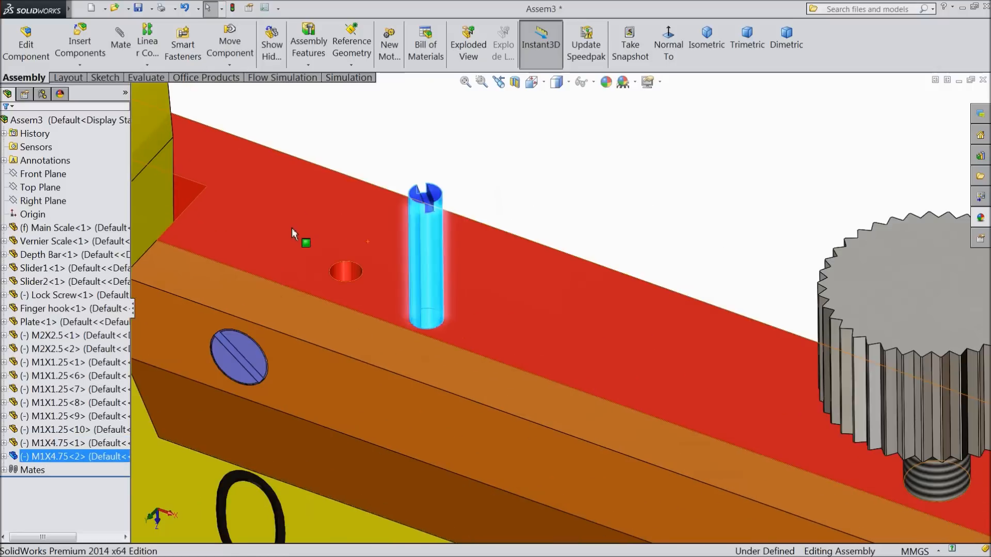
click(119, 49)
click(345, 271)
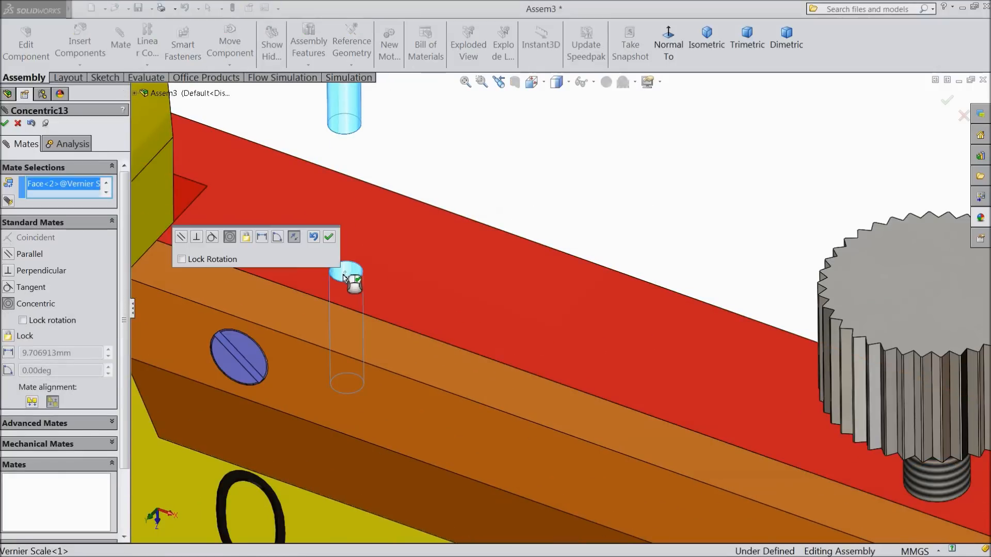
click(330, 238)
- Mate the second M1X4.75 screw's slotted end face coincident with the Vernier Scale's top face and end mating
click(395, 261)
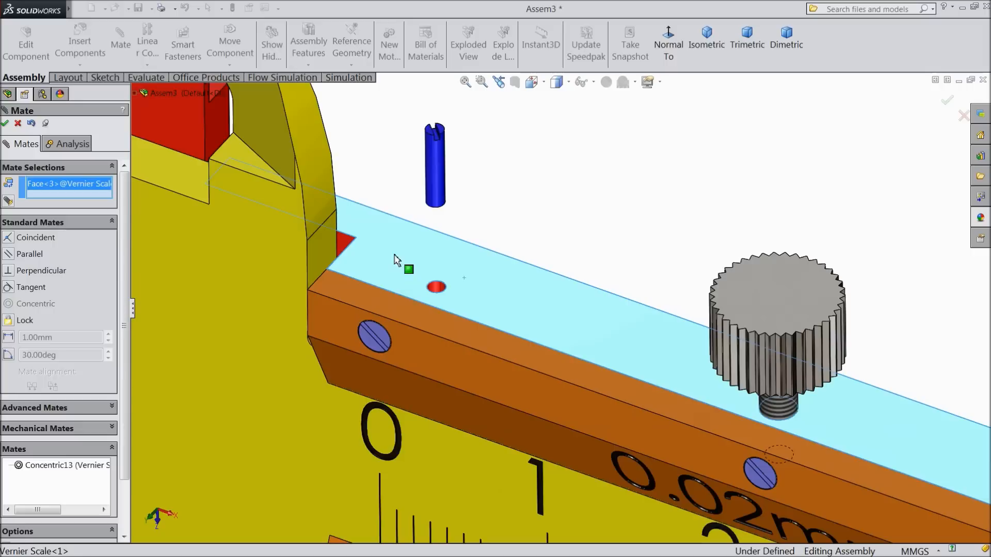
scroll(446, 136, down, 3)
click(439, 165)
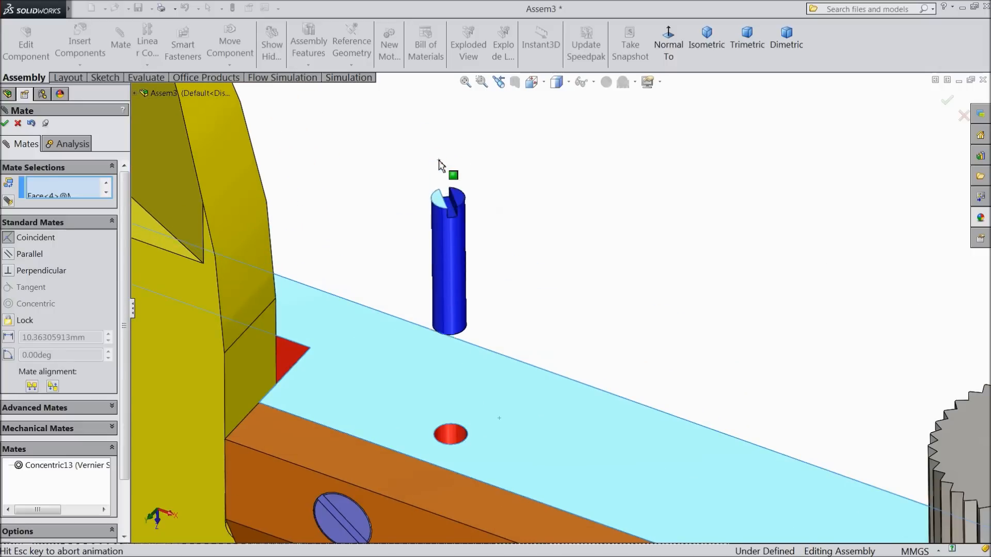
click(417, 153)
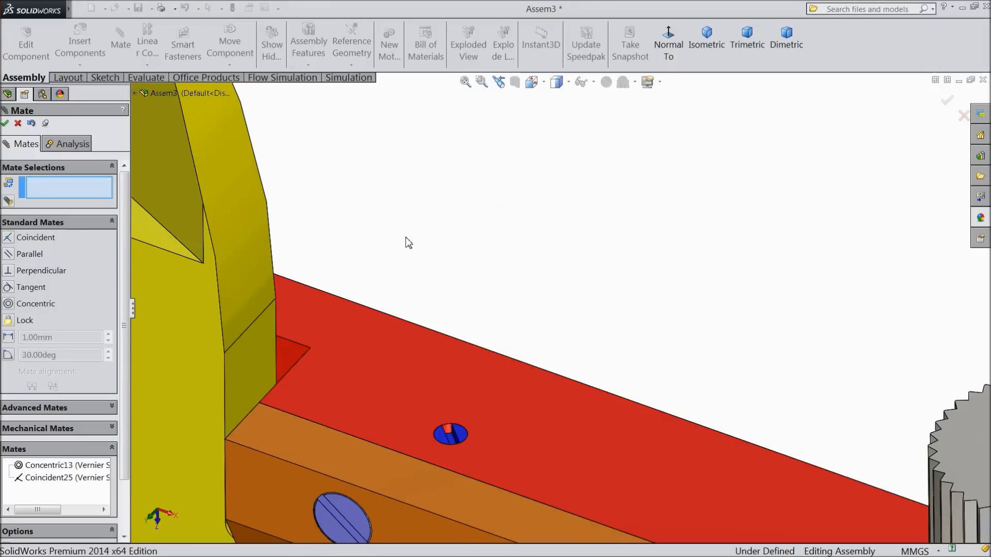
click(6, 123)
- Examine the whole assembled caliper from the jaws to the Main Scale's far end, with the feature tree narrowed
middle_drag(303, 294, 286, 316)
scroll(286, 317, up, 6)
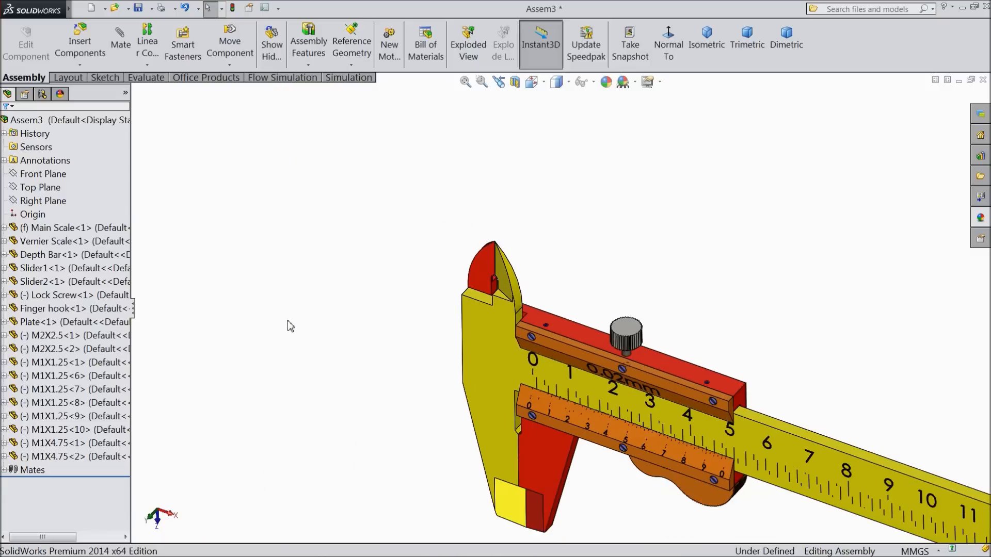
scroll(468, 371, up, 4)
scroll(898, 451, down, 2)
scroll(804, 460, down, 2)
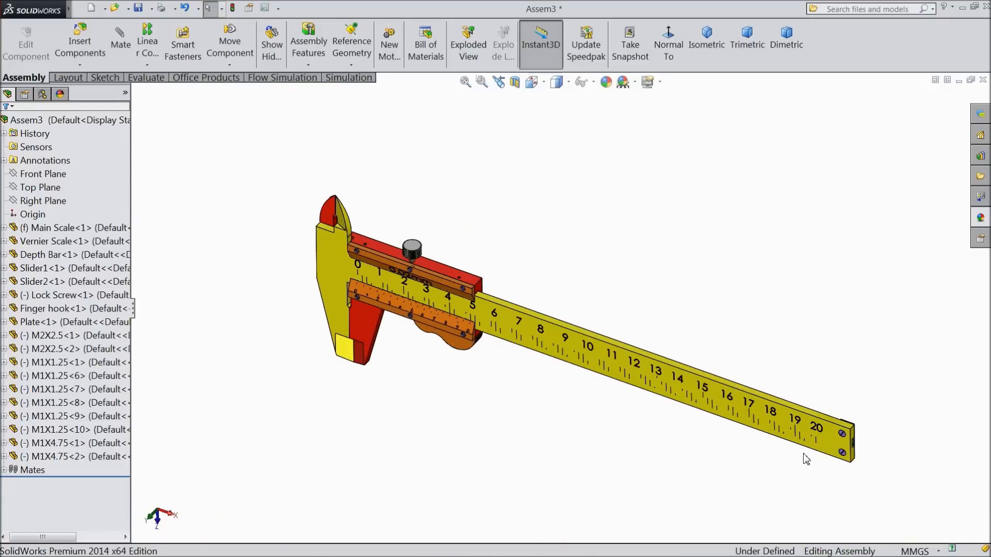
scroll(779, 436, down, 3)
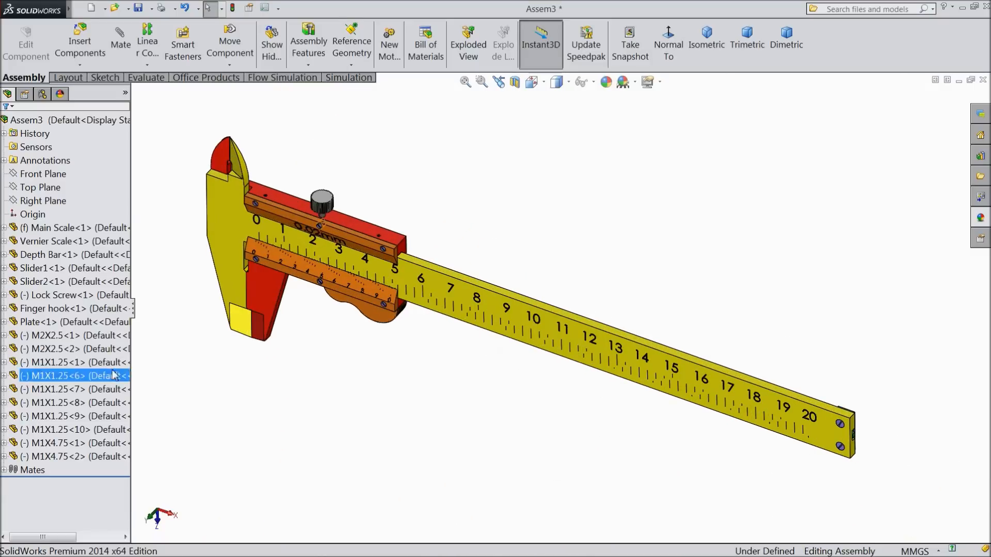
drag(132, 360, 102, 365)
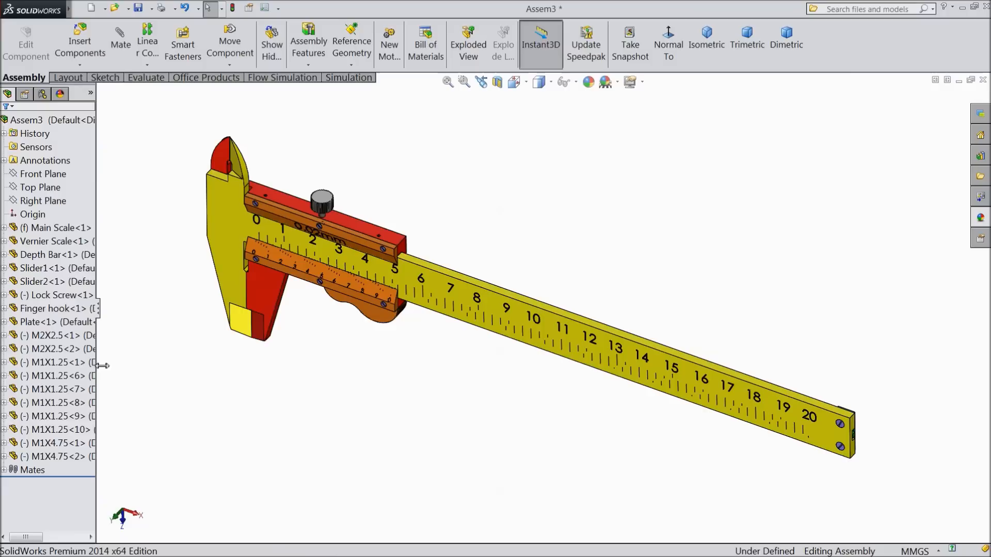
mouse_move(331, 347)
middle_down()
mouse_move(338, 327)
mouse_move(323, 323)
mouse_move(335, 332)
middle_up()
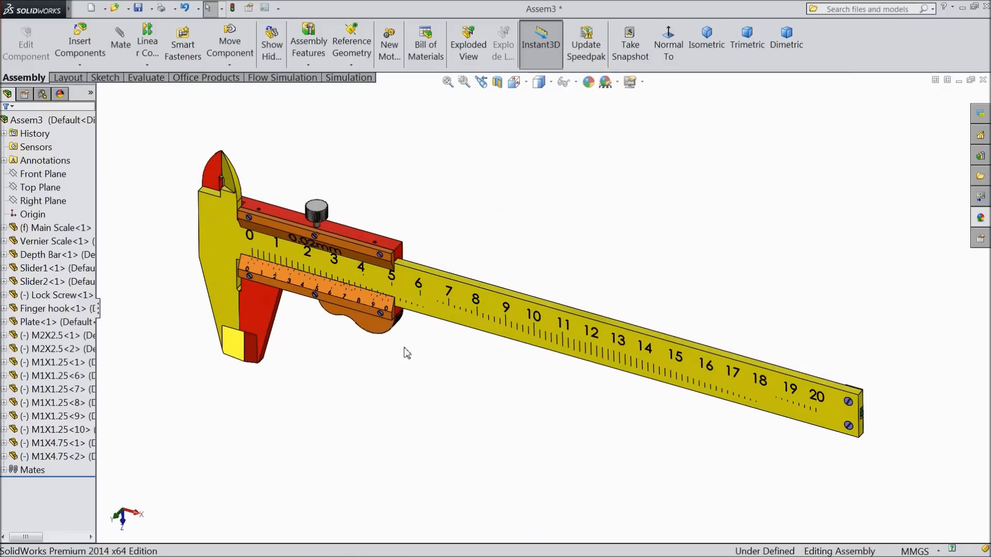
scroll(700, 362, down, 2)
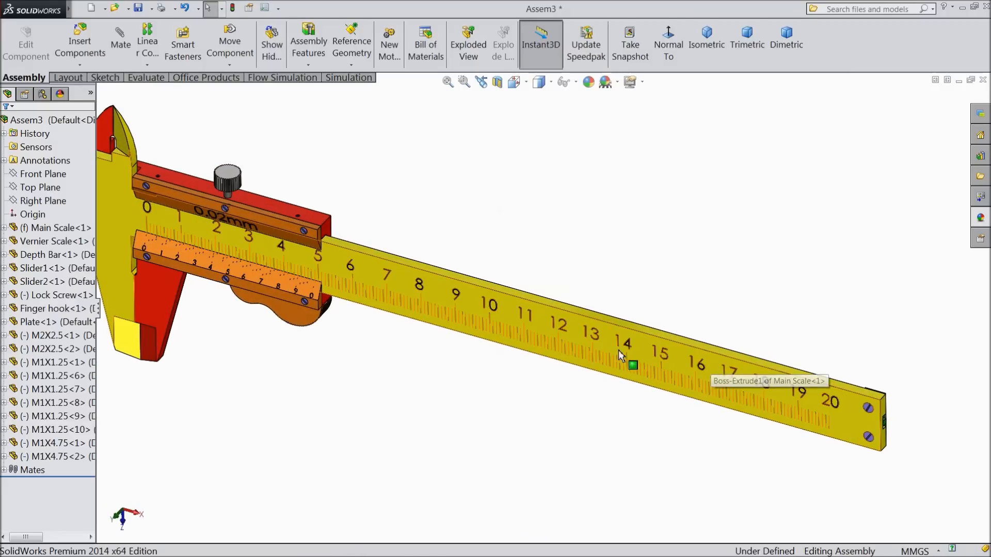
scroll(626, 231, up, 1)
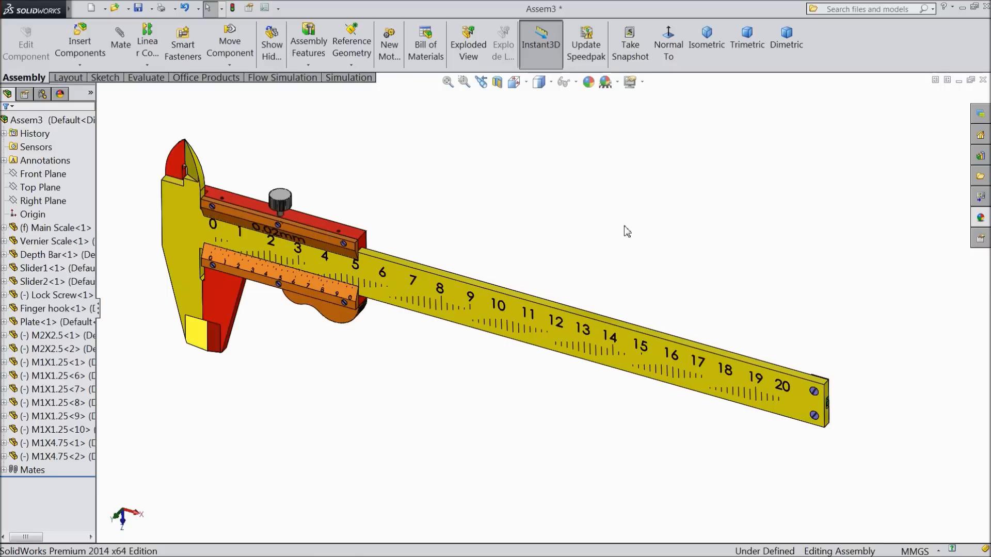
- Try to slide the Vernier Scale along the Main Scale by its lower jaw to check its movement
right_click(458, 216)
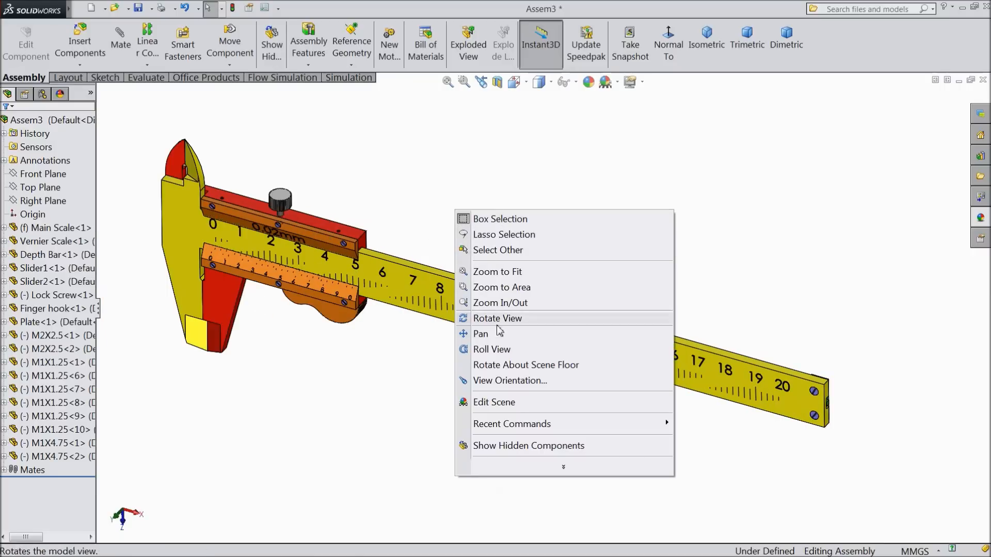
click(480, 331)
drag(475, 382, 444, 380)
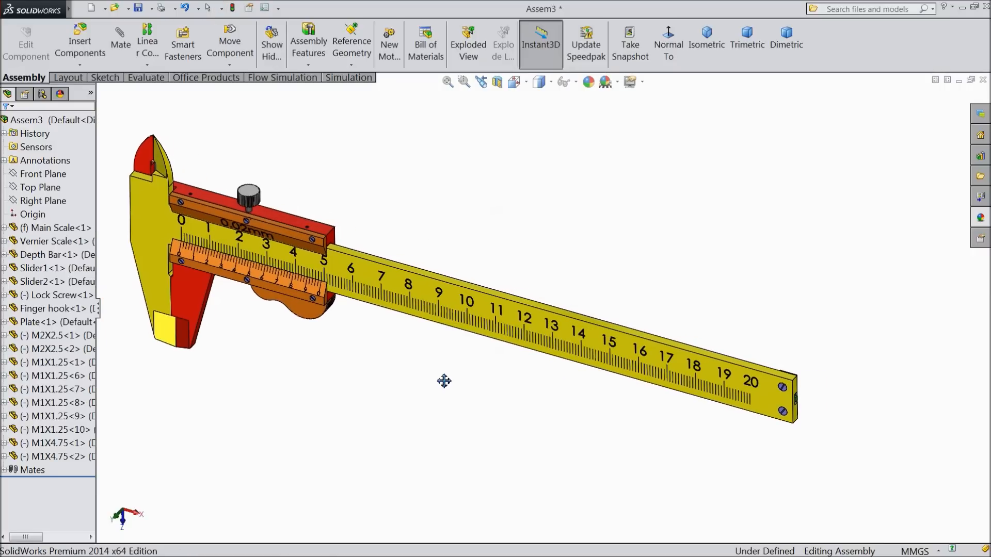
right_click(451, 203)
click(469, 208)
drag(195, 308, 156, 306)
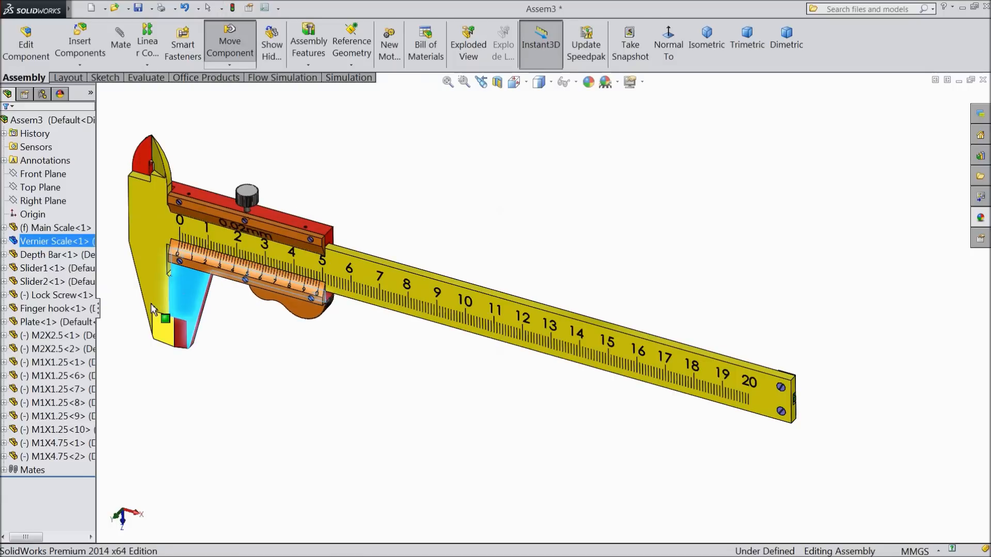
drag(150, 302, 170, 322)
click(252, 387)
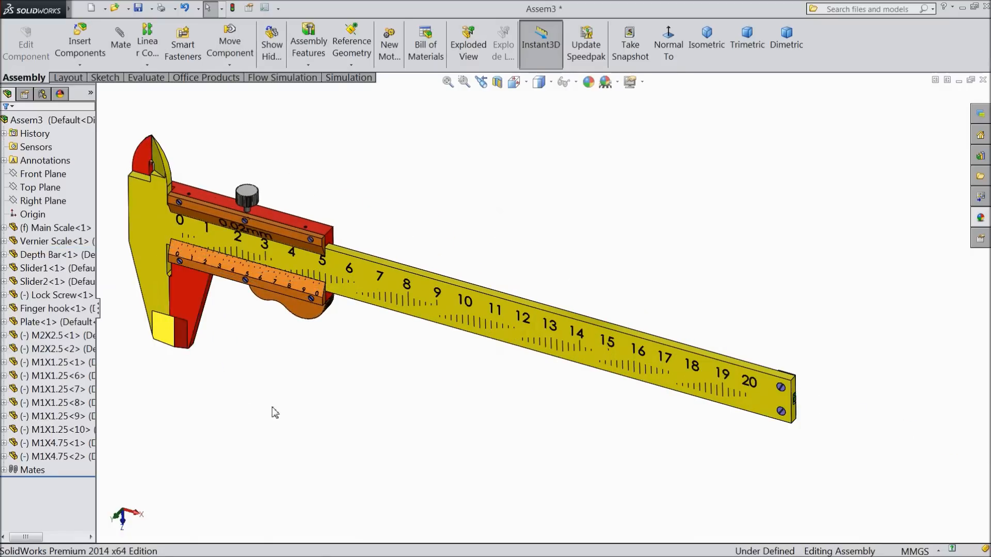
- Inspect the assembled caliper from several orientations, including the trimetric view and a closer look at its scale face
middle_drag(288, 410, 598, 366)
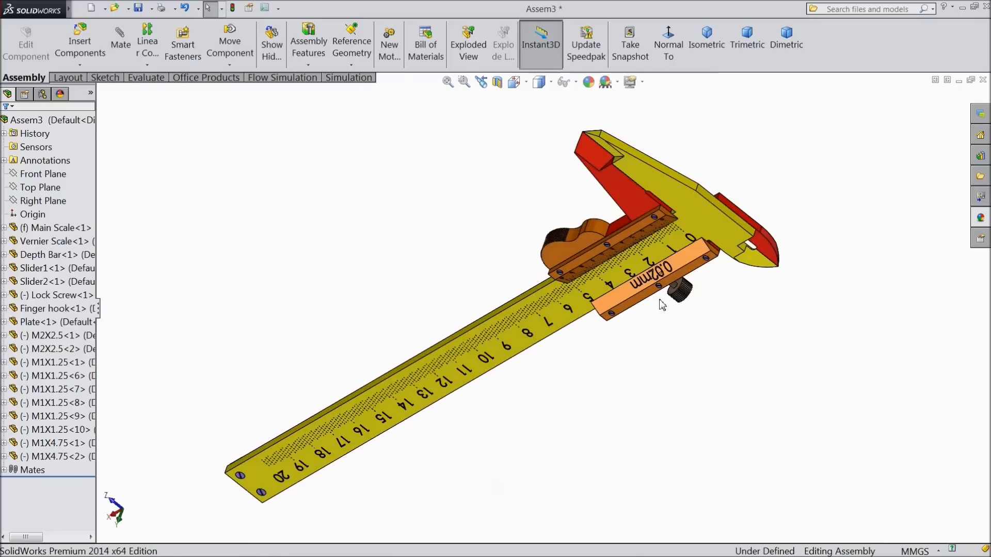
click(758, 47)
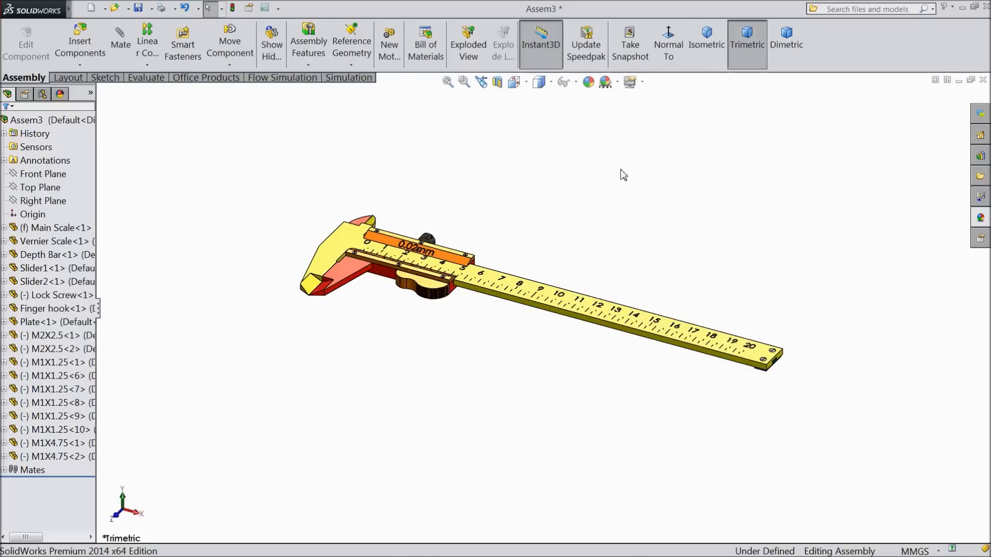
middle_drag(431, 203, 401, 350)
scroll(513, 328, down, 3)
middle_drag(534, 335, 531, 348)
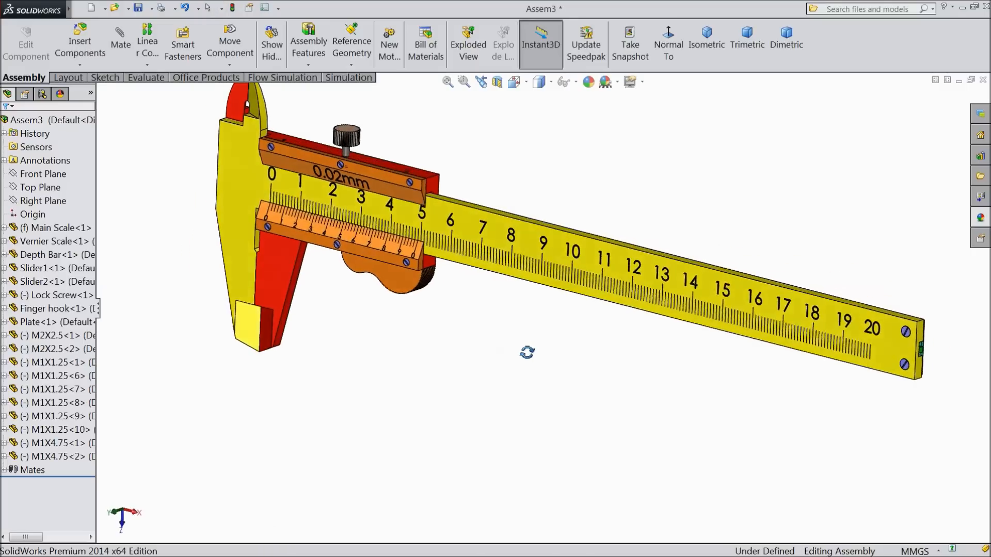